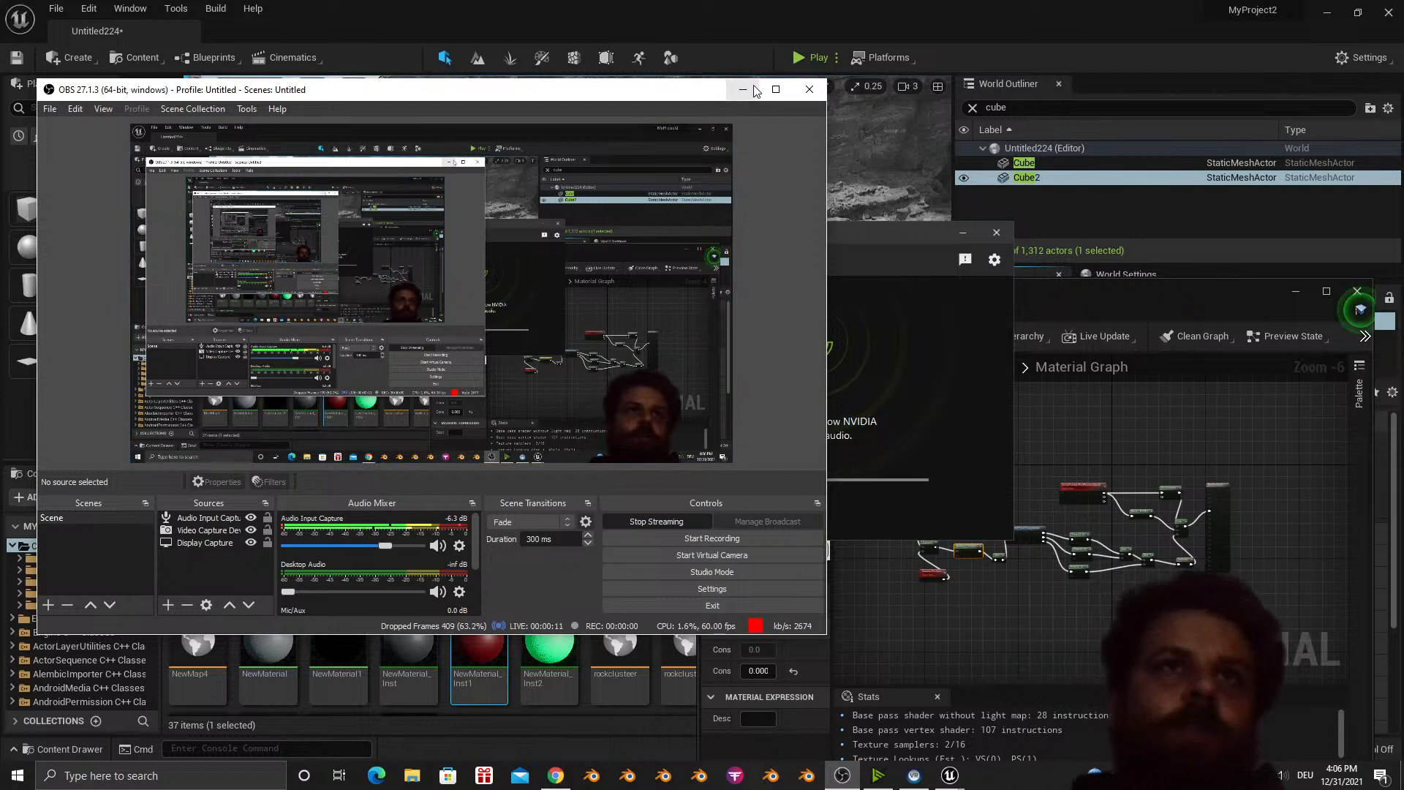
Minimize the OBS and NVIDIA Broadcast windows to uncover the Unreal Editor.
click(743, 89)
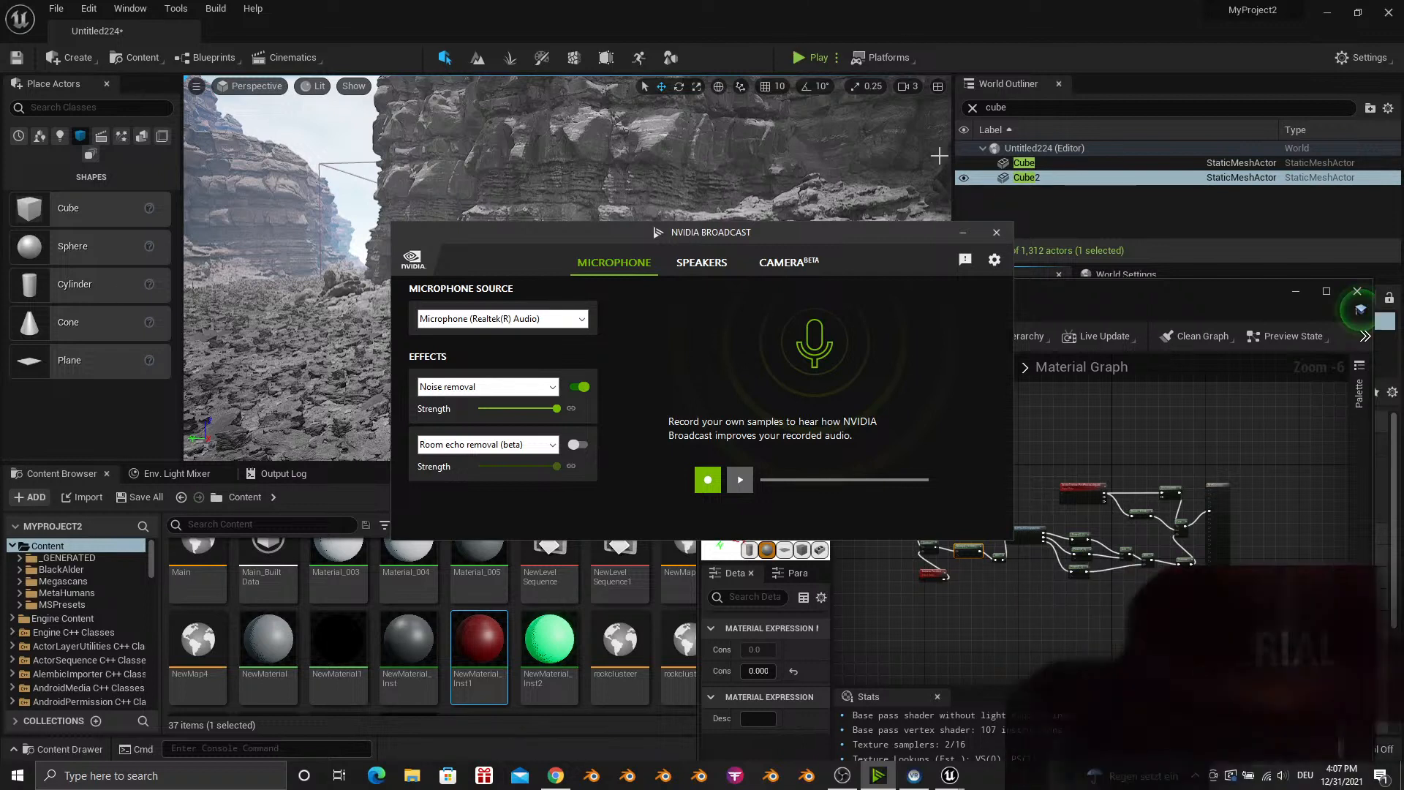
click(962, 234)
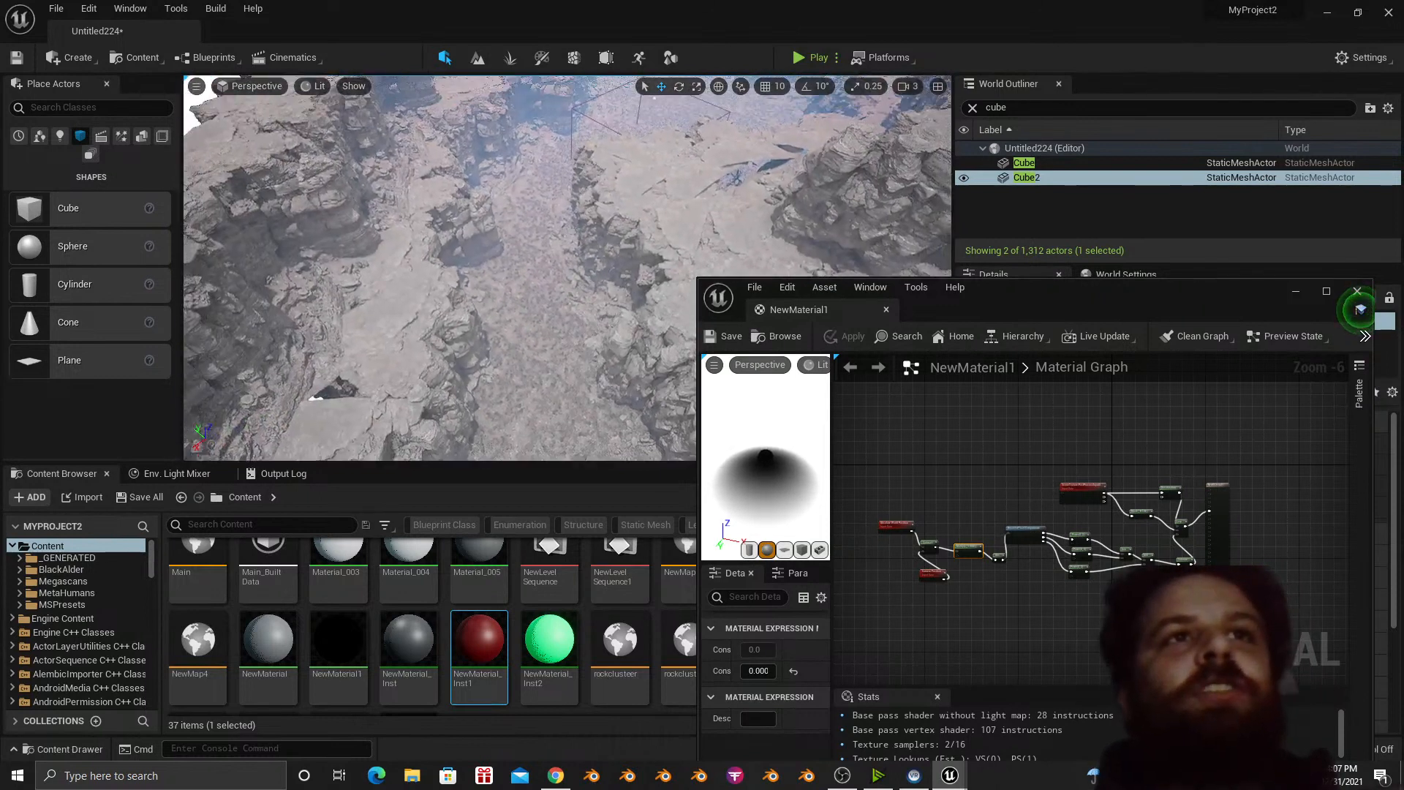
Set Const B of the Multiply node after Subtract in NewMaterial1 to 0.001 and save the material.
scroll(1024, 508, up, 4)
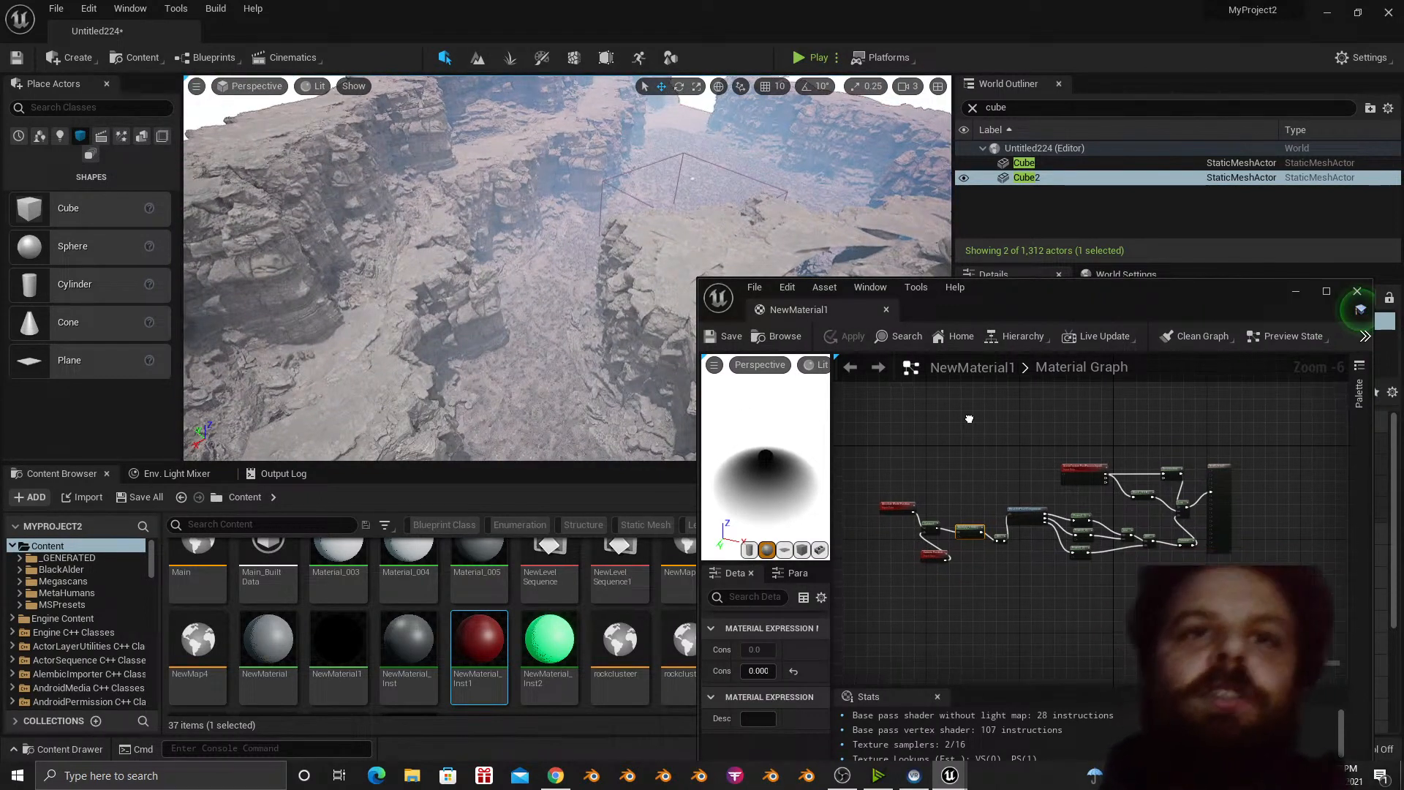
right_drag(1020, 505, 1043, 481)
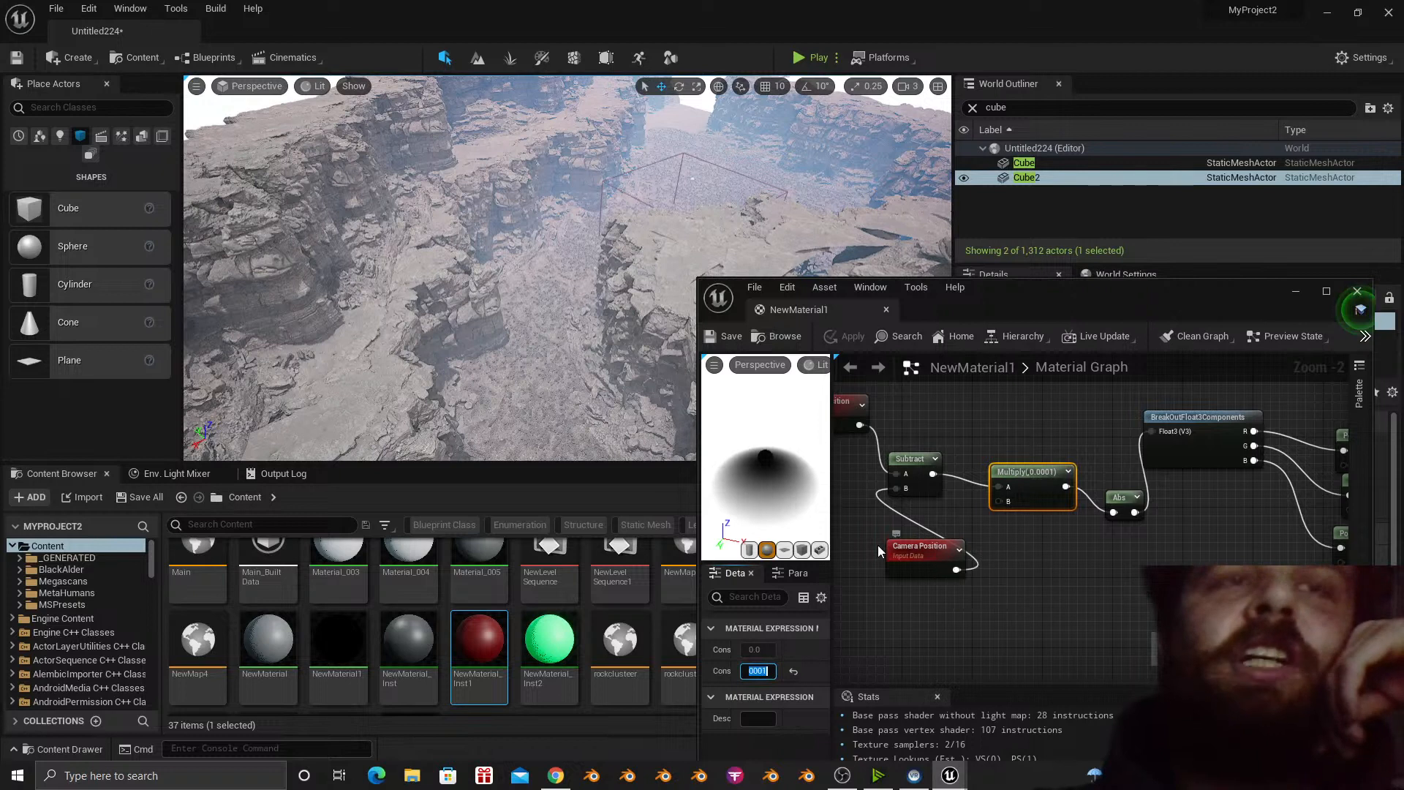
right_drag(1004, 493, 906, 531)
right_drag(1059, 552, 749, 567)
right_drag(989, 464, 976, 553)
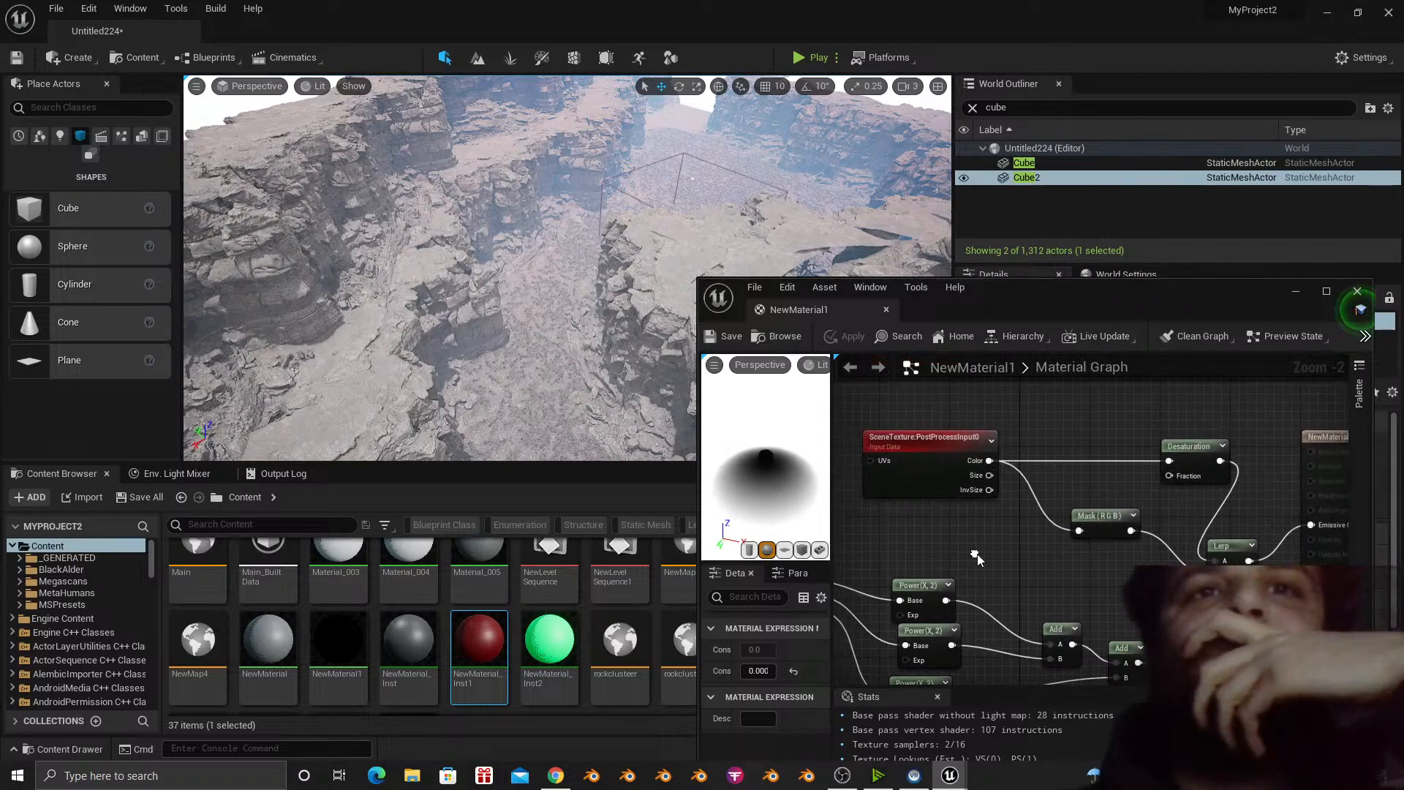
right_drag(1014, 486, 1020, 505)
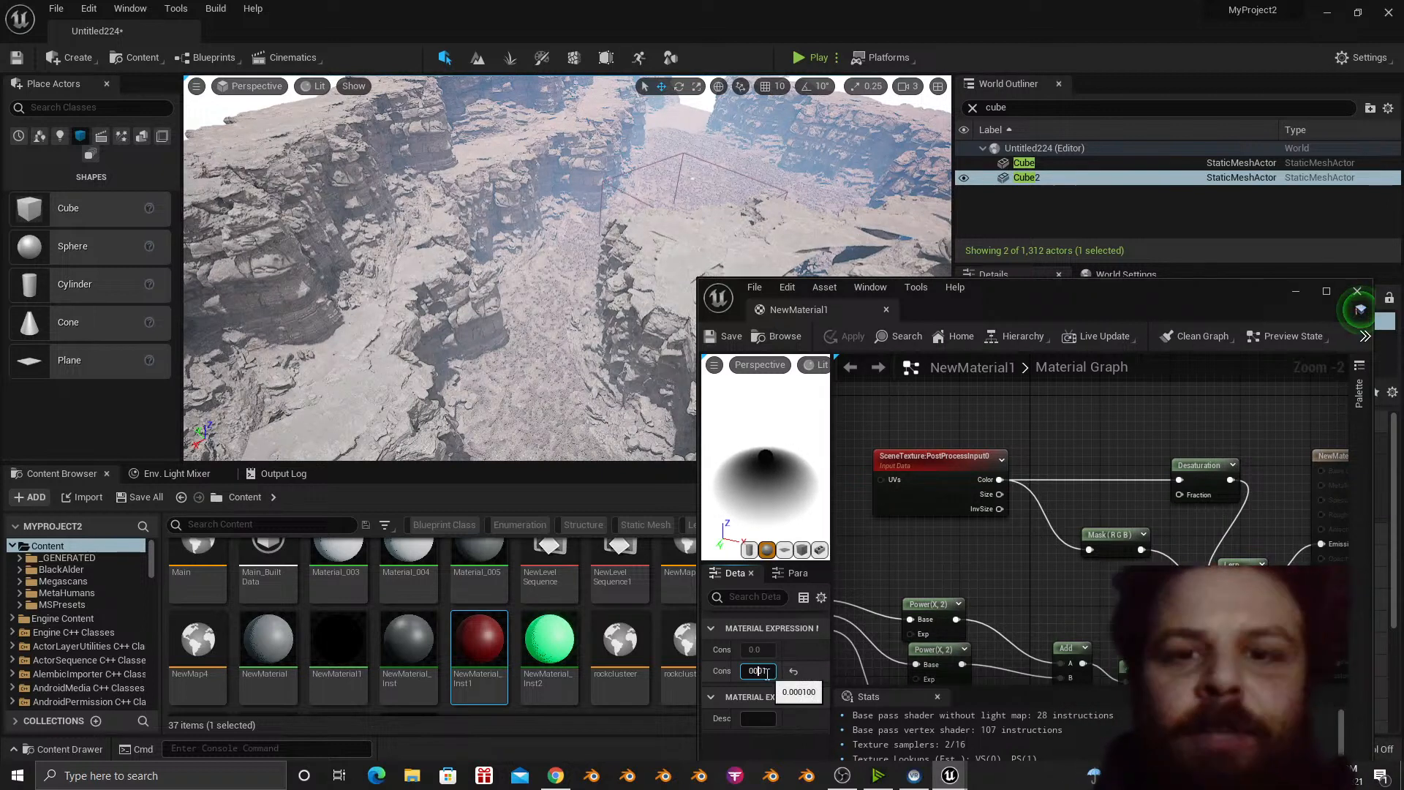
click(767, 671)
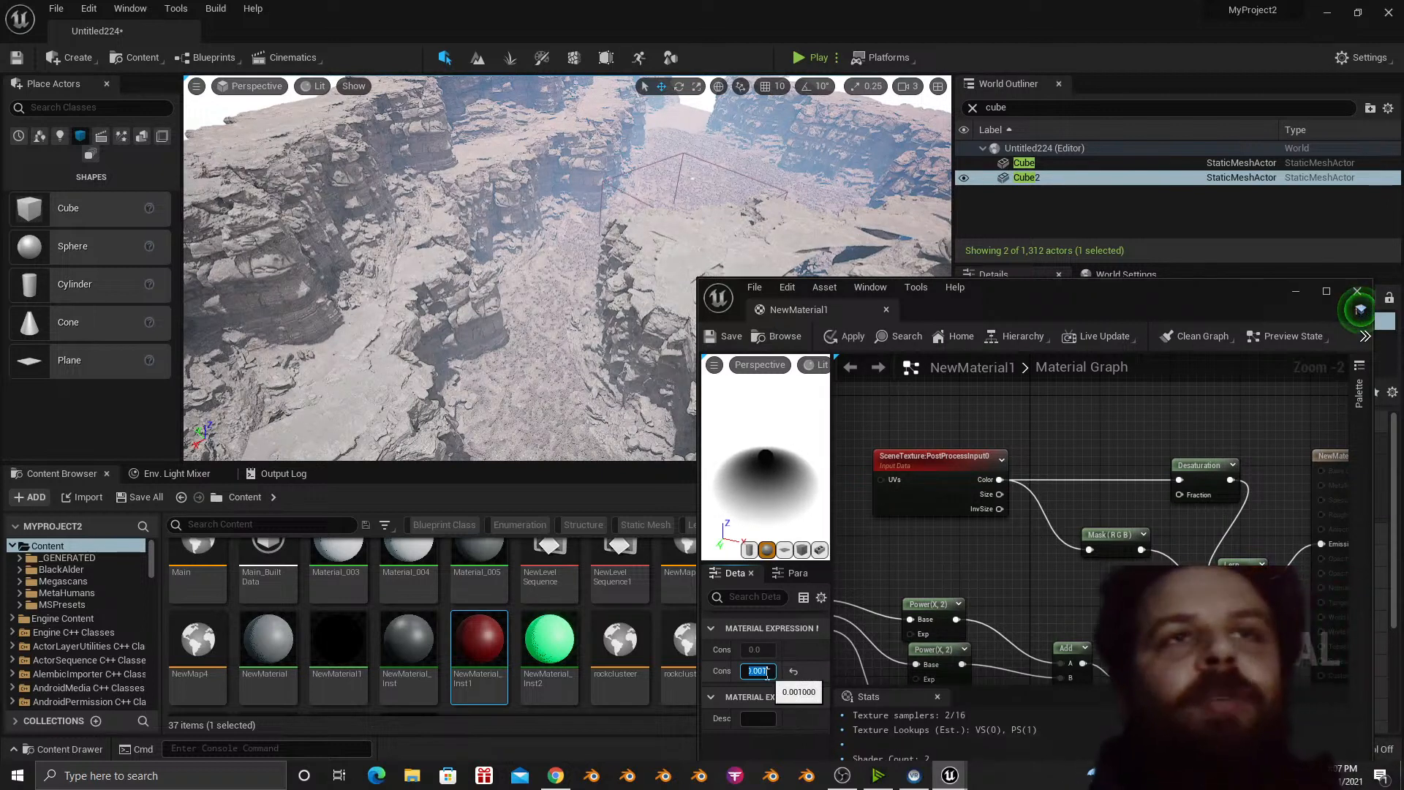
click(721, 338)
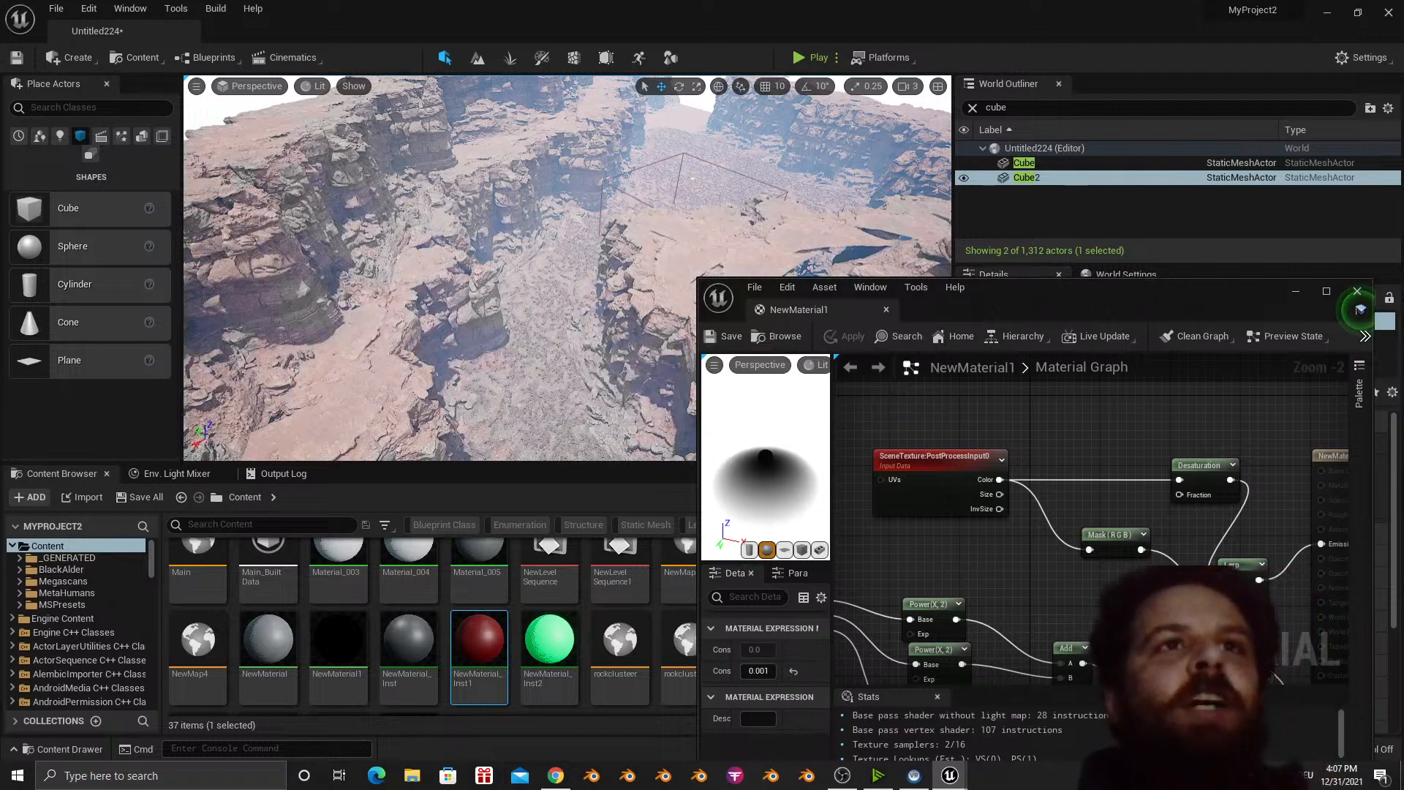
Fly down into the canyon level to examine how the post-process desaturation changes with distance from the camera.
right_drag(949, 574, 1209, 515)
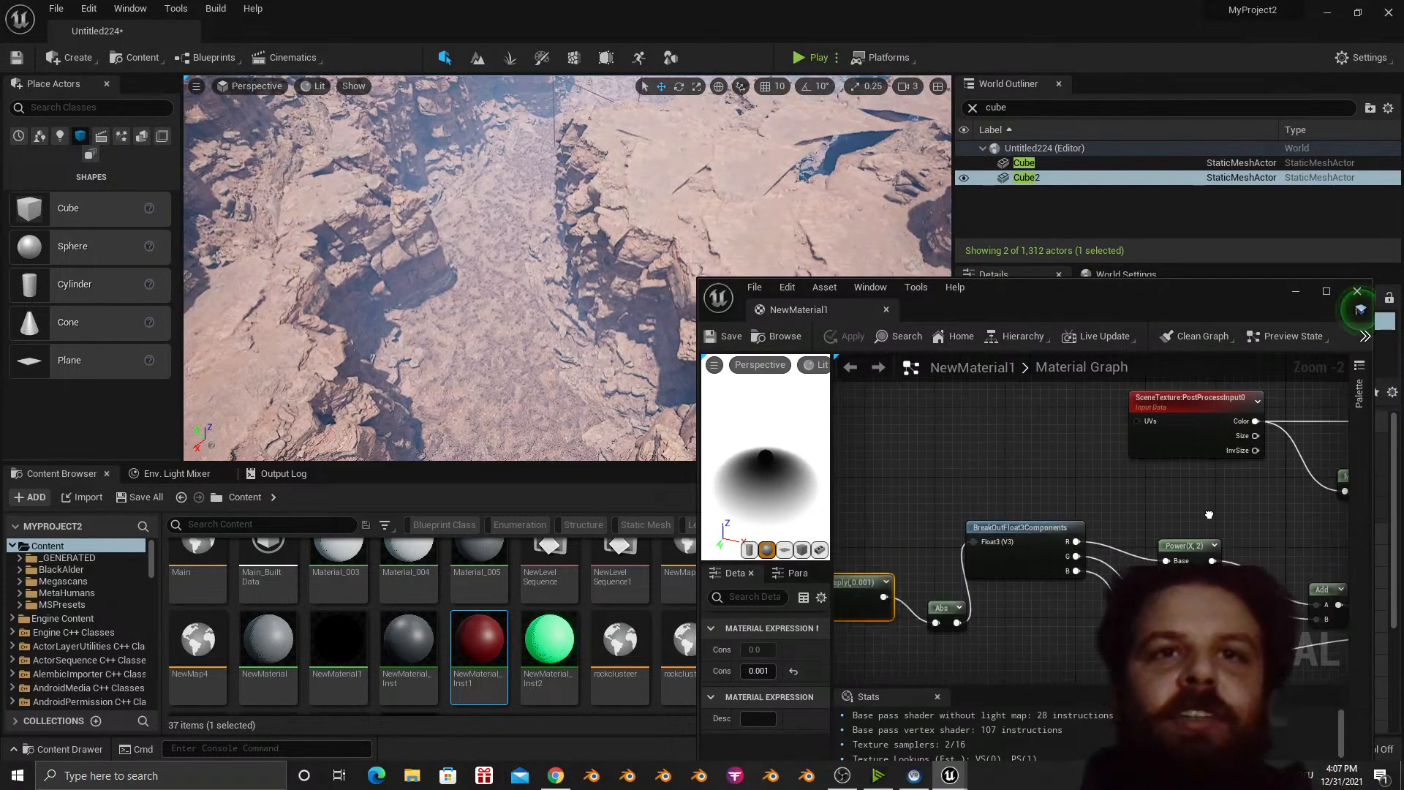
right_drag(1074, 578, 1230, 539)
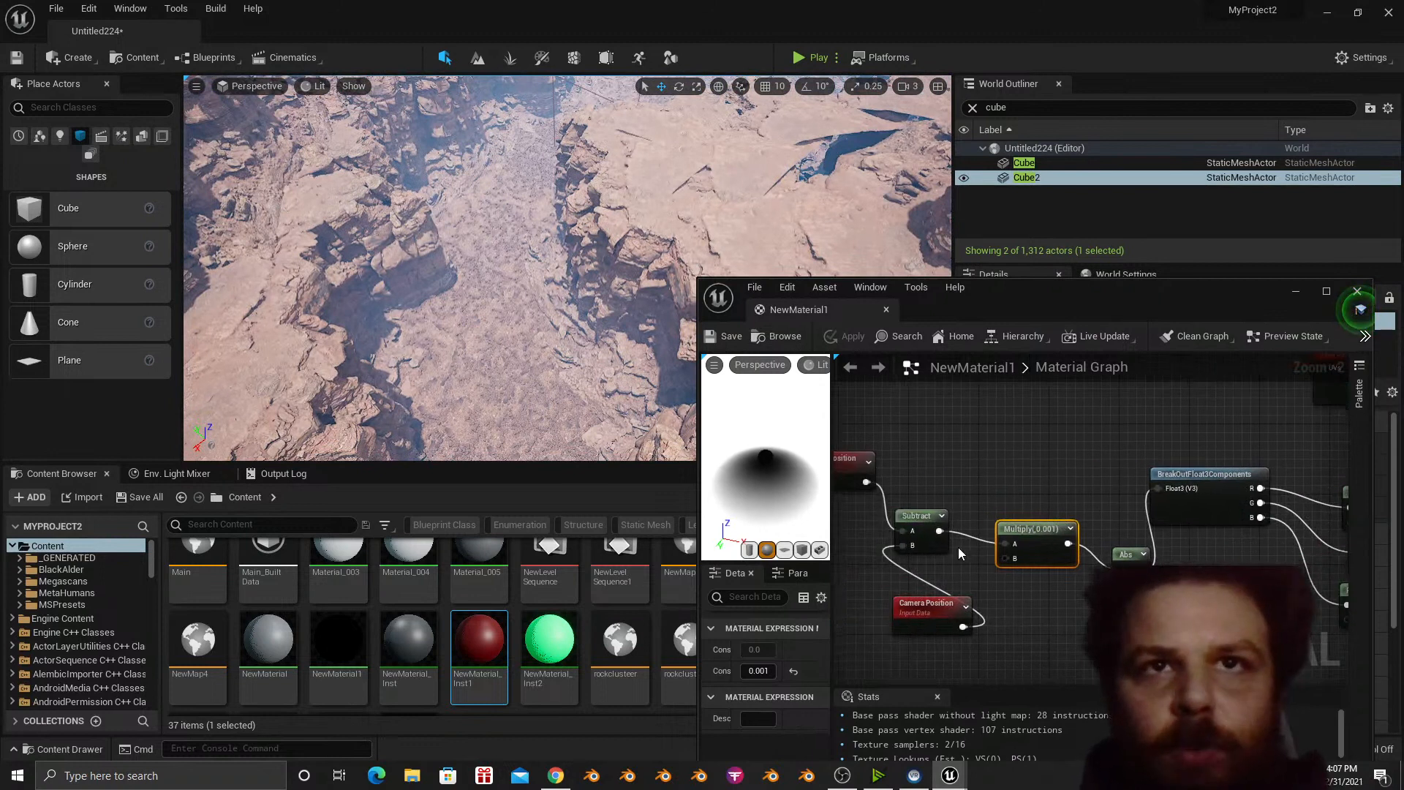
key(w)
right_drag(491, 411, 505, 362)
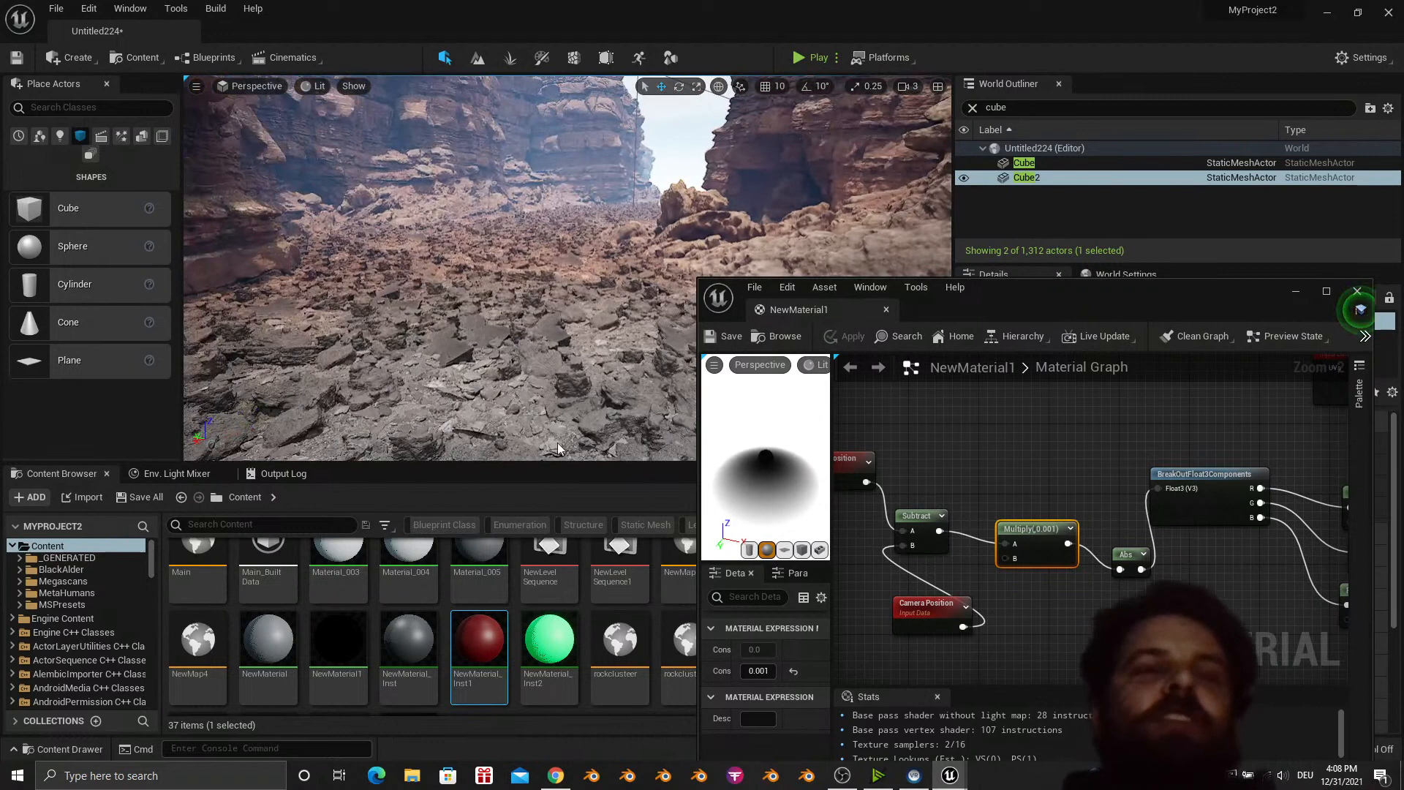
right_drag(547, 312, 515, 316)
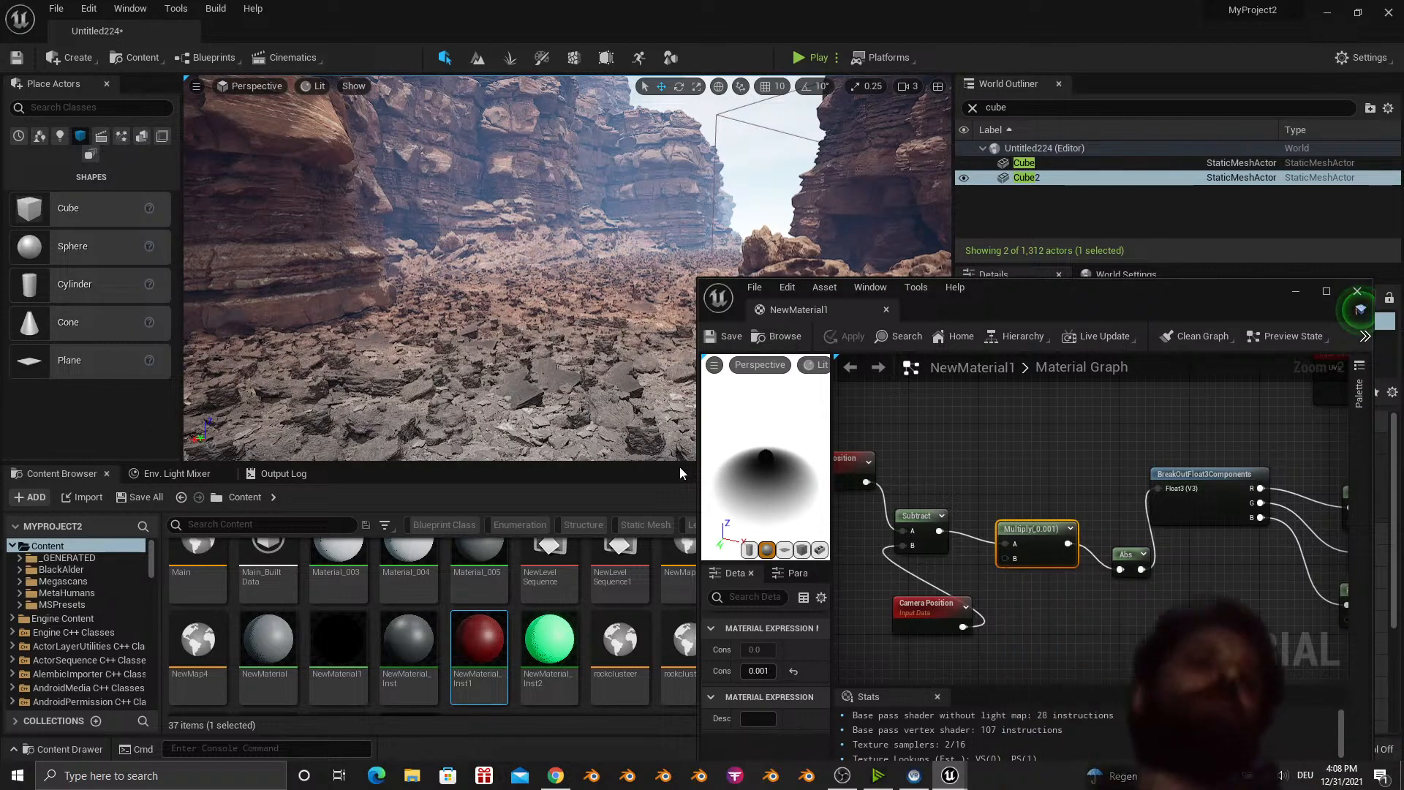
key(w)
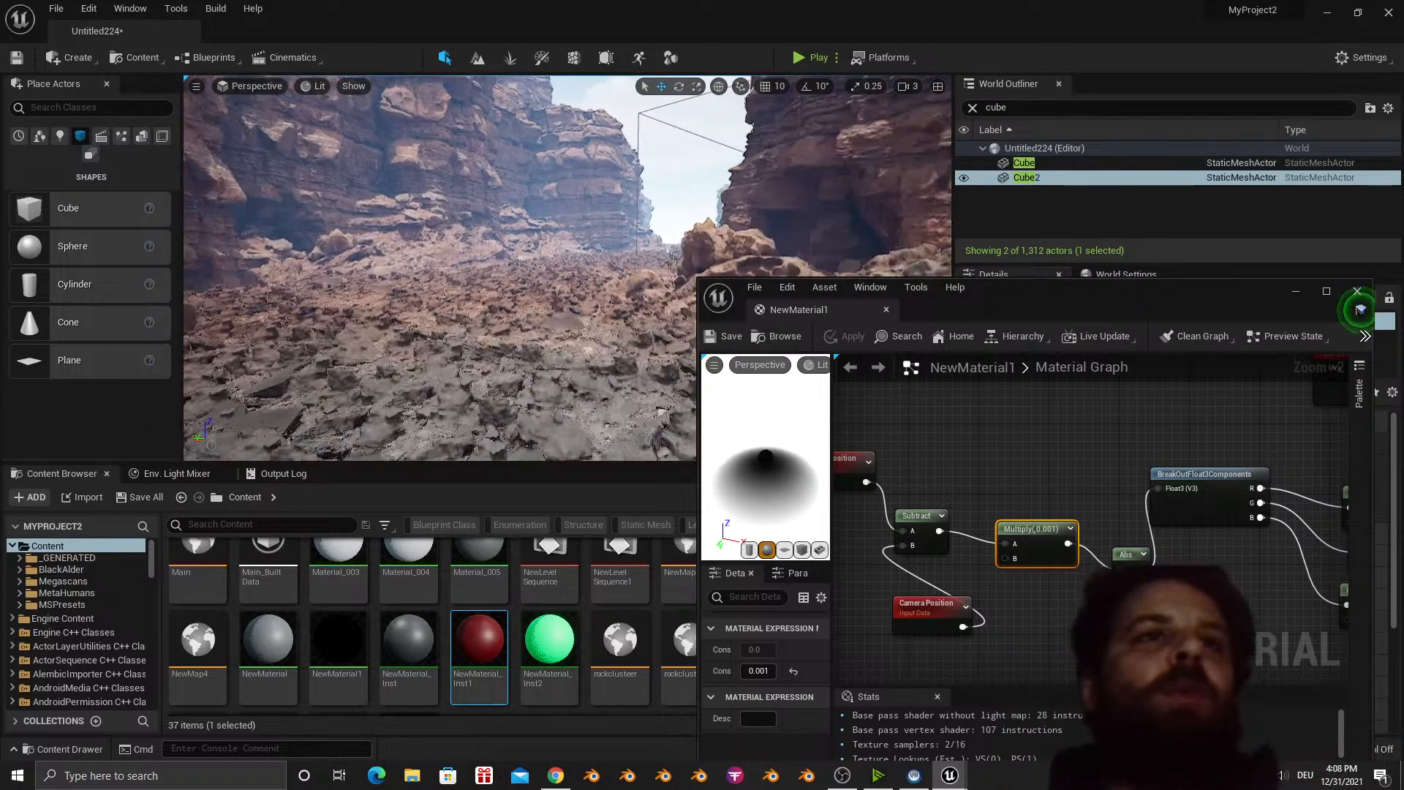
key(s)
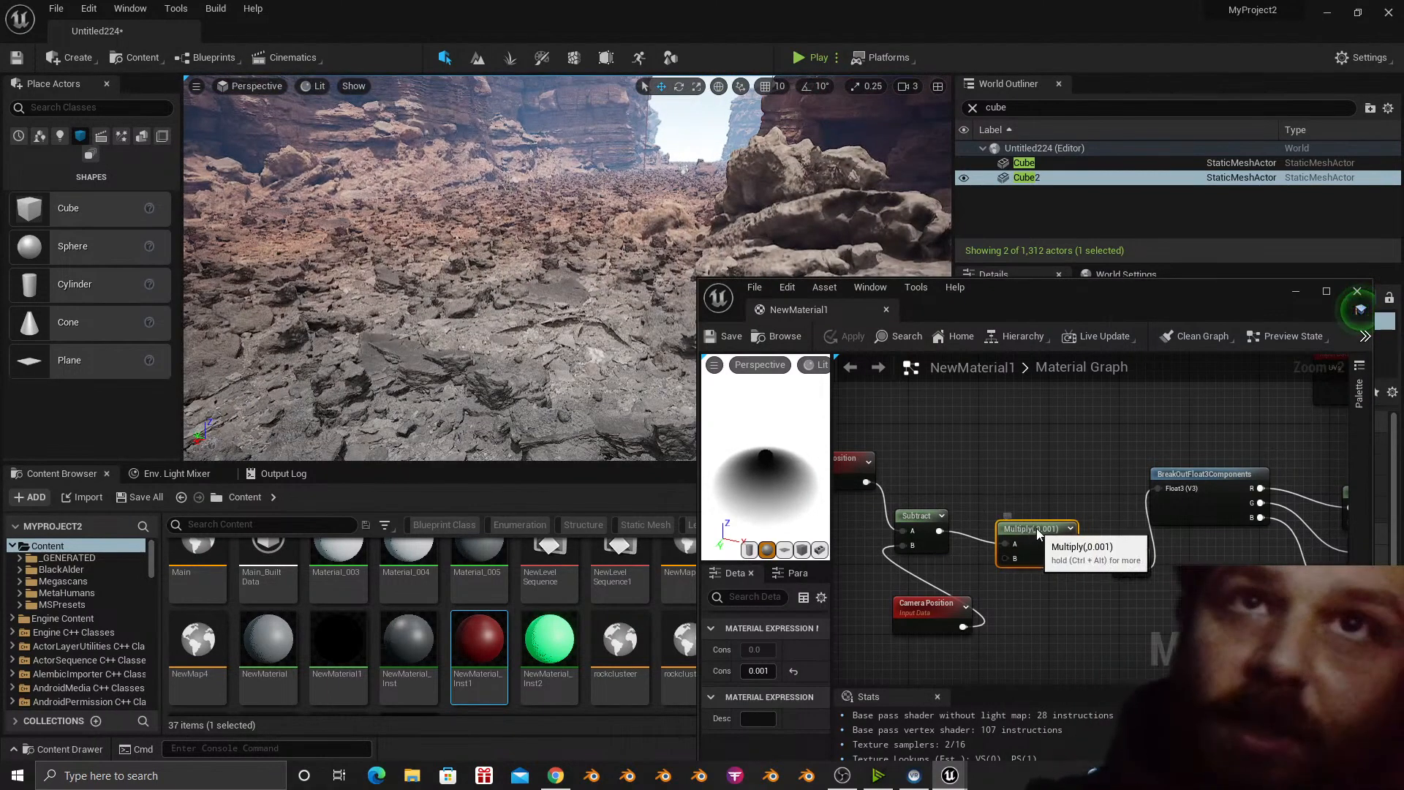
Move the Multiply node slightly closer to the Abs node in the NewMaterial1 graph.
drag(1019, 528, 1044, 528)
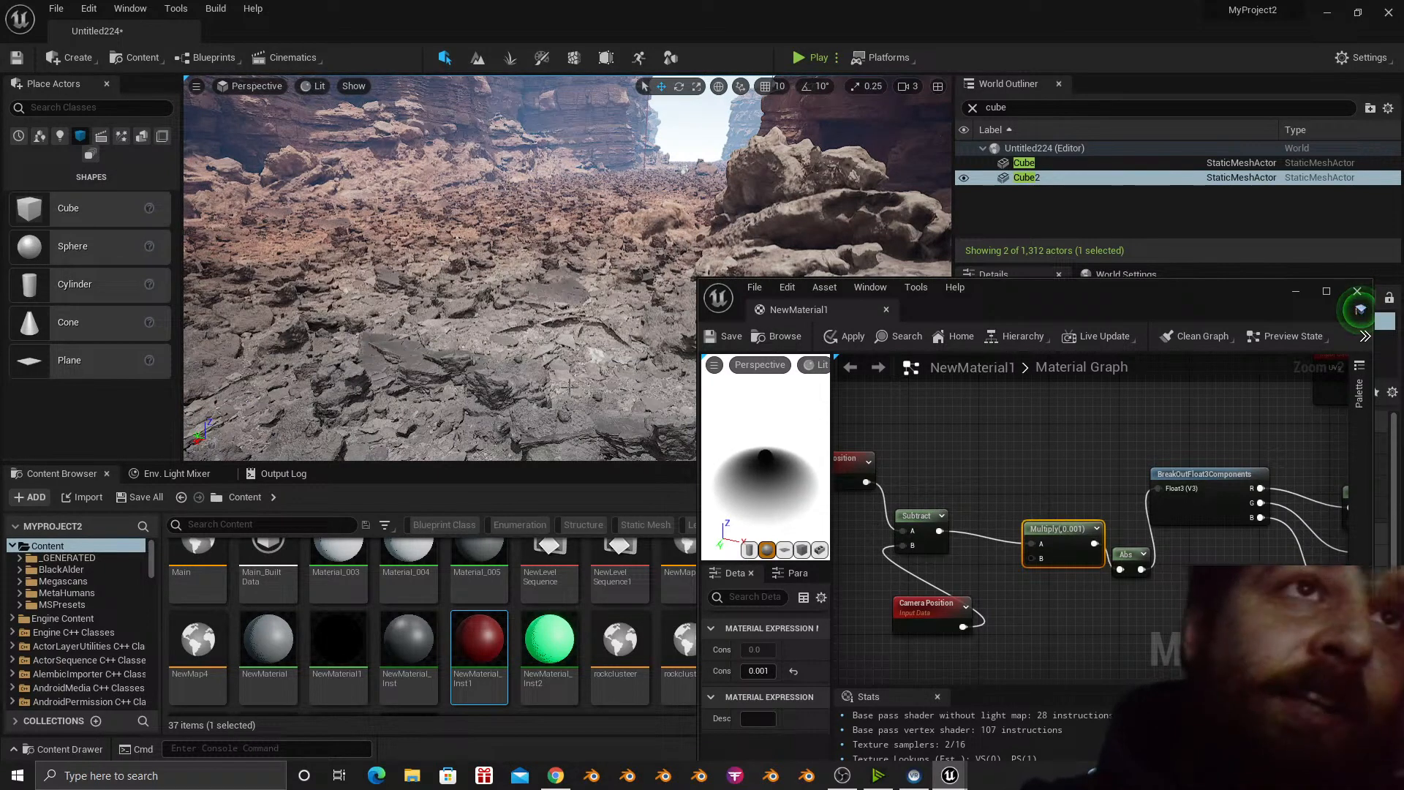
right_drag(629, 387, 689, 364)
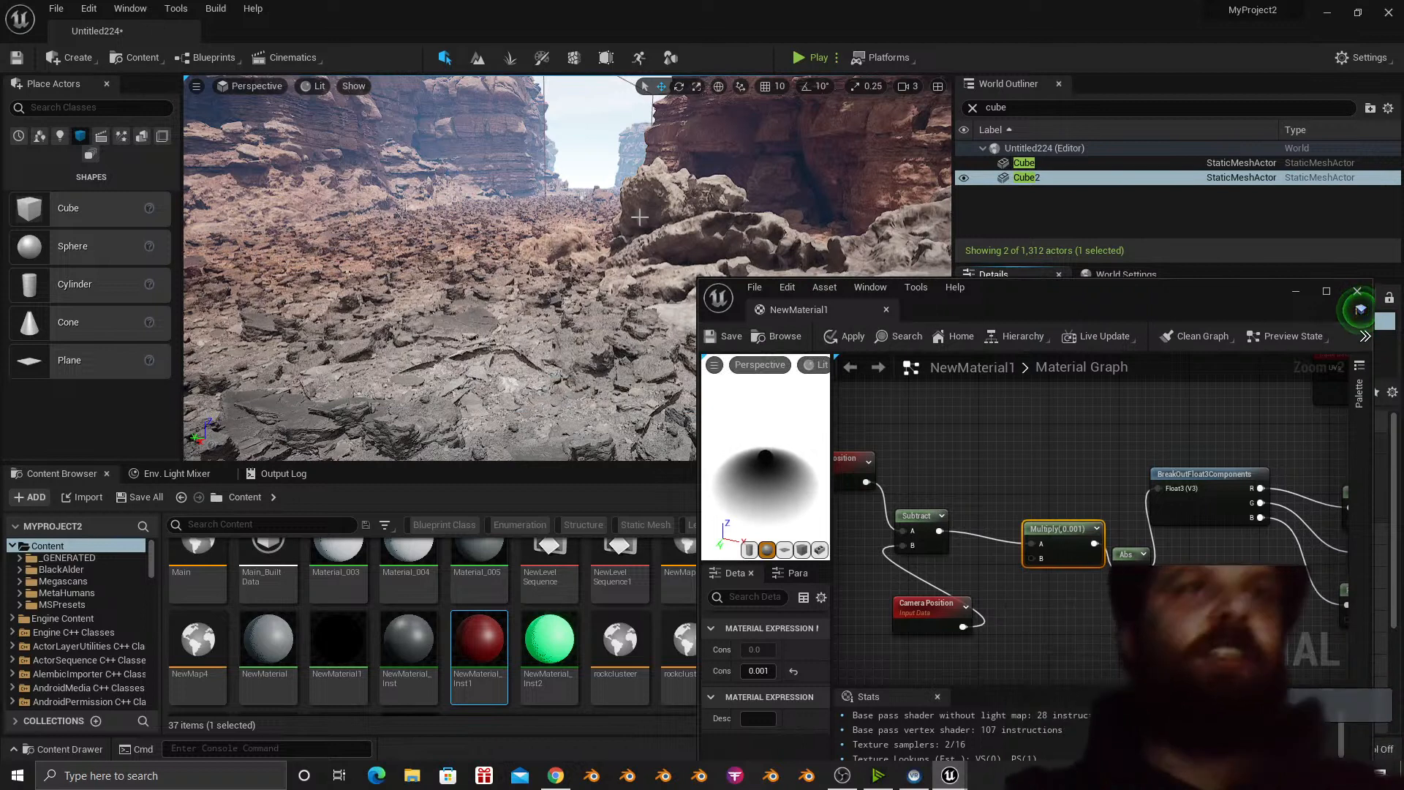
right_drag(439, 271, 428, 308)
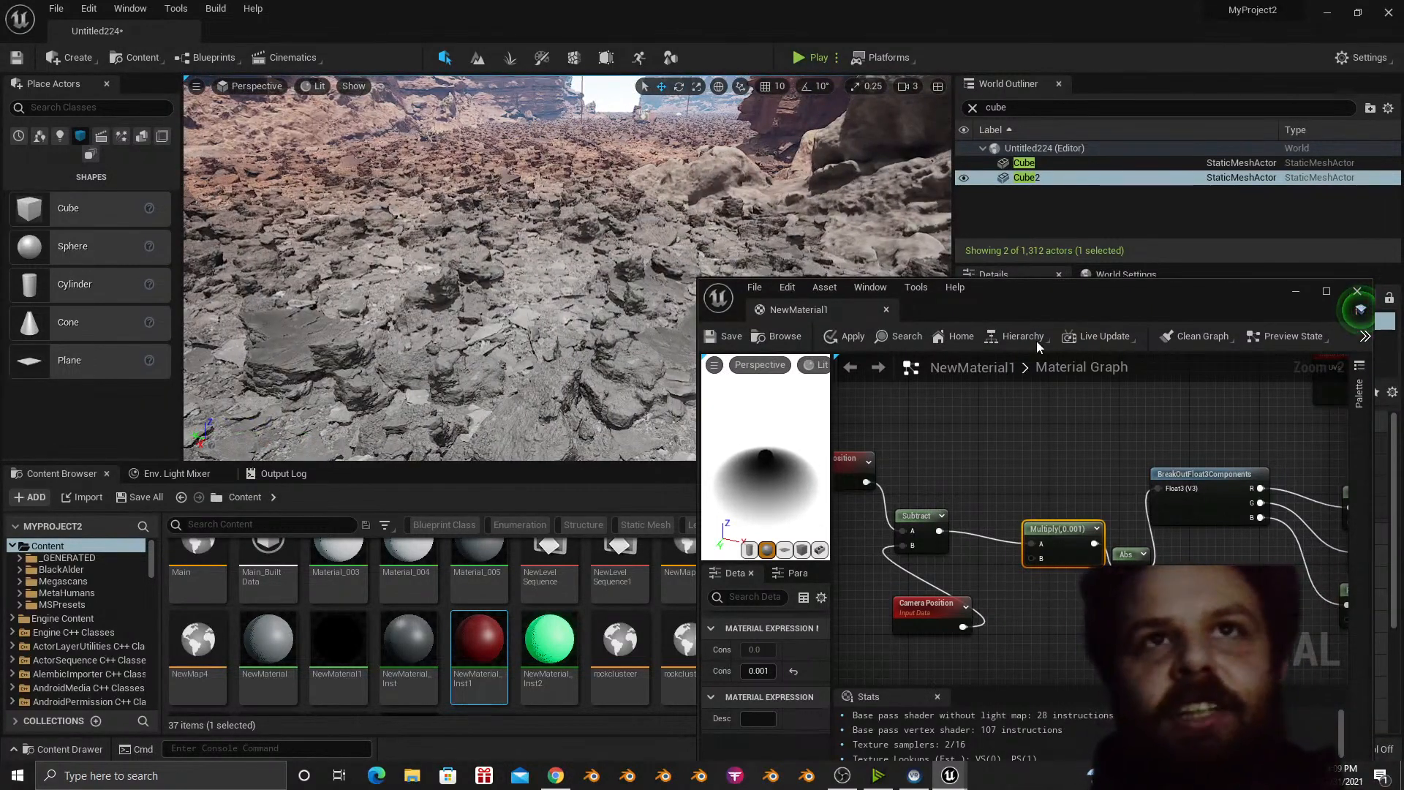
Save the level Untitled224 and minimize the material editor window.
drag(1061, 293, 783, 326)
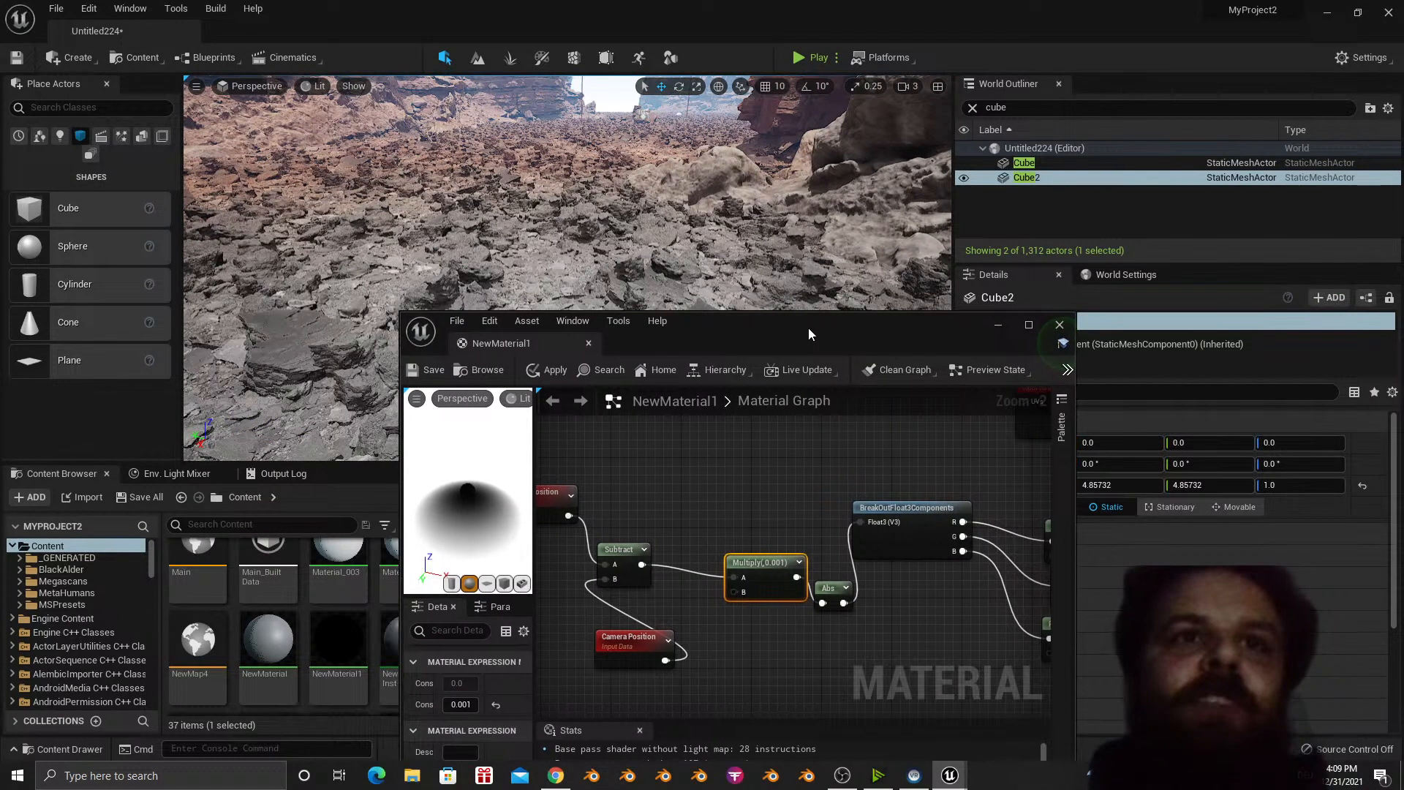
click(61, 9)
click(125, 171)
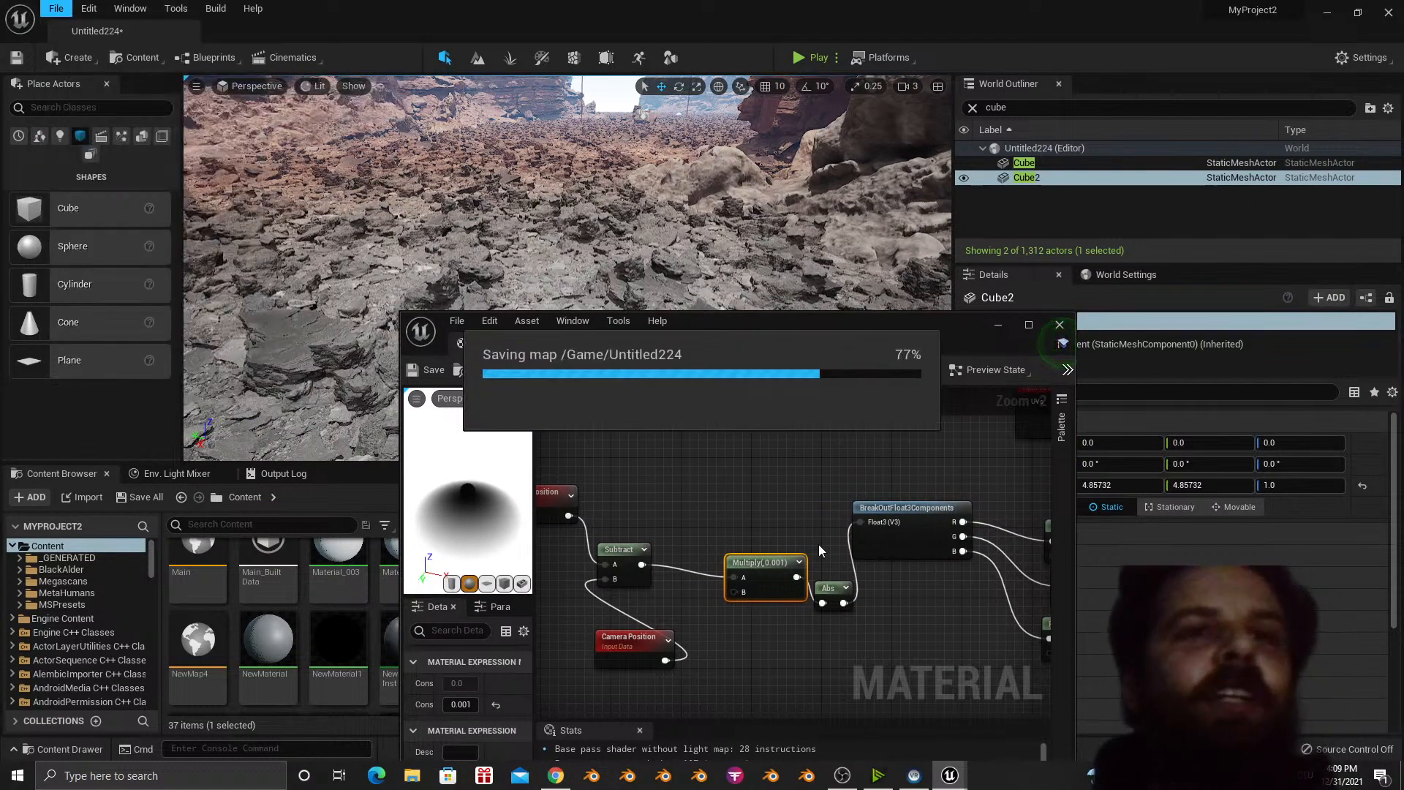
click(998, 324)
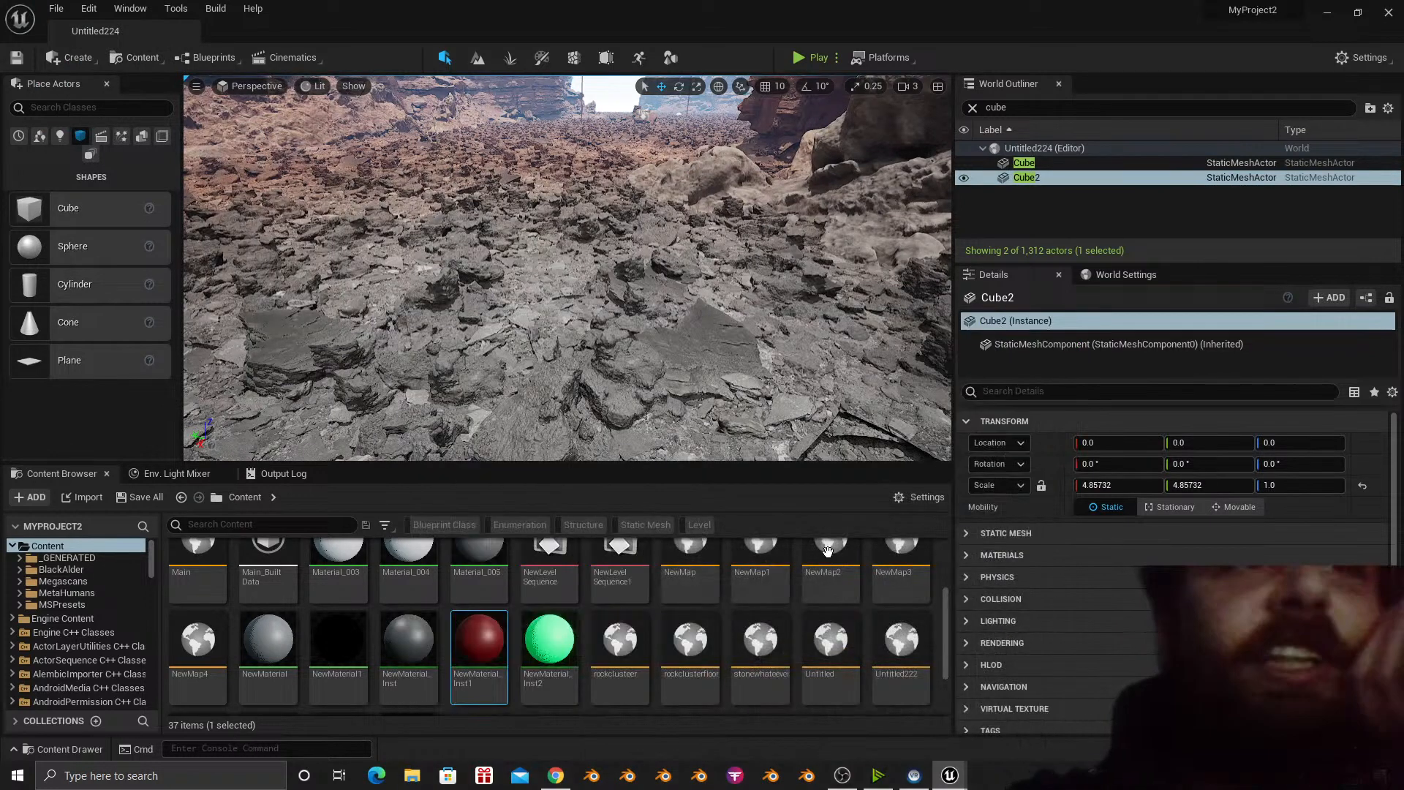
Create a material instance from NewMaterial1 in the Content folder, keeping the suggested name.
scroll(827, 550, down, 1)
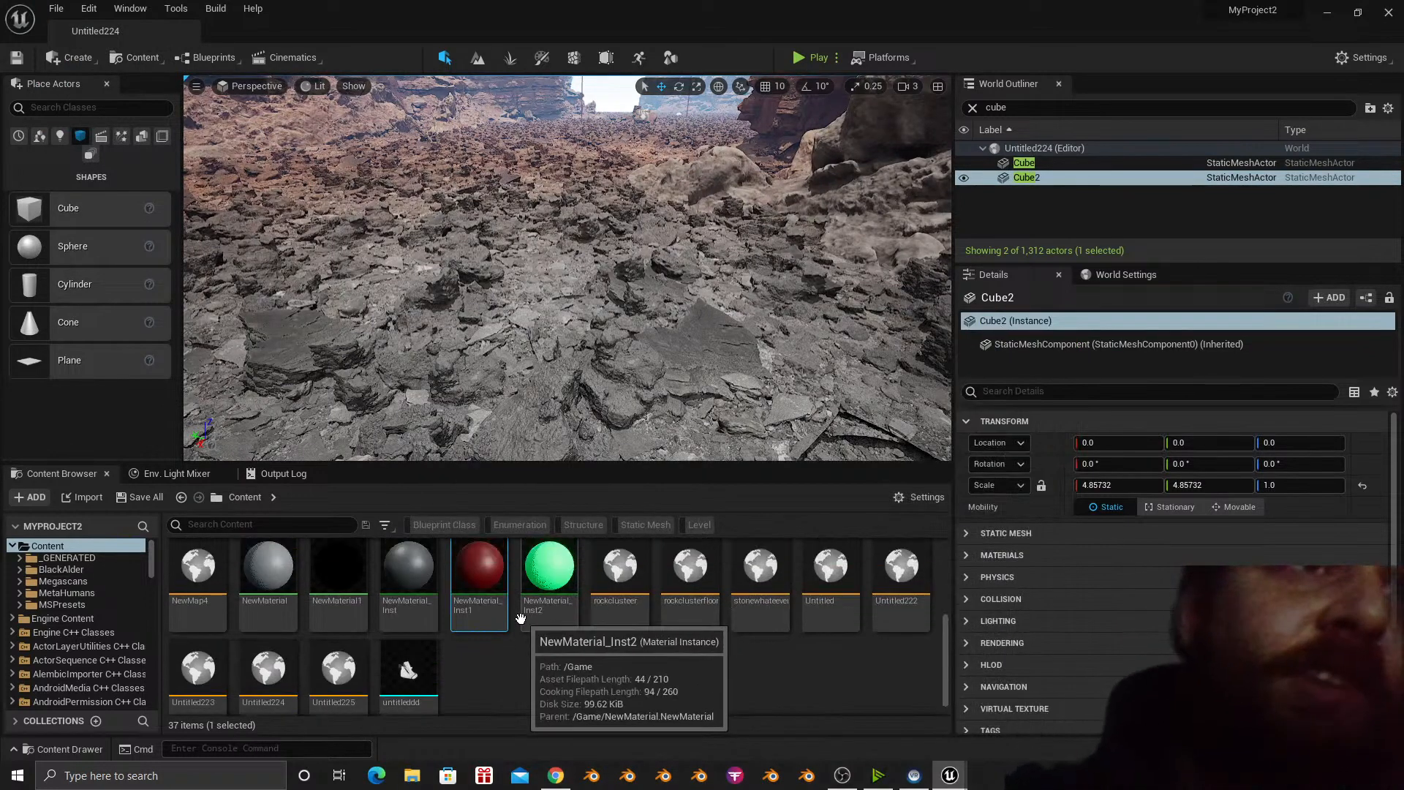
scroll(520, 619, up, 1)
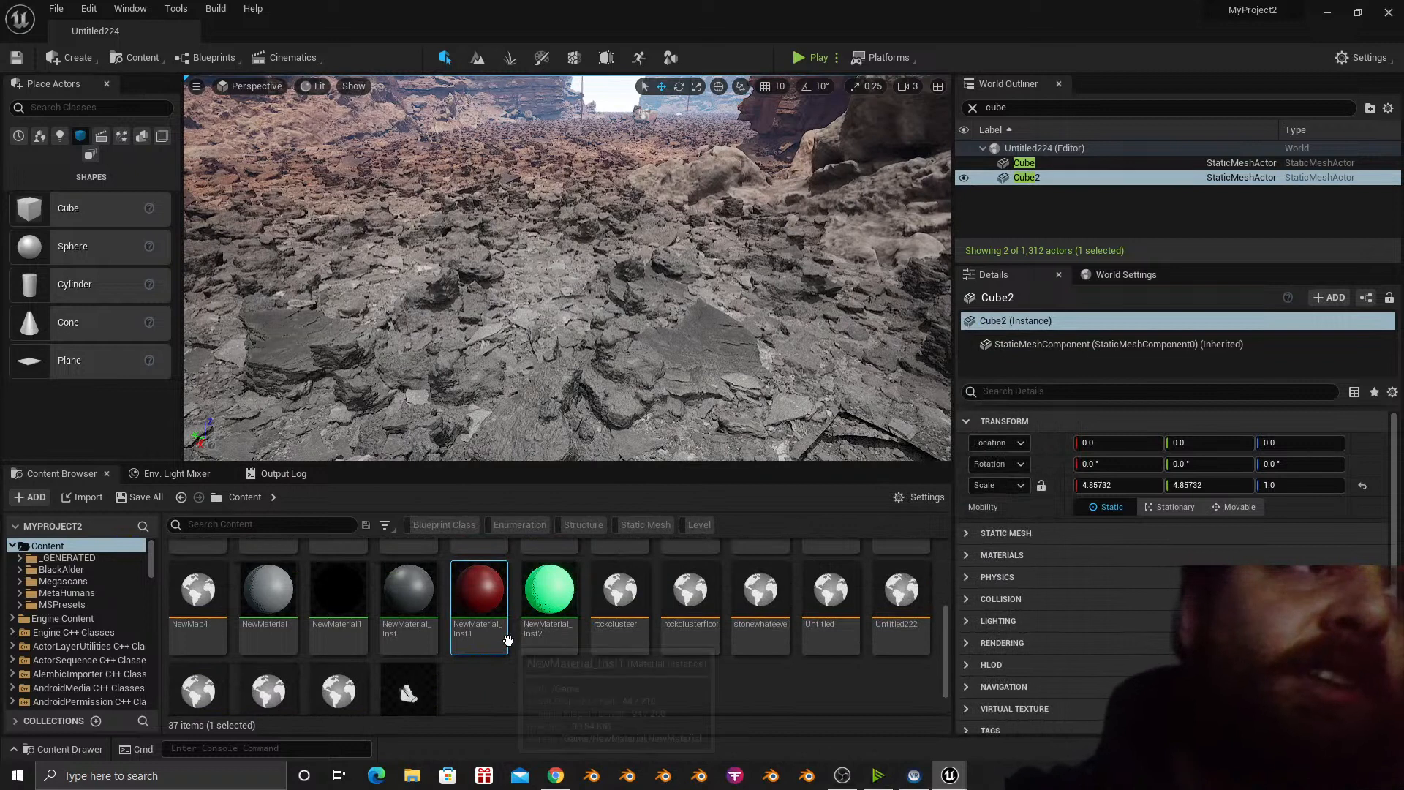
mouse_move(329, 612)
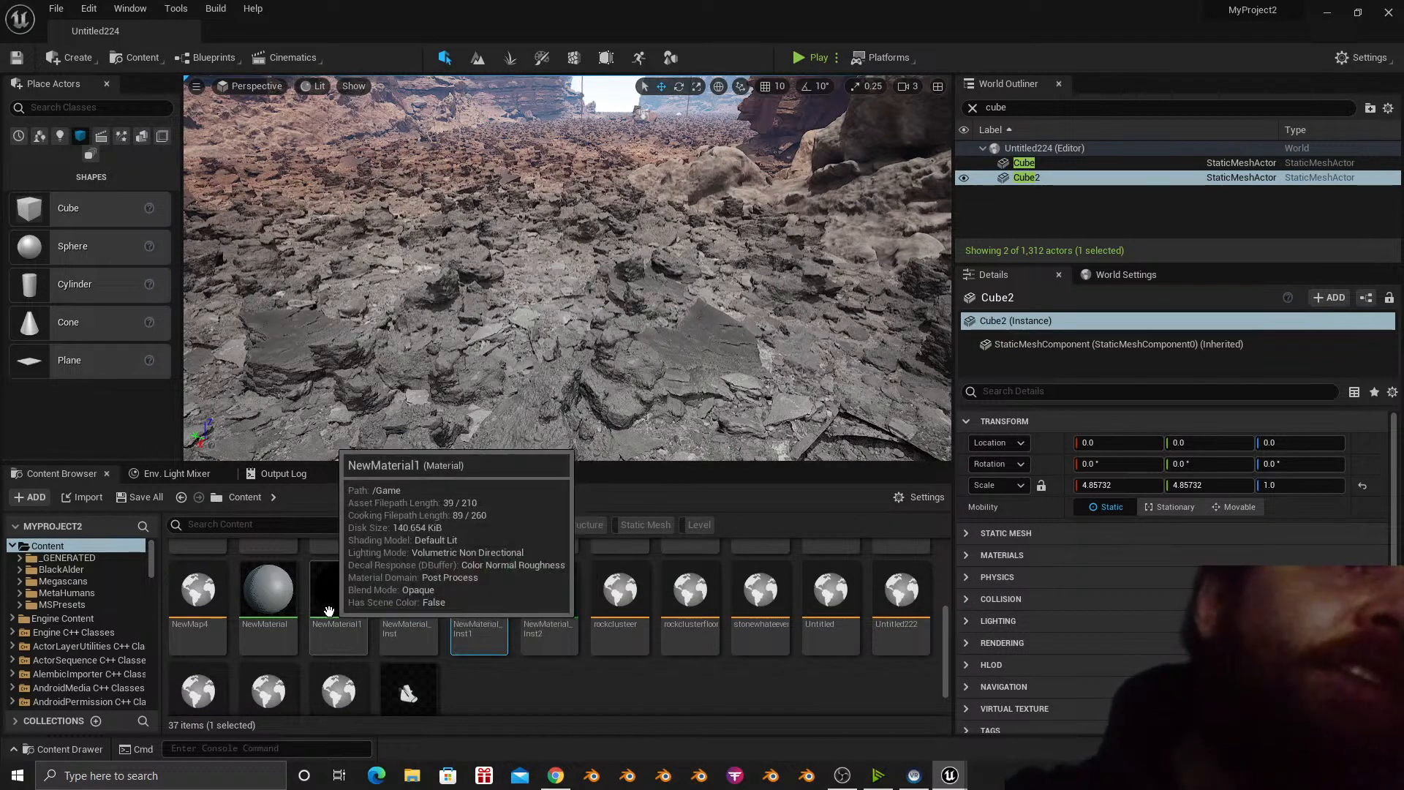
right_click(329, 612)
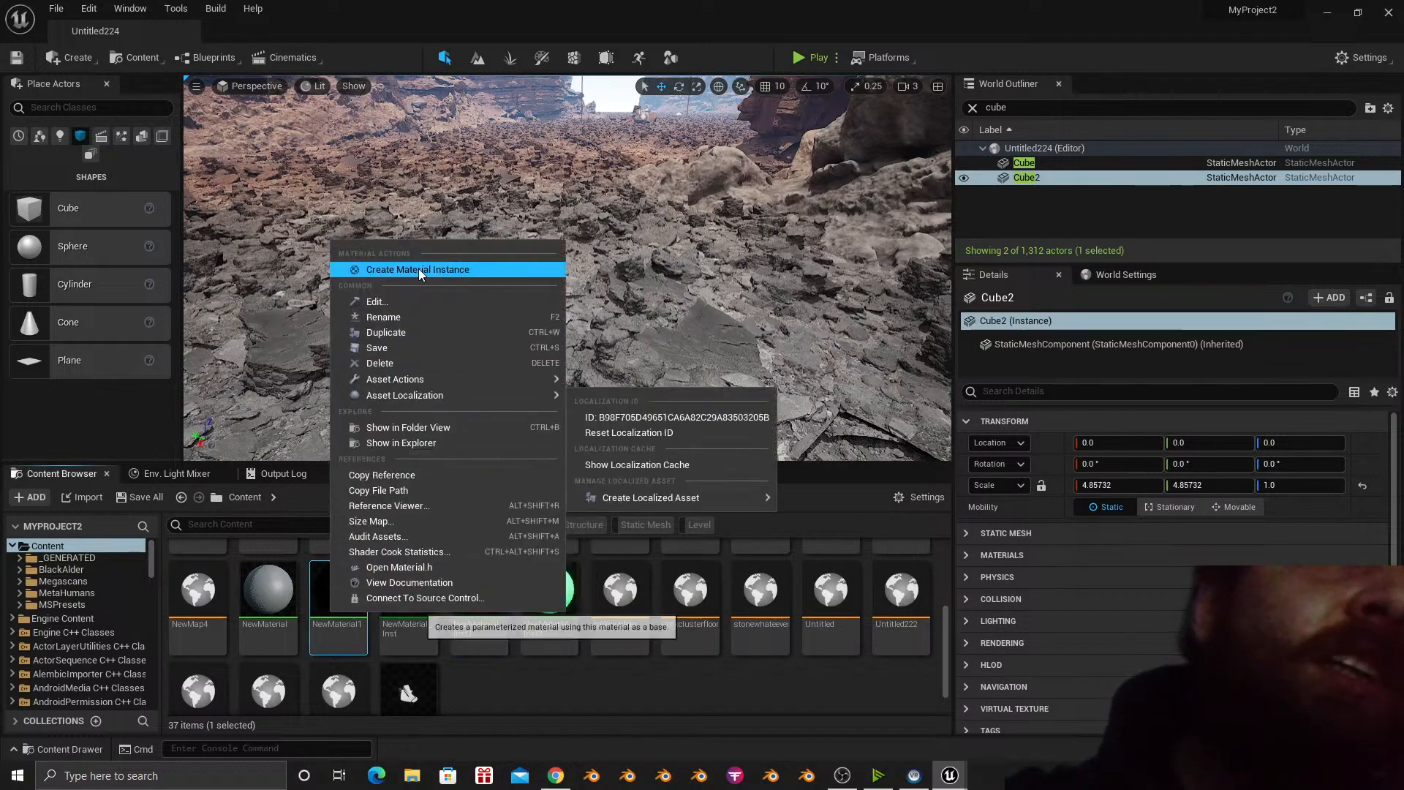
click(419, 270)
key(Return)
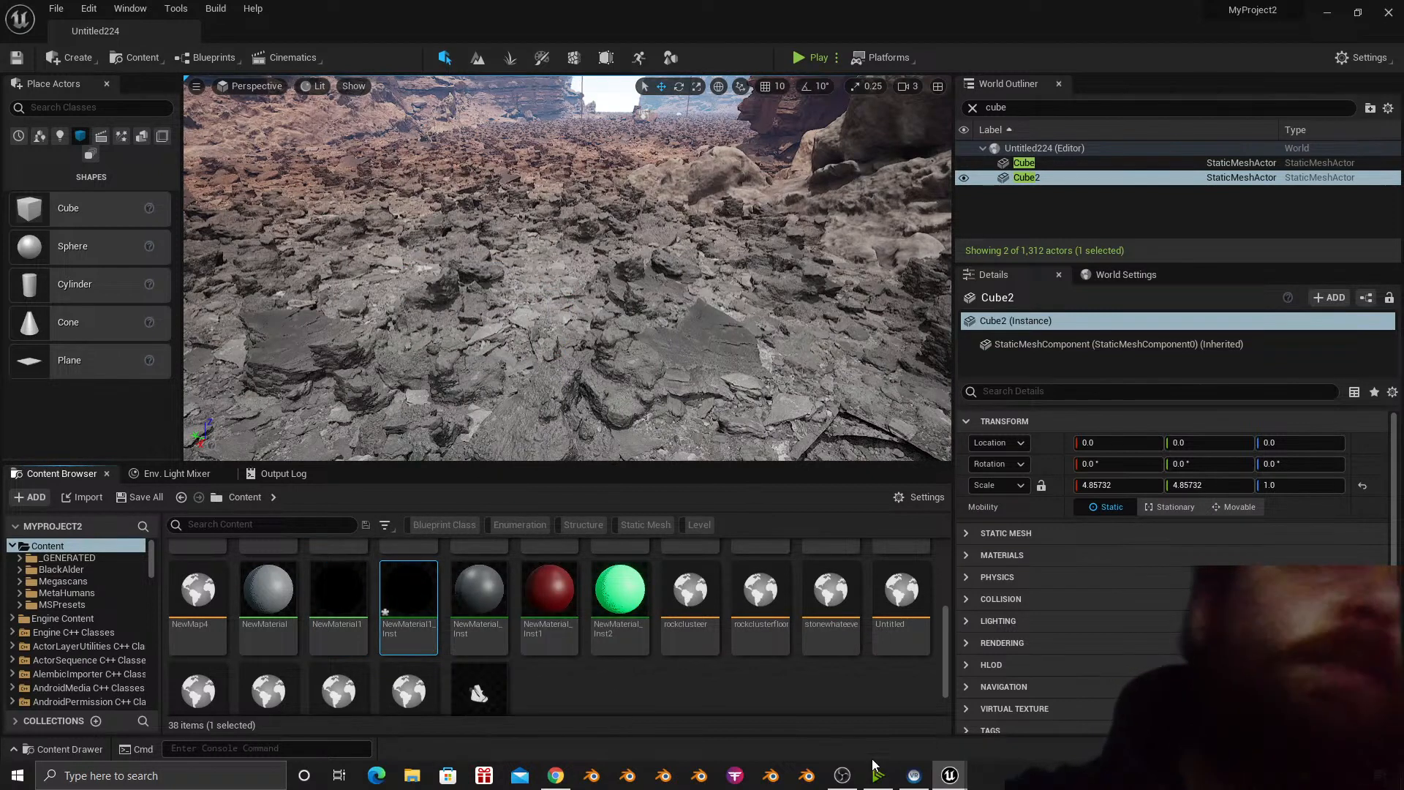
Bring the NewMaterial1 material editor back to the front at the Multiply node.
mouse_move(947, 768)
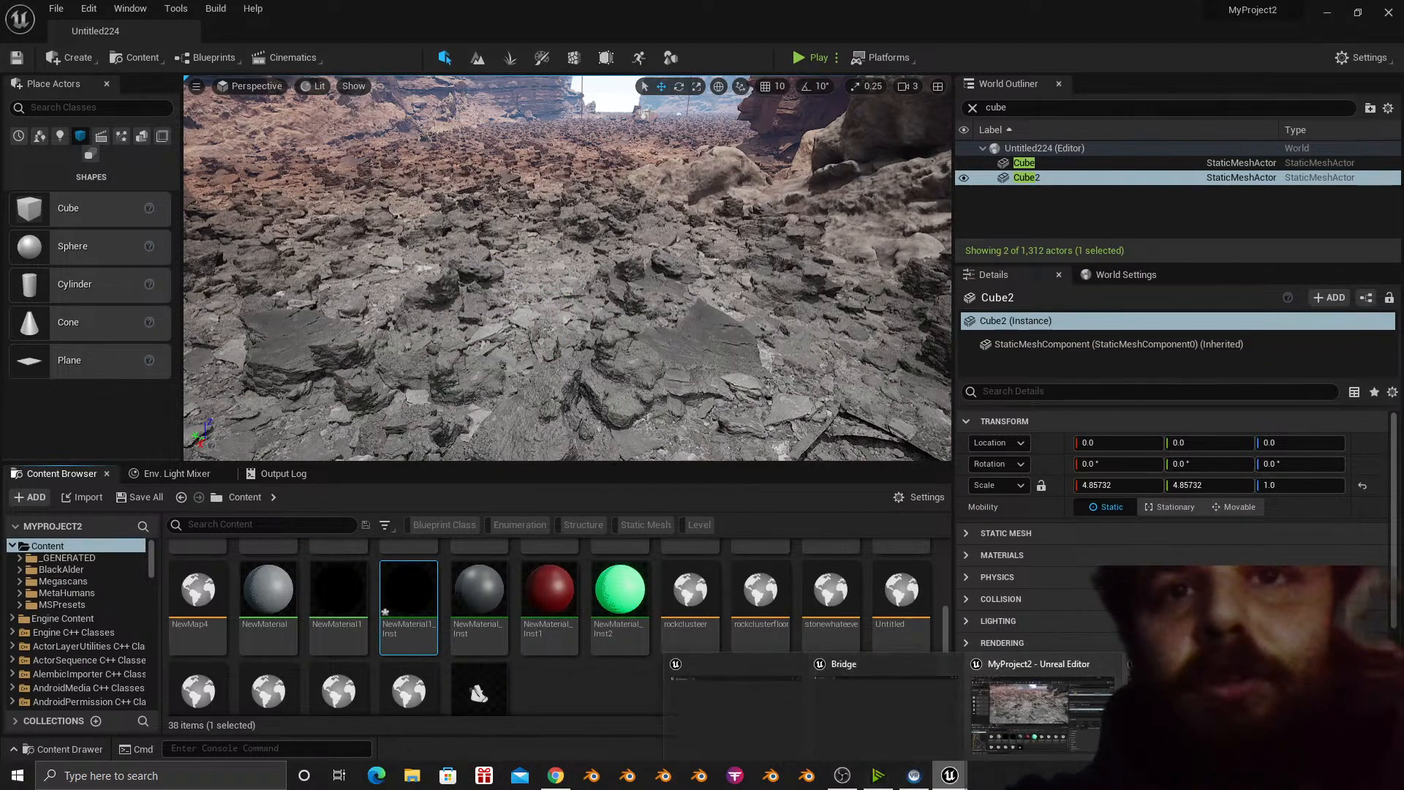
click(735, 706)
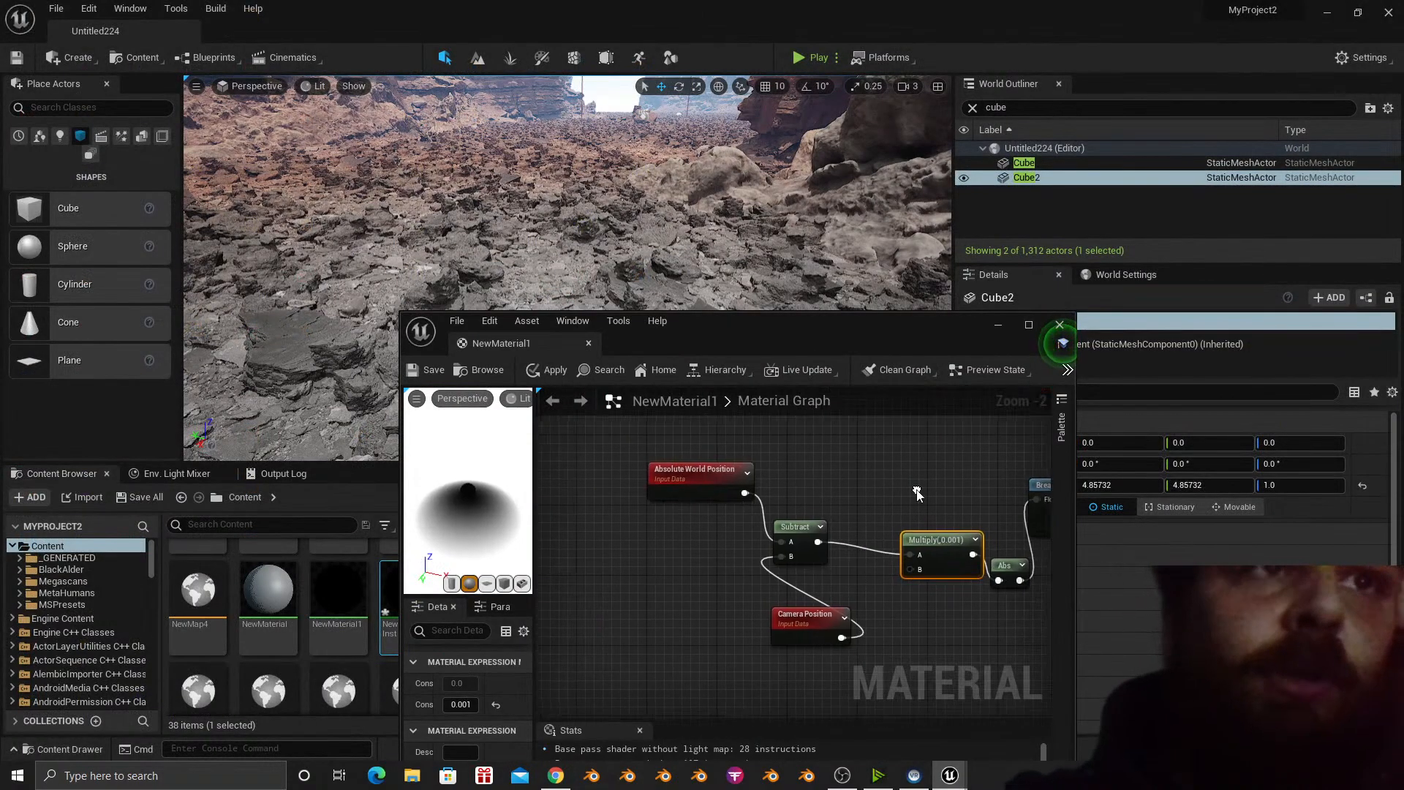
right_drag(885, 510, 757, 493)
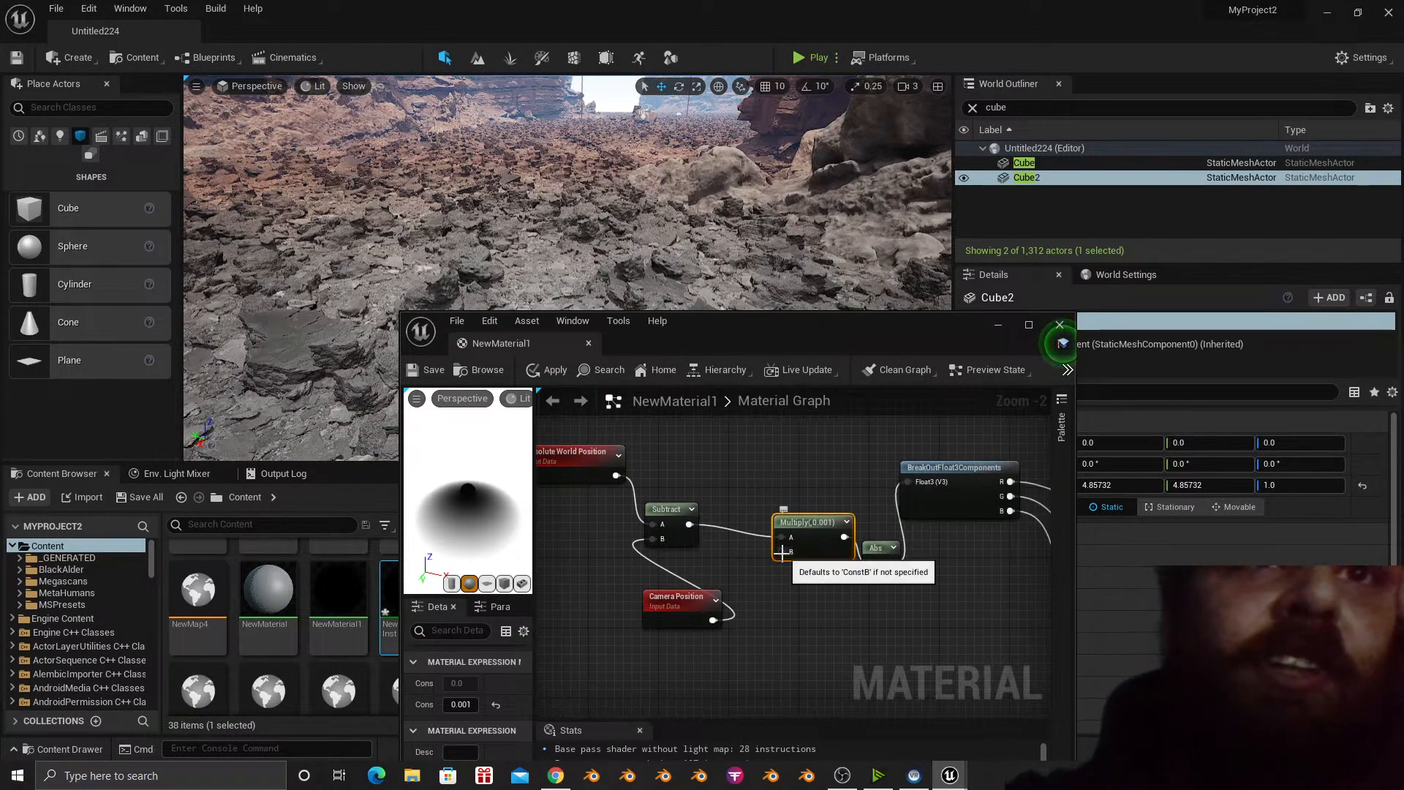
right_click(773, 686)
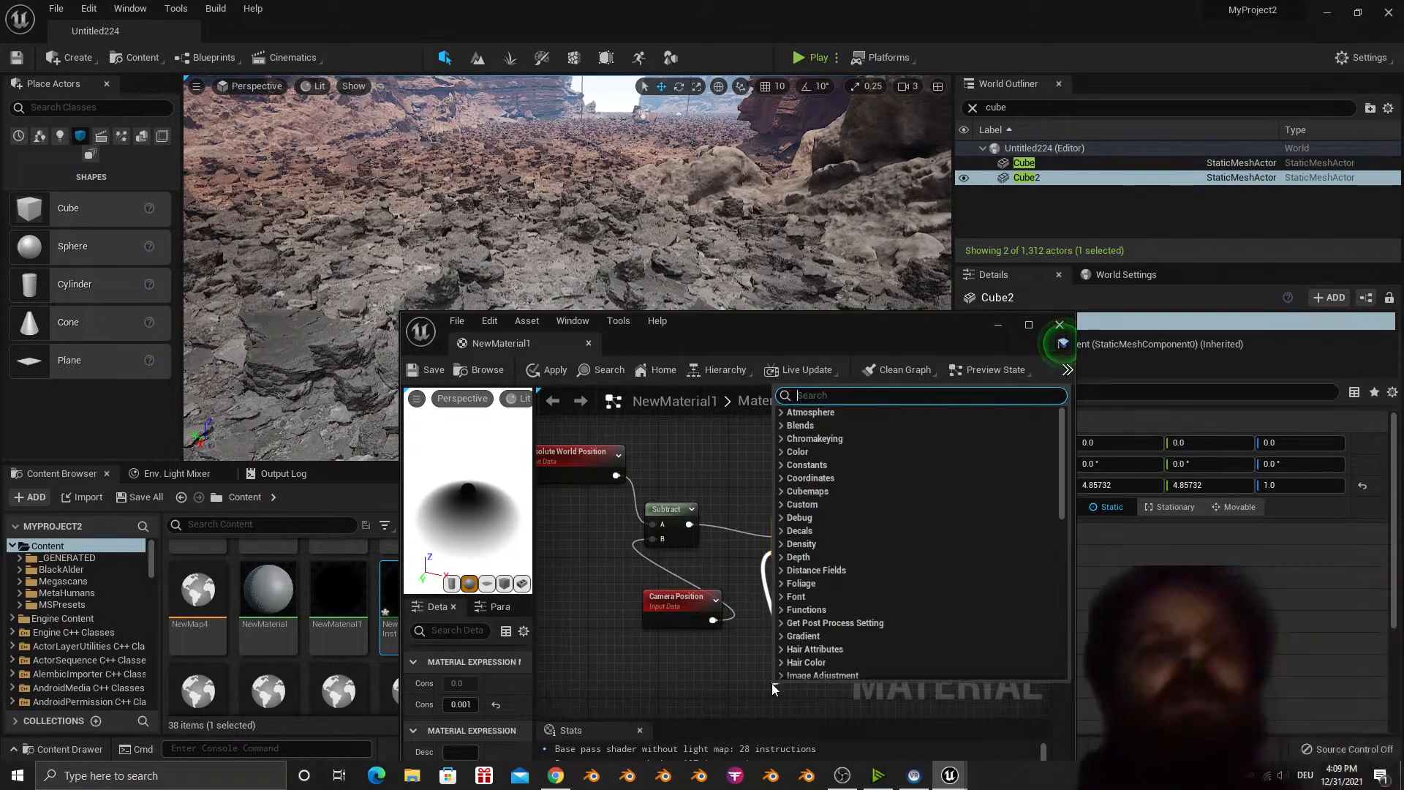
text(s)
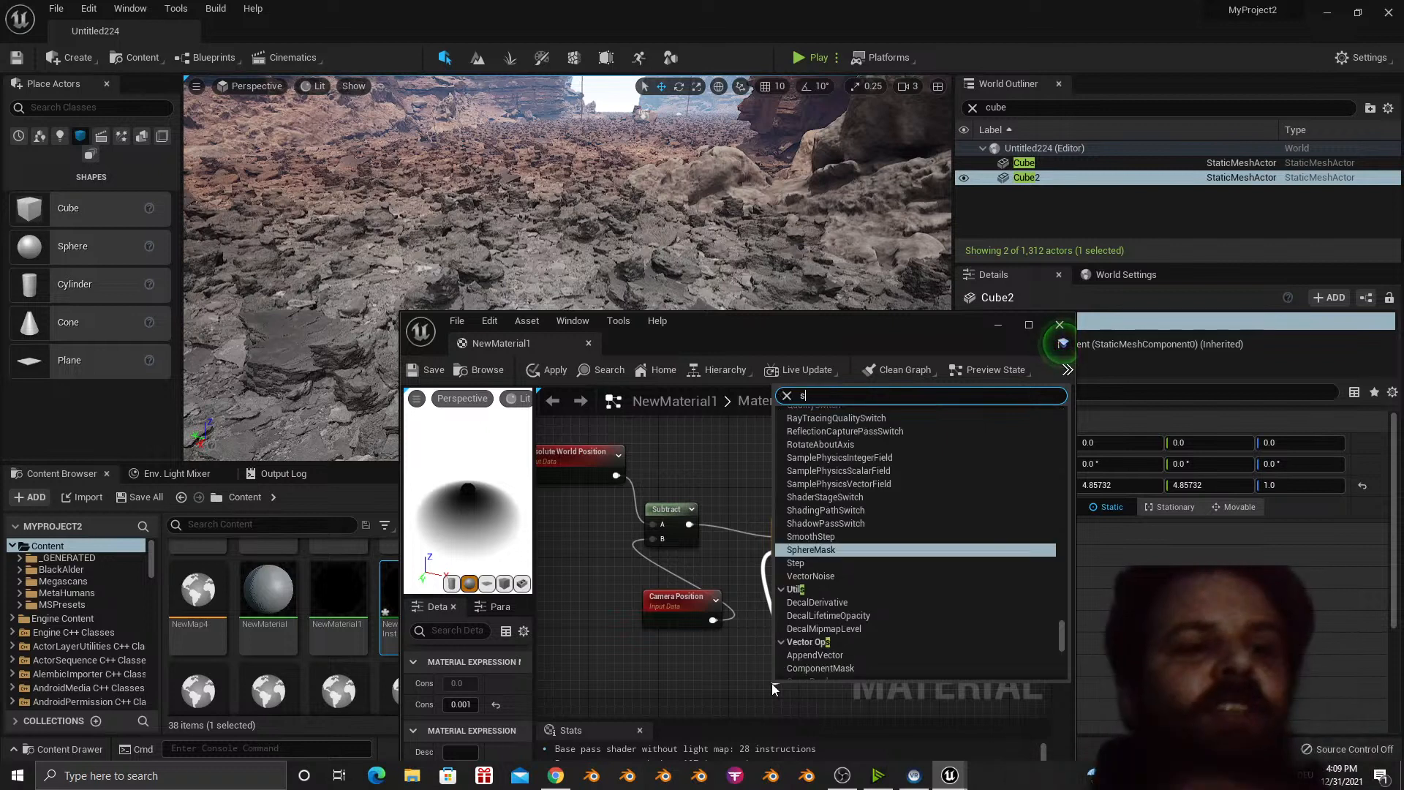
key(Escape)
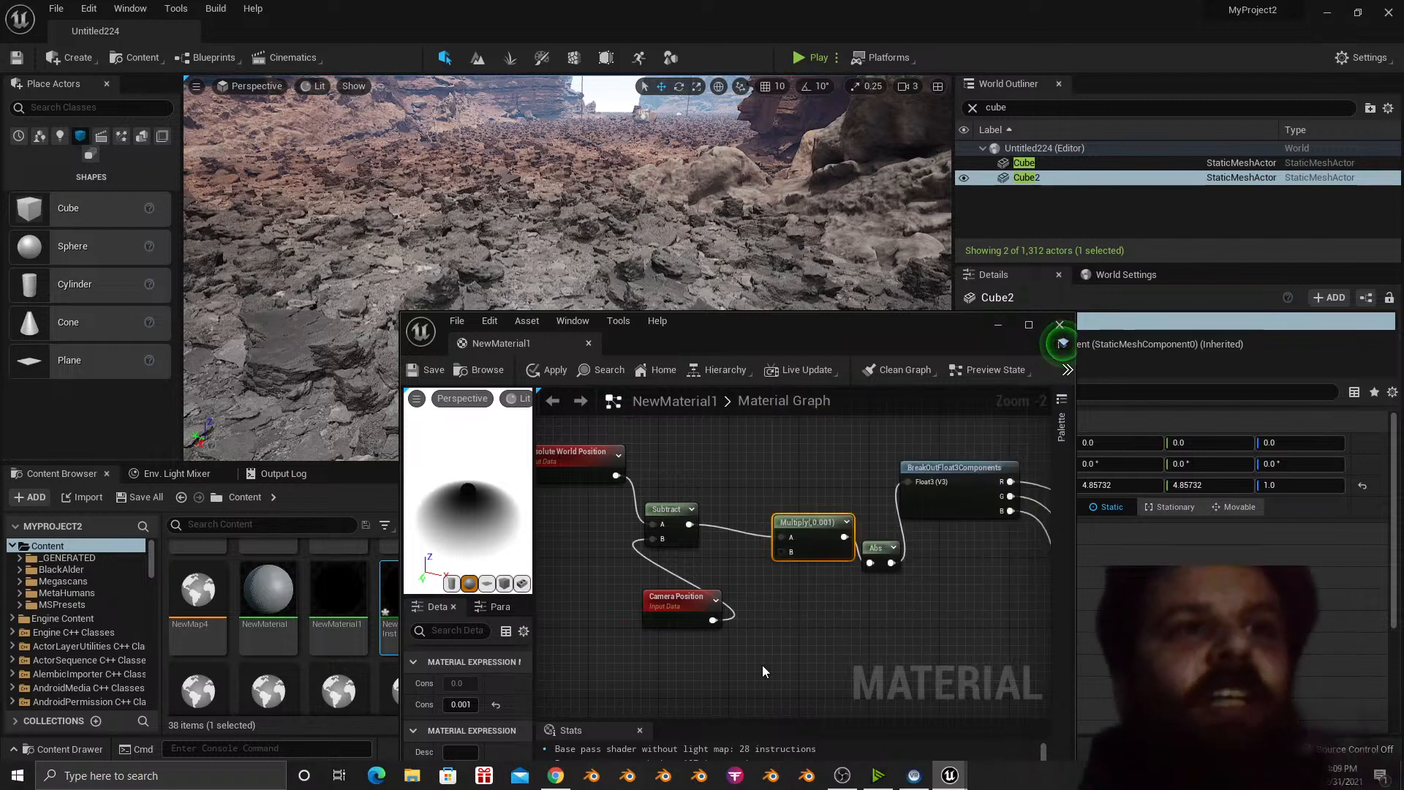
Maximize the NewMaterial1 material editor and clear the Multiply node selection to show the material's own properties.
click(1026, 325)
right_drag(688, 365, 746, 430)
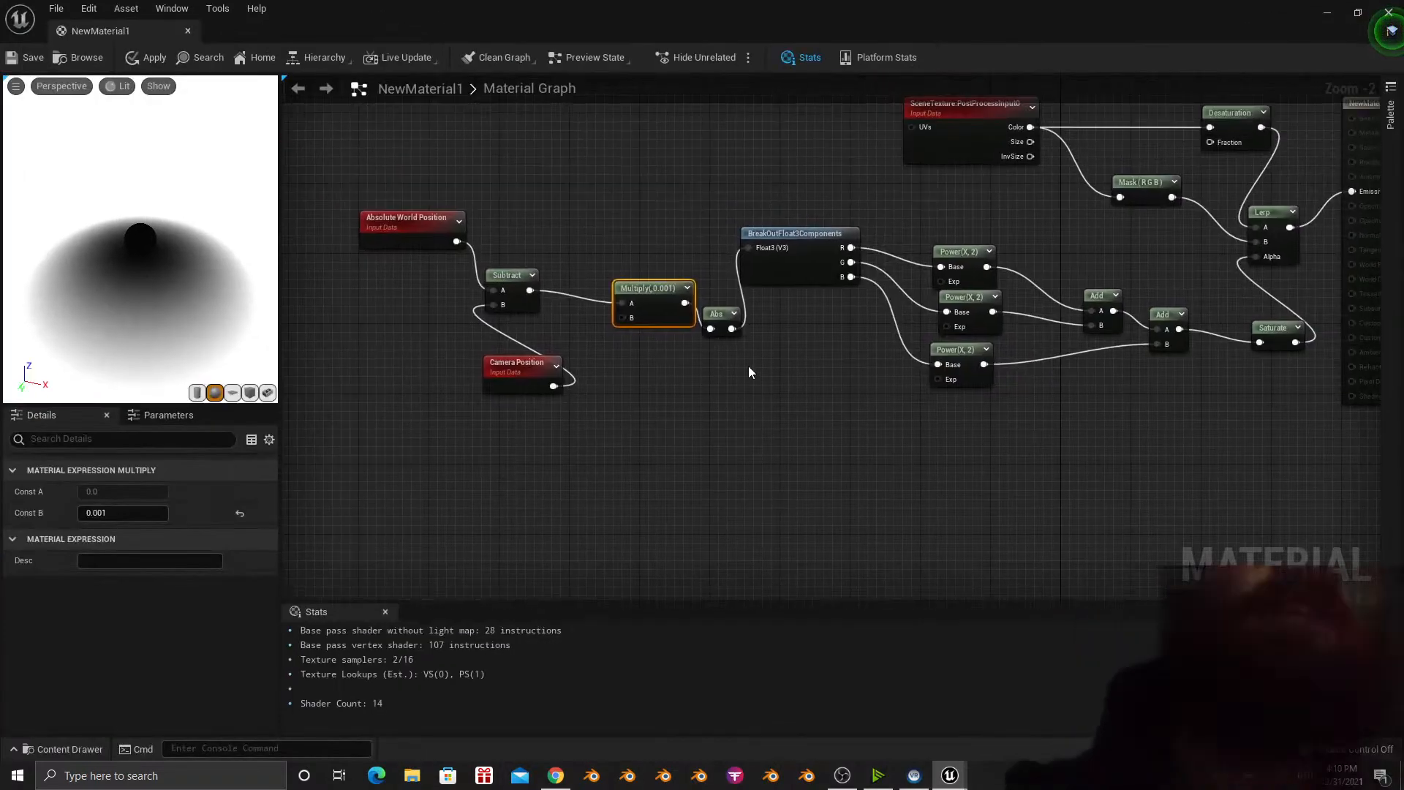
right_drag(748, 366, 774, 436)
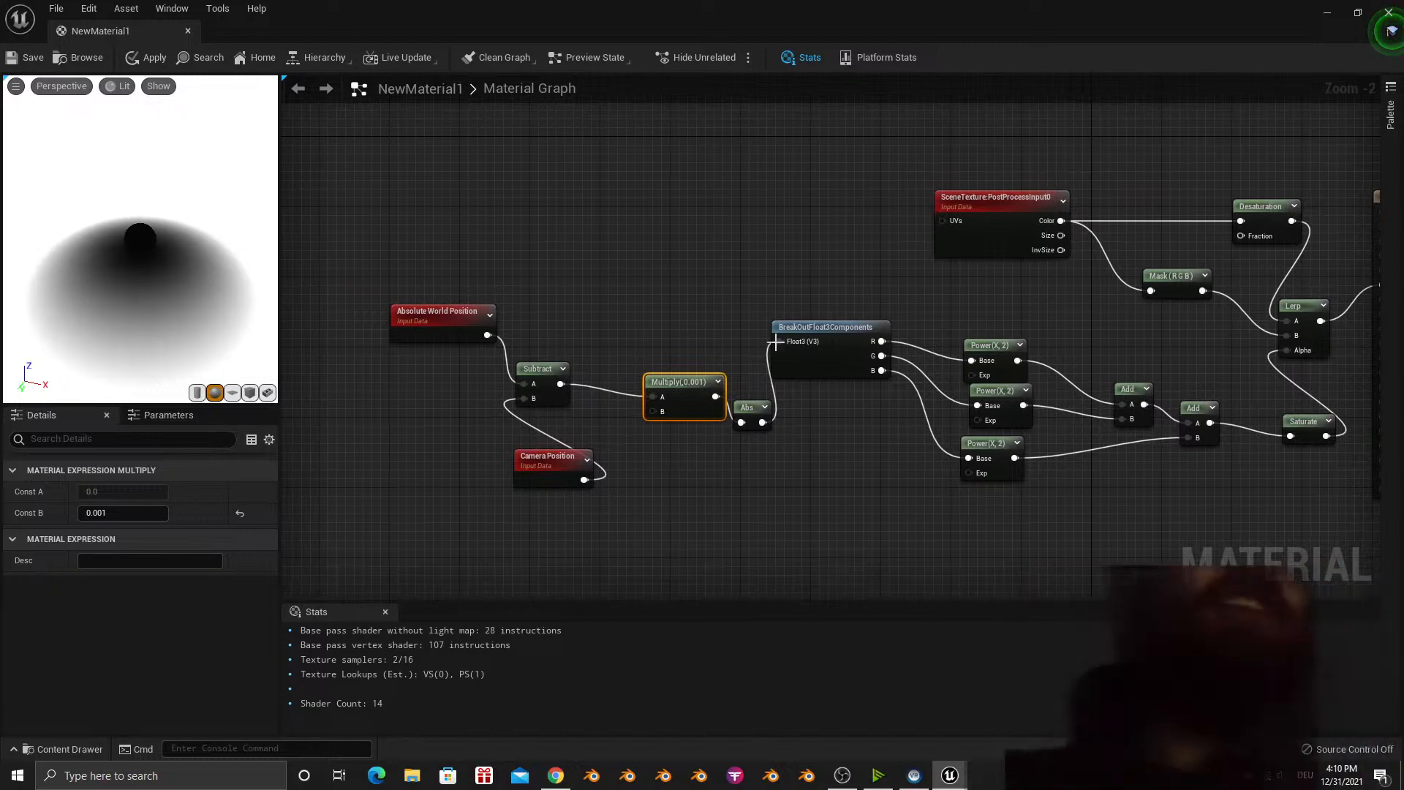
right_drag(780, 459, 819, 482)
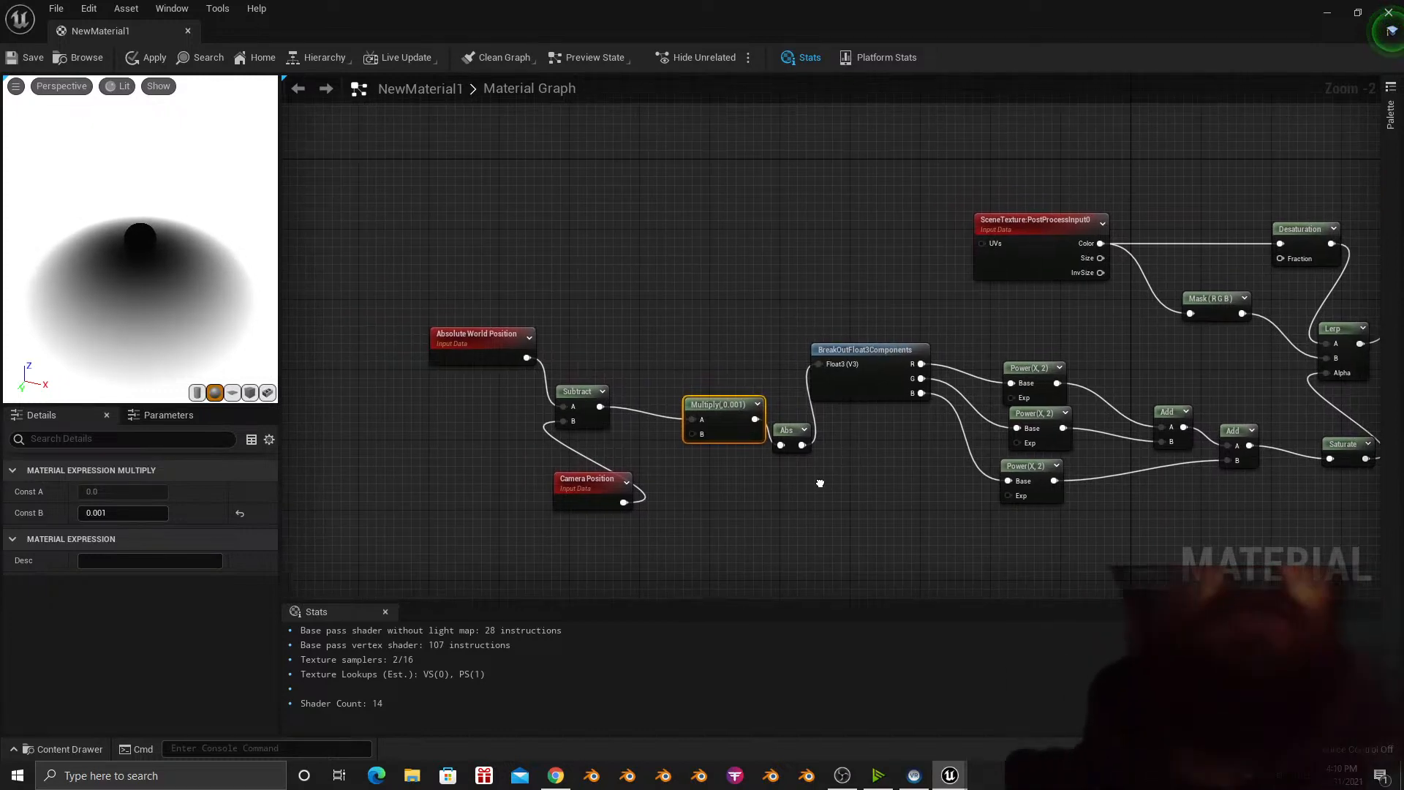
click(346, 449)
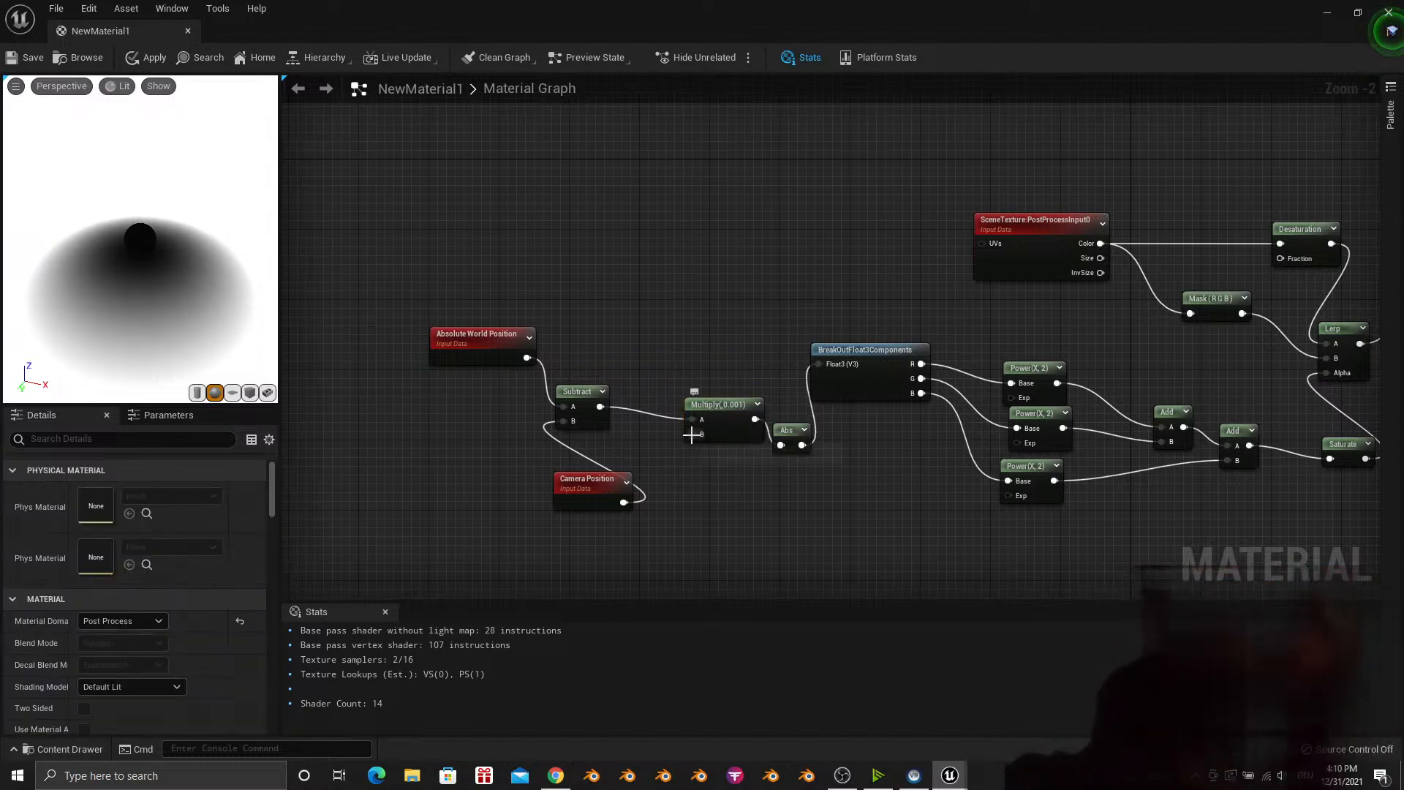
Add a scalar parameter feeding the Multiply node's B input, keeping the default parameter name.
drag(696, 437, 704, 524)
text(scalar)
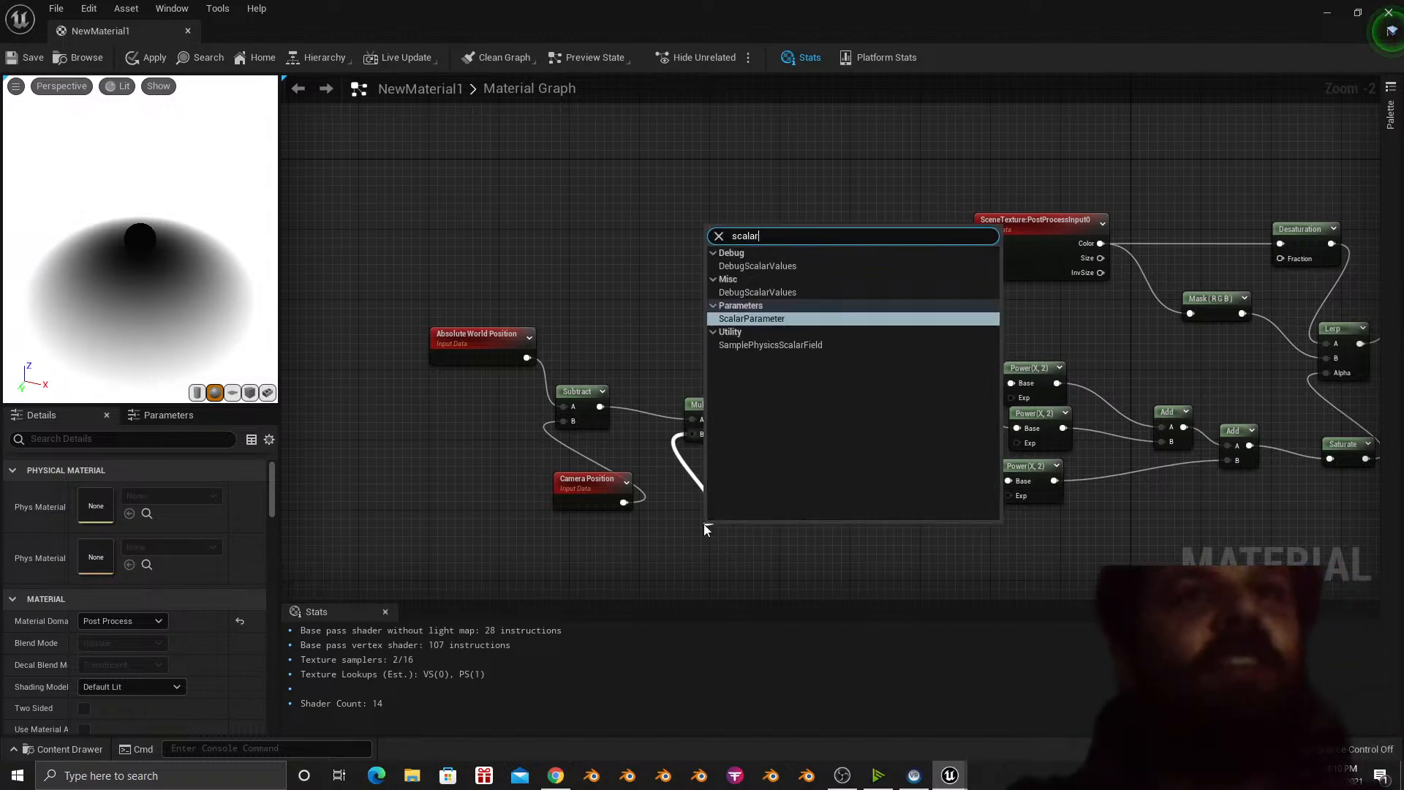
click(780, 319)
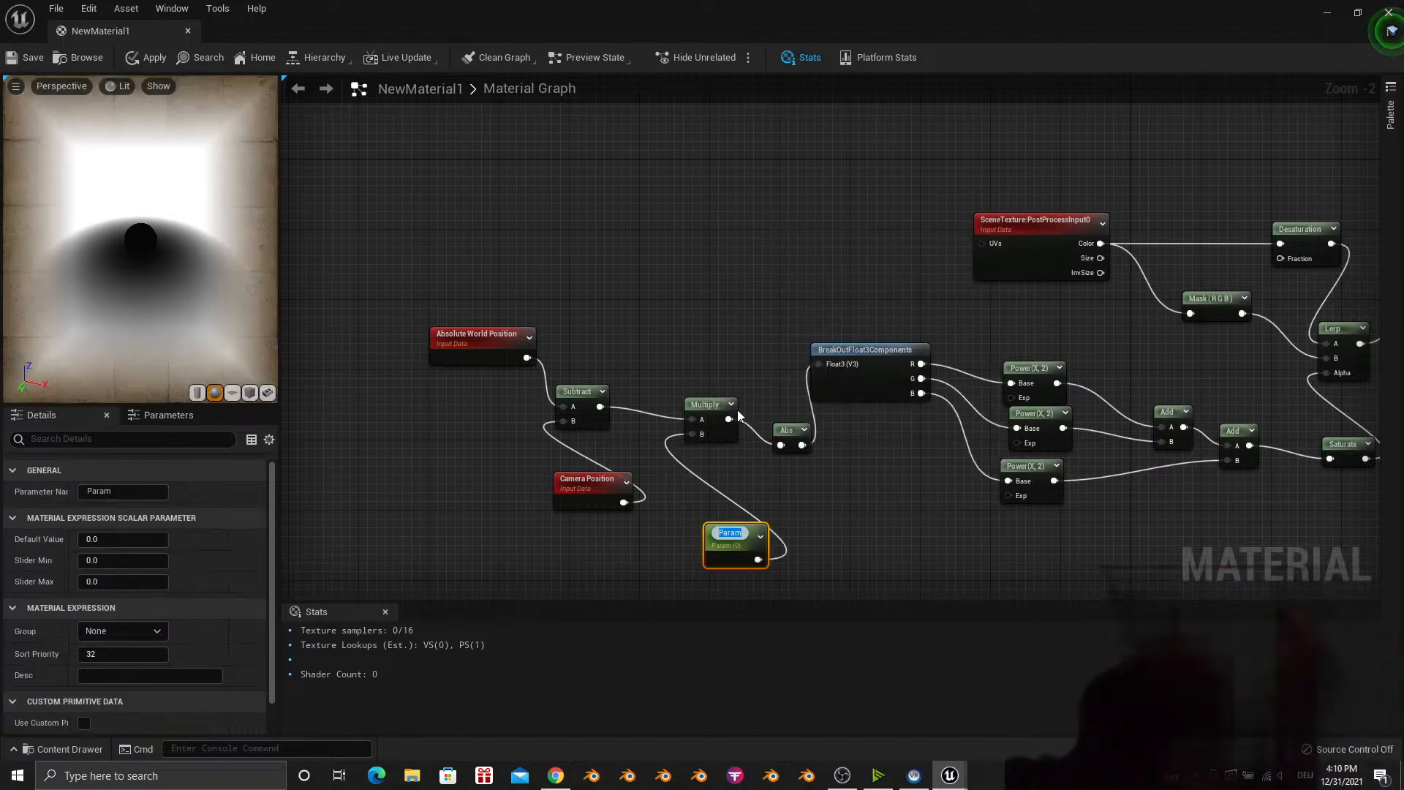
click(809, 530)
click(720, 543)
right_click(720, 542)
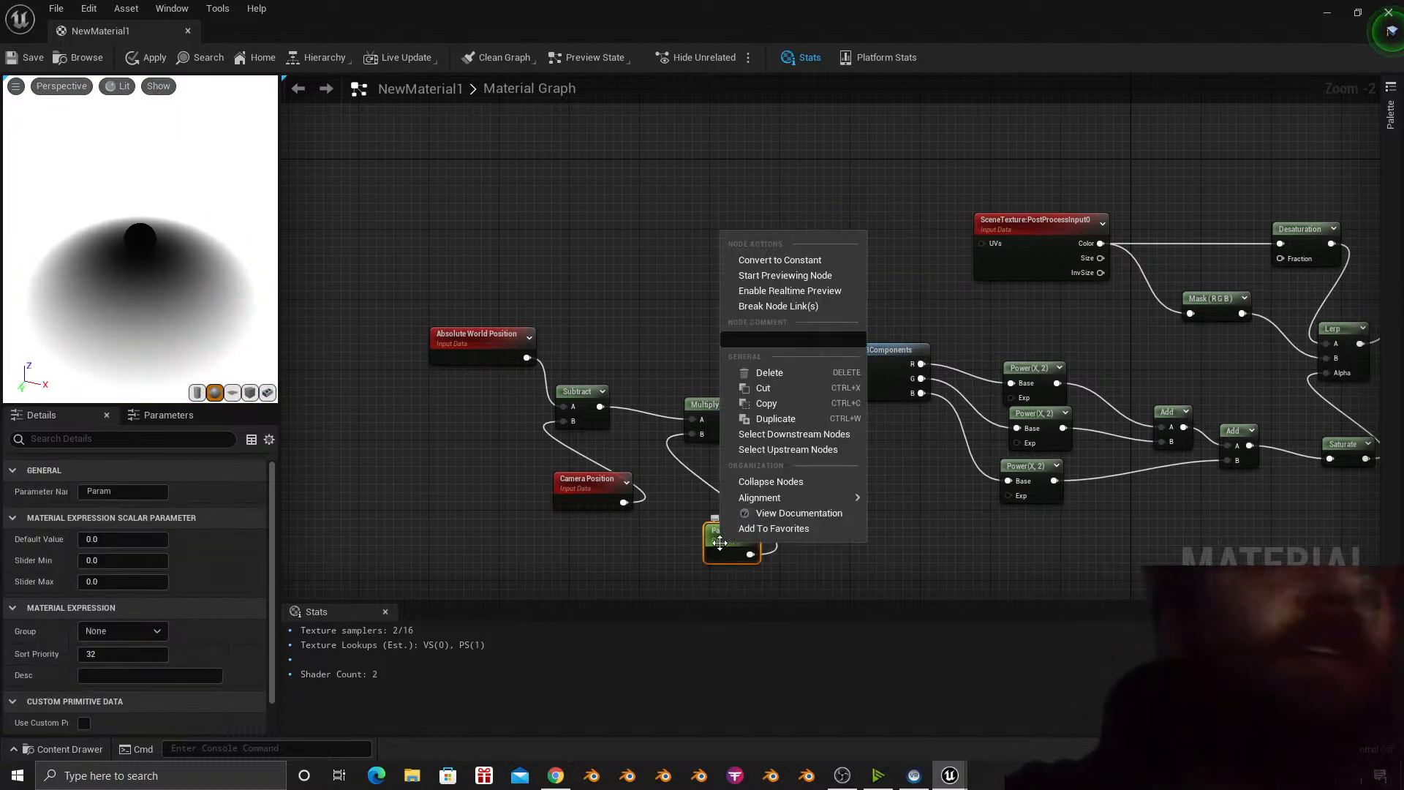
click(642, 298)
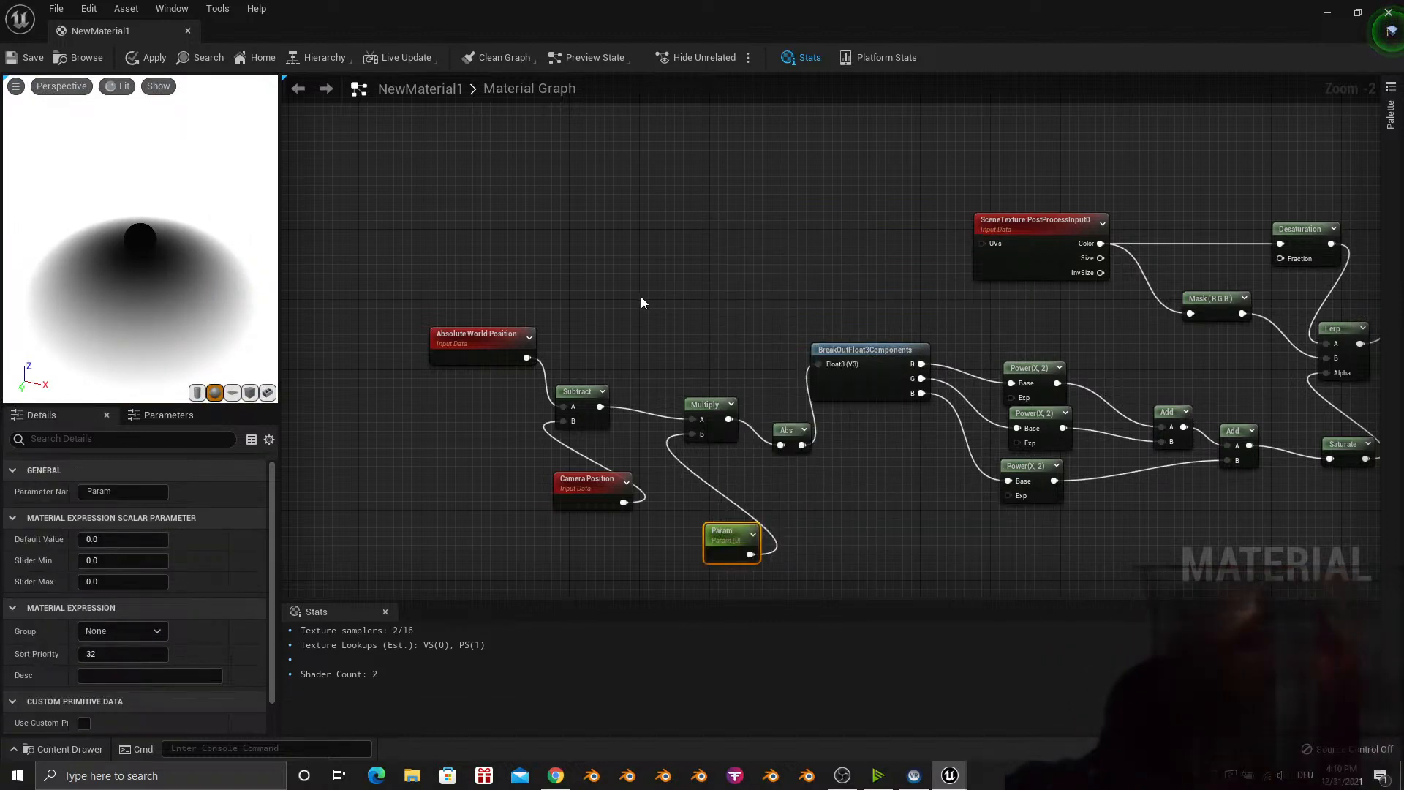
Move the Param node below Camera Position and break its link to the Multiply node.
right_drag(792, 383, 701, 361)
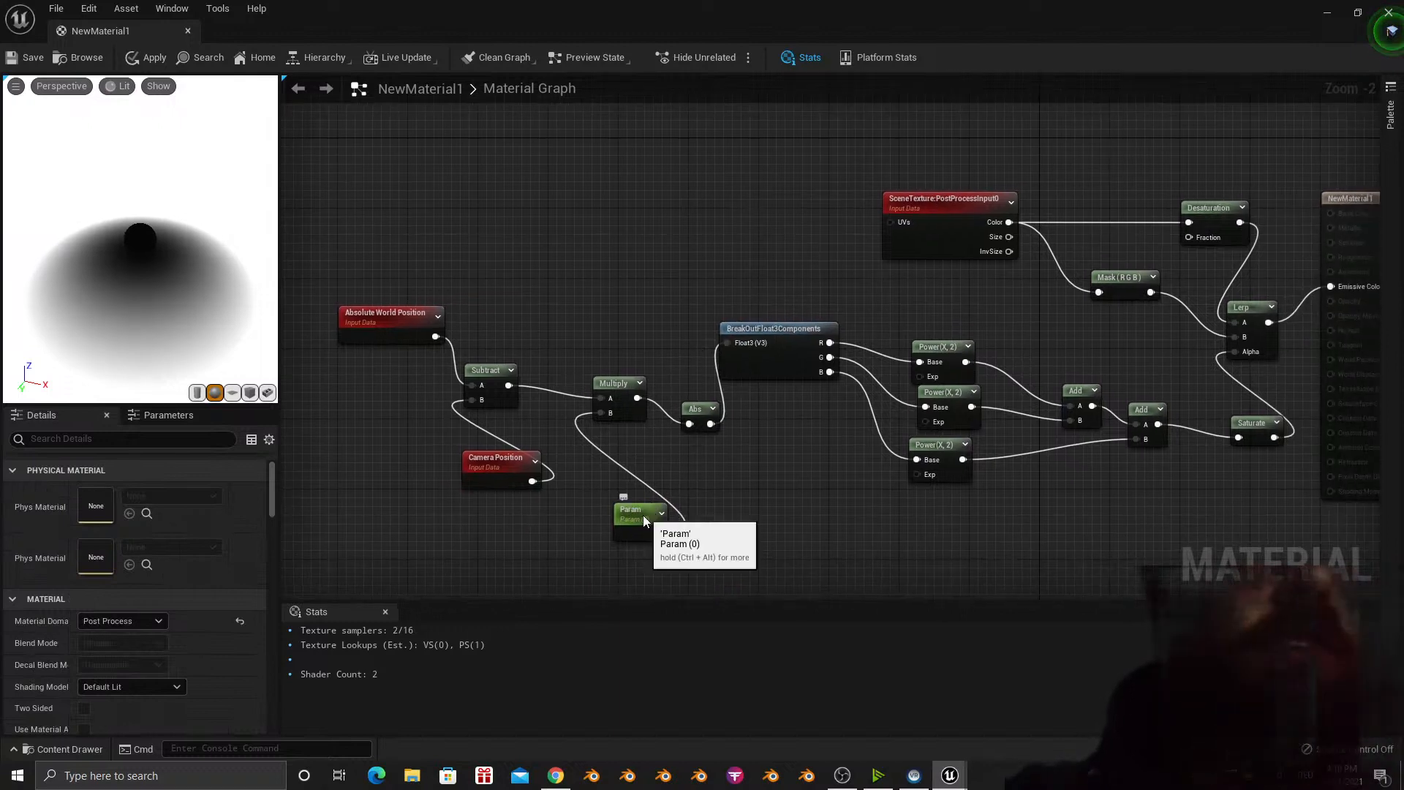
drag(643, 515, 575, 539)
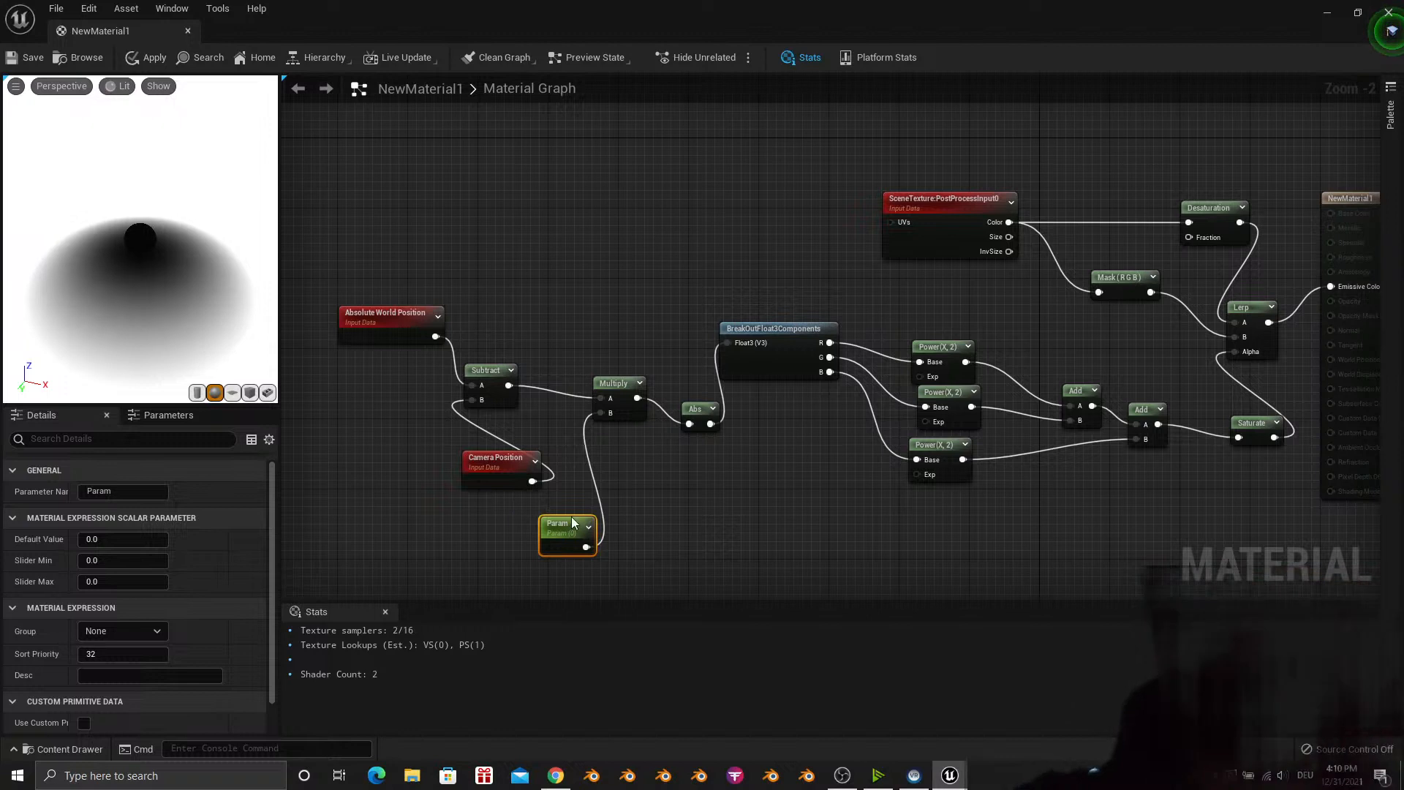
drag(578, 545, 474, 554)
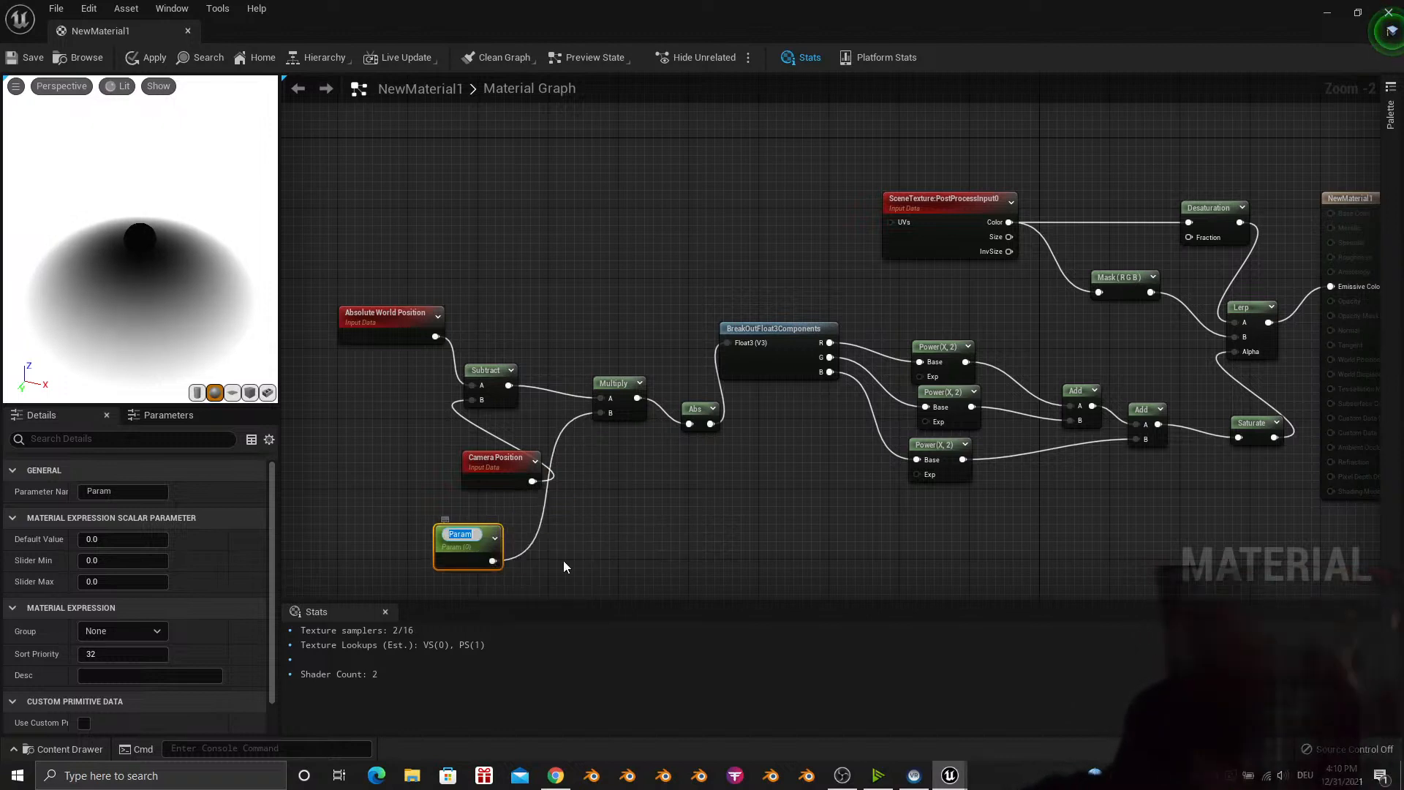
click(563, 560)
right_click(479, 555)
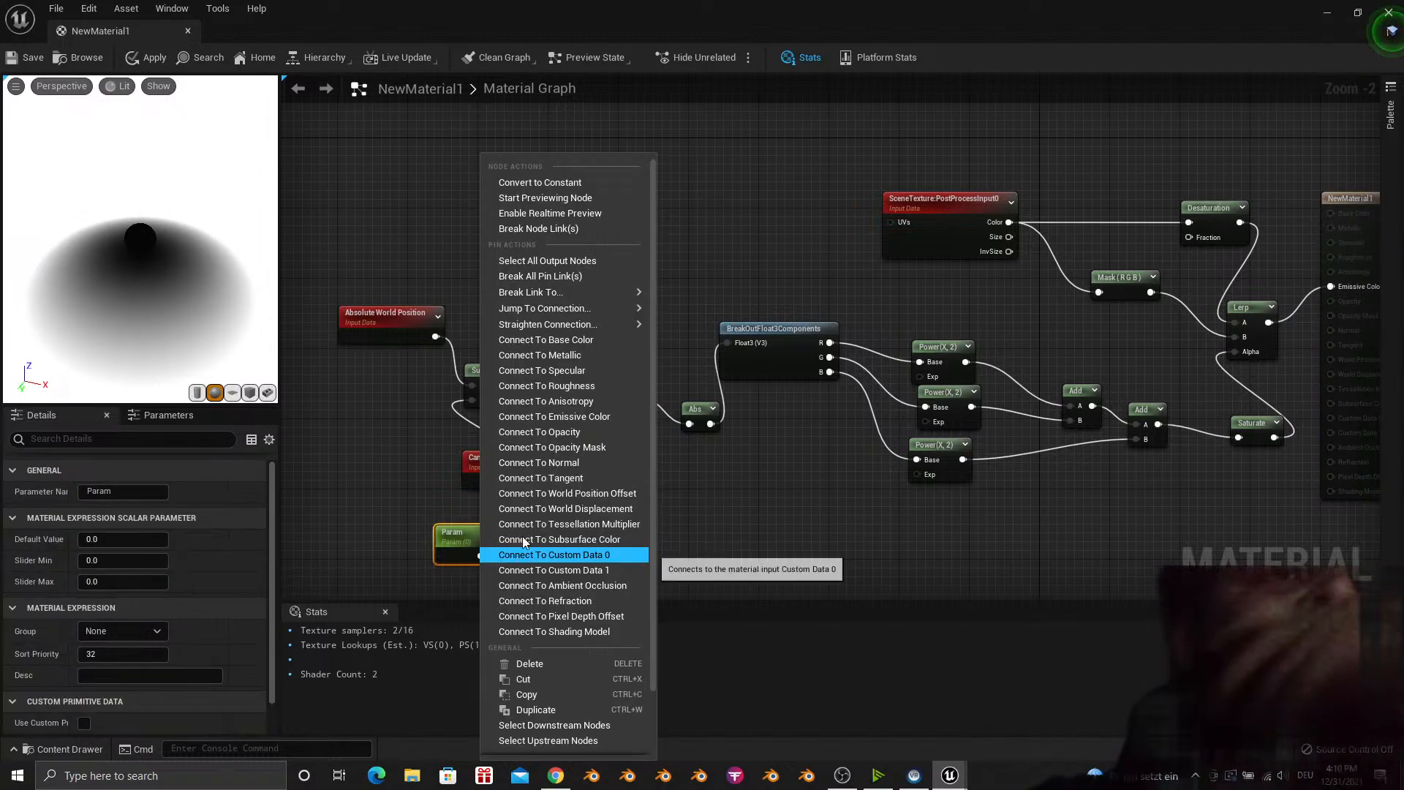
click(557, 228)
right_click(618, 448)
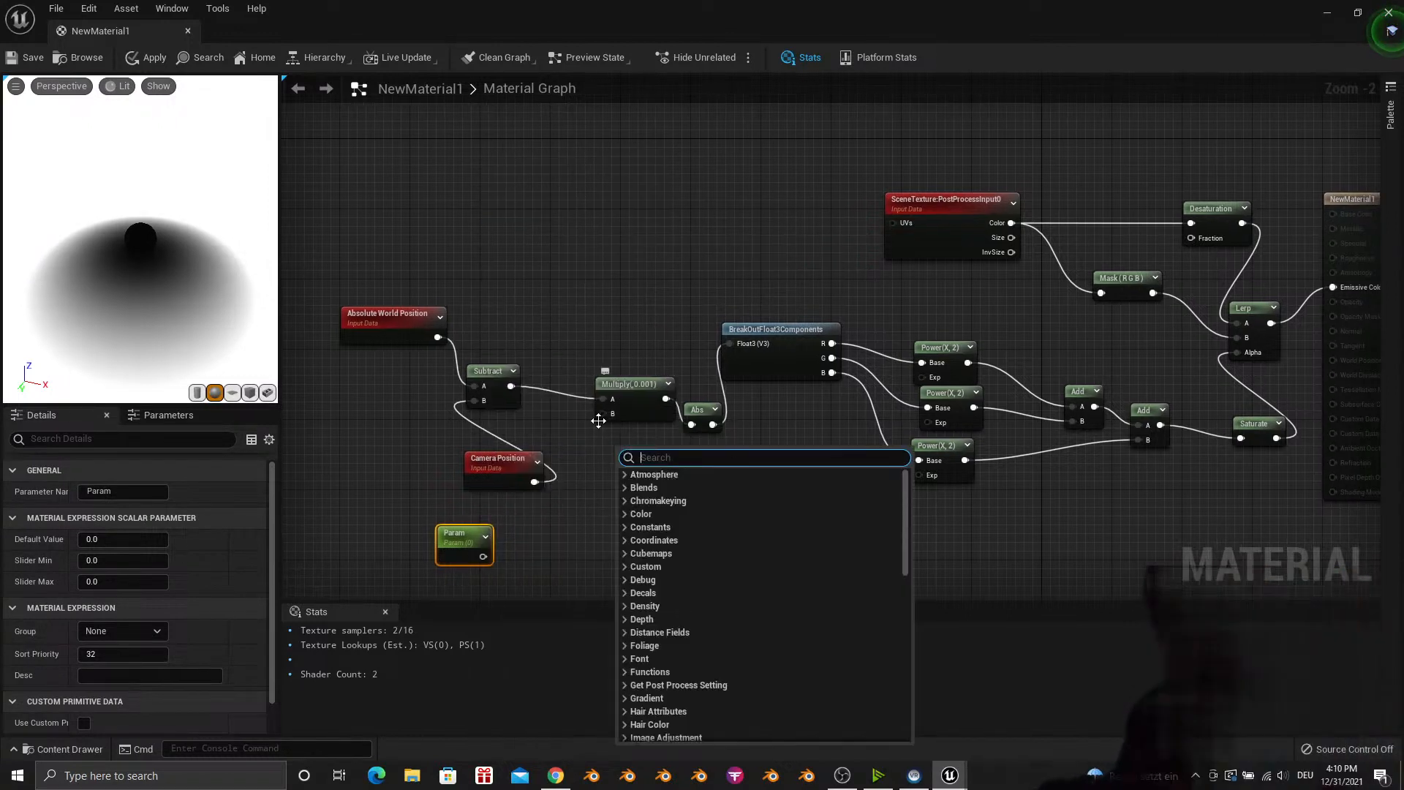
click(606, 414)
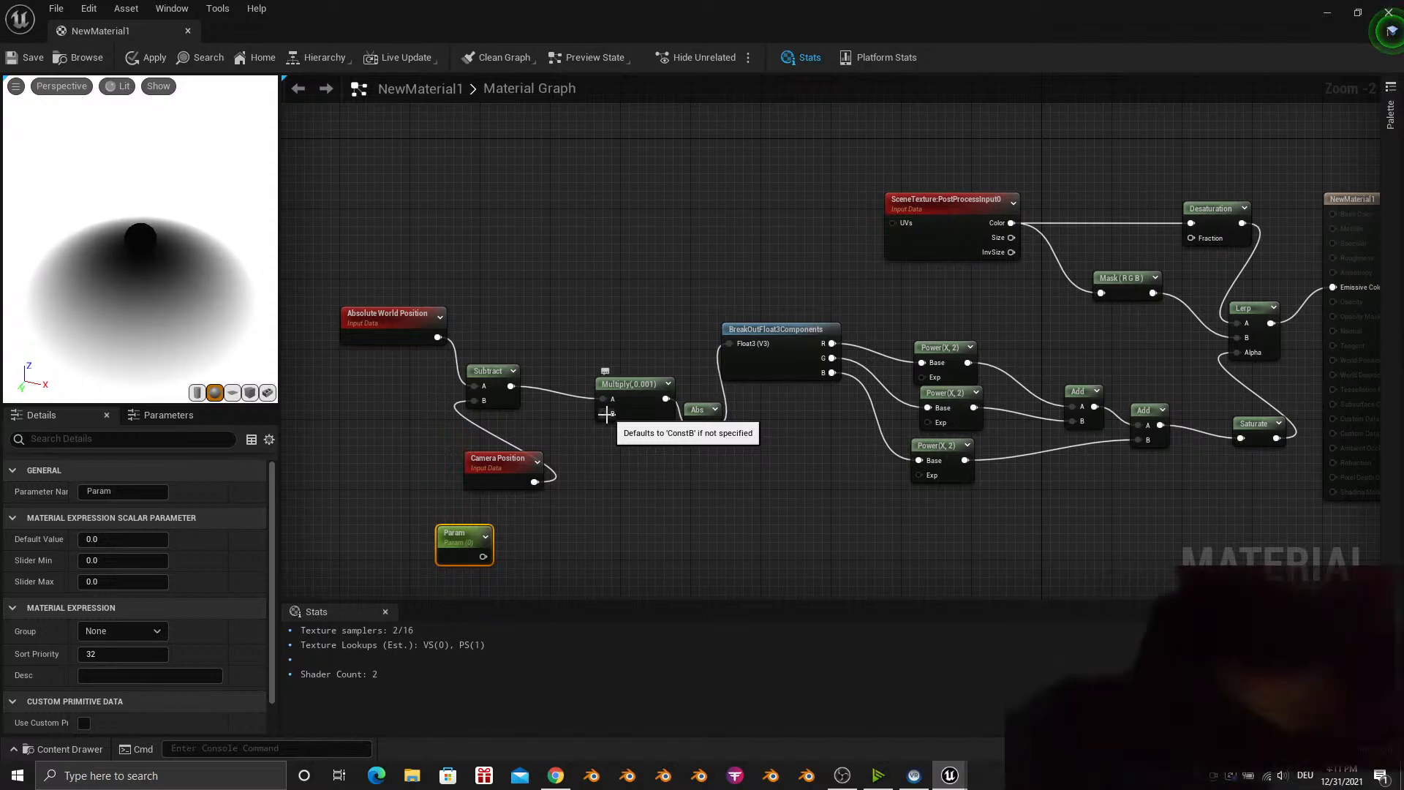
Move the Camera Position node below Absolute World Position and place a second scalar parameter beside it.
drag(475, 469, 350, 456)
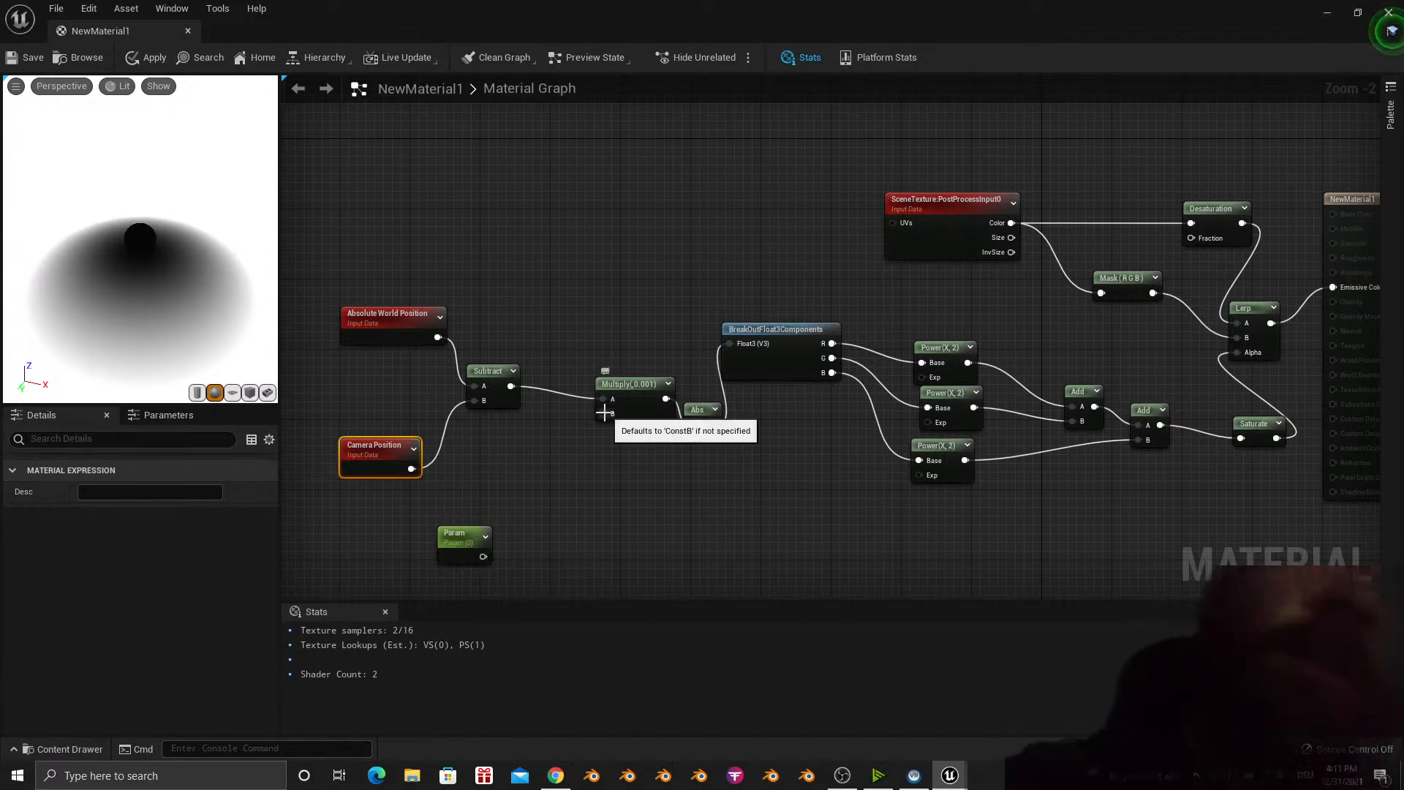
right_click(507, 473)
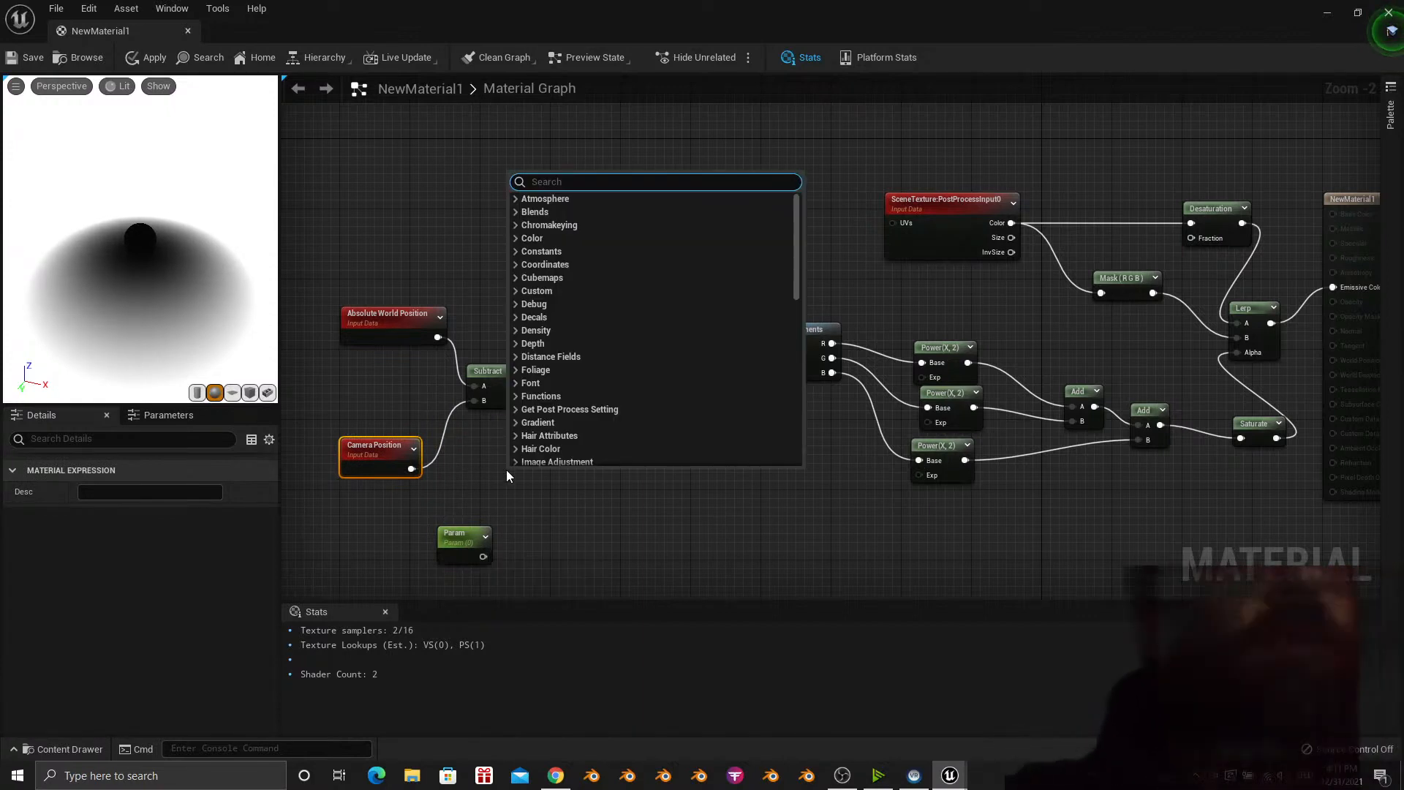
text(scalar)
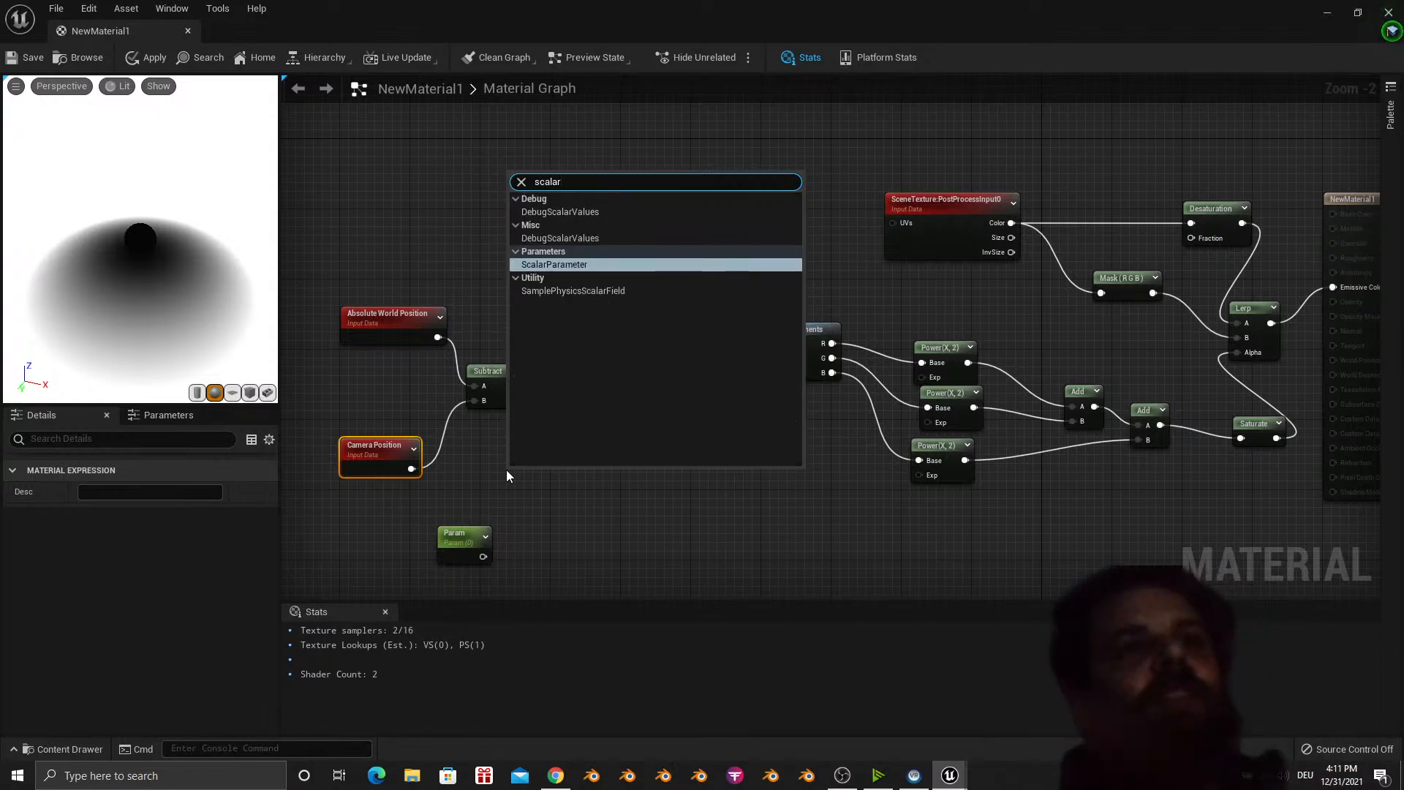
click(546, 265)
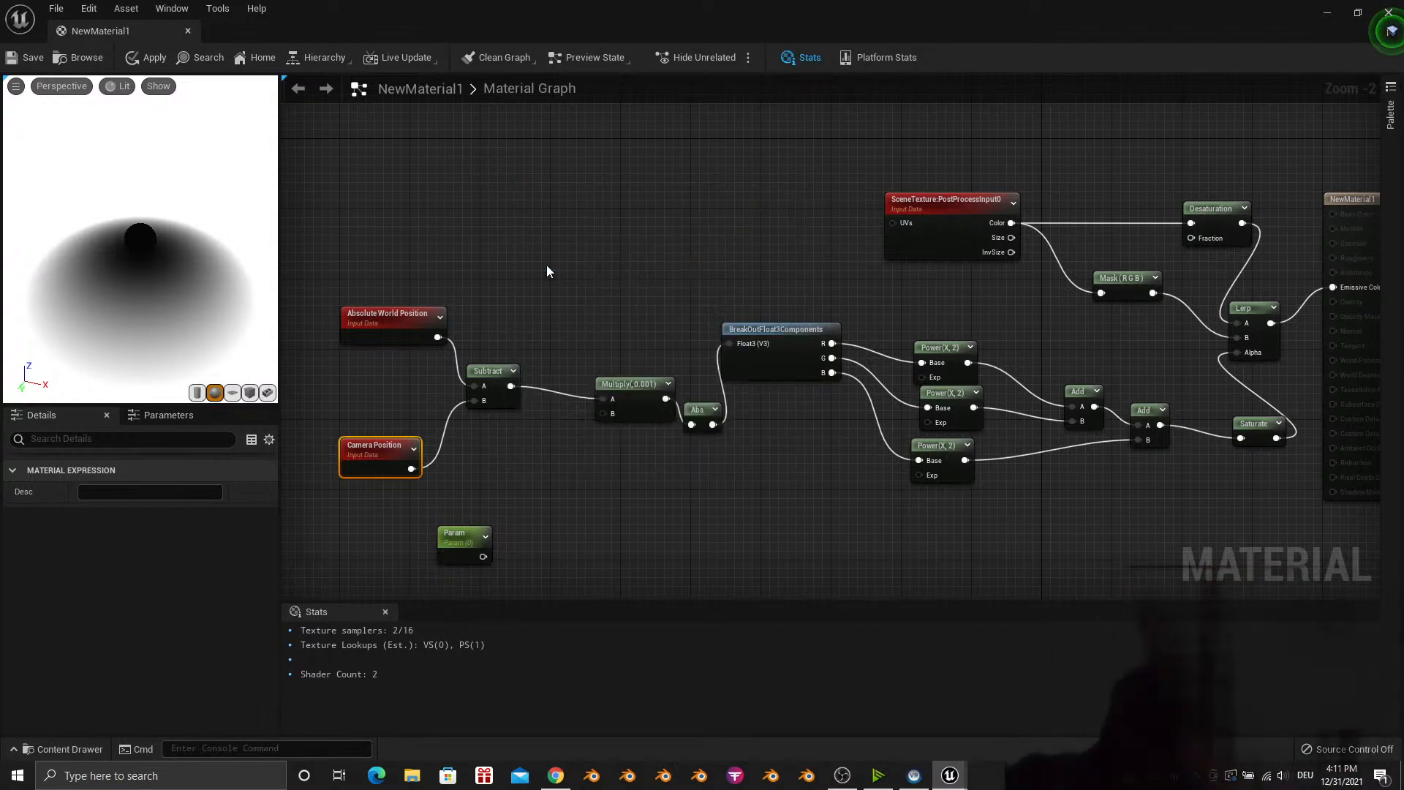
drag(537, 485, 504, 454)
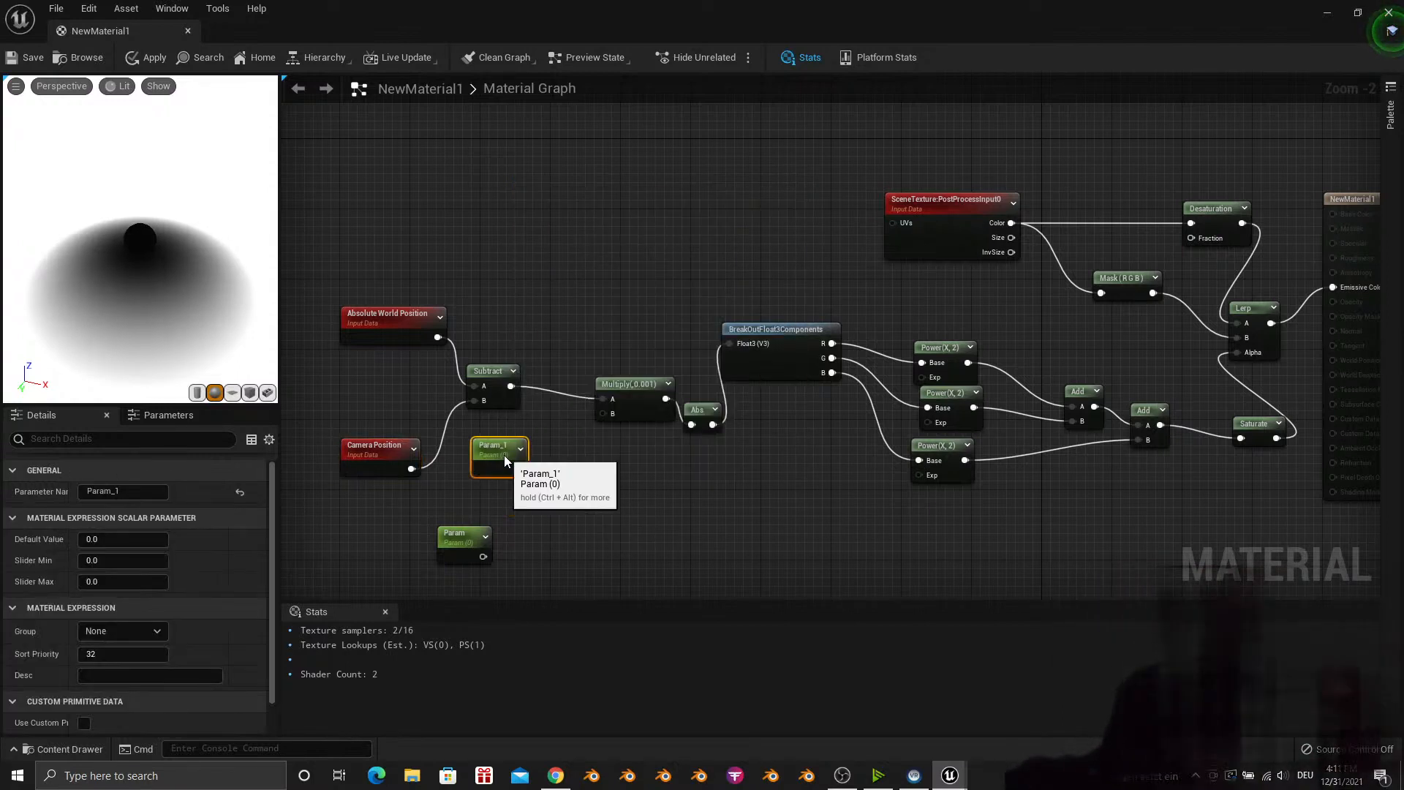
Set the Param_1 parameter's default value to 1.
click(106, 539)
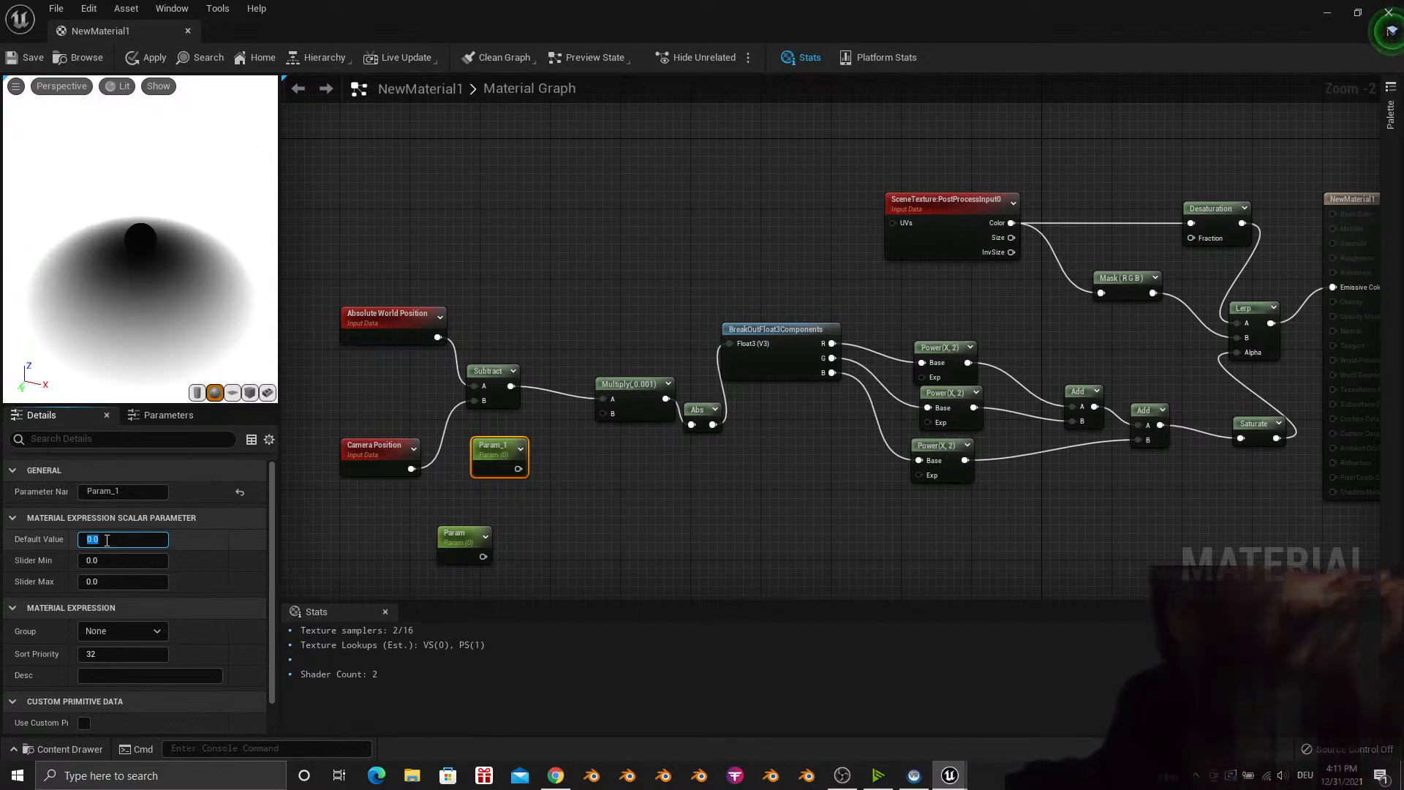
text(1)
key(Return)
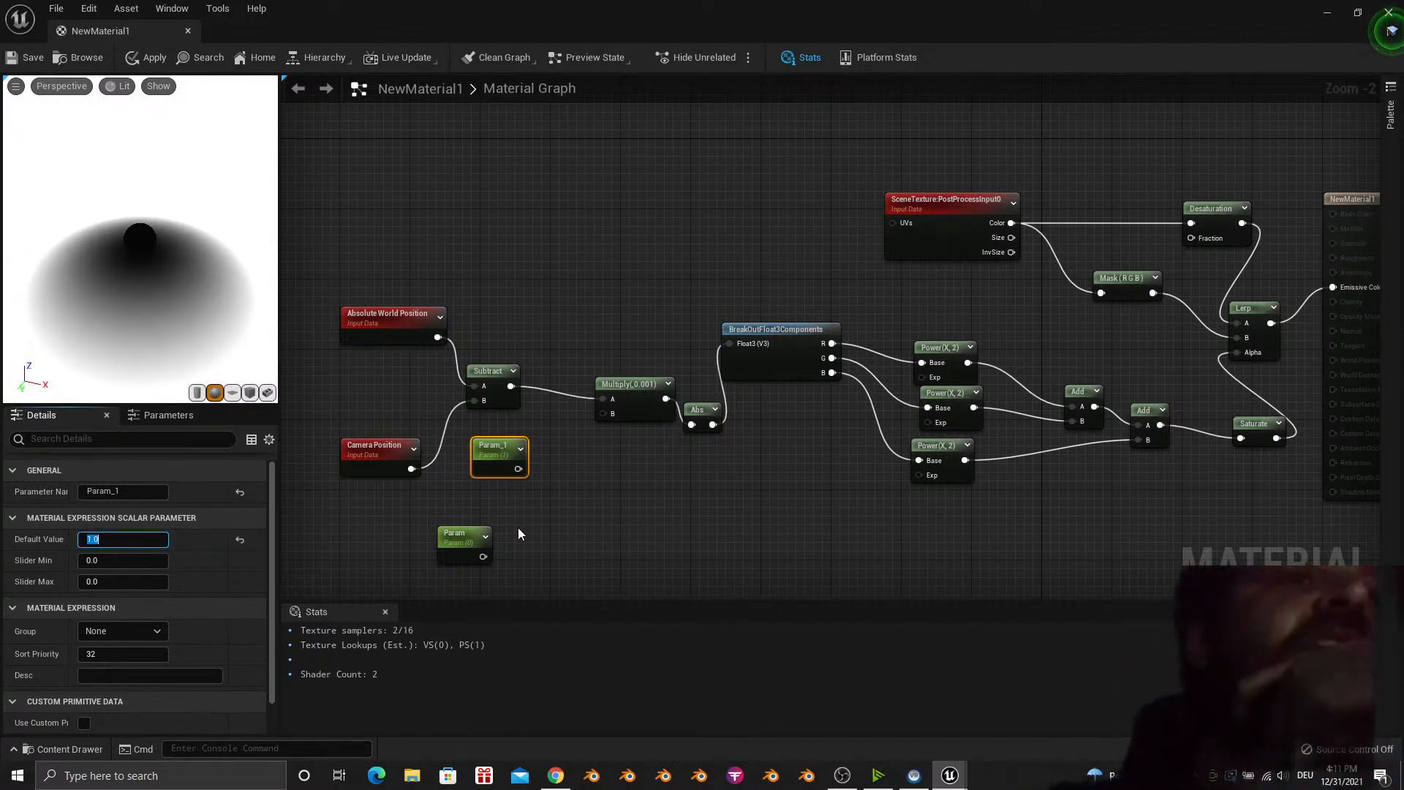
Add a Divide node with Param_1 connected to input A and Param connected to input B.
drag(518, 469, 586, 489)
text(di)
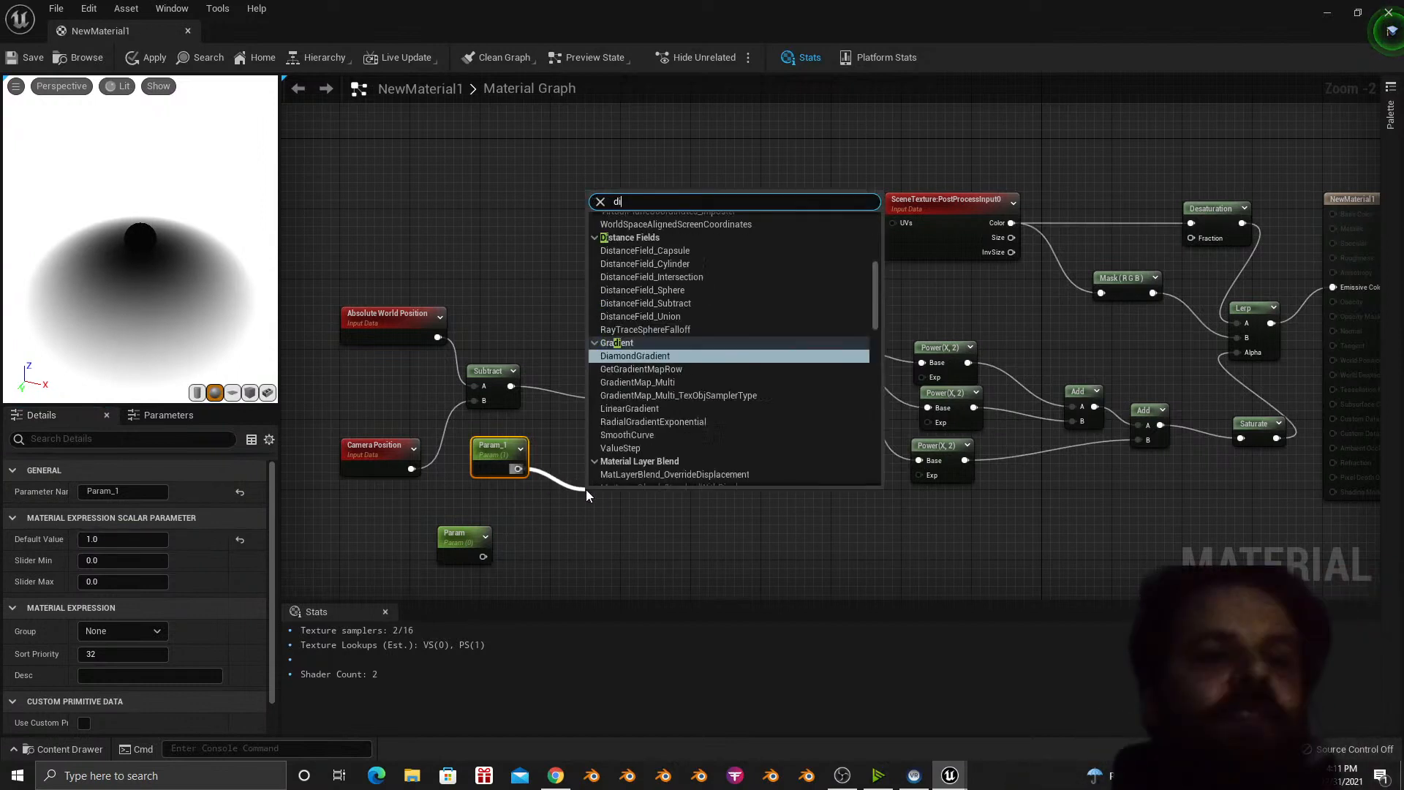
text(vide)
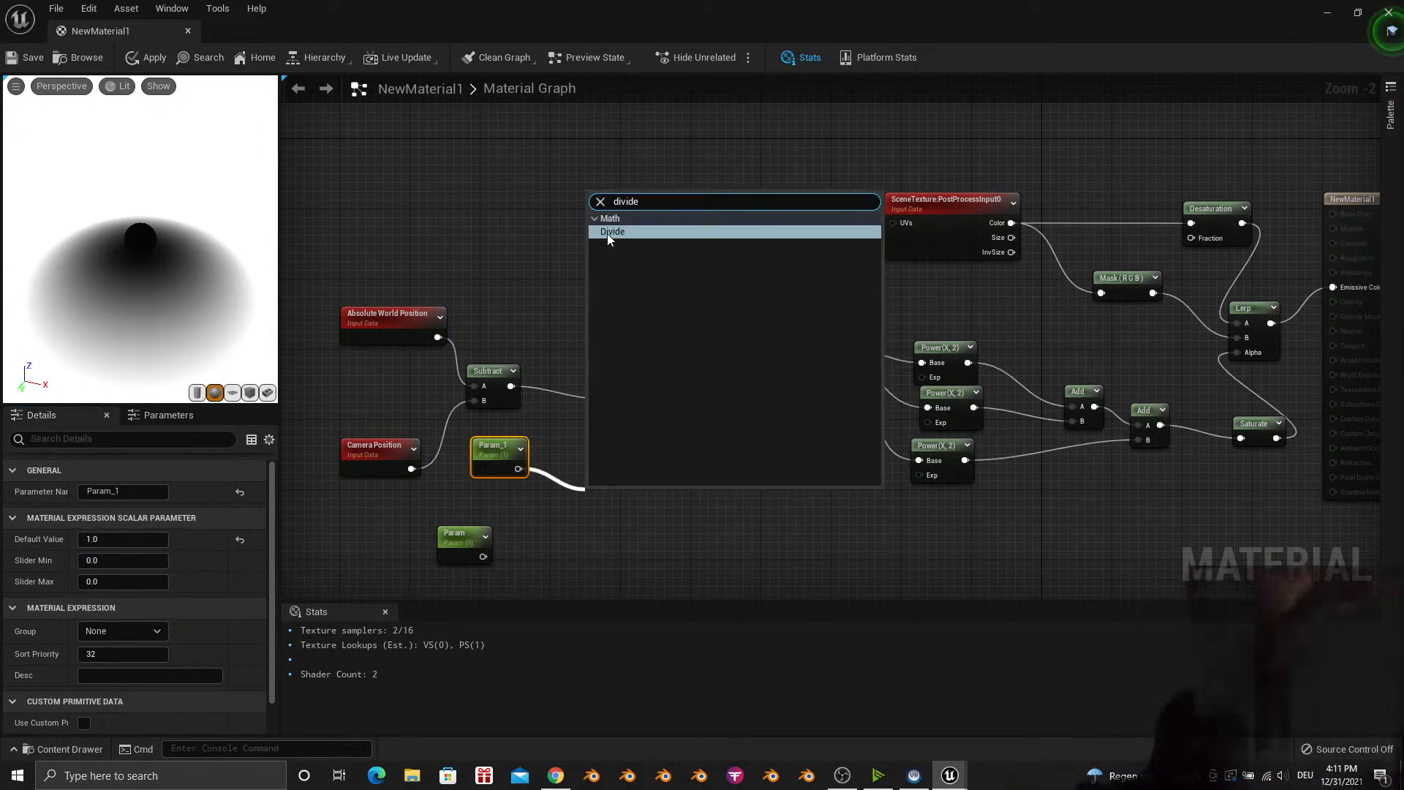
click(609, 232)
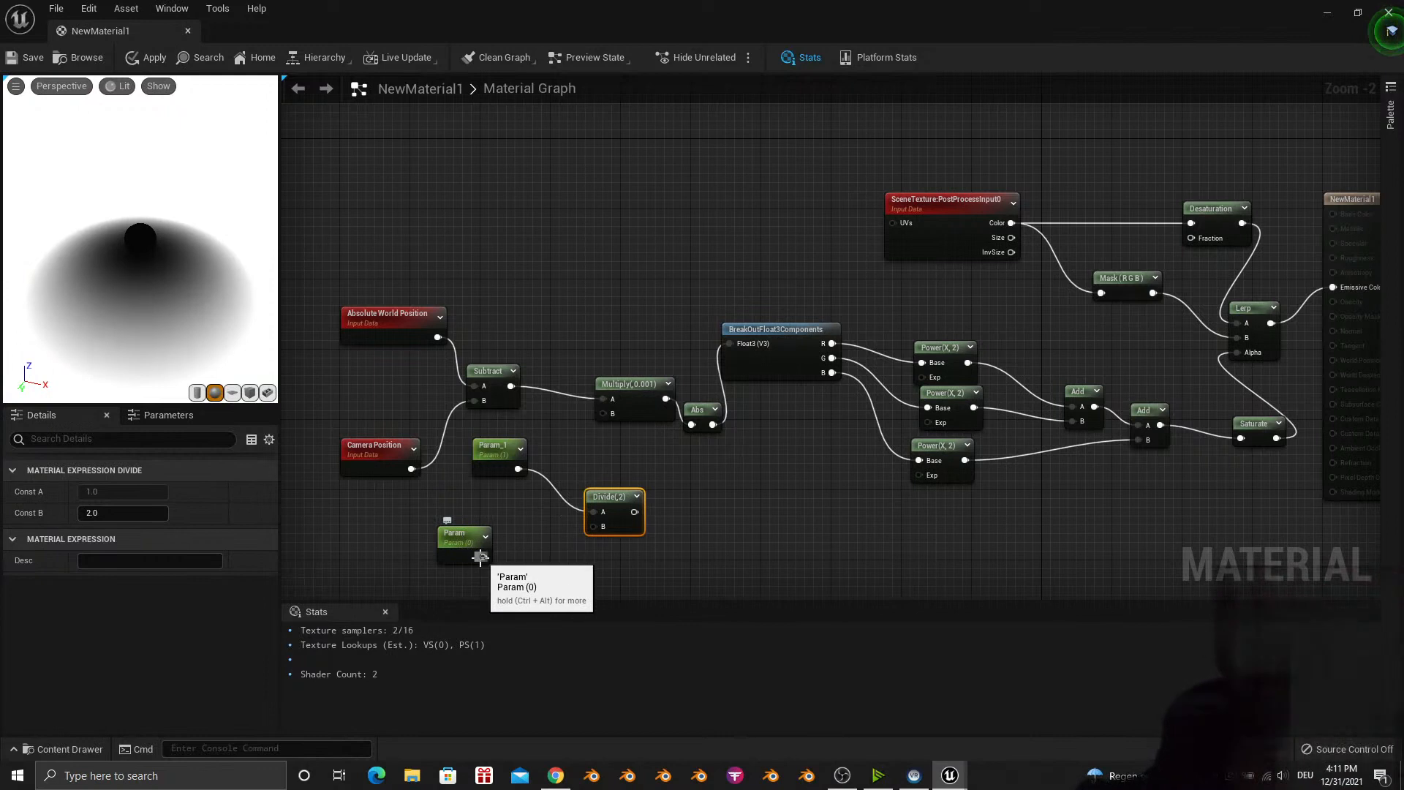
drag(482, 556, 567, 508)
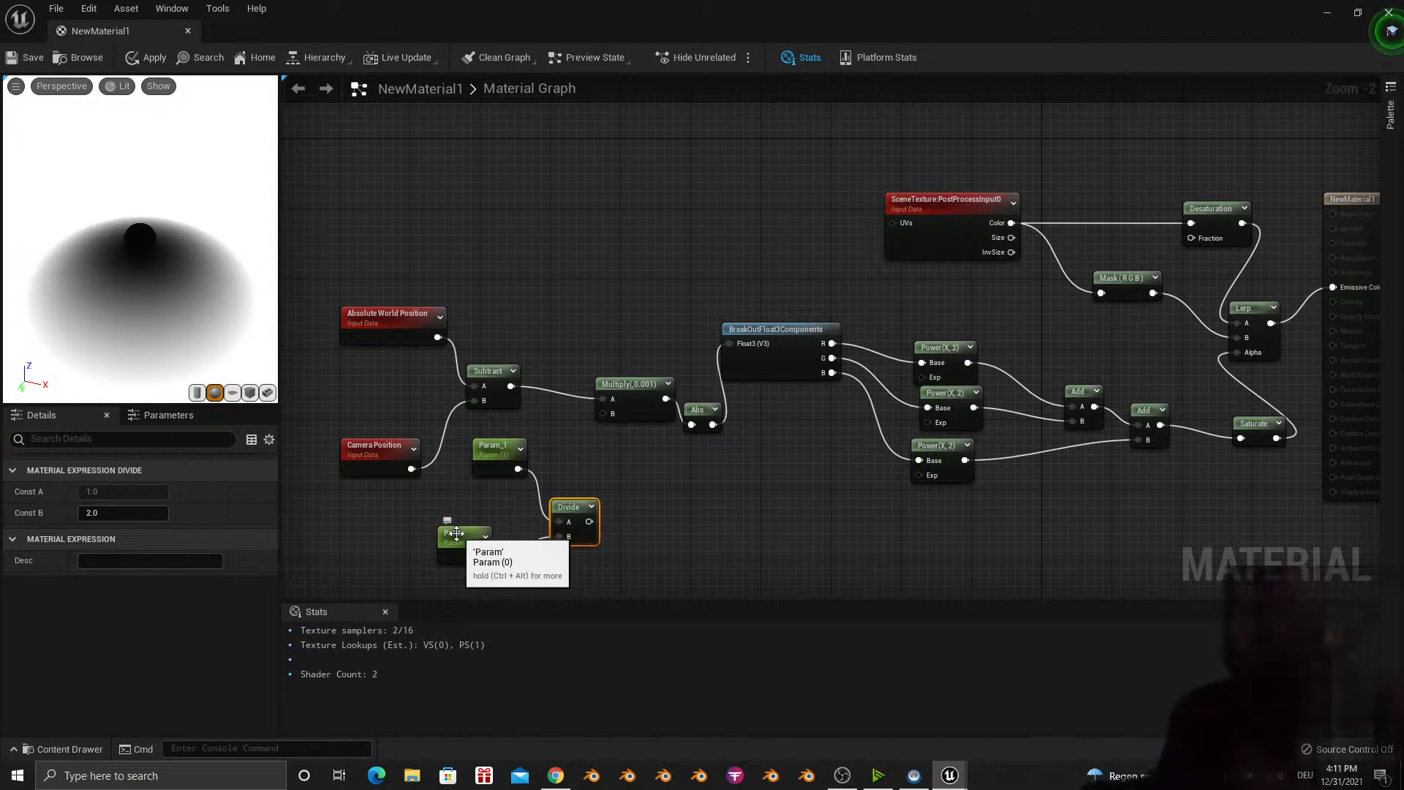
Connect the Divide output to the Multiply node's B input, and break that link again.
drag(587, 521, 604, 415)
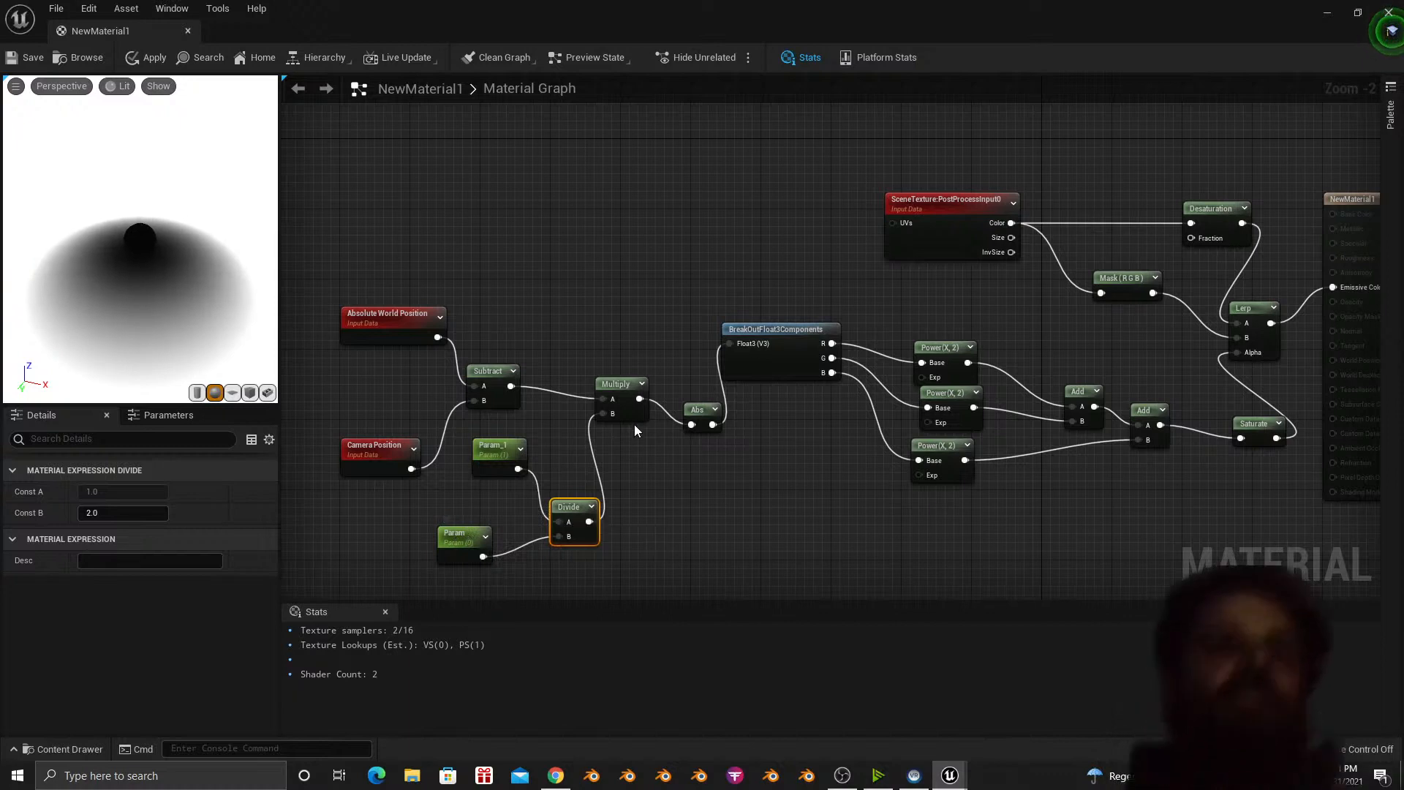
right_click(601, 416)
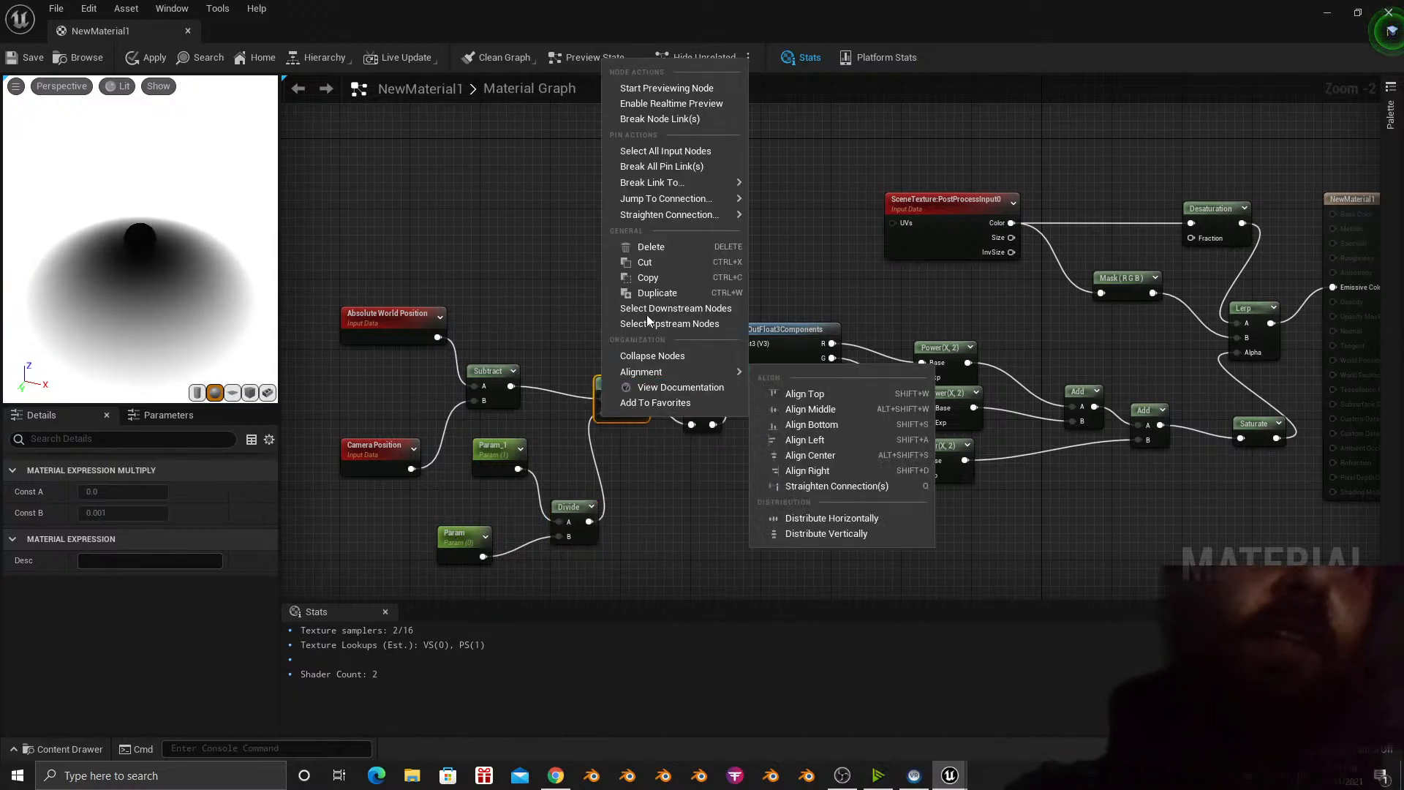
click(654, 168)
Restore the material editor to a smaller window and move it so the level viewport and Multiply node are both visible.
click(1358, 13)
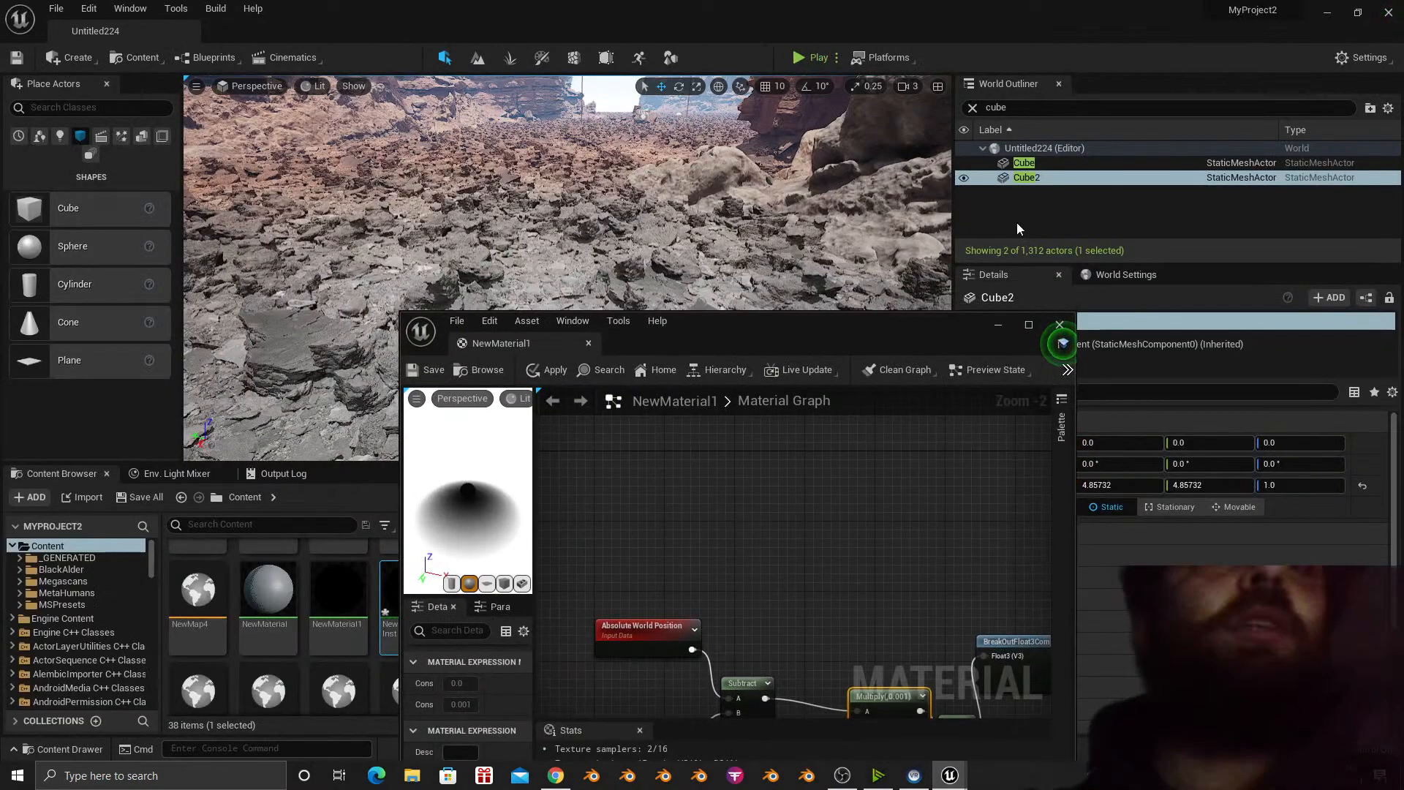
drag(866, 331, 986, 223)
right_drag(940, 436, 1031, 263)
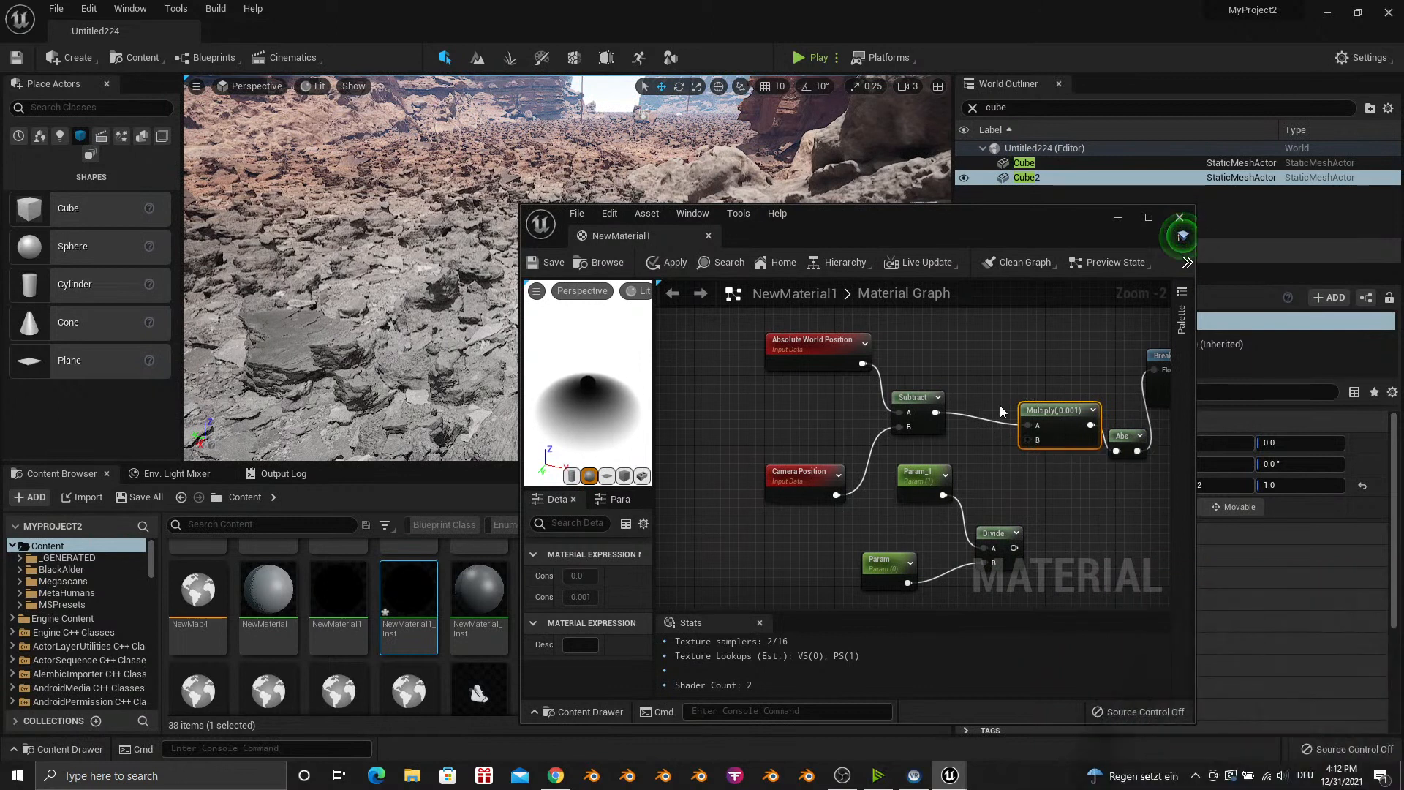
Set the Multiply node's Const B to 1, save the material and check the effect in the level viewport.
click(1022, 402)
mouse_move(1034, 399)
mouse_down()
mouse_move(989, 401)
mouse_move(1017, 407)
mouse_up()
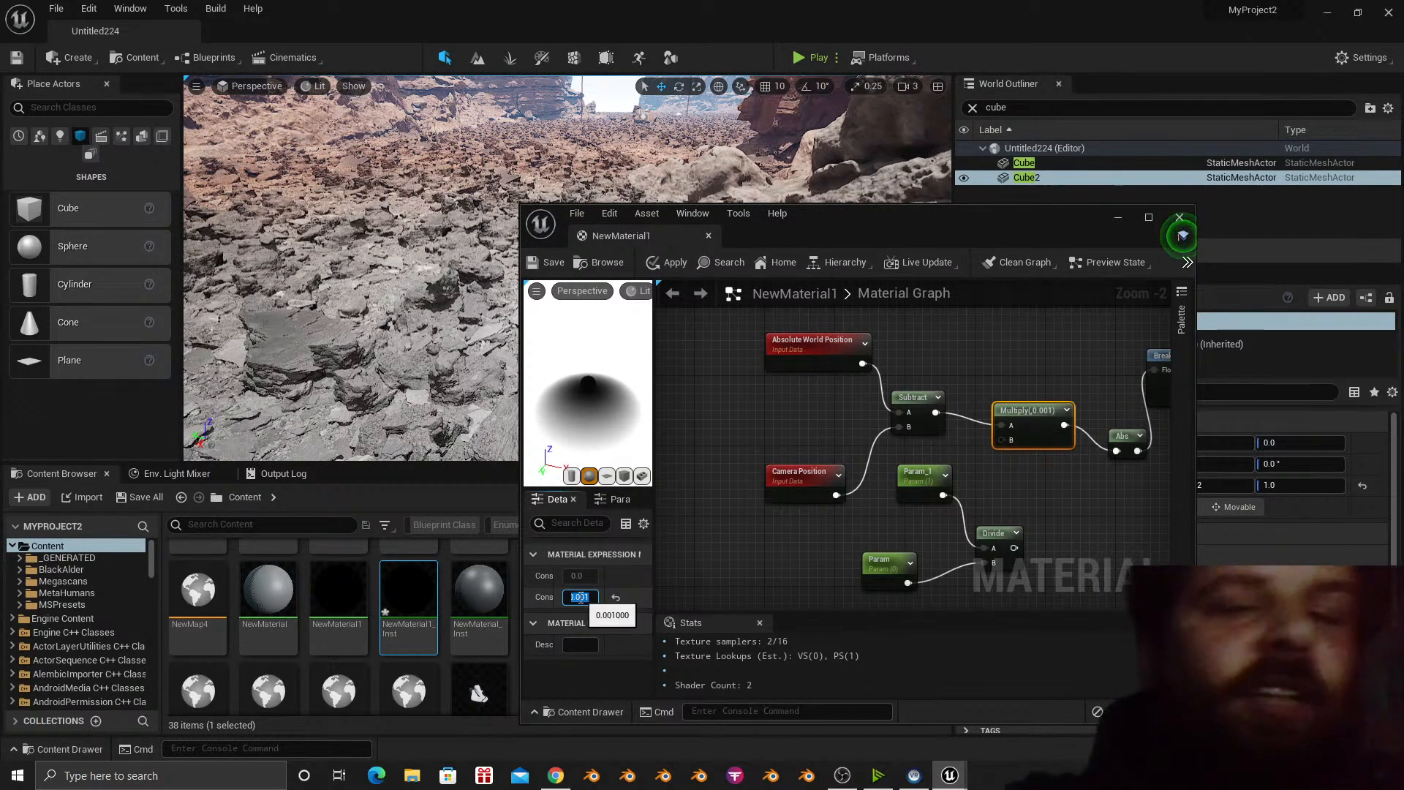
text(1)
key(Return)
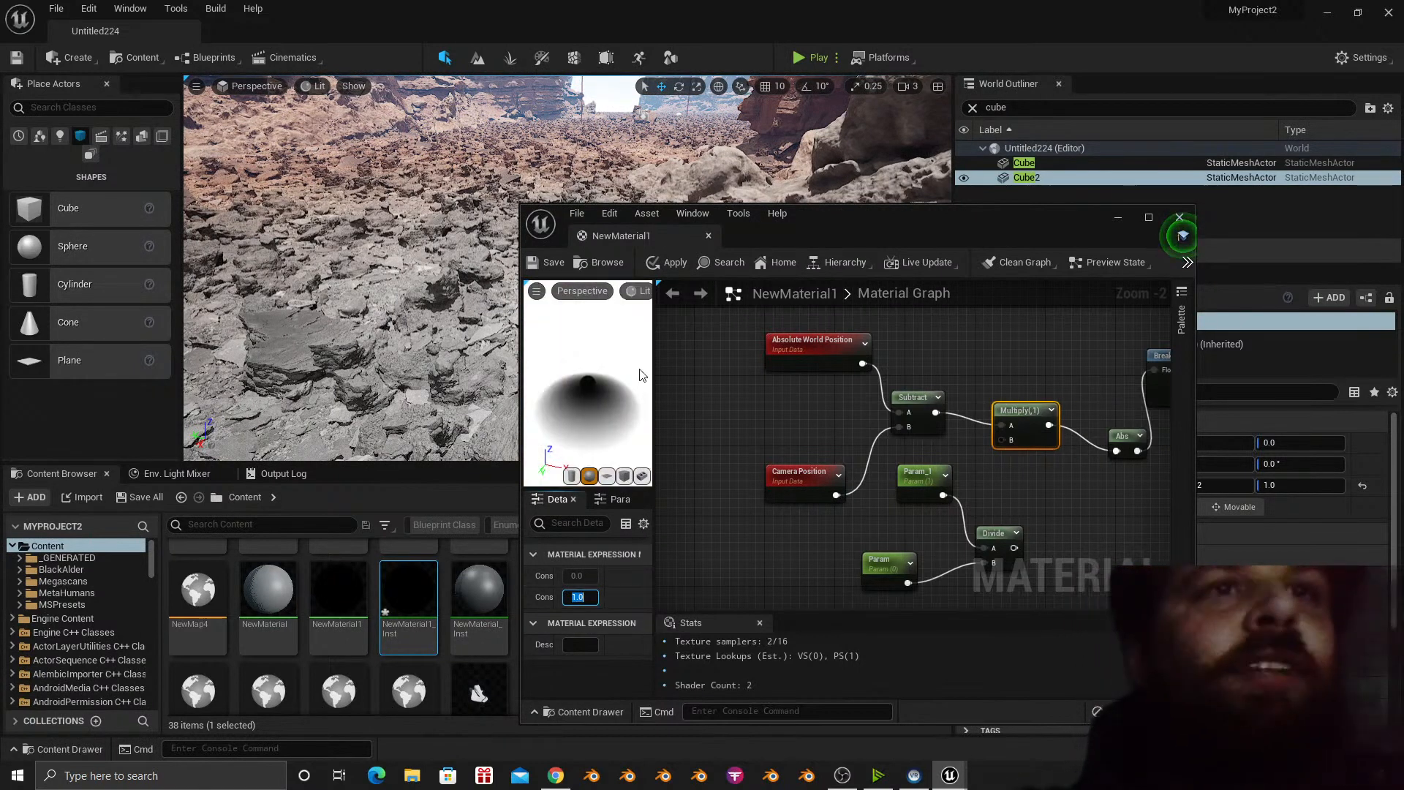
click(547, 262)
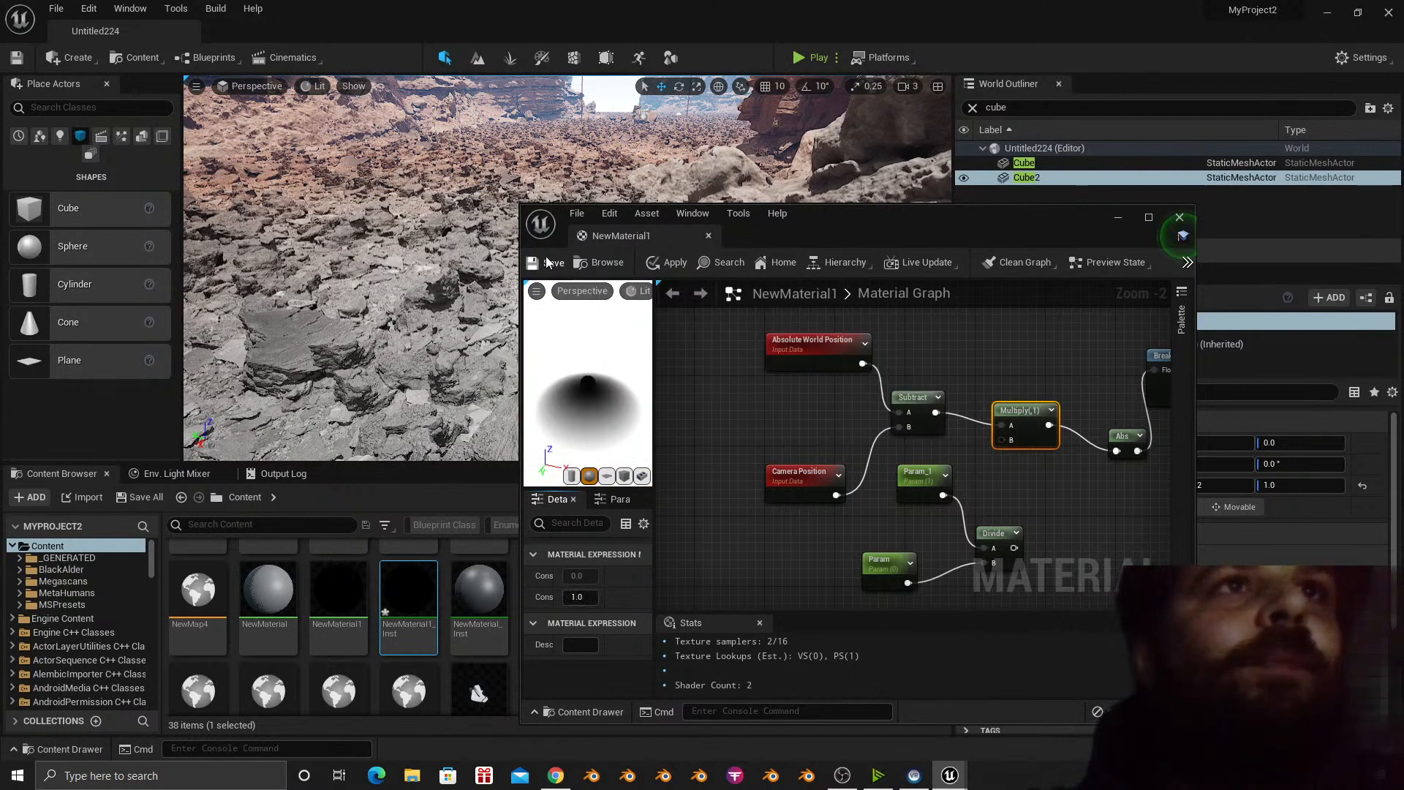
right_drag(390, 274, 407, 250)
key(w)
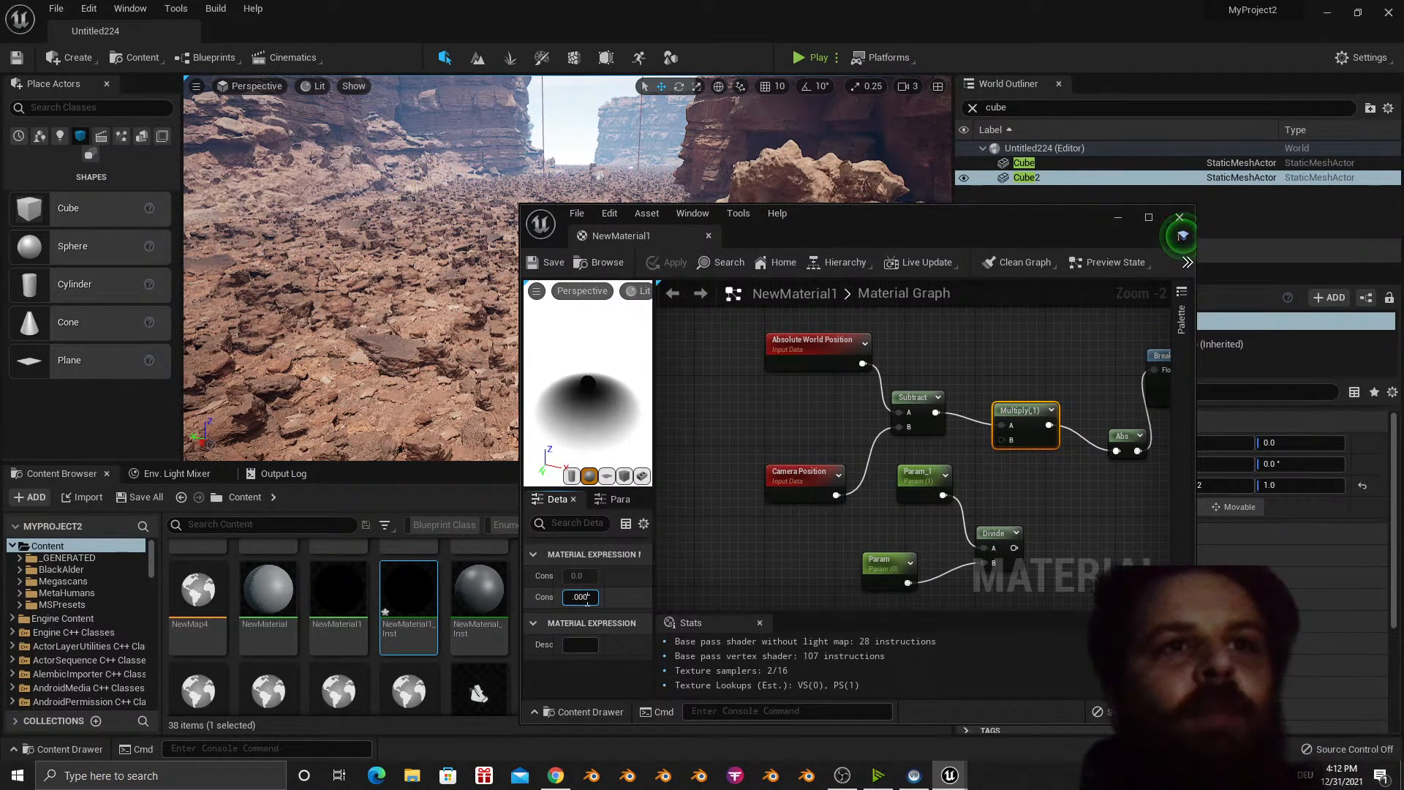
Set the Multiply node's Const B to 0.0001 and save the material.
text(1)
key(Return)
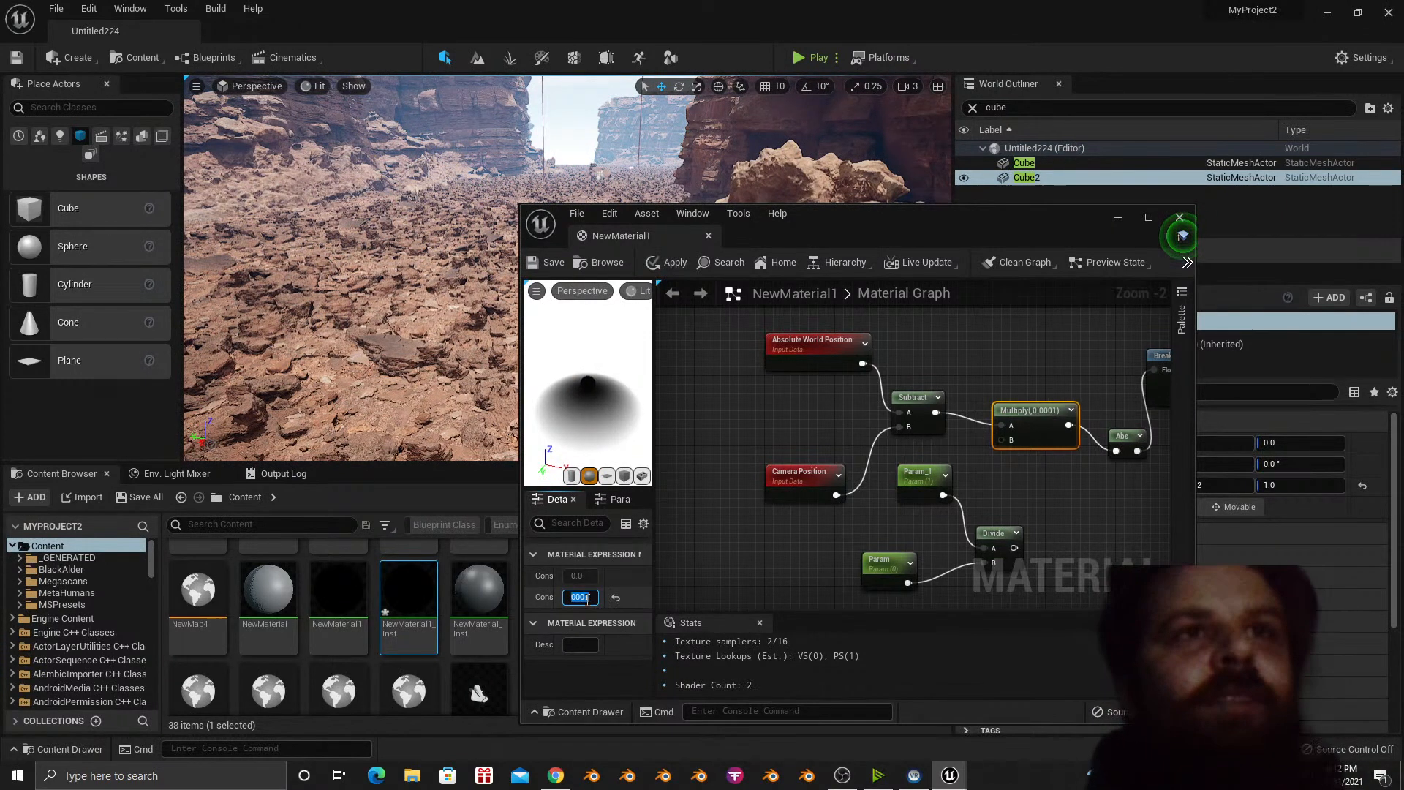
click(551, 264)
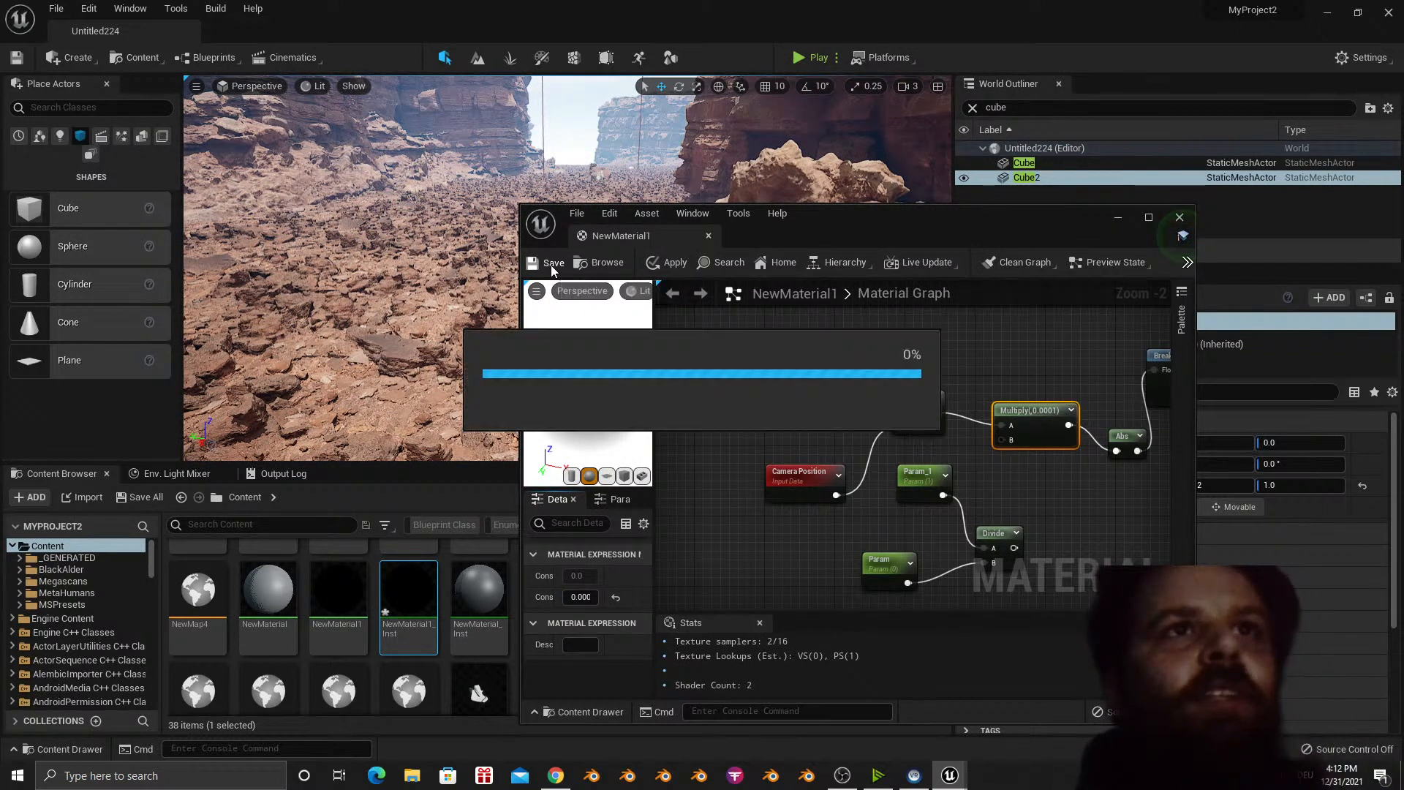
Fly through the canyon level and examine the distance-based desaturation from near and far.
key(w)
right_drag(351, 278, 370, 300)
key(s)
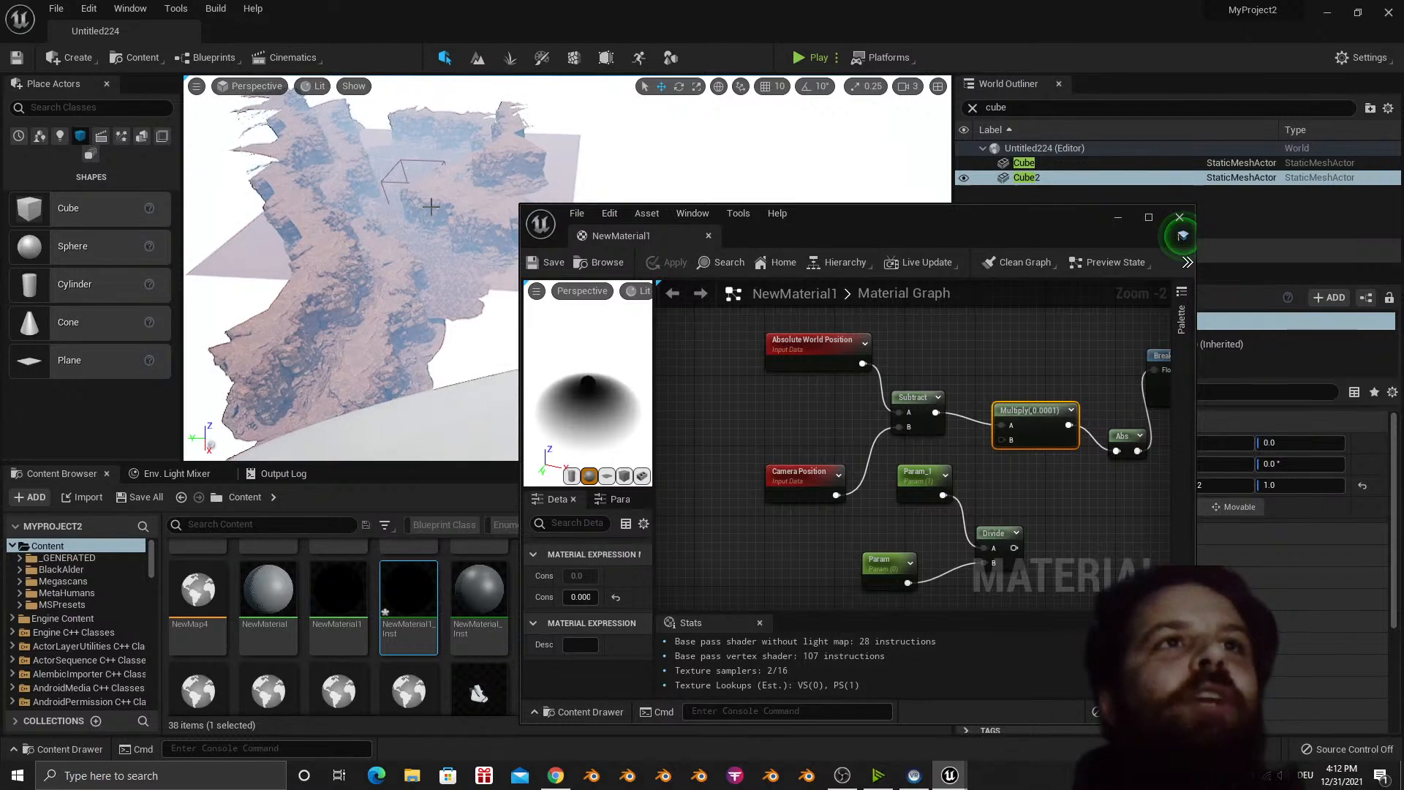
right_drag(431, 207, 398, 150)
key(w)
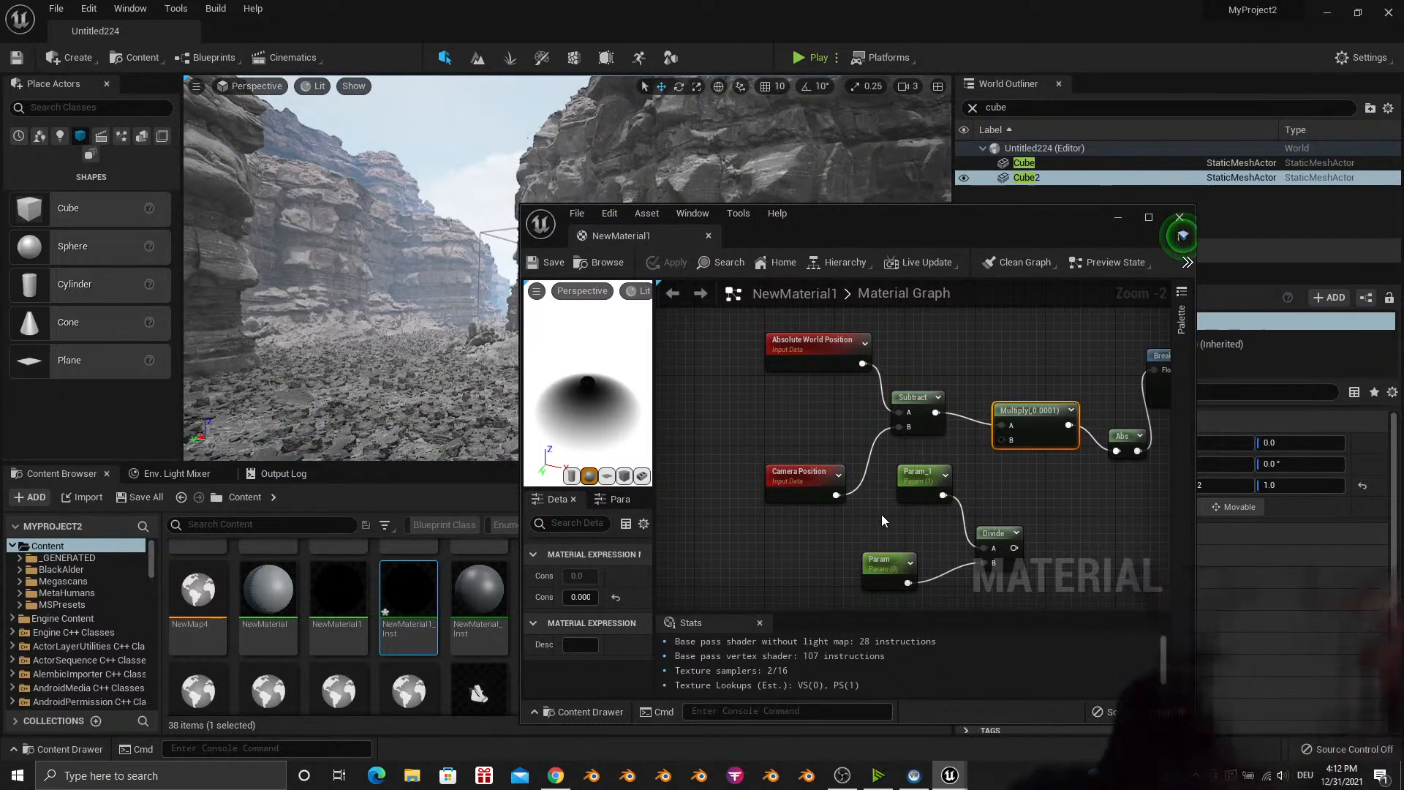
Convert the Param_1 parameter node feeding the Divide node's A input to a constant.
right_drag(883, 520, 744, 492)
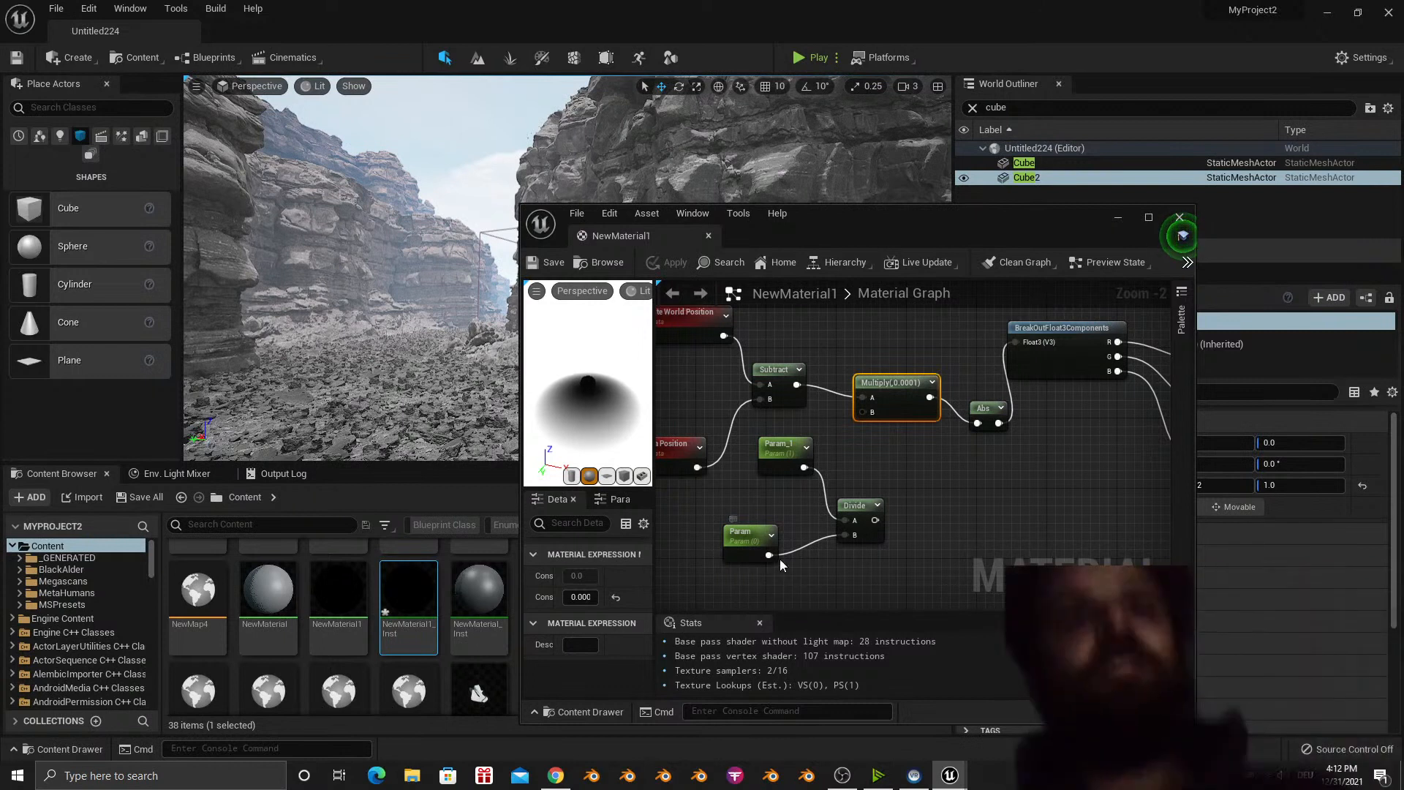
click(579, 598)
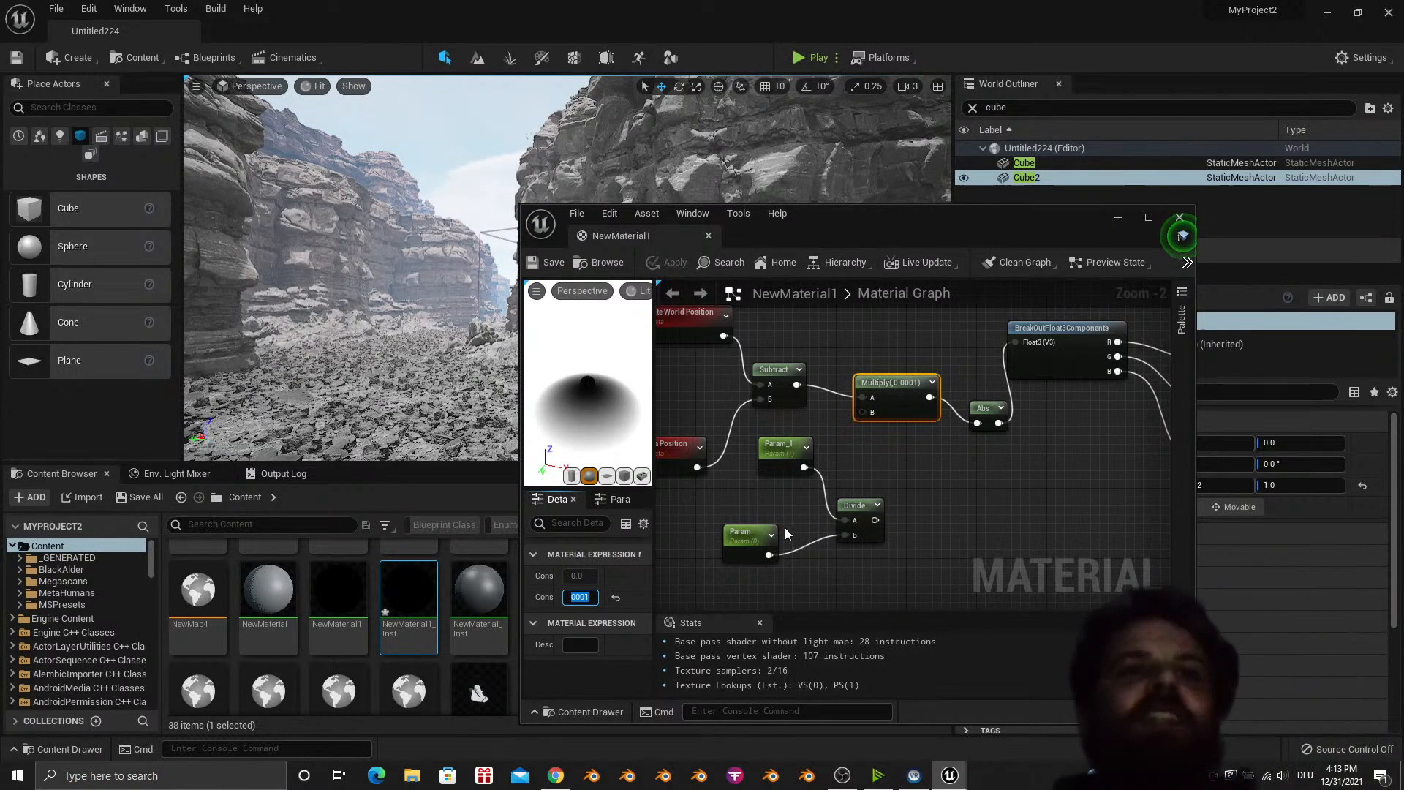
click(777, 444)
right_click(749, 446)
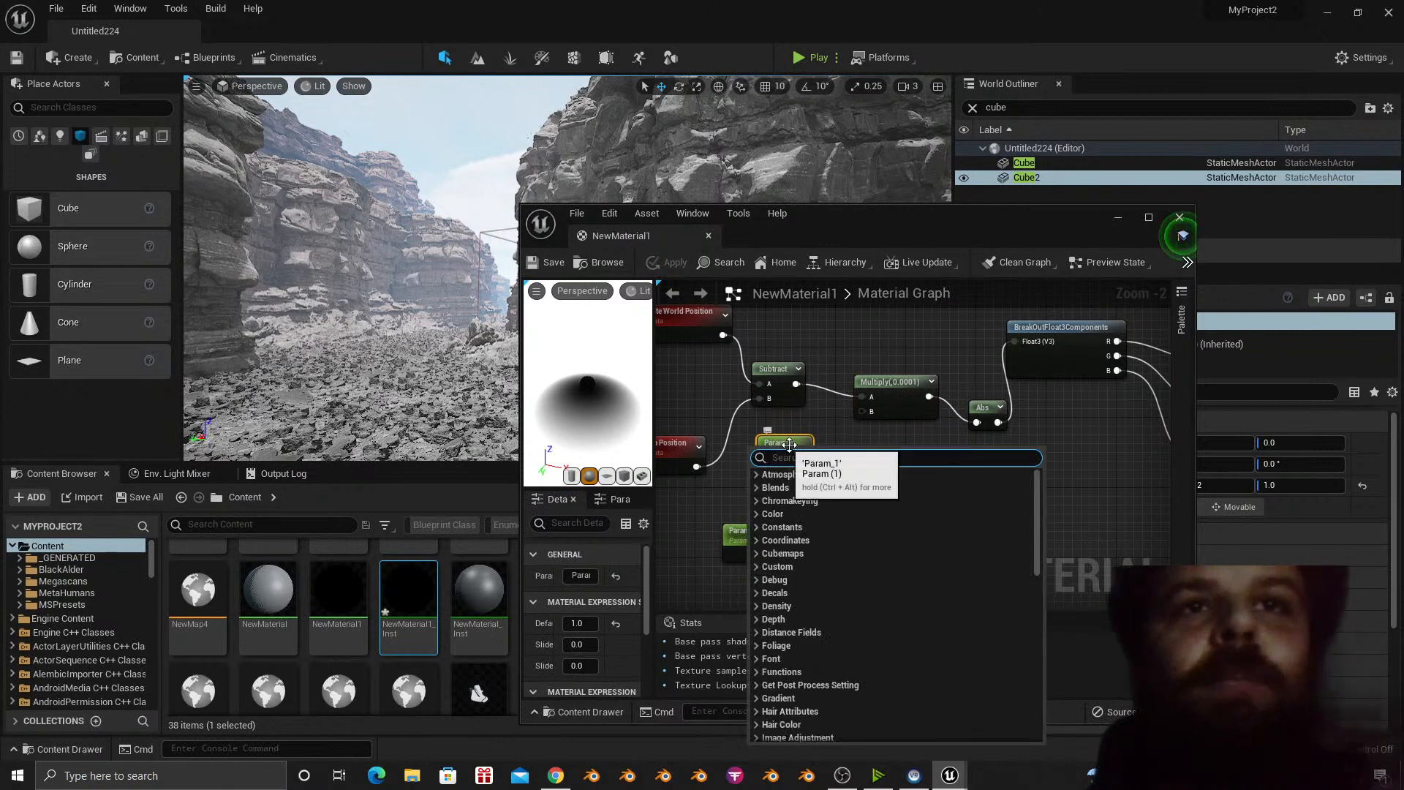
key(Escape)
right_click(775, 436)
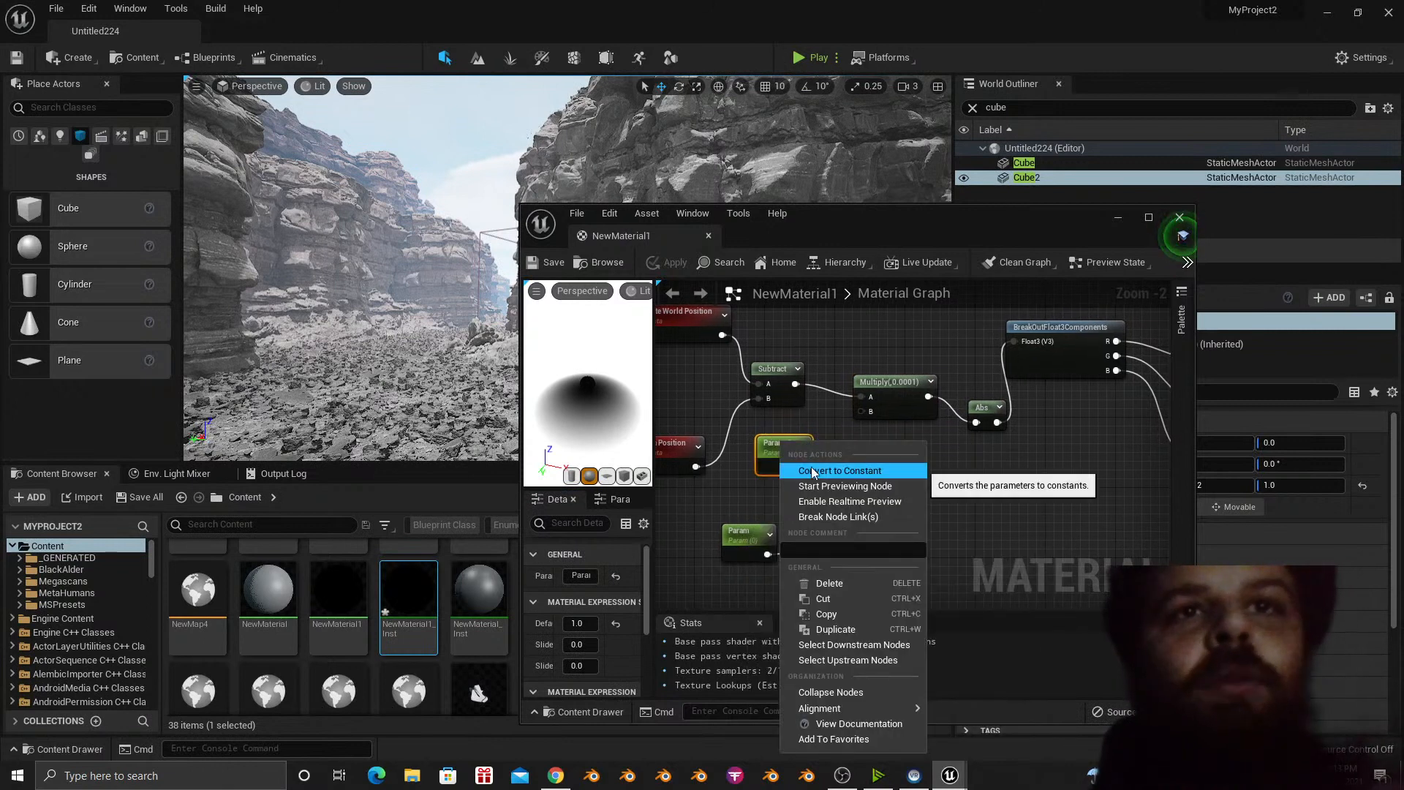
click(812, 472)
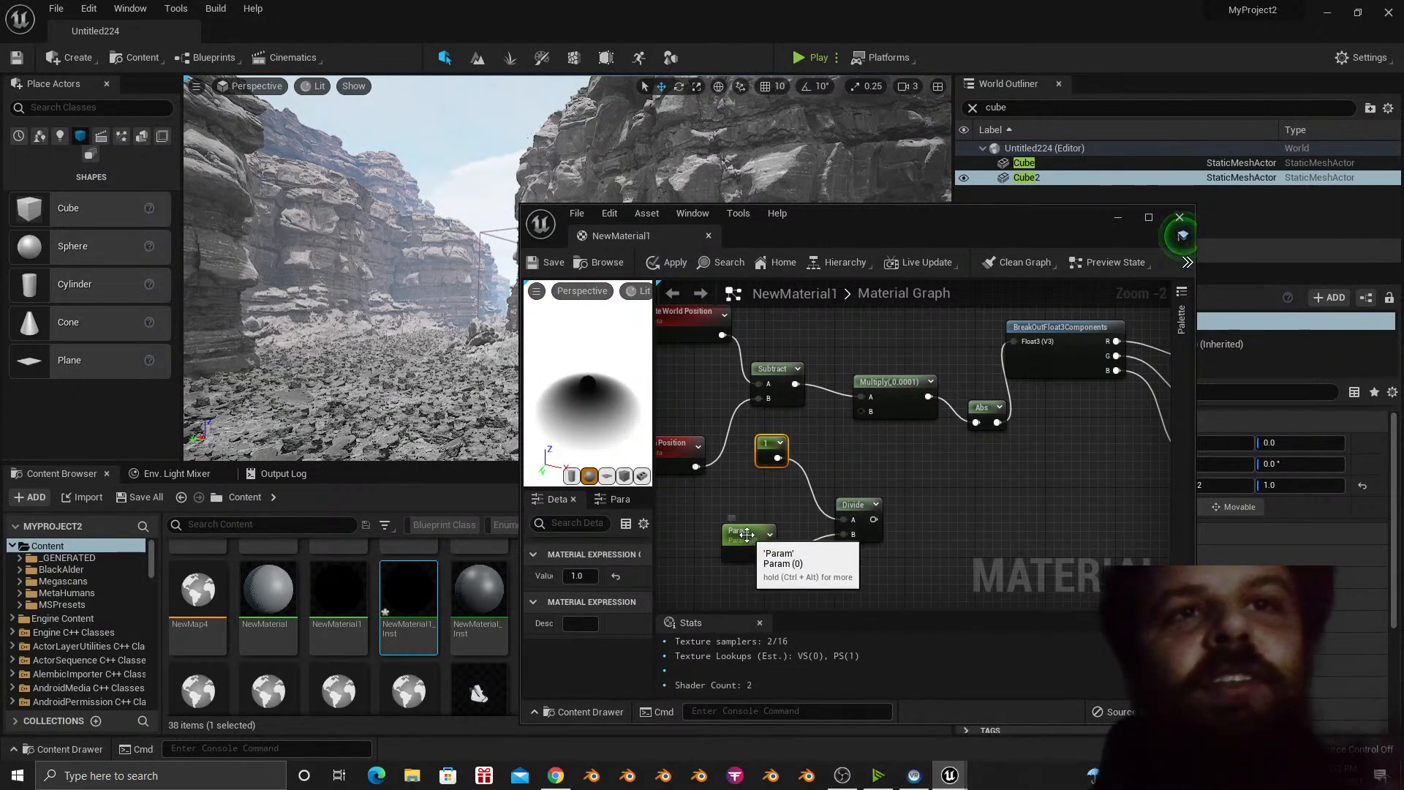
Connect the Divide node's output to the Multiply node's B input, save NewMaterial1 and close the material editor.
click(755, 540)
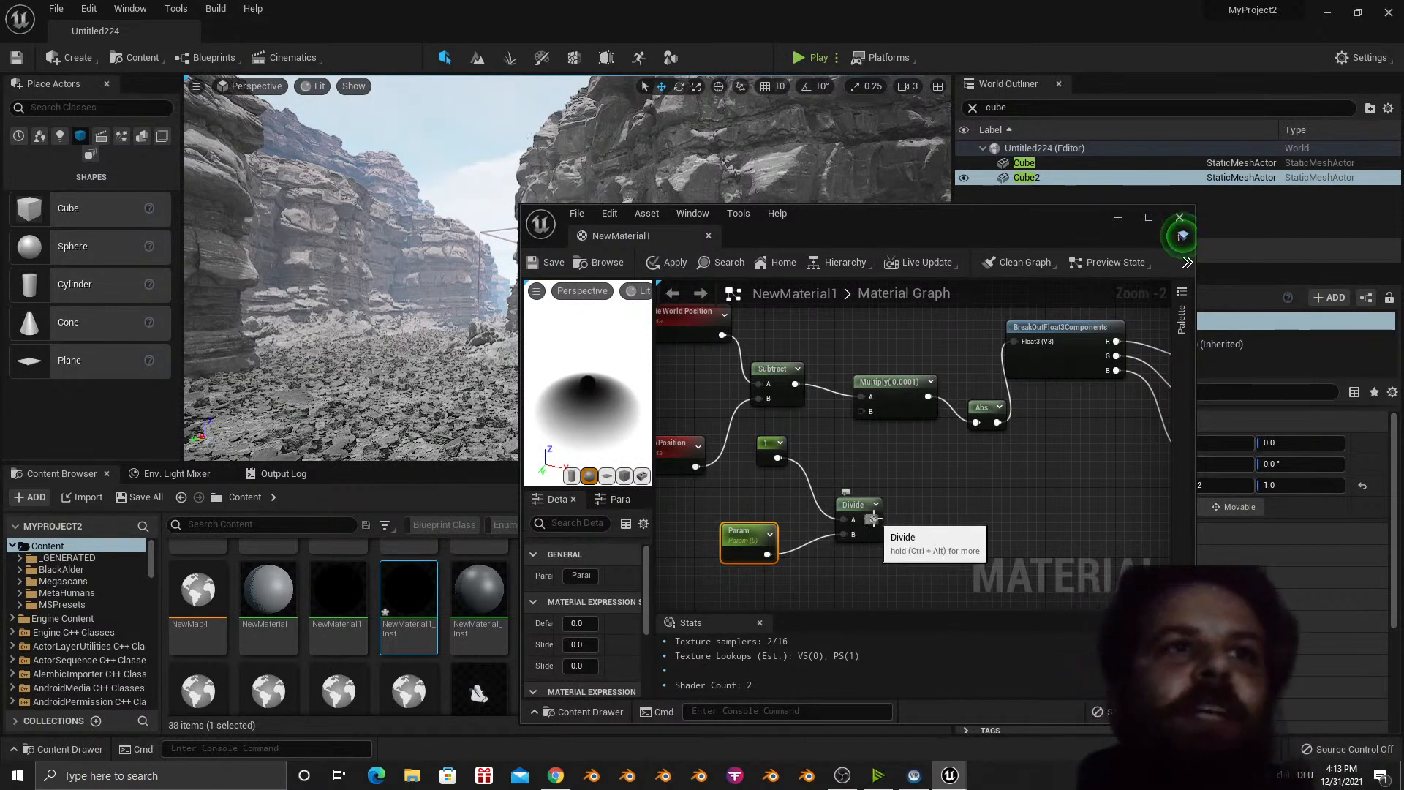
drag(874, 520, 884, 480)
drag(875, 418, 868, 414)
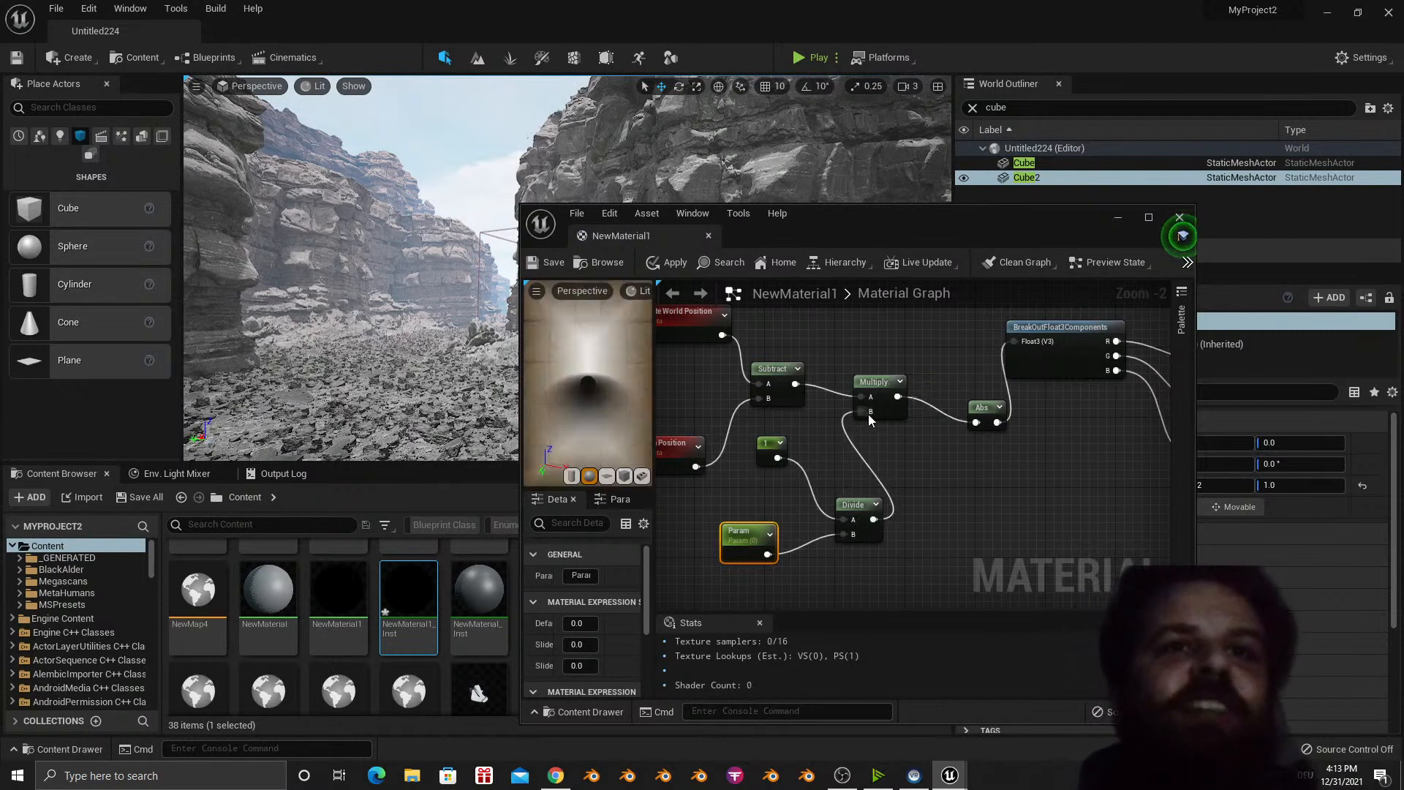
click(545, 263)
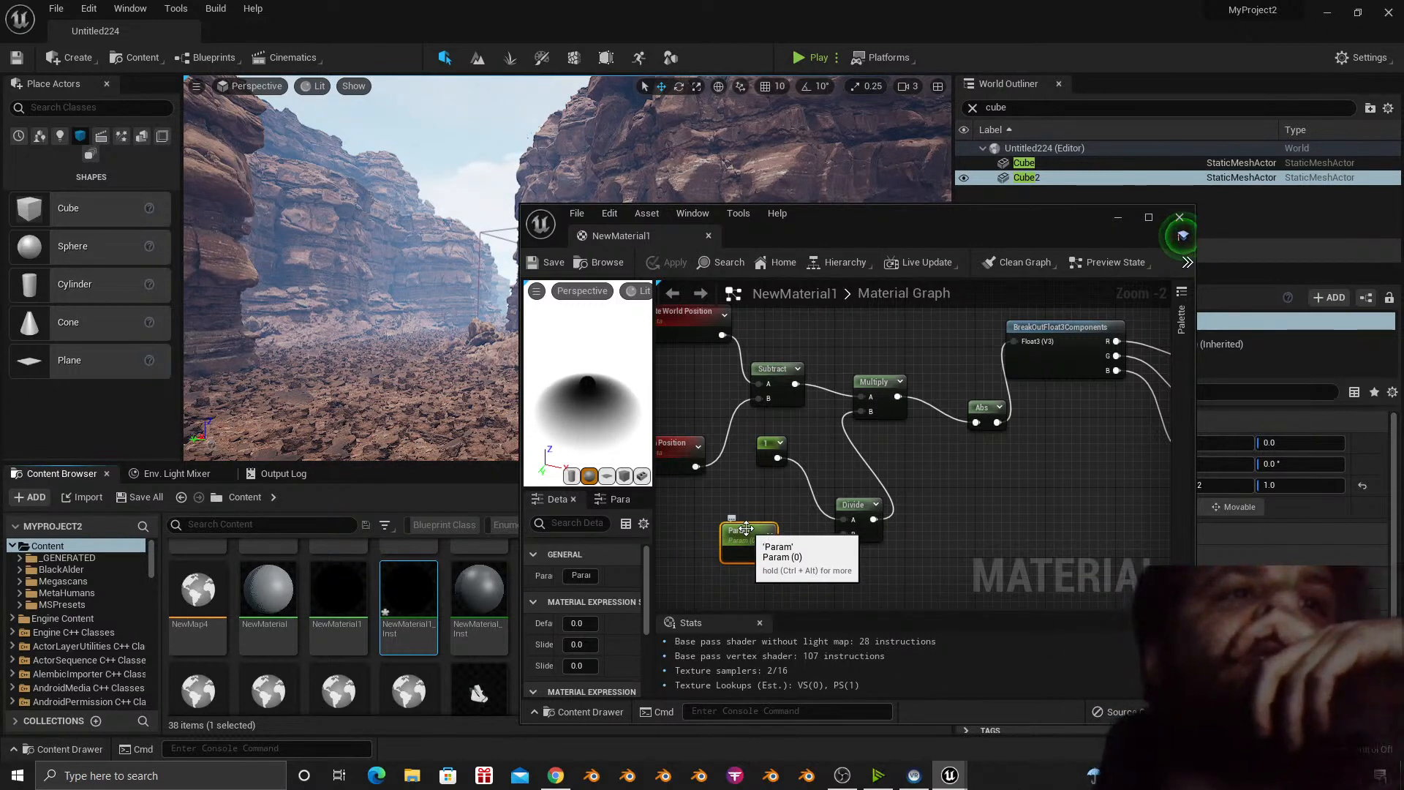
right_drag(756, 500, 792, 495)
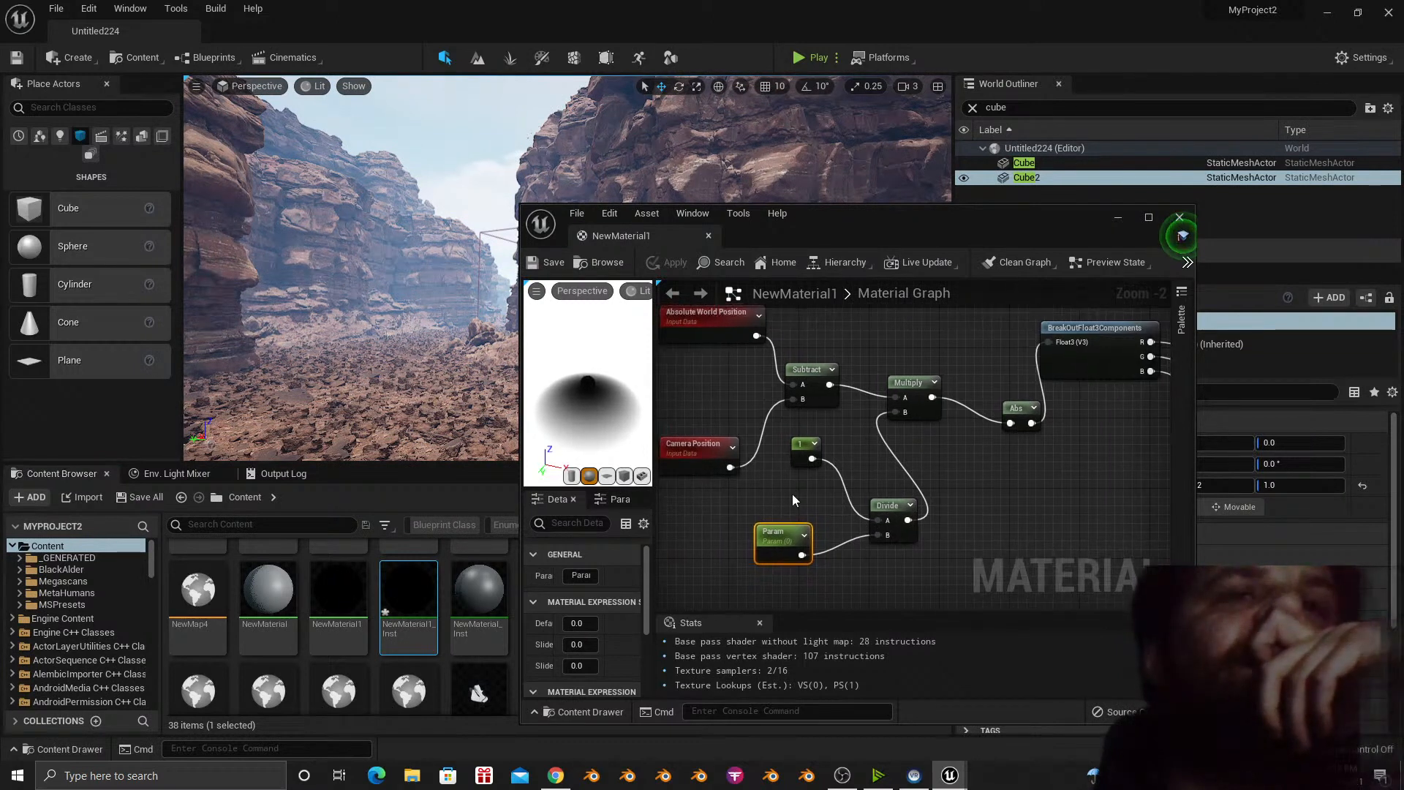
click(1179, 217)
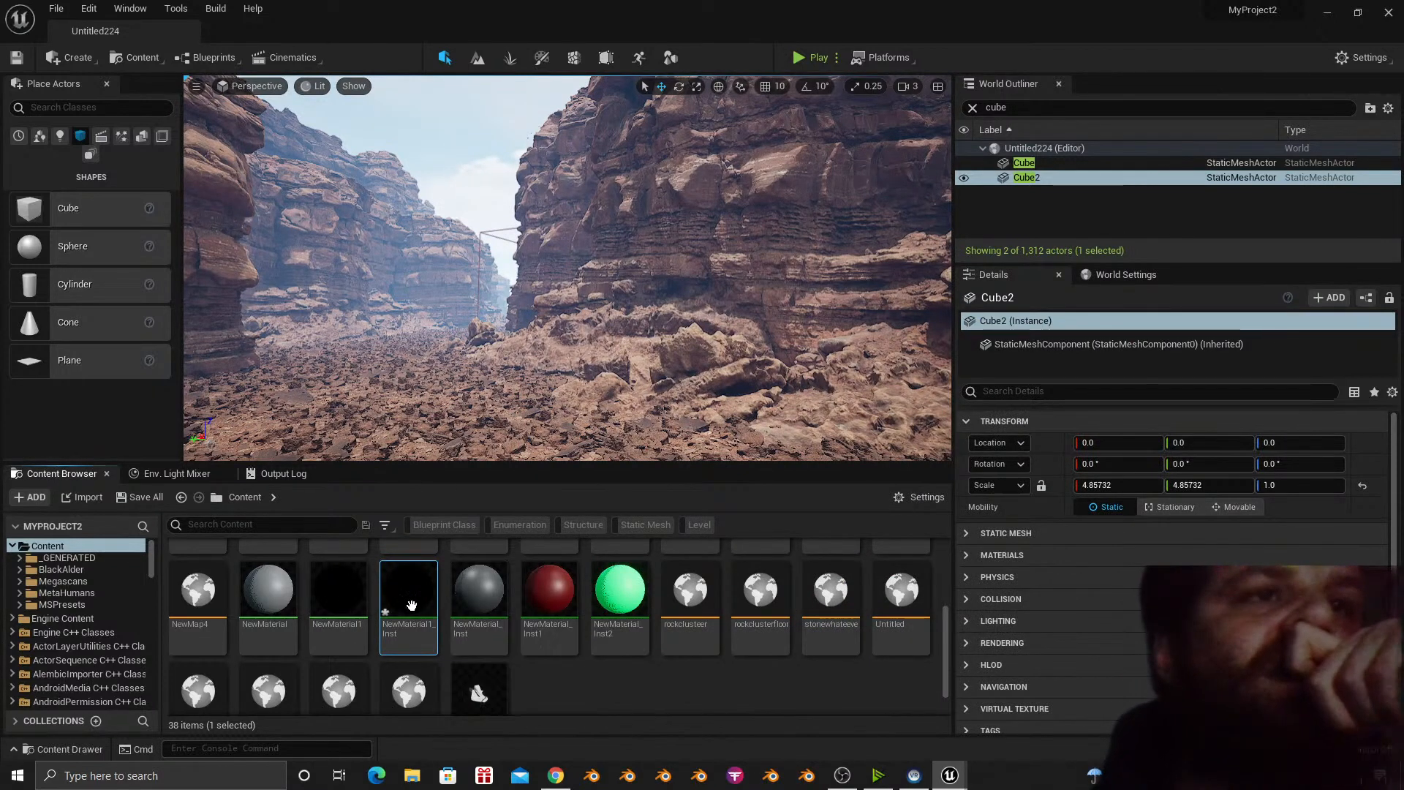
click(1040, 394)
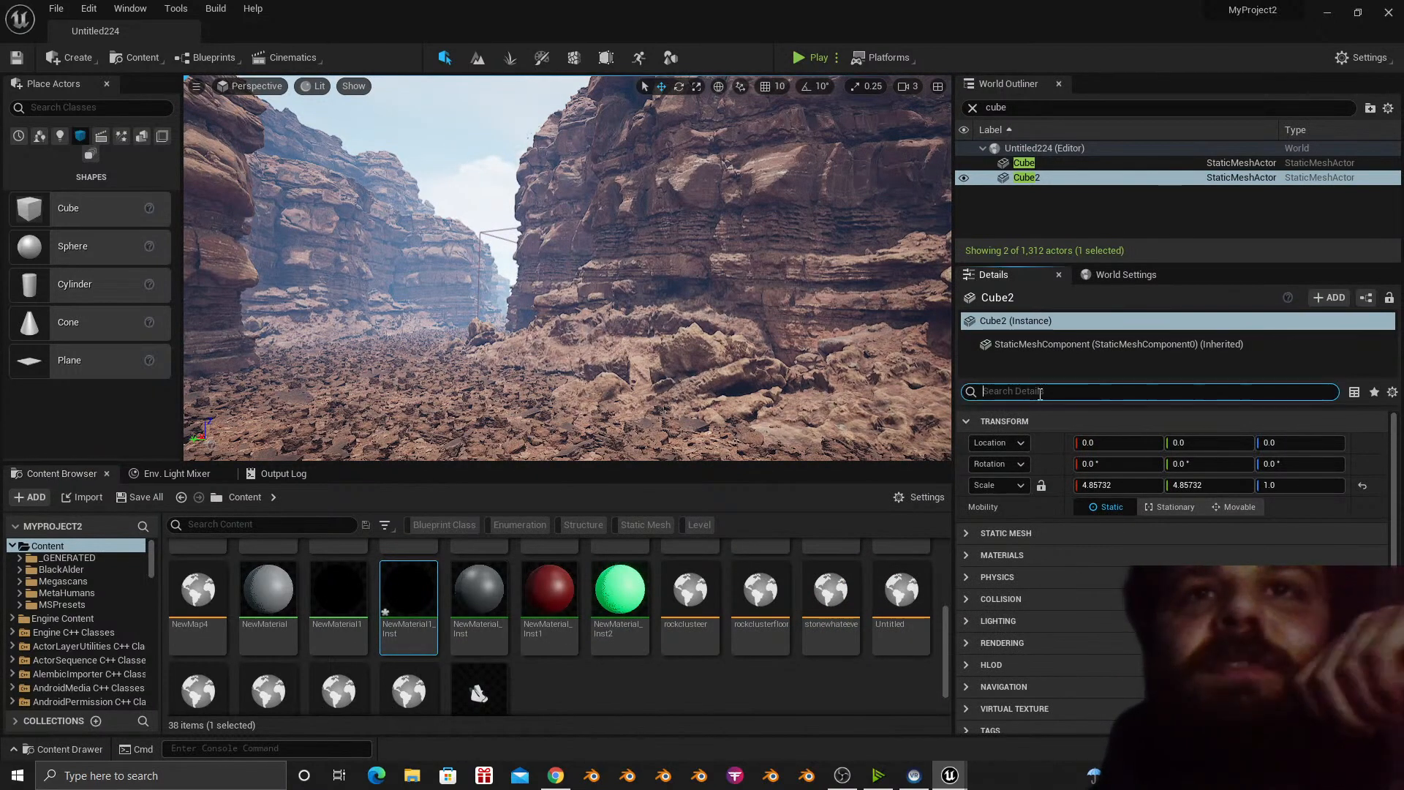
text(post)
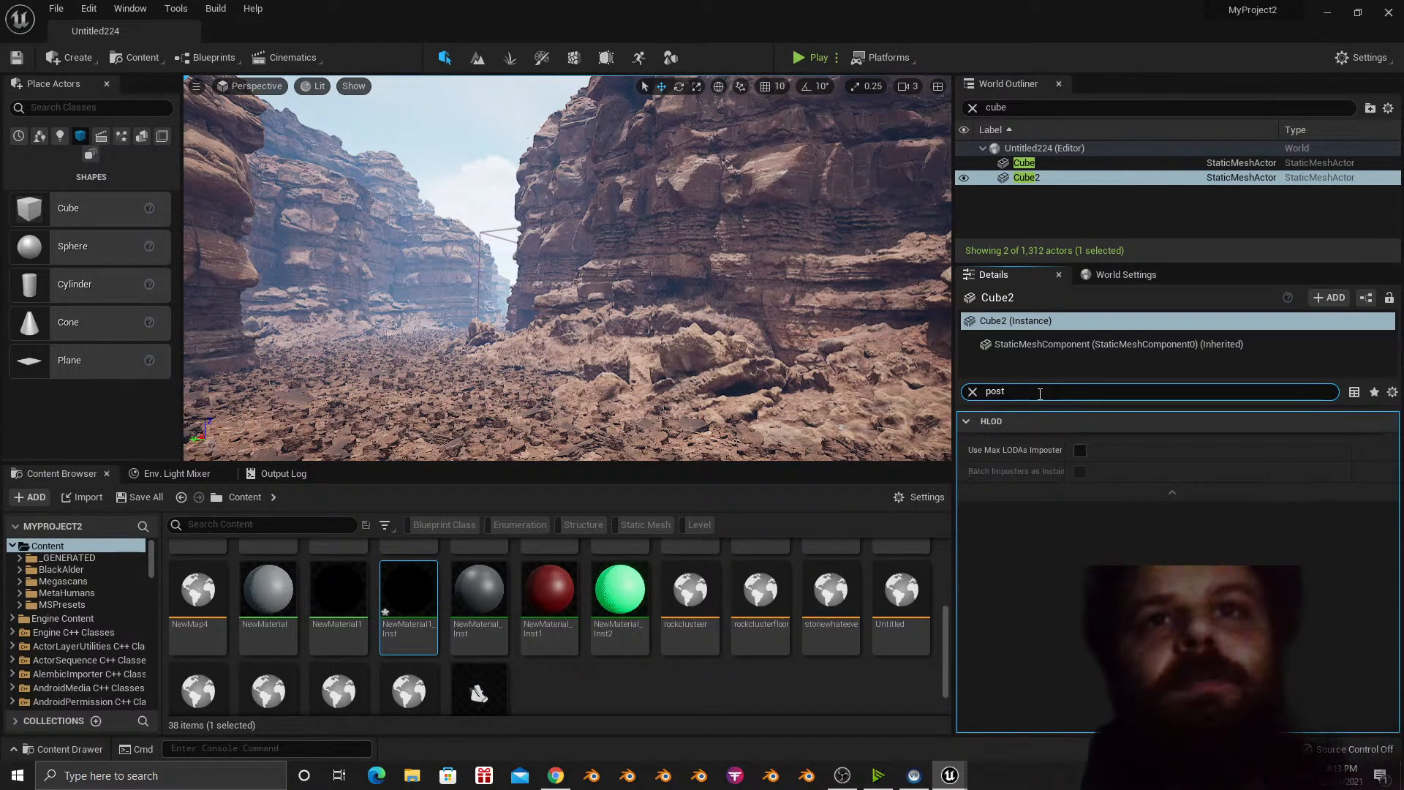
key(BackSpace)
key(BackSpace)
key(BackSpace)
key(BackSpace)
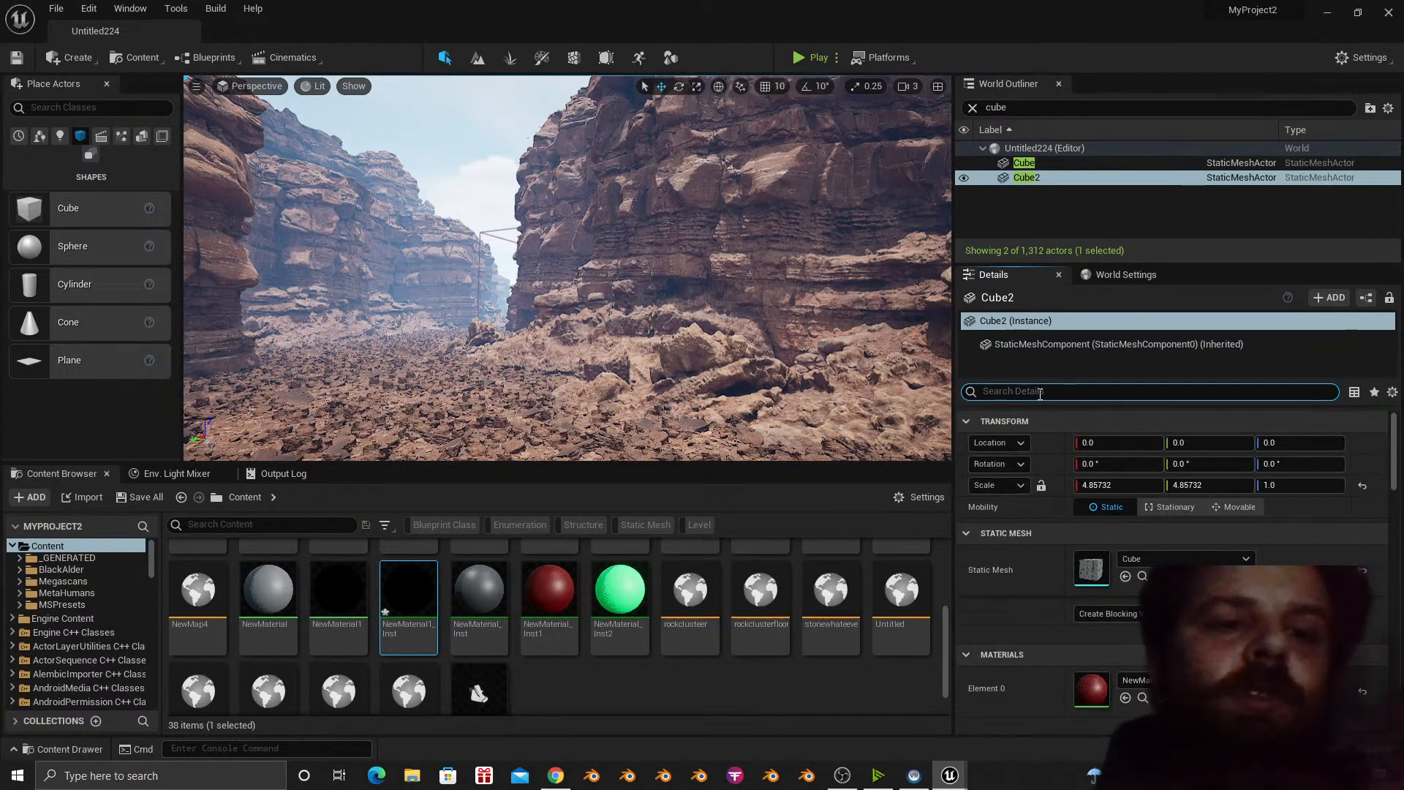
Filter Cube2's details by "material" to find its material settings.
text(material)
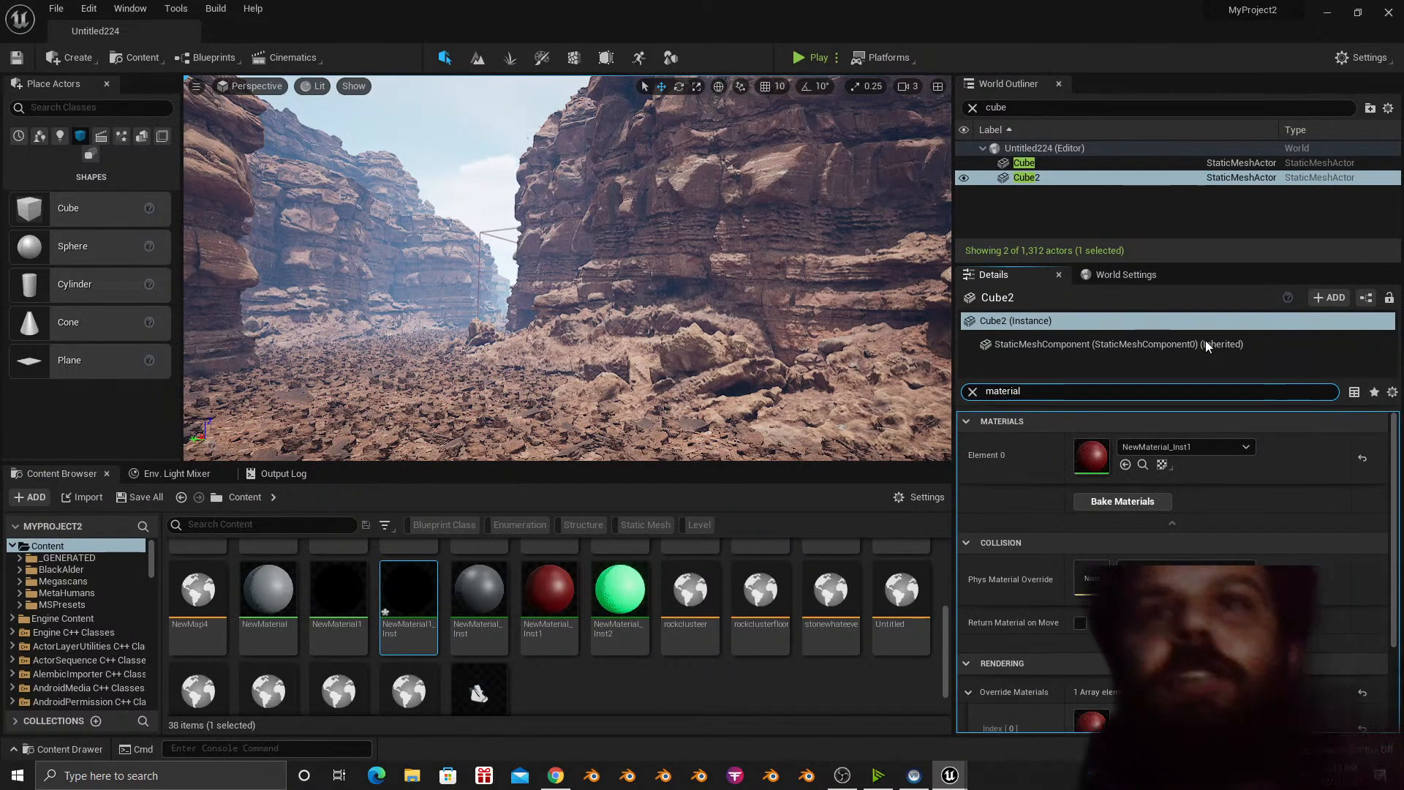
scroll(1235, 439, down, 1)
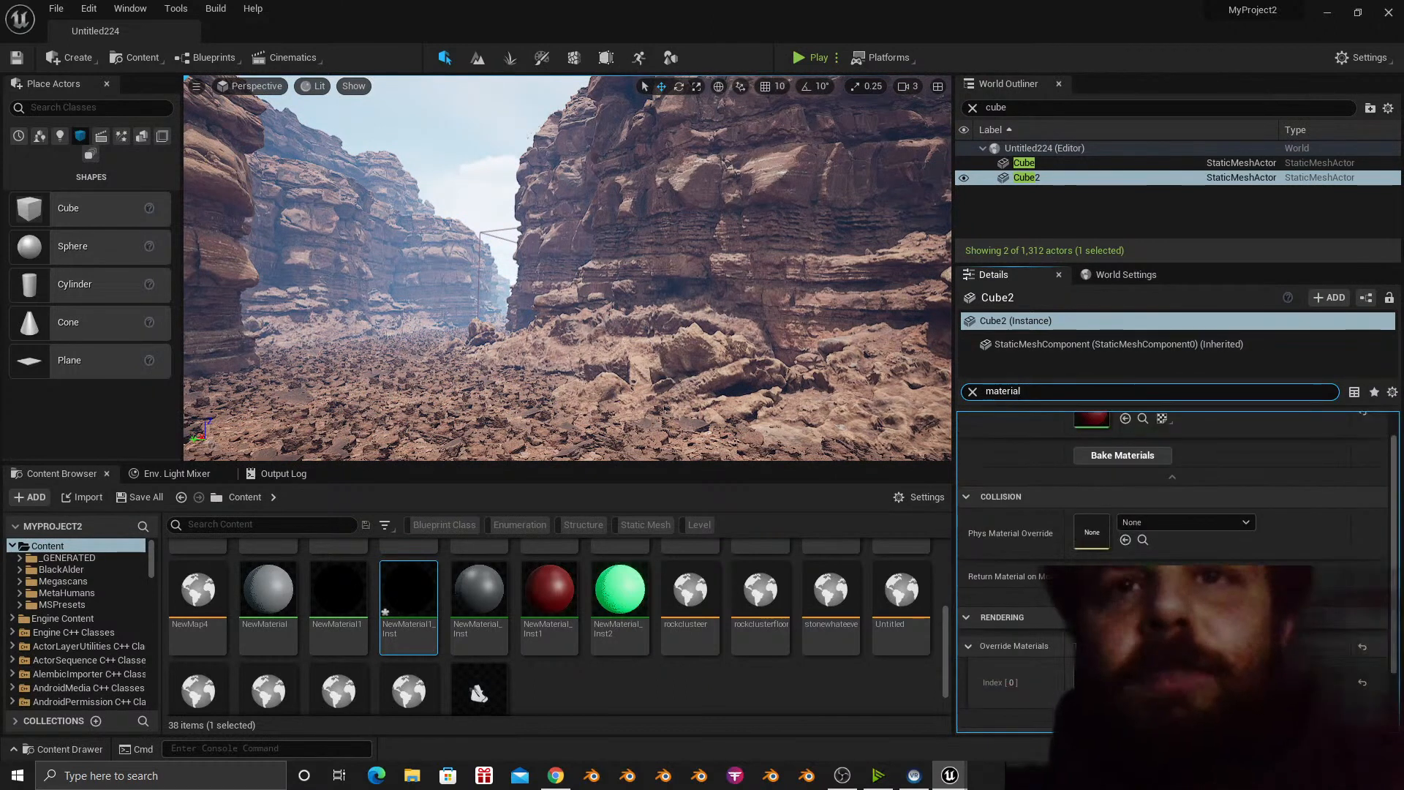
scroll(1171, 560, up, 1)
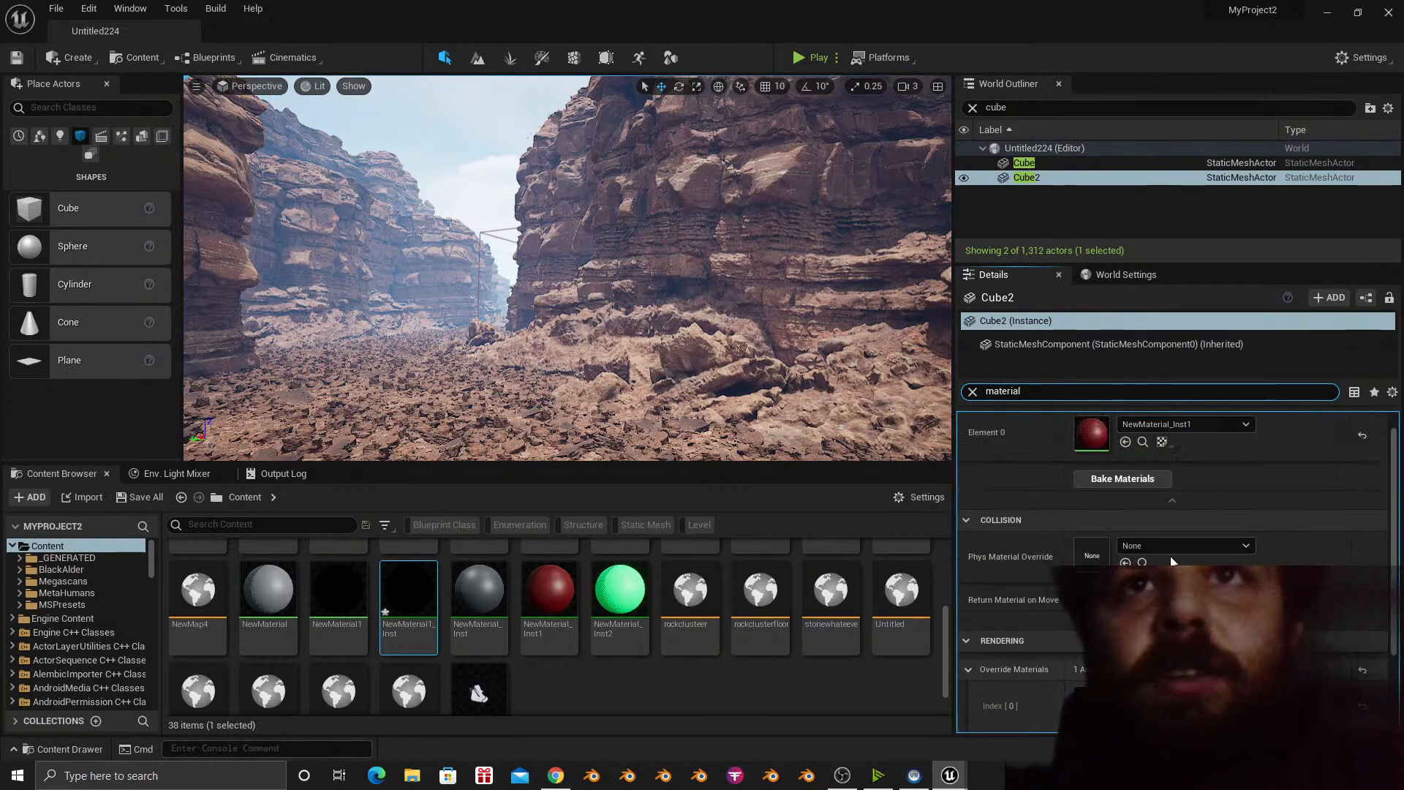
Open the NewMaterial1_Inst material instance, enable its Param override and set the value to 1.
double_click(417, 611)
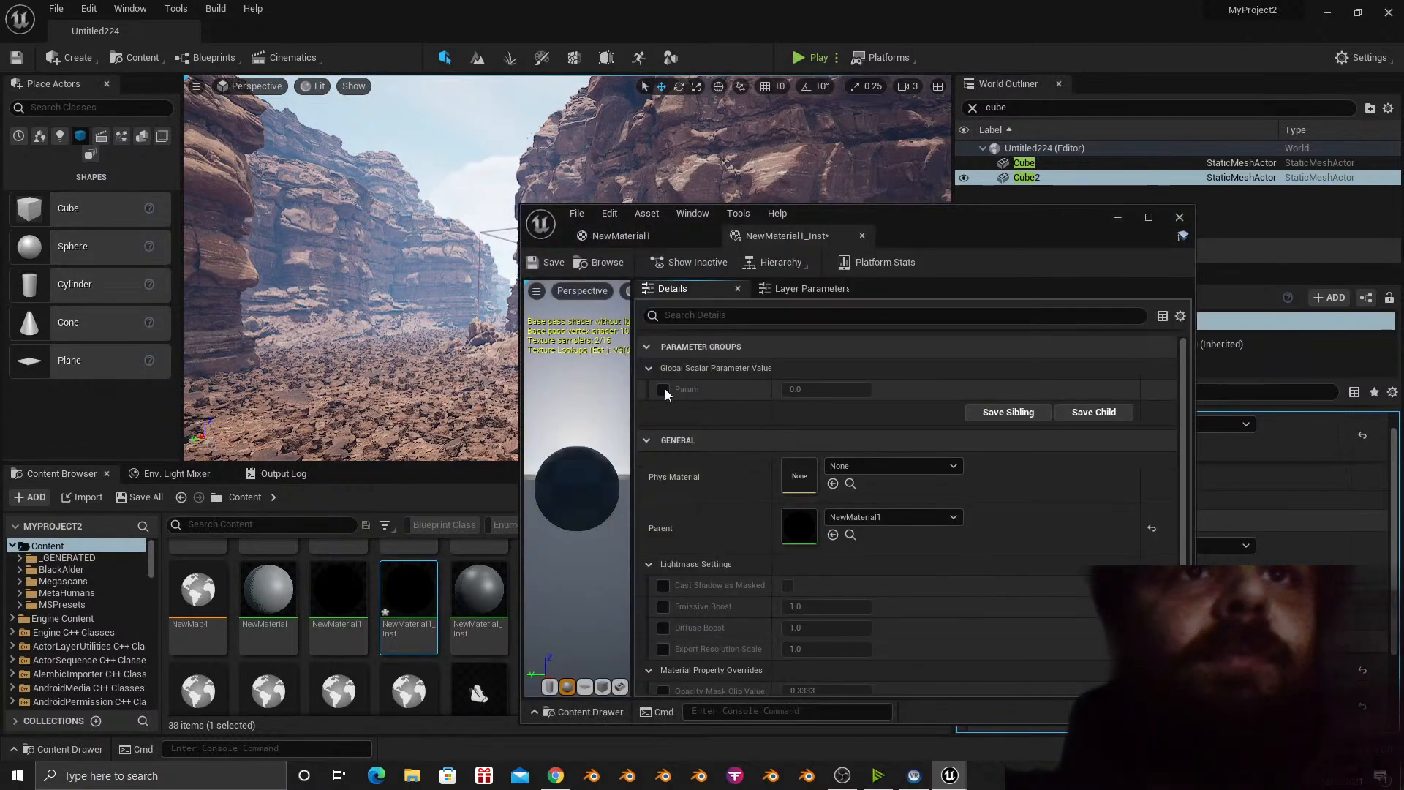
click(663, 389)
click(825, 389)
text(0.008)
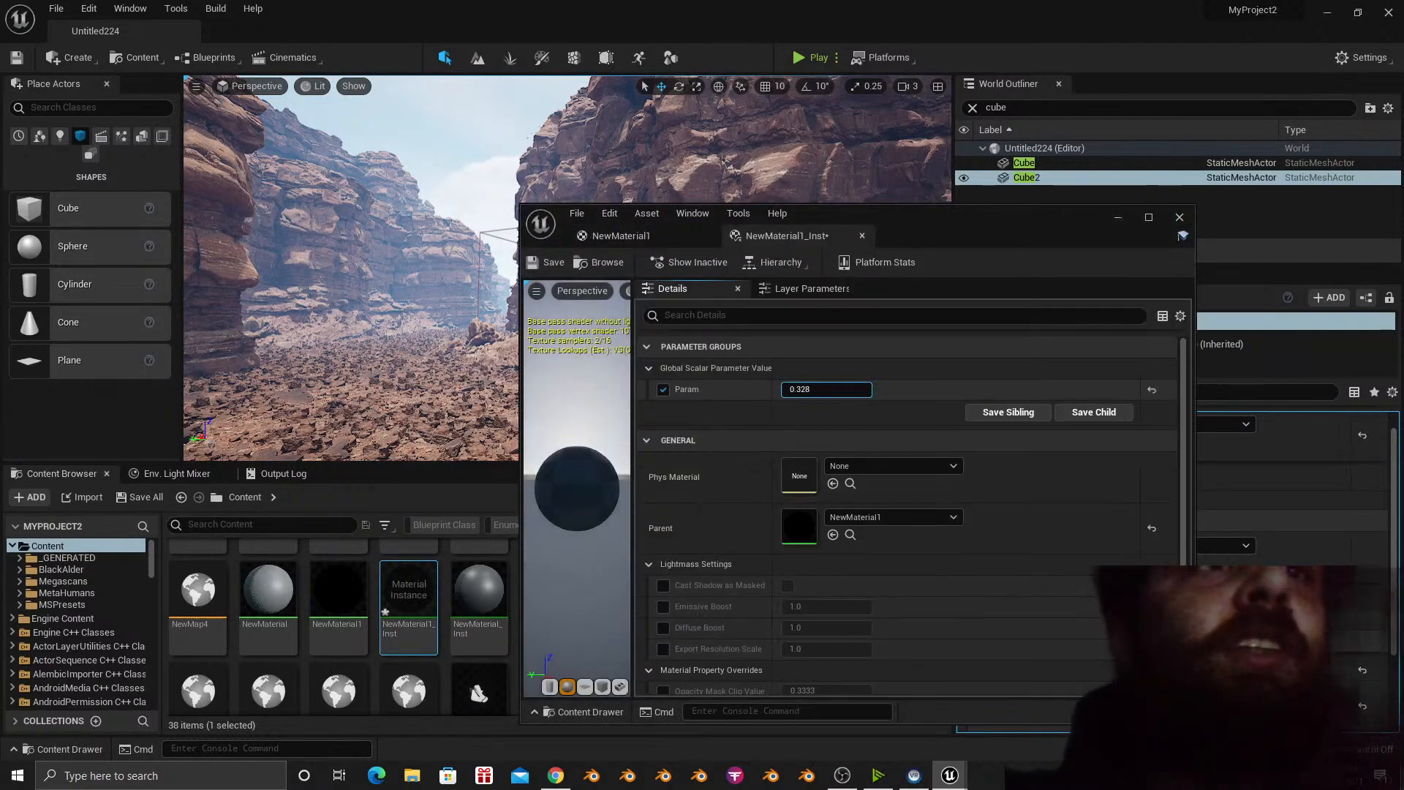
drag(827, 389, 849, 389)
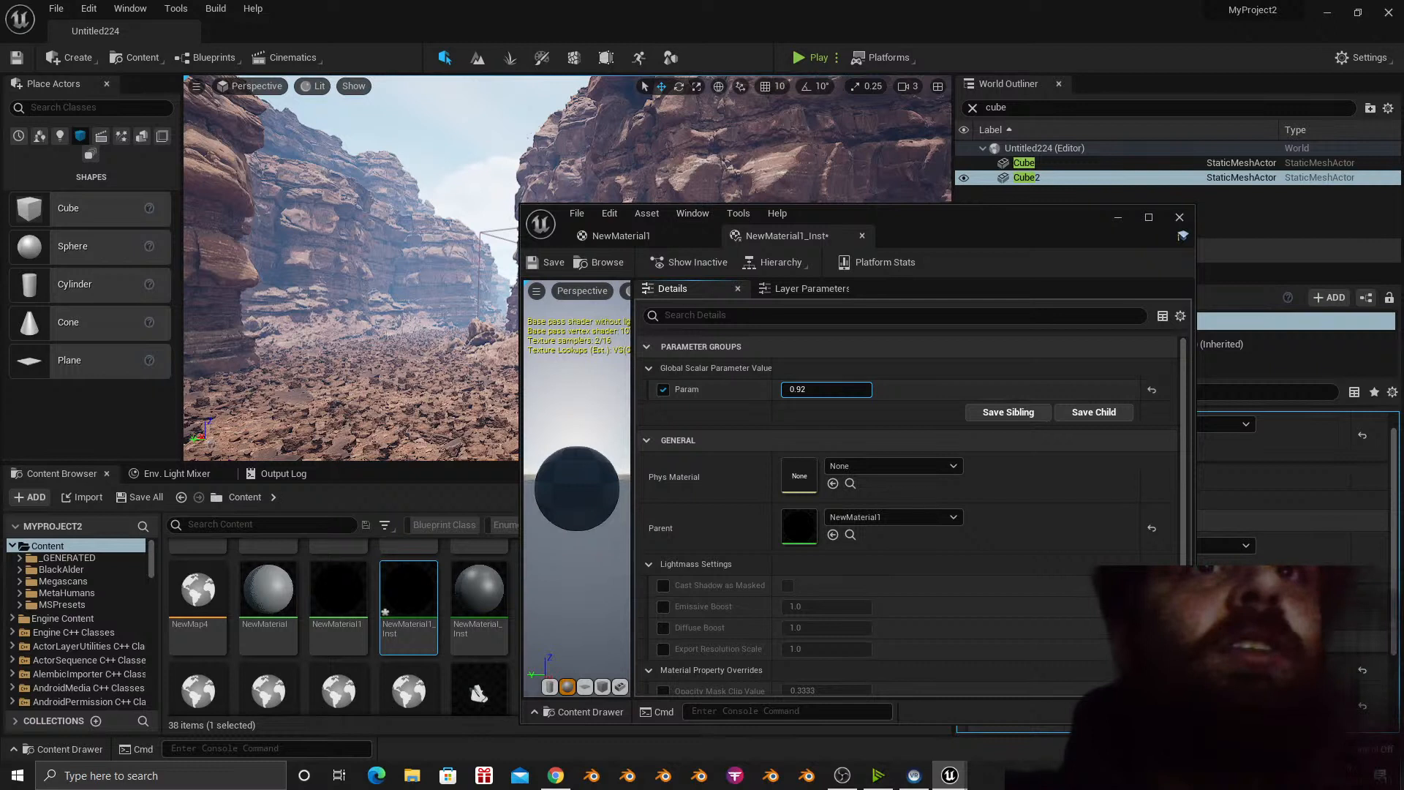
click(828, 393)
text(1)
key(Return)
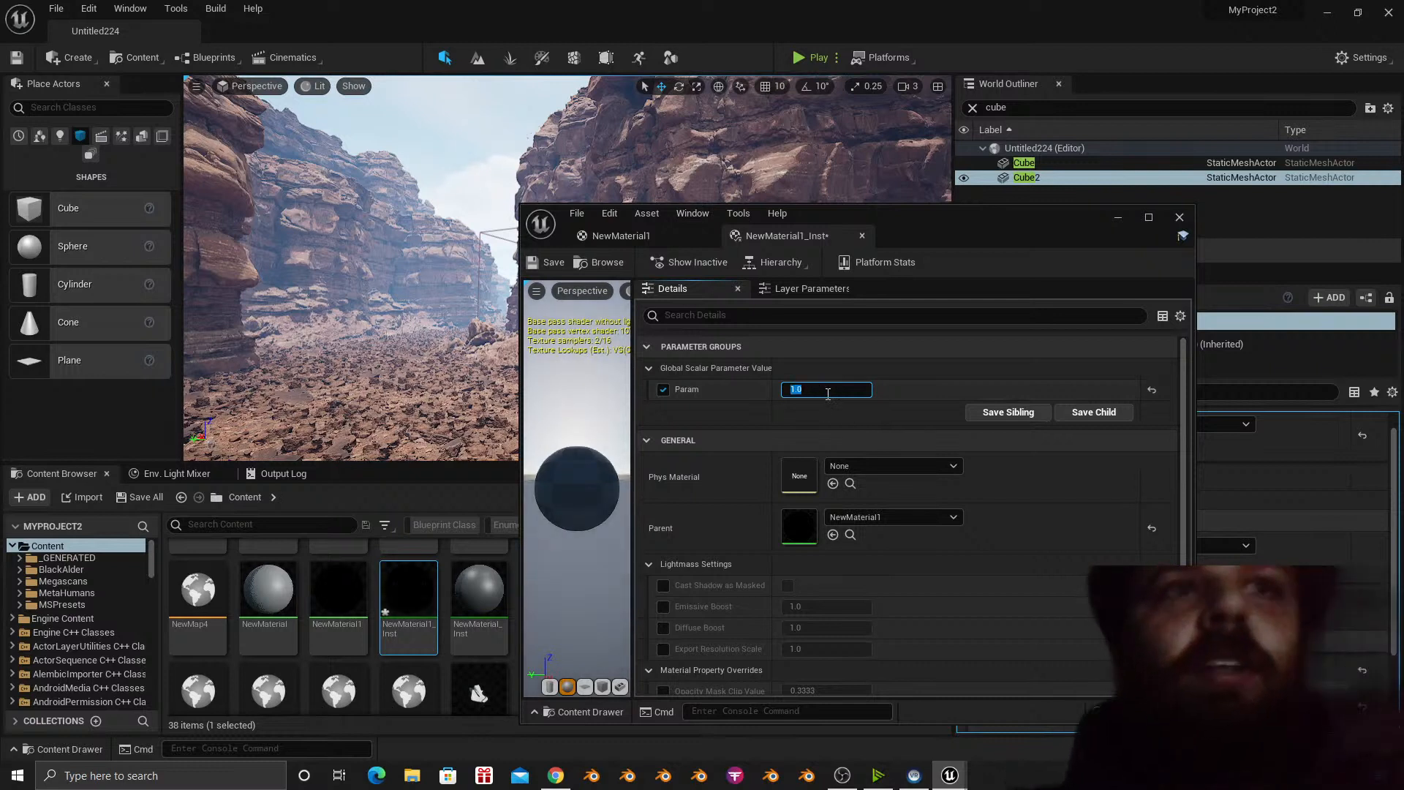
Move the material instance window aside and assign NewMaterial1_Inst to Cube2's Element 0 material slot.
drag(961, 234, 757, 212)
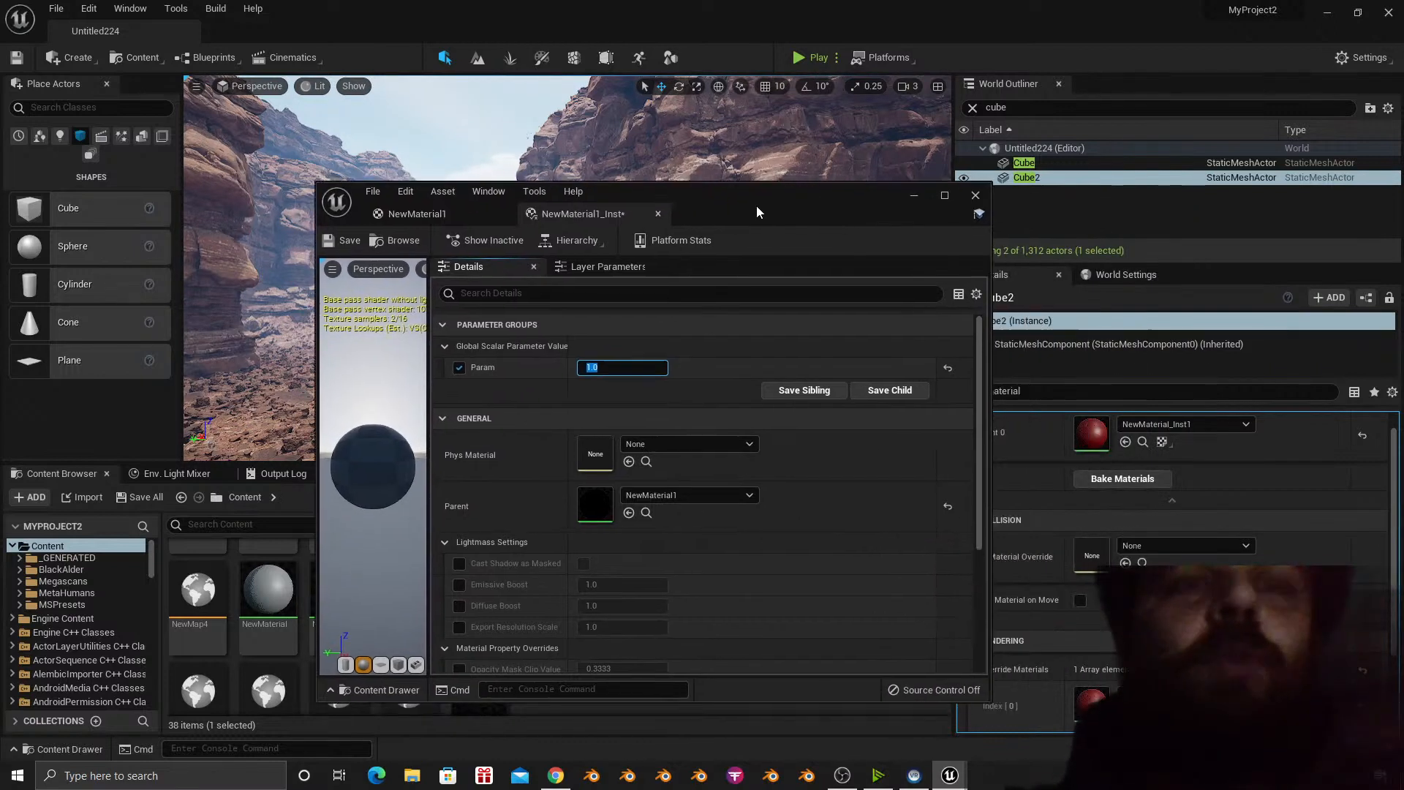
click(1197, 430)
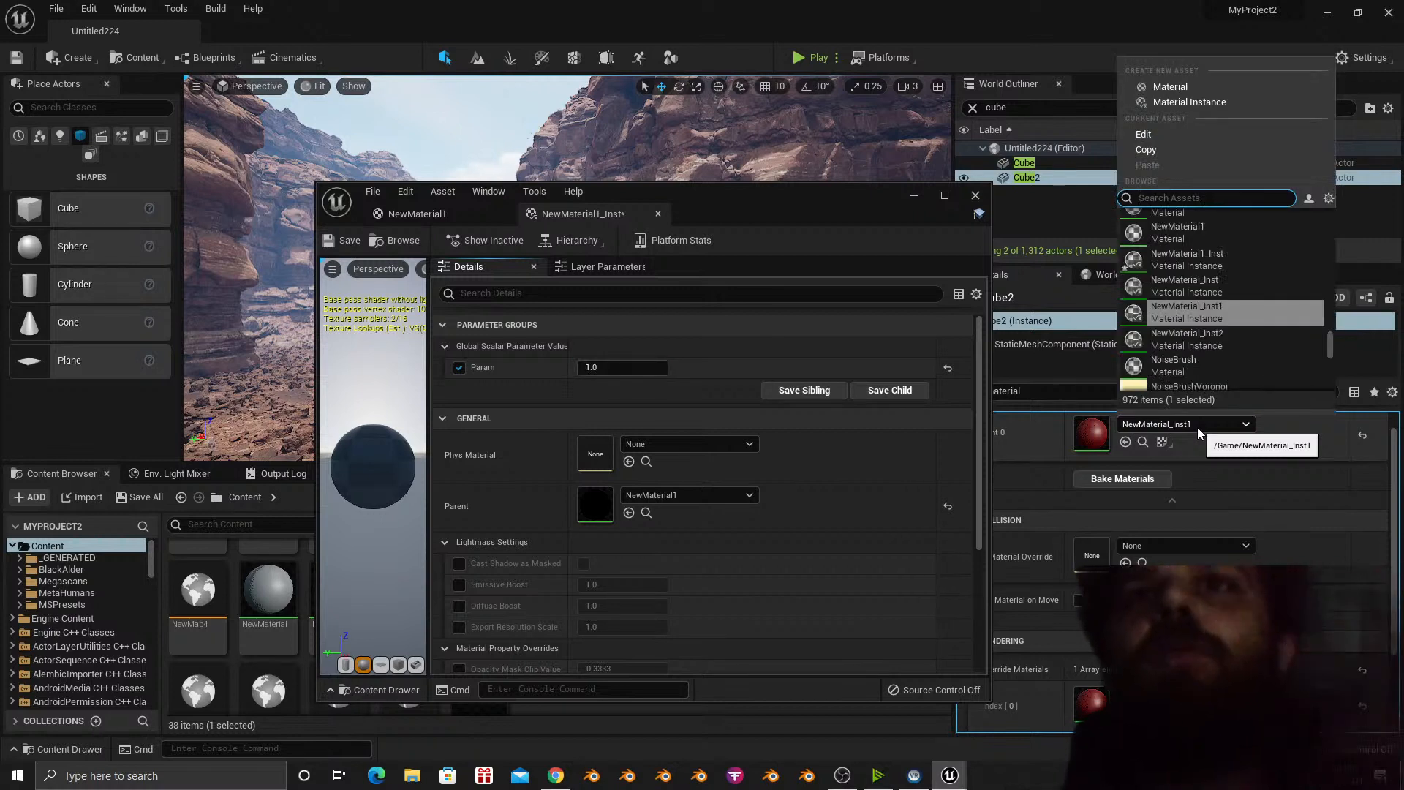
click(1231, 264)
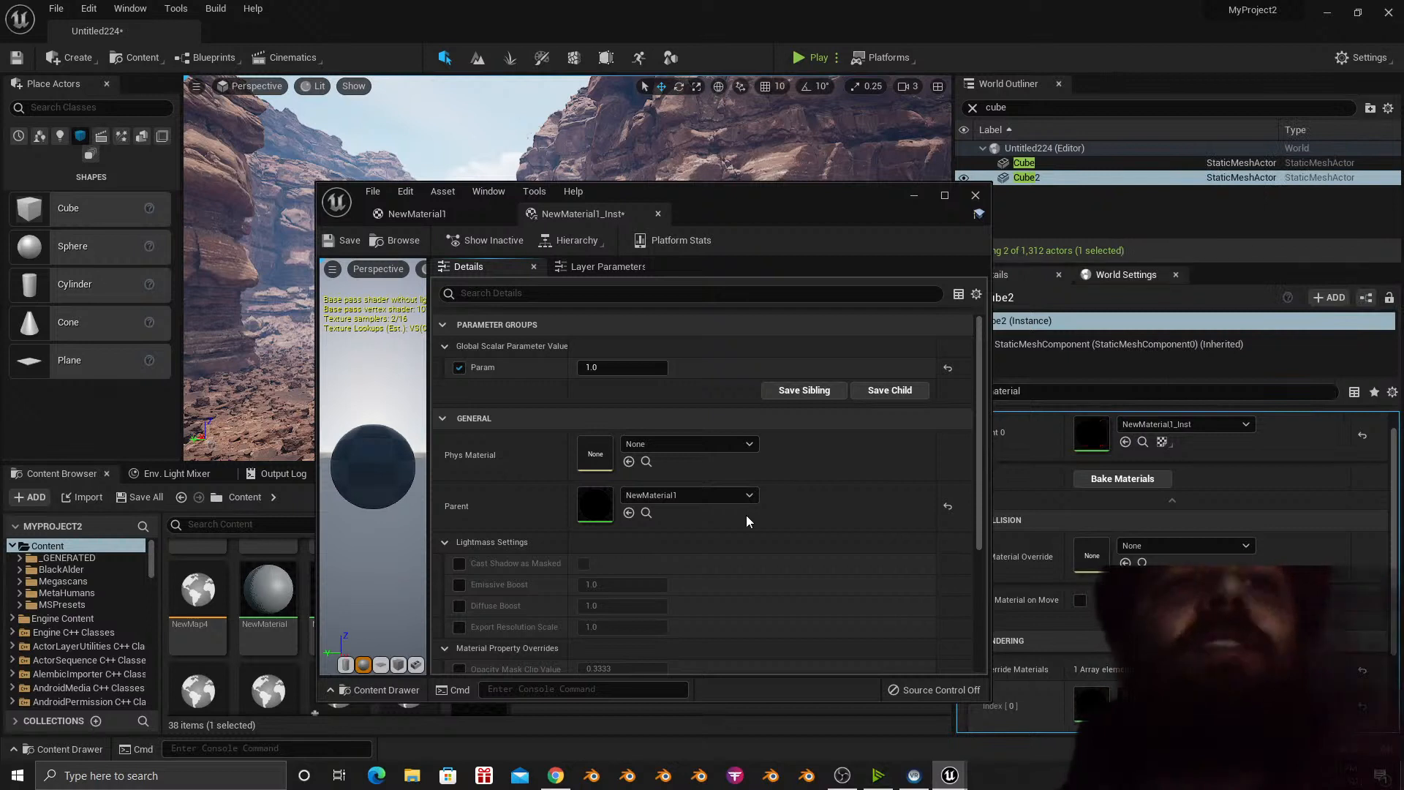
Set the Param override of NewMaterial1_Inst to 0.0001 and save the instance.
click(634, 369)
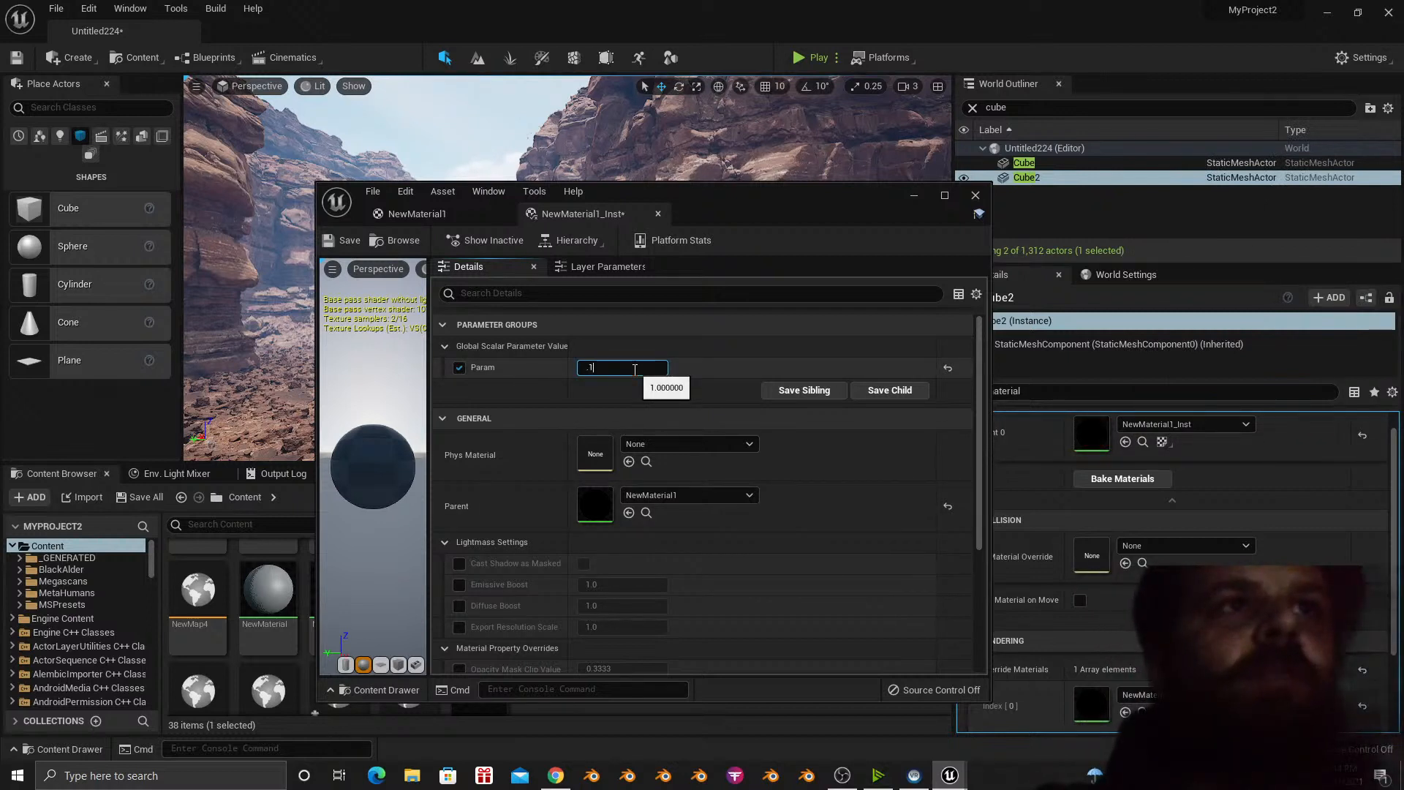
text(.000)
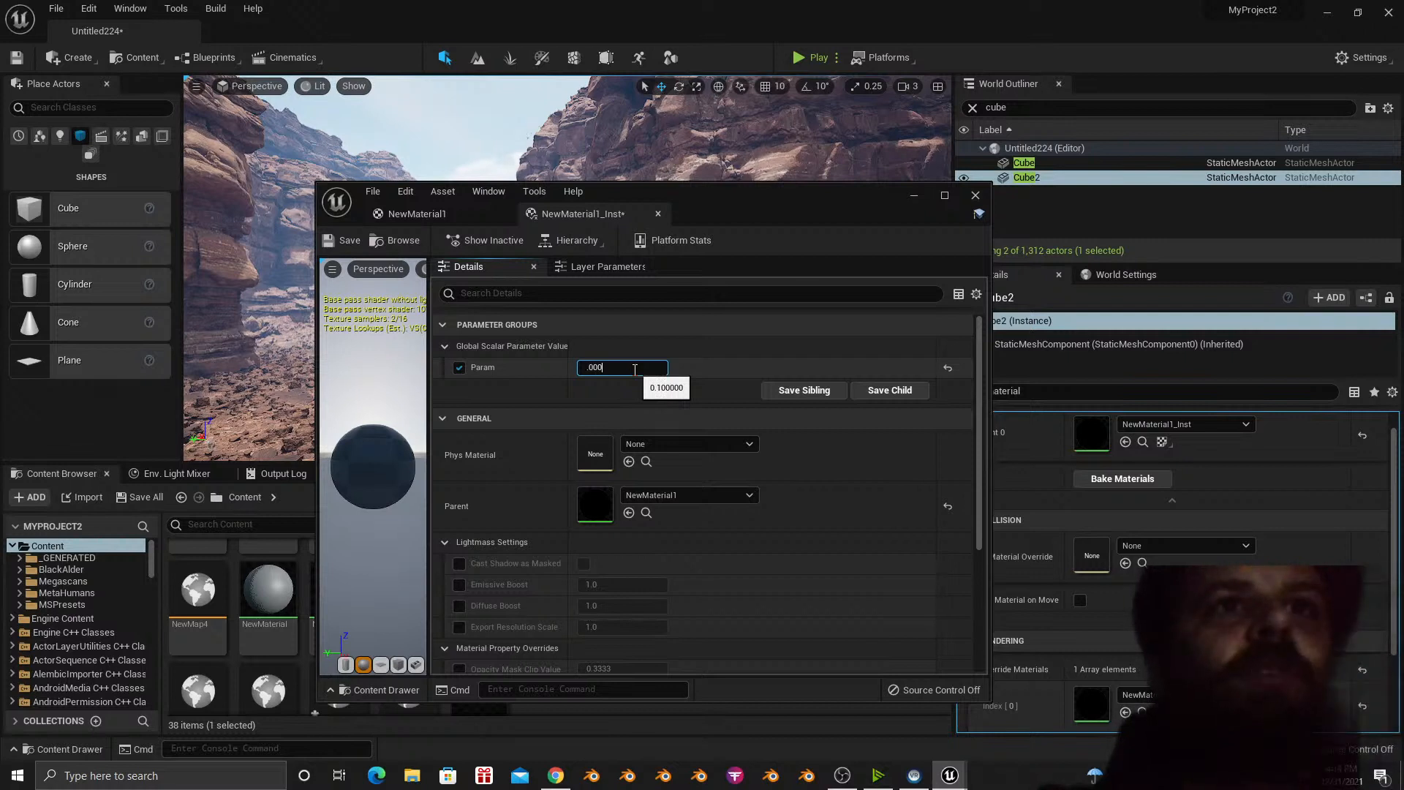
text(1)
key(Return)
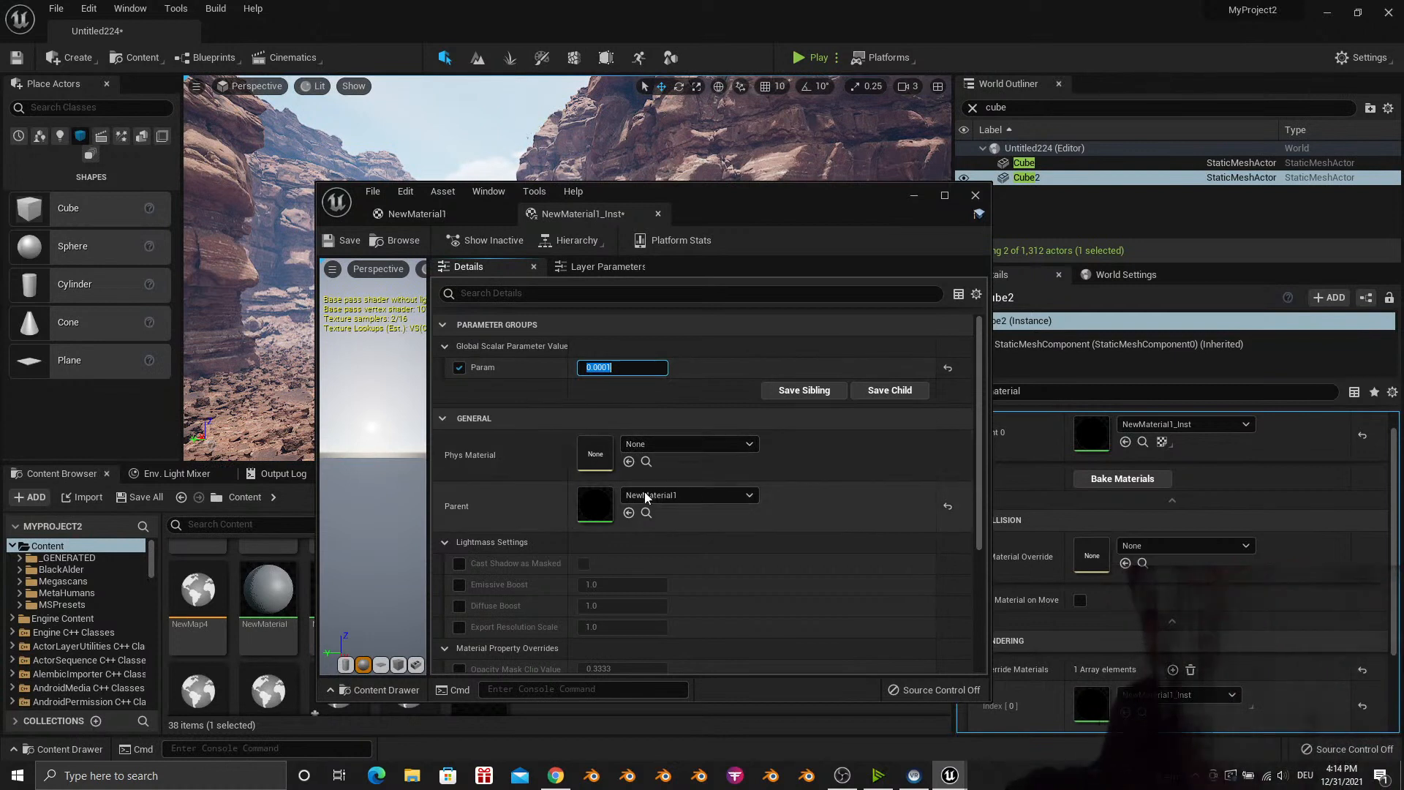
scroll(639, 503, down, 3)
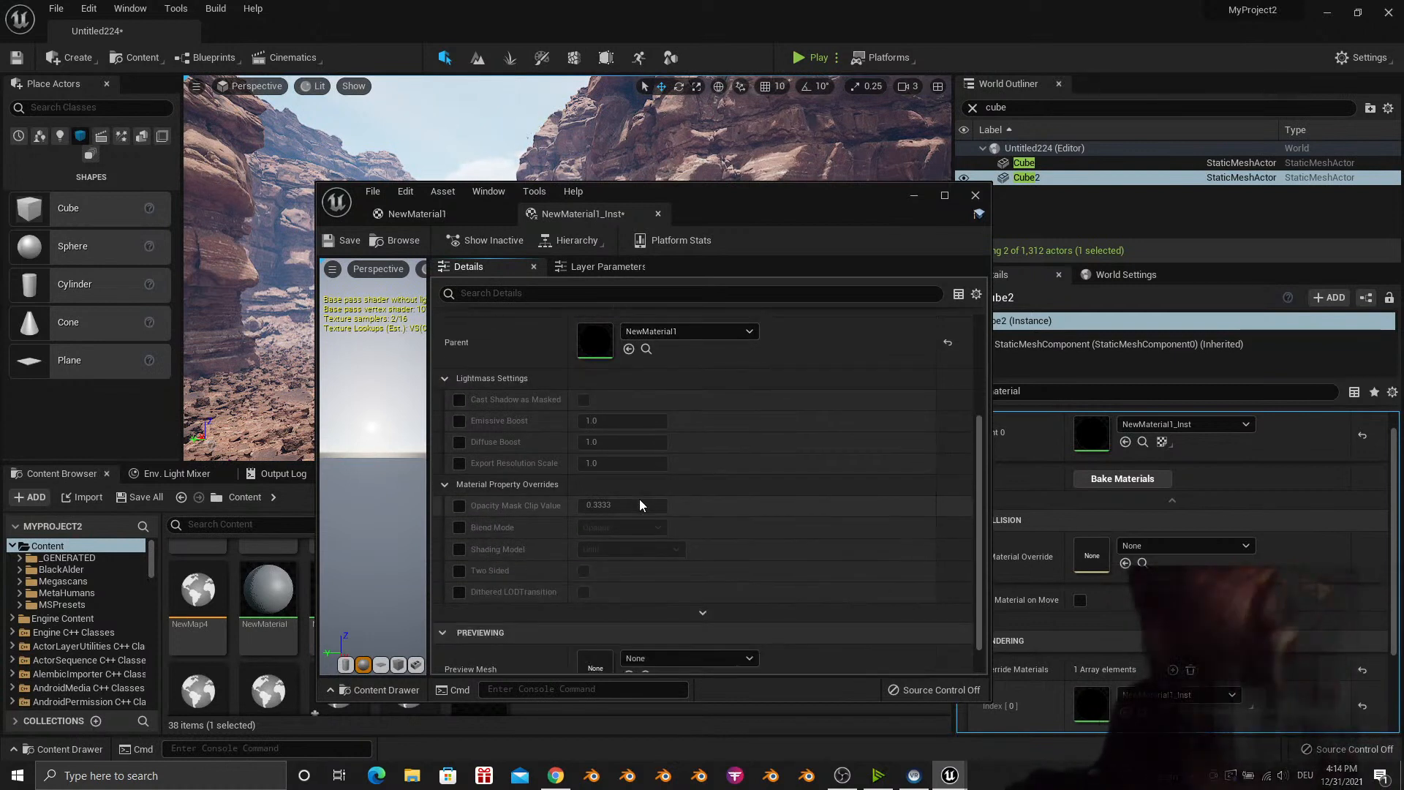
scroll(640, 503, up, 2)
scroll(639, 499, up, 1)
click(349, 242)
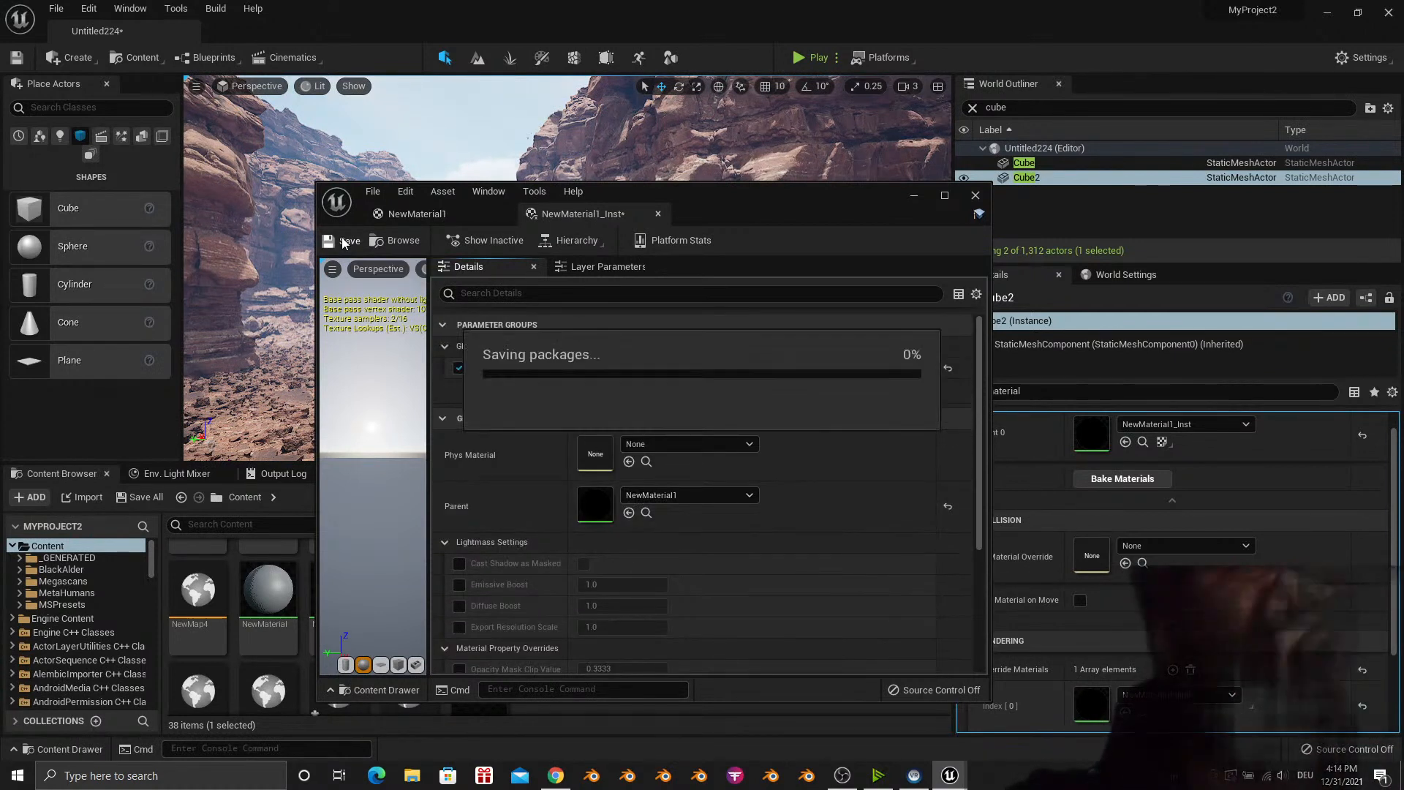
Close the material instance editor and reset Cube2's Element 0 material to its default.
click(975, 195)
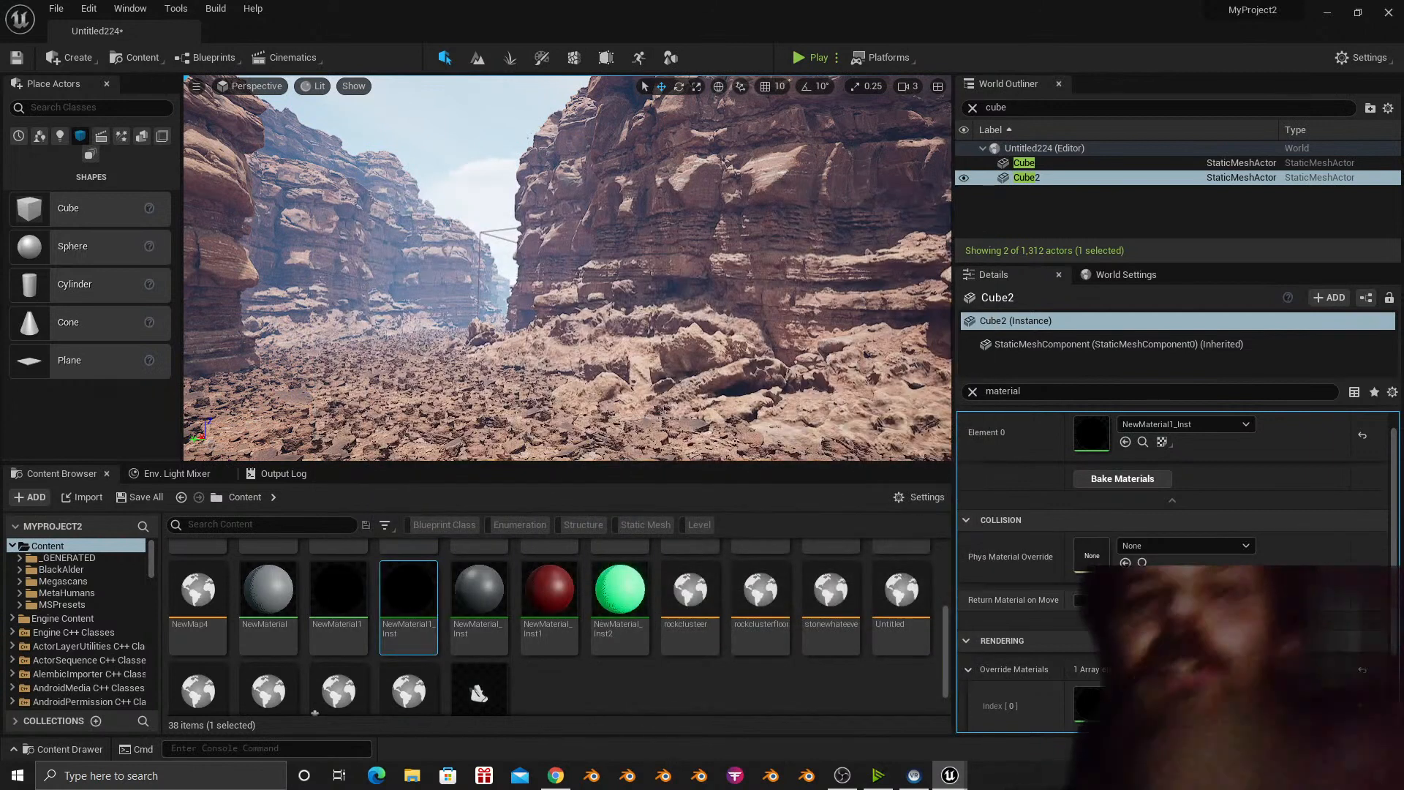
scroll(1192, 454, up, 1)
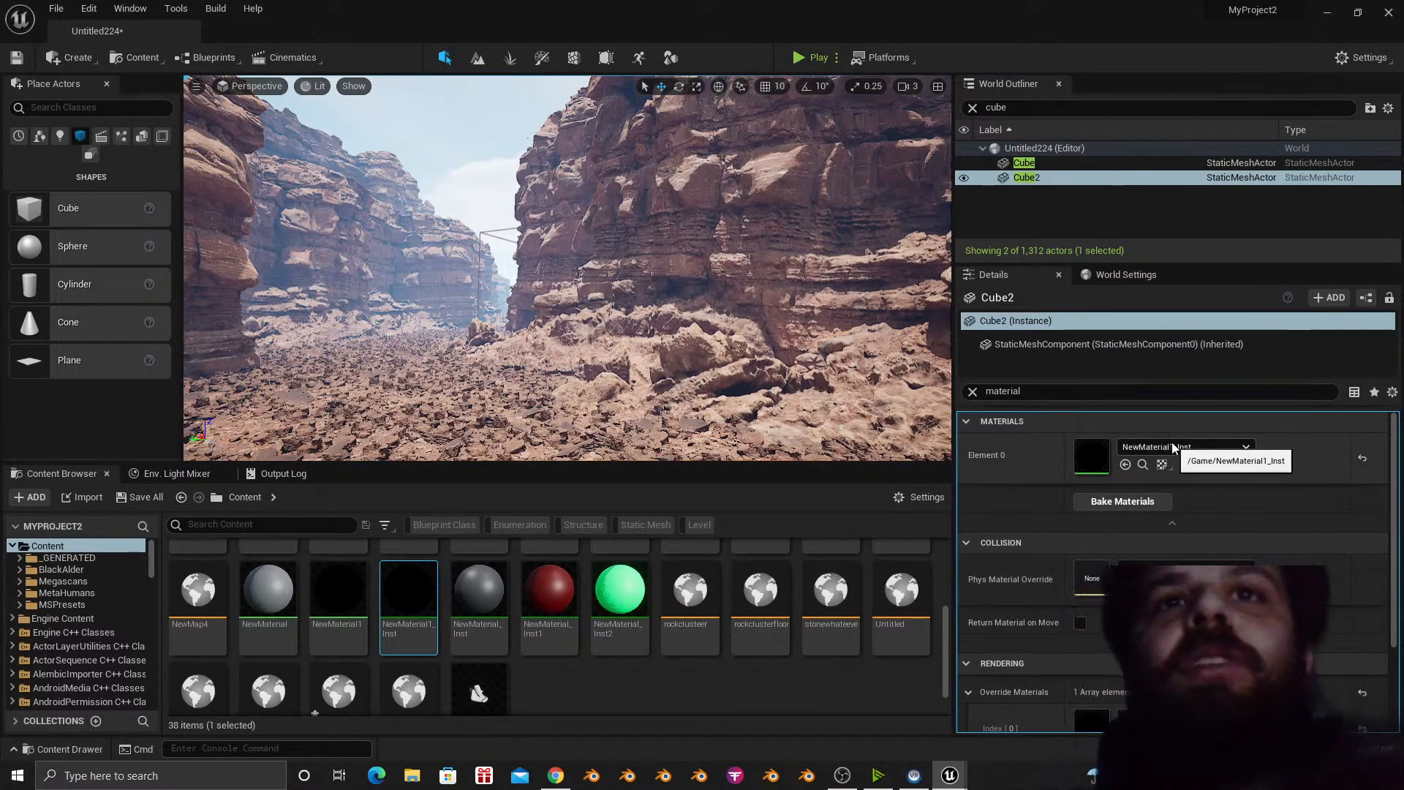
click(1362, 458)
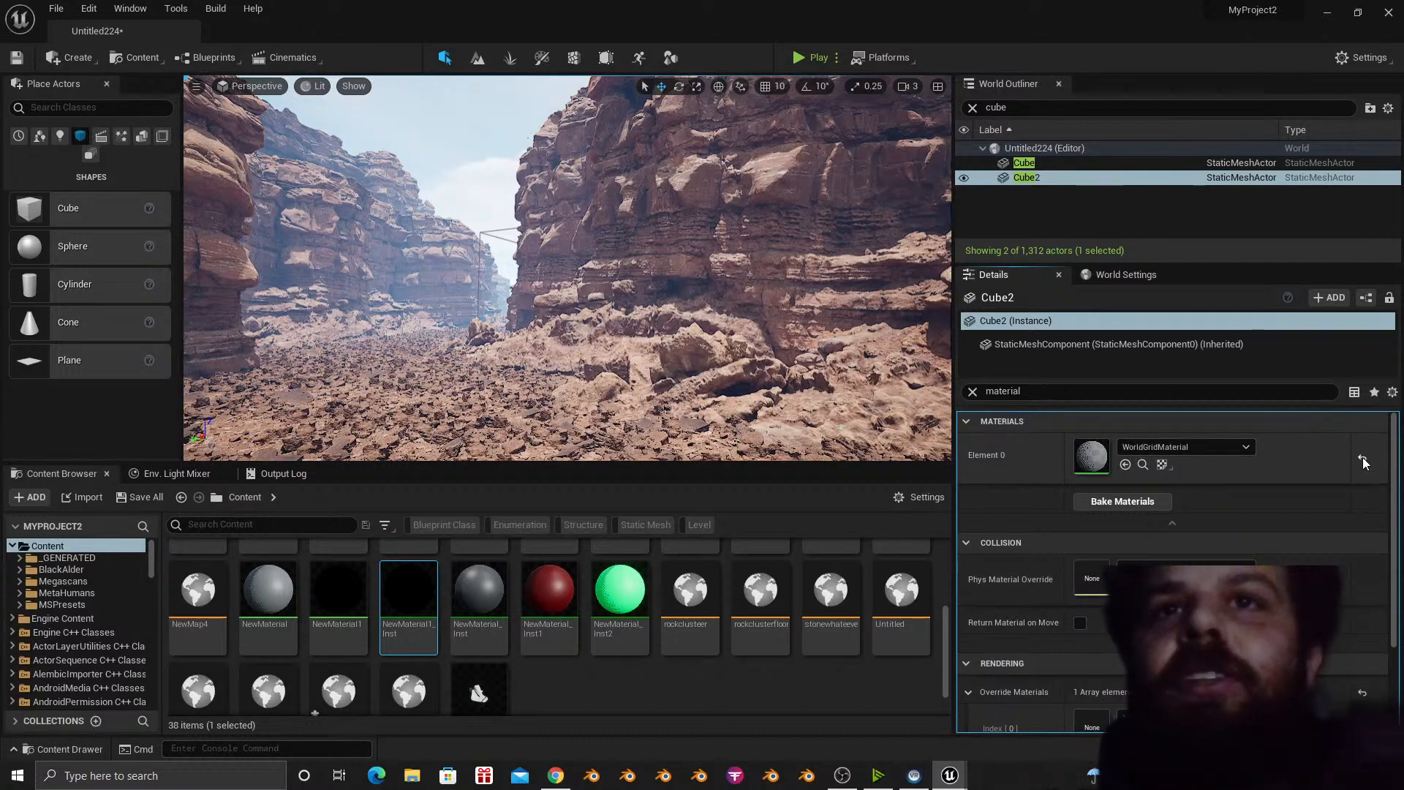
Search the outliner for "pos", select the PostProcessVolume and replace its post process material with NewMaterial1_Inst.
click(1067, 109)
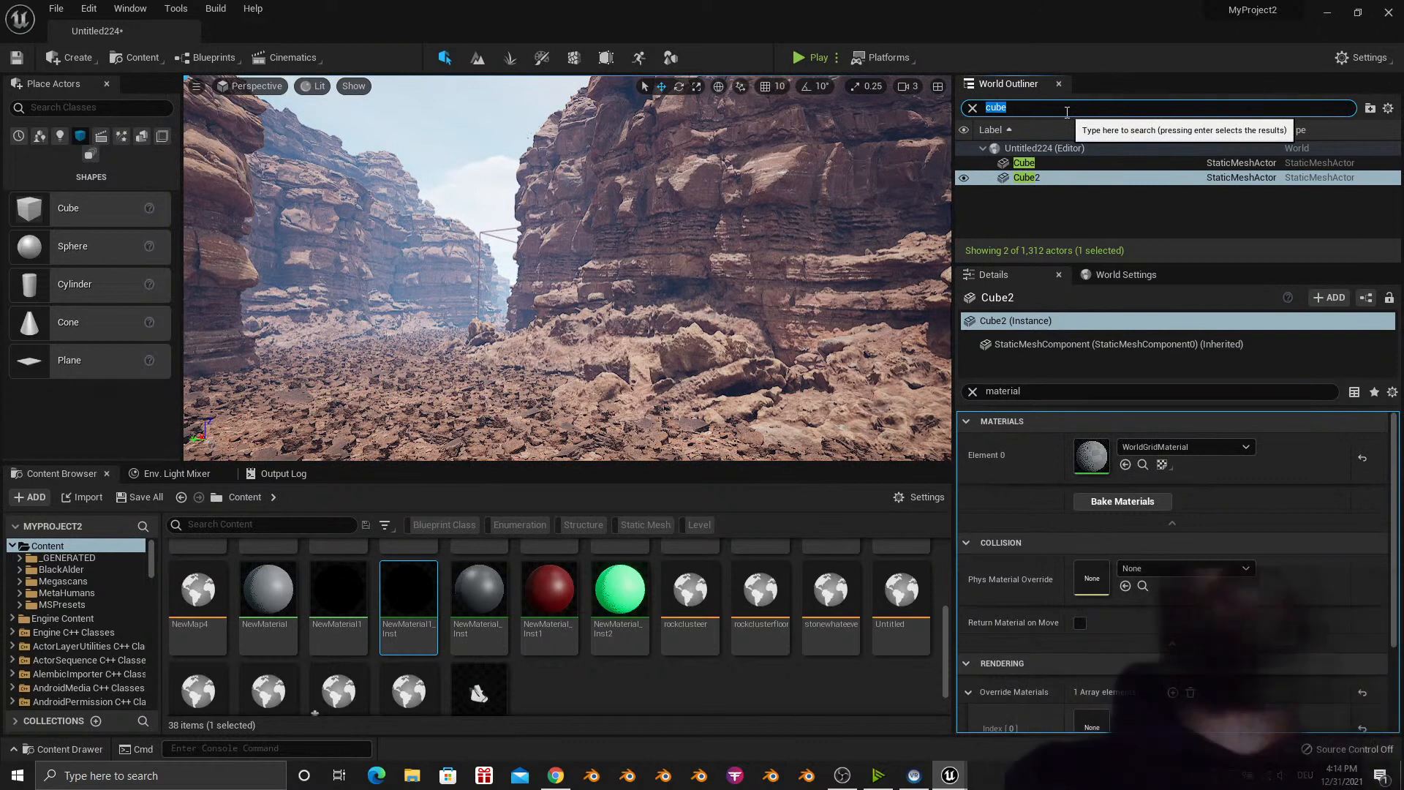
text(pos)
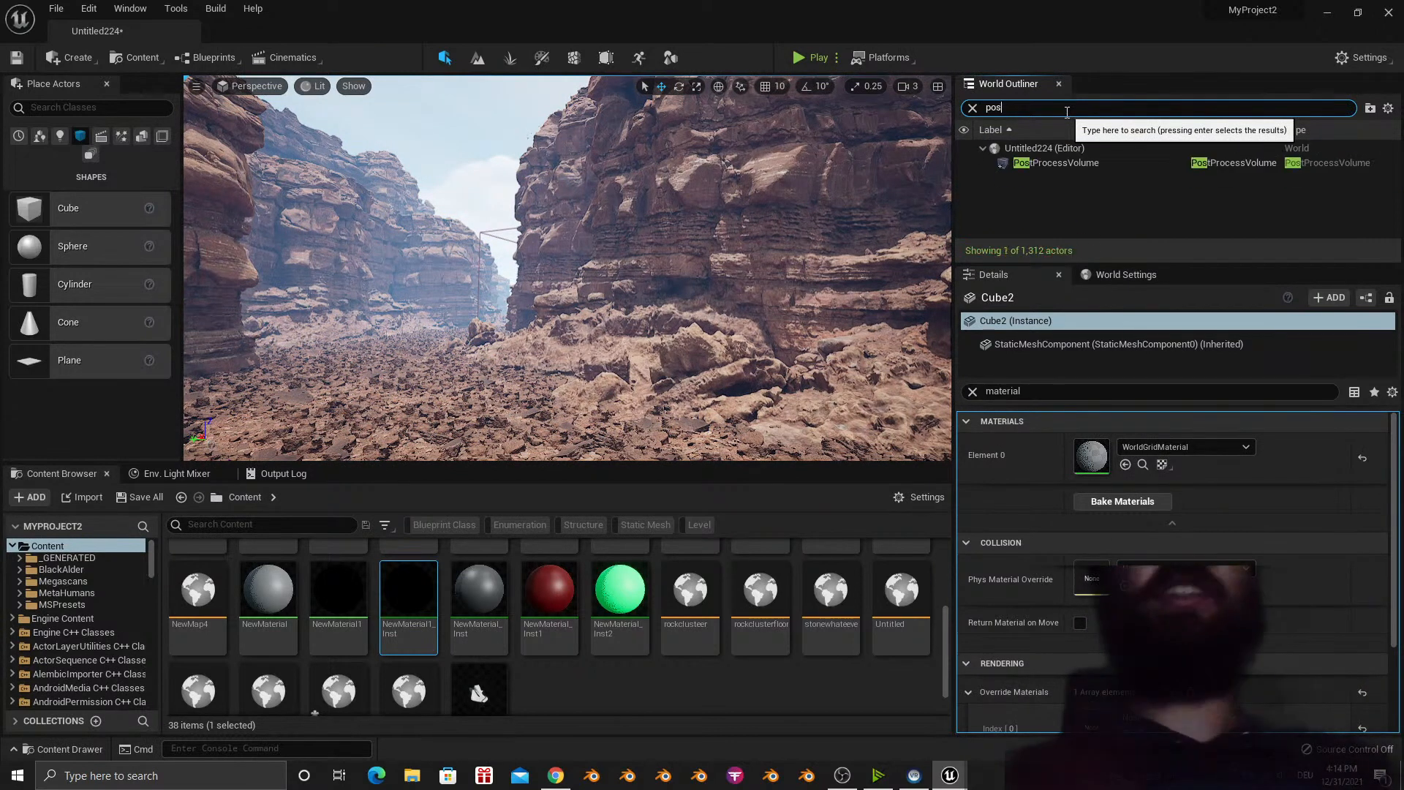
click(1065, 167)
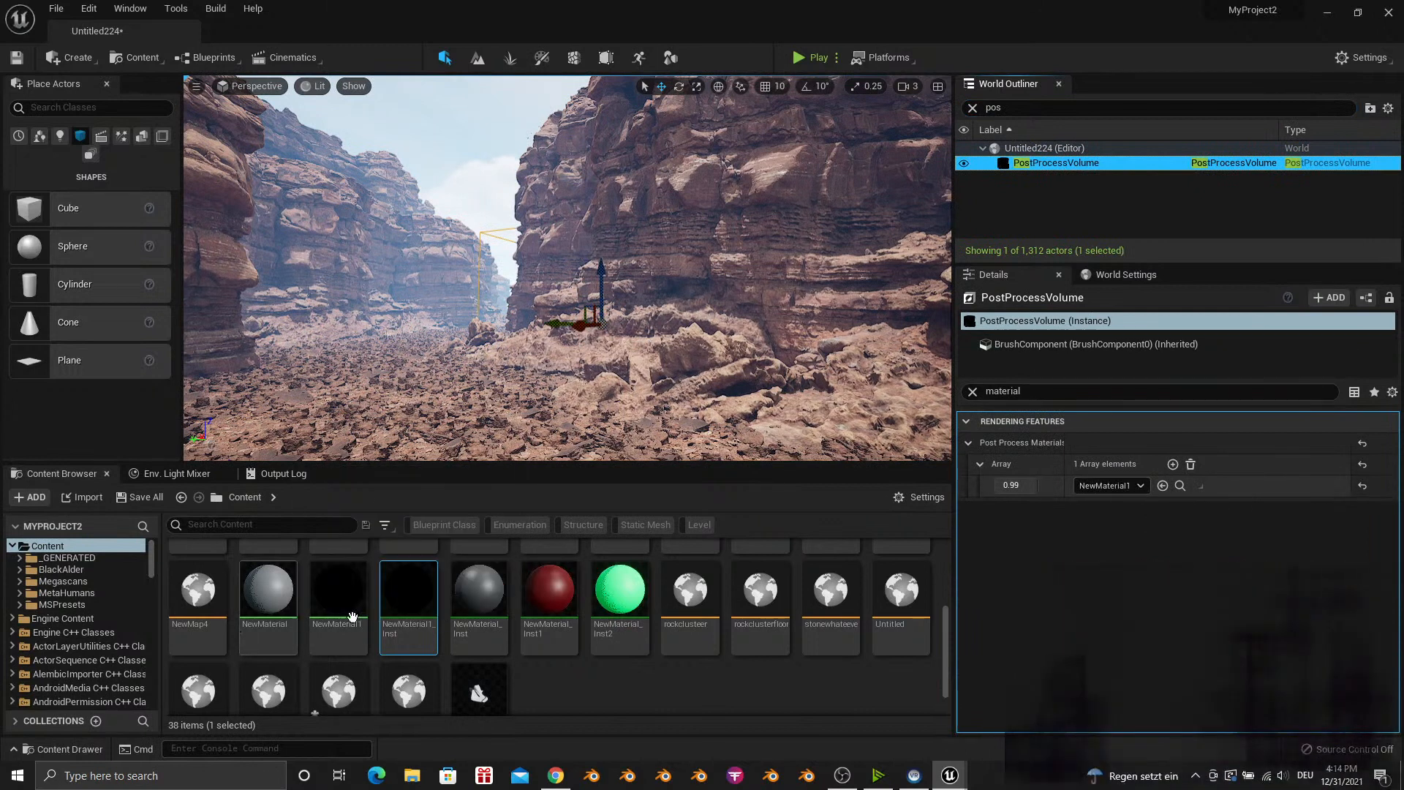
drag(400, 610, 1095, 489)
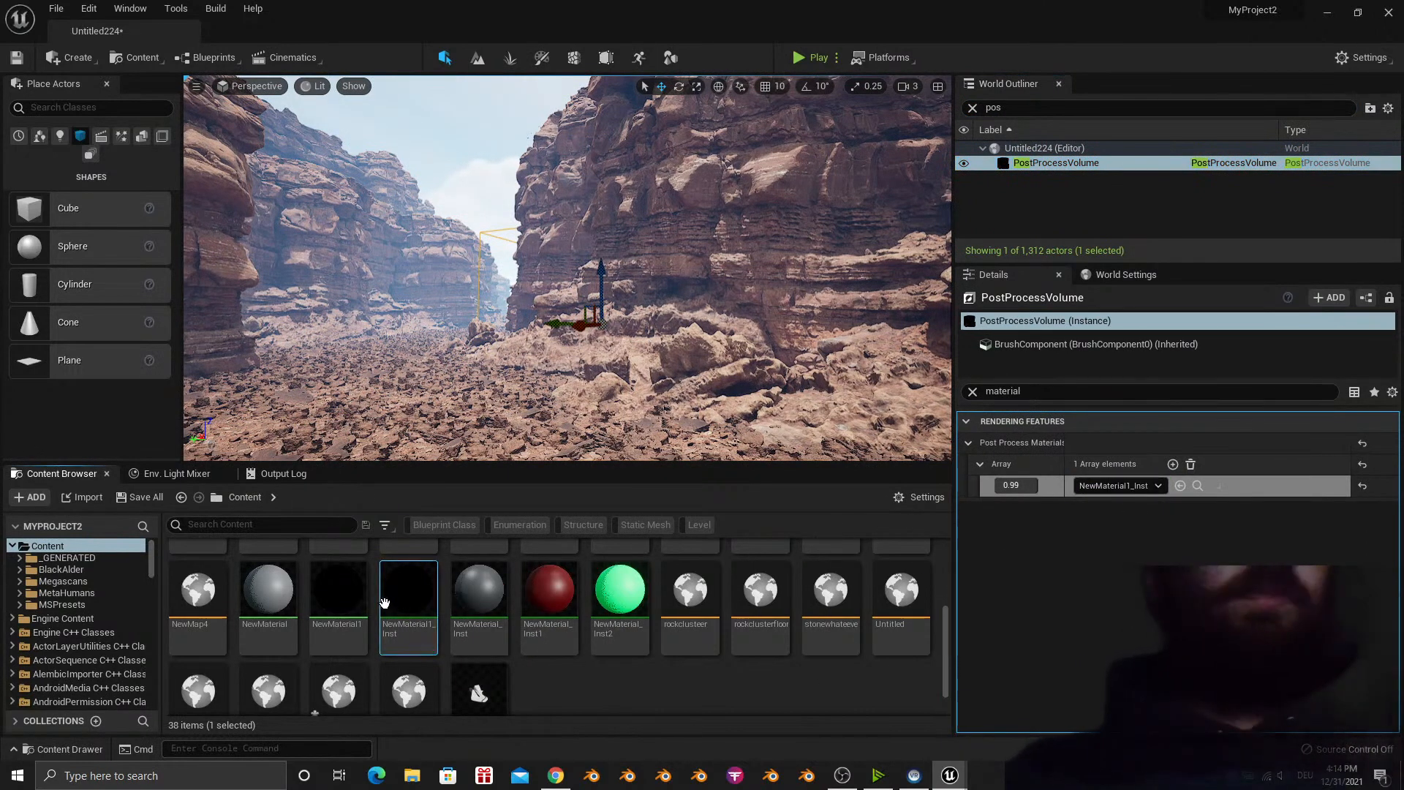
Reopen NewMaterial1_Inst, set its Param override to 1.0 and place the window so the viewport stays visible.
double_click(423, 610)
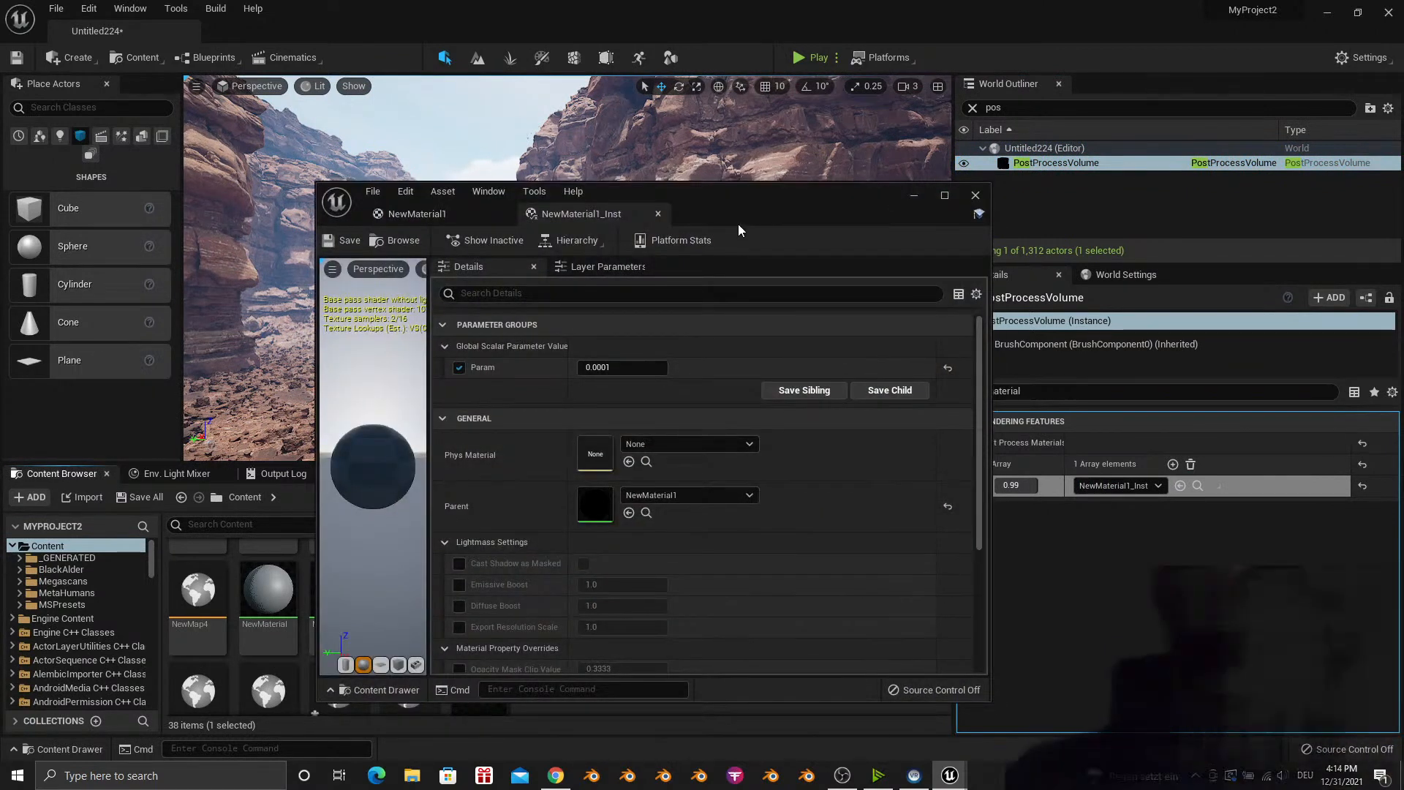
drag(834, 212, 1034, 258)
click(898, 423)
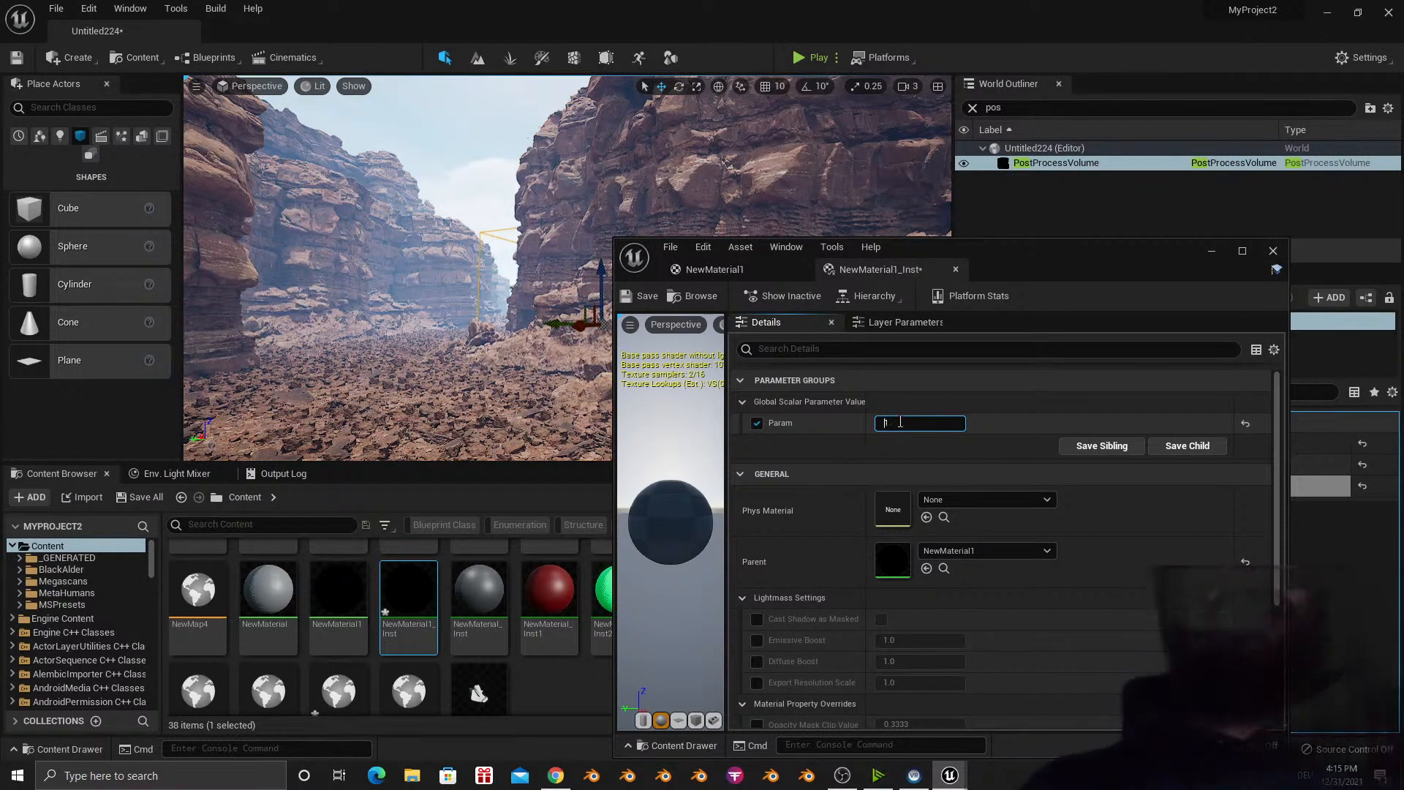
text(1)
key(Return)
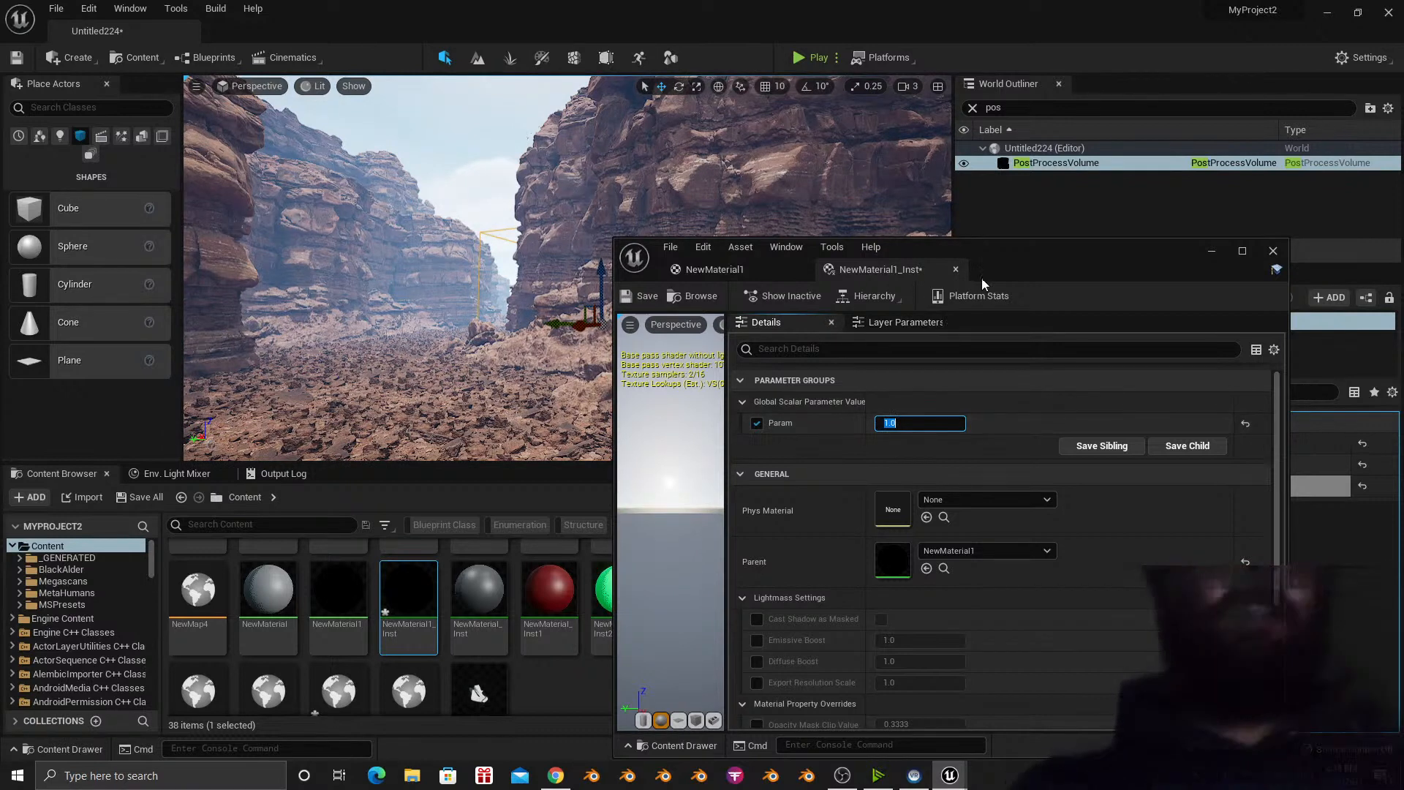
drag(1056, 259, 669, 236)
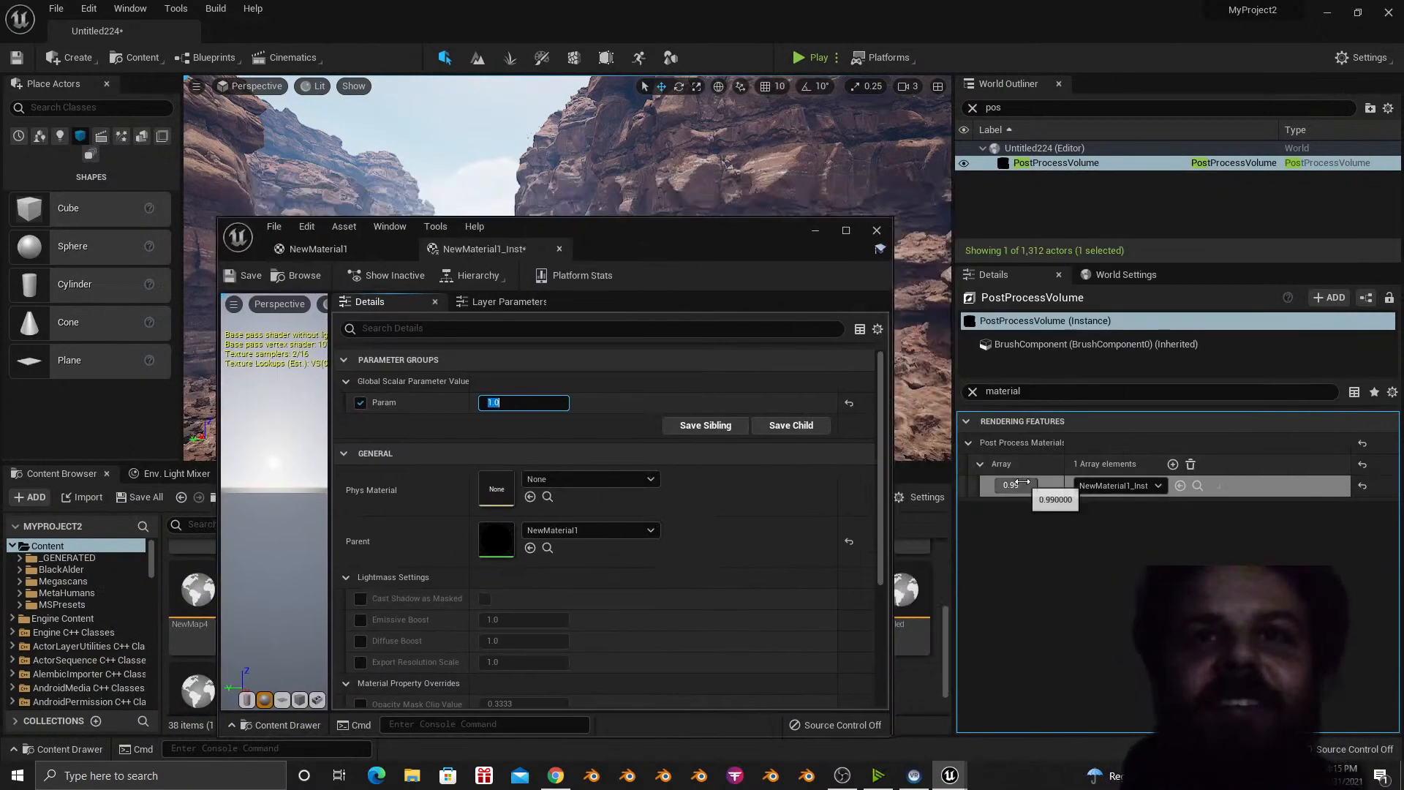
drag(703, 253, 1011, 204)
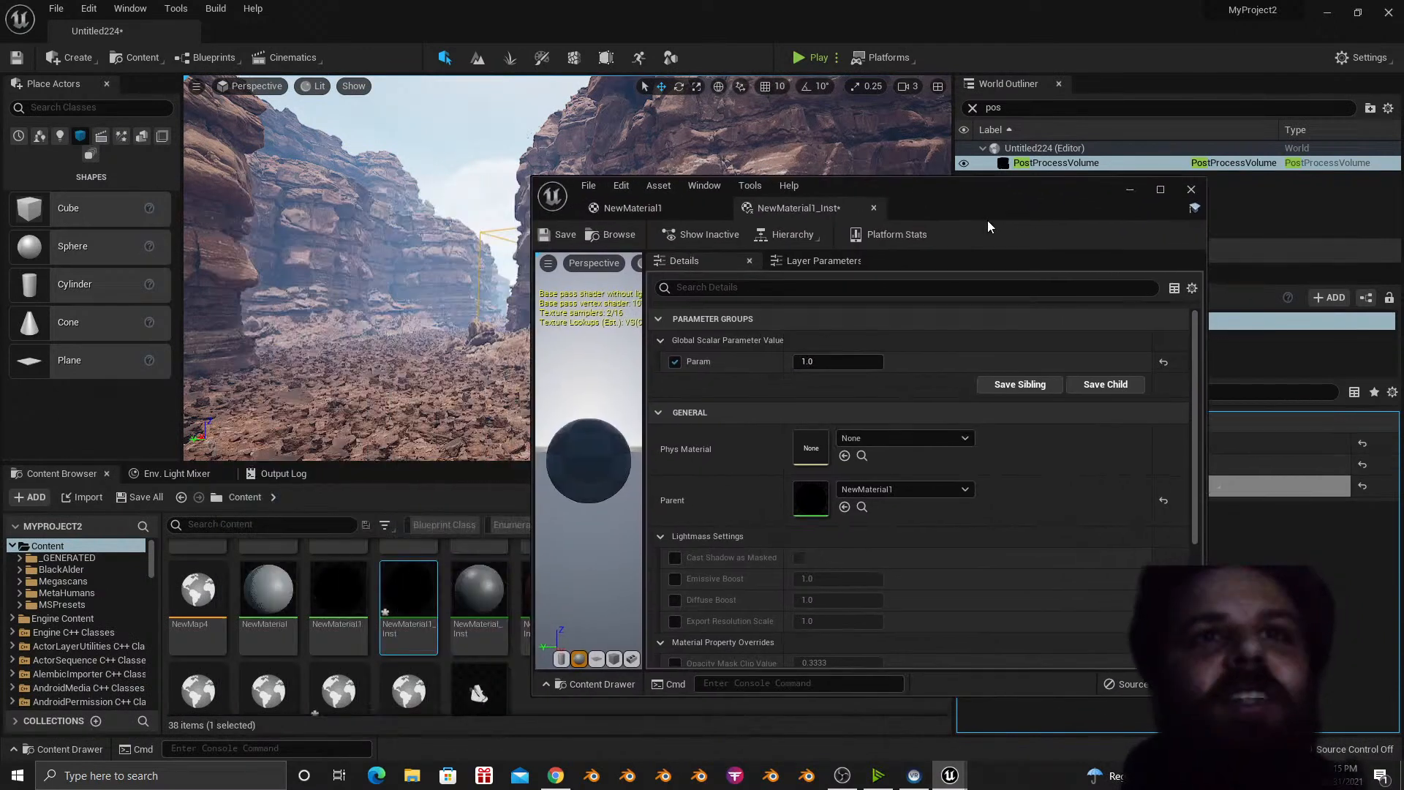
Try Param values of 10, 10000 and 100000 in NewMaterial1_Inst to compare the desaturation in the scene.
click(849, 356)
text(10)
key(Return)
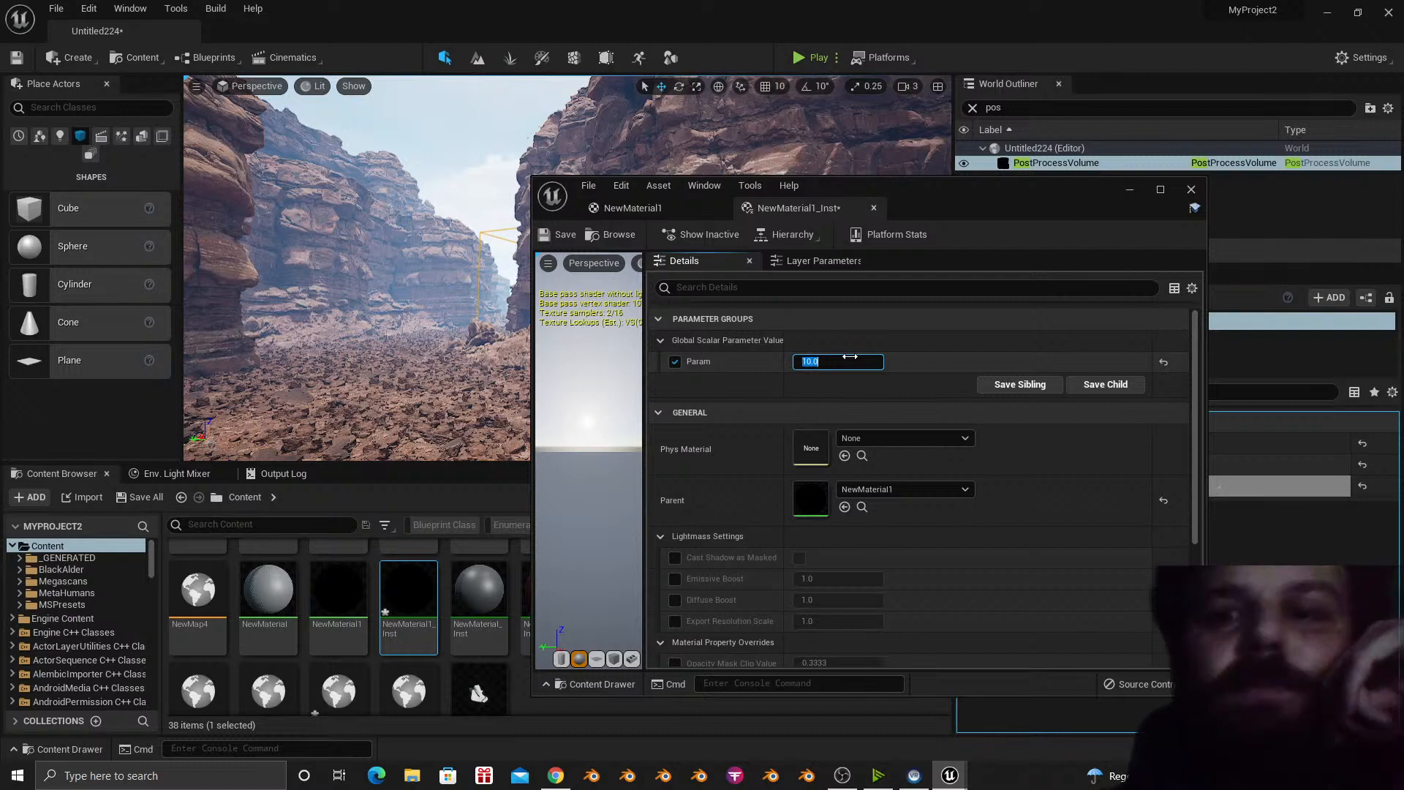
text(10000)
key(Return)
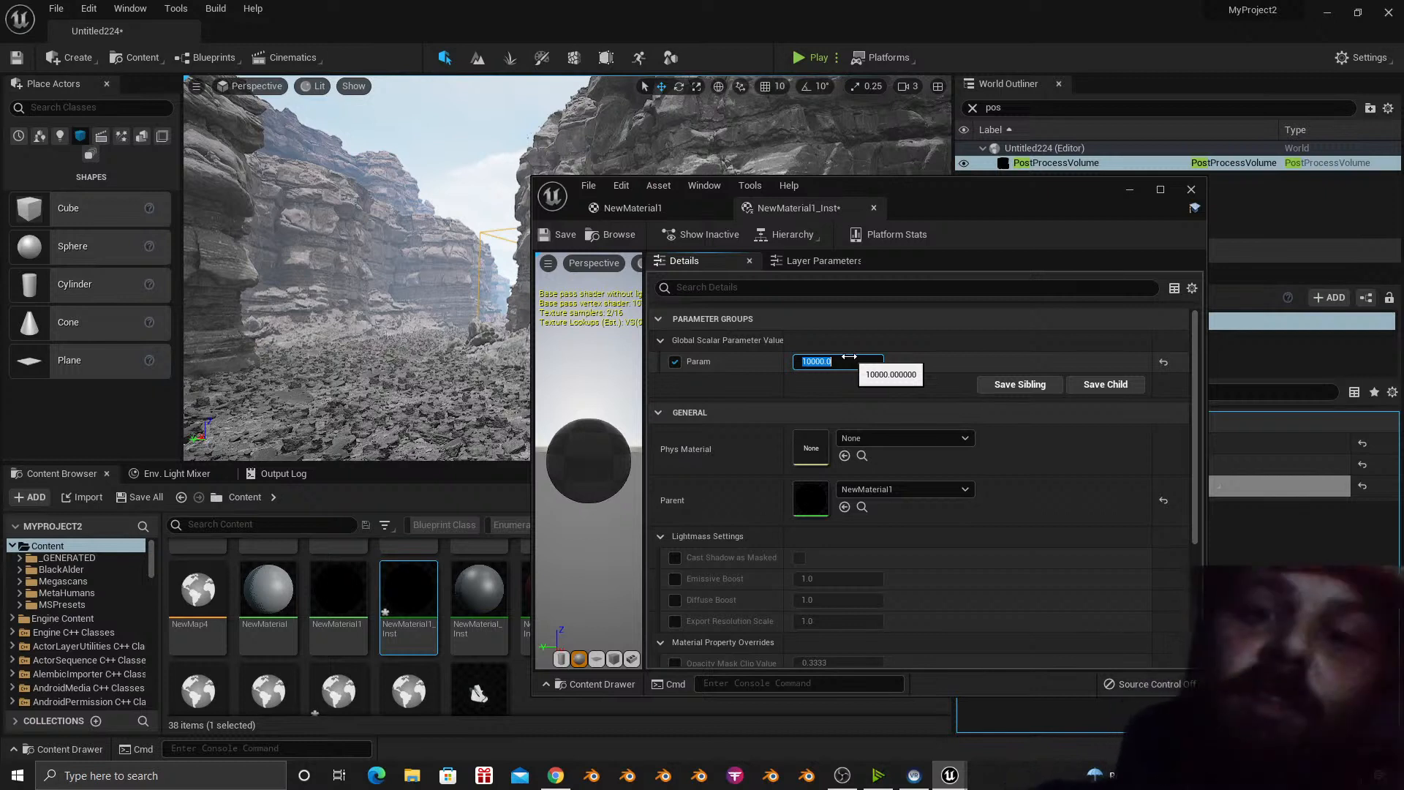
key(Return)
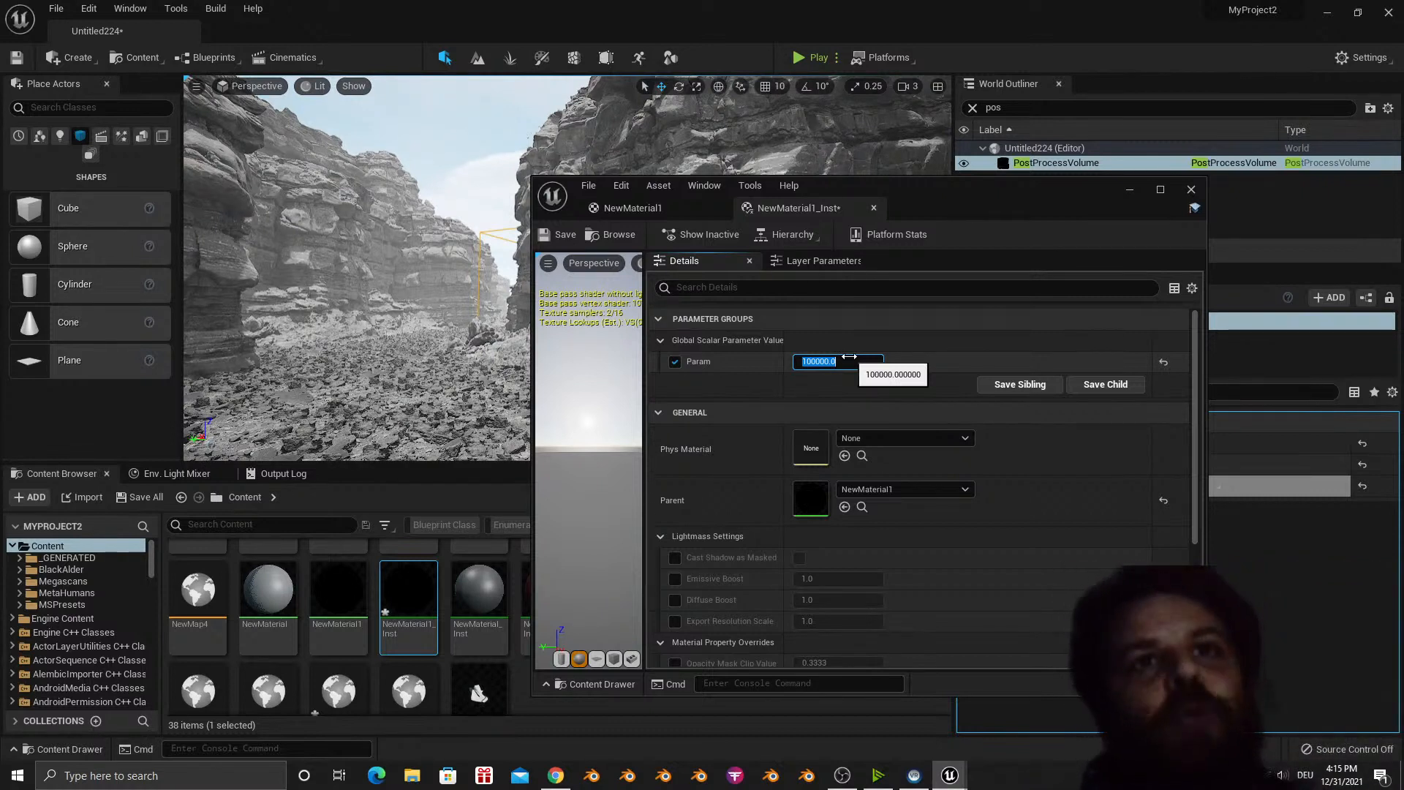
Back the camera away to view the whole canyon and try Param values of 1000 and 1000000.
right_drag(288, 326, 307, 432)
key(s)
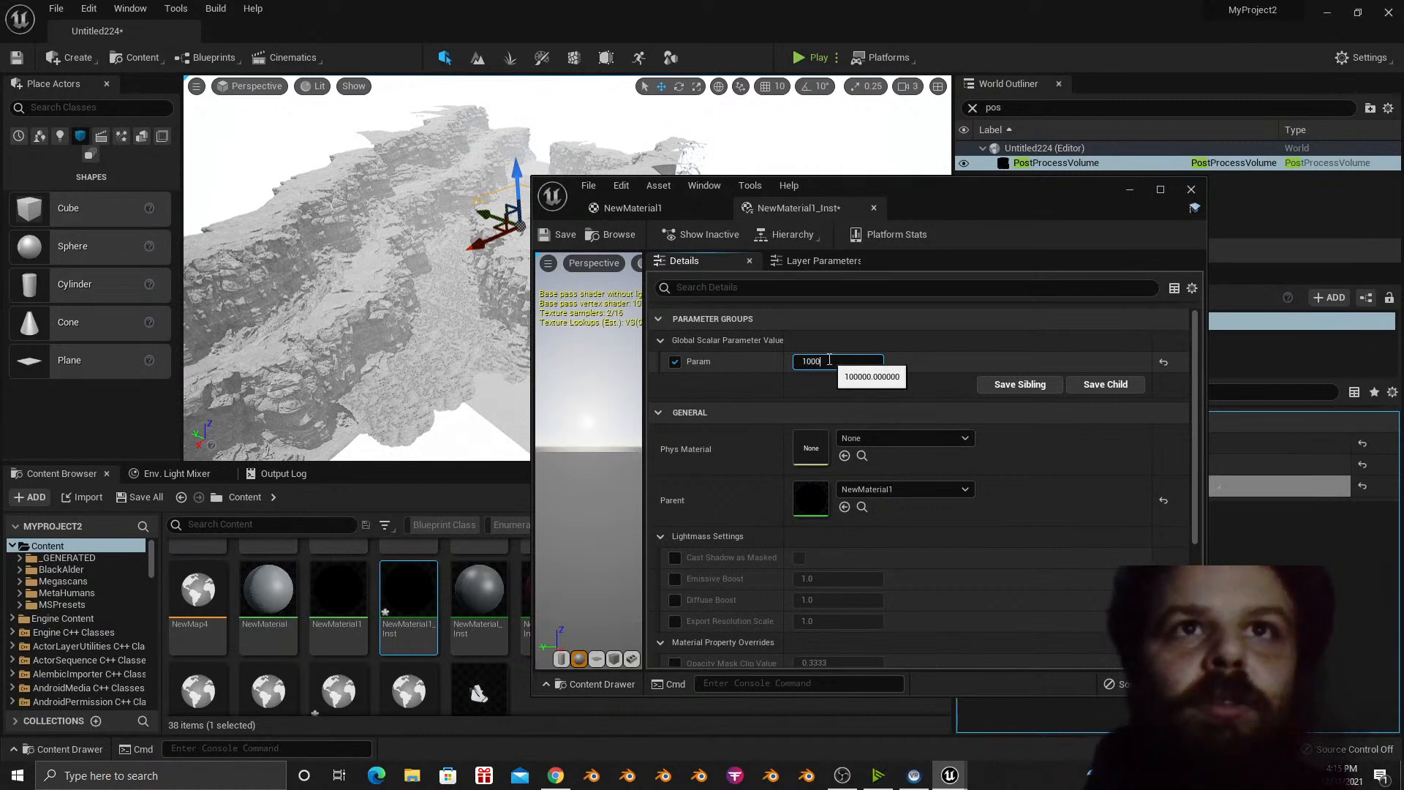
key(Return)
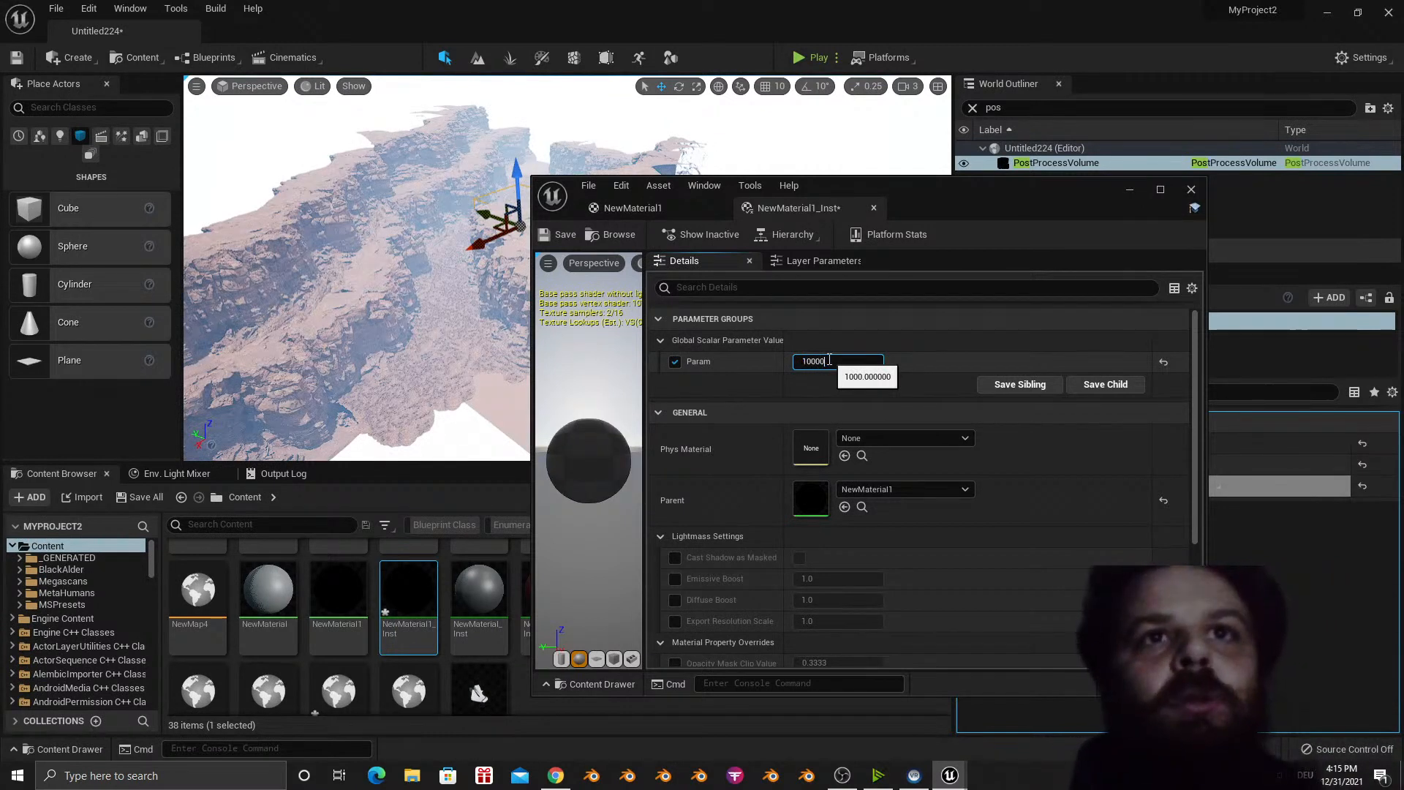
key(Return)
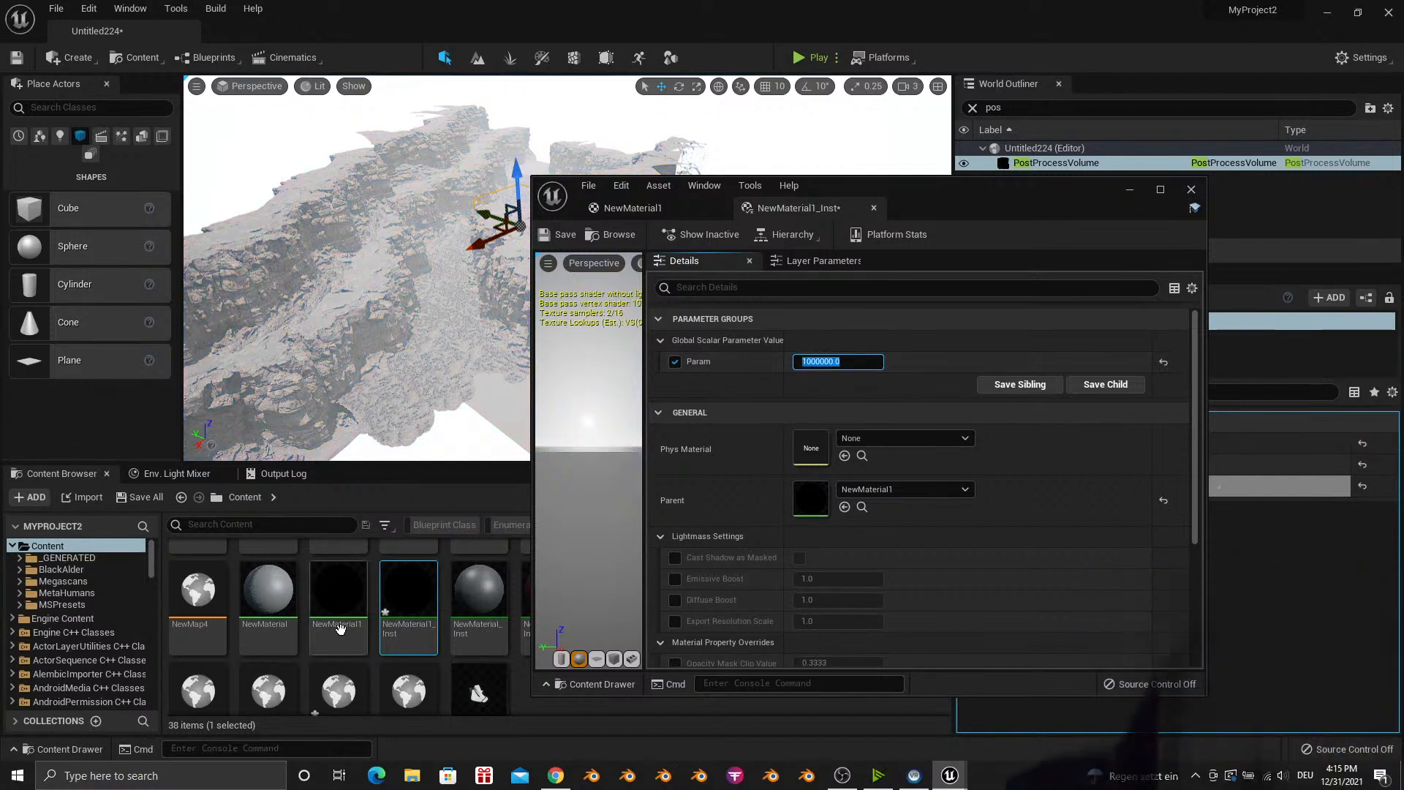
Open the NewMaterial1 graph and reposition the Param node below the Camera Position node.
double_click(361, 618)
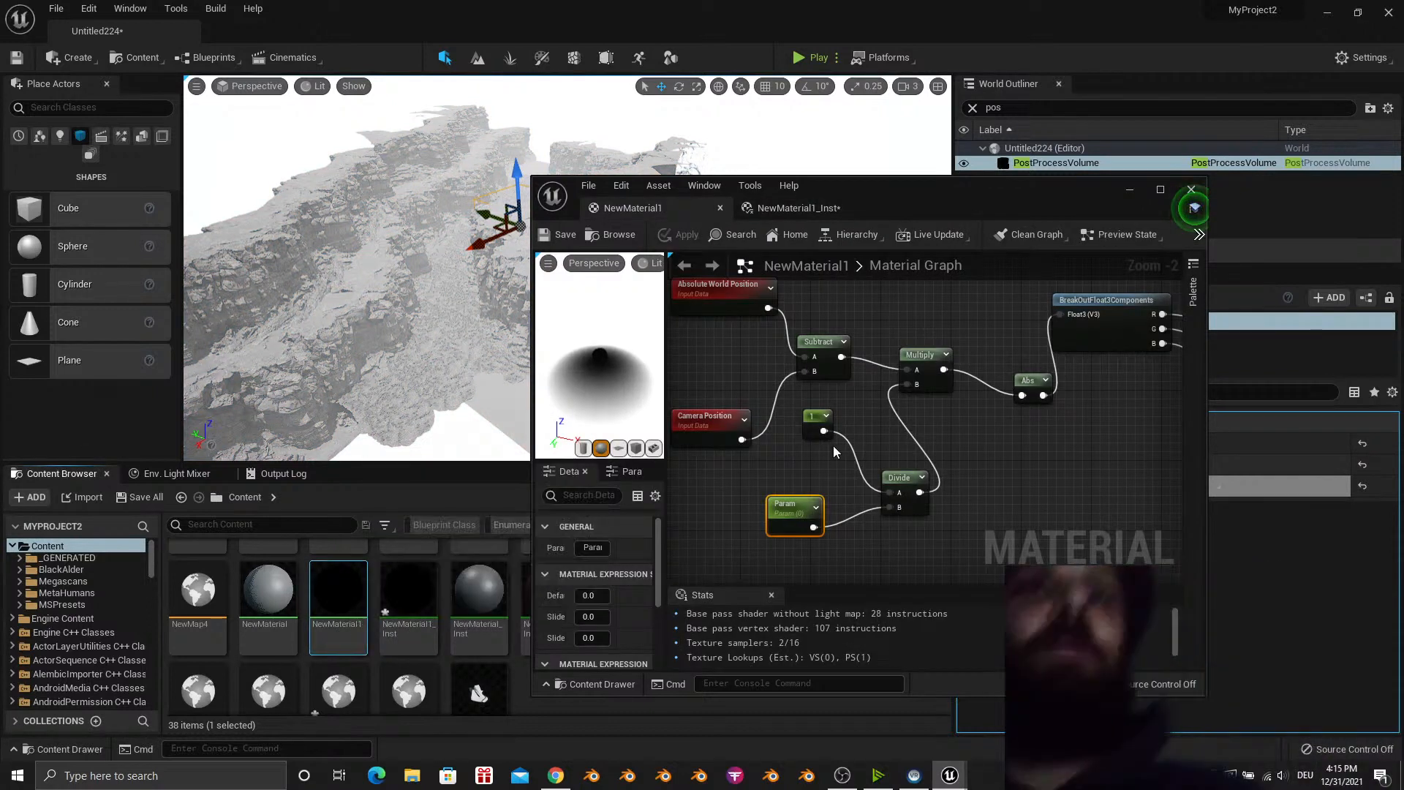
right_drag(872, 449, 900, 451)
drag(866, 527, 806, 506)
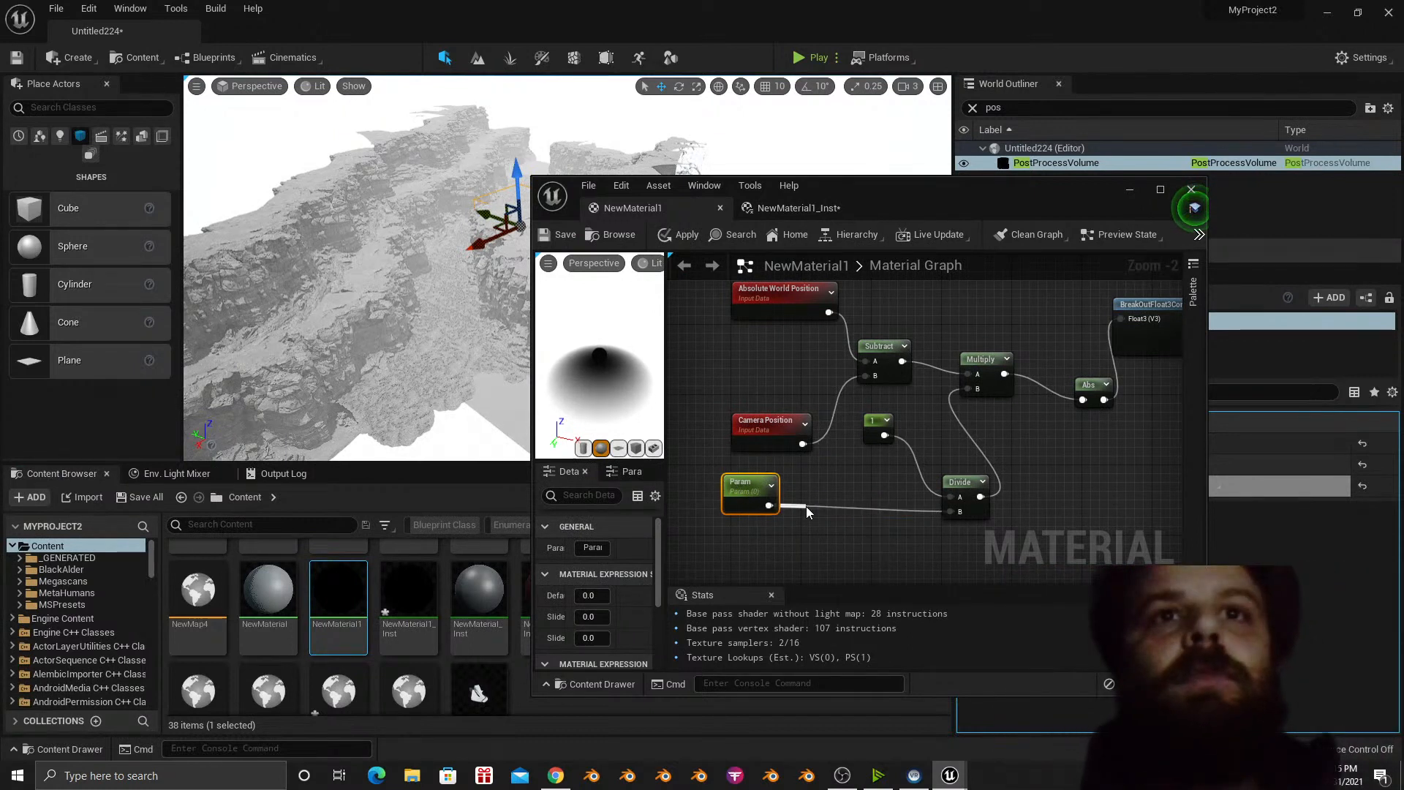
click(781, 468)
Set the constant feeding the Divide node's A input to 100 and save NewMaterial1.
click(876, 425)
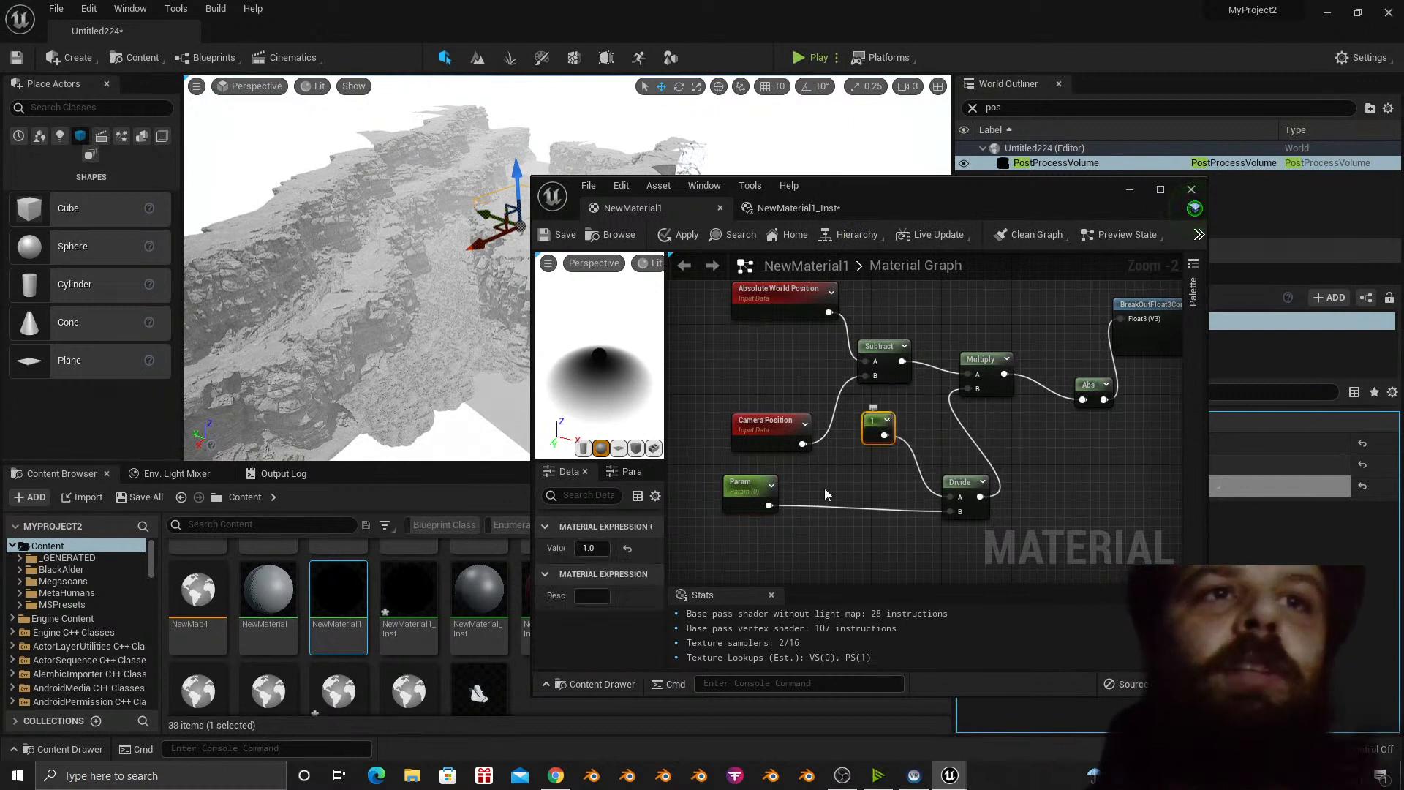
click(602, 548)
text(100)
key(Return)
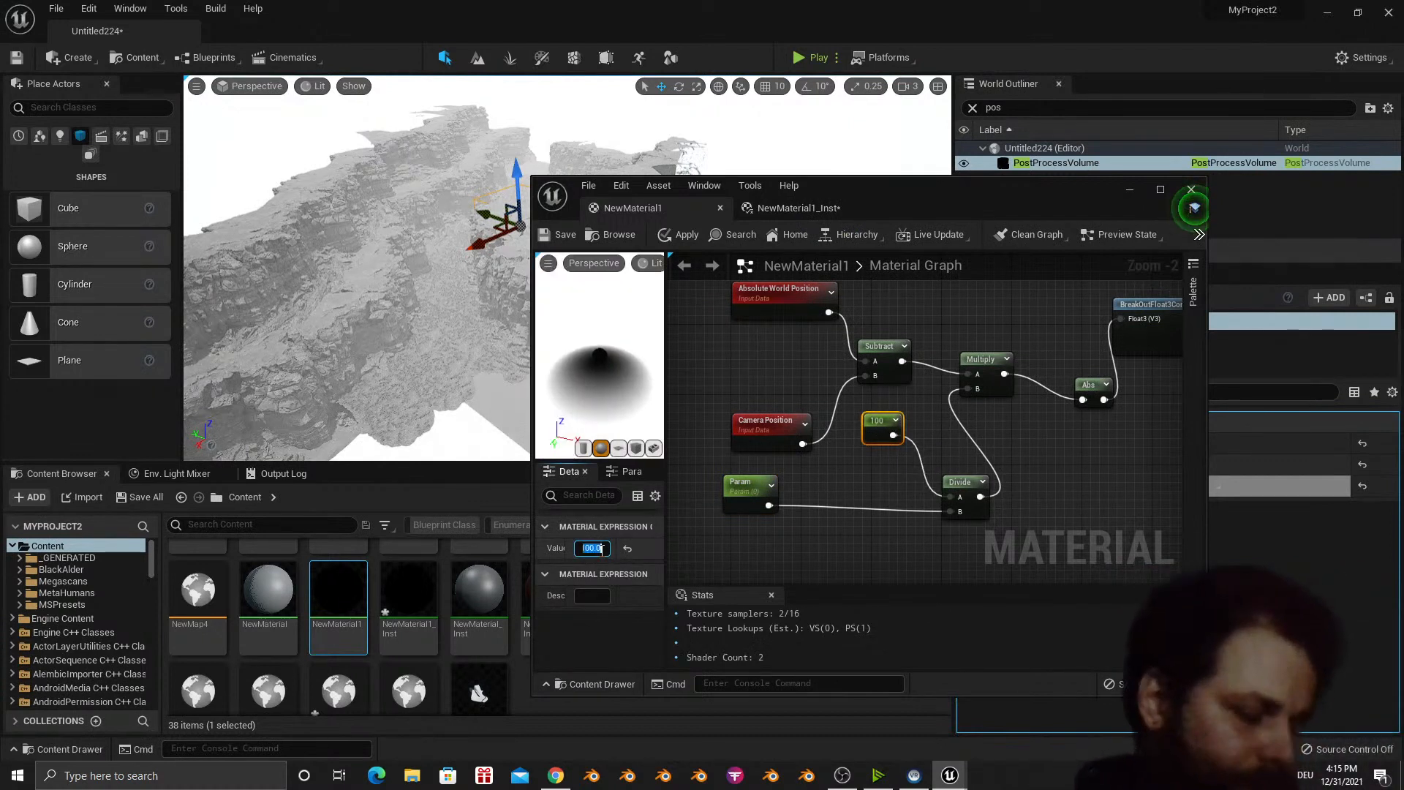
click(562, 234)
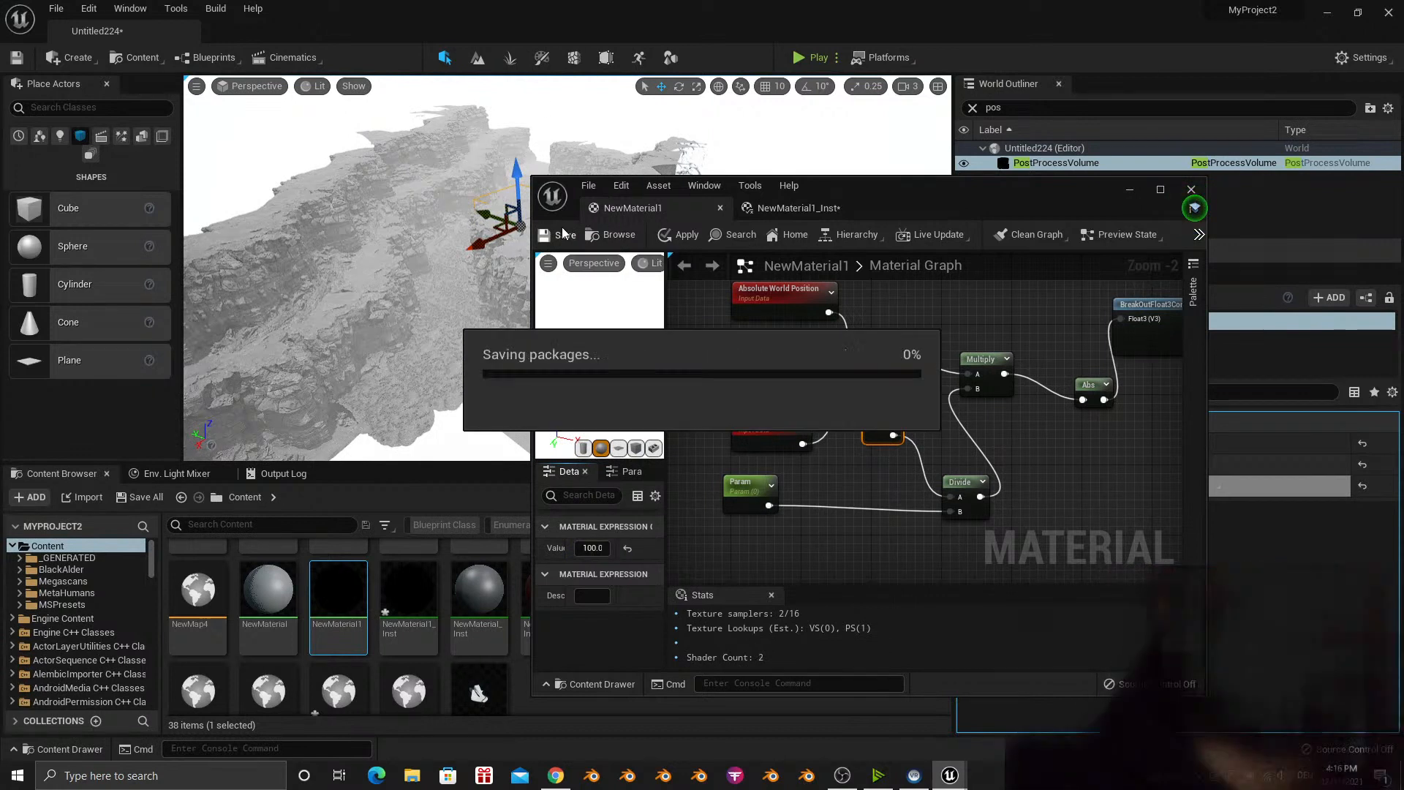
Set the Param override of NewMaterial1_Inst to 10000.
click(773, 207)
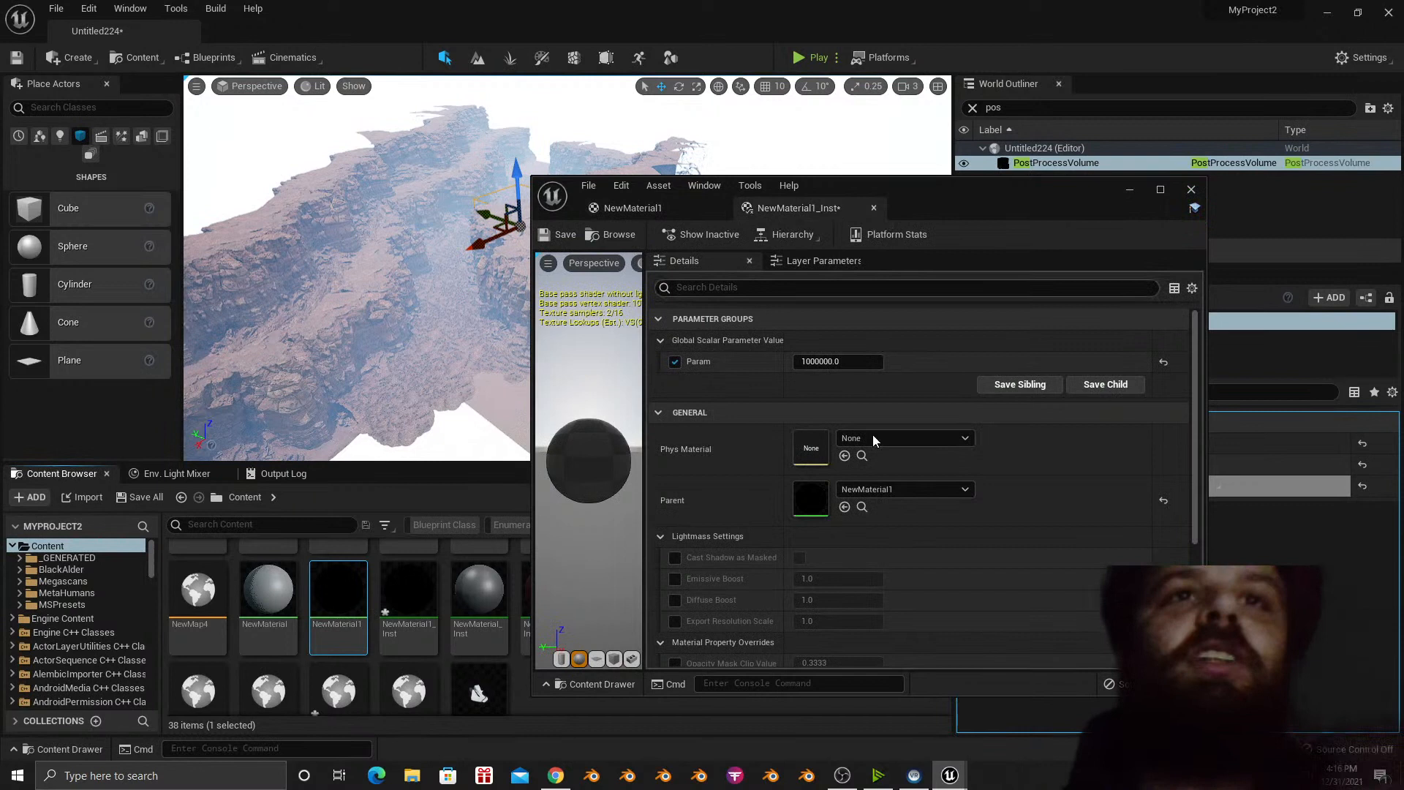
click(847, 359)
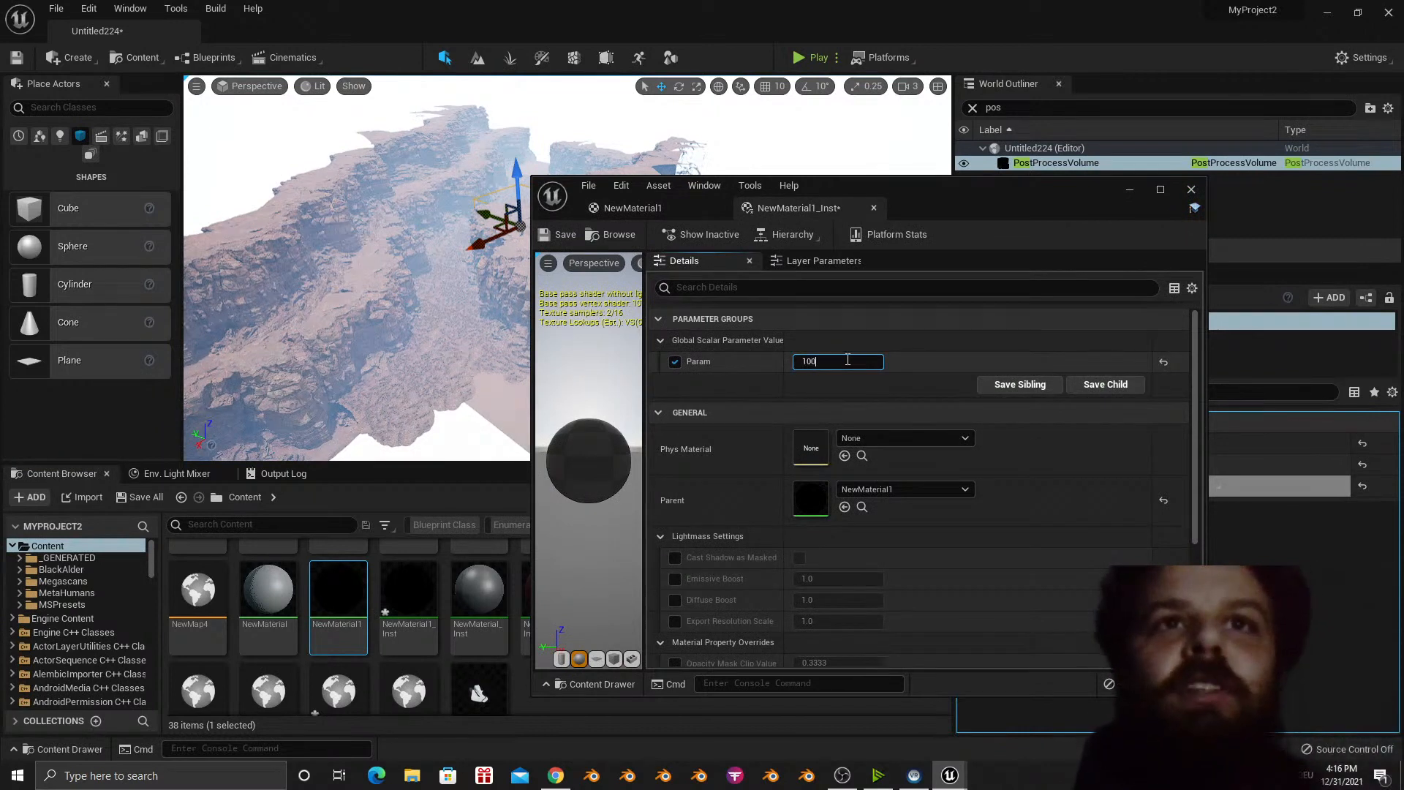
key(Return)
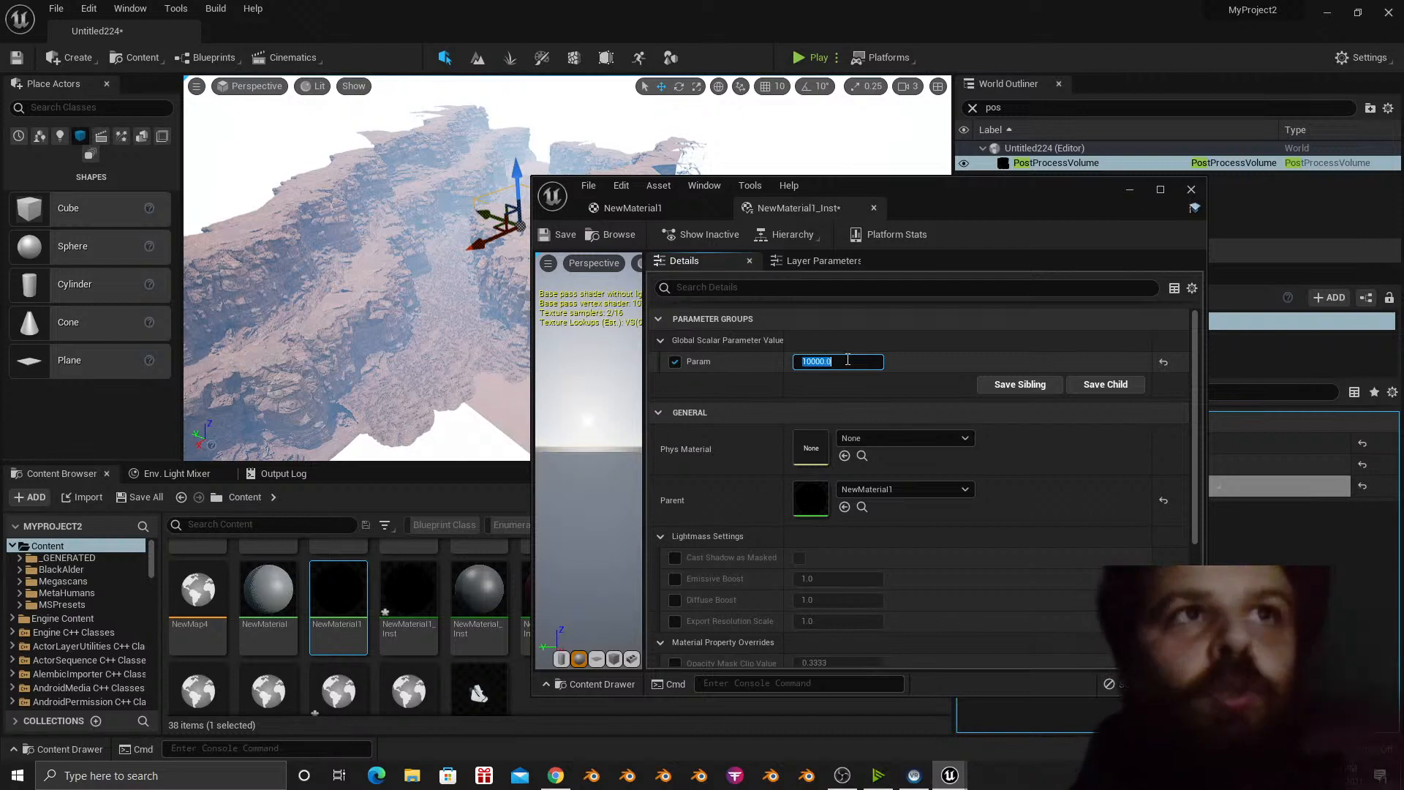
Change the constant feeding Divide's A input in NewMaterial1 to 10000 and save the material.
click(704, 214)
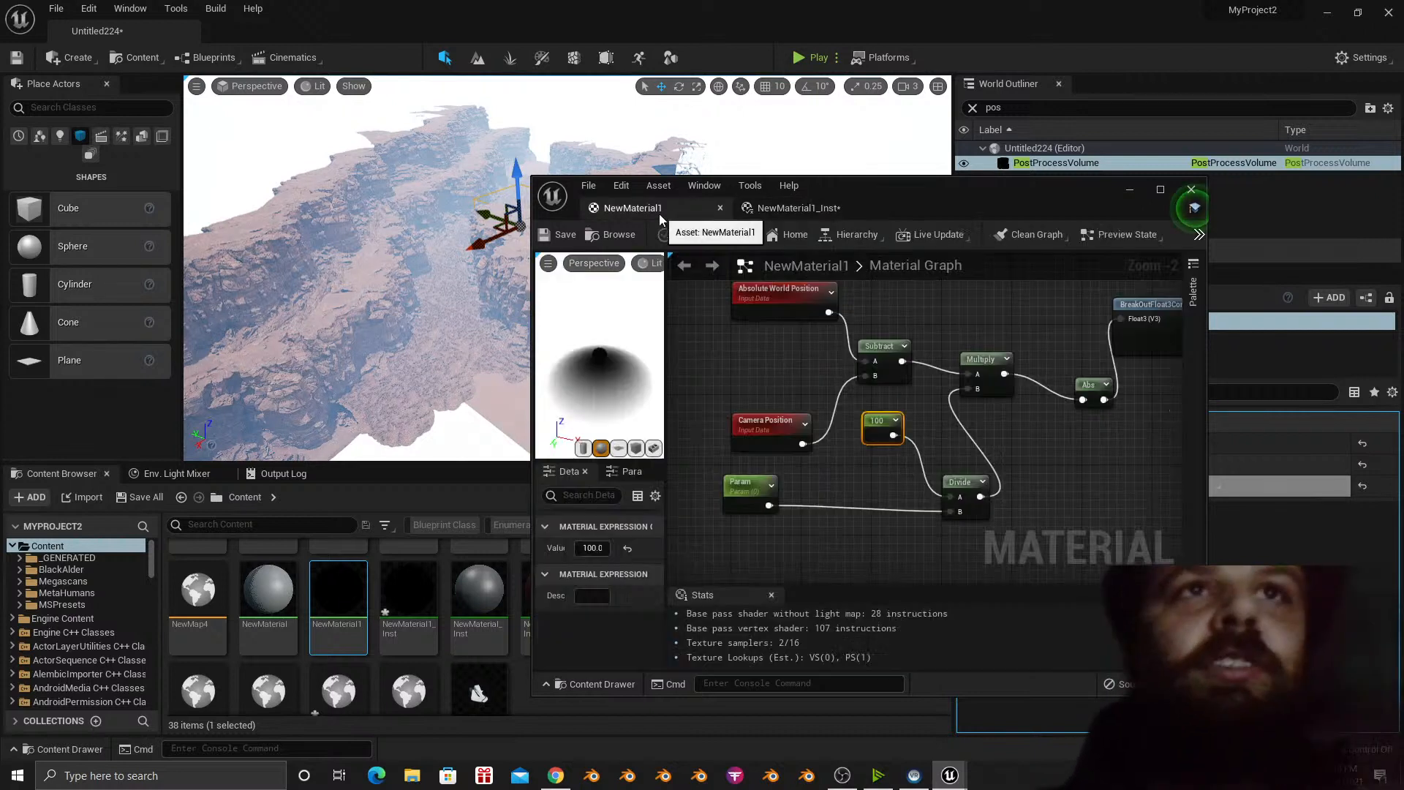
click(601, 548)
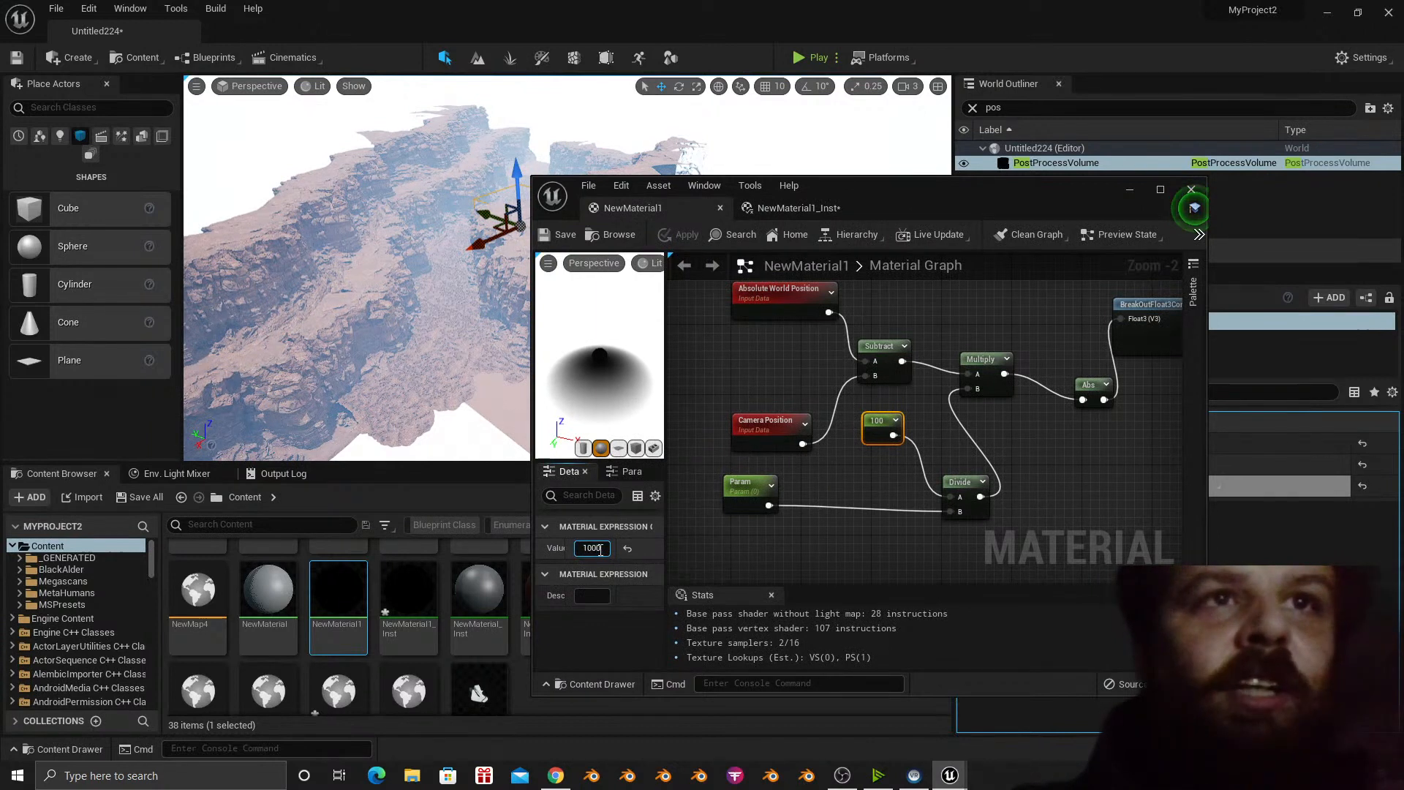
text(10000)
key(Return)
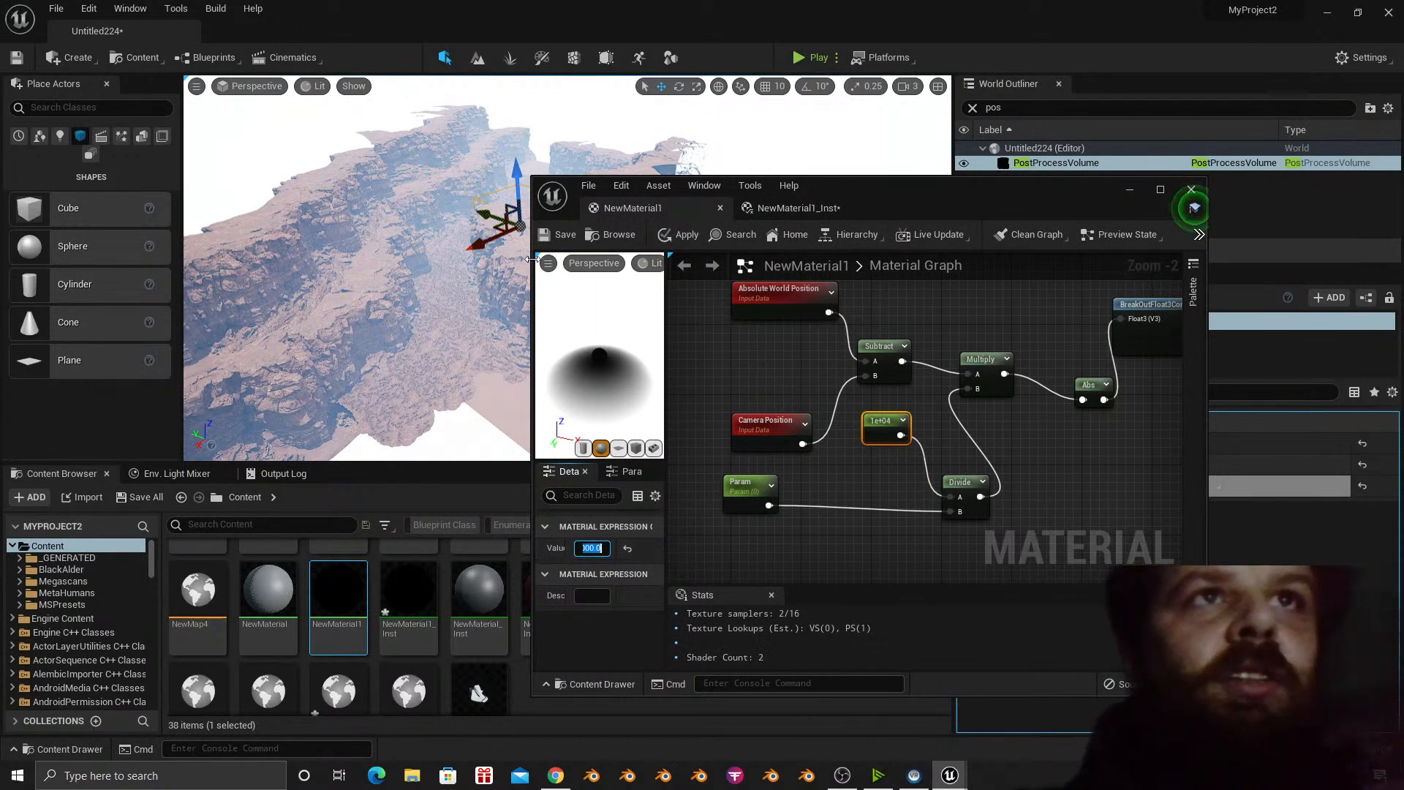
click(562, 235)
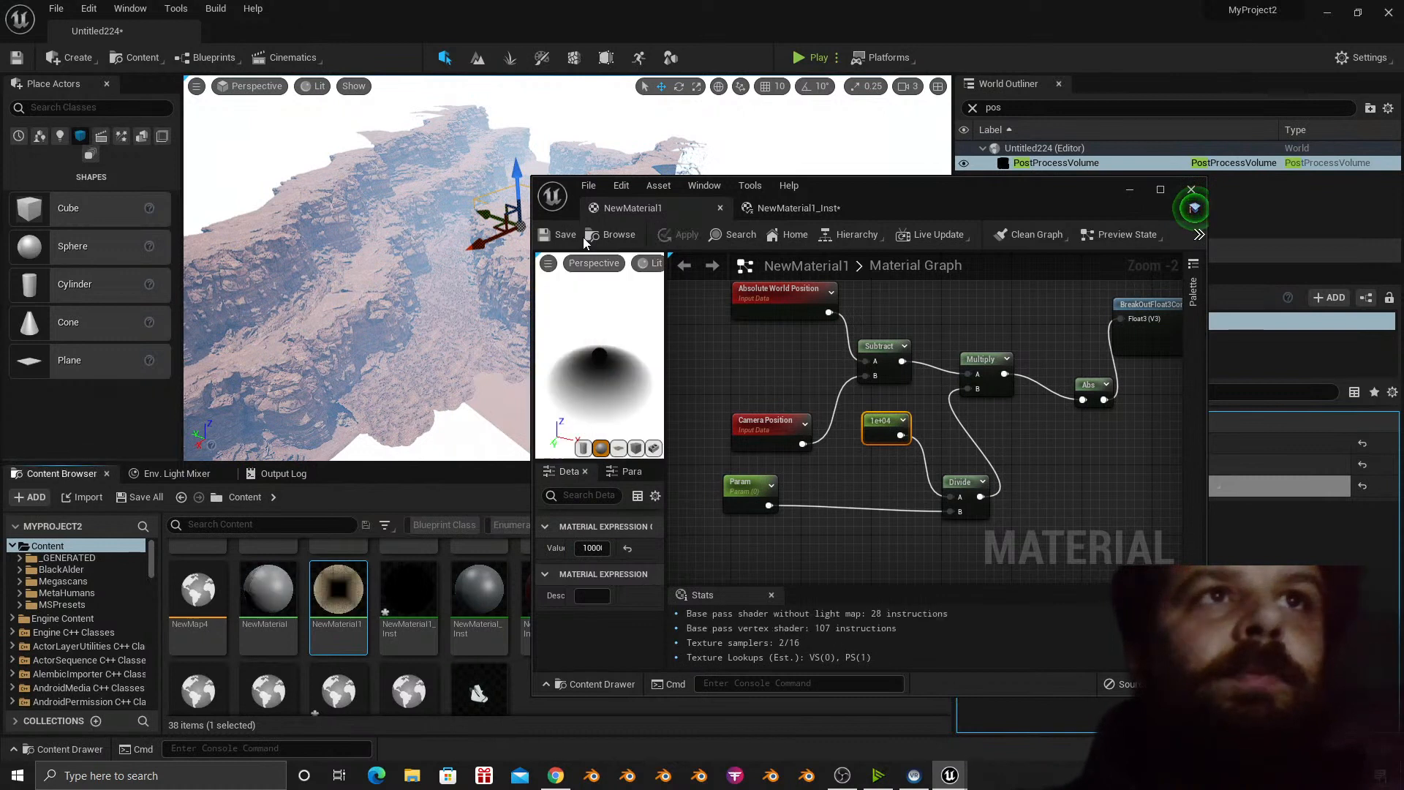
Set the constant feeding Divide's A input in NewMaterial1 to 0.0001 and save the material.
click(783, 210)
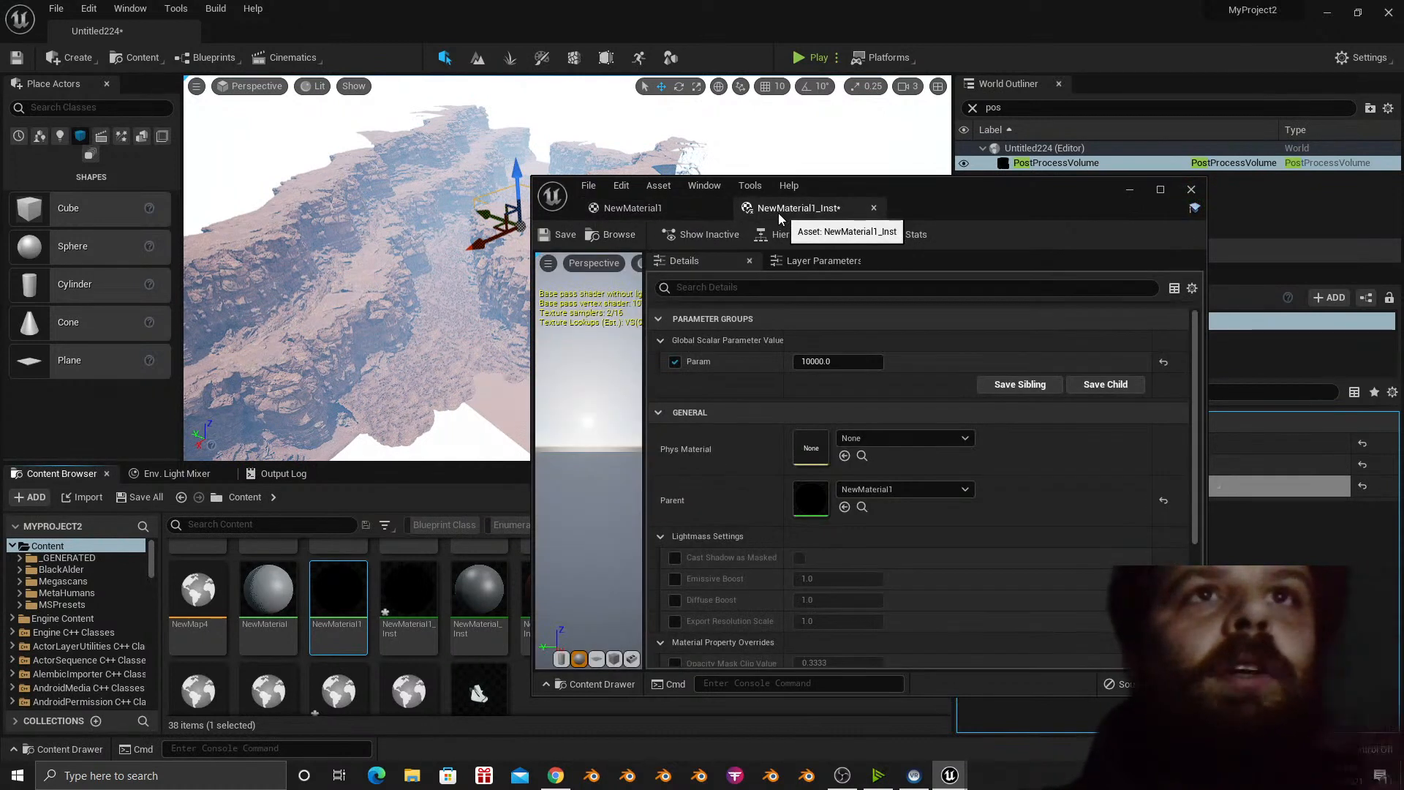
click(669, 212)
click(592, 547)
text(.)
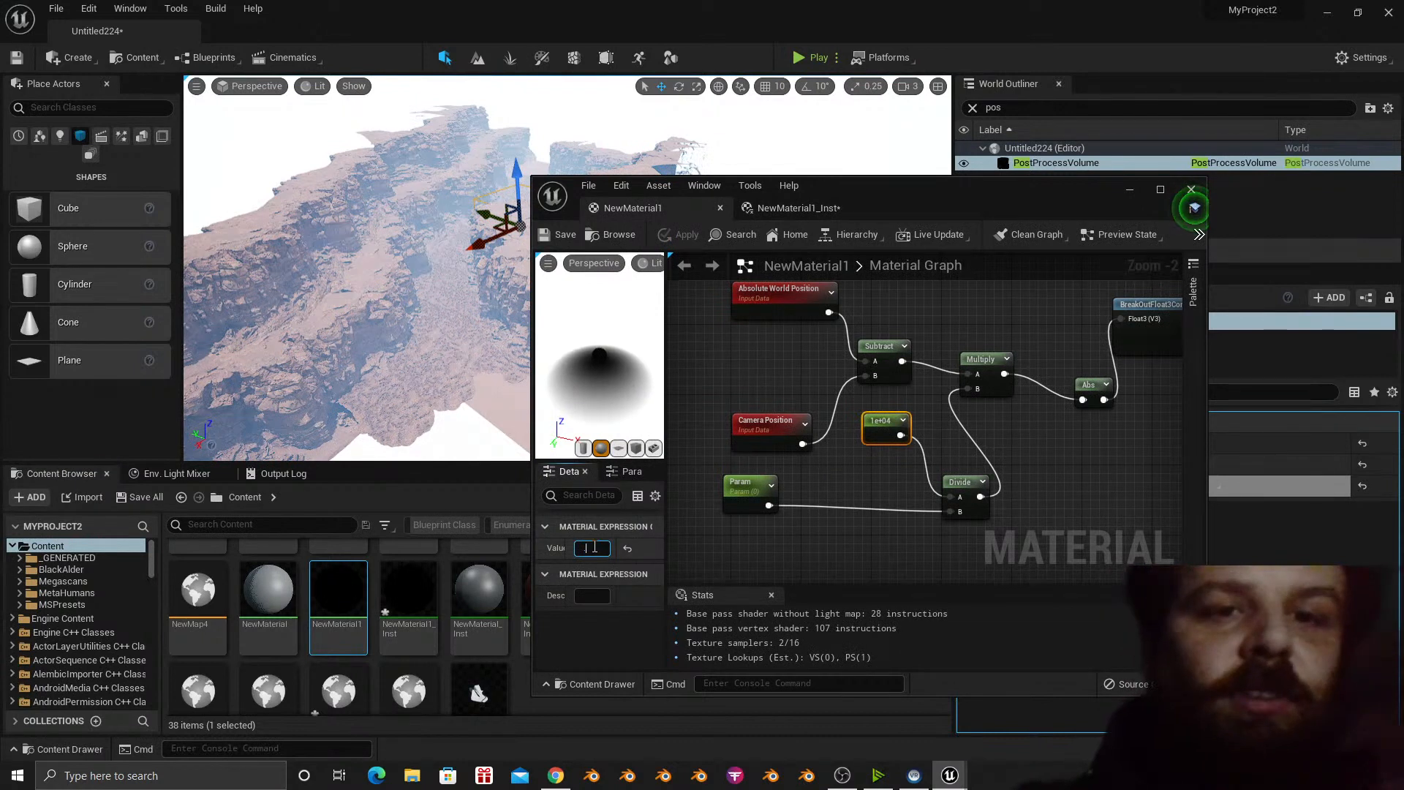
text(000)
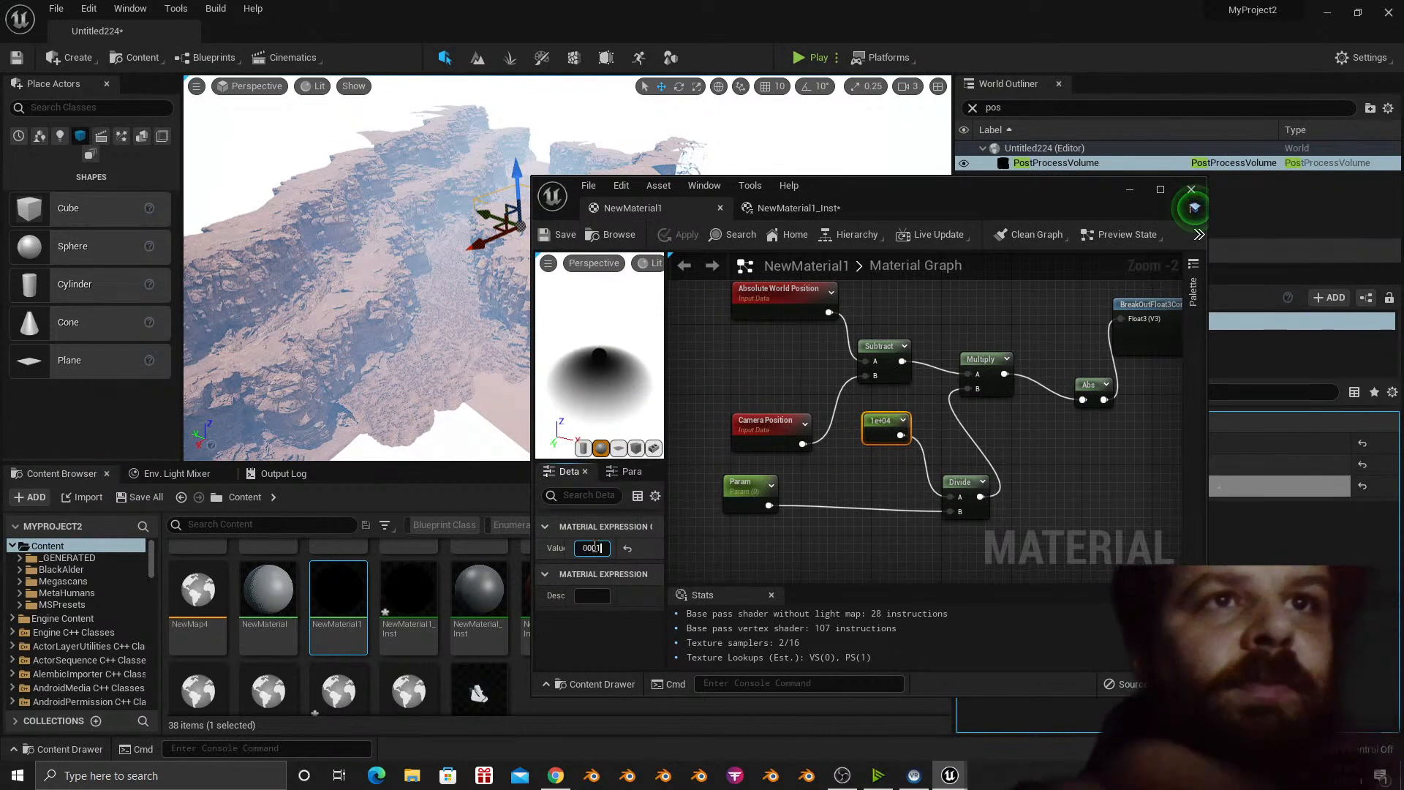
text(1)
key(Return)
click(569, 234)
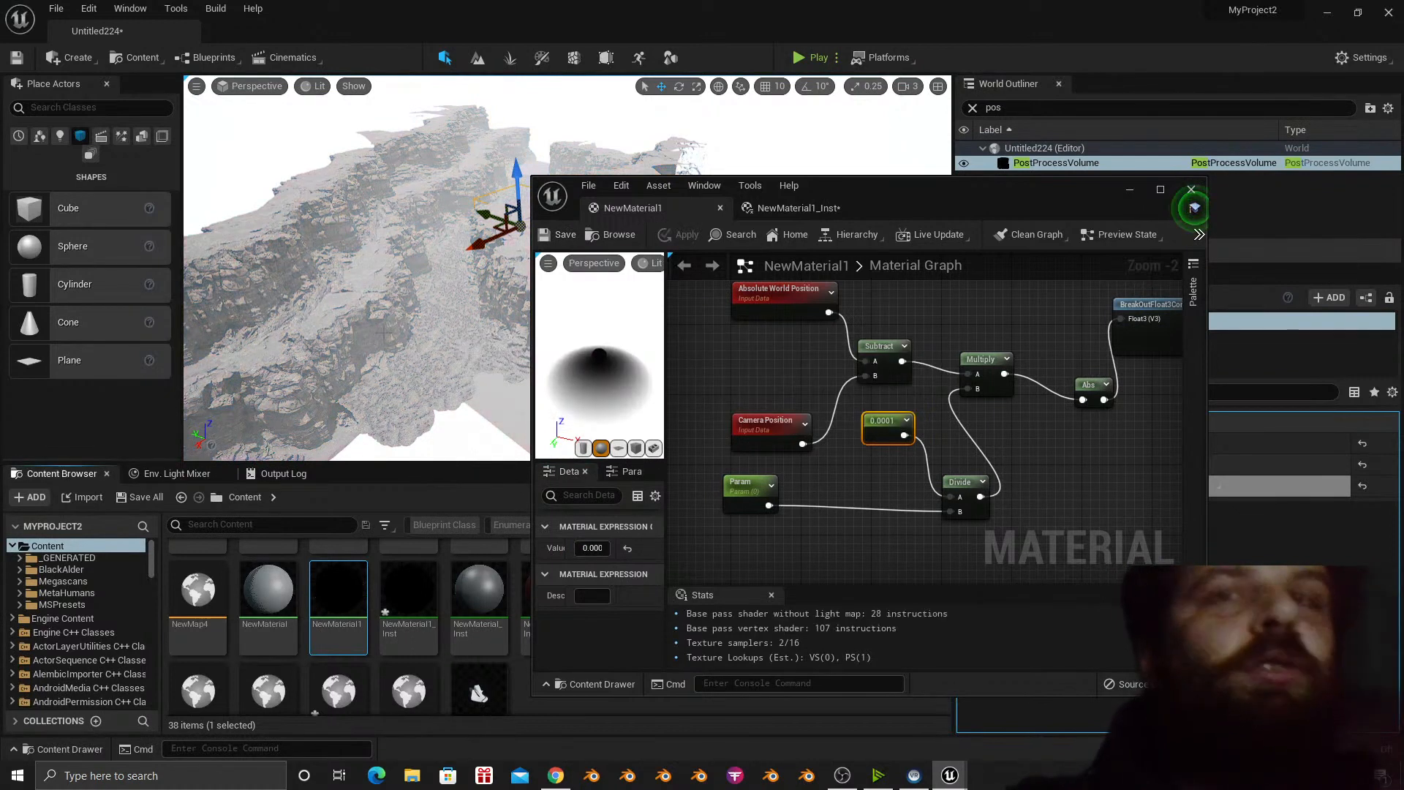
Set the Param override of NewMaterial1_Inst to 1.0 and fly the camera back into the canyon.
key(w)
right_drag(506, 236, 489, 242)
click(761, 210)
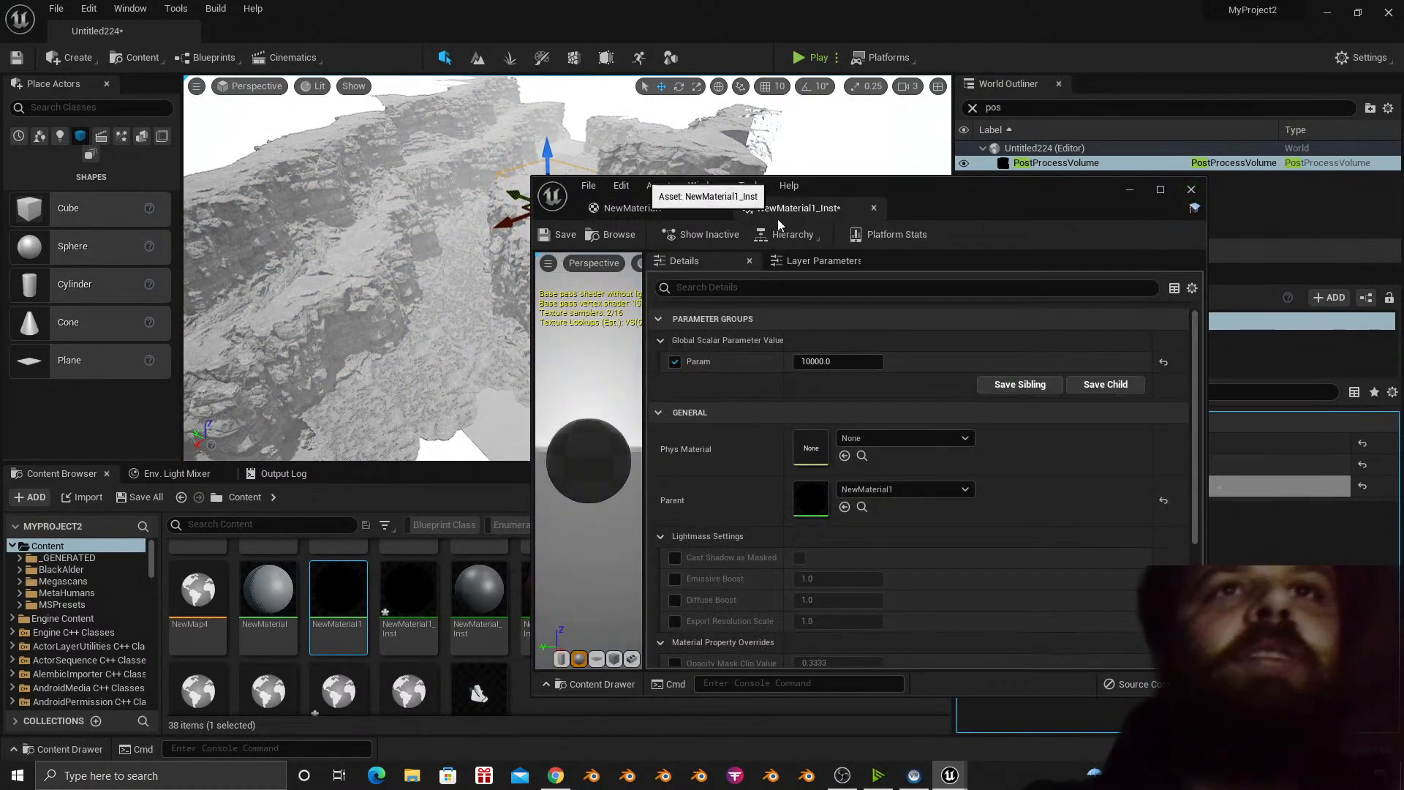
click(845, 362)
text(1)
key(Return)
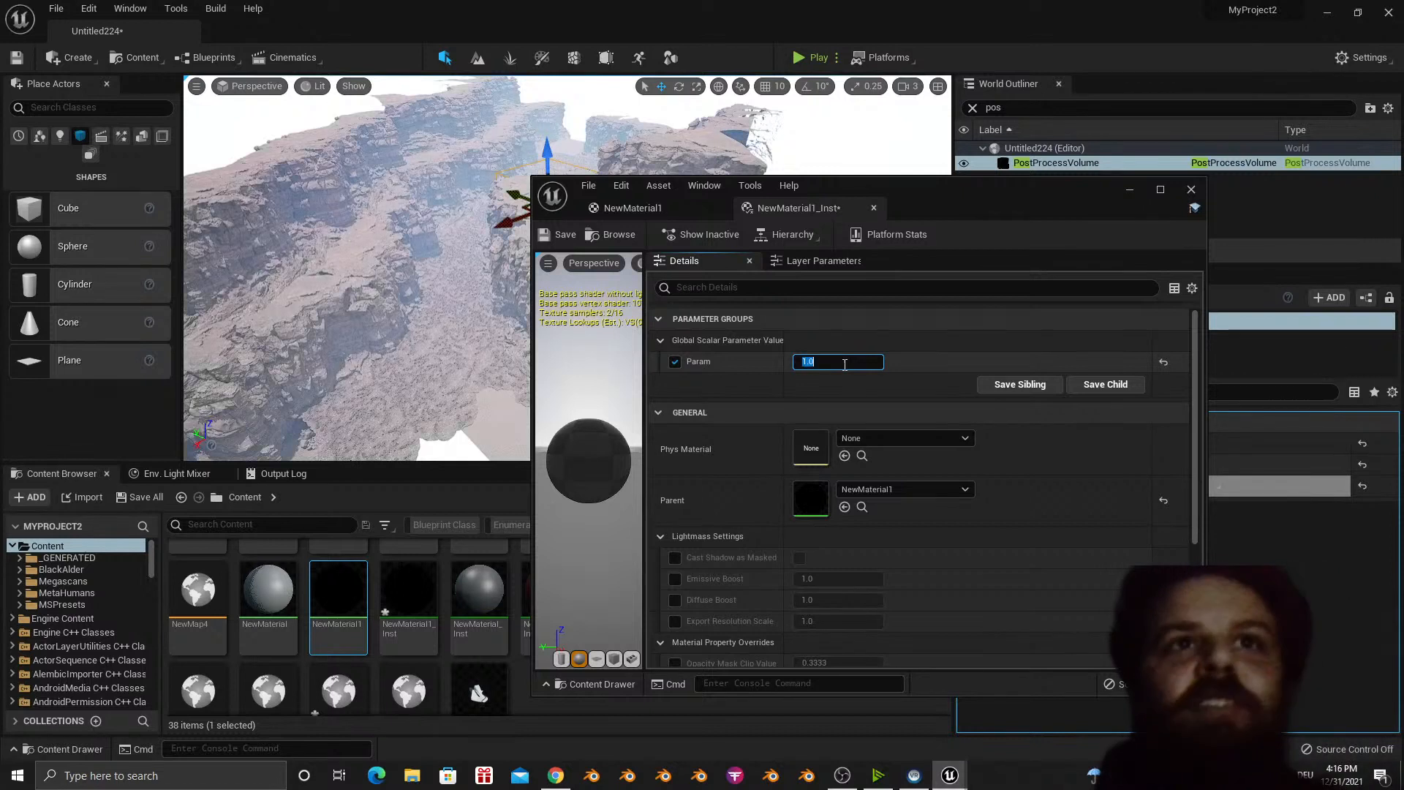
key(w)
right_drag(409, 278, 414, 231)
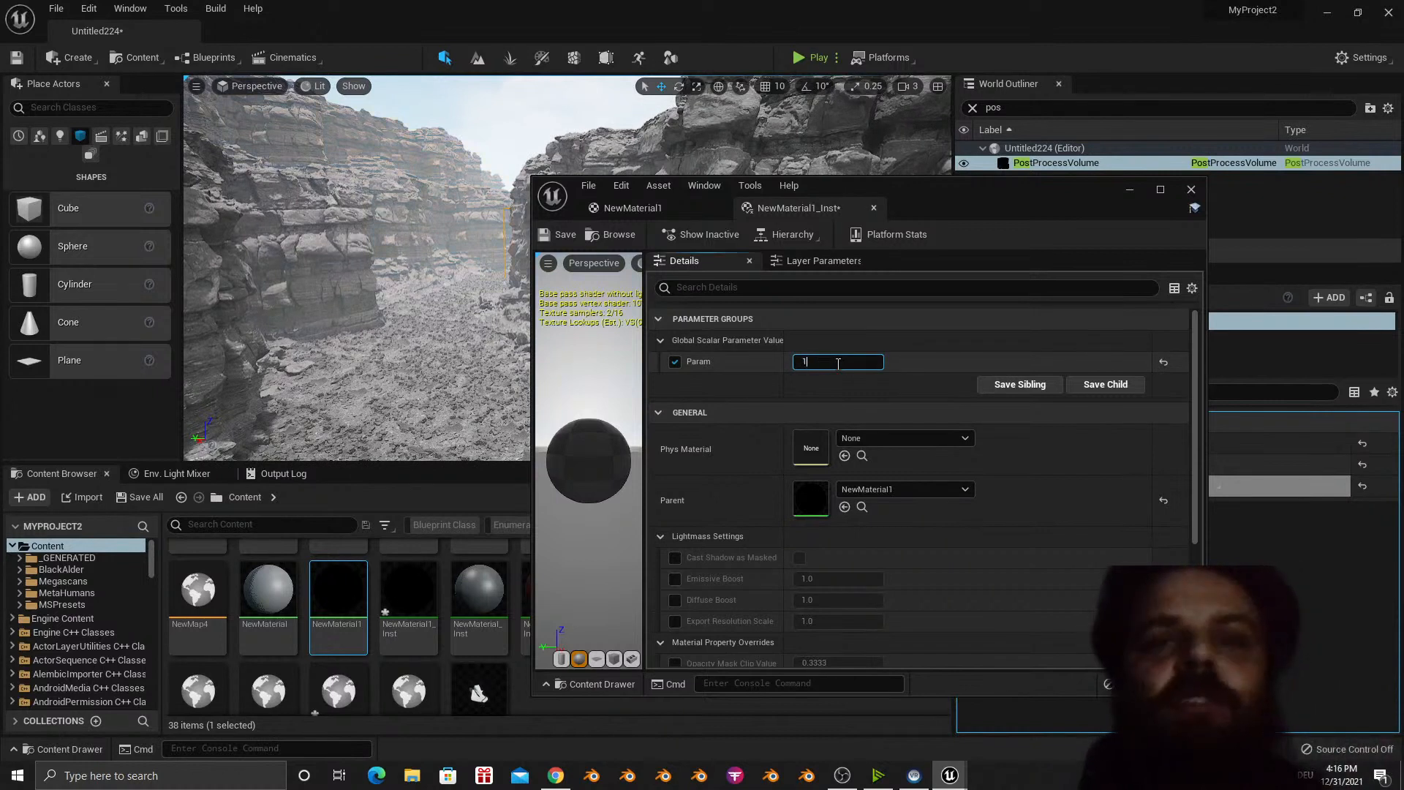
Set the constant feeding the Divide node in NewMaterial1 to 0.01 and save the material.
click(687, 209)
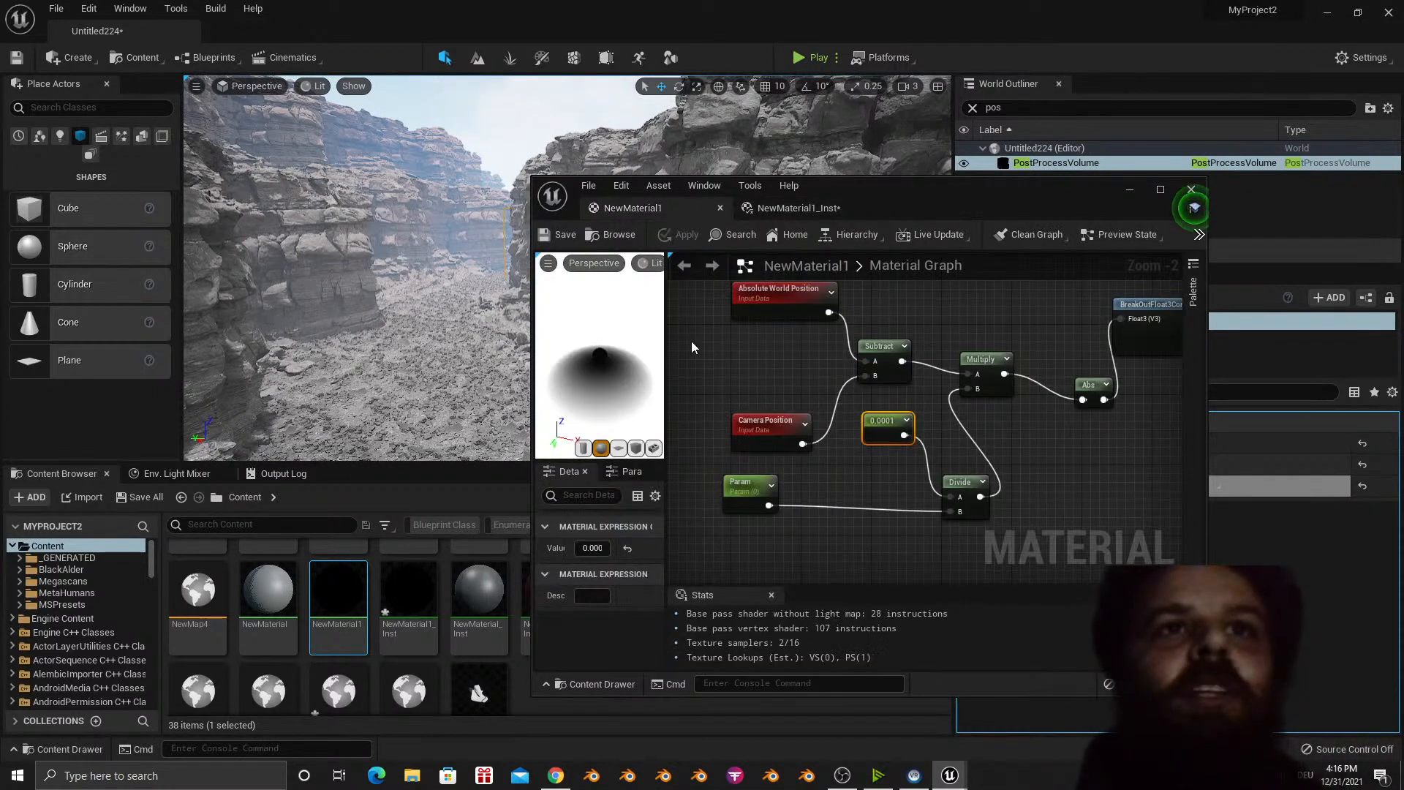
click(592, 548)
text(1.00)
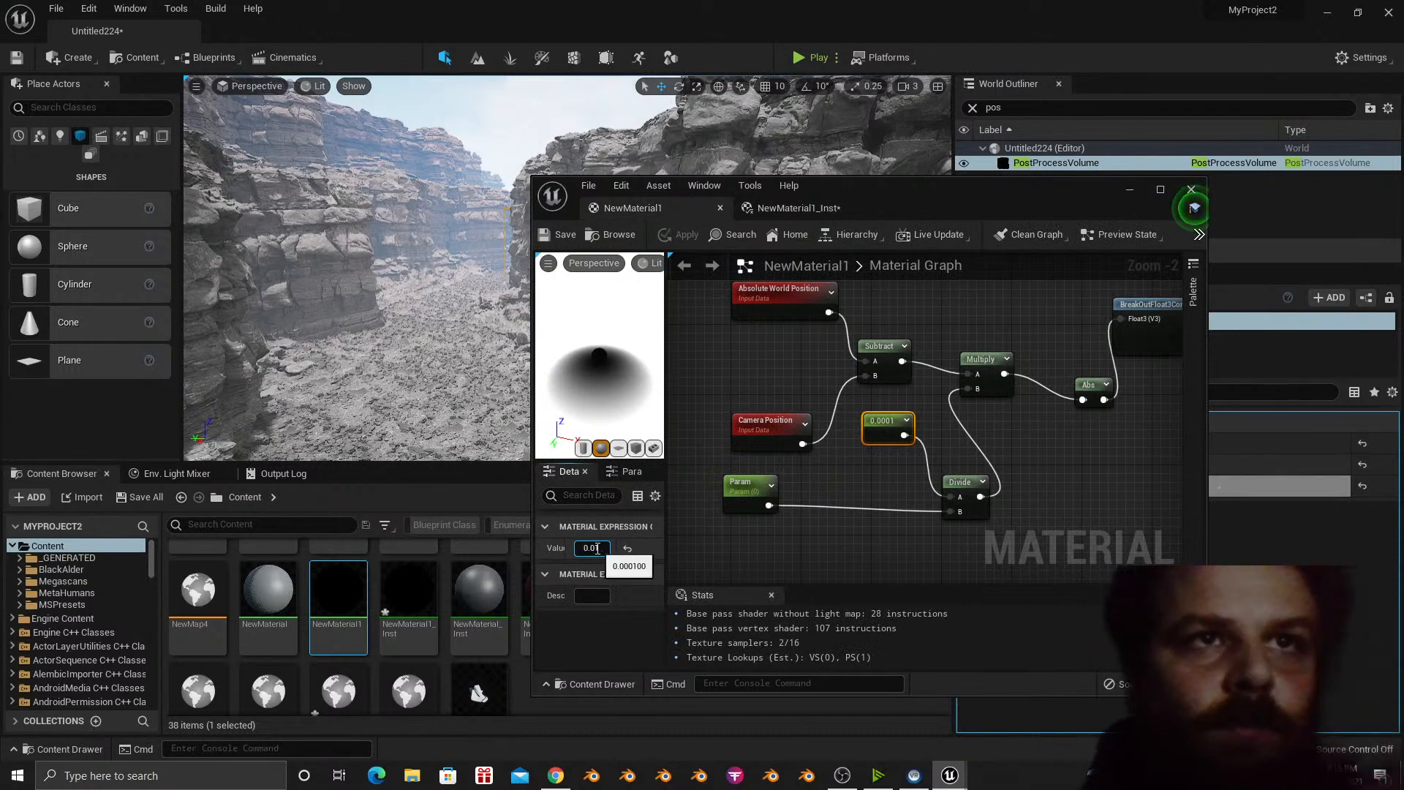
key(Return)
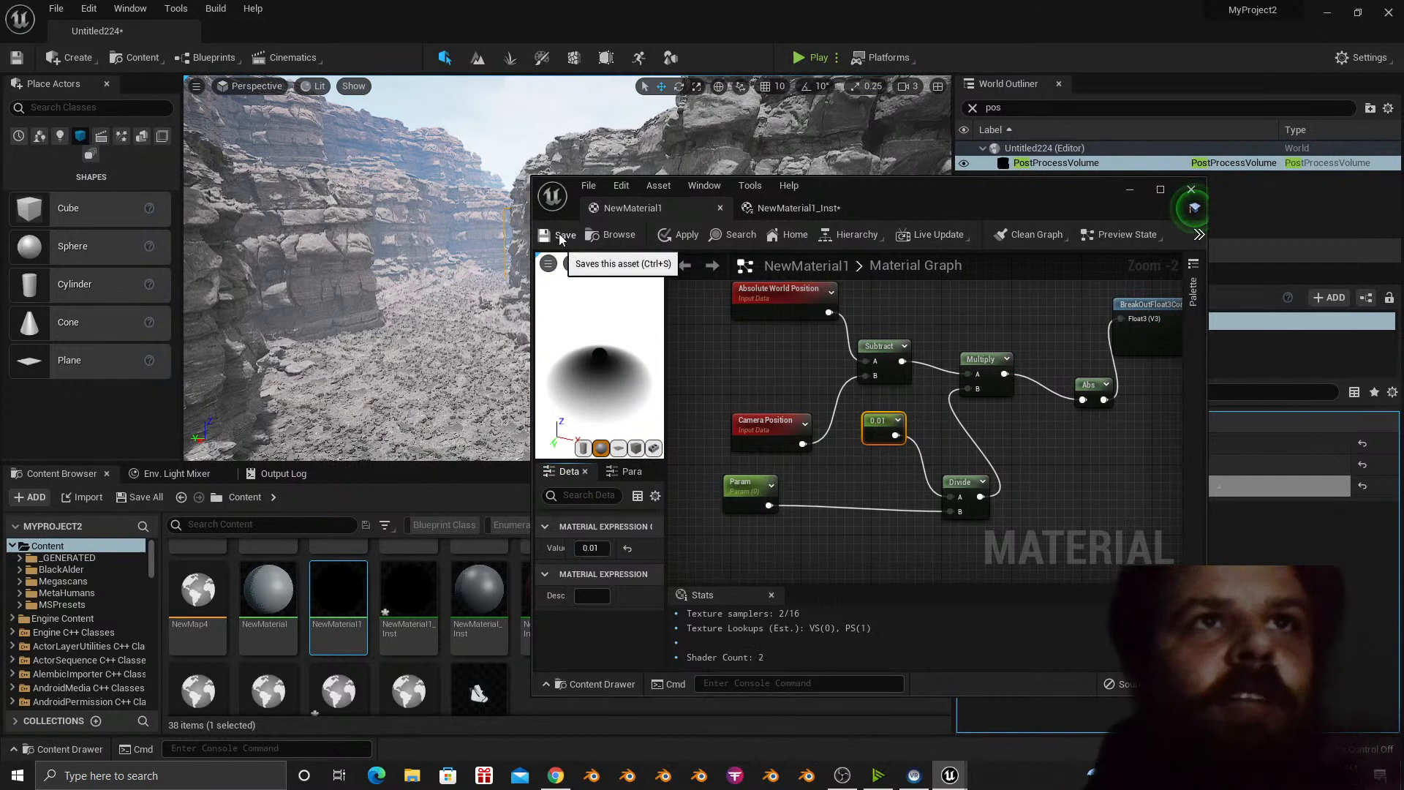
click(561, 235)
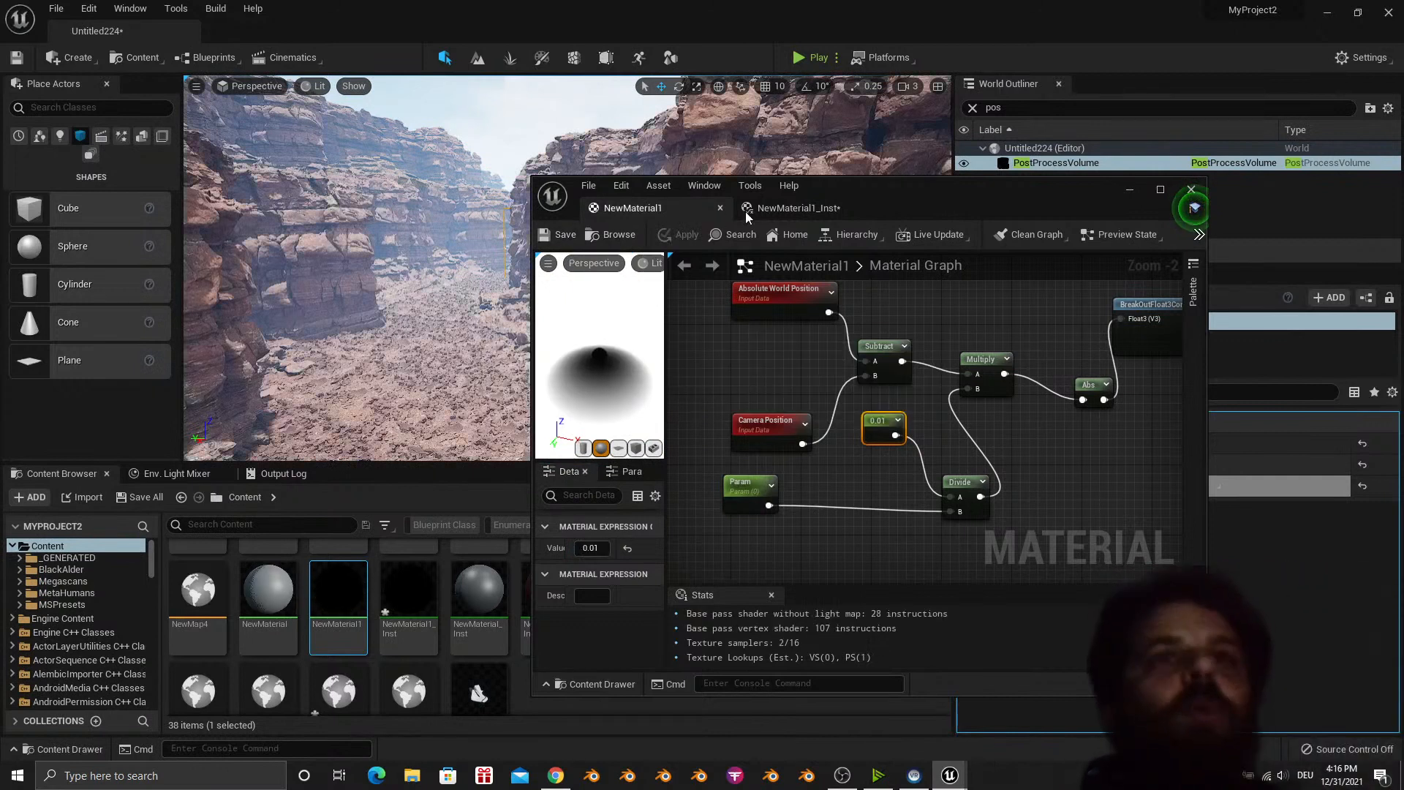
Return to NewMaterial1_Inst and move the camera close to the rocks to check the distance-based desaturation.
click(753, 210)
key(w)
right_drag(489, 266, 572, 283)
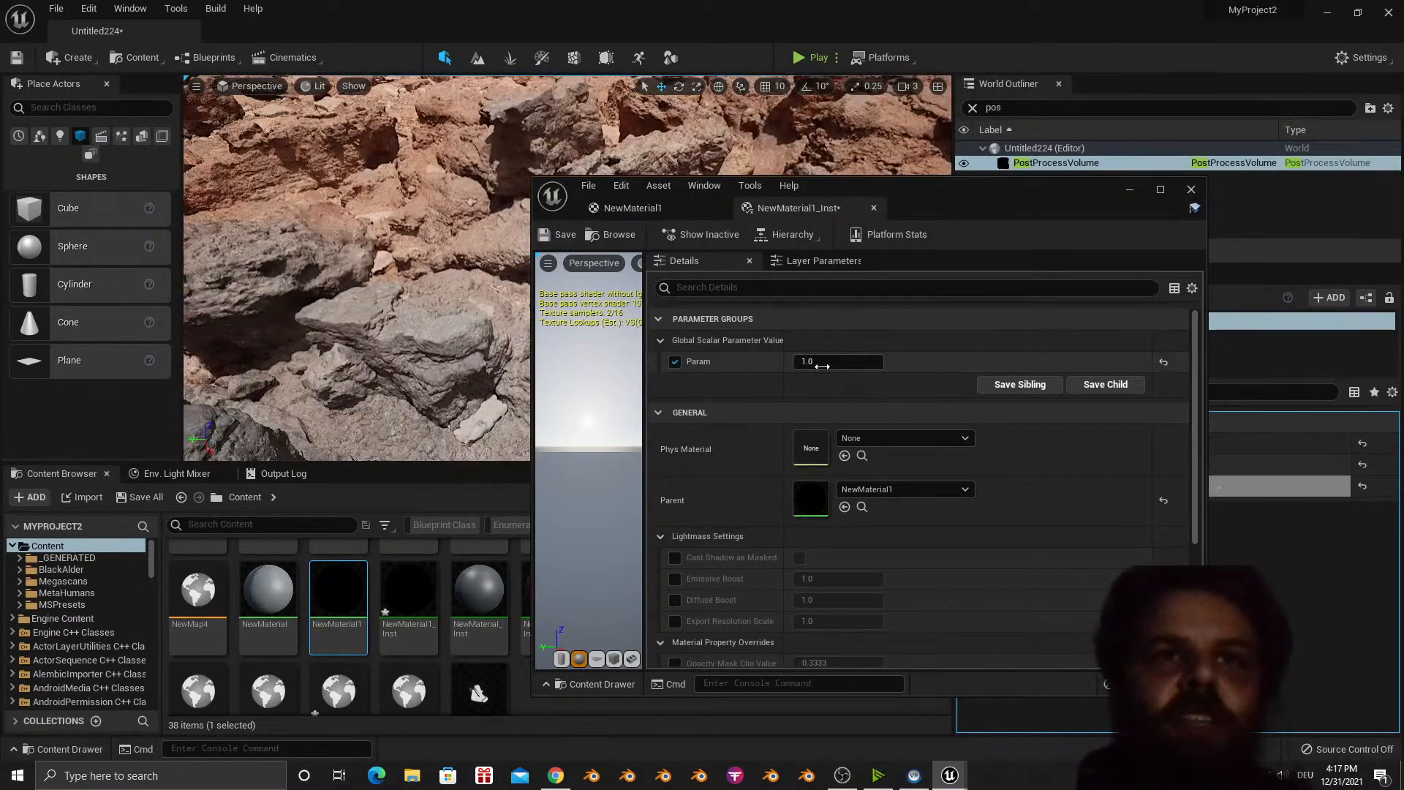
Set the Param override of NewMaterial1_Inst to 100.0.
right_drag(370, 232, 369, 212)
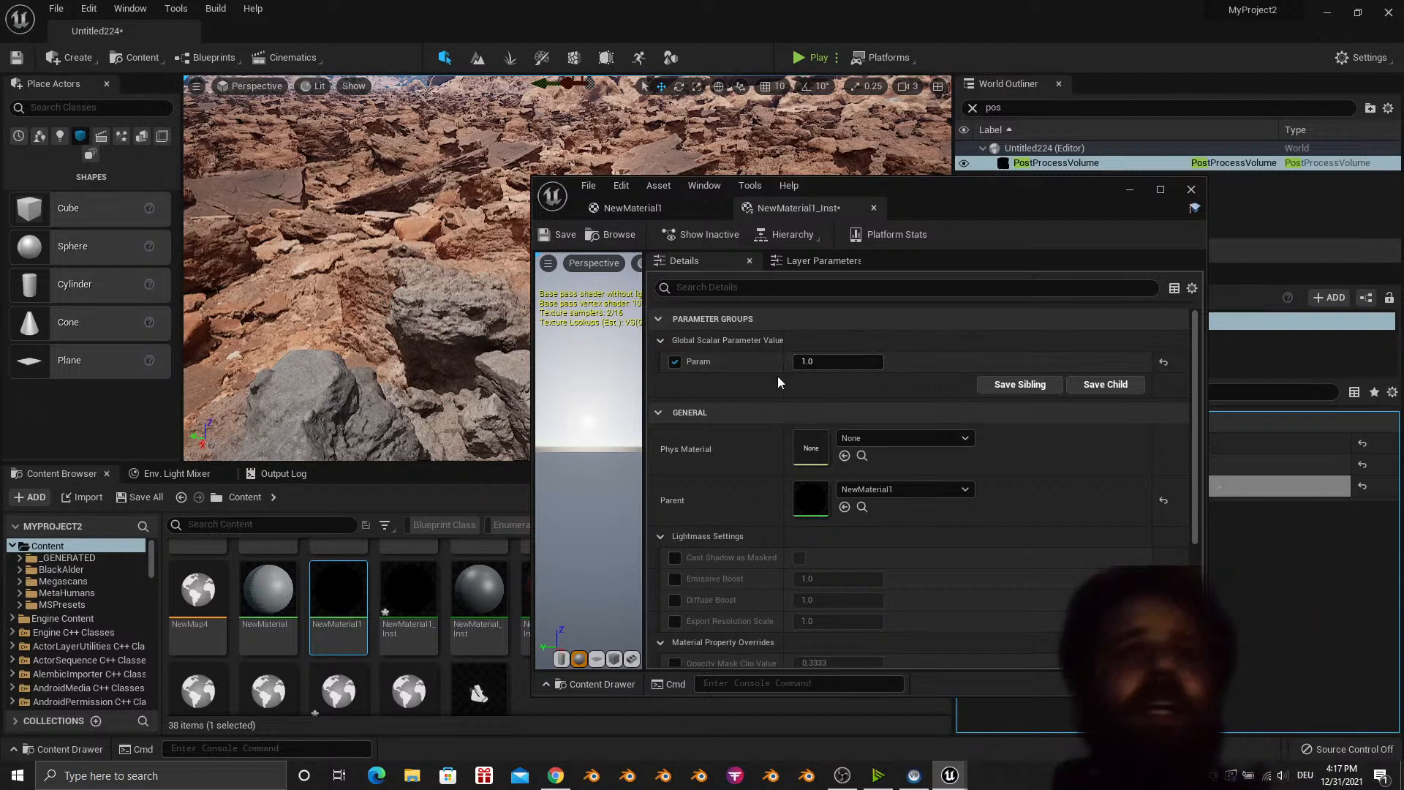
click(834, 362)
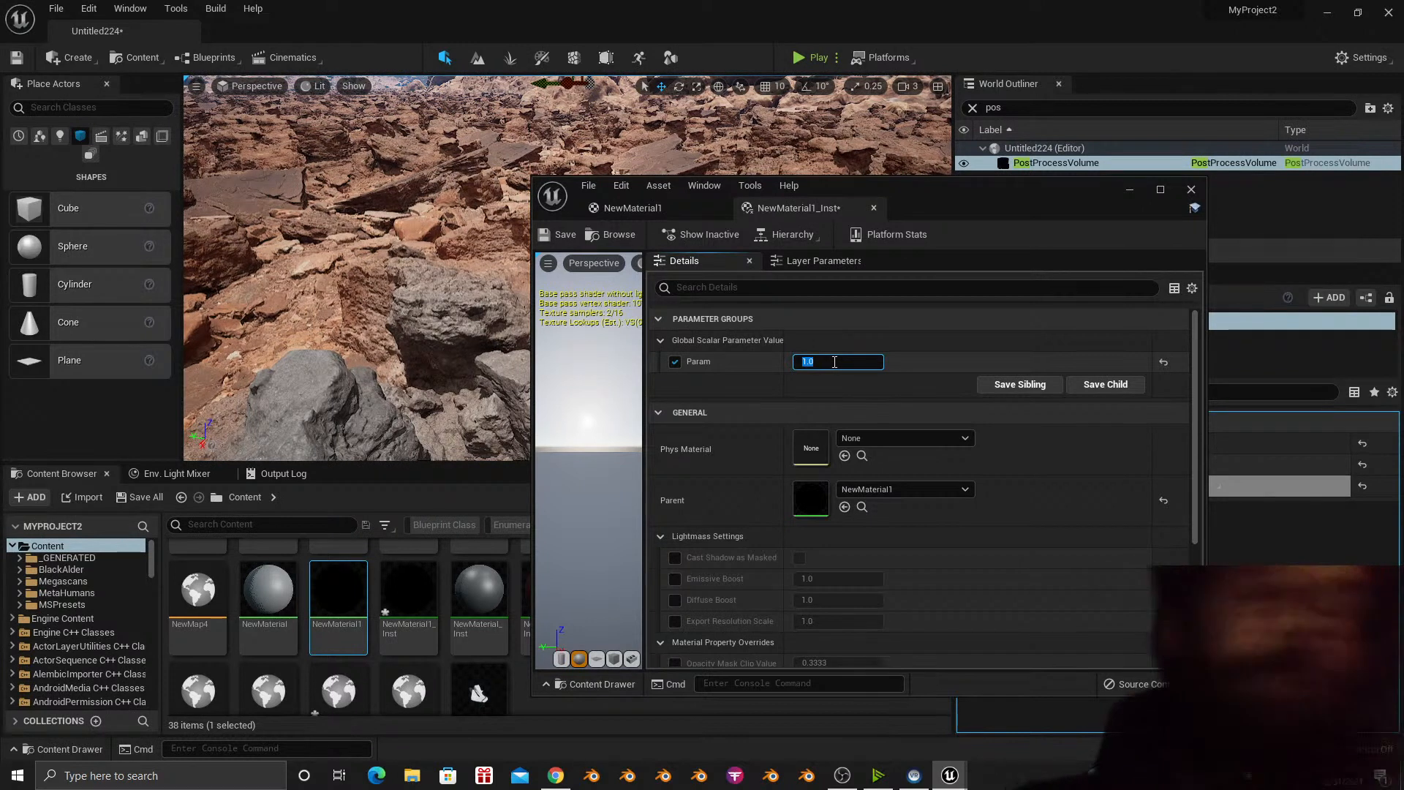
text(100)
key(Return)
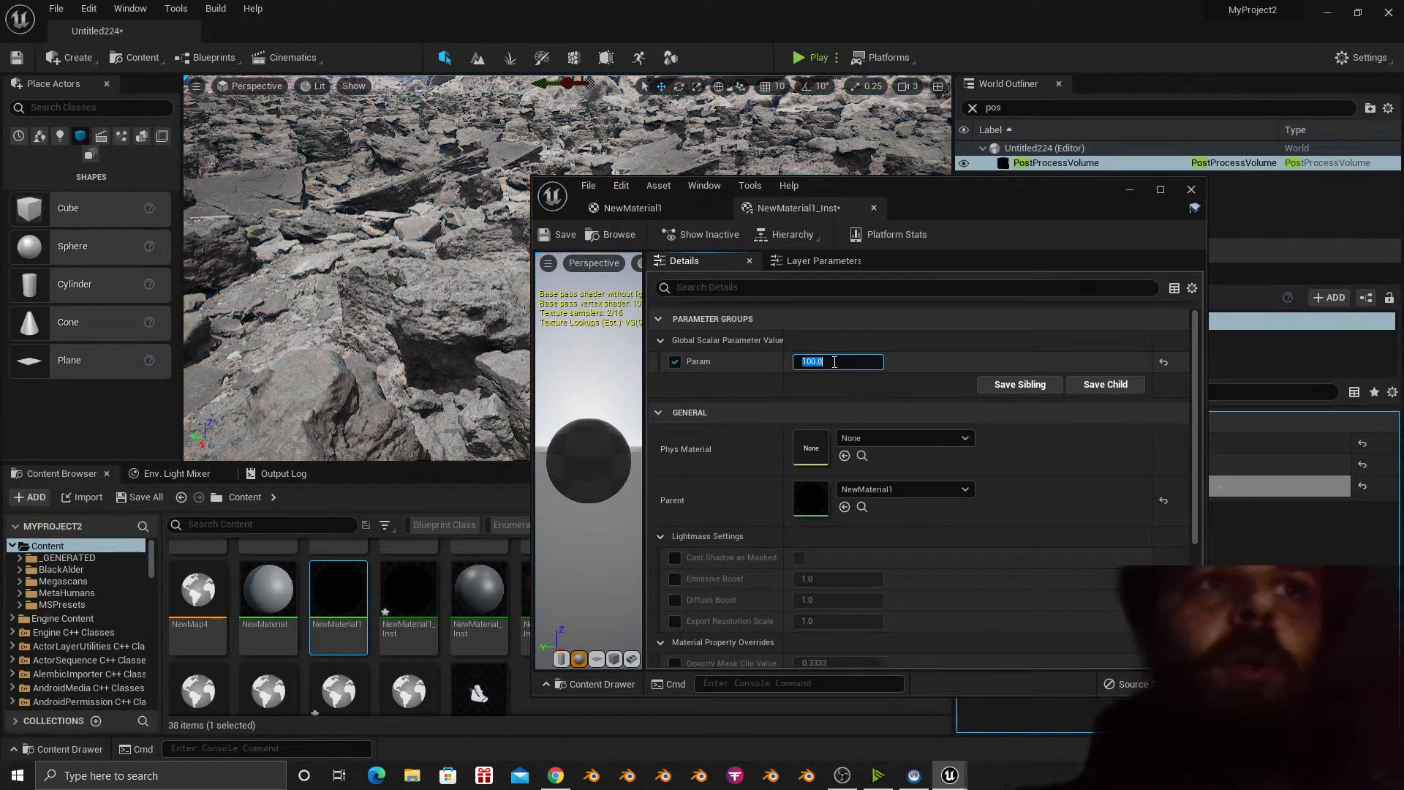
Place a Sphere shape on the canyon floor, raise it above the rocks and view it from a distance.
mouse_move(476, 233)
right_down()
mouse_move(487, 132)
mouse_move(487, 234)
right_up()
drag(25, 251, 325, 216)
drag(314, 157, 311, 121)
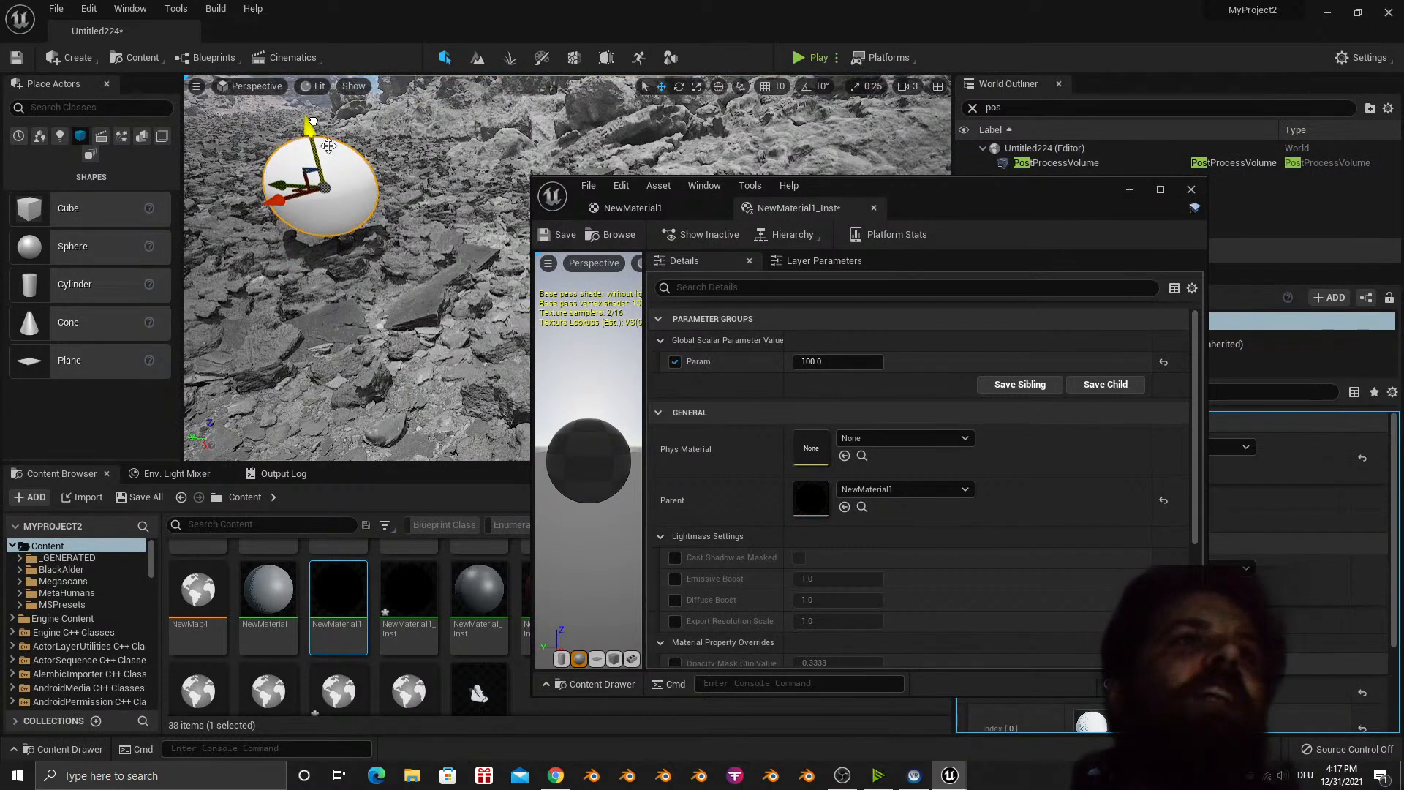
right_drag(310, 120, 278, 121)
key(w)
key(s)
key(w)
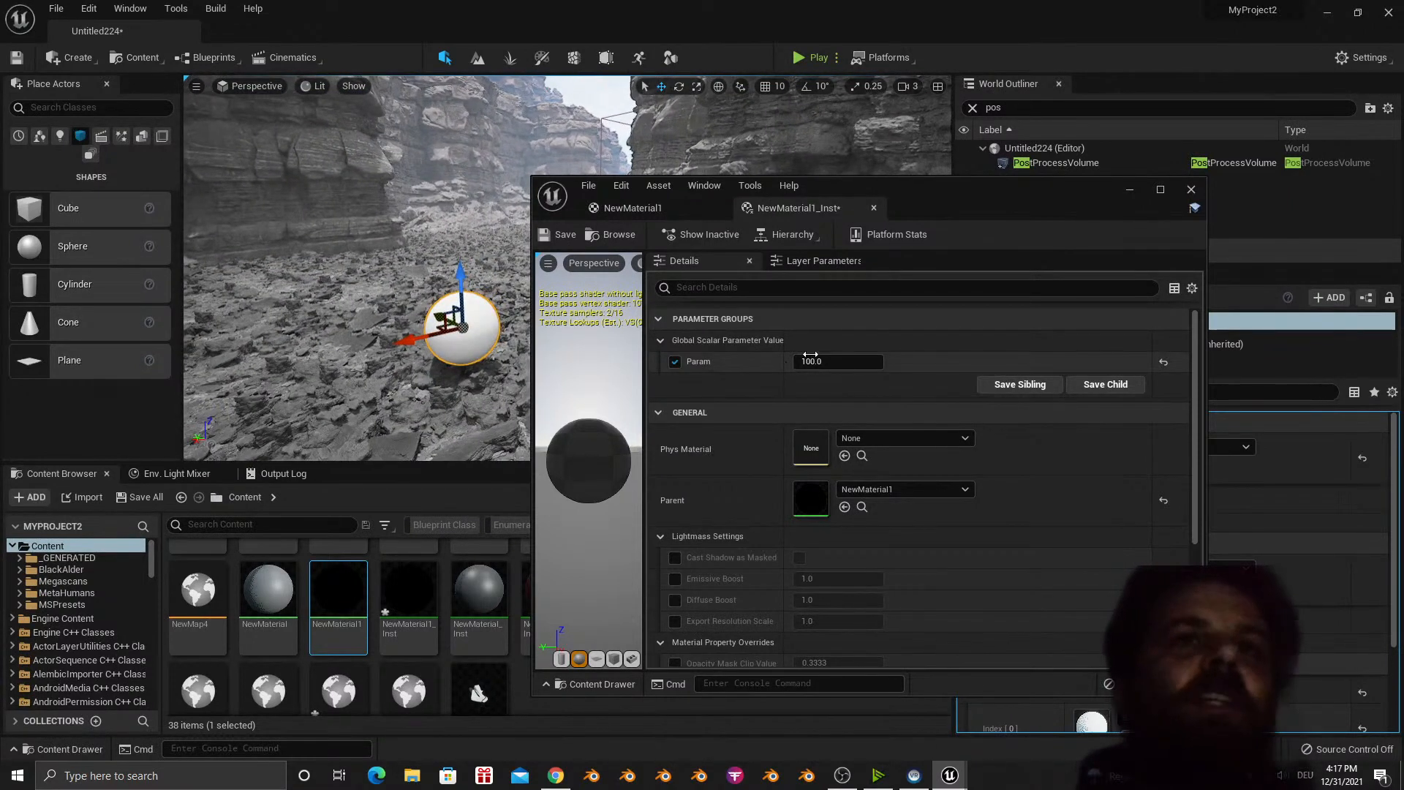
Set the Param override of NewMaterial1_Inst to 1.0, view the sphere up close and save the instance.
key(w)
right_drag(491, 337, 452, 353)
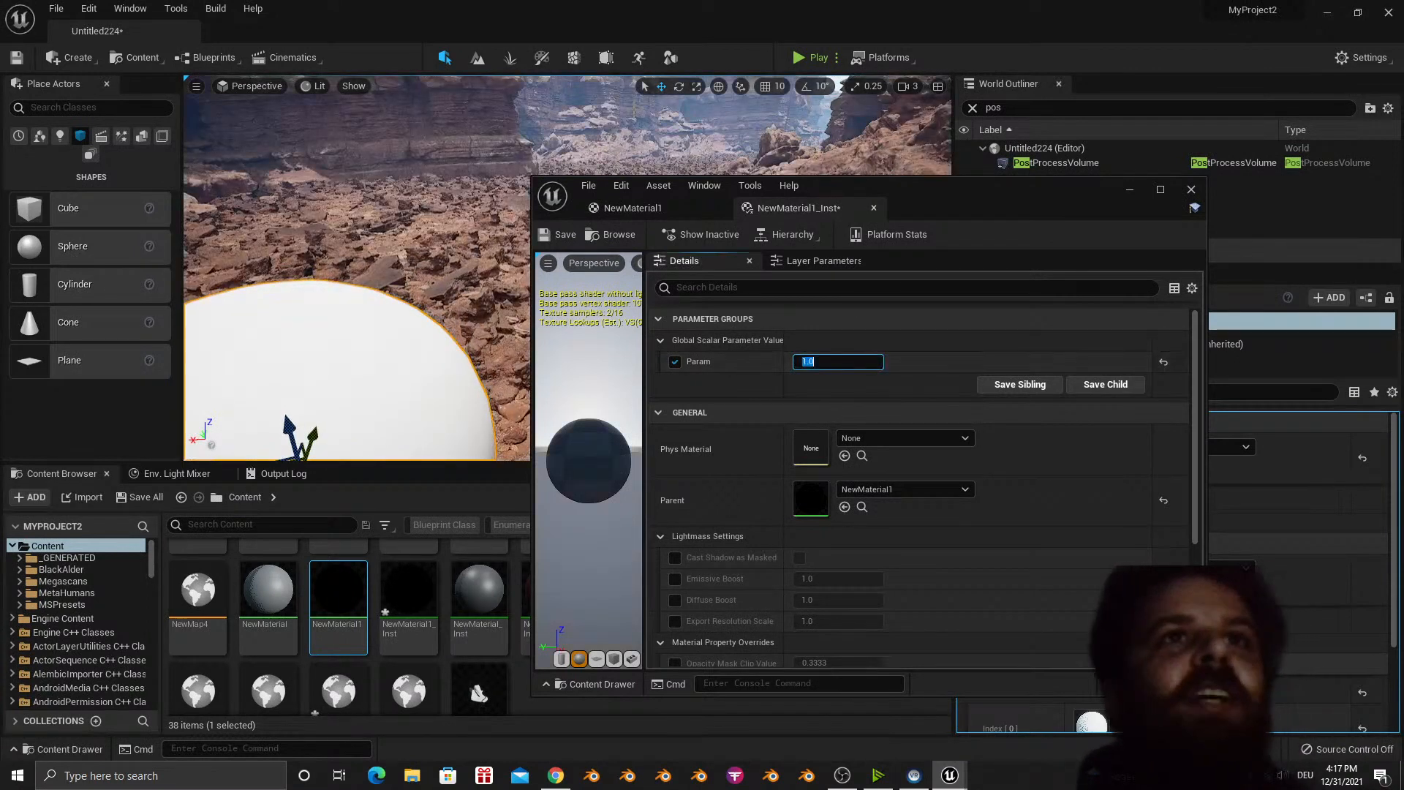
key(s)
mouse_move(429, 228)
right_down()
mouse_move(417, 230)
mouse_move(429, 230)
right_up()
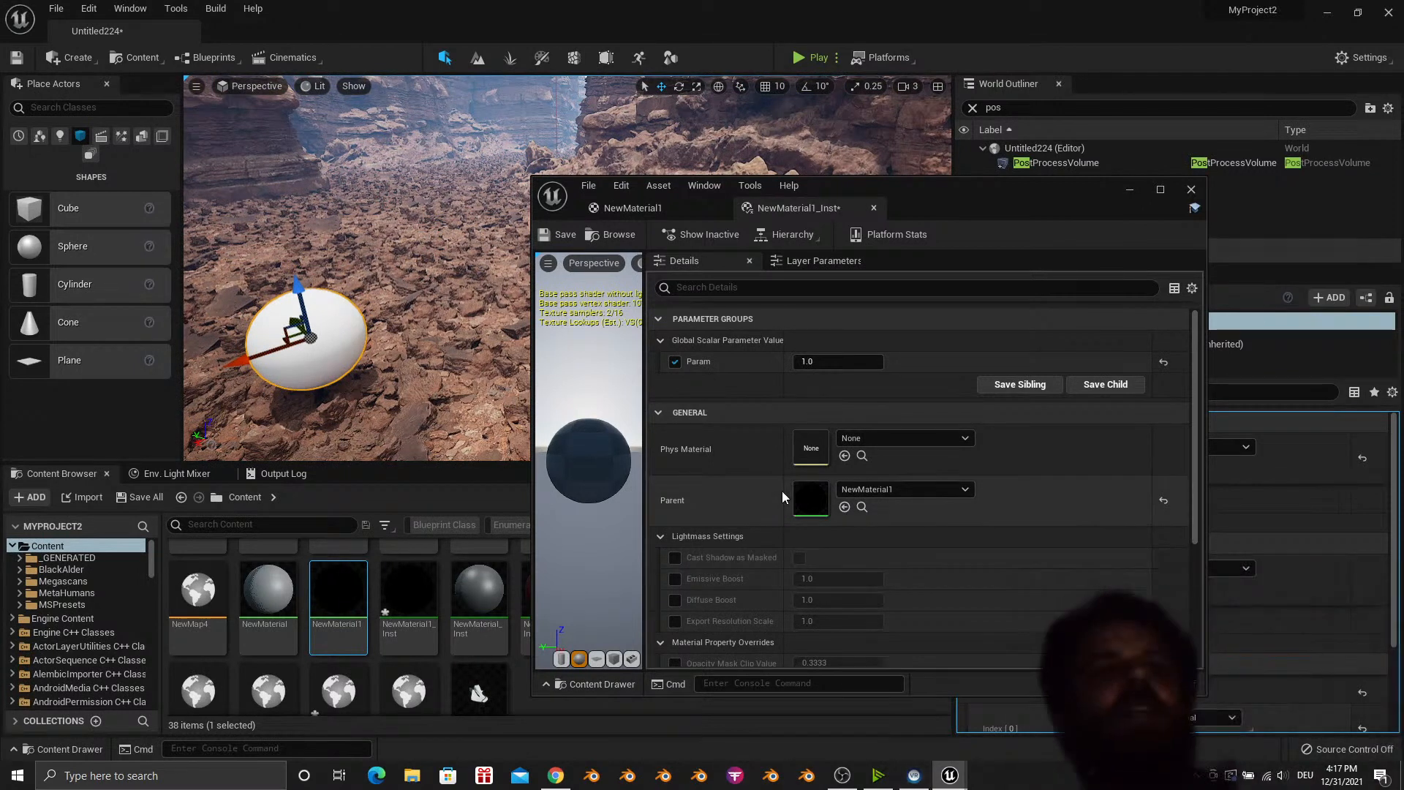
click(555, 235)
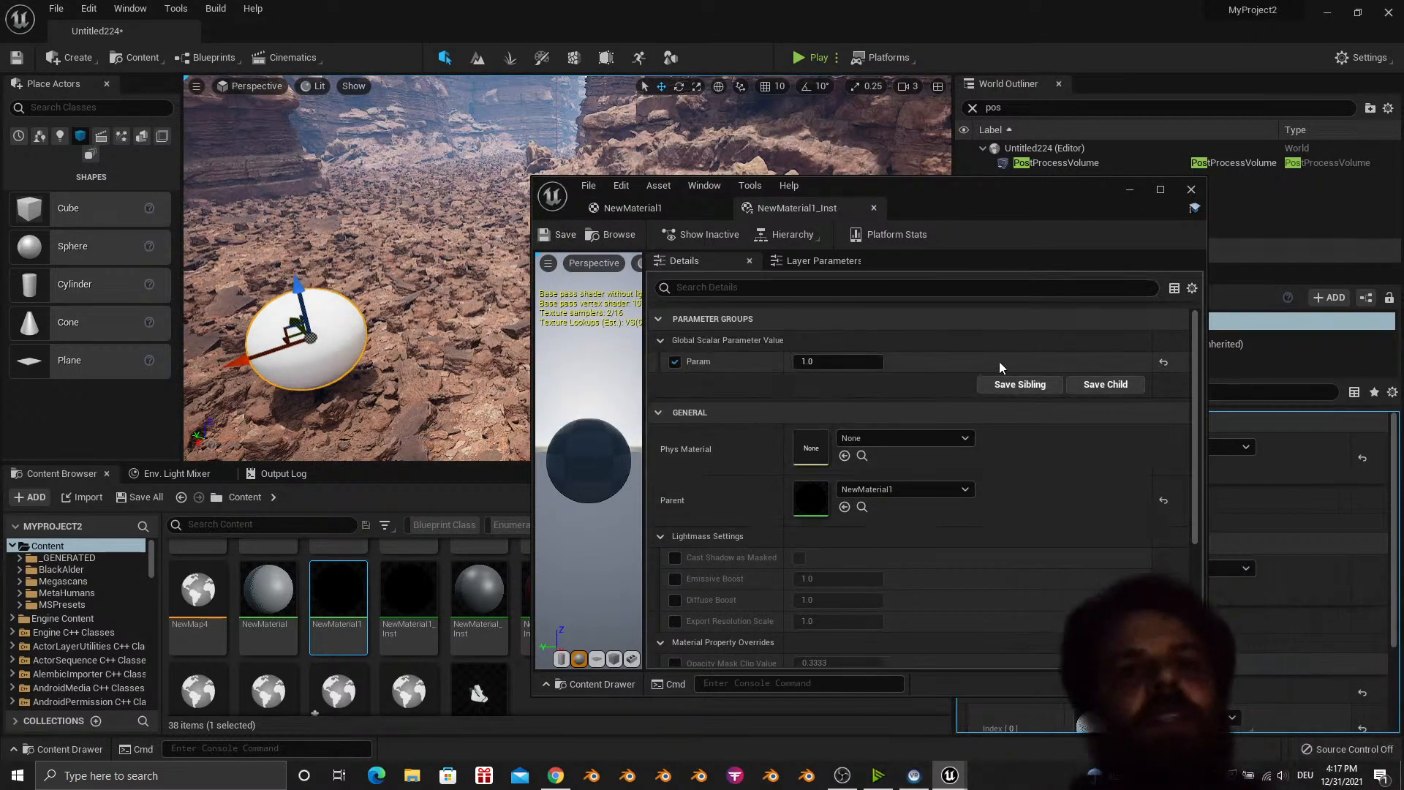
Open the Level Blueprint of Untitled224 and save the level.
click(1126, 191)
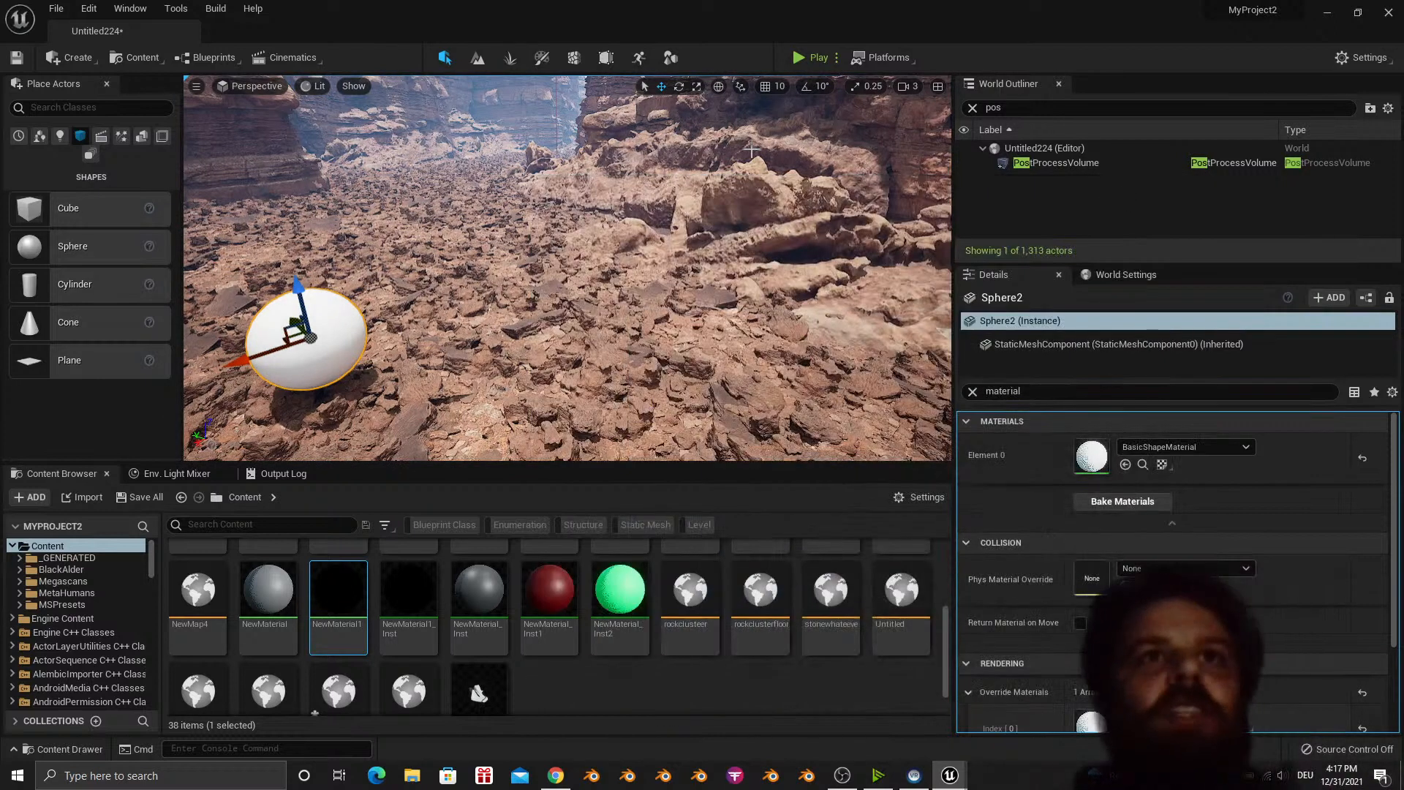
click(215, 57)
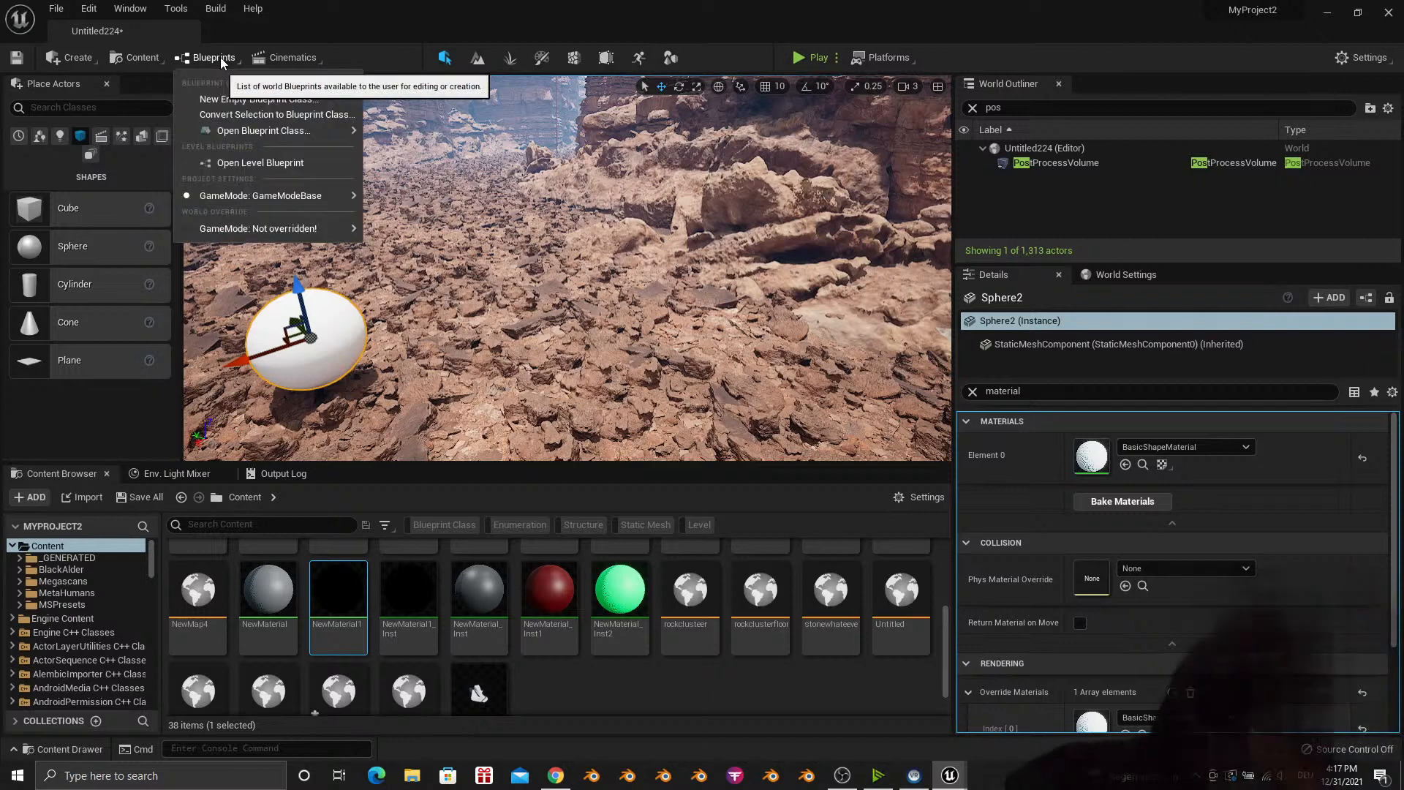
click(275, 162)
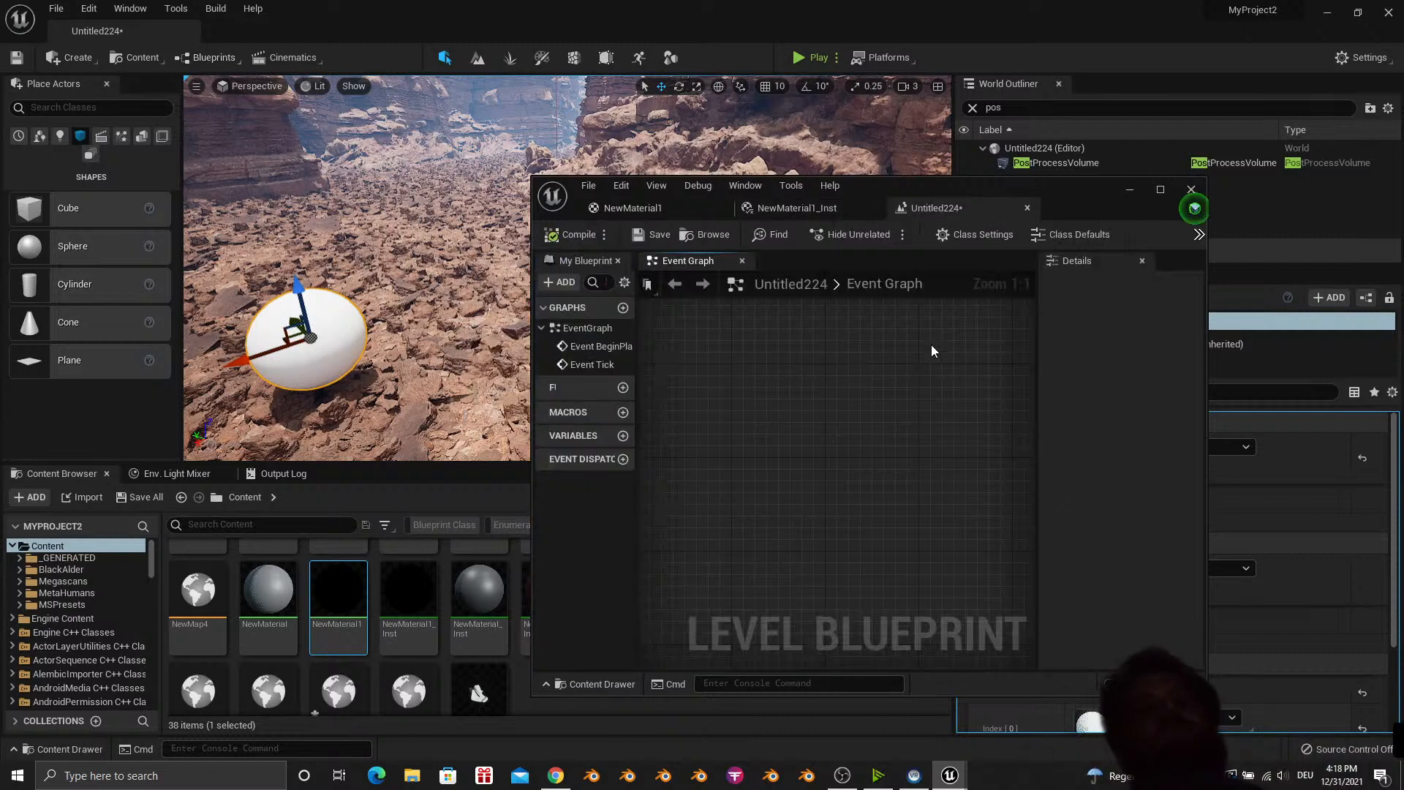
click(57, 8)
click(103, 173)
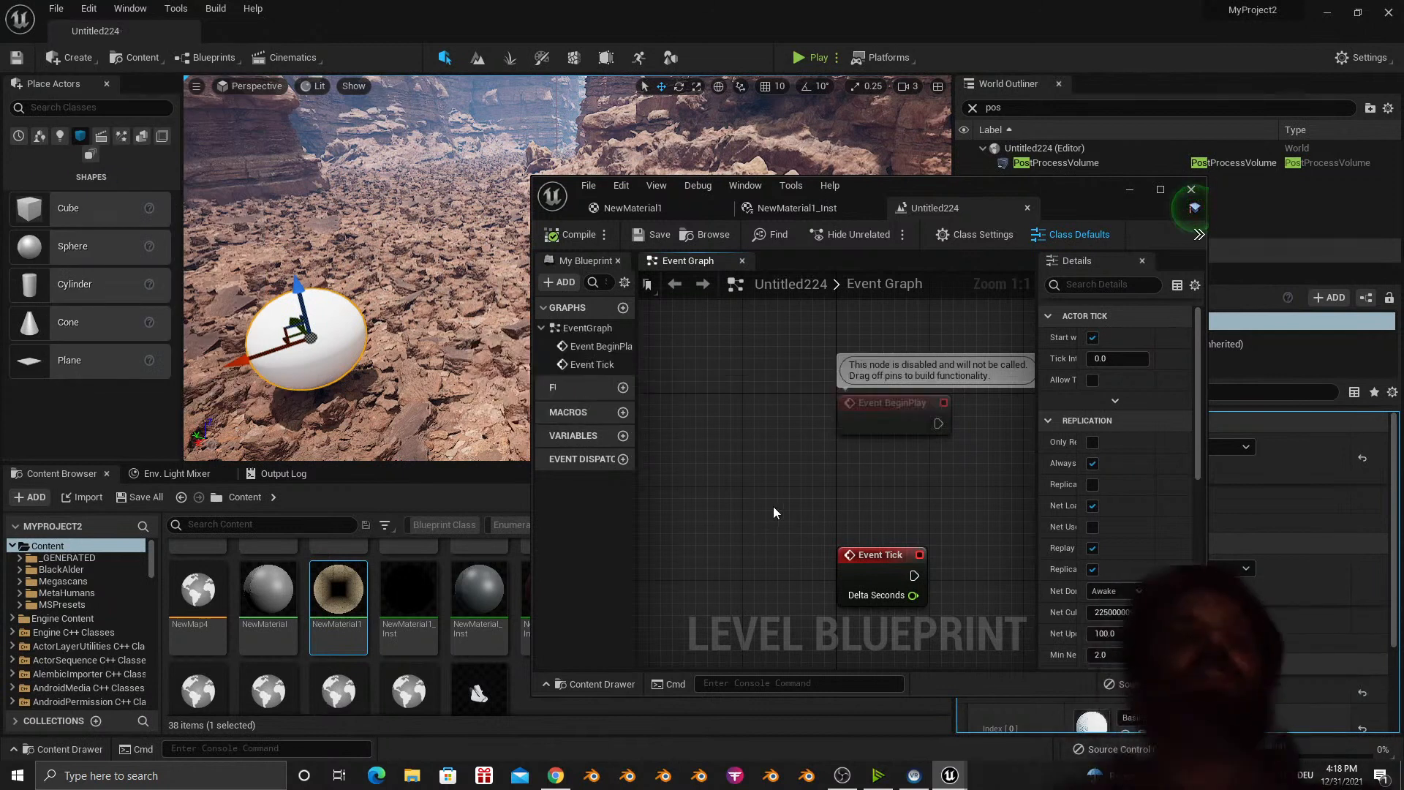
Add a Delay node connected to Event Tick's execution output in the Event Graph.
right_drag(774, 506, 757, 394)
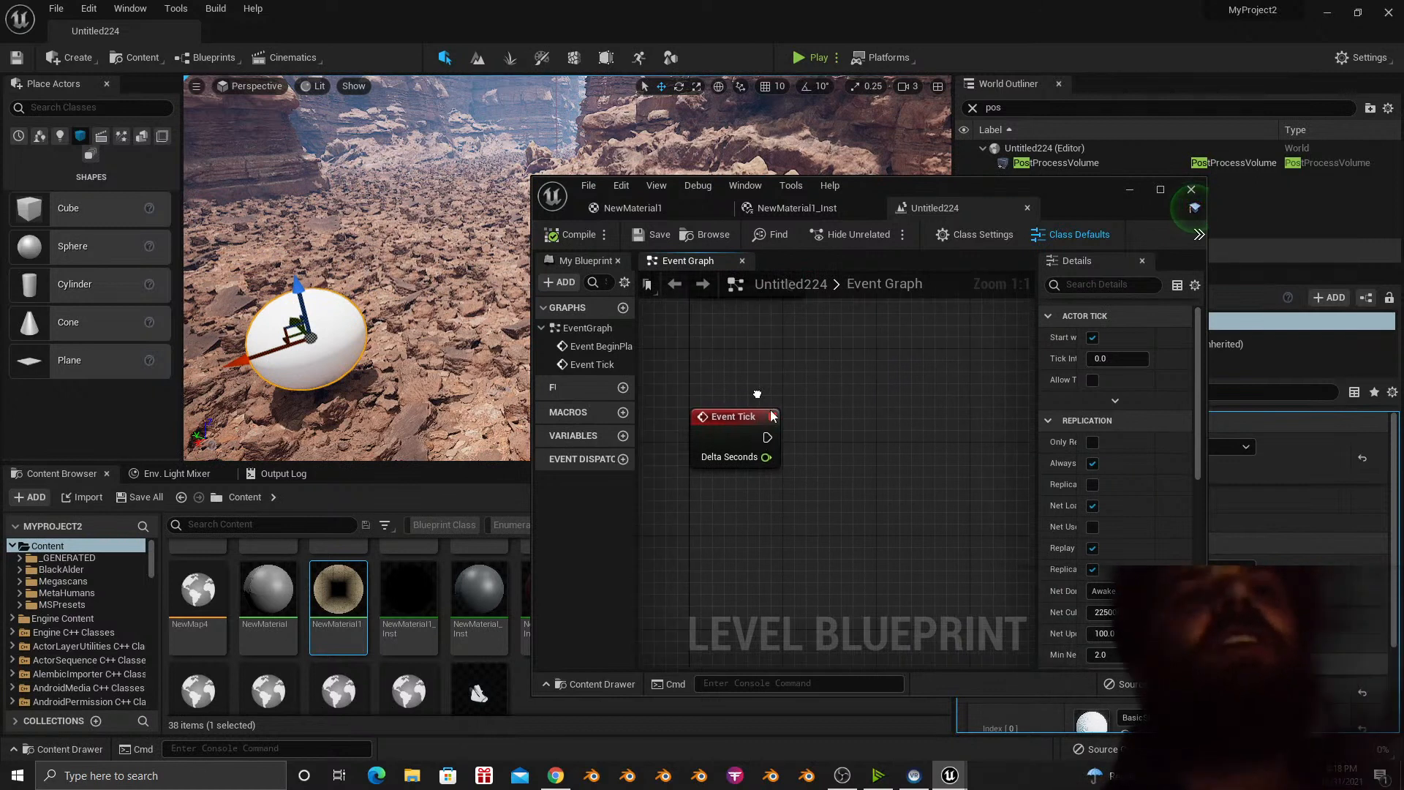
drag(764, 437, 825, 459)
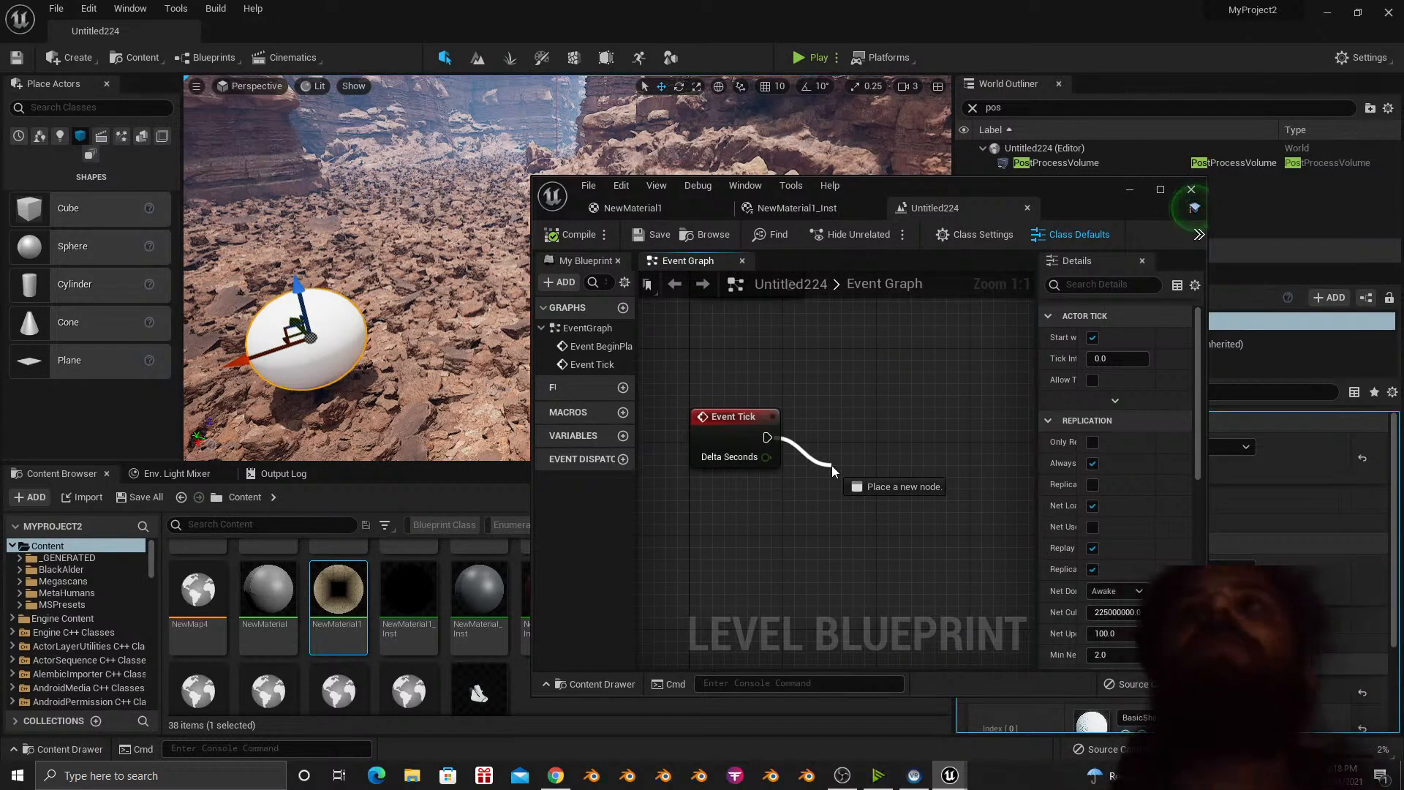
drag(831, 465, 832, 466)
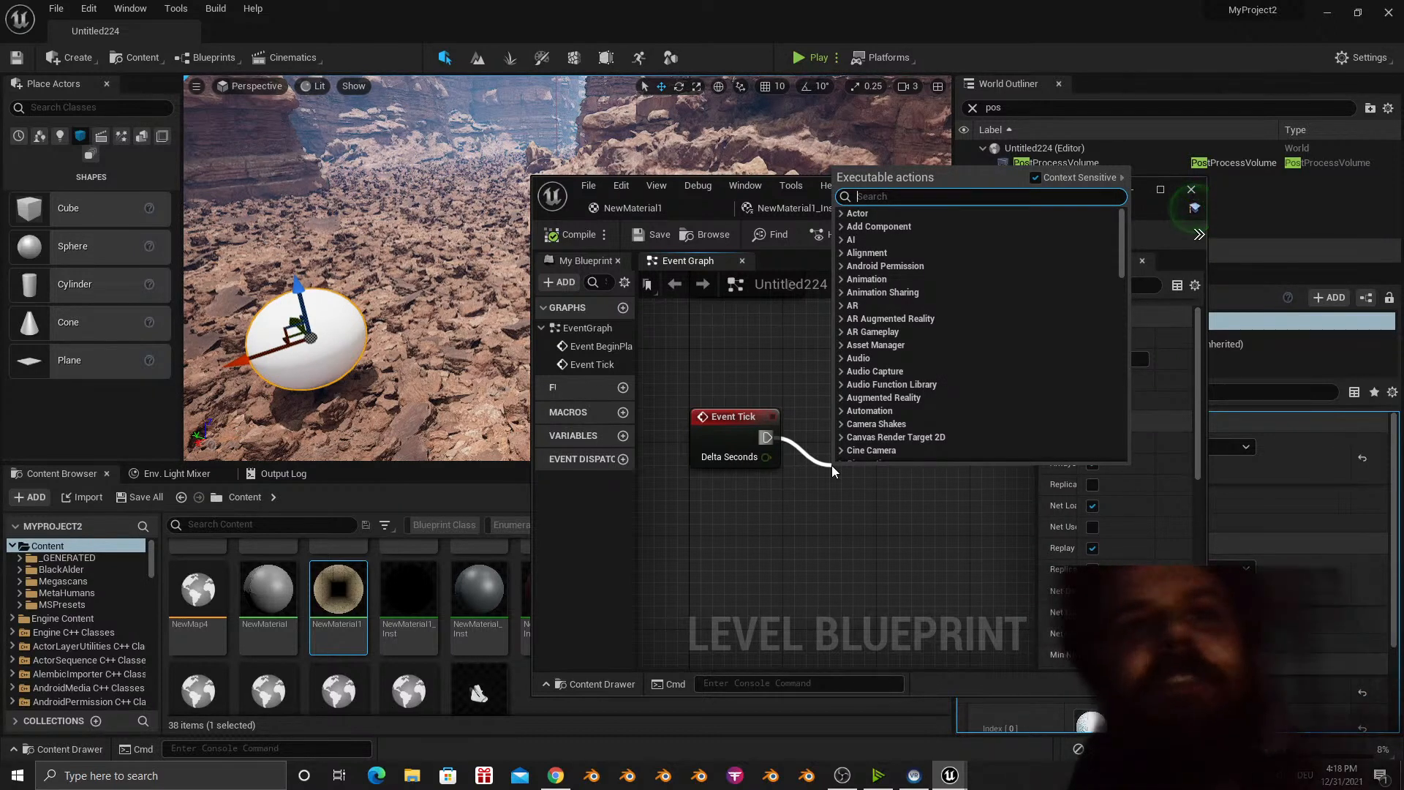
text(delay)
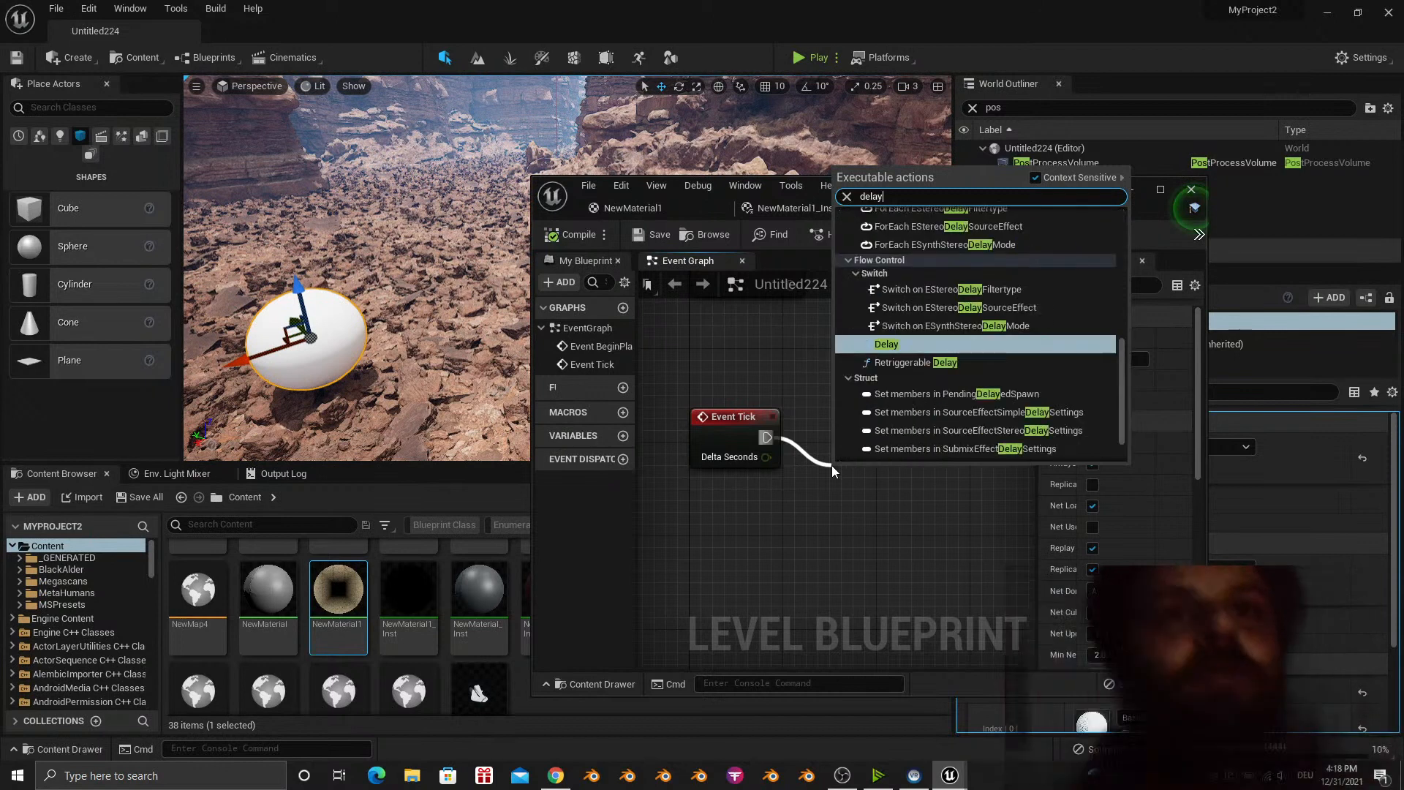
click(886, 344)
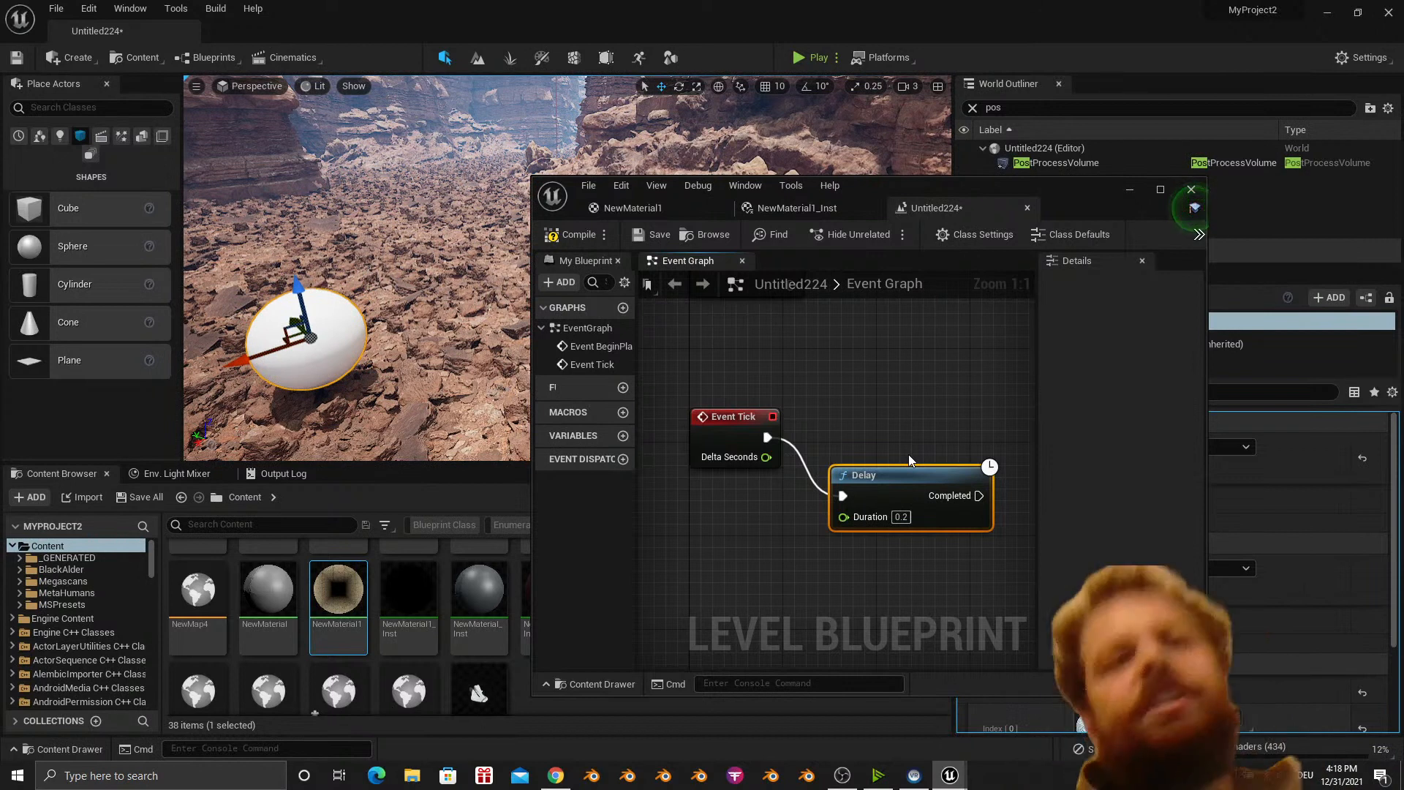
Add a reference to the PostProcessVolume actor above the Delay node and list the actions available from its output.
right_drag(891, 400, 682, 403)
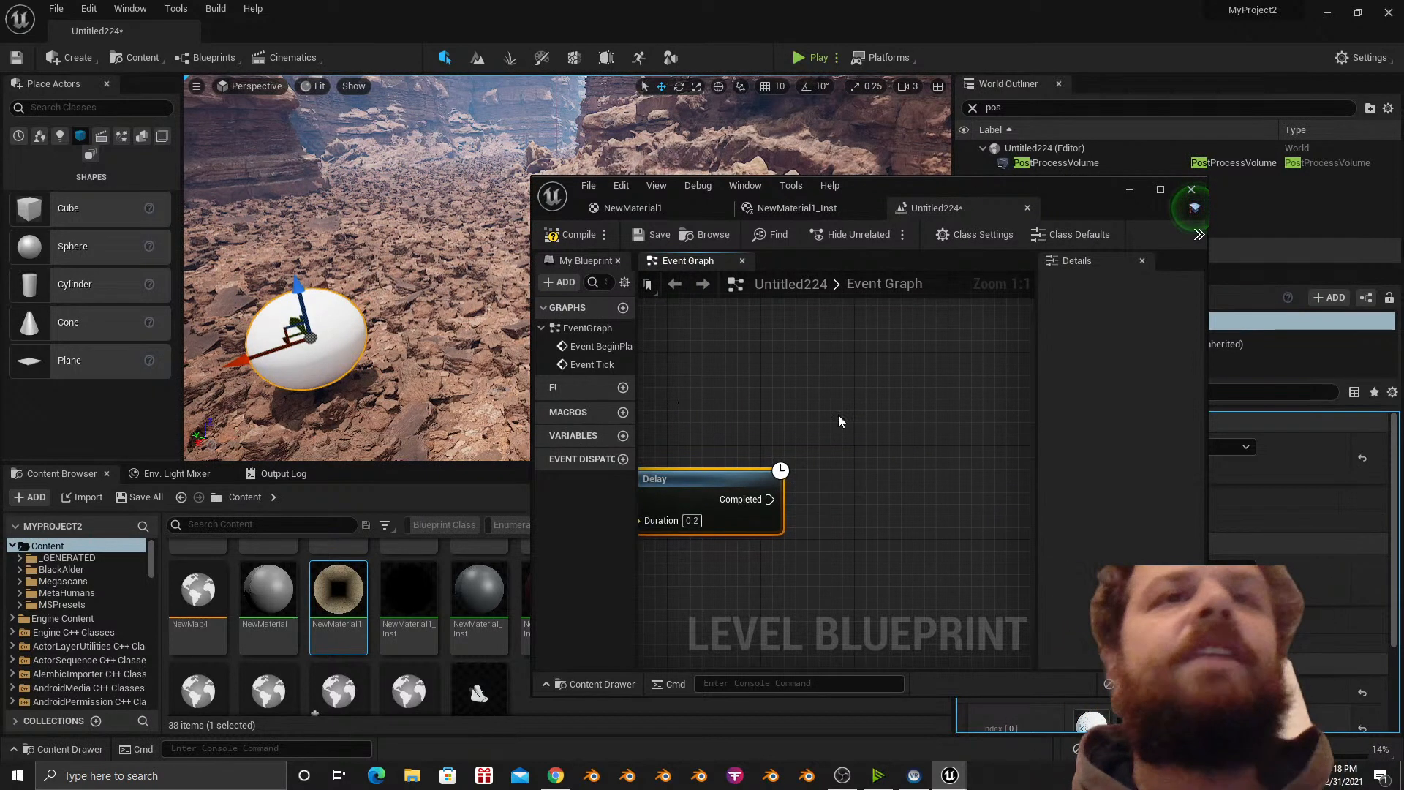
click(1074, 165)
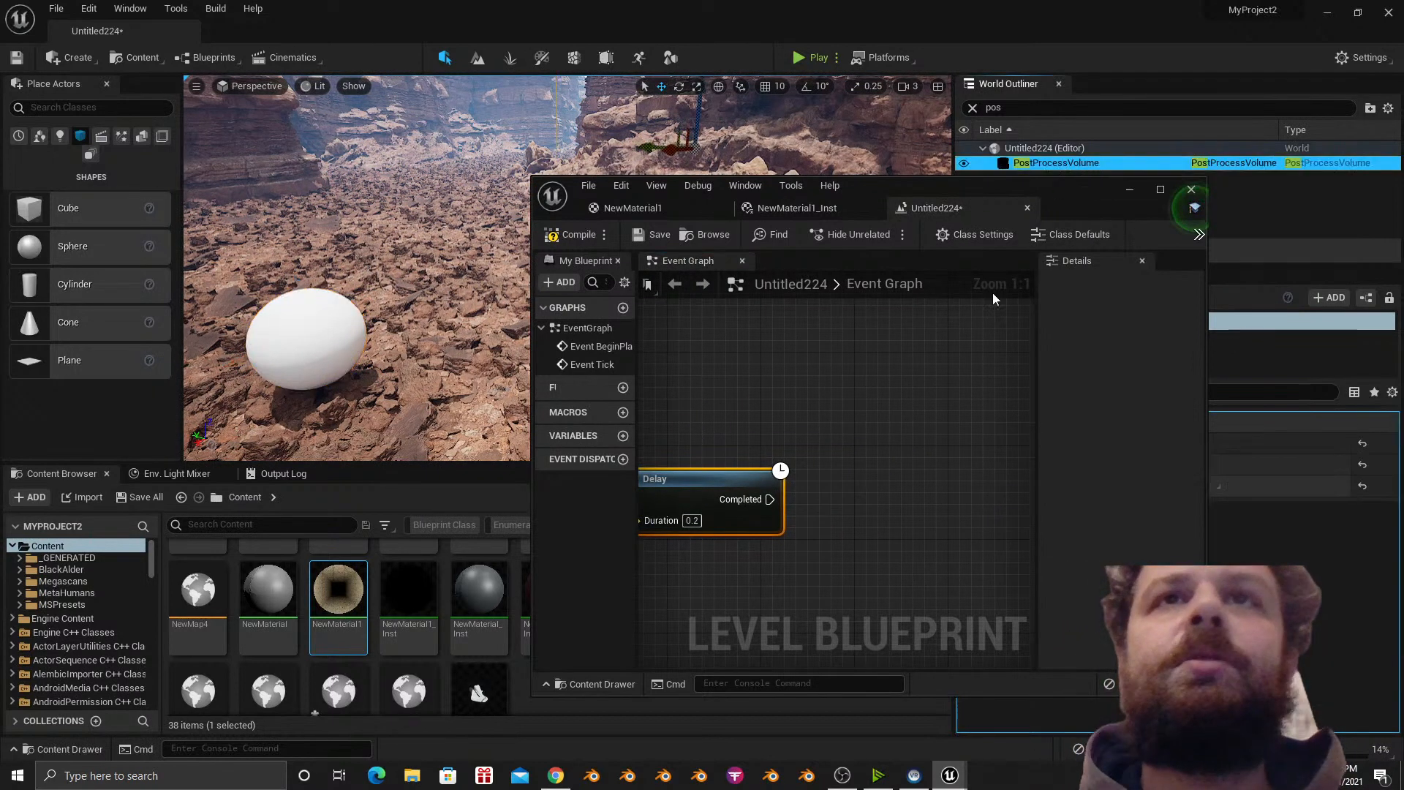
right_click(885, 422)
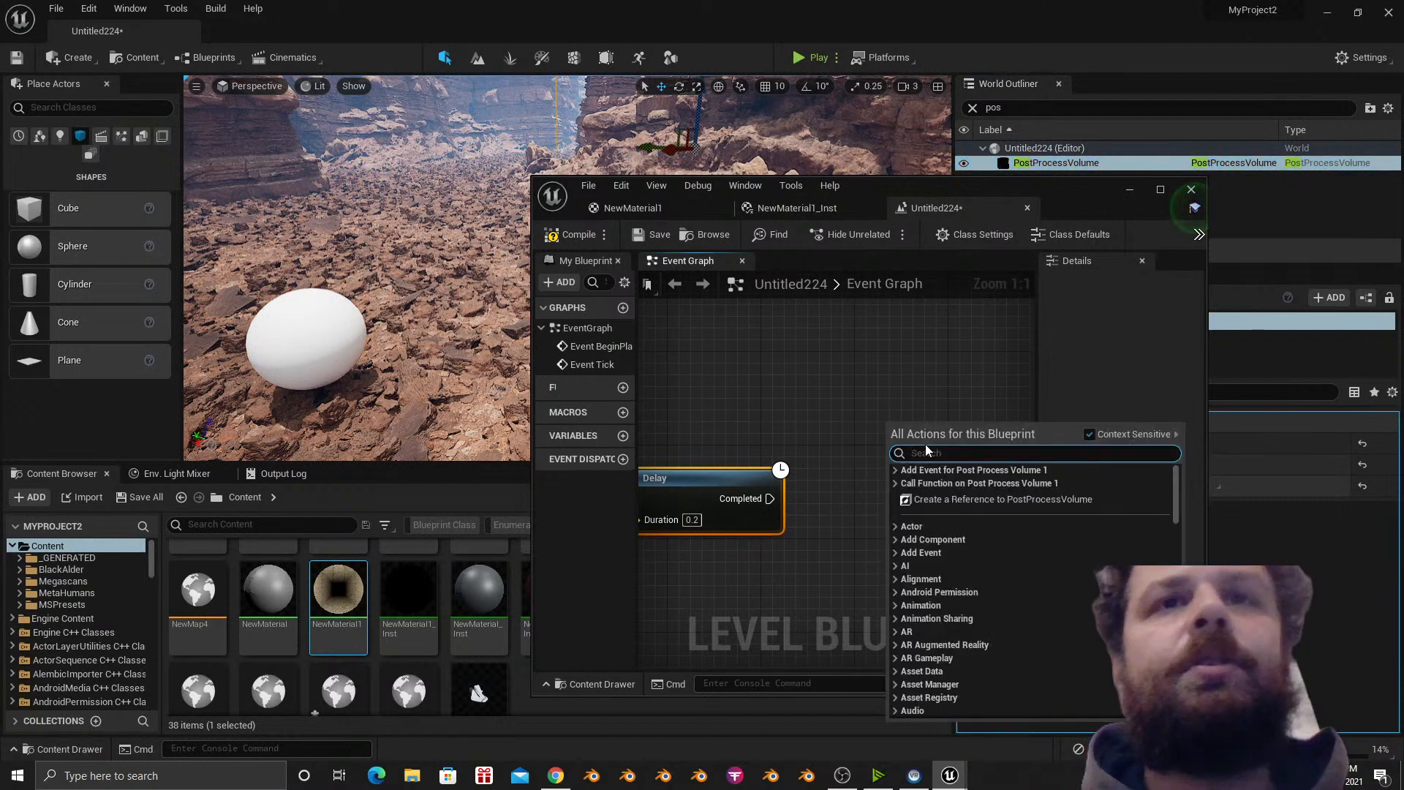
click(941, 498)
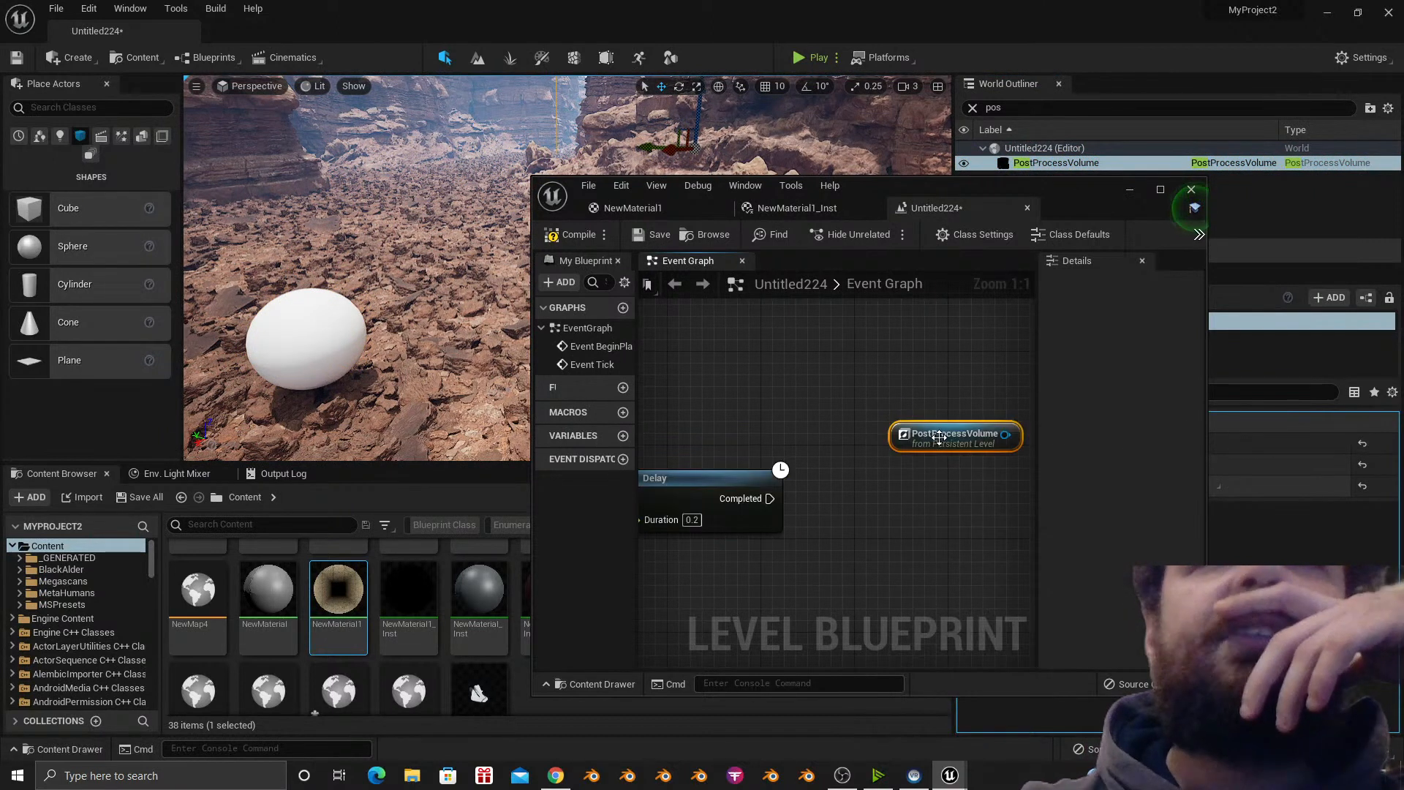
drag(940, 433, 889, 446)
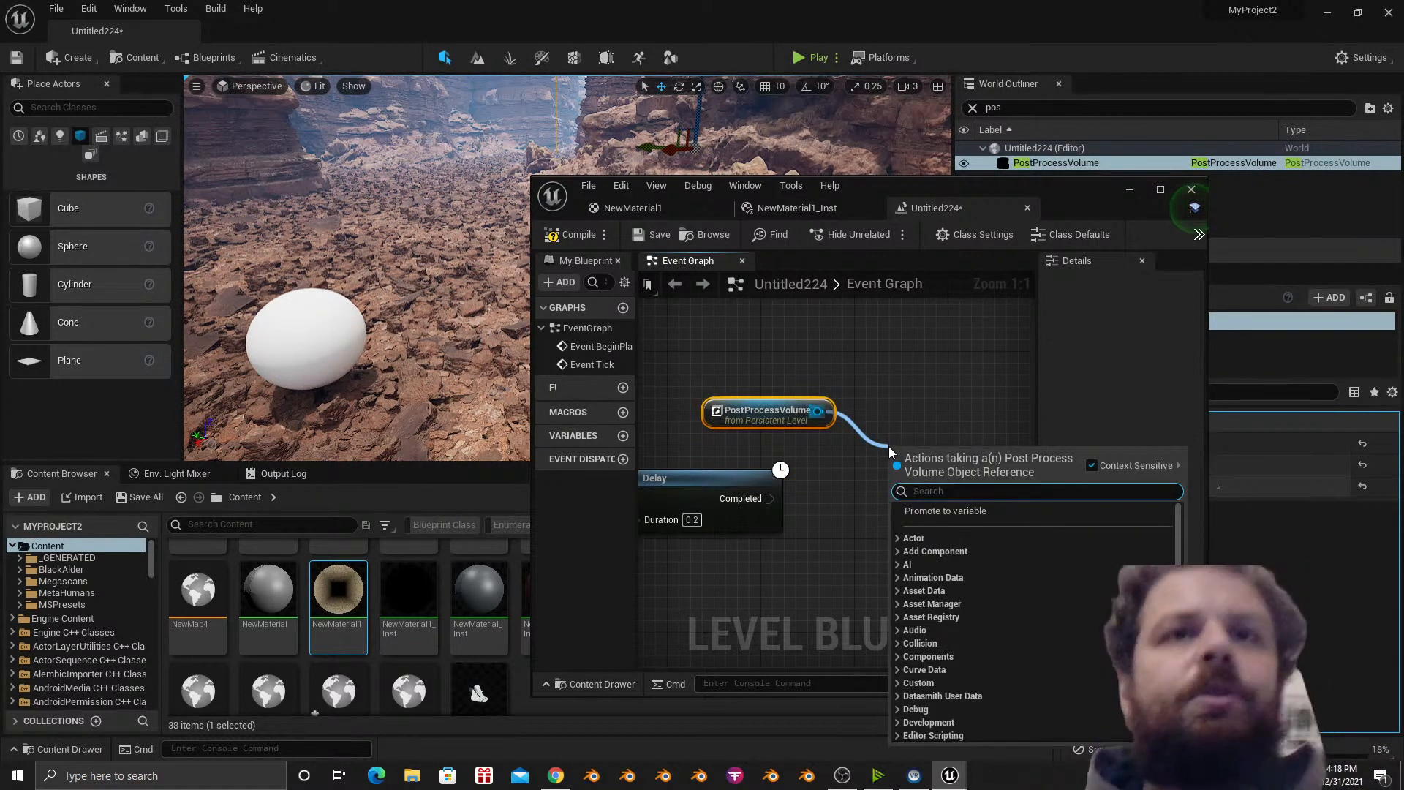
text(bnle)
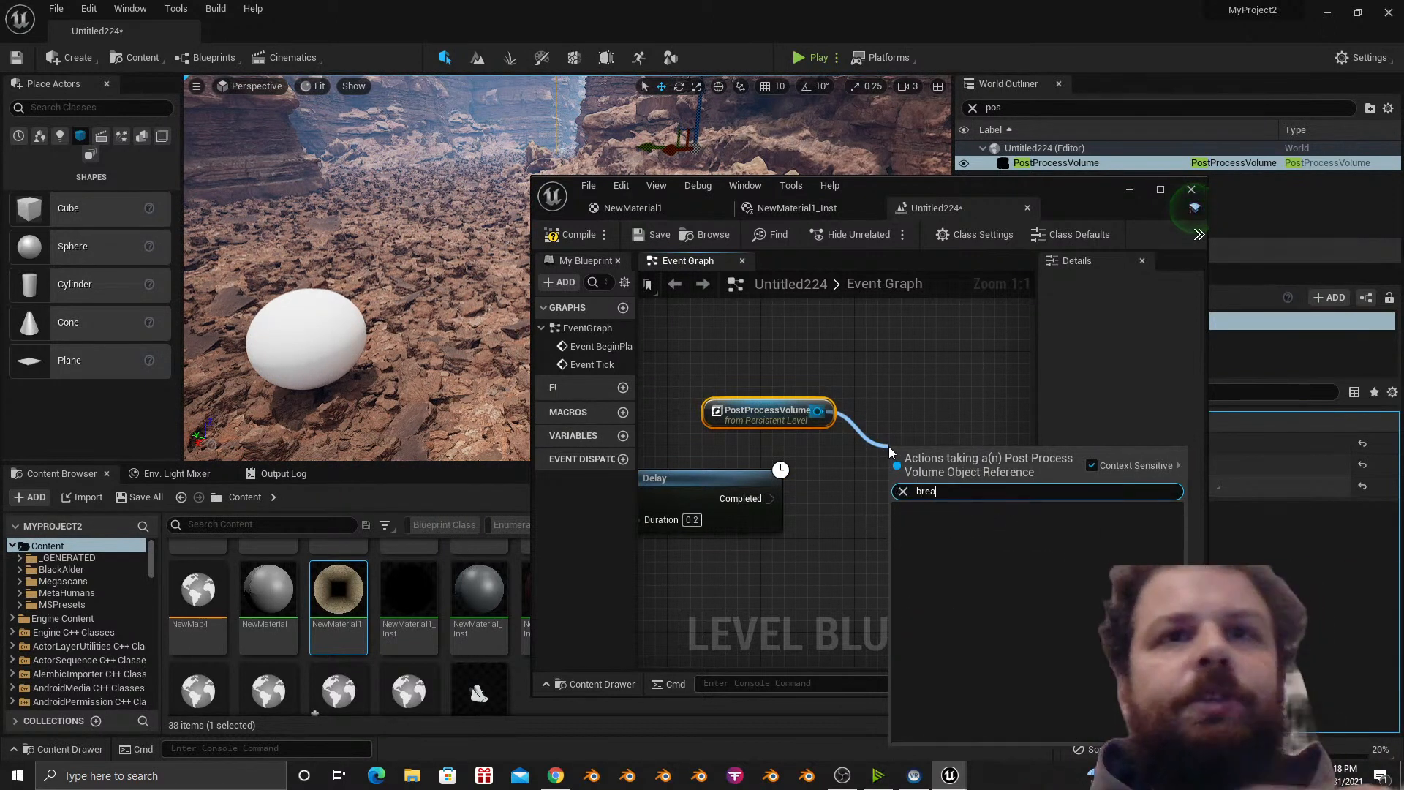
key(BackSpace)
key(BackSpace)
key(BackSpace)
key(BackSpace)
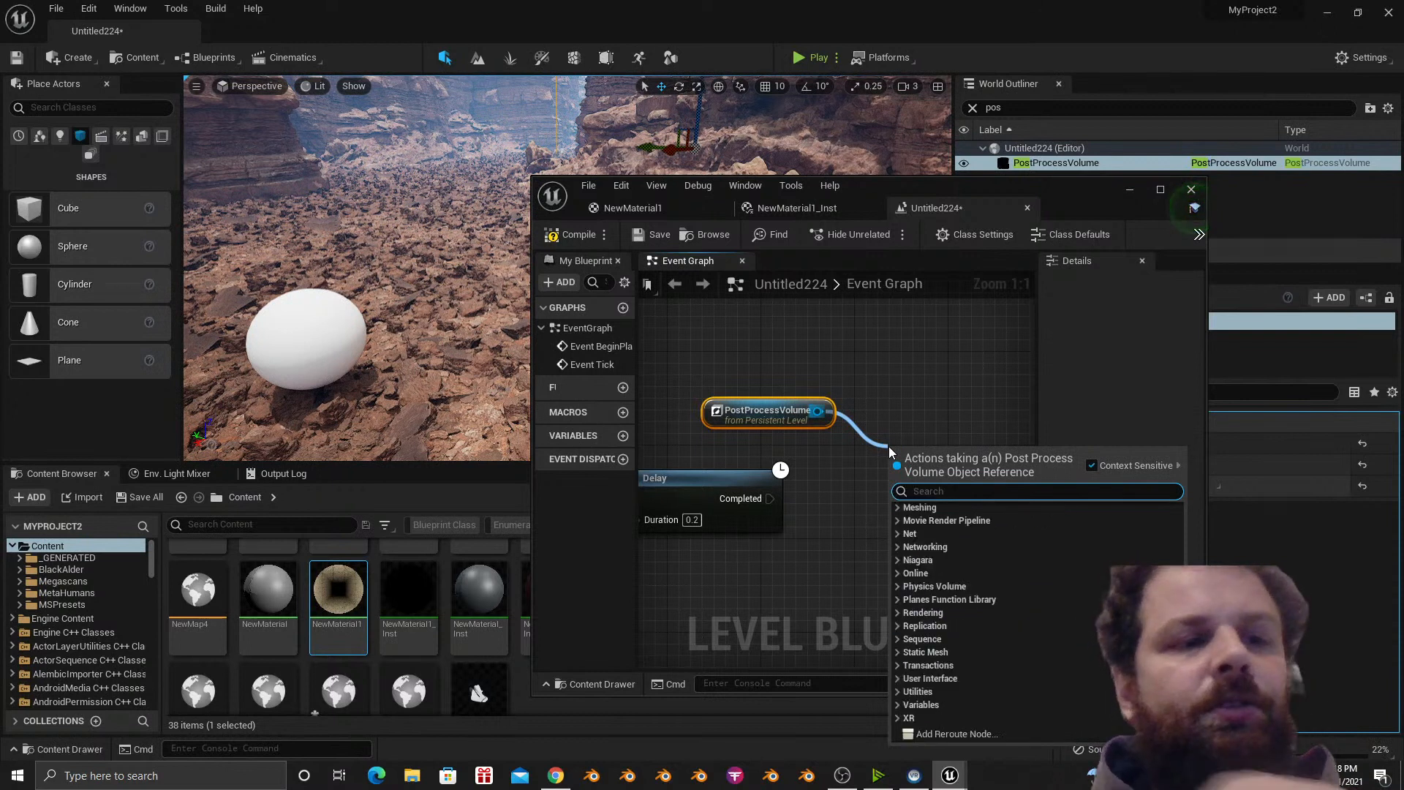
Add a Create Dynamic Material Instance (BrushComponent) node from the PostProcessVolume reference and move the reference clear of the Brush Component node.
text(mater)
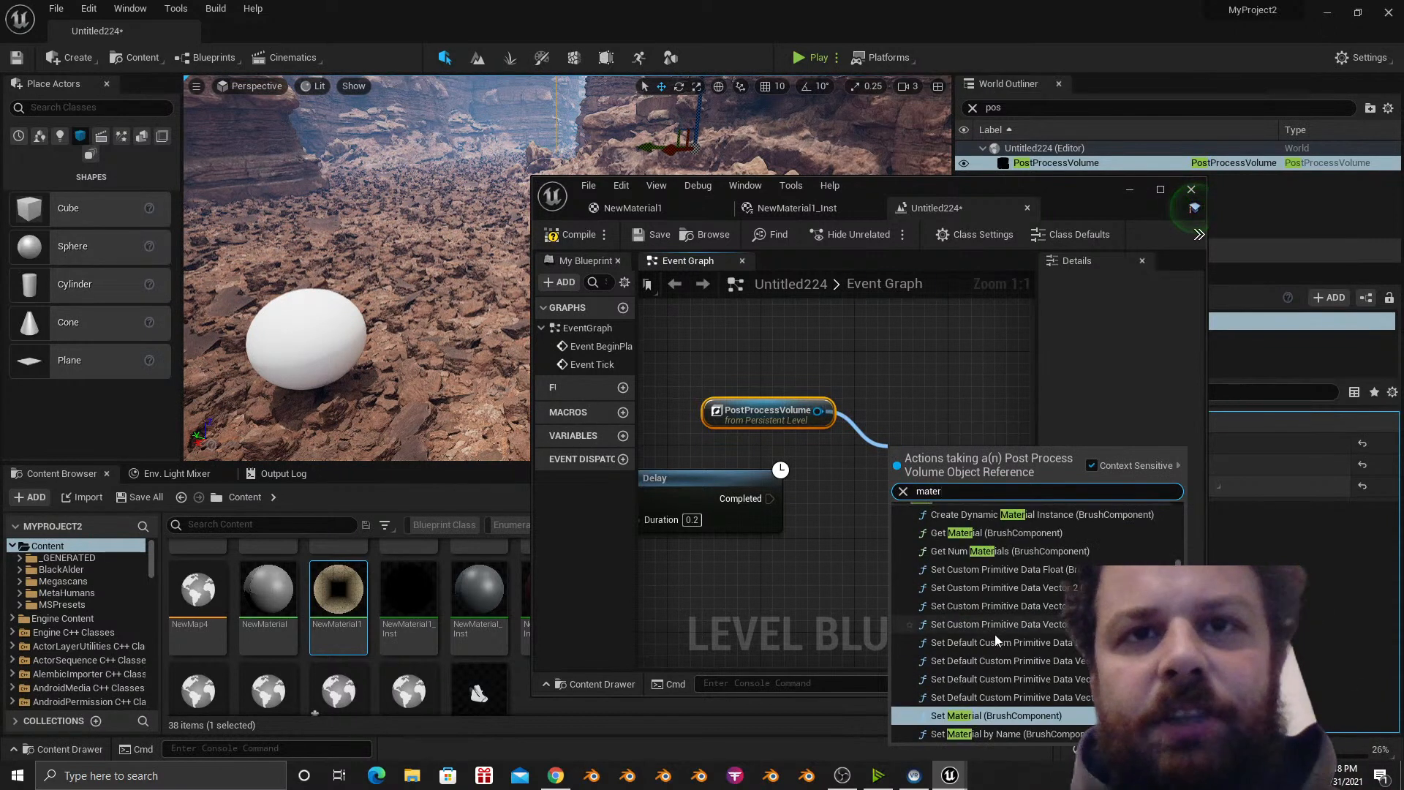
scroll(1032, 585, up, 2)
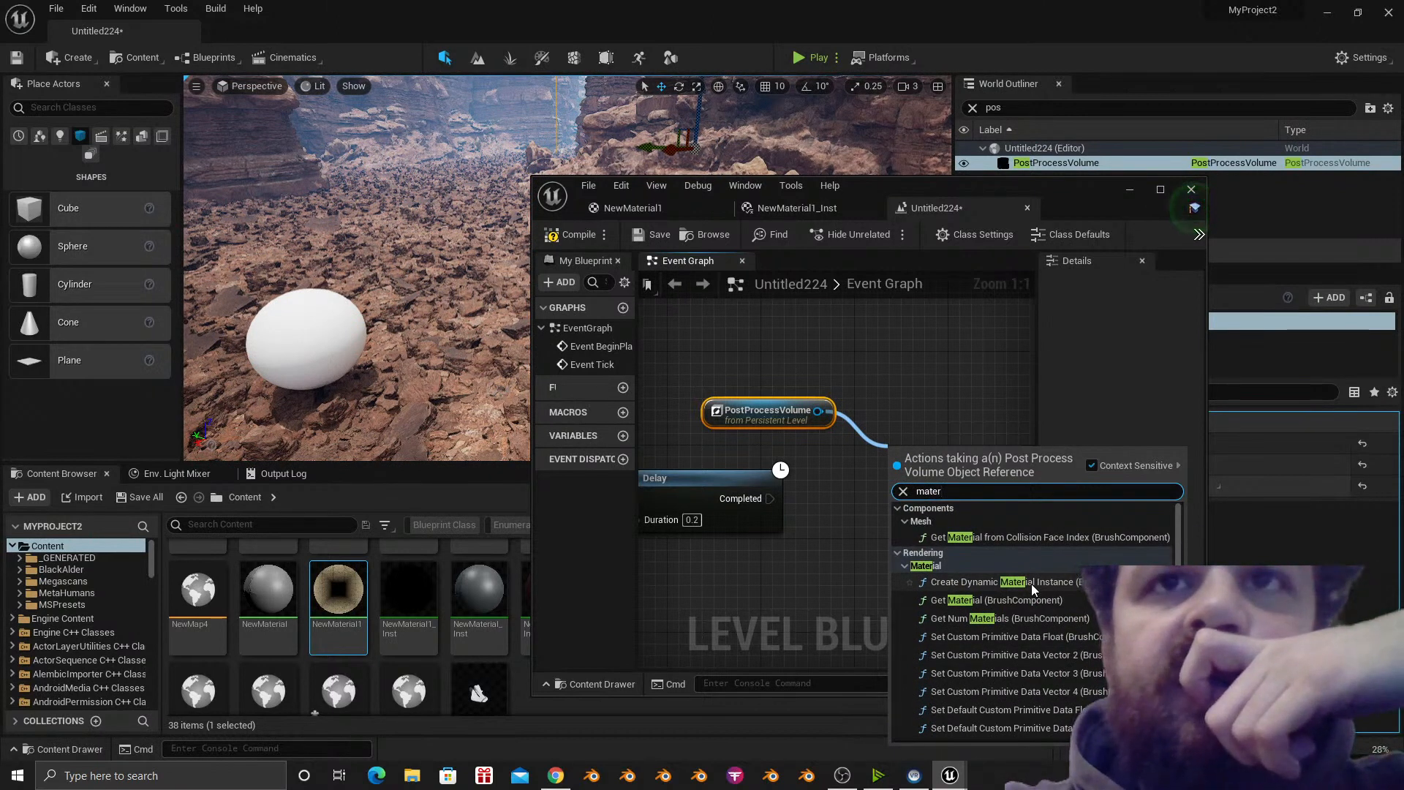
scroll(1032, 584, down, 2)
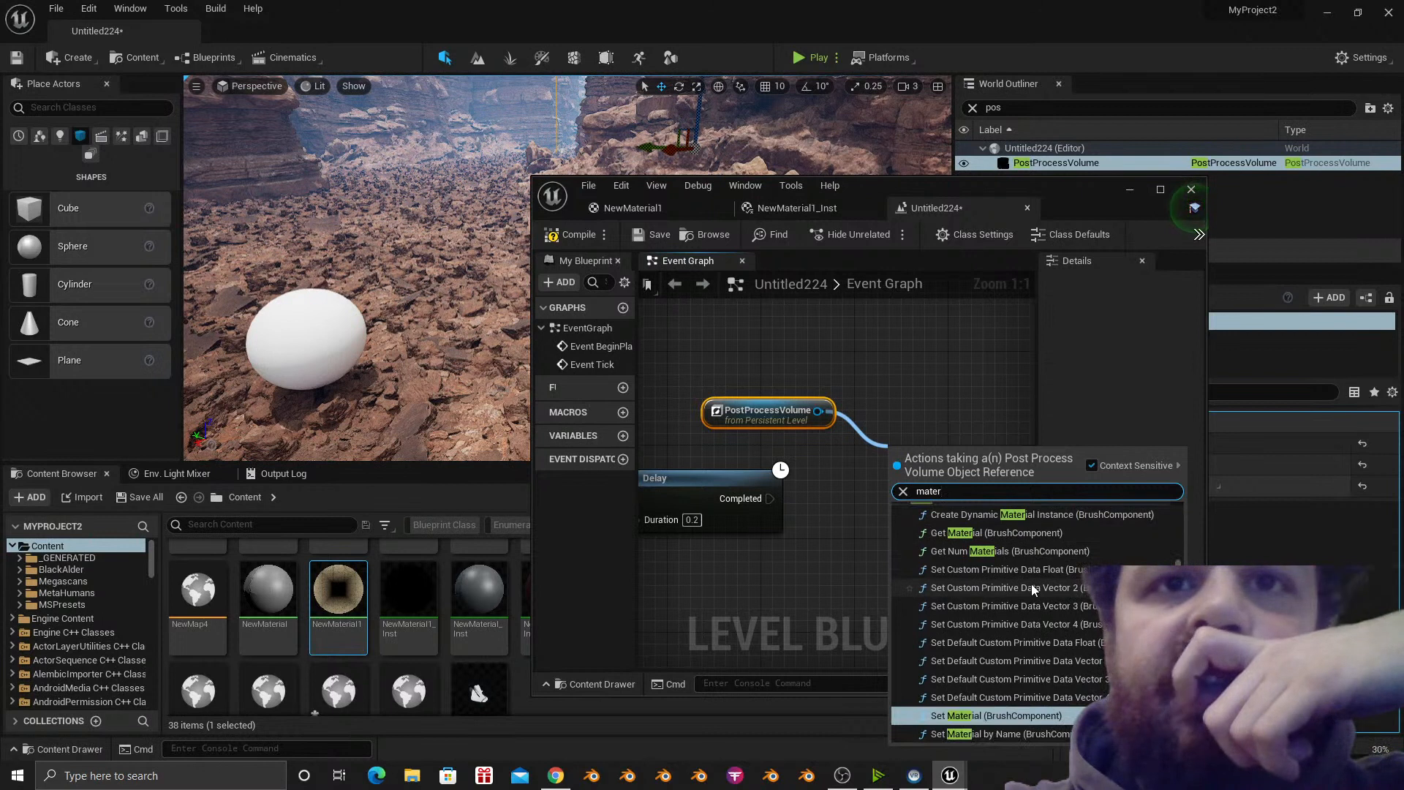
scroll(1029, 632, up, 2)
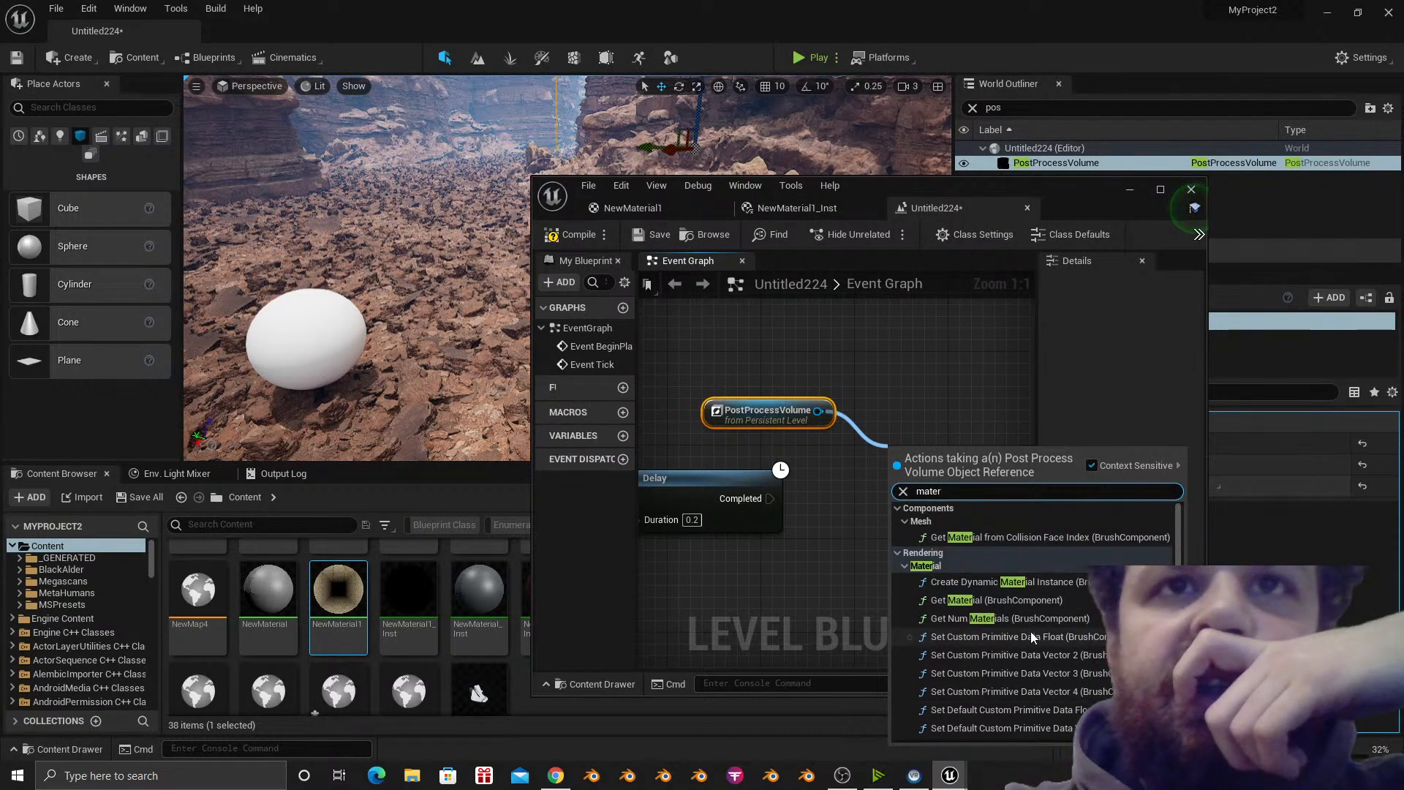
click(1017, 583)
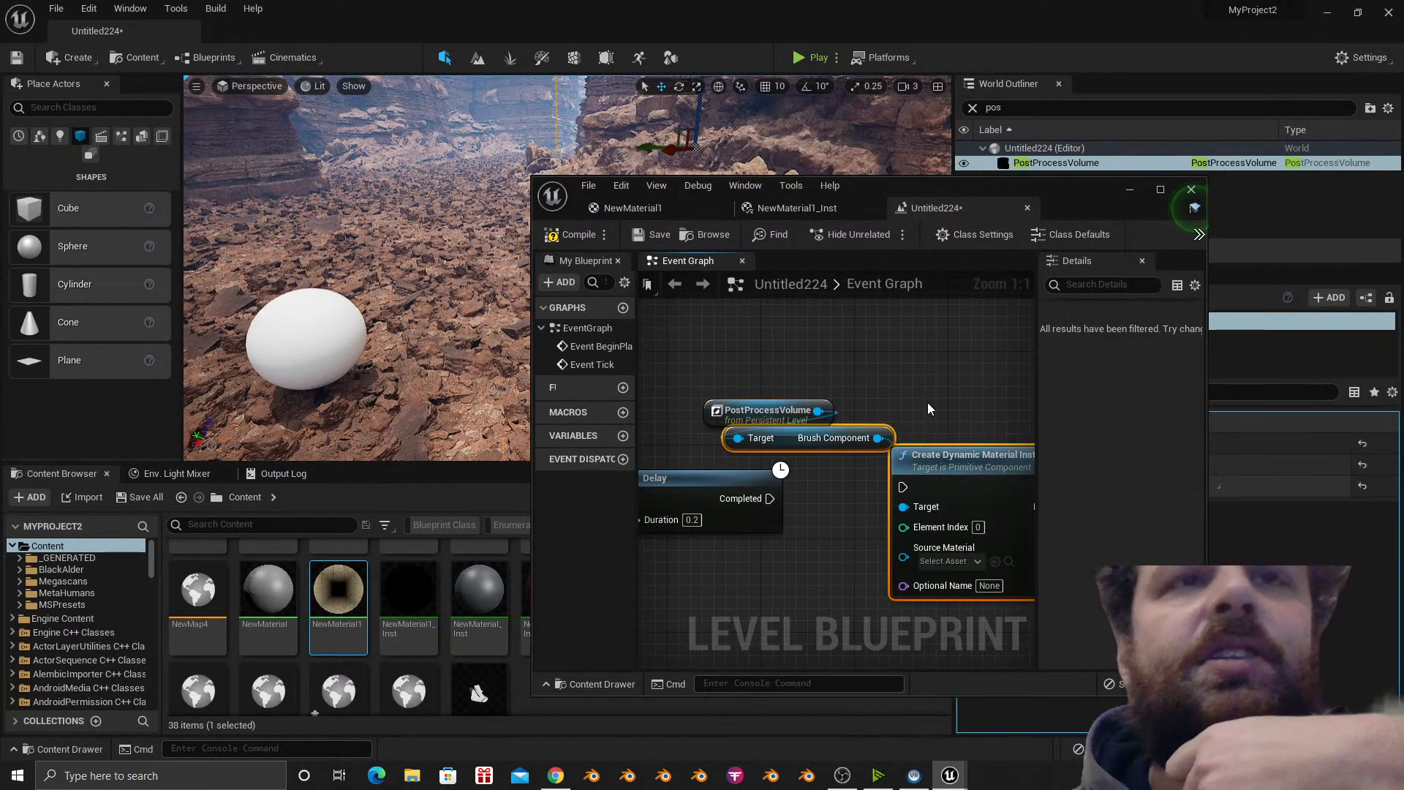
right_drag(928, 402, 914, 360)
drag(731, 367, 685, 355)
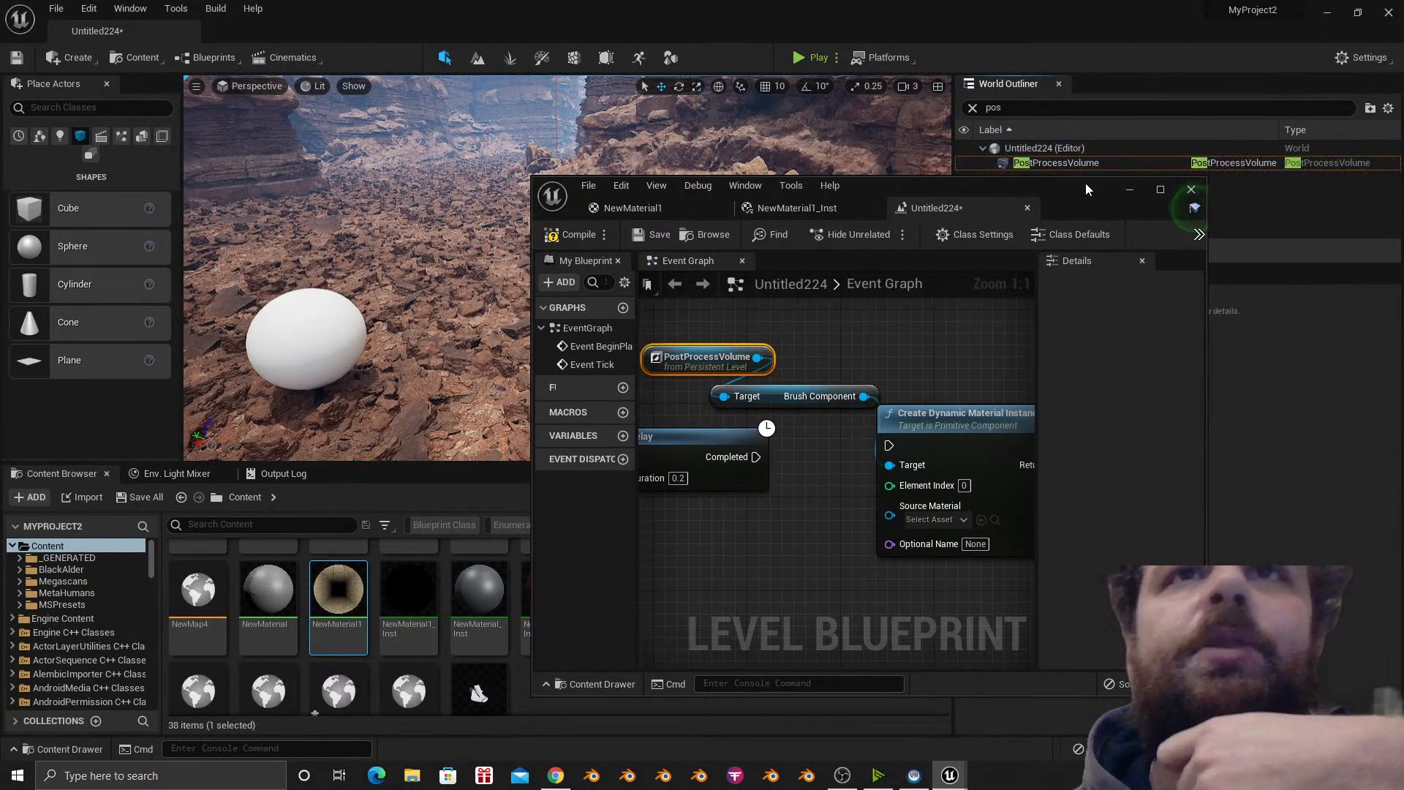
Check the PostProcessVolume reference's actions for "material" and filter the selected volume's details by "brush".
drag(1085, 183, 781, 180)
click(1055, 162)
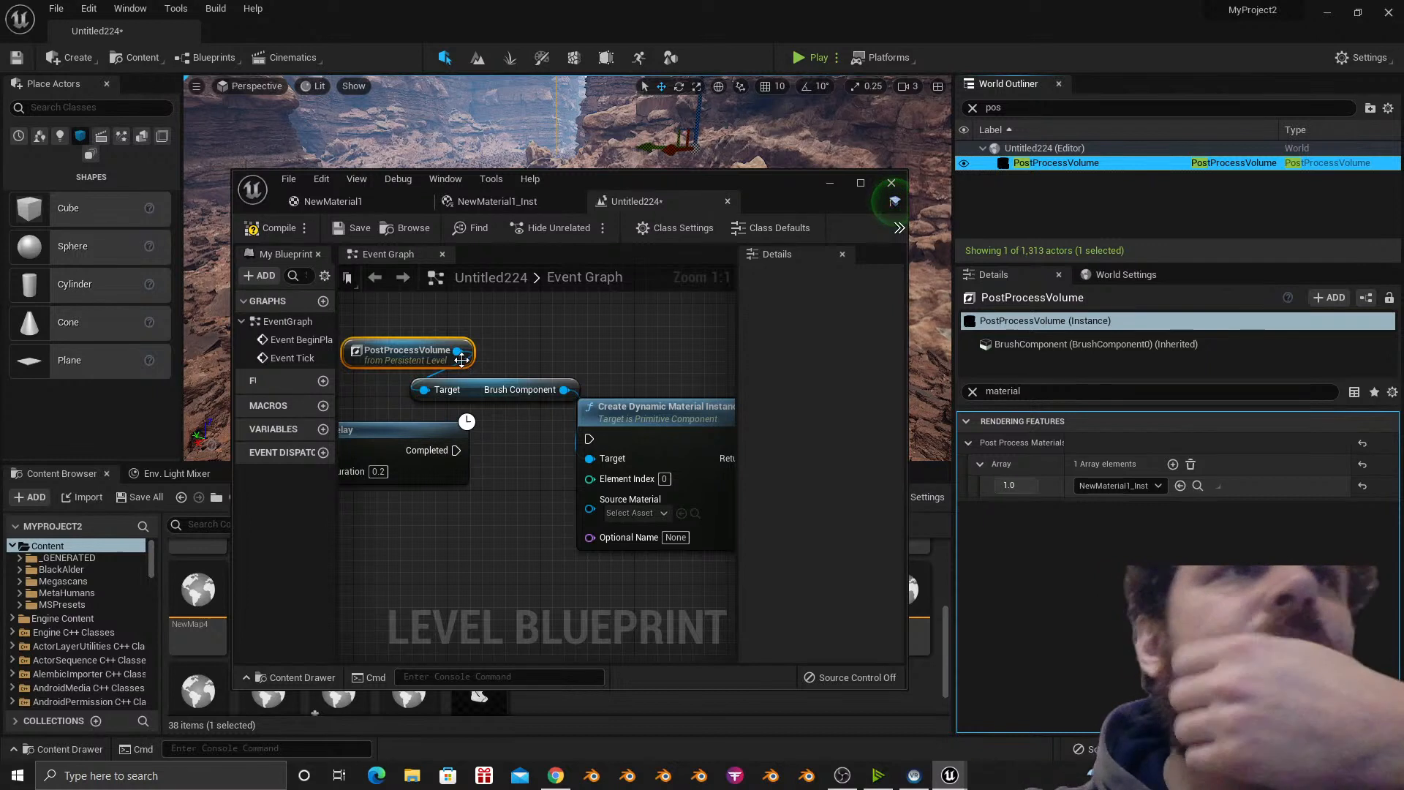
drag(456, 351, 596, 341)
text(ma)
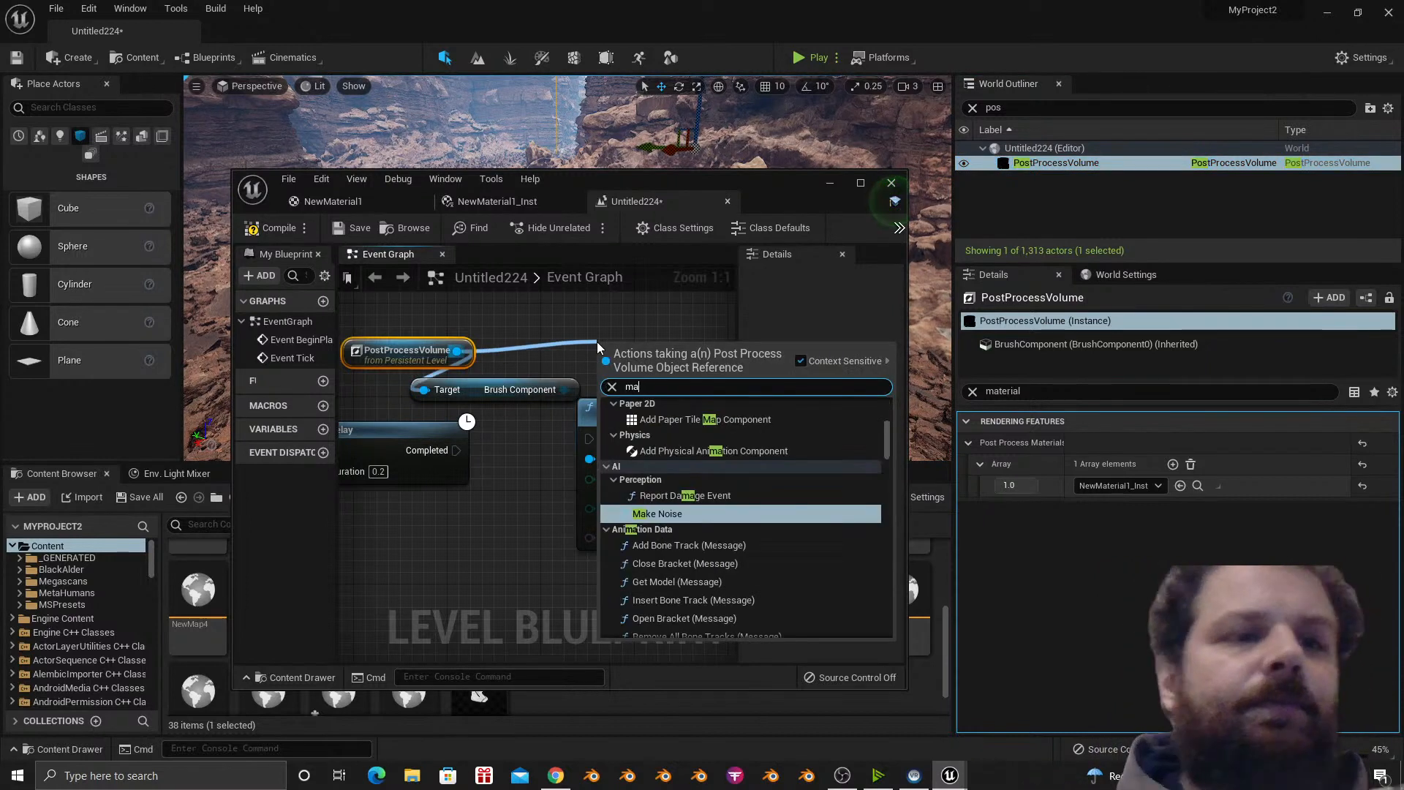
text(terial)
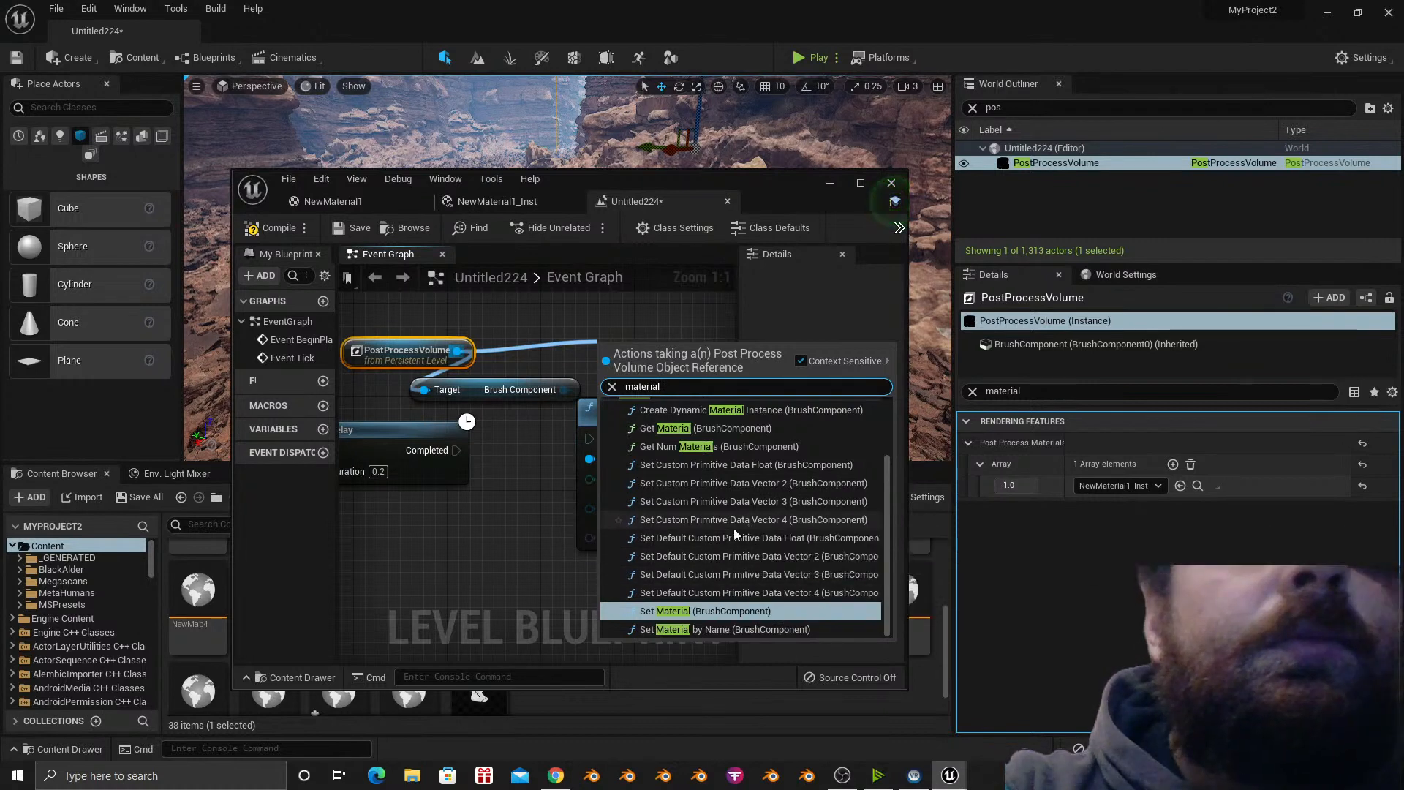
click(731, 410)
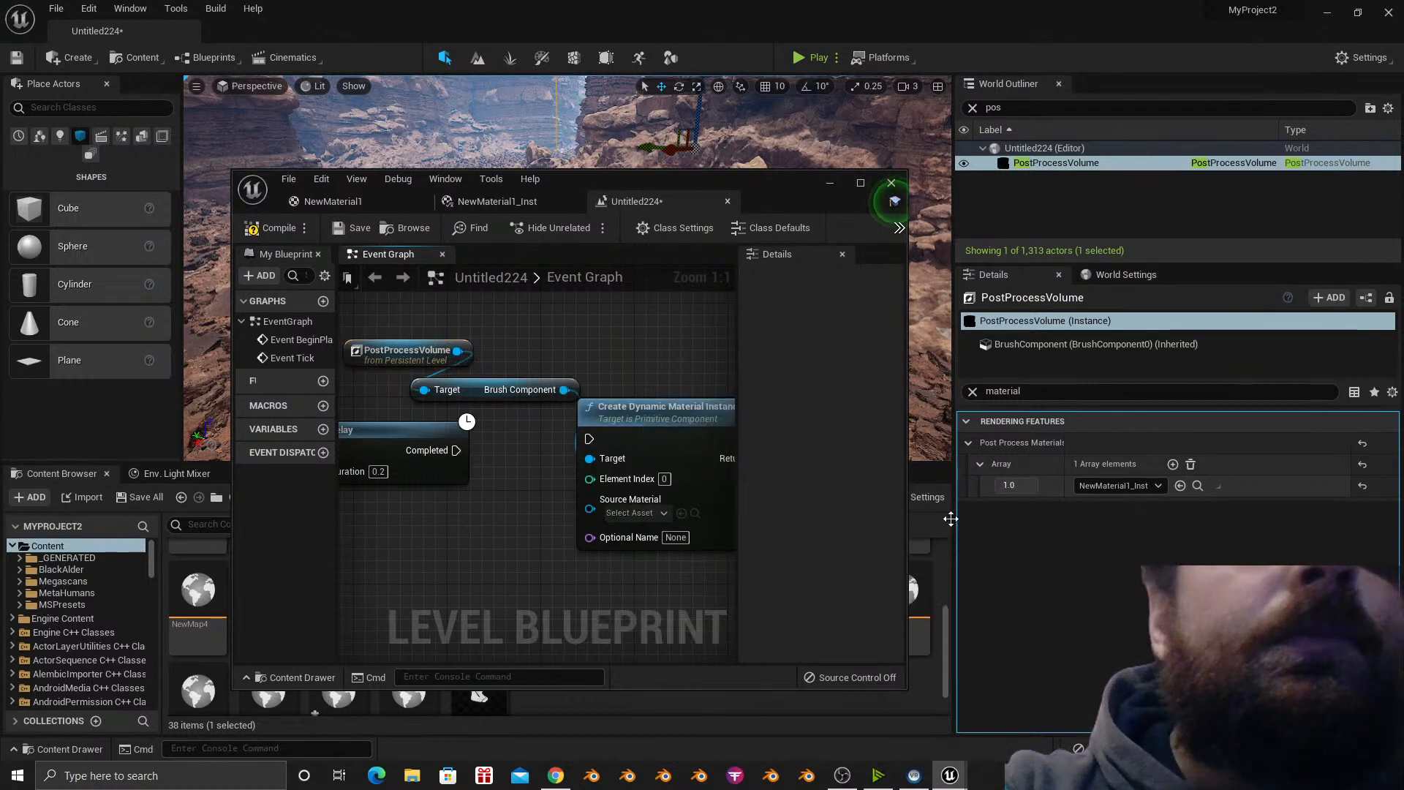
click(1035, 389)
text(brush)
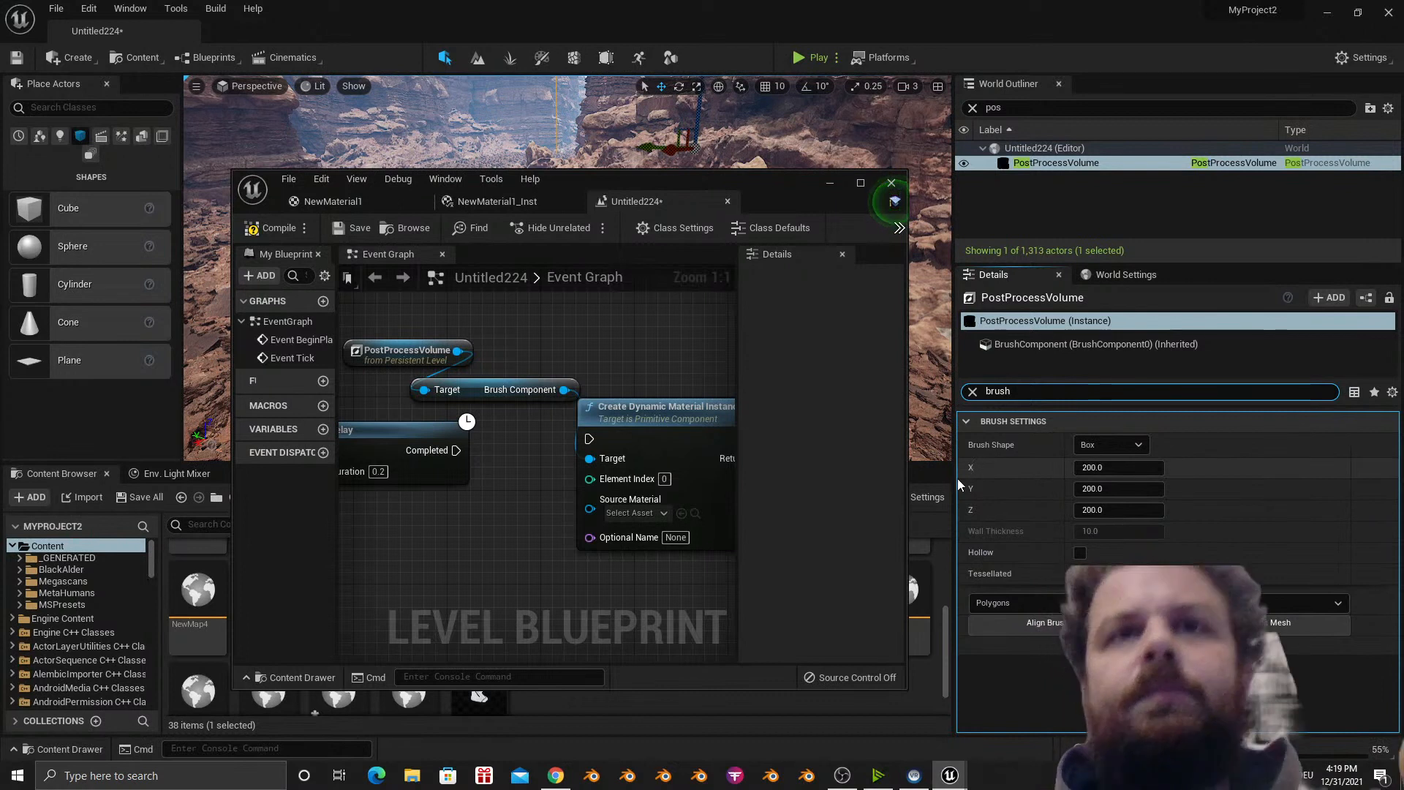
Clear the "brush" filter from the PostProcessVolume's details.
key(BackSpace)
key(BackSpace)
key(BackSpace)
key(BackSpace)
key(BackSpace)
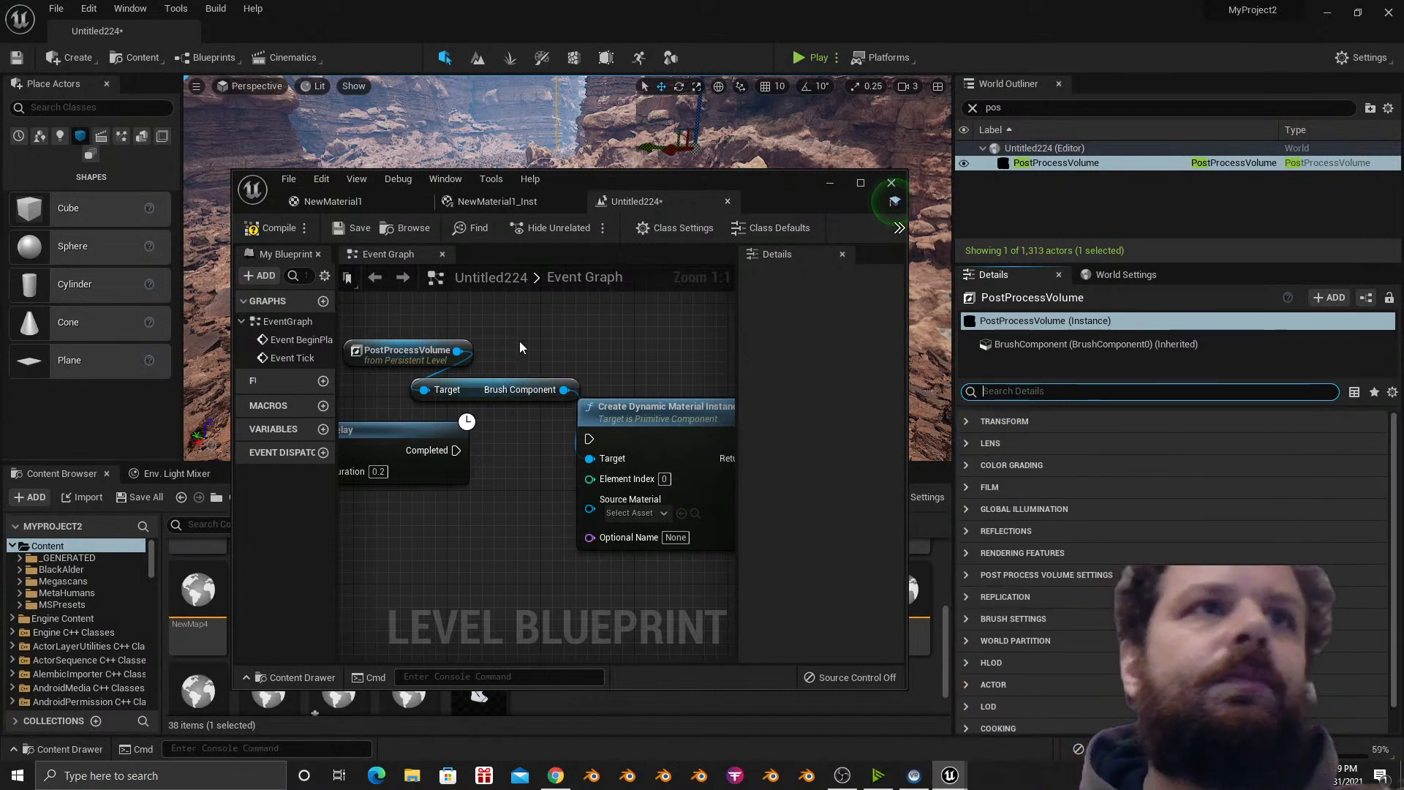
Set the Create Dynamic Material Instance node's Source Material to NewMaterial1_Inst.
right_drag(521, 347, 539, 382)
mouse_move(554, 776)
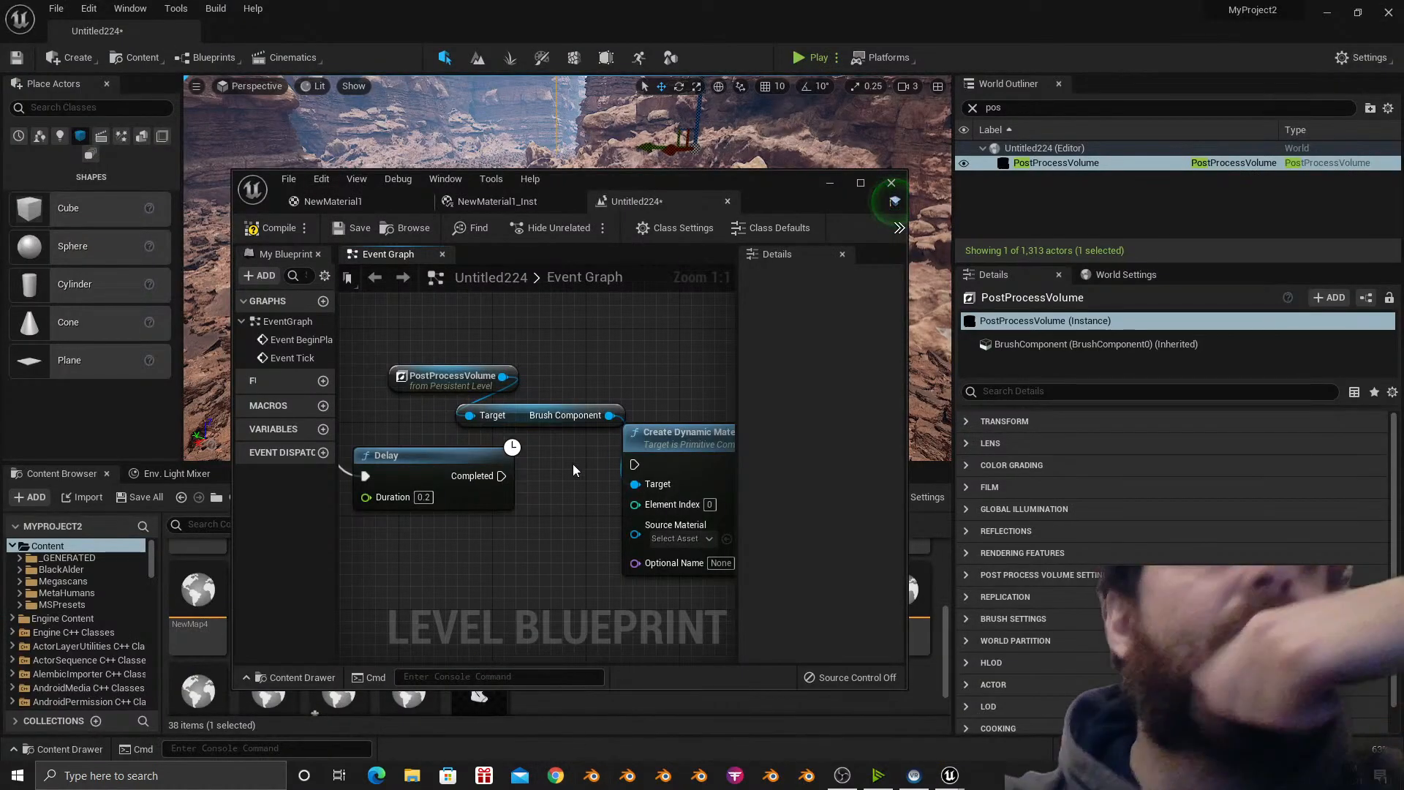
right_drag(572, 463, 524, 453)
click(645, 531)
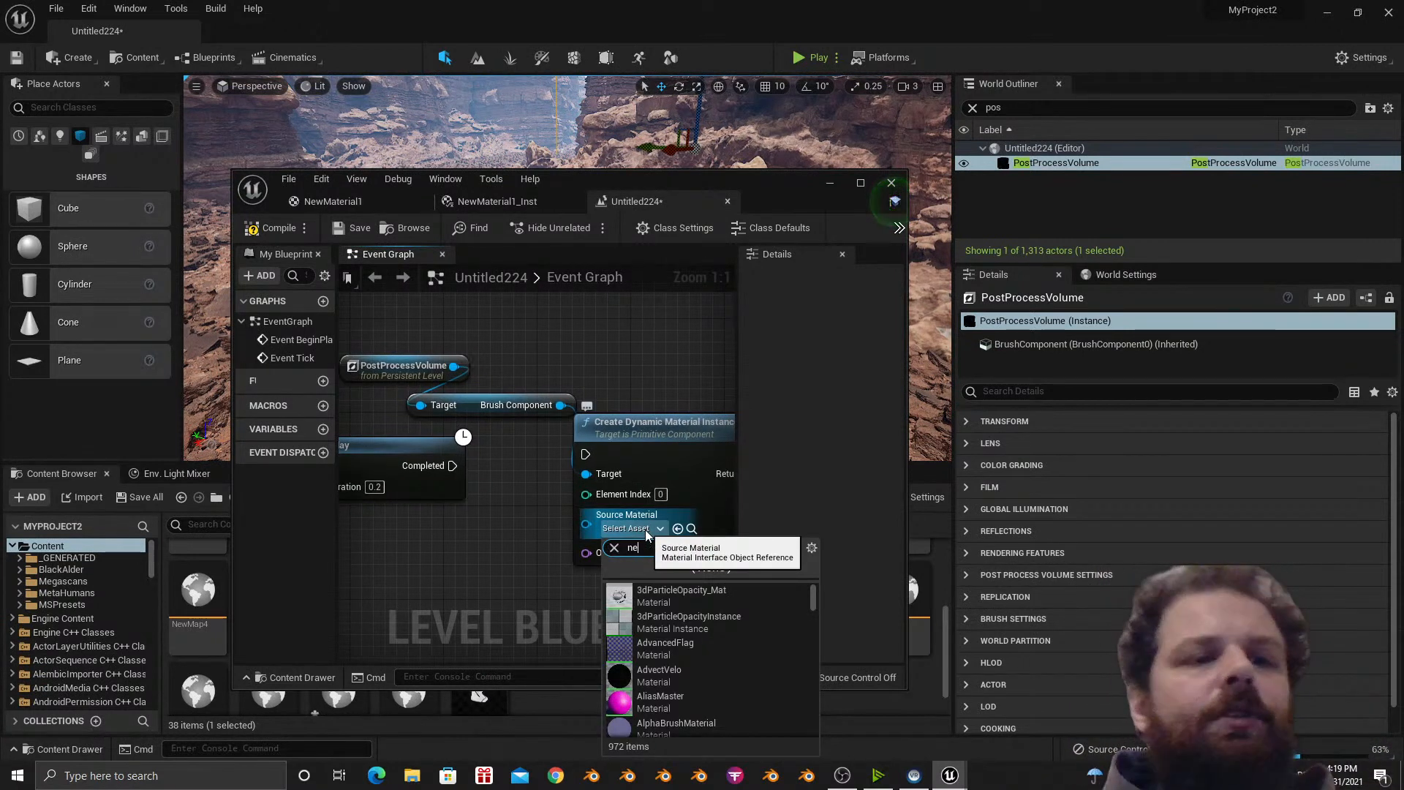
text(newma)
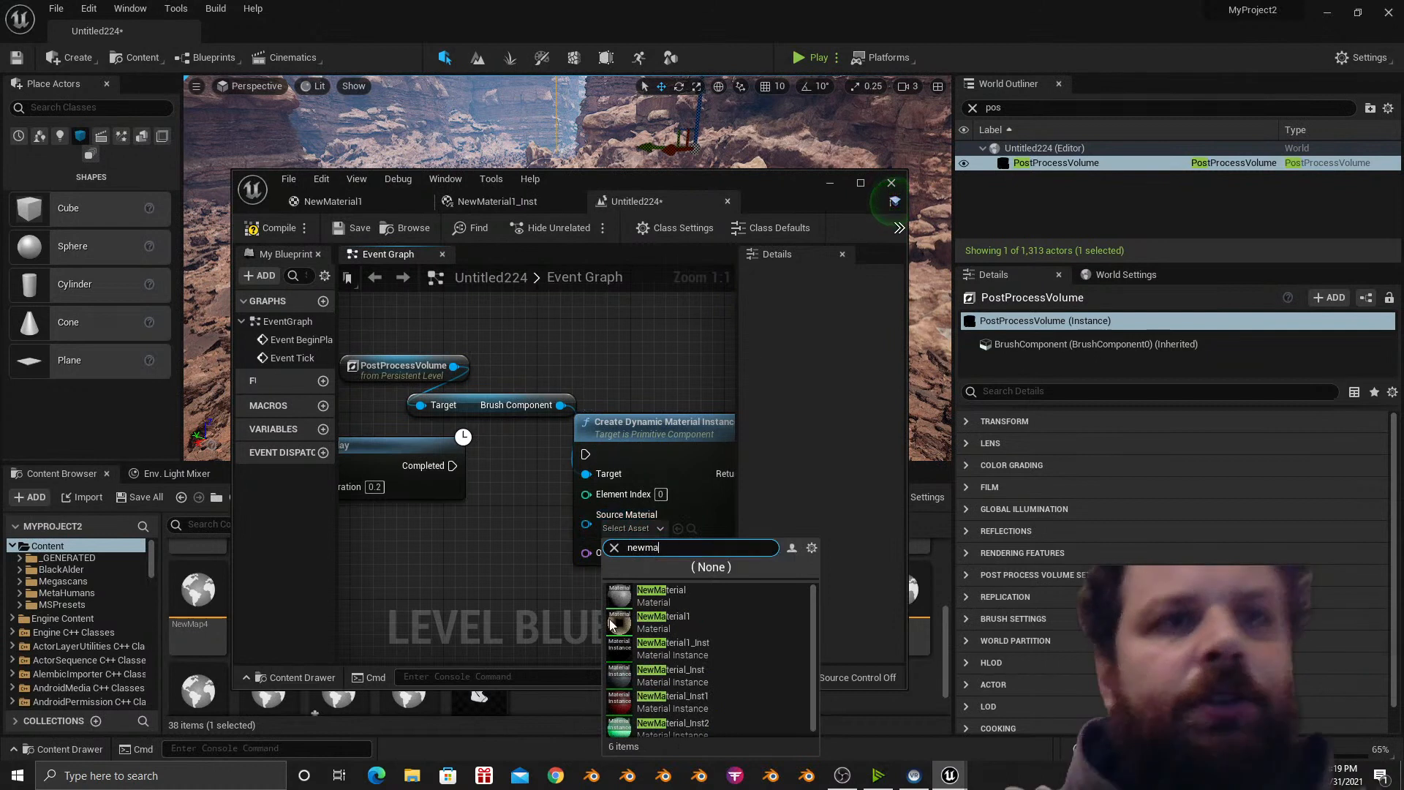
click(714, 651)
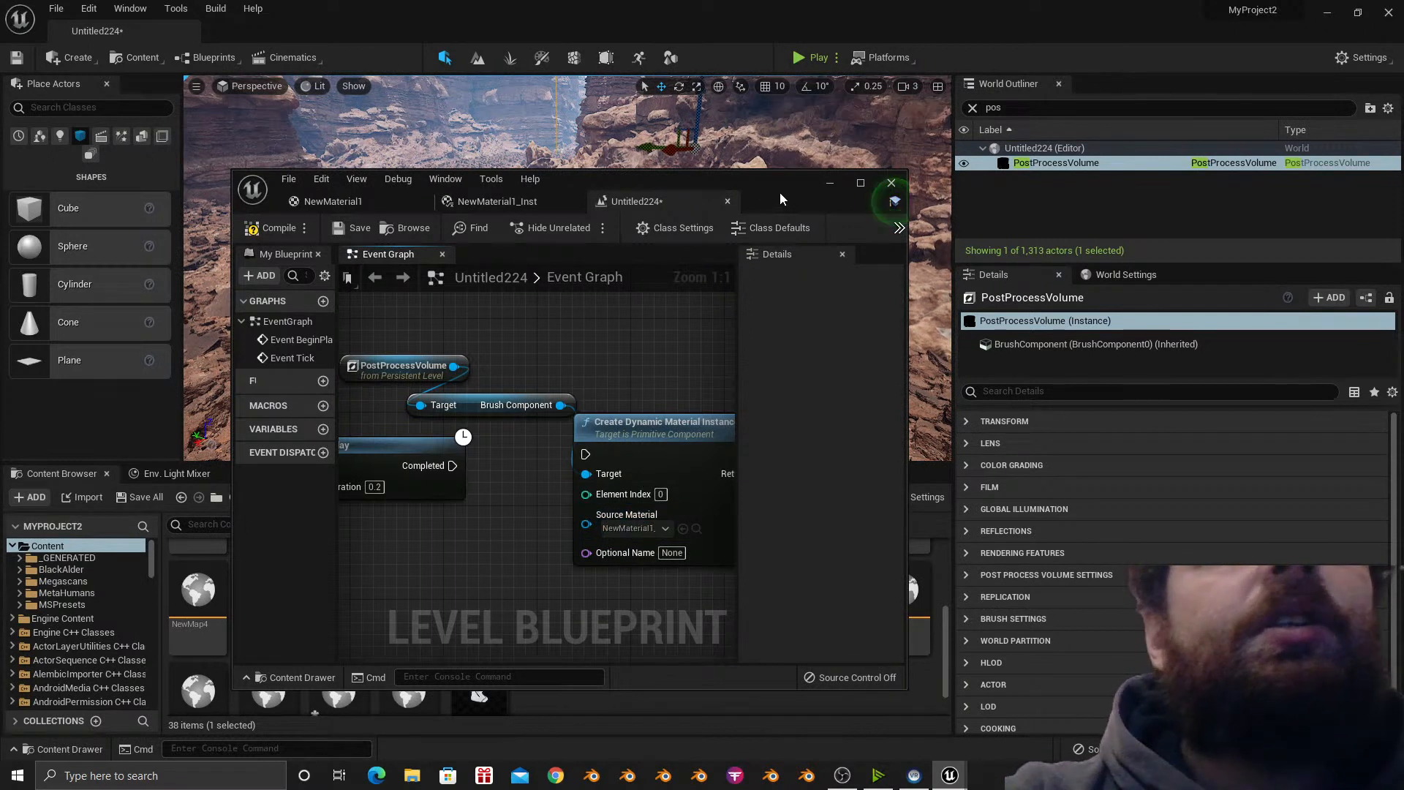
Move the Create Dynamic Material Instance node away from Brush Component and connect the Delay node's Completed output to its execution input.
drag(783, 186, 1045, 168)
drag(886, 413, 908, 342)
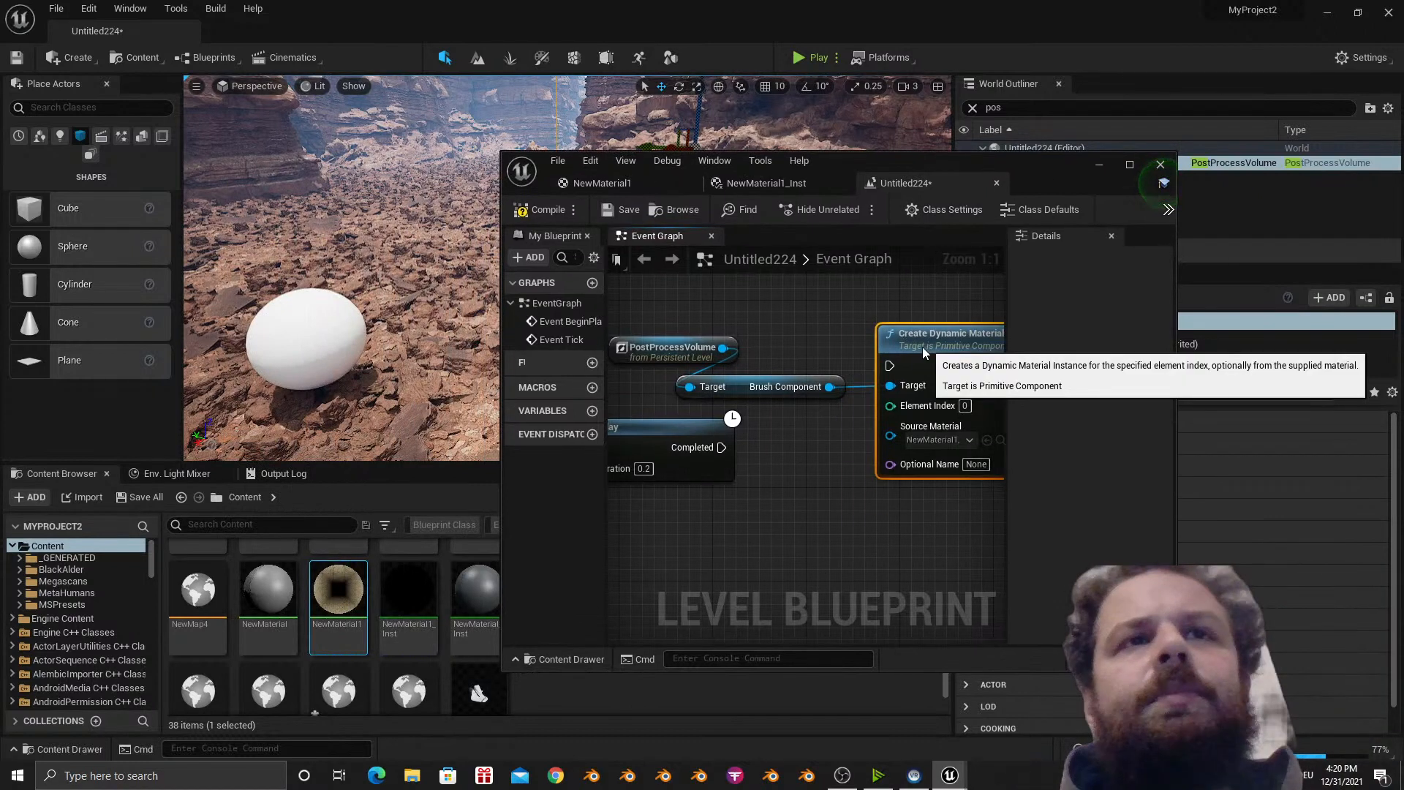
drag(721, 447, 878, 366)
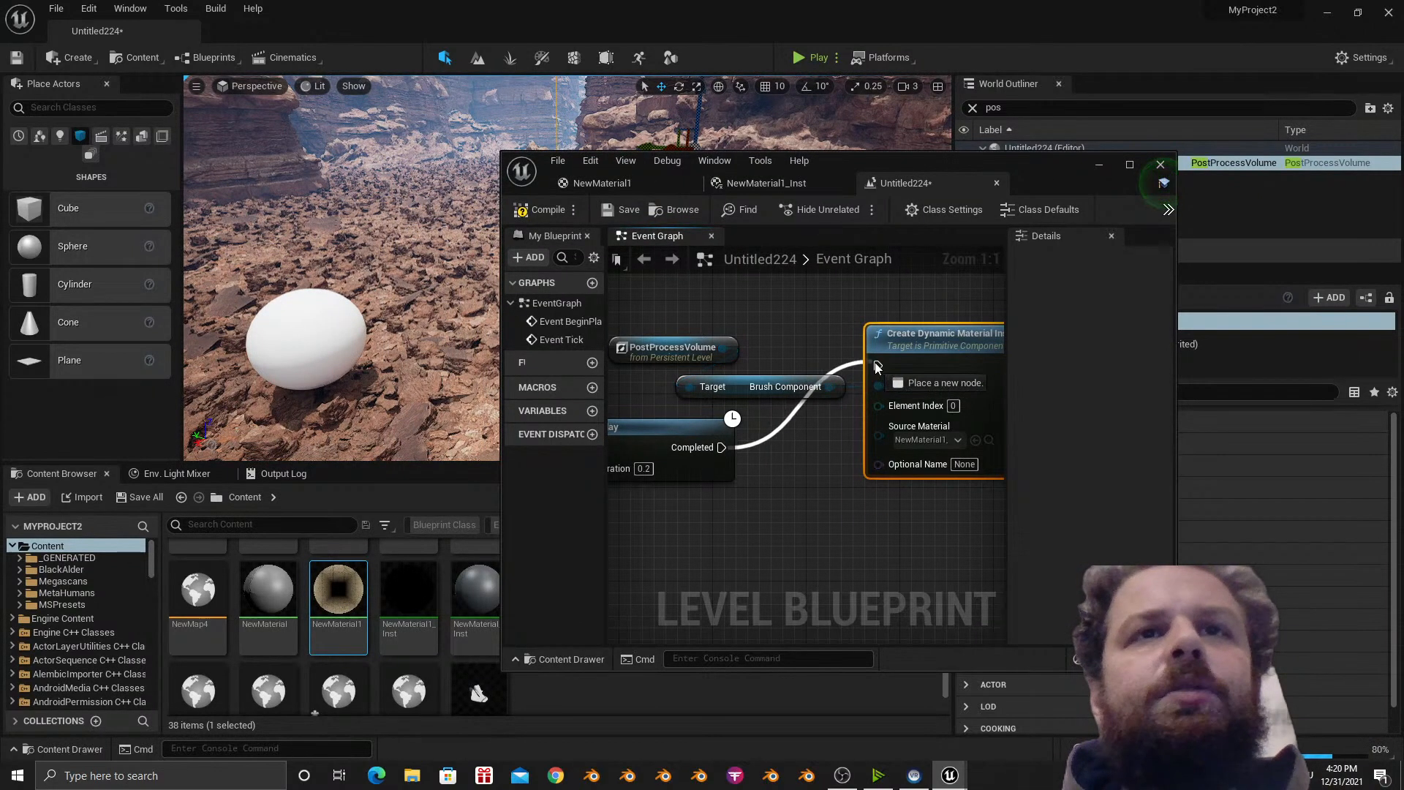
right_drag(749, 392, 716, 398)
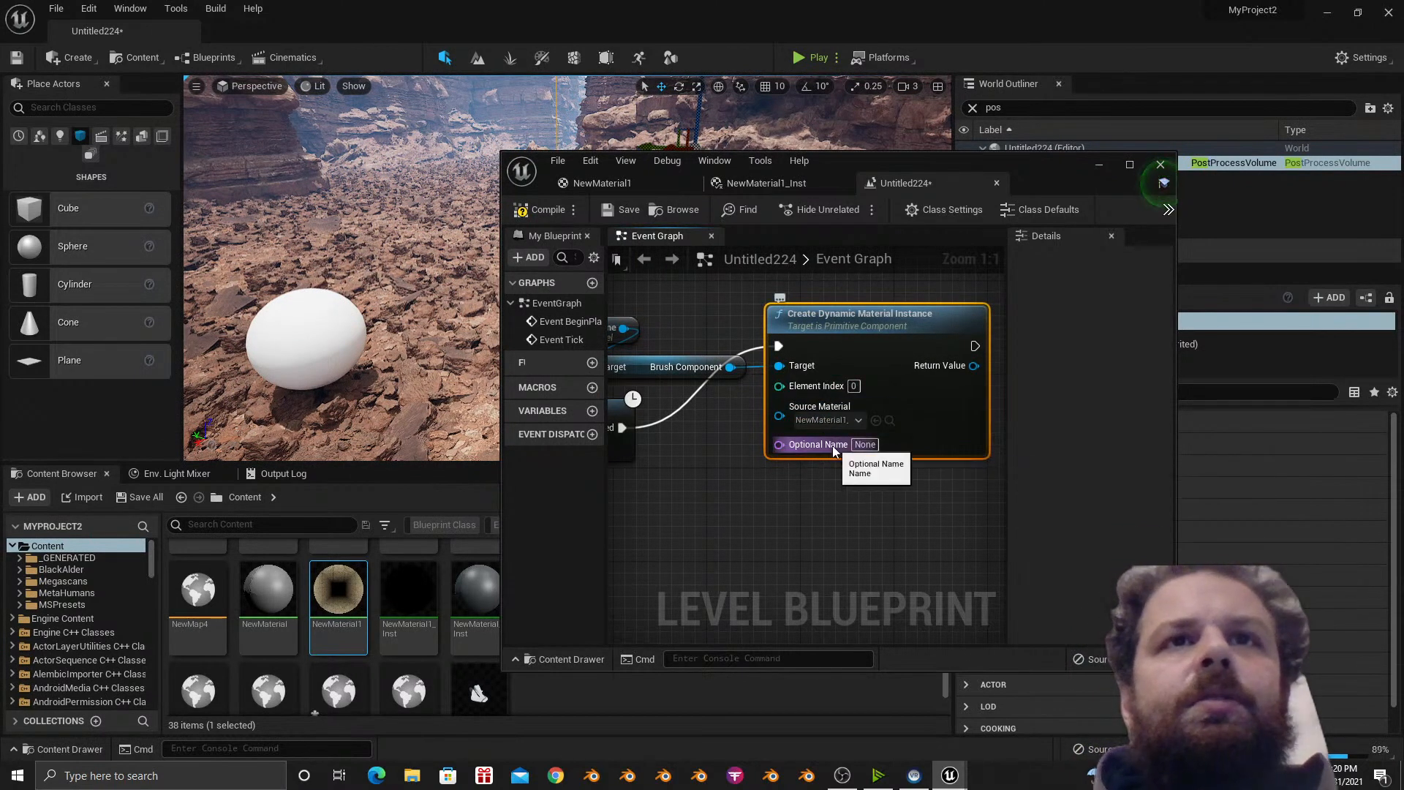
Add a Set Scalar Parameter Value node for material instances from the Create Dynamic Material Instance node's execution output.
right_drag(774, 472, 809, 382)
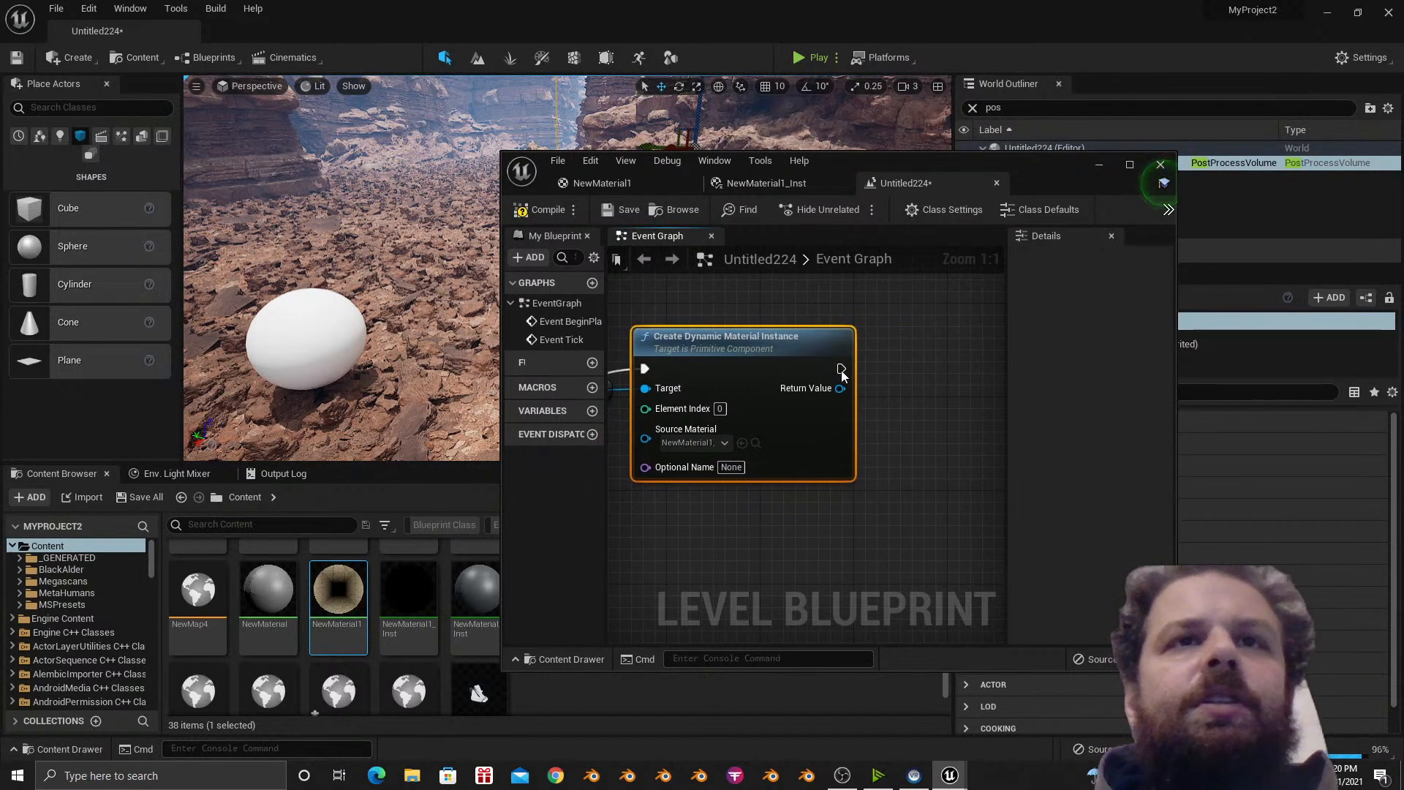
drag(914, 386, 916, 388)
text(set)
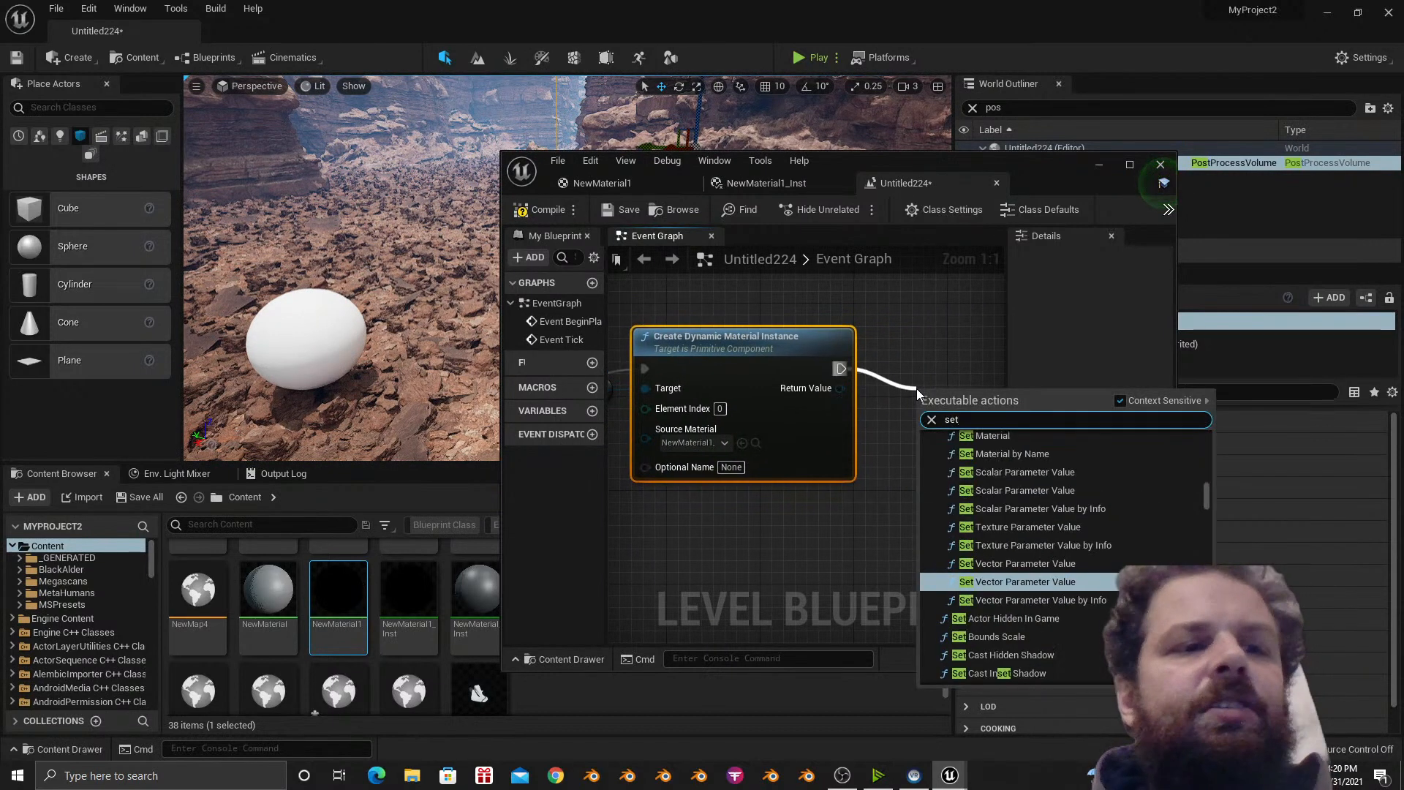
text(para)
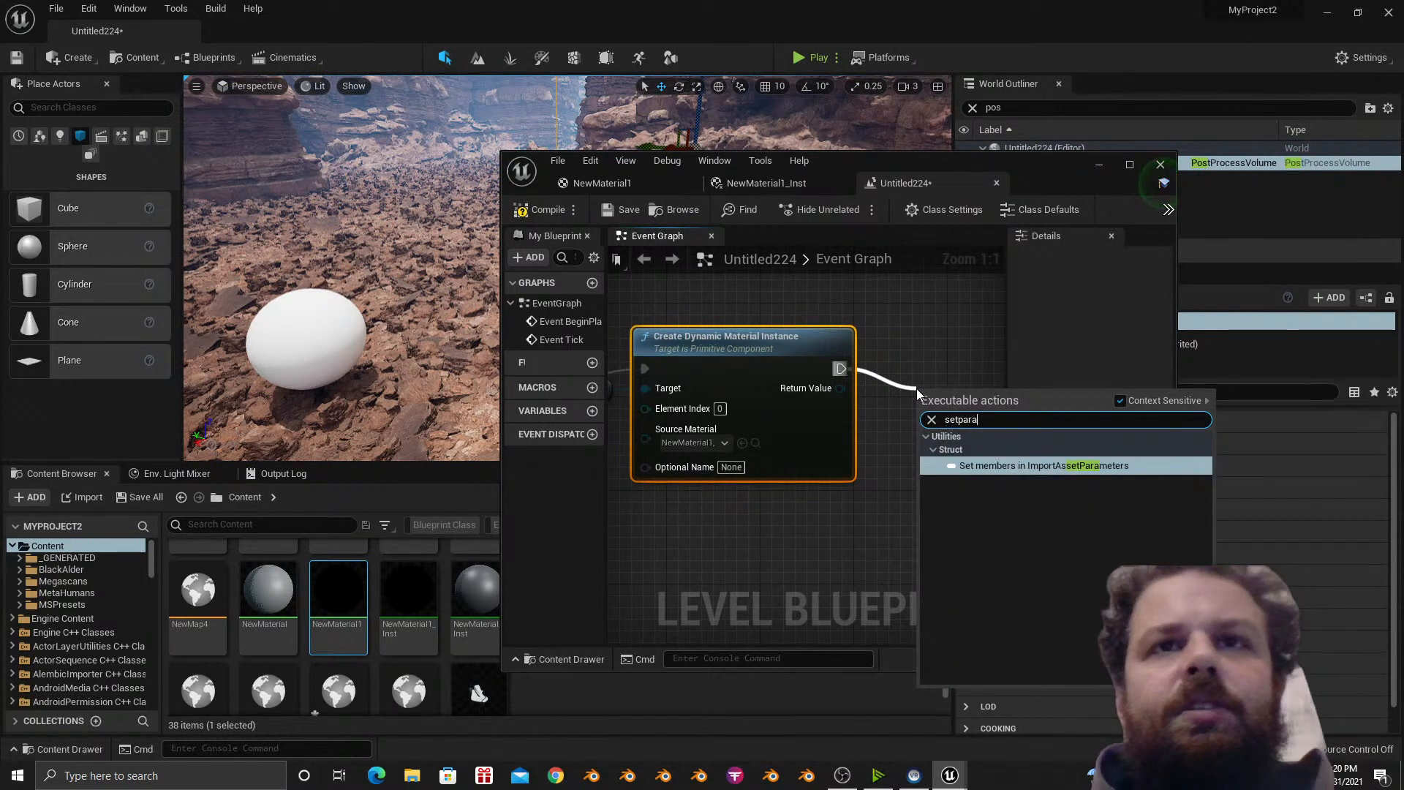
key(BackSpace)
key(BackSpace)
key(BackSpace)
key(BackSpace)
key(BackSpace)
key(BackSpace)
key(BackSpace)
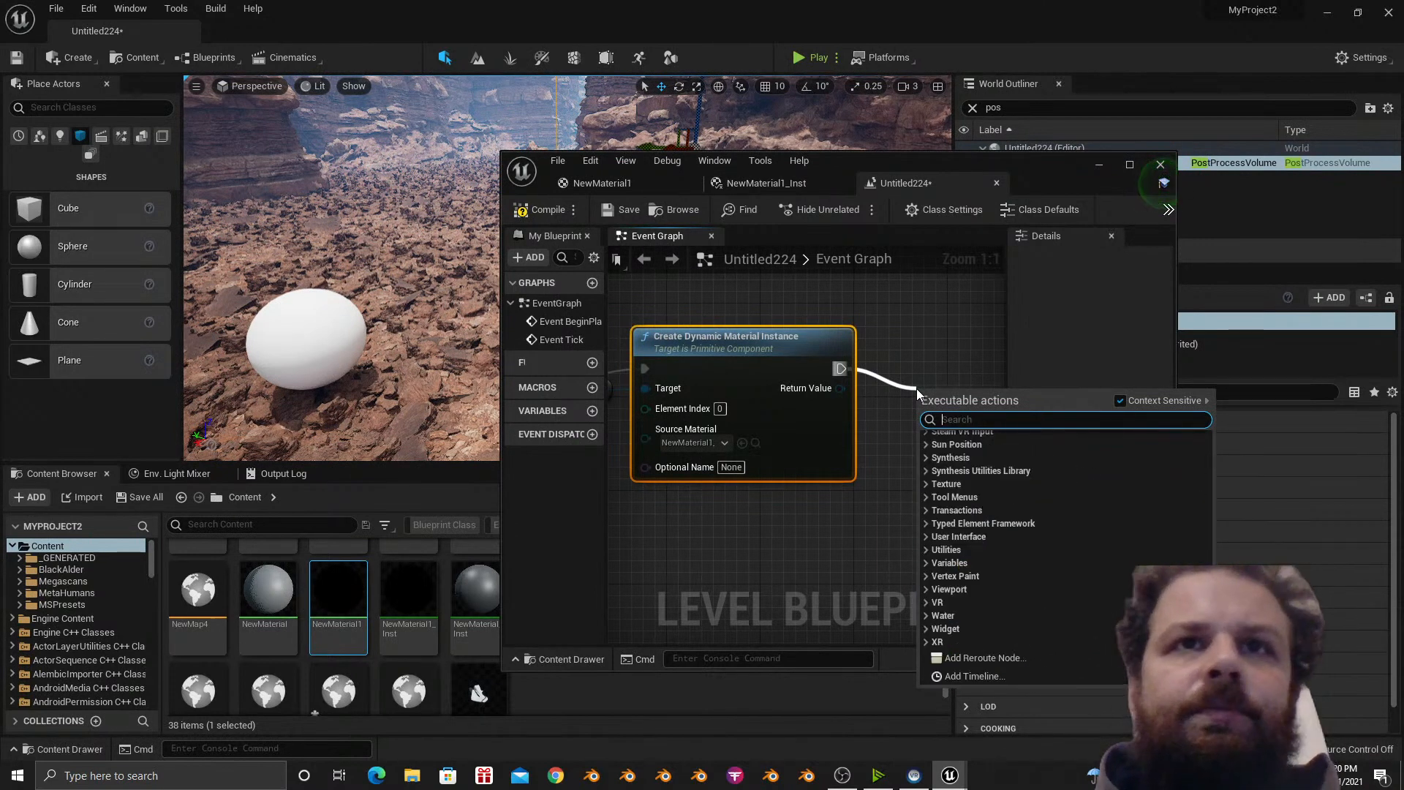
text(parame)
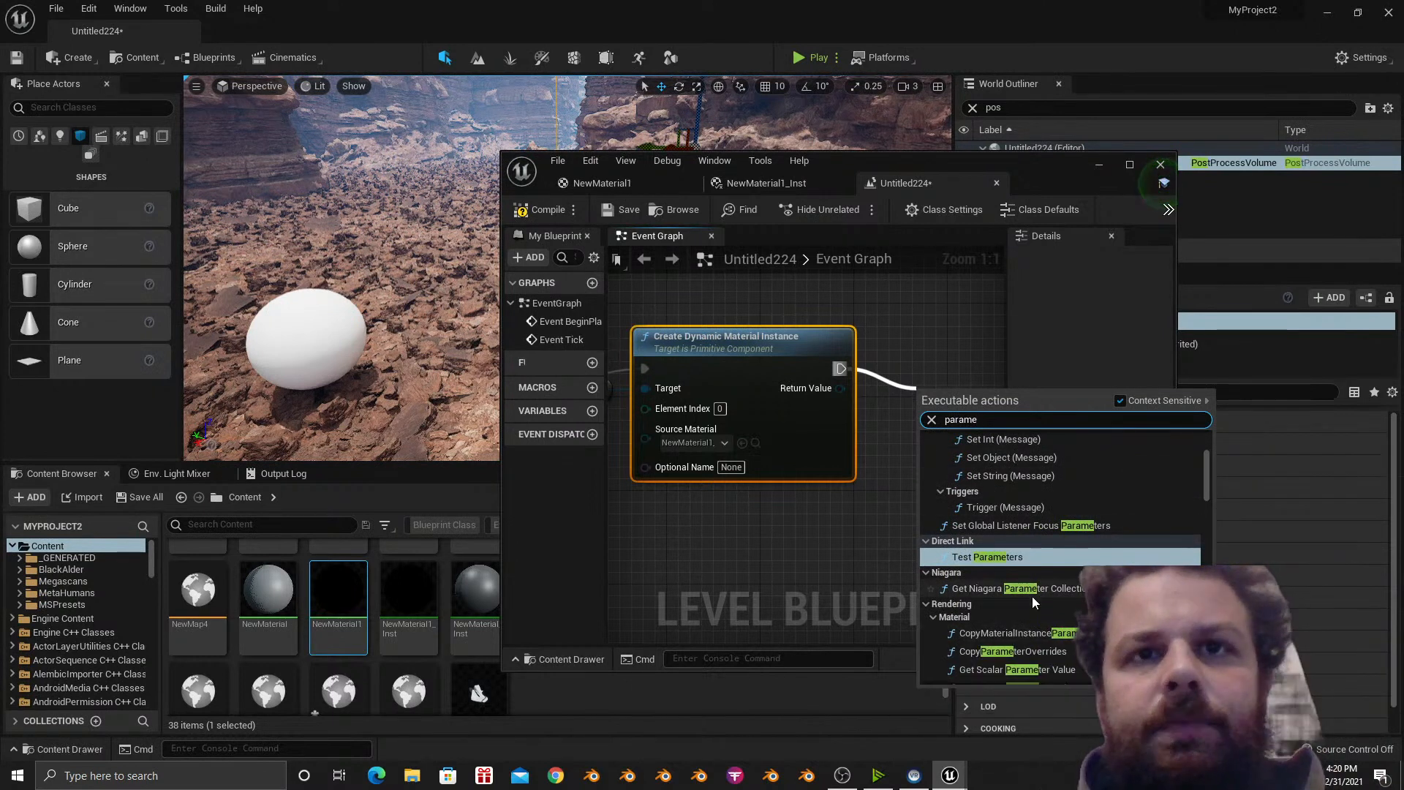
scroll(1033, 598, down, 5)
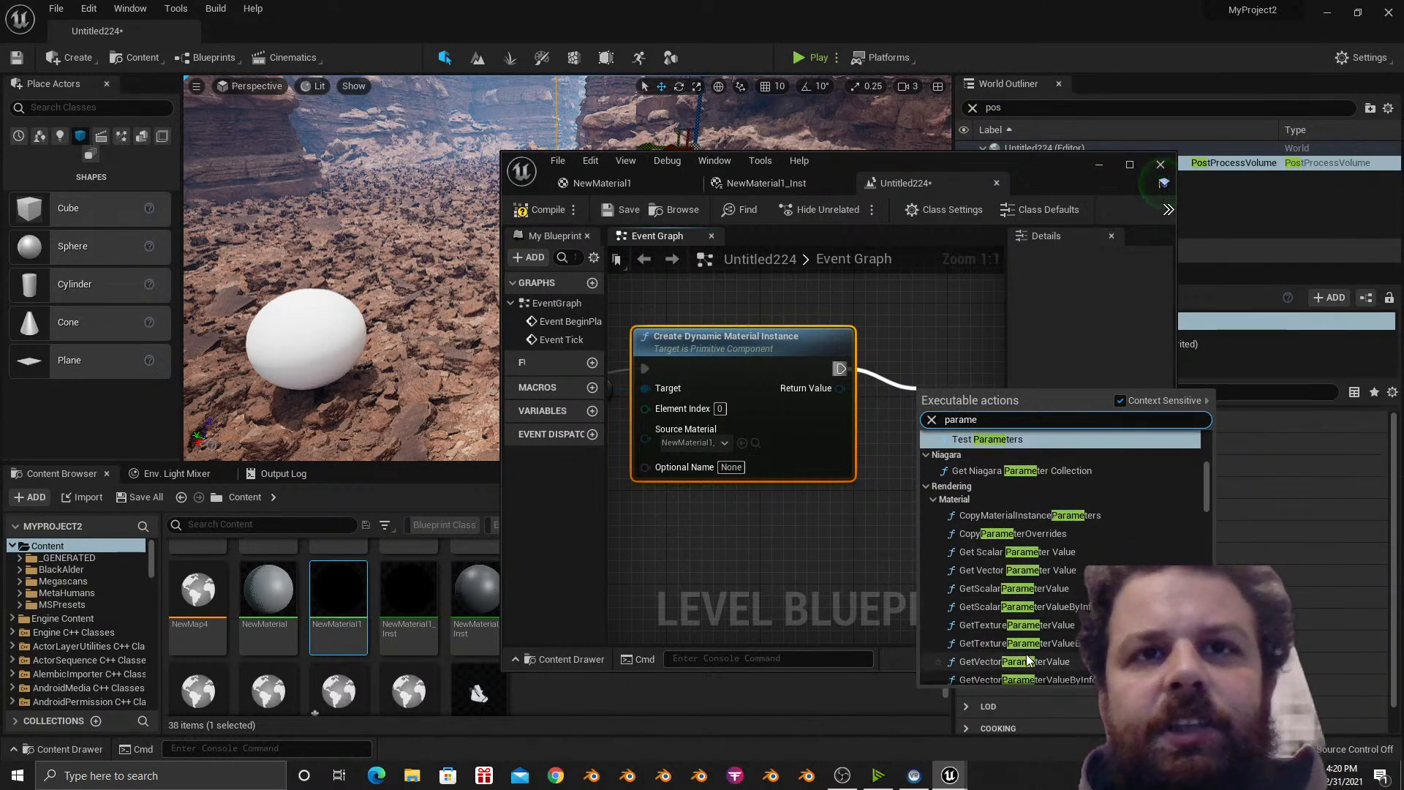
scroll(1029, 661, down, 3)
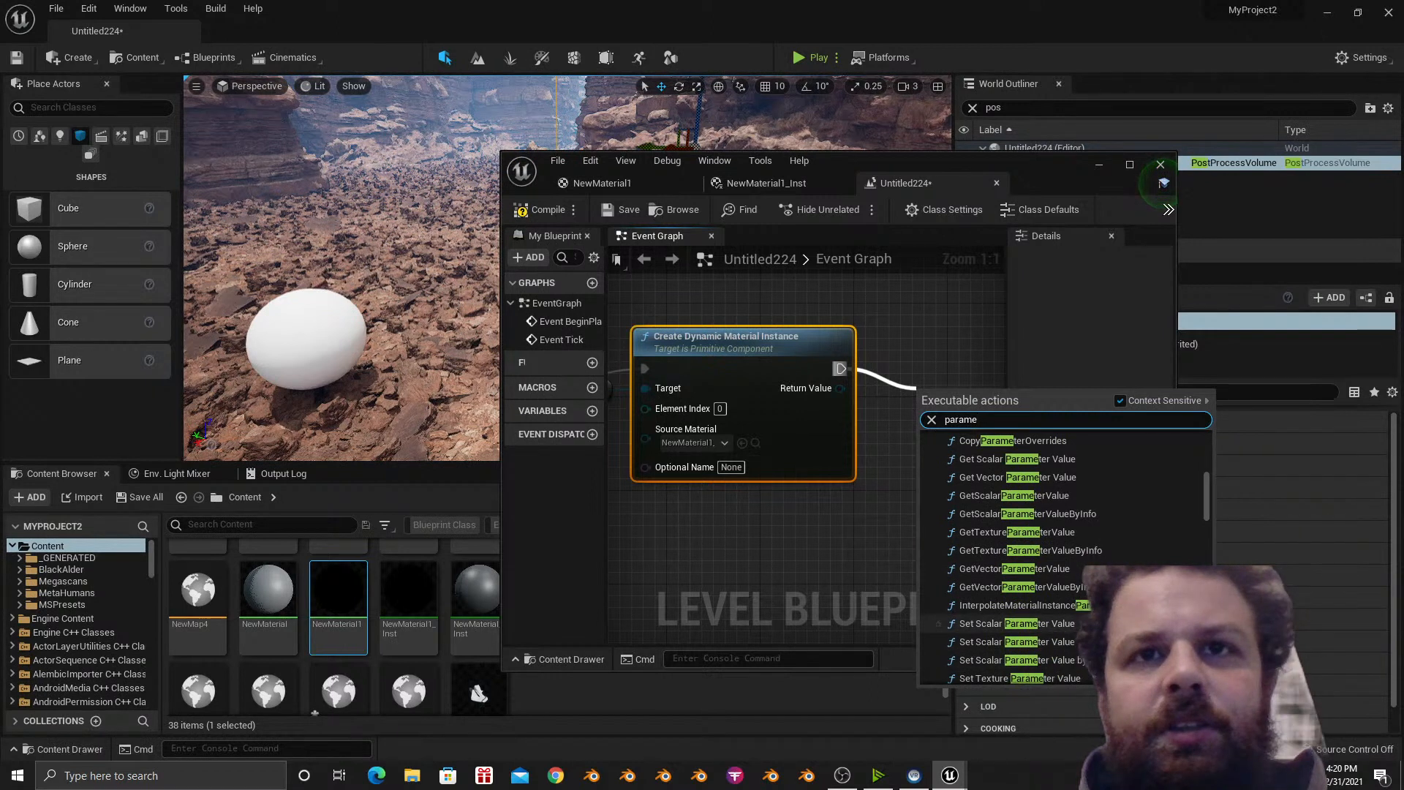
click(1075, 624)
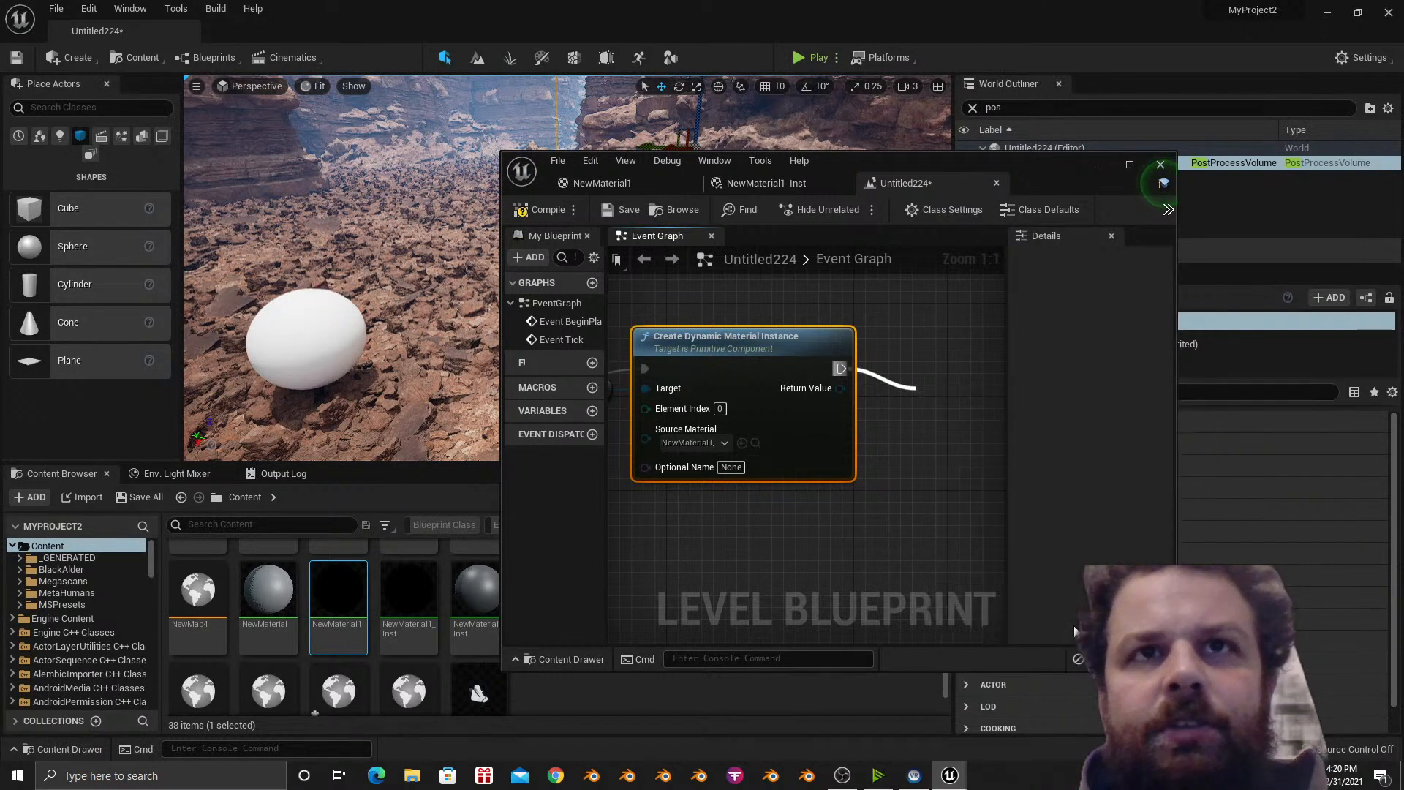
Connect the Create Dynamic Material Instance node's Return Value to the Target of Set Scalar Parameter Value.
right_drag(863, 511, 990, 539)
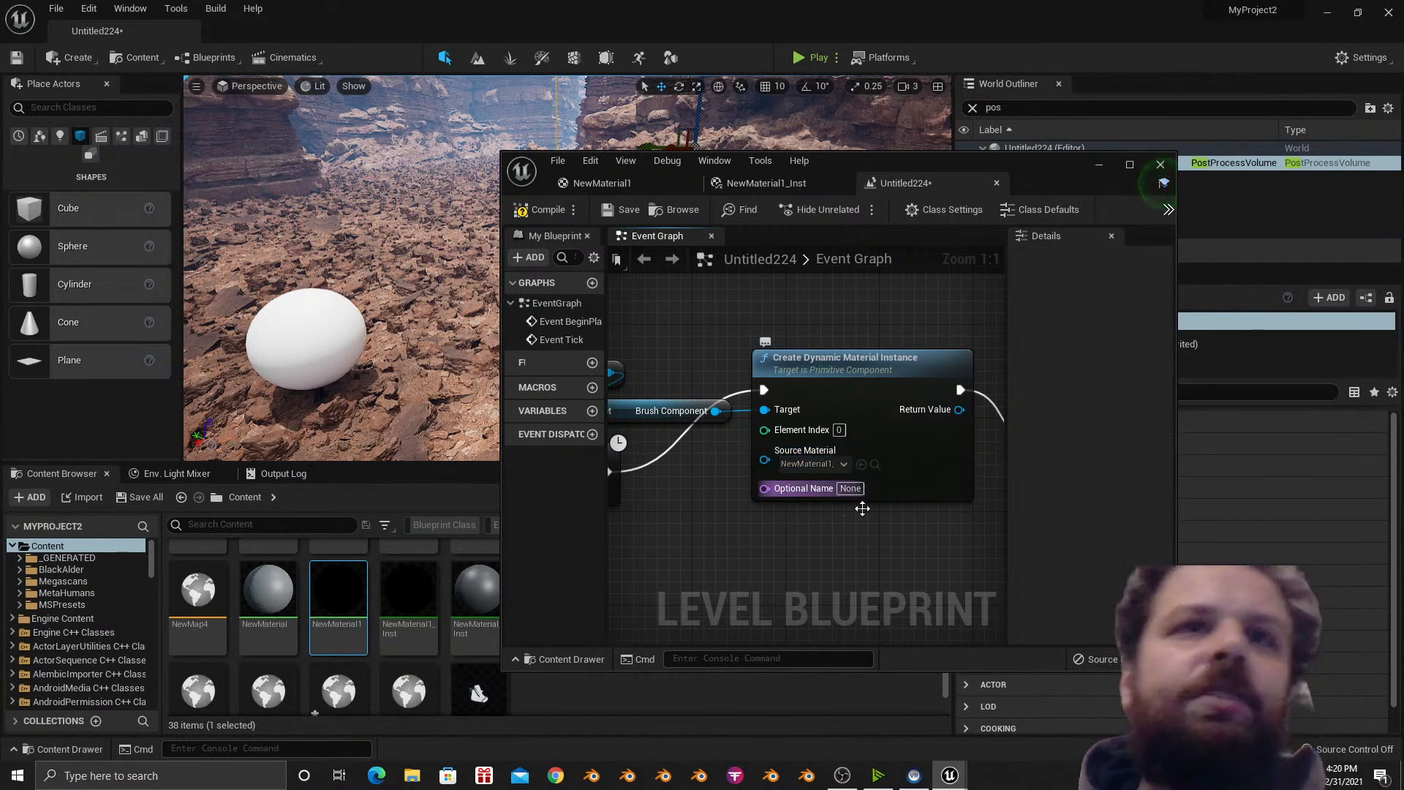
right_drag(860, 540, 745, 495)
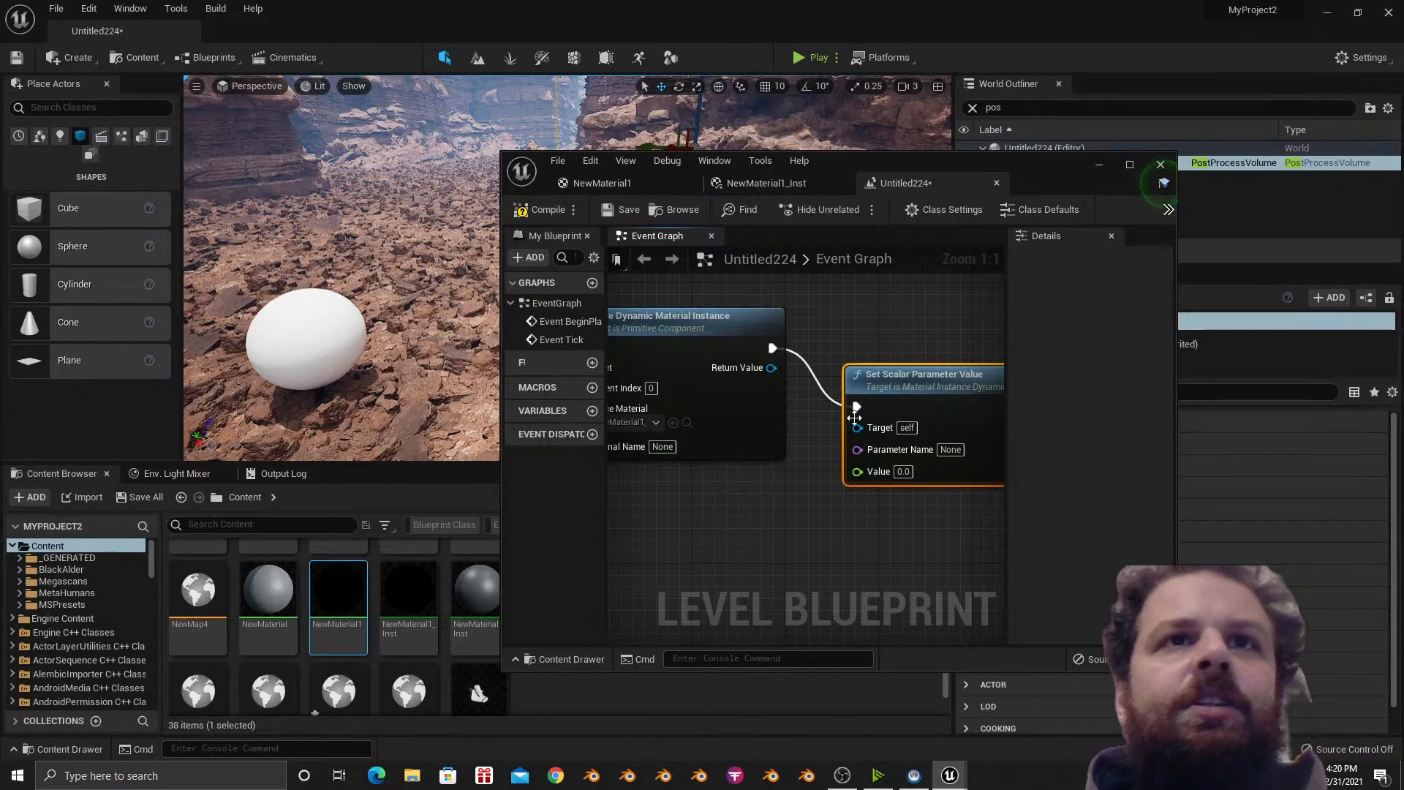
right_drag(838, 368, 795, 417)
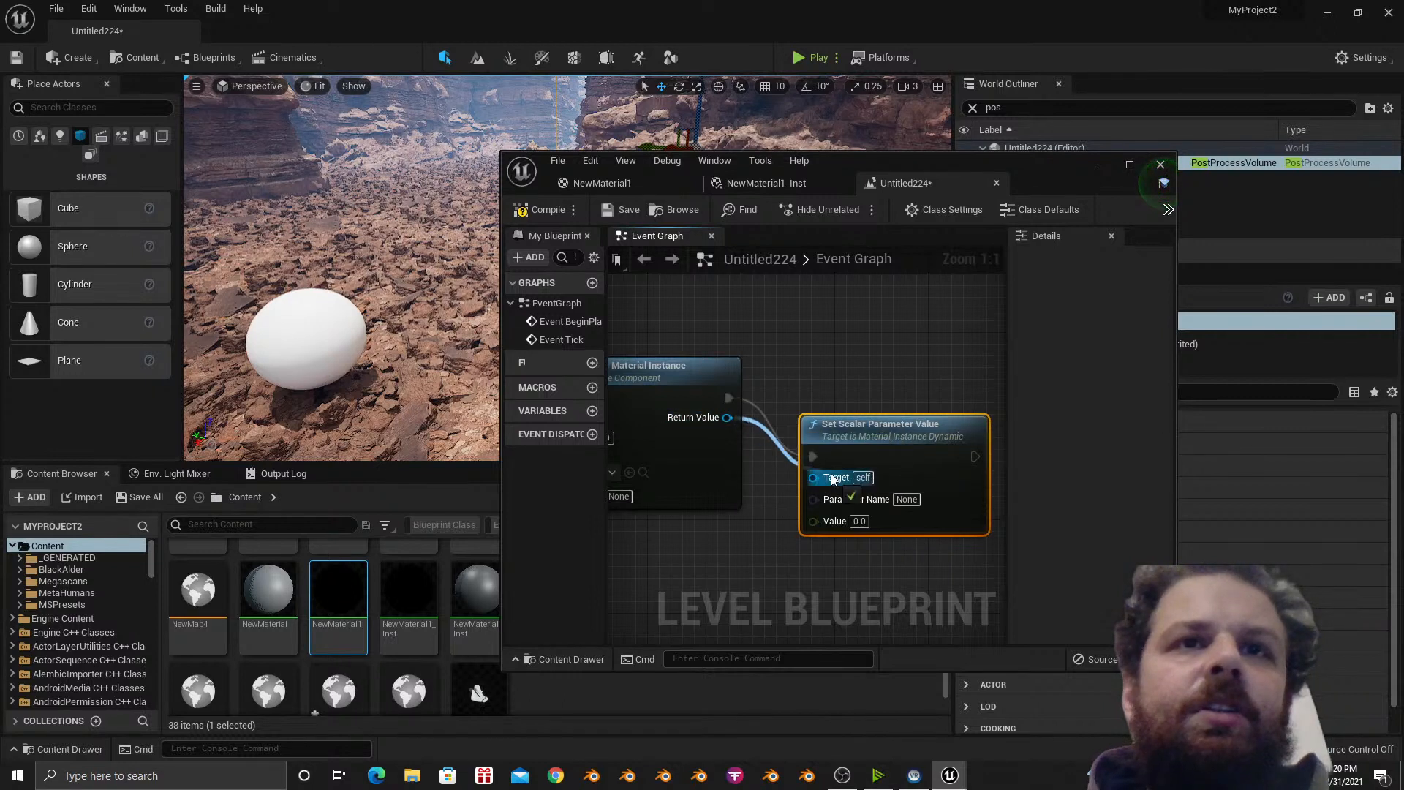
drag(832, 482, 831, 479)
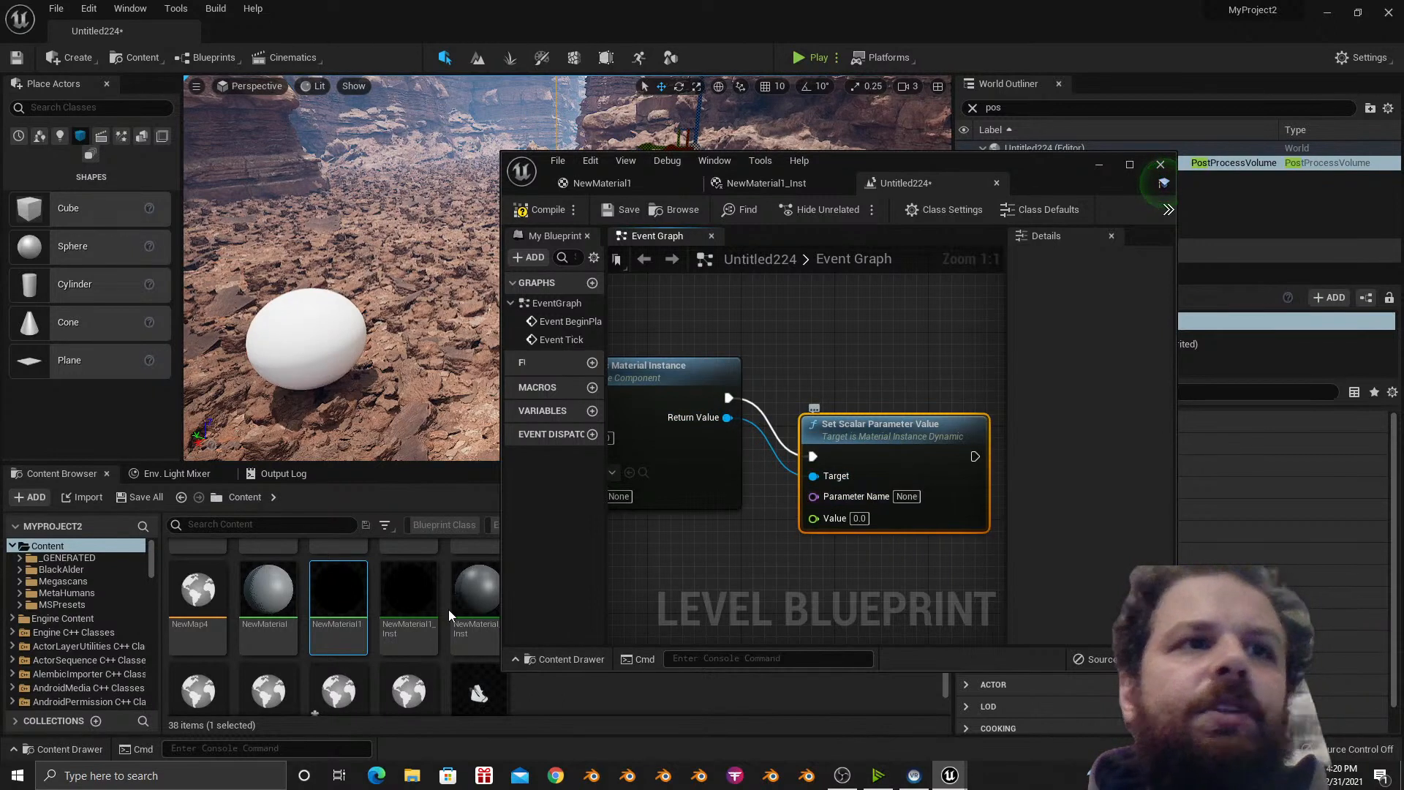
Check the scalar parameter's name in NewMaterial1_Inst and in the NewMaterial1 material graph.
double_click(425, 602)
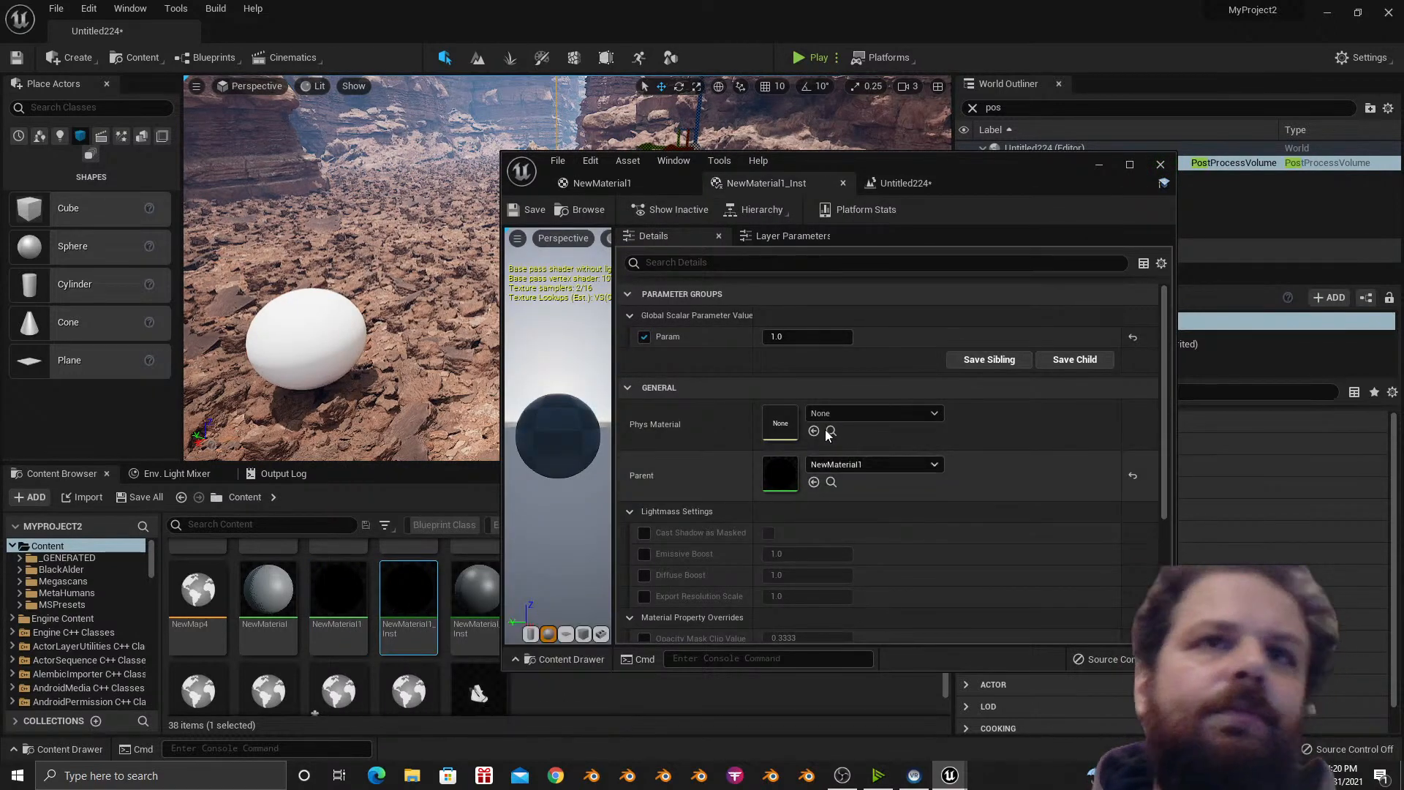
click(1100, 165)
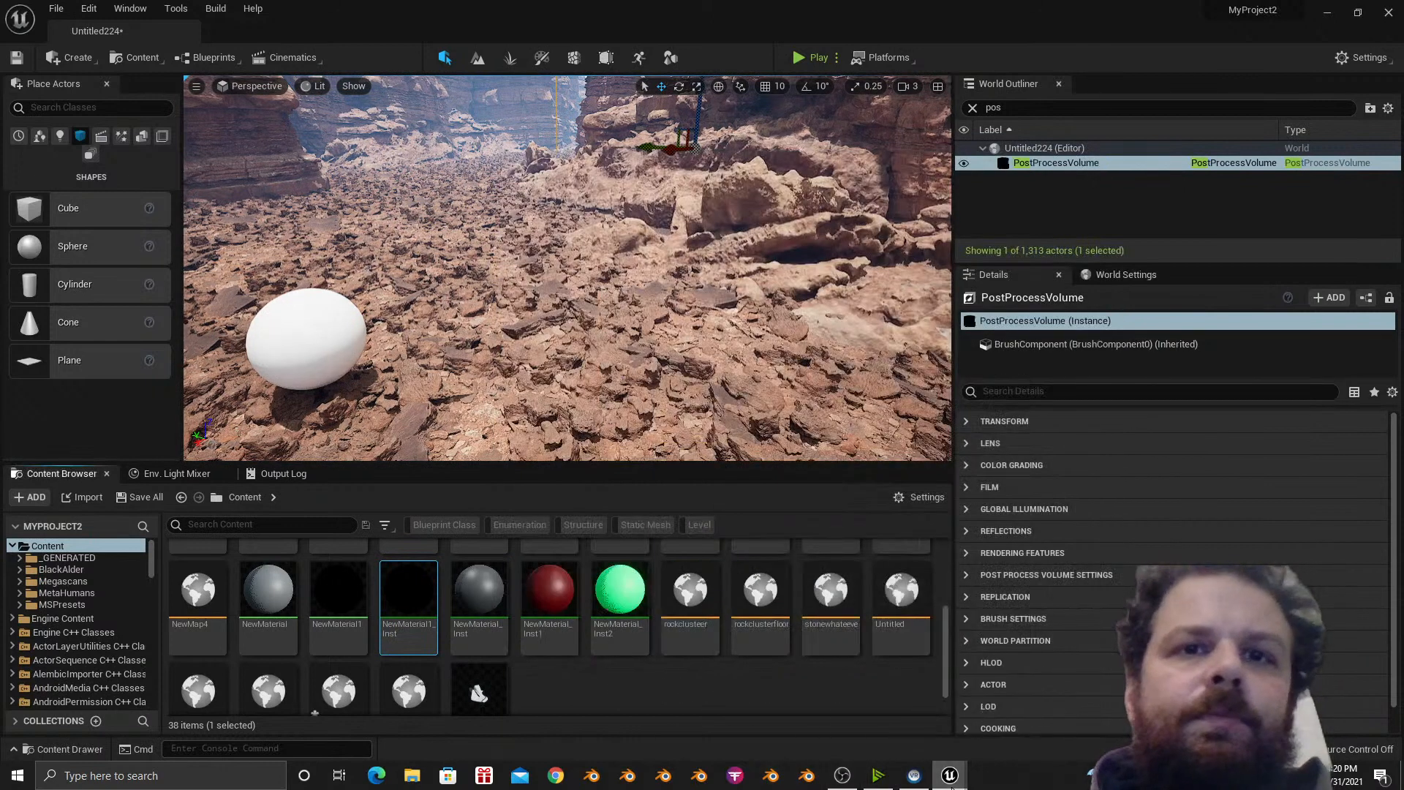
mouse_move(952, 779)
click(1024, 731)
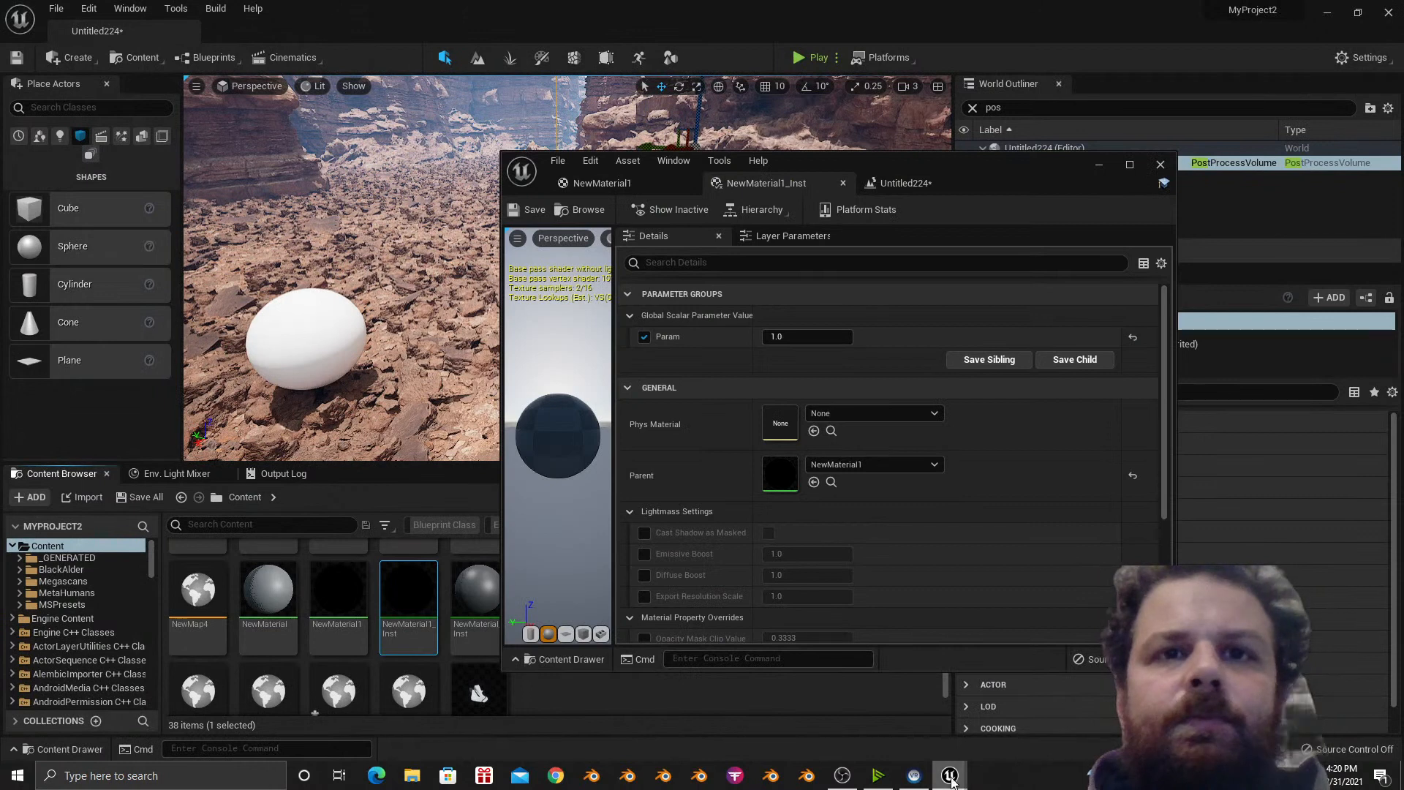
click(1015, 746)
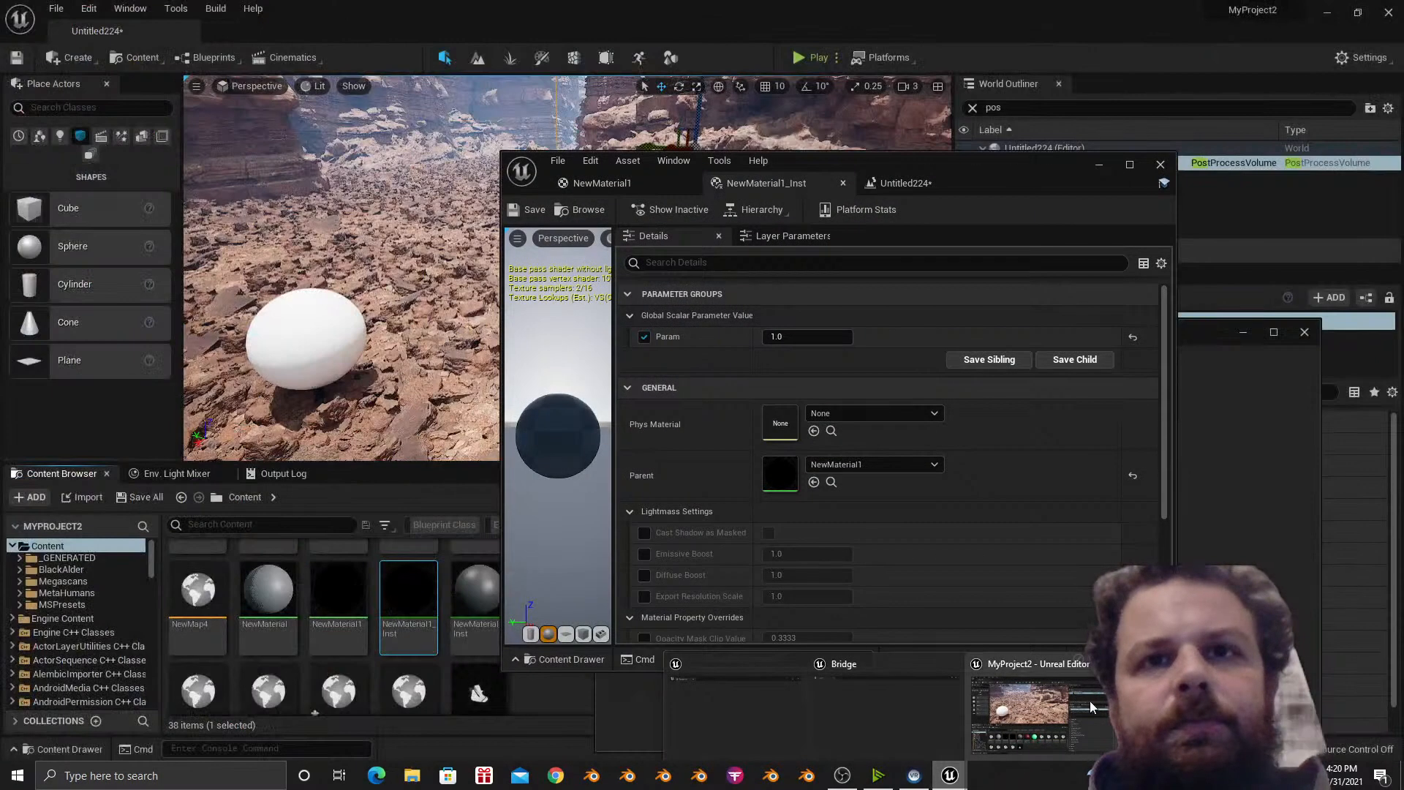
click(1090, 700)
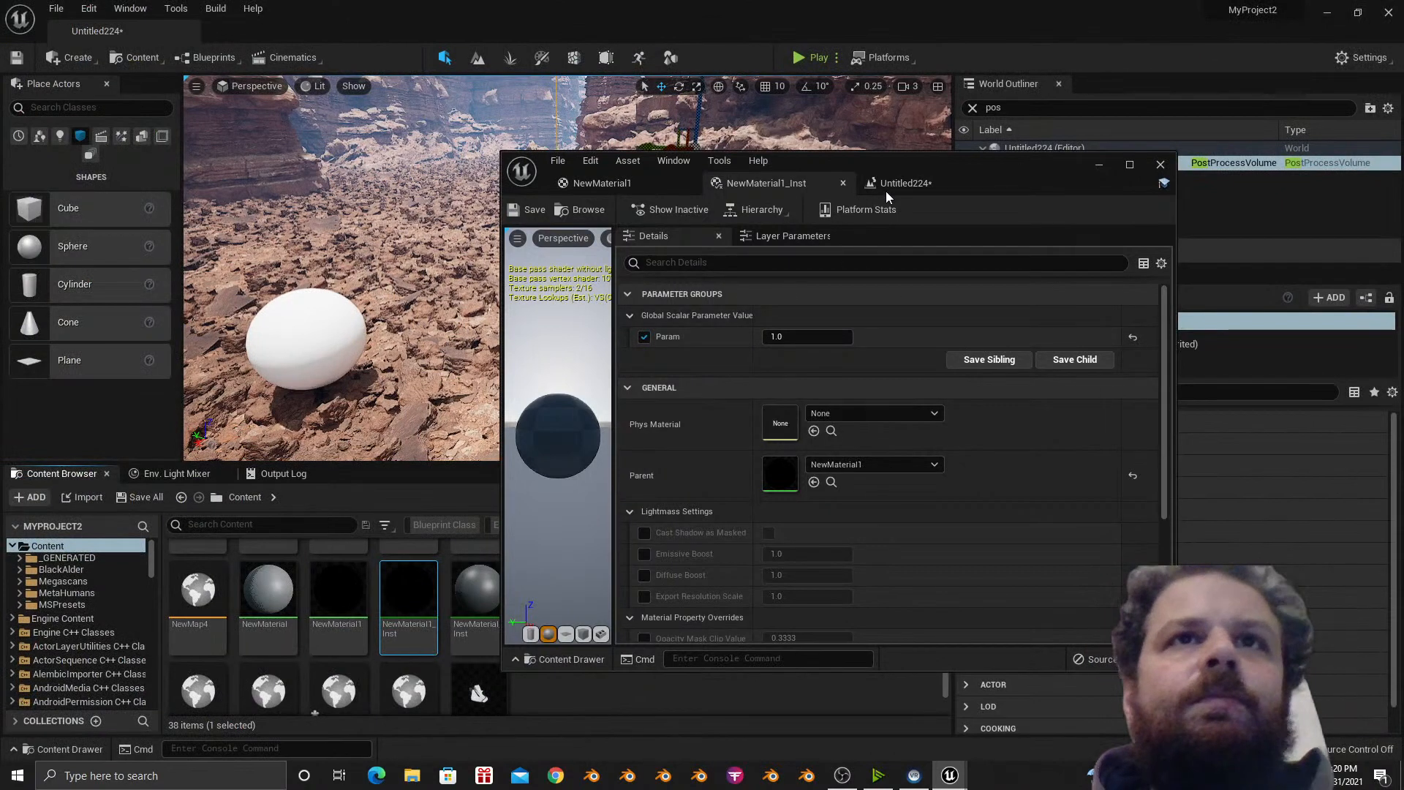
click(621, 181)
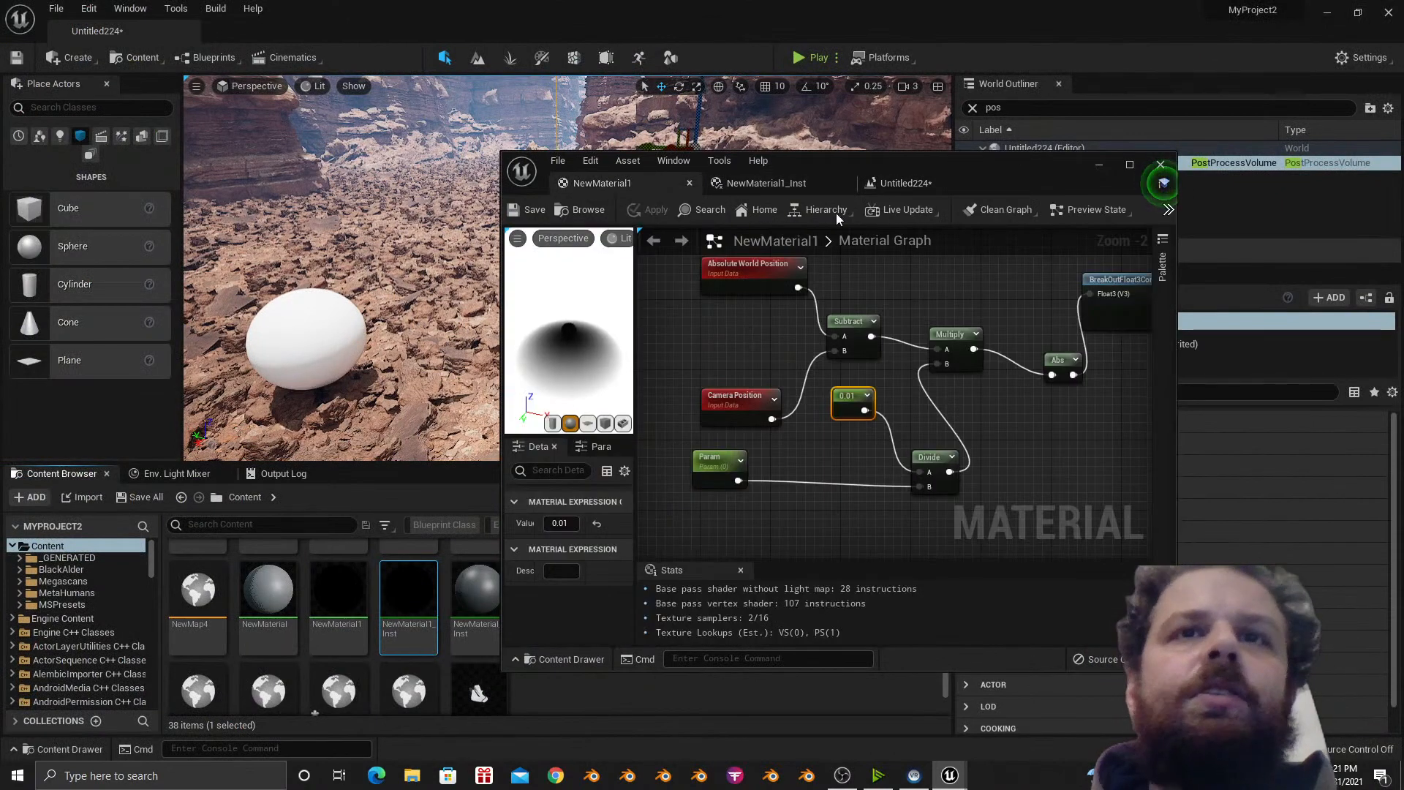
click(775, 182)
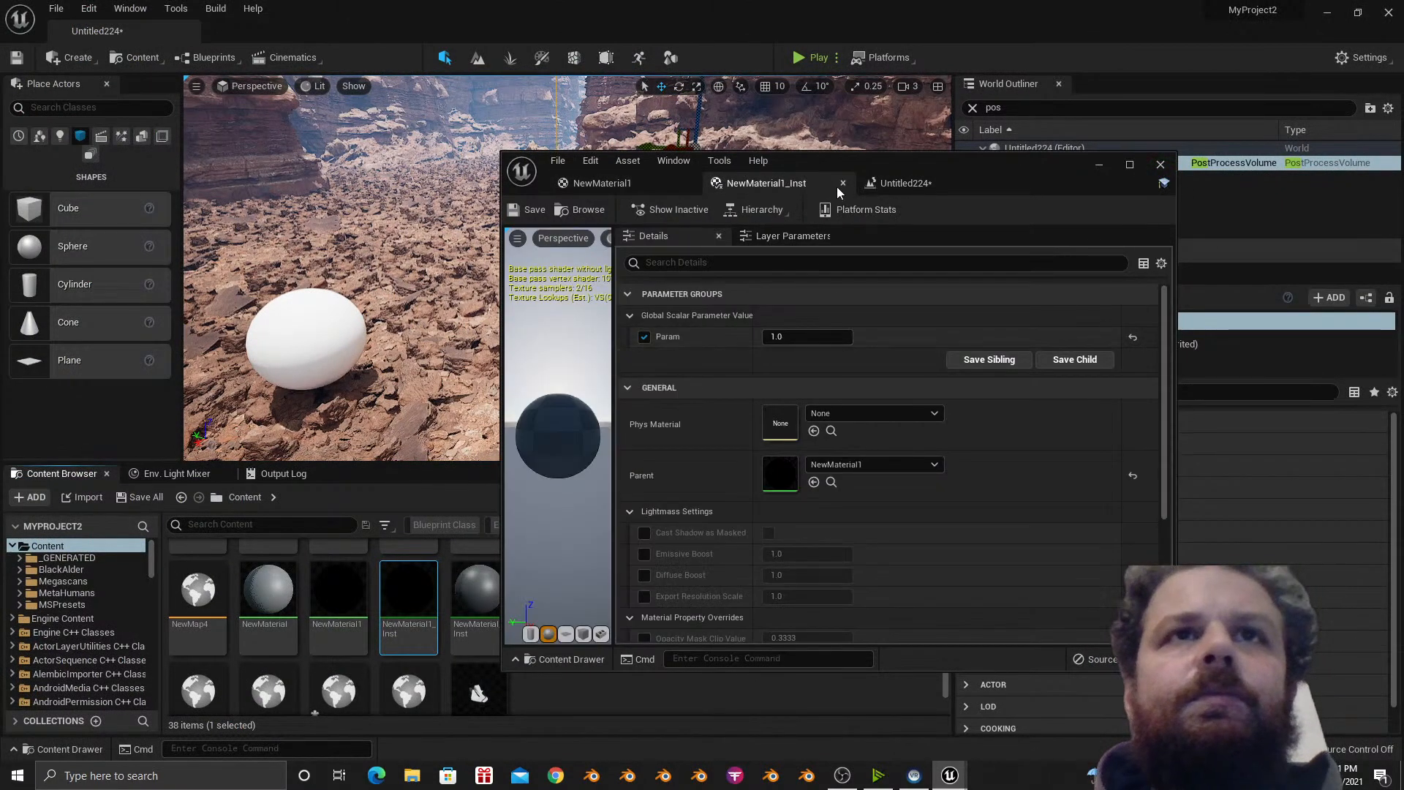
Return to the level blueprint and set the Set Scalar Parameter Value node's Parameter Name to Param.
click(877, 182)
right_drag(907, 505, 808, 492)
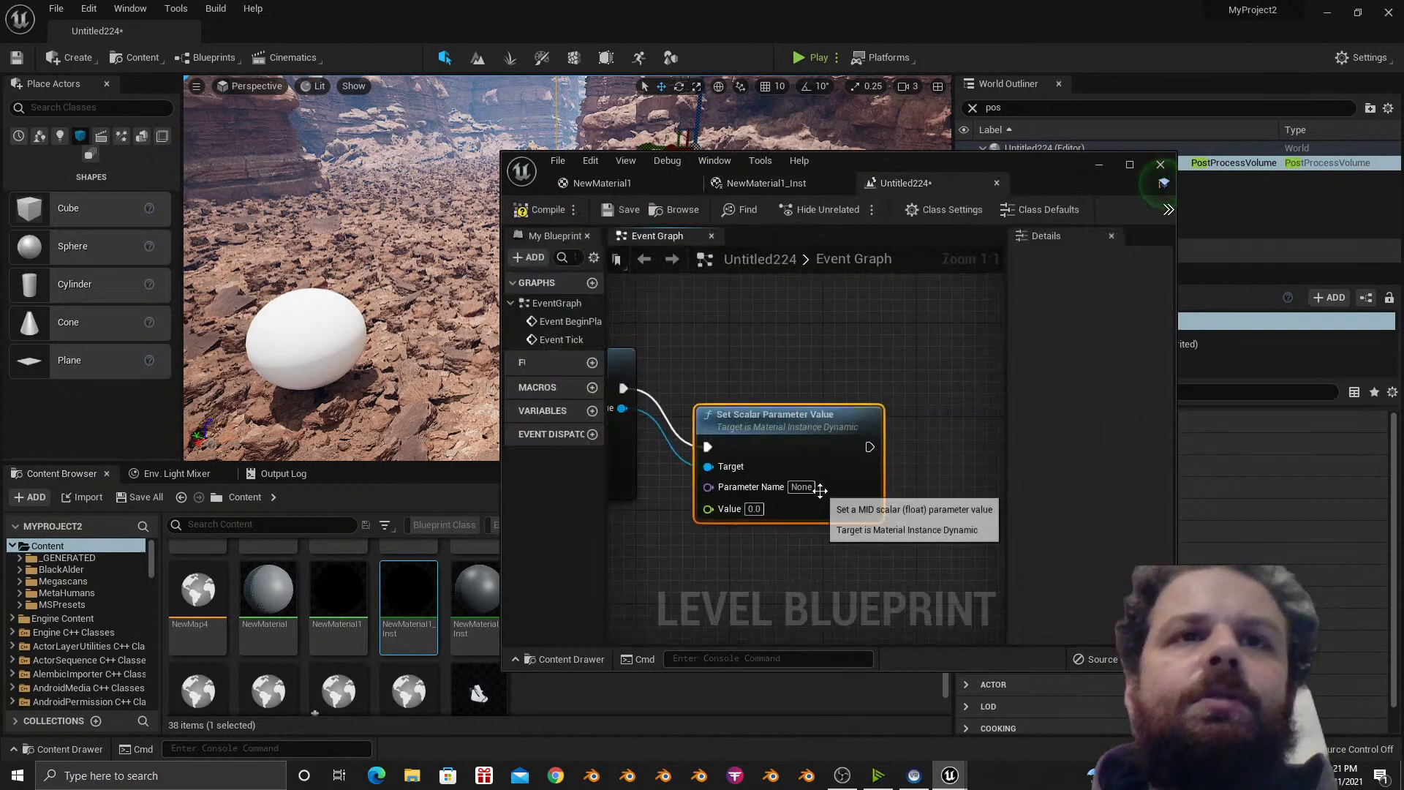
text(Param)
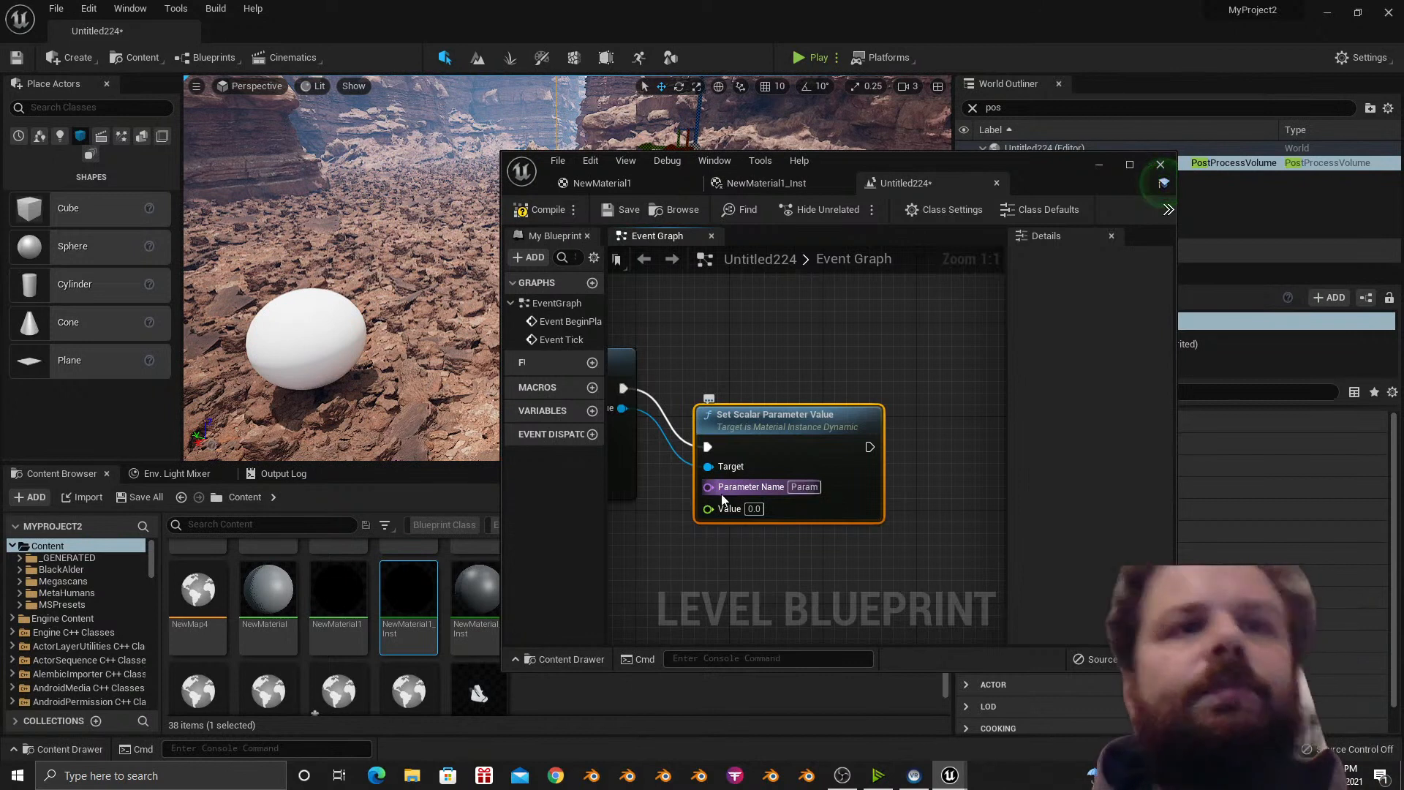
Add a Get Distance To node below the Delay node and delete the PostProcessVolume reference attached to its Target.
scroll(721, 494, down, 2)
right_drag(722, 493, 783, 516)
scroll(899, 471, down, 1)
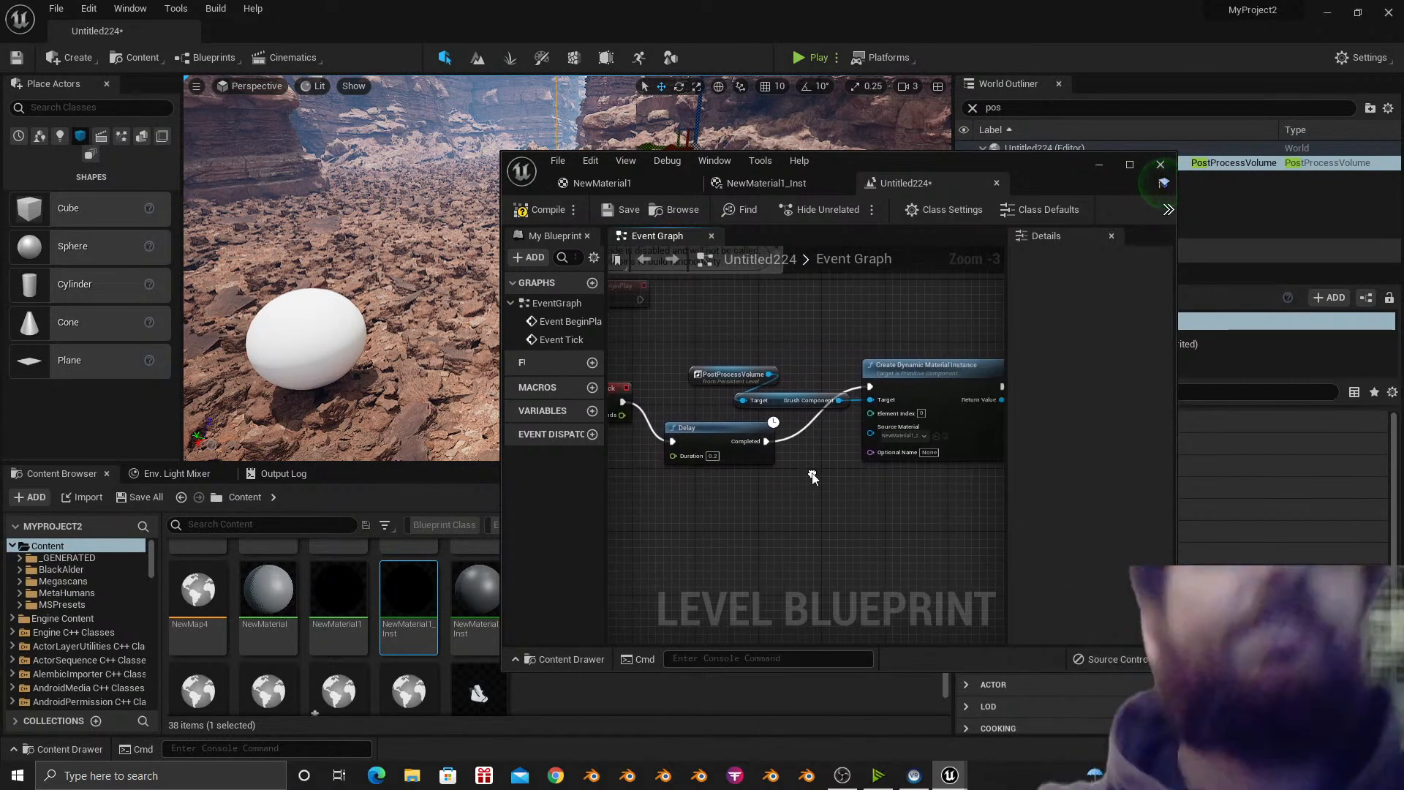
right_click(784, 516)
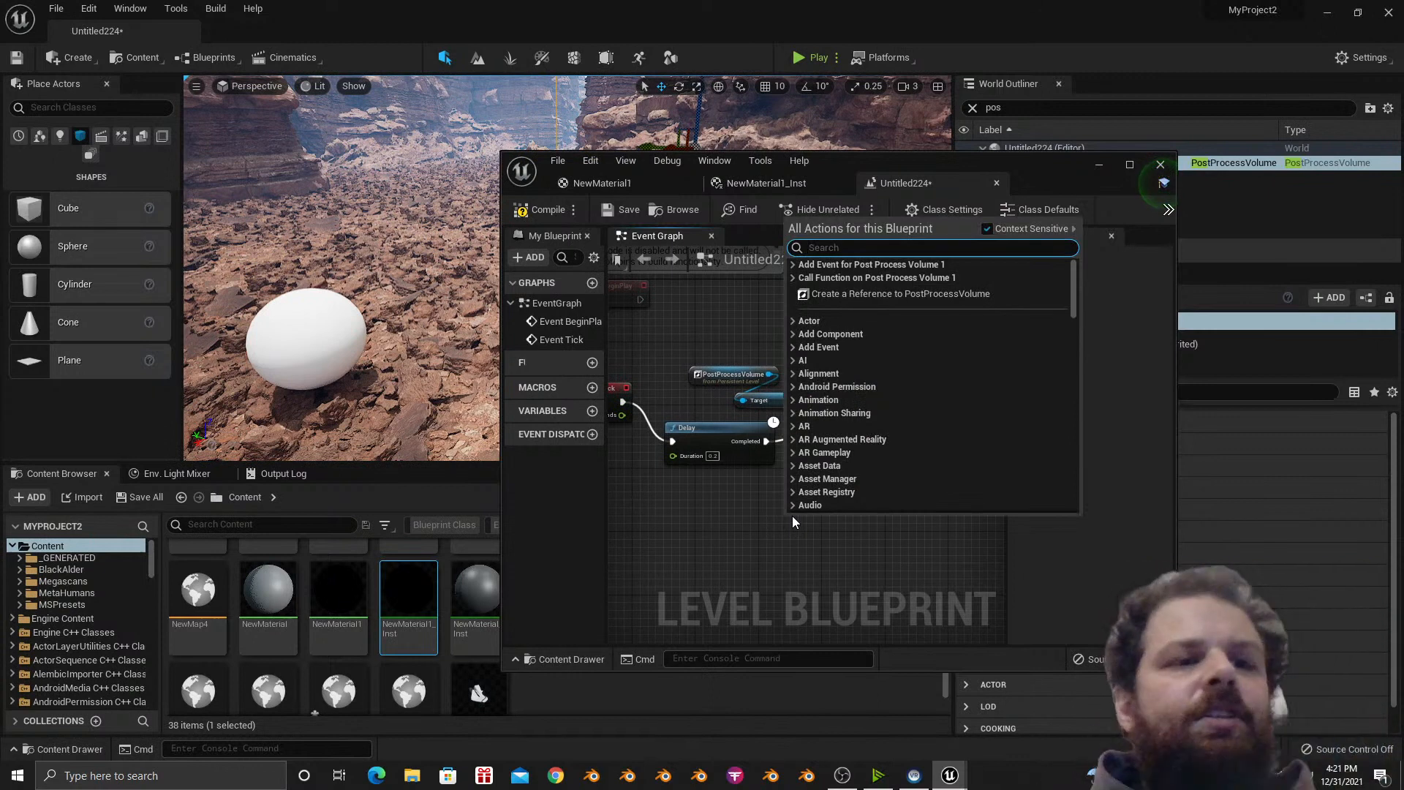
text(getdis)
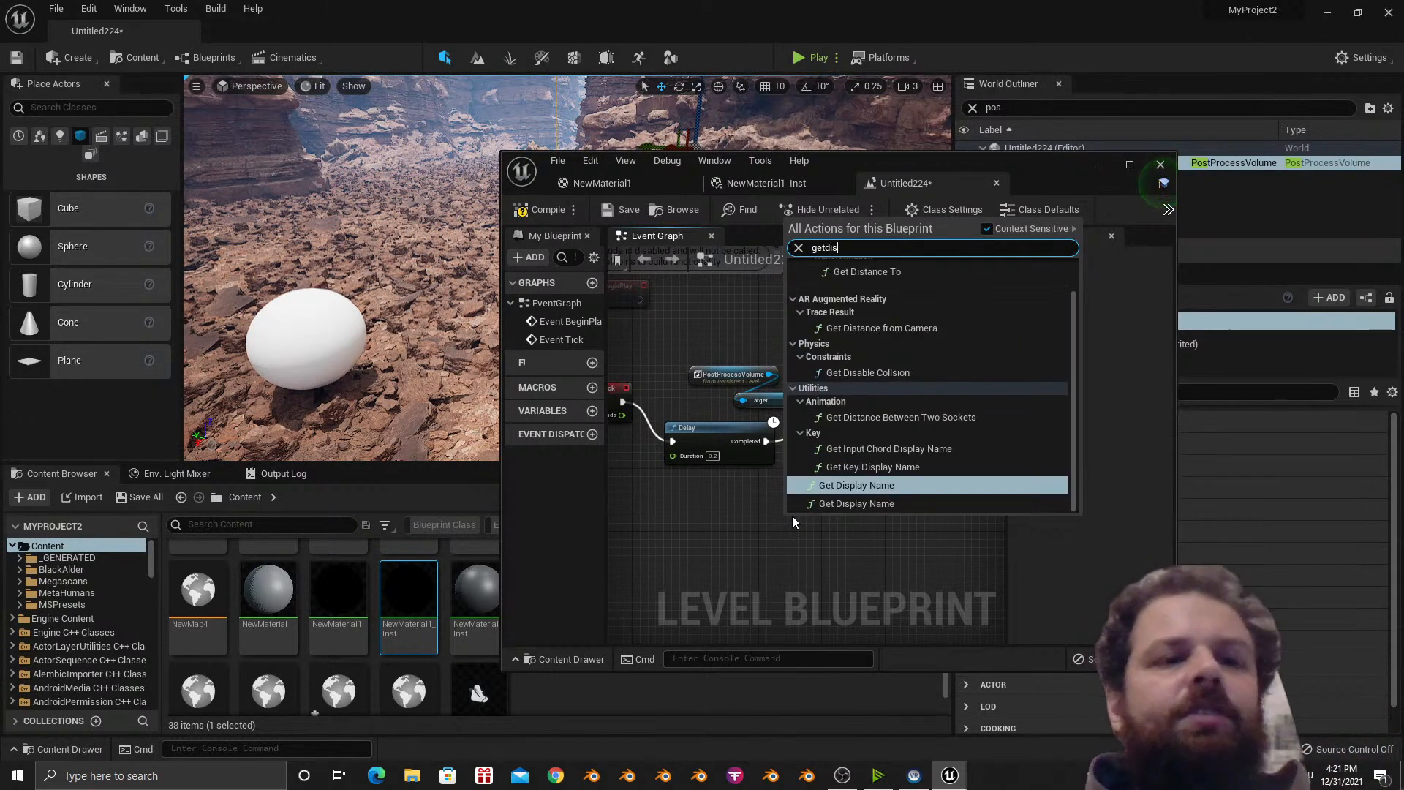
text(tan)
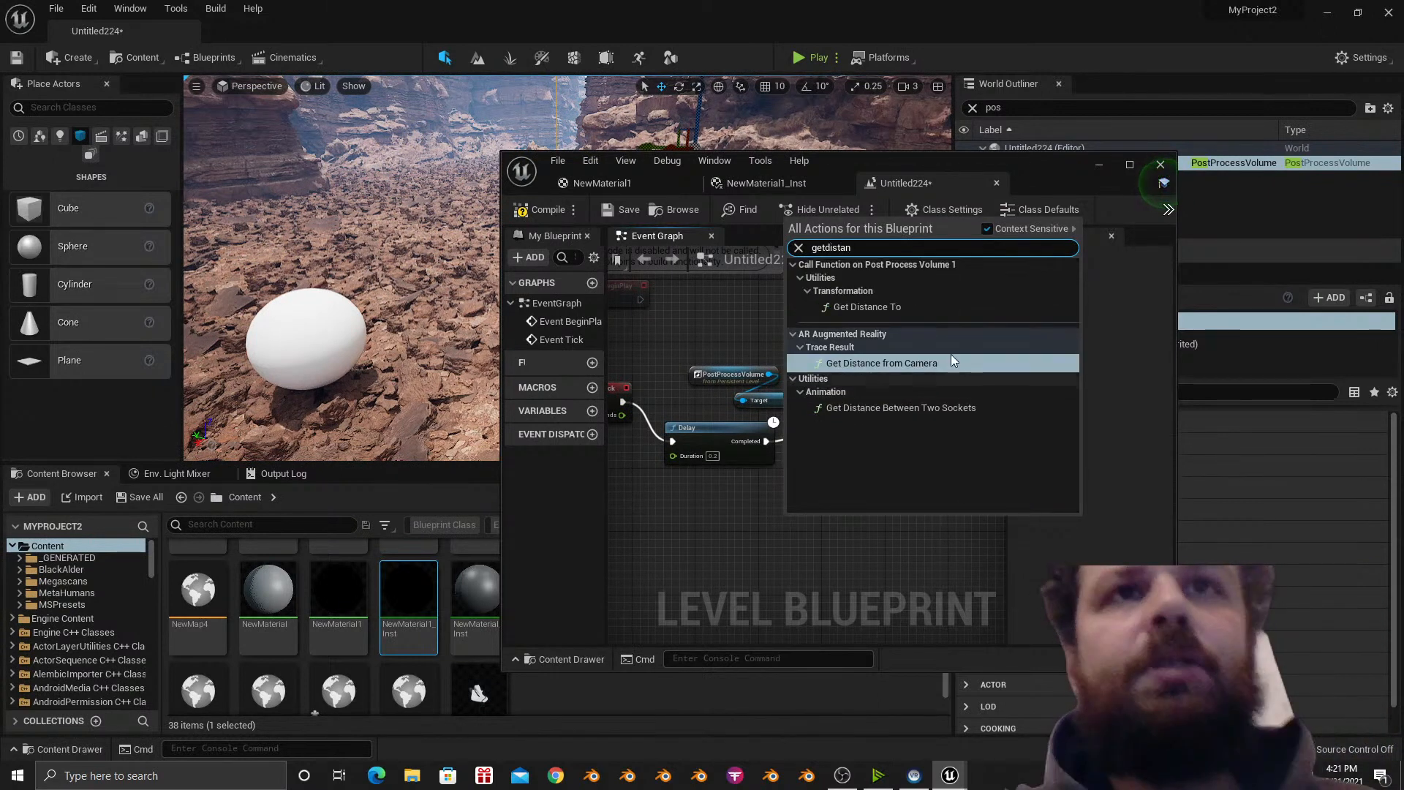
click(912, 306)
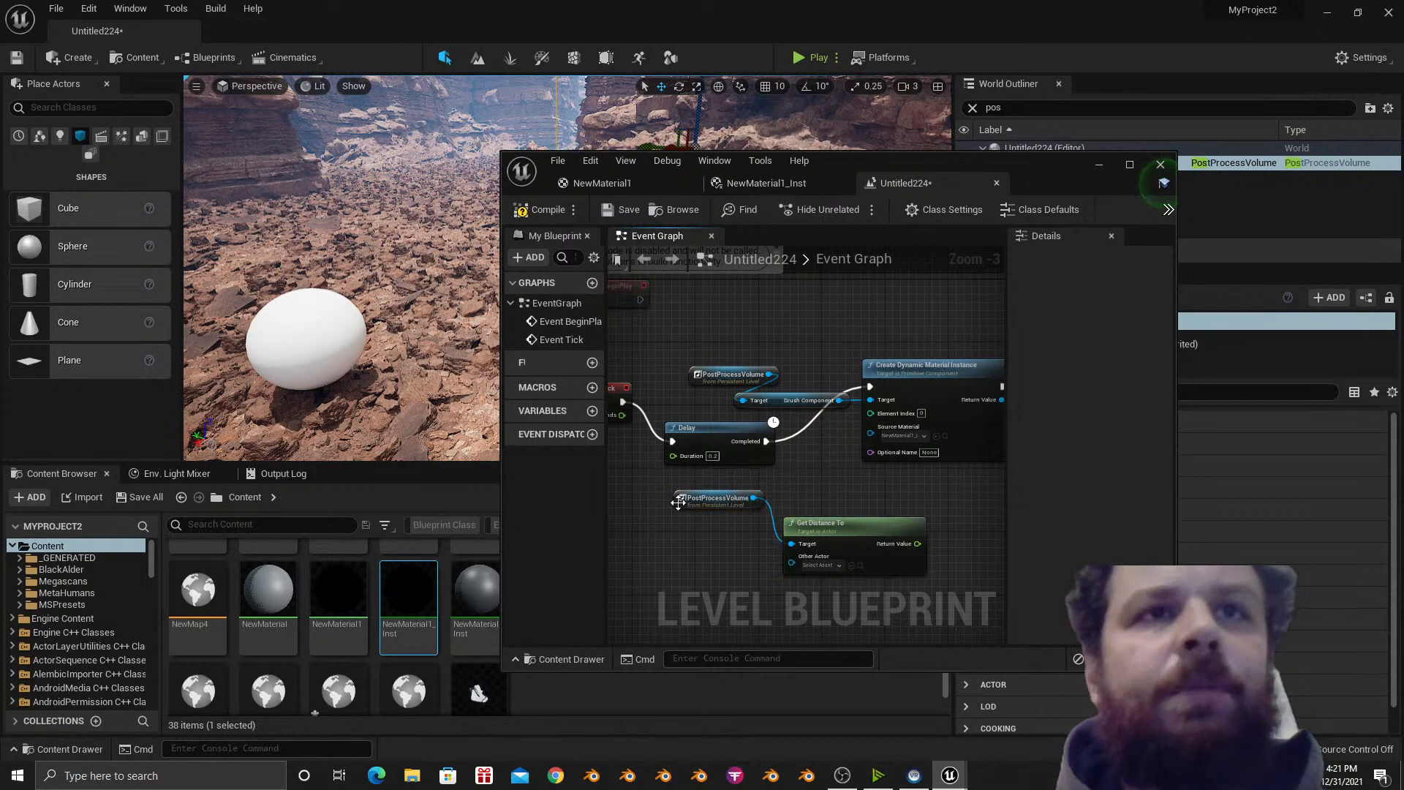
key(Delete)
click(841, 524)
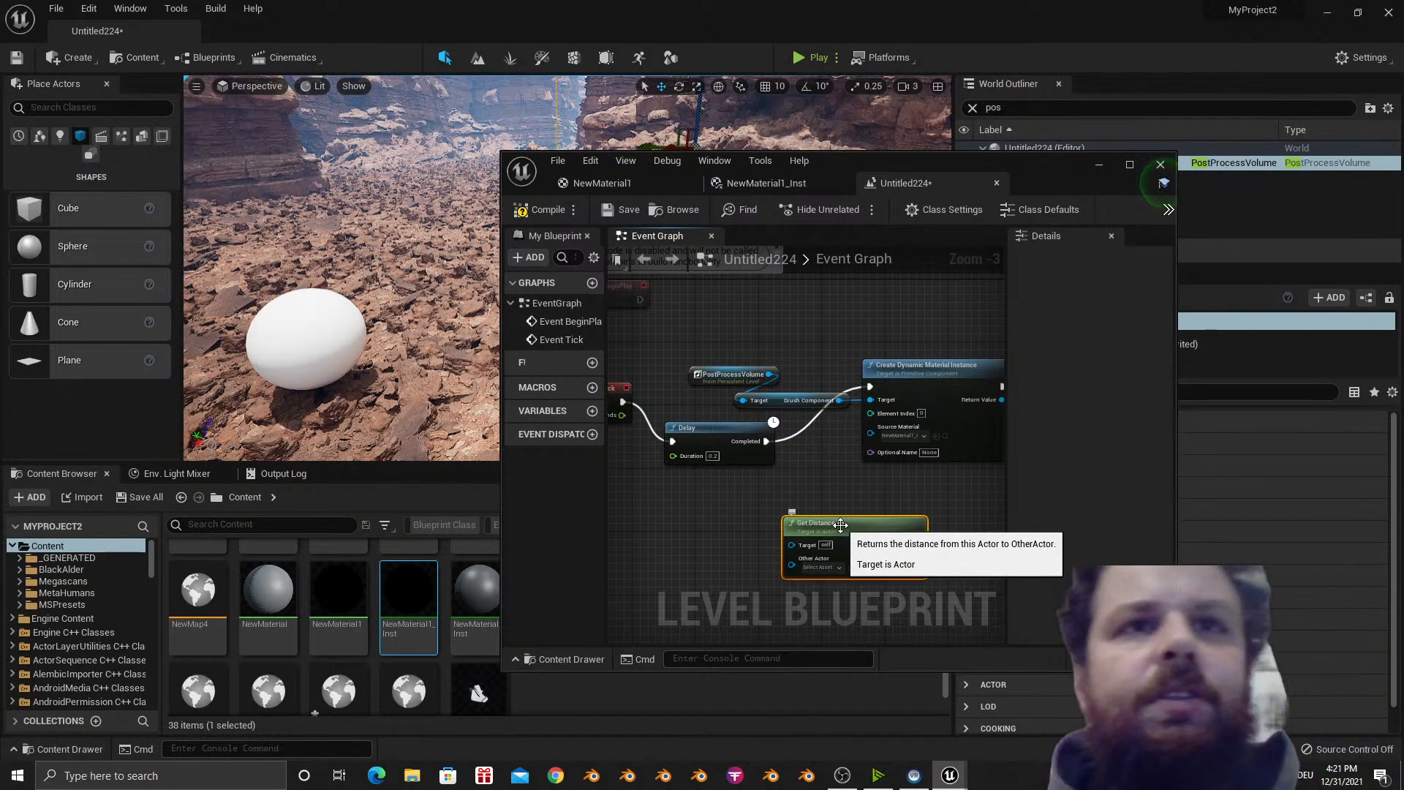
Replace the Get Distance To node with a fresh one below the Delay node and delete its attached PostProcessVolume reference.
key(Delete)
right_click(807, 541)
text(get)
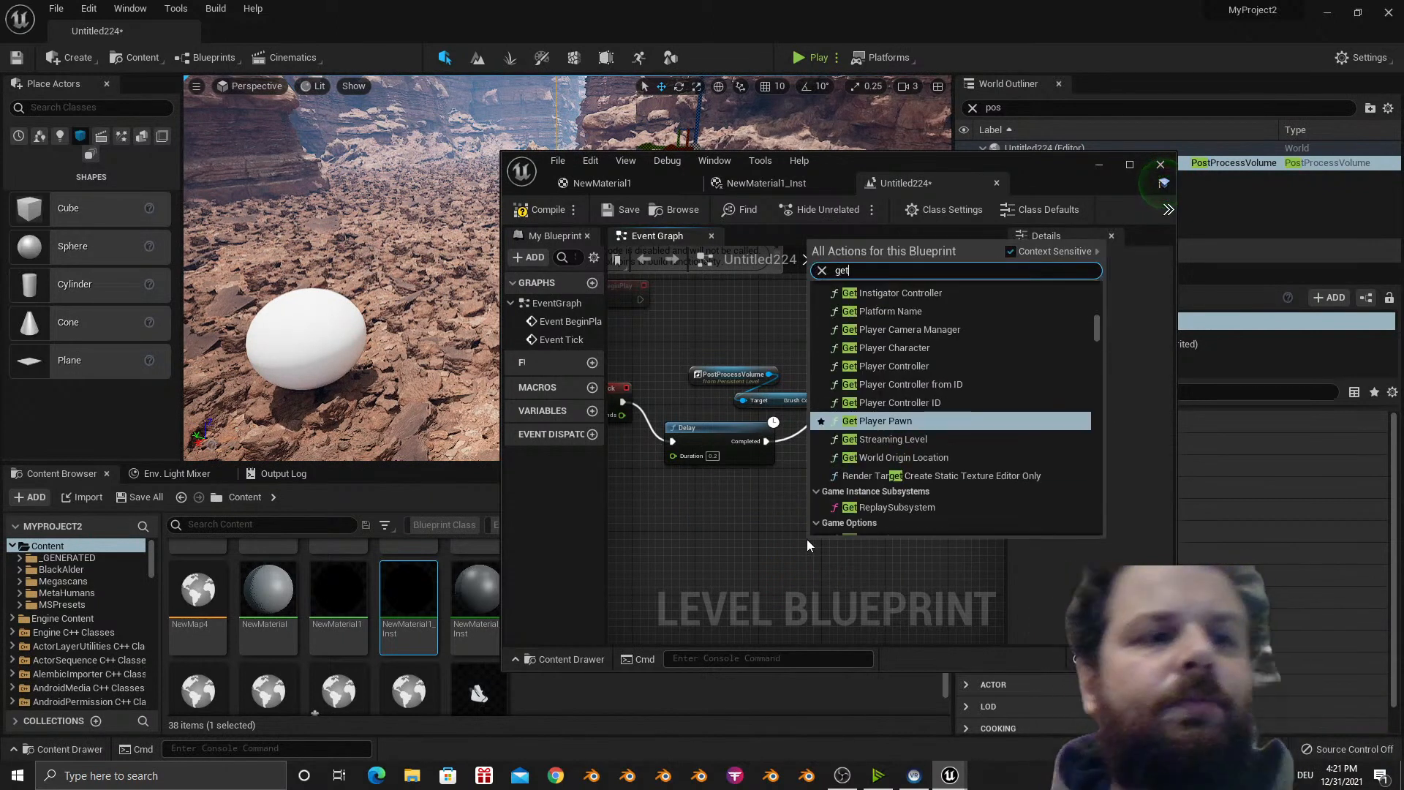
text(dista)
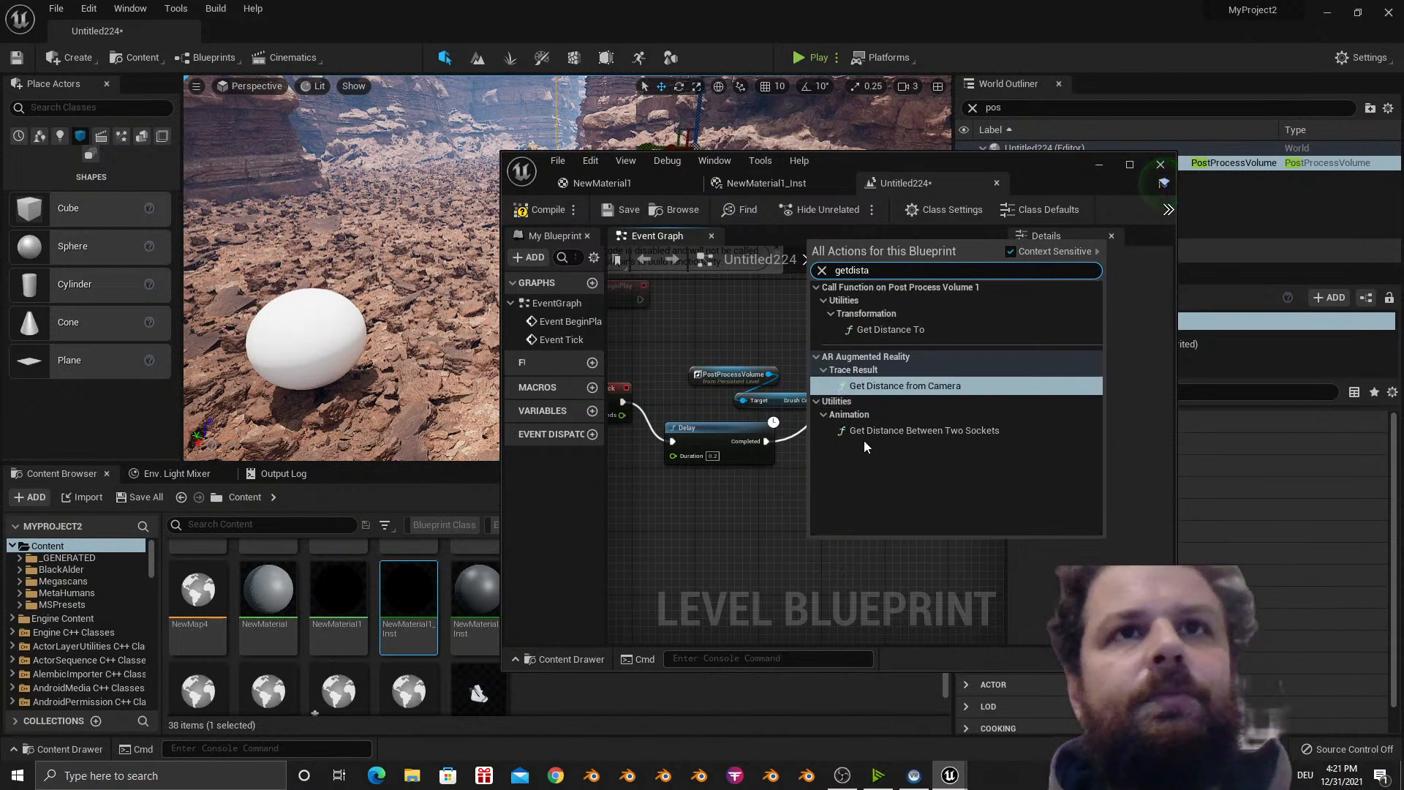
click(884, 327)
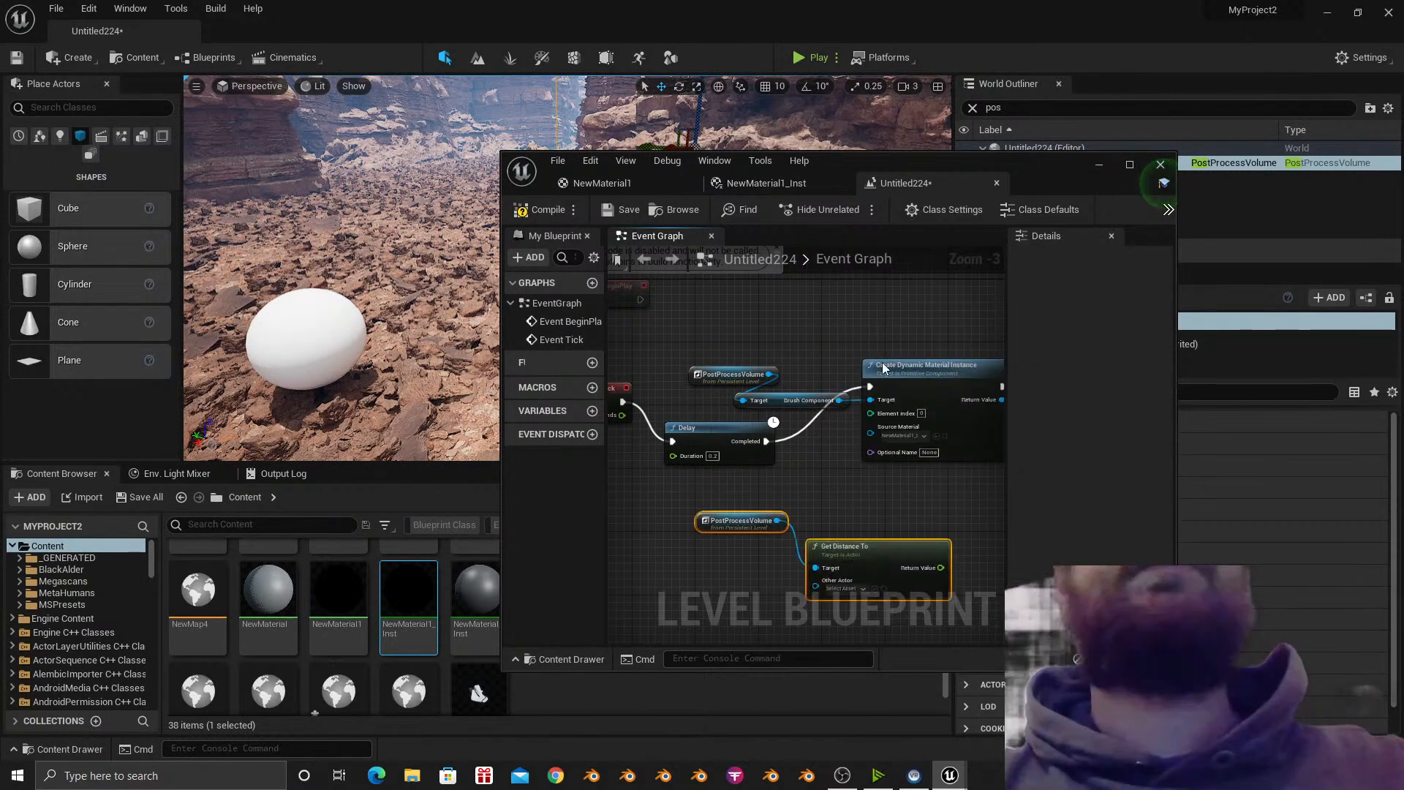
click(701, 521)
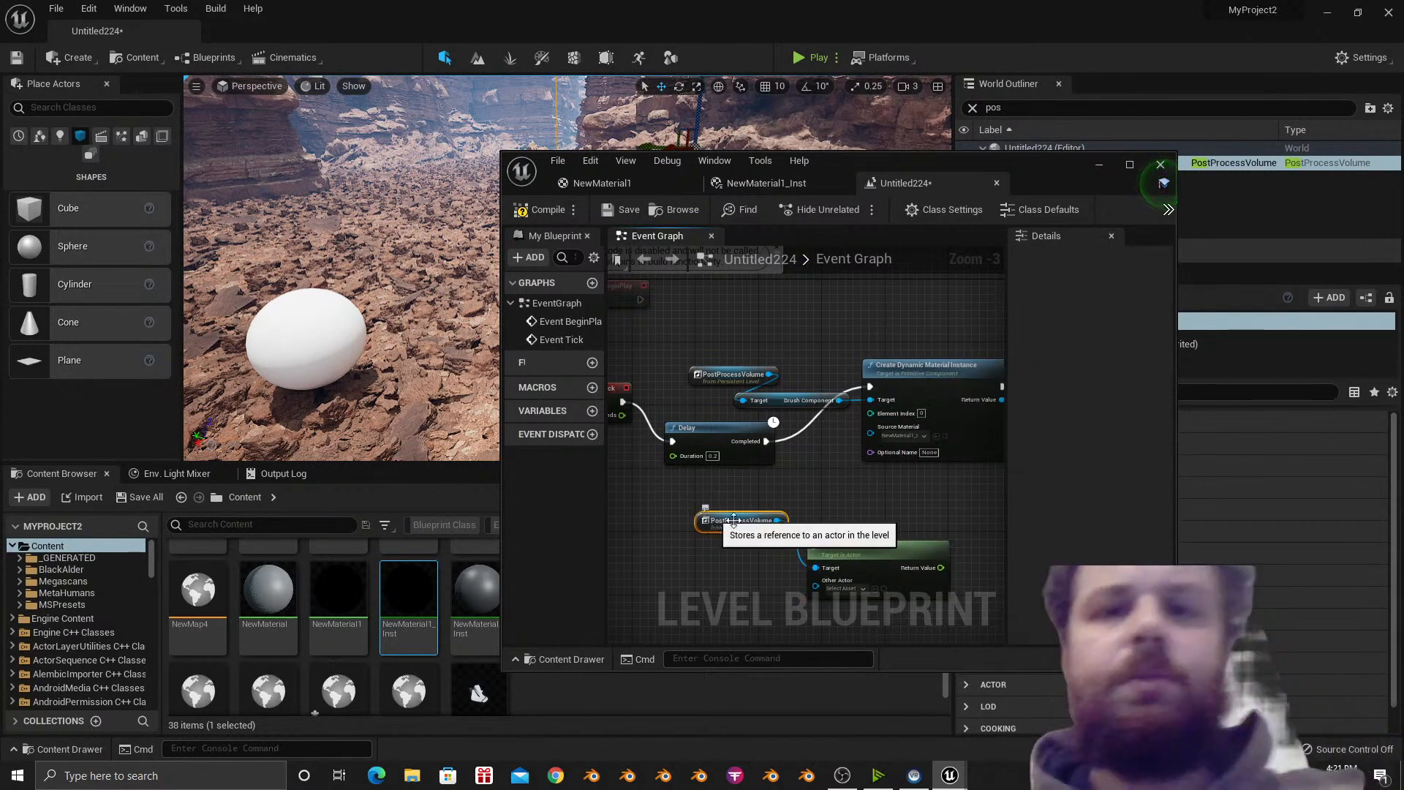
Feed the Target of Get Distance To from a new Get Player Pawn node placed below the Delay node.
drag(815, 568, 695, 550)
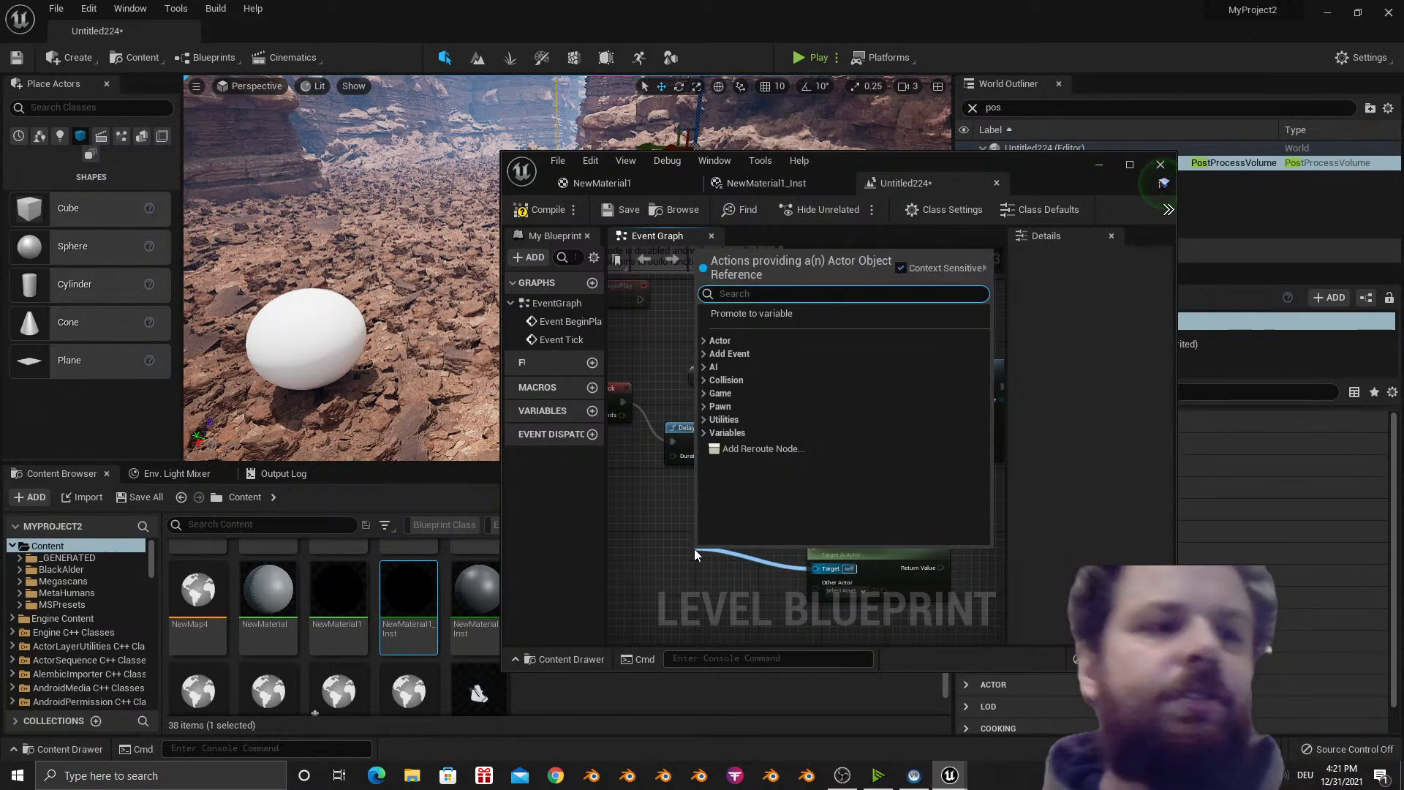
text(player)
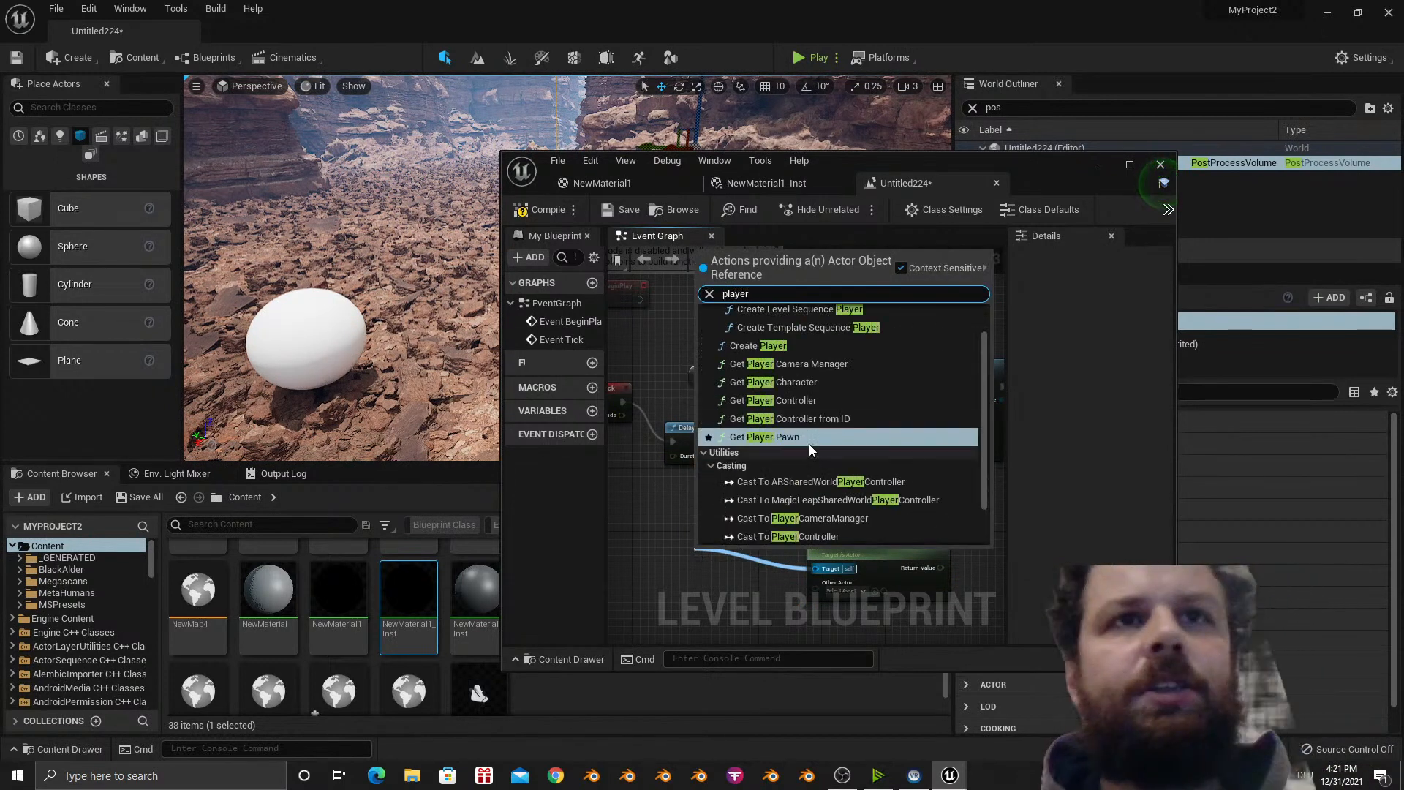
click(793, 437)
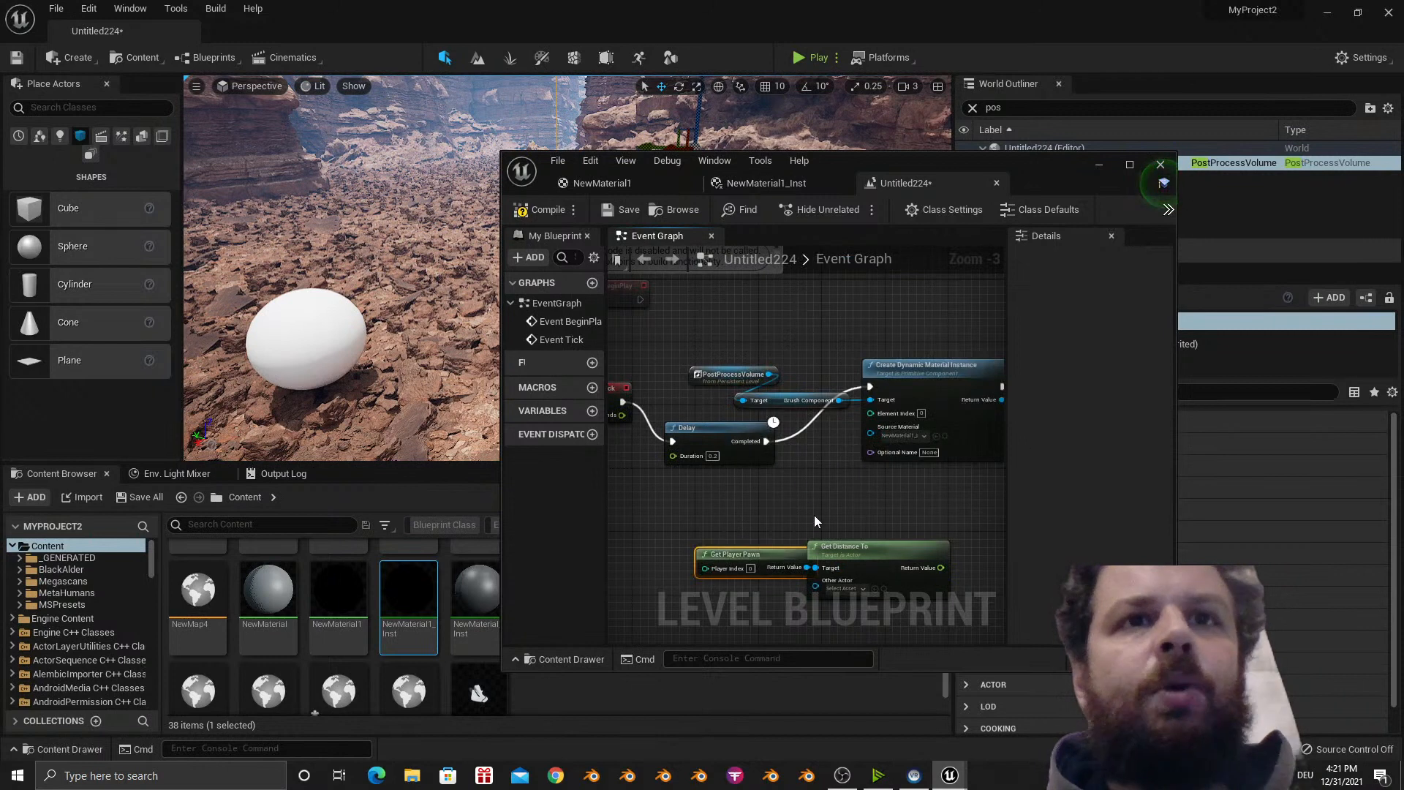
right_drag(774, 549, 794, 496)
drag(797, 501, 713, 466)
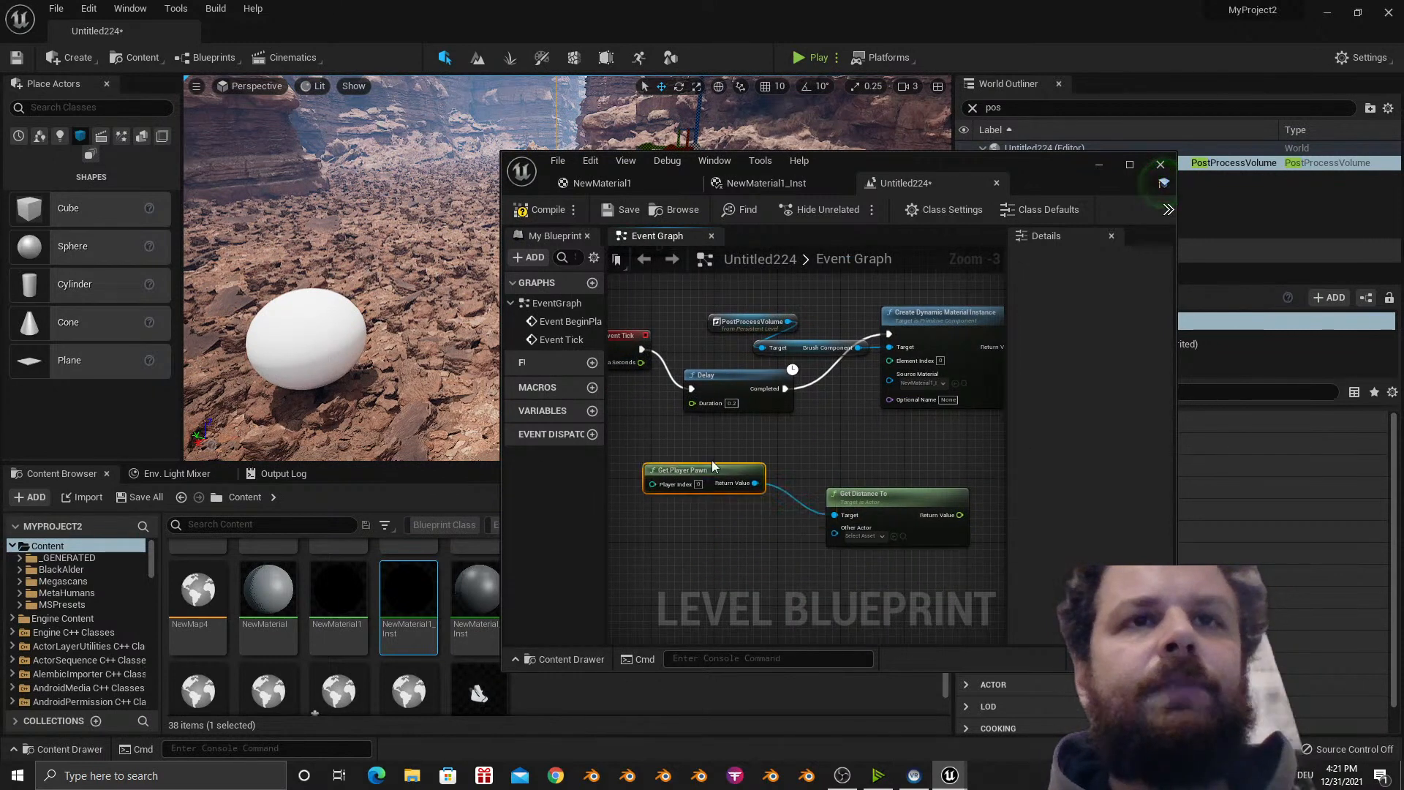
Create a reference to the white sphere, Sphere2, in the level blueprint and connect it to Other Actor of Get Distance To.
click(298, 381)
right_click(710, 551)
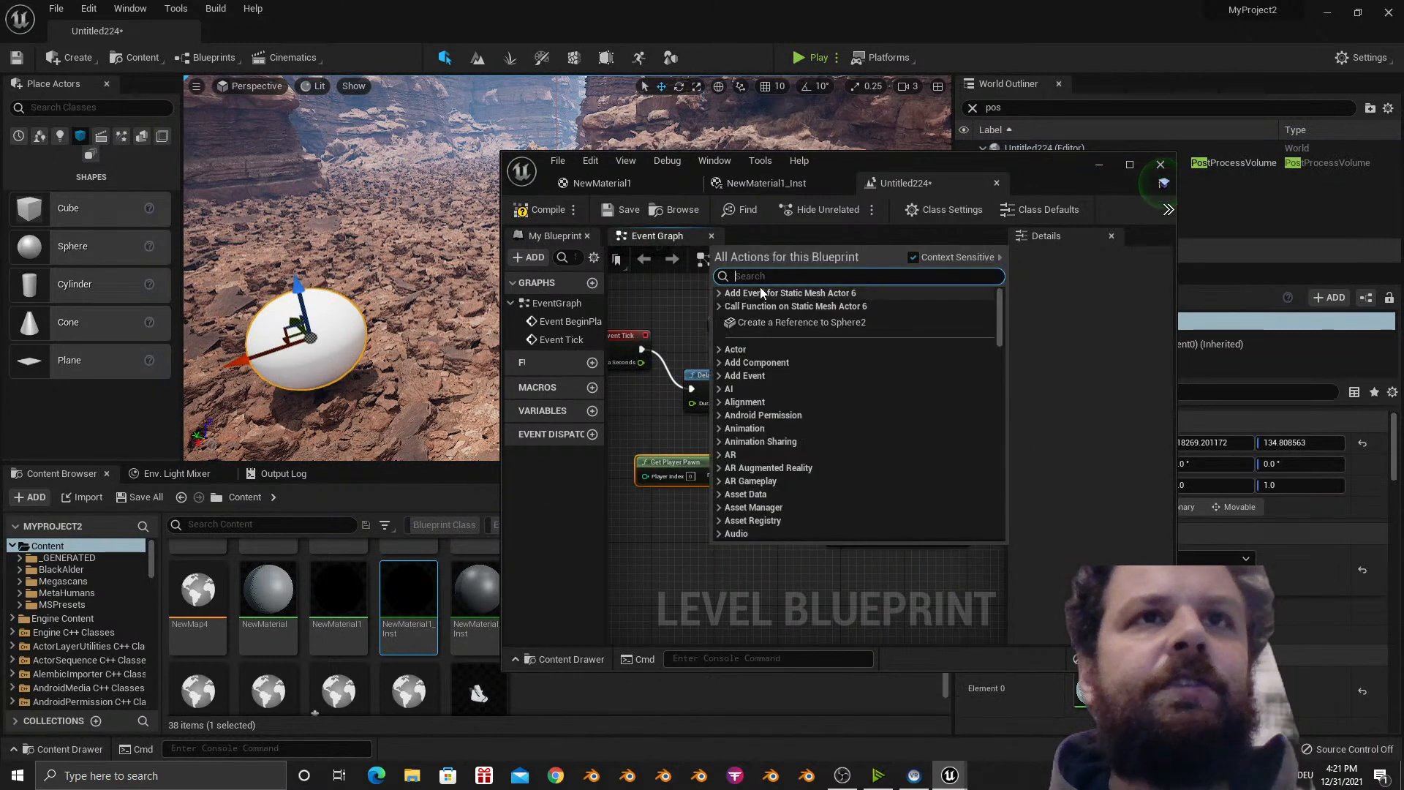
click(770, 325)
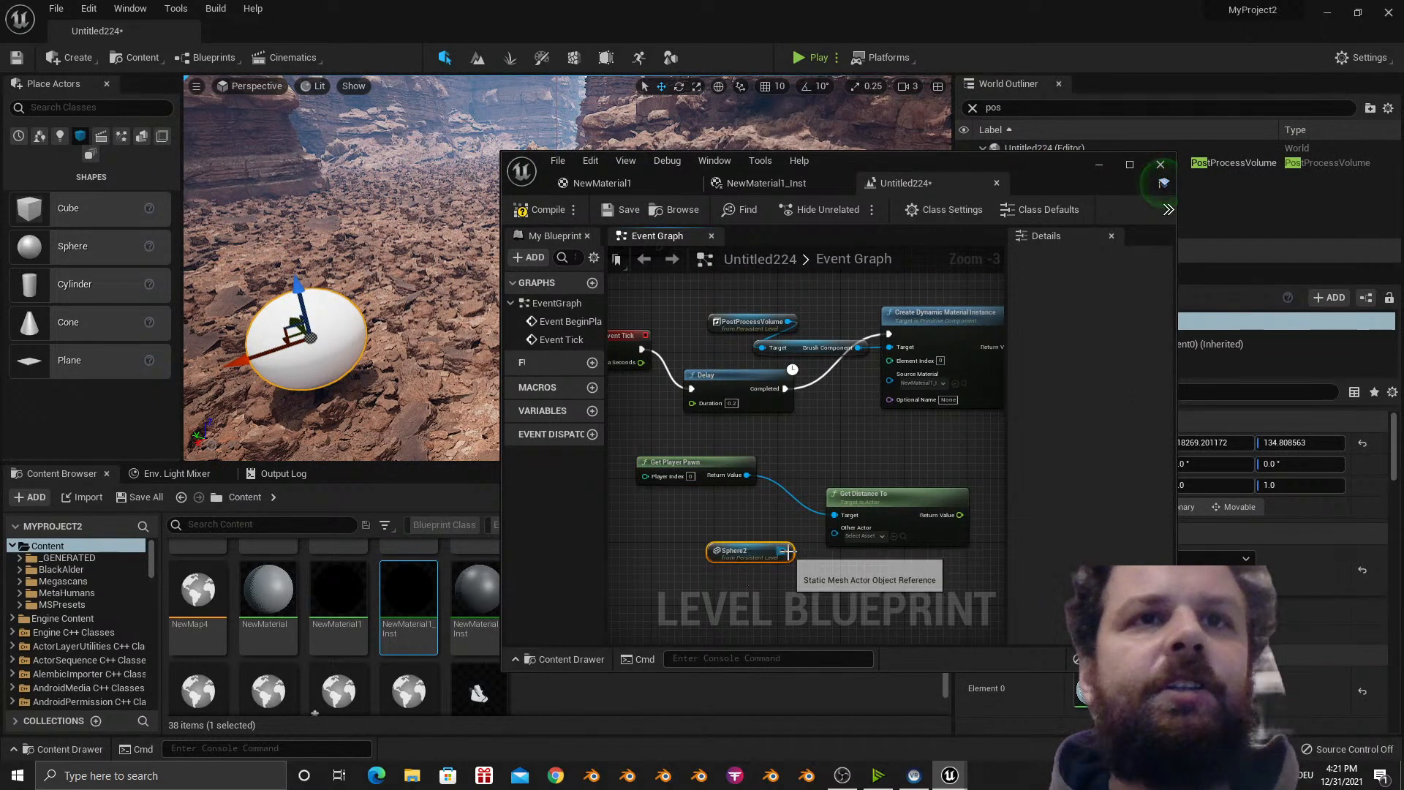
drag(787, 551, 835, 533)
Connect the Return Value of Get Distance To to the Value of Set Scalar Parameter Value and save the level blueprint.
right_drag(819, 542, 726, 534)
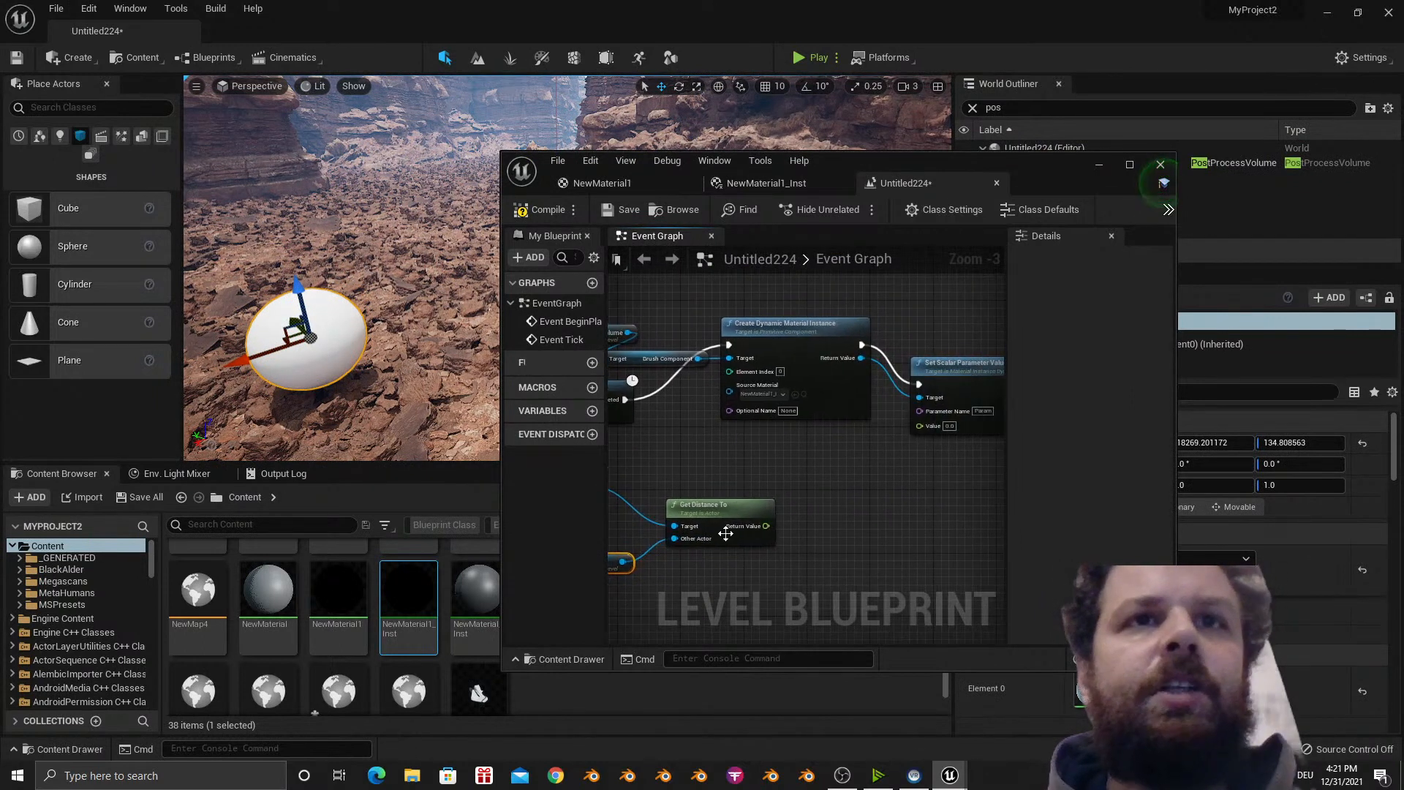
drag(765, 527, 933, 430)
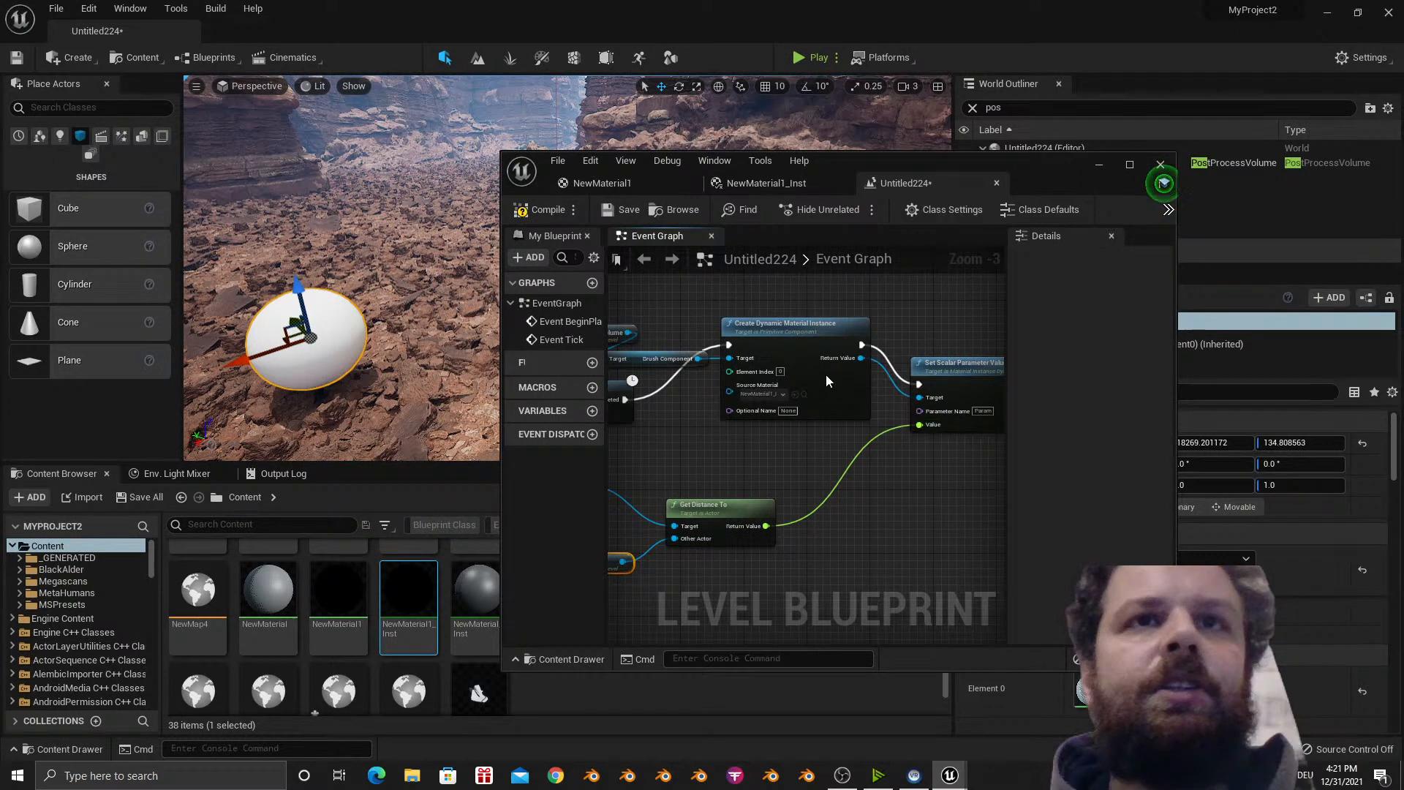
click(607, 212)
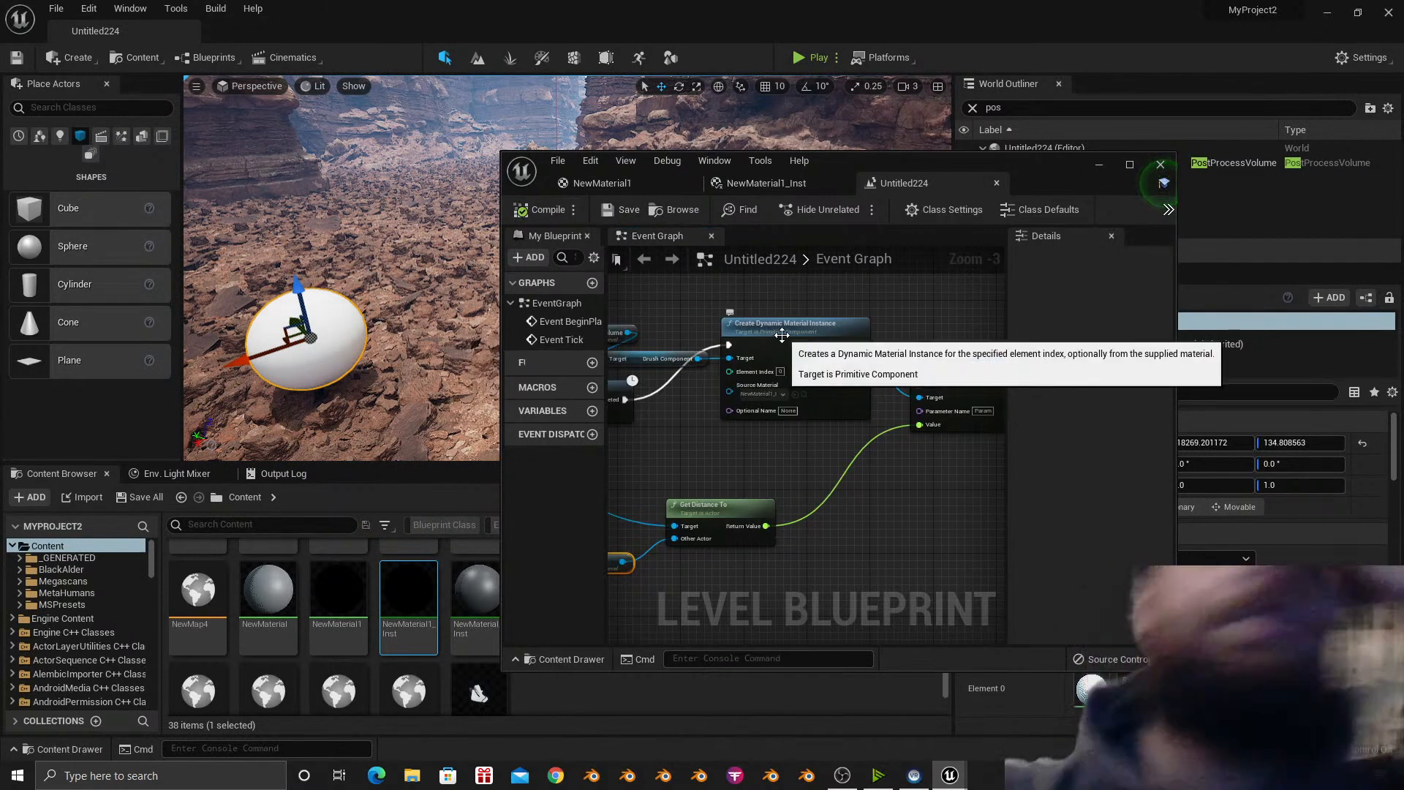
Play the level in the viewport, move through the canyon to test the distance-driven effect, and stop the session.
right_drag(479, 301, 431, 301)
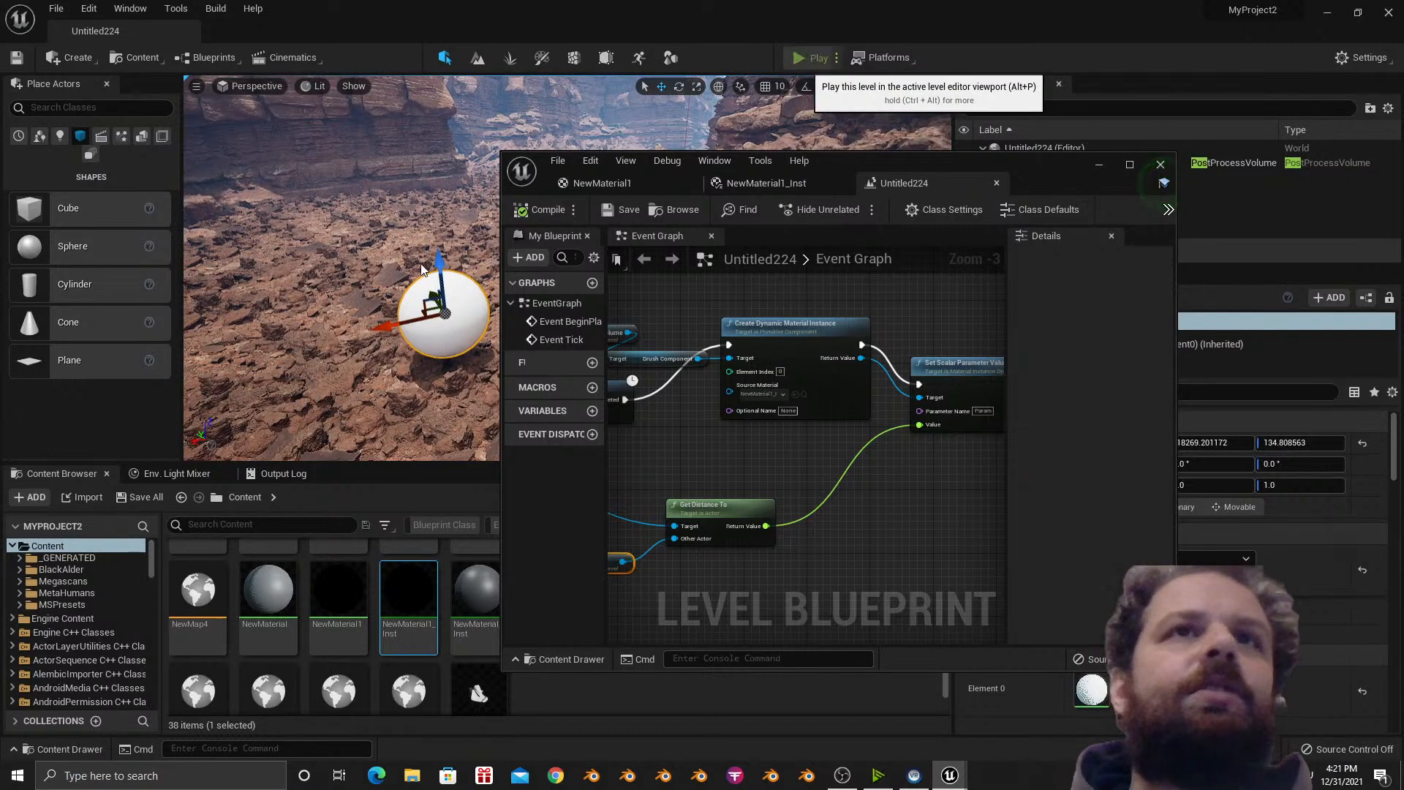
key(alt+p)
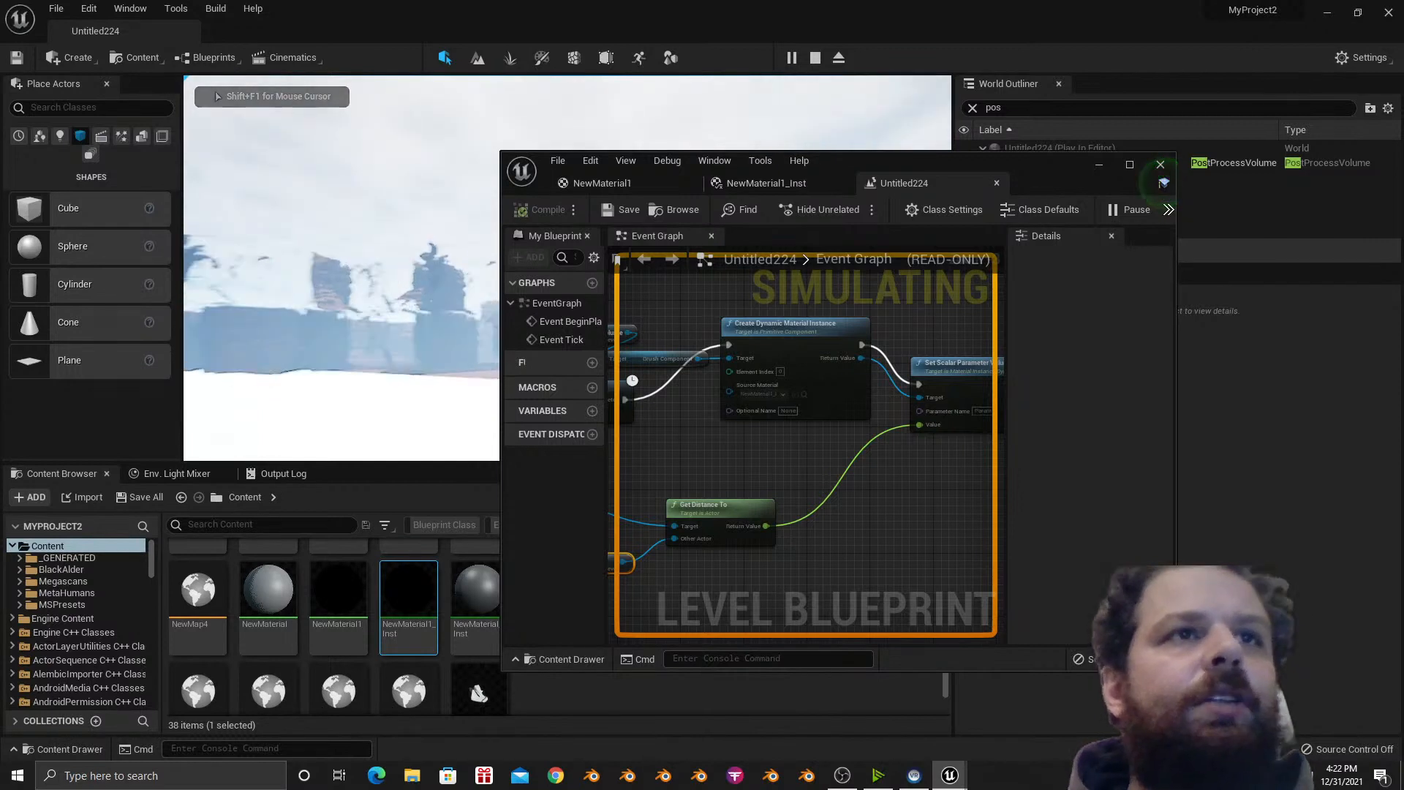
key(w)
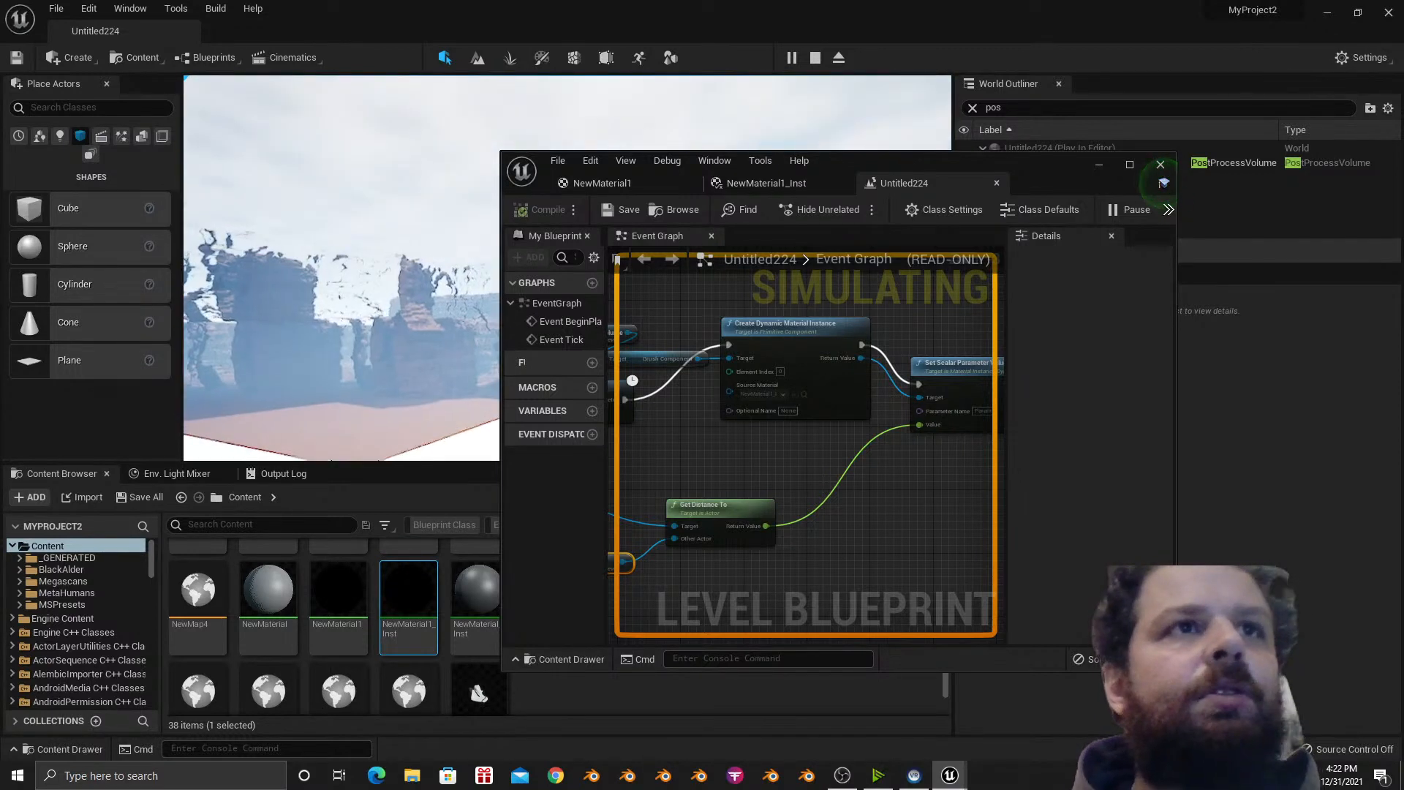
key(w)
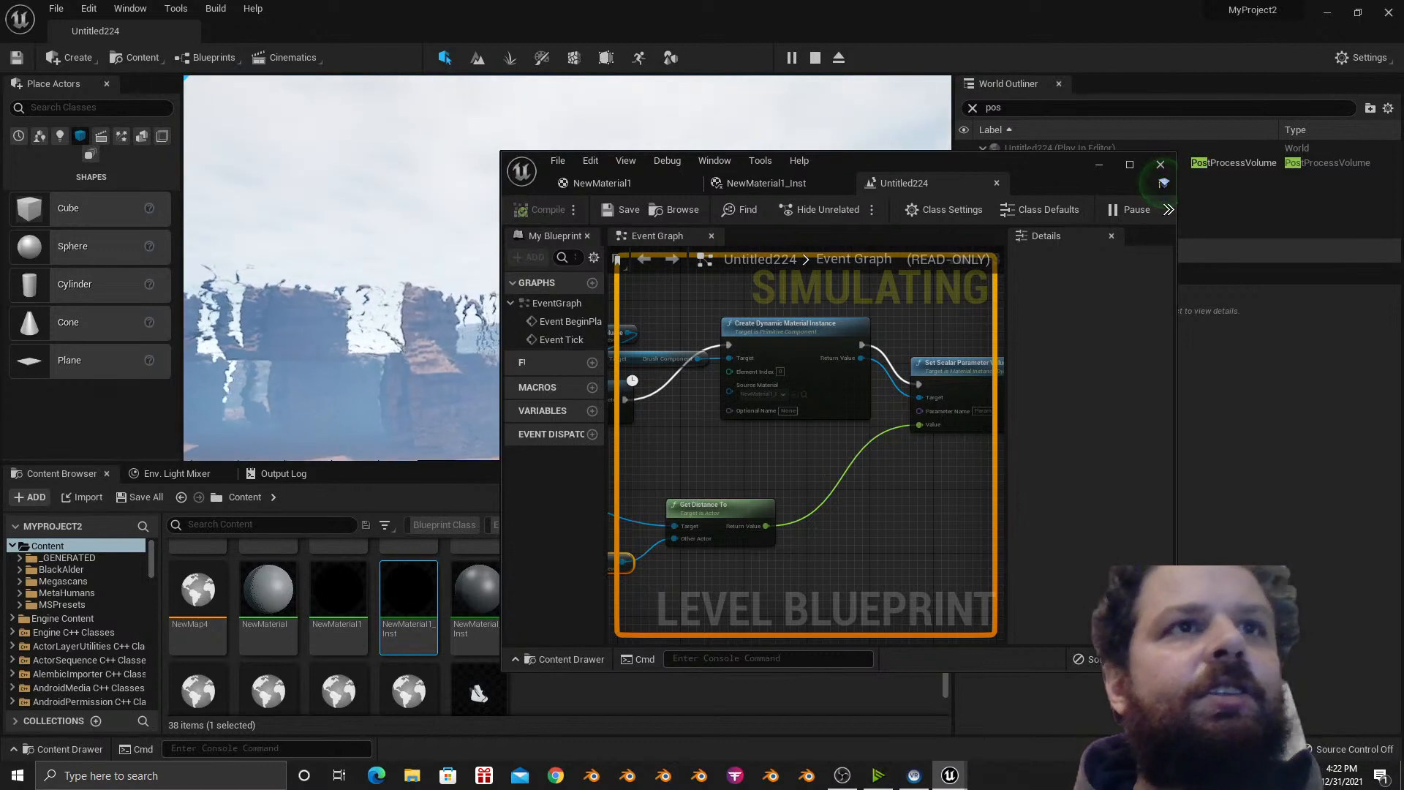
key(w)
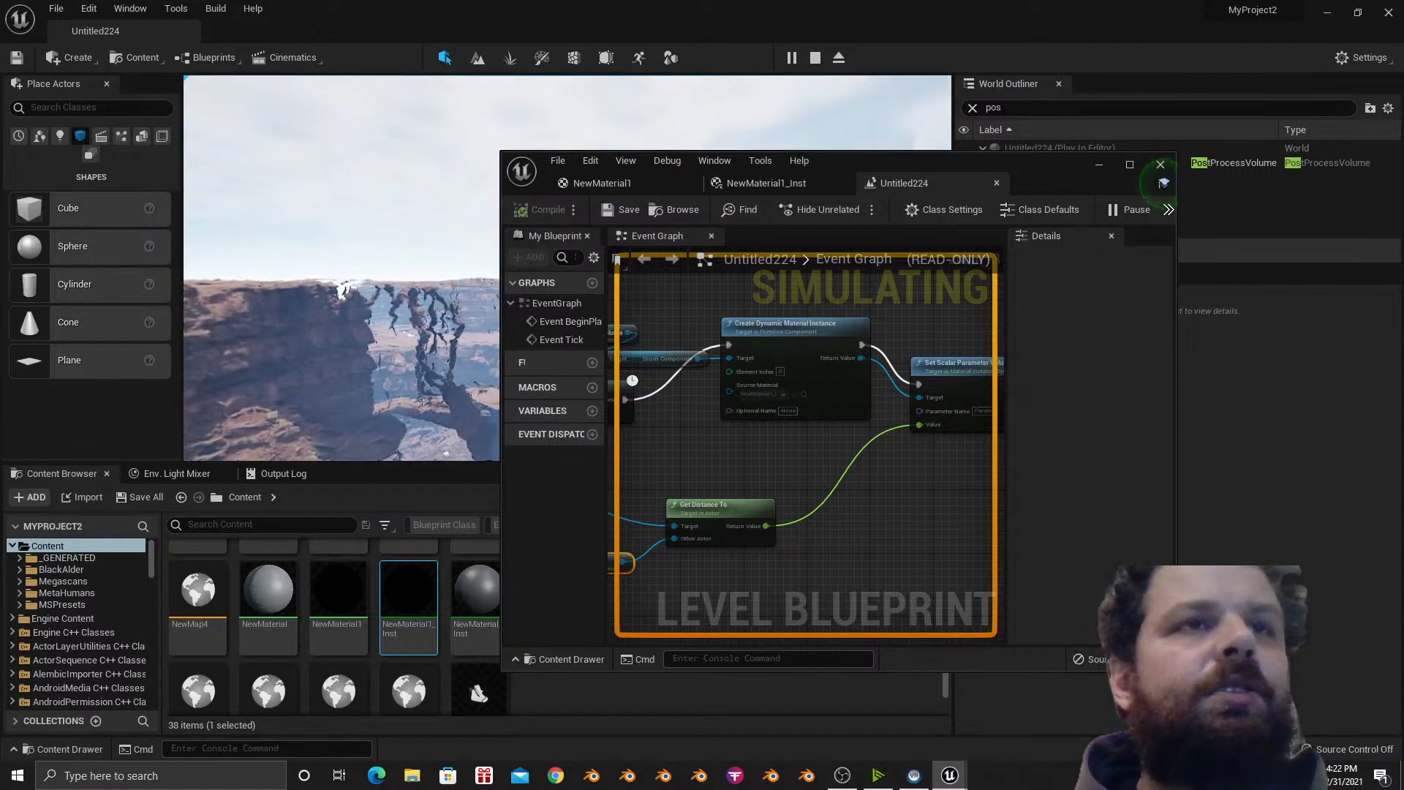
key(w)
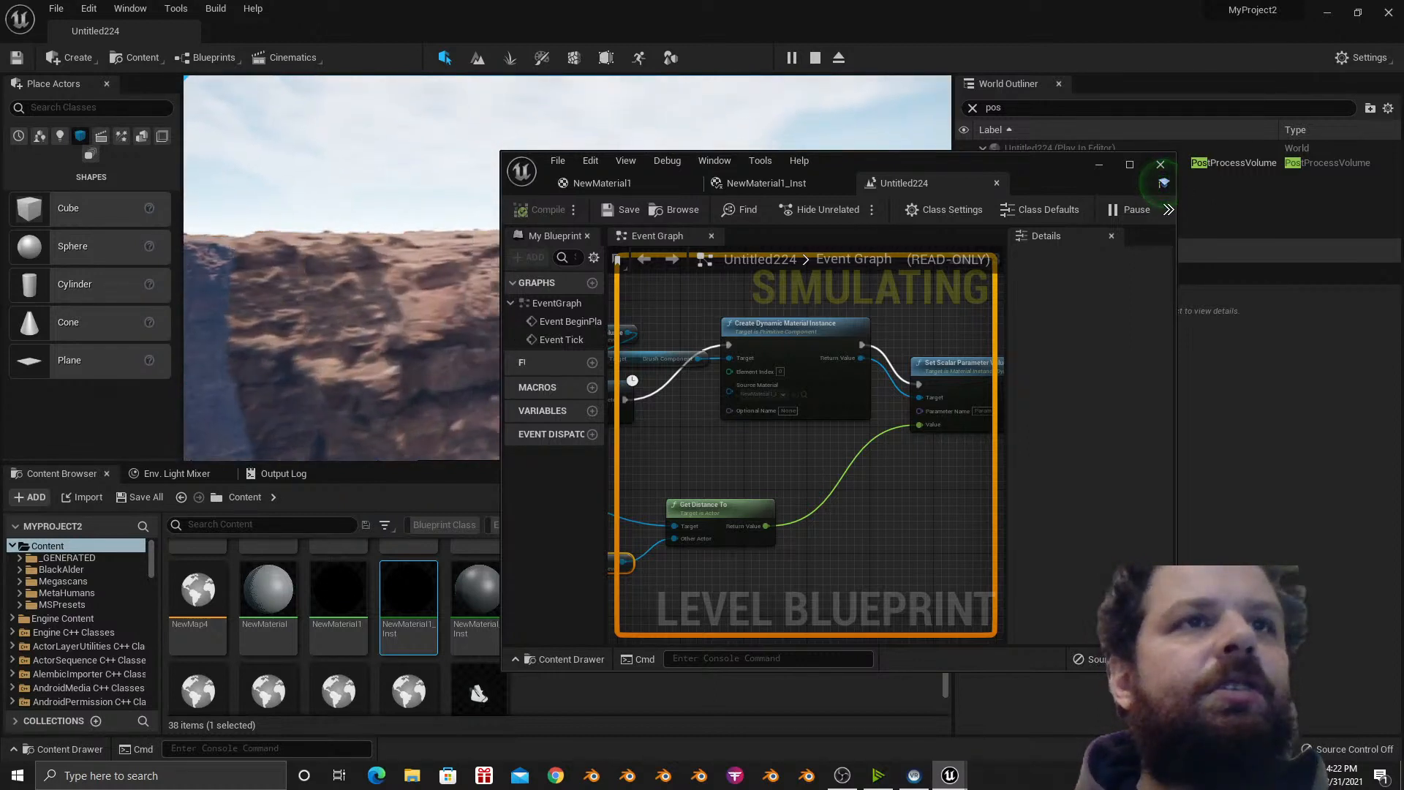
key(w)
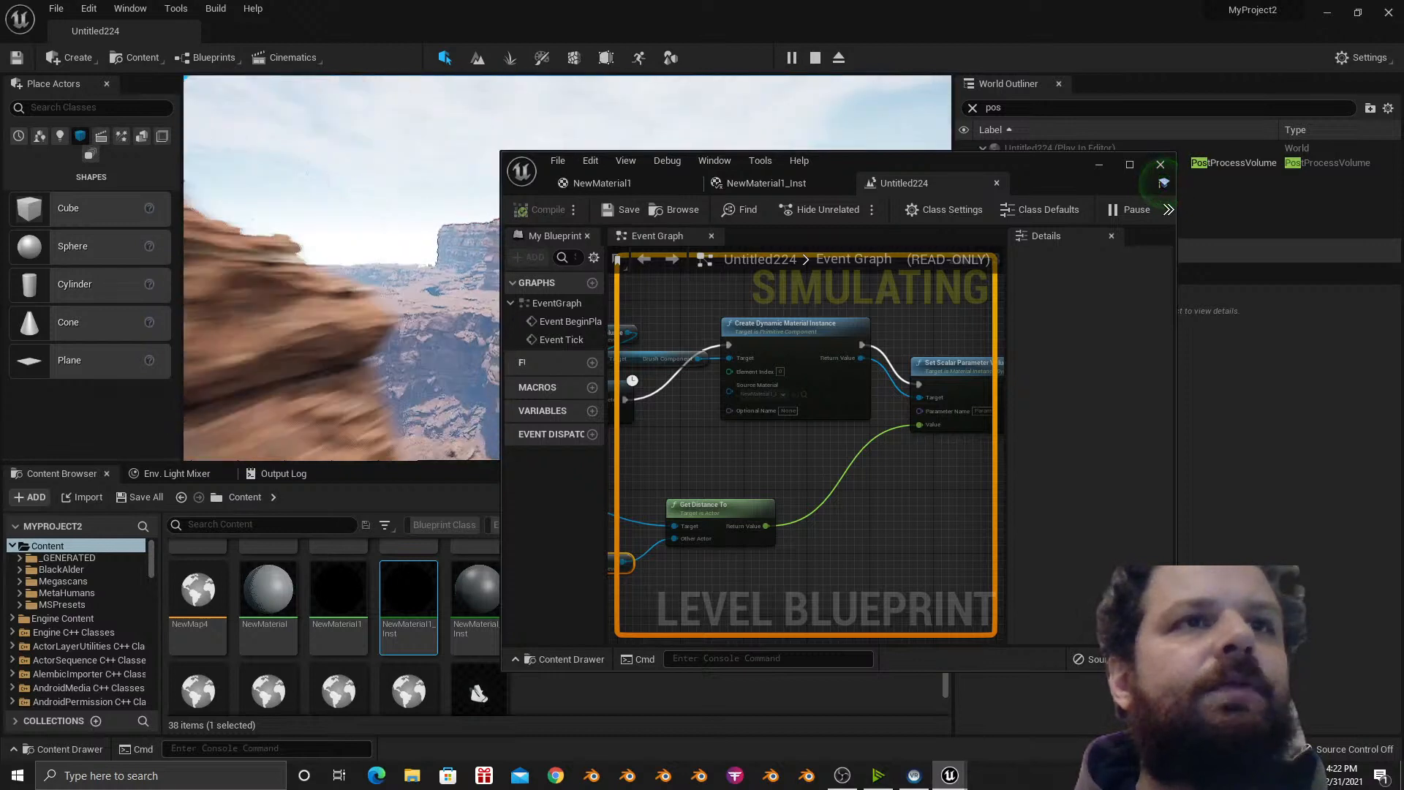
key(w)
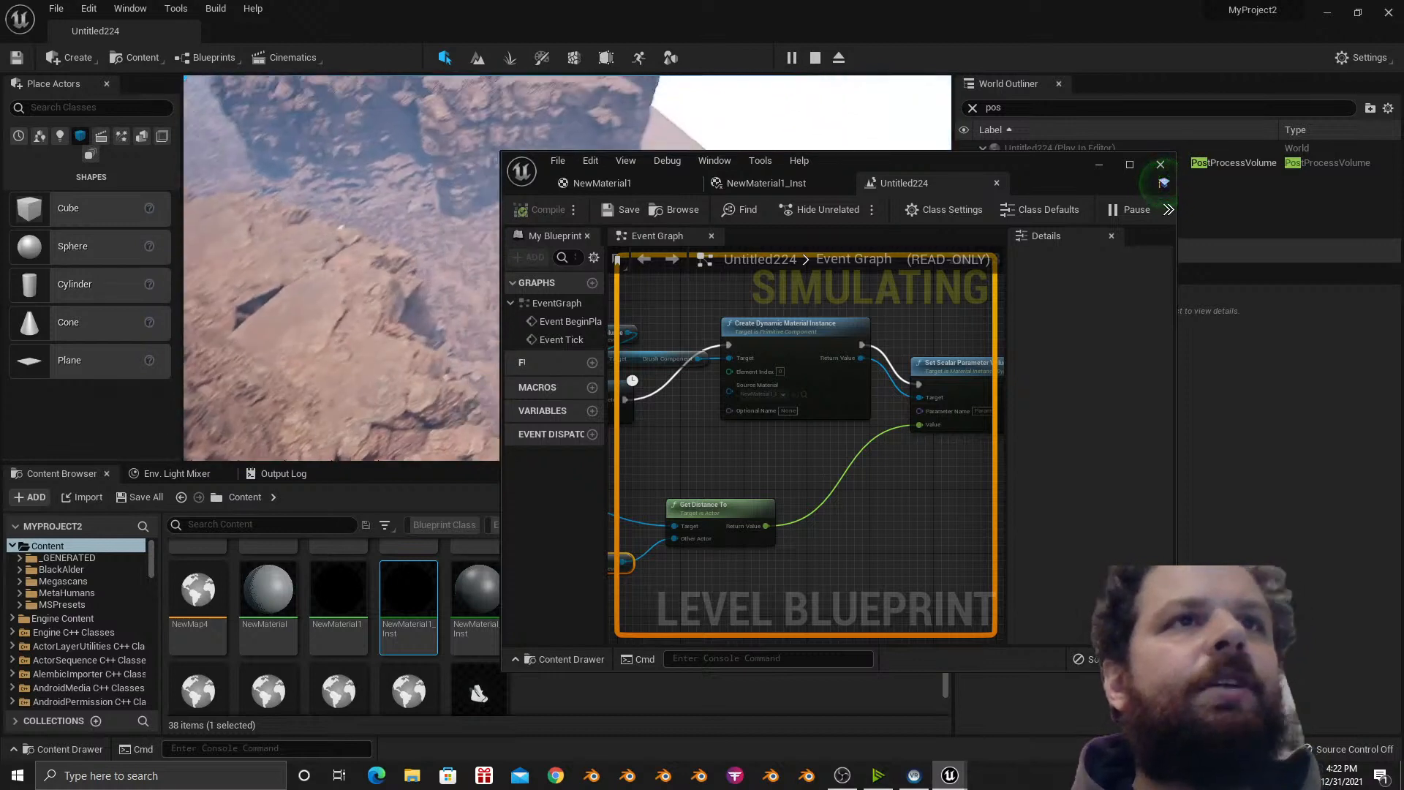
key(w)
key(Escape)
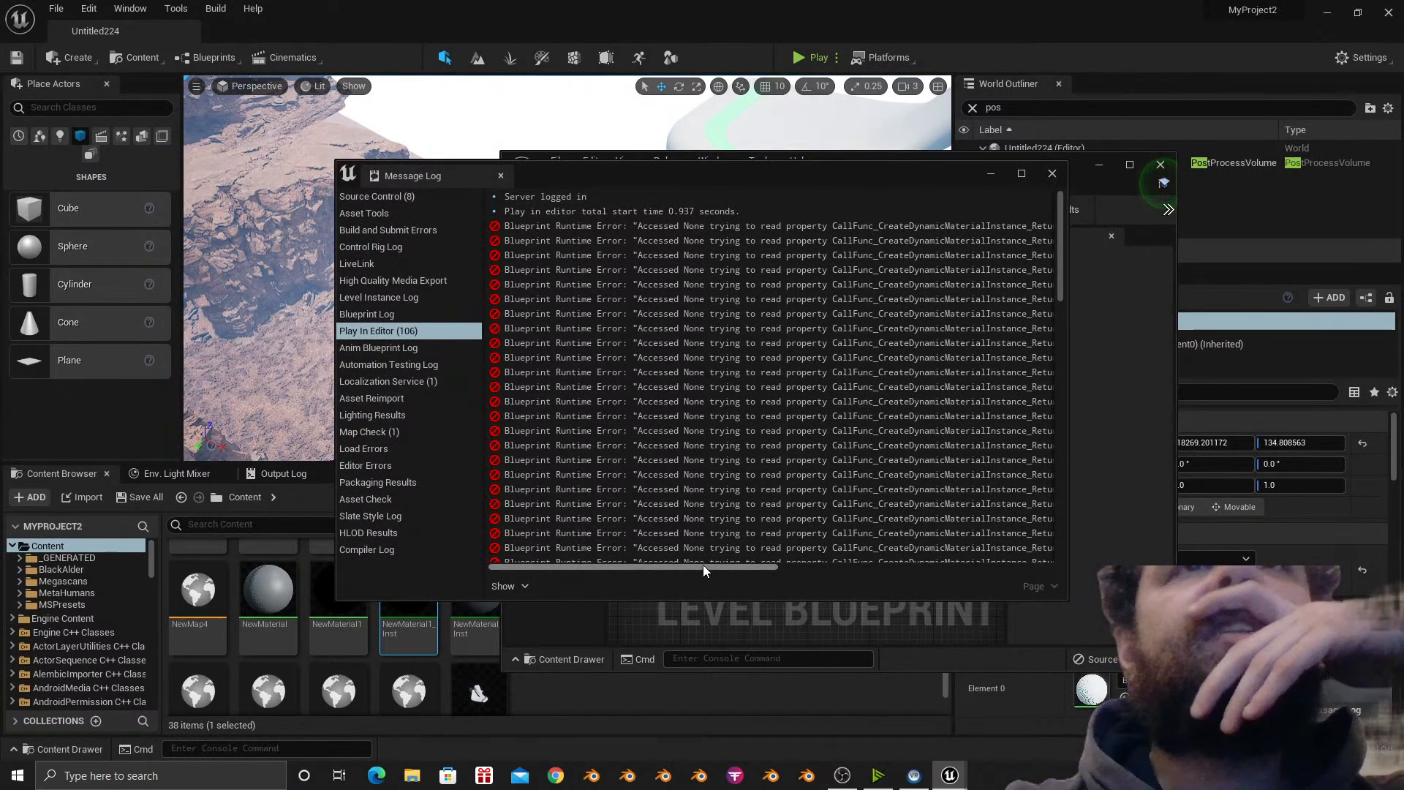
Read the Play In Editor runtime errors in full, close the message log, and check the level blueprint's node chain.
drag(725, 567, 1030, 568)
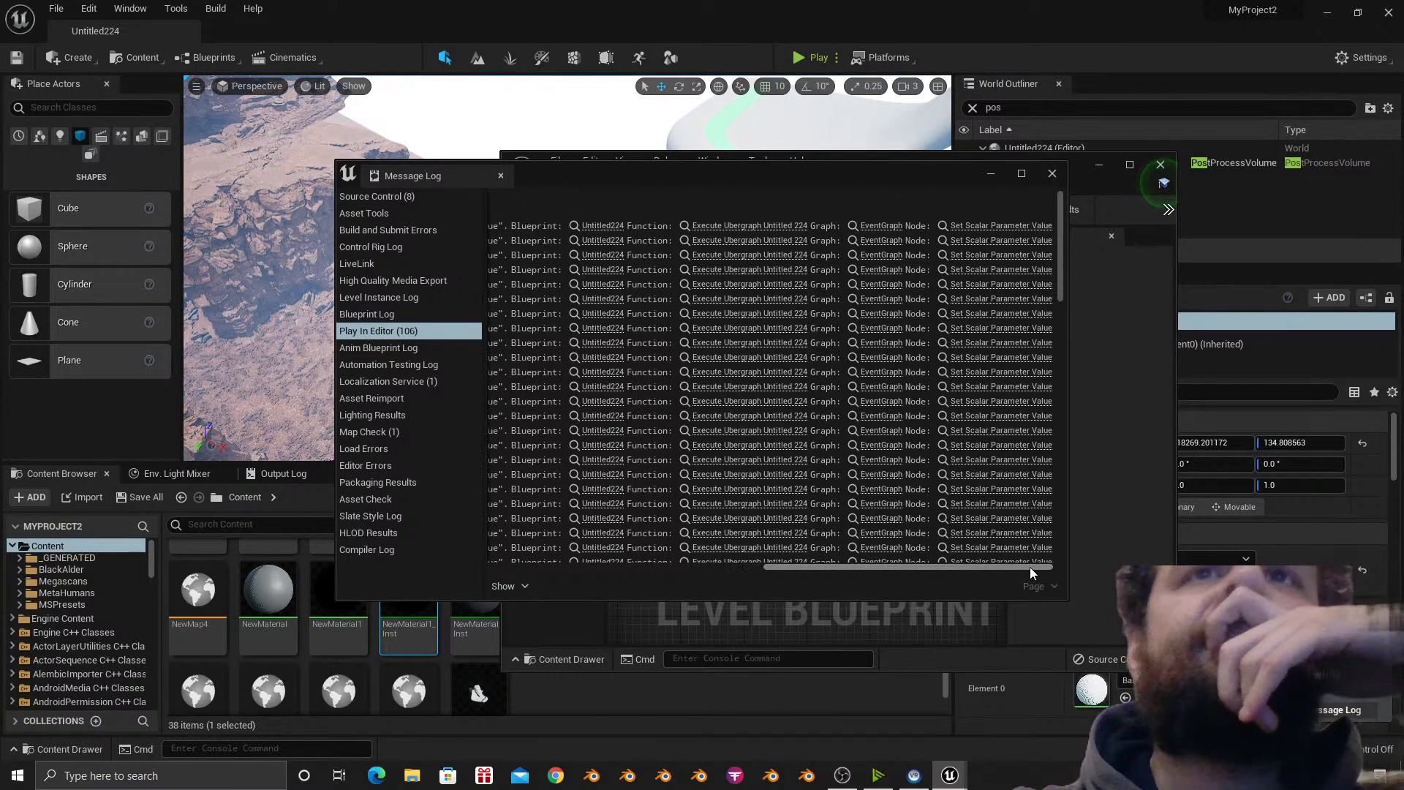
click(1051, 175)
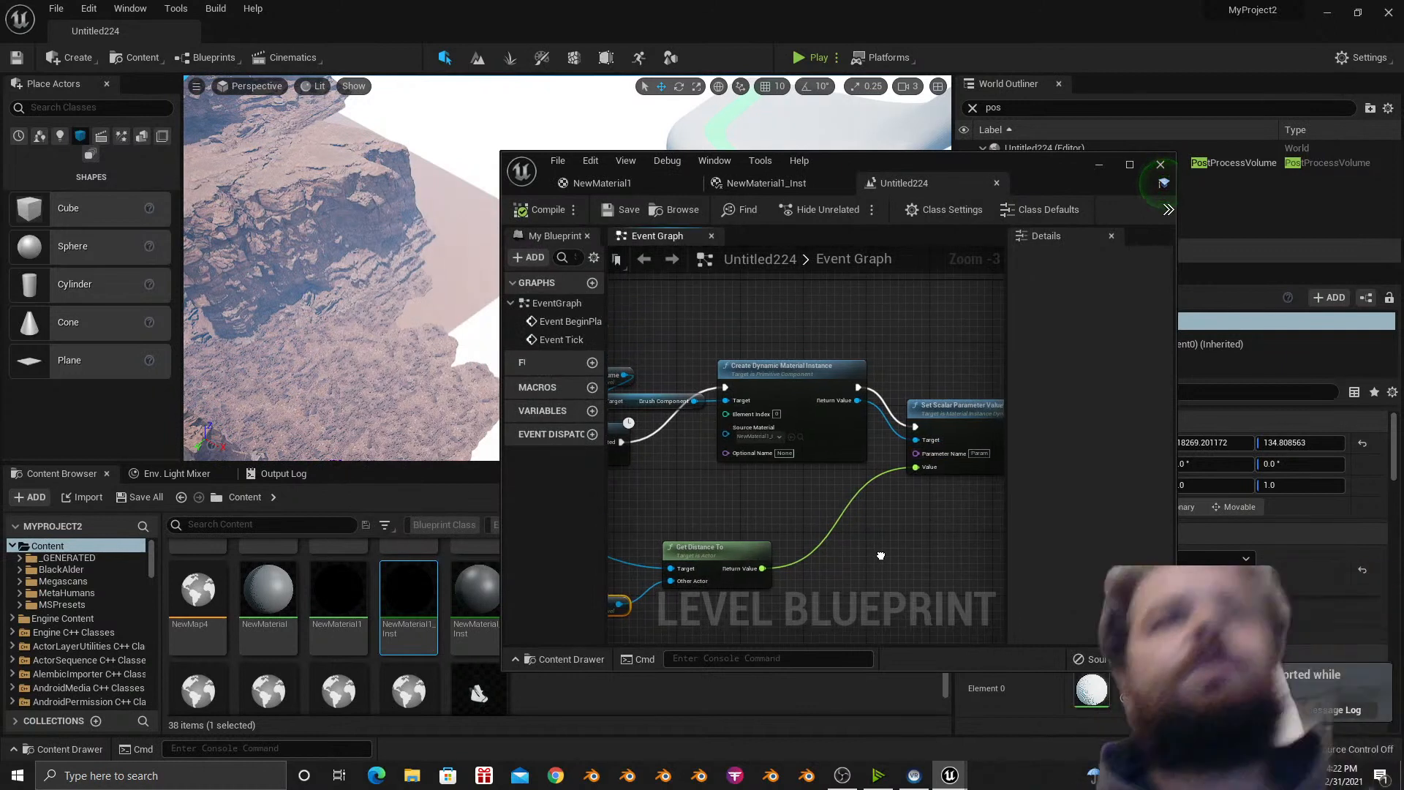
right_drag(881, 556, 882, 557)
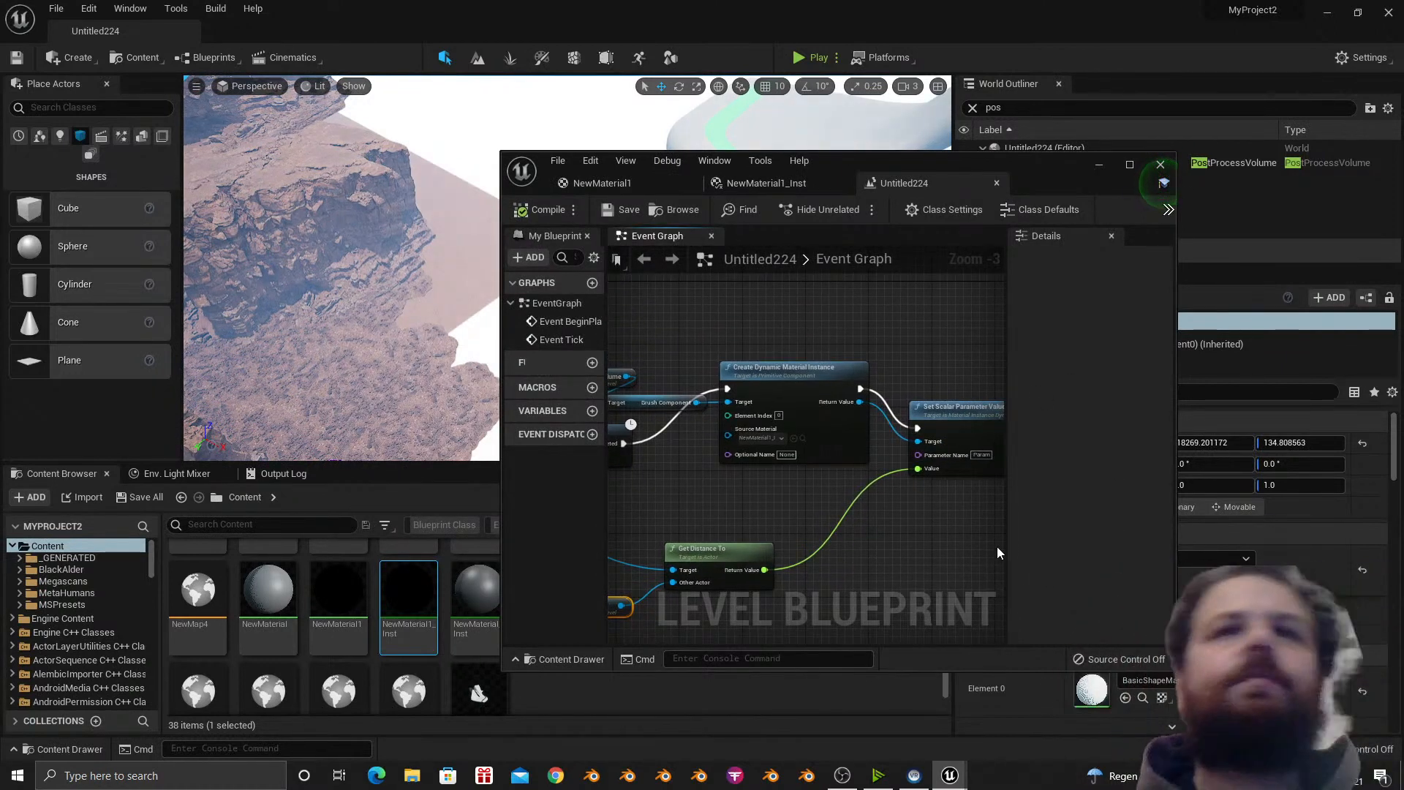
right_drag(858, 490, 1028, 487)
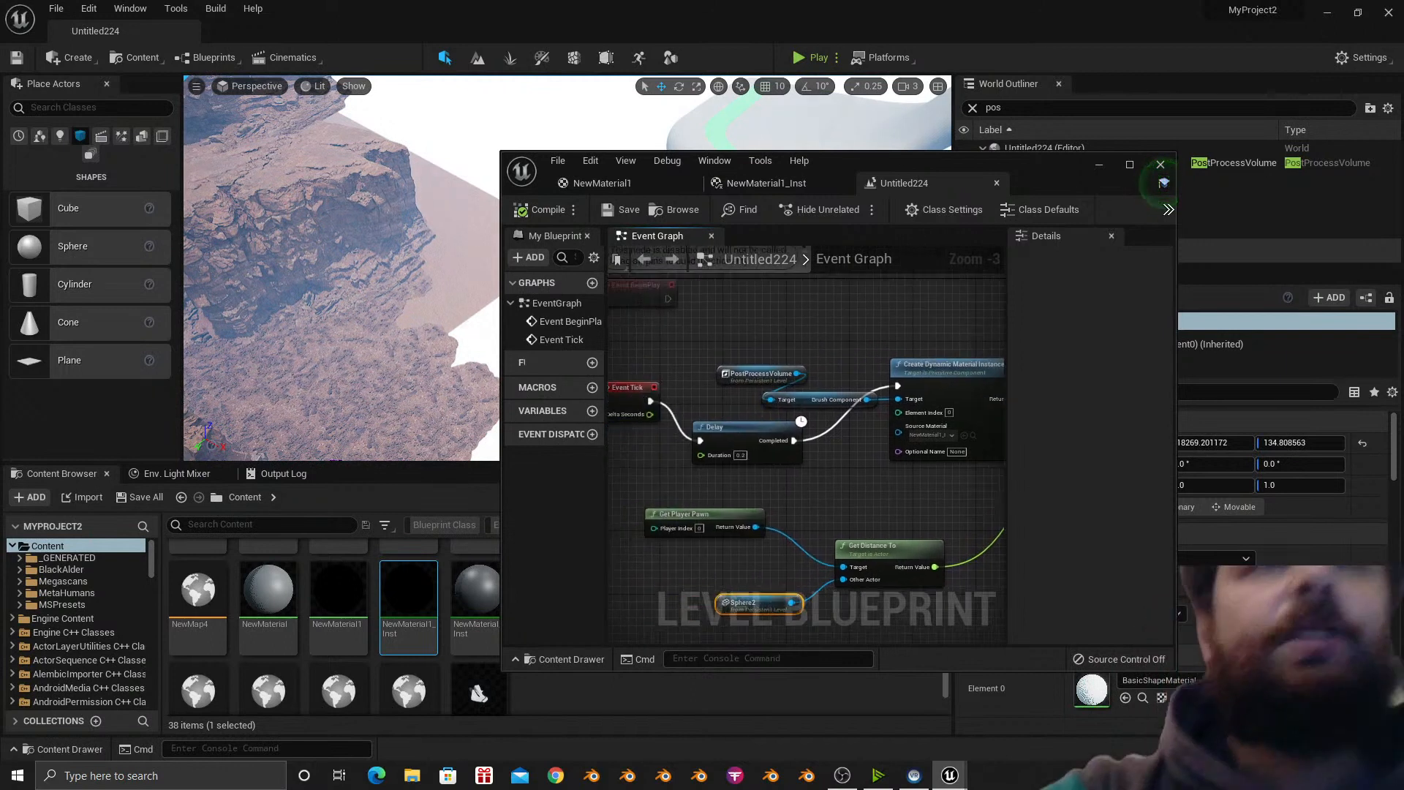
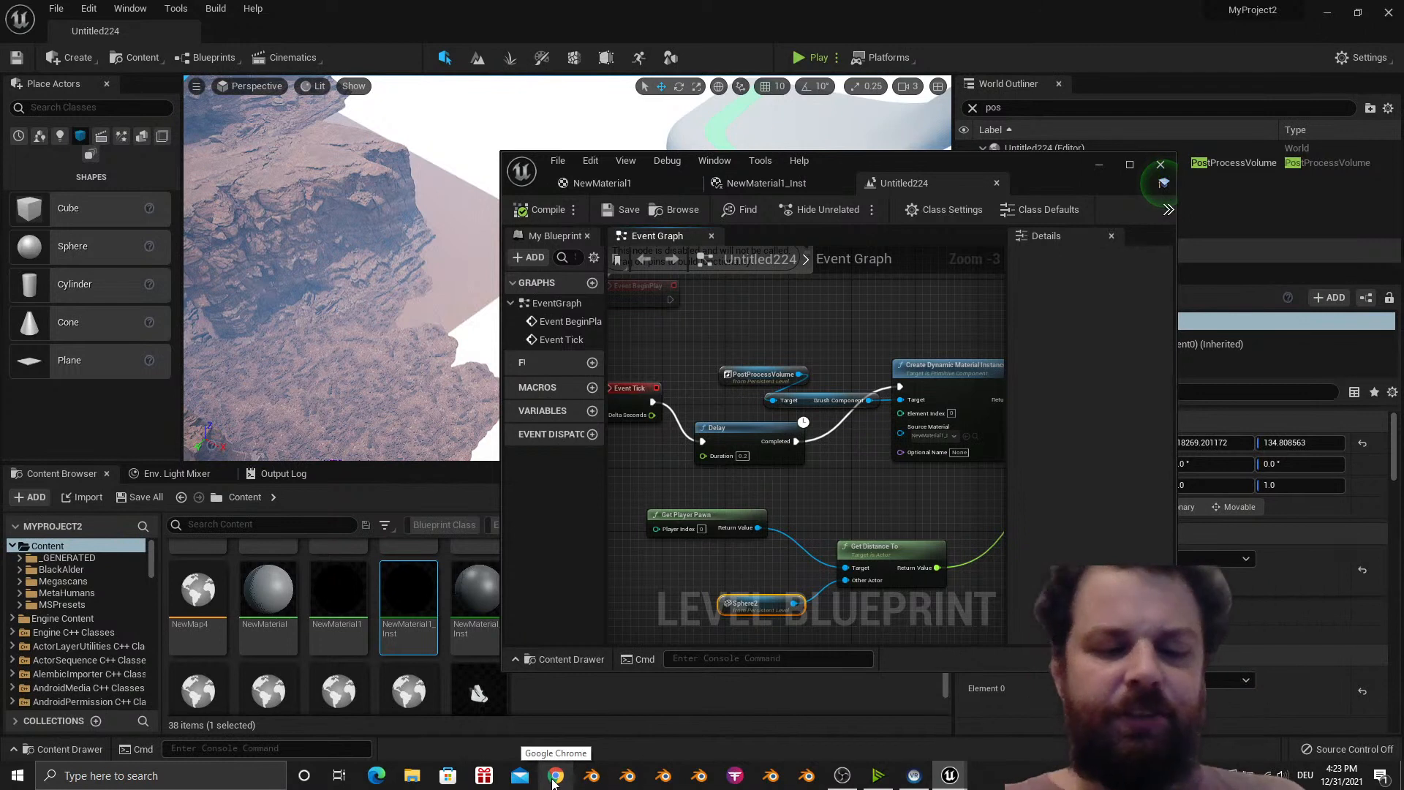
Switch to Google Chrome and search the web for "how to control post process material in runtime ue4".
click(556, 775)
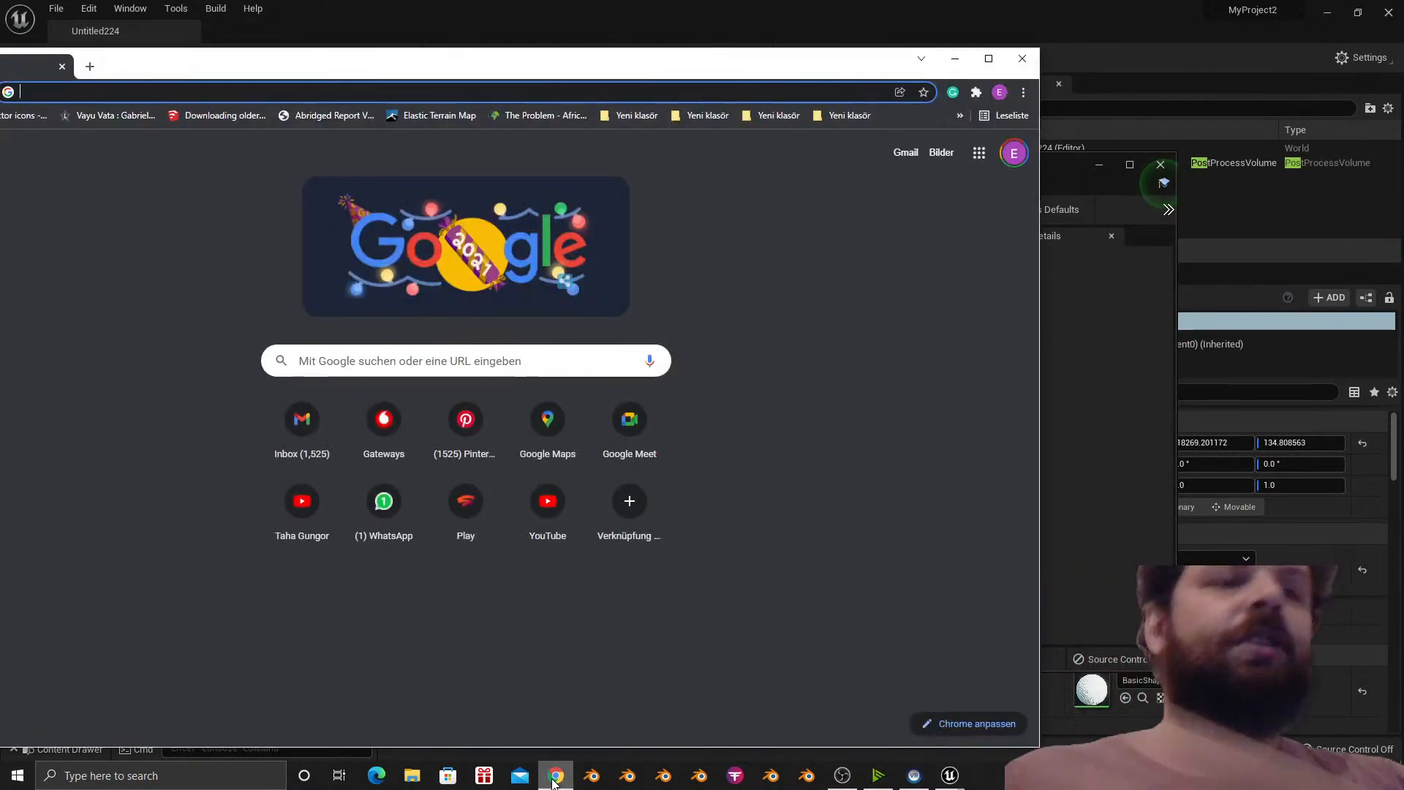
text(how to )
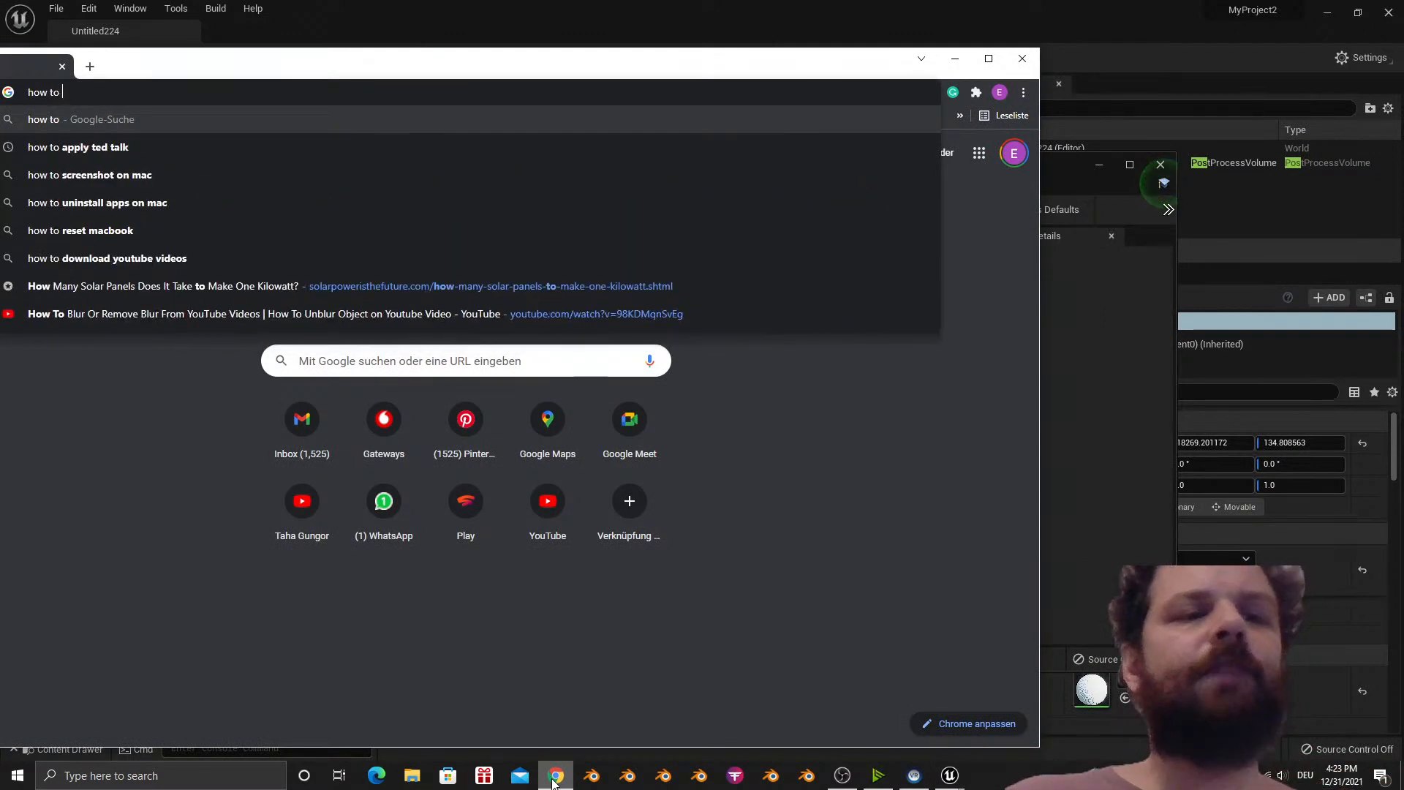
text(control)
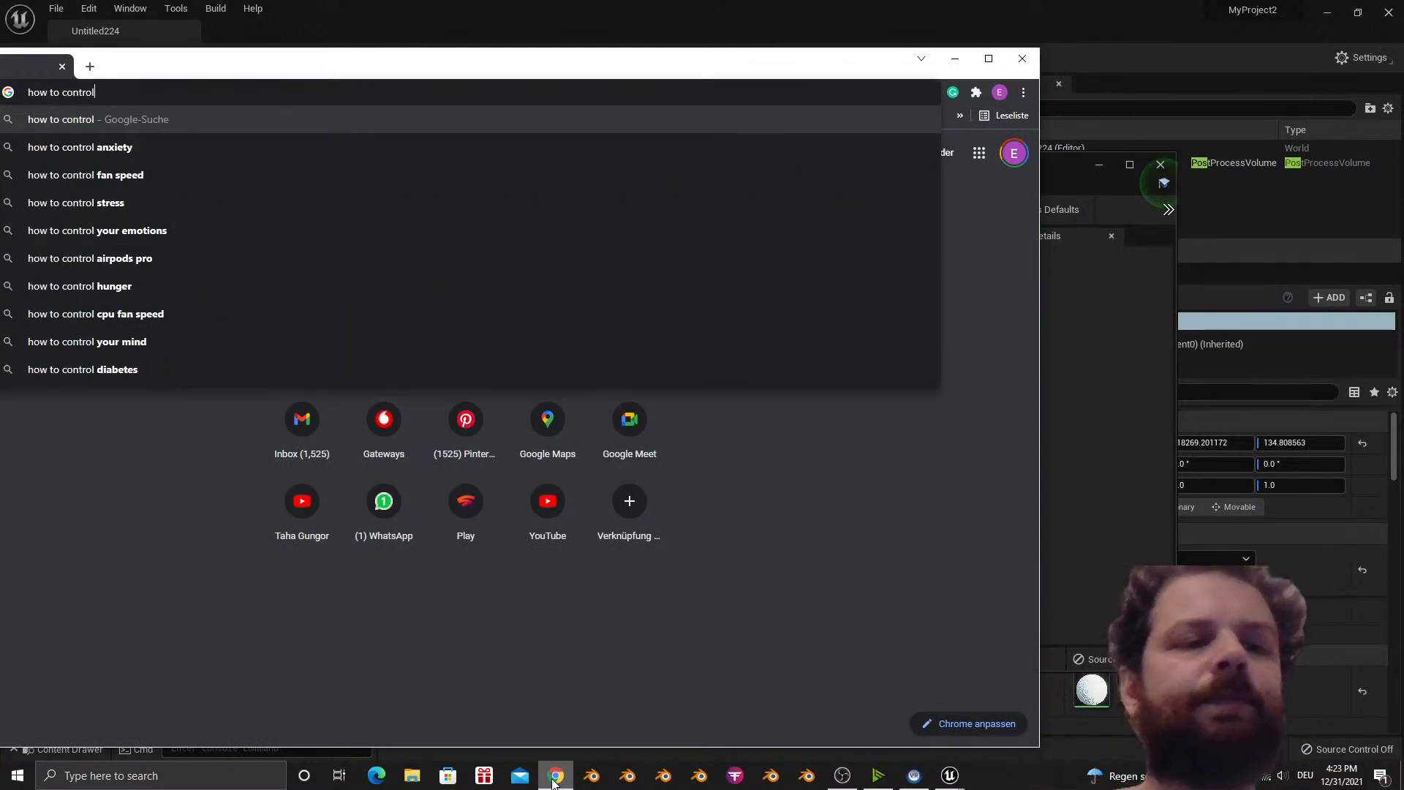
text( post proc)
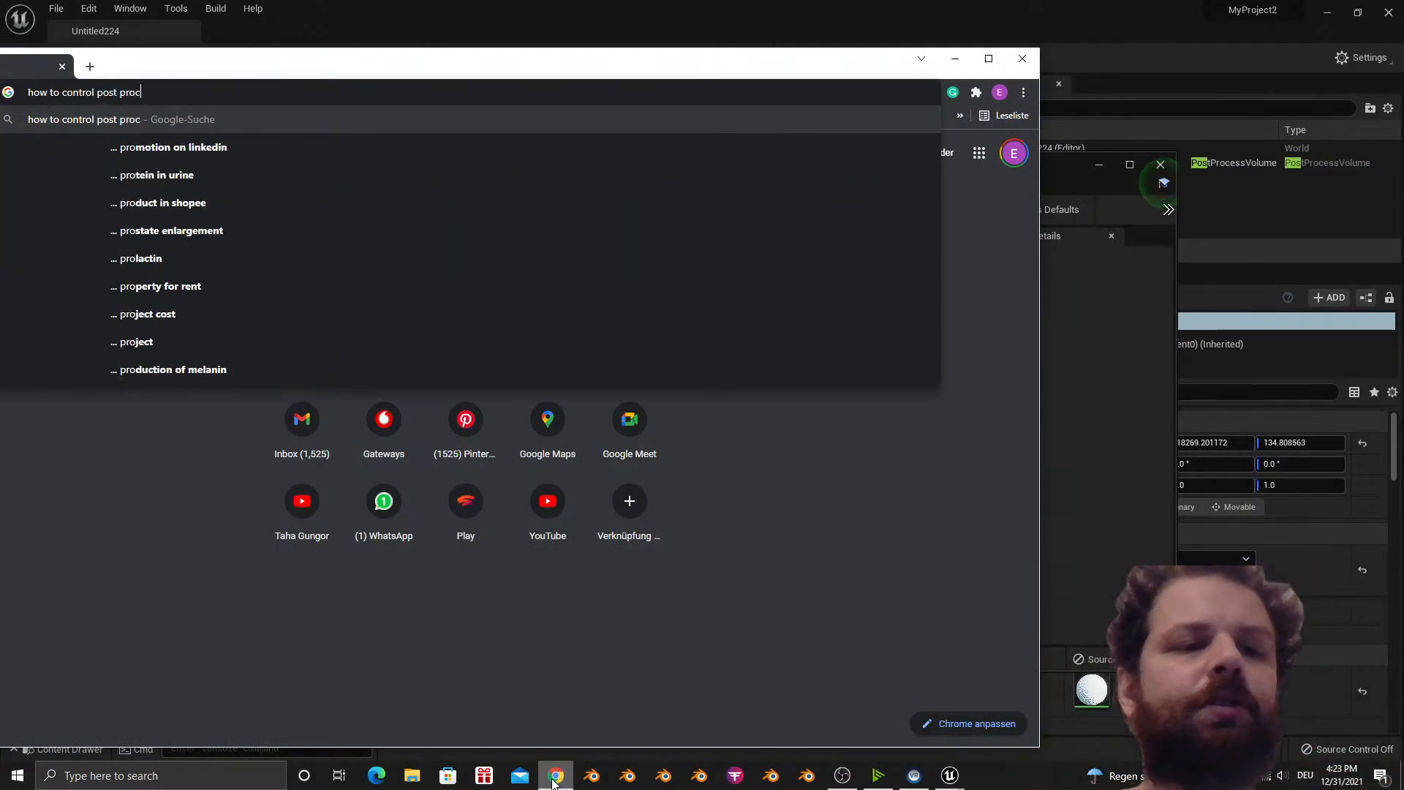
text(ess material)
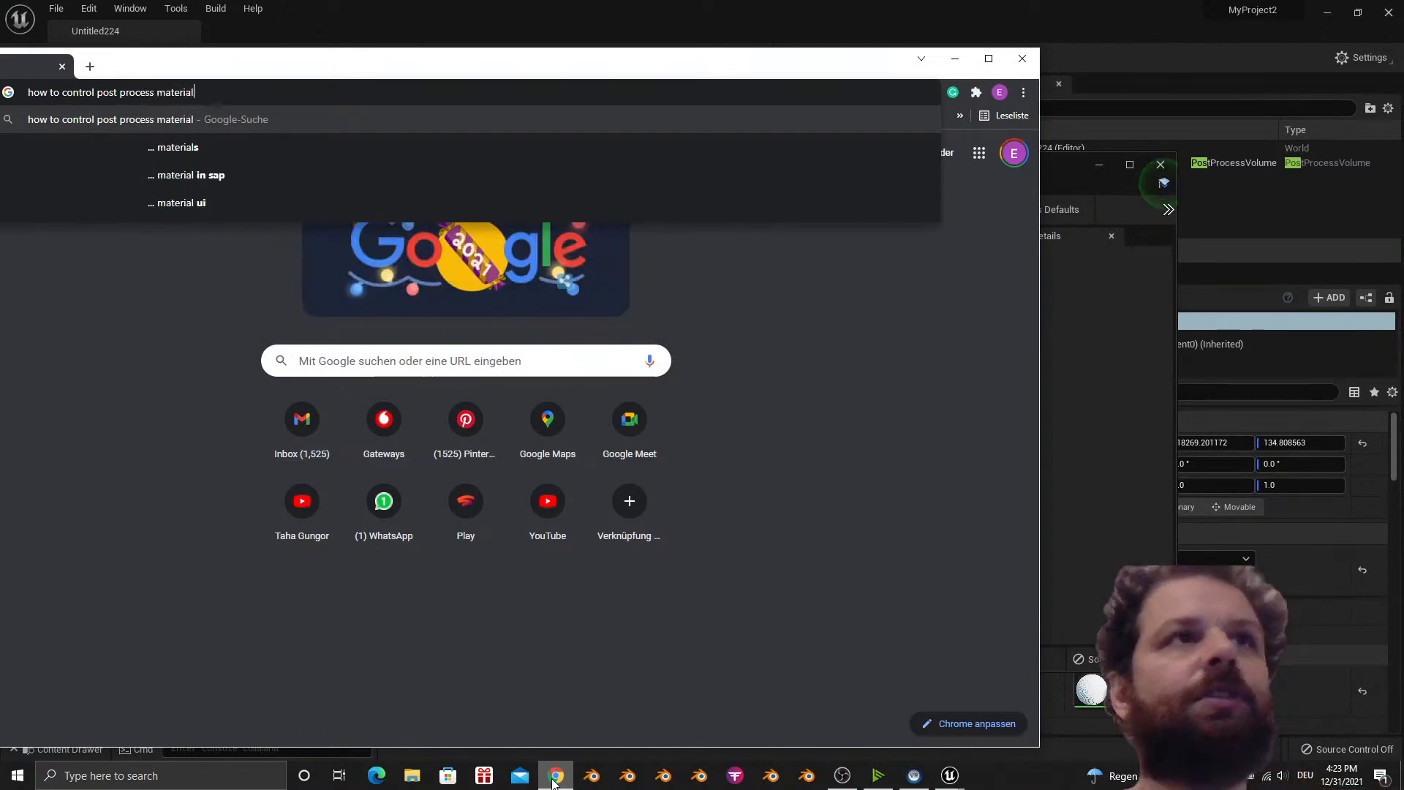
text( in runt)
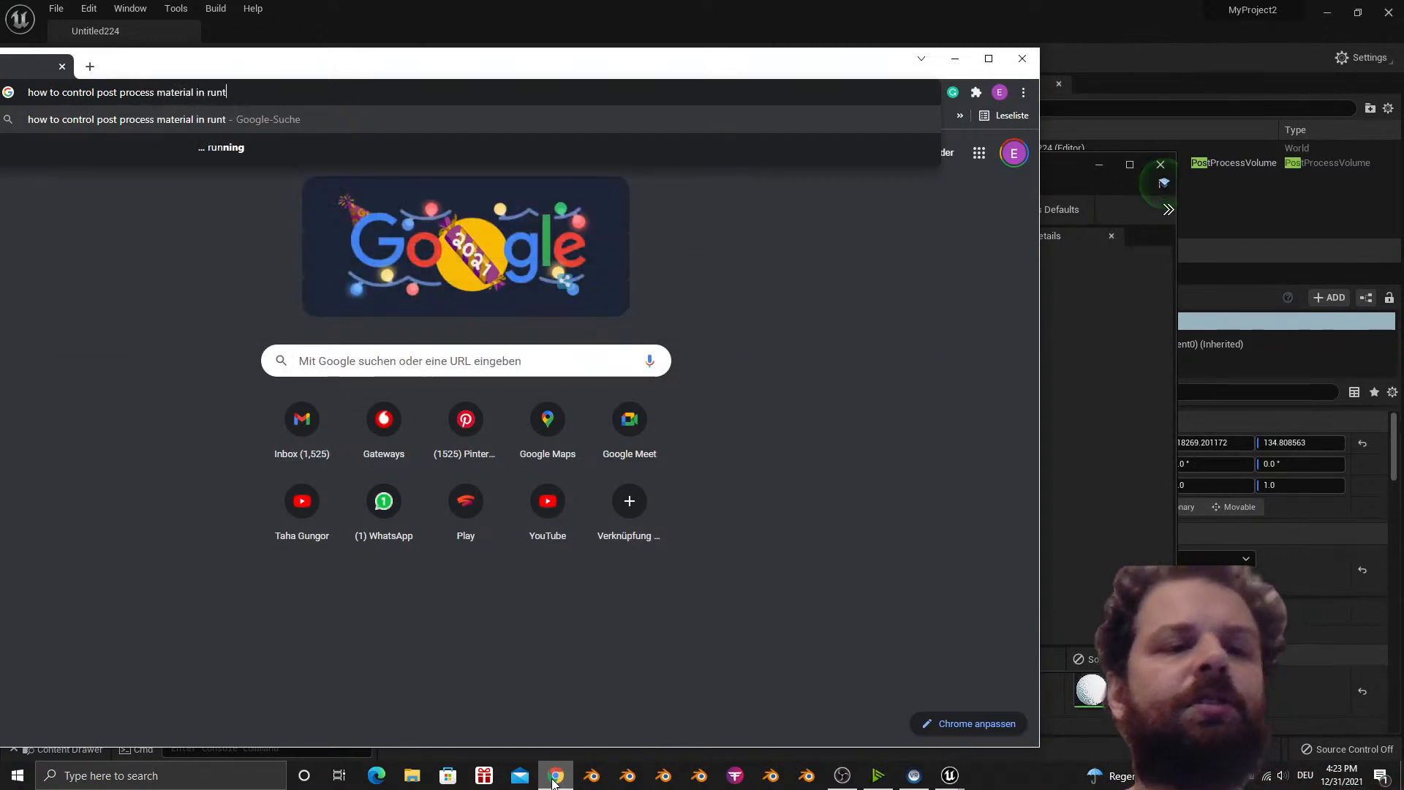
text(ime ue4)
key(Return)
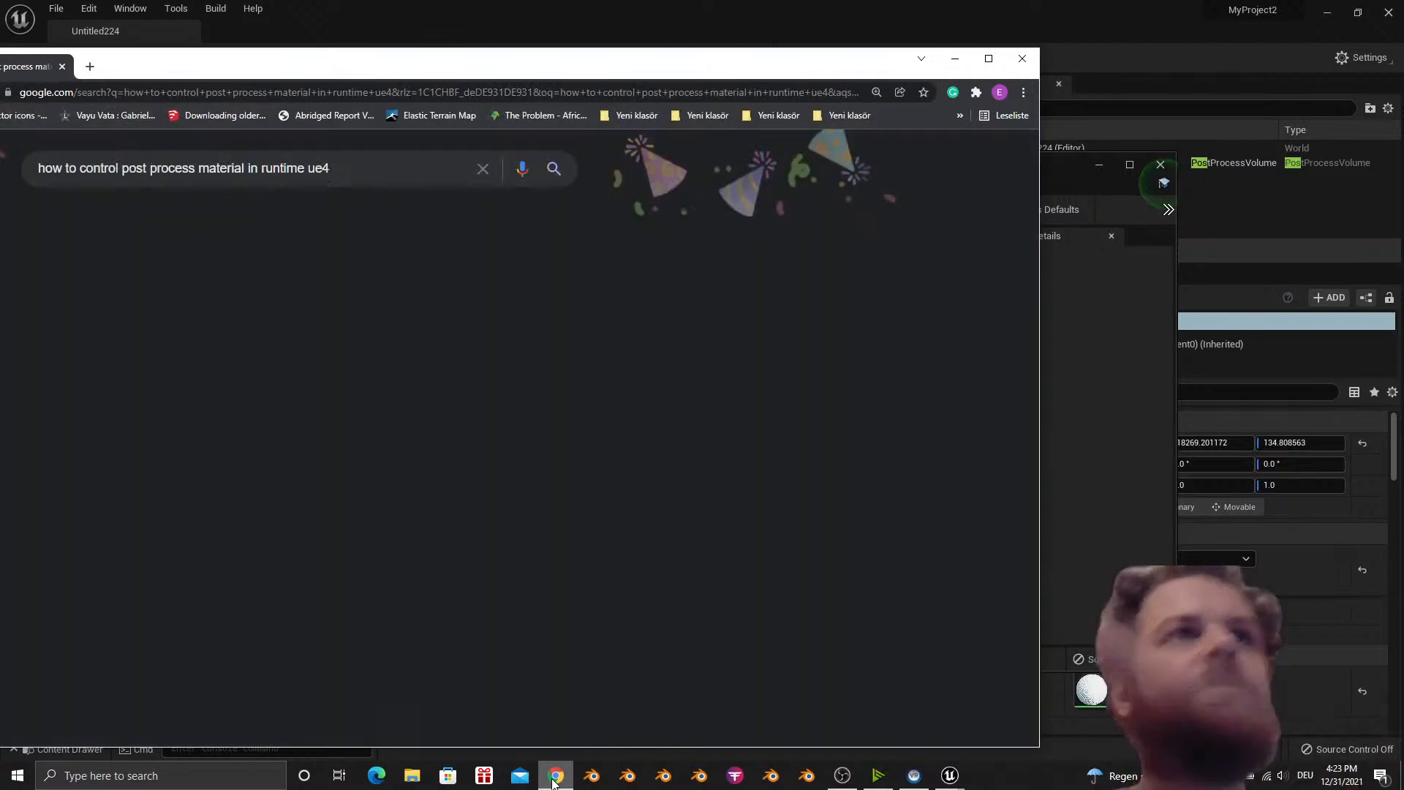
mouse_move(553, 784)
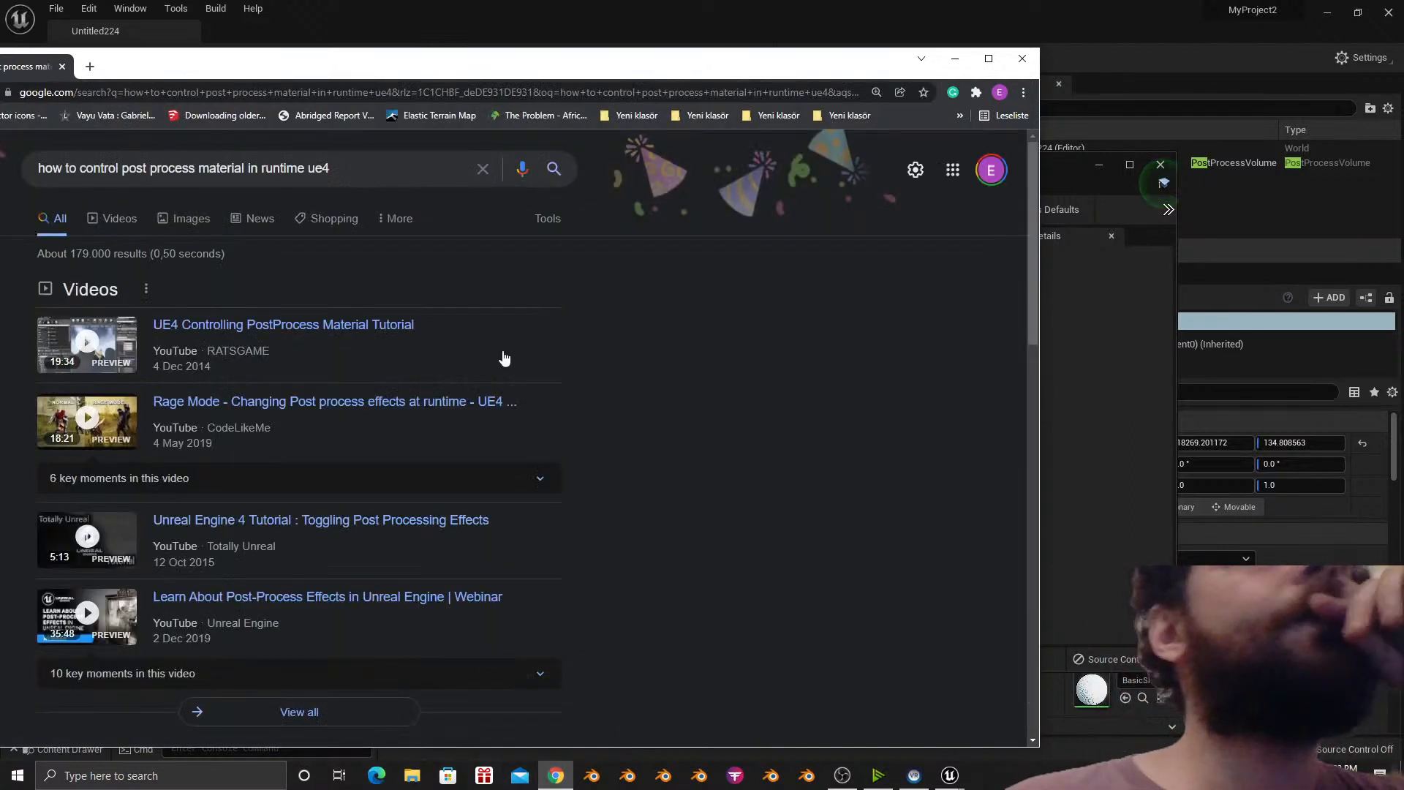
Skim the web results on controlling post-process materials at runtime and switch to the image results.
drag(481, 64, 642, 57)
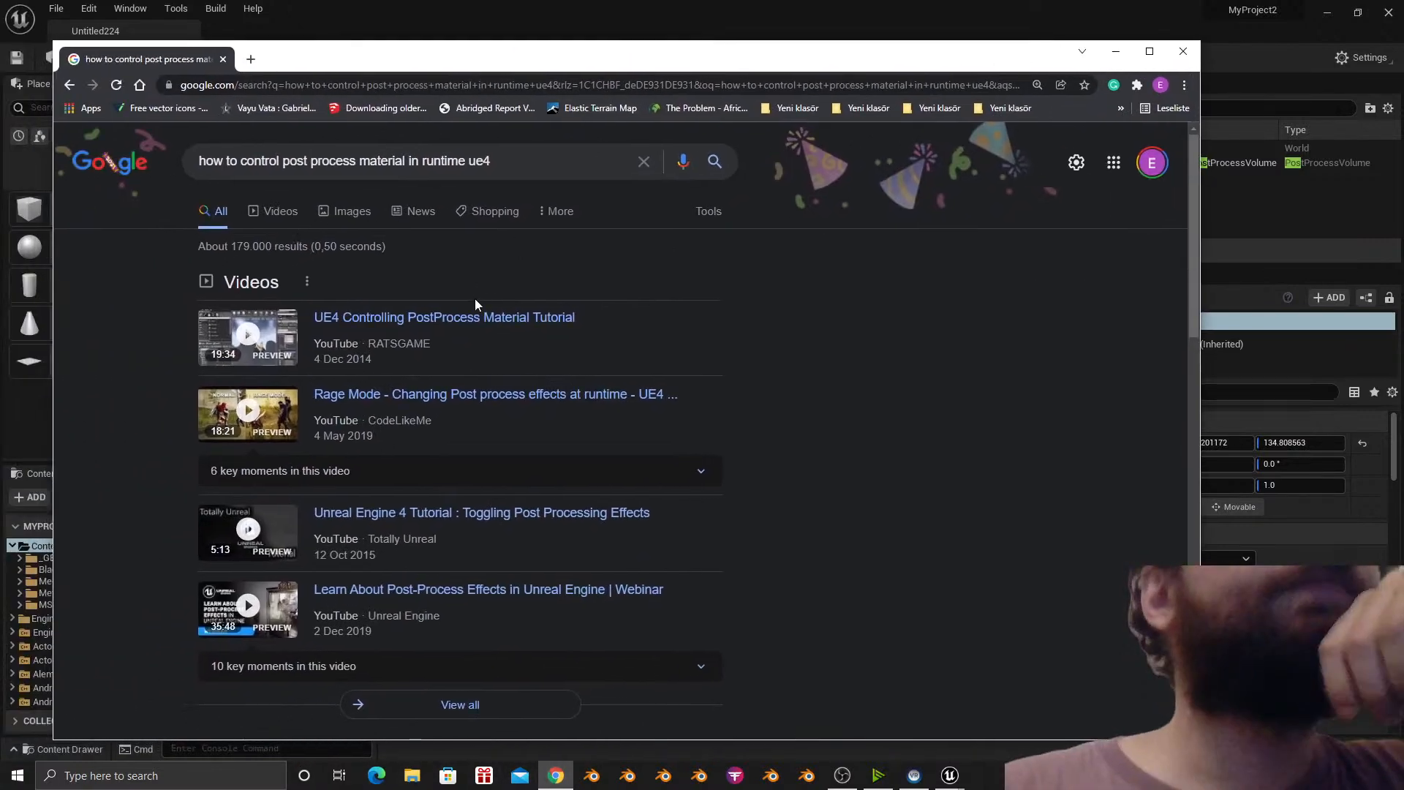
scroll(468, 454, down, 3)
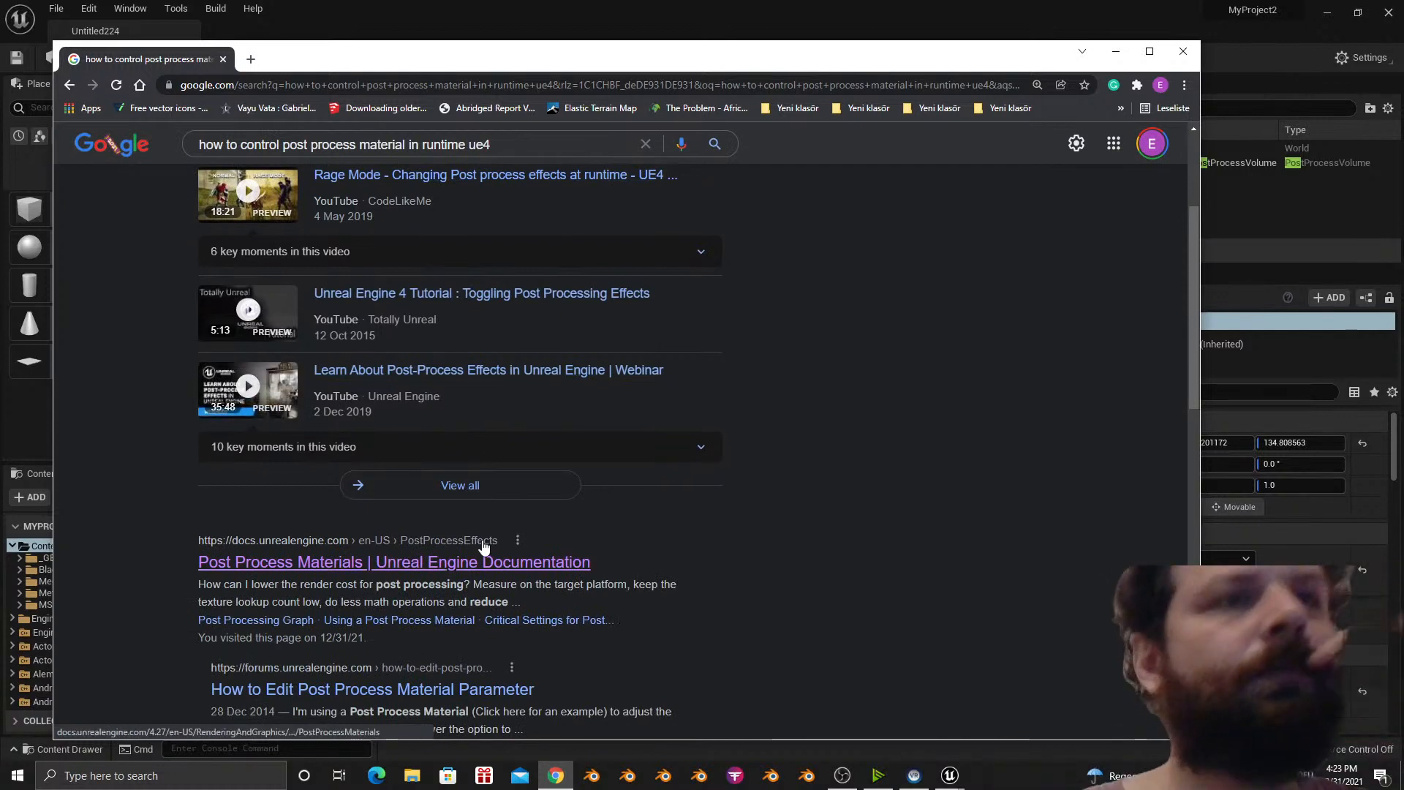
scroll(482, 547, up, 3)
click(343, 209)
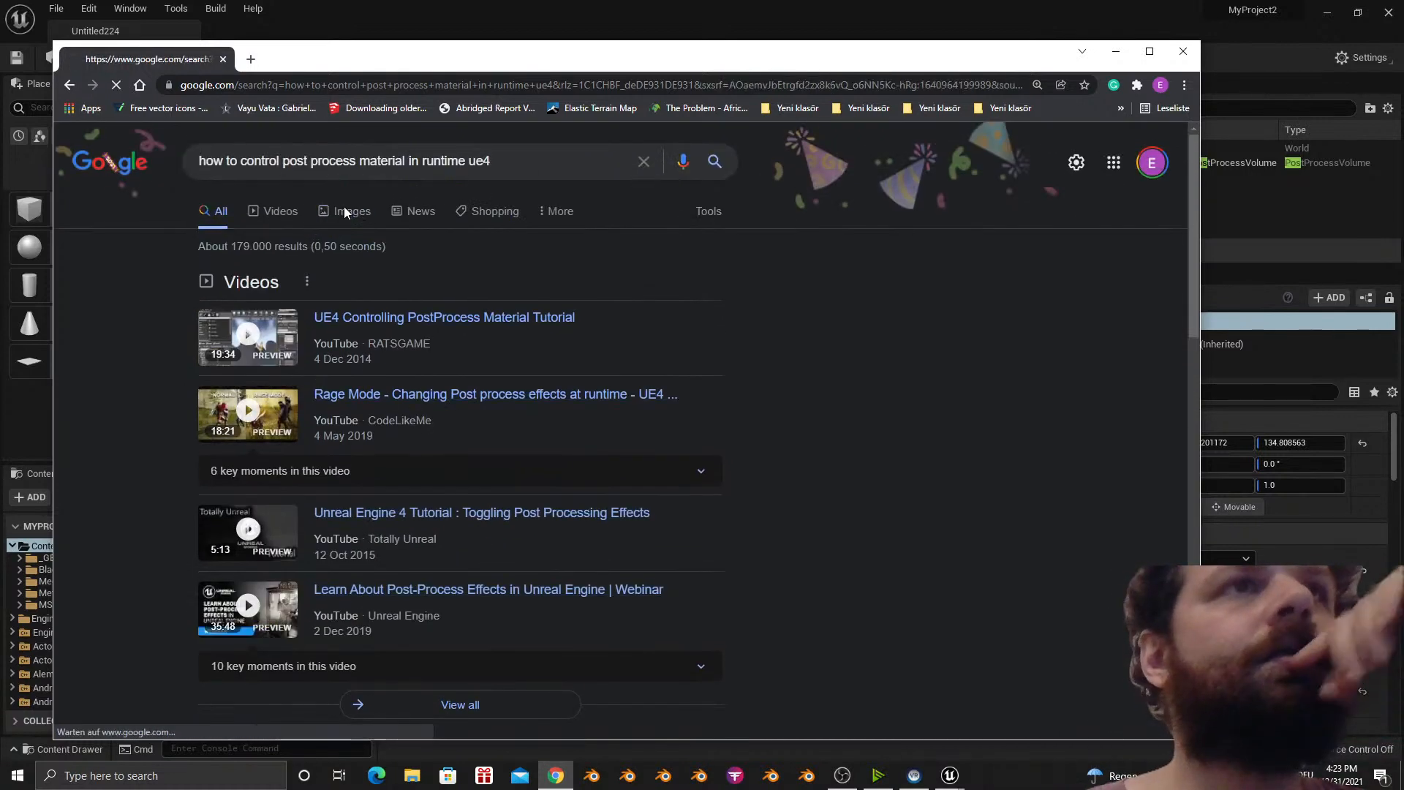
Look through the image results for node graphs that create a dynamic material instance and modify post-process settings at runtime.
click(78, 397)
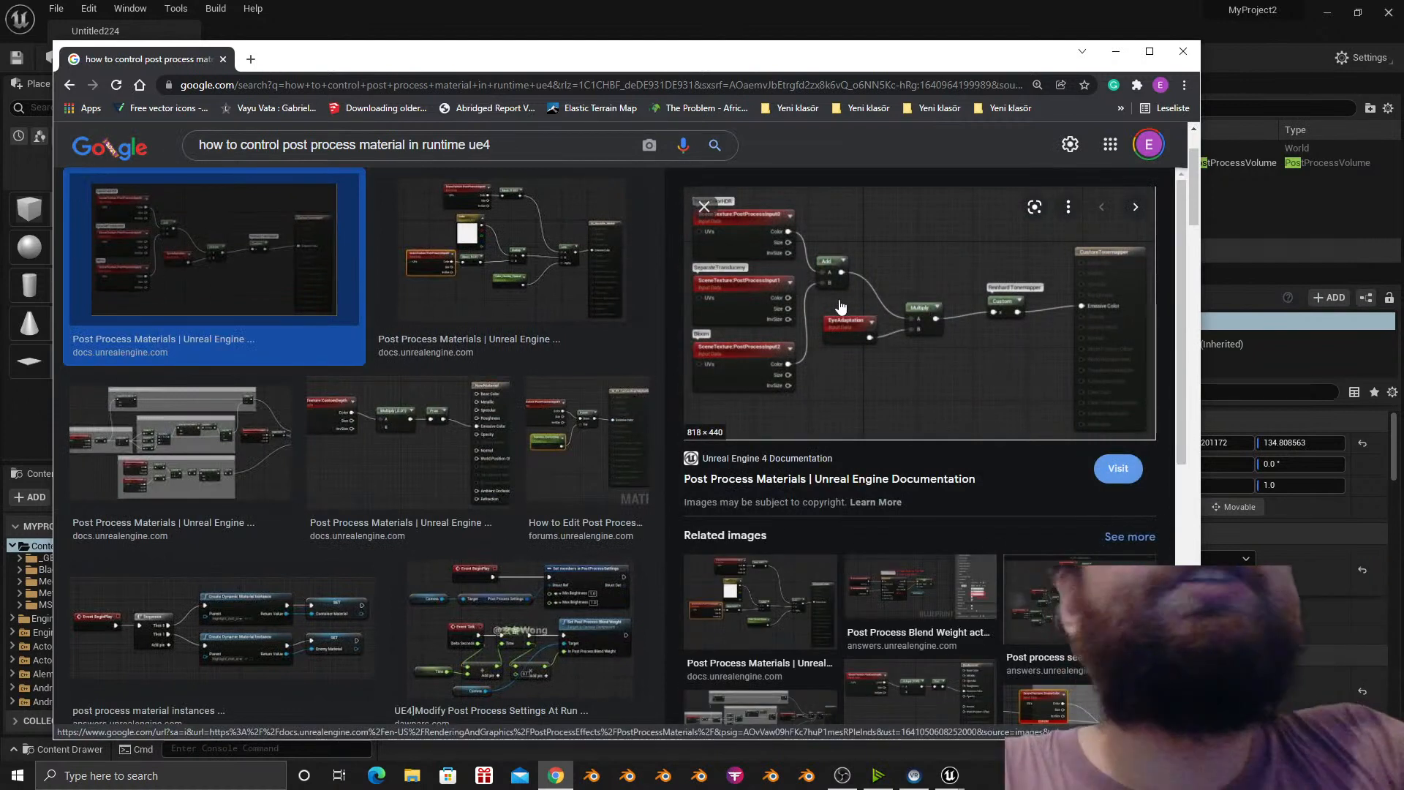
key(Right)
key(Right)
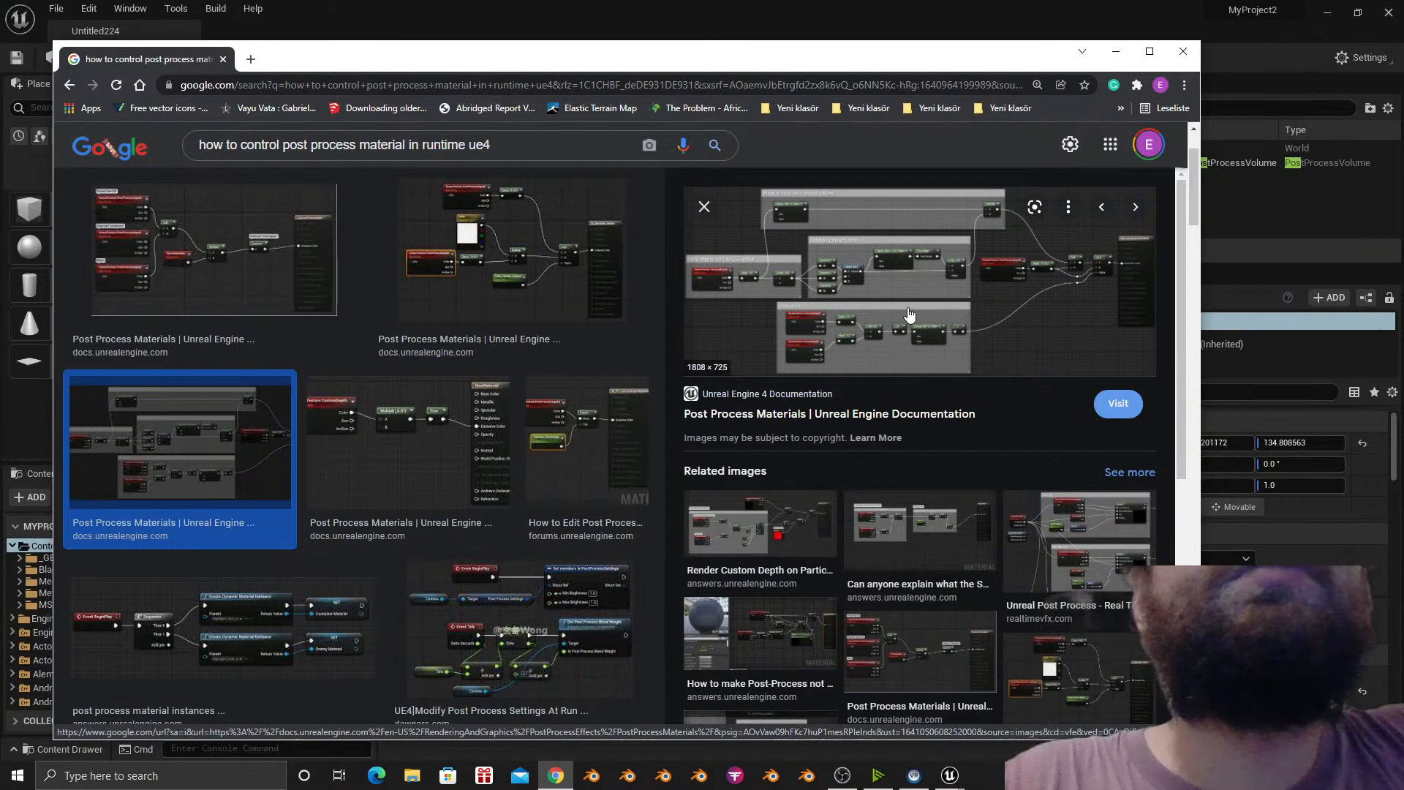
key(Right)
key(Right)
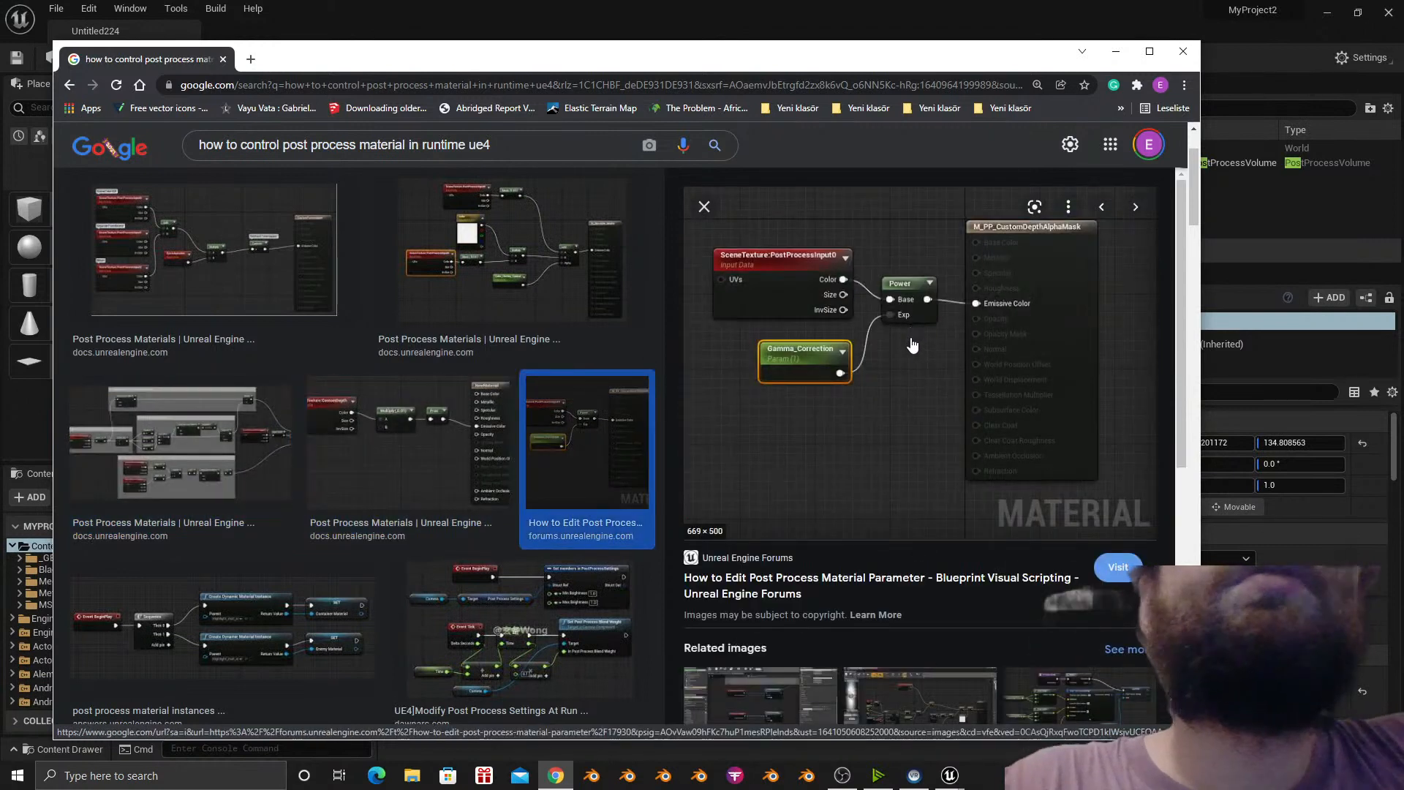
key(Right)
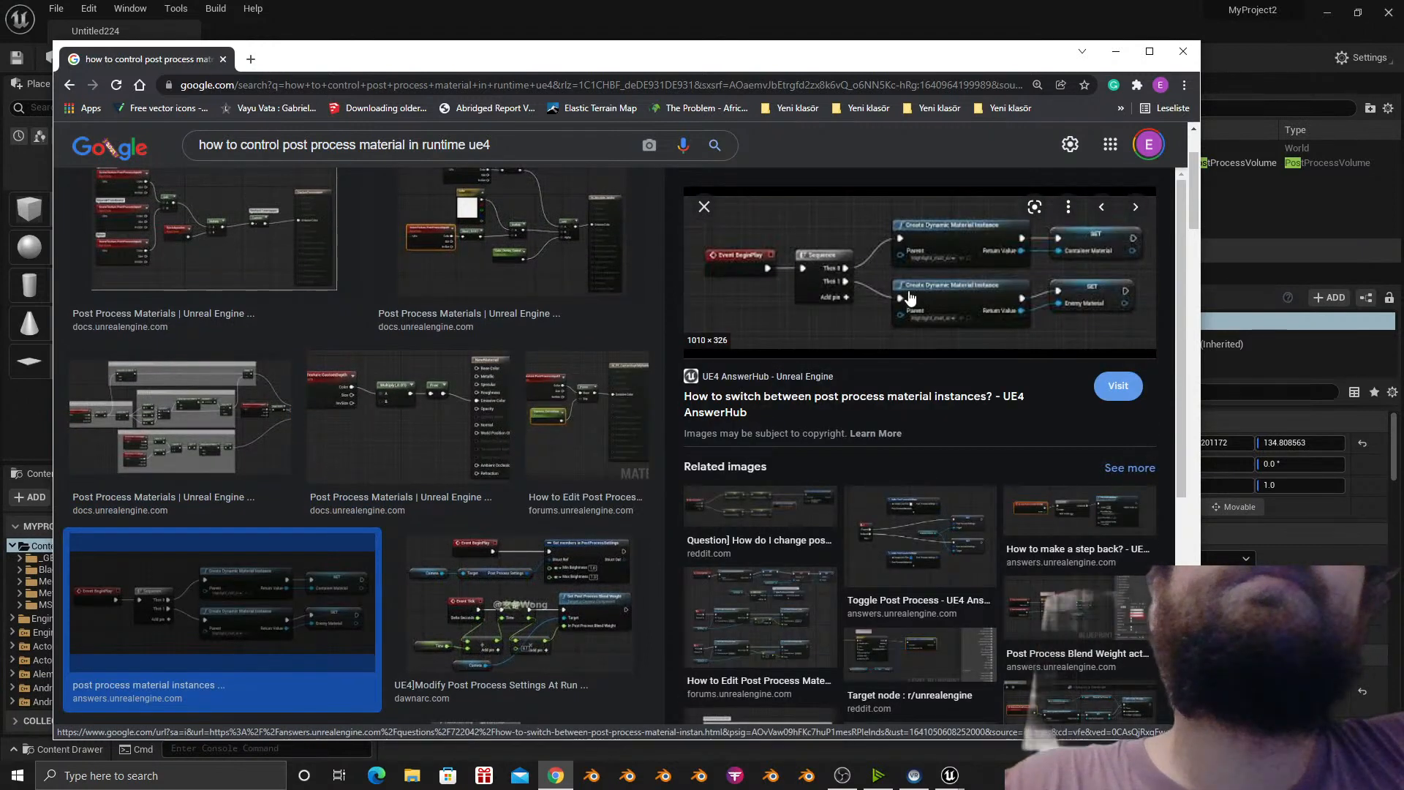
key(Right)
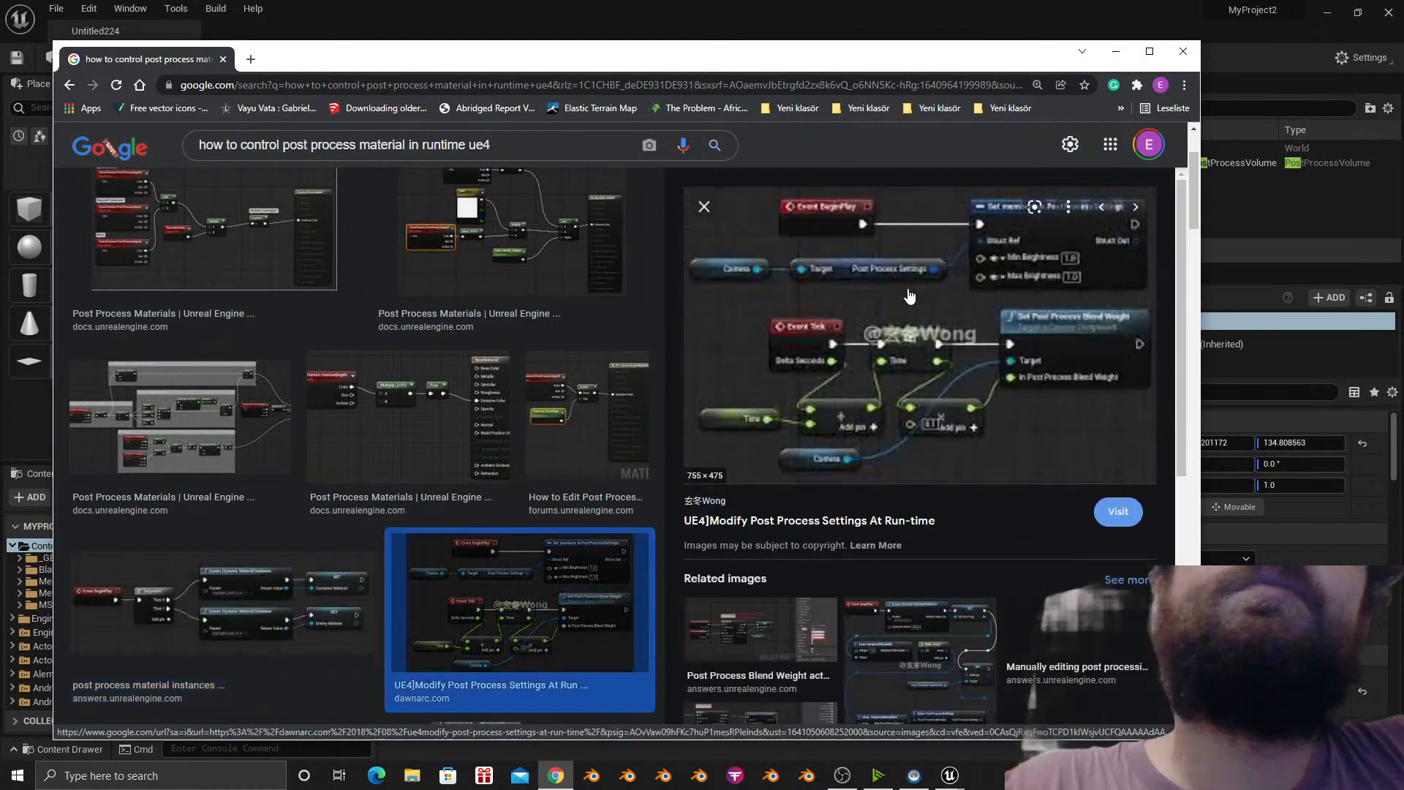
key(Right)
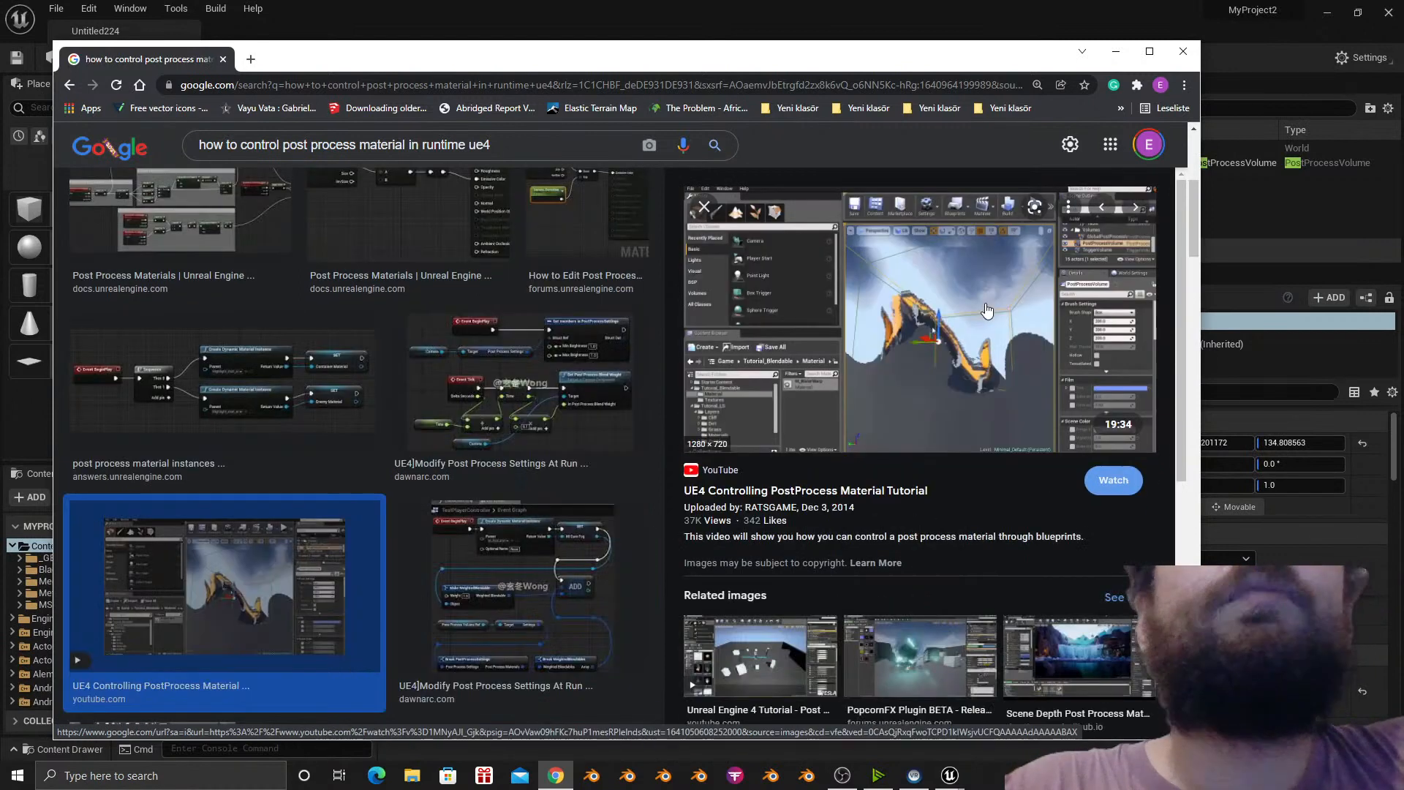
key(Right)
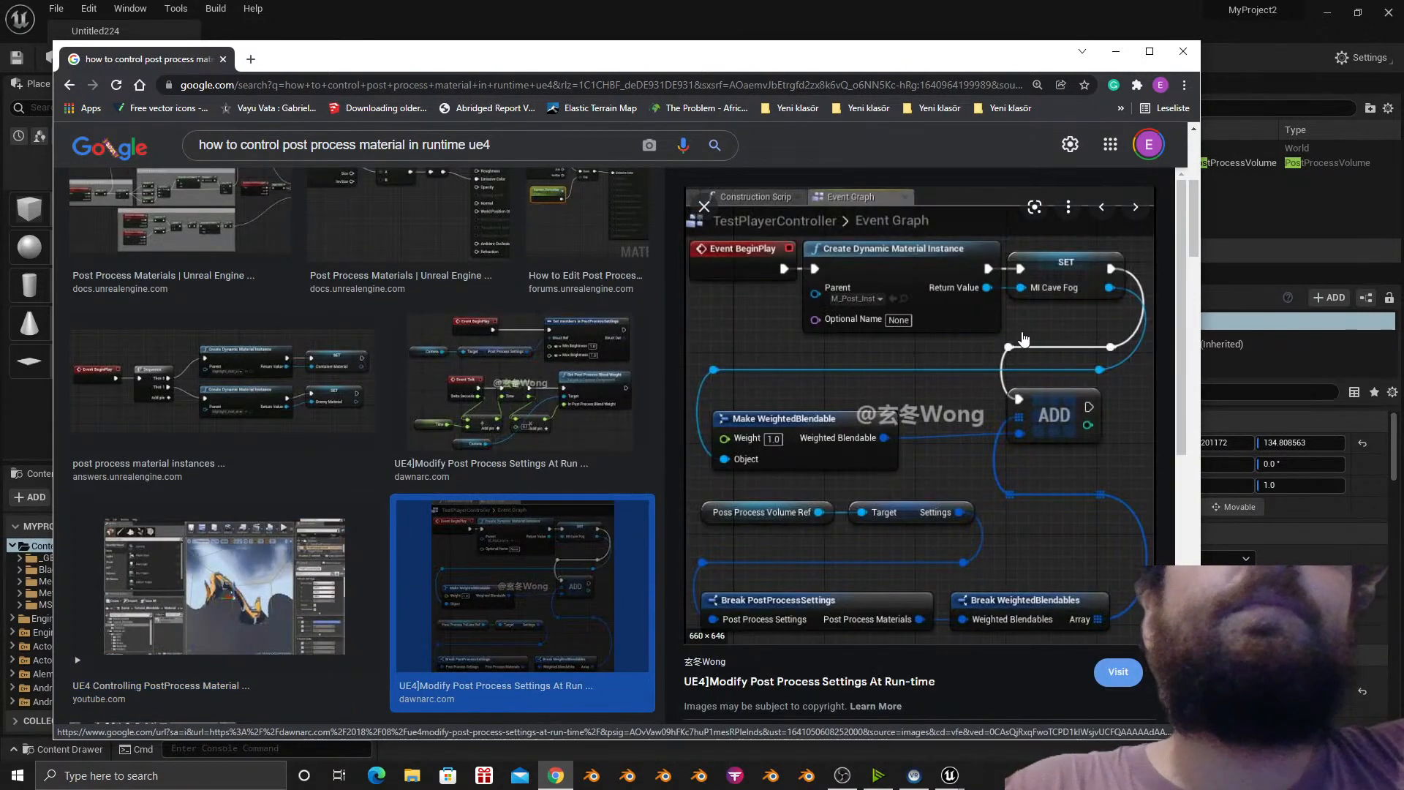
key(Right)
key(Right)
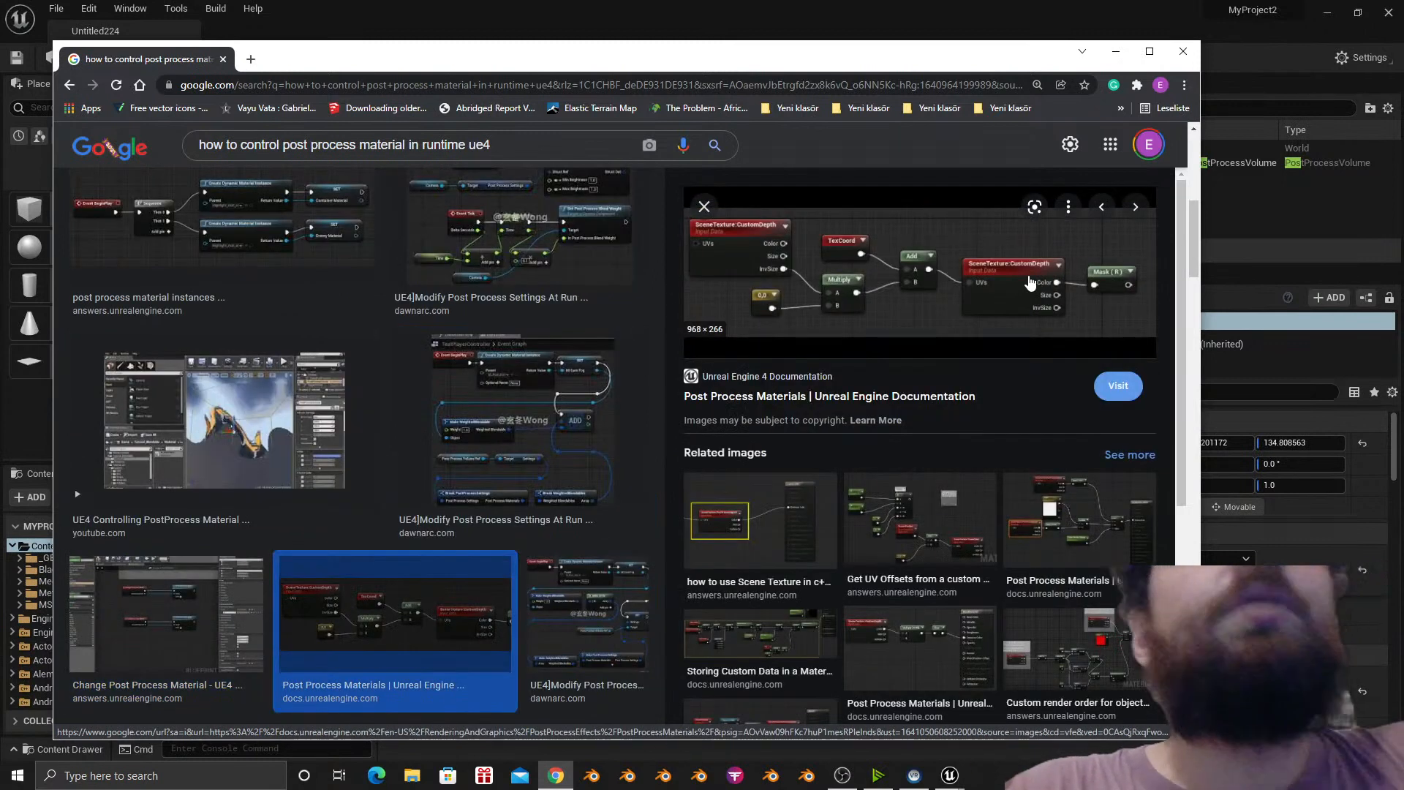
key(Right)
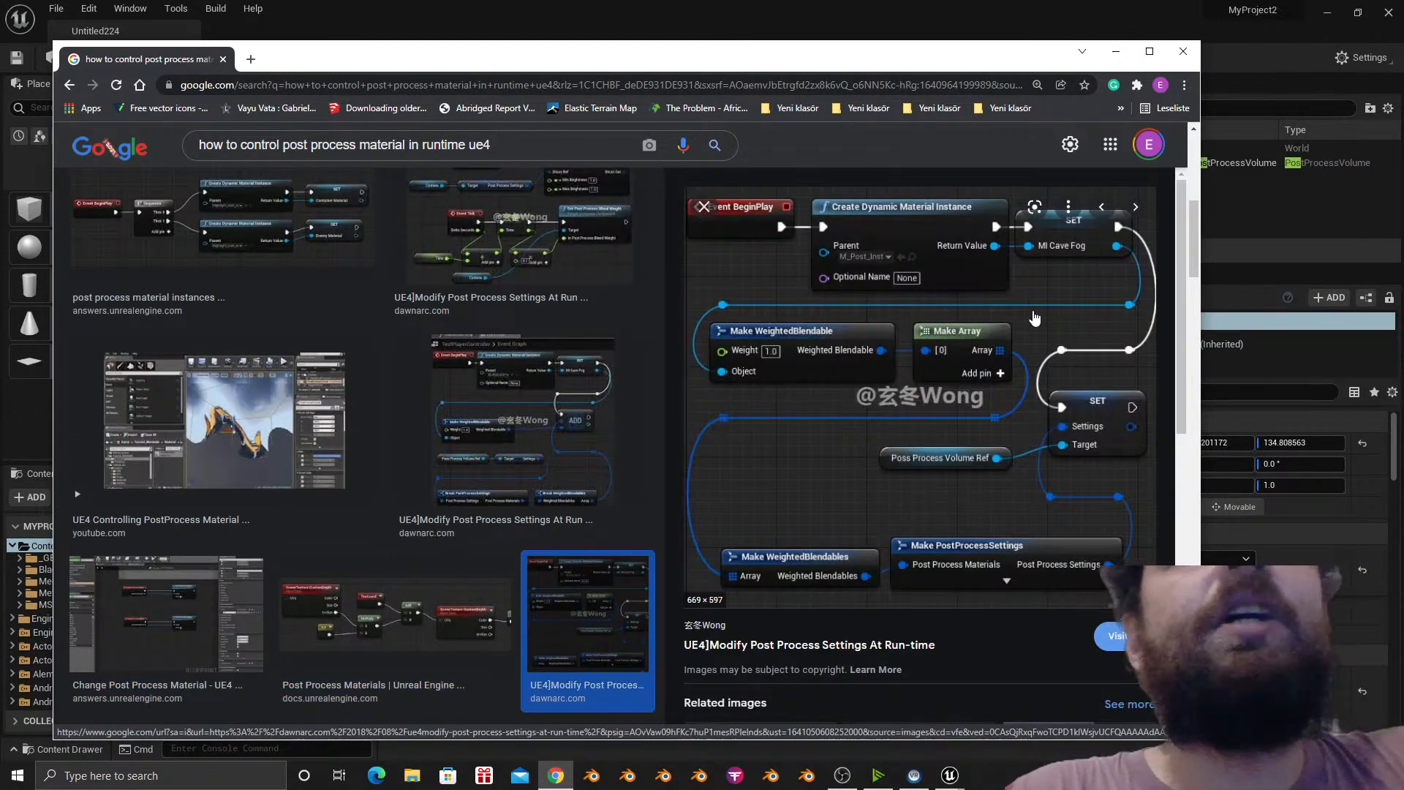
Return to Unreal Editor, close the level blueprint, and bring up the NewMaterial1 material graph.
click(1116, 50)
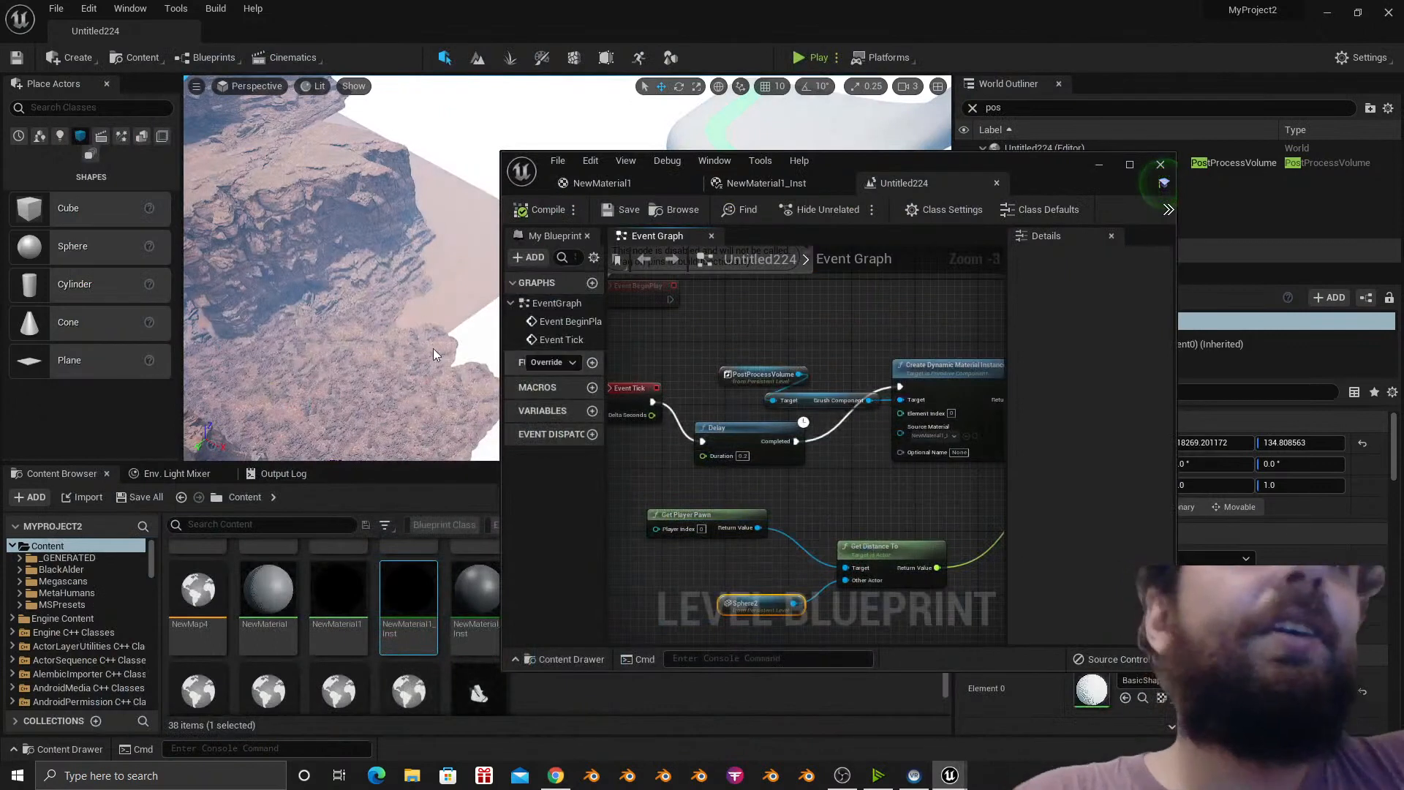
key(w)
right_drag(344, 270, 219, 234)
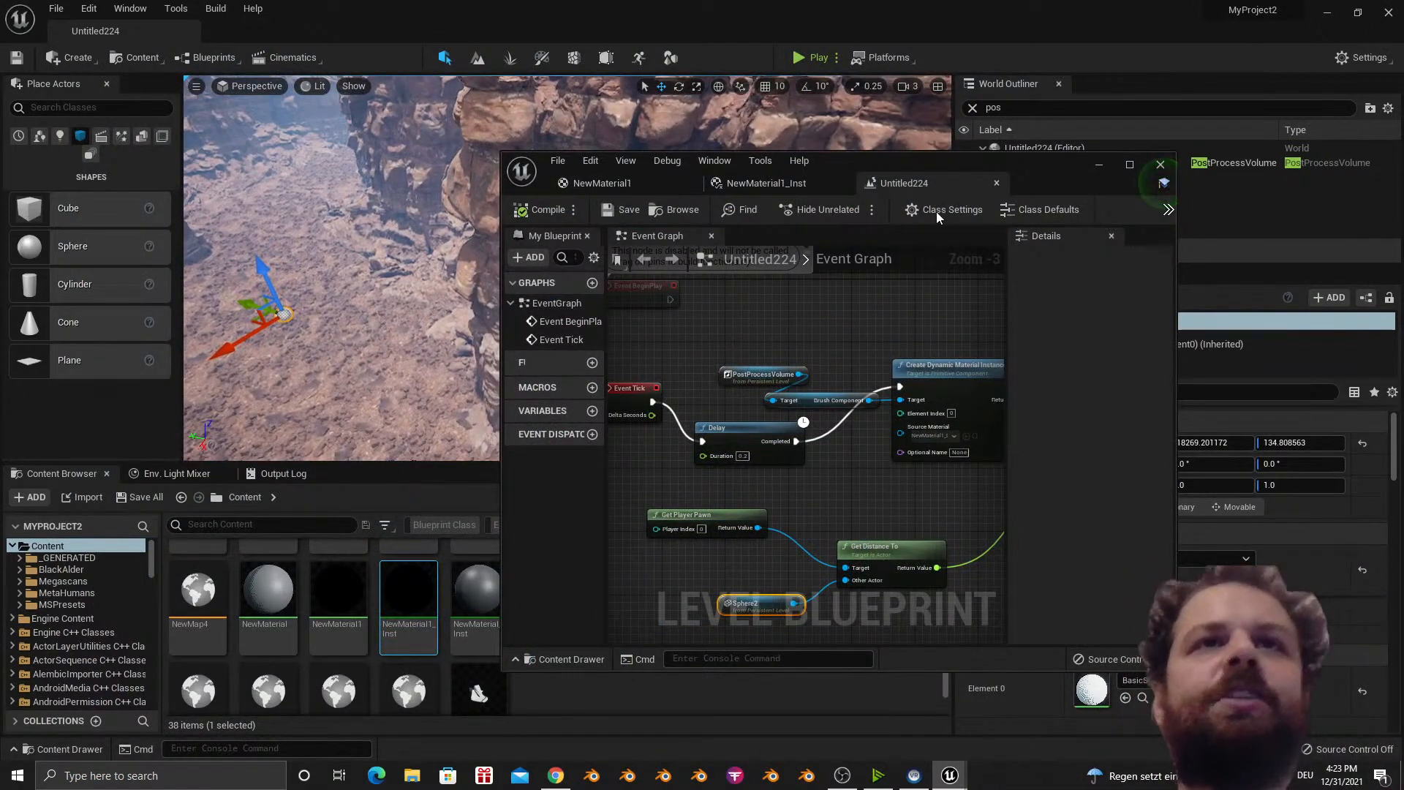
click(997, 183)
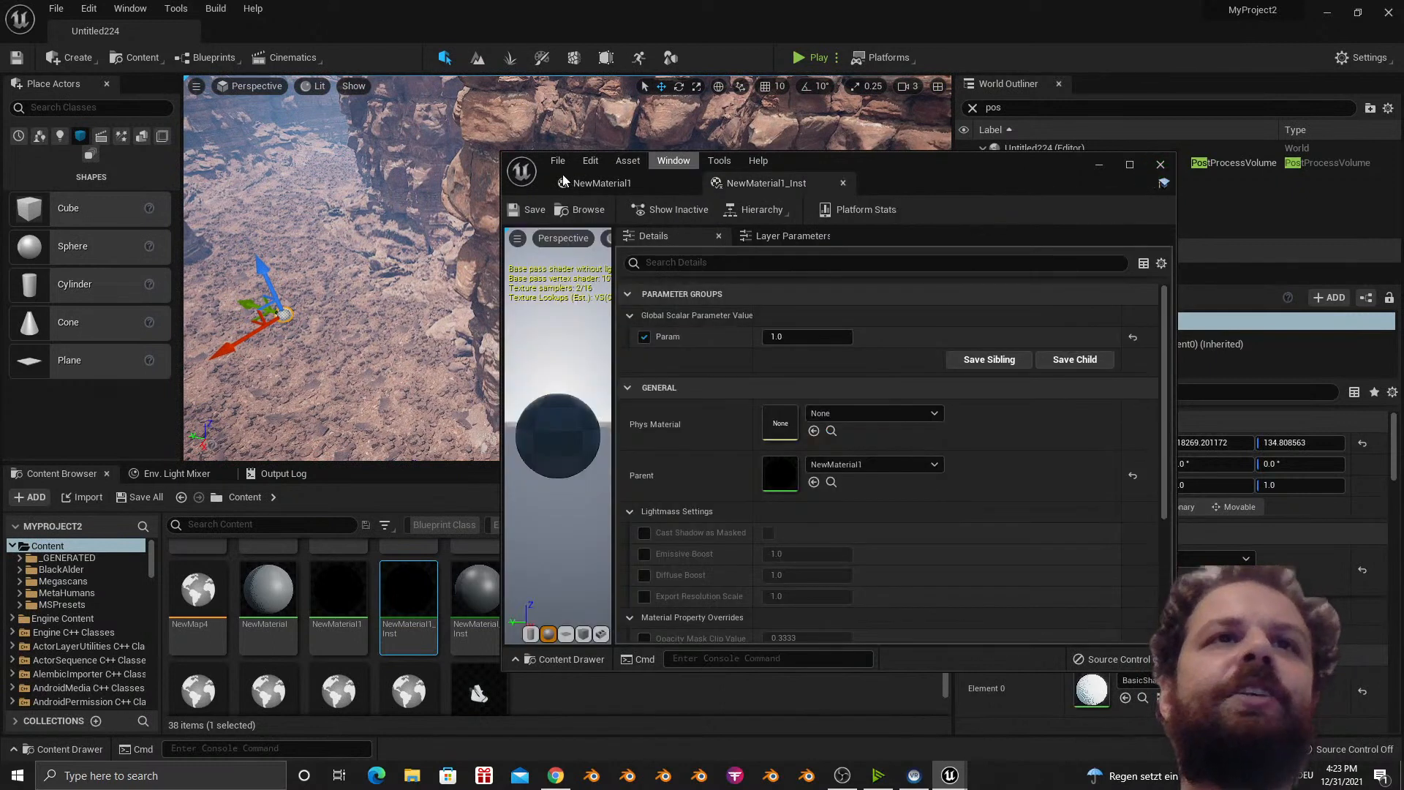
click(597, 184)
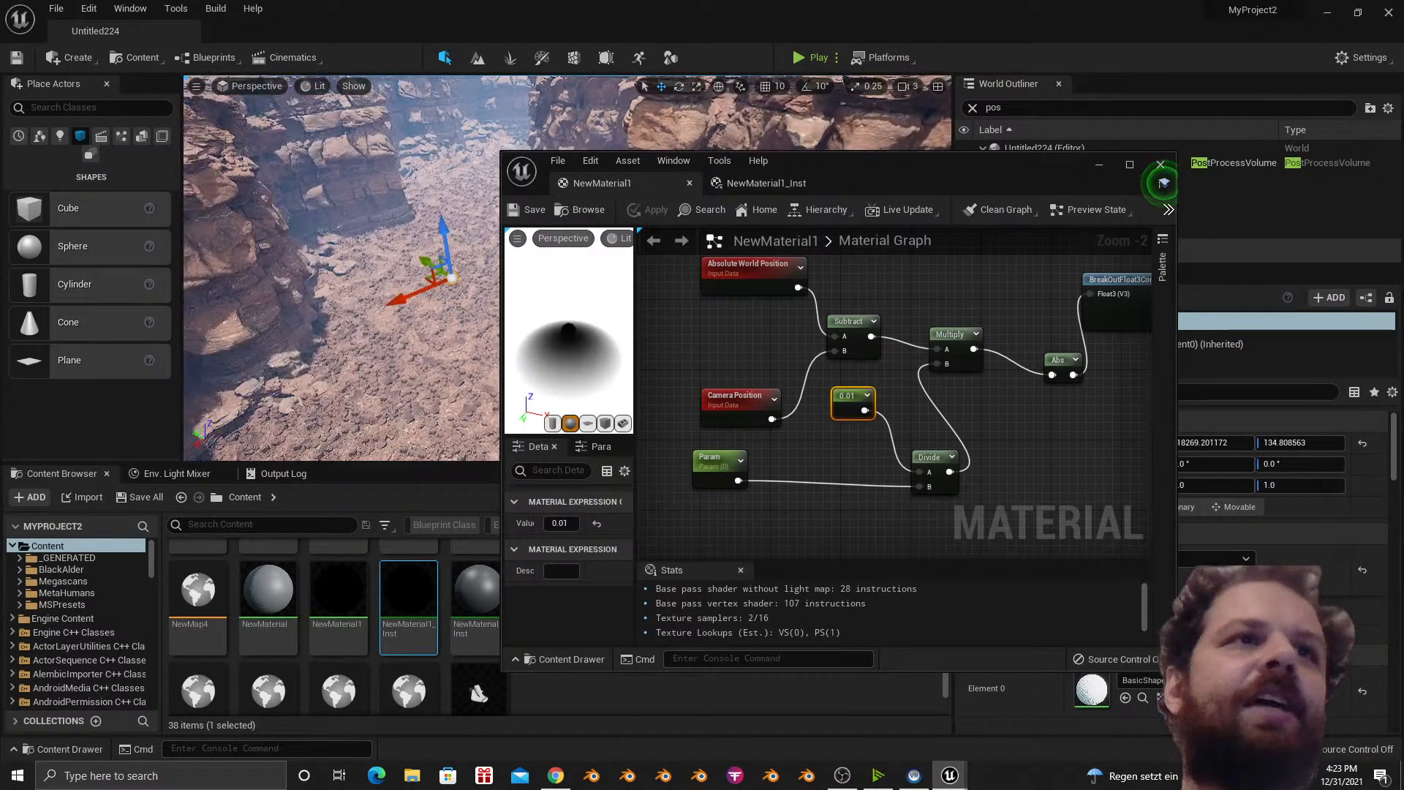
Move the Absolute World Position node aside and break its link to the Subtract node.
right_drag(329, 271, 387, 297)
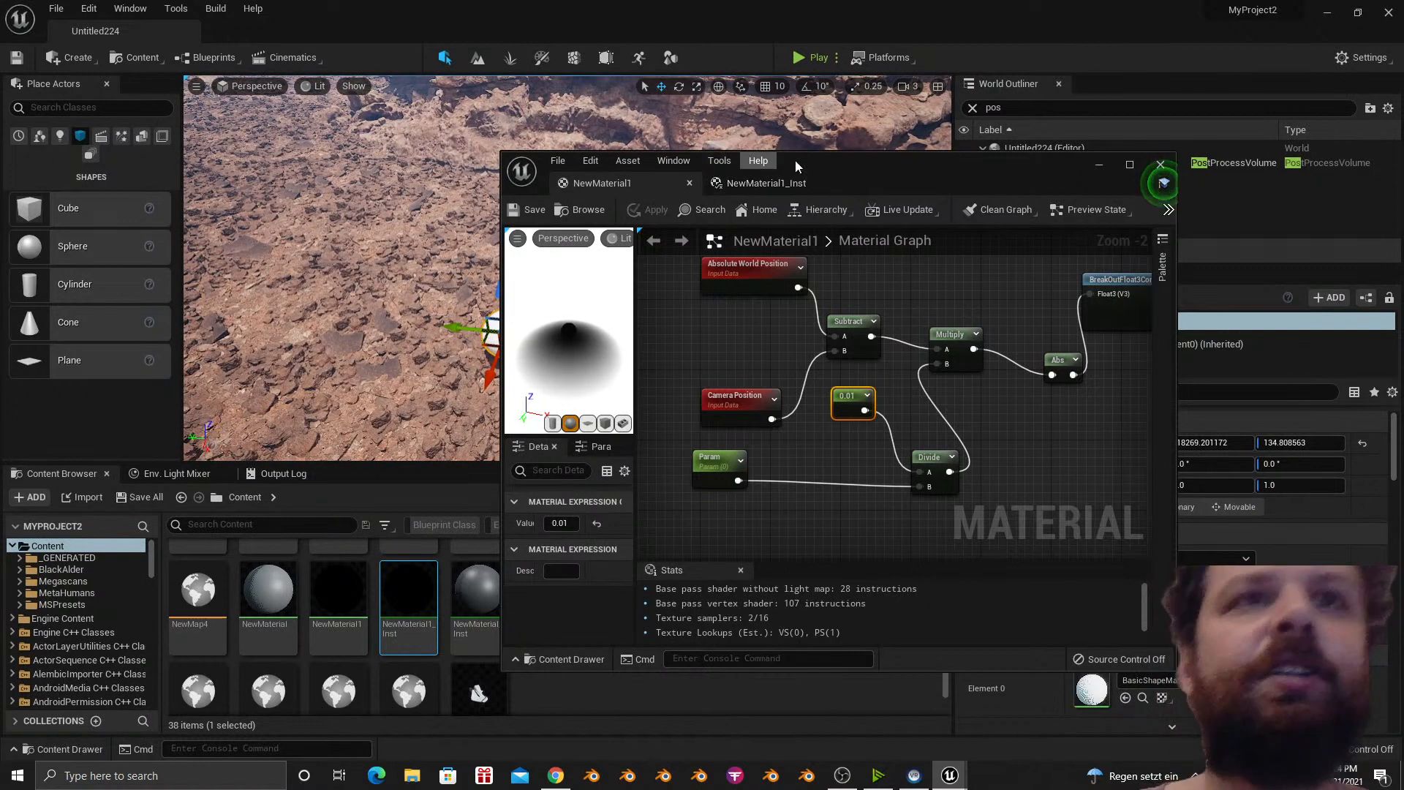
drag(844, 160, 845, 191)
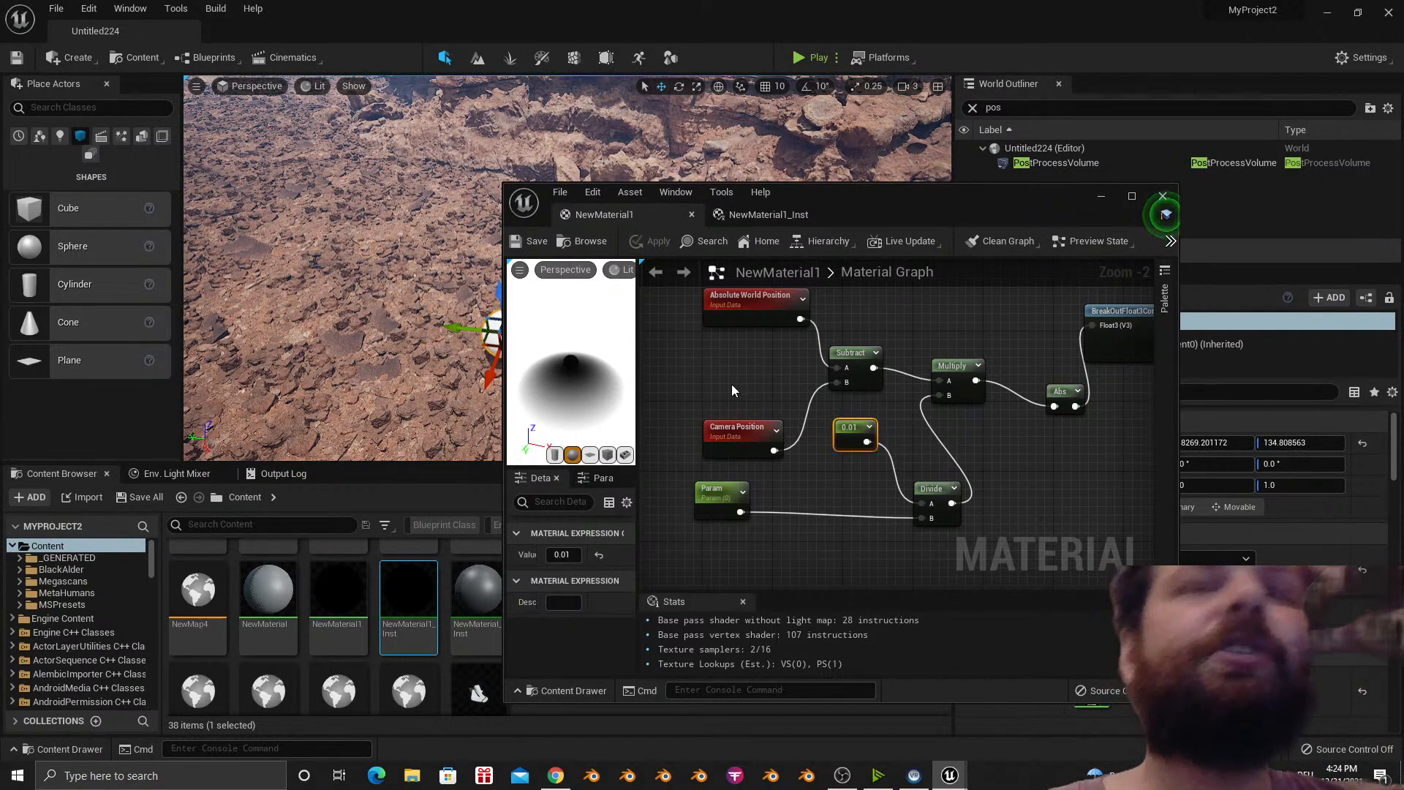
right_drag(732, 384, 788, 366)
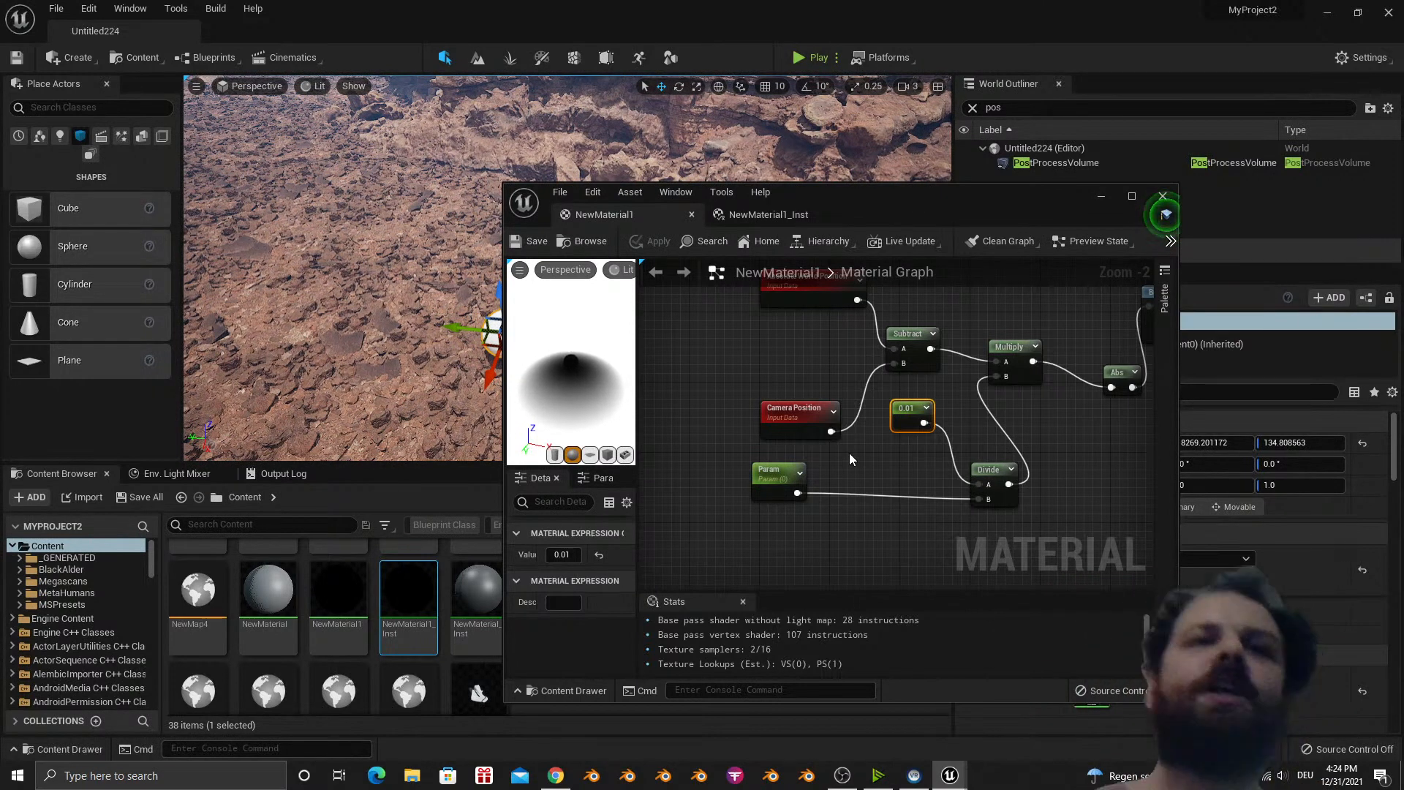
right_drag(849, 458, 840, 402)
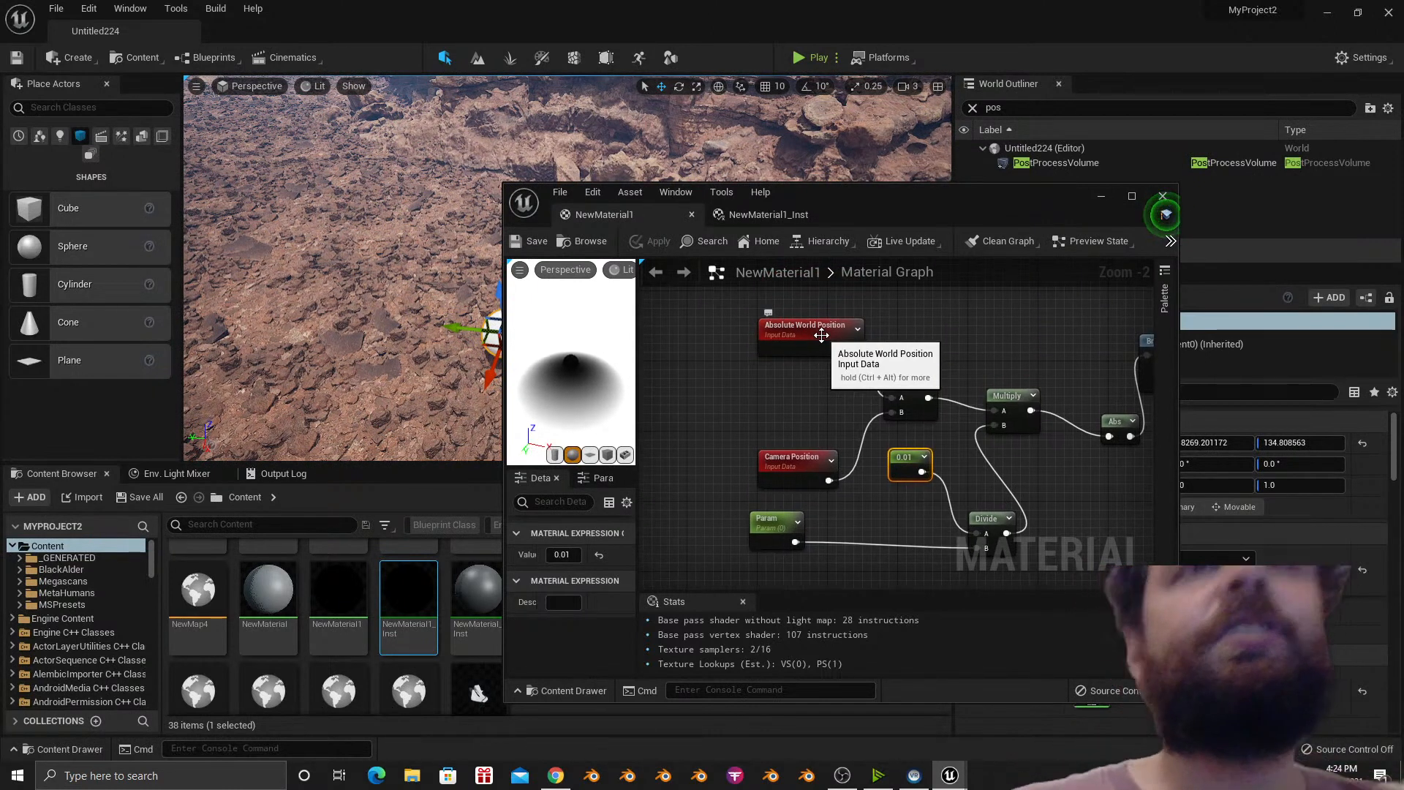
right_drag(831, 379, 687, 342)
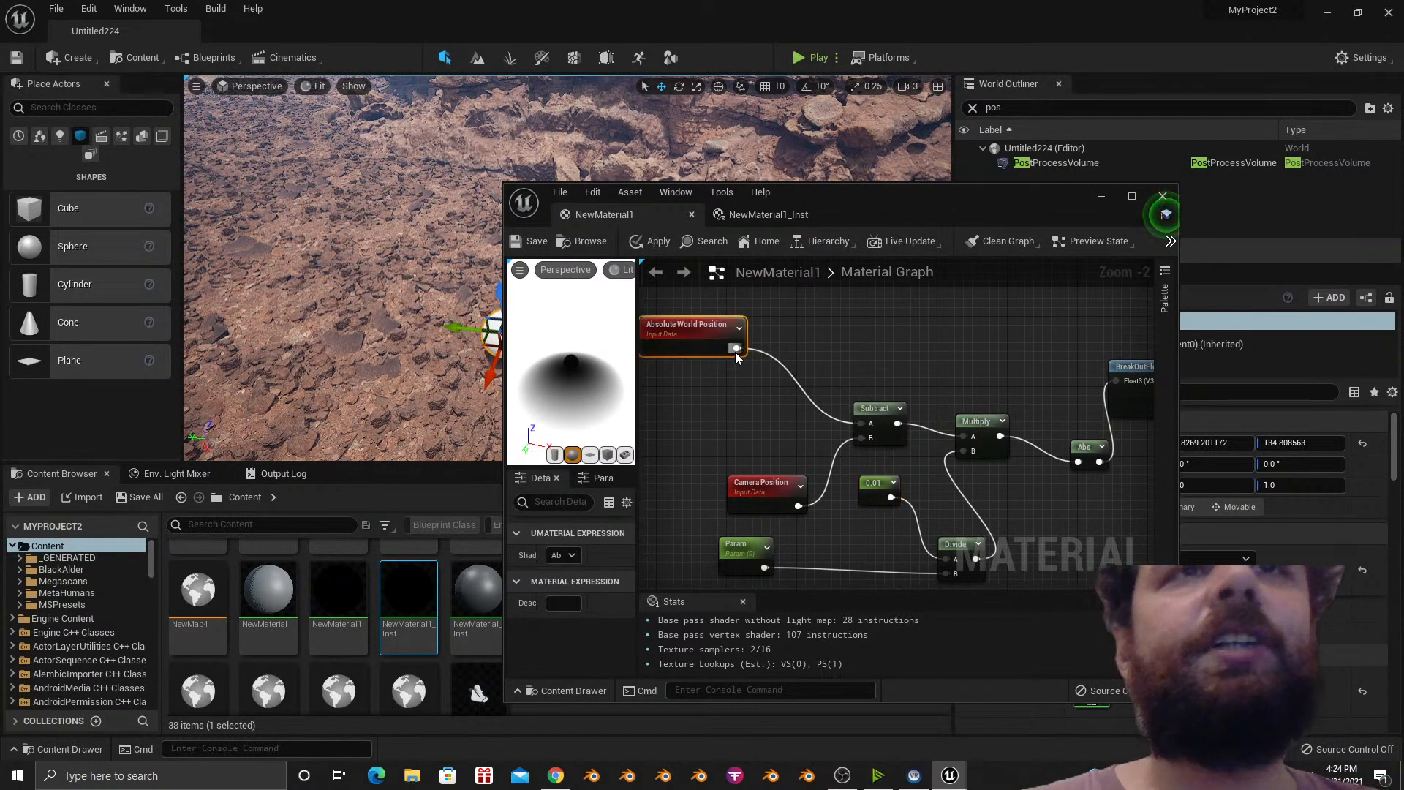
right_click(728, 344)
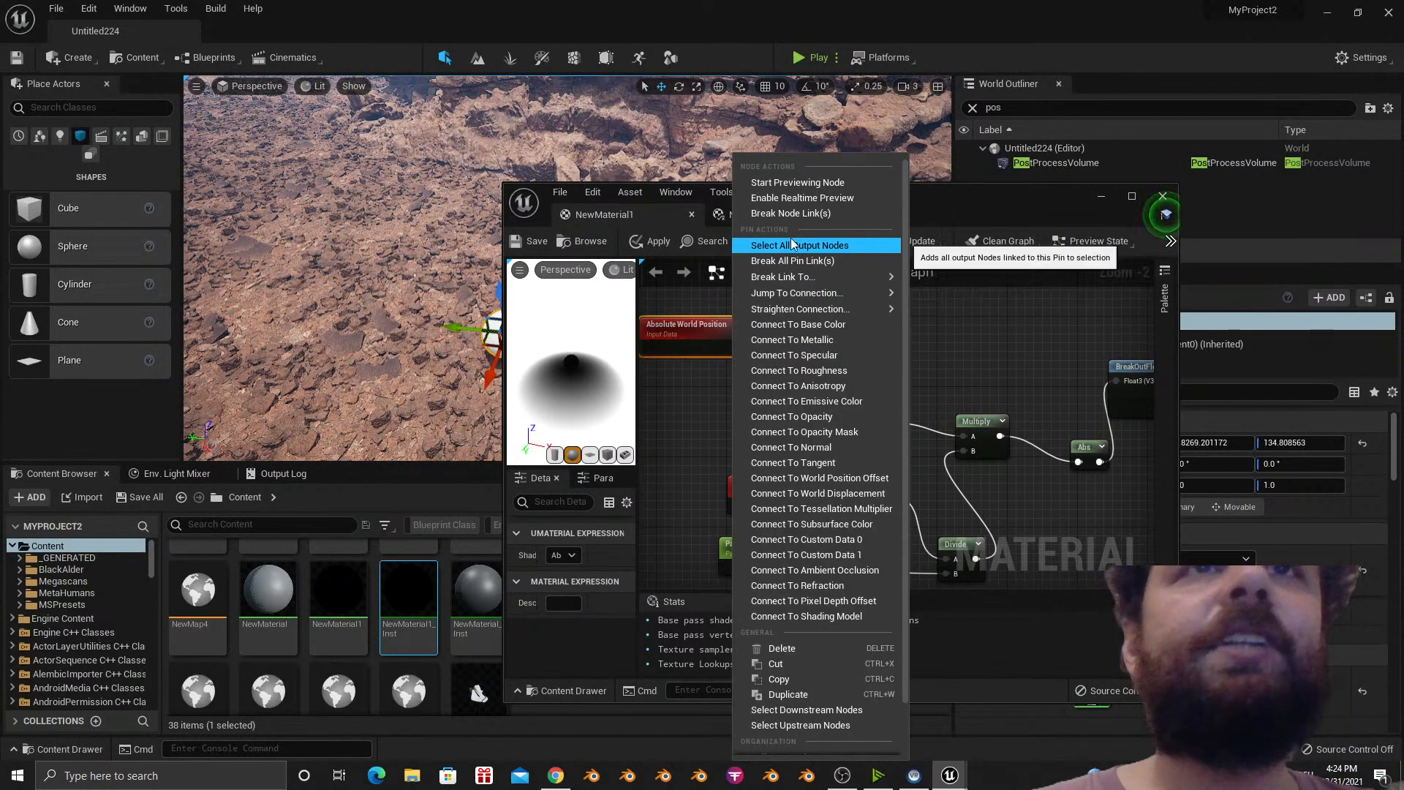
click(796, 213)
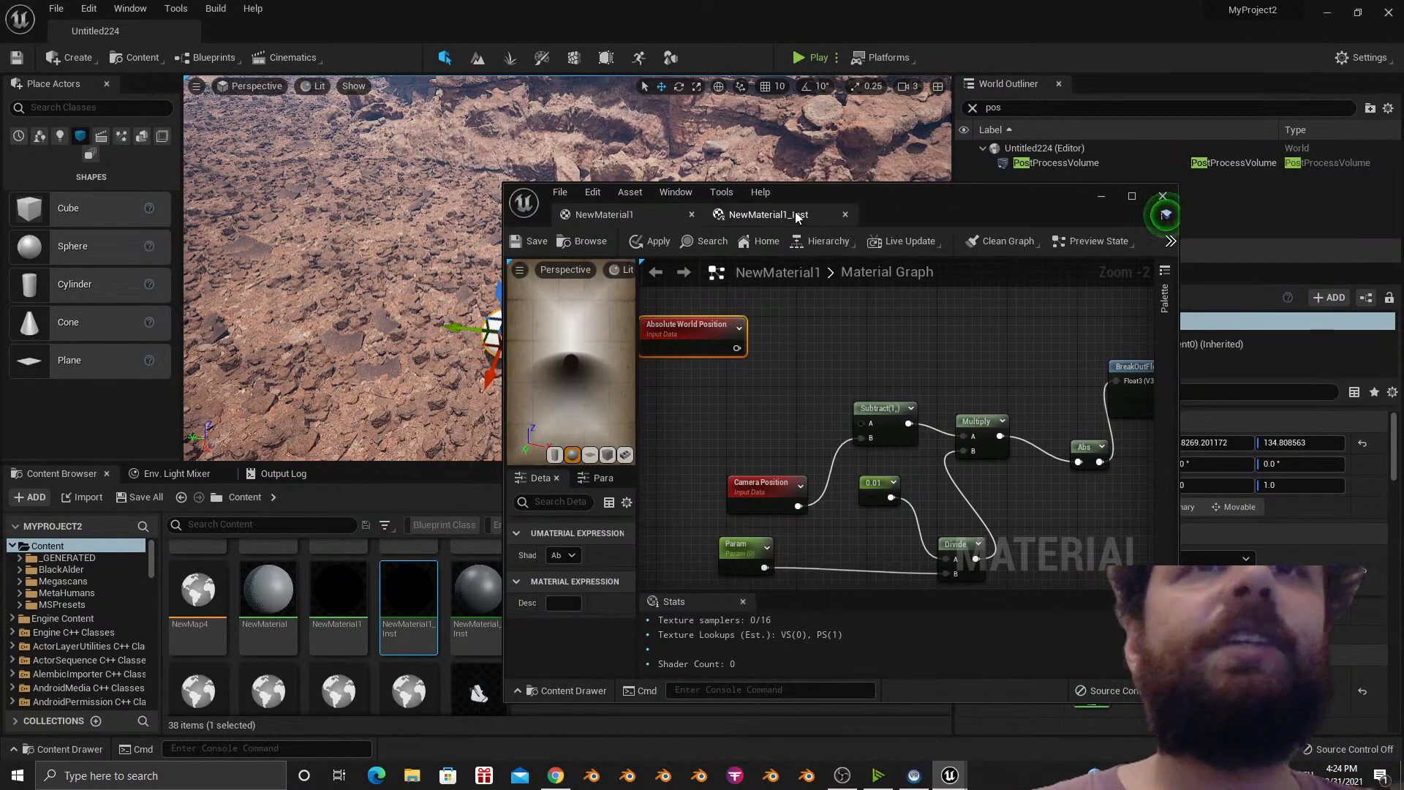
Add a Constant3Vector node to the material graph and connect it to input A of the Subtract node.
right_click(779, 397)
text(3vect)
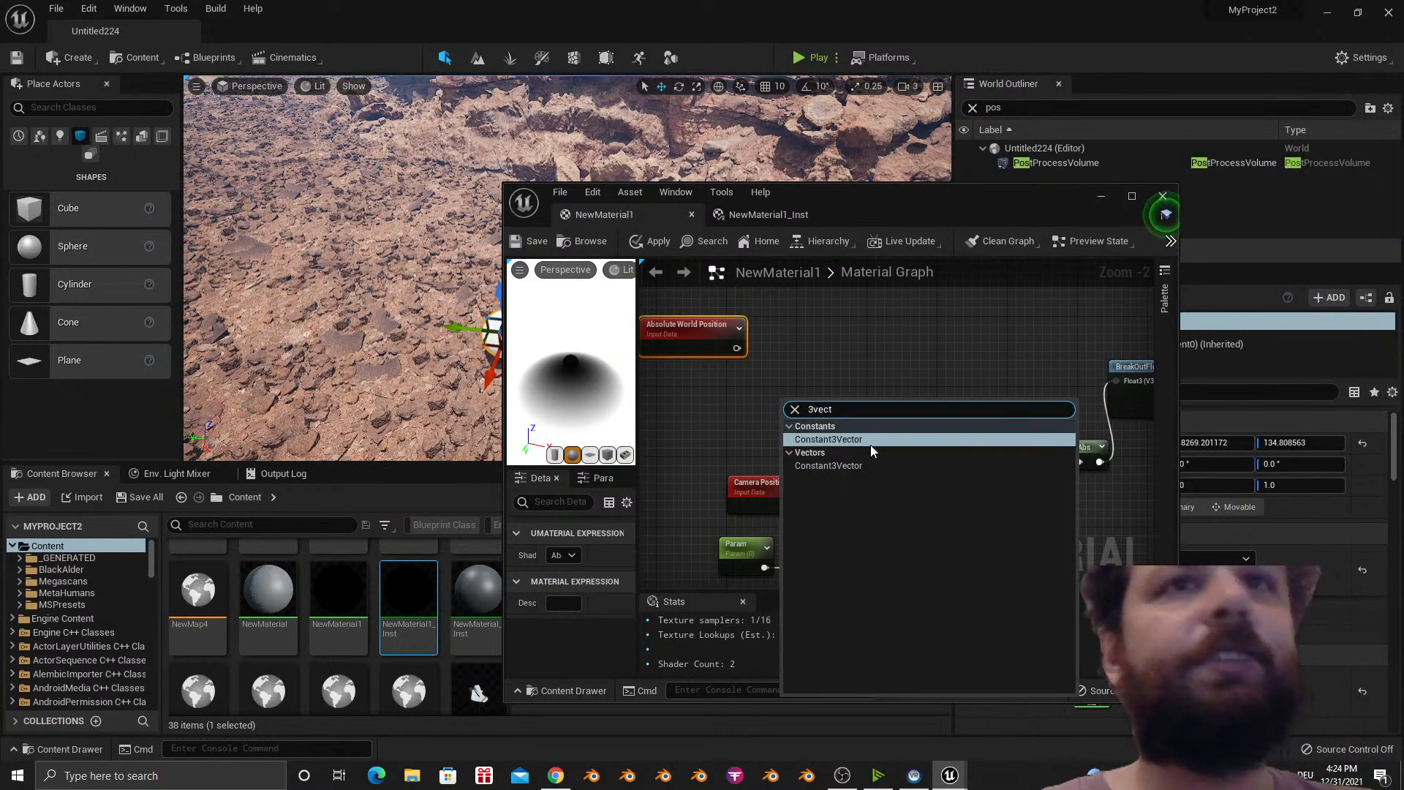
click(869, 442)
mouse_move(845, 425)
mouse_down()
mouse_move(771, 399)
mouse_move(870, 425)
mouse_up()
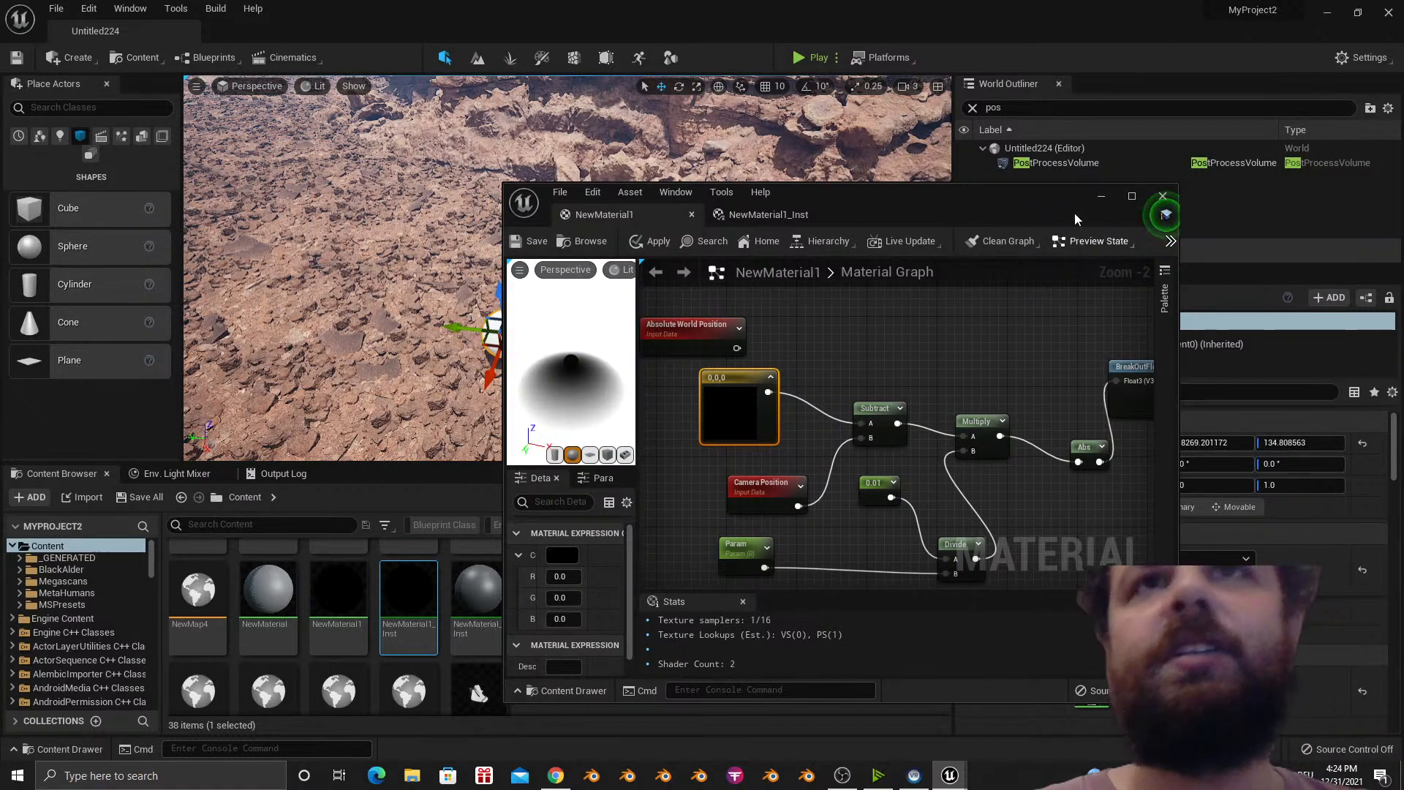
Set the Constant3Vector's R and G values and Sphere2's Y location to -5277.424316.
drag(1075, 218, 838, 192)
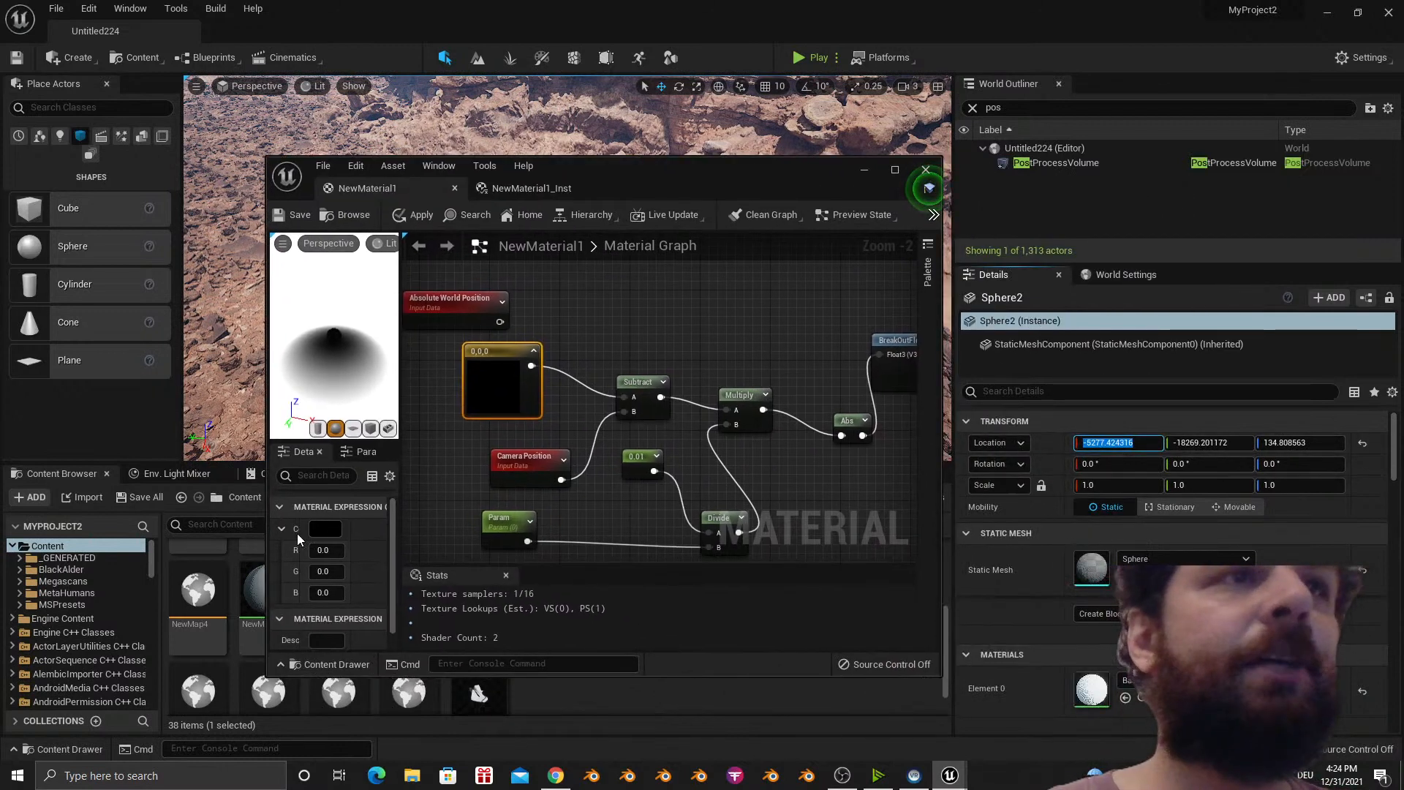
click(327, 549)
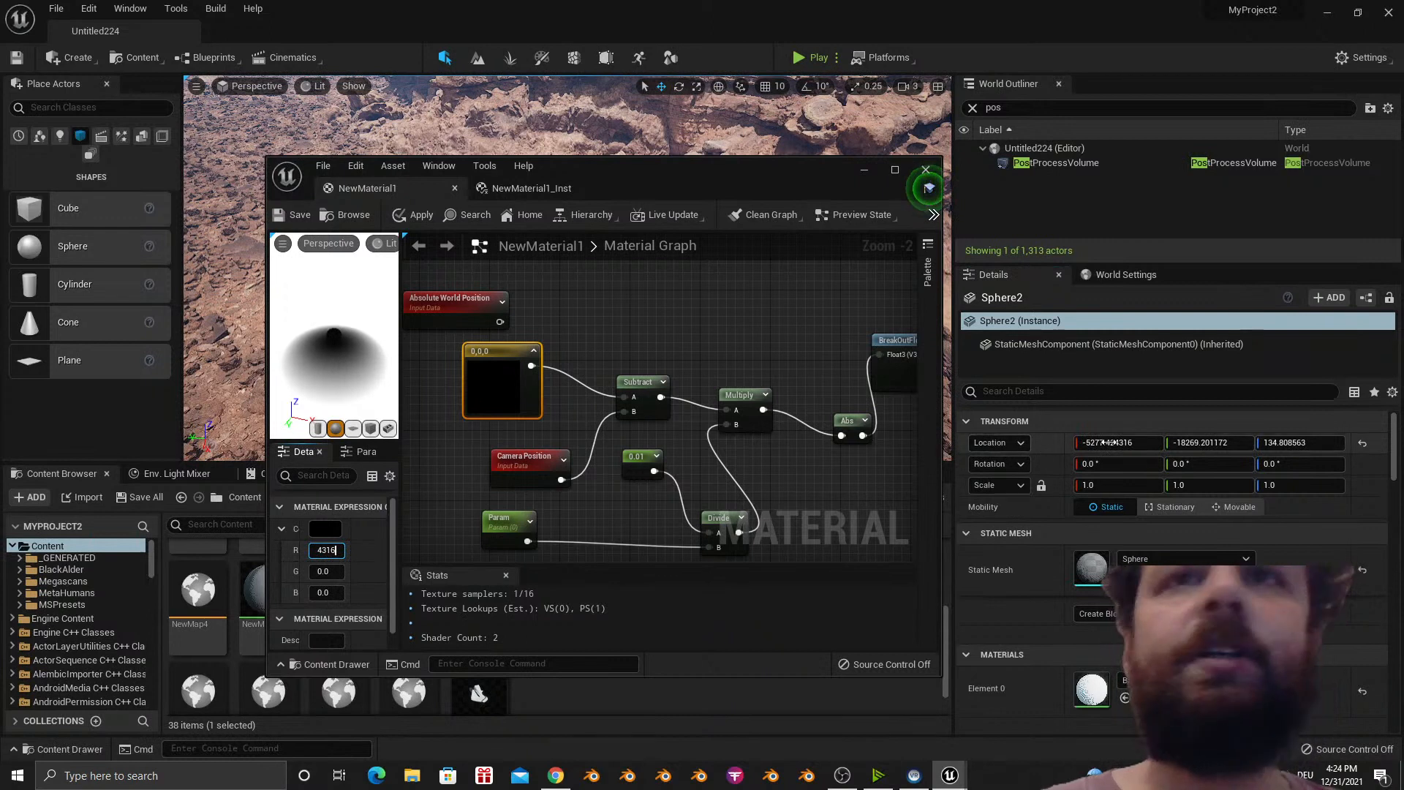
click(1234, 442)
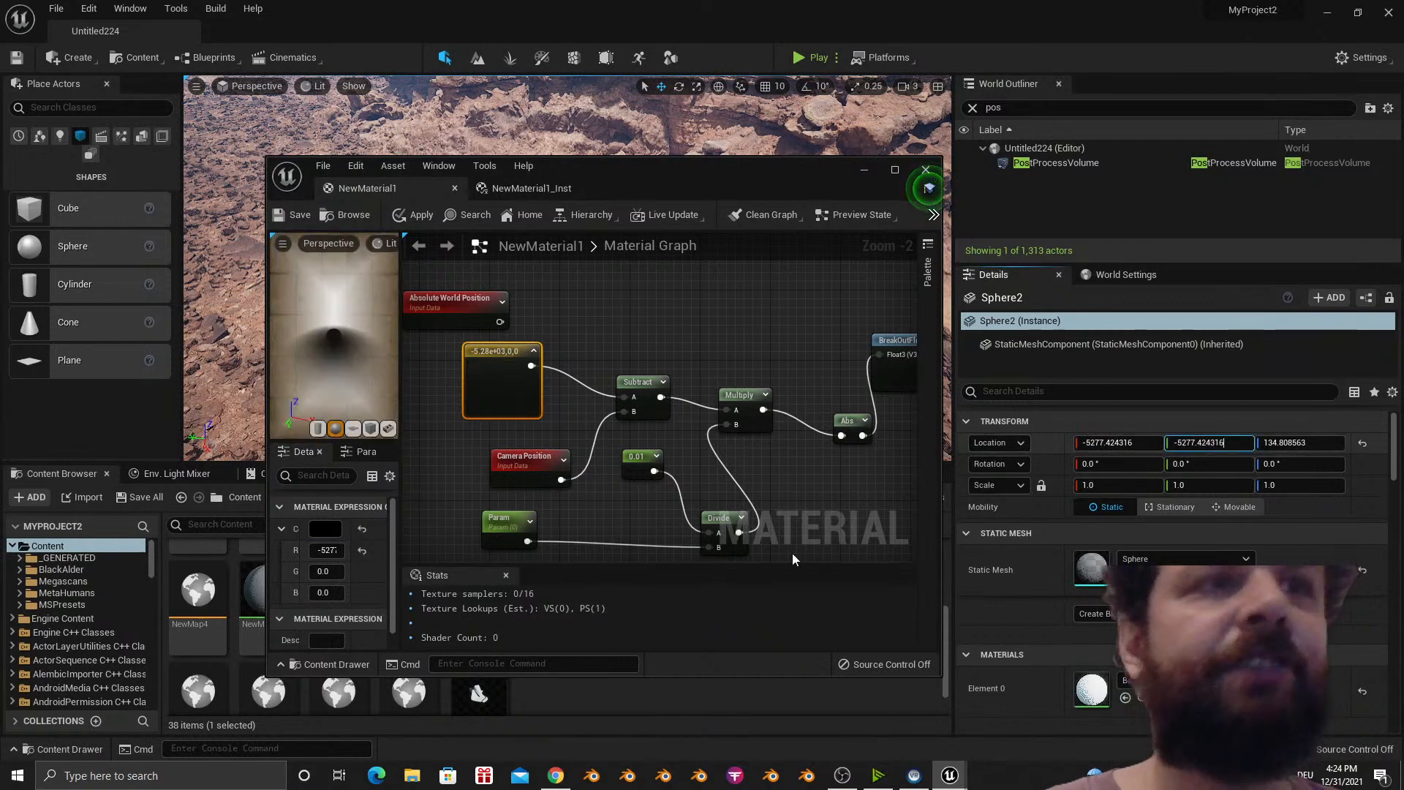
click(323, 572)
text(-5277.424316)
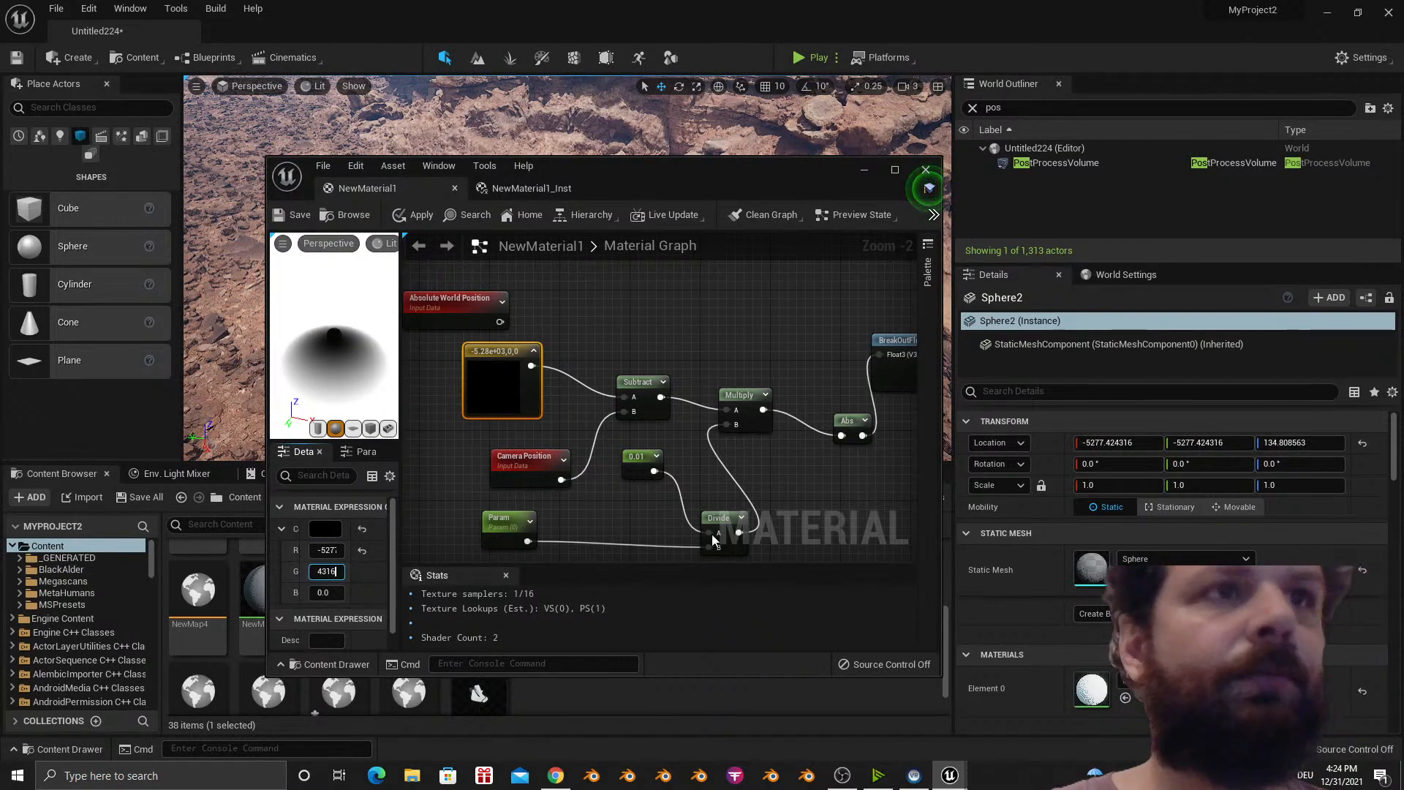
Set the Constant3Vector's B value to Sphere2's Z location, 134.808563, and save NewMaterial1.
click(1284, 442)
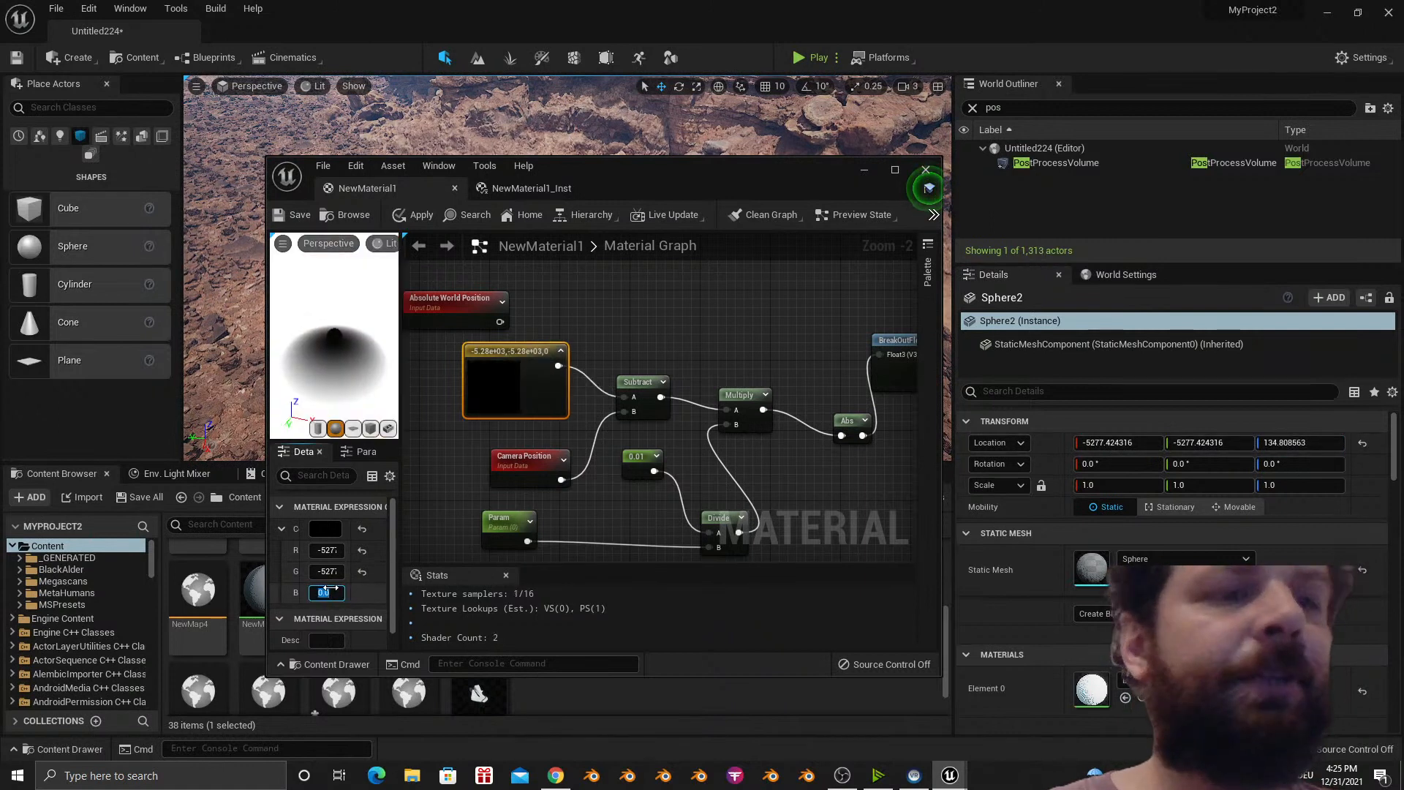
key(Return)
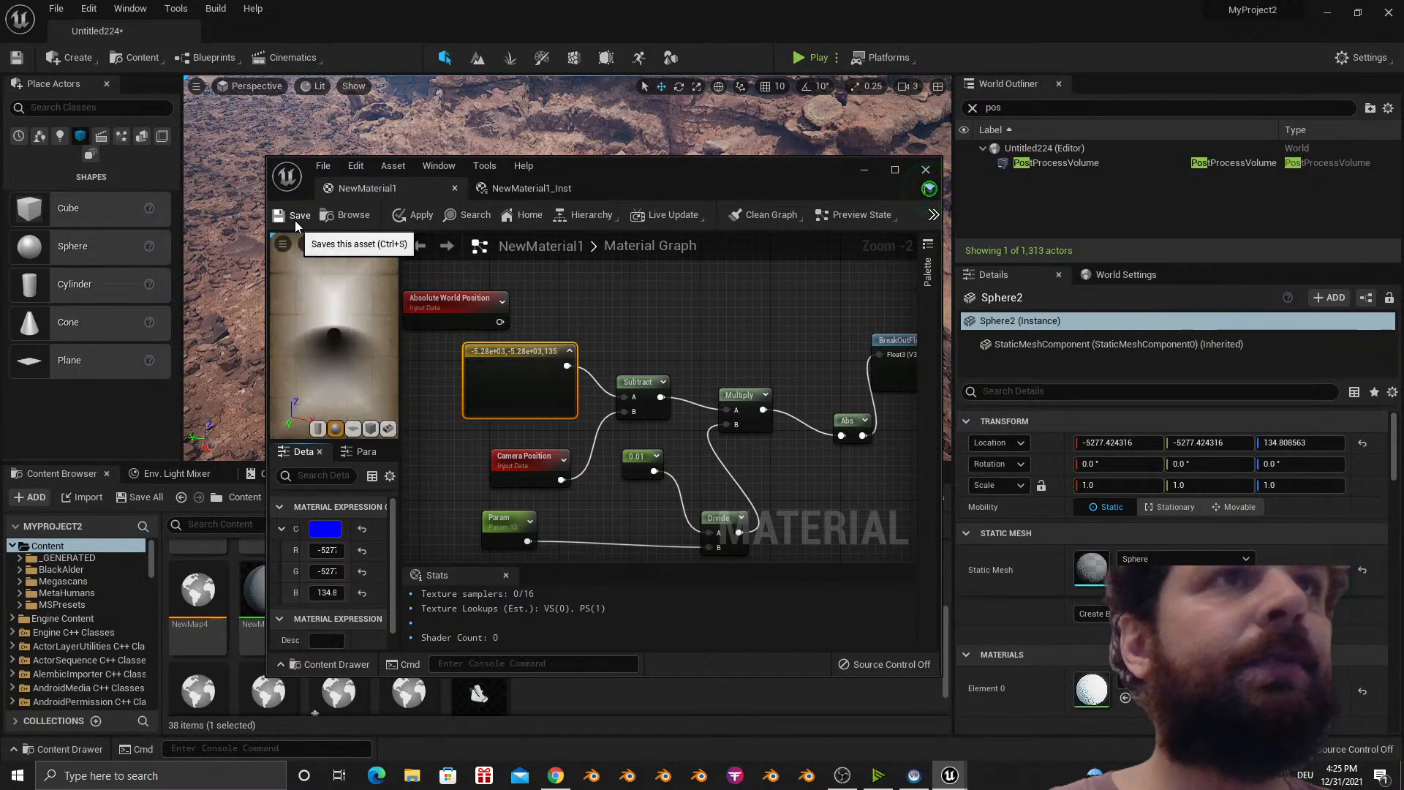
click(296, 221)
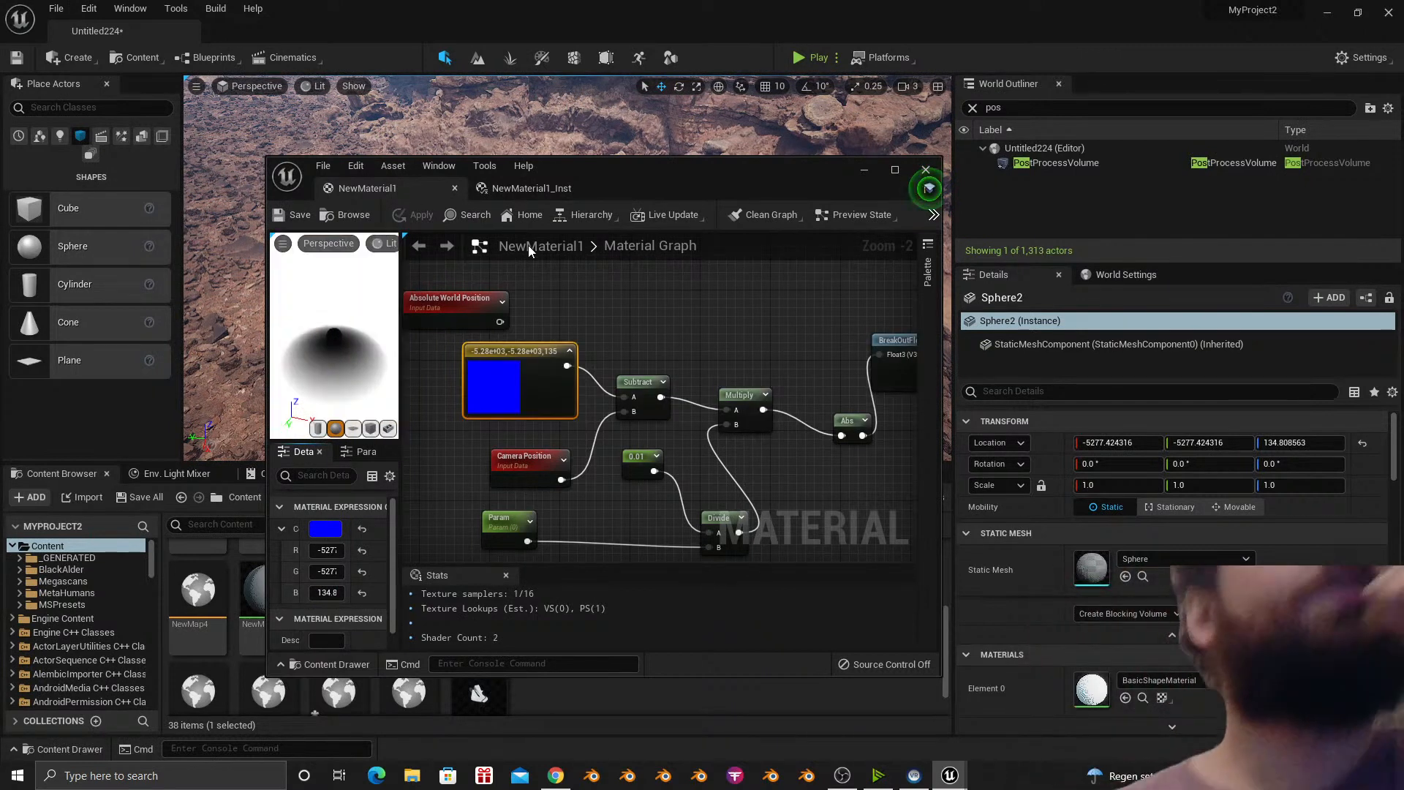
Move the material editor aside and fly around the sphere in the level viewport to check the post-process effect against the graph.
drag(574, 169, 1096, 237)
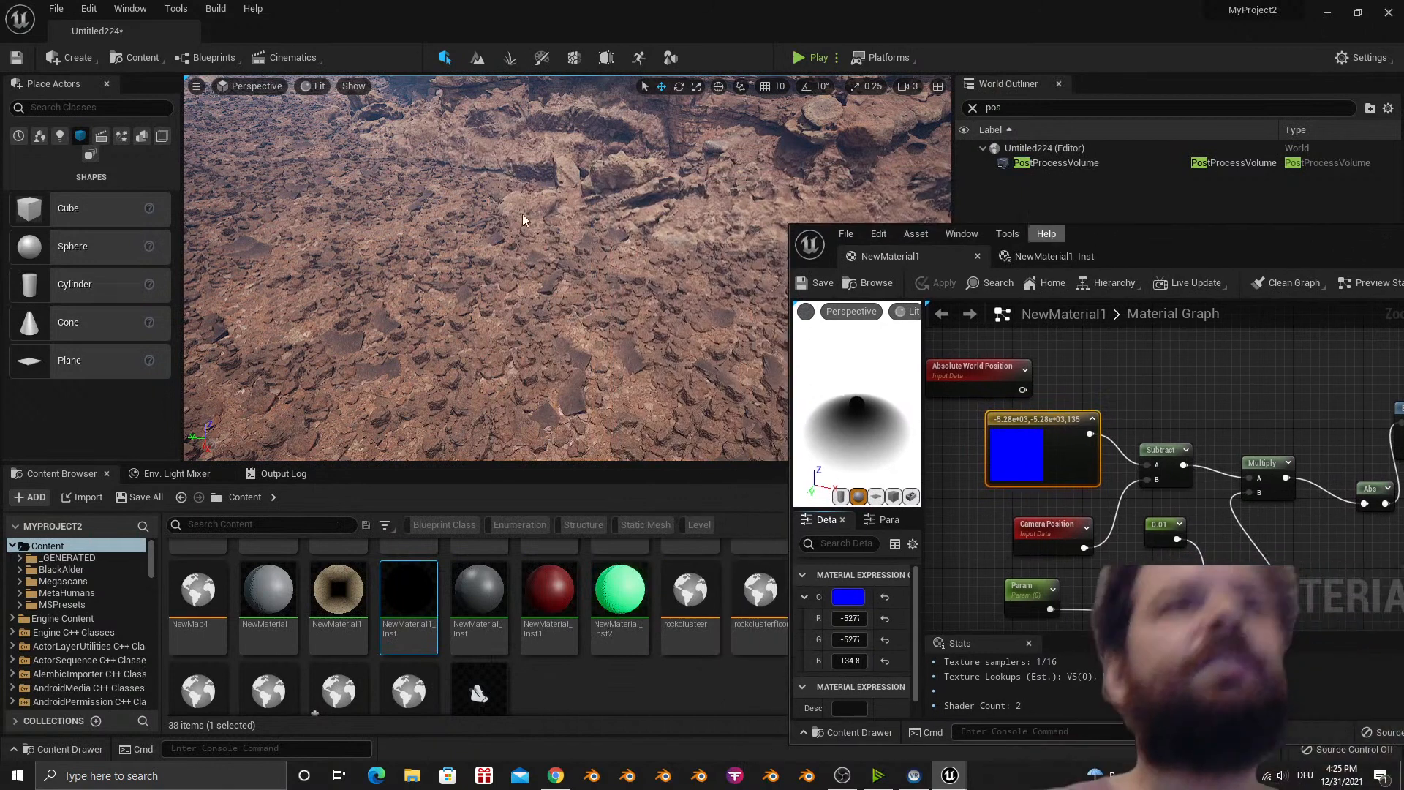
mouse_move(522, 214)
right_down()
mouse_move(490, 221)
mouse_move(659, 198)
mouse_move(658, 160)
mouse_move(651, 228)
mouse_move(538, 215)
right_up()
key(s)
key(w)
key(w)
key(w)
key(s)
key(d)
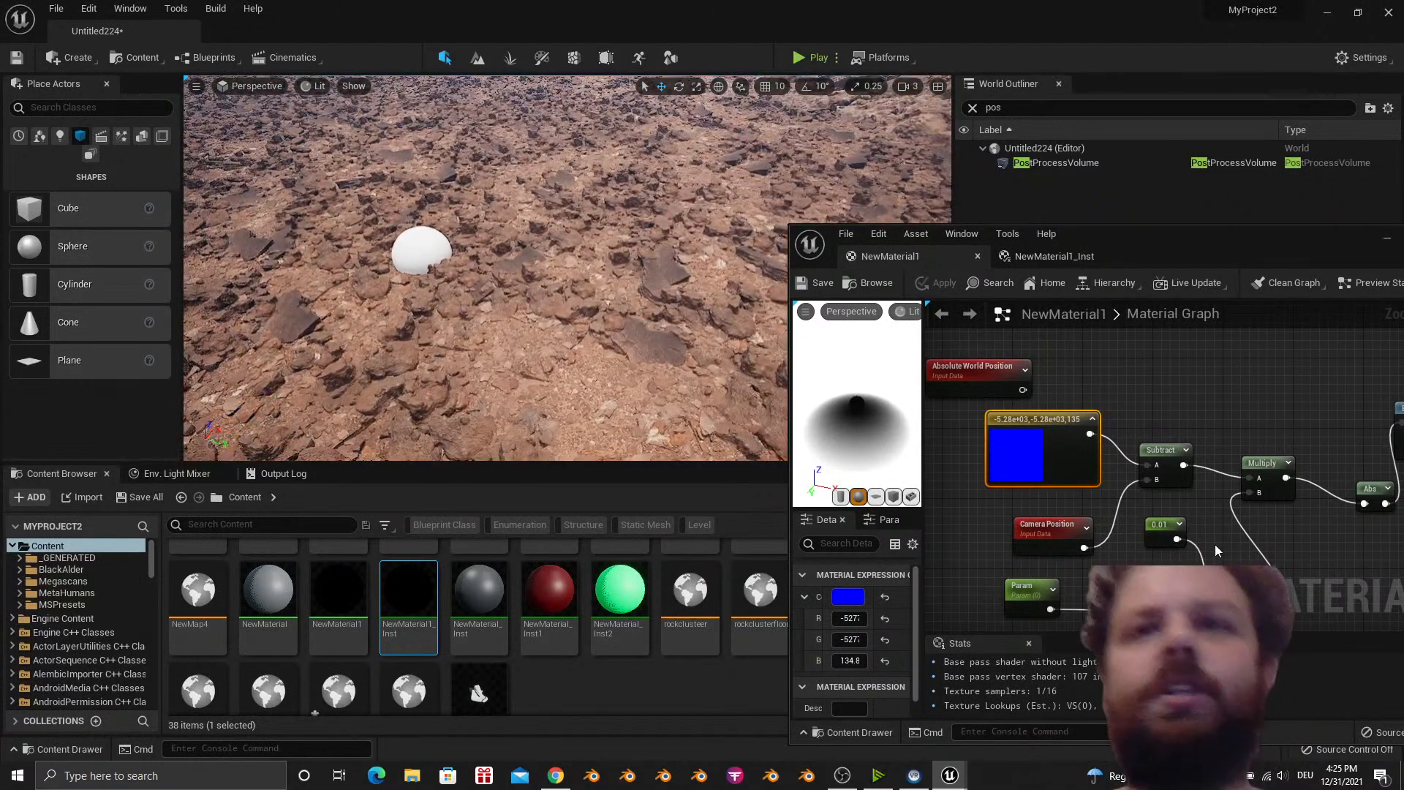
right_drag(1214, 544, 1155, 503)
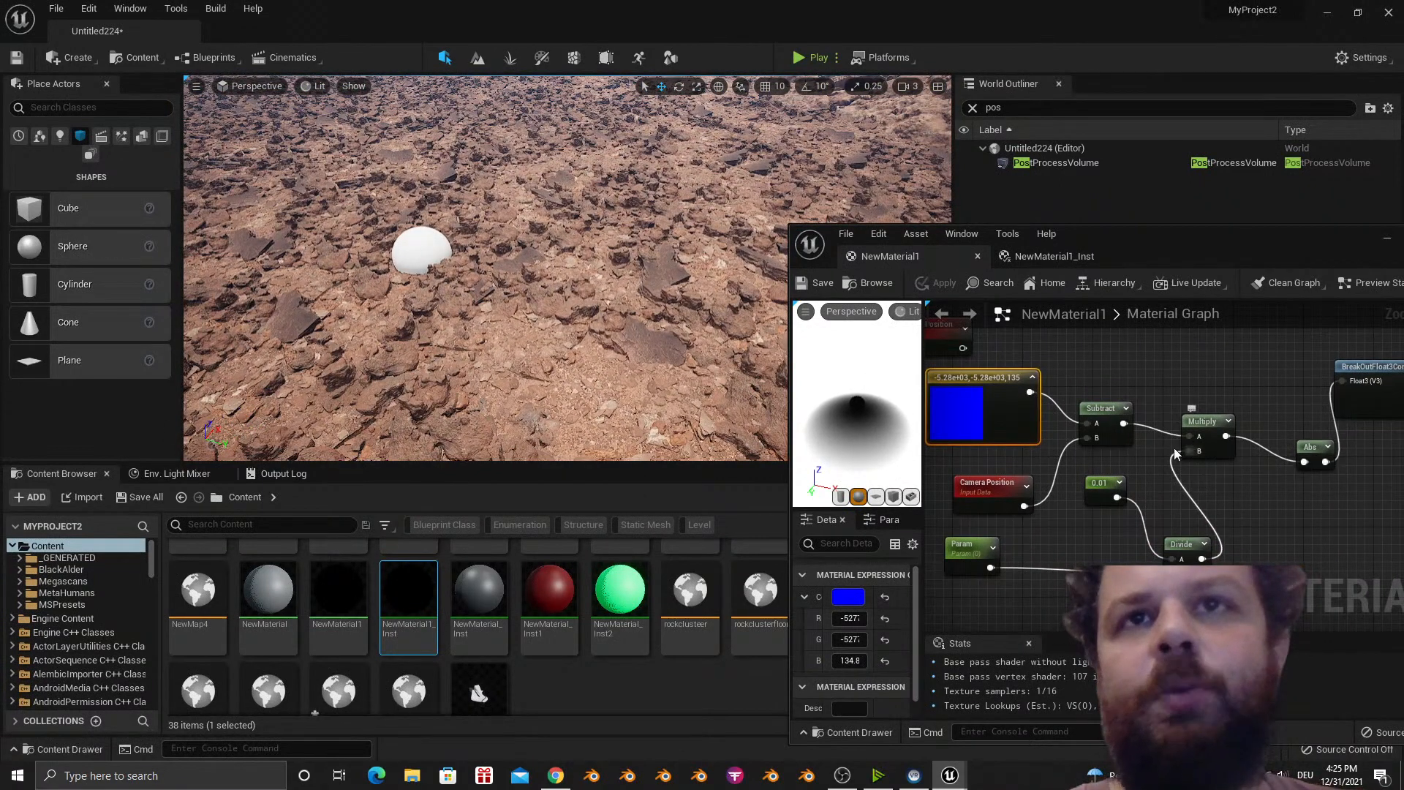
Connect the Subtract output directly to the Abs node, bypassing Multiply, save NewMaterial1 and check the effect at varying distances from the sphere.
drag(1226, 437, 1306, 462)
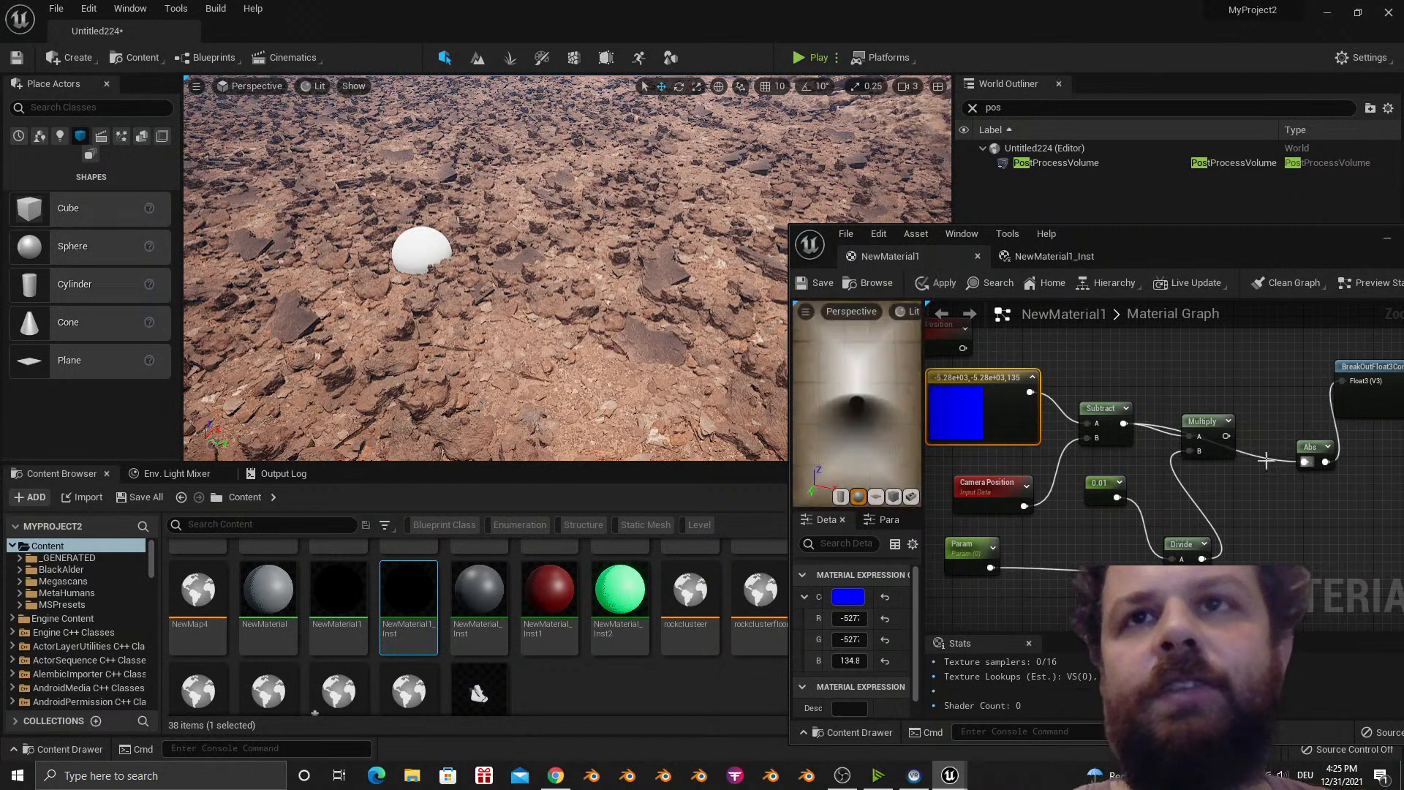
click(819, 284)
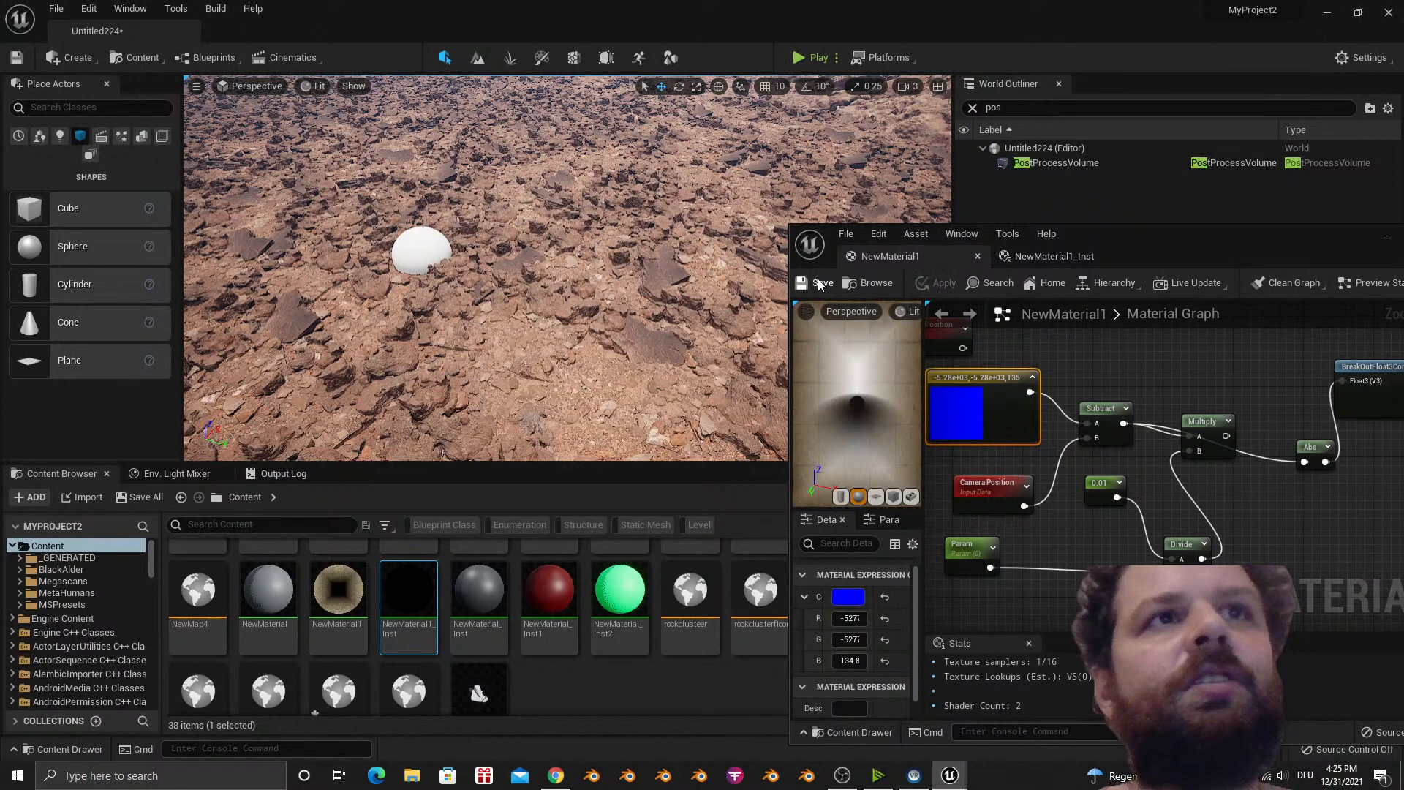
key(s)
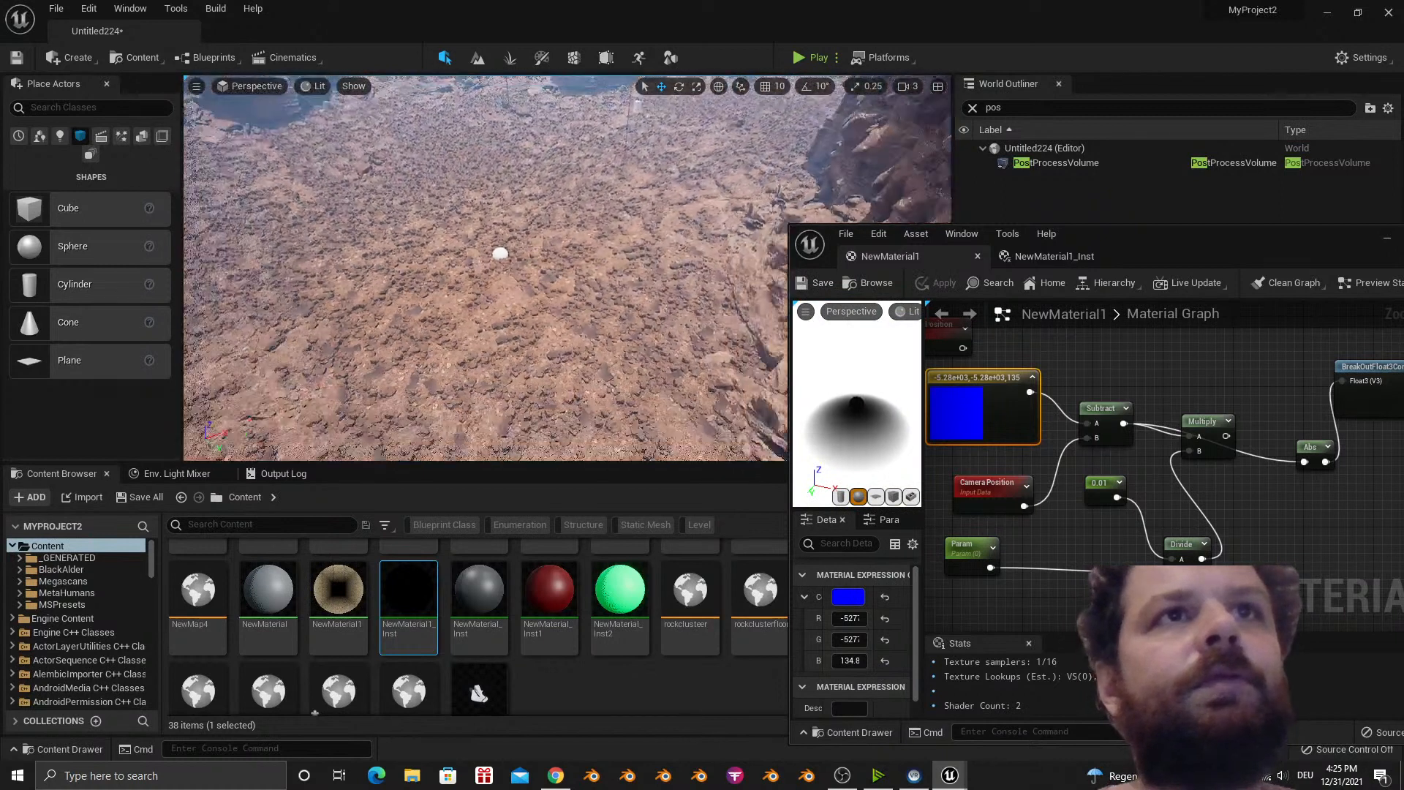
key(s)
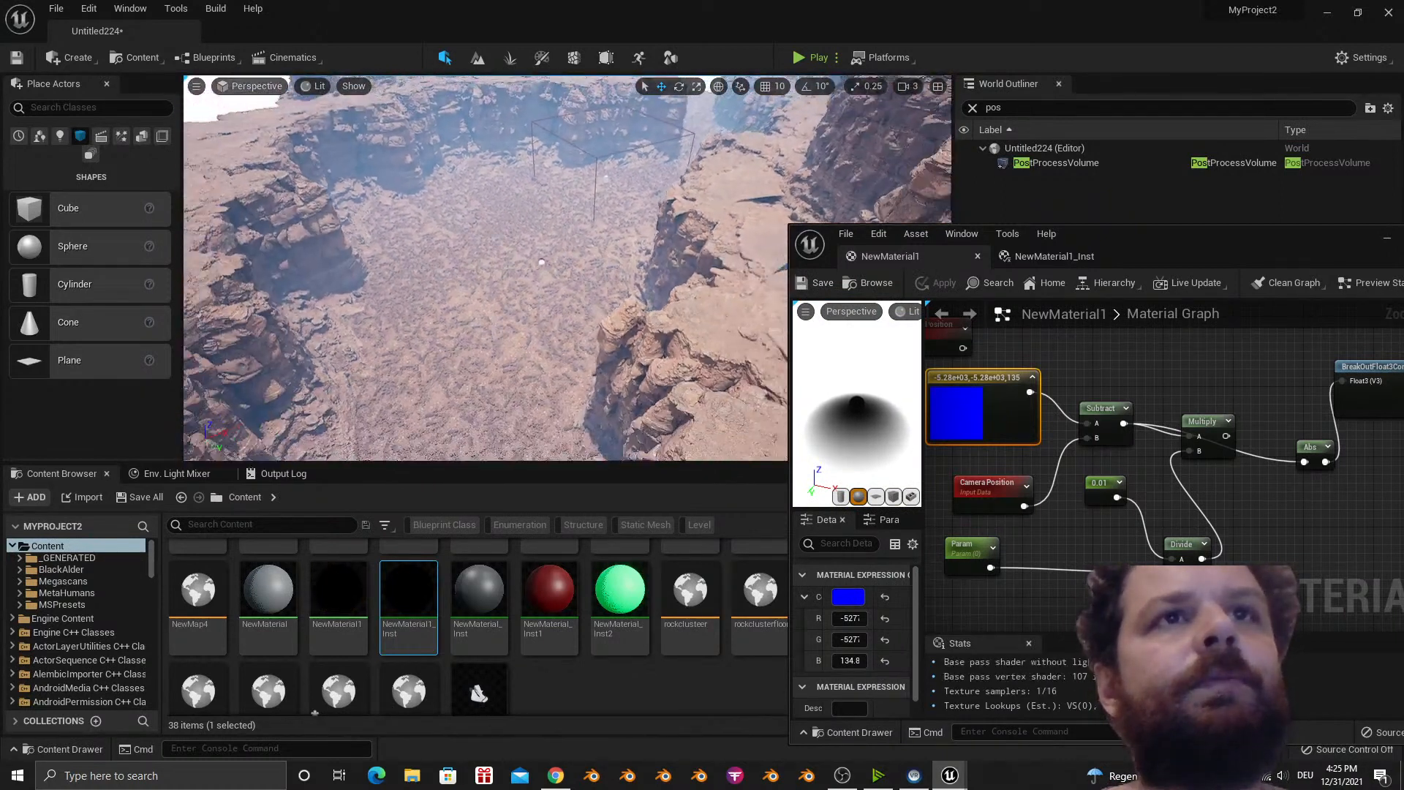
key(s)
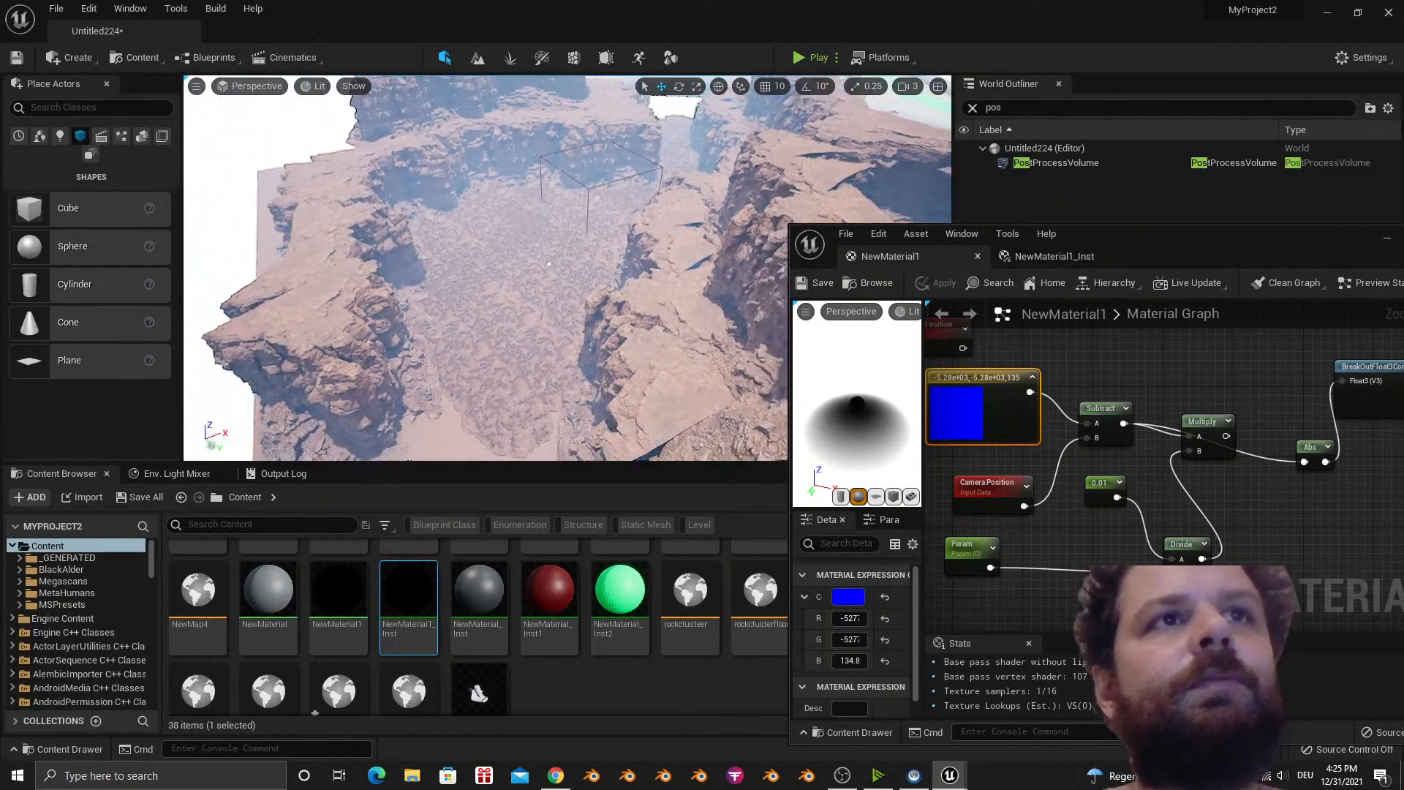
key(w)
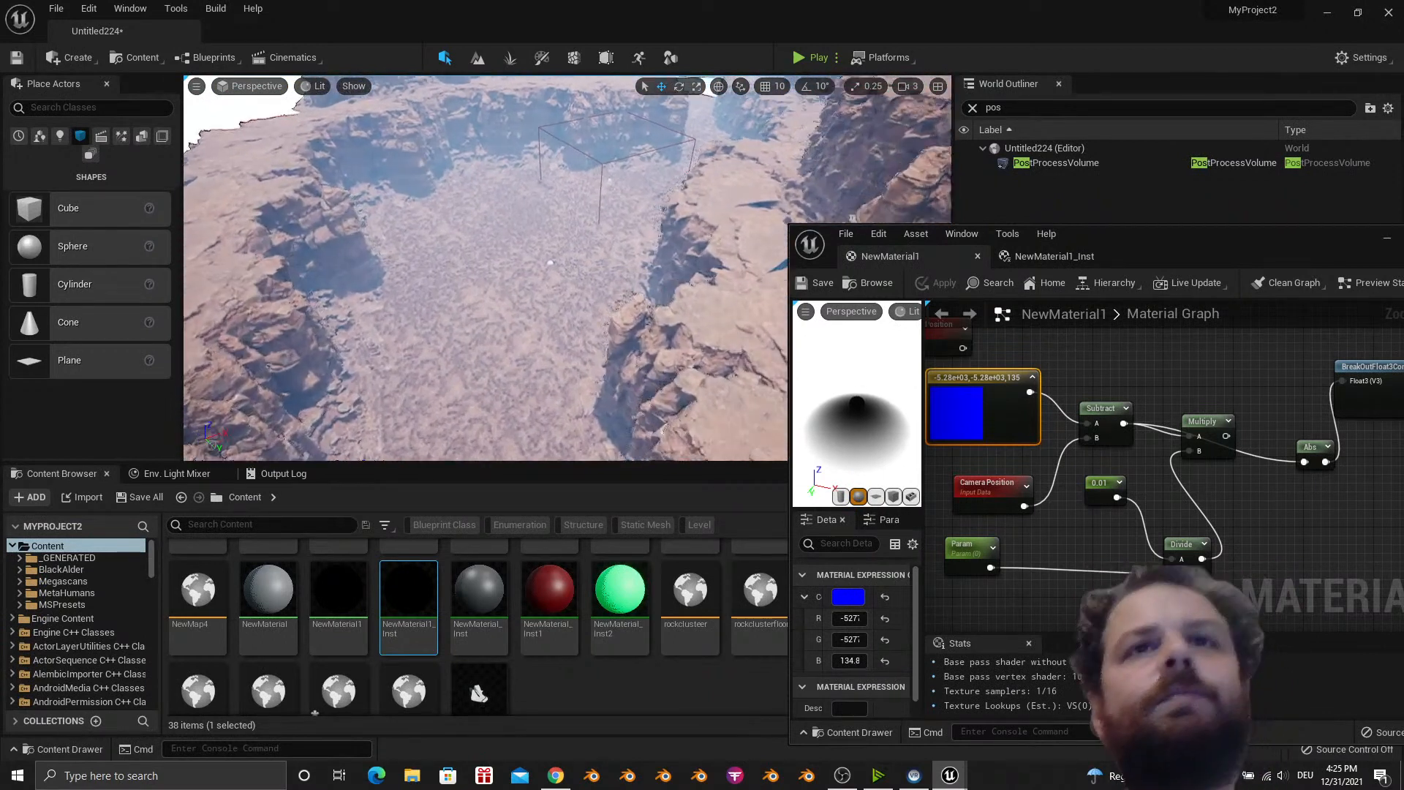
key(w)
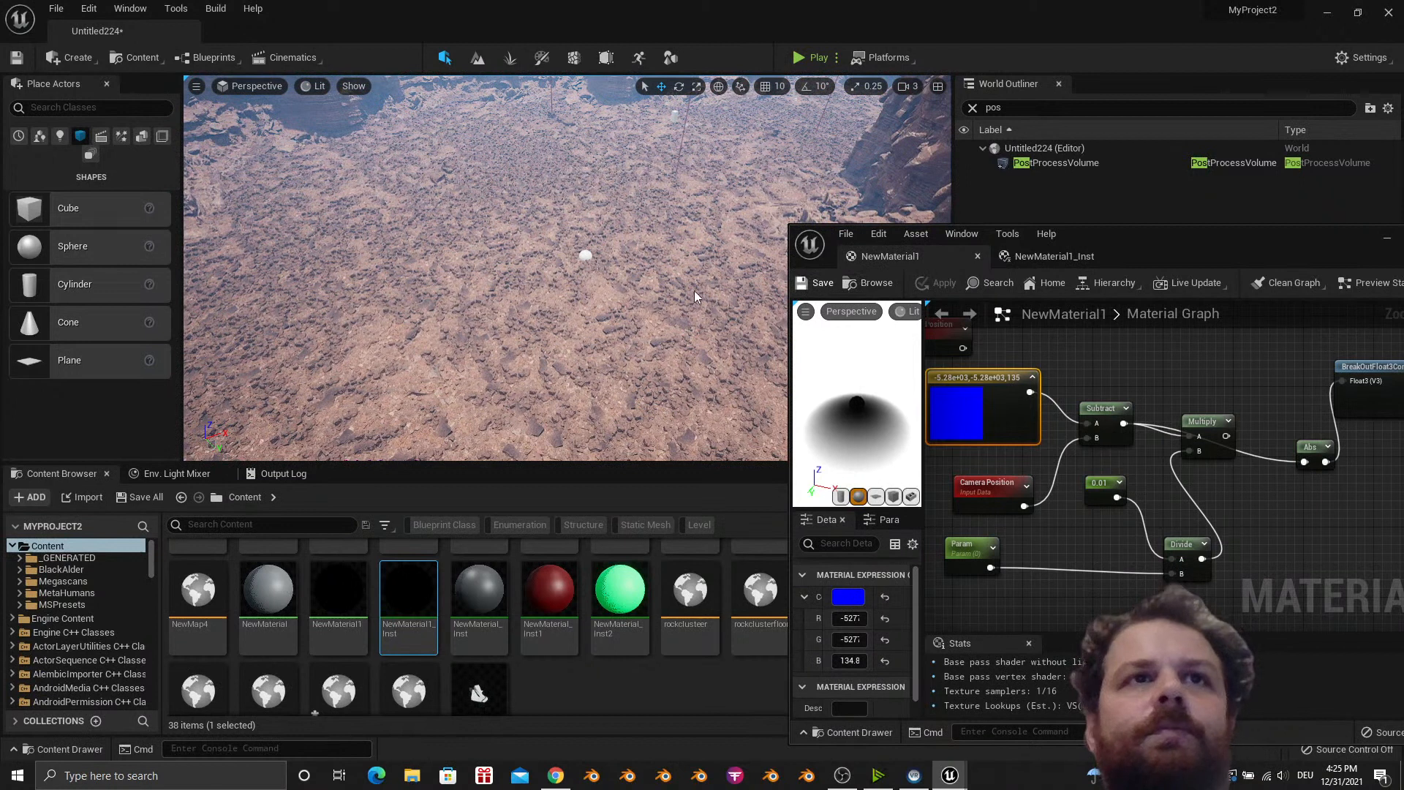
Try swapping the Subtract node's inputs so the constant vector feeds B, save NewMaterial1 and check the effect around the sphere.
right_drag(1095, 431, 1151, 488)
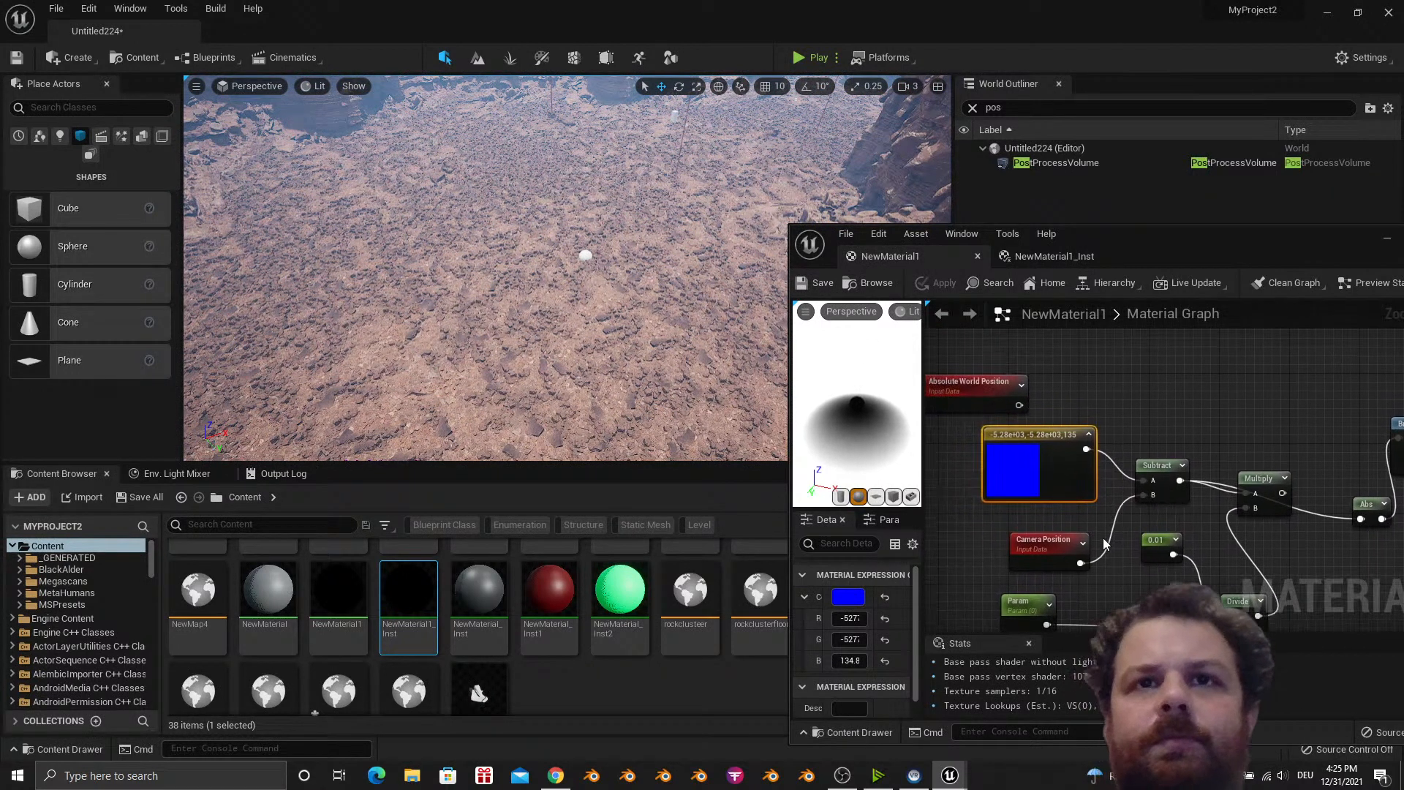
drag(1081, 562, 1087, 449)
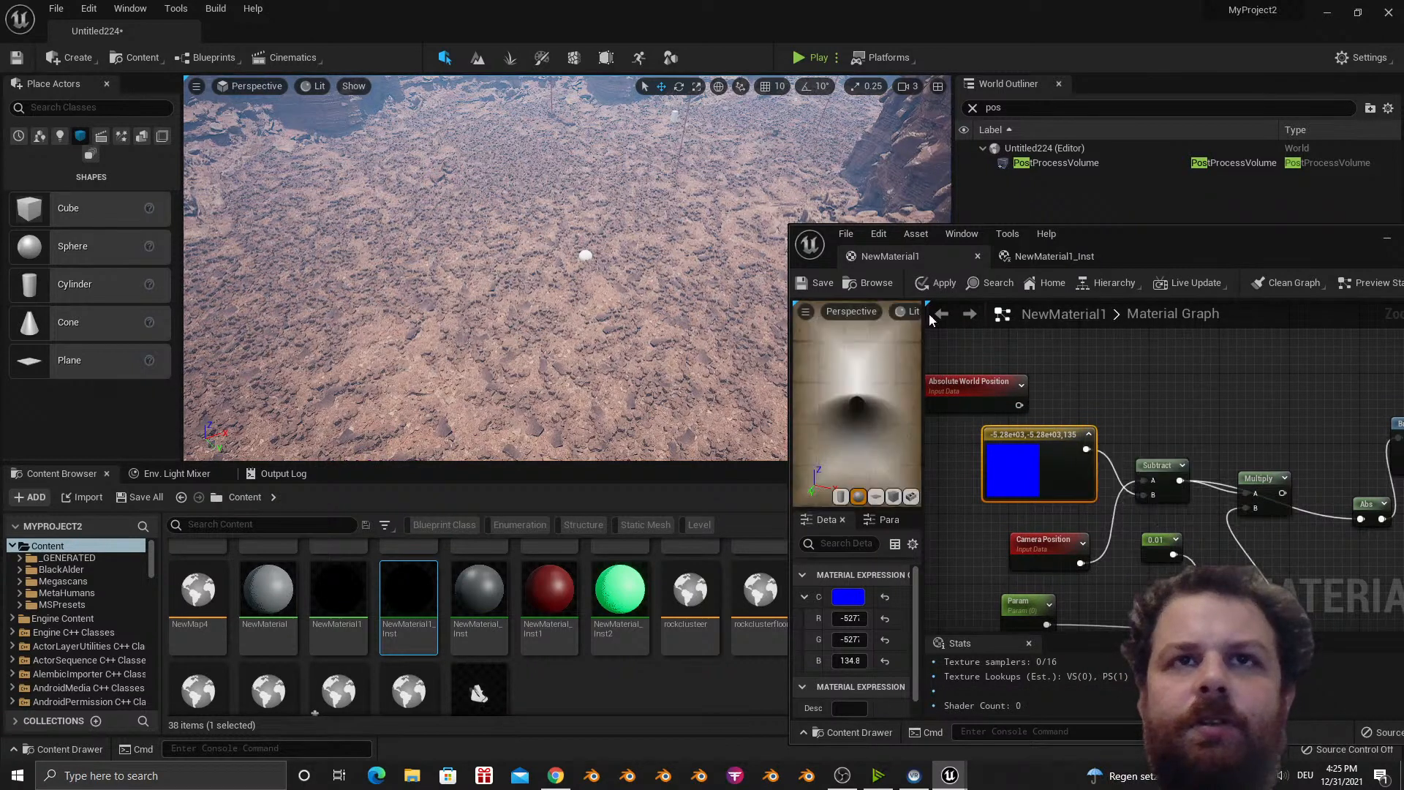
click(817, 283)
key(s)
right_drag(650, 294, 672, 265)
key(s)
key(w)
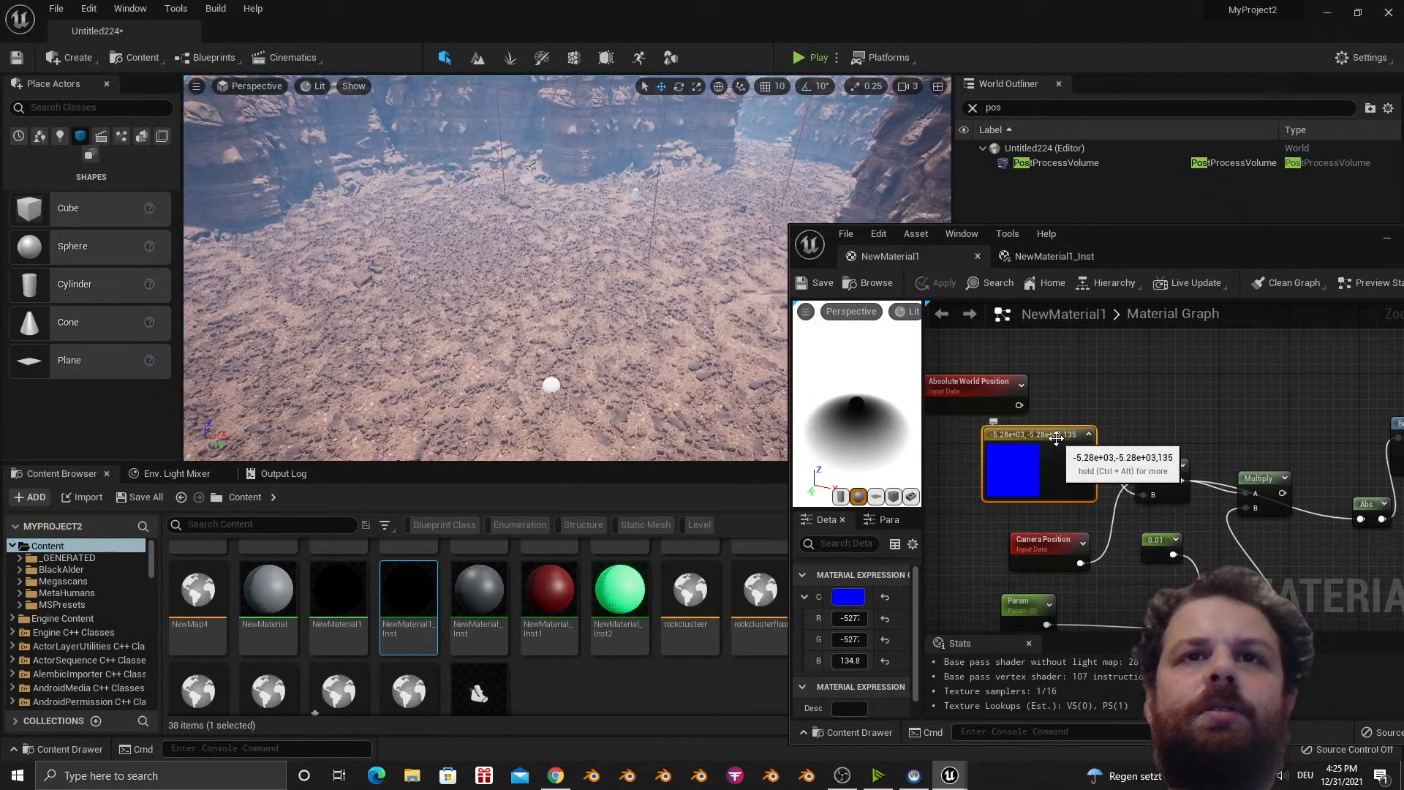
Try Absolute World Position as input A of the Subtract node, save NewMaterial1 and check the result in the level.
drag(1047, 440, 968, 497)
drag(1019, 405, 1144, 480)
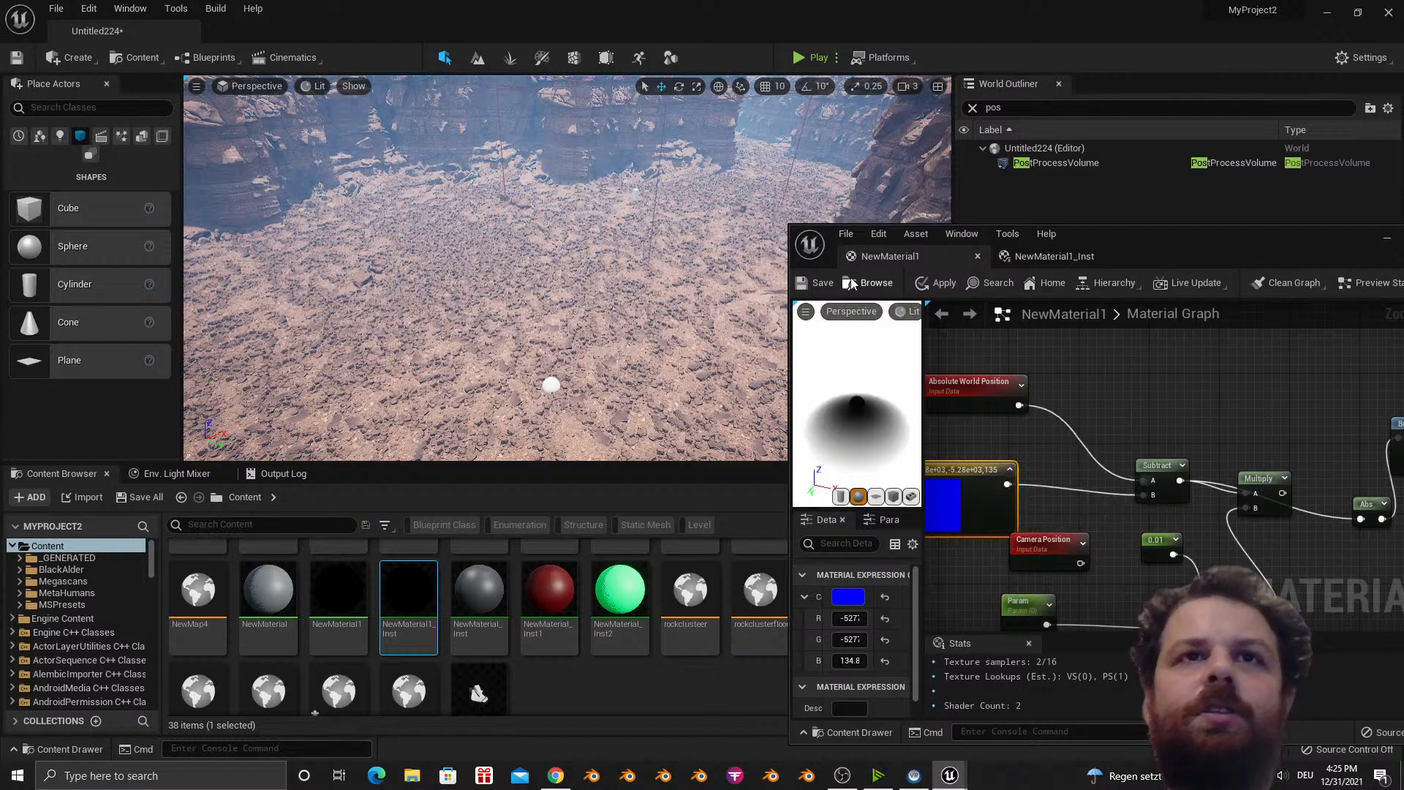
click(823, 284)
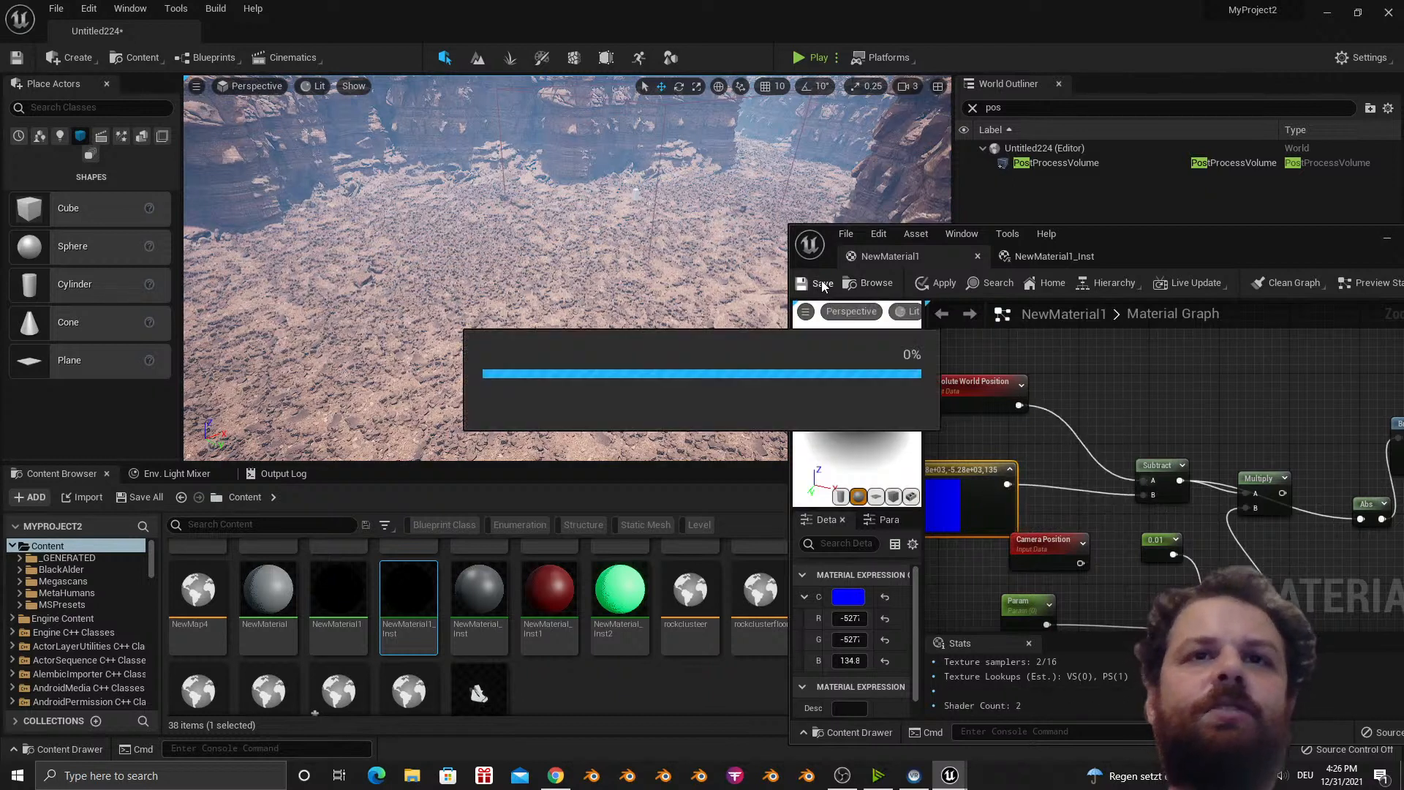
right_drag(555, 293, 542, 321)
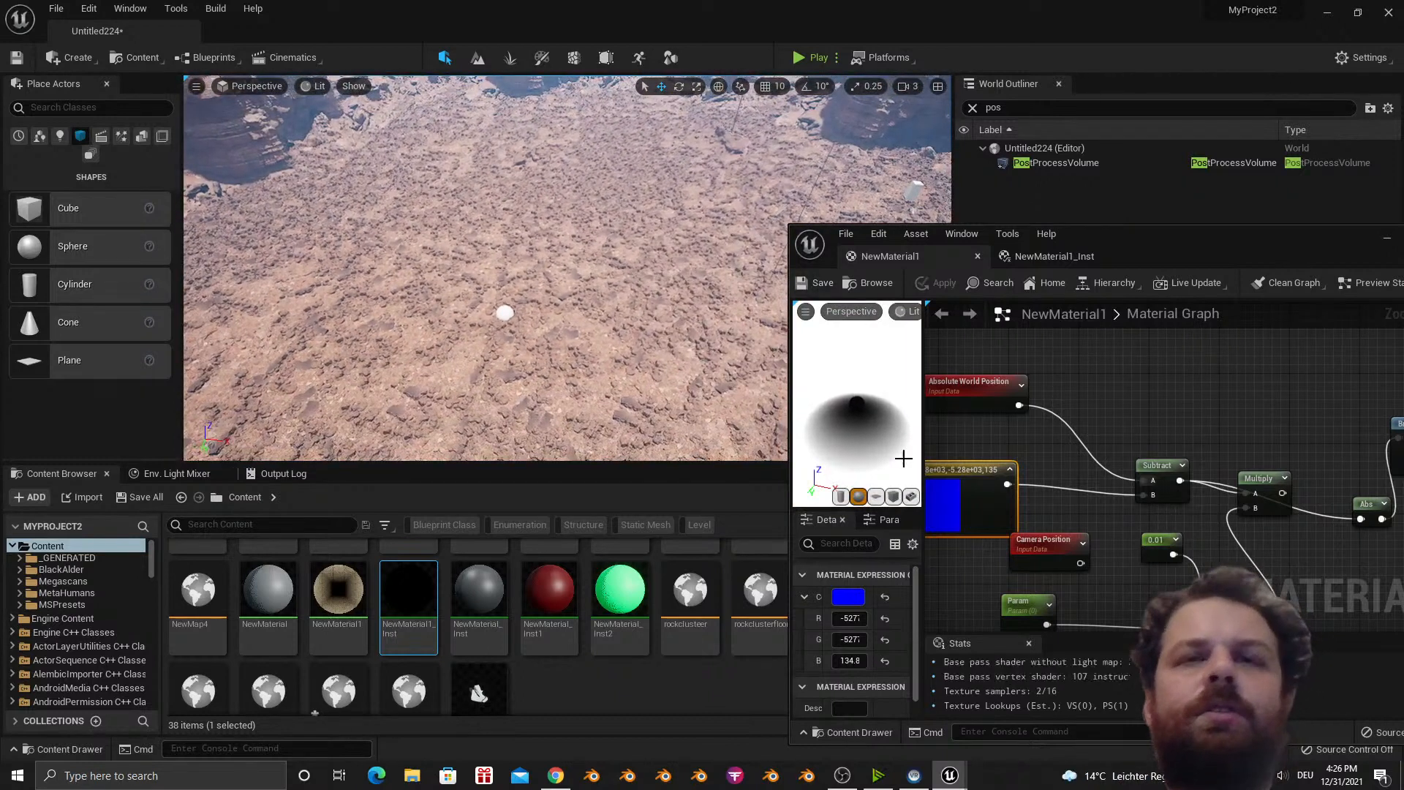
Rearrange the Camera Position and Constant3Vector nodes beneath the Absolute World Position node.
right_drag(1002, 476, 1130, 476)
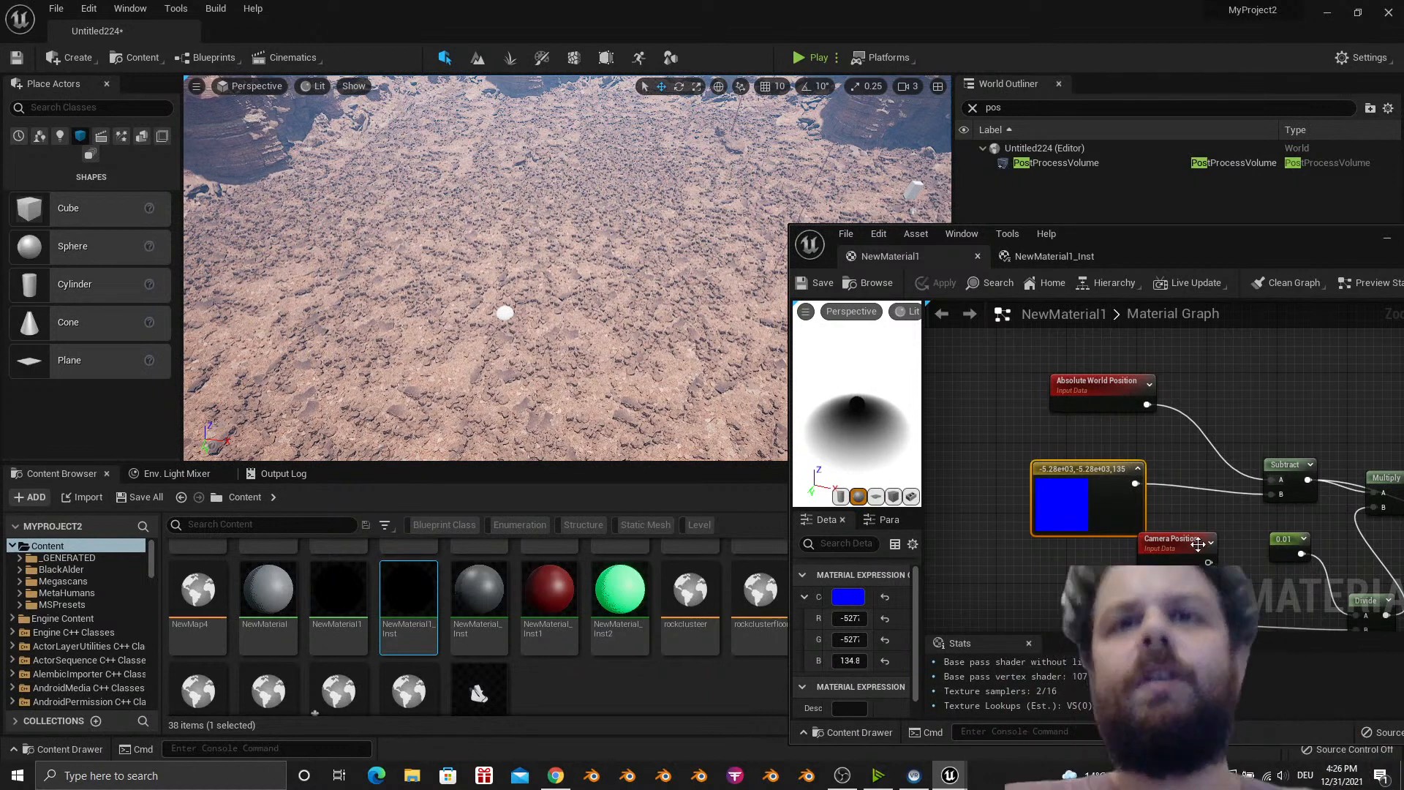
drag(1179, 538, 1043, 543)
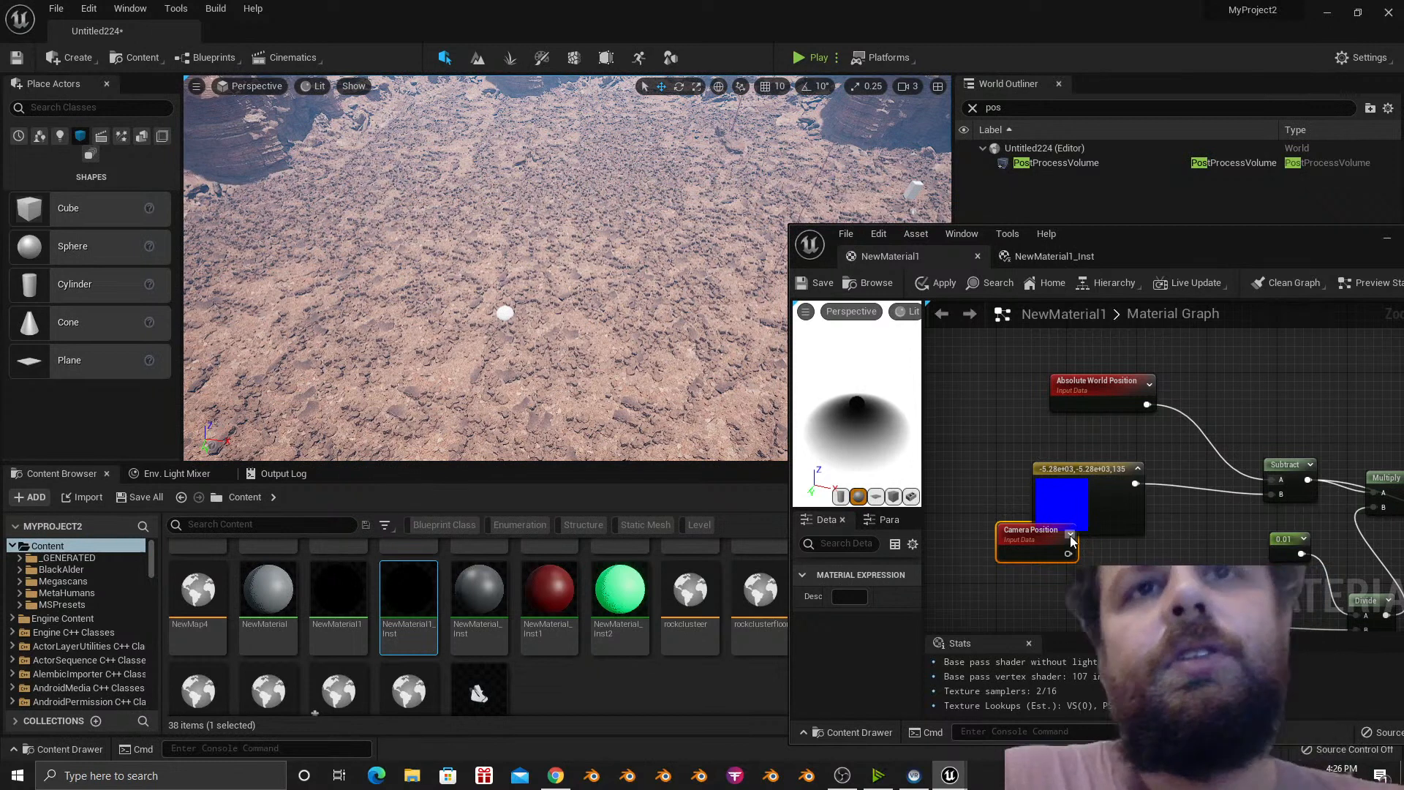
drag(1107, 477, 1098, 486)
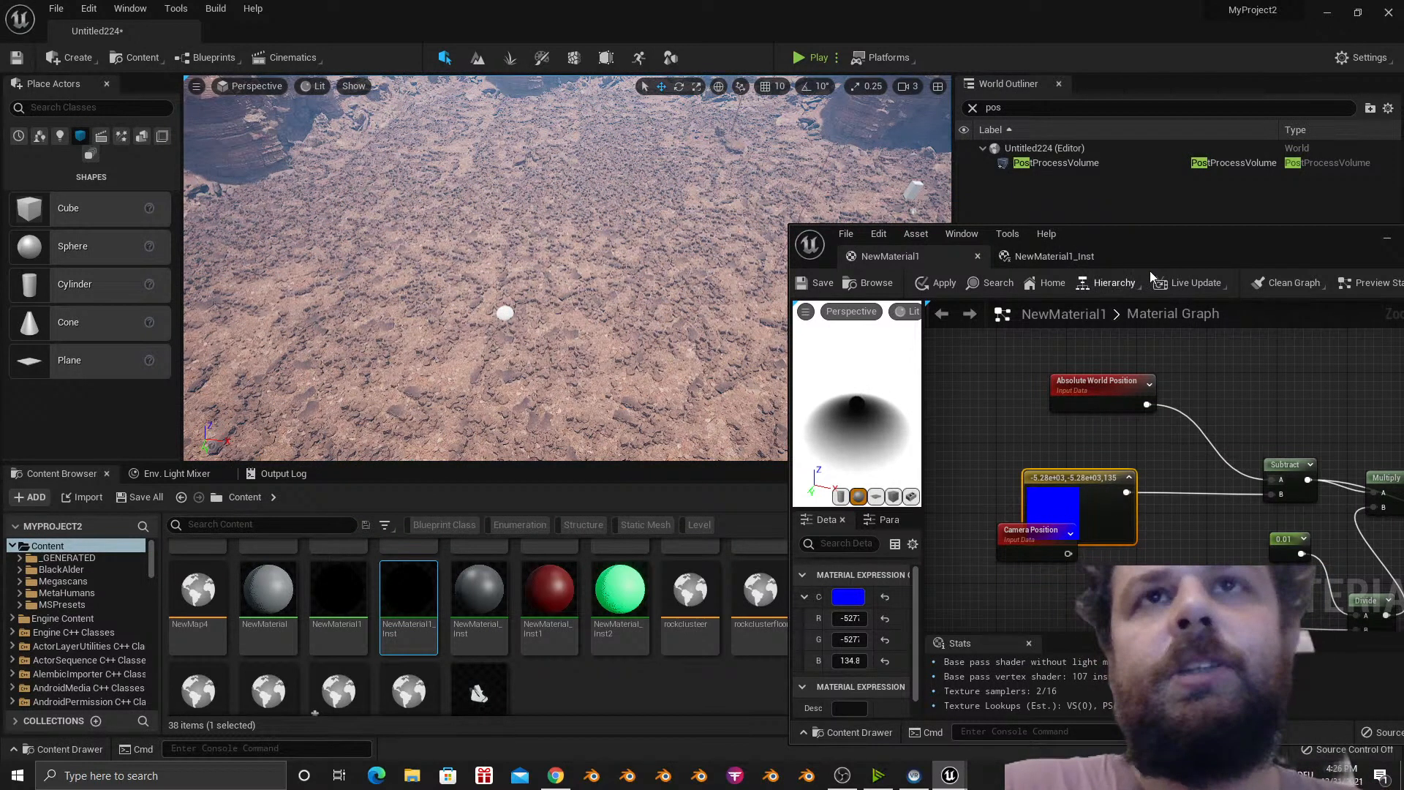
Select the rock cluster beside the sphere and set the Constant3Vector's R value to its X location, -13152.064453.
drag(1159, 253, 644, 234)
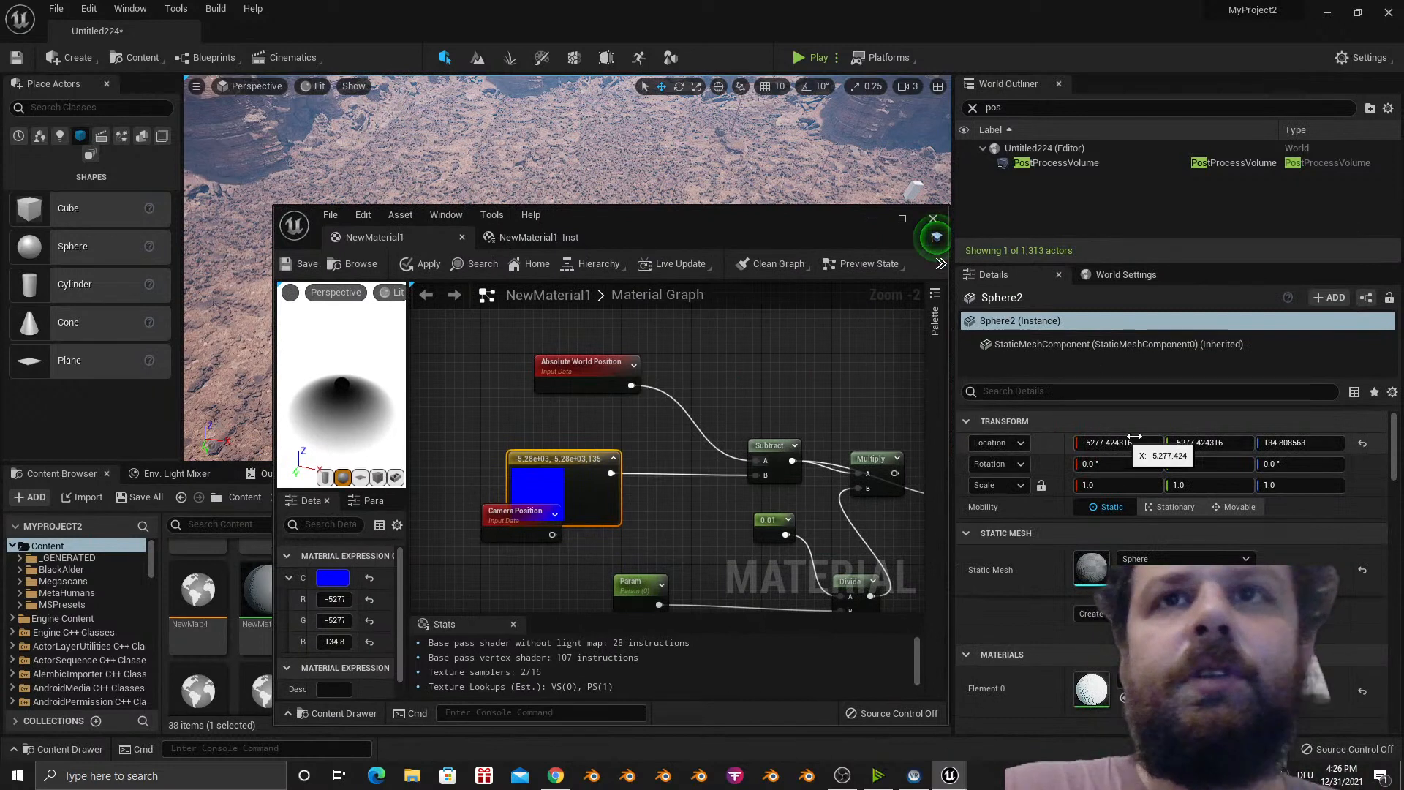
drag(802, 224, 785, 458)
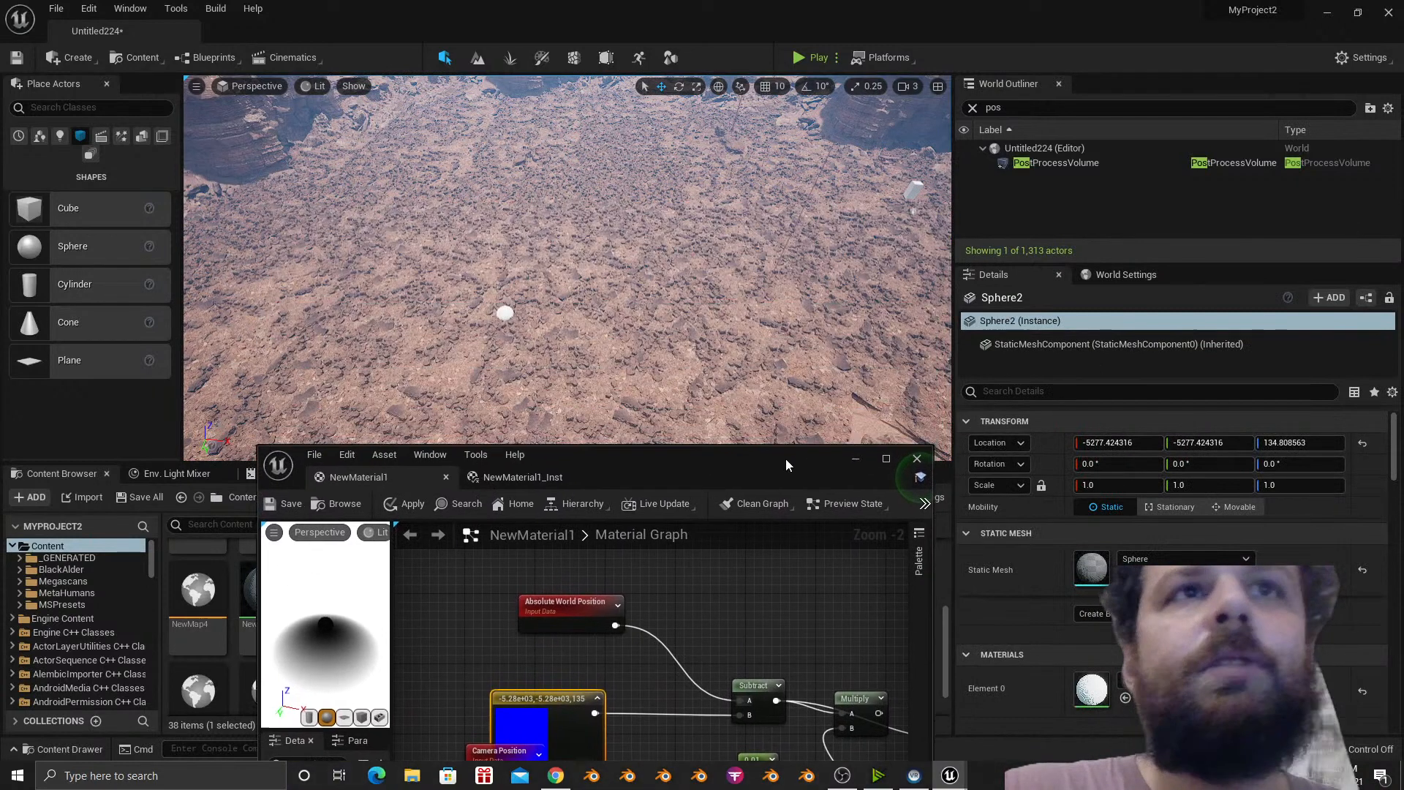
click(501, 313)
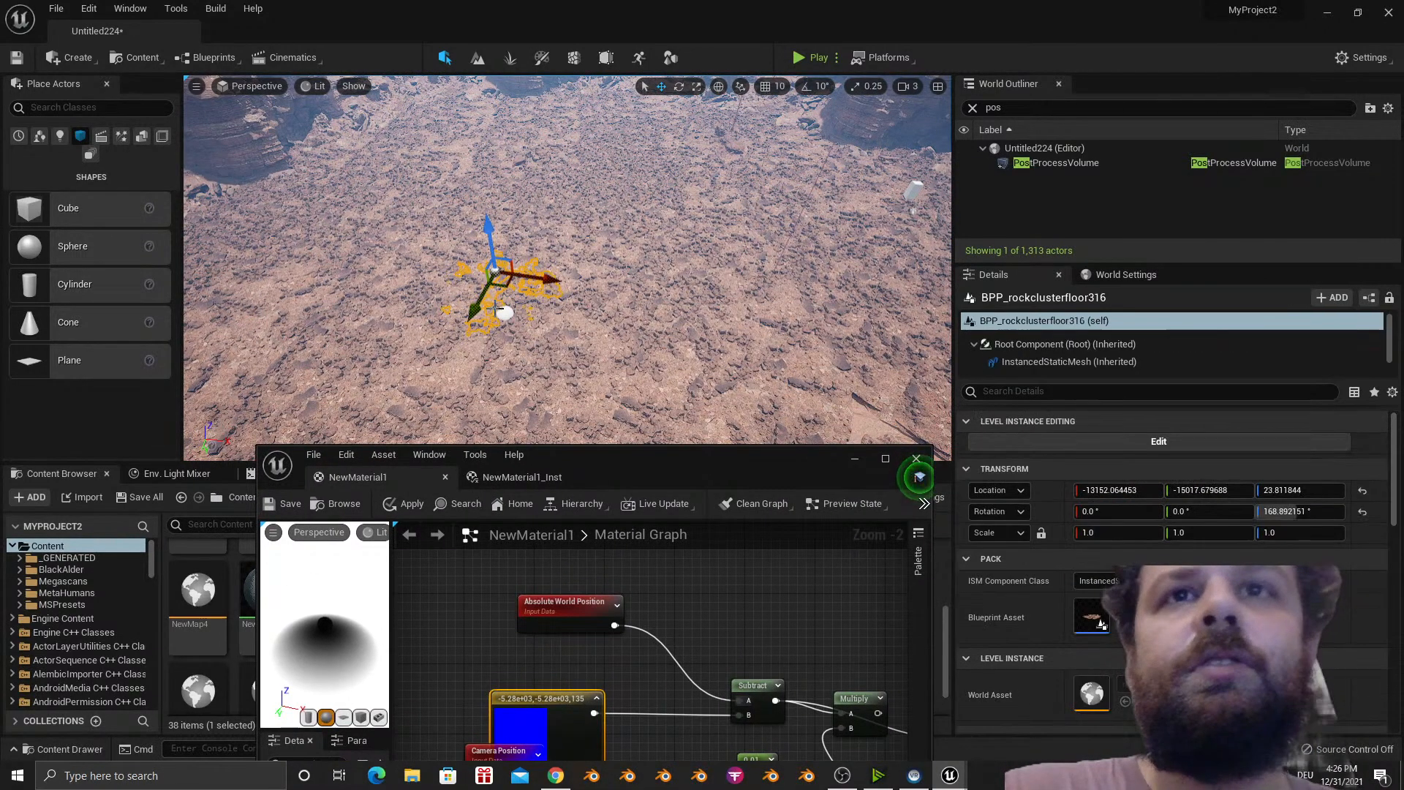
drag(809, 477, 789, 261)
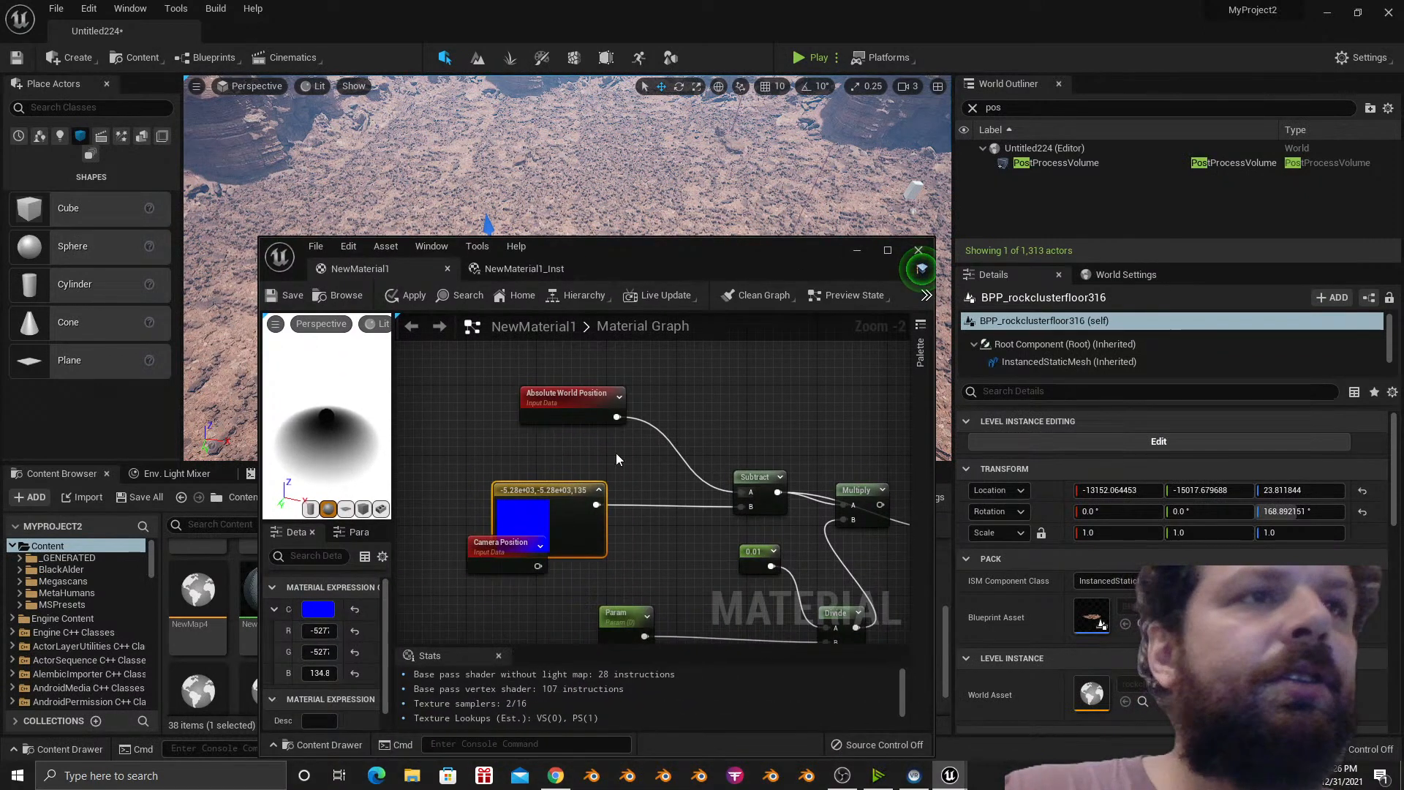
drag(393, 461, 729, 455)
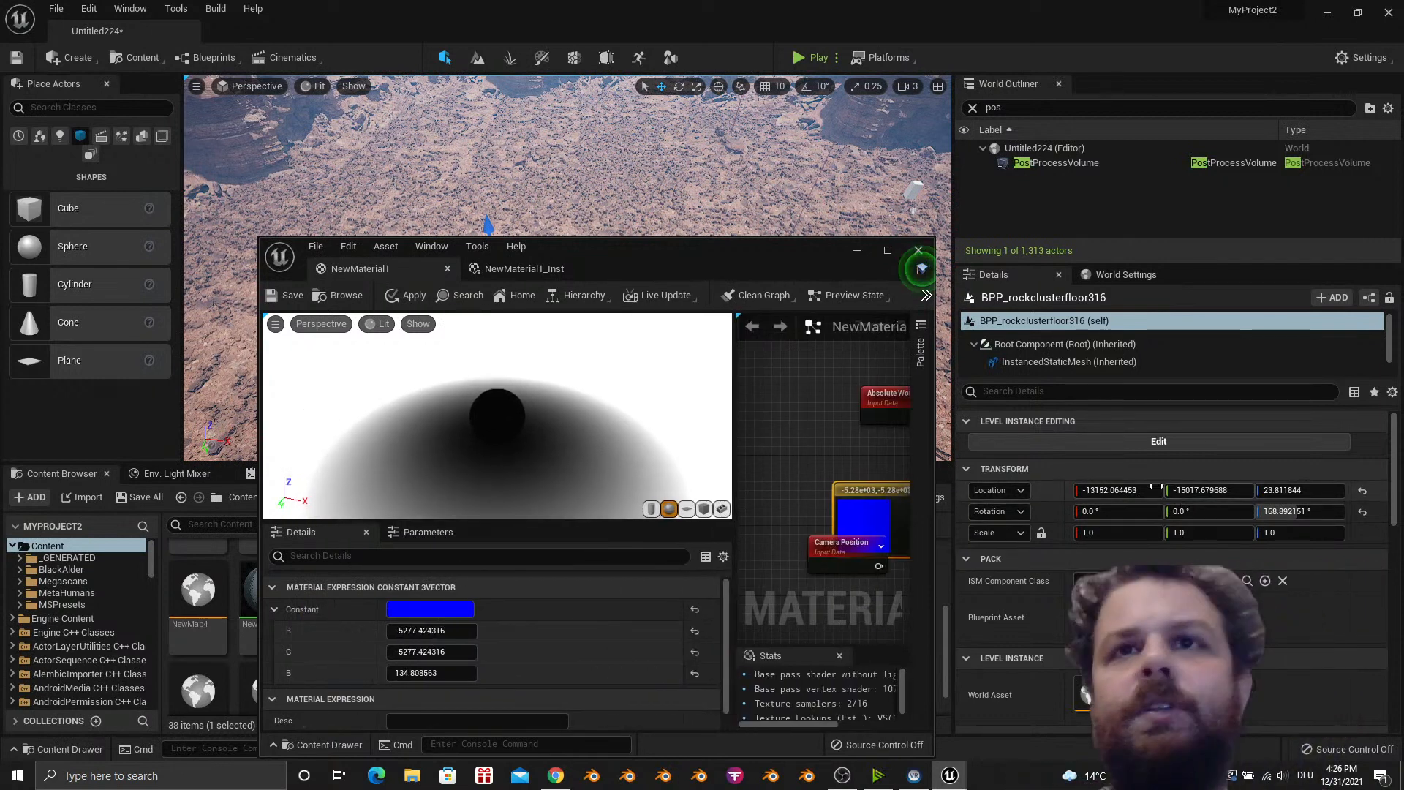
click(1133, 486)
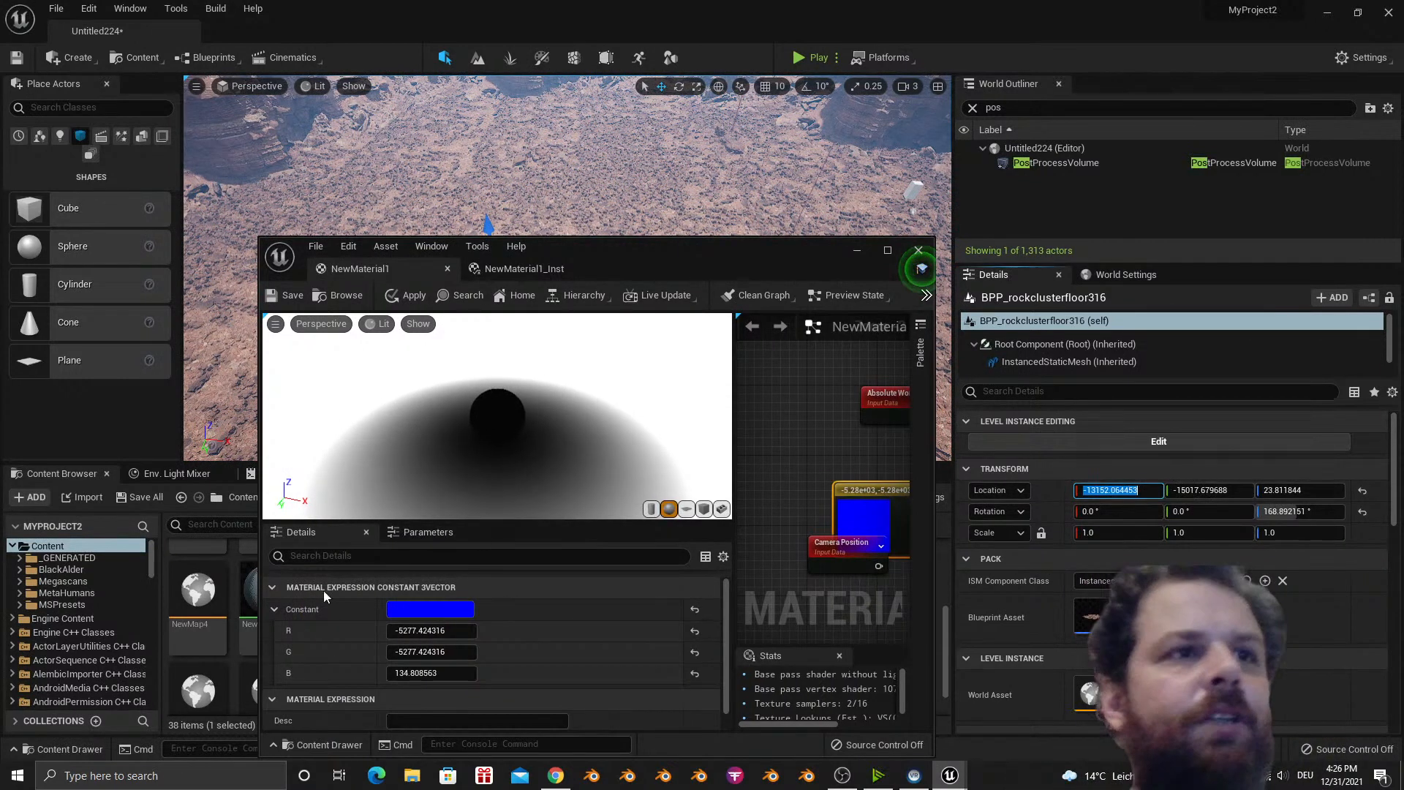
click(451, 629)
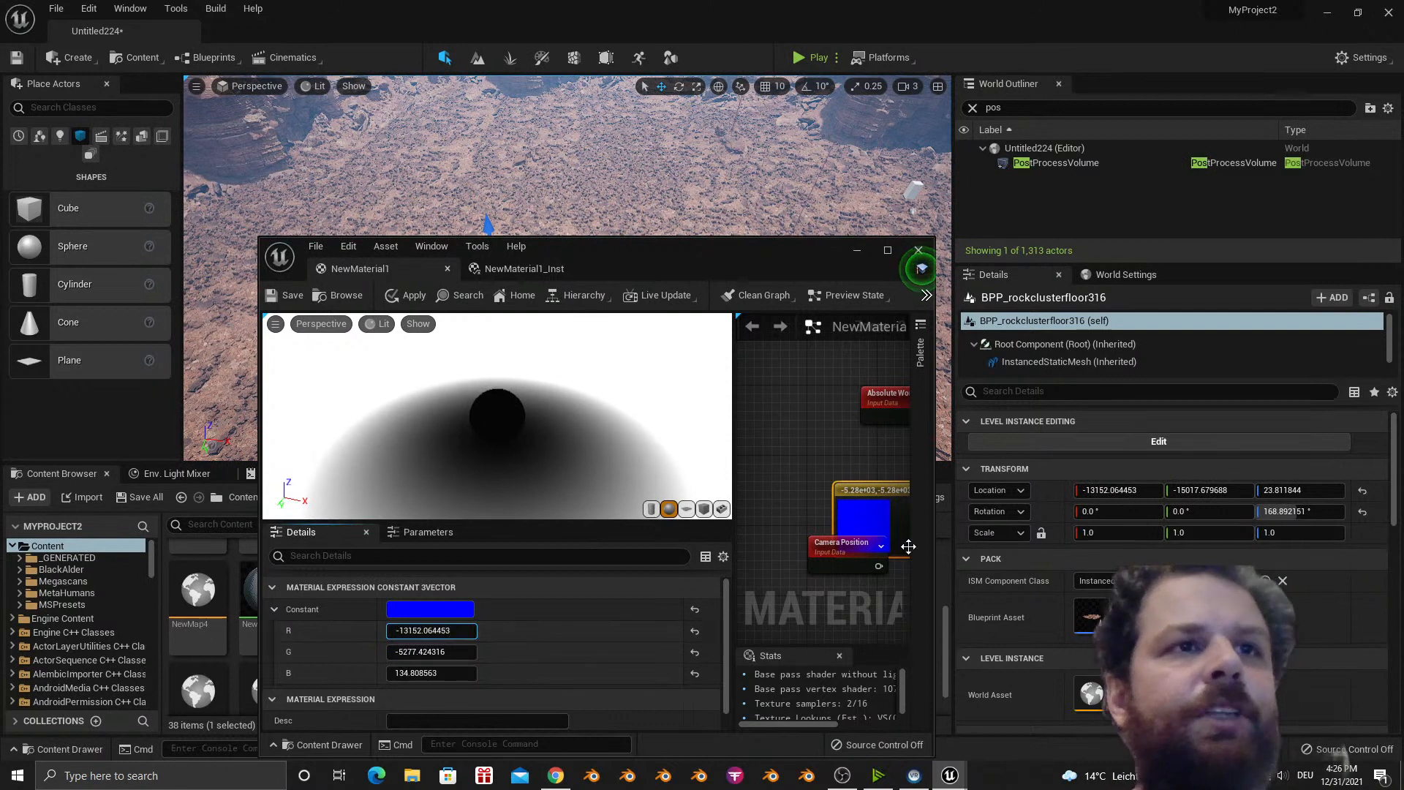
Set the Constant3Vector's G to -15017.679688 and B to 23.811844 from the rock cluster's Y and Z location, and save NewMaterial1.
click(1211, 490)
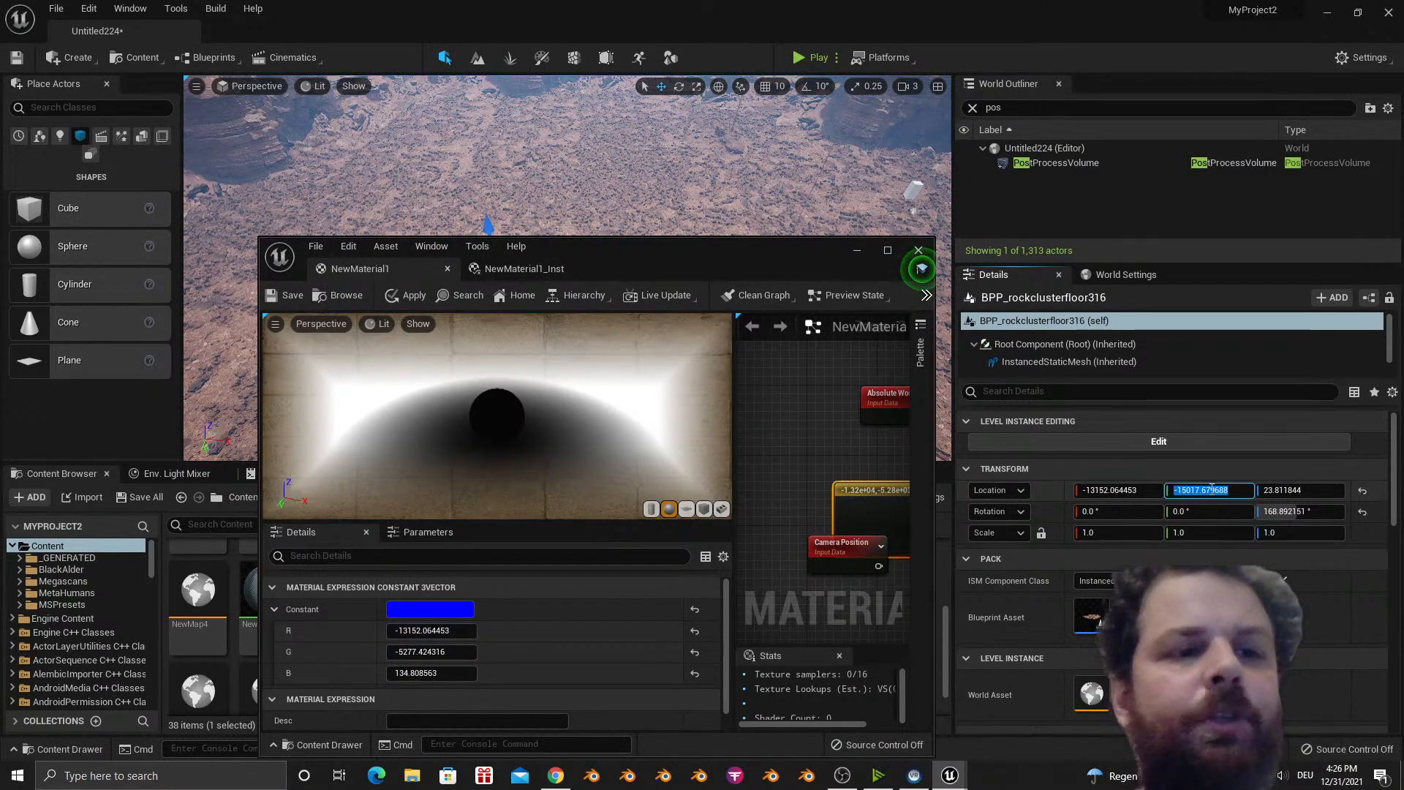
click(450, 652)
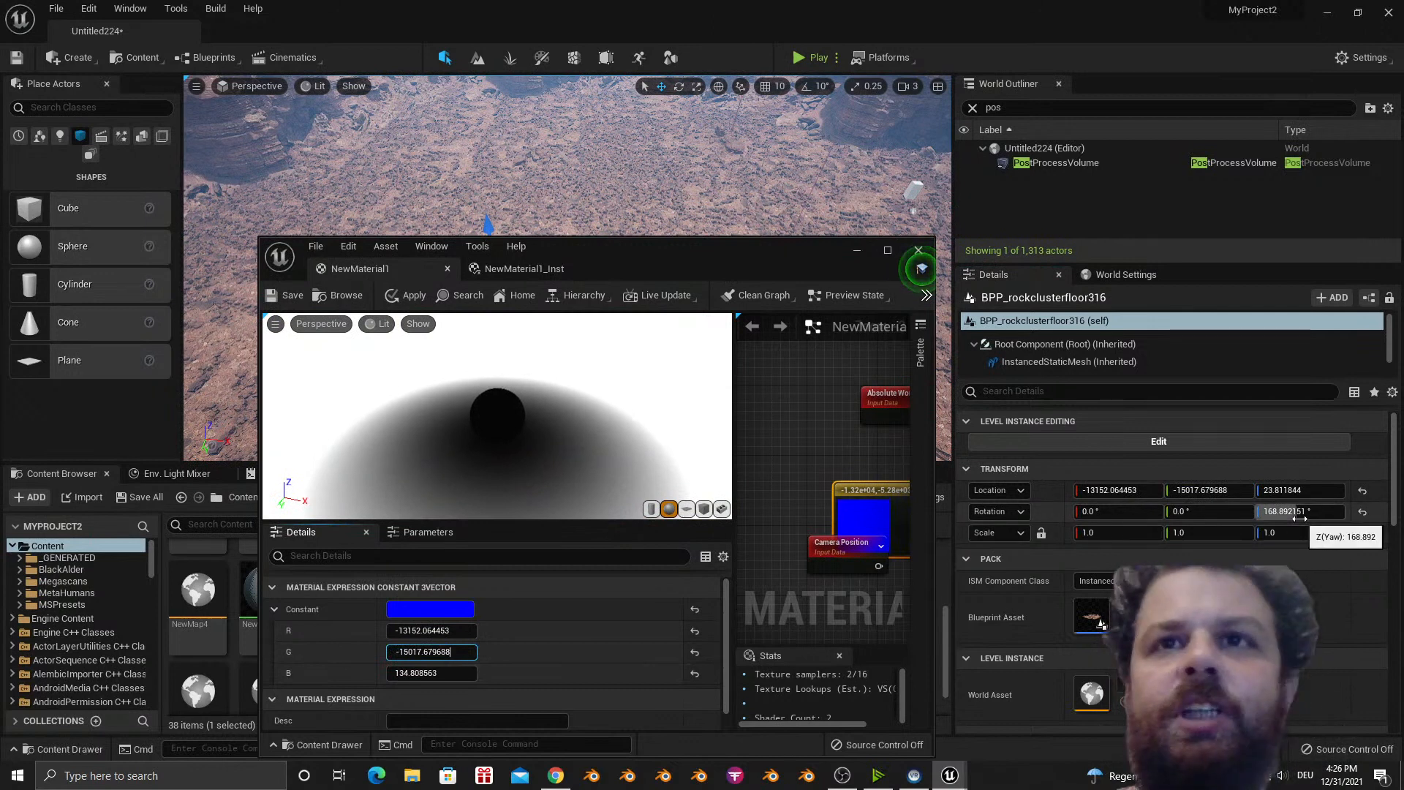
click(1306, 496)
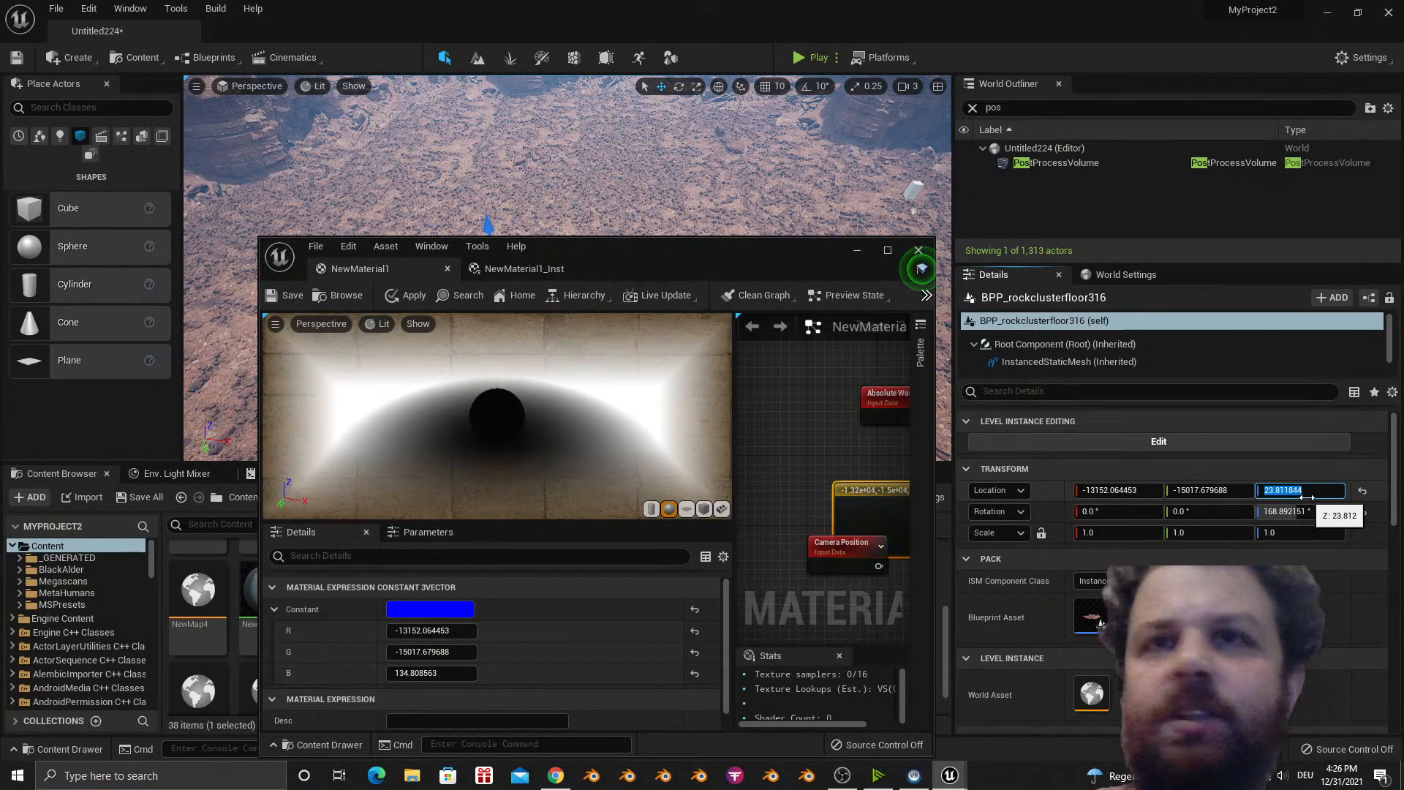
click(292, 297)
drag(607, 249, 954, 185)
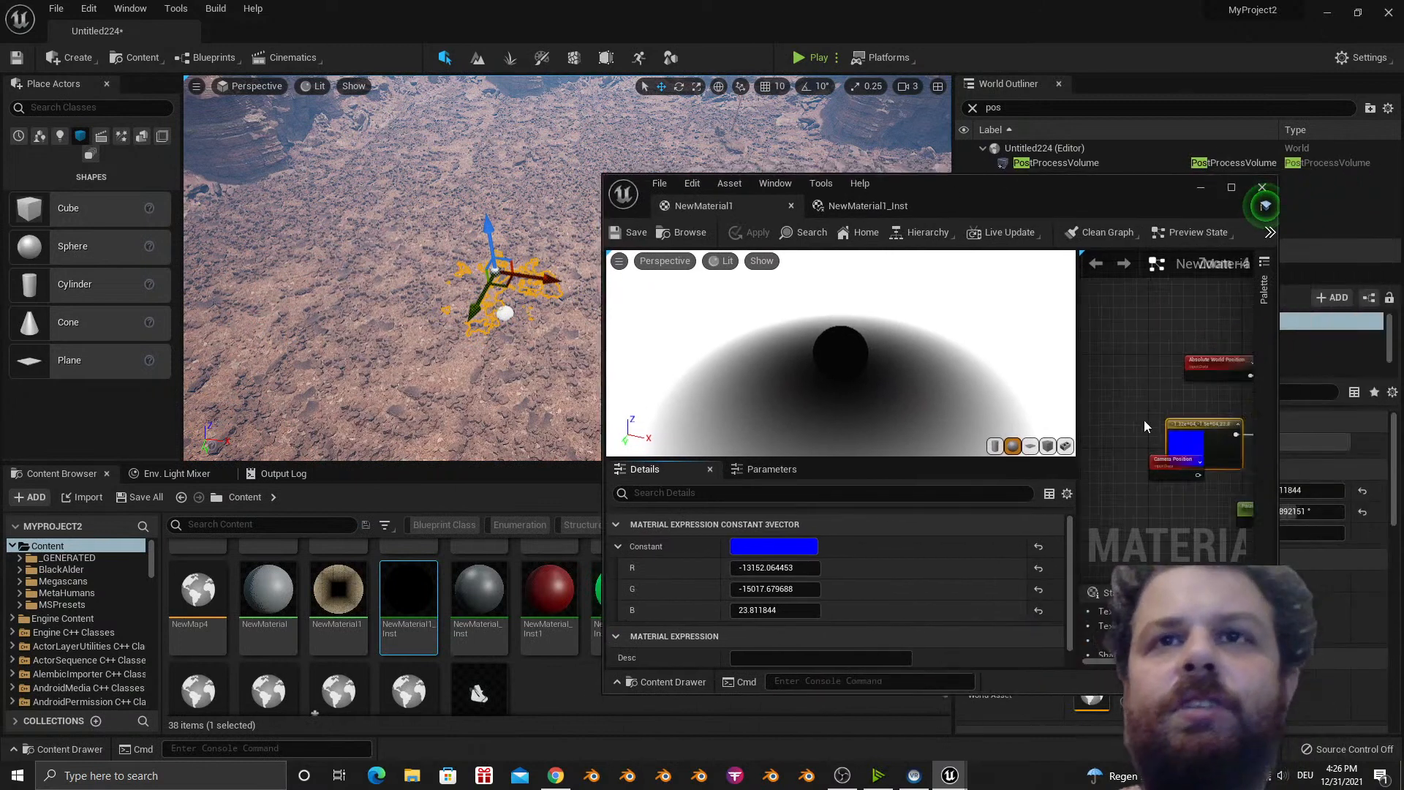
right_drag(1144, 420, 1136, 434)
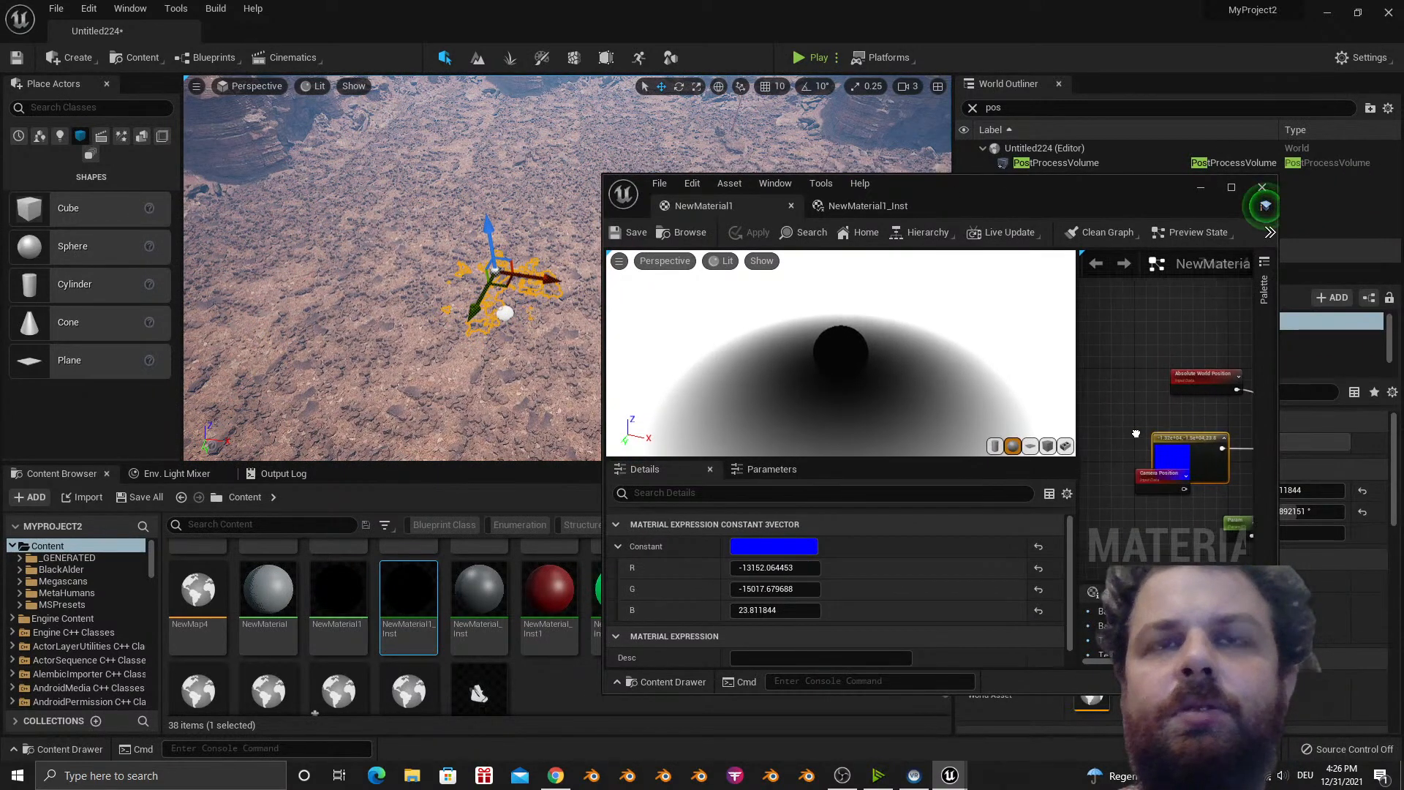
key(w)
right_drag(476, 387, 453, 418)
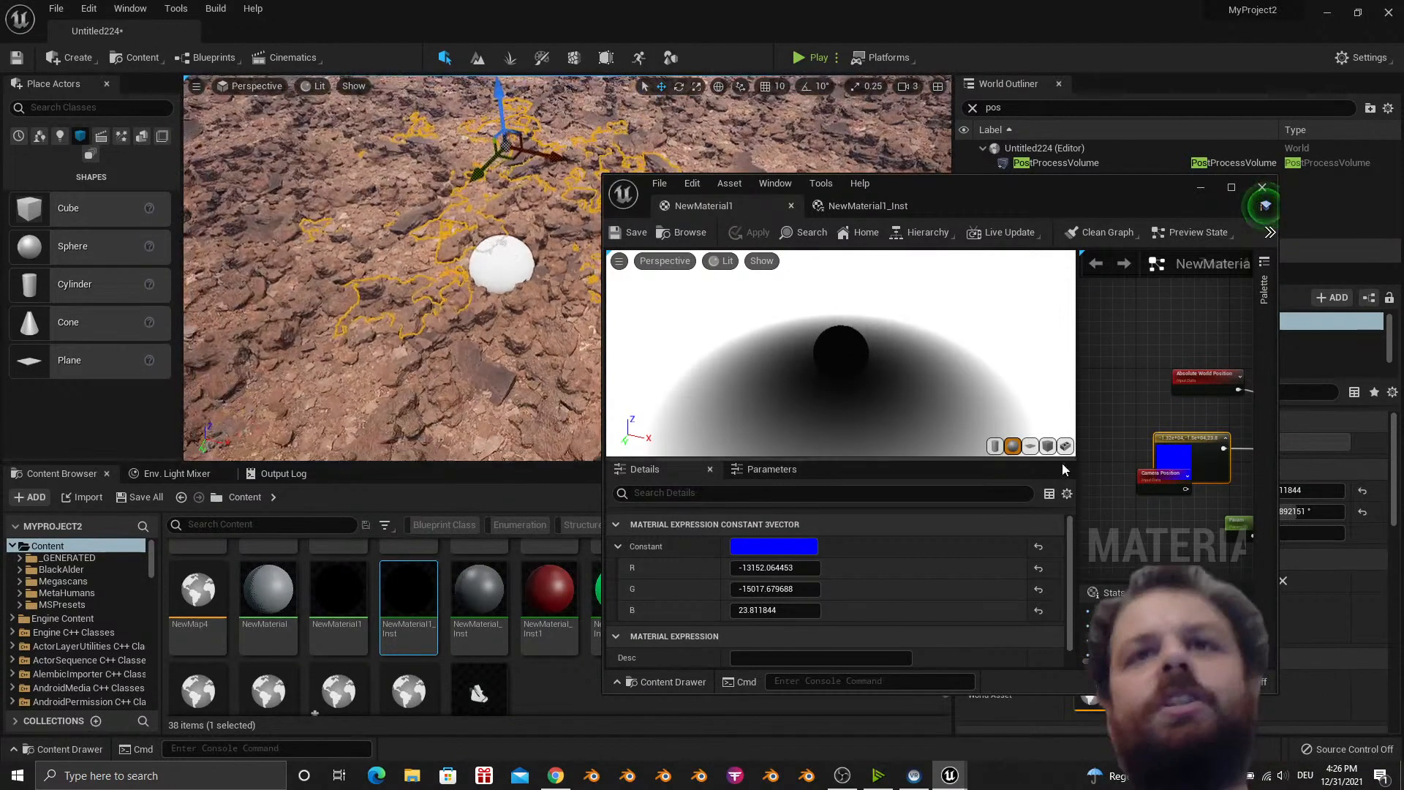
Connect the constant vector to input A and Camera Position to input B of the Subtract node, and save NewMaterial1.
right_drag(1152, 415, 1091, 452)
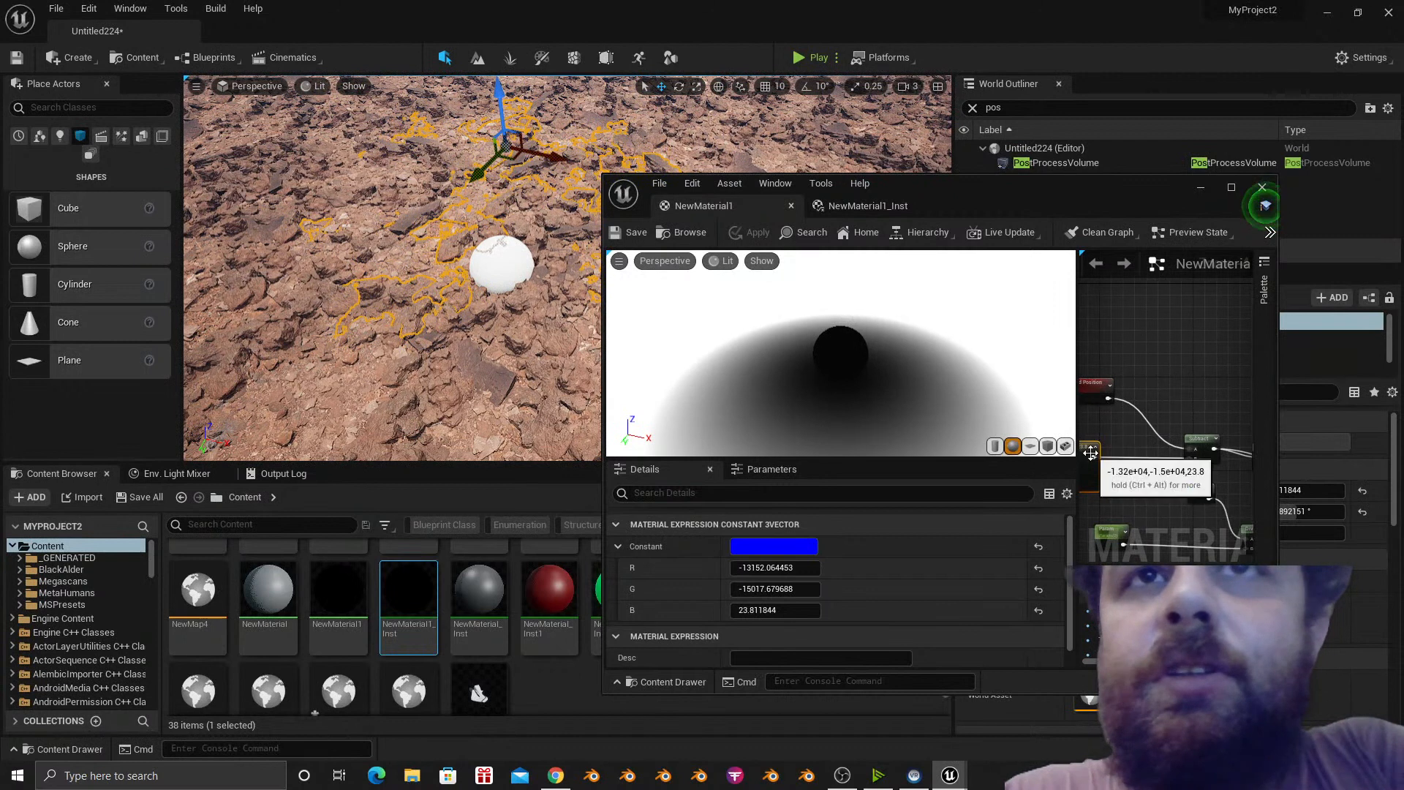
drag(1198, 449, 1122, 414)
right_drag(1143, 450, 1152, 460)
drag(1132, 480, 1198, 442)
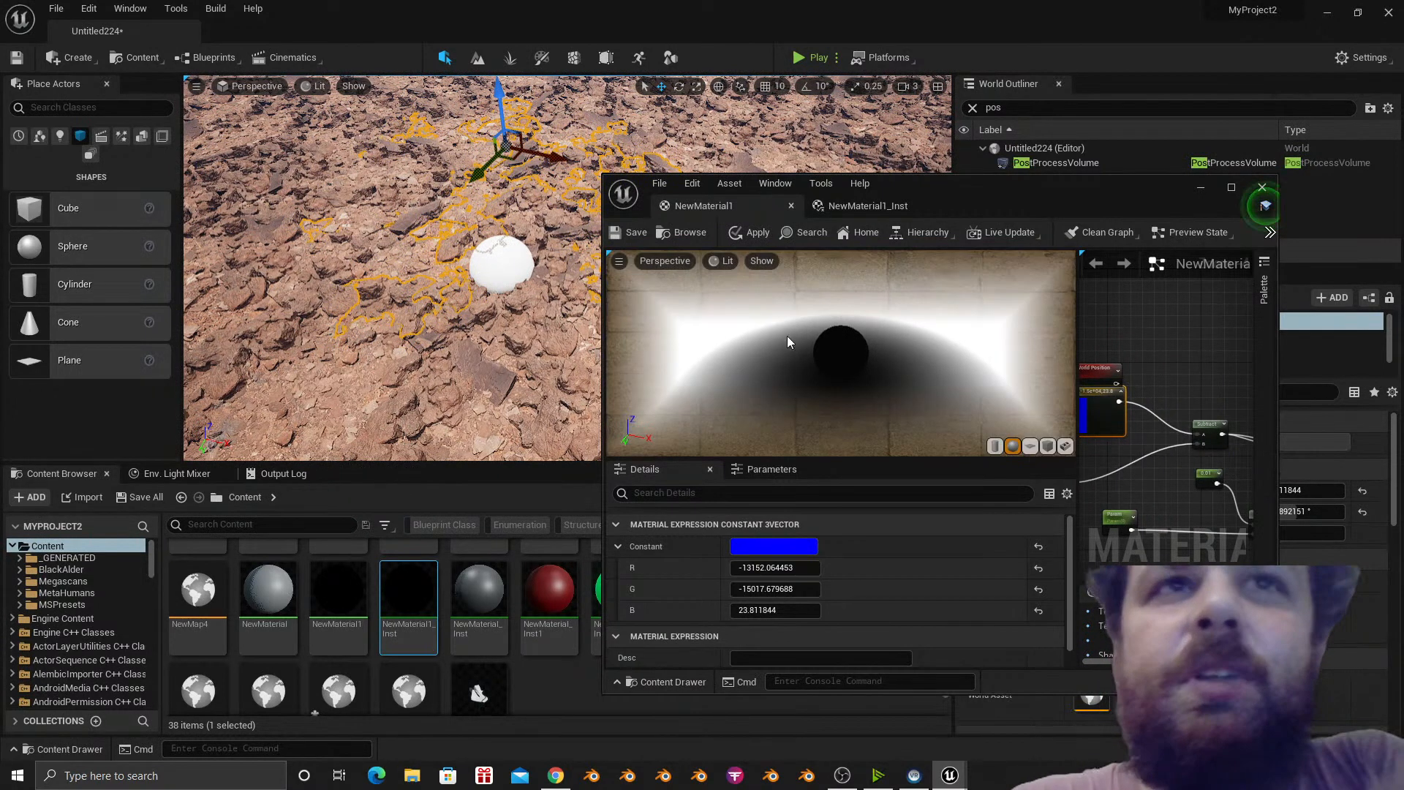
click(633, 234)
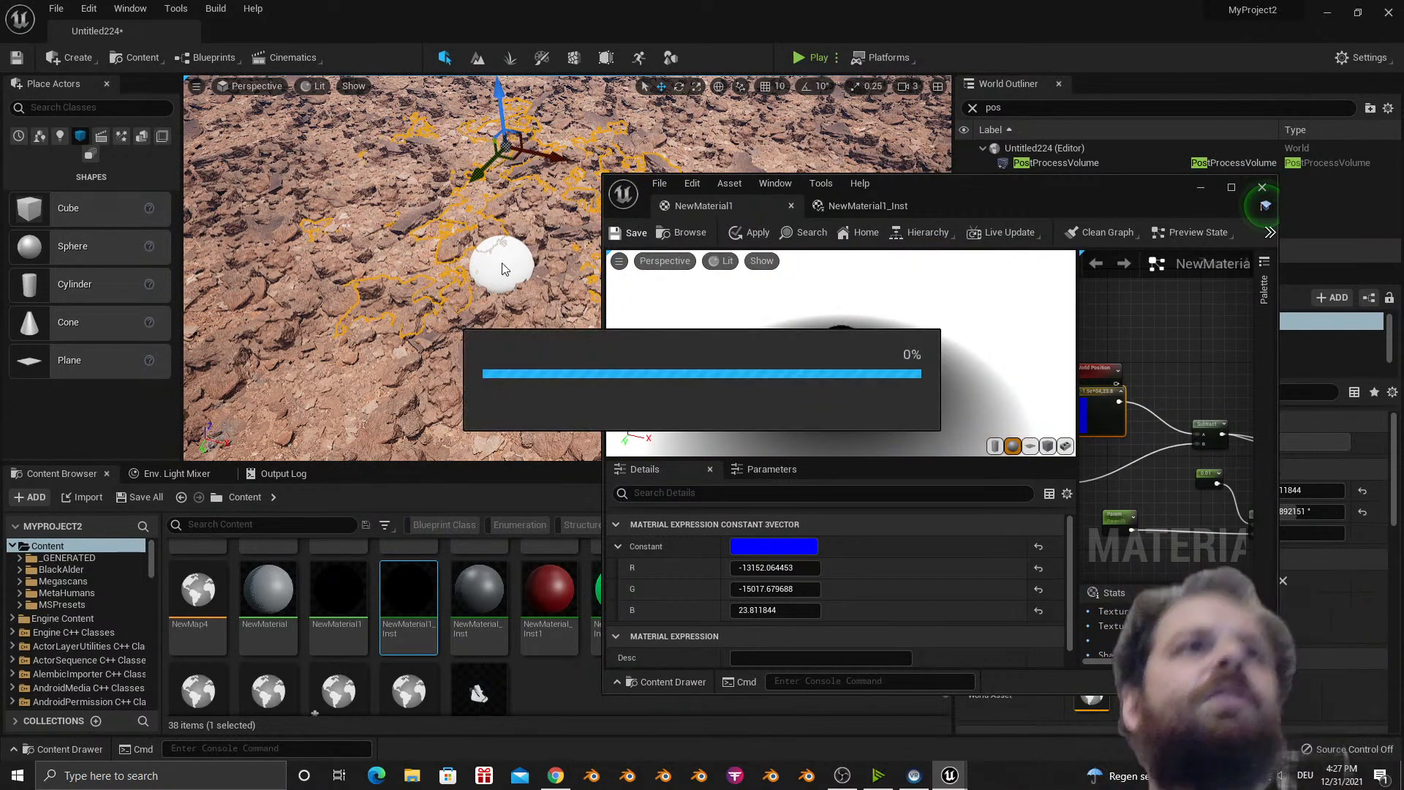
scroll(498, 263, down, 10)
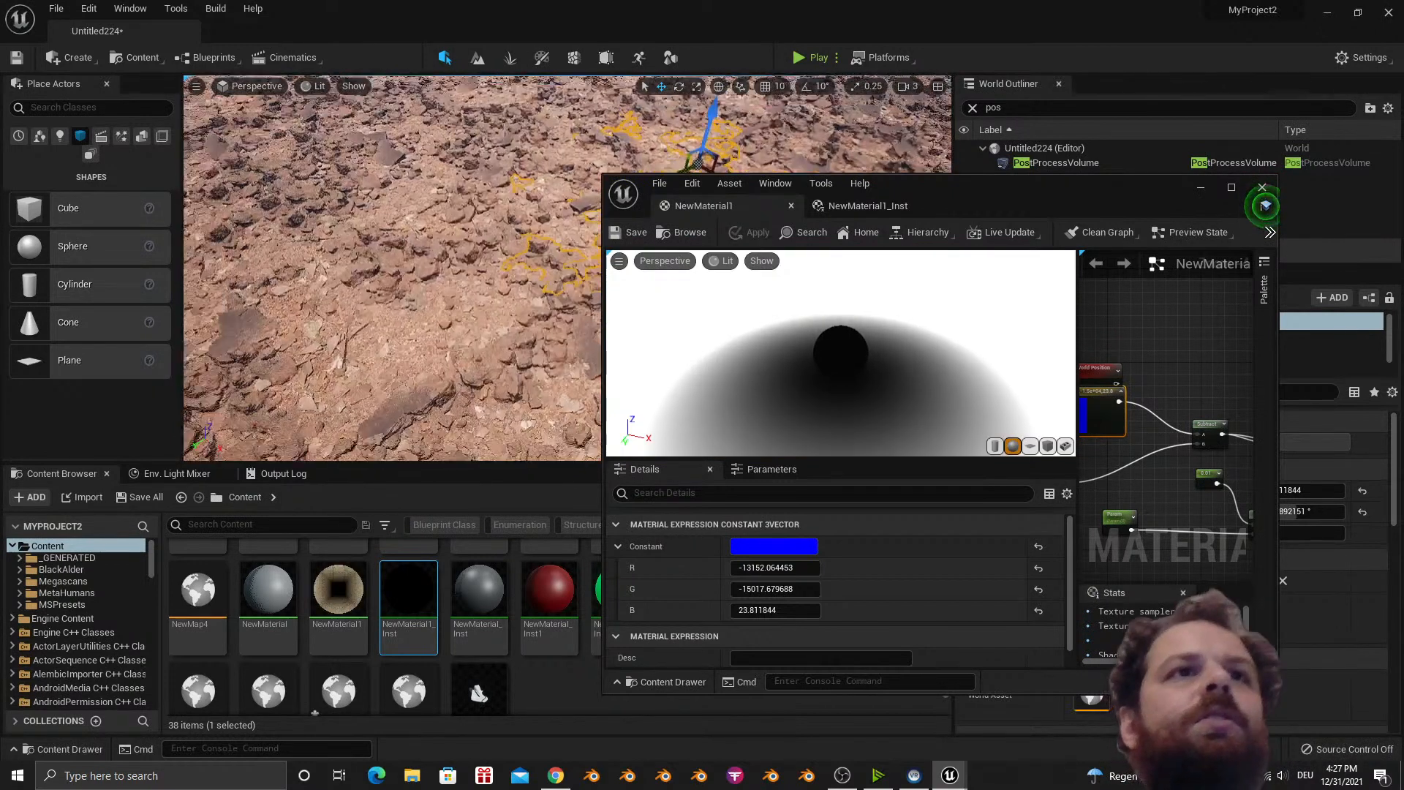
key(s)
mouse_move(497, 263)
right_down()
mouse_move(516, 263)
mouse_move(522, 230)
mouse_move(518, 261)
right_up()
Break the link feeding the Divide result into the B input of the Multiply node.
right_drag(1163, 473, 1069, 473)
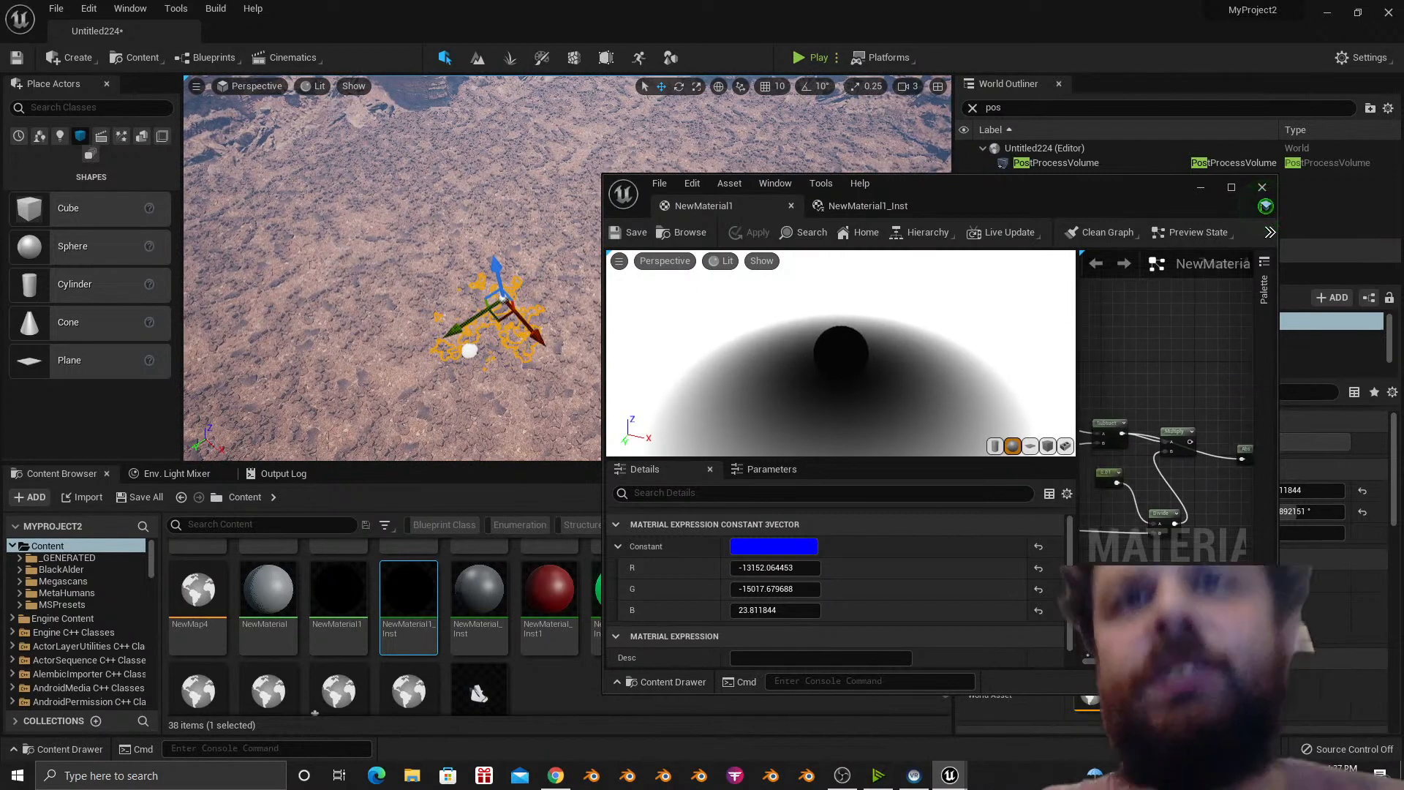
scroll(1169, 460, up, 1)
click(1163, 442)
right_click(1161, 440)
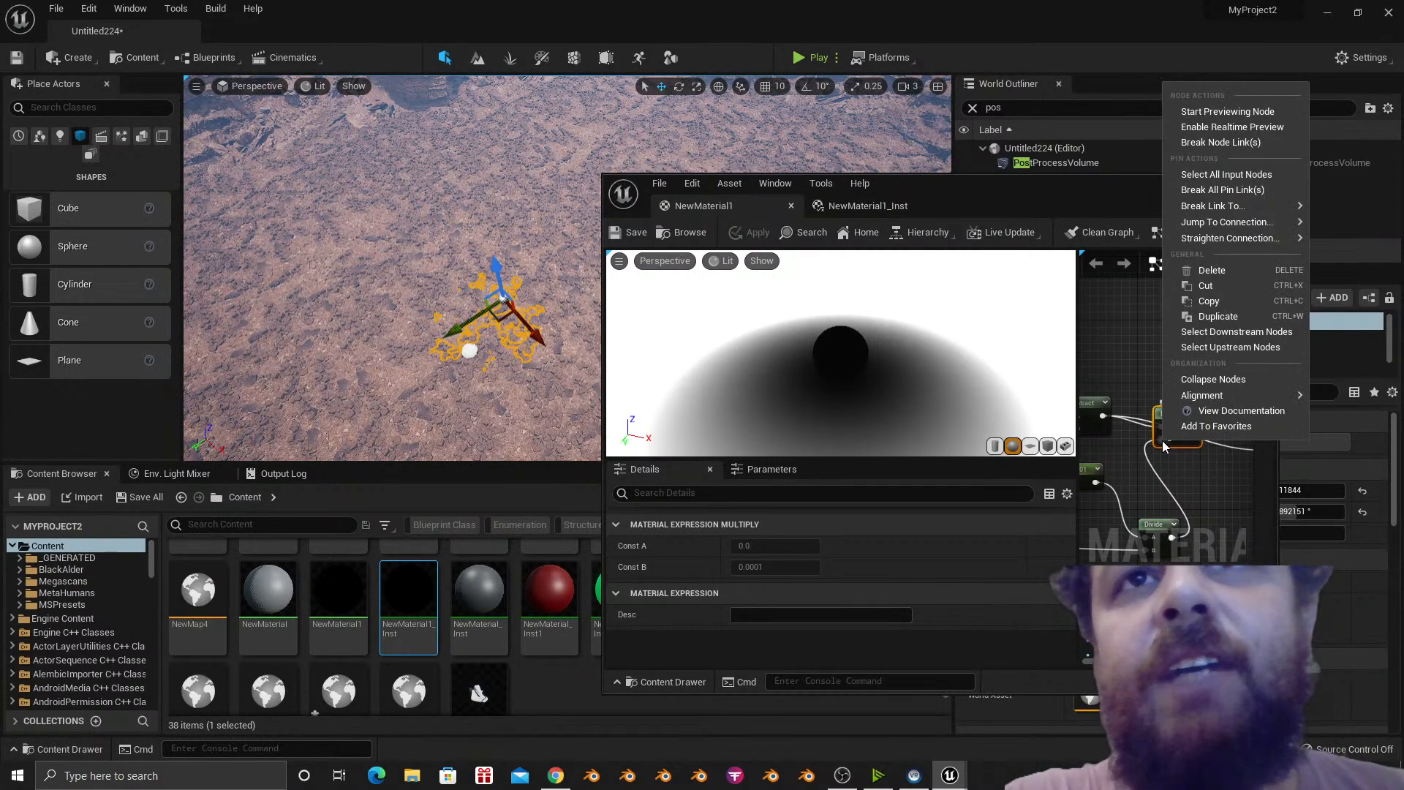
click(1232, 192)
Connect the Multiply node's output to the Abs node's input and save NewMaterial1.
right_drag(1233, 432, 1179, 465)
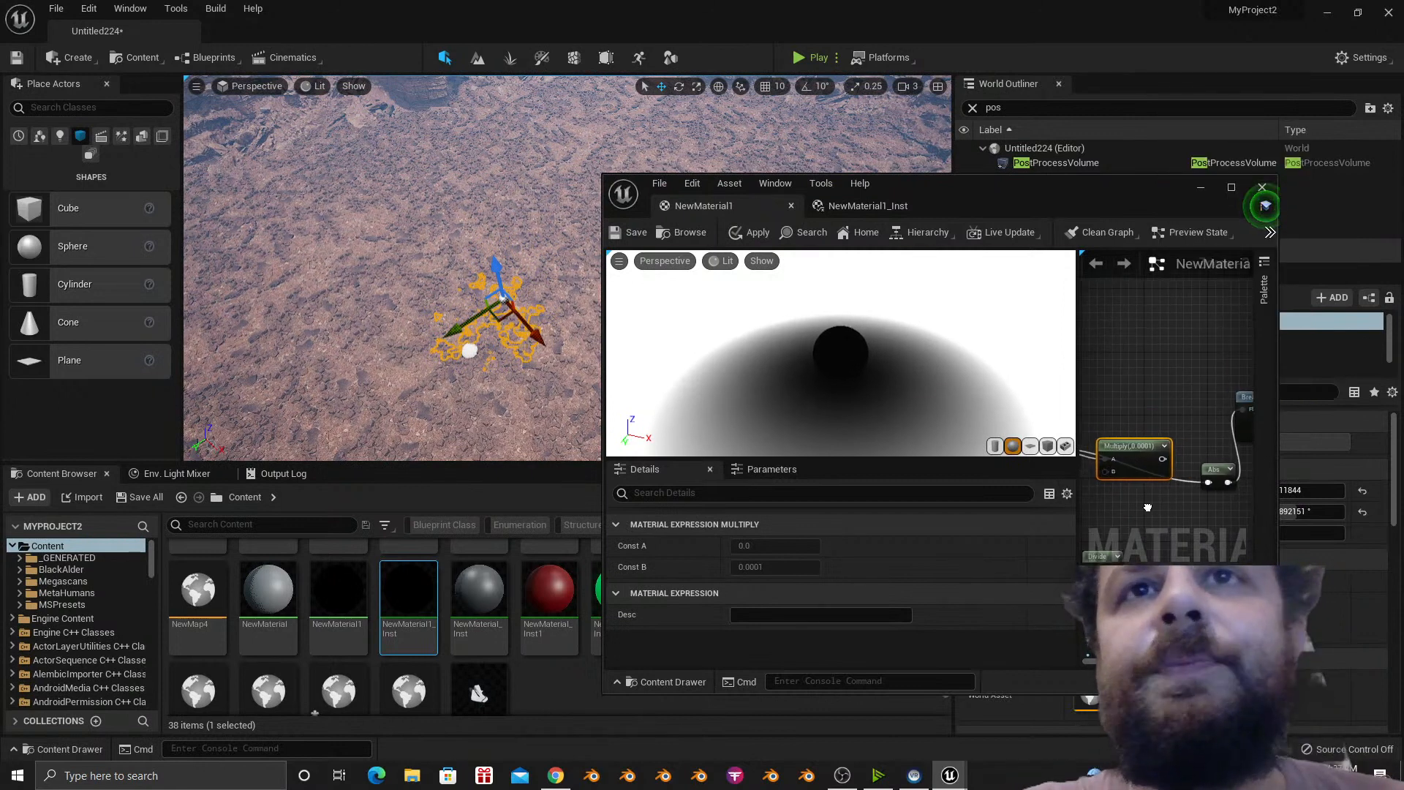
drag(1235, 485, 1211, 481)
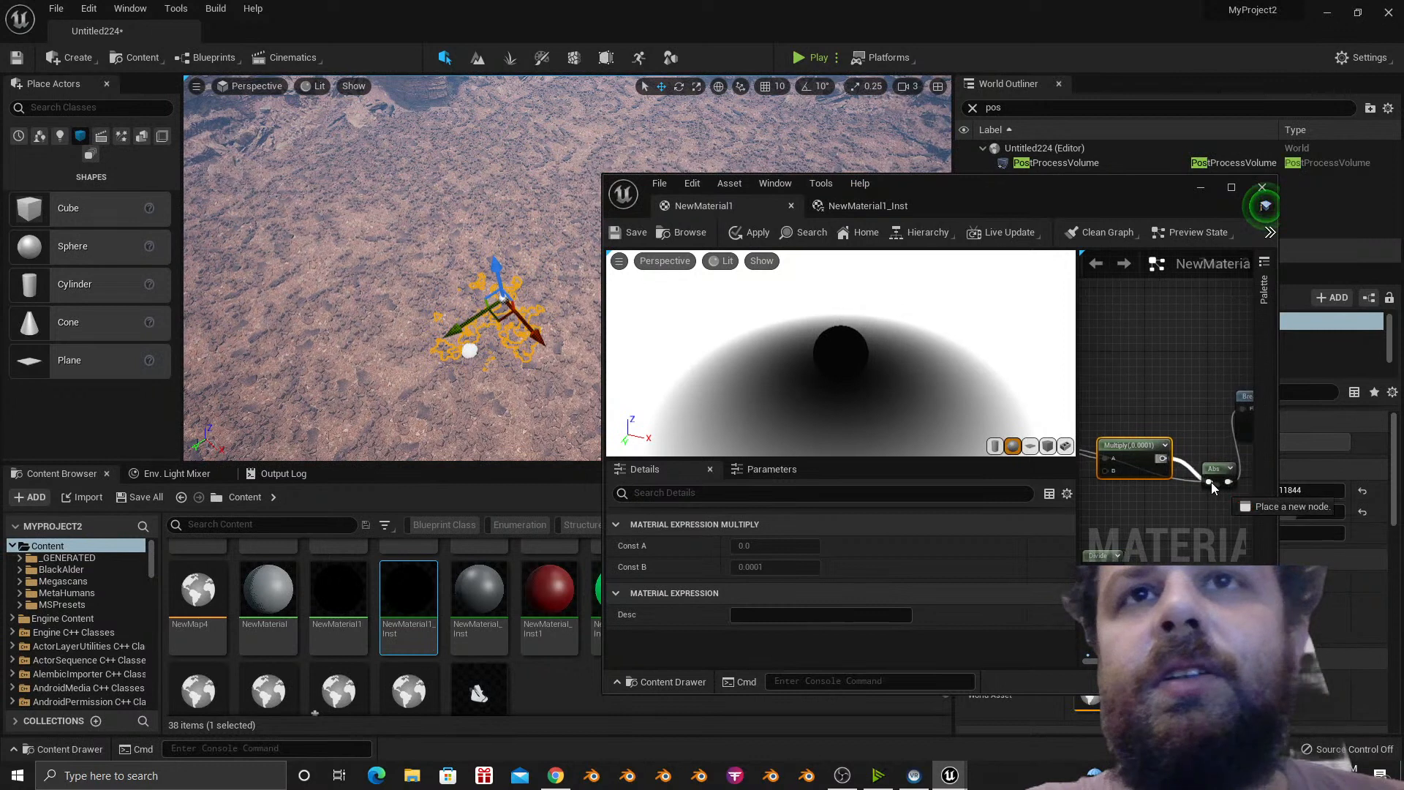
right_drag(1155, 401, 1249, 403)
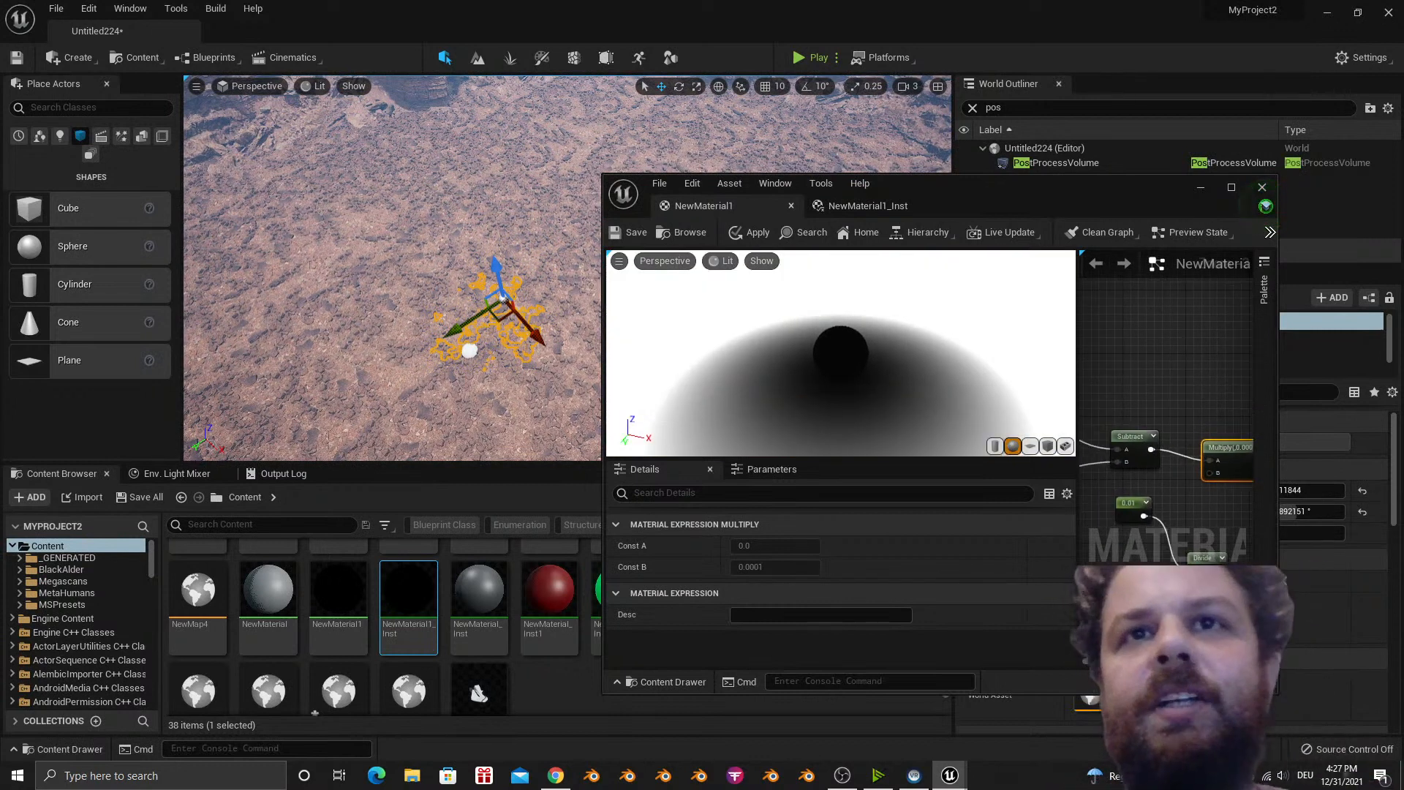
click(635, 234)
Check the effect around the sphere, set the Multiply node's Const B to 0.001, and save NewMaterial1.
right_drag(499, 289, 498, 291)
key(s)
key(w)
key(s)
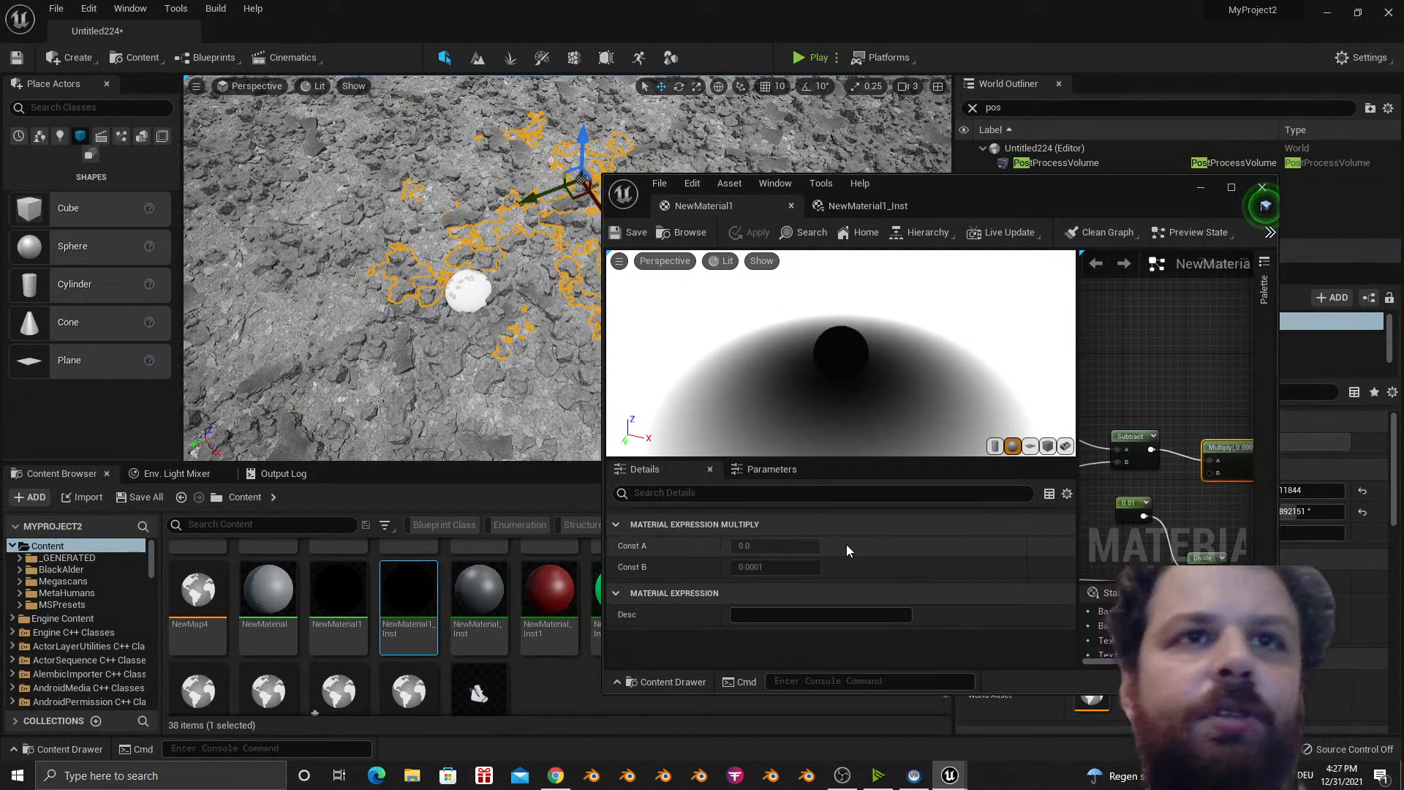
click(1241, 423)
click(1230, 453)
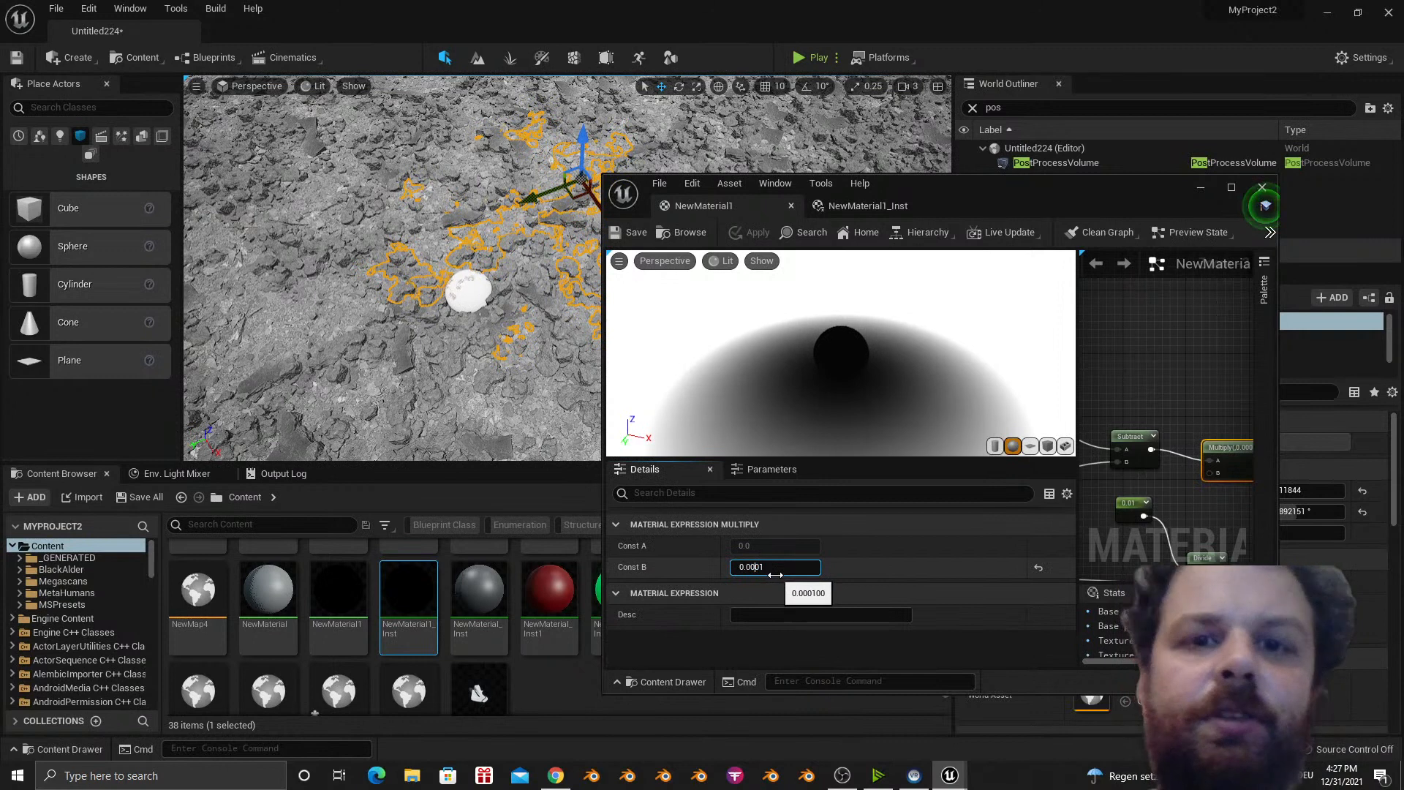
key(BackSpace)
key(Return)
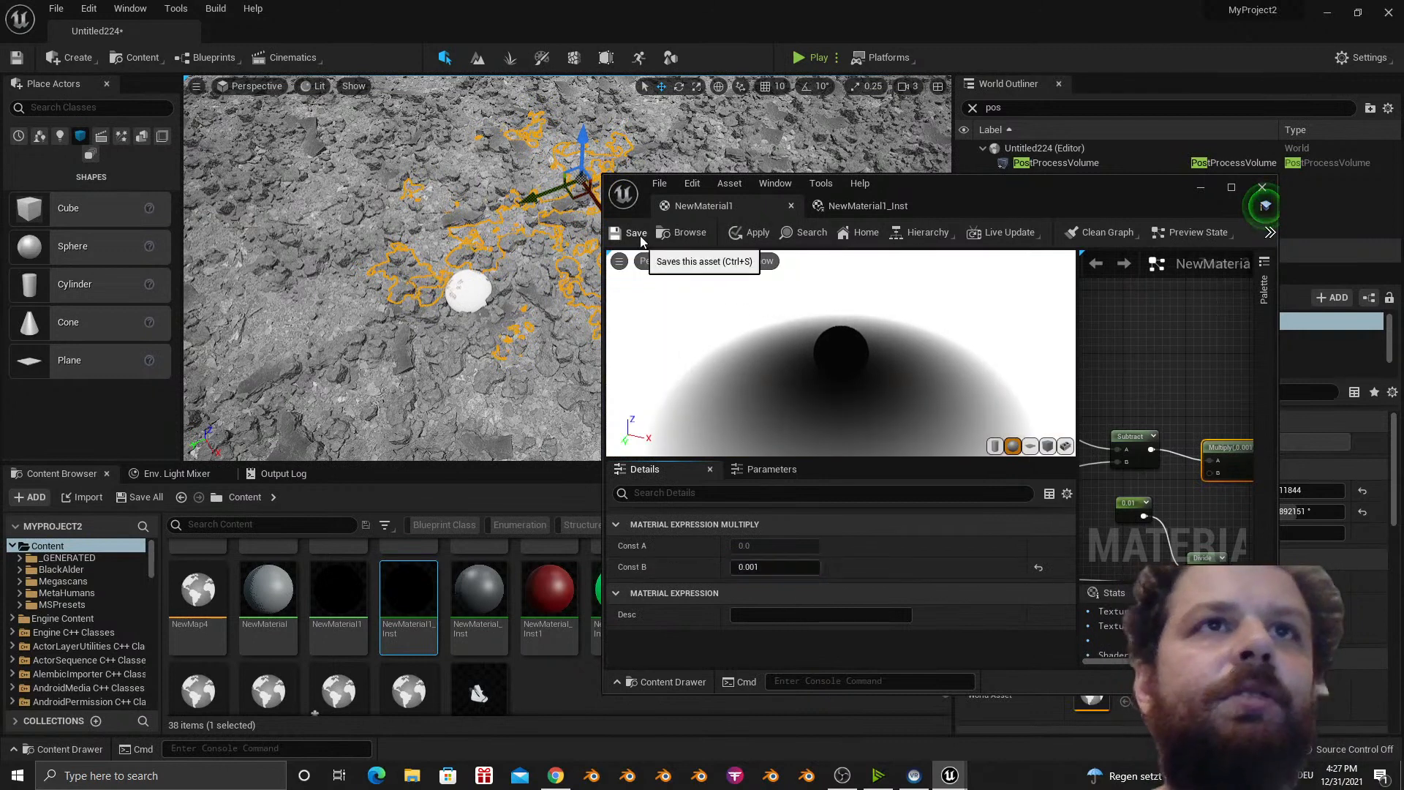
click(639, 238)
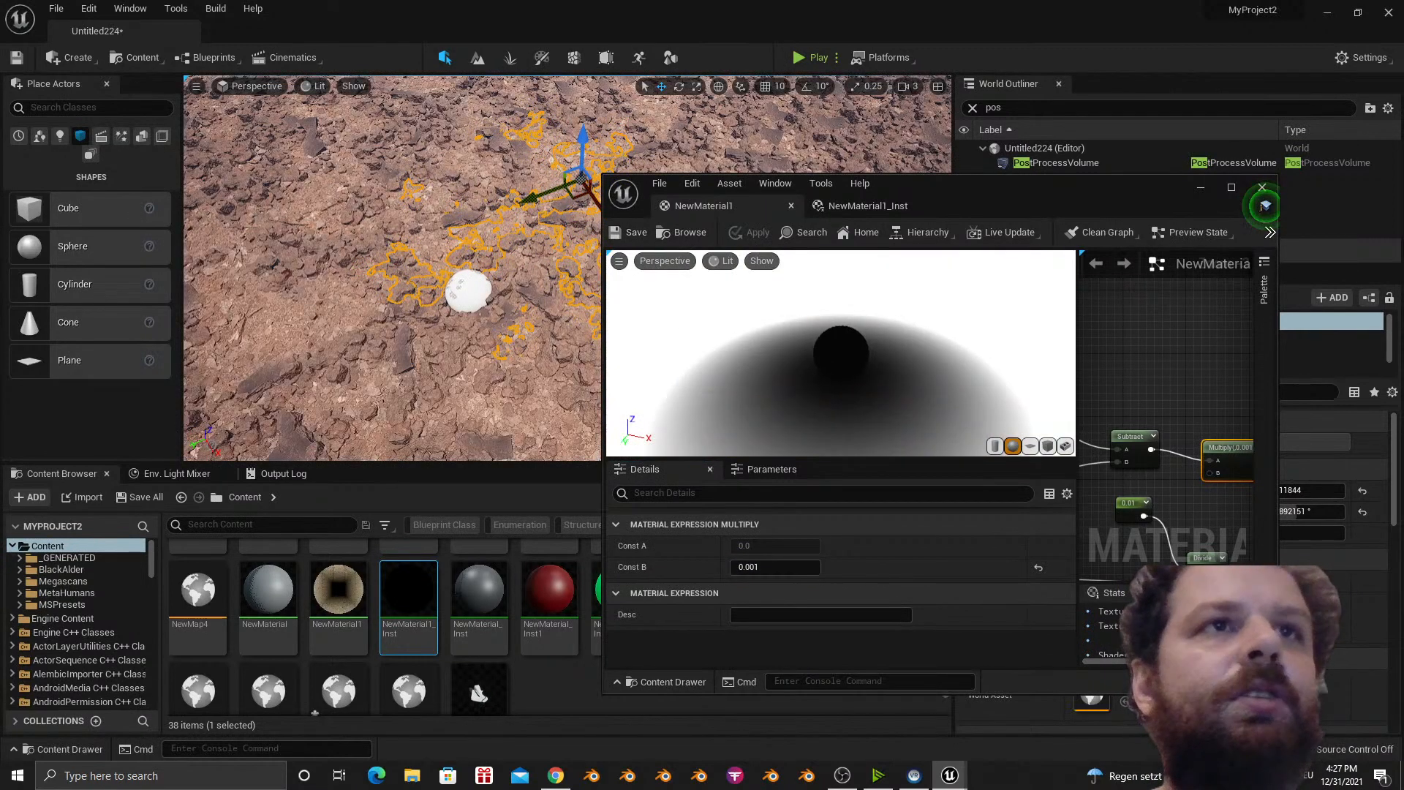
View the sphere from a lower angle, then reposition and widen the NewMaterial1 editor window.
mouse_move(383, 266)
right_down()
mouse_move(410, 264)
mouse_move(424, 234)
mouse_move(410, 205)
mouse_move(417, 281)
mouse_move(428, 260)
mouse_move(405, 260)
right_up()
key(w)
key(s)
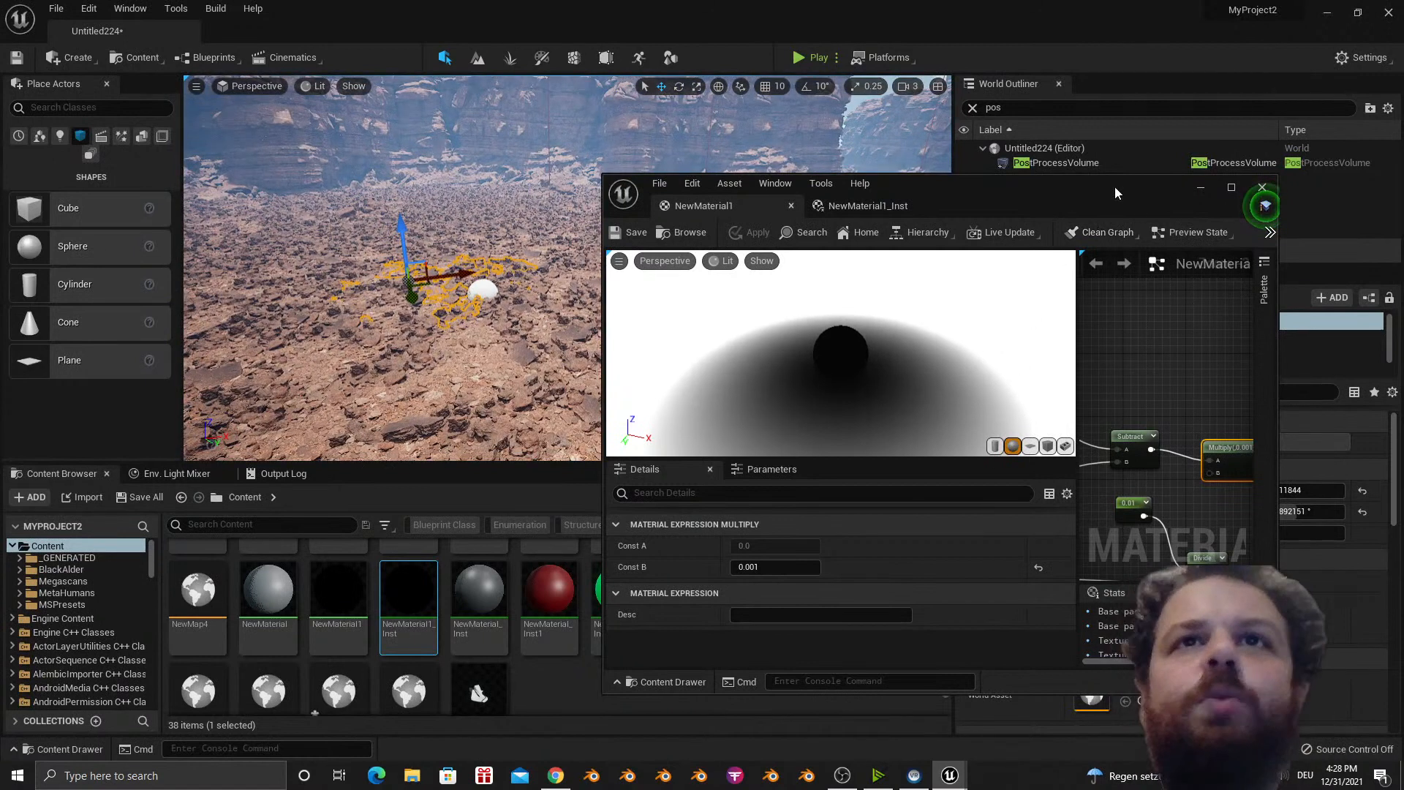
drag(1115, 192, 1141, 147)
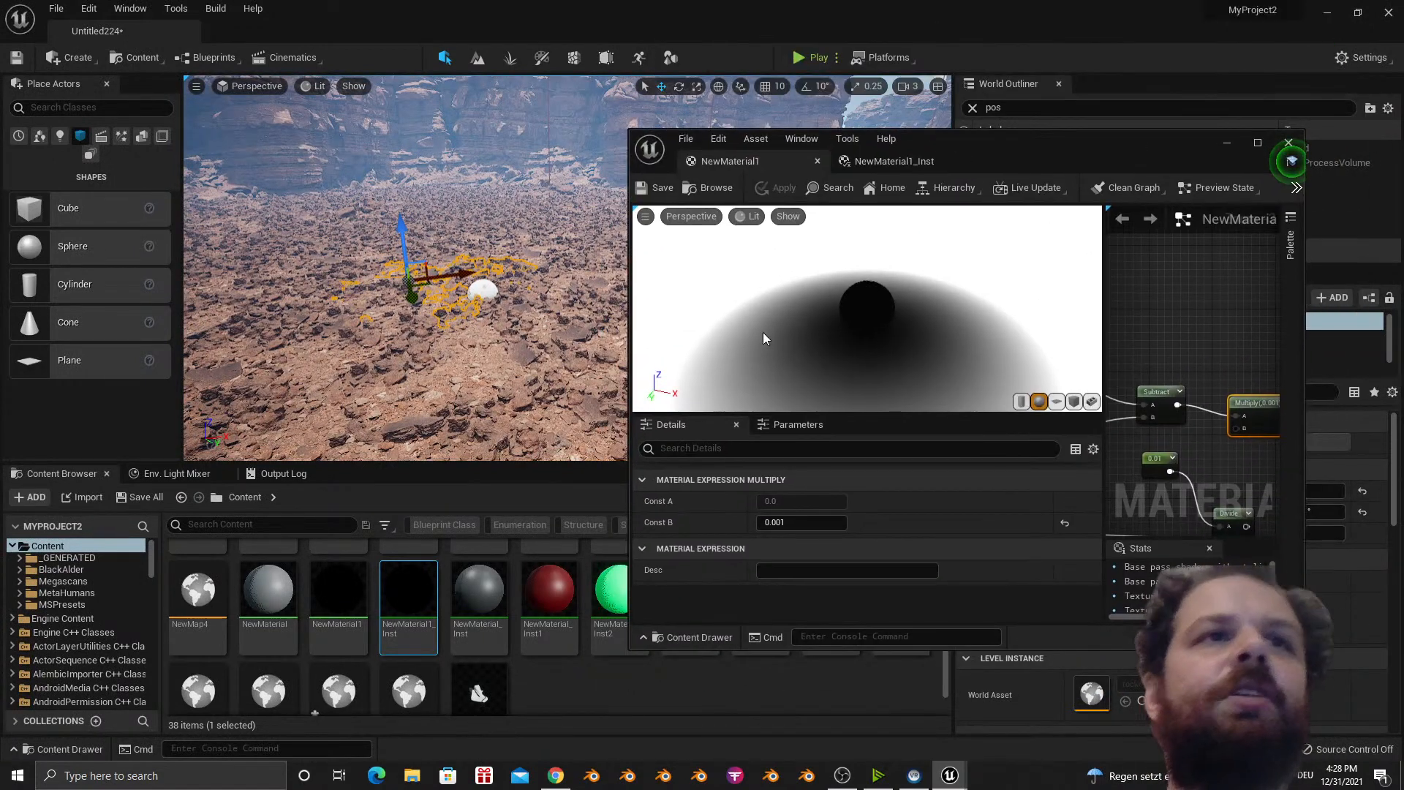
click(619, 364)
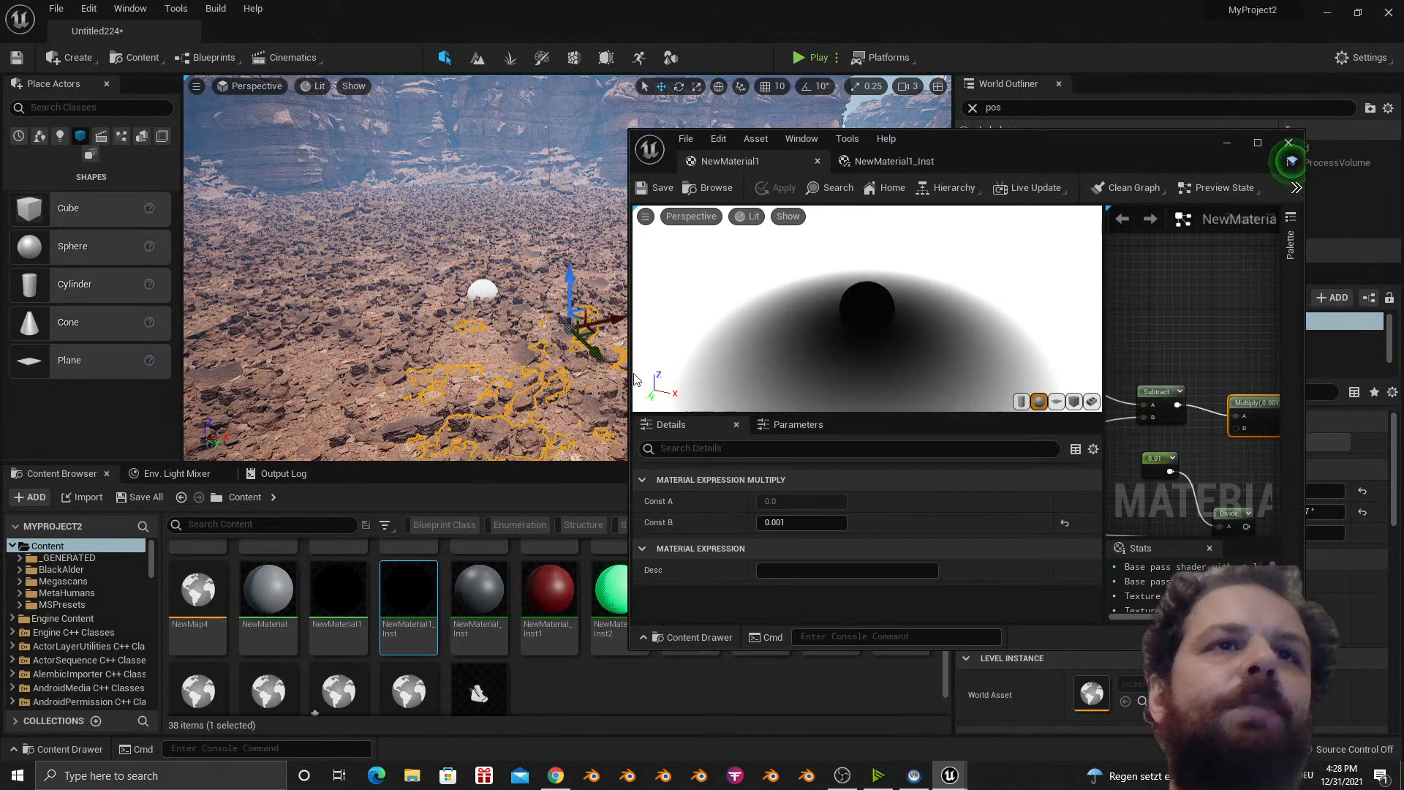
drag(629, 383, 408, 394)
Move Absolute World Position above the constant vector node and bring the Subtract and Multiply nodes closer together at the same height.
right_drag(1169, 388, 1289, 362)
right_drag(1103, 346, 1165, 354)
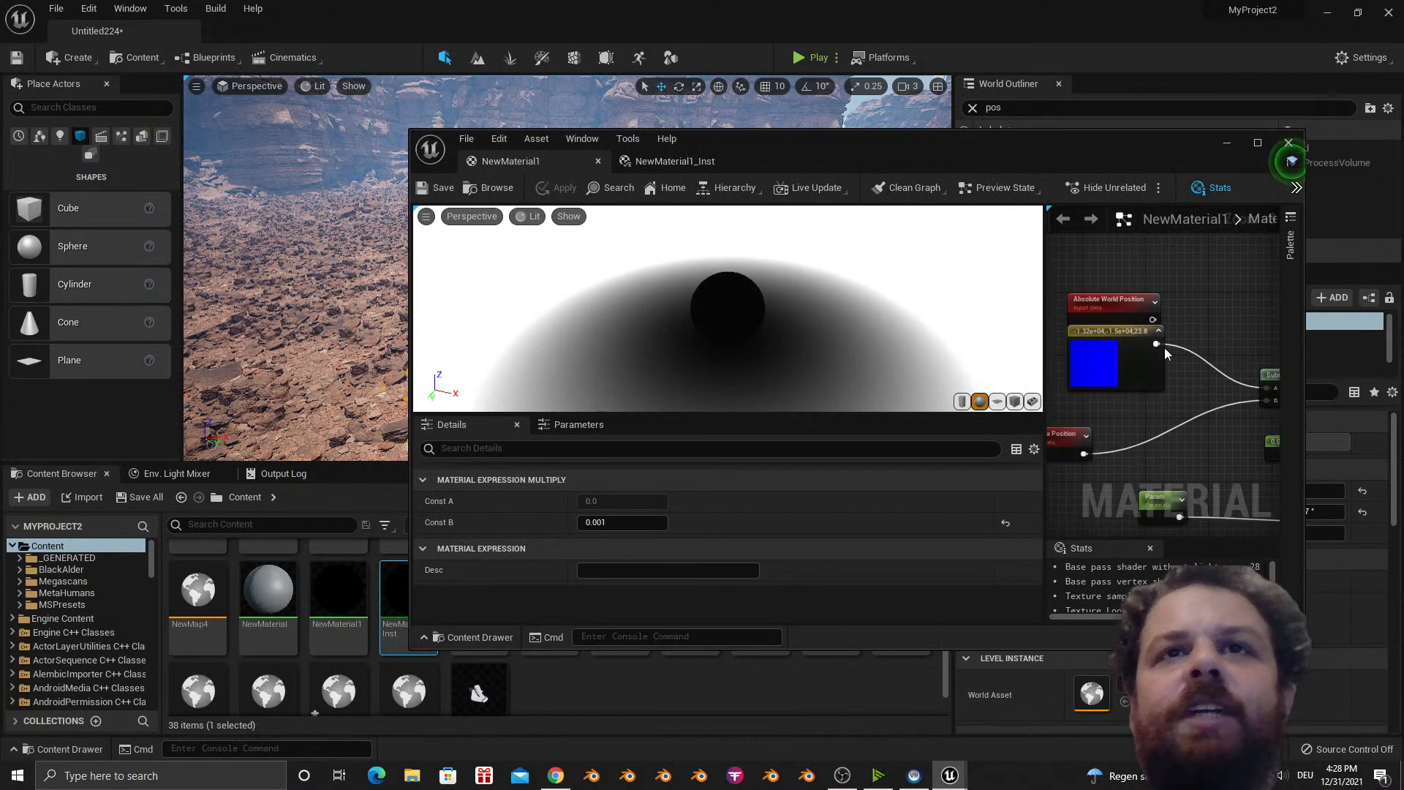
drag(1117, 335, 1151, 270)
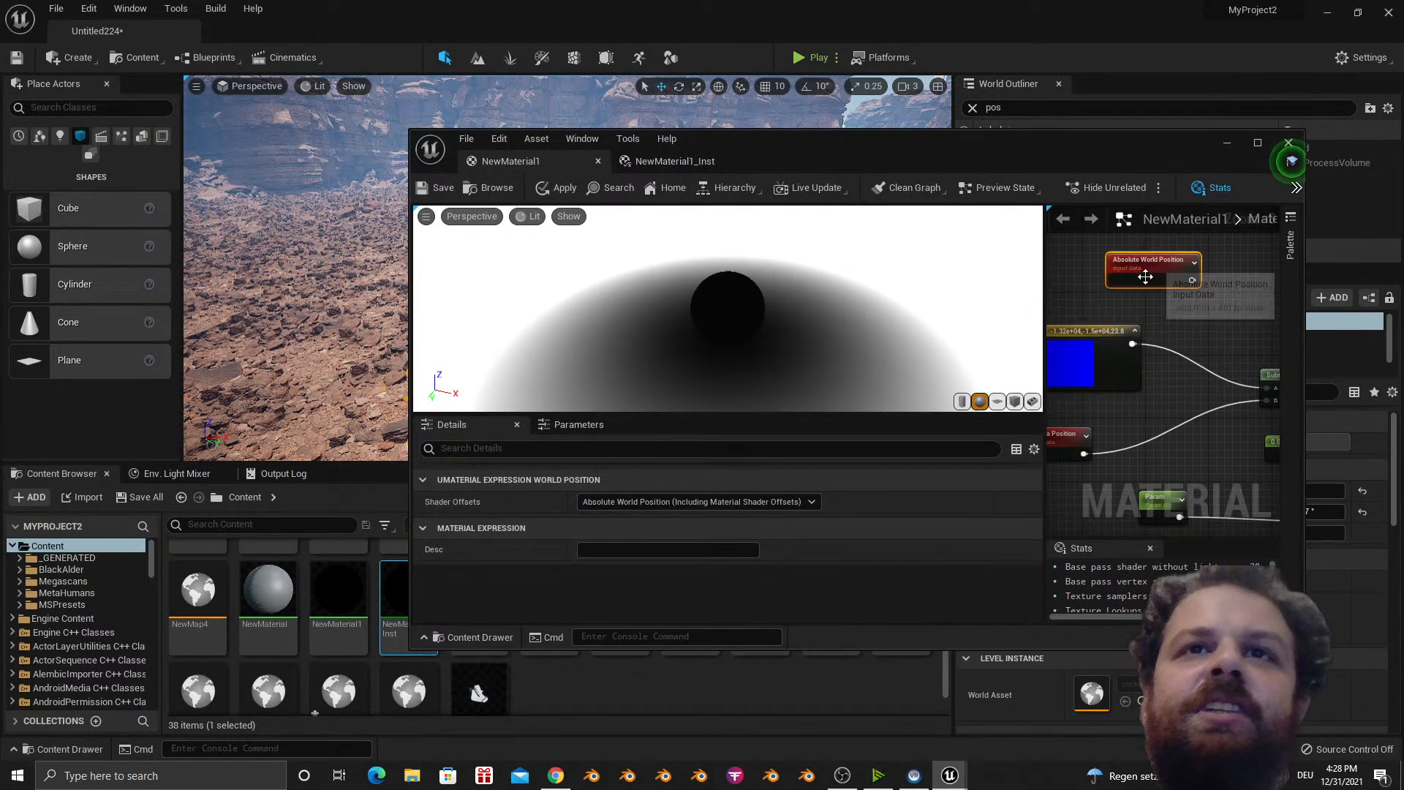
right_drag(1159, 398, 1243, 391)
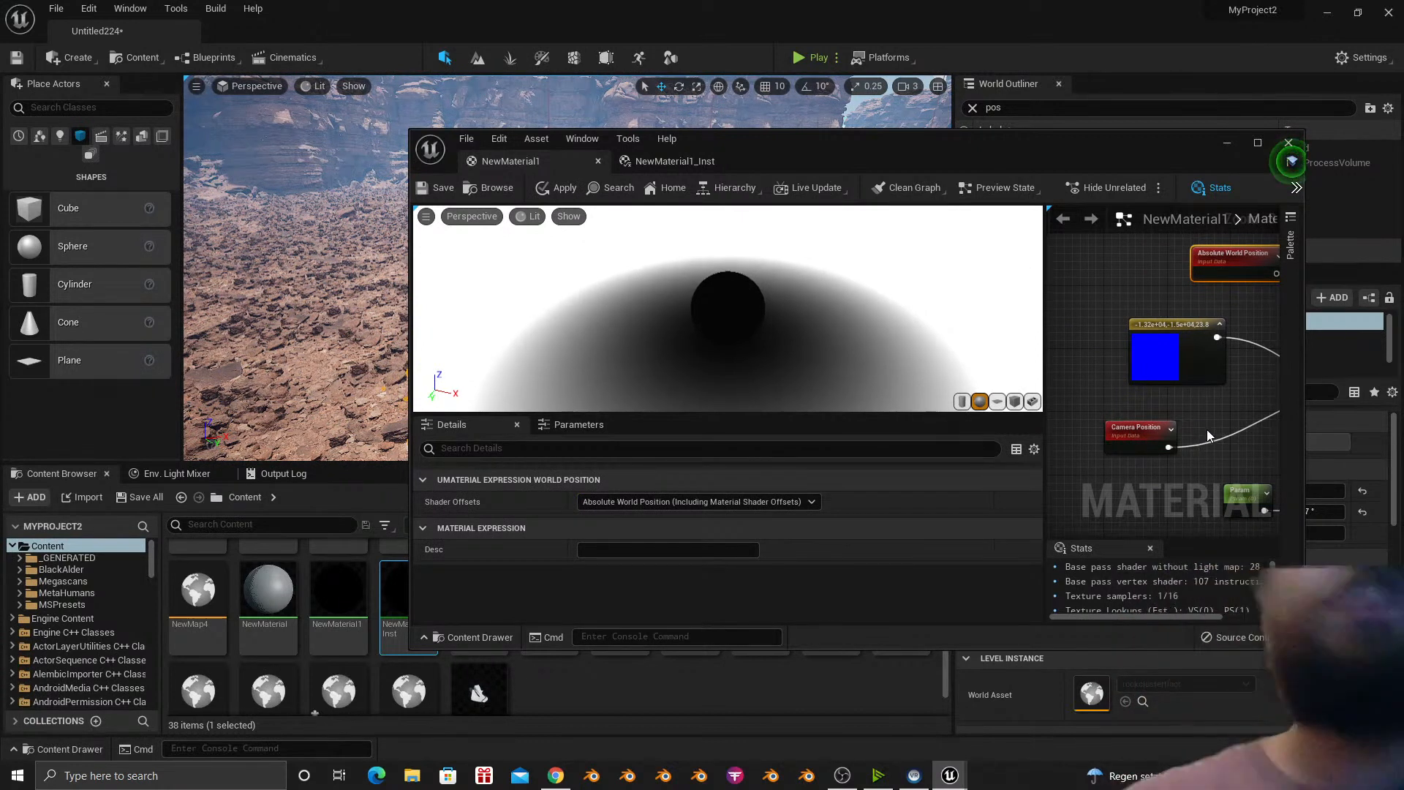
right_drag(1207, 429, 1046, 403)
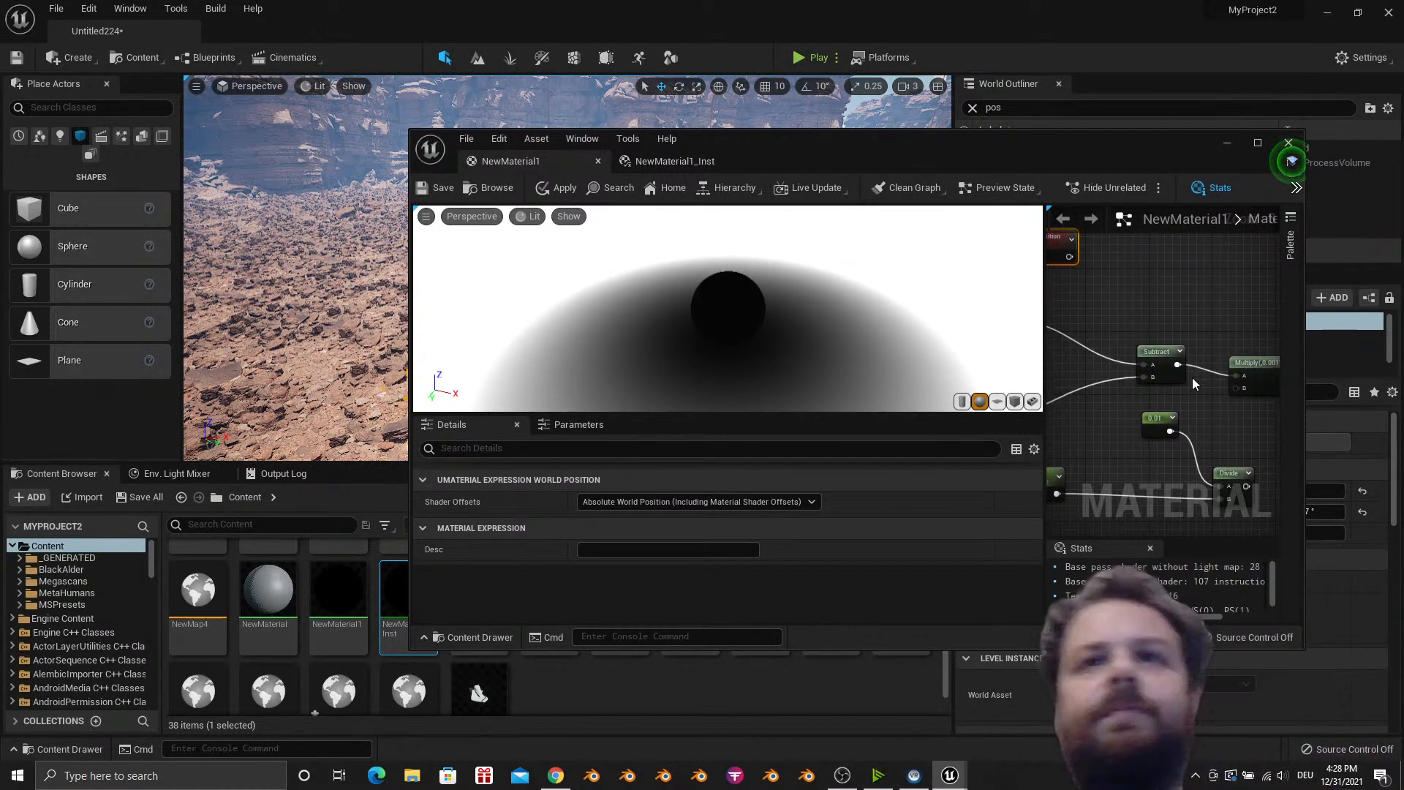
drag(1246, 362, 1091, 334)
click(1229, 345)
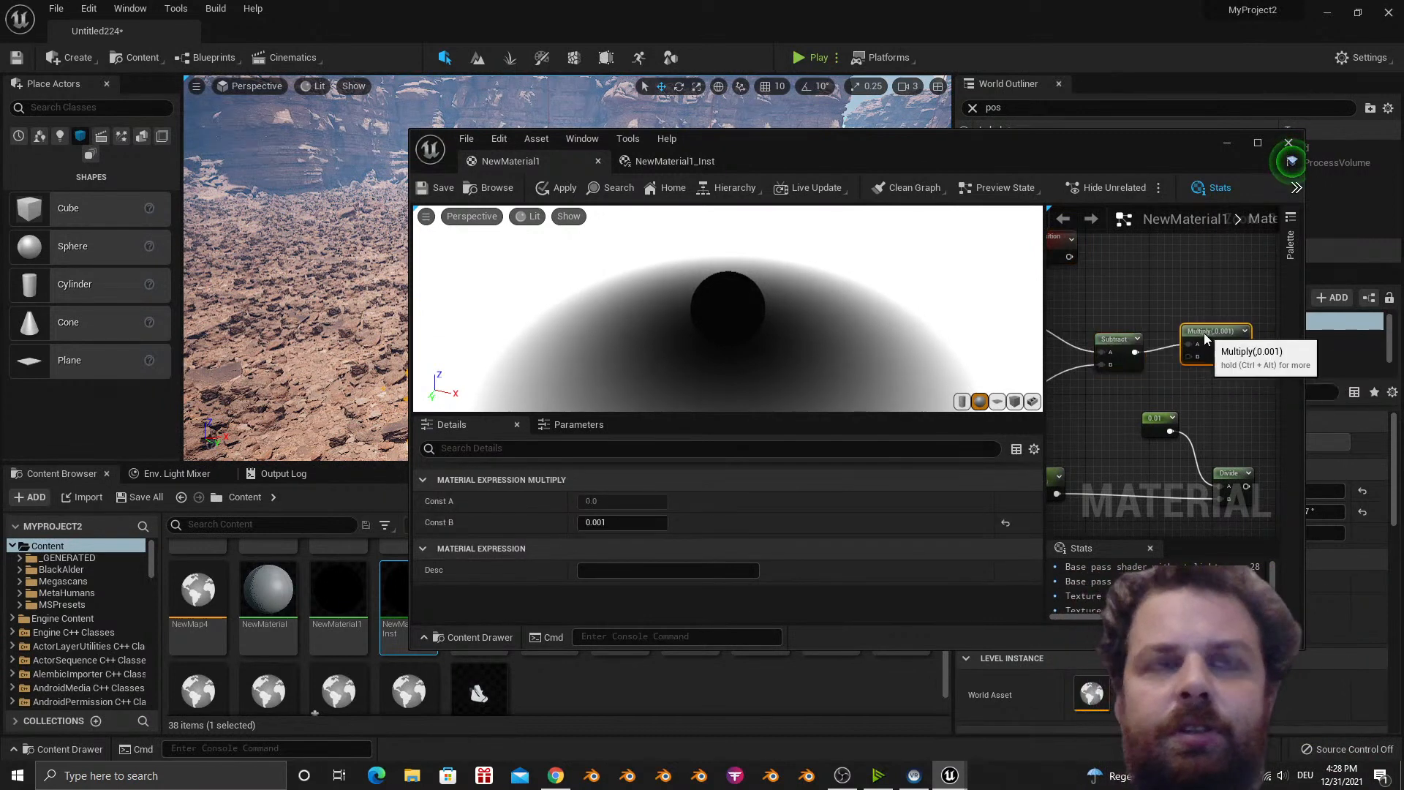
Move the material editor aside and examine the post-process effect while varying the camera's distance from the sphere.
drag(934, 148, 937, 451)
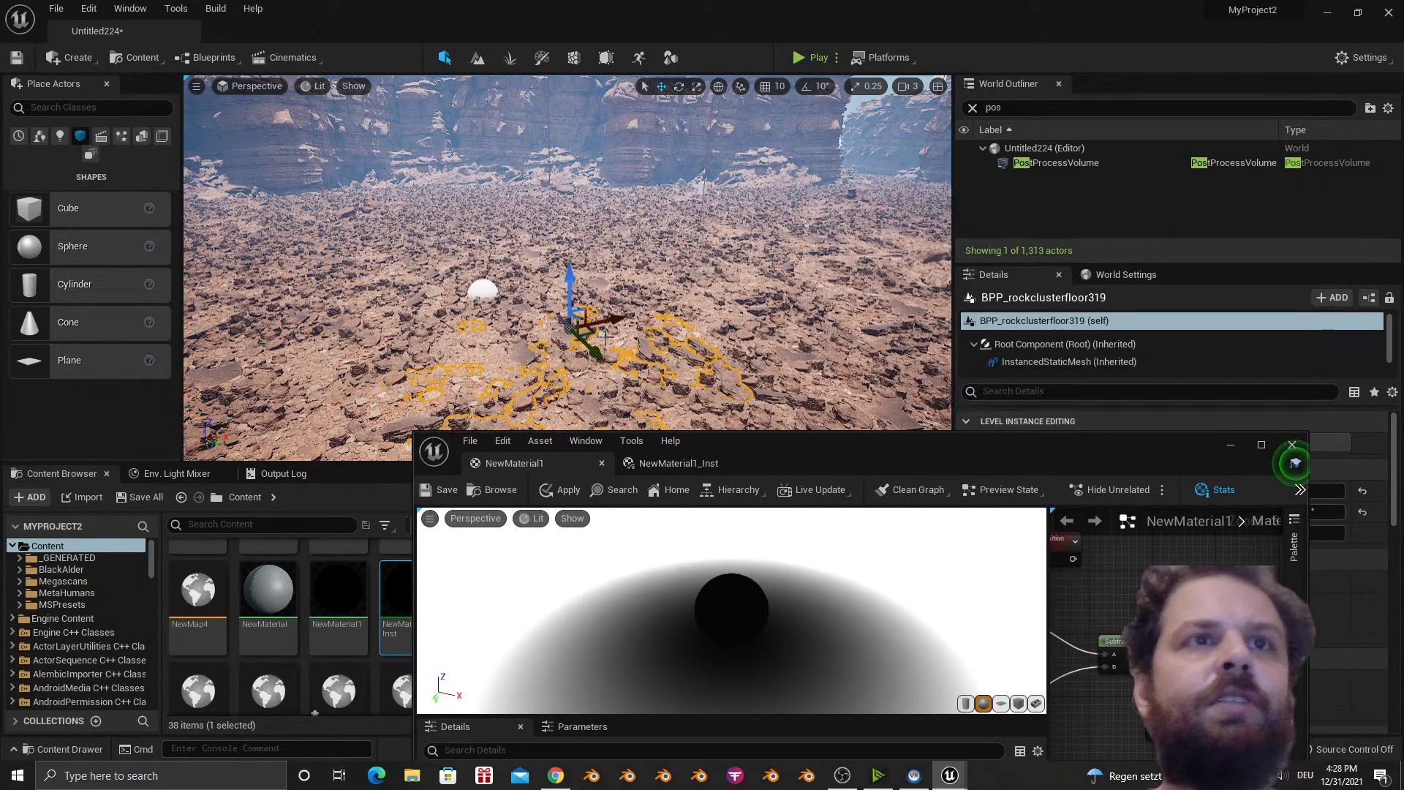
mouse_move(732, 308)
right_down()
mouse_move(805, 307)
mouse_move(724, 328)
mouse_move(746, 330)
mouse_move(742, 344)
mouse_move(753, 322)
right_up()
key(s)
key(w)
key(s)
drag(1003, 435, 292, 217)
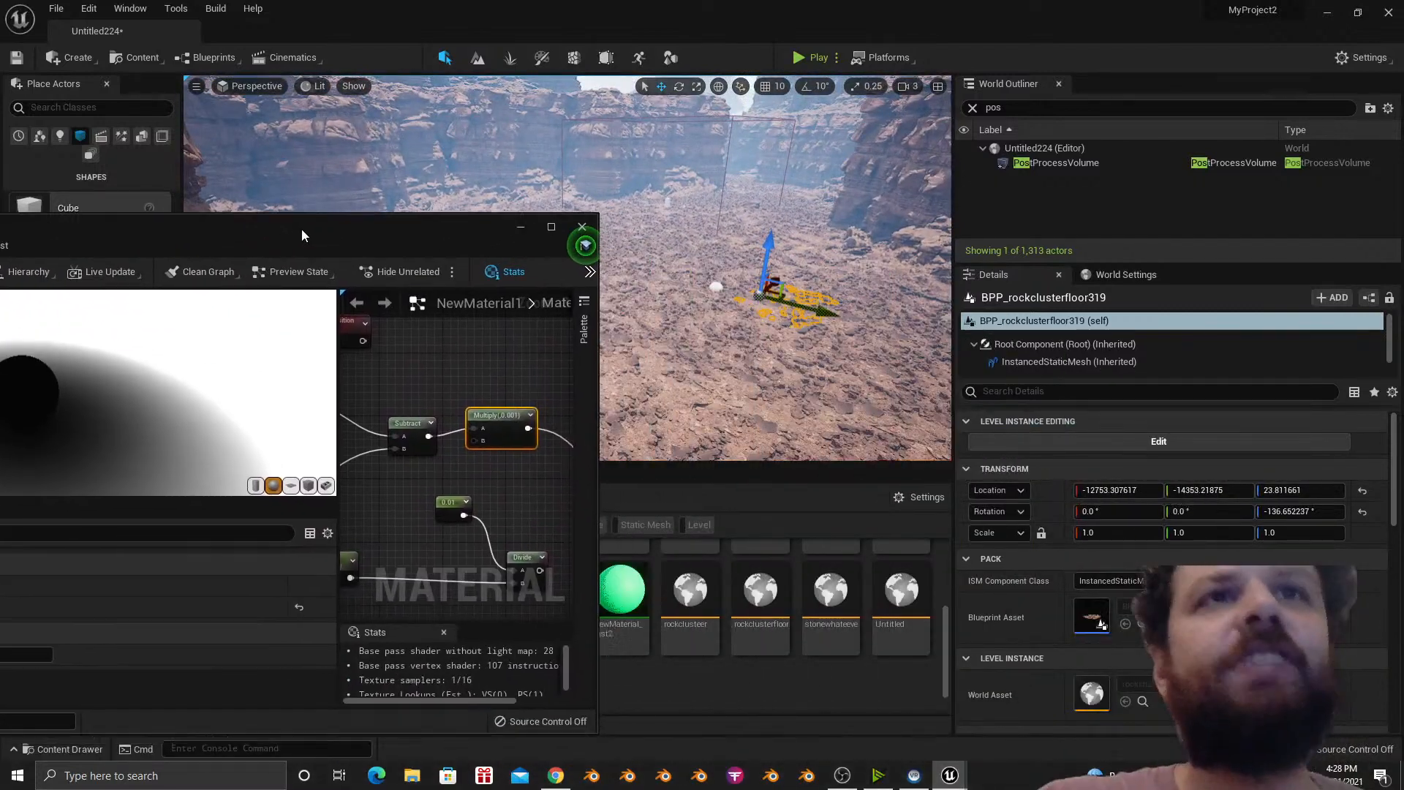
Delete the old Divide node and the 0.01 constant node that fed it.
scroll(441, 436, down, 5)
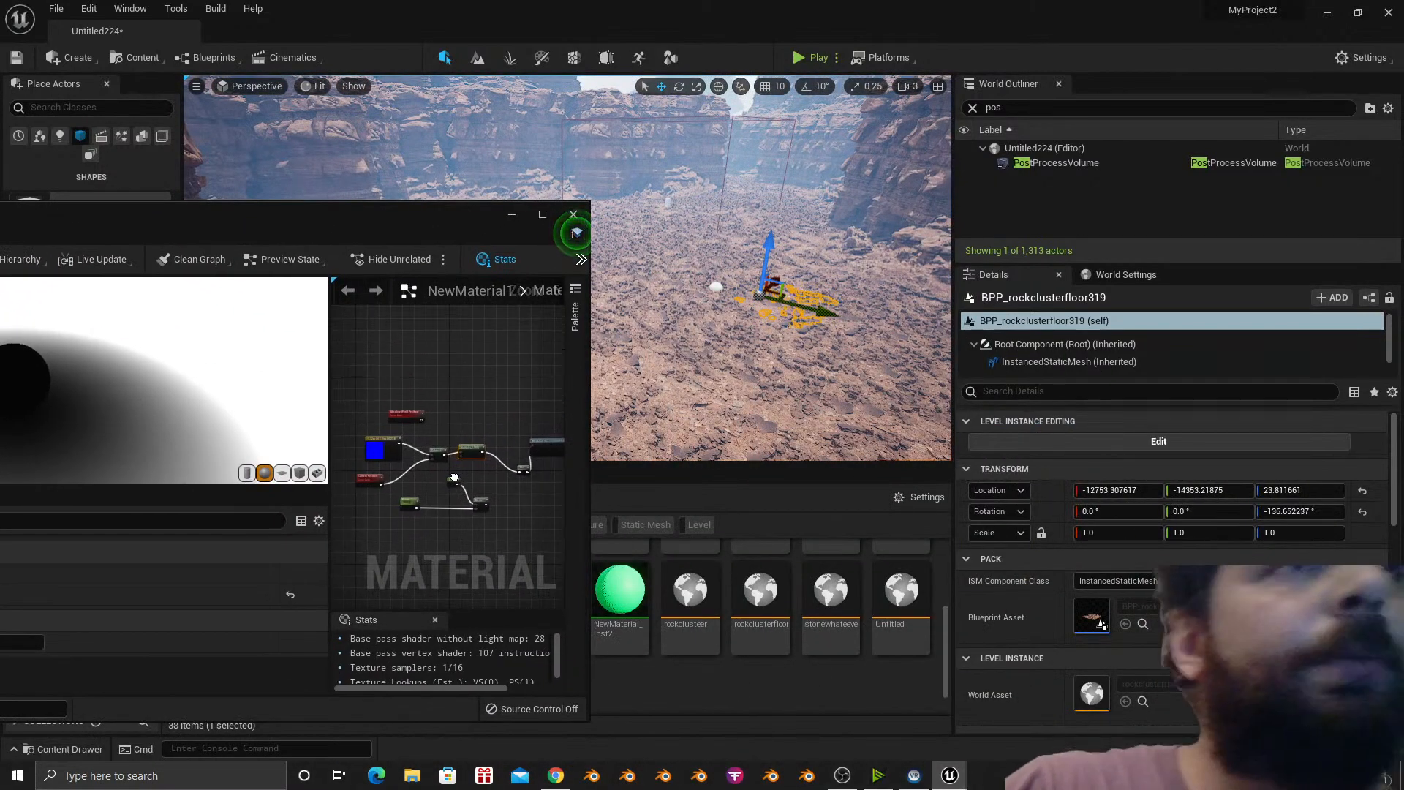
scroll(450, 448, up, 4)
mouse_move(449, 446)
right_down()
mouse_move(393, 433)
mouse_move(440, 434)
right_up()
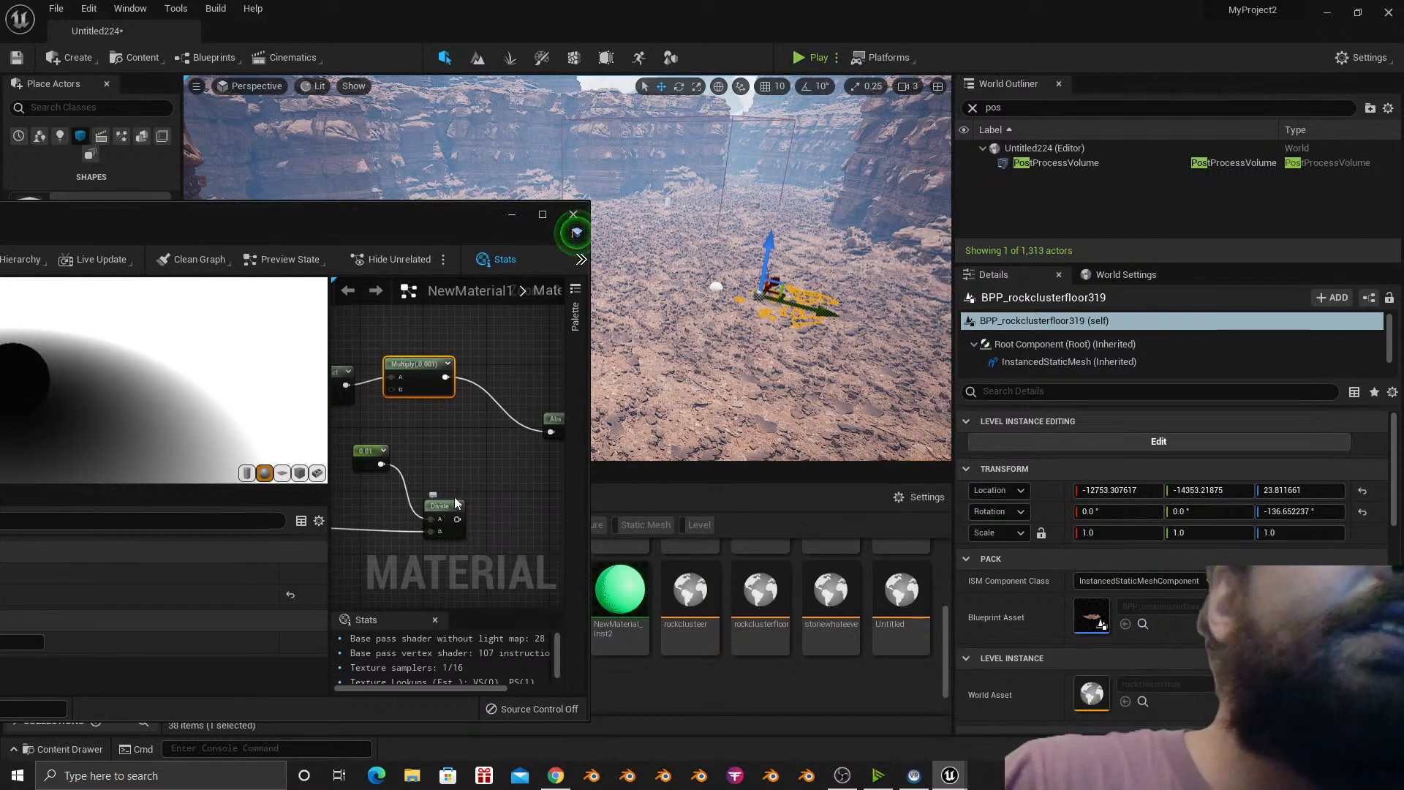
drag(456, 462, 455, 449)
mouse_move(397, 462)
right_down()
mouse_move(459, 463)
mouse_move(405, 453)
right_up()
drag(461, 455, 445, 478)
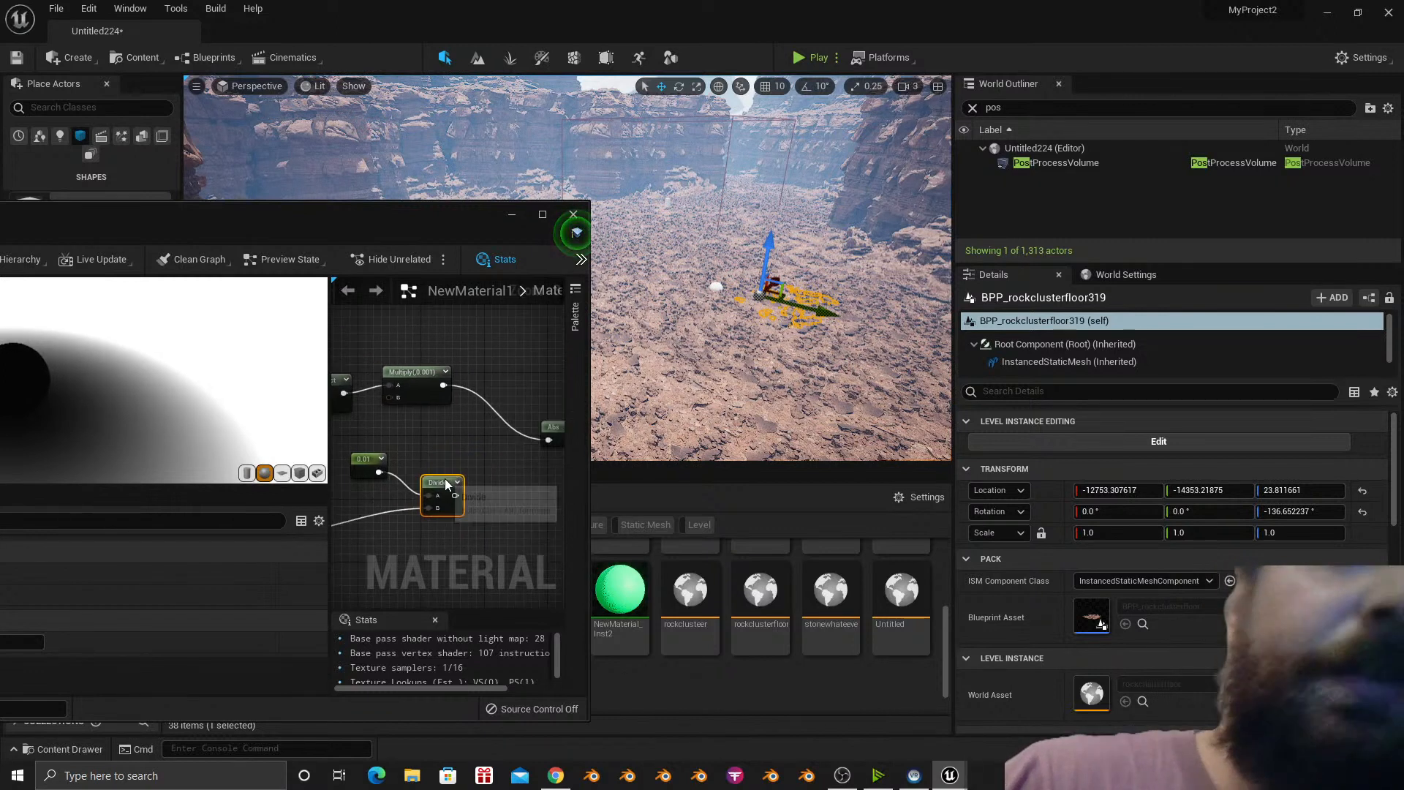
key(Delete)
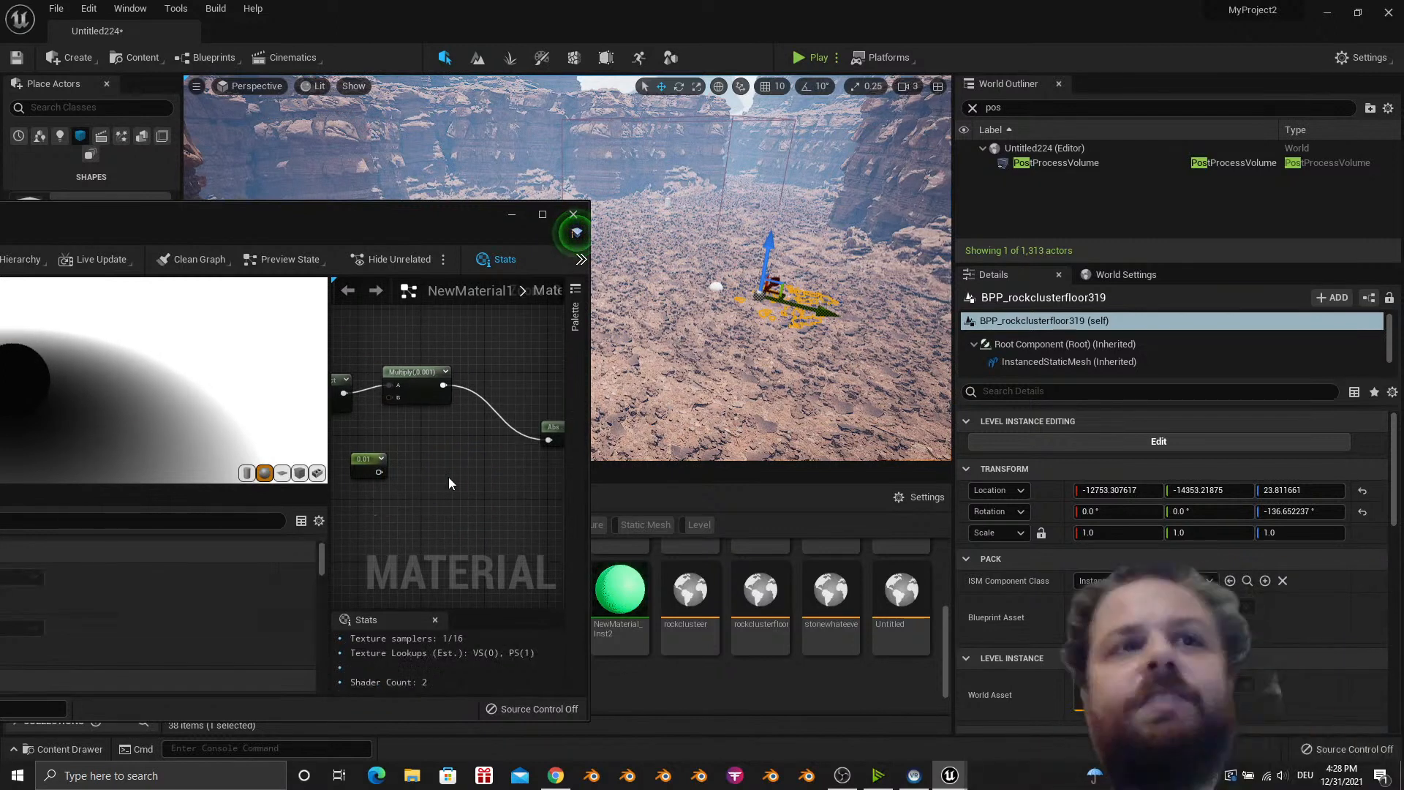
click(370, 463)
key(Delete)
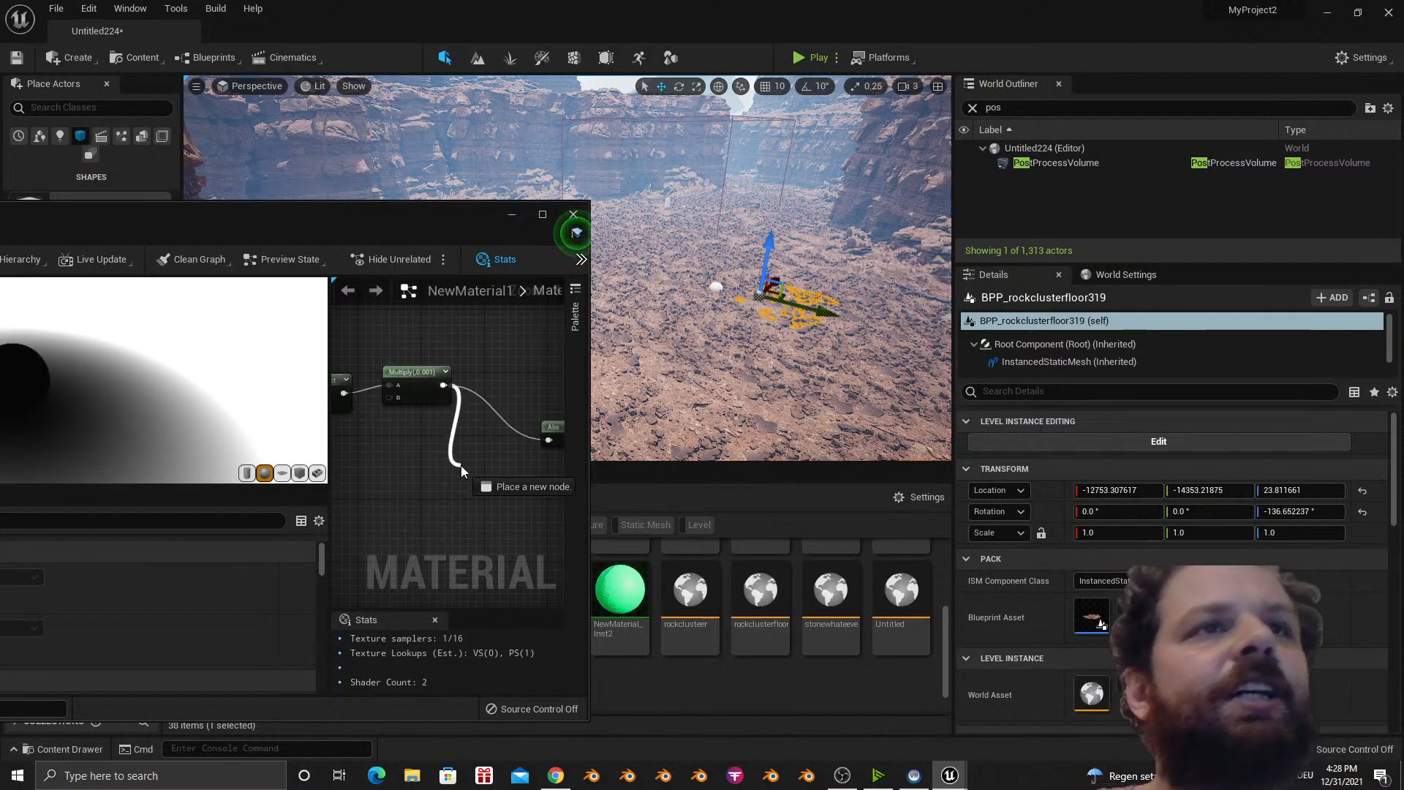
Add a new Divide node beneath Multiply and connect Multiply's output to its A input.
drag(461, 465, 462, 477)
key(Escape)
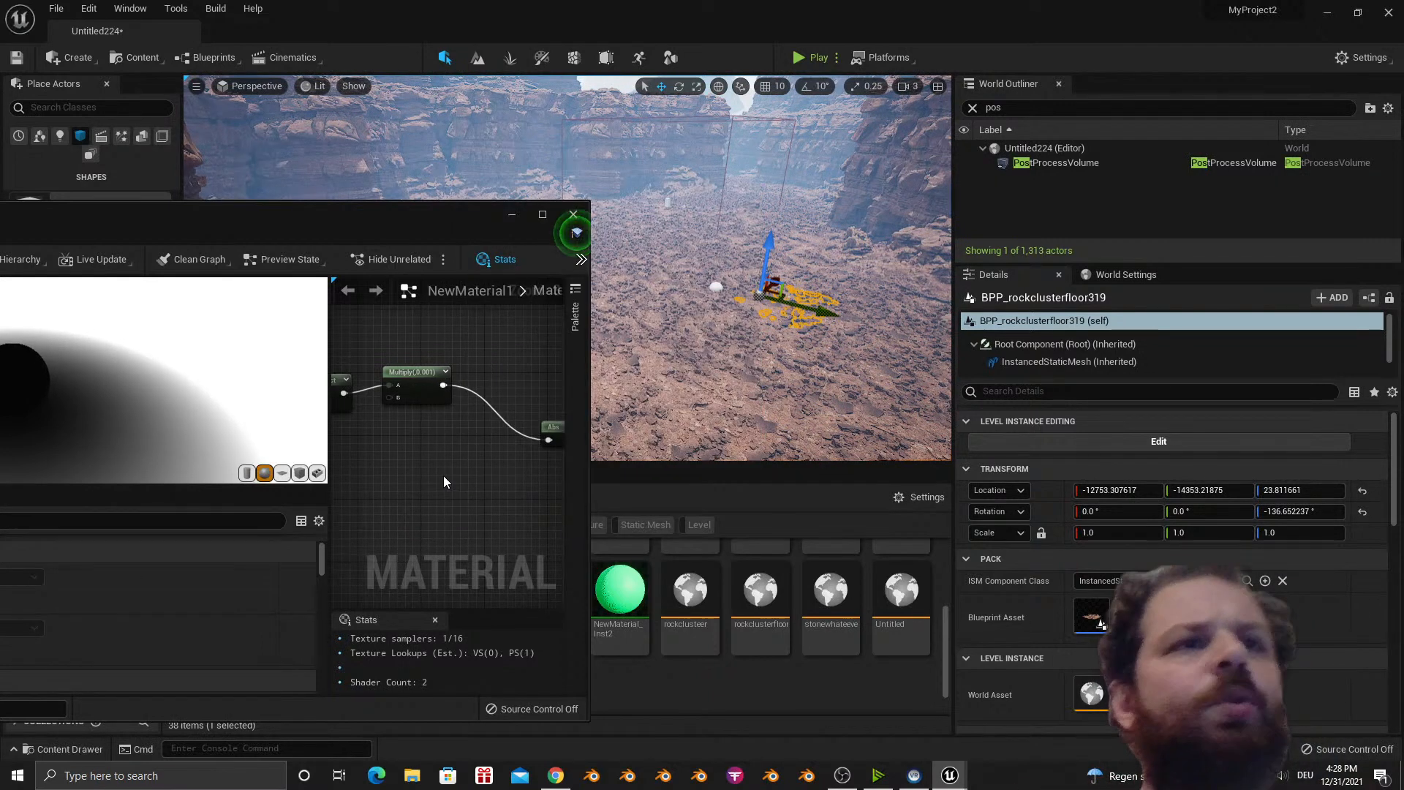
right_click(444, 477)
text(di)
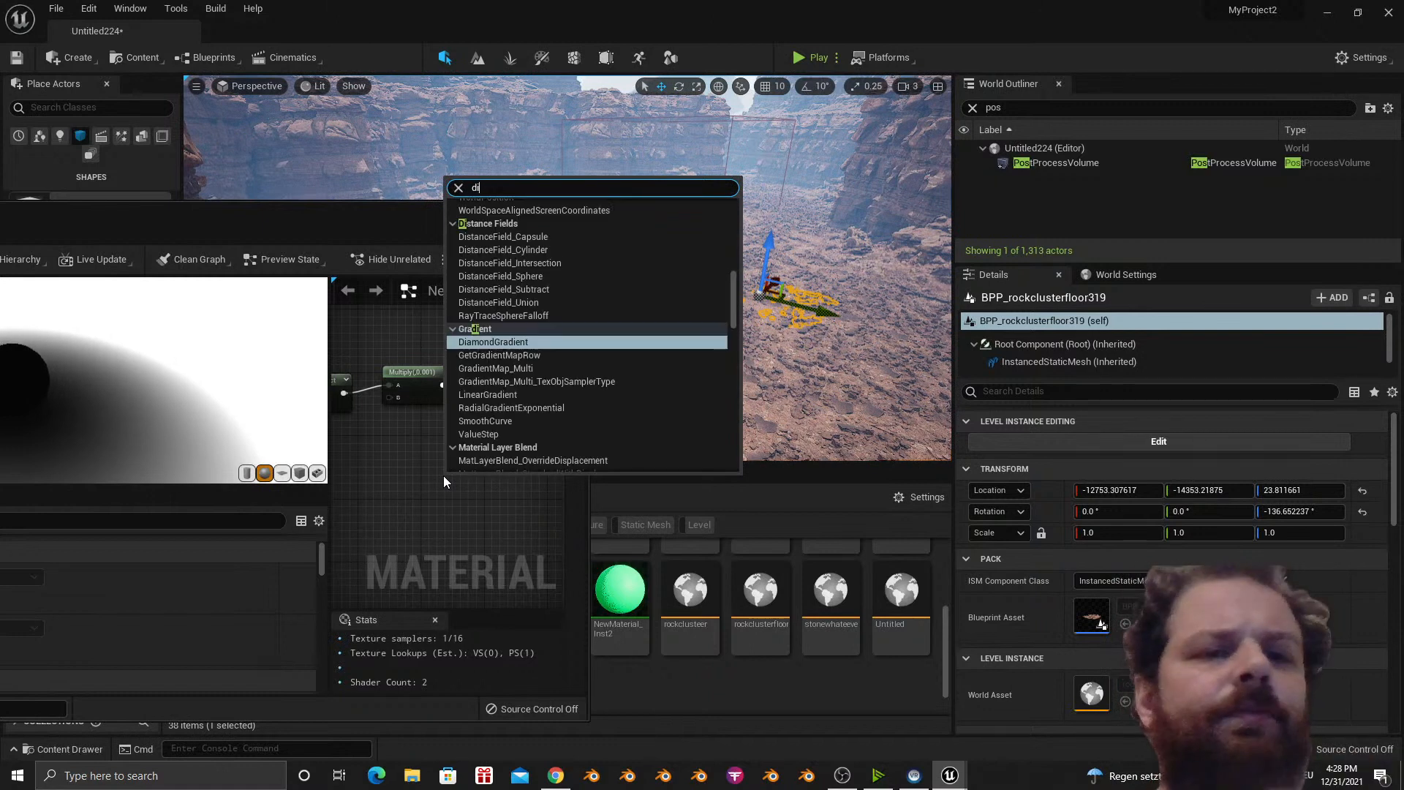
text(vide)
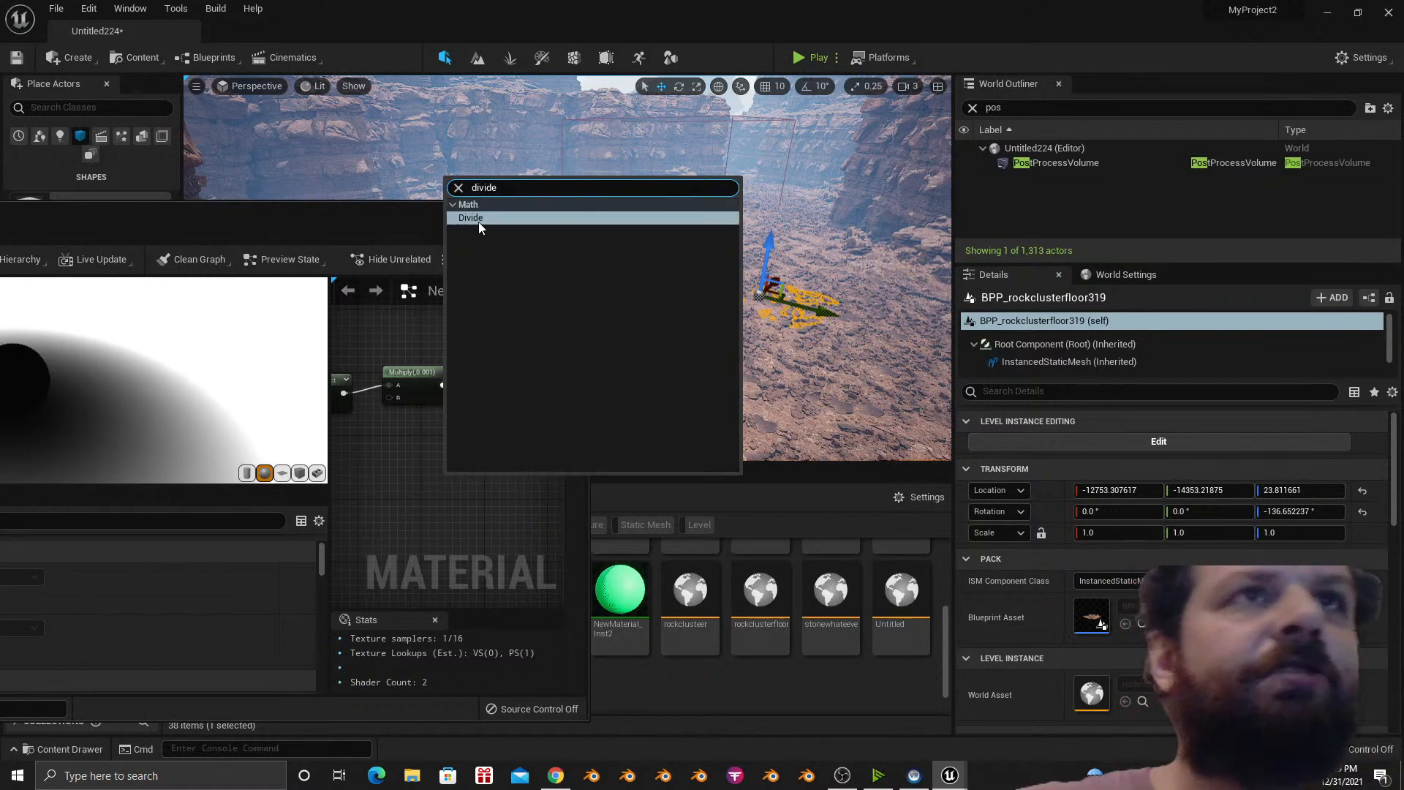
click(479, 220)
drag(444, 386, 403, 490)
Add a ScalarParameter feeding the new Divide node's B input and set its default value to 1000.
text(scala)
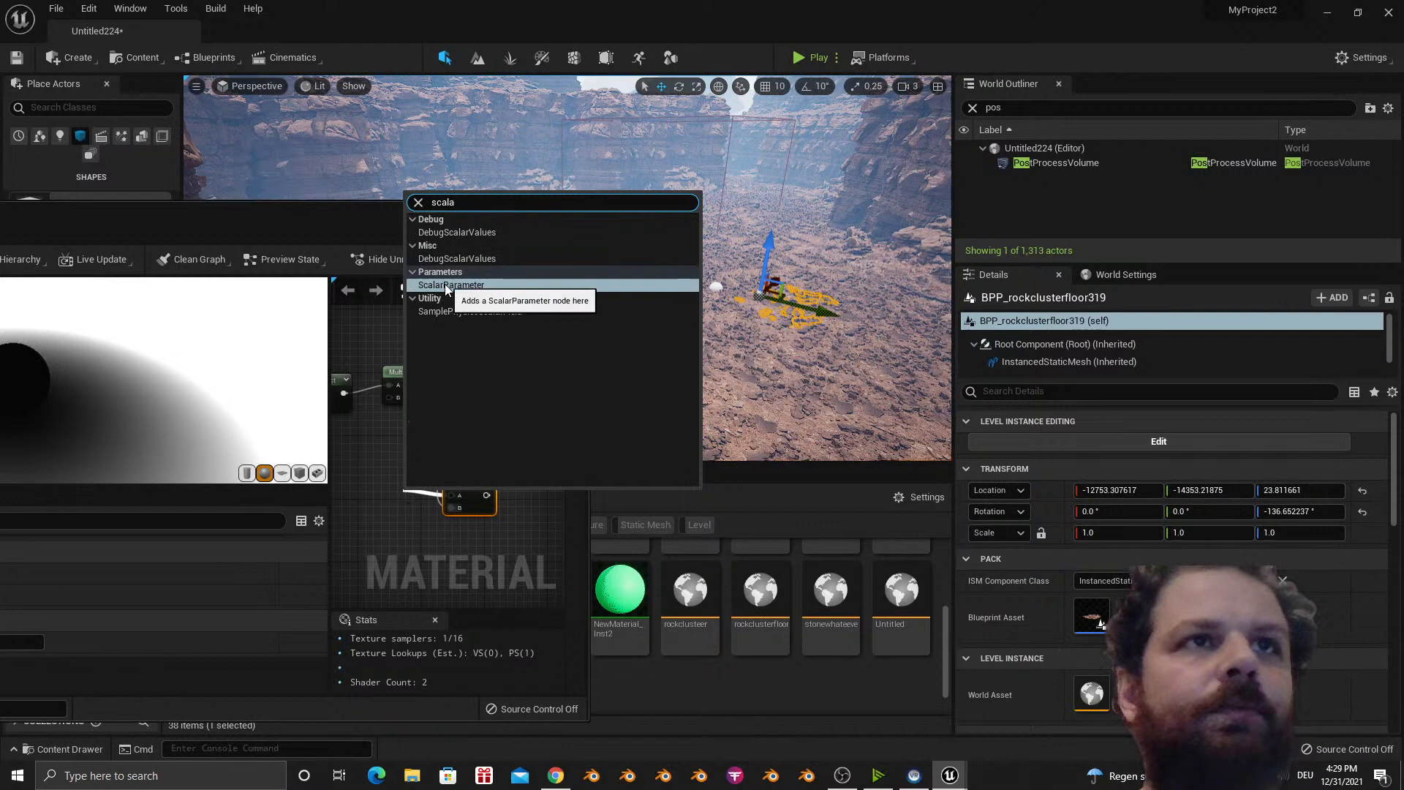
click(444, 284)
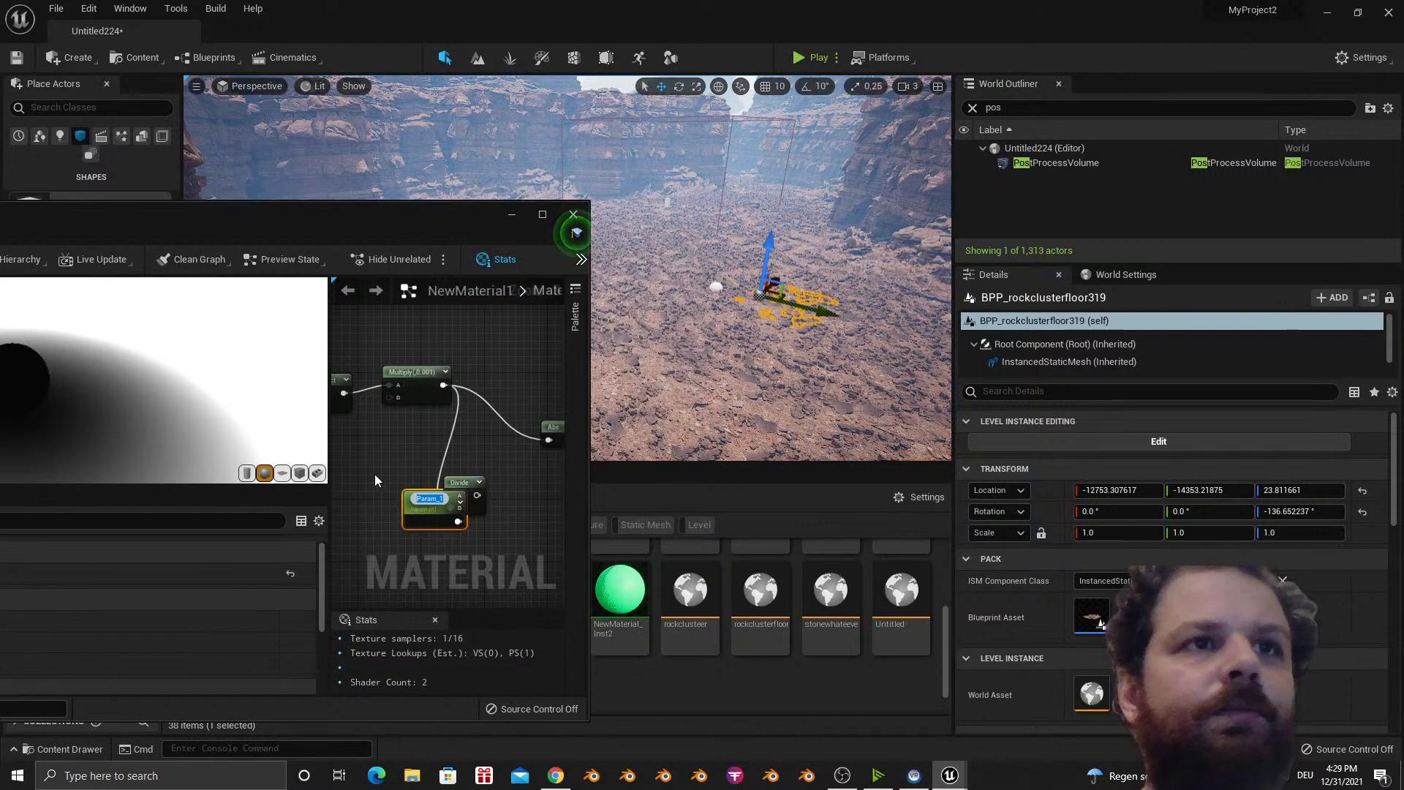
scroll(384, 527, up, 2)
scroll(379, 524, down, 2)
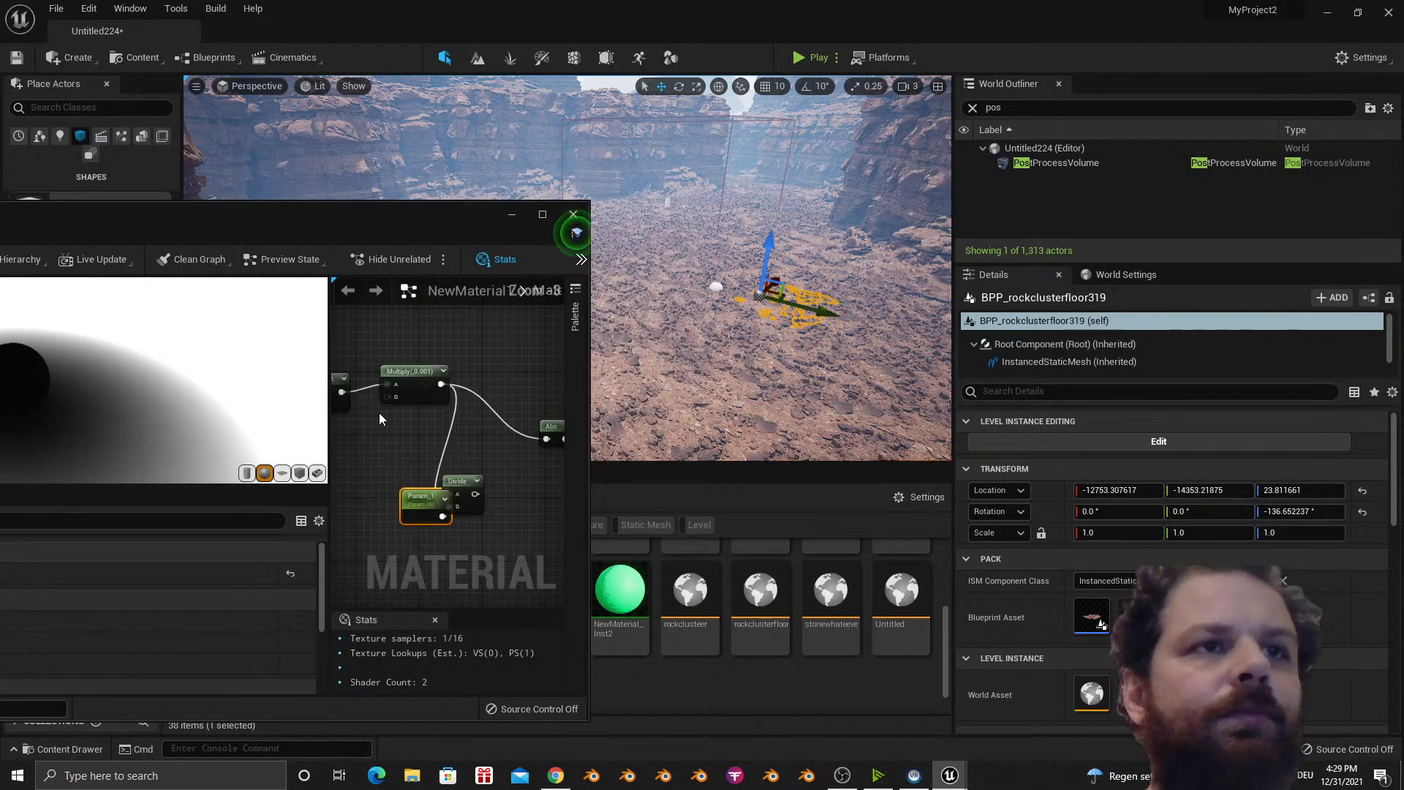
drag(395, 212, 954, 222)
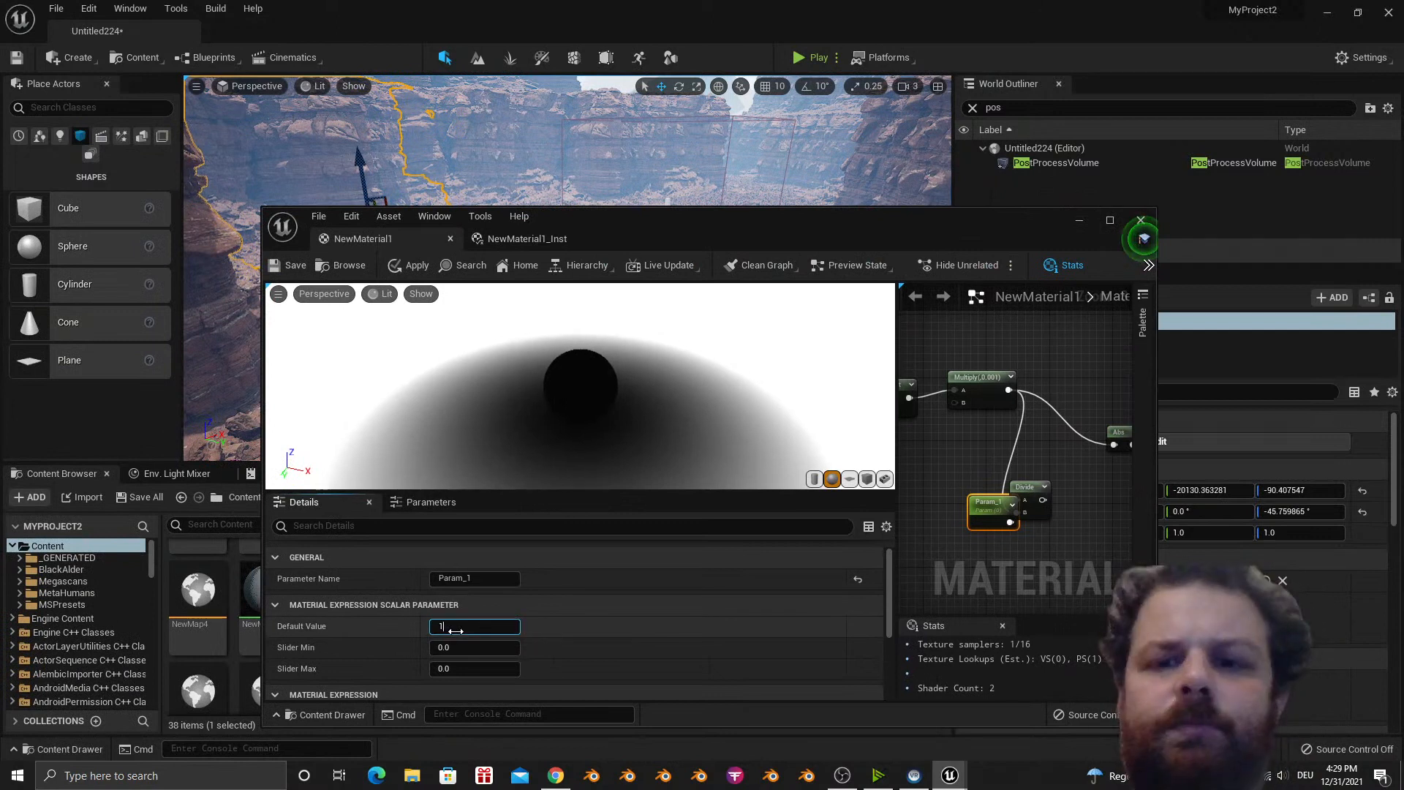
key(Return)
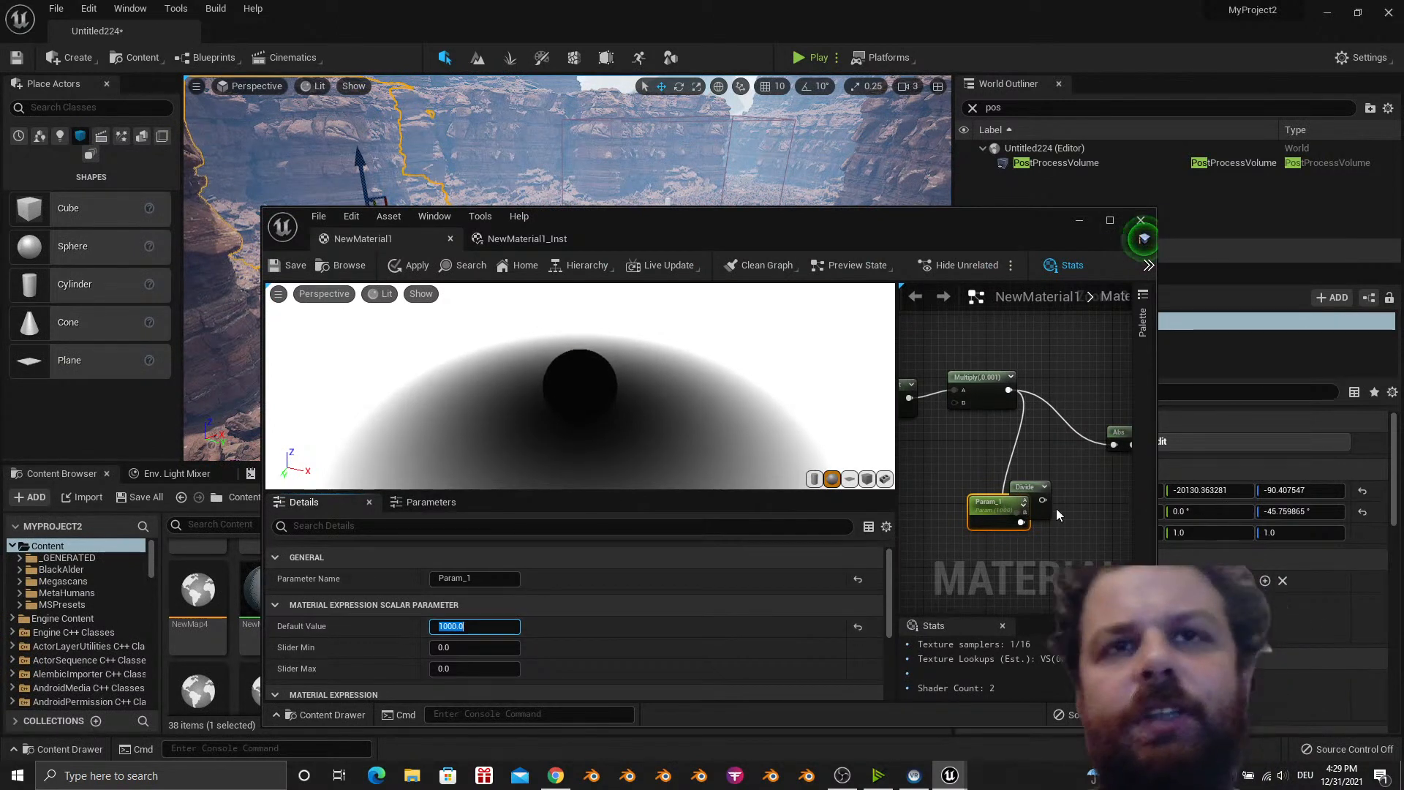
Move the scalar parameter clear of the Divide node, connect Divide's output to Abs, and save NewMaterial1.
drag(1001, 505, 967, 468)
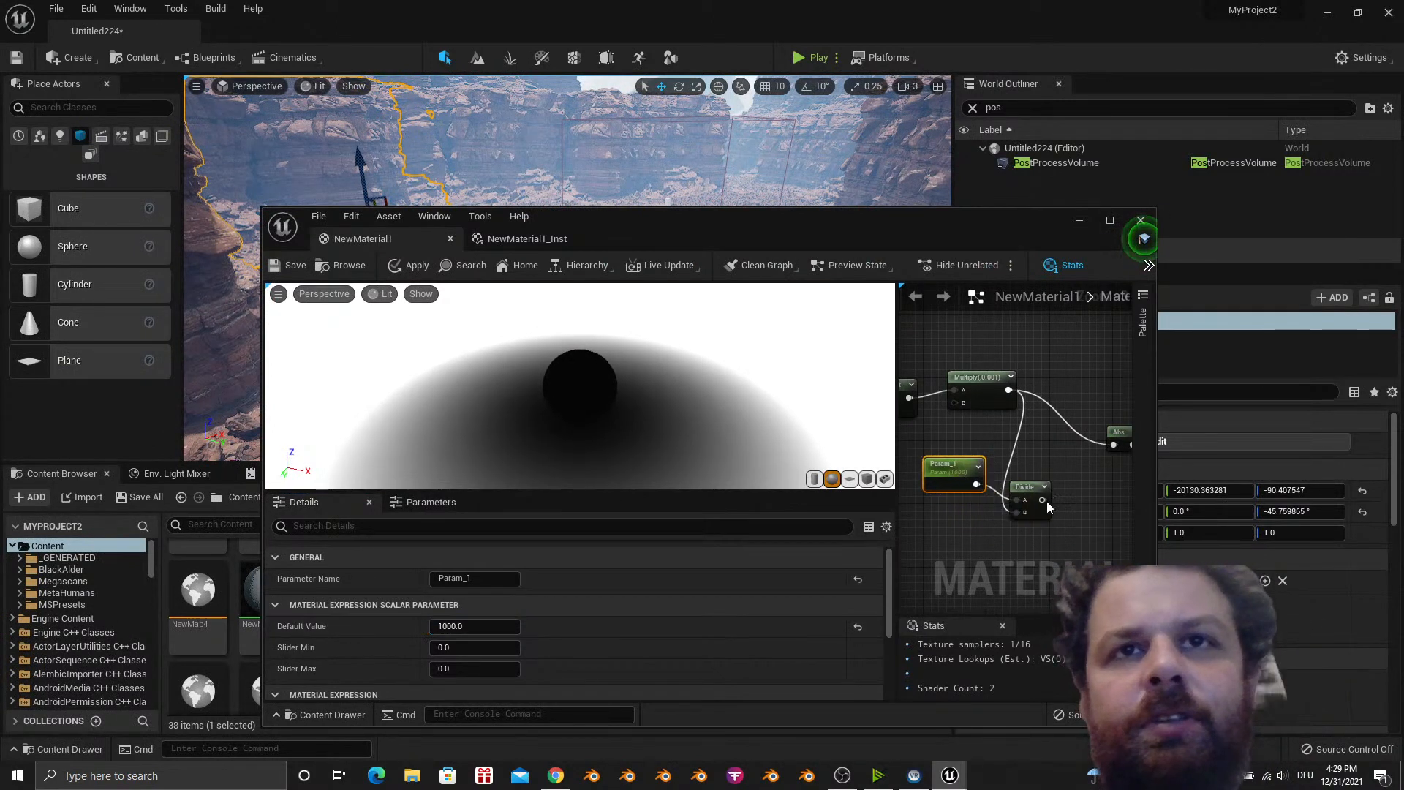
drag(1044, 501, 1090, 448)
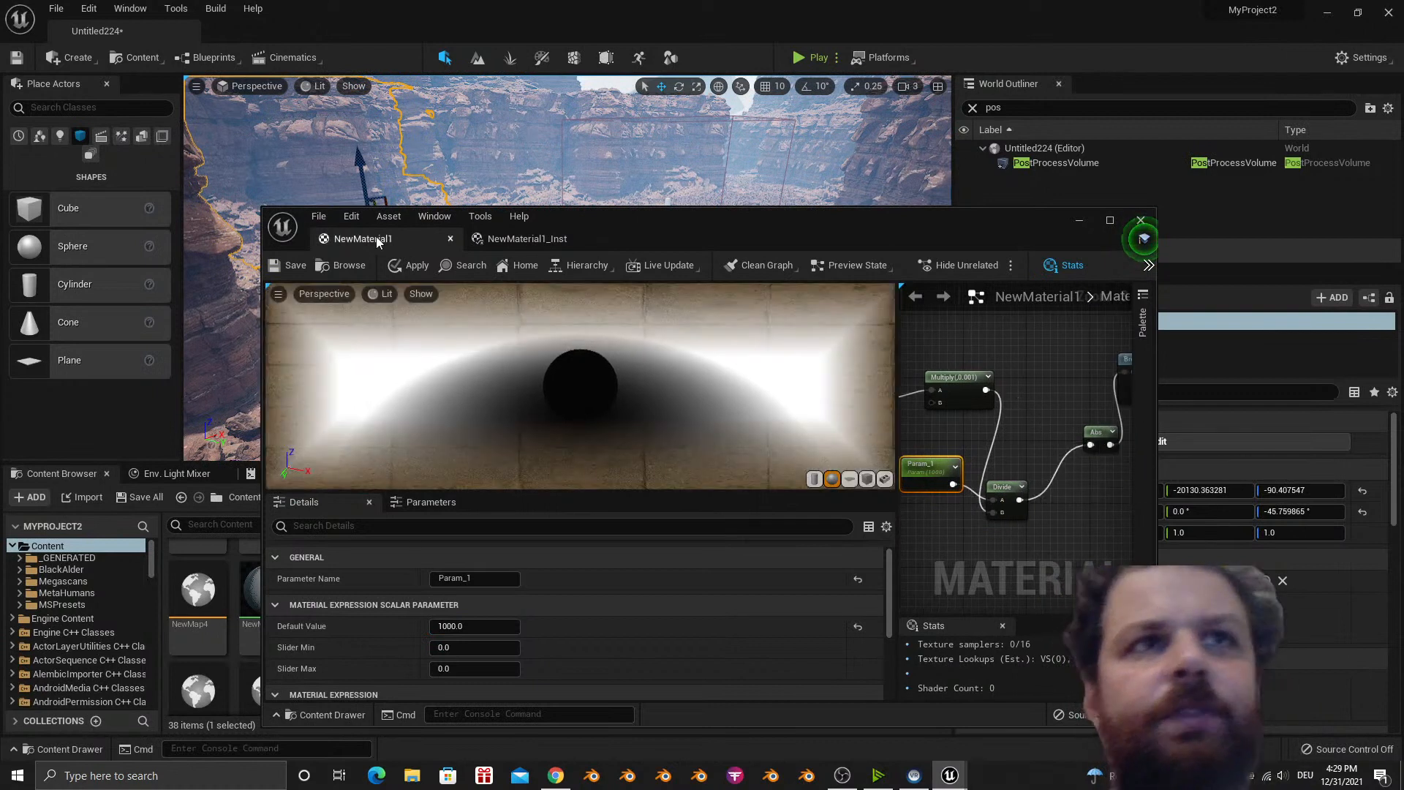
click(296, 265)
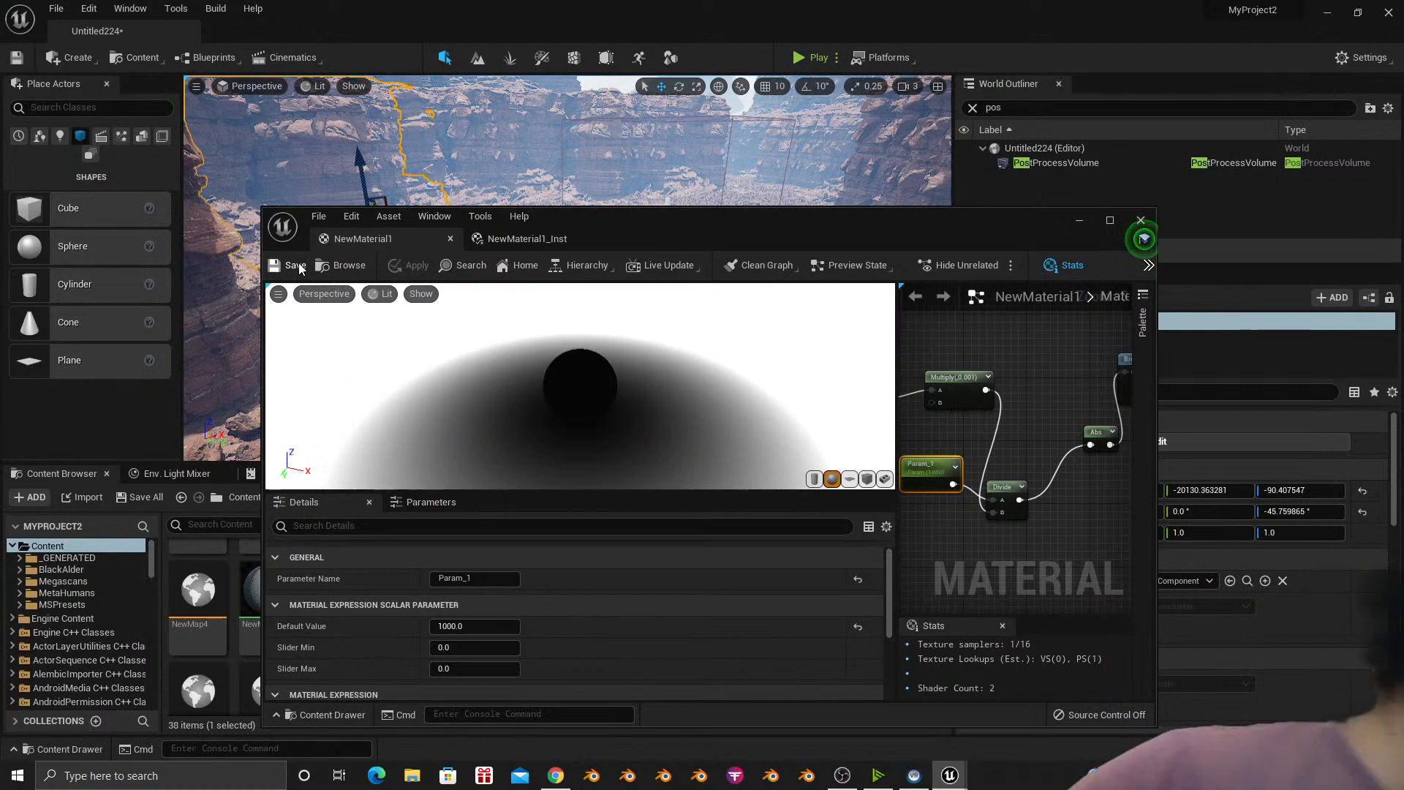
Inspect the desaturation effect in the level across the canyon floor and from above the cliff edge.
drag(622, 209, 942, 435)
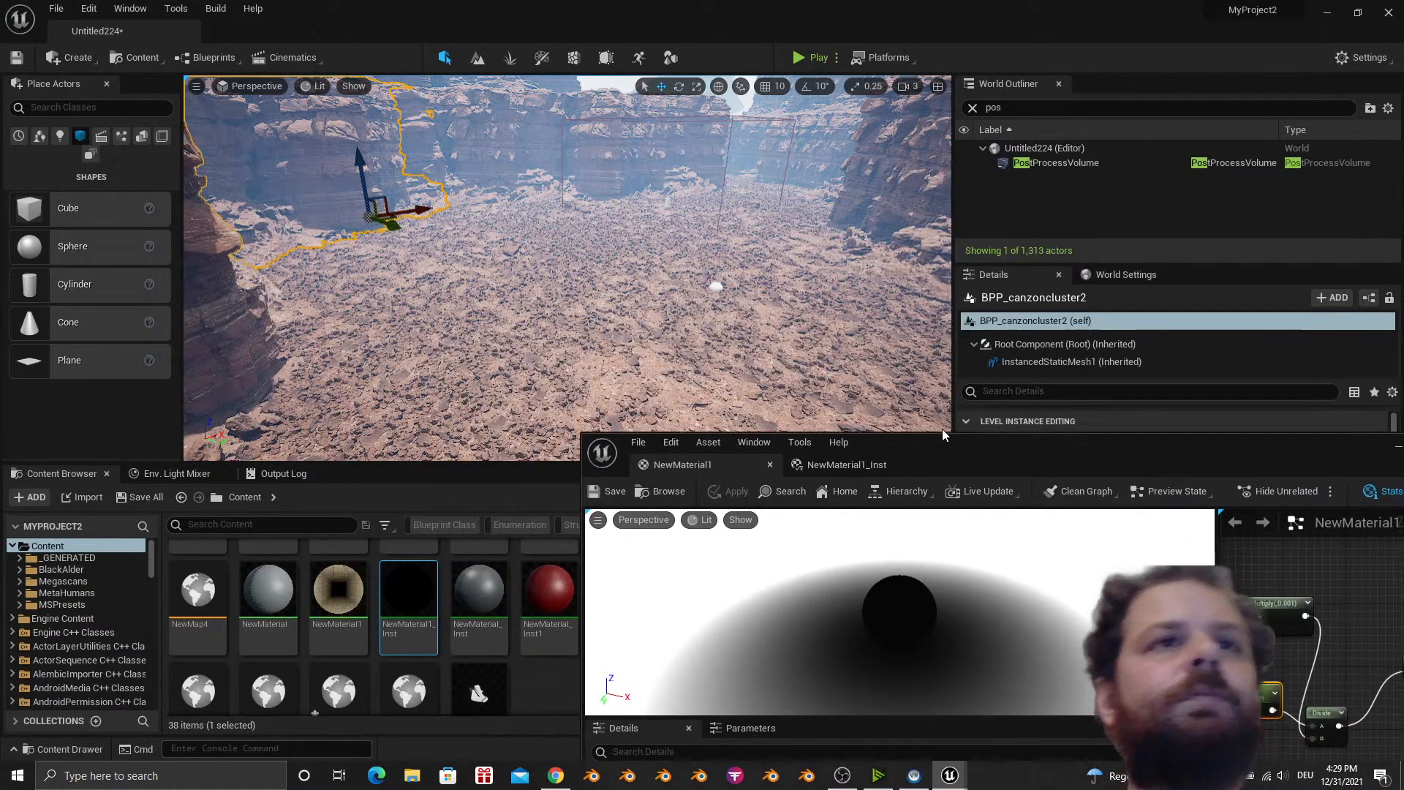
key(w)
right_drag(703, 293, 804, 348)
key(s)
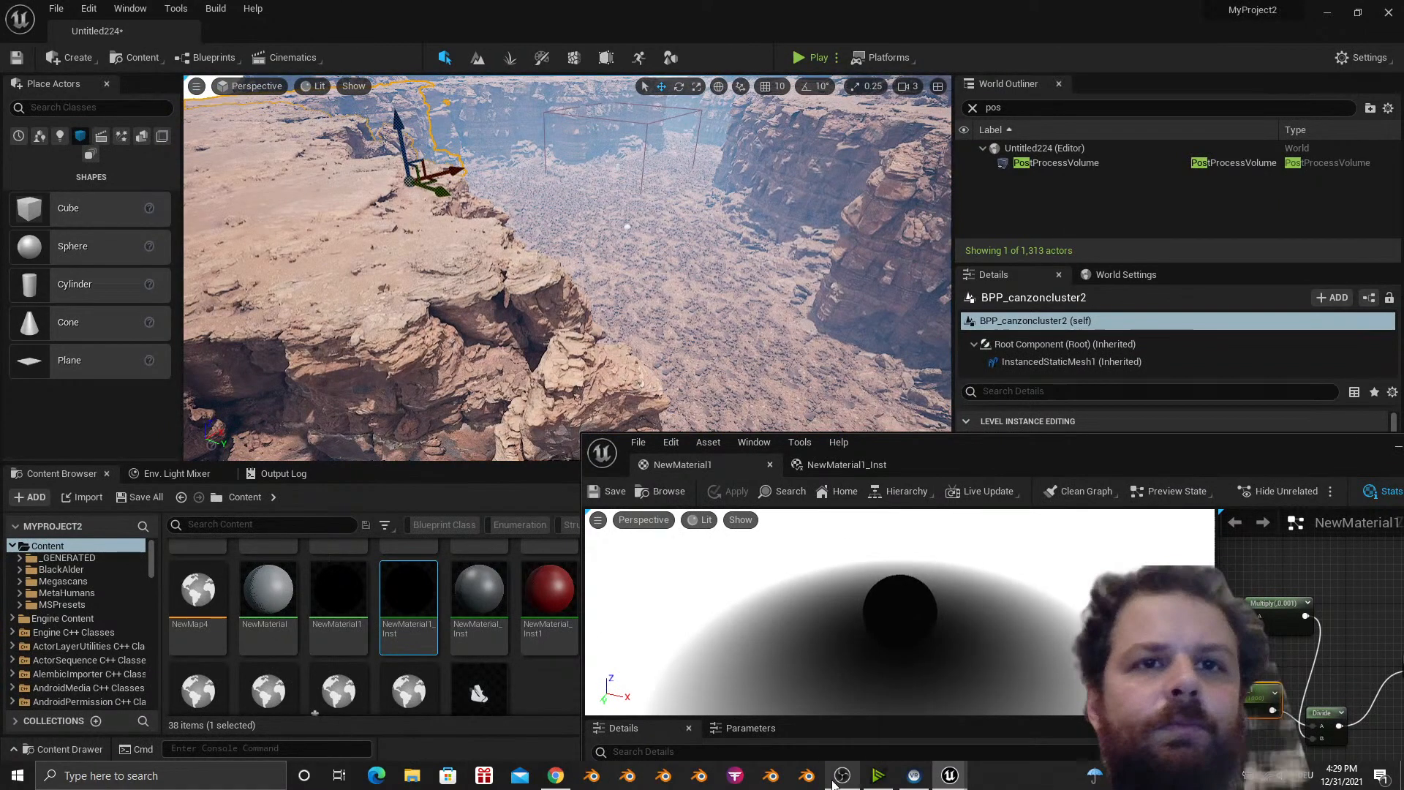
Switch to OBS Studio, lower the Audio Input Capture volume to silence, and return to Unreal Editor.
click(835, 781)
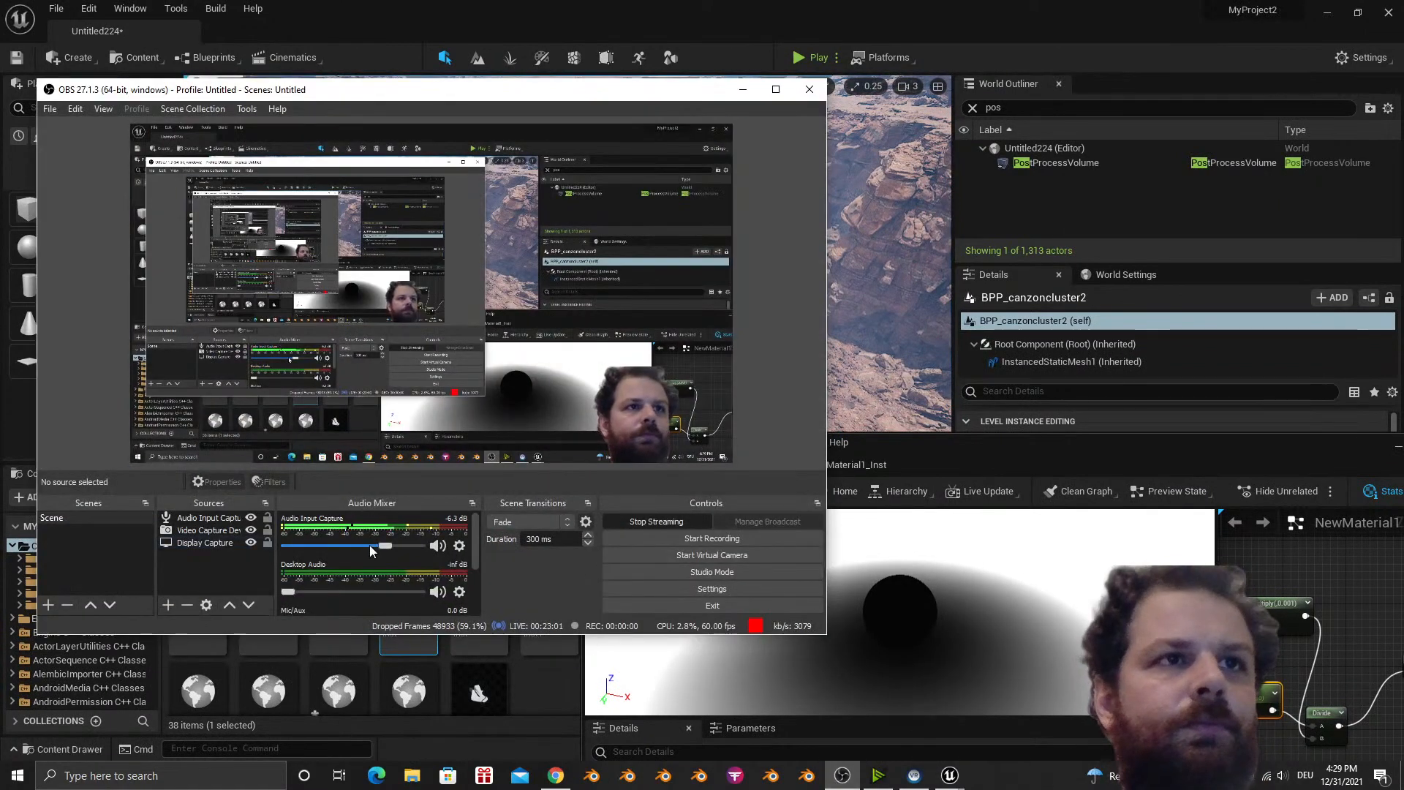
click(743, 90)
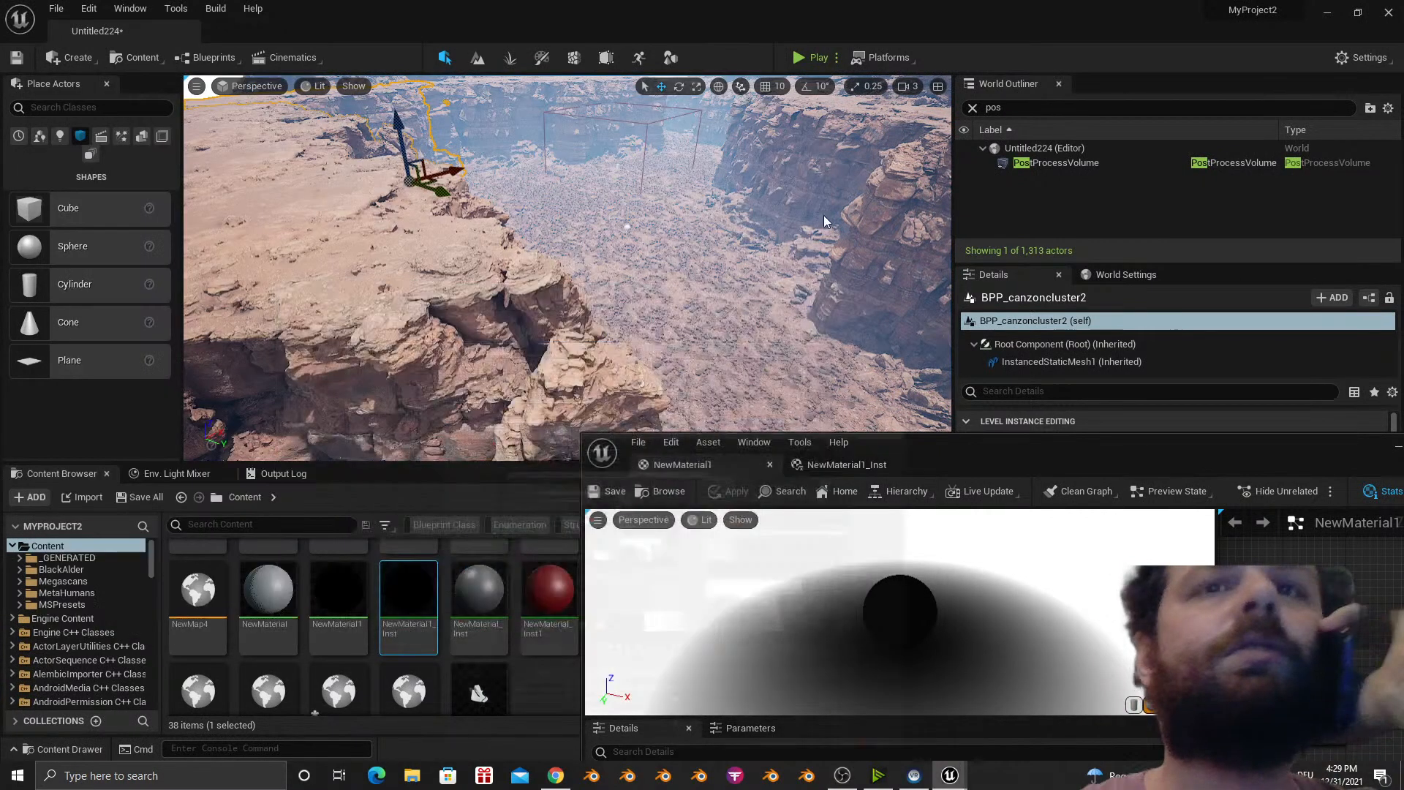
Set Param_1's default value to 100 and again to 10, saving NewMaterial1 after each change.
drag(999, 448, 747, 395)
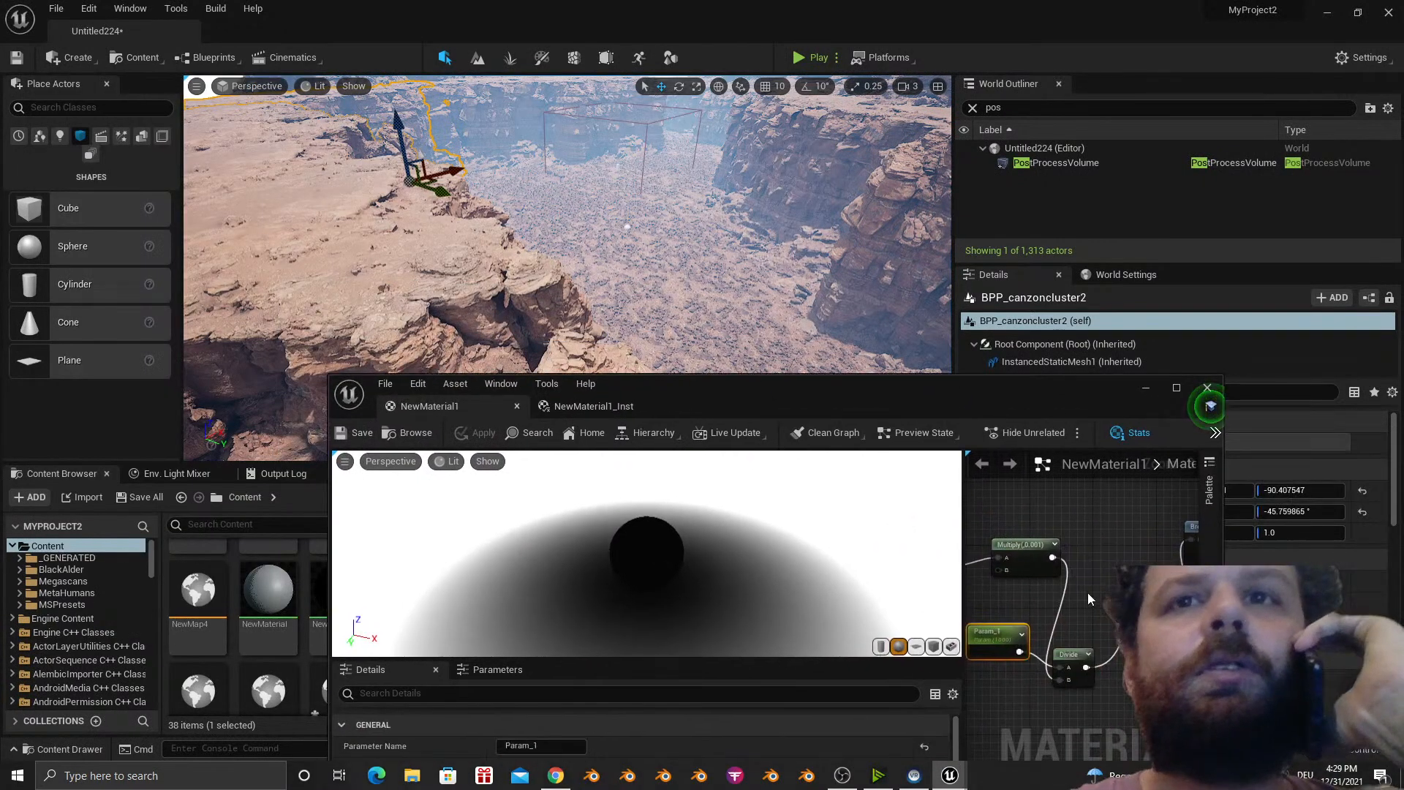
right_drag(1086, 593, 1110, 574)
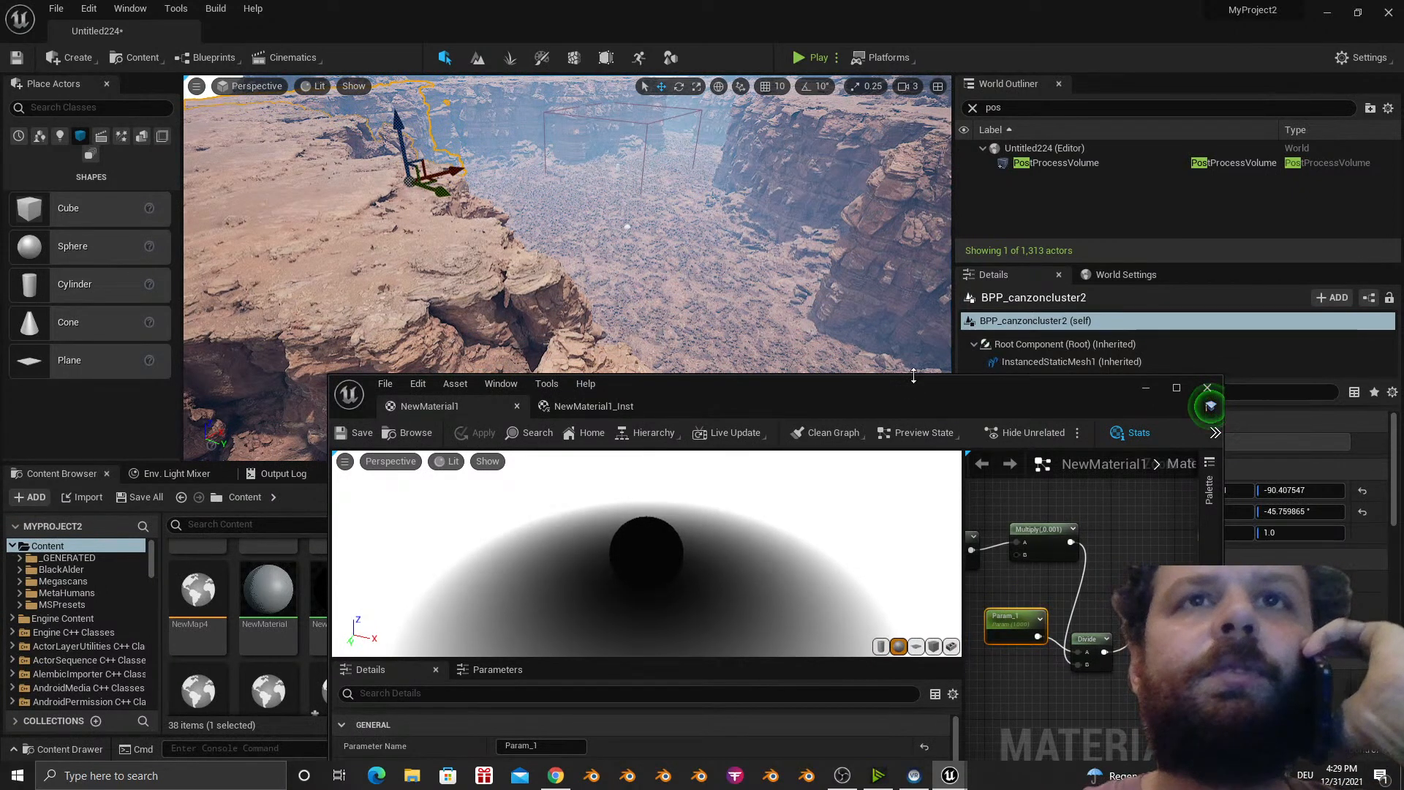
drag(915, 377, 915, 181)
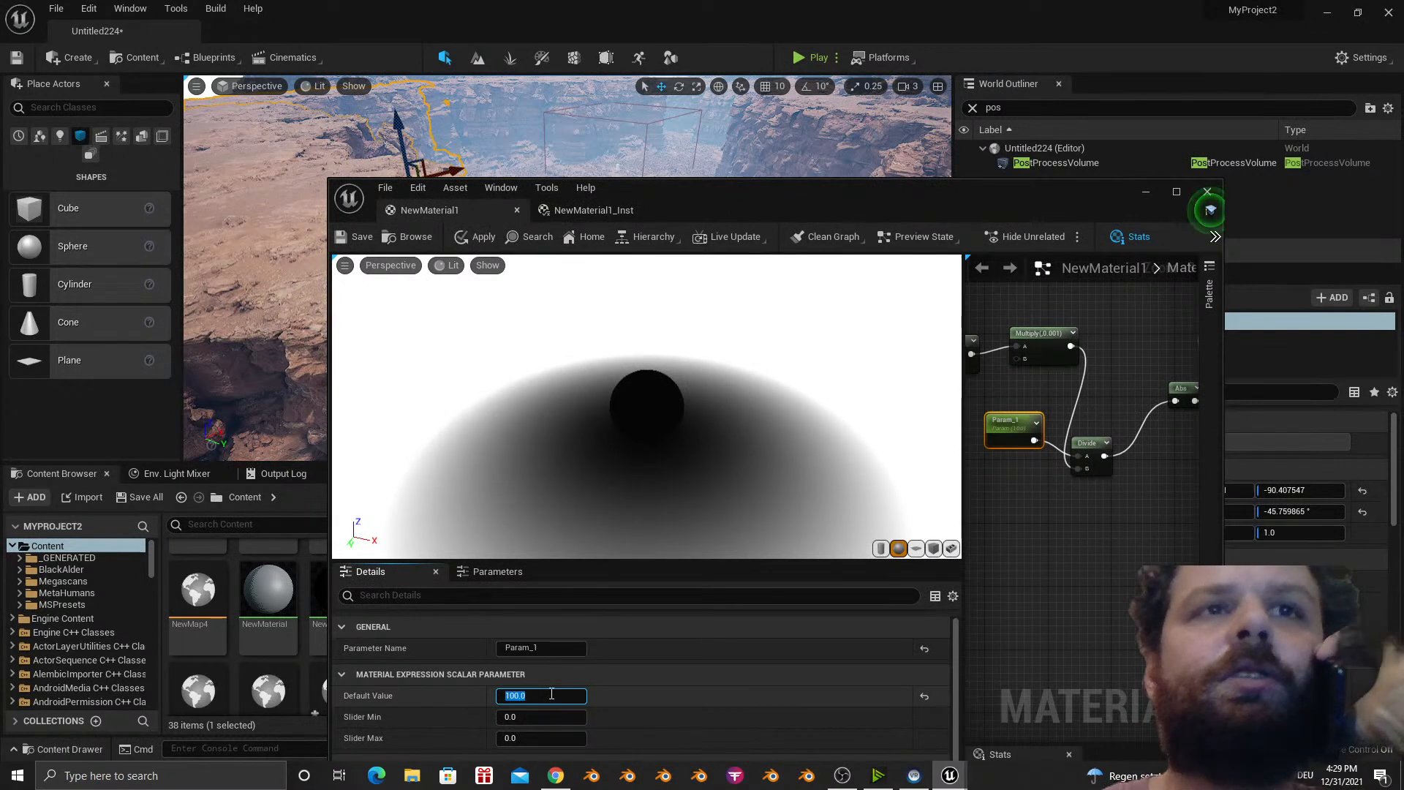
click(356, 238)
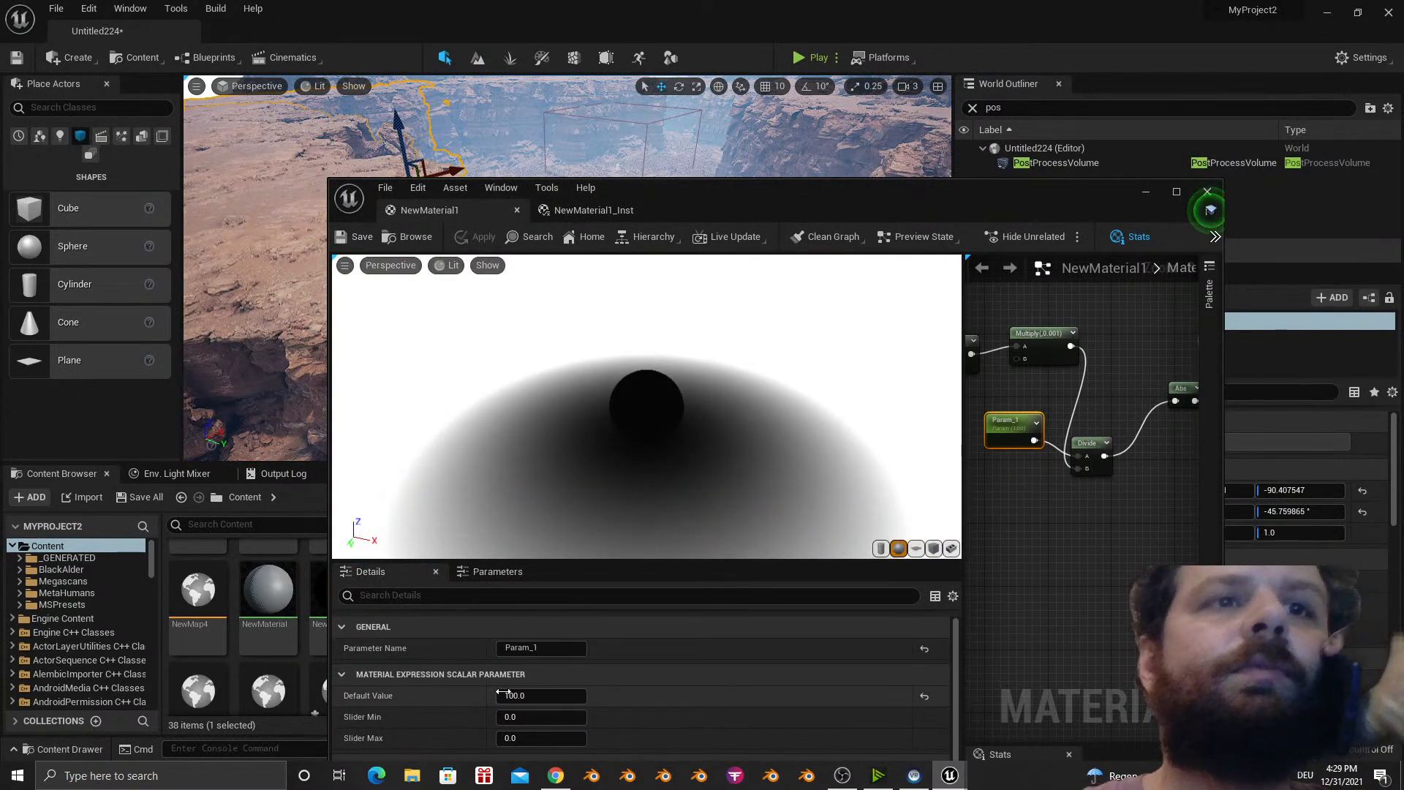
click(507, 696)
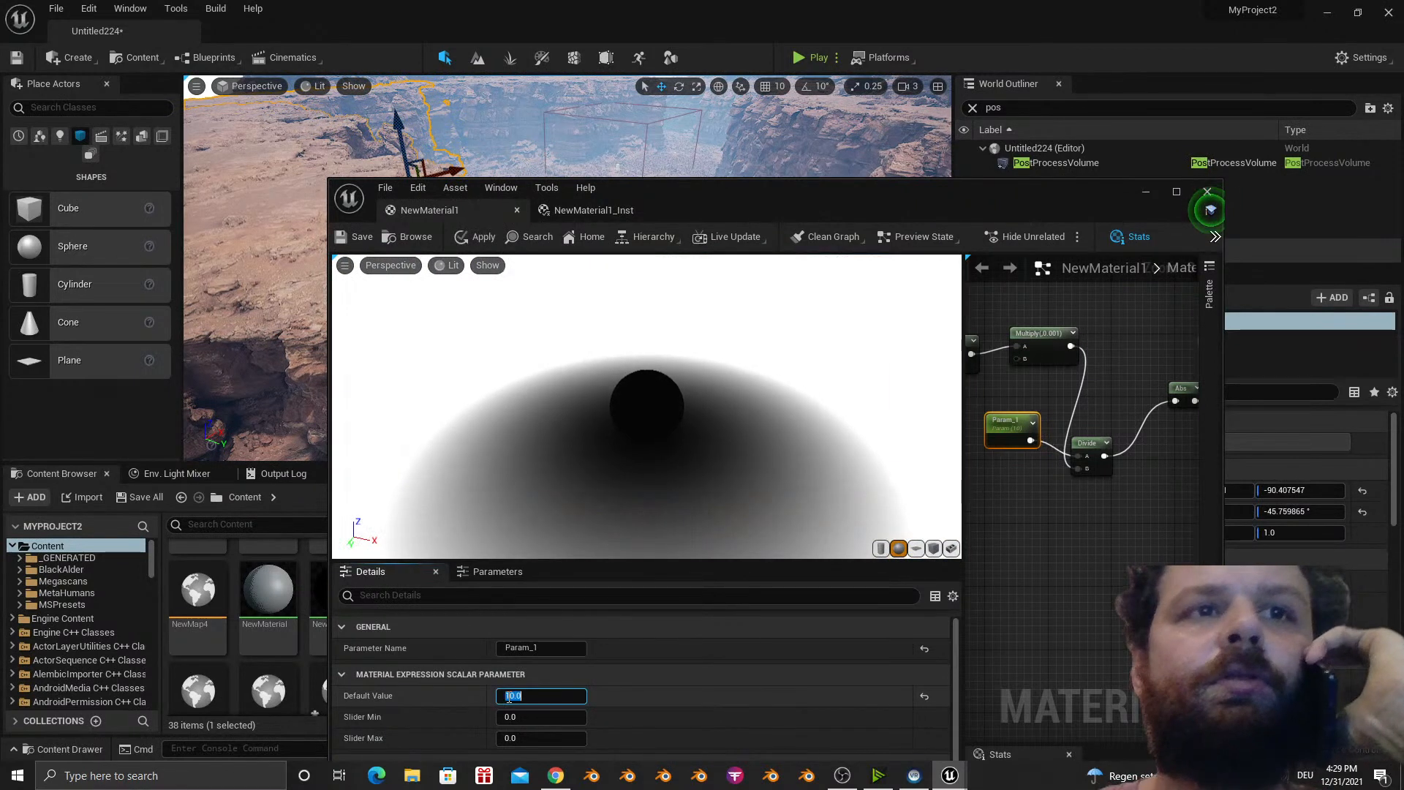
click(359, 241)
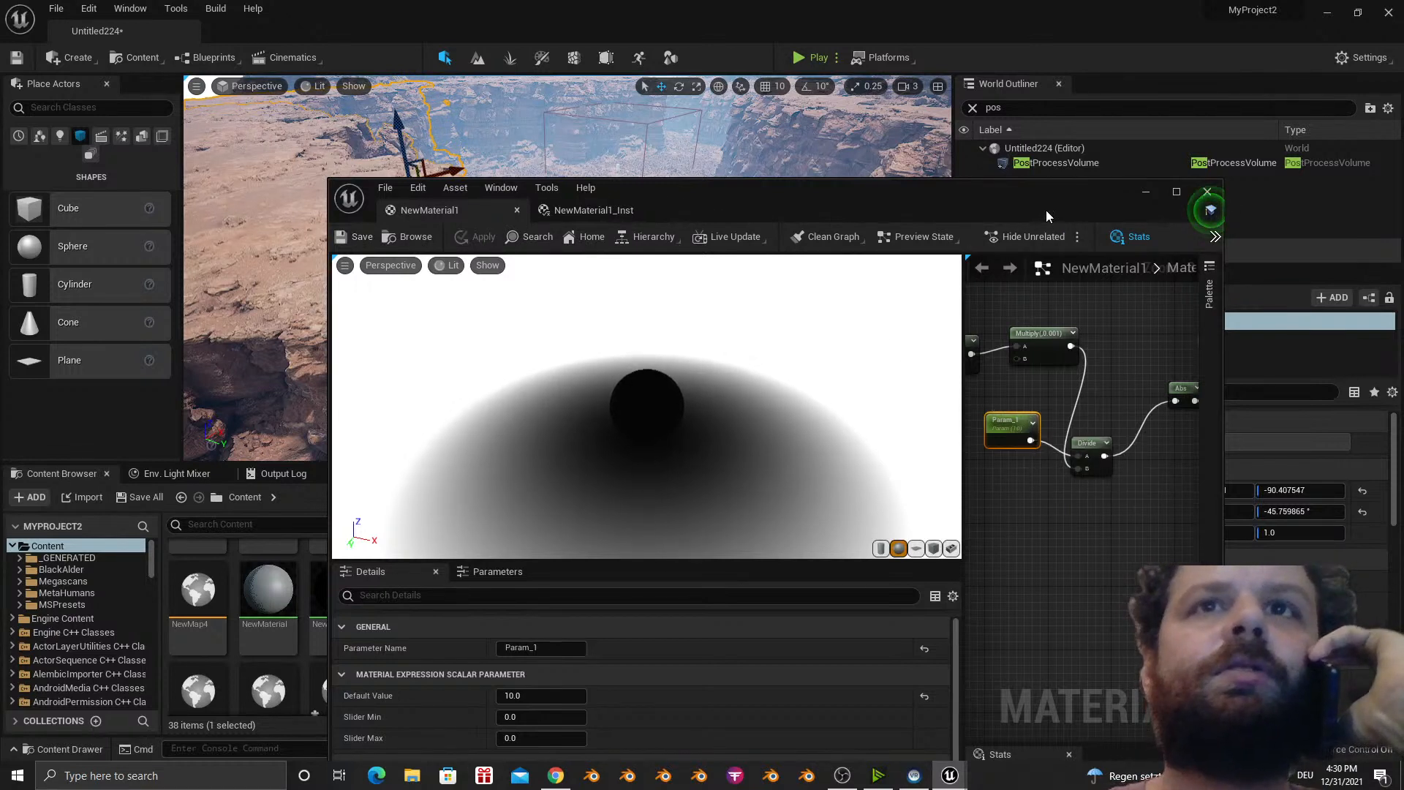
Connect Subtract's output directly to Divide's A input, bypassing Multiply, and save NewMaterial1.
right_drag(1083, 403, 1140, 417)
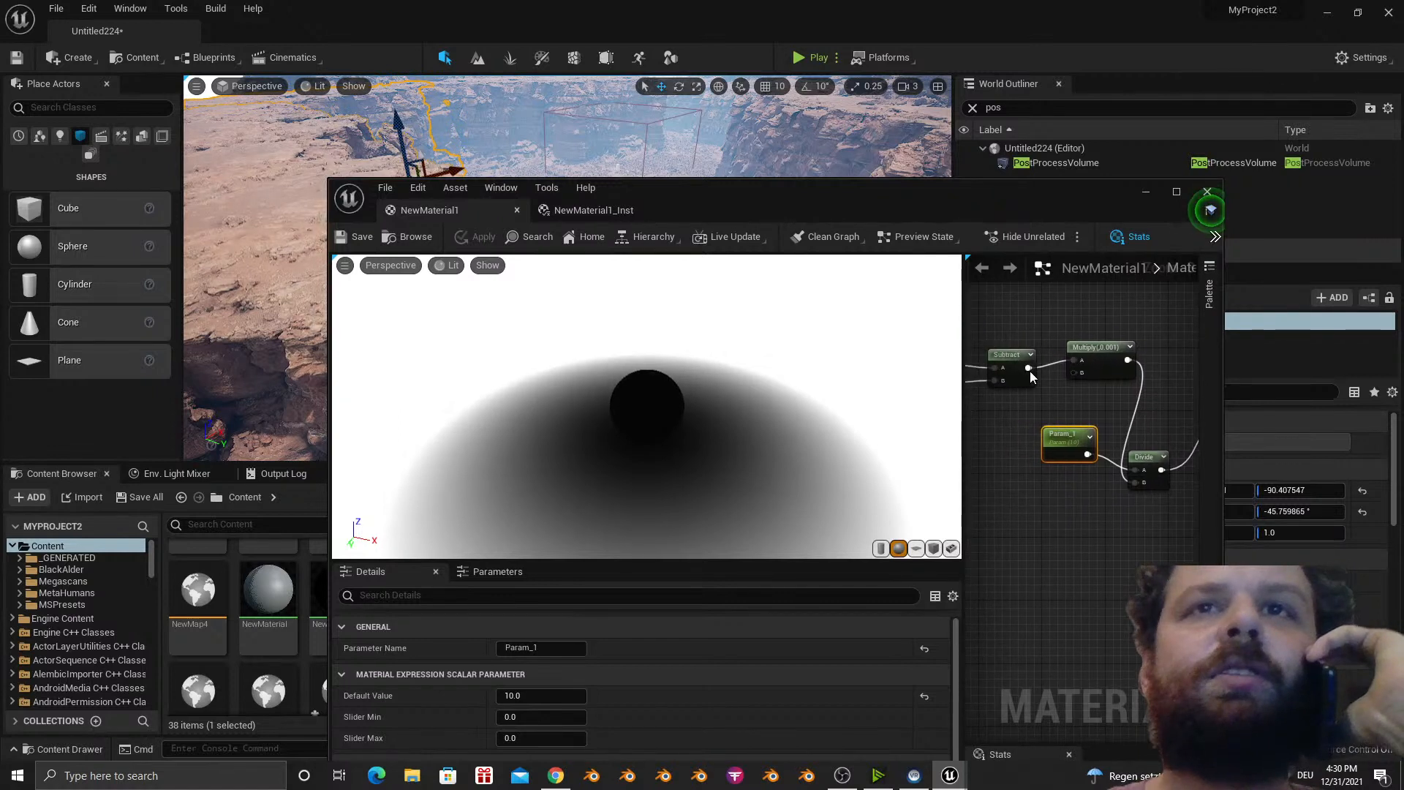
drag(1029, 371, 1134, 480)
drag(1138, 482, 1140, 483)
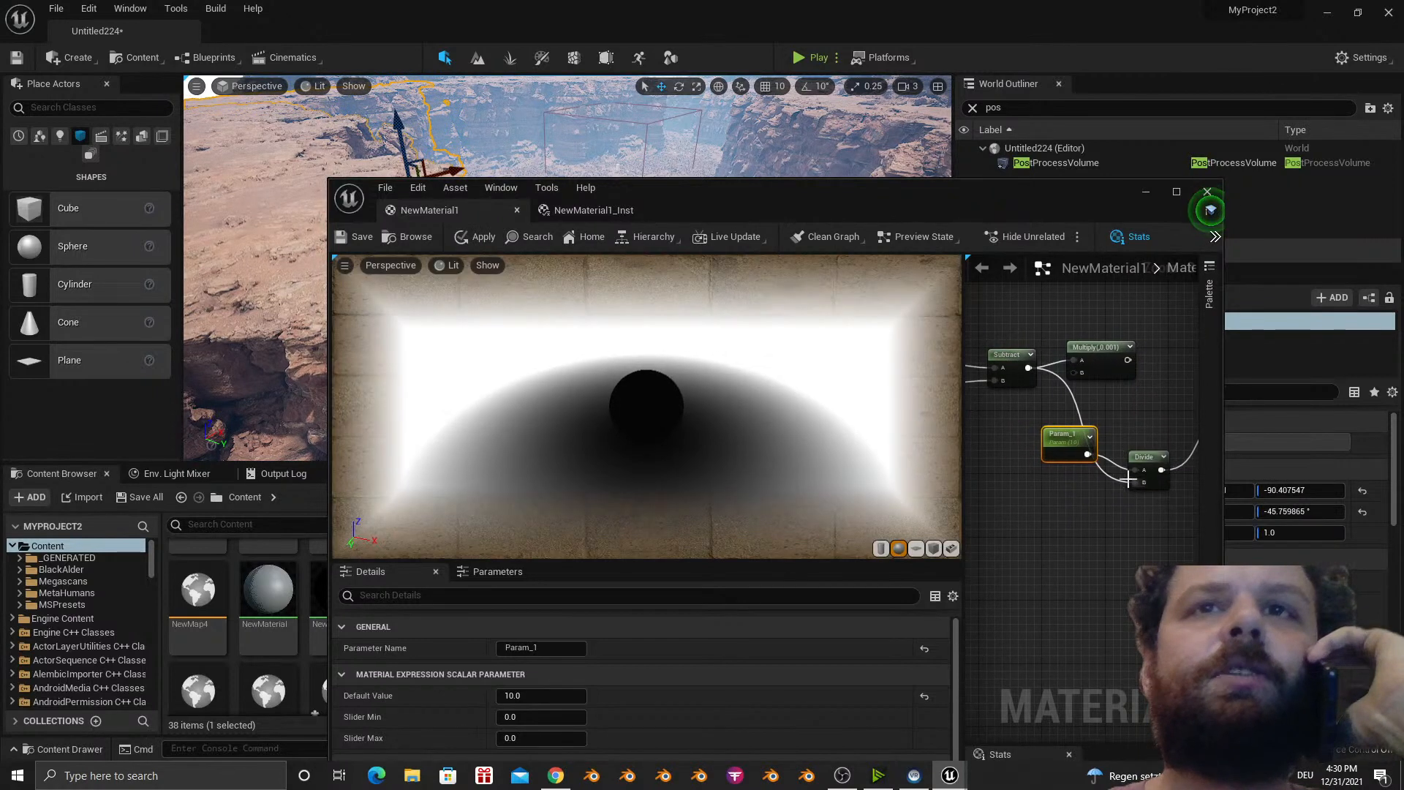
click(352, 241)
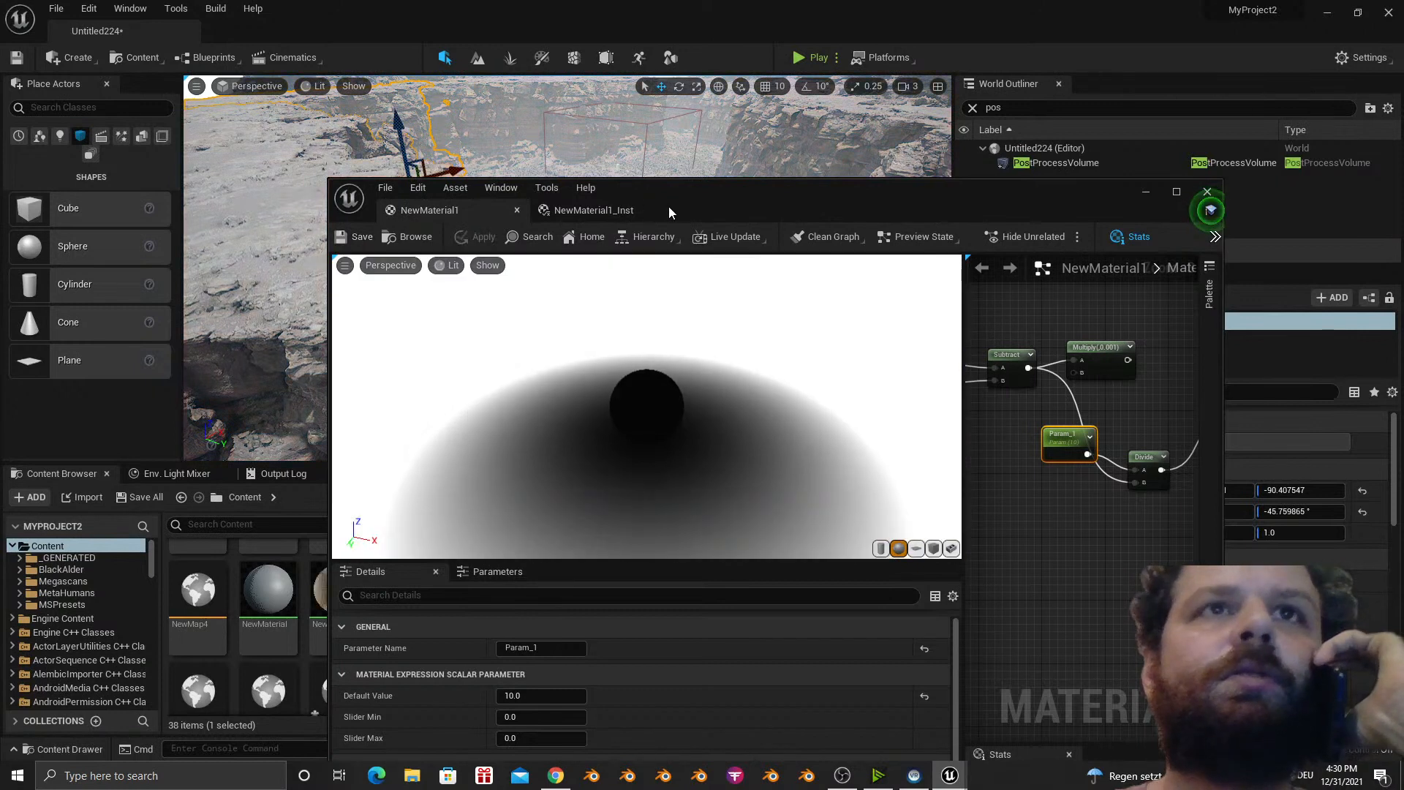
Detach the NewMaterial1_Inst editor into its own window and reposition the NewMaterial1 window to expose part of the level viewport.
drag(596, 267, 559, 286)
drag(730, 203, 430, 288)
right_drag(762, 600, 766, 544)
drag(683, 291, 695, 192)
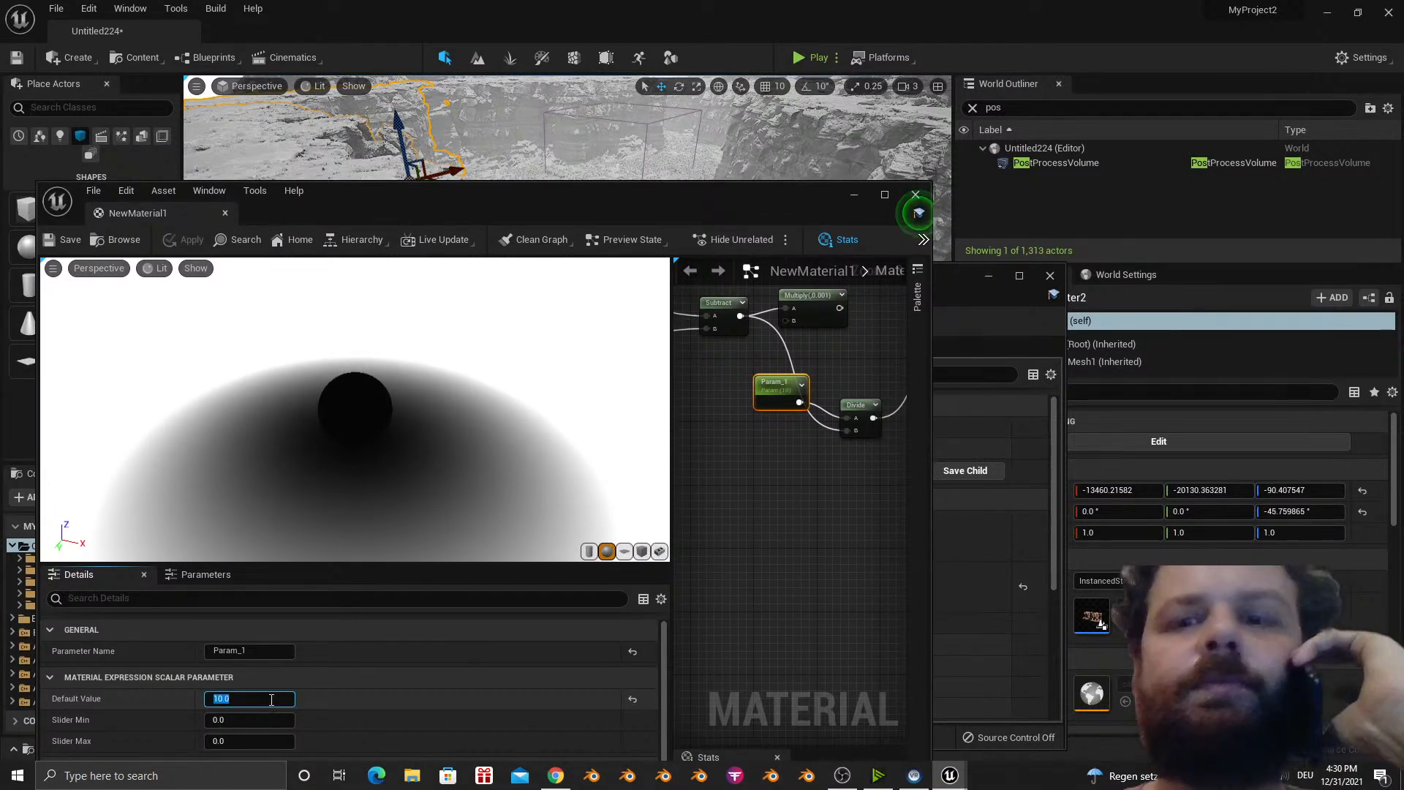
Raise Param_1's default value to 1000 and on to 10000, saving NewMaterial1 after each change.
click(70, 240)
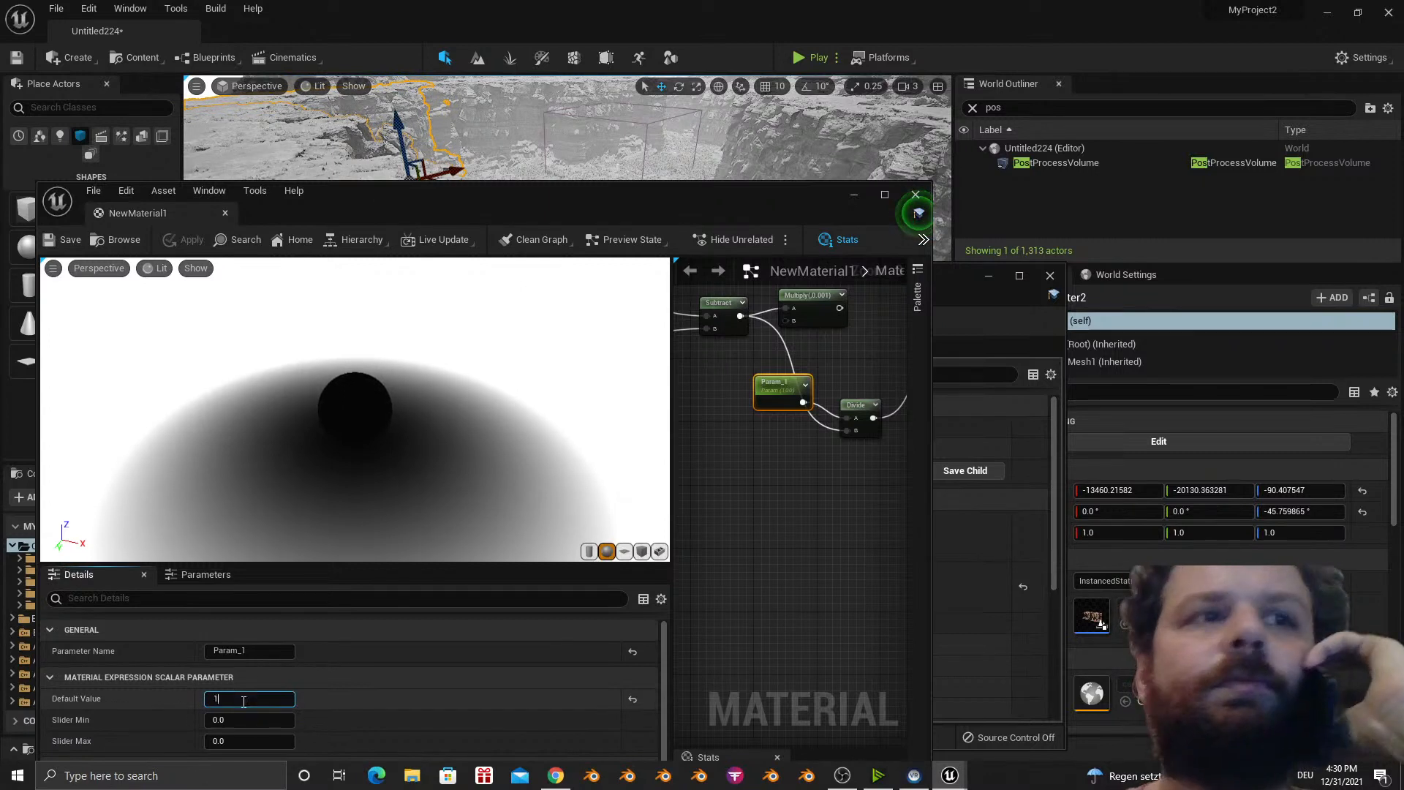
click(73, 243)
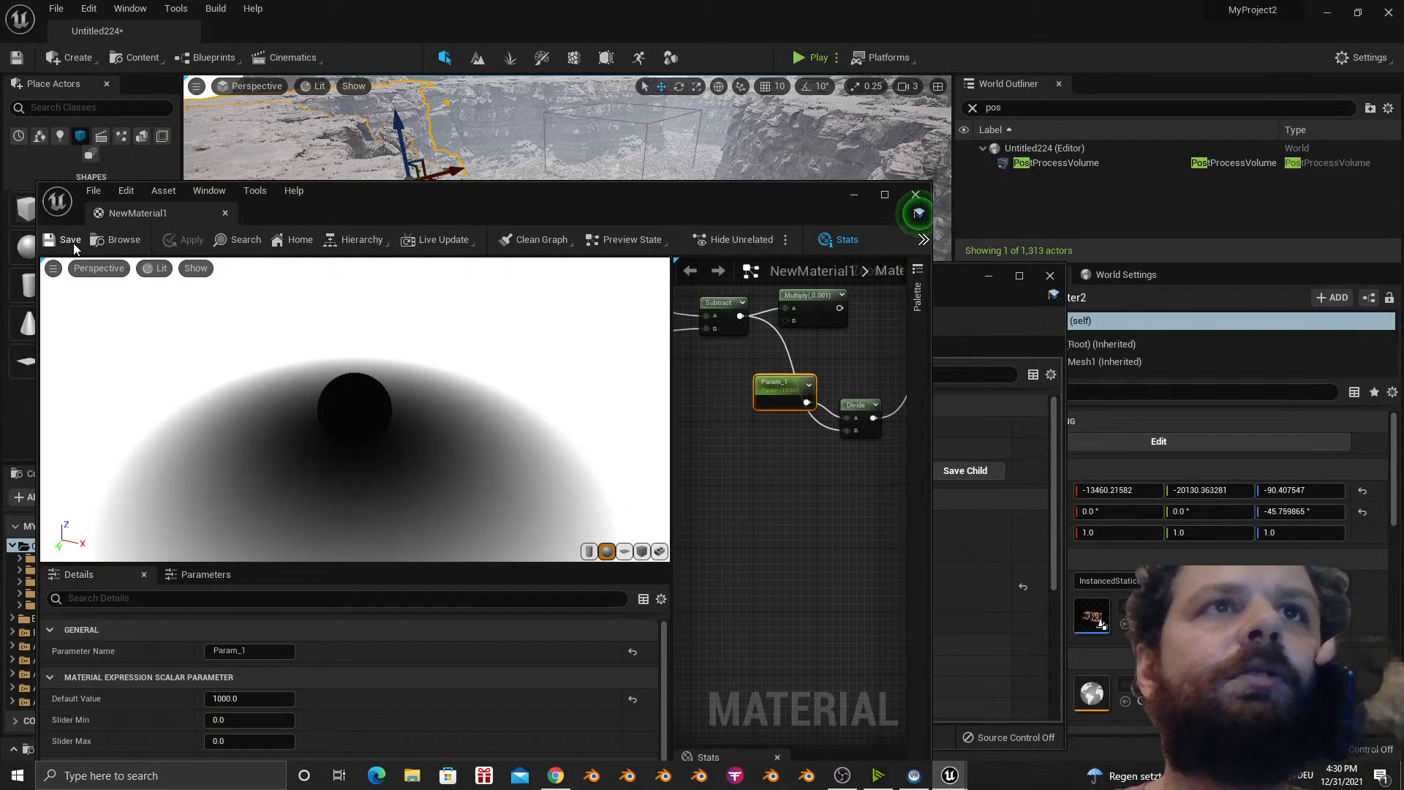
right_drag(488, 149, 482, 197)
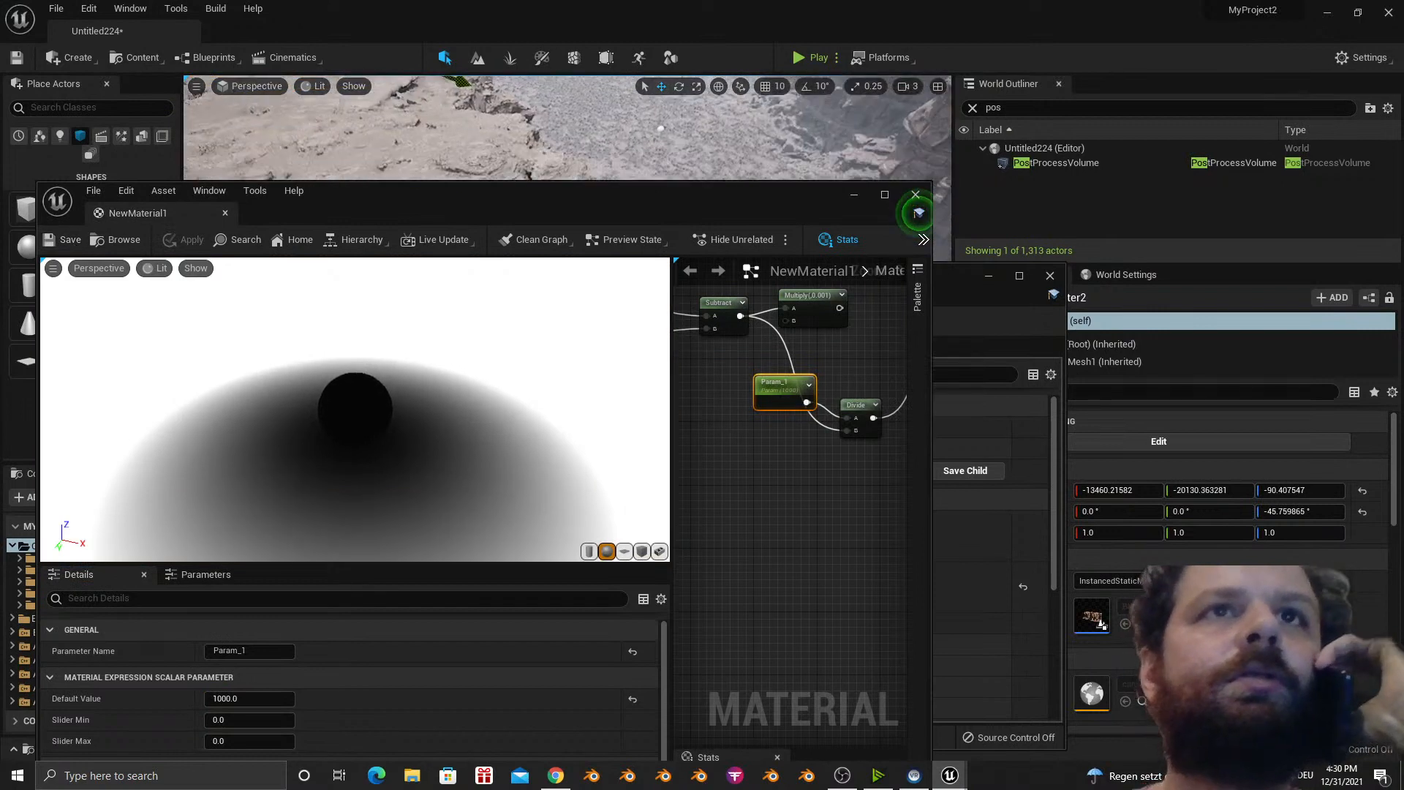
click(253, 698)
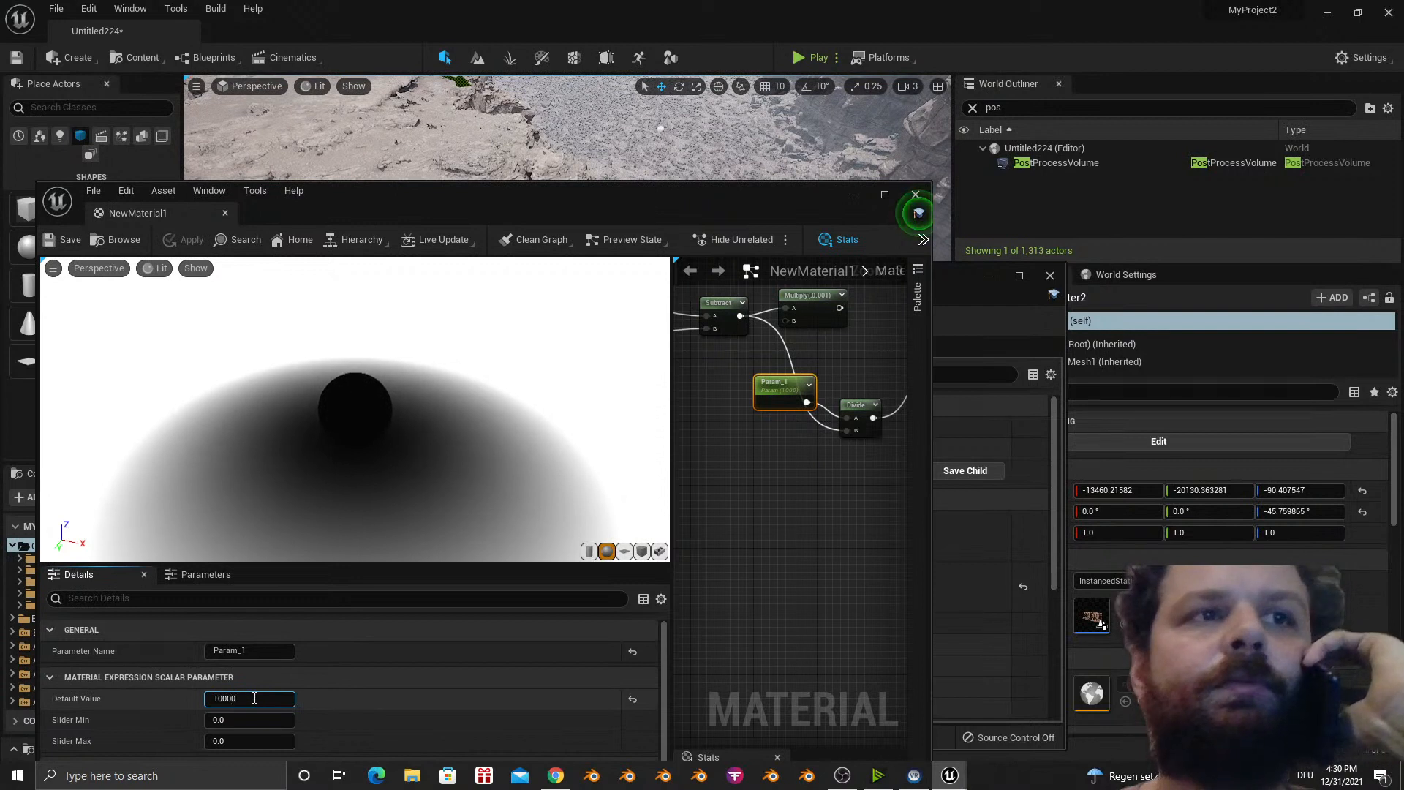
click(68, 248)
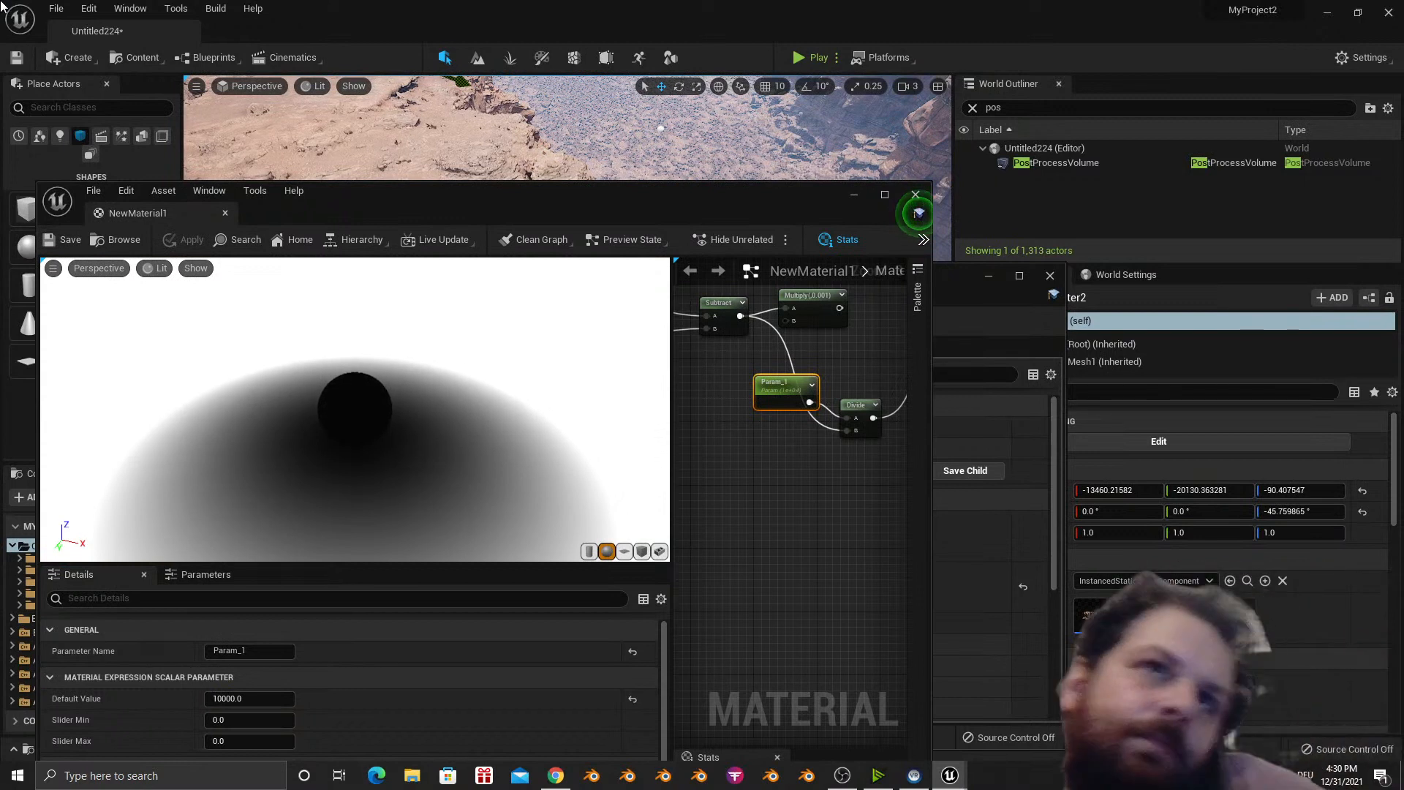
Inspect the effect from high above the whole canyon landscape.
drag(672, 189, 715, 352)
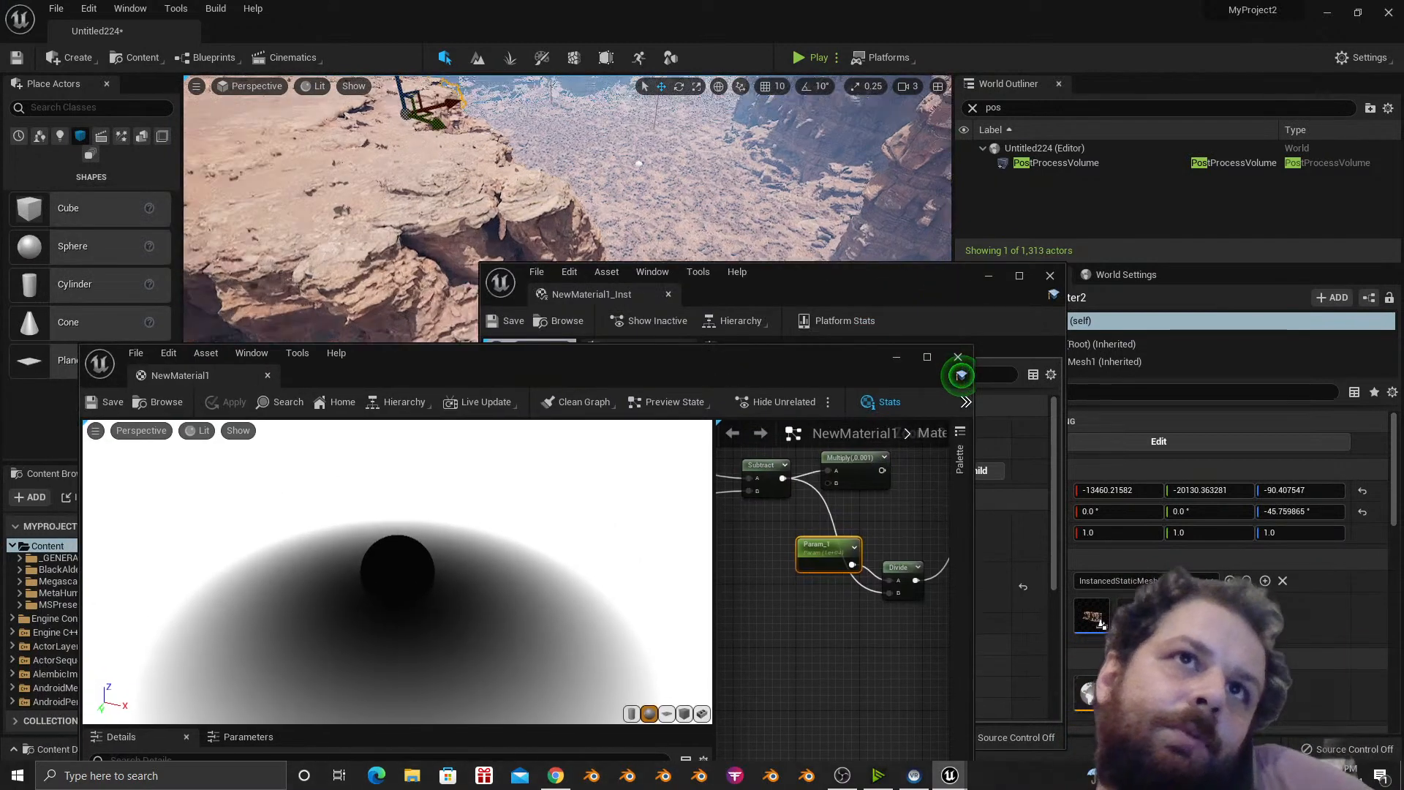
right_drag(568, 209, 694, 173)
key(s)
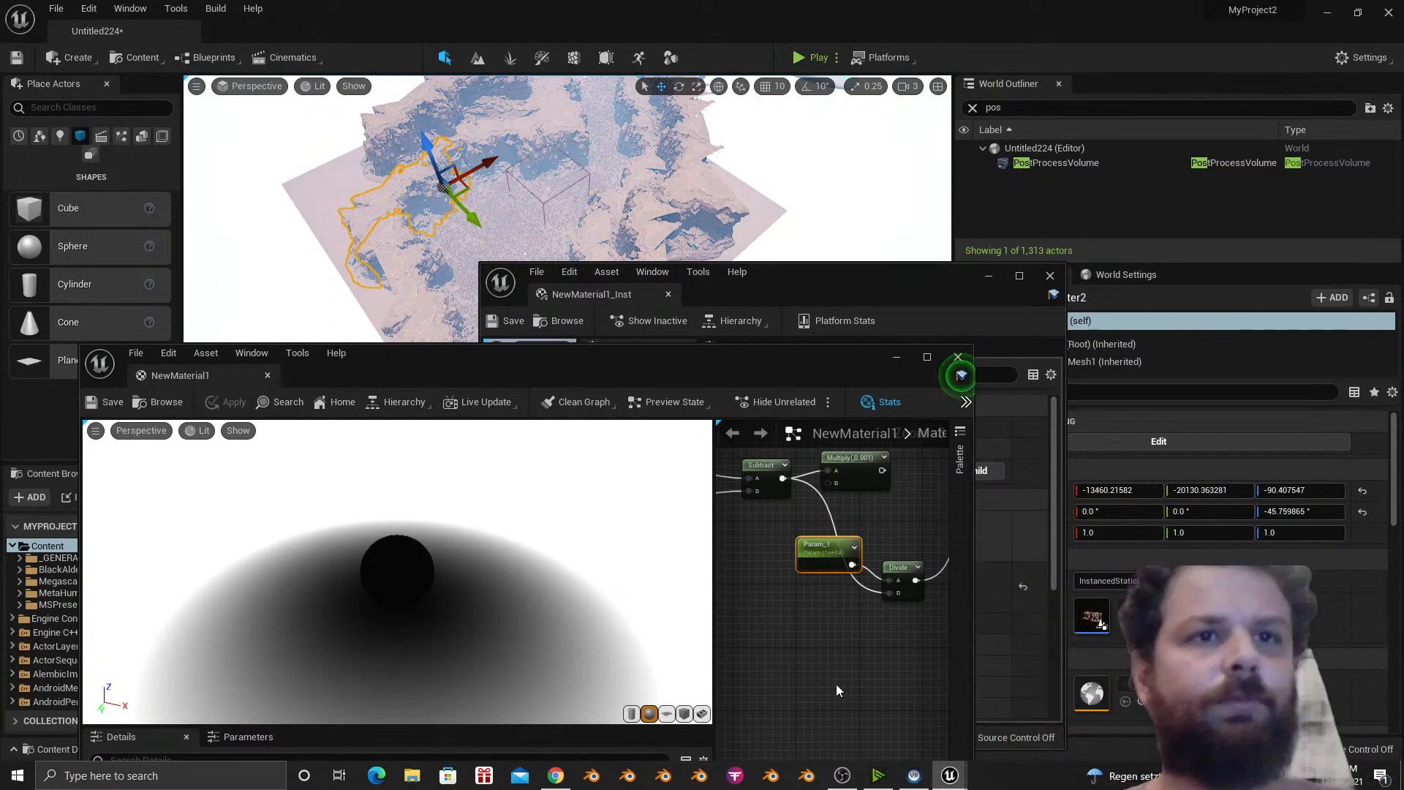
Switch to OBS Studio, raise the Audio Input Capture volume to about -7 dB, and return to Unreal Editor.
click(844, 777)
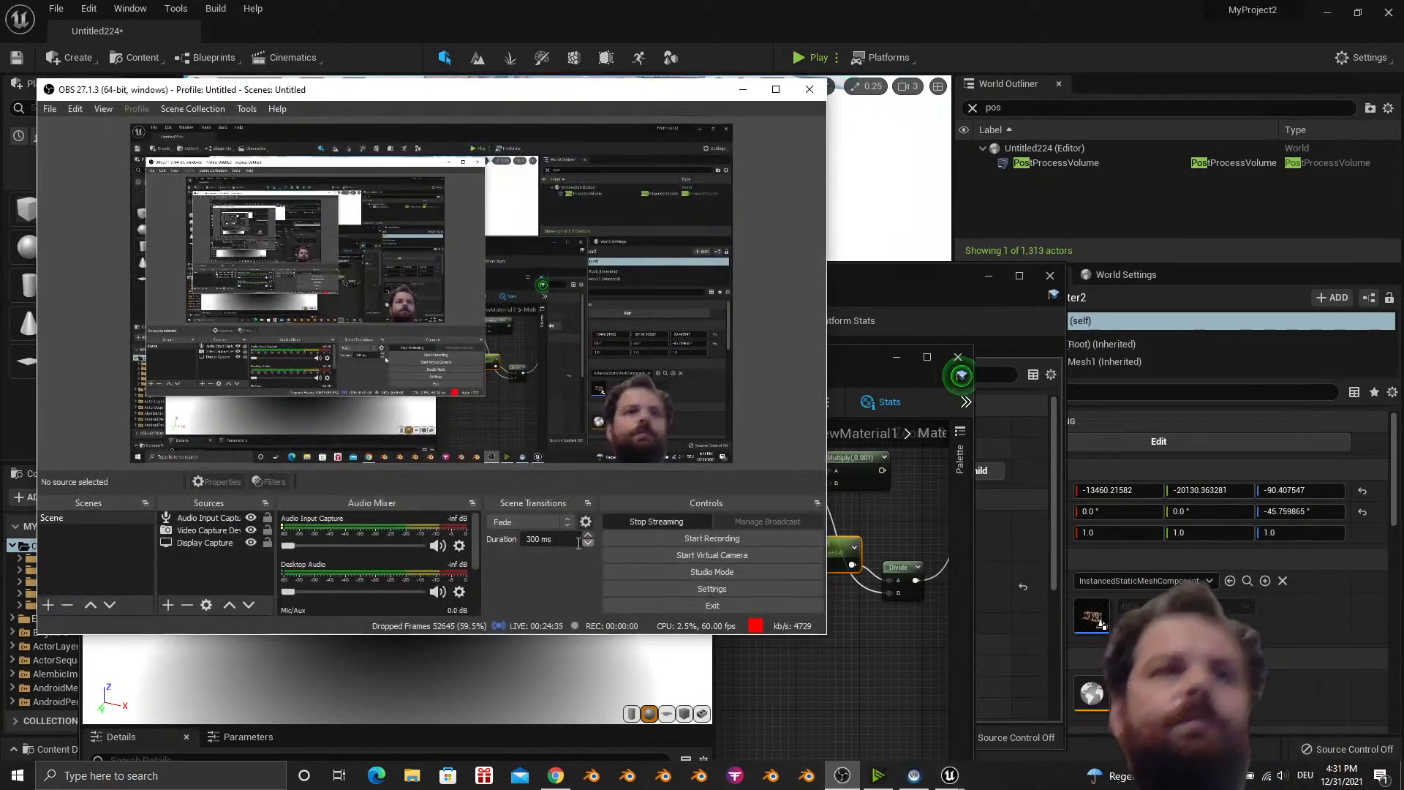
drag(403, 545, 382, 548)
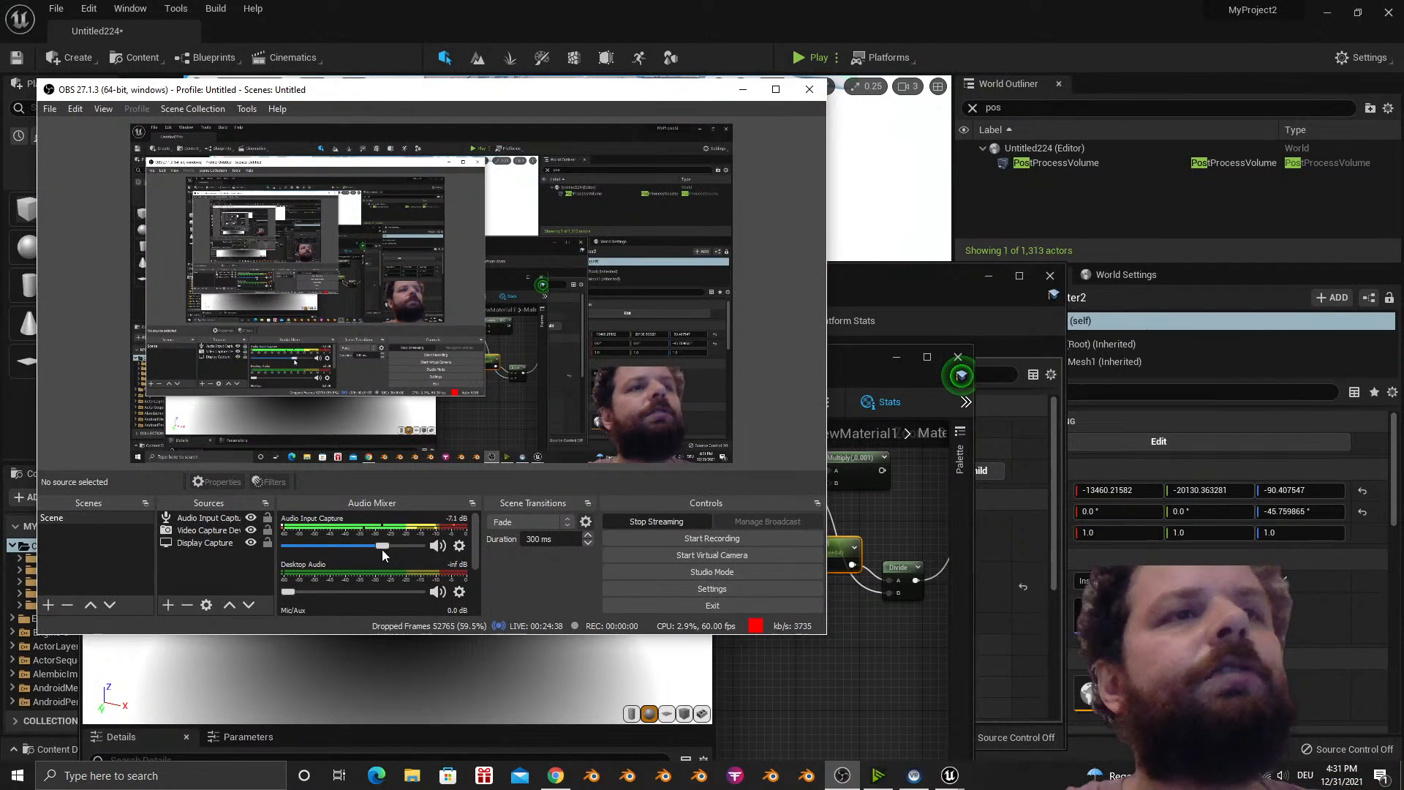
click(743, 90)
Move the NewMaterial1 window off the level view and close the NewMaterial1_Inst editor.
drag(832, 354, 1296, 256)
right_drag(409, 256, 492, 297)
click(491, 302)
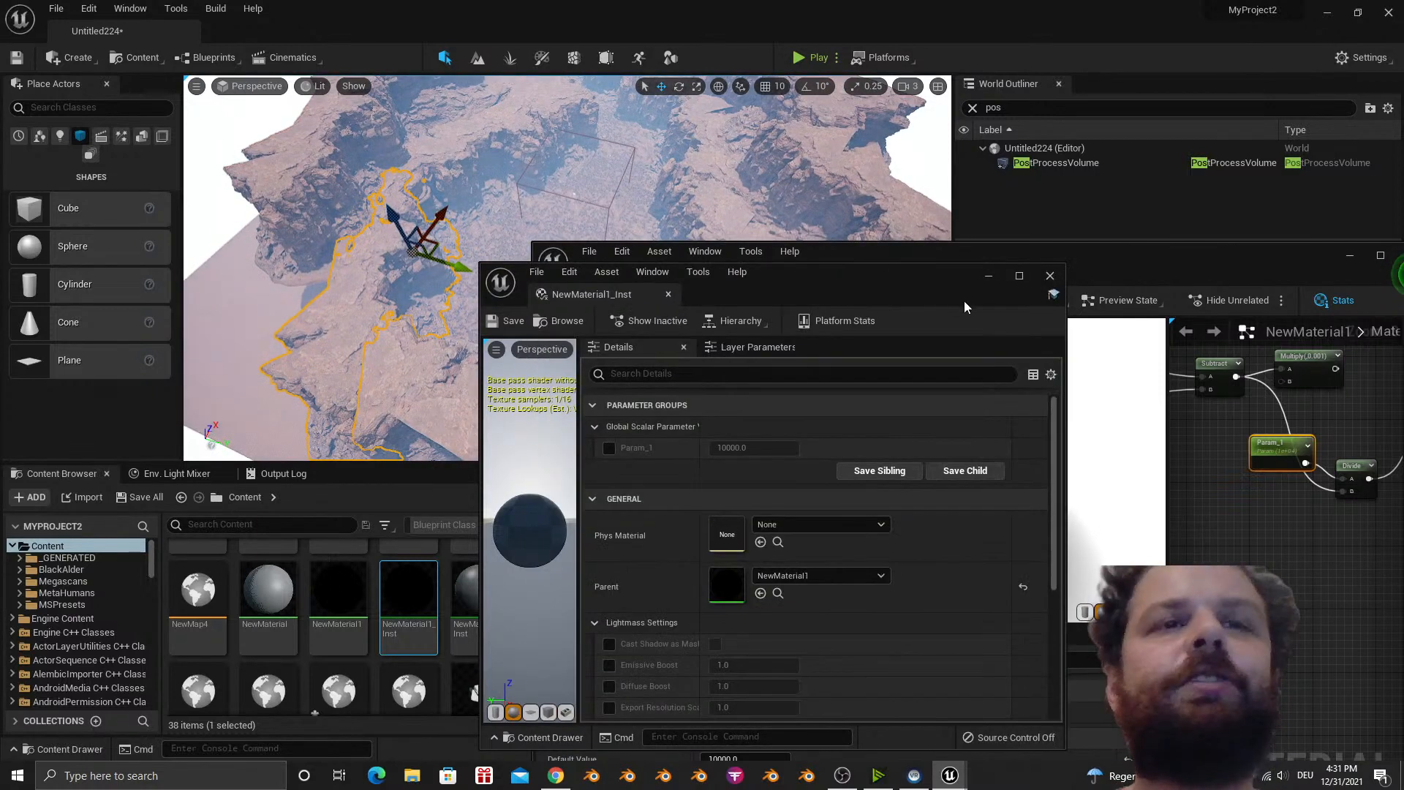
click(1049, 278)
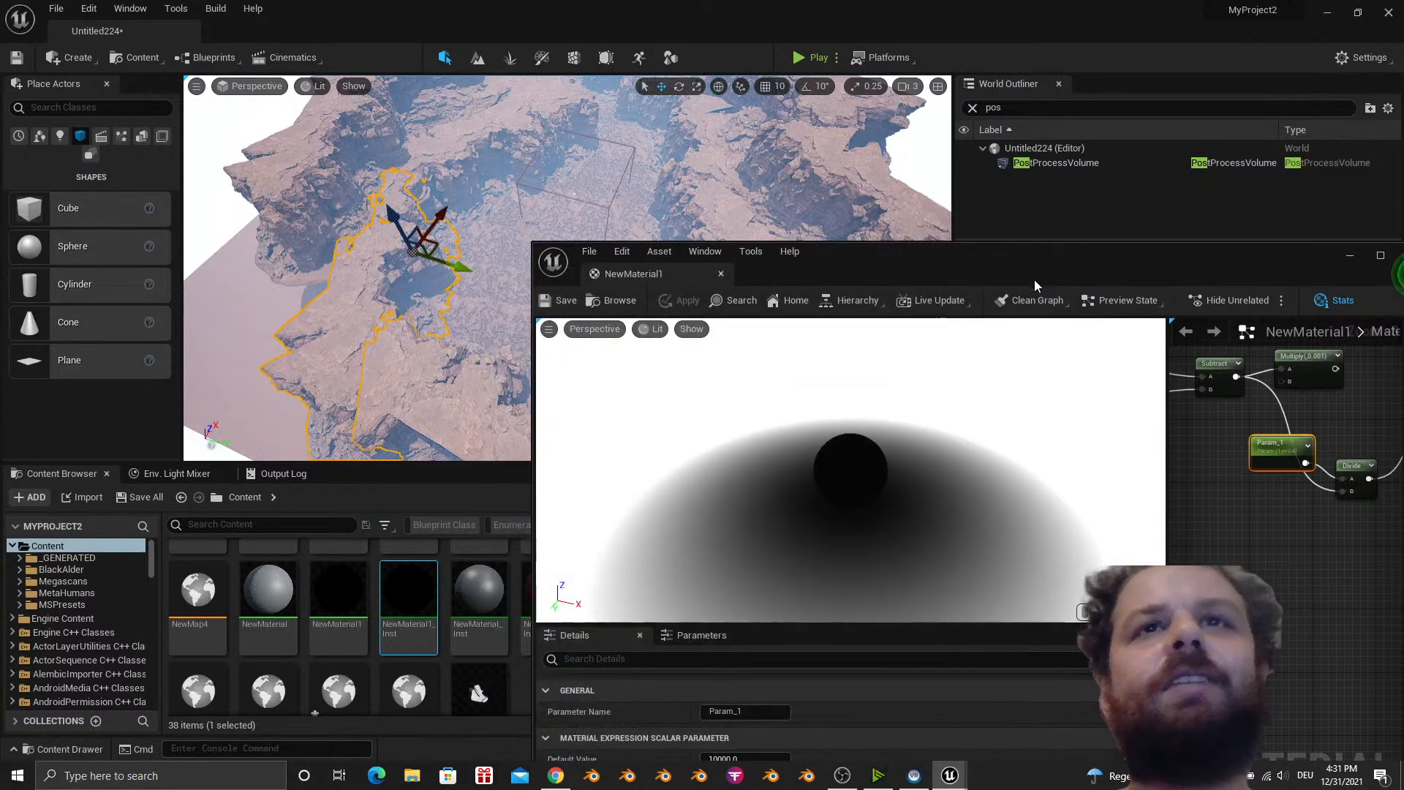
Widen the material graph area, connect Multiply's output directly to Abs in place of Divide, and save NewMaterial1.
drag(961, 261, 821, 207)
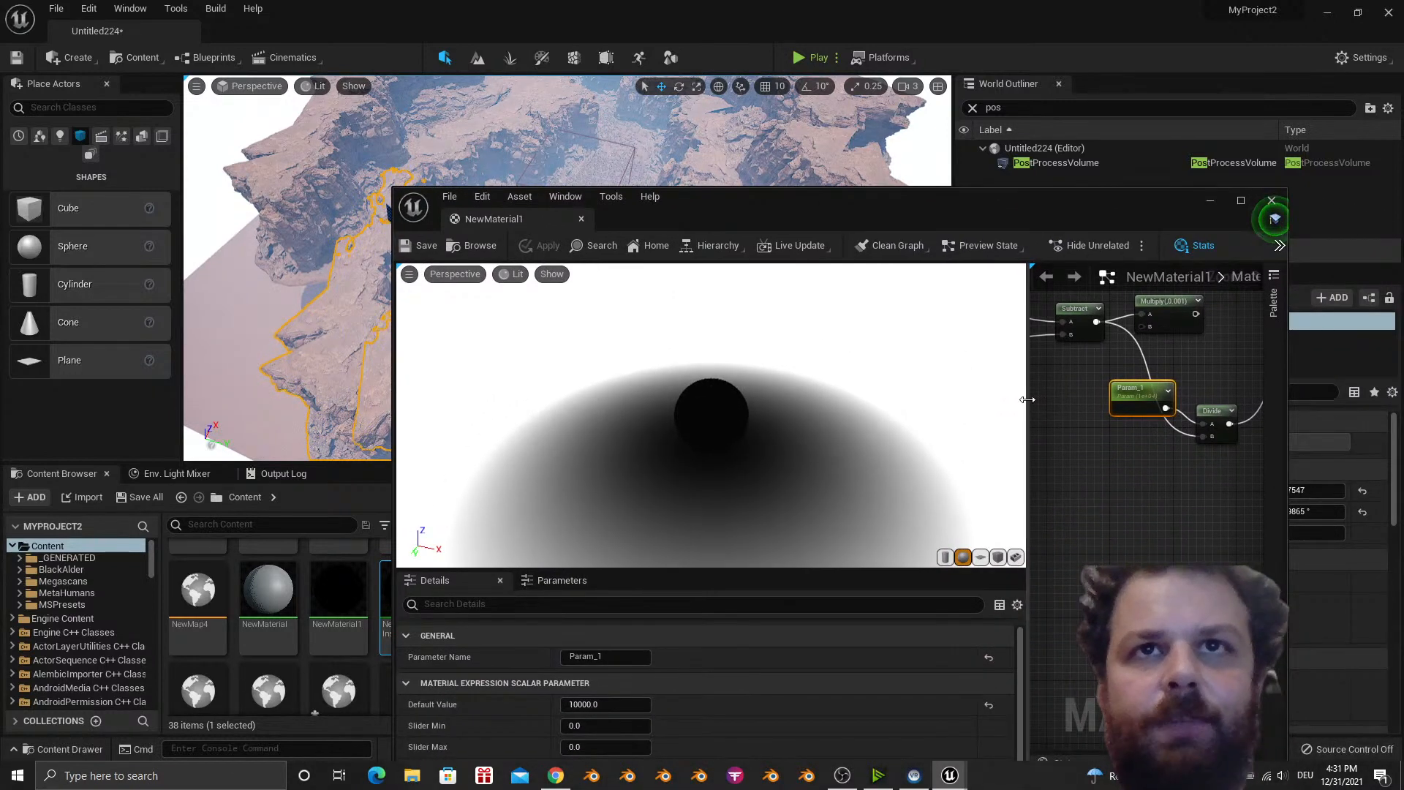
drag(1028, 400, 805, 407)
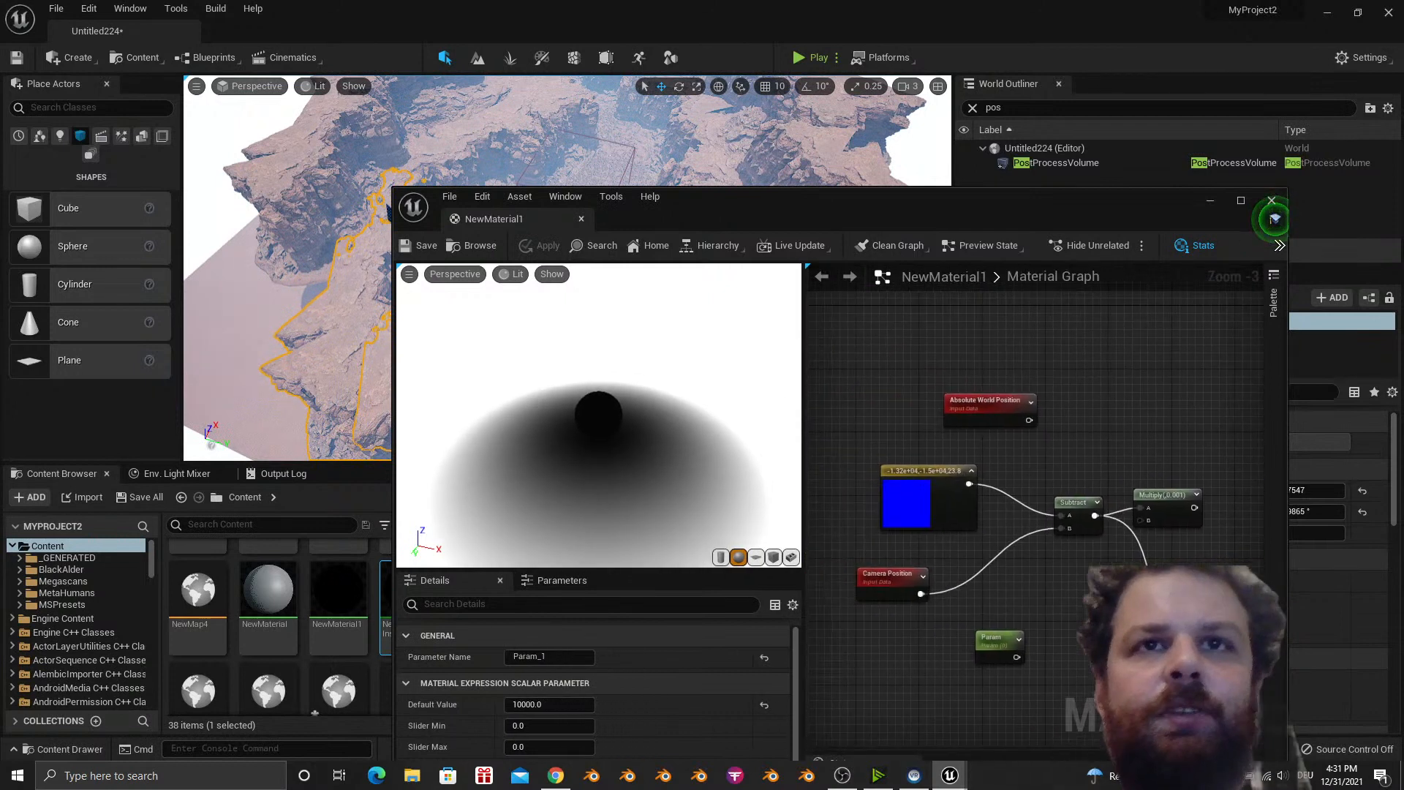
right_drag(1197, 519, 1075, 507)
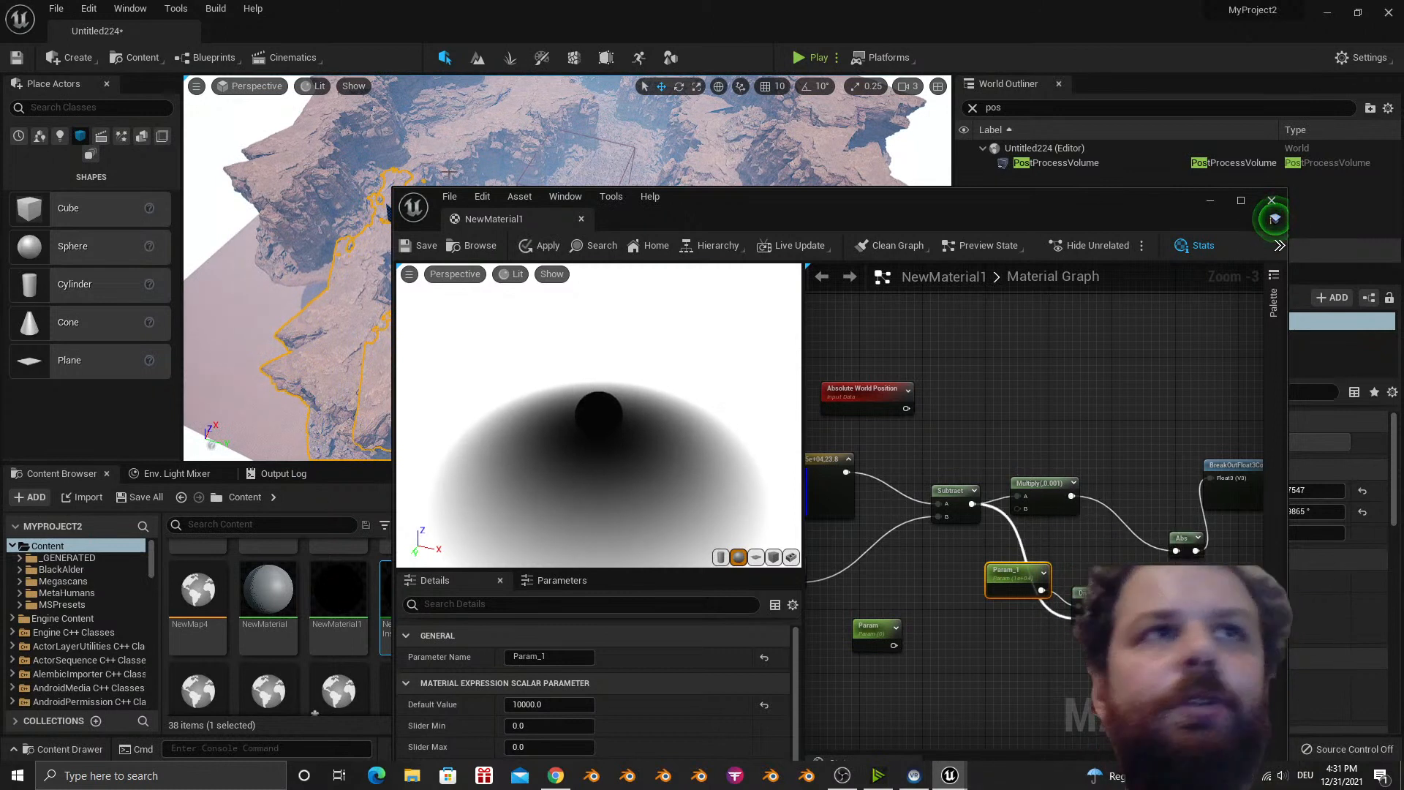
click(427, 247)
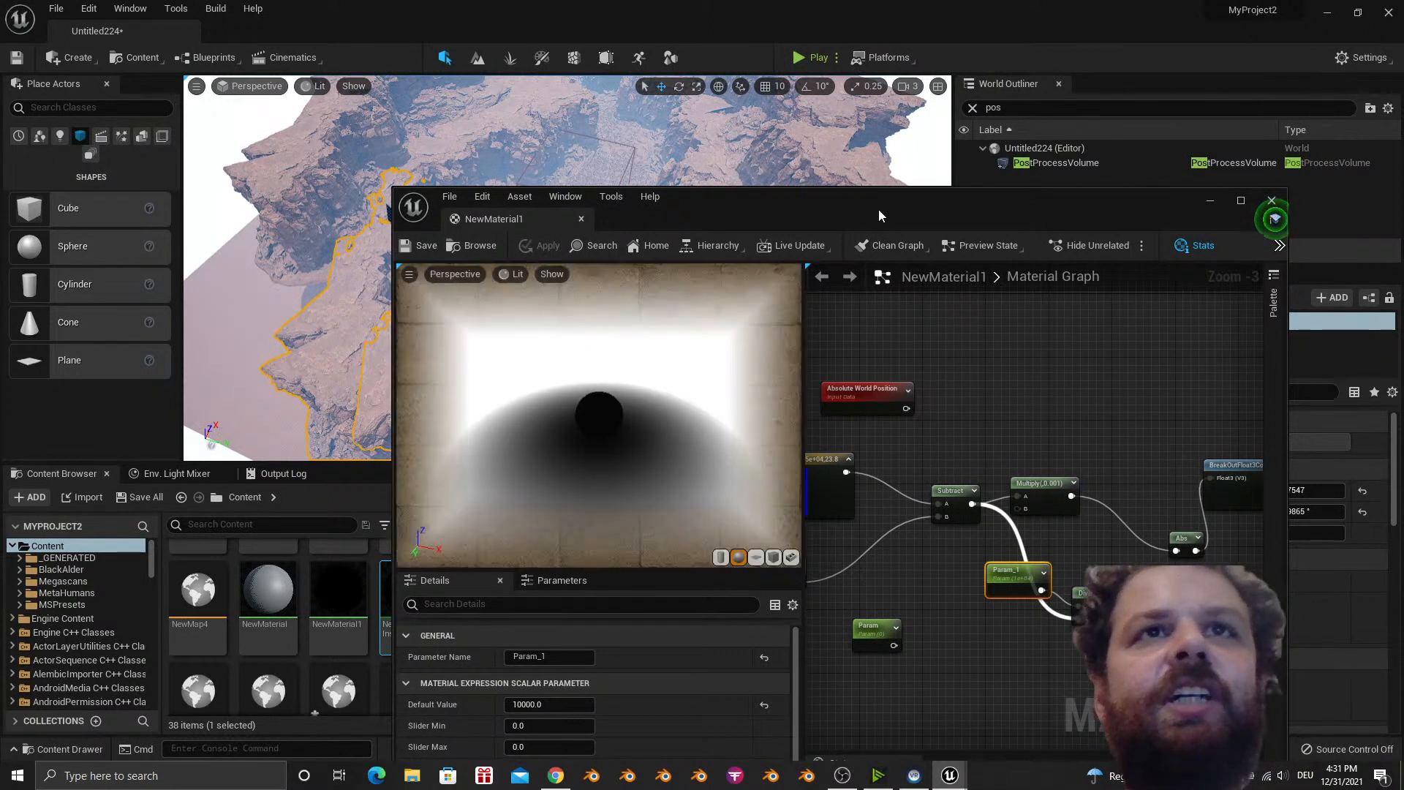
Fly down to the canyon floor near the white sphere and check how the desaturation changes with distance.
drag(879, 209, 881, 431)
key(w)
right_drag(702, 277, 707, 234)
key(w)
key(w)
key(s)
key(w)
Review the node chain through to Lerp and reposition the node beneath Lerp in the NewMaterial1 graph.
drag(914, 433, 984, 325)
right_drag(1012, 515, 1173, 499)
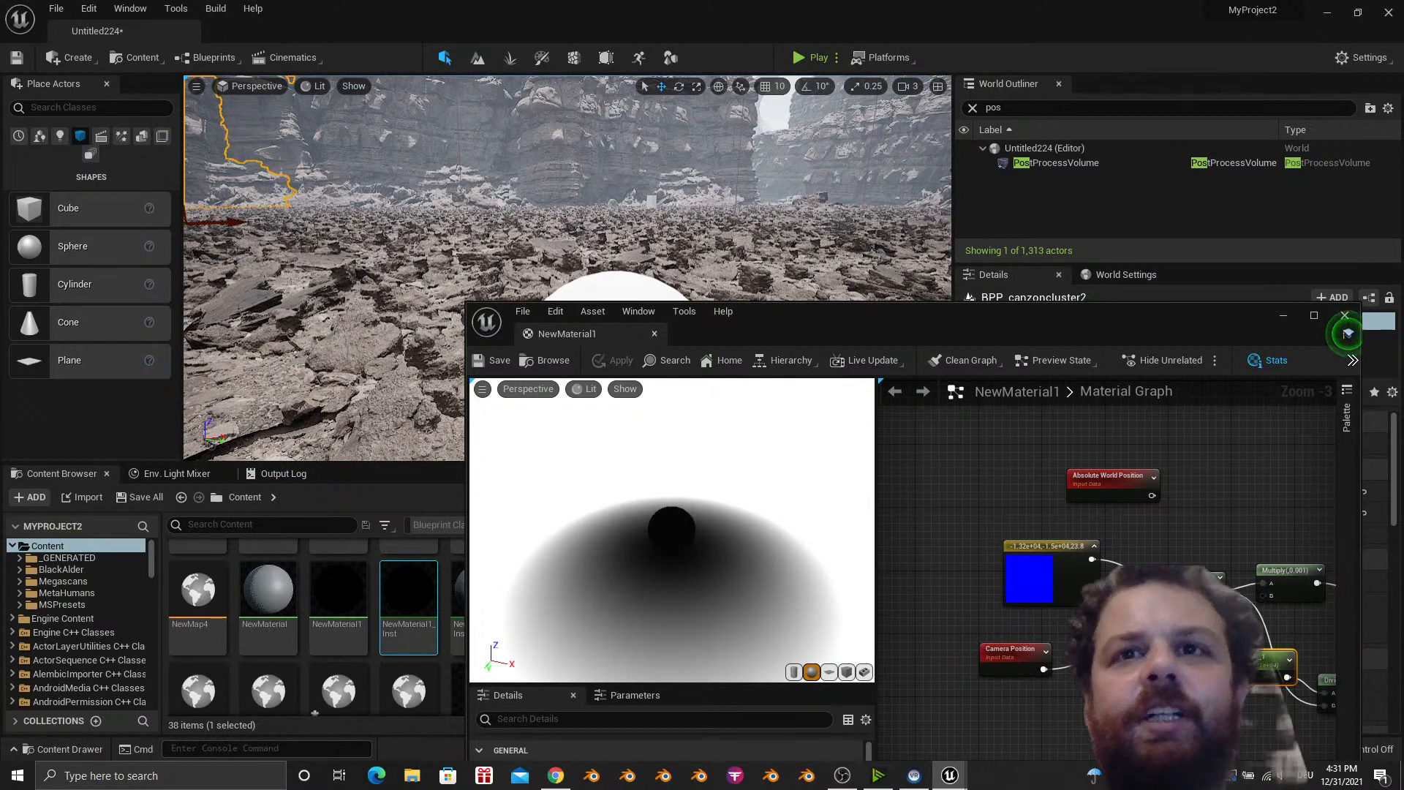
right_drag(1126, 538, 582, 541)
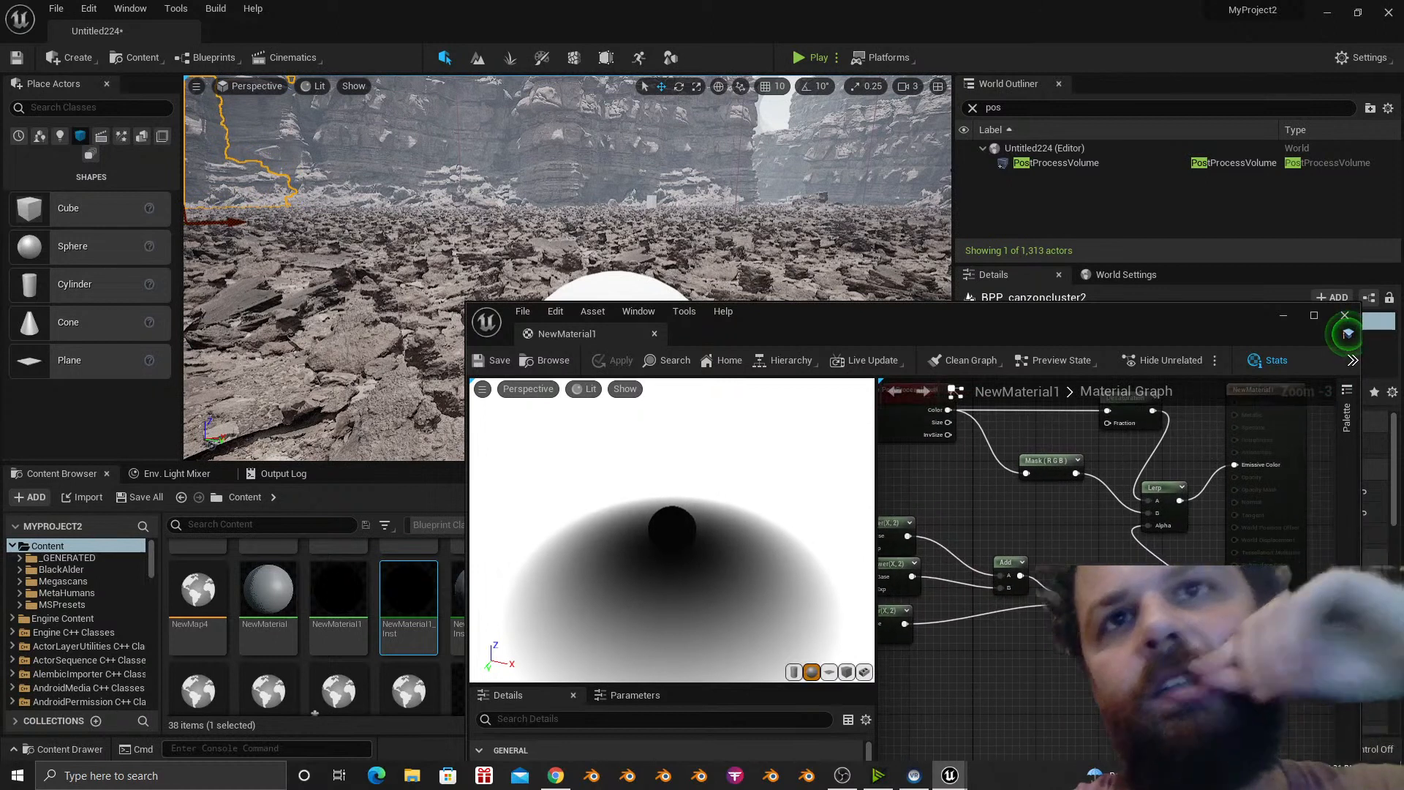
right_drag(1141, 585, 1155, 580)
drag(1207, 614, 1196, 629)
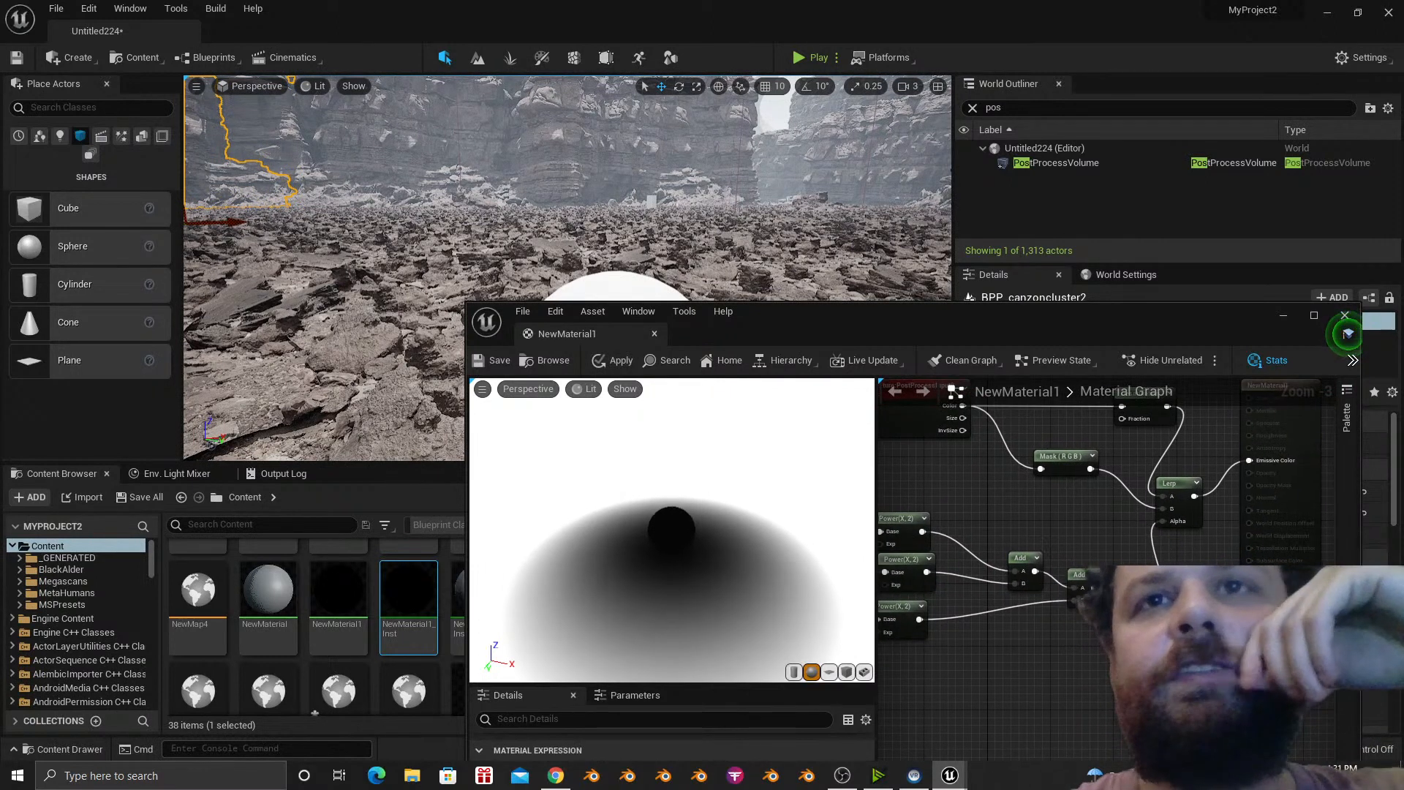
Search the material graph's node list for an invert node to flip the falloff.
right_click(1156, 582)
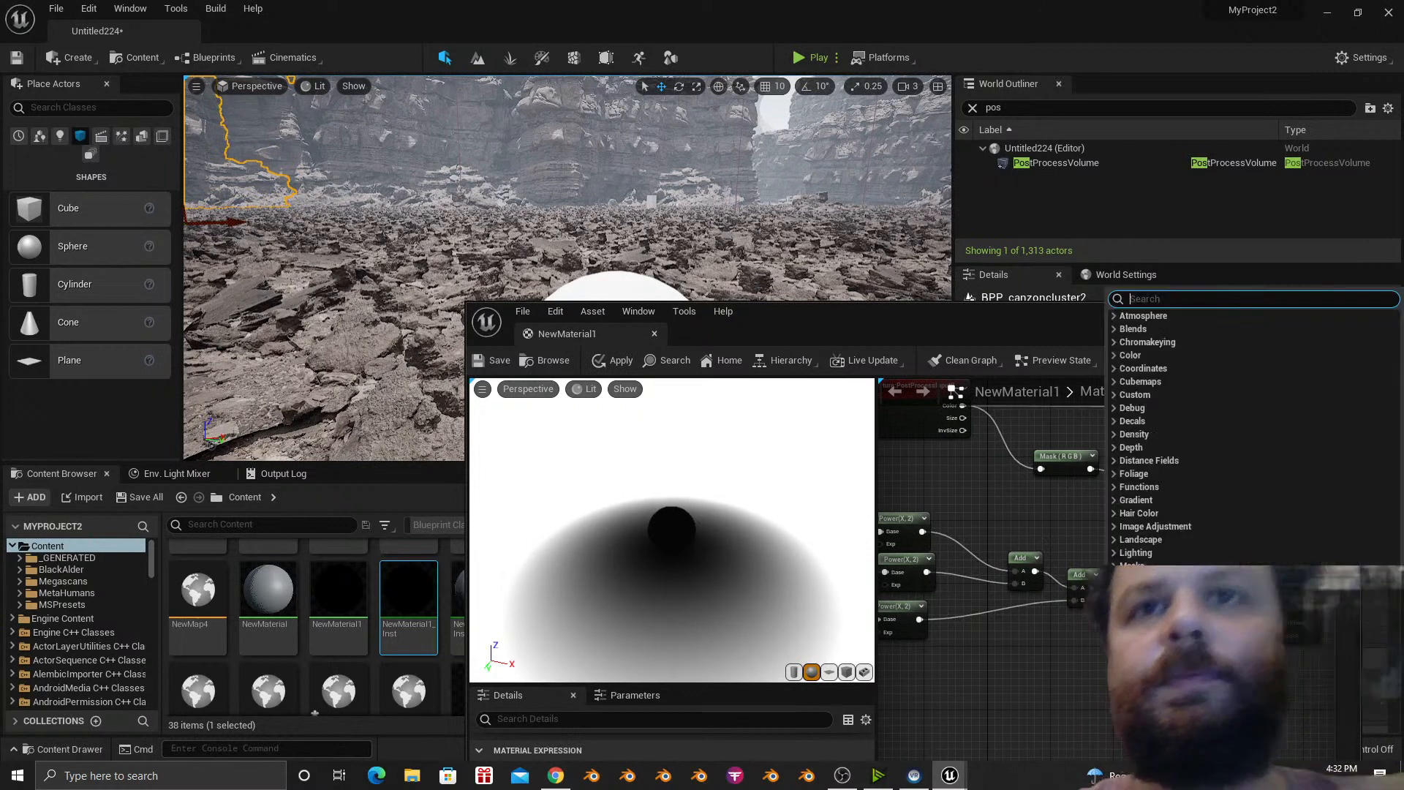
text(inv)
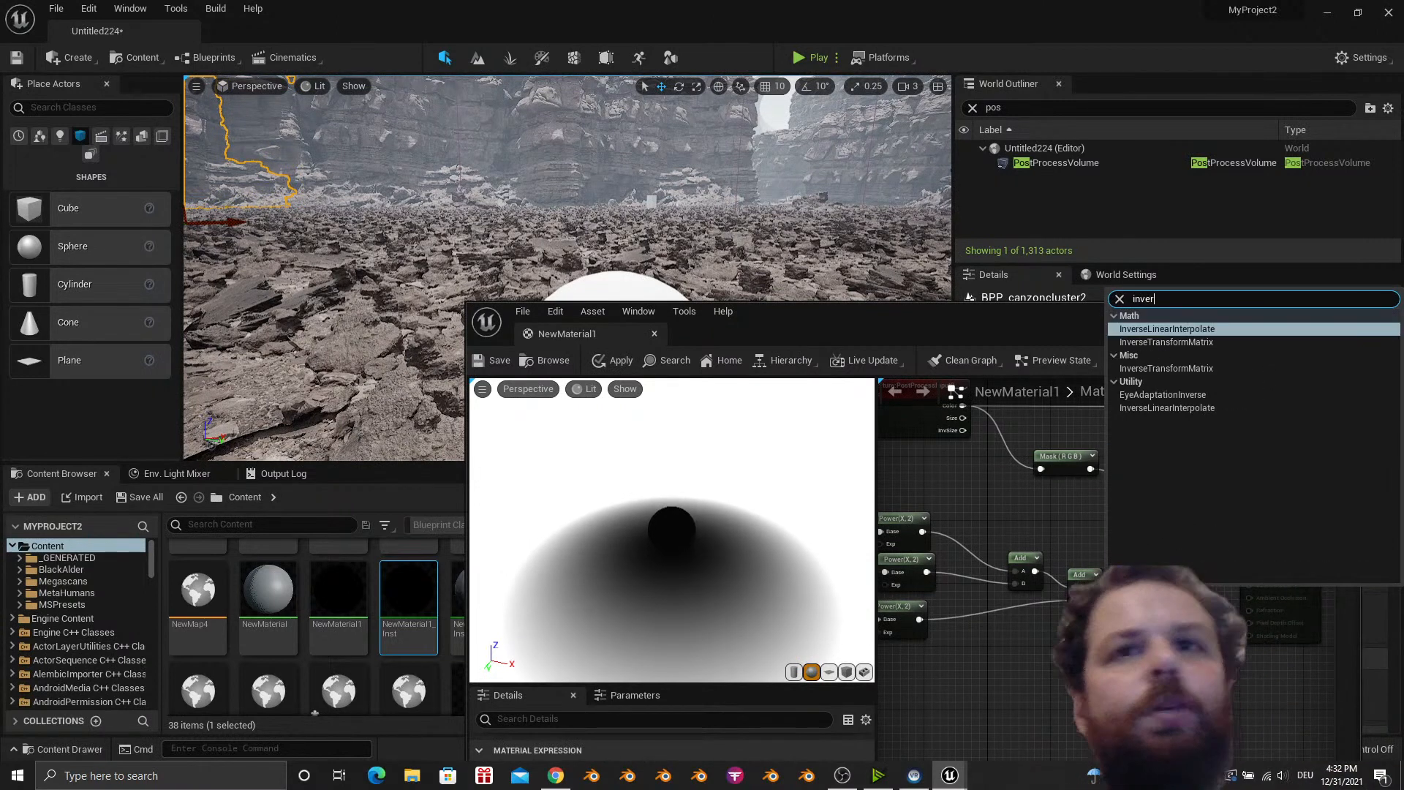
text(er)
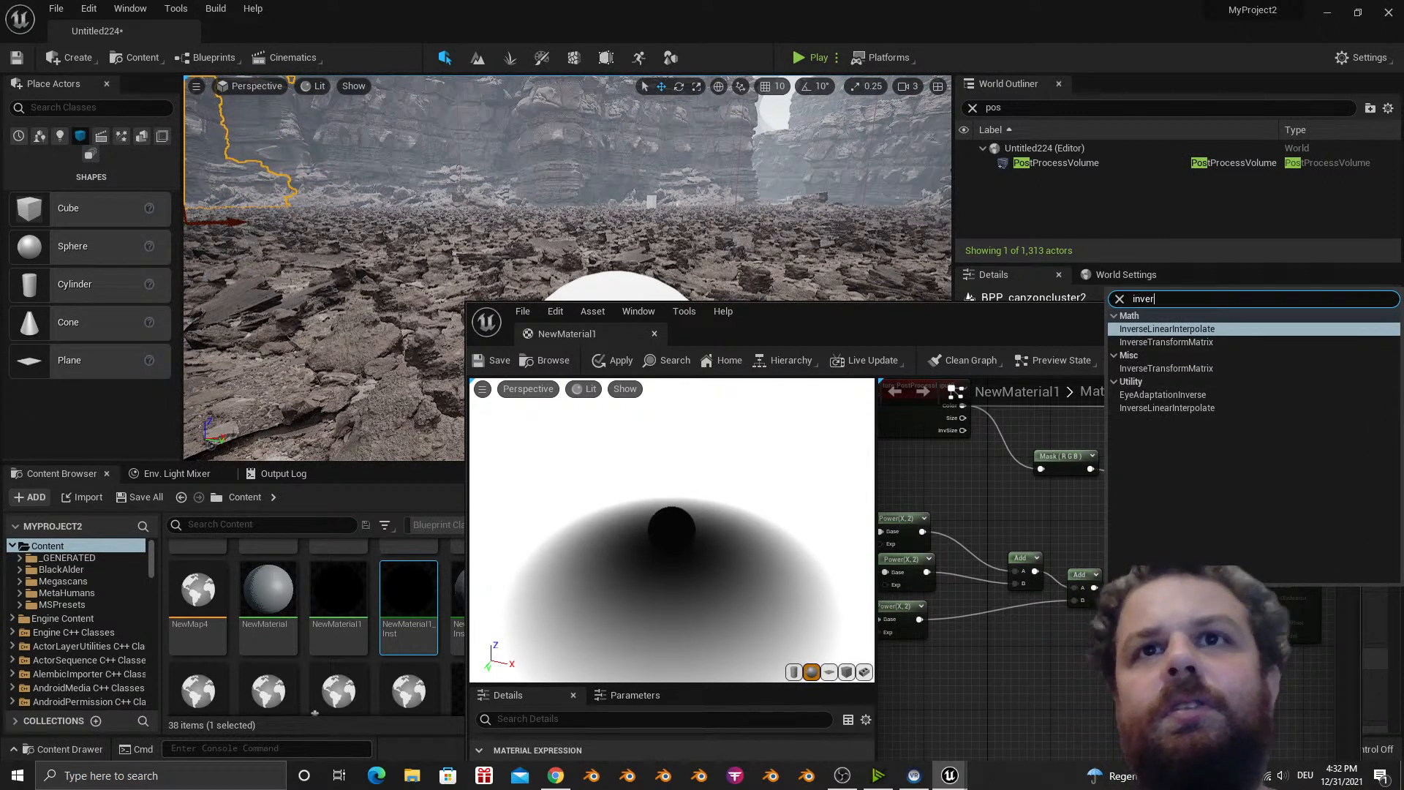
key(Escape)
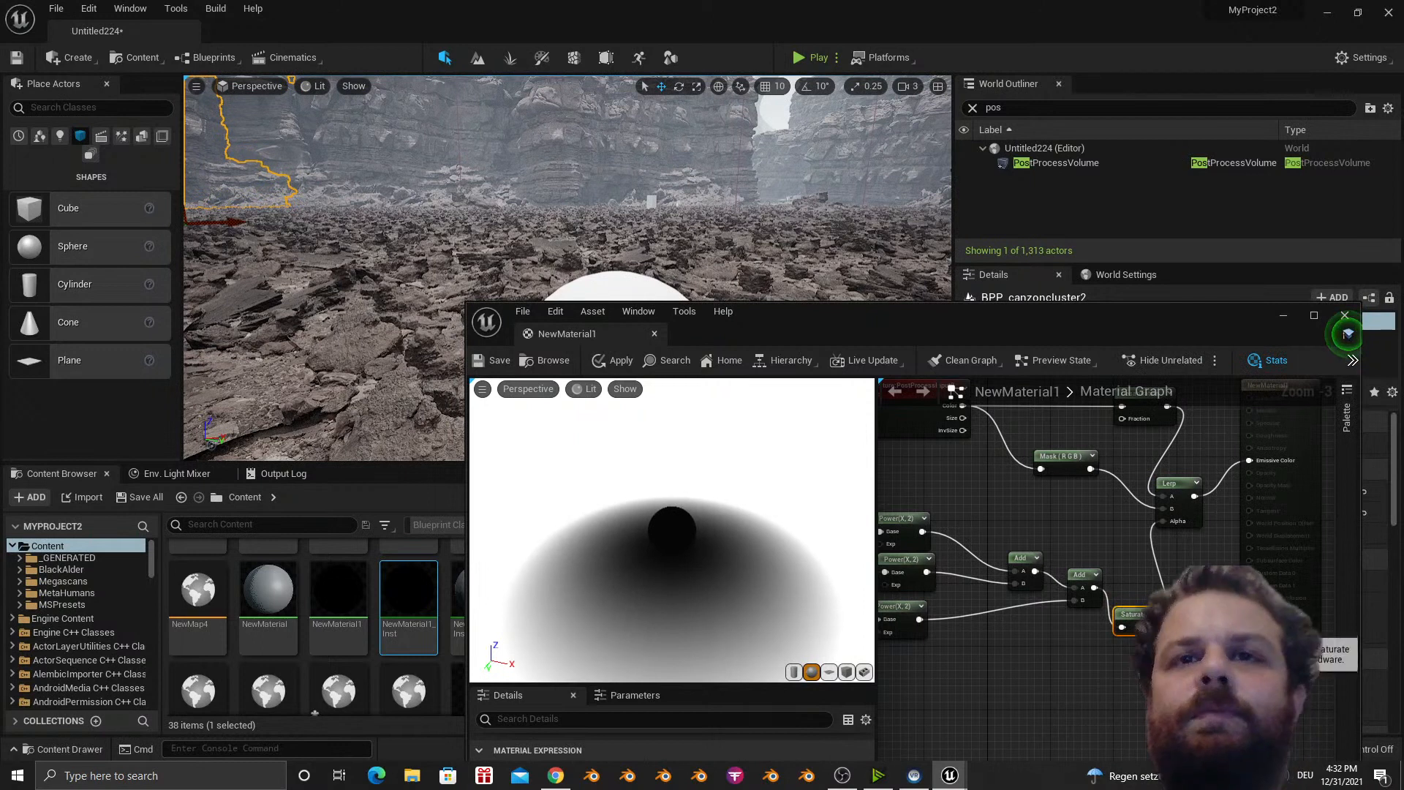
right_click(1154, 655)
text(invert)
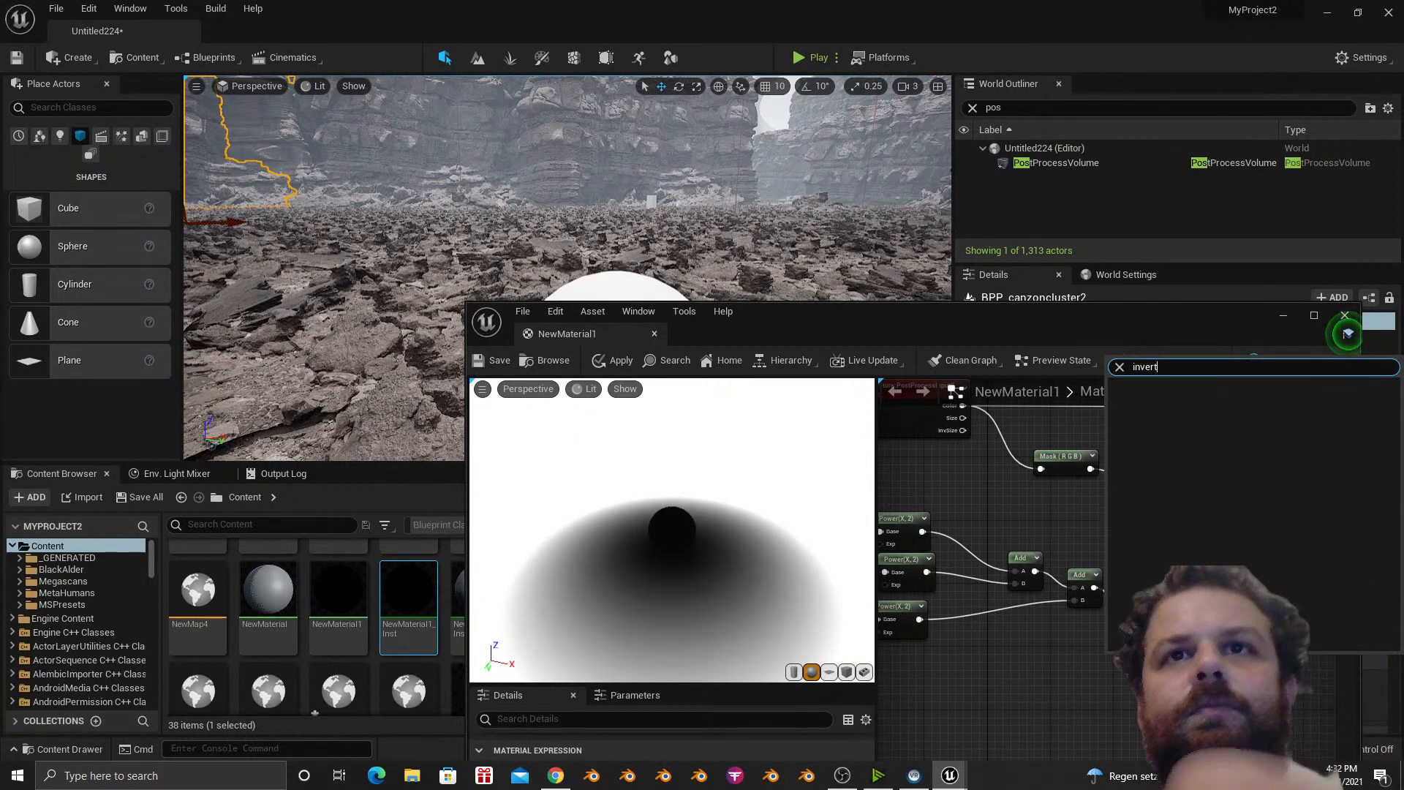
key(BackSpace)
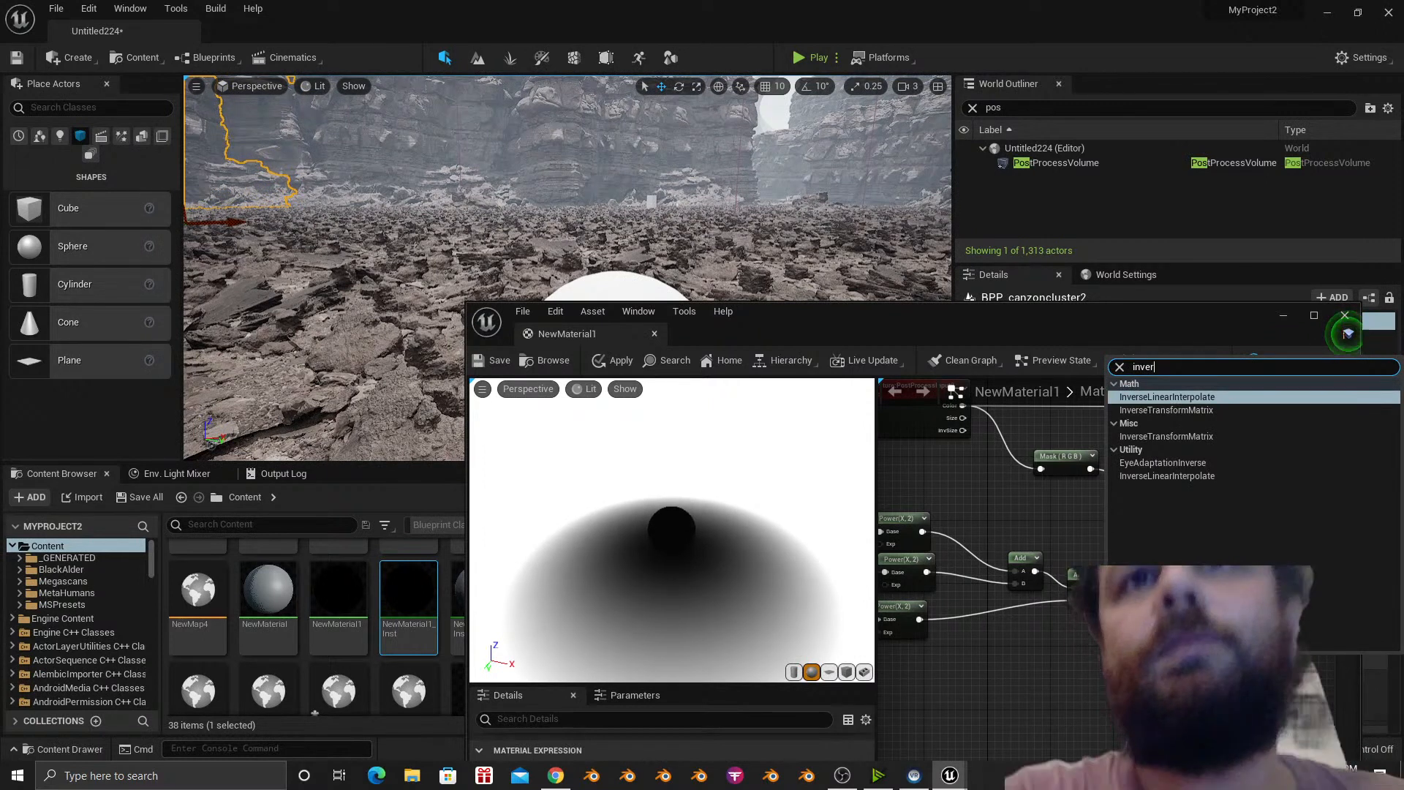
click(1055, 519)
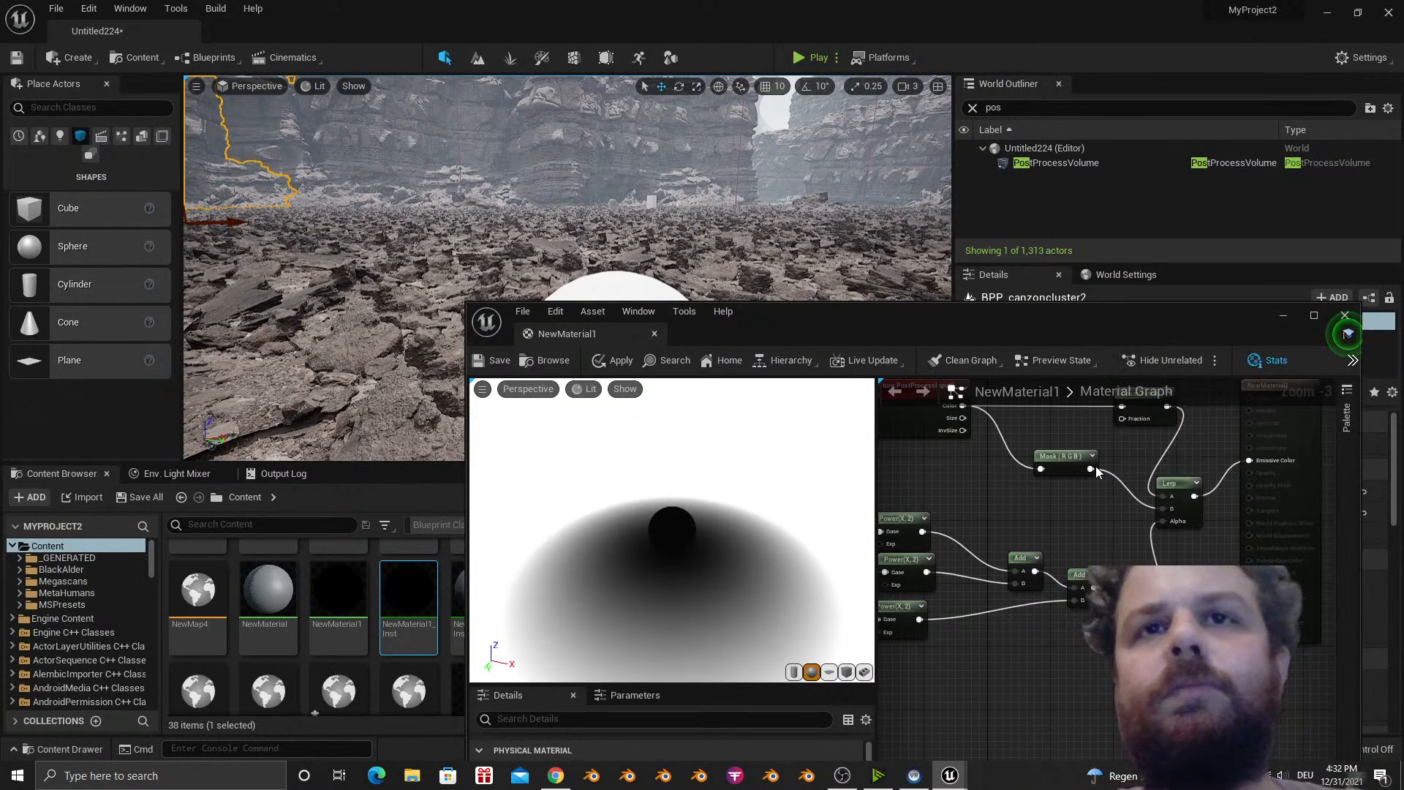
Add an InverseLinearInterpolate node from Desaturation's output, wire in the Mask, and connect its output to Emissive Color in place of Lerp.
right_drag(1149, 445, 1130, 468)
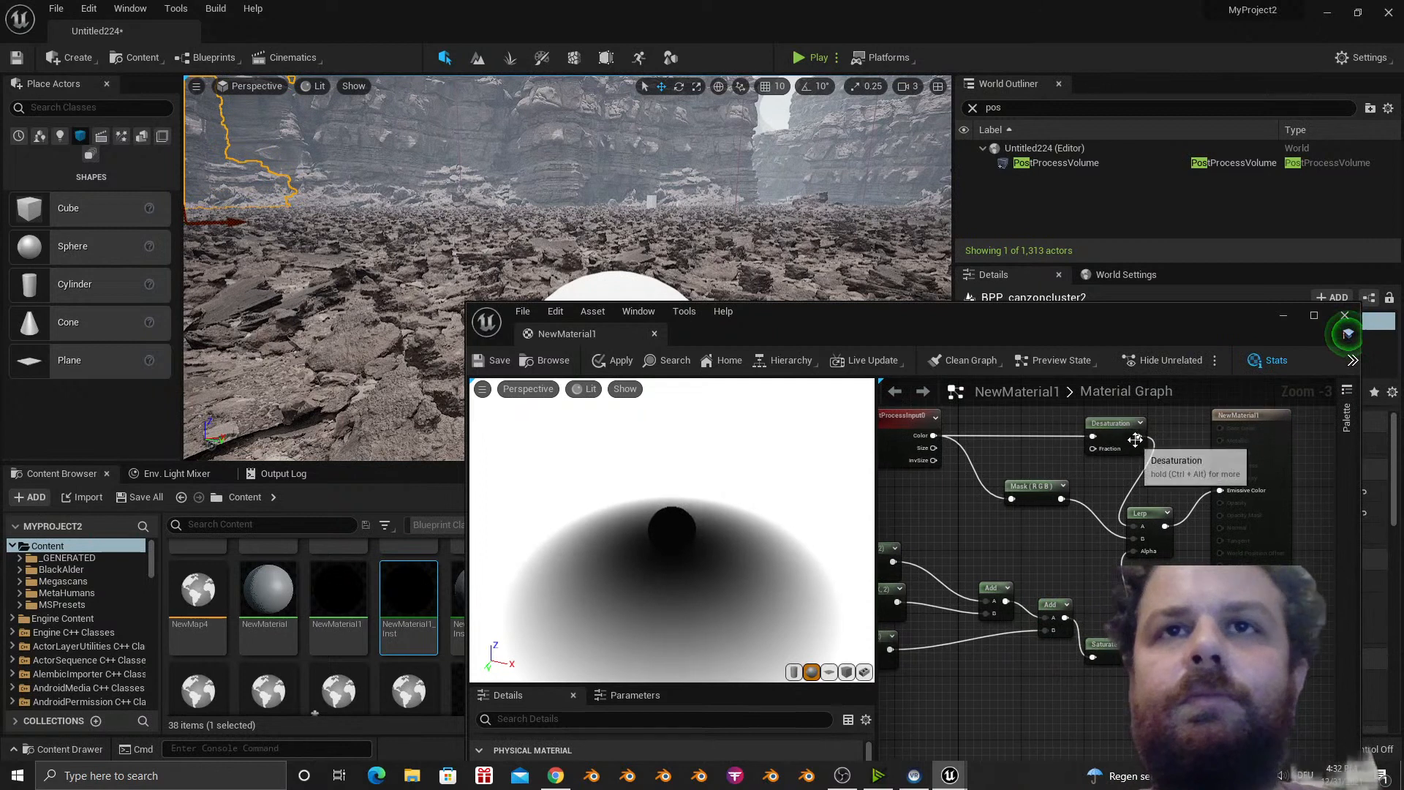
drag(1138, 436, 1082, 558)
text(inverse)
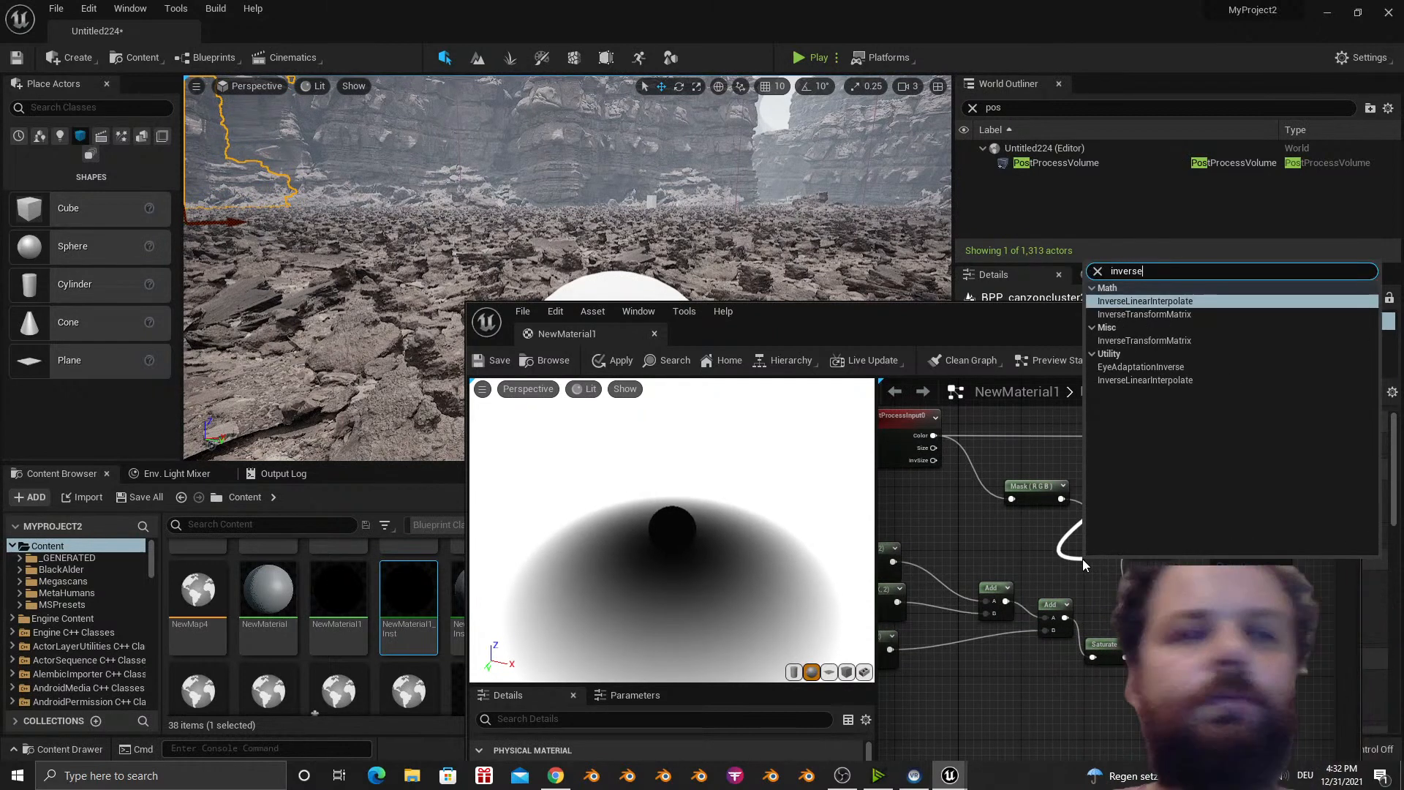
click(1144, 301)
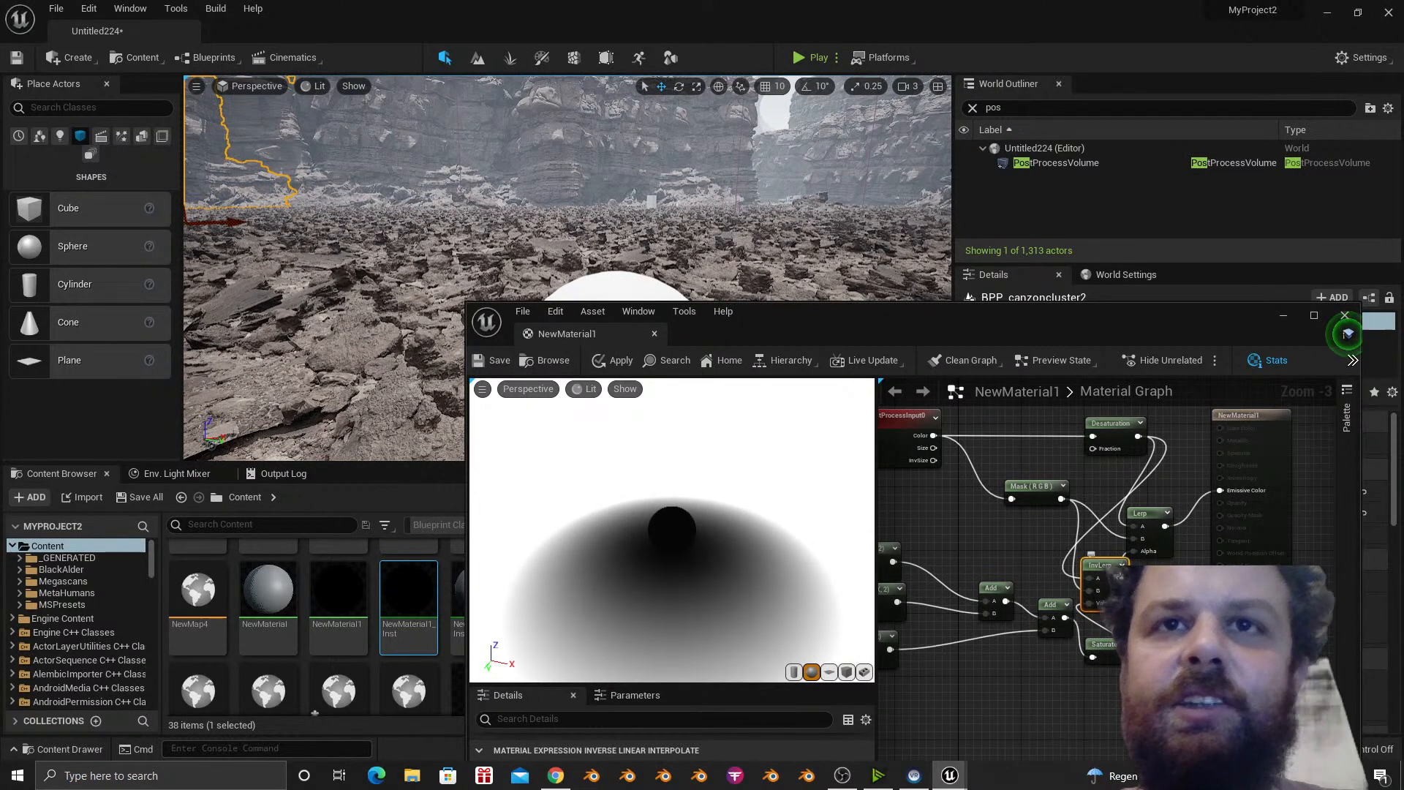
drag(1221, 490, 1221, 490)
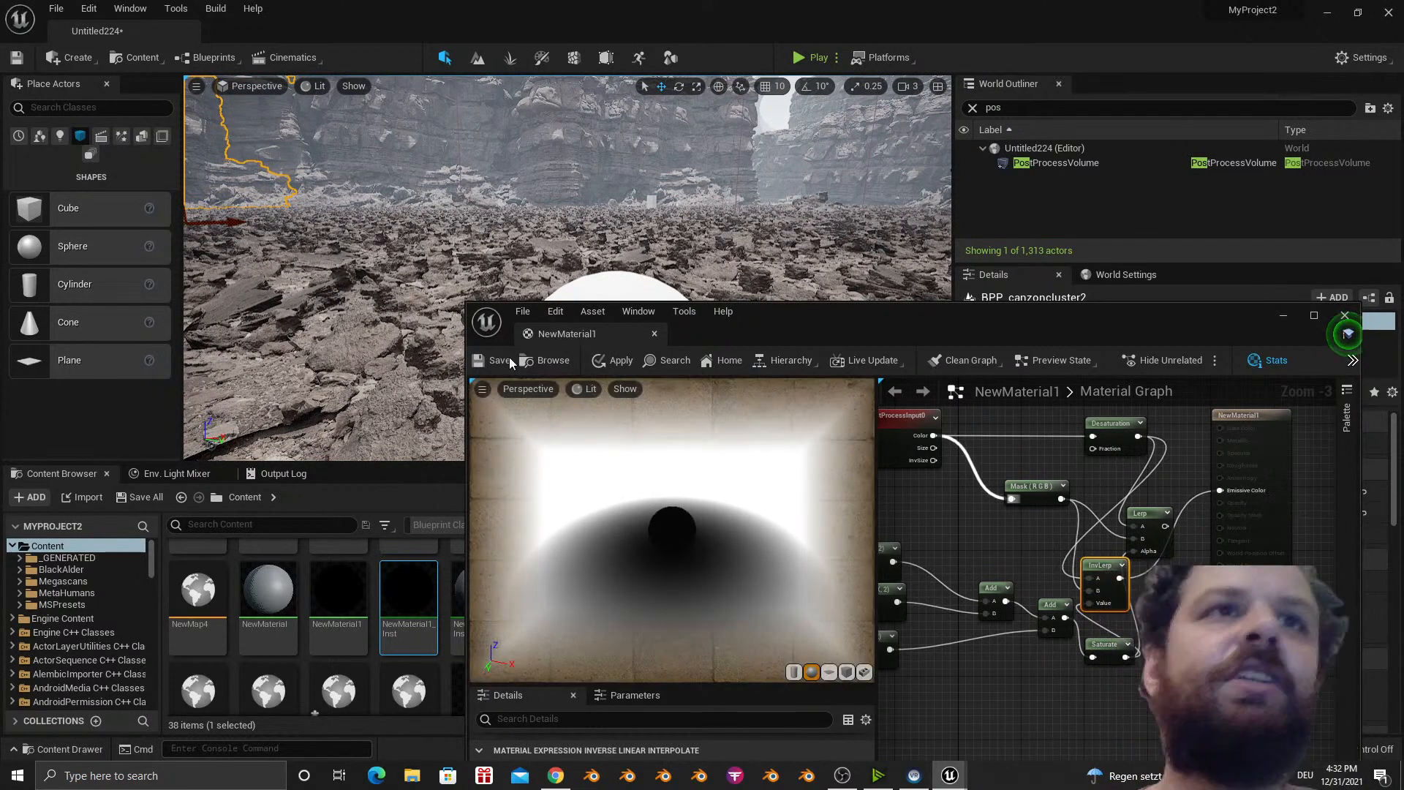
Save NewMaterial1 with the InvLerp node driving its output and check the effect around the sphere in the level.
click(503, 364)
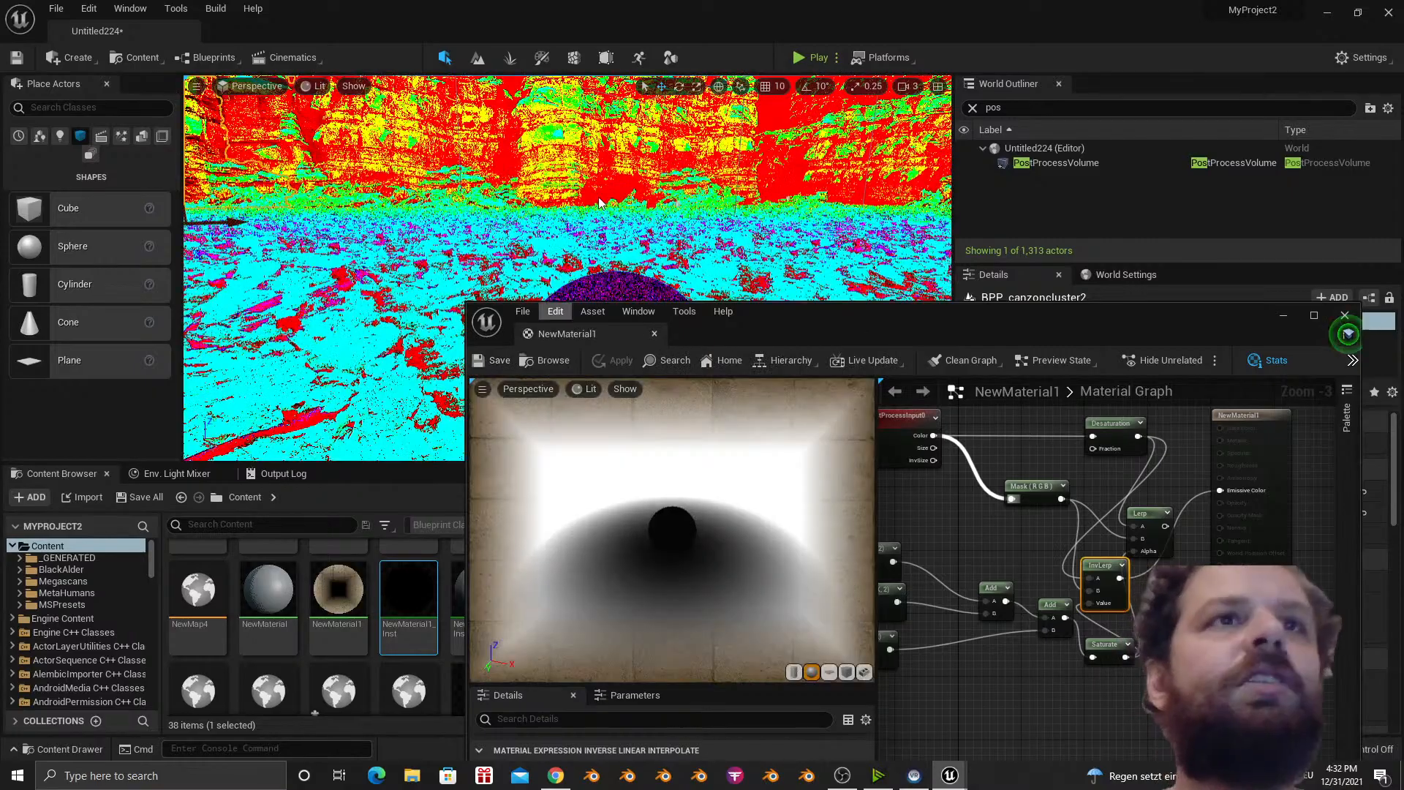
scroll(587, 191, down, 8)
scroll(586, 192, up, 5)
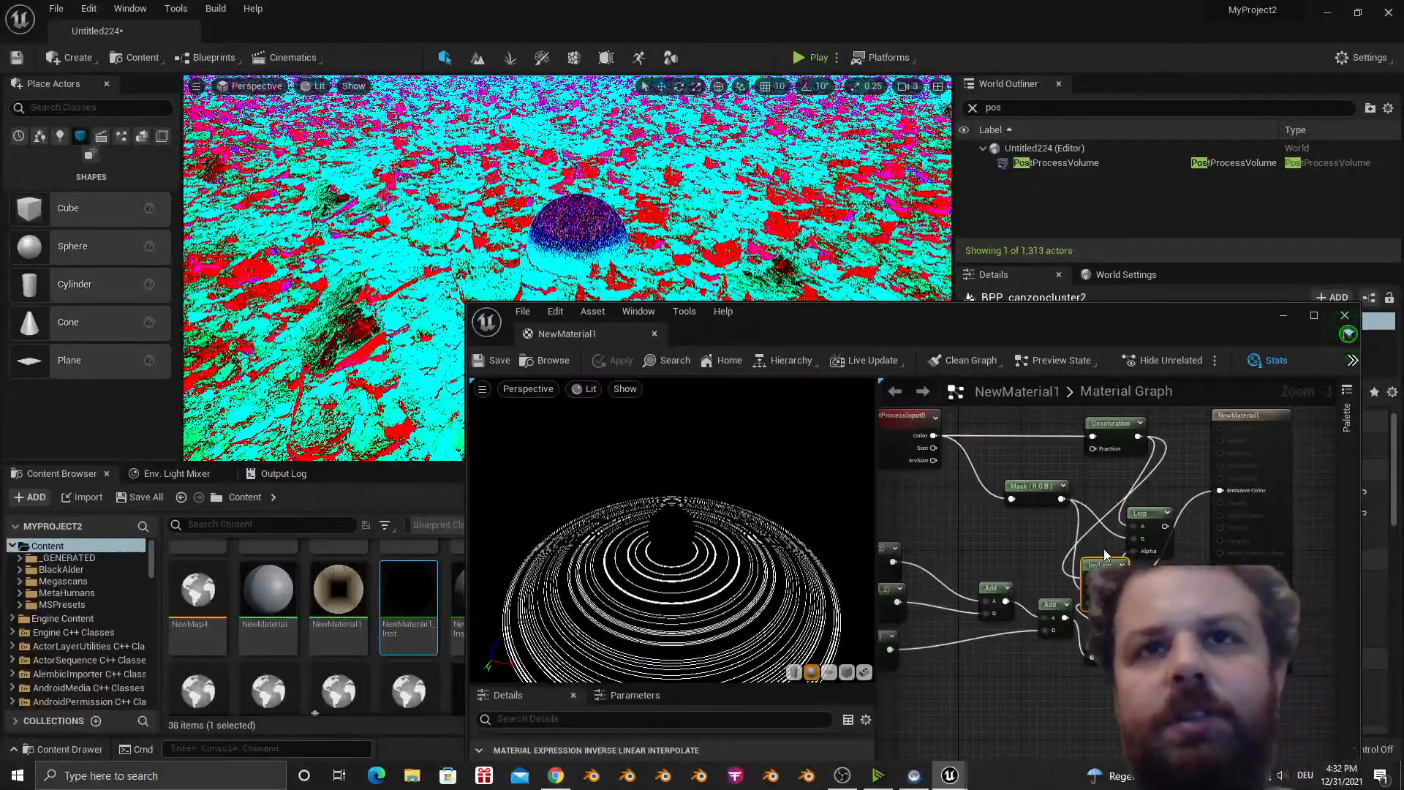
Delete the InvLerp node, connect the Lerp output to Emissive Color, save the material and check the level.
key(Delete)
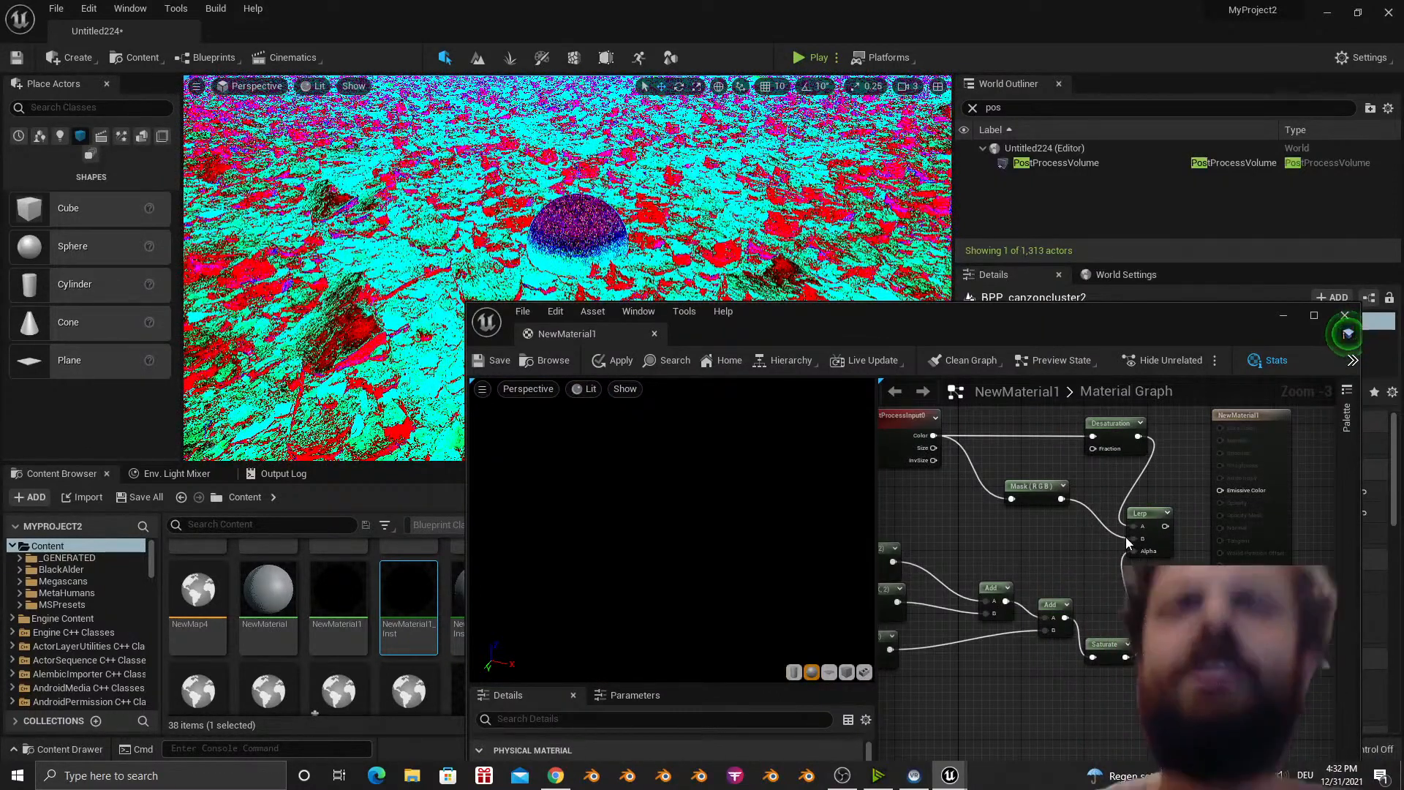
drag(1166, 527, 1220, 490)
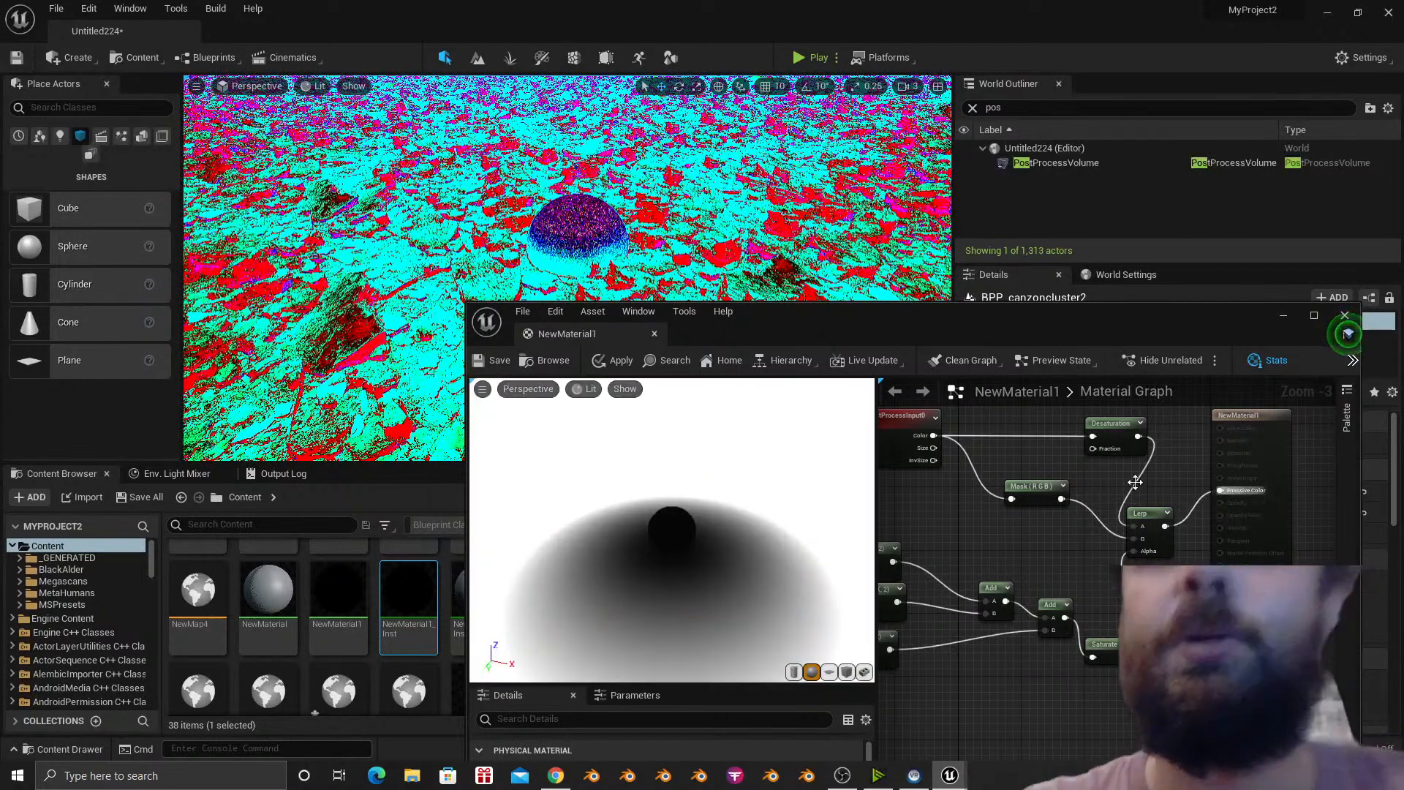
click(495, 366)
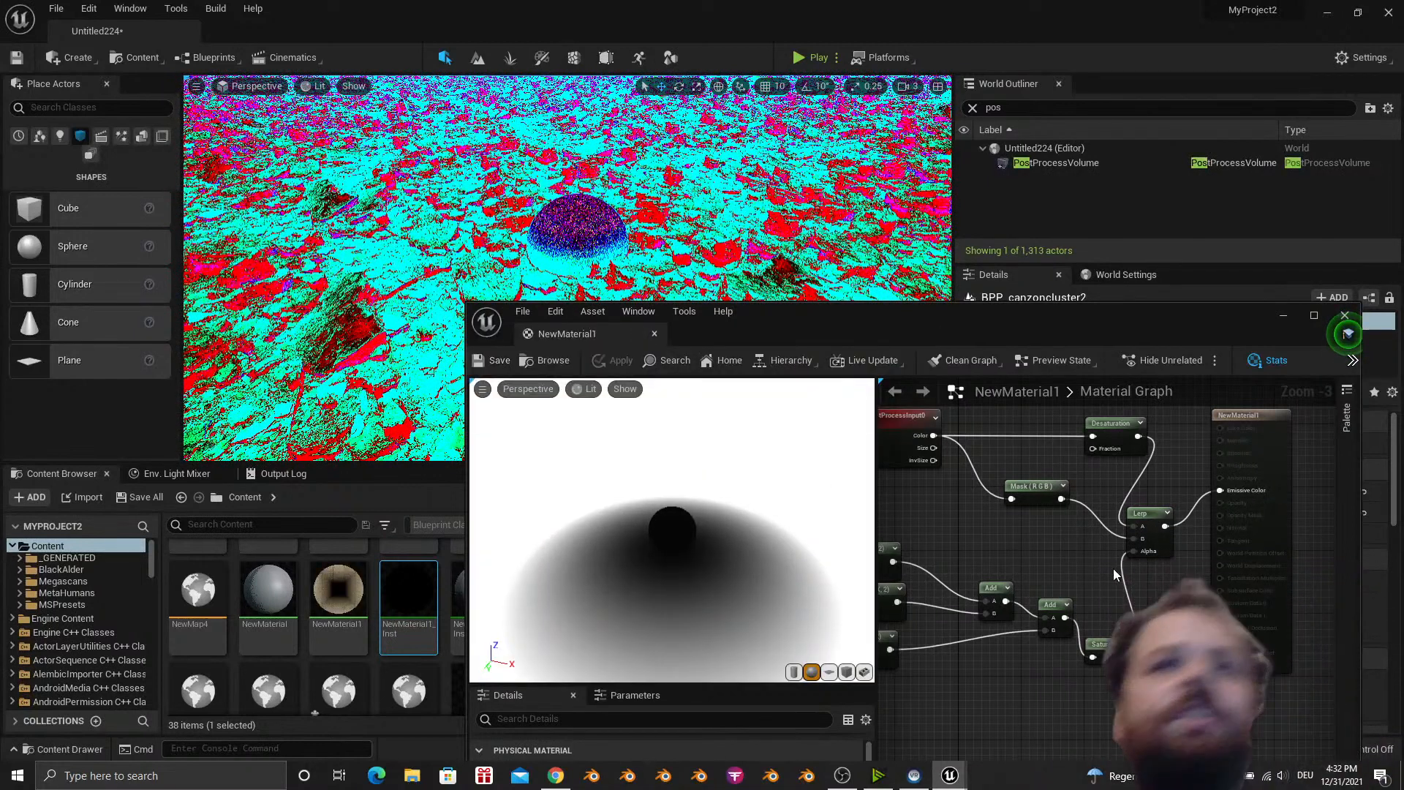
key(w)
right_drag(733, 196, 730, 186)
key(s)
key(w)
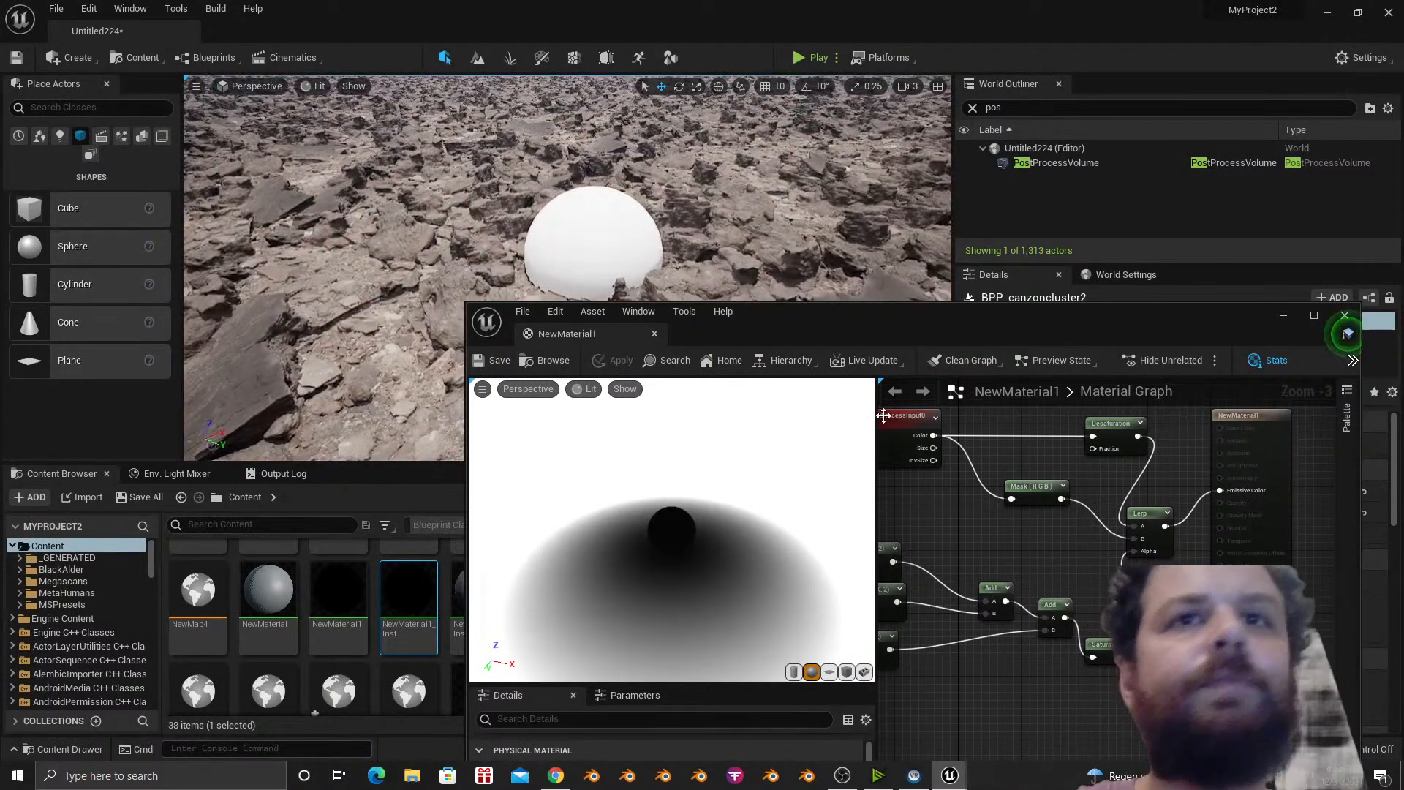
Set the Const B value of the Multiply node after Subtract to 0.01 and save the material.
right_drag(950, 503, 1390, 472)
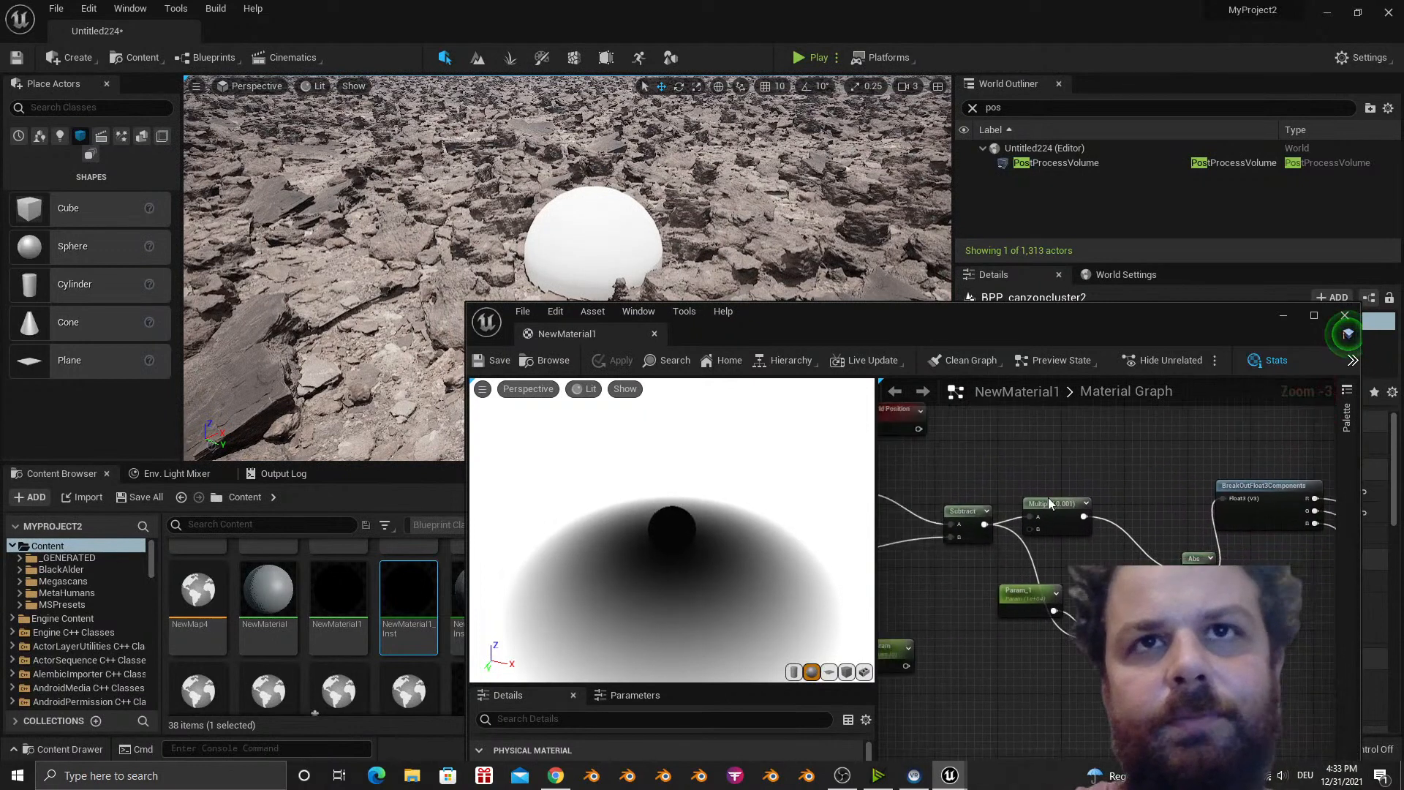
drag(1052, 330, 1149, 214)
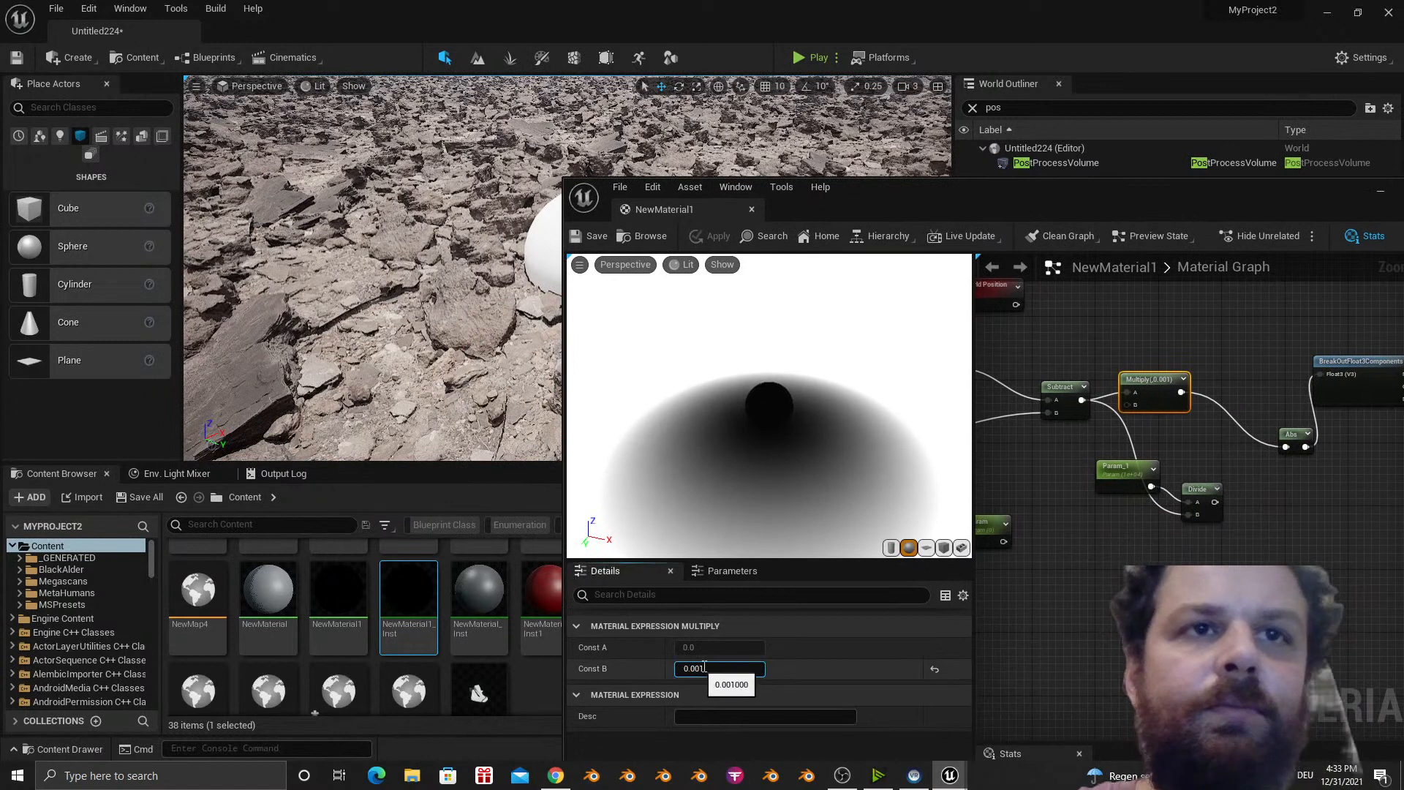
key(BackSpace)
key(BackSpace)
text(1)
key(Return)
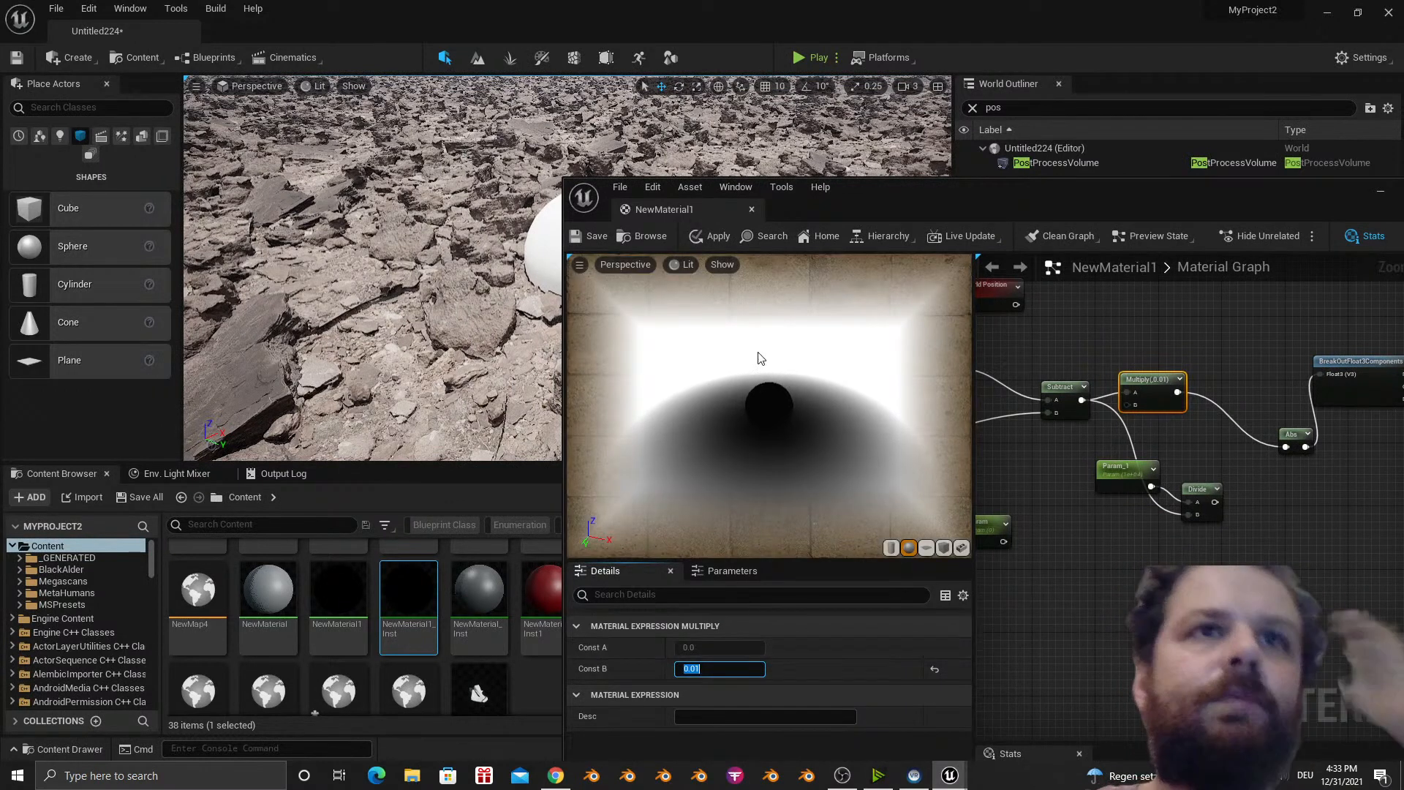
click(591, 239)
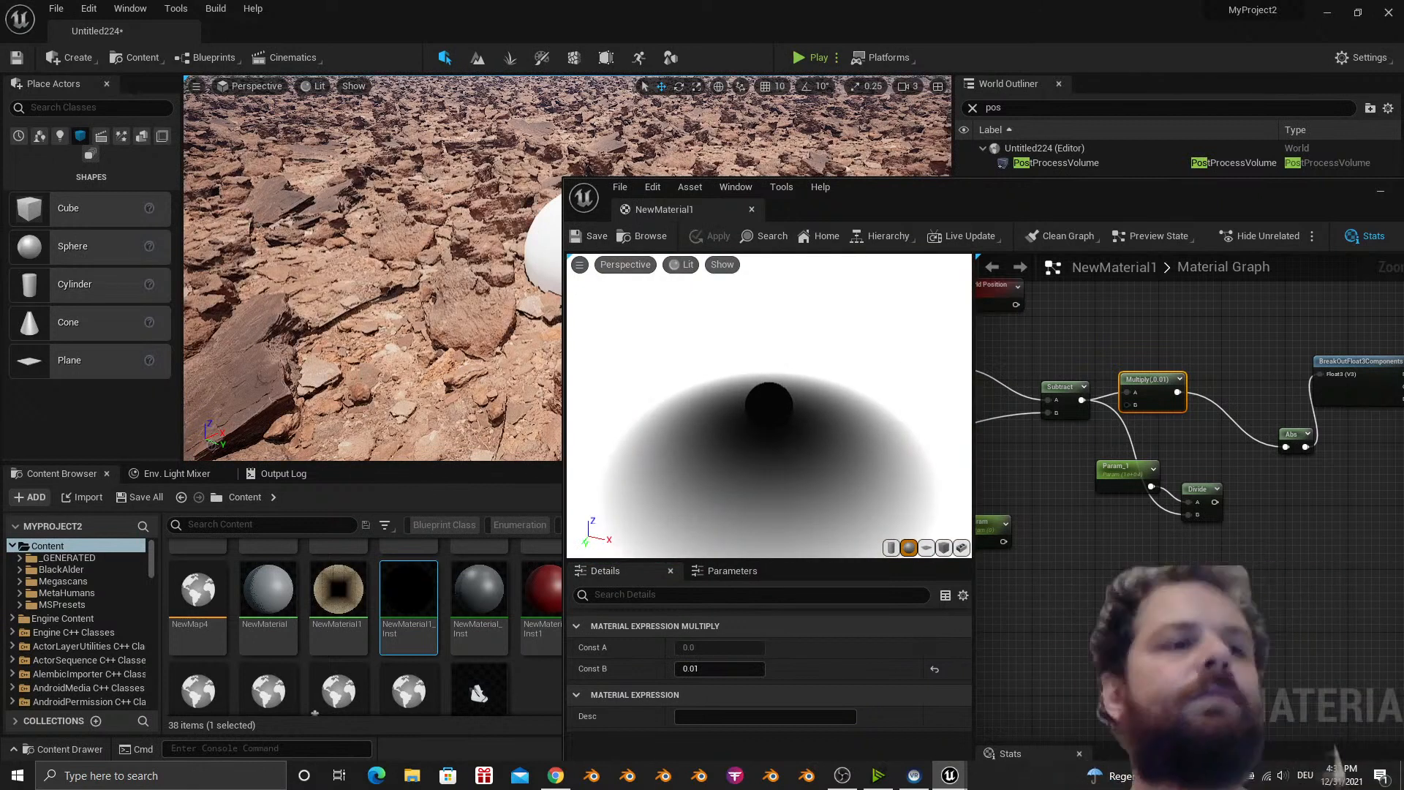
Examine the desaturation falloff on the rocky ground around the sphere in the level.
right_drag(453, 292, 231, 354)
key(w)
key(d)
key(w)
key(s)
key(w)
key(s)
key(w)
key(s)
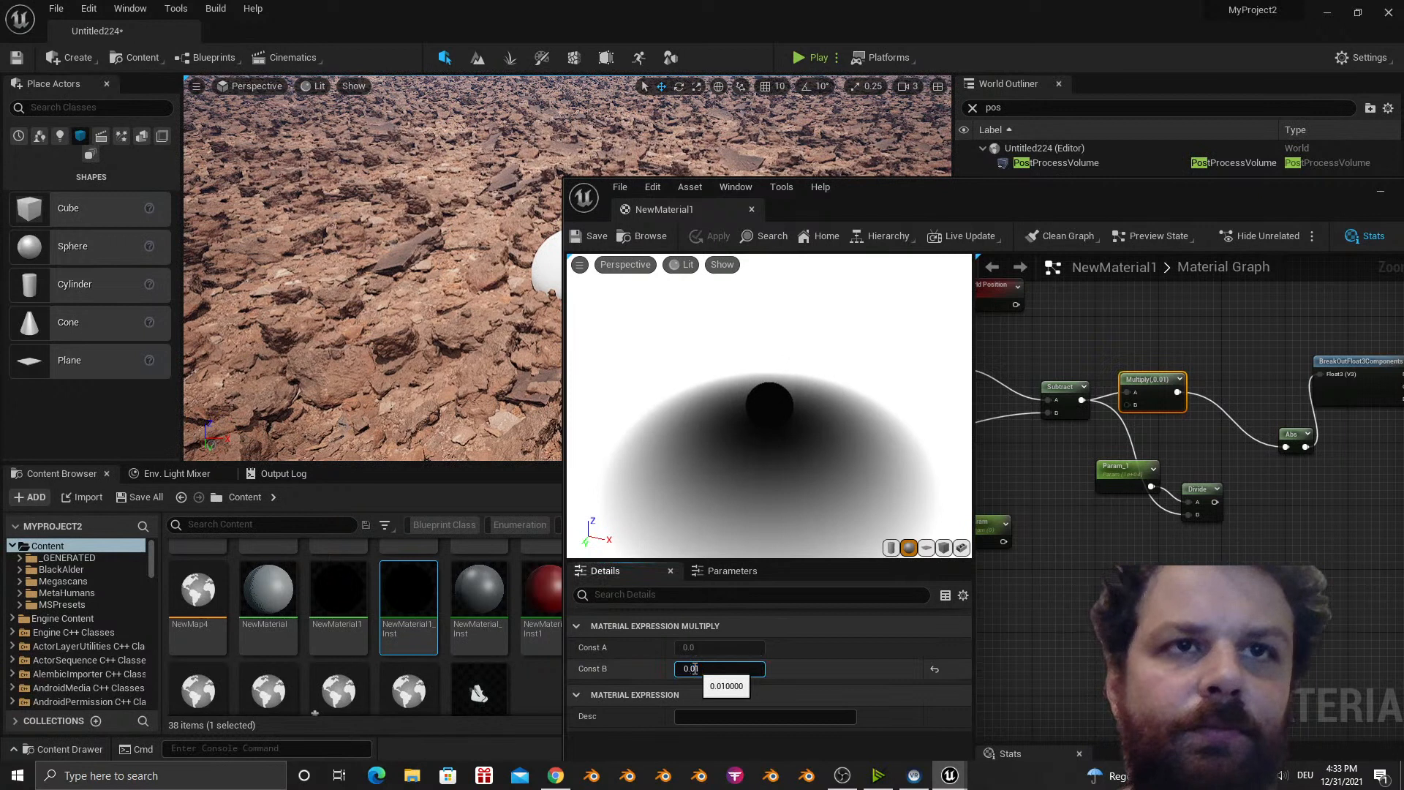
Set the Multiply node's Const B to 0.001, save the material and check the effect across the canyon.
key(Return)
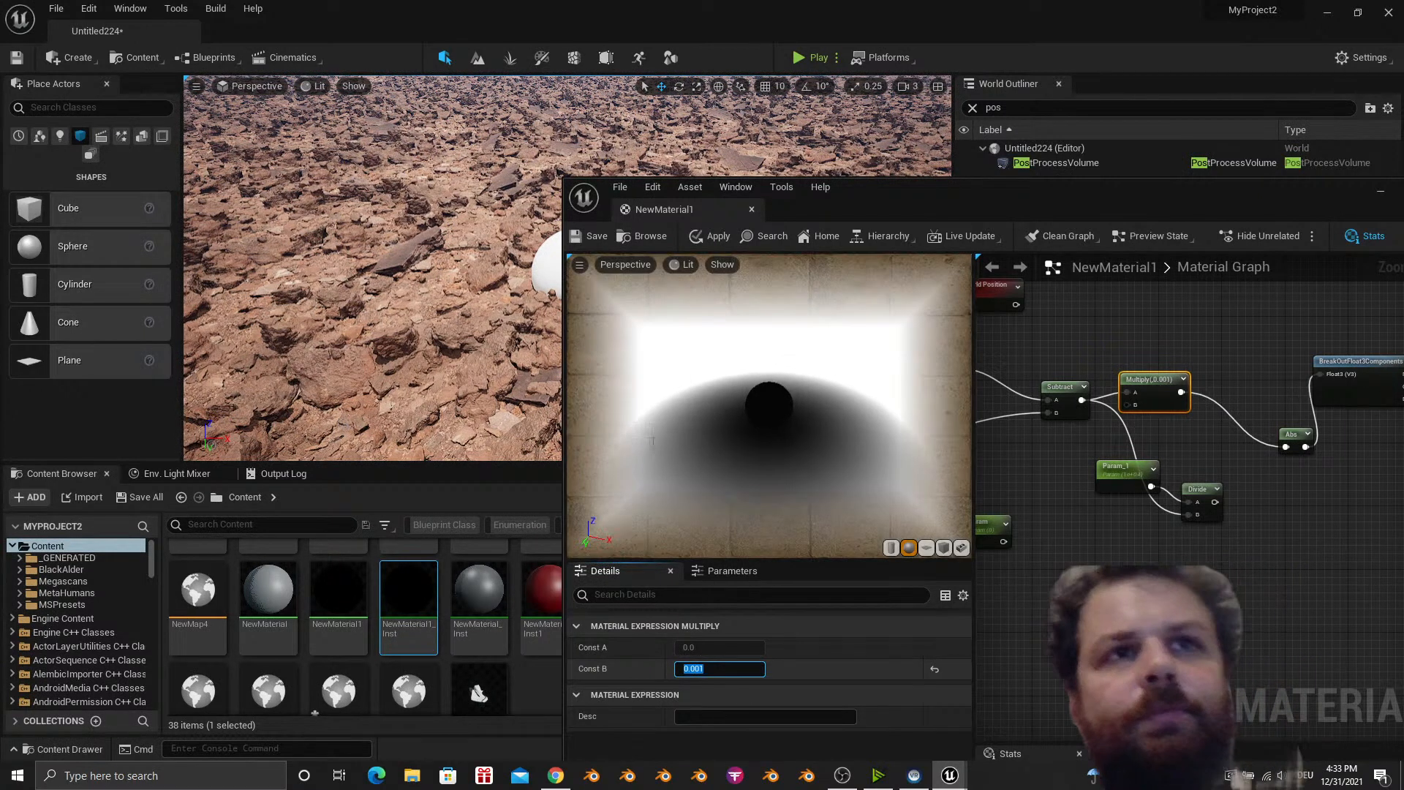
click(593, 239)
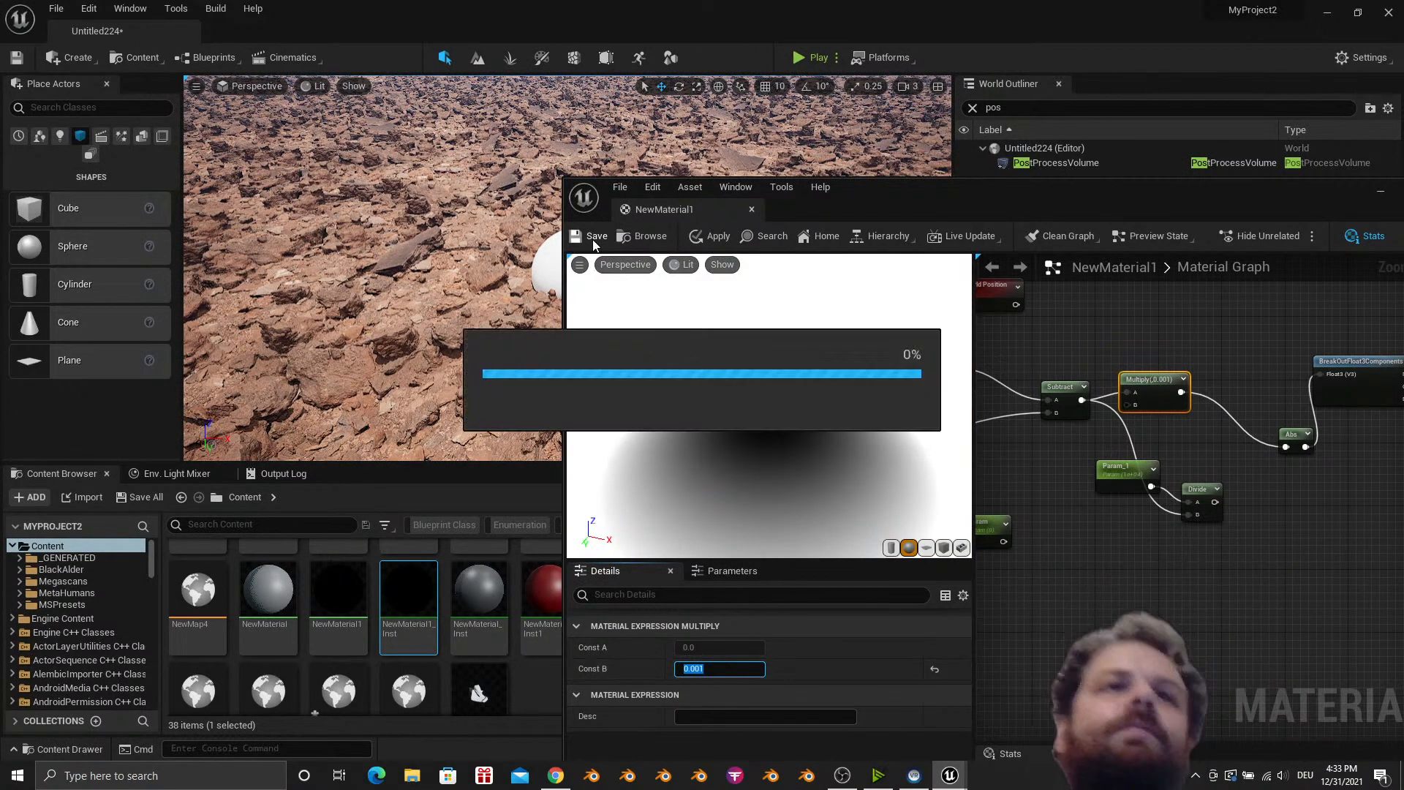
key(w)
mouse_move(471, 300)
right_down()
mouse_move(509, 289)
mouse_move(495, 319)
mouse_move(483, 290)
mouse_move(489, 310)
mouse_move(475, 313)
mouse_move(473, 288)
mouse_move(454, 289)
right_up()
key(s)
key(w)
key(s)
key(s)
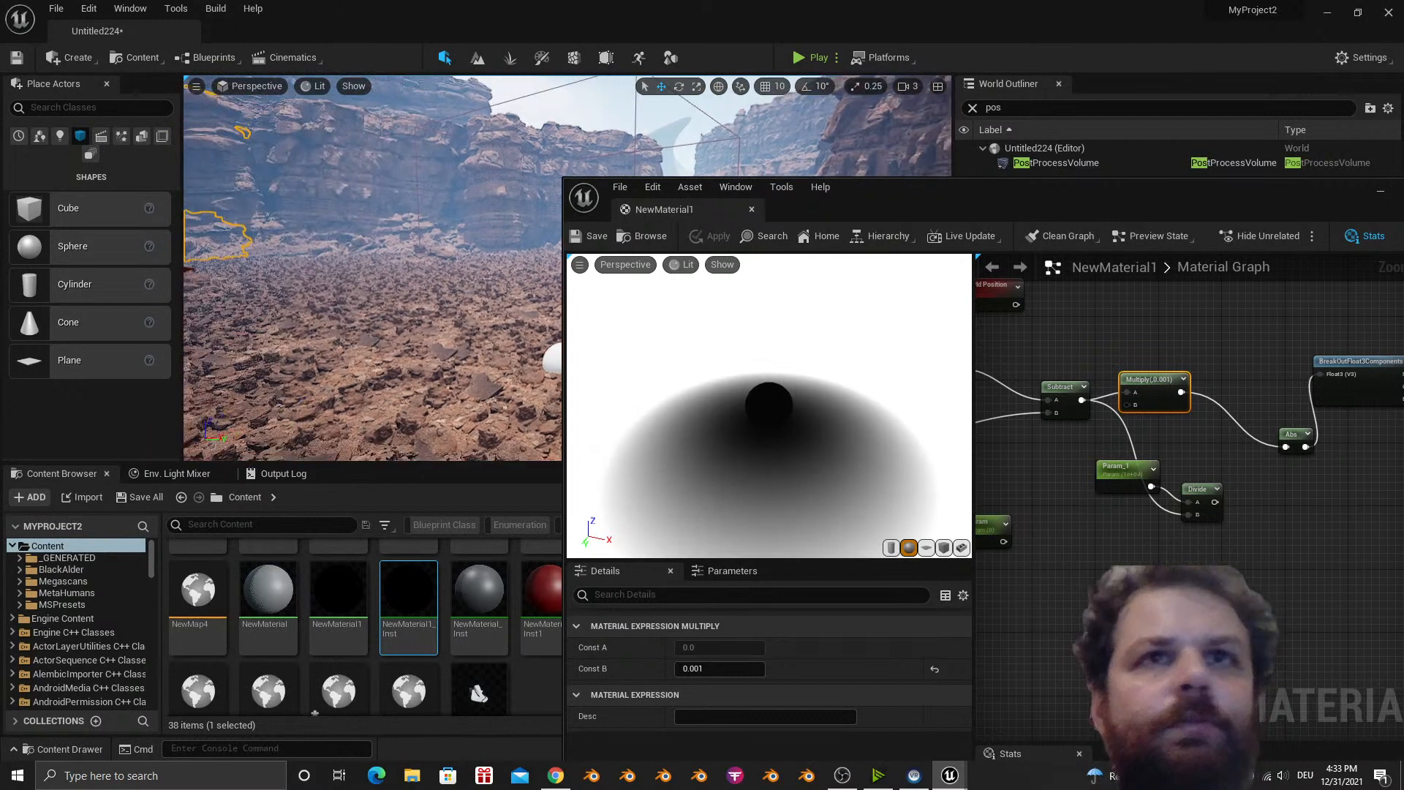
Move the Abs node above the Multiply node and shift BreakOutFloat3Components away from it to make room between them.
right_drag(1080, 518, 1125, 549)
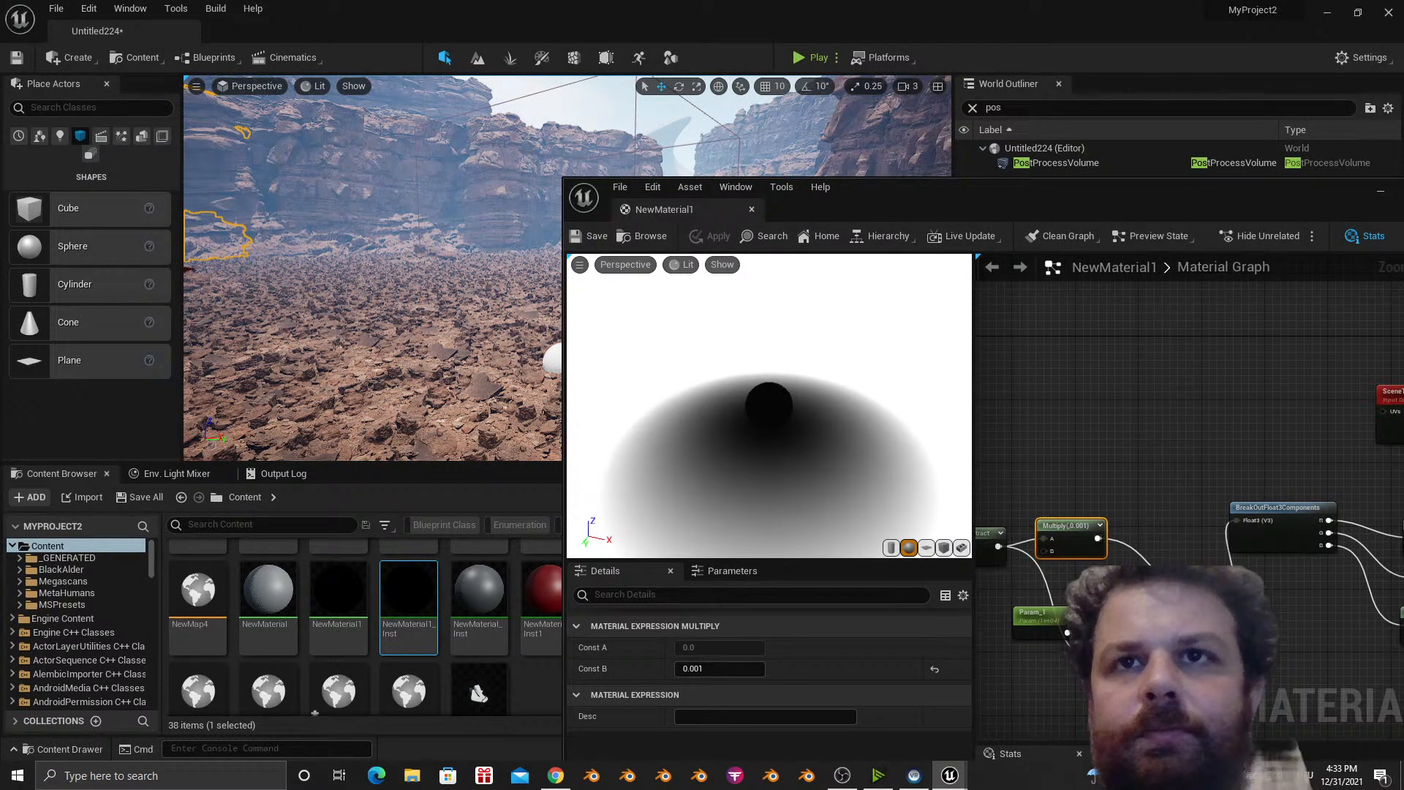
drag(1183, 596, 1156, 429)
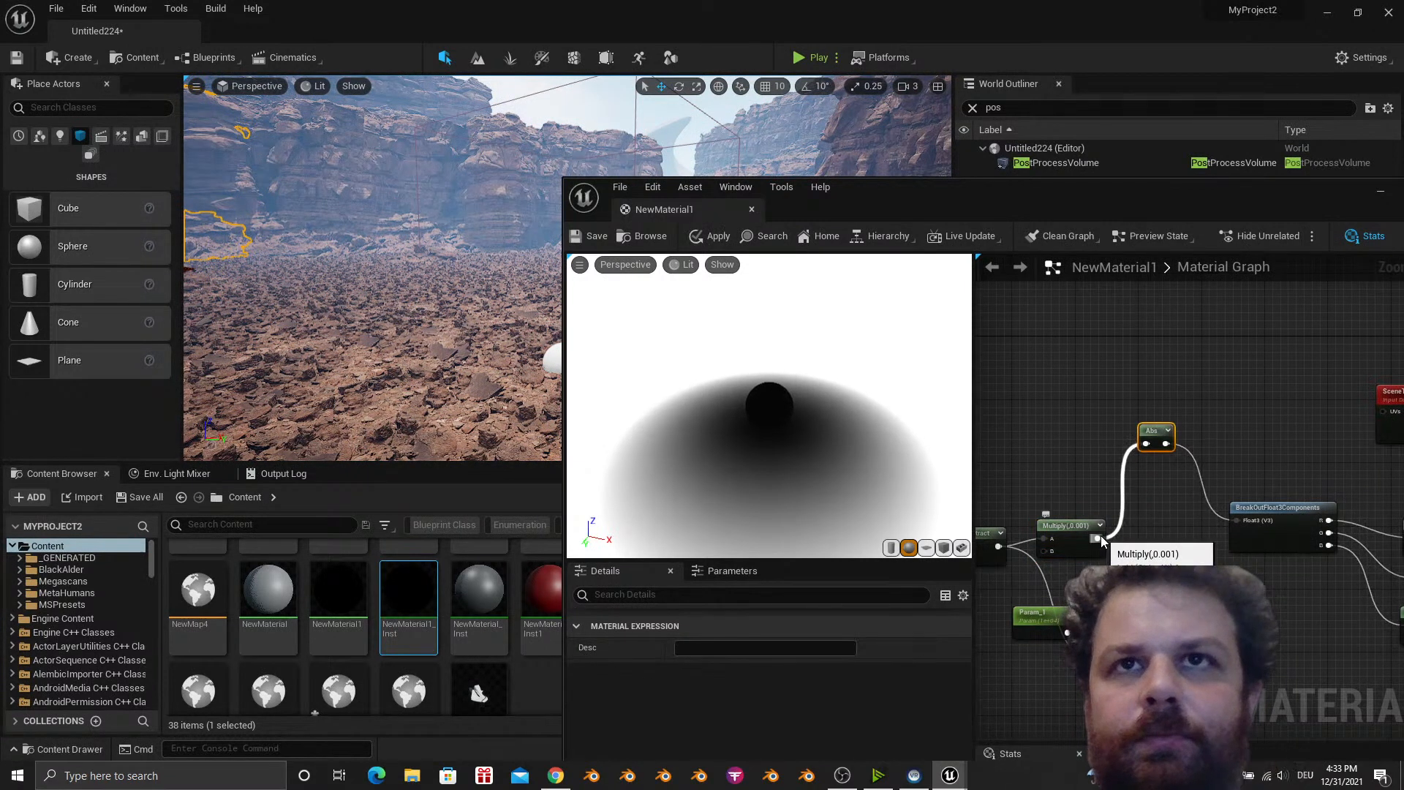
drag(1276, 508, 1327, 502)
drag(1168, 444, 1209, 500)
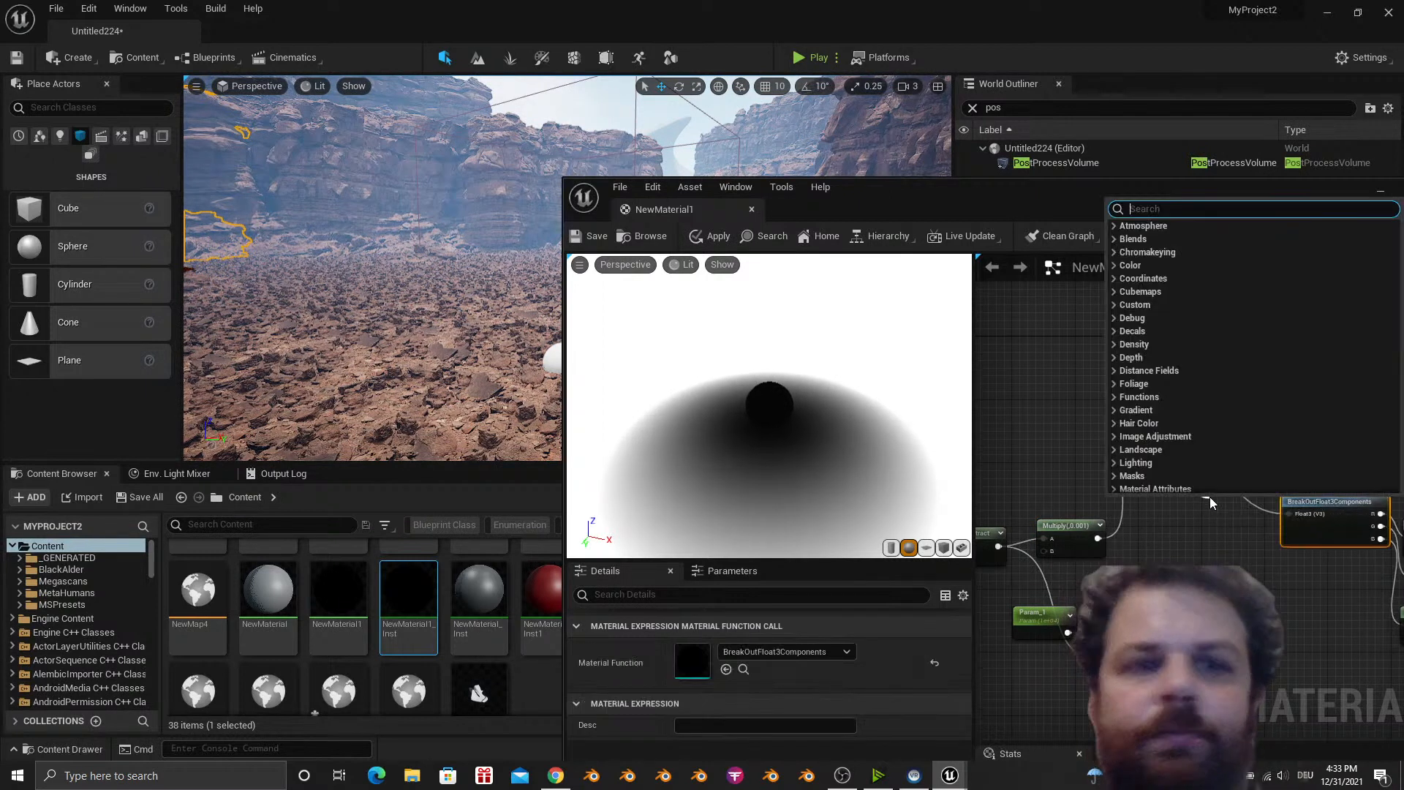
text(length)
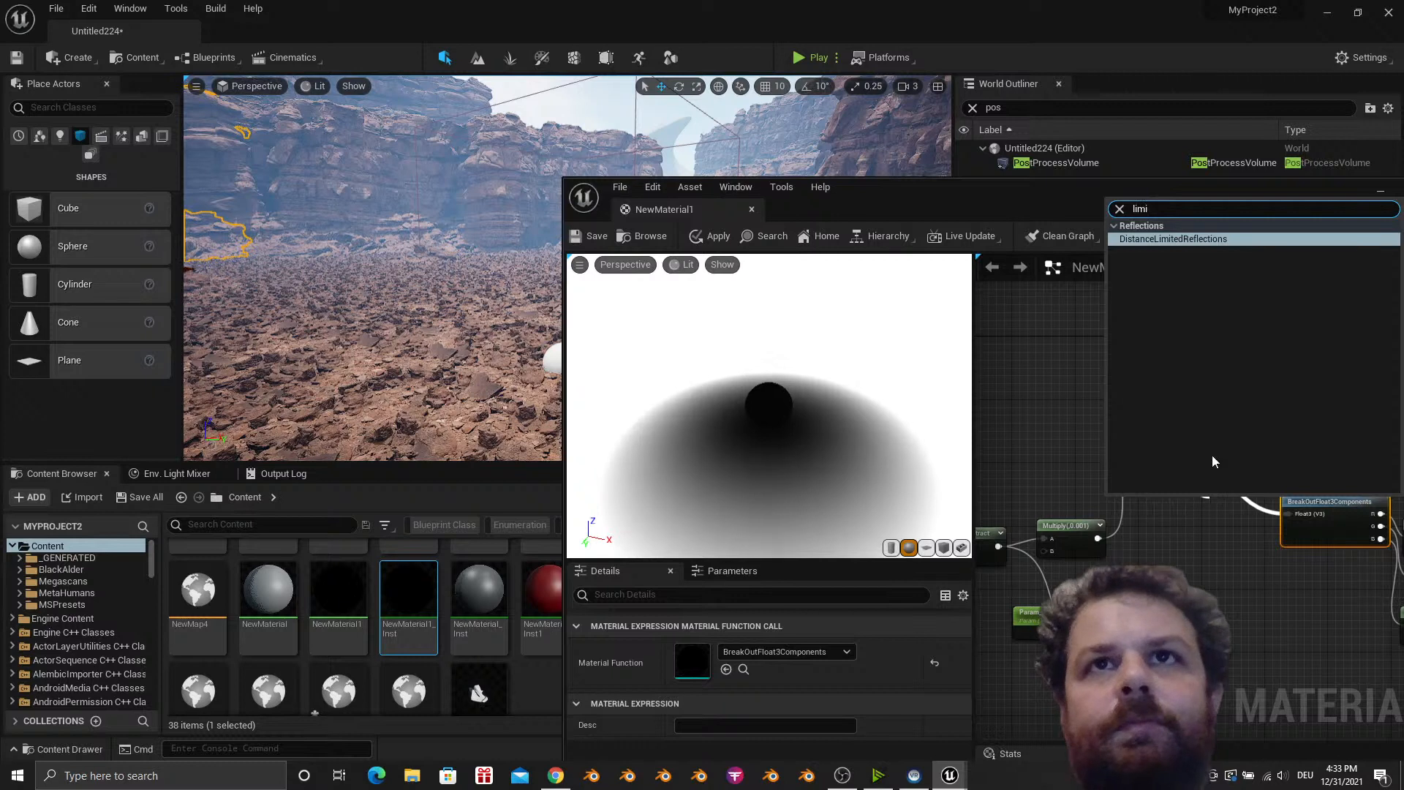
key(Escape)
Switch to Chrome and preview the Unreal Engine Post Process Materials graph with the Lerp node in the image results.
click(556, 776)
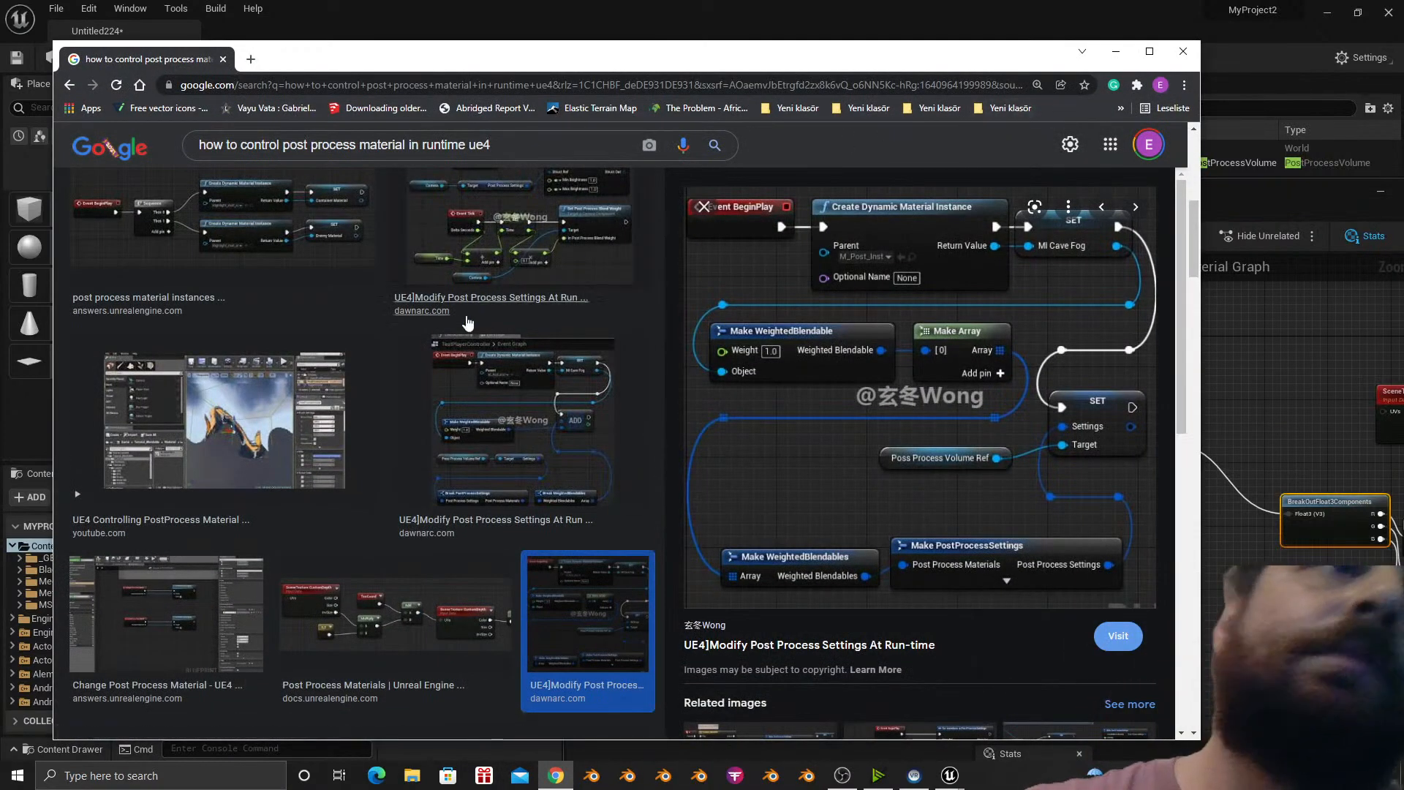
scroll(439, 286, up, 3)
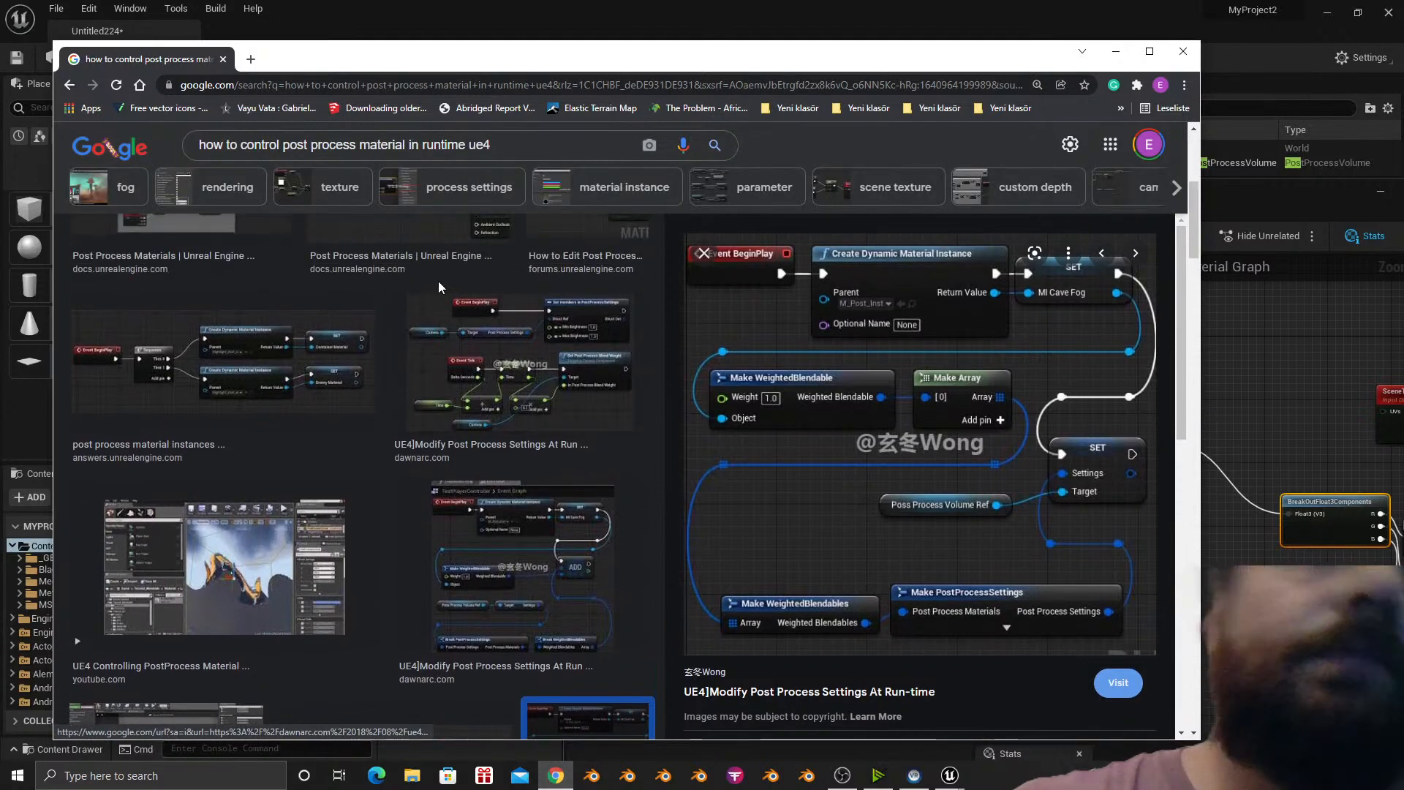
scroll(450, 343, up, 4)
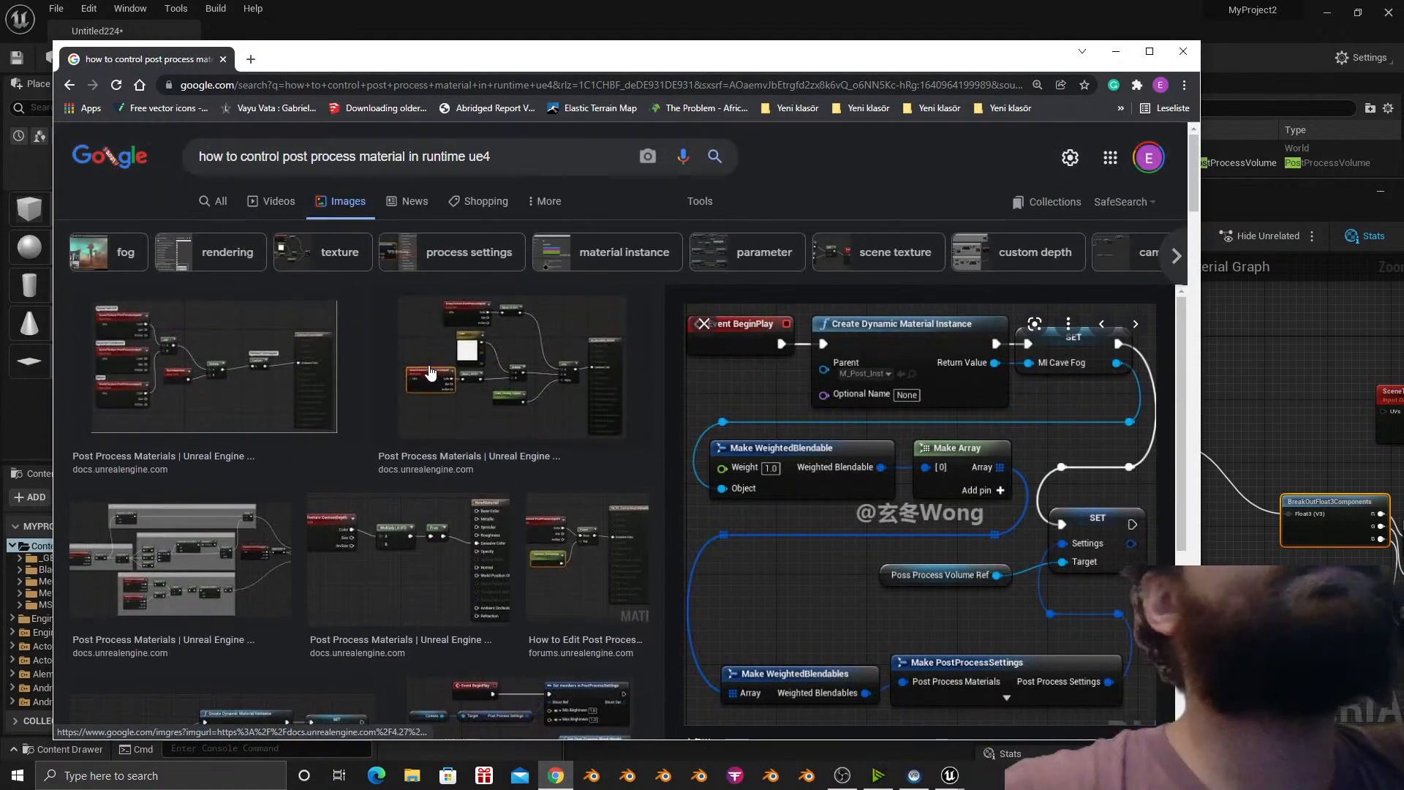
click(443, 364)
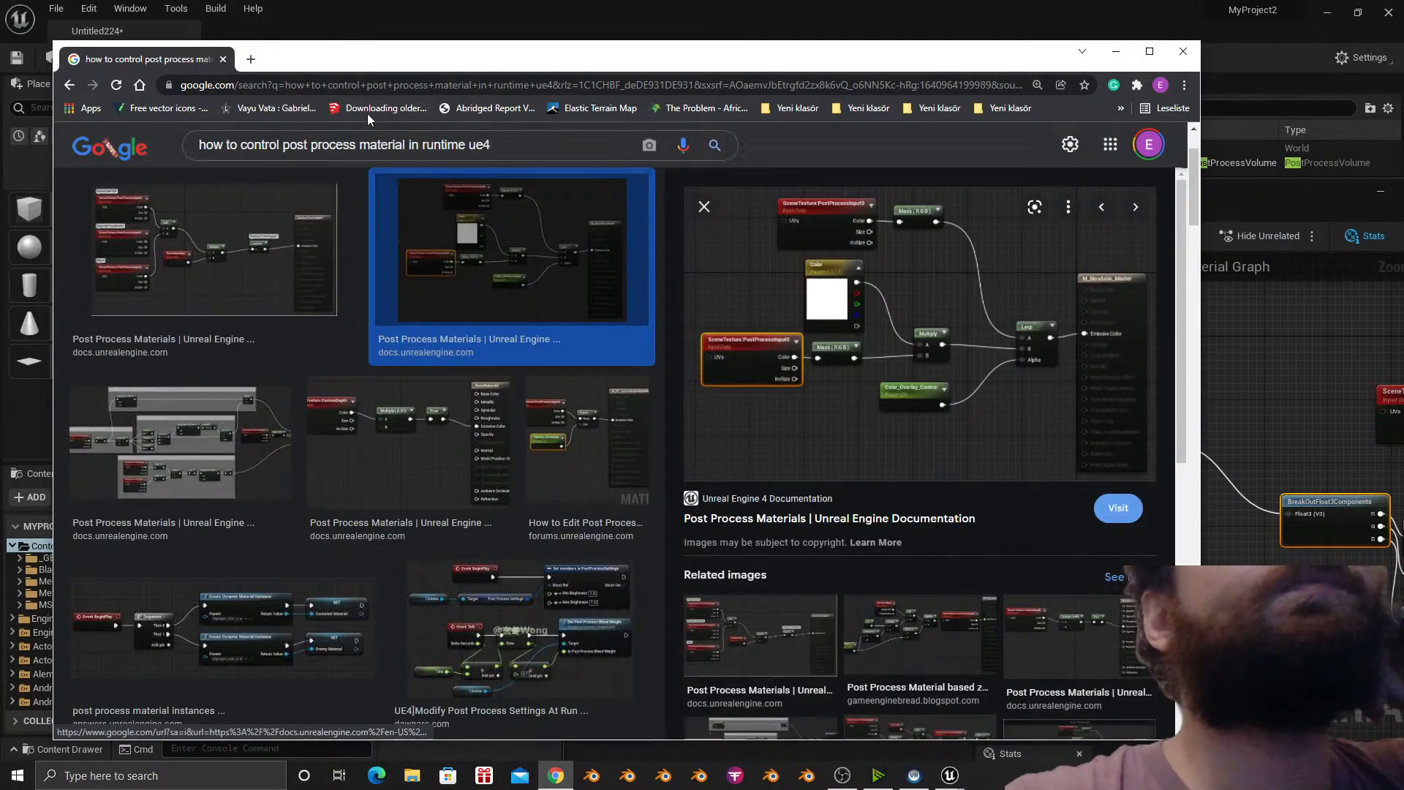
scroll(407, 287, up, 2)
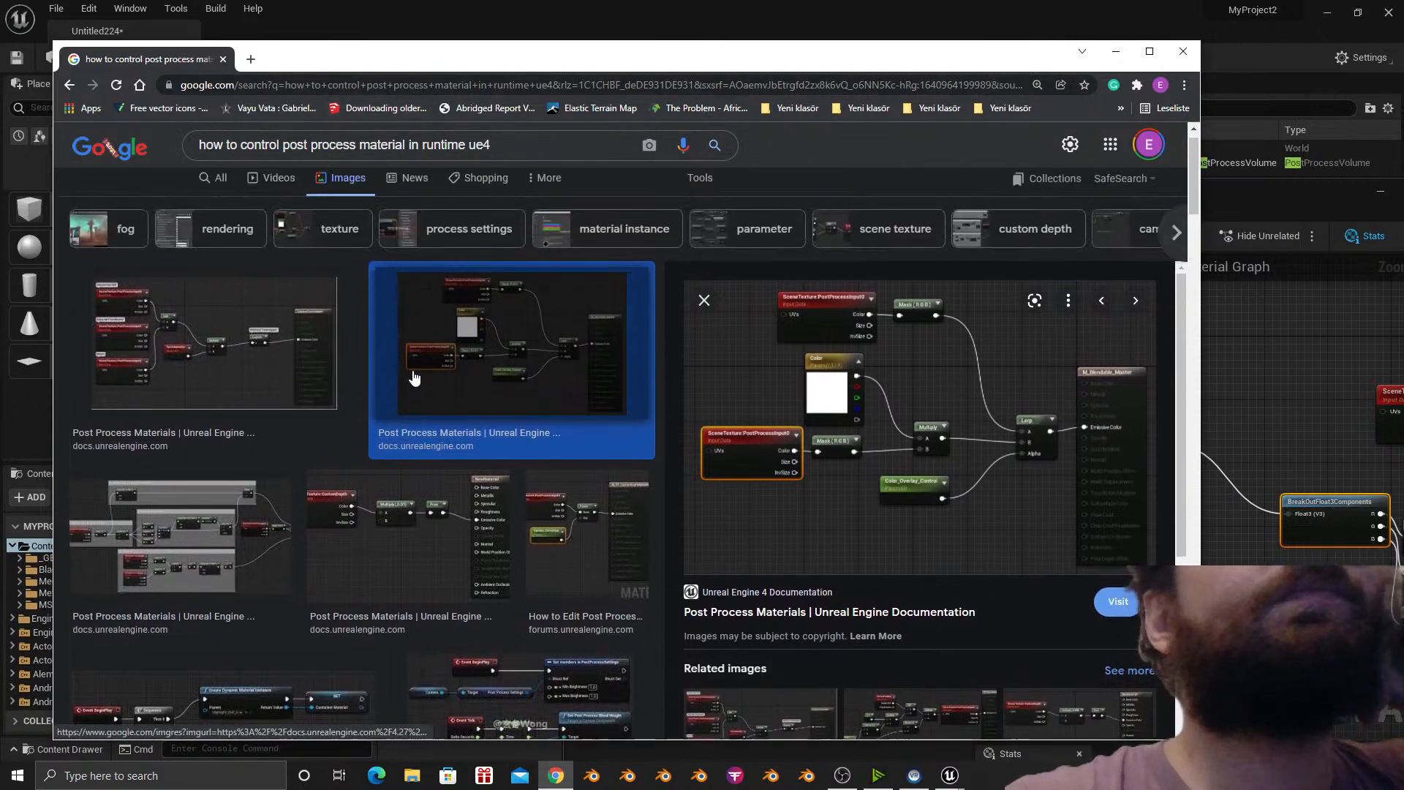
Reopen the recently closed blog page on localized post-process effects and examine its enlarged sphere material graph.
click(1185, 85)
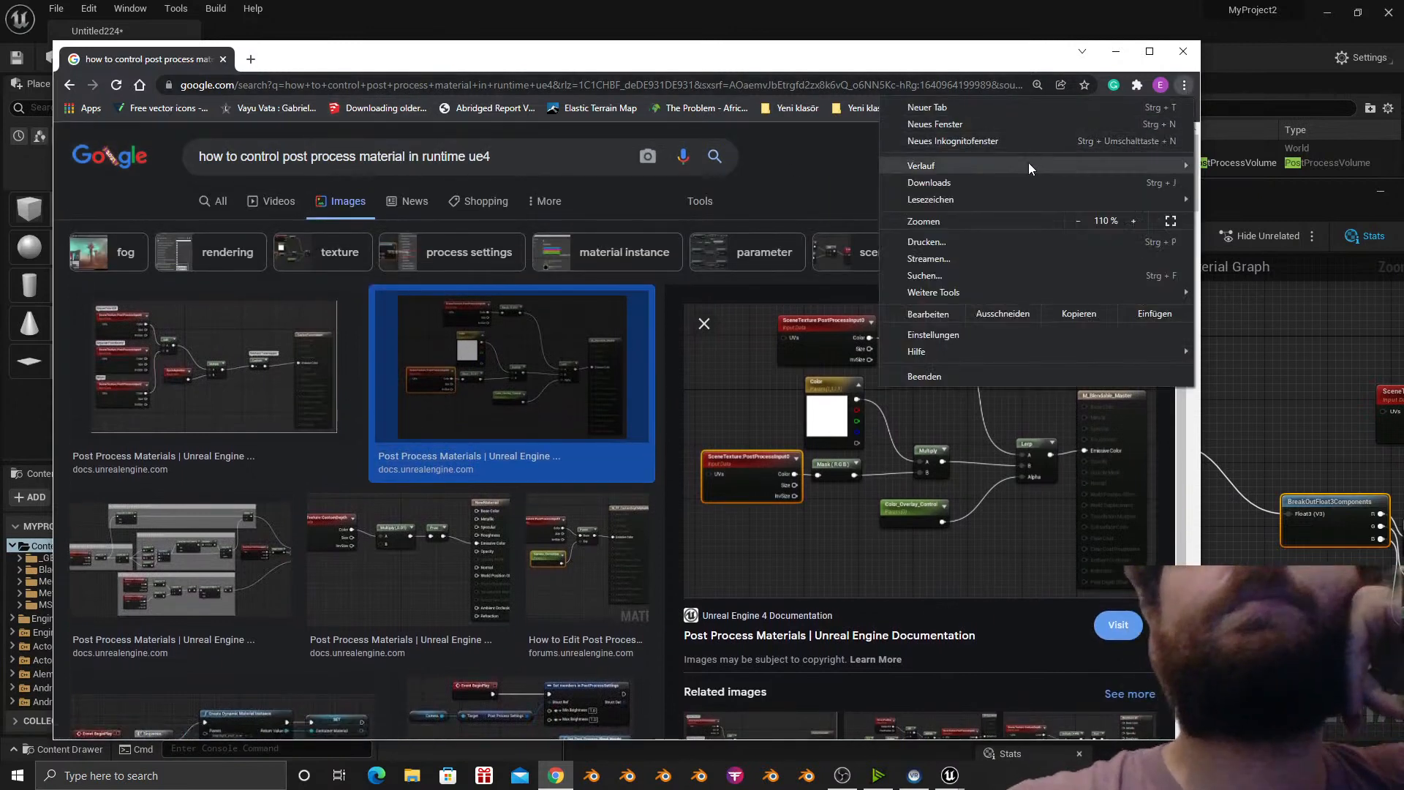
mouse_move(1004, 173)
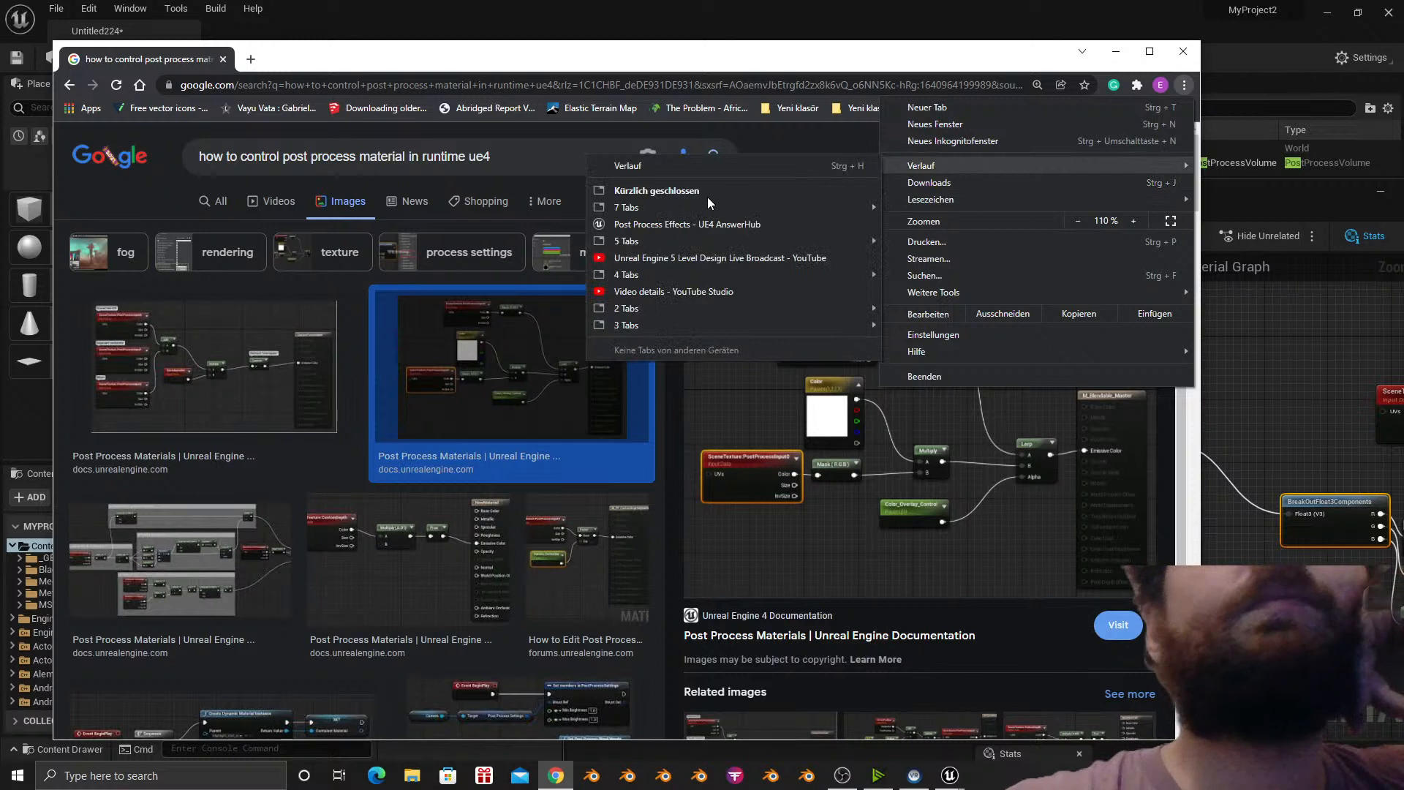
mouse_move(655, 205)
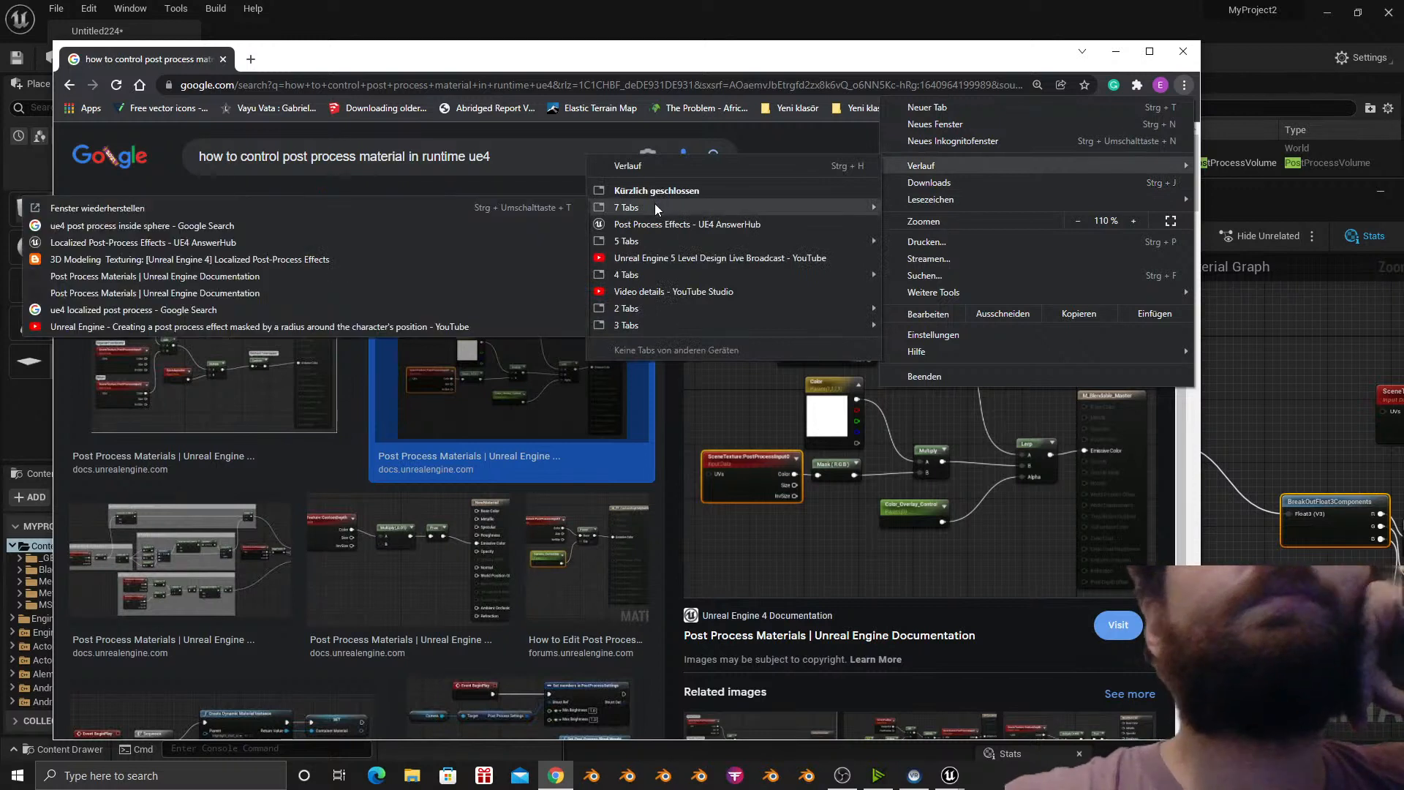
click(247, 261)
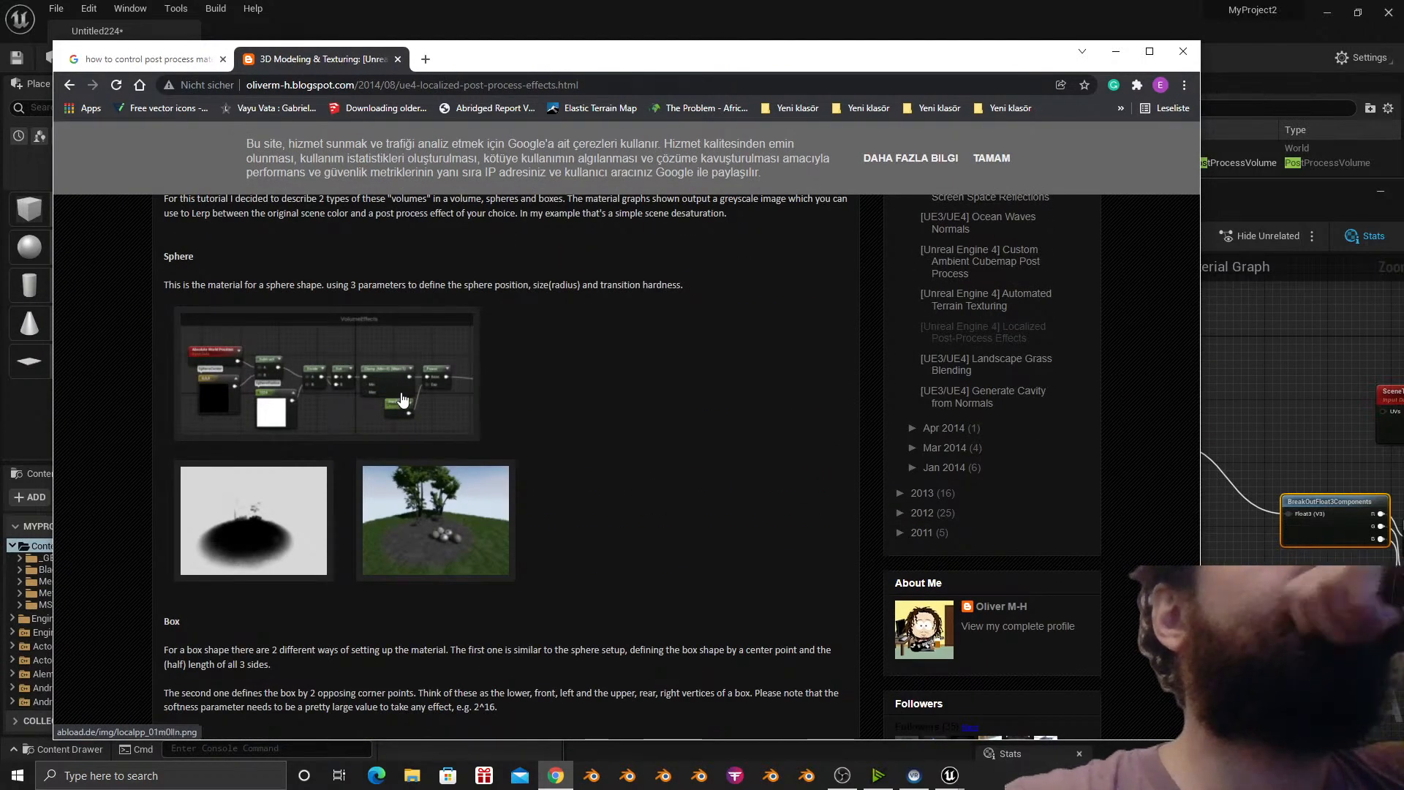
click(401, 400)
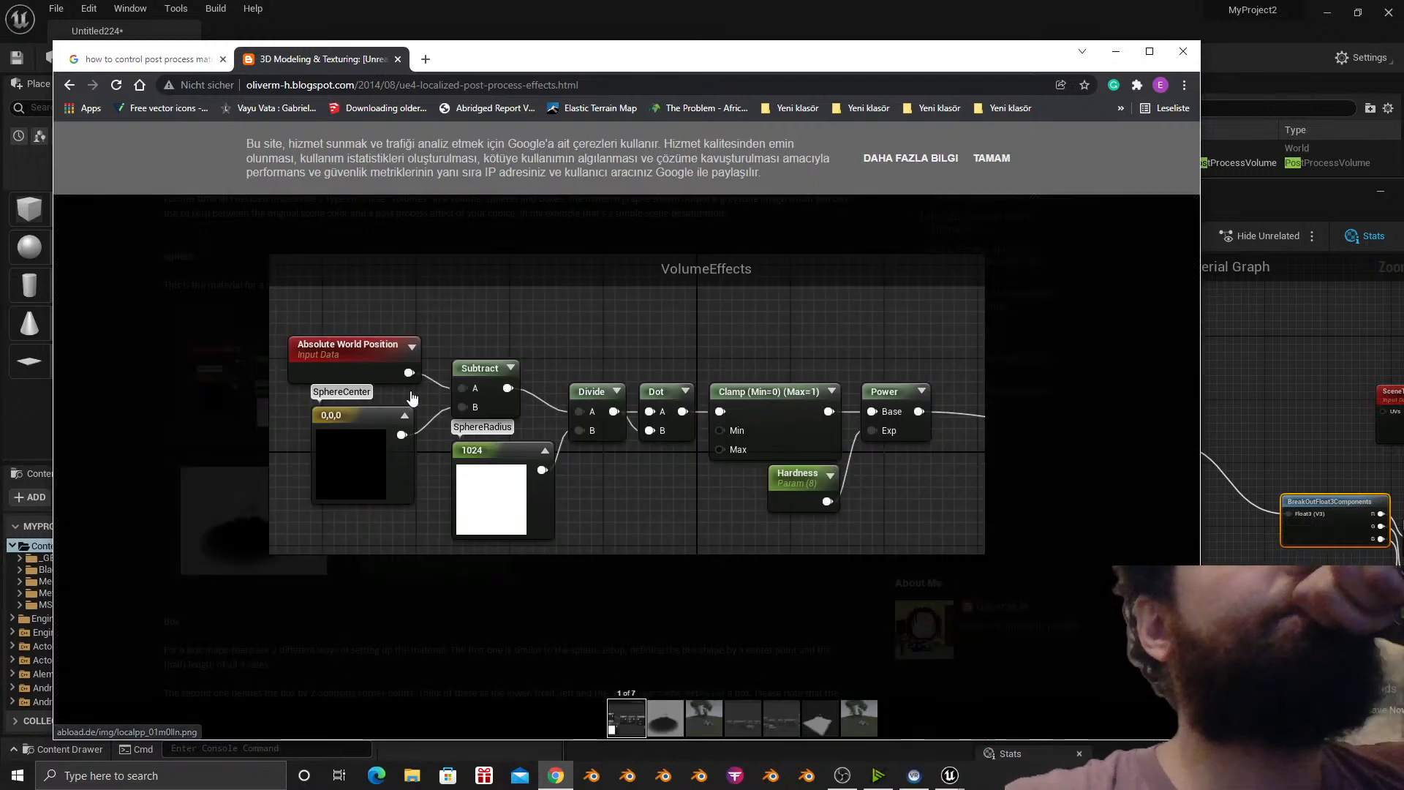
click(827, 218)
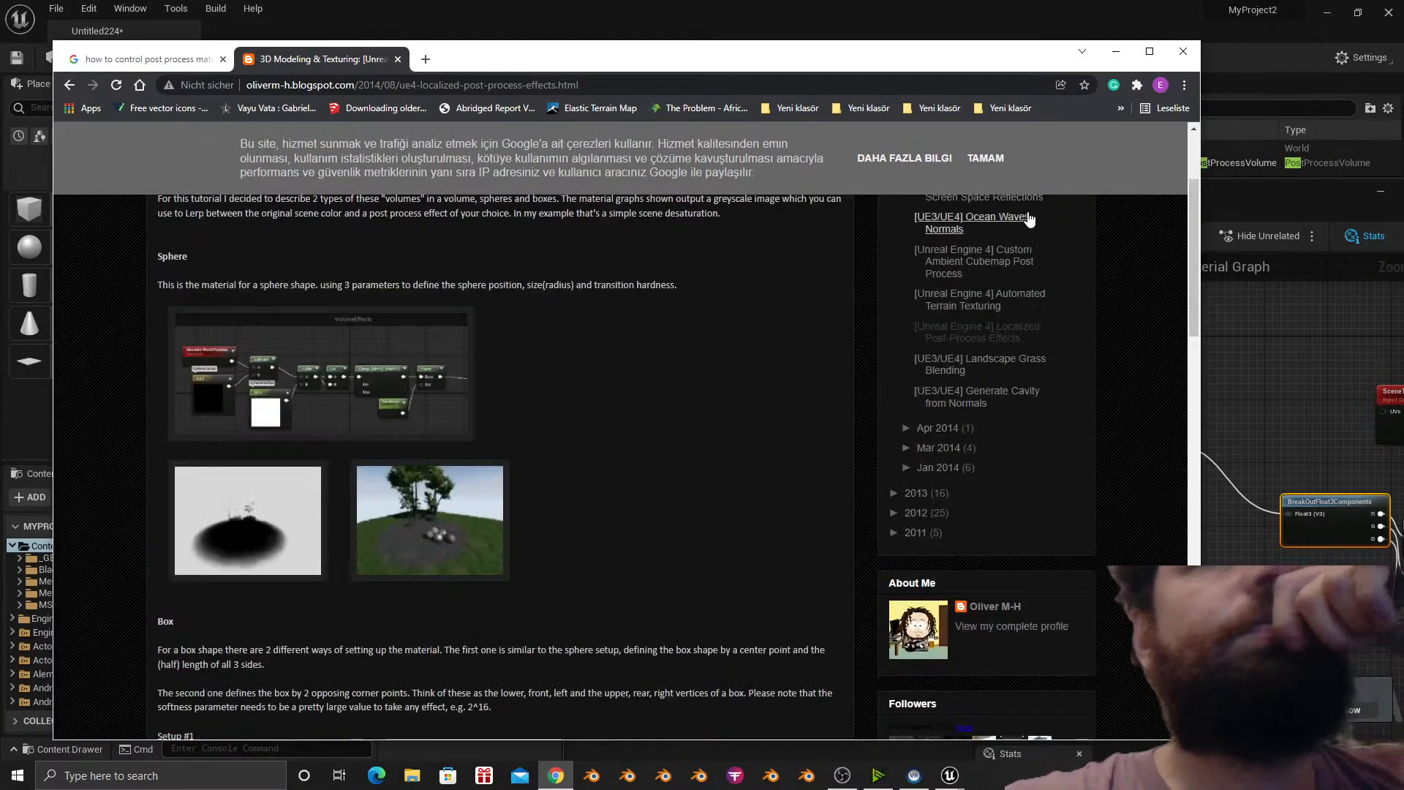
Compare the blog's sphere VolumeEffects graph with the node chain in NewMaterial1's material graph.
click(1116, 51)
right_drag(1174, 492, 977, 435)
click(564, 776)
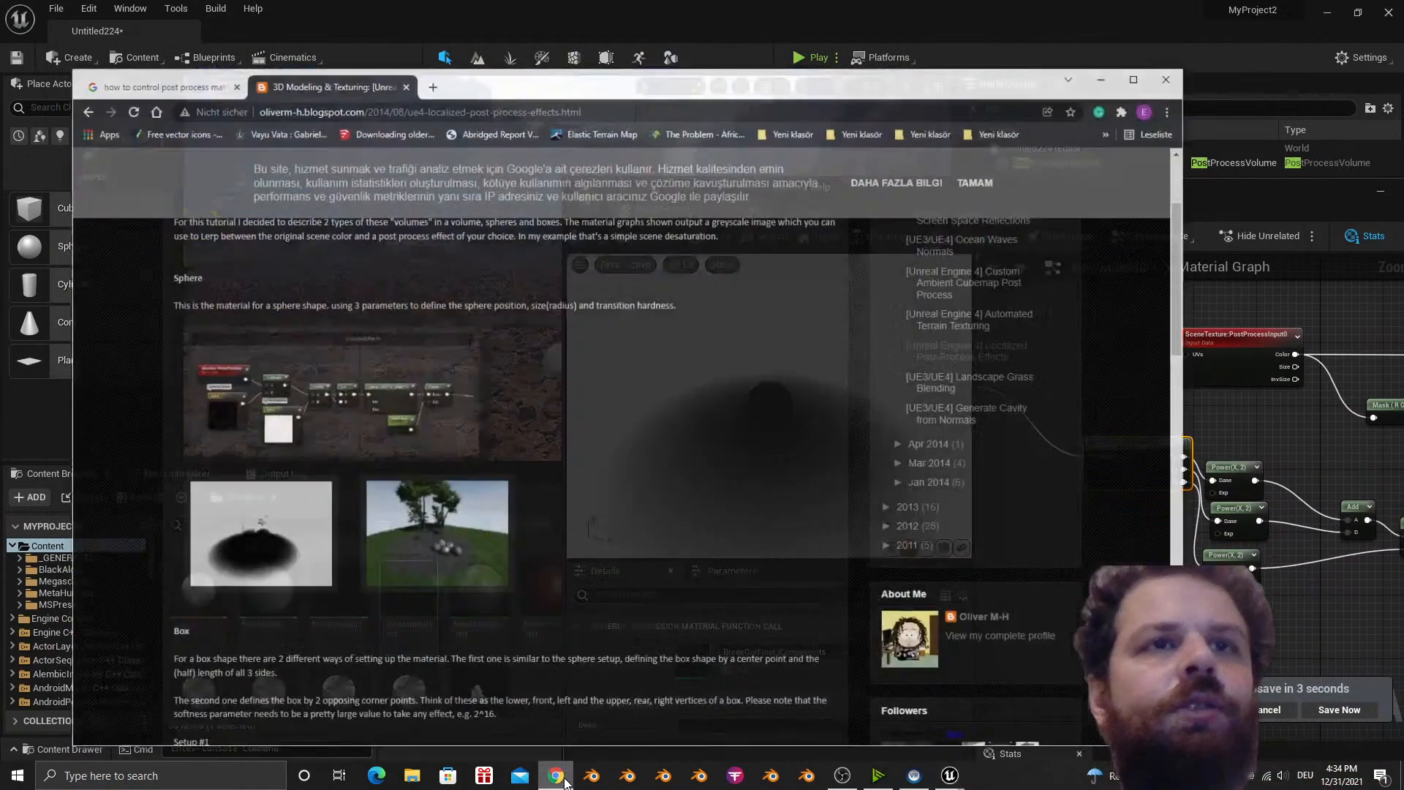
scroll(431, 398, up, 3)
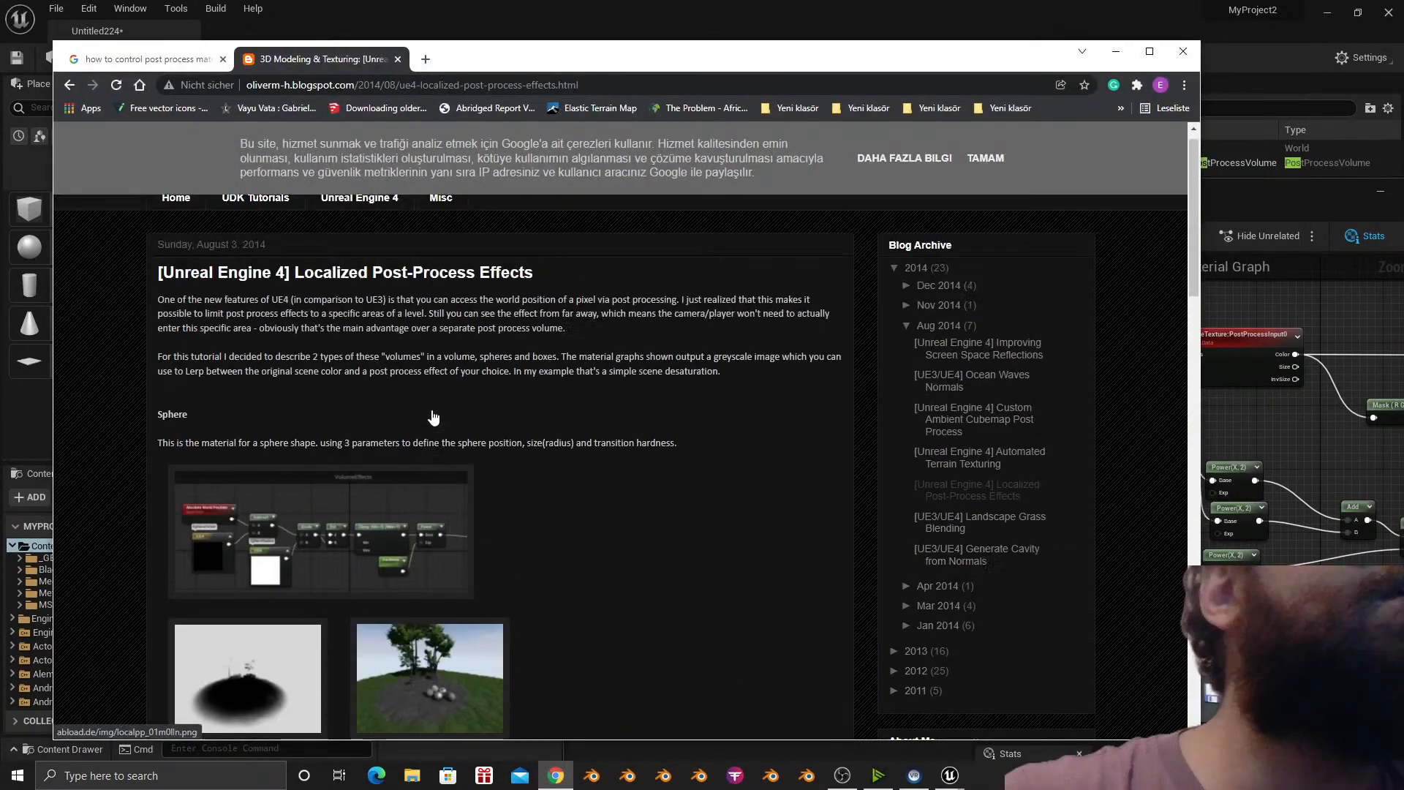
scroll(420, 377, down, 3)
click(415, 364)
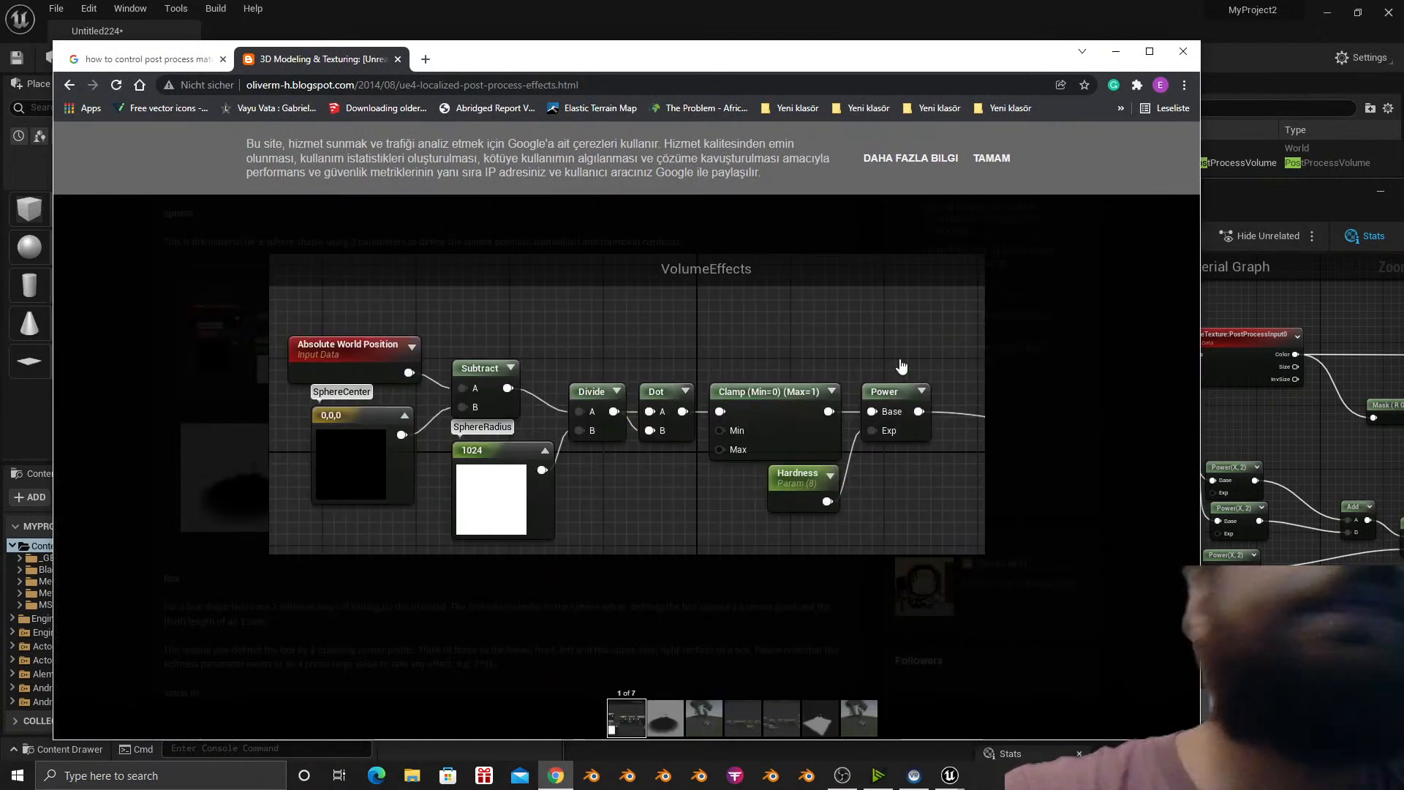
click(1004, 239)
click(1116, 51)
right_drag(1185, 348, 863, 378)
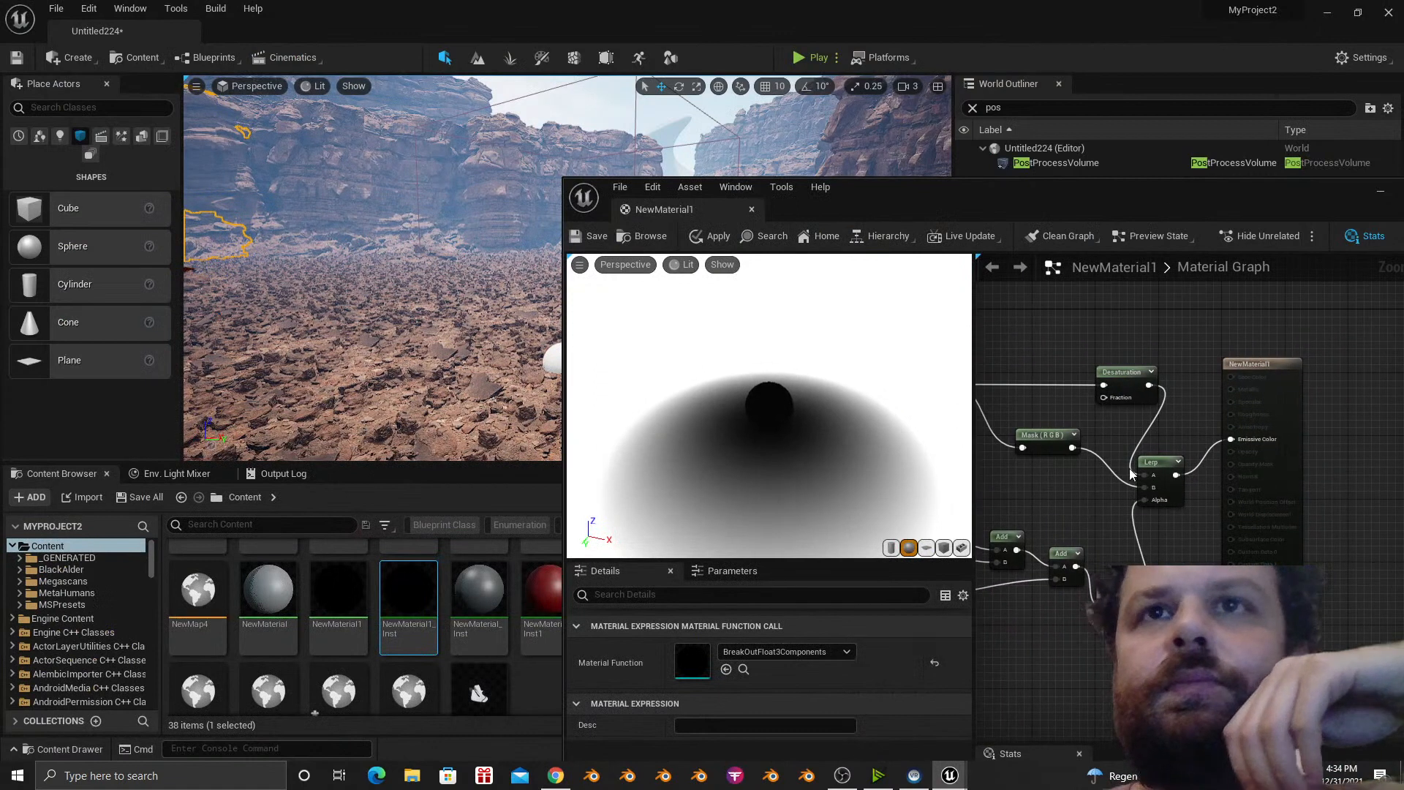
right_drag(1132, 474, 1310, 449)
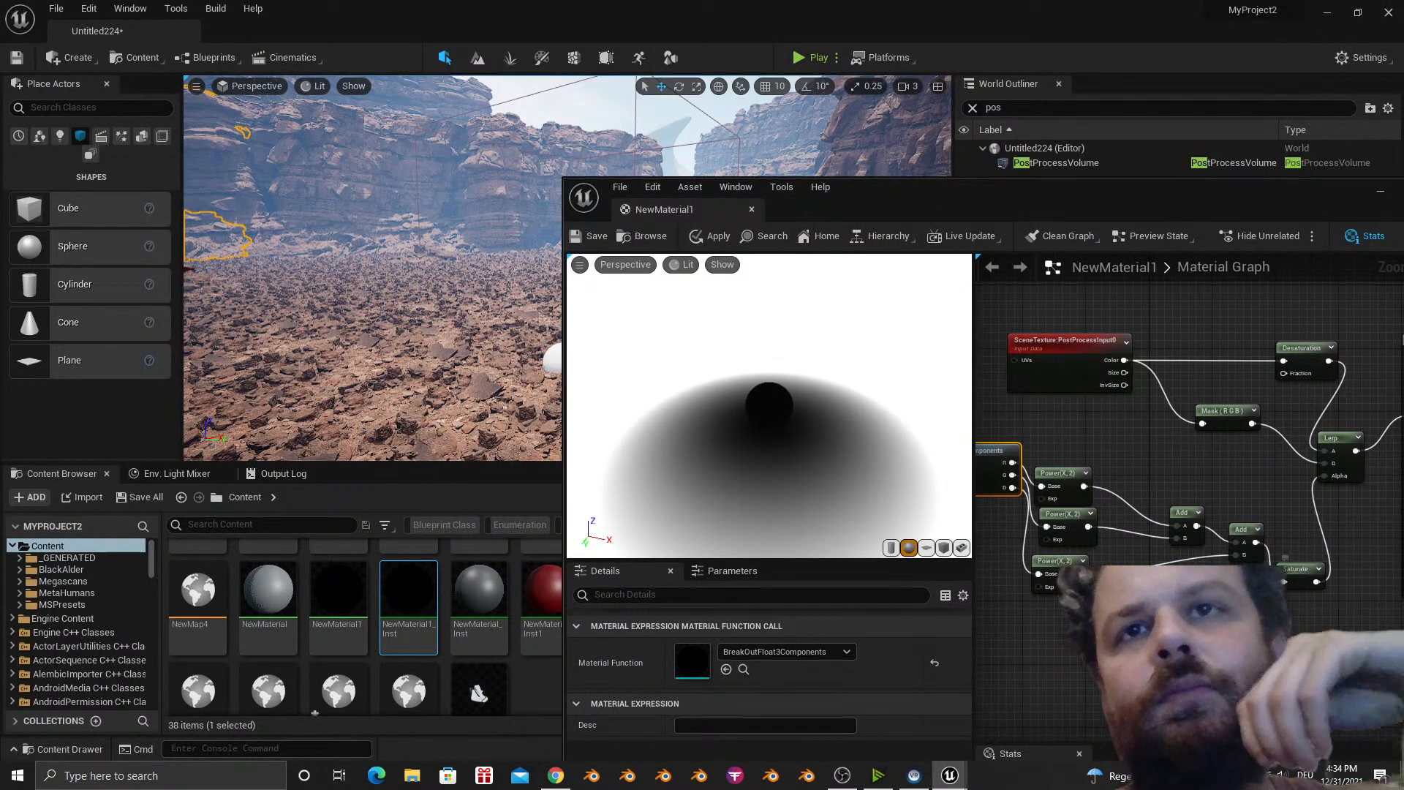
right_drag(1024, 438, 1315, 501)
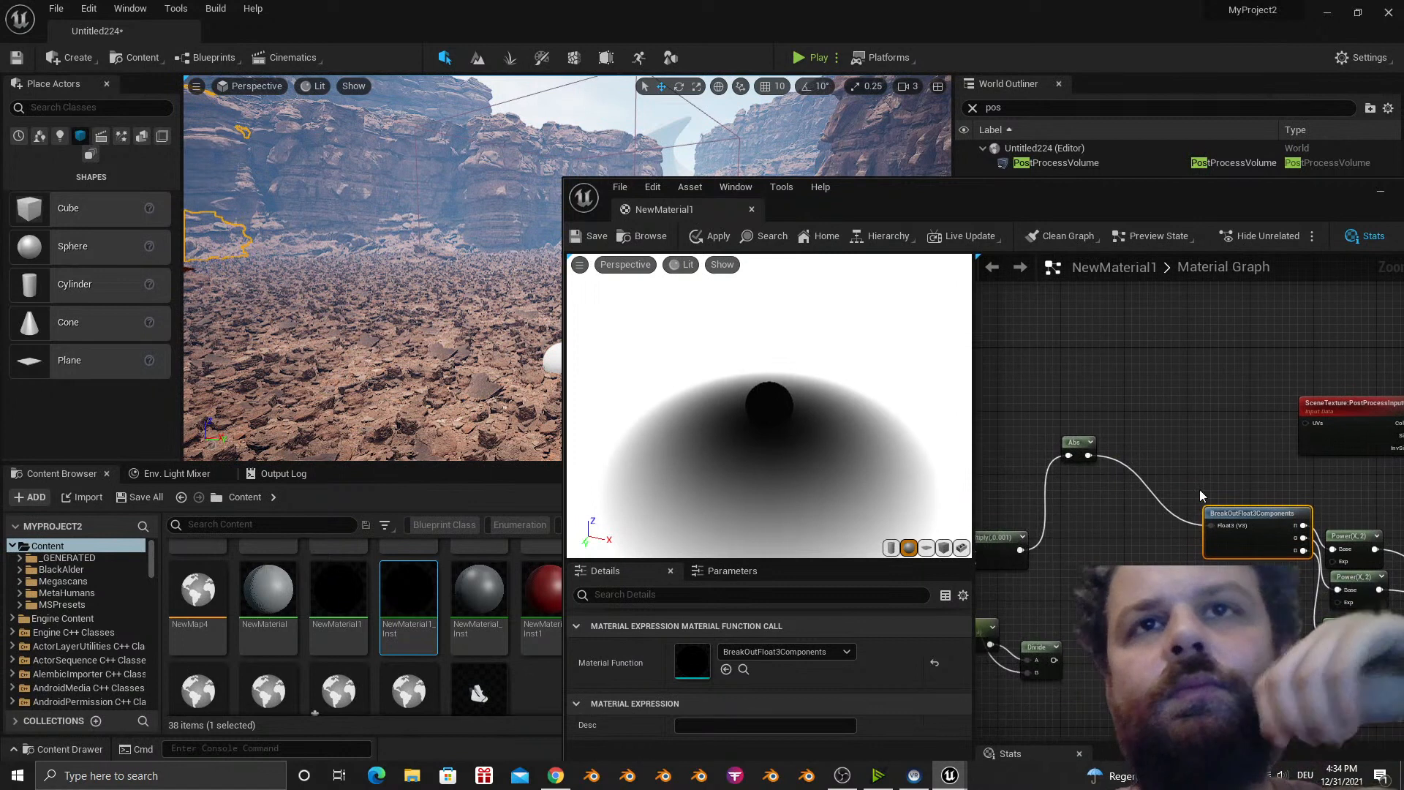
Add a Clamp node fed by the Abs node's output.
drag(1089, 455, 1135, 440)
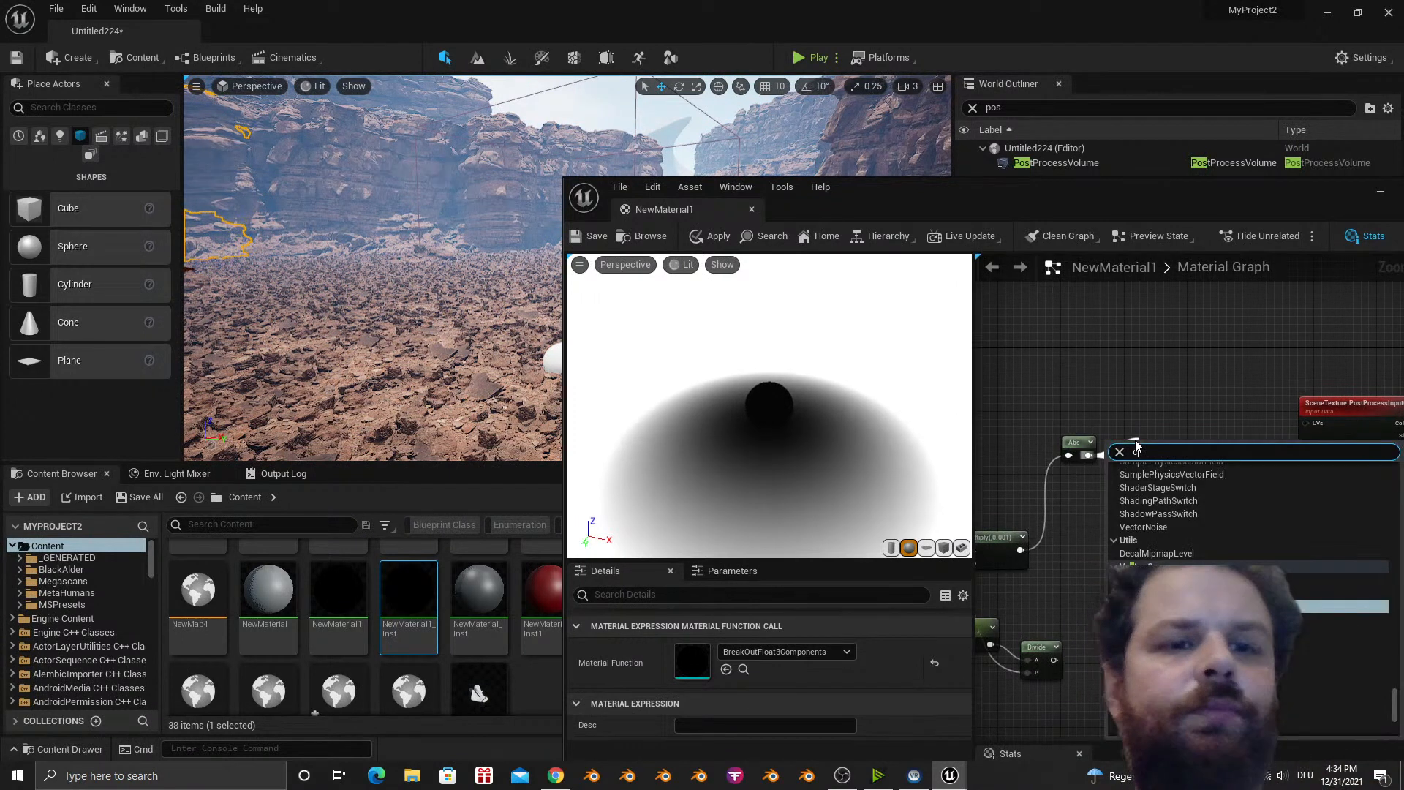
text(clamp)
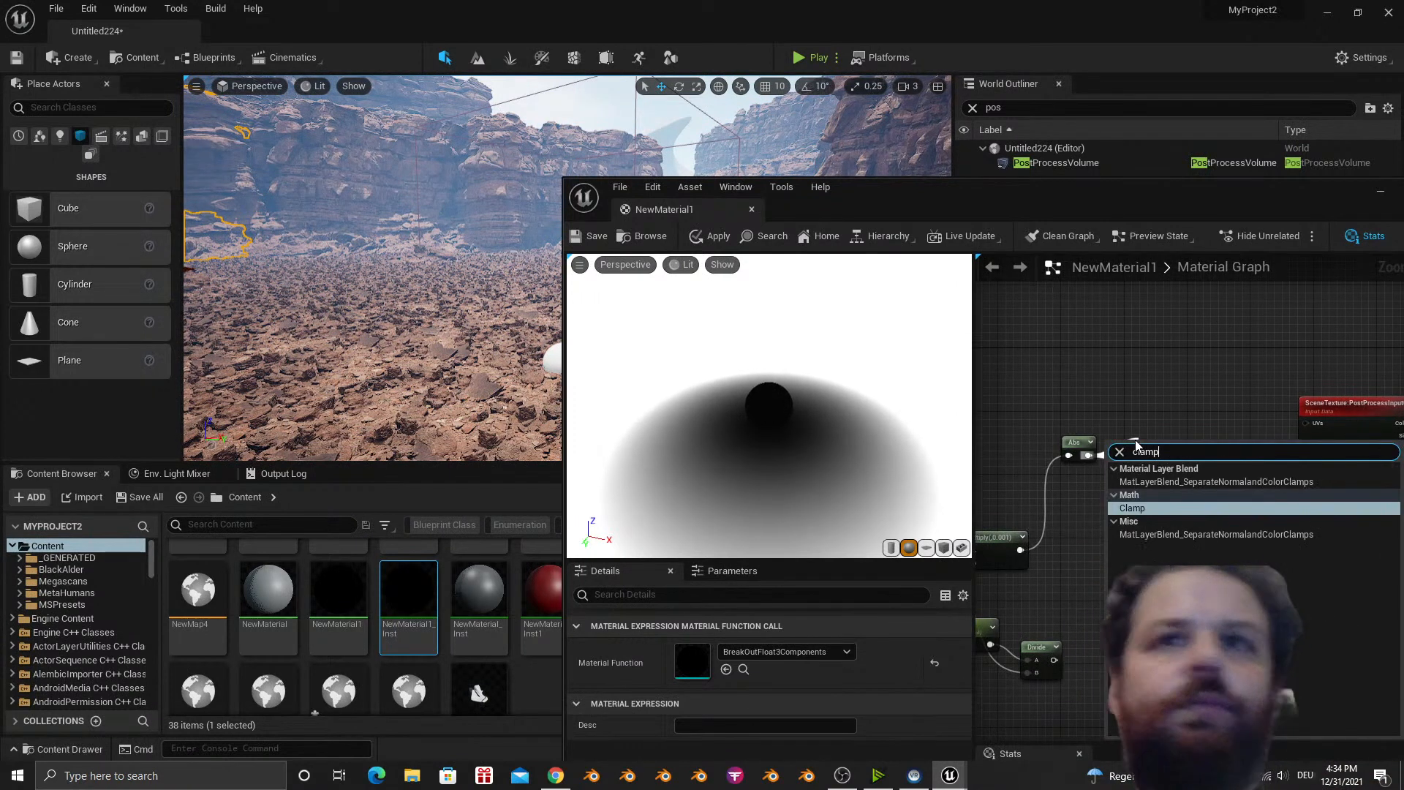
click(1151, 508)
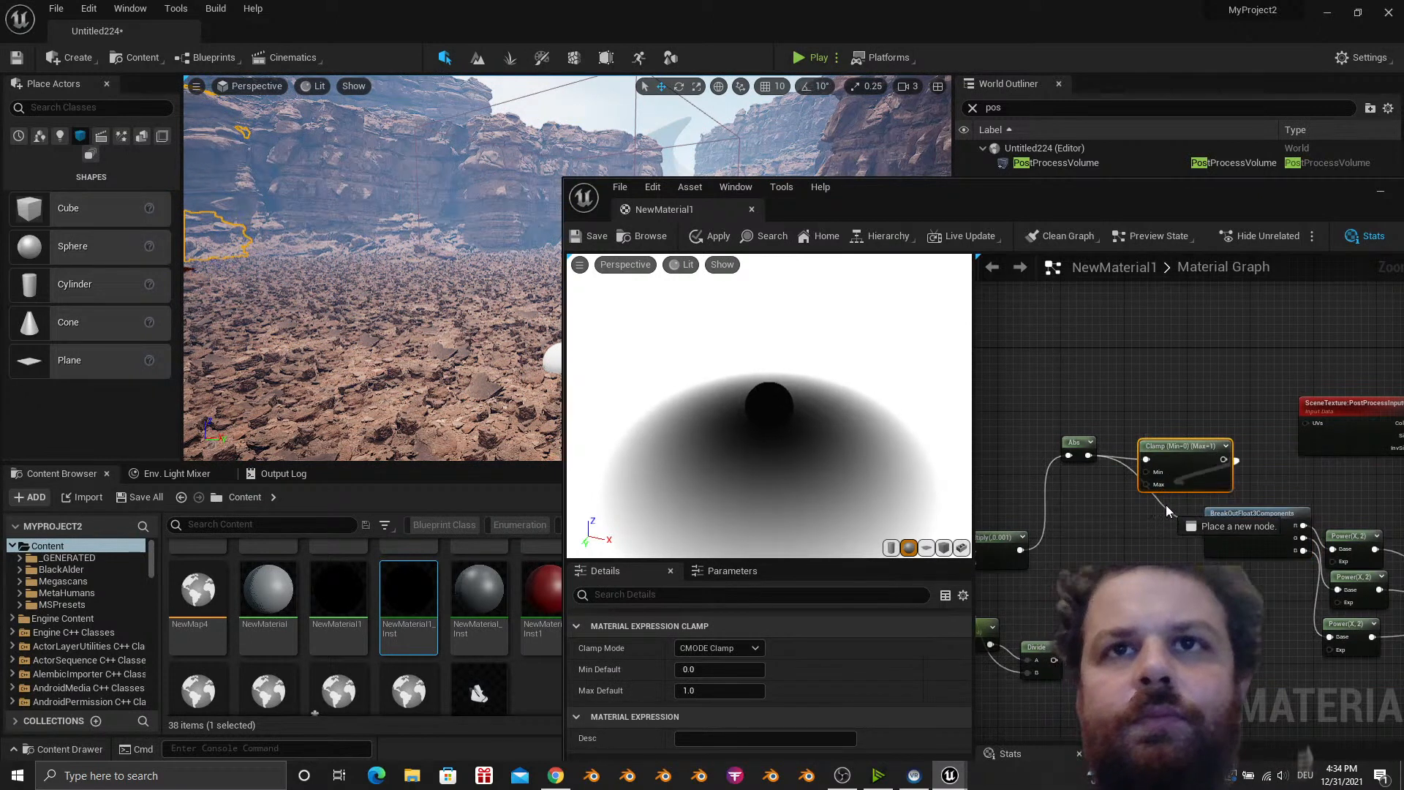
Insert a Multiply node between the Clamp output and the BreakOutFloat3Components input.
drag(1165, 504, 1152, 525)
text(multi)
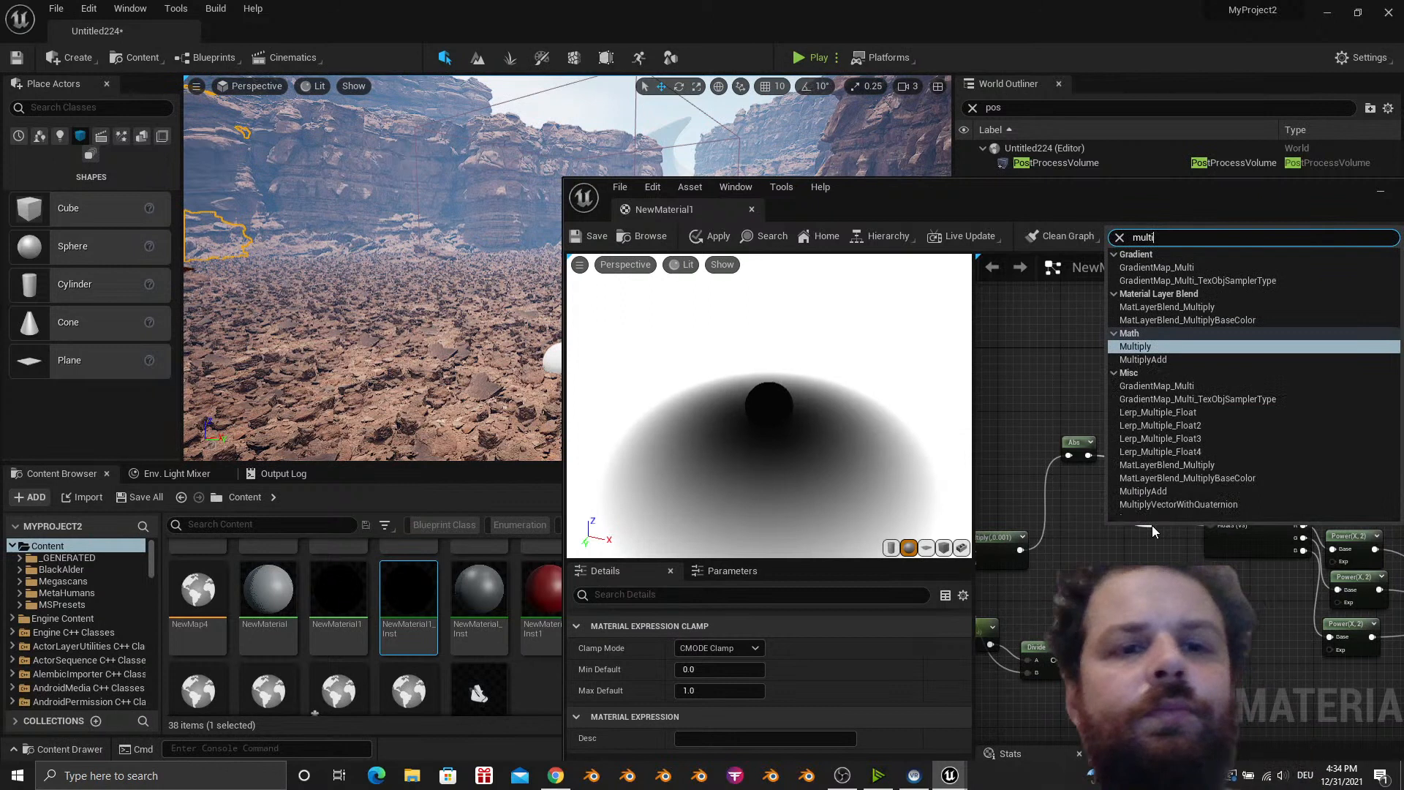
scroll(1188, 387, down, 1)
click(1140, 309)
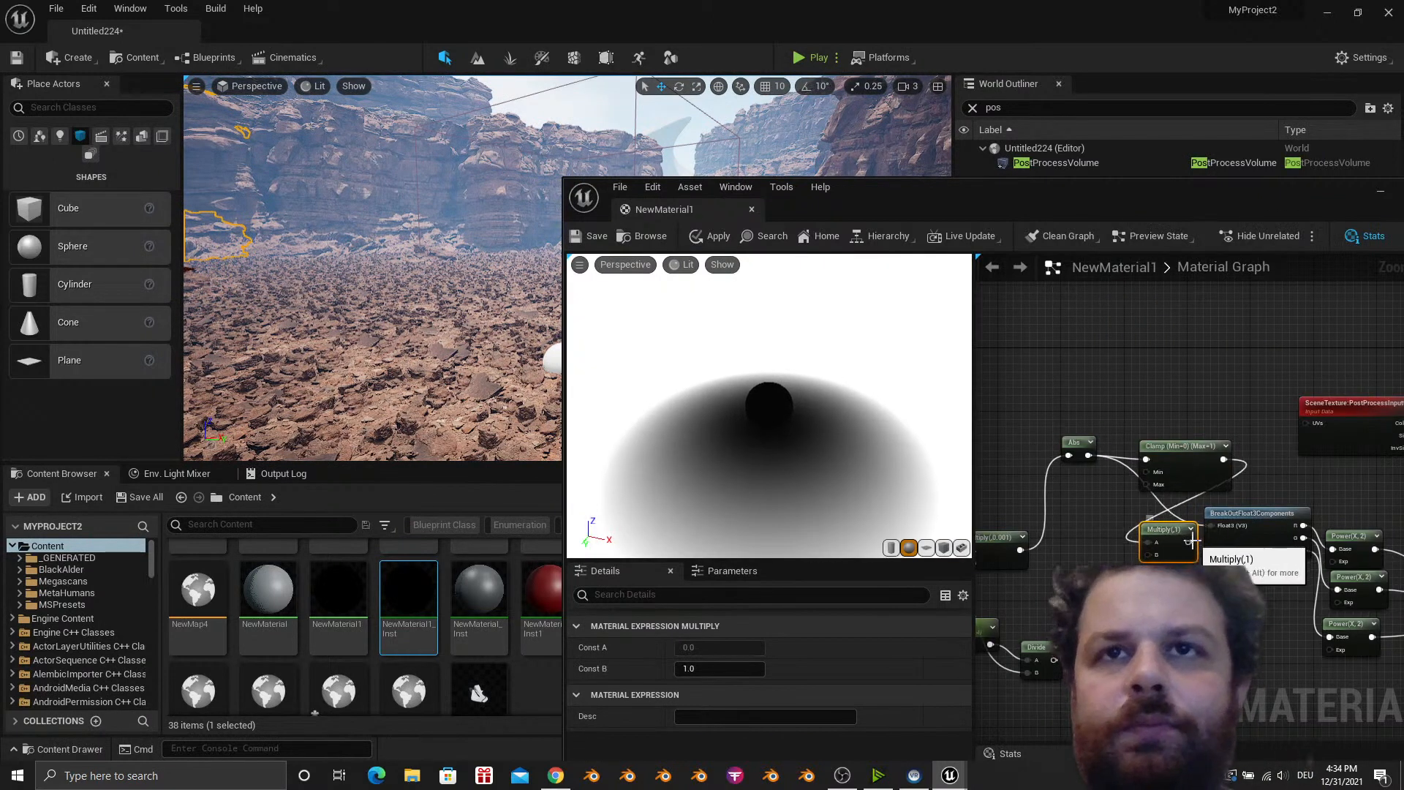
drag(1191, 542, 1216, 525)
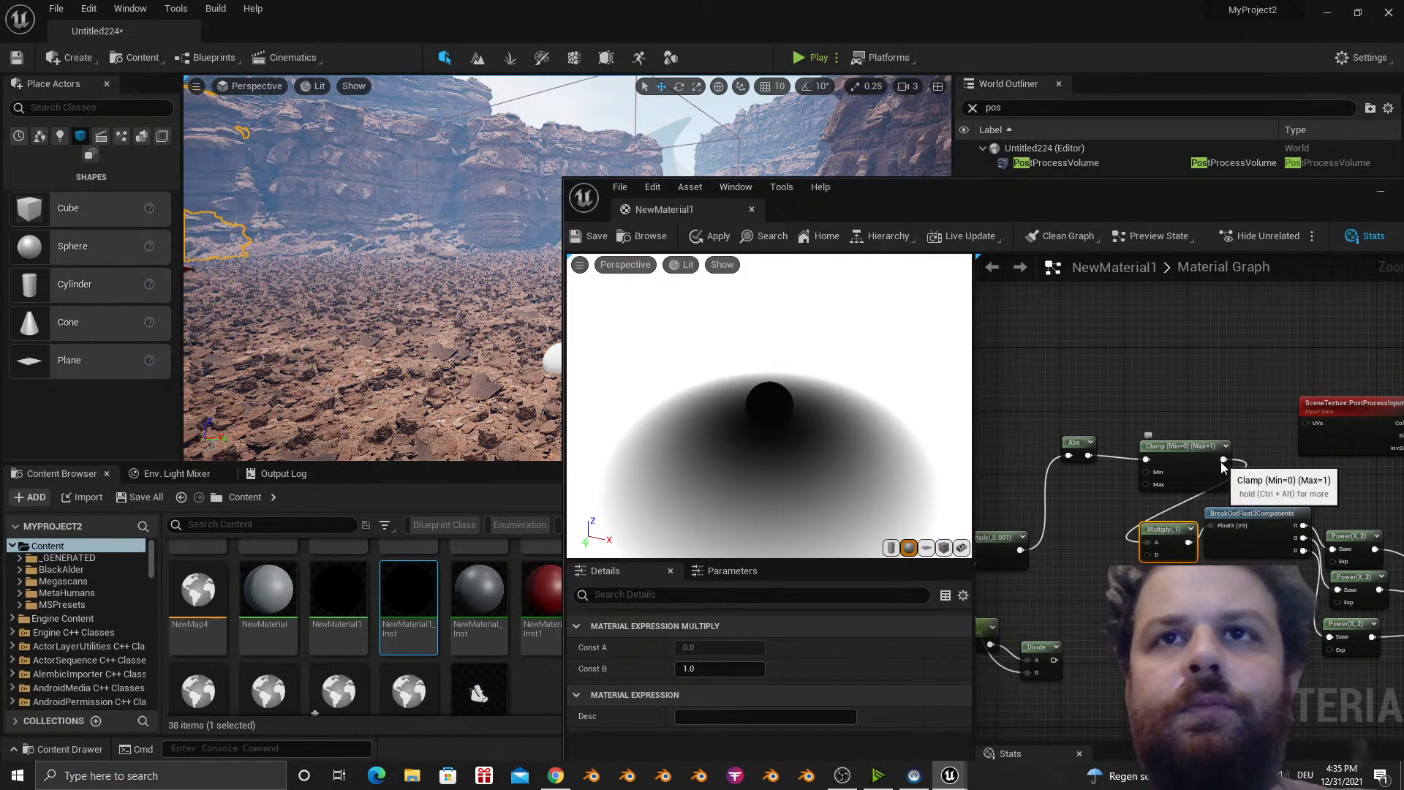
Replace the Multiply node with a Power node that takes the Clamp output as Base and feeds BreakOutFloat3Components.
drag(1121, 506, 1106, 524)
text(exp)
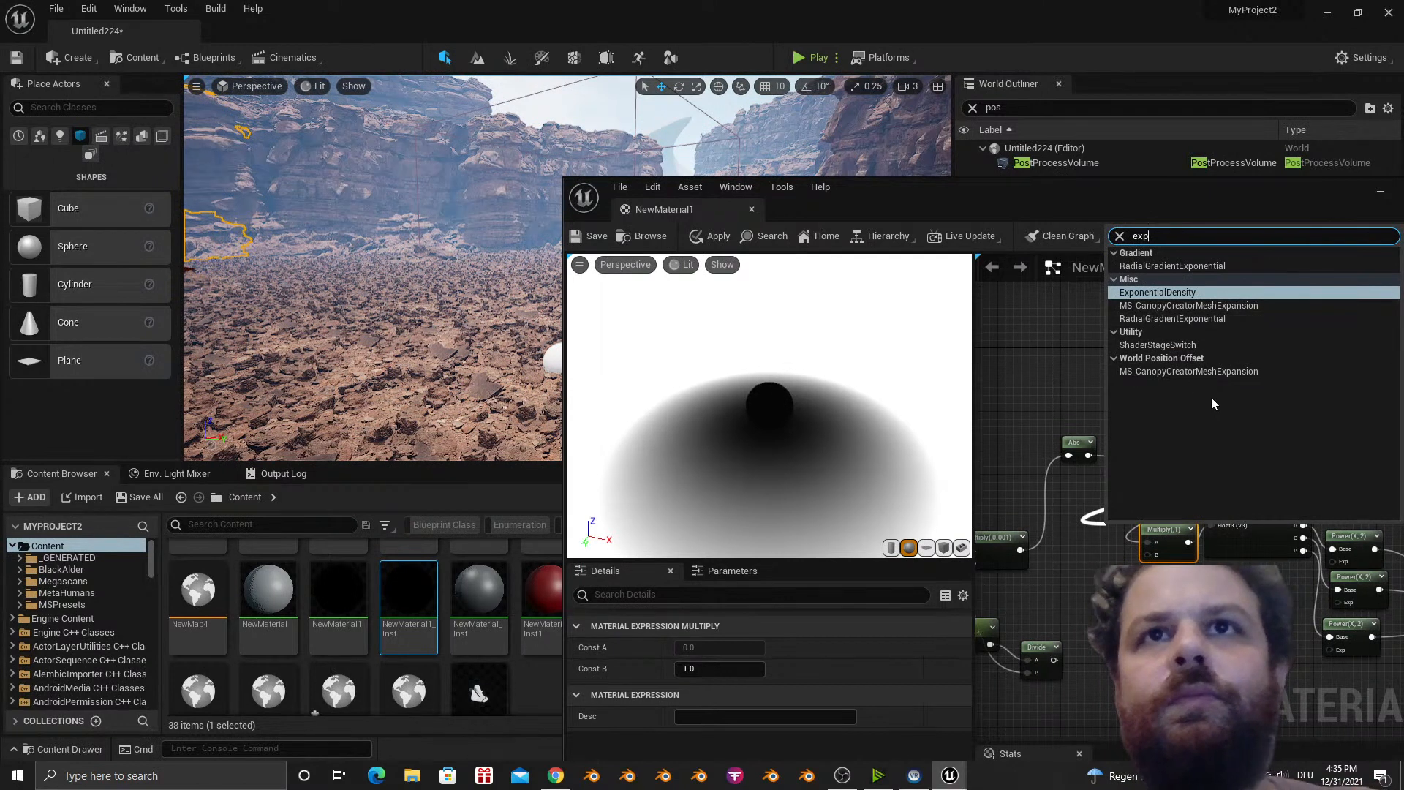
key(BackSpace)
key(BackSpace)
key(BackSpace)
text(power)
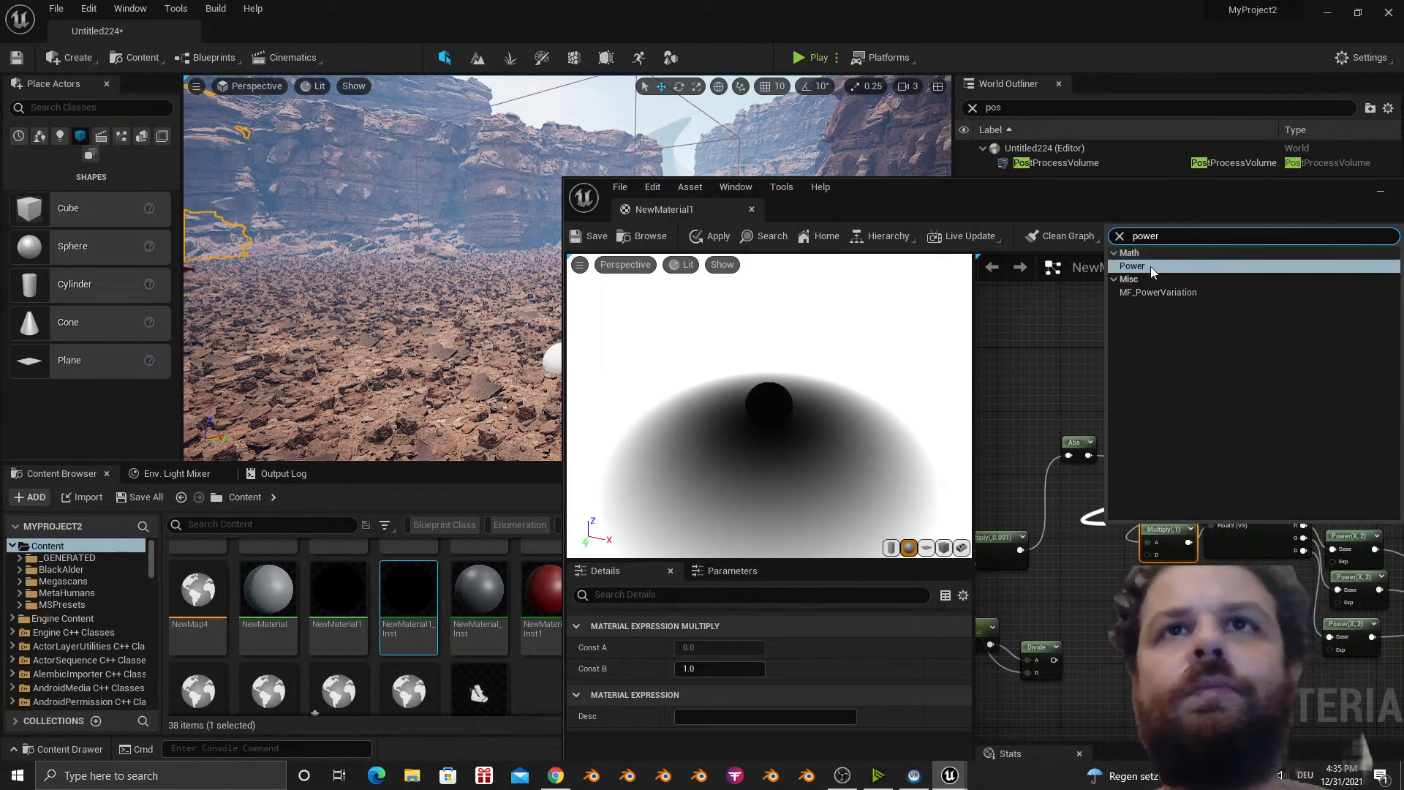
click(1150, 266)
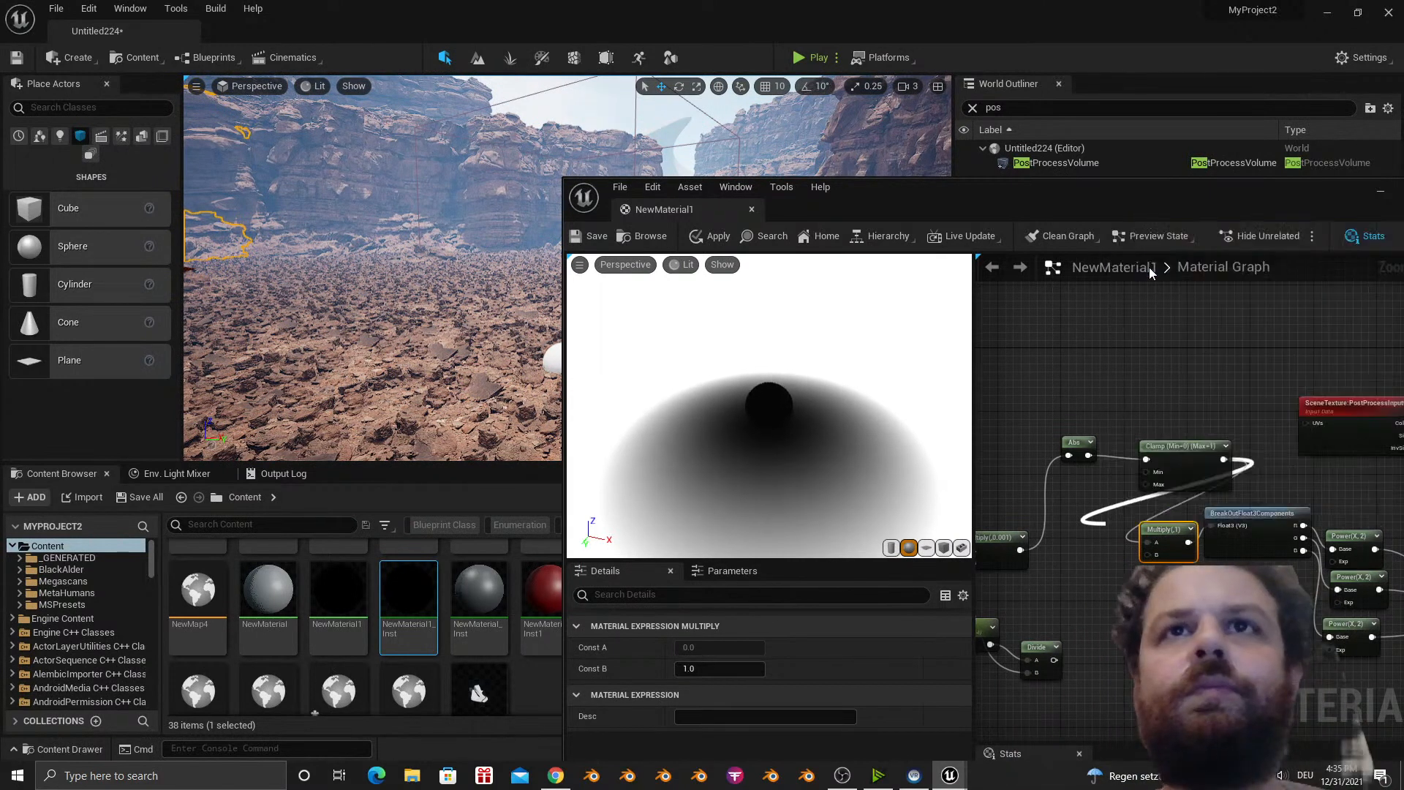
click(1173, 535)
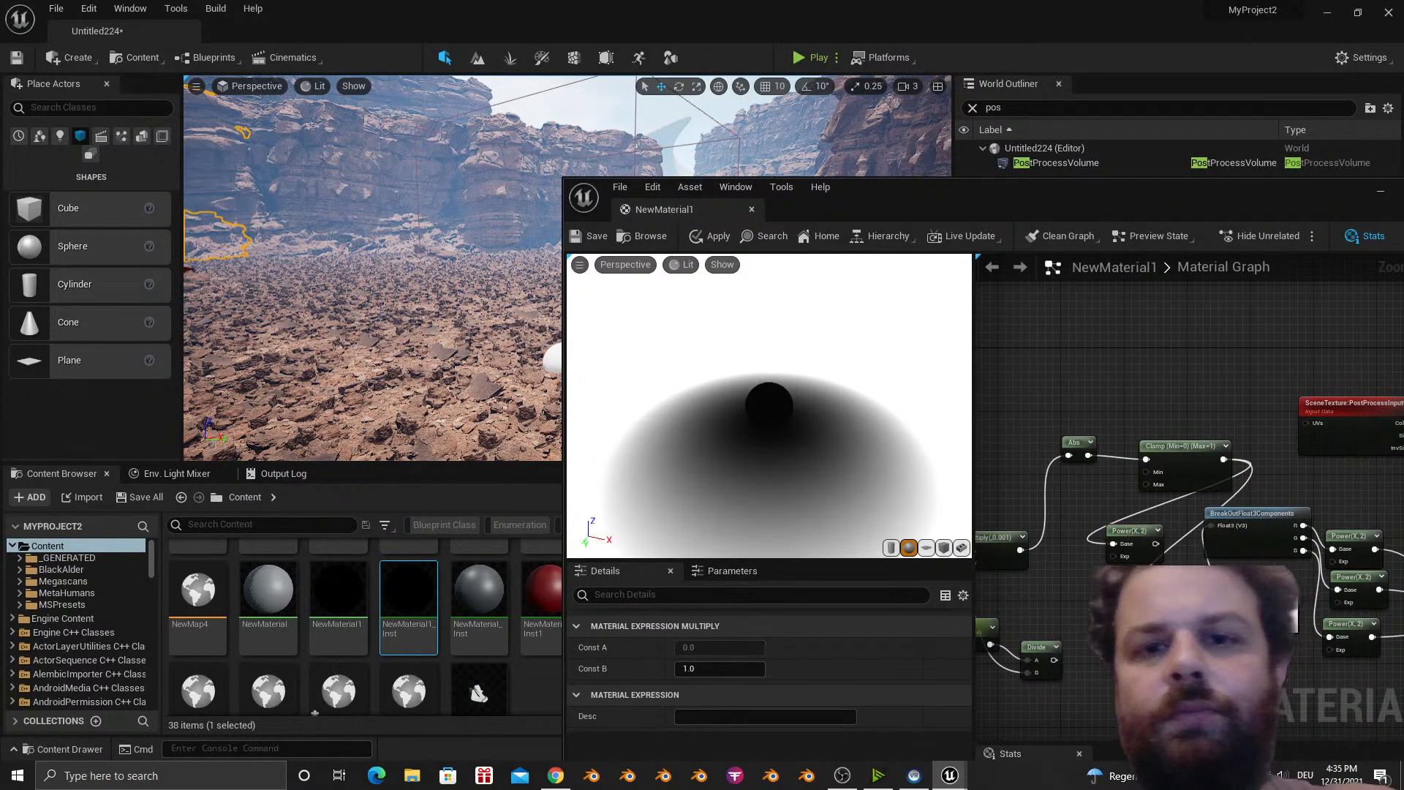
key(Delete)
drag(1156, 545, 1220, 525)
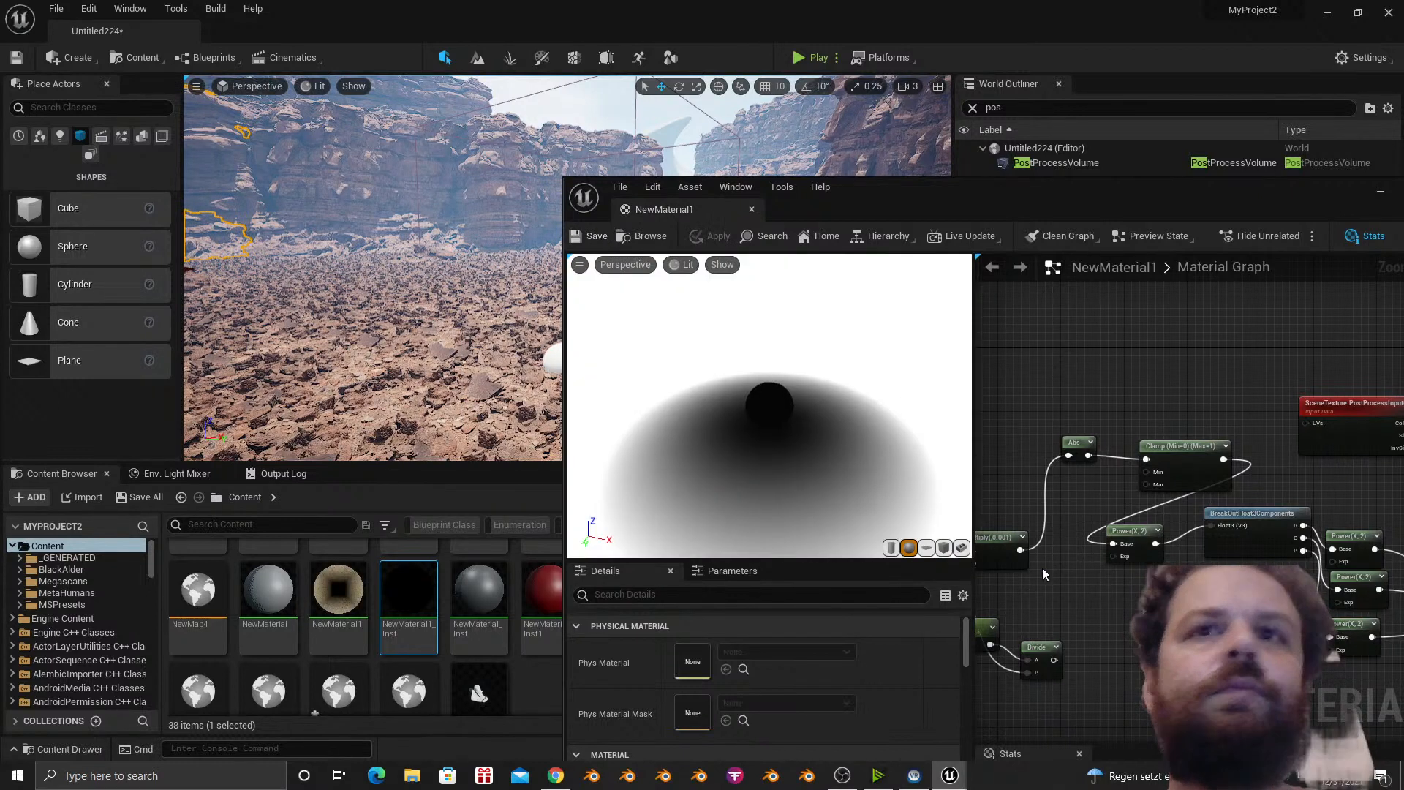
Set the Const Exponent of the Power node after Clamp to 3 and save the material.
click(1130, 531)
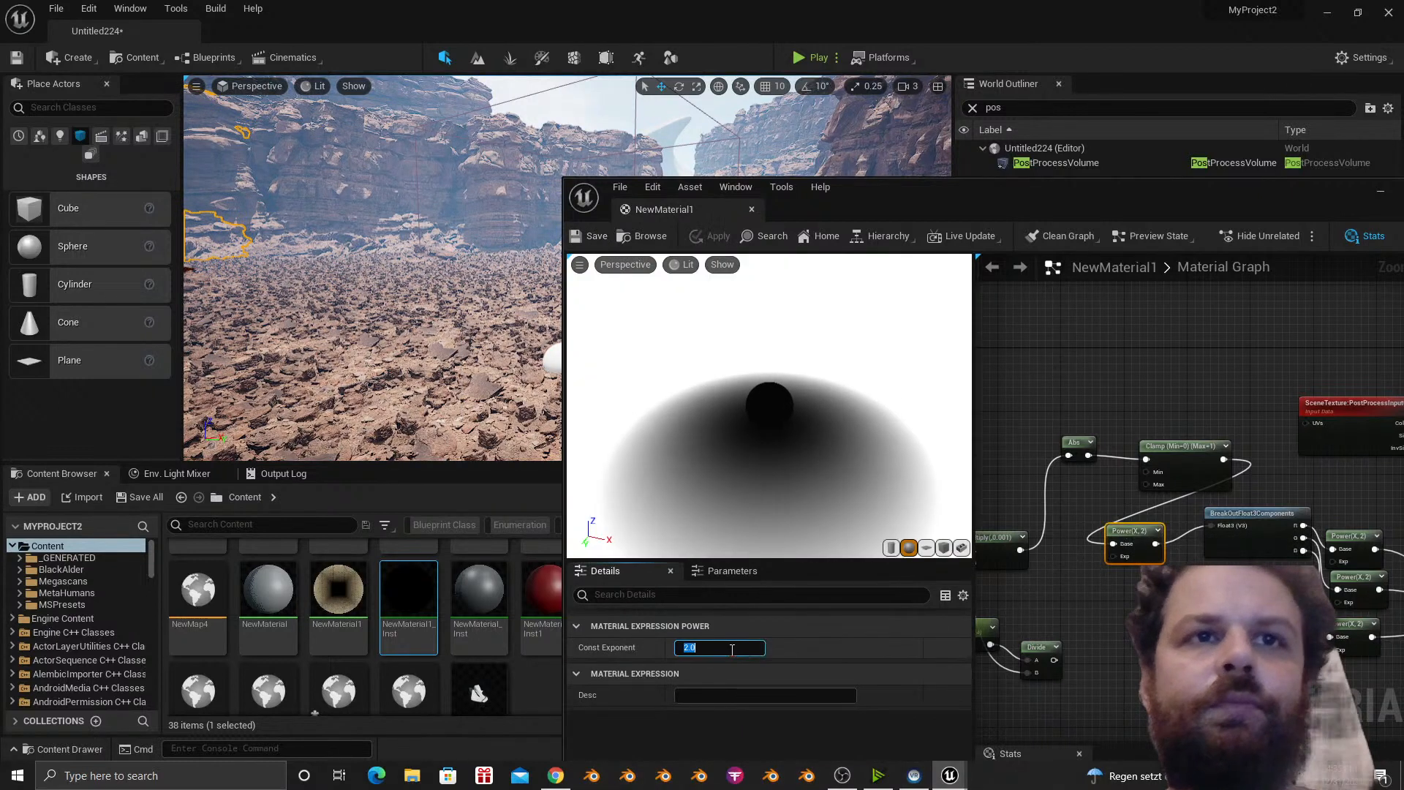
text(3)
key(Return)
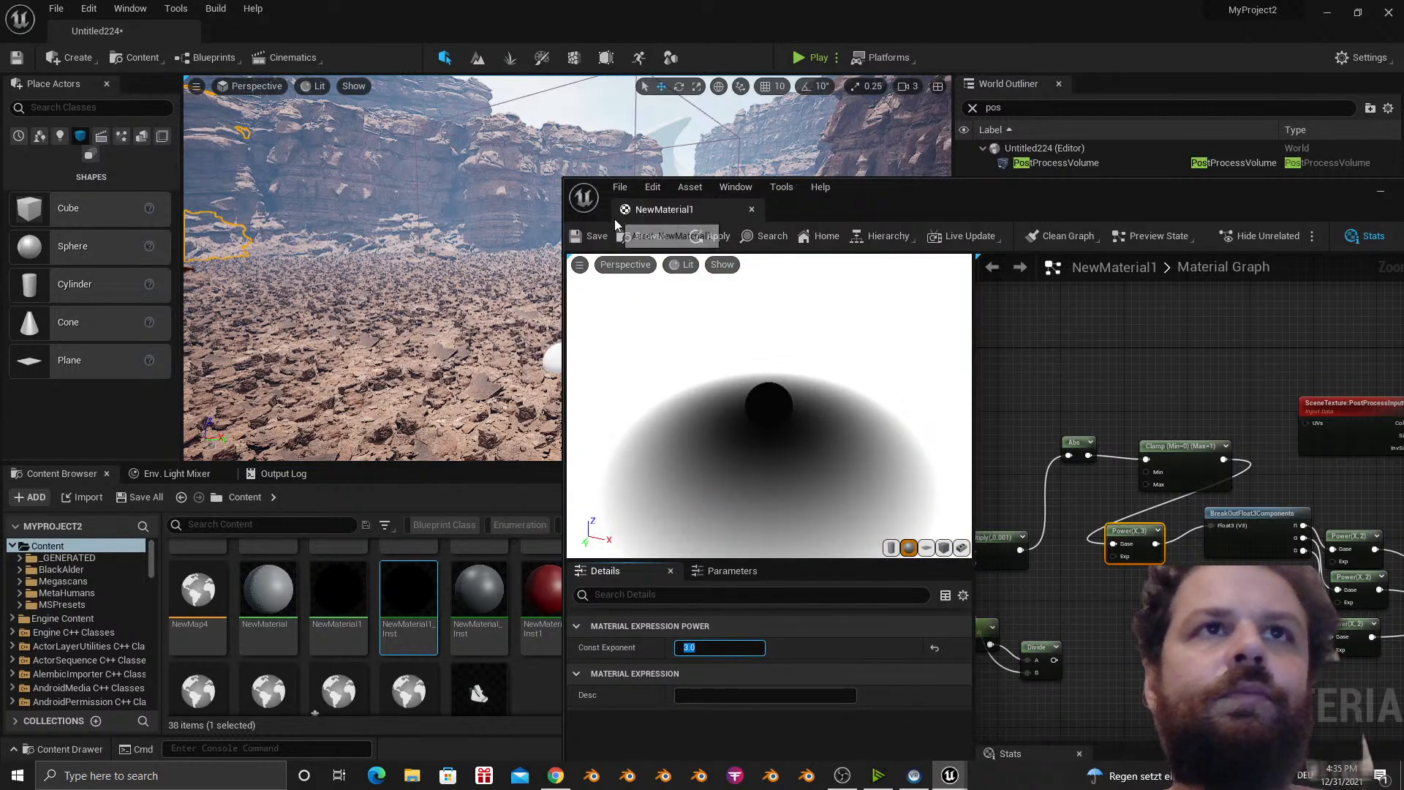
click(596, 235)
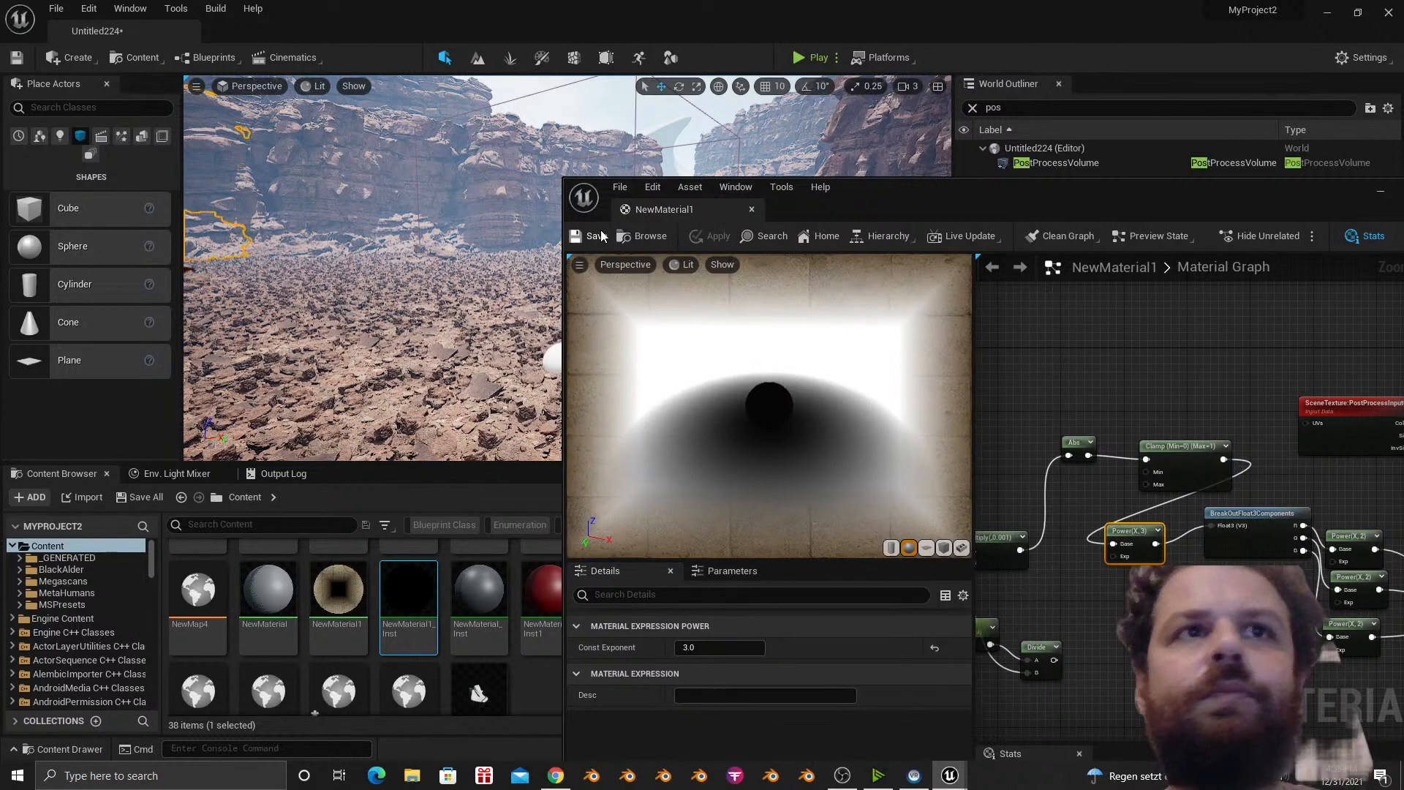
Try 0.1 and 10 as the Clamp node's Max Default and save the material.
click(1161, 490)
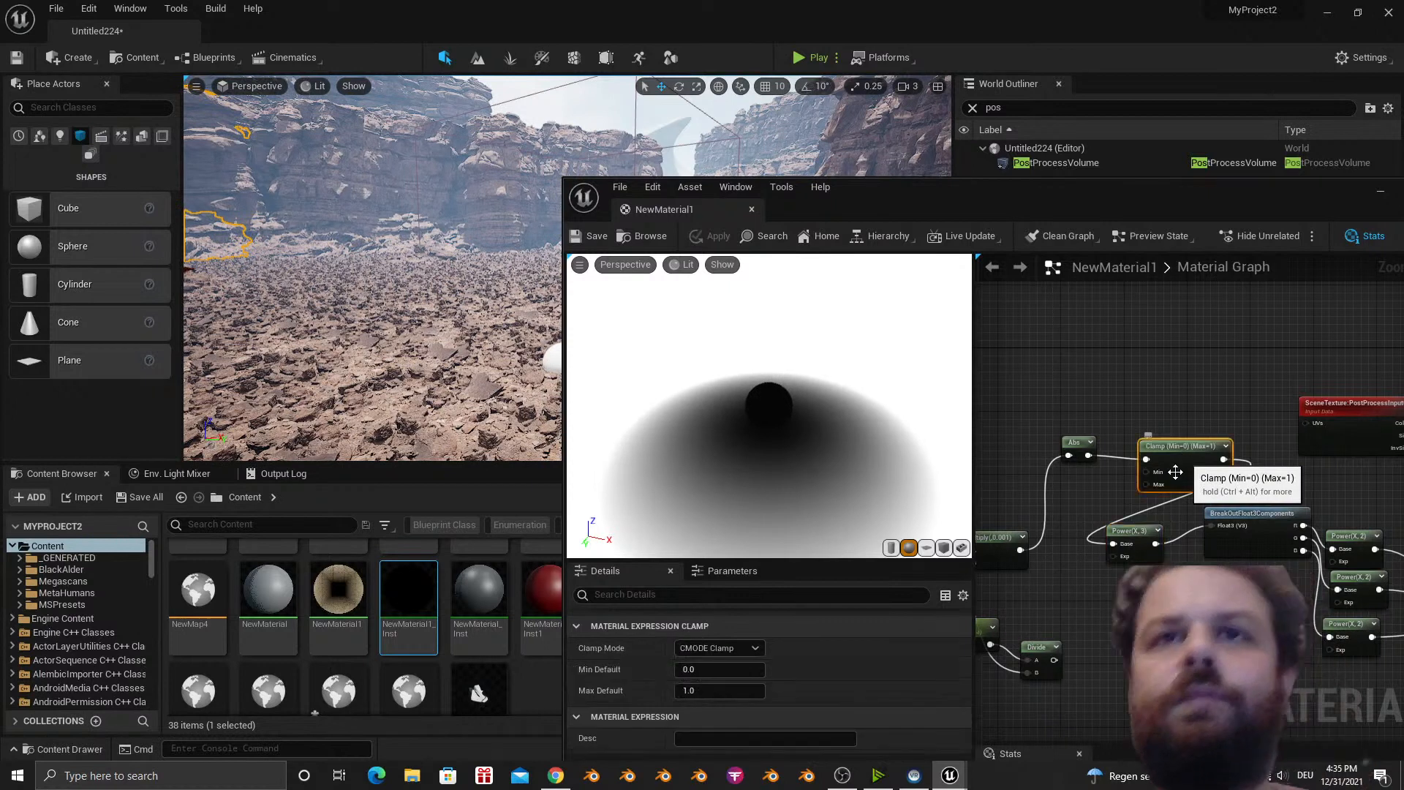
click(711, 691)
text(.1)
key(Return)
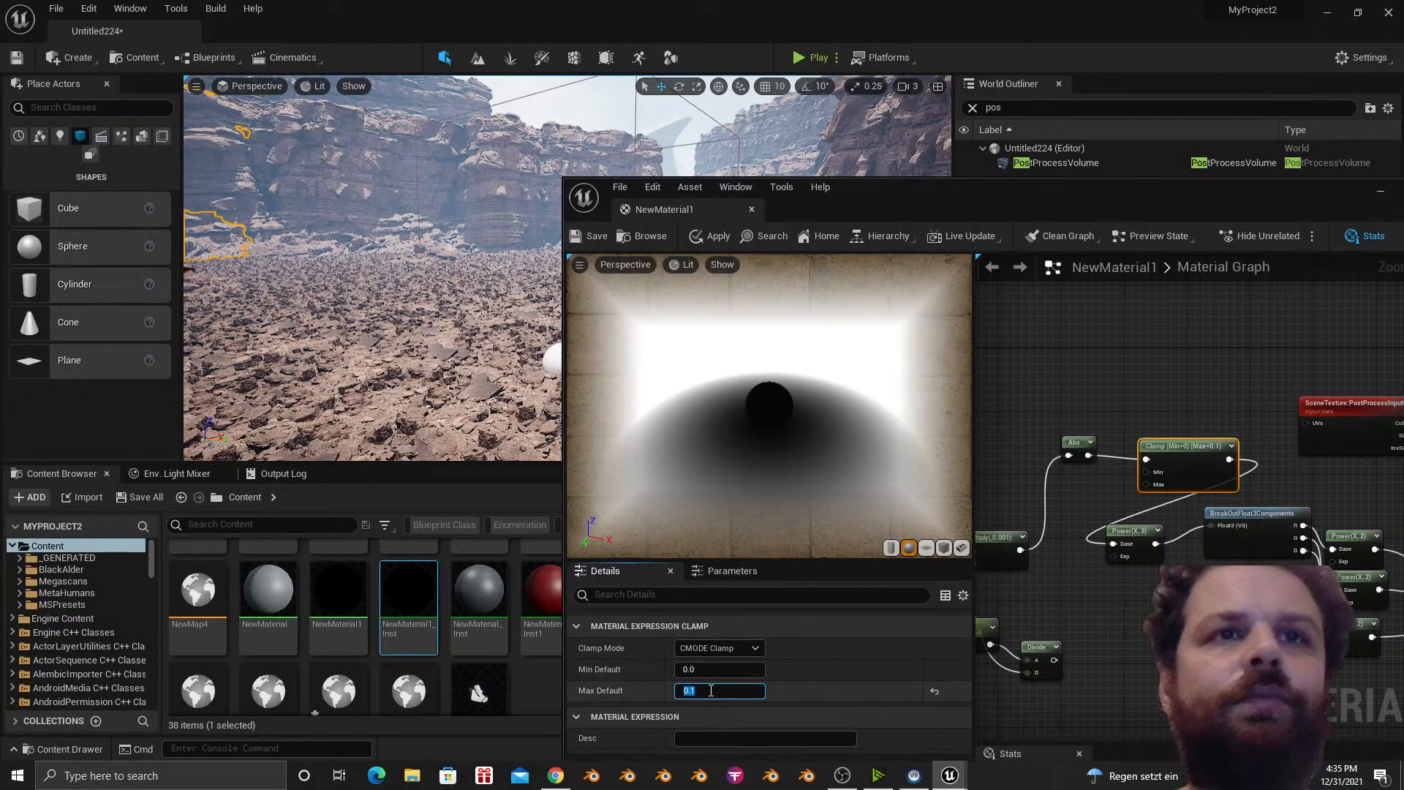
text(10)
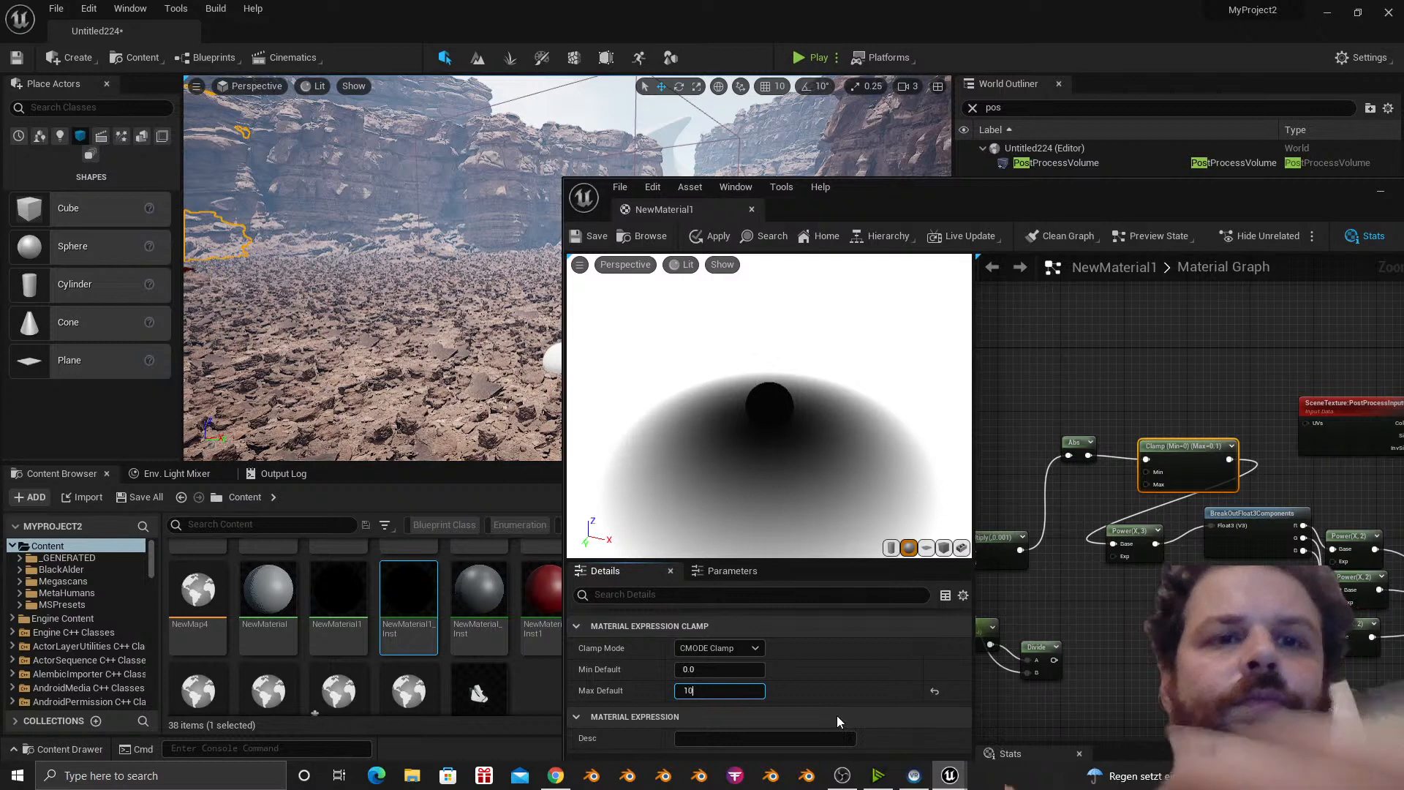
key(Return)
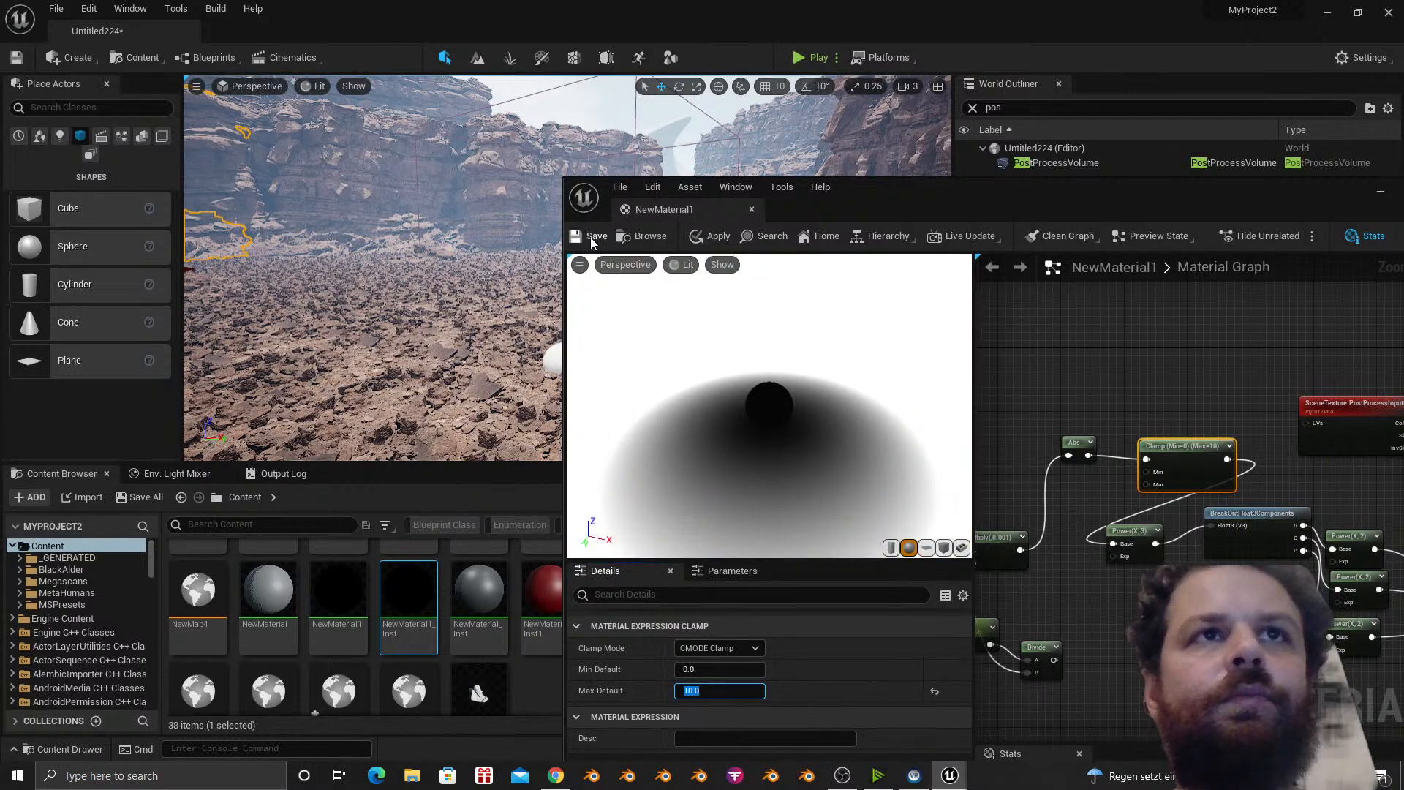
click(592, 237)
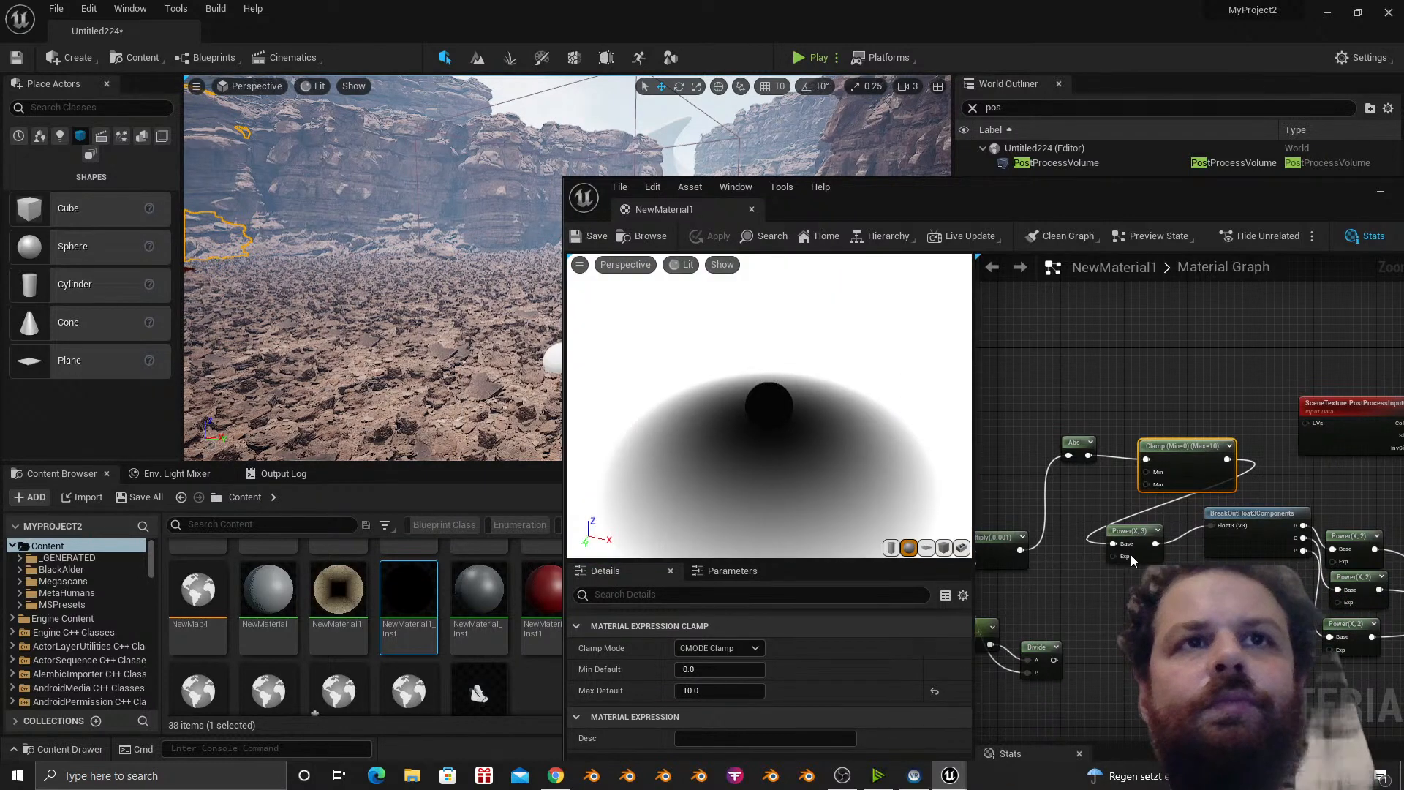
Delete the Clamp node and its Power node, reconnect Abs directly to BreakOutFloat3Components, and save the material.
right_drag(1148, 550, 1103, 556)
click(1095, 540)
key(Delete)
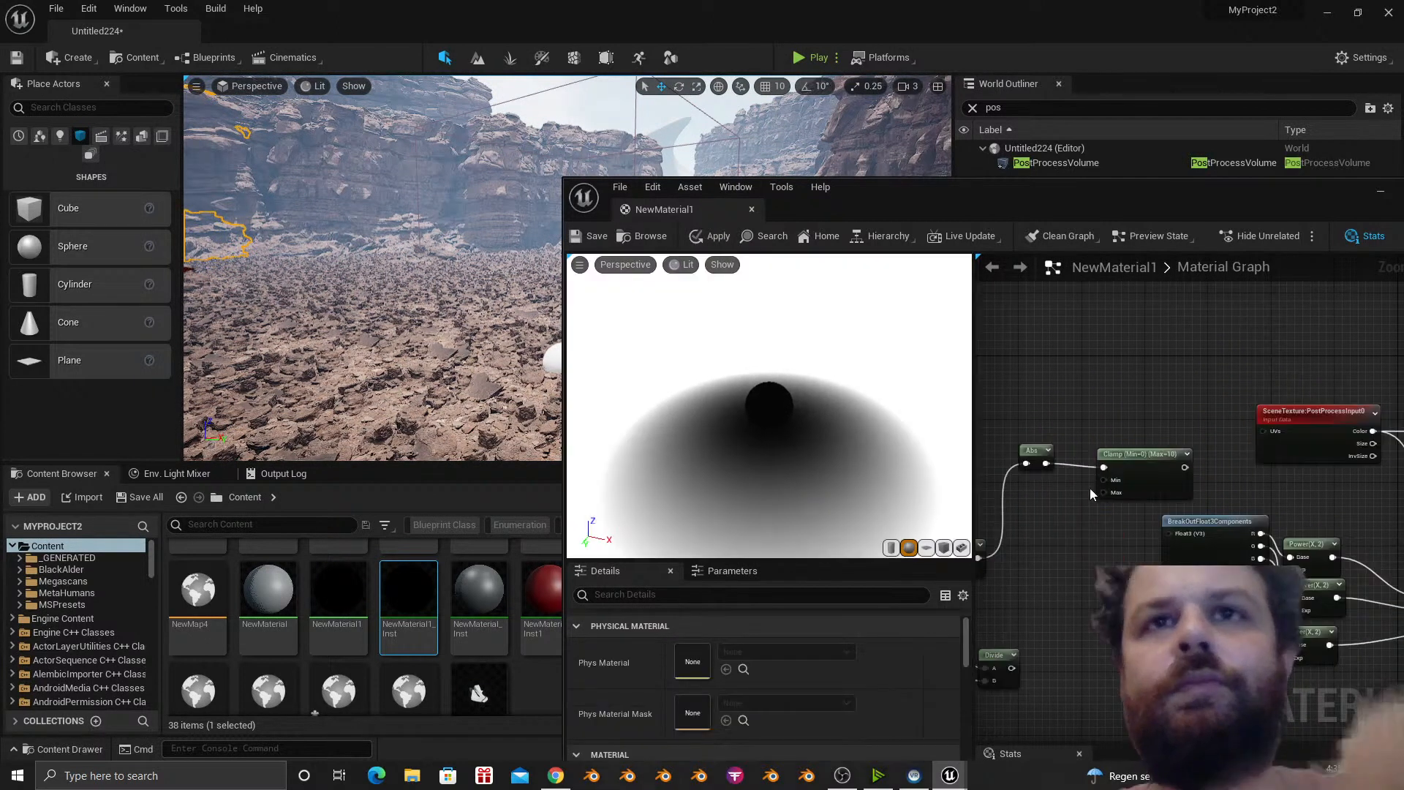
click(1097, 465)
key(Delete)
drag(1046, 463, 1179, 534)
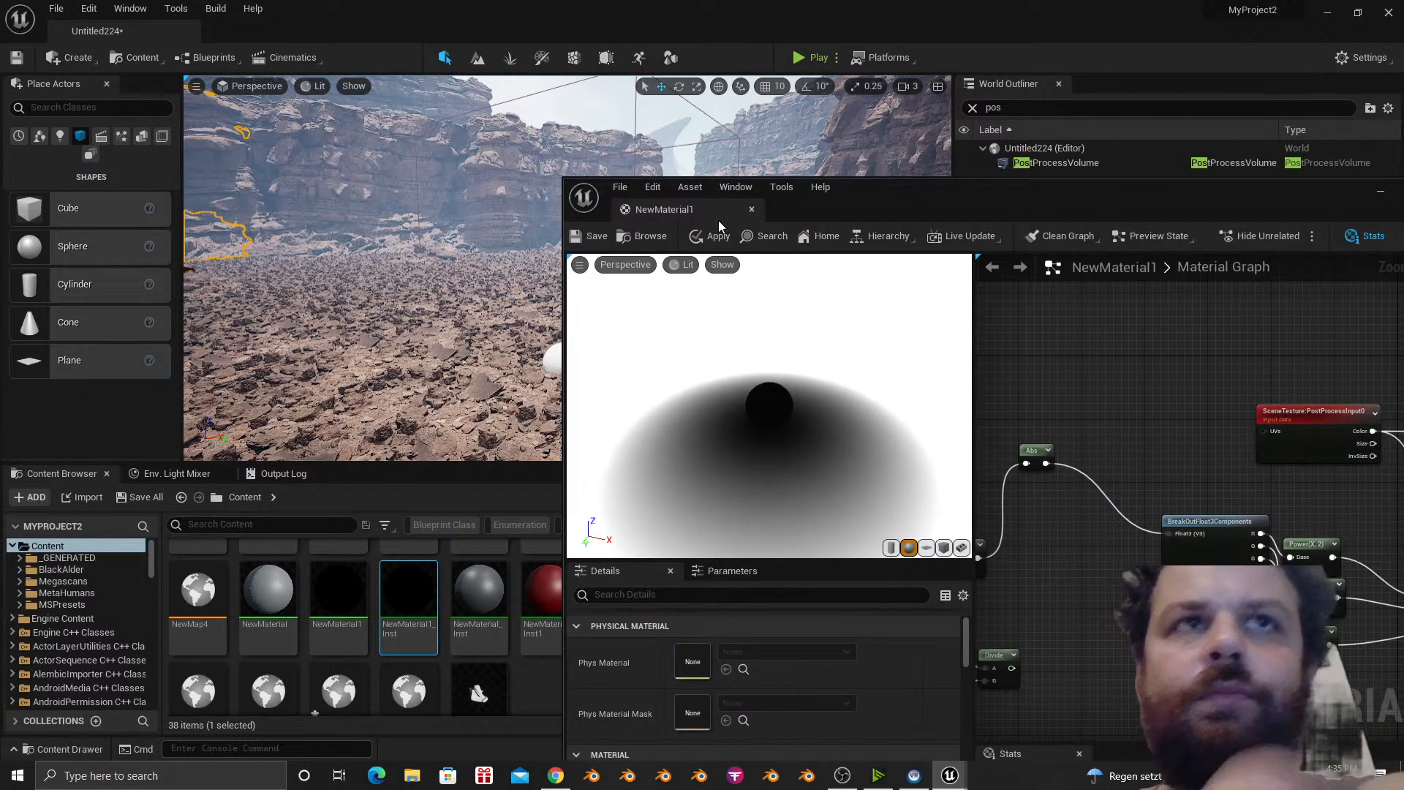
click(597, 236)
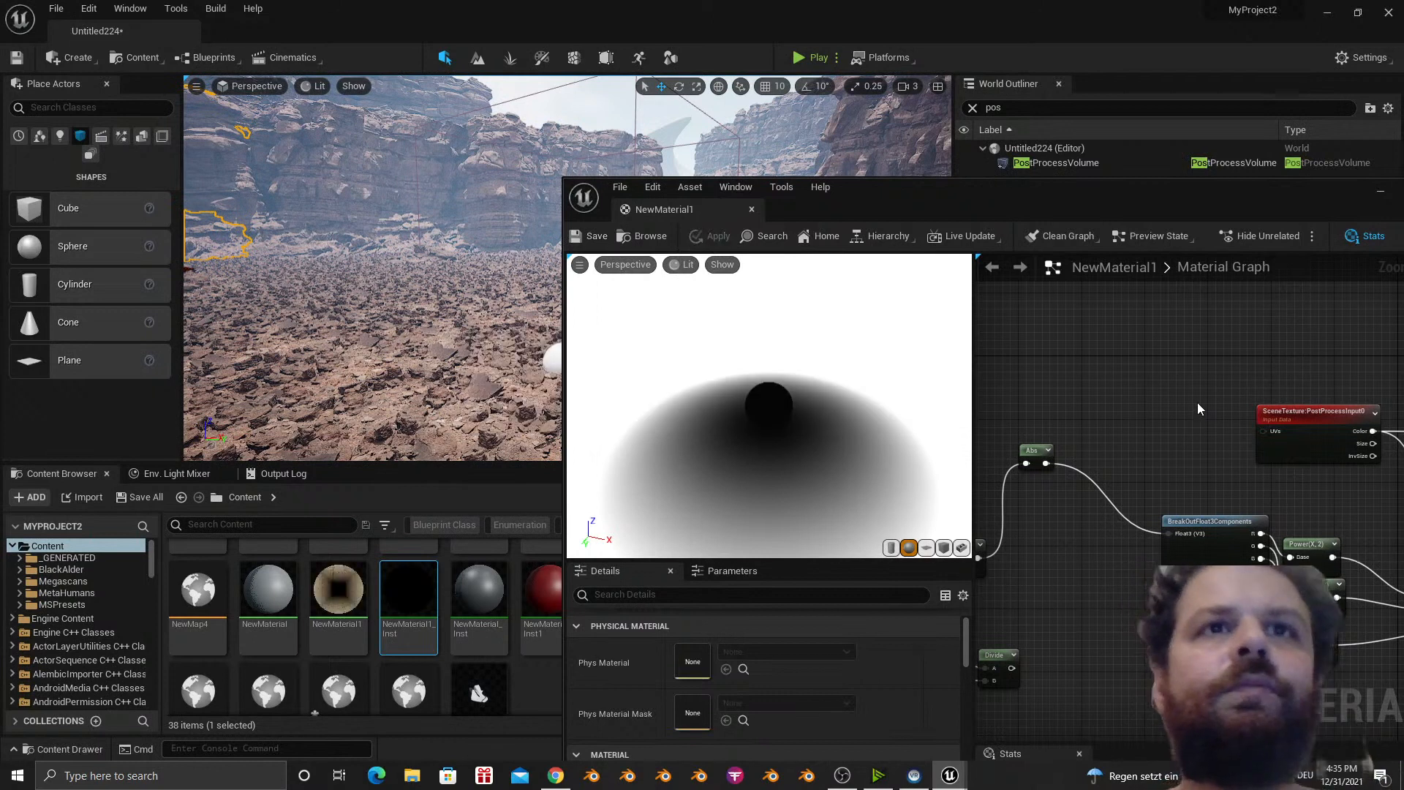
Insert a Multiply node between Saturate and the Lerp Alpha, multiplying the Saturate output by itself, and save the material.
right_drag(1197, 403, 809, 422)
right_drag(1201, 343, 1141, 340)
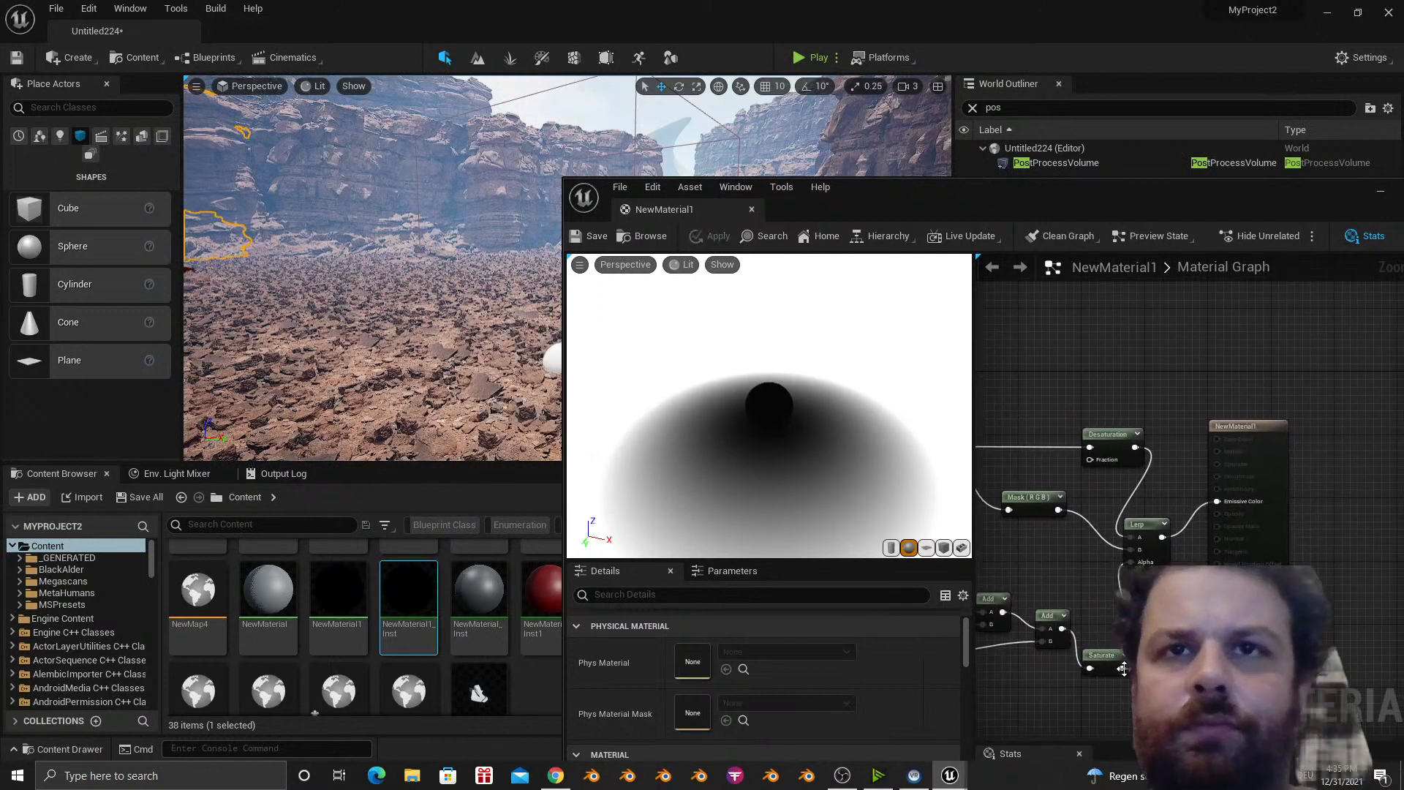
right_click(1141, 339)
text(mult)
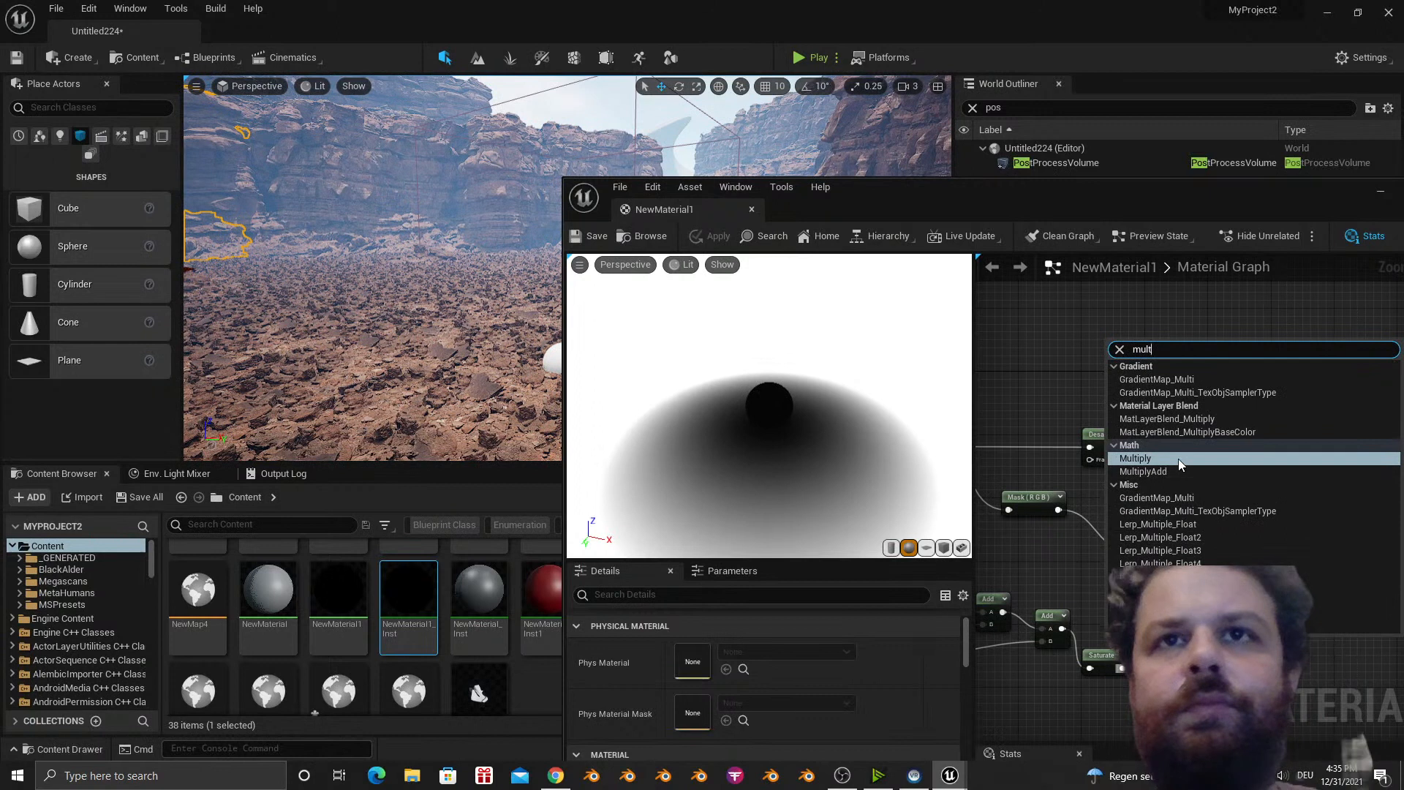
click(1178, 459)
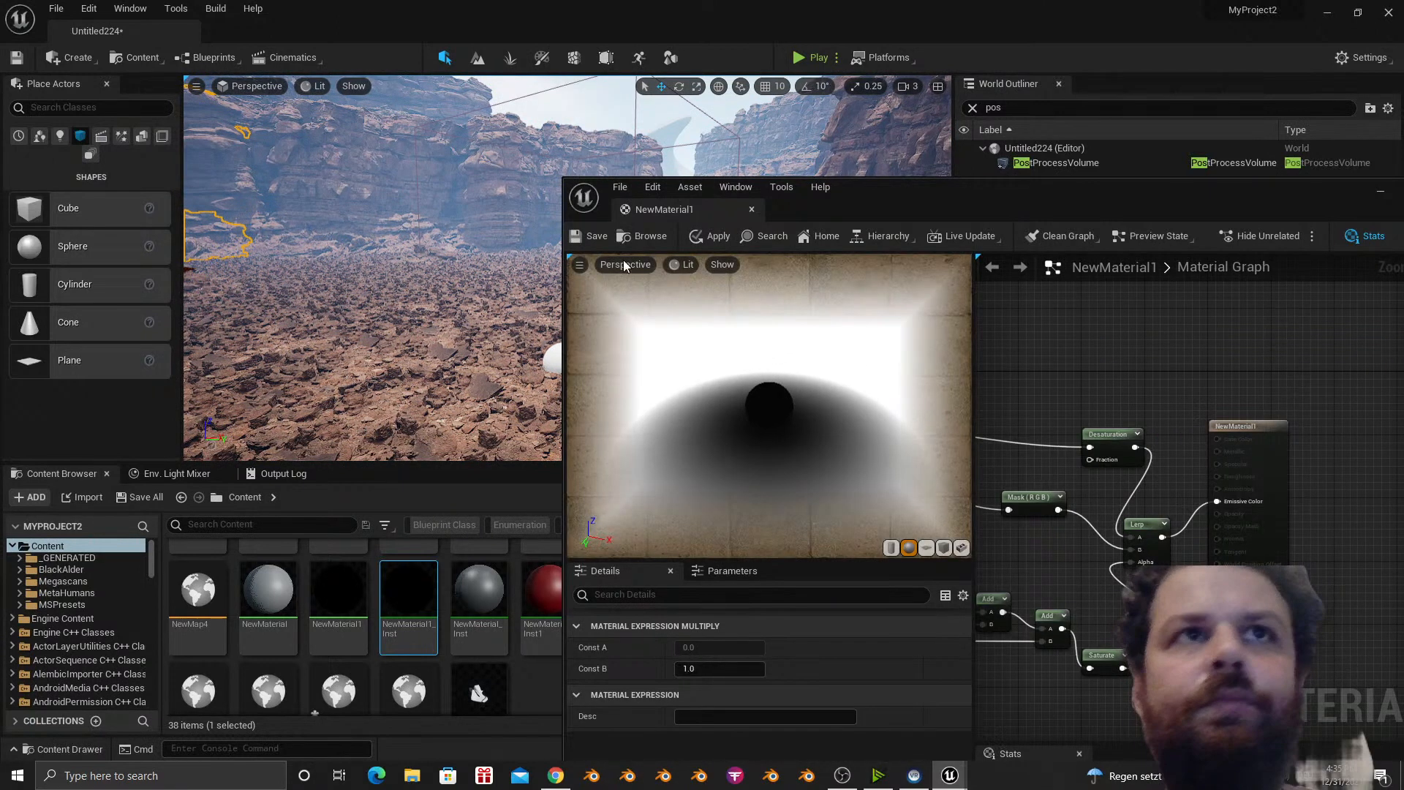
click(597, 237)
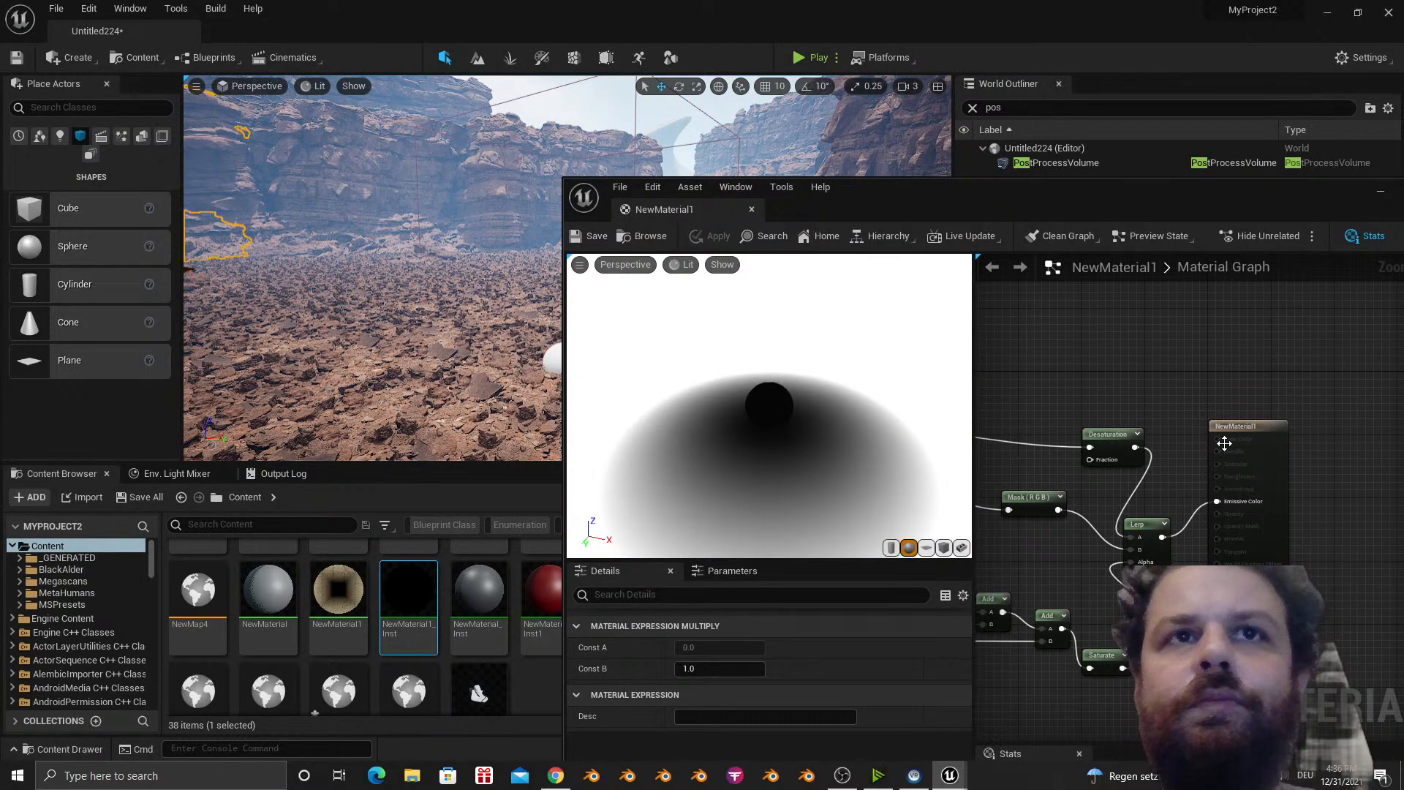
Move the NewMaterial1 output node and the Lerp node further from Saturate to make room in the graph.
drag(1243, 428, 1401, 417)
drag(1144, 524, 1265, 493)
right_drag(1248, 553, 1171, 512)
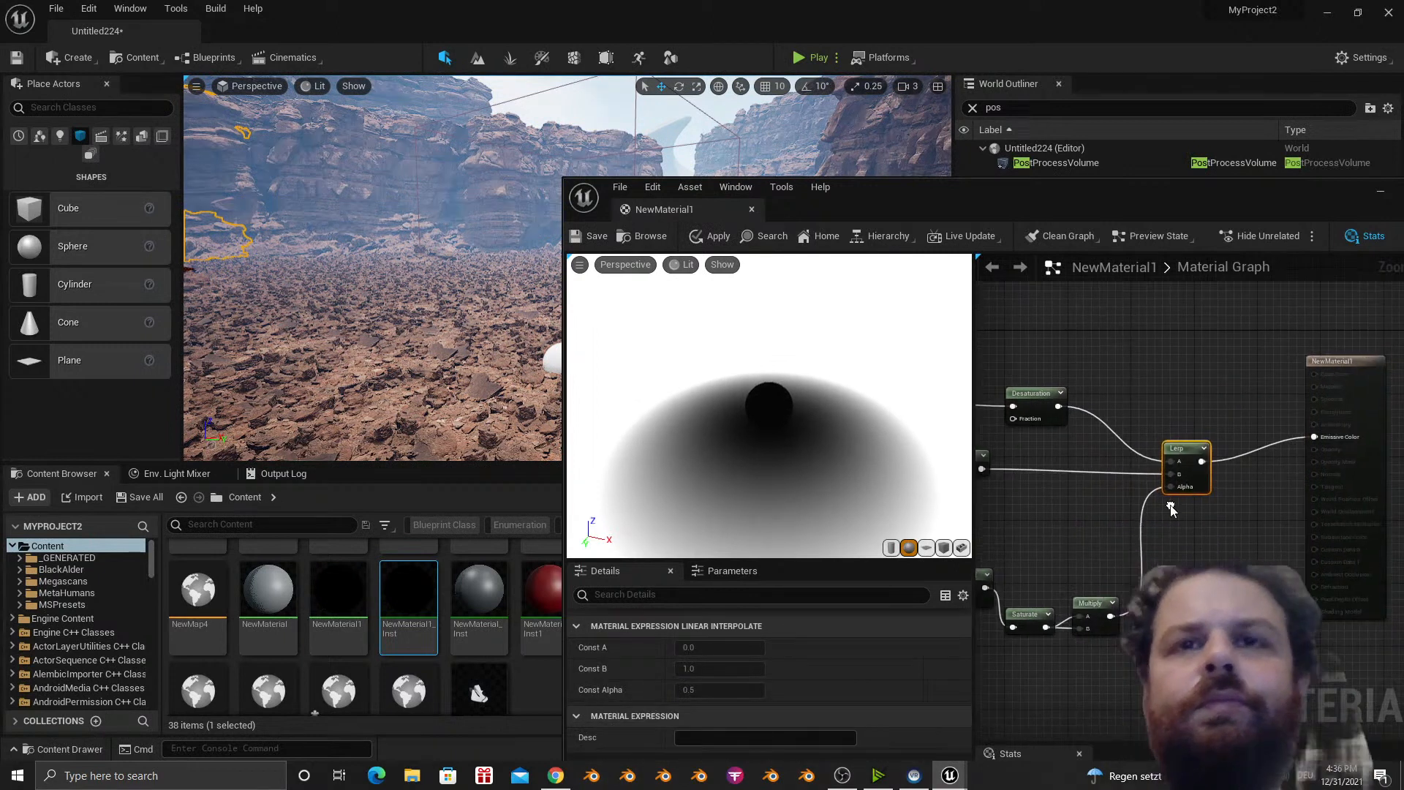
Replace the Multiply node after Saturate with a Power node and connect its output to the Lerp Alpha.
click(1100, 599)
key(Delete)
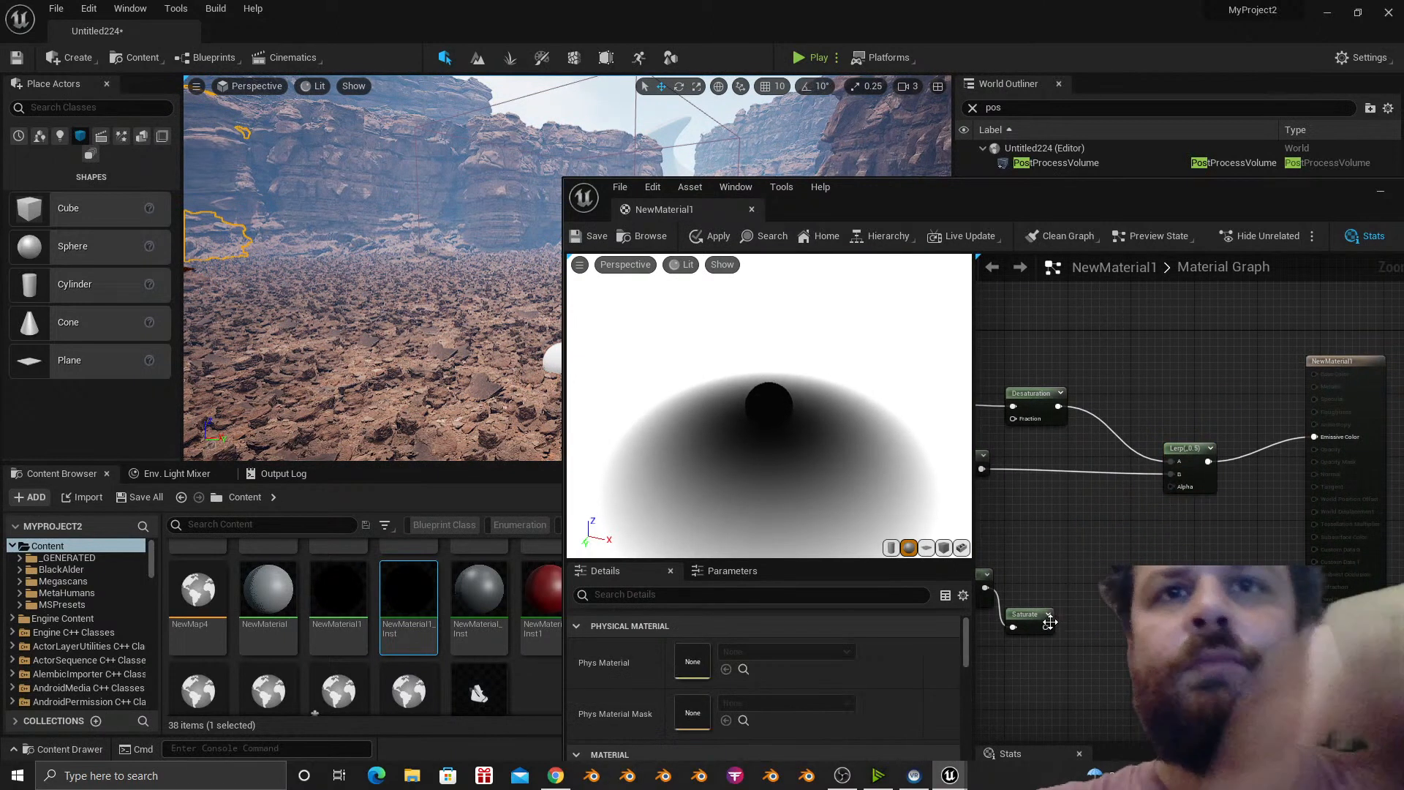
drag(1046, 626, 1091, 610)
text(power)
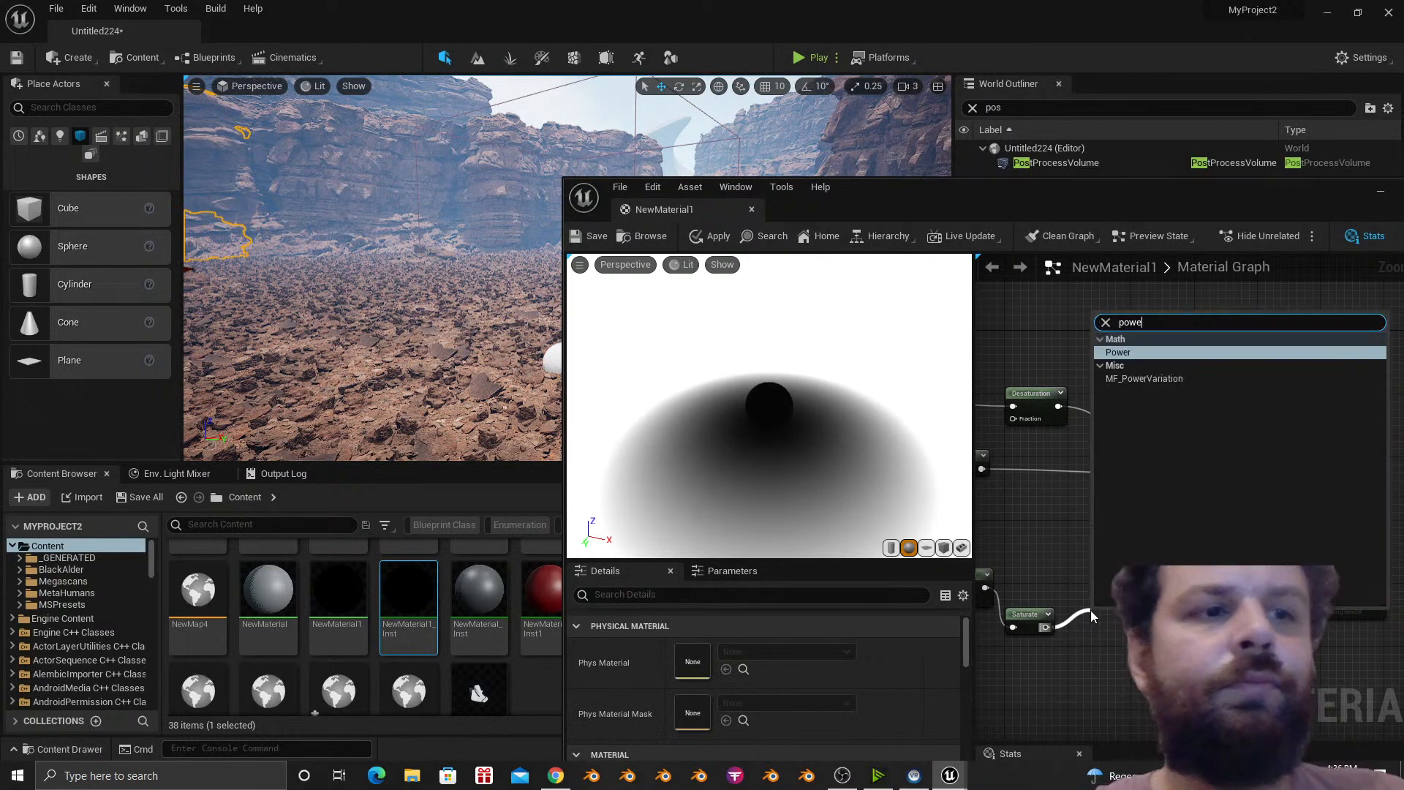
click(1129, 356)
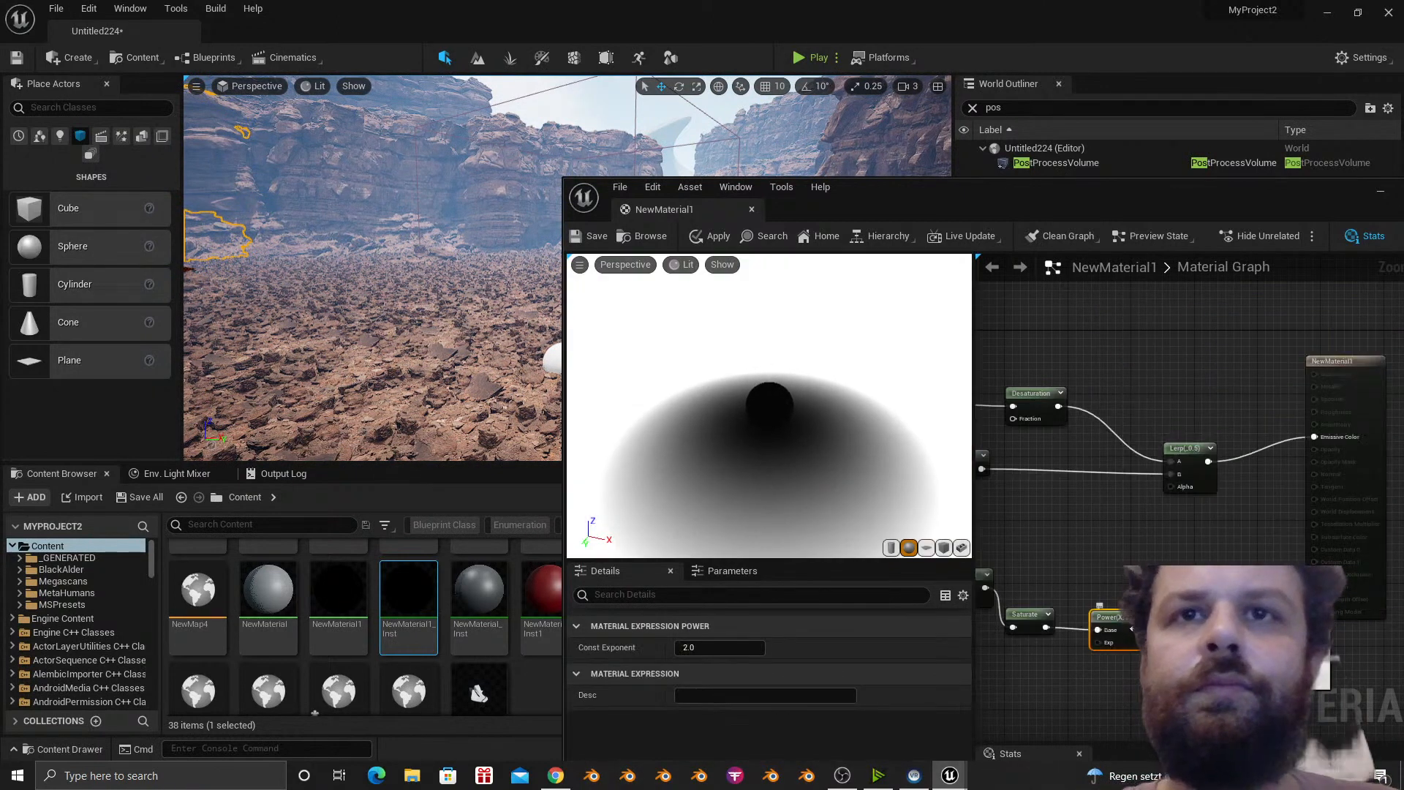
drag(1138, 630, 1176, 490)
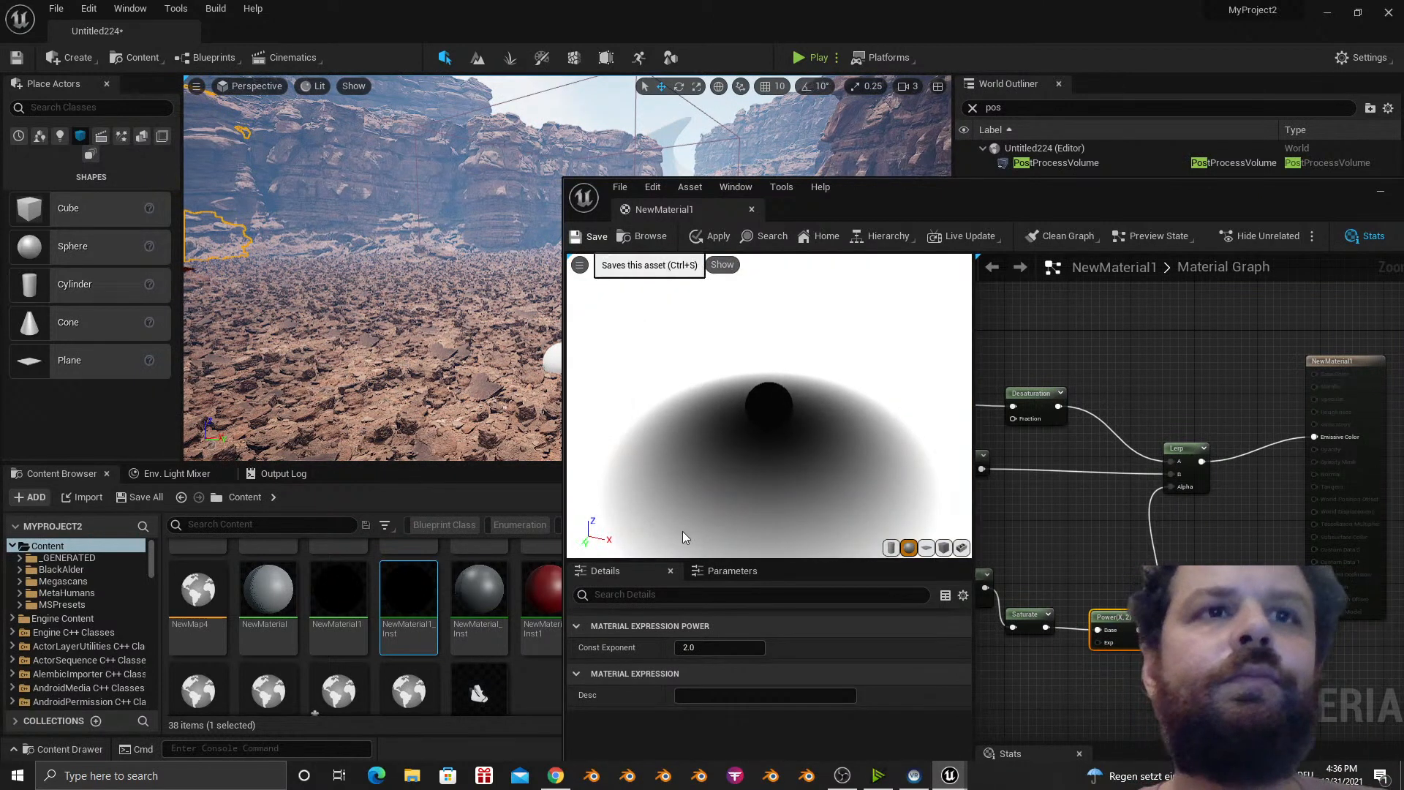
Apply the material, set the Const Exponent of the Power node after Saturate to 10, and save.
click(711, 235)
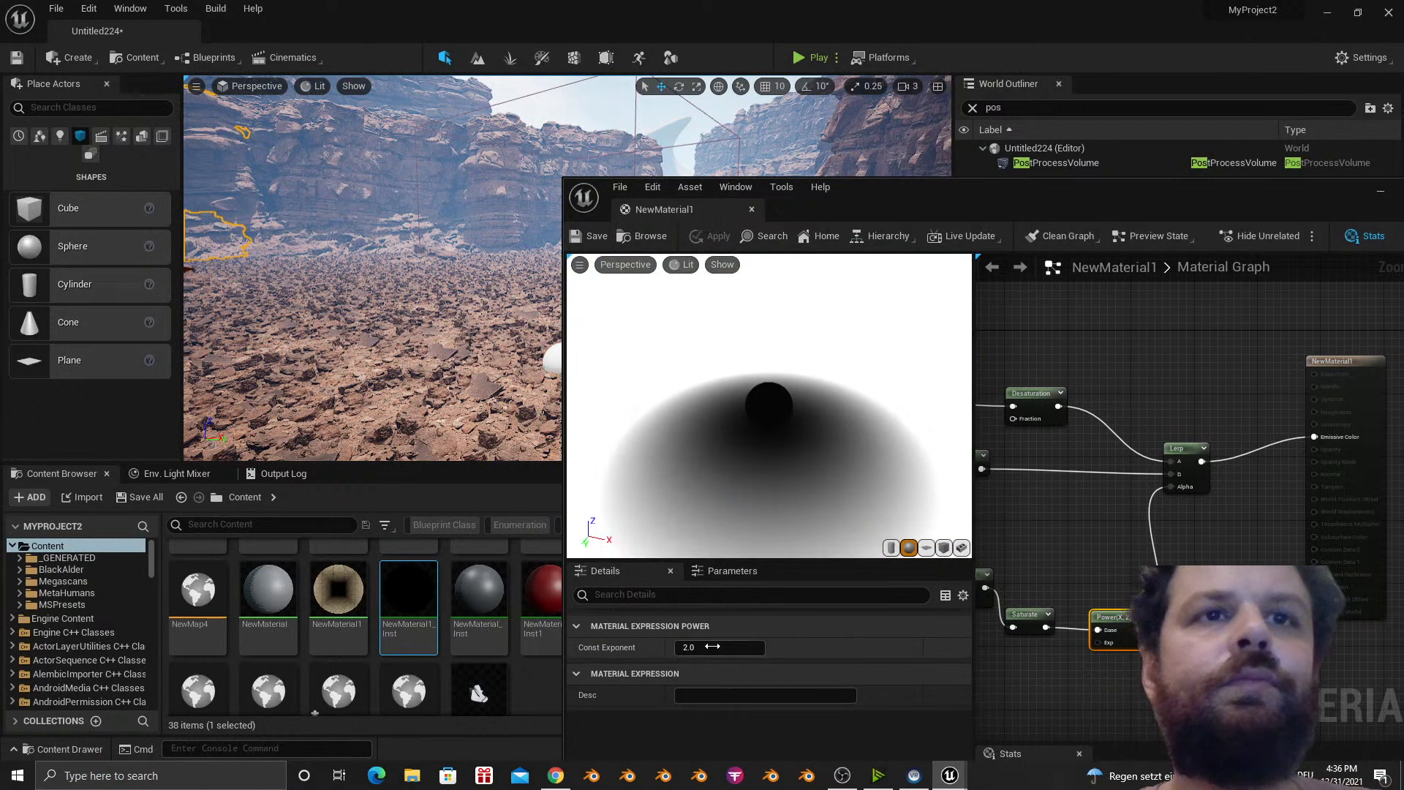
click(709, 646)
text(10)
key(Return)
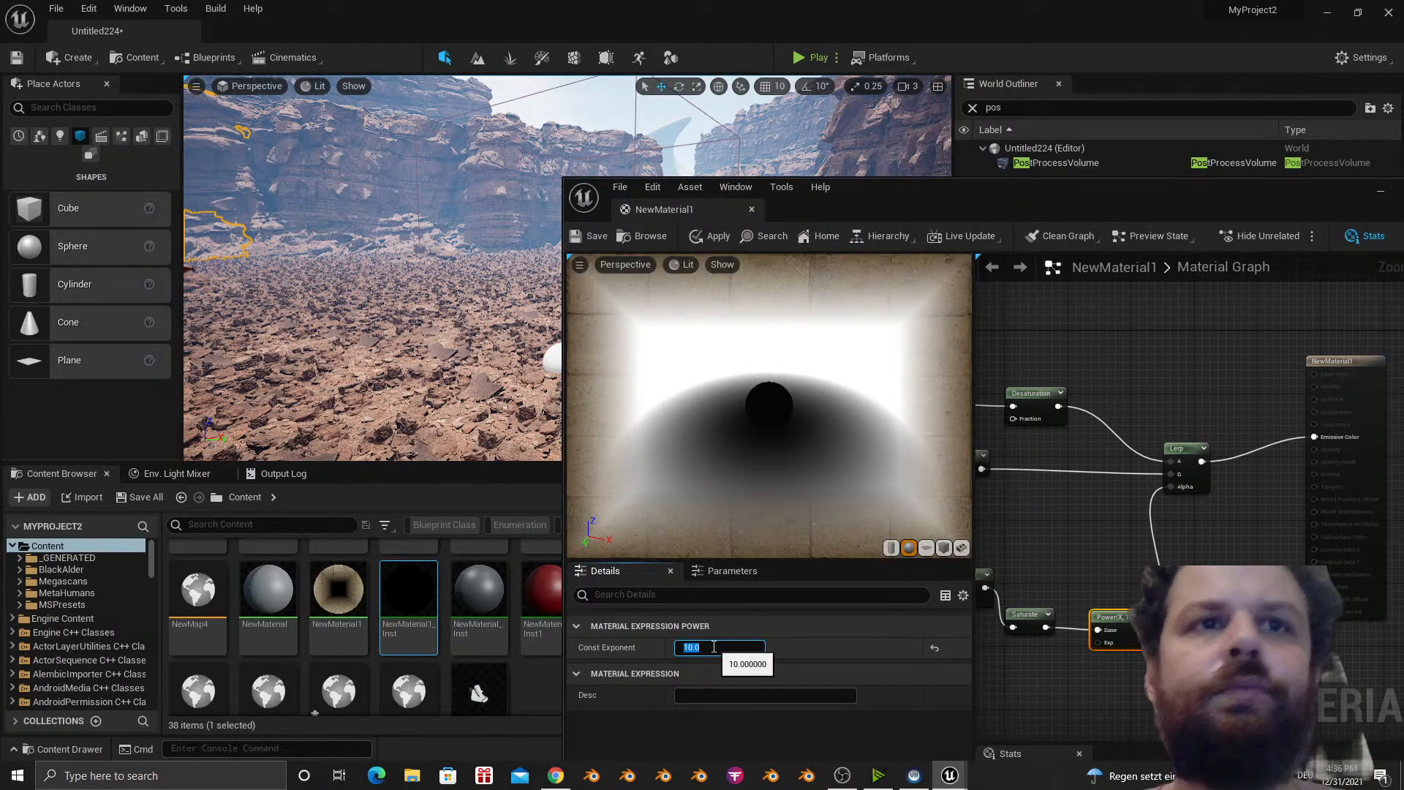
click(595, 236)
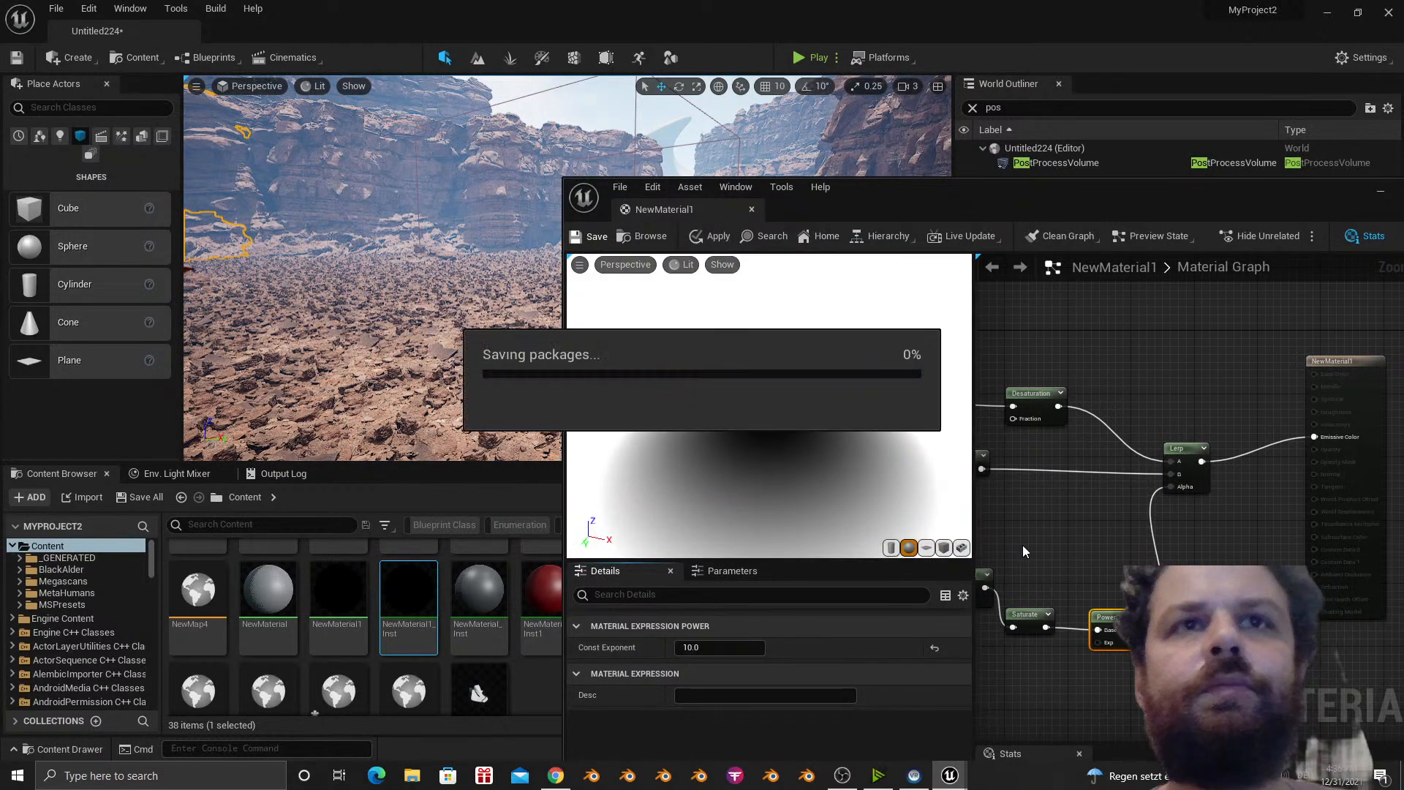
right_drag(1024, 547, 1192, 549)
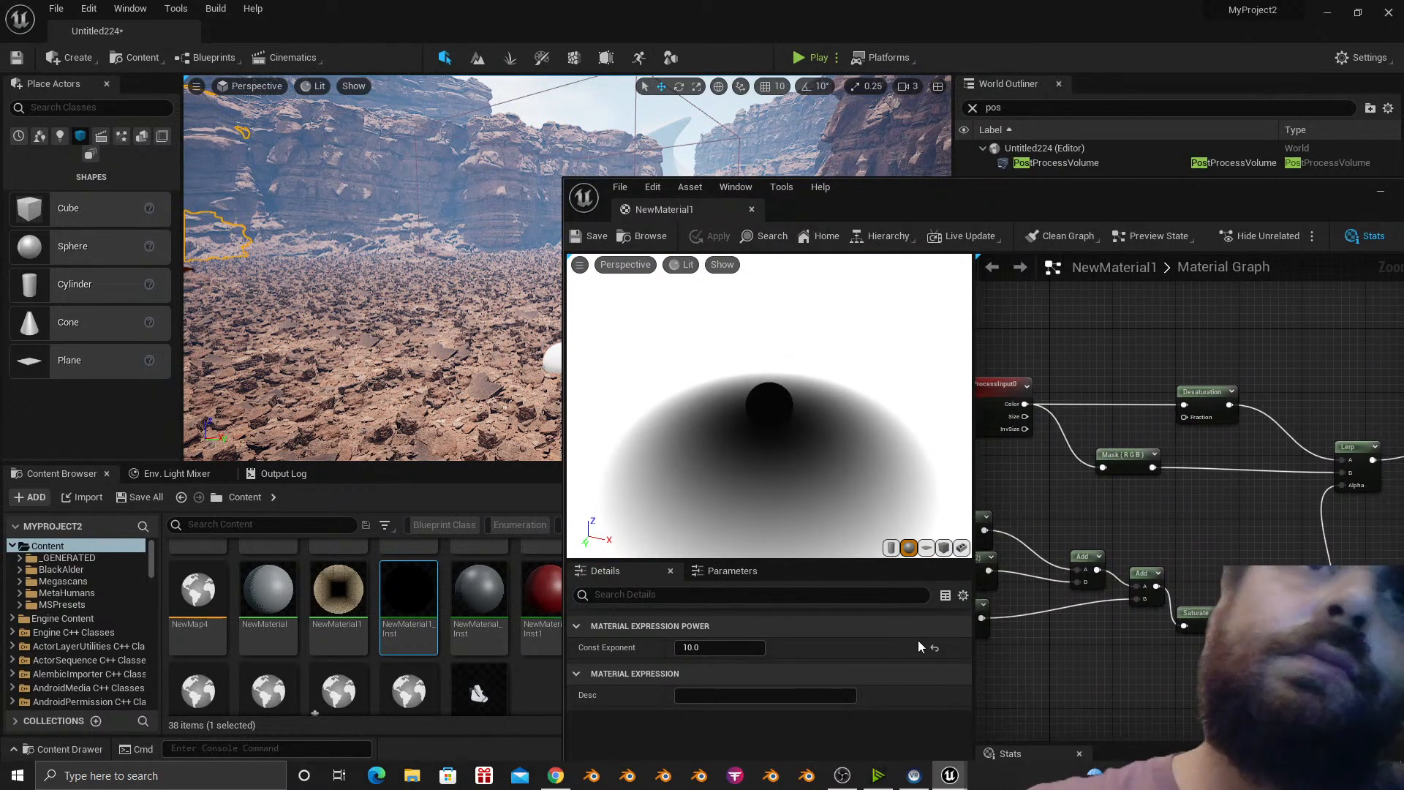
Set the Const Exponent of the Power node after Saturate to 100 and save the material.
click(722, 645)
text(1)
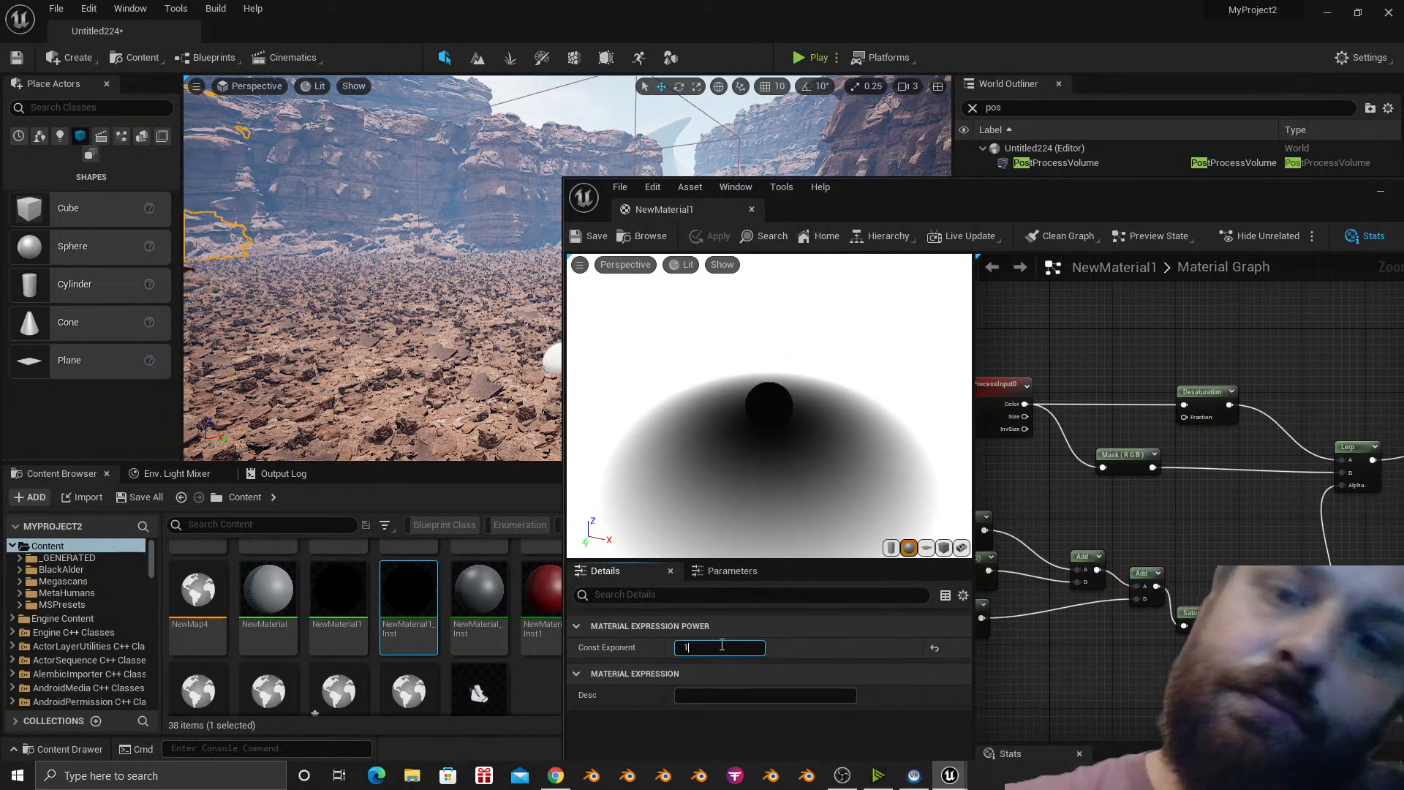
text(00)
key(Return)
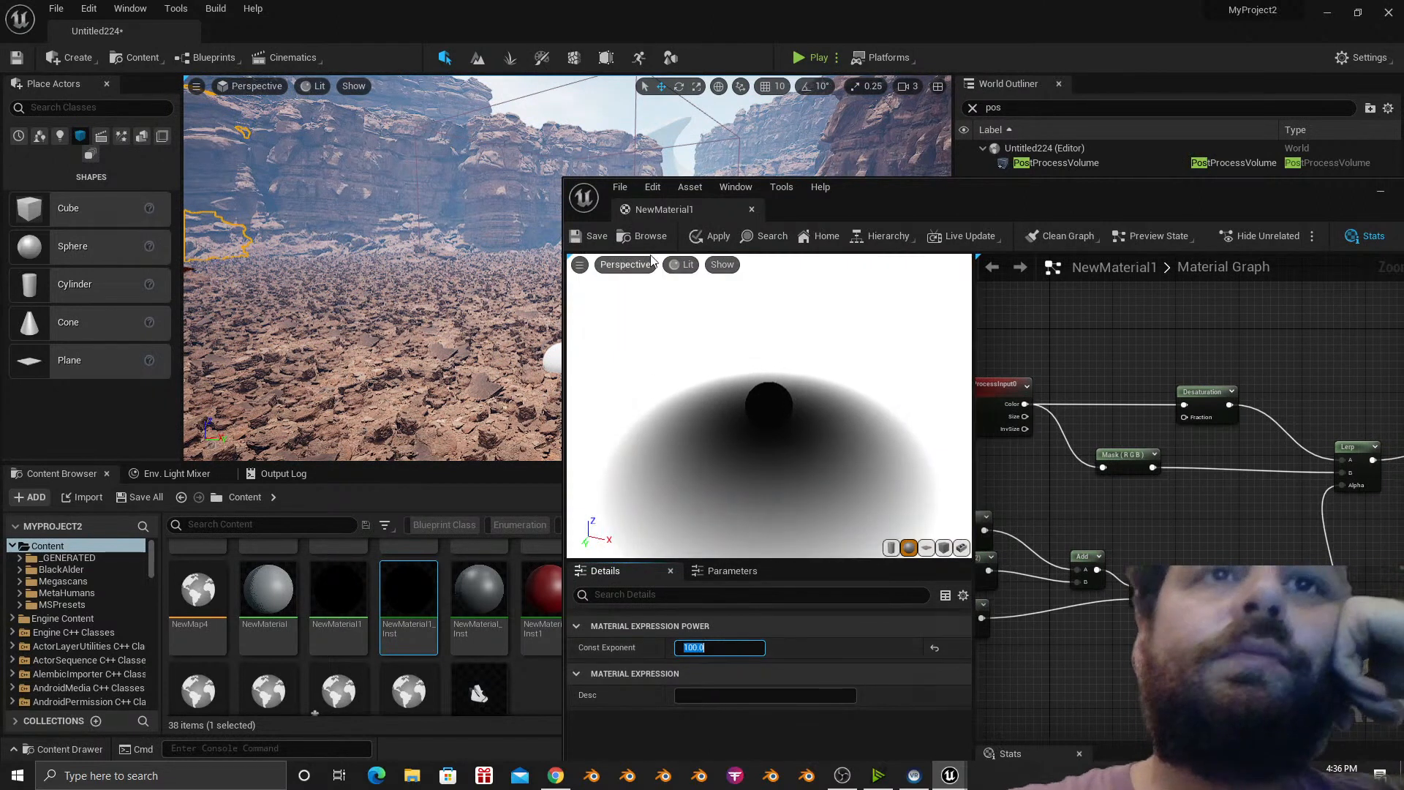
click(599, 239)
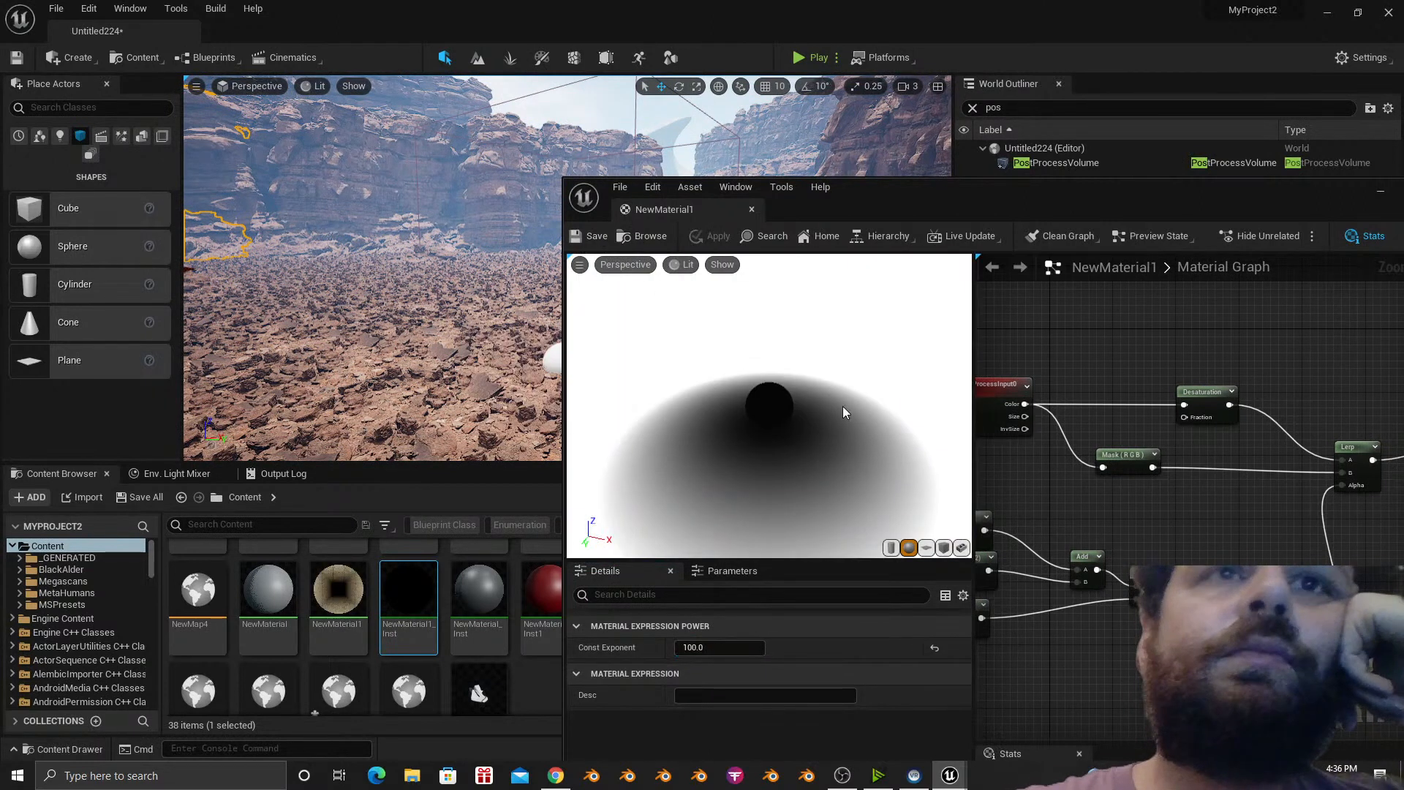
Delete the Param_1 scalar parameter node and move the blue vector constant and Absolute World Position nodes further from Subtract.
right_drag(1152, 467, 1401, 488)
right_drag(1036, 559, 1266, 475)
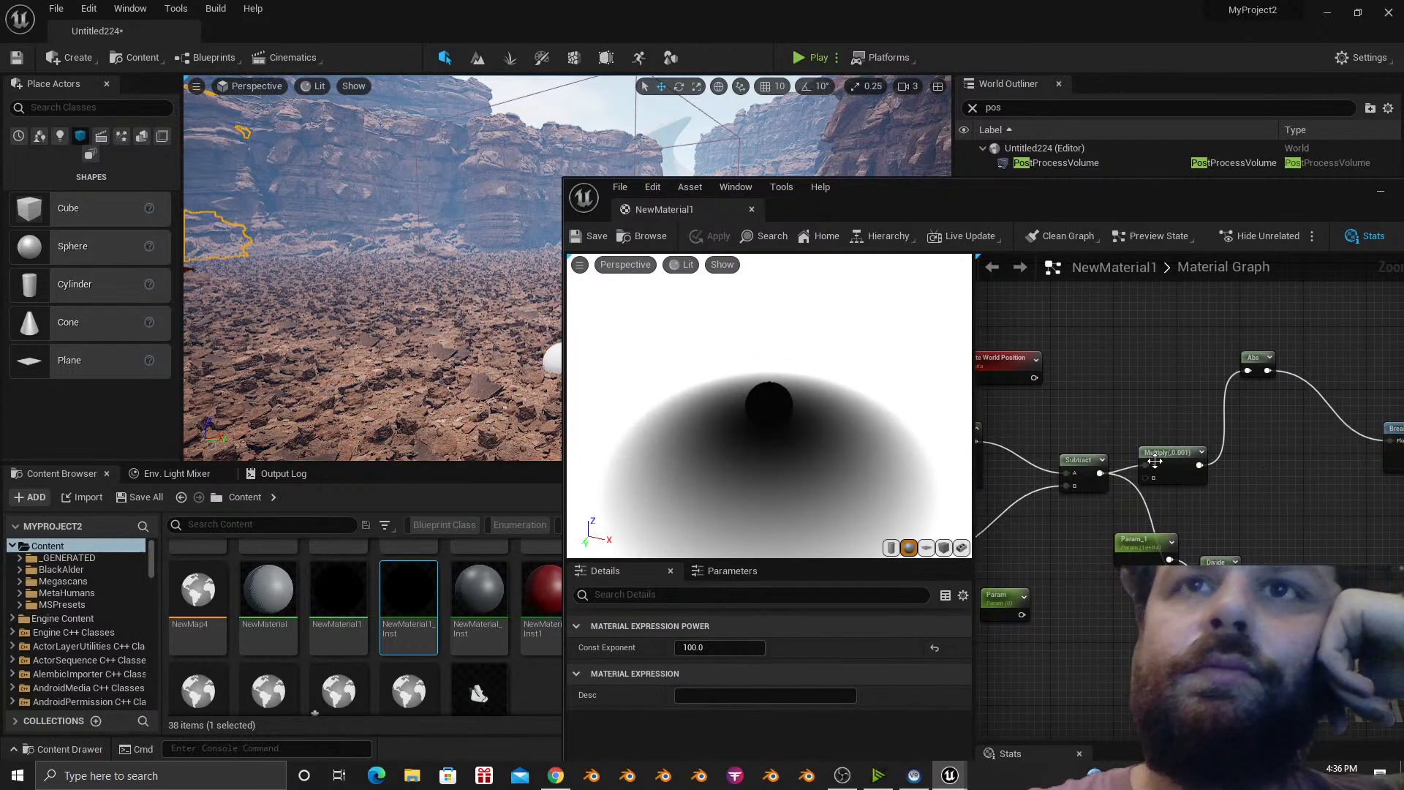
click(1147, 539)
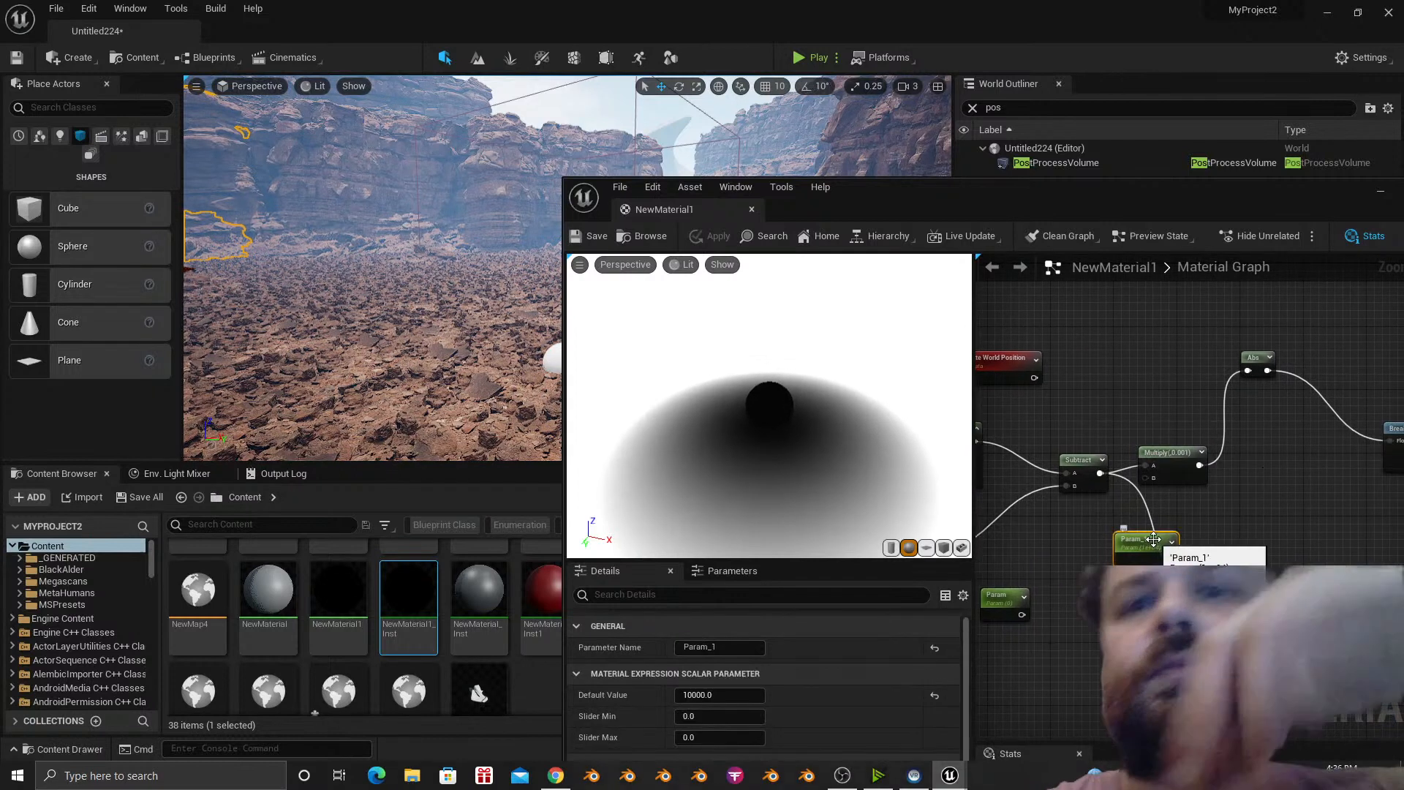
key(Delete)
right_drag(1108, 563, 1291, 558)
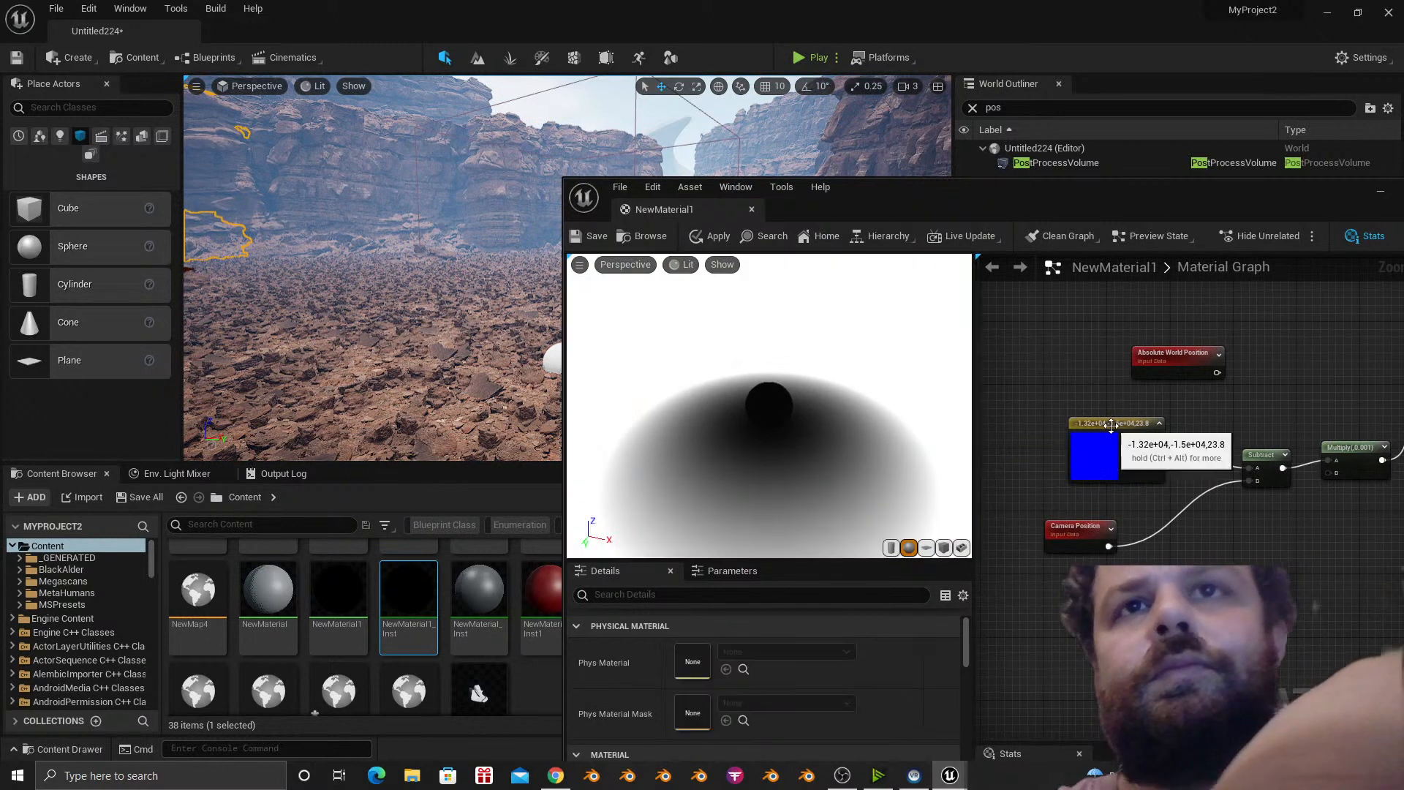
drag(1138, 439, 1046, 360)
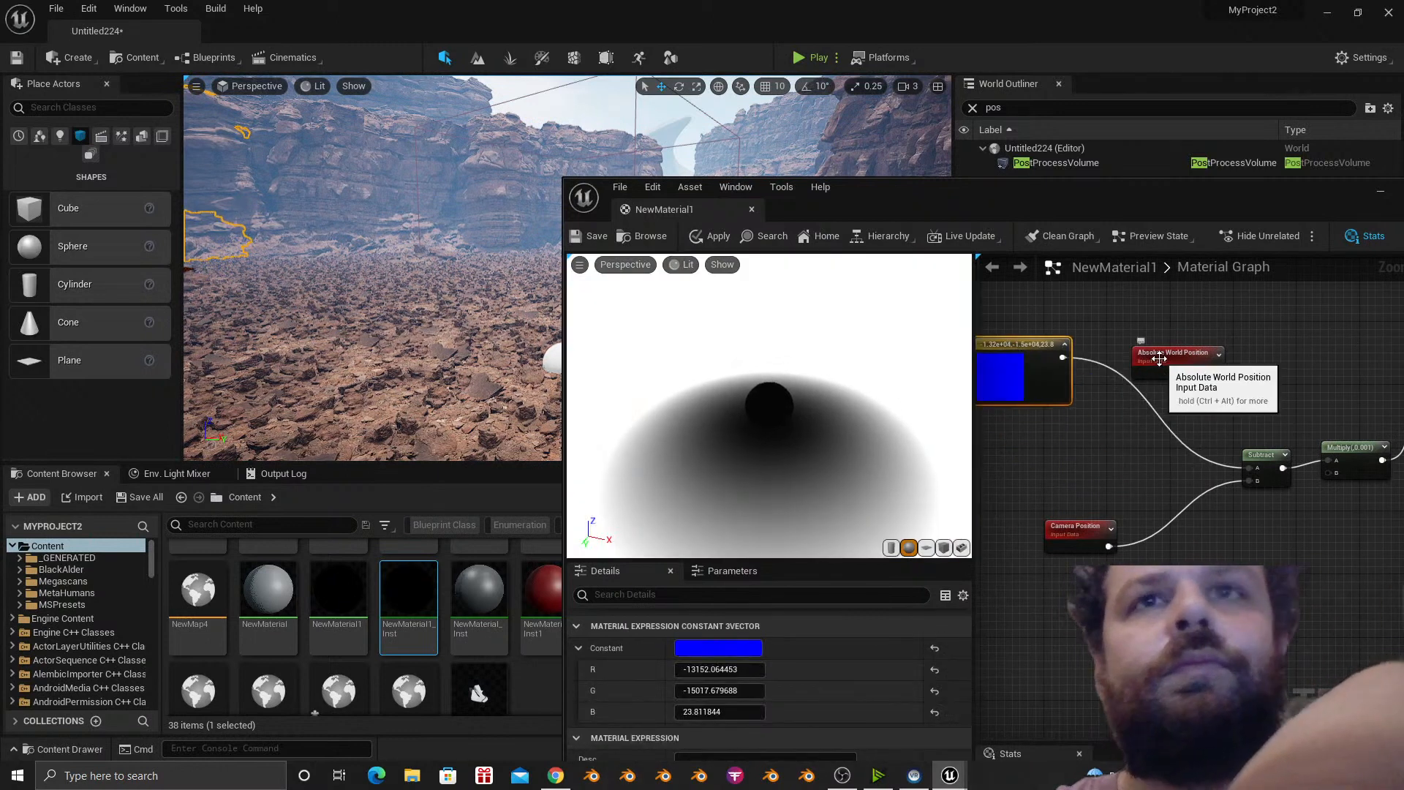
drag(1161, 364, 1169, 332)
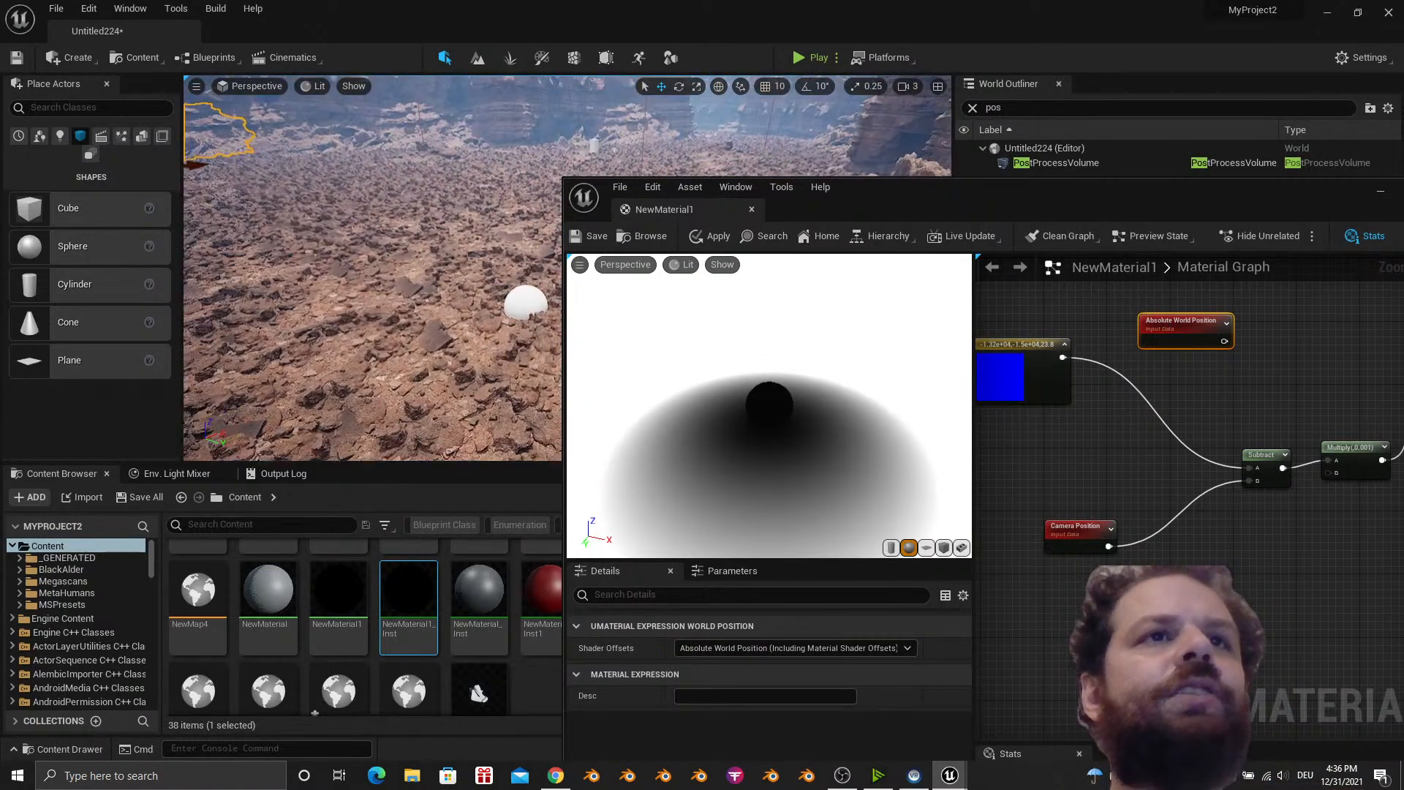
Fly towards and away from the sphere in the level to examine how the desaturation changes with camera distance.
scroll(1009, 516, down, 6)
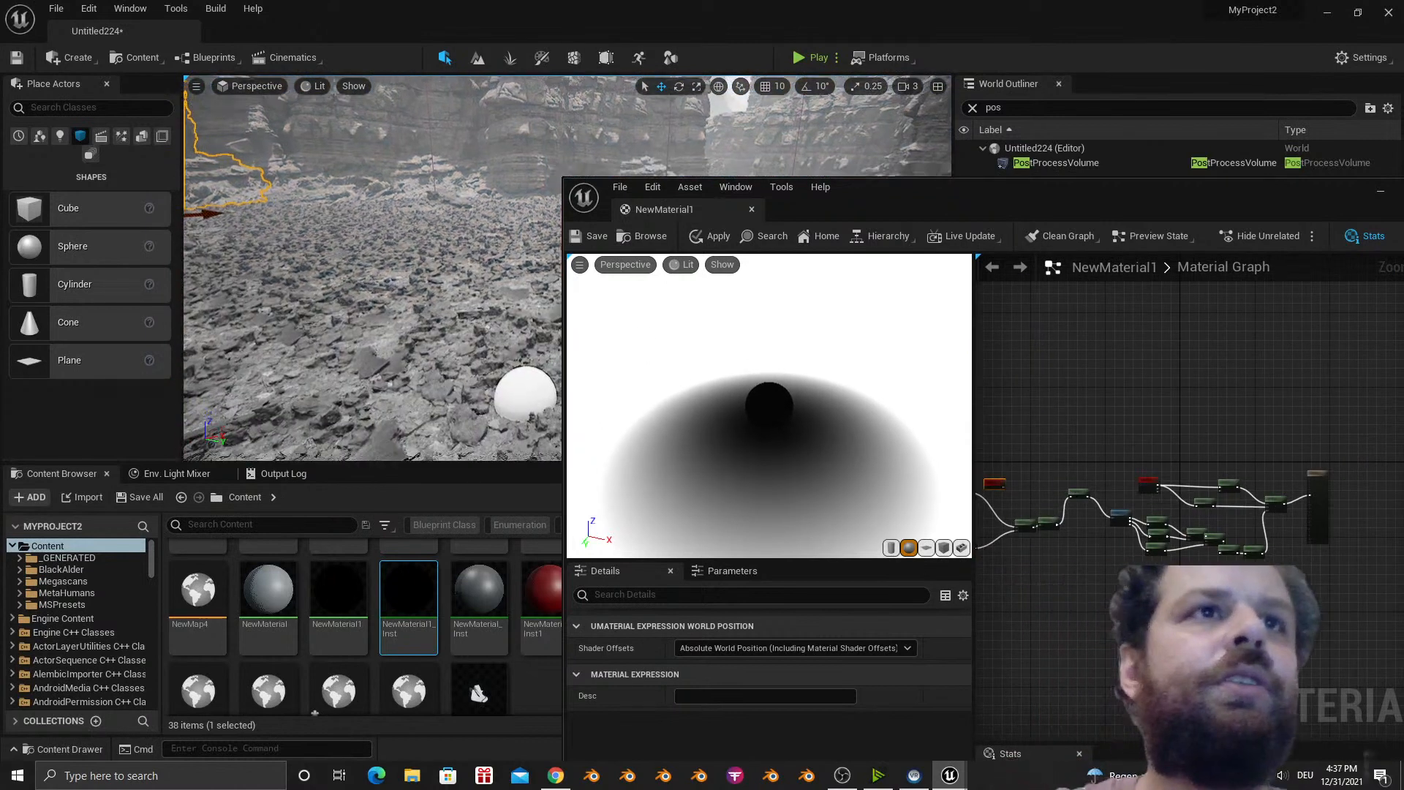
key(s)
key(w)
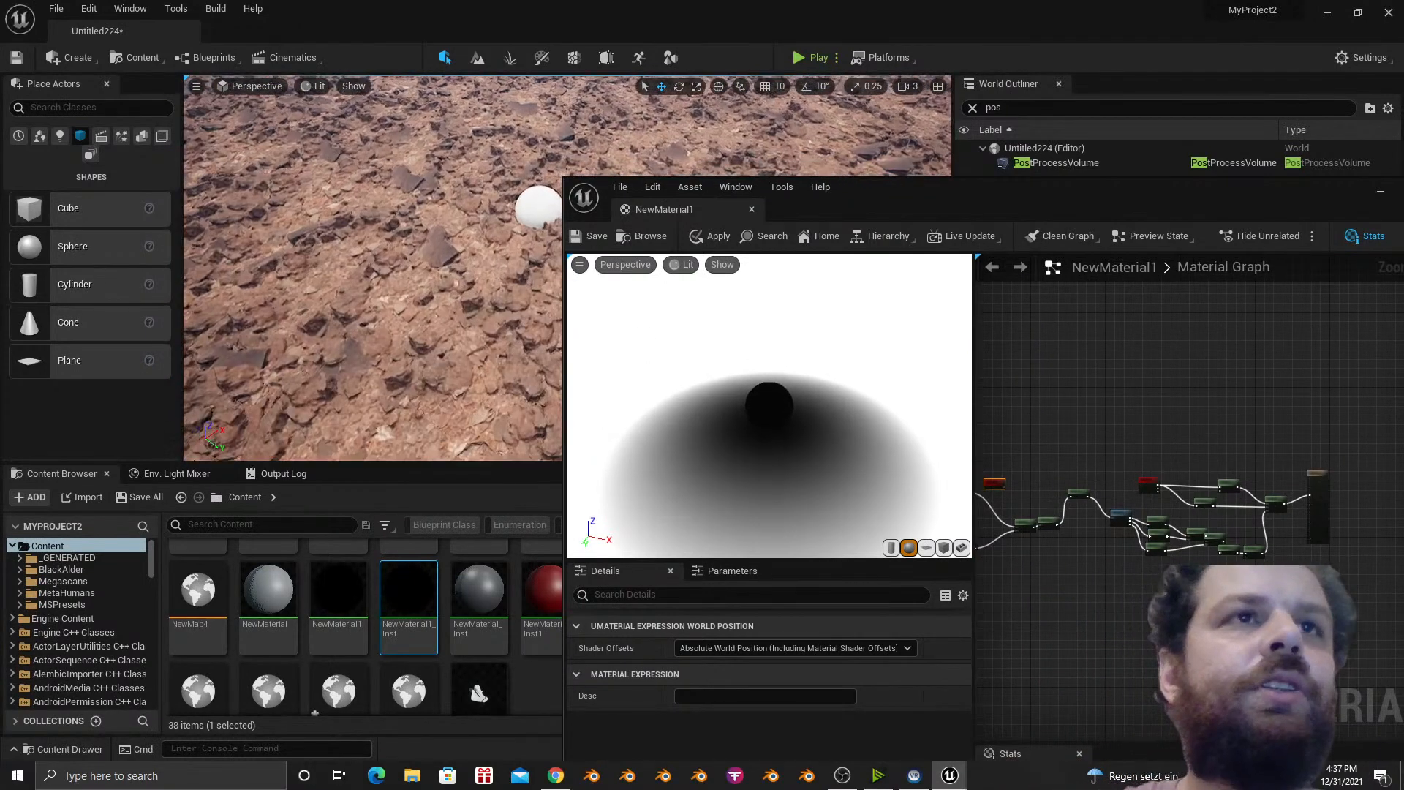
key(s)
scroll(1244, 446, up, 4)
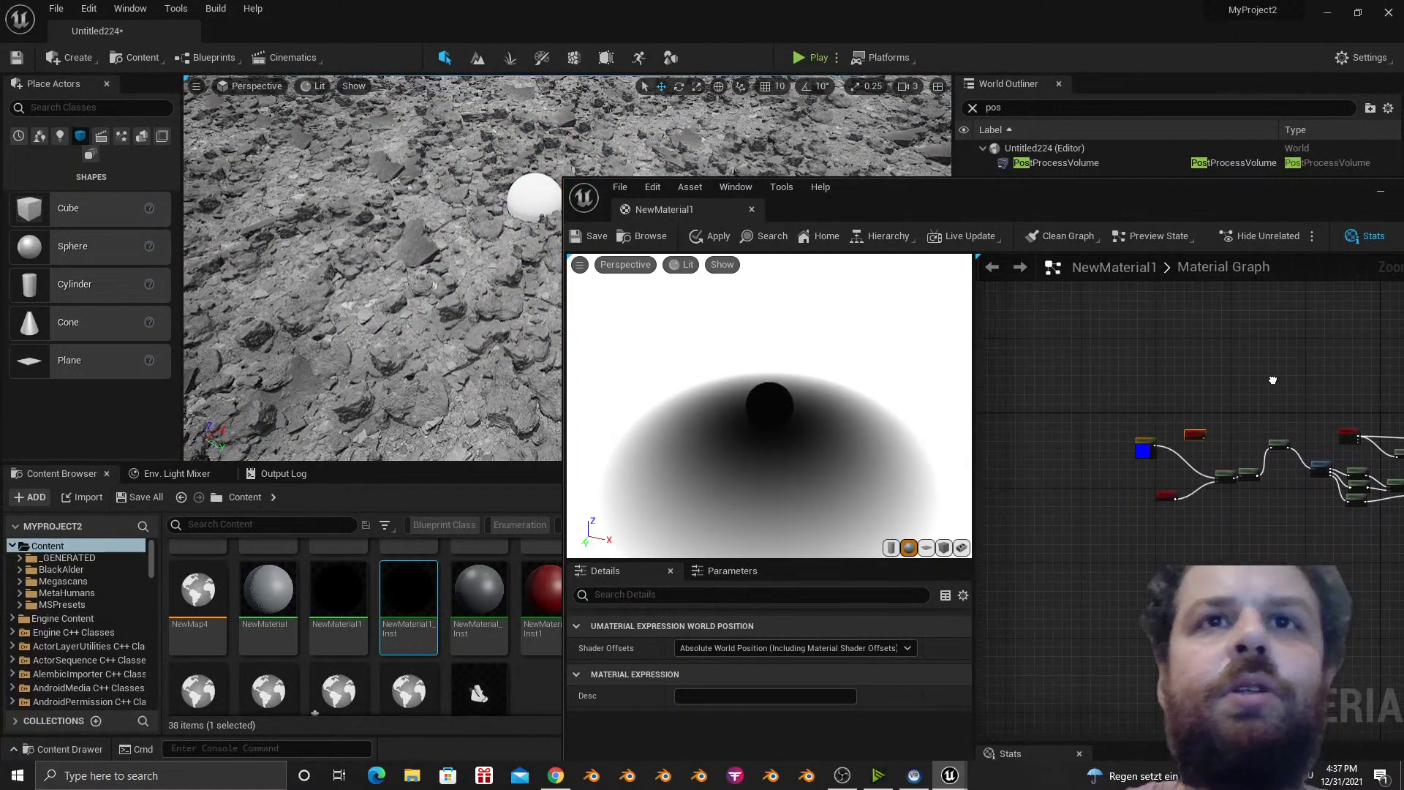
scroll(1259, 476, up, 5)
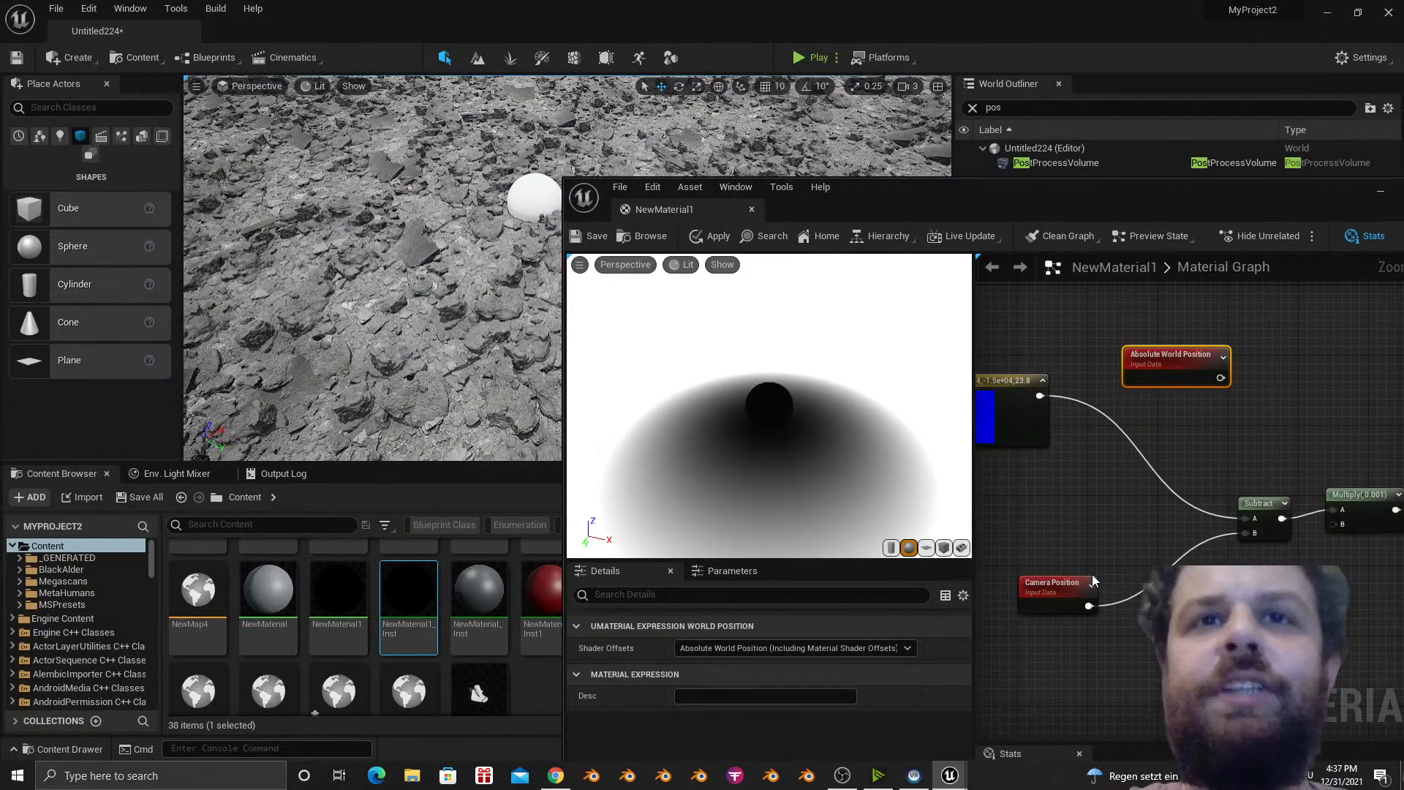
Move the Camera Position node lower and paste a copy of the blue vector constant between it and the original.
drag(1068, 580, 1068, 651)
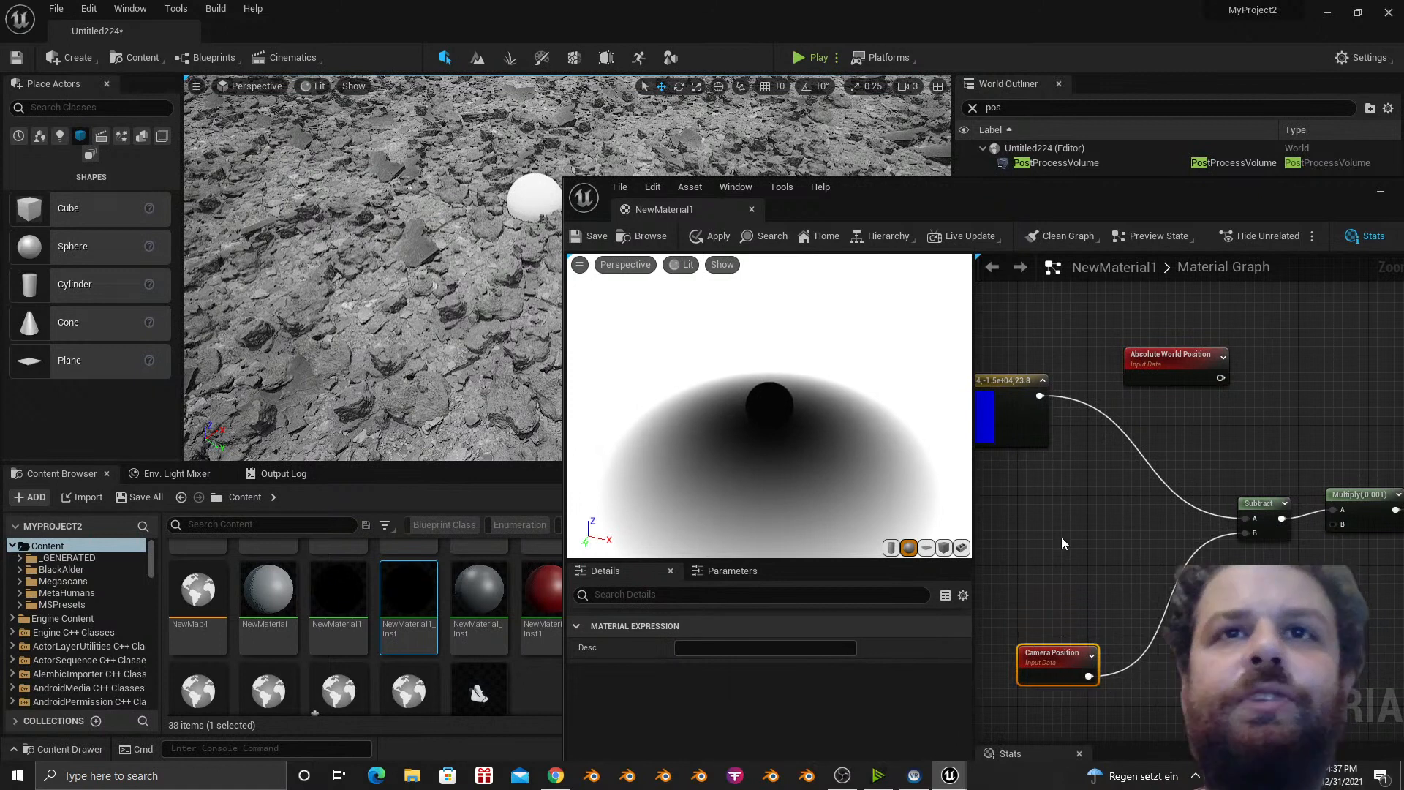
click(1018, 433)
key(ctrl+c)
right_drag(1061, 544, 1118, 519)
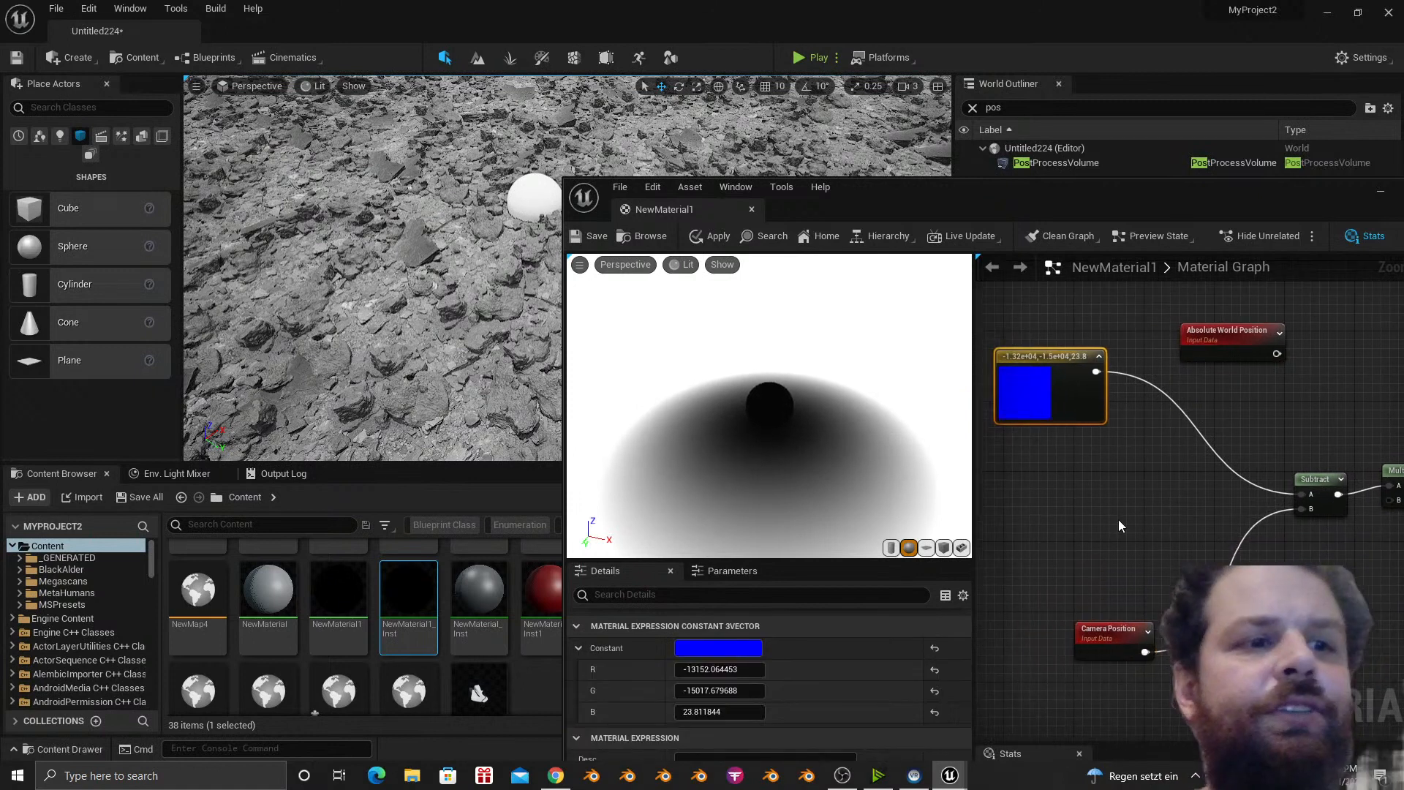
key(ctrl+v)
drag(1117, 519, 1055, 475)
Set the R, G and B values of the copied vector constant to 0.
click(706, 669)
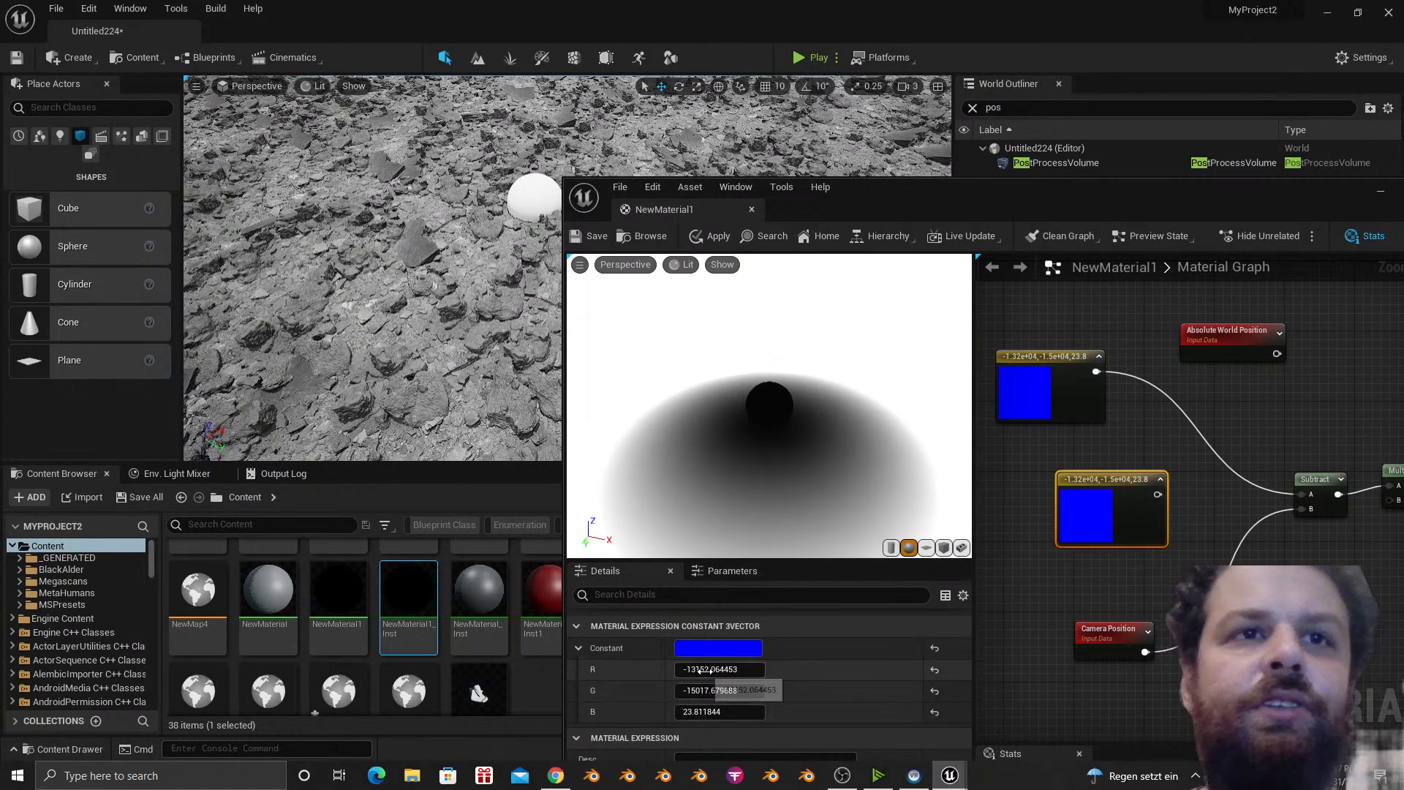
text(0)
key(Tab)
text(0)
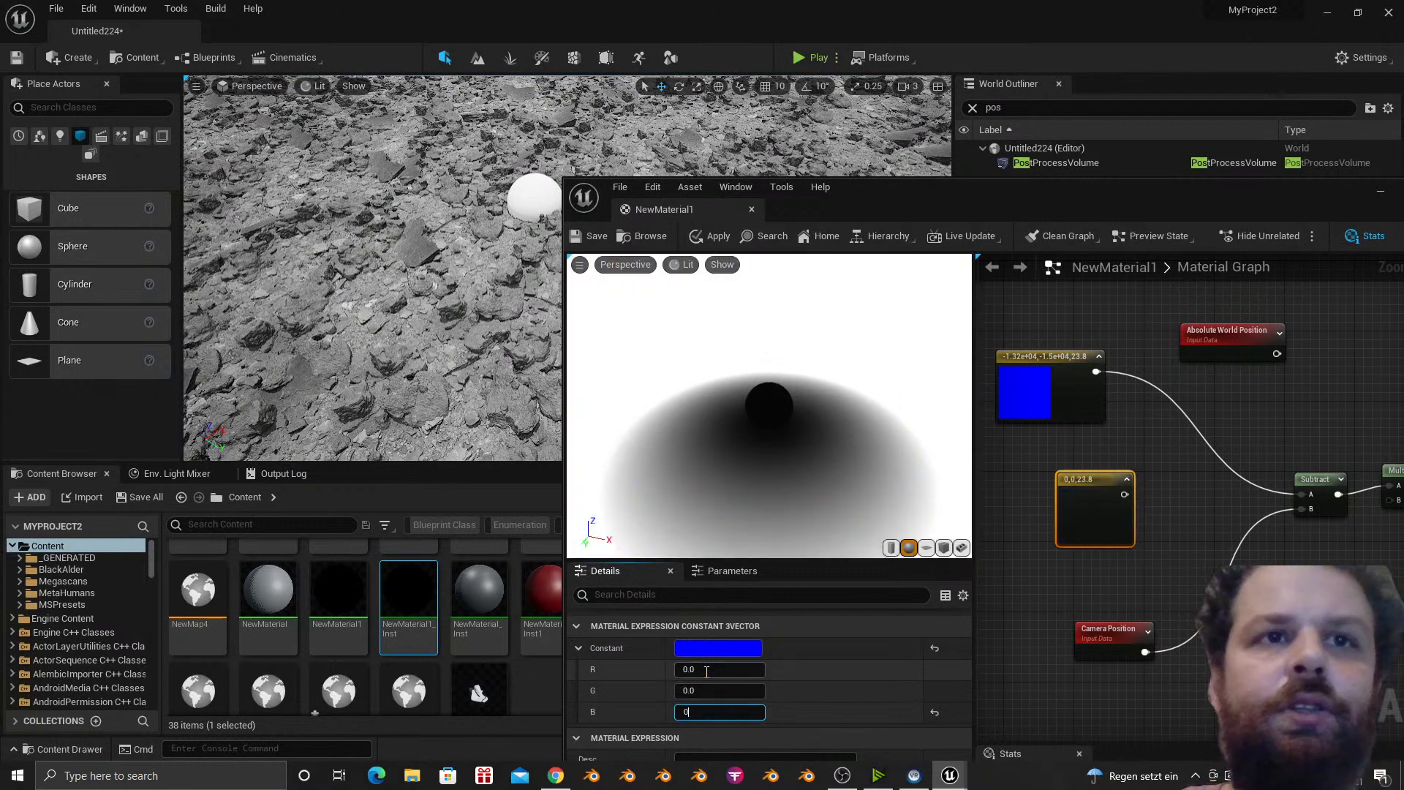
text(.0)
key(Return)
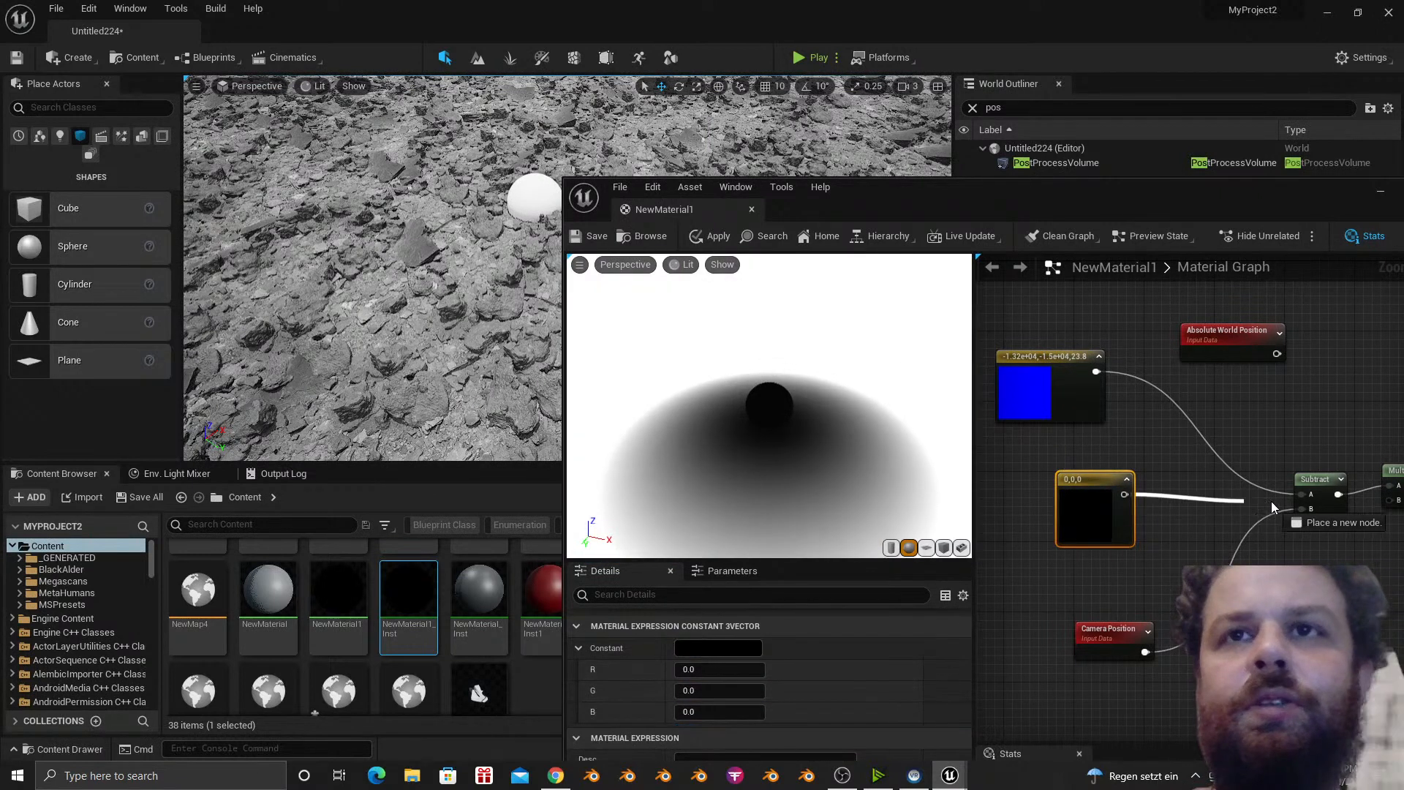
Connect the 0,0,0 constant to Subtract input B, save the material, and check the effect around the sphere.
drag(1304, 506, 1307, 508)
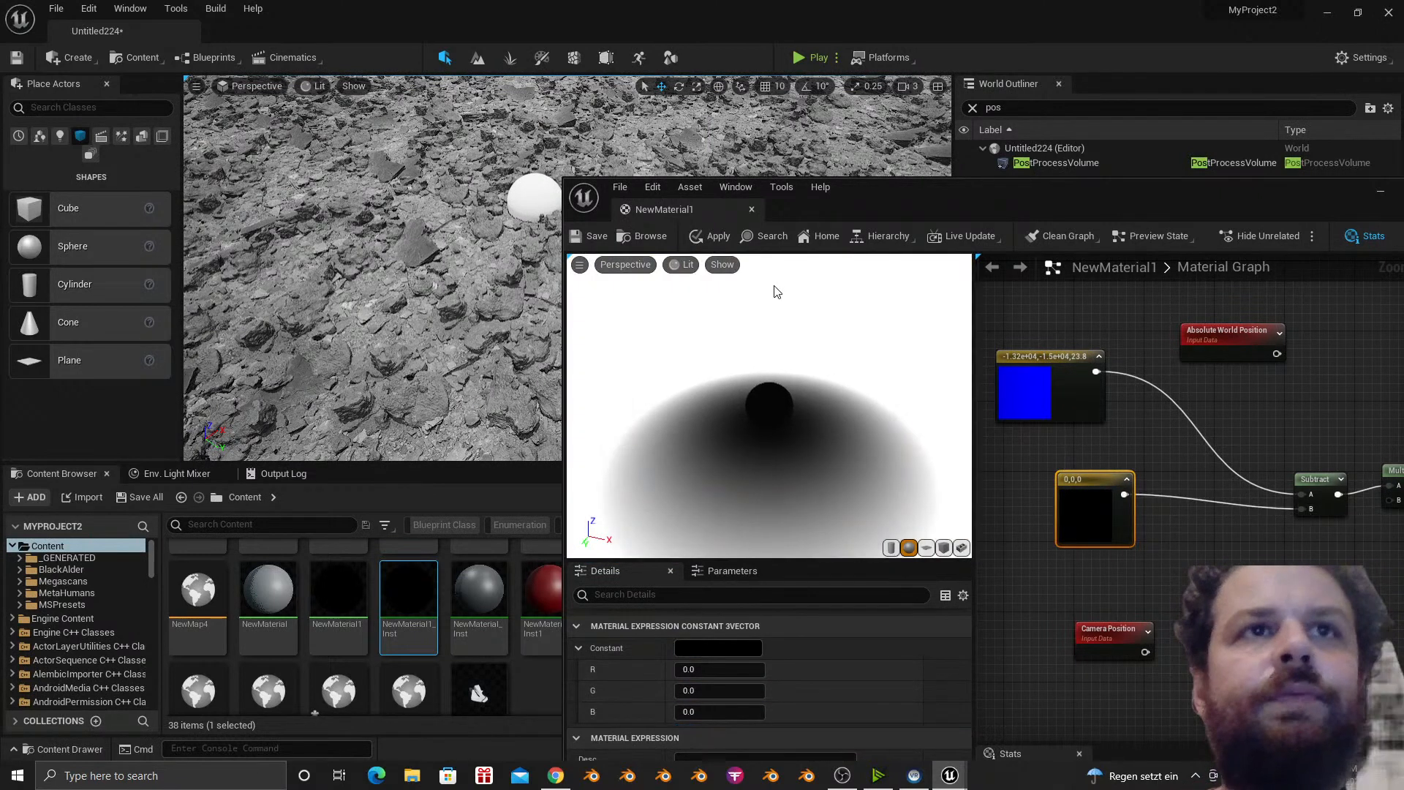
click(590, 239)
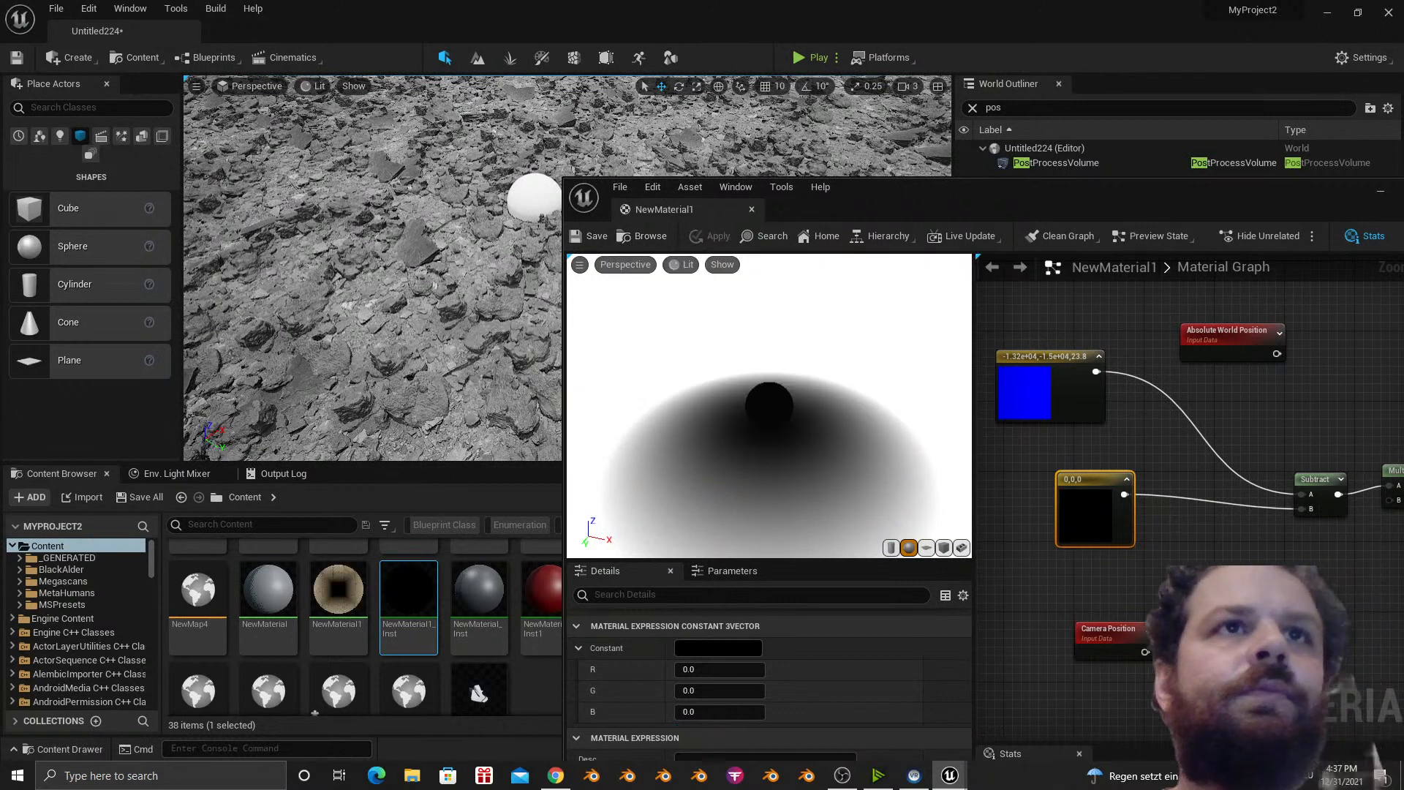
key(s)
mouse_move(380, 278)
right_down()
mouse_move(402, 259)
mouse_move(391, 287)
right_up()
key(w)
key(s)
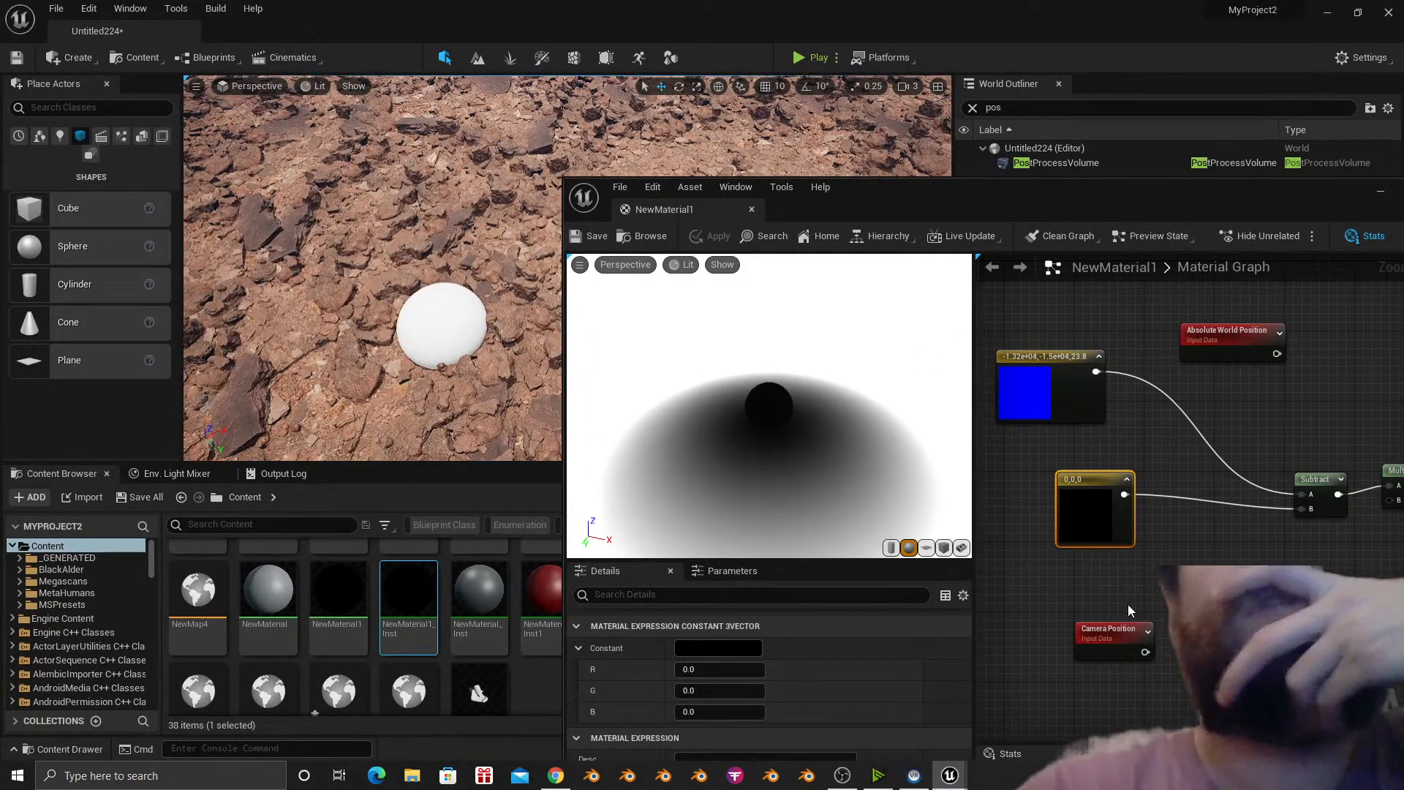
Reconnect Camera Position to Subtract input B, save the material, and check the effect near the sphere.
drag(1146, 652, 1305, 507)
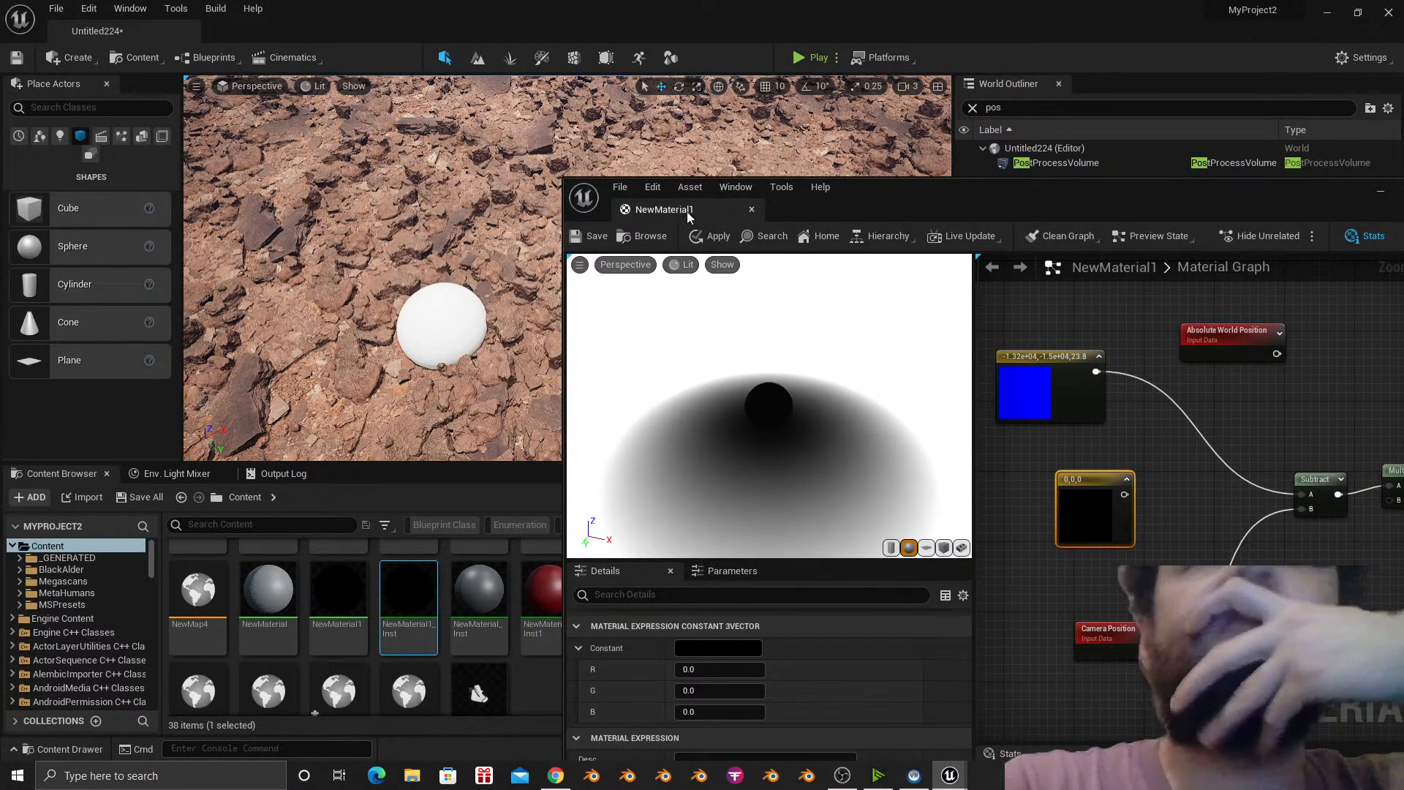
click(606, 238)
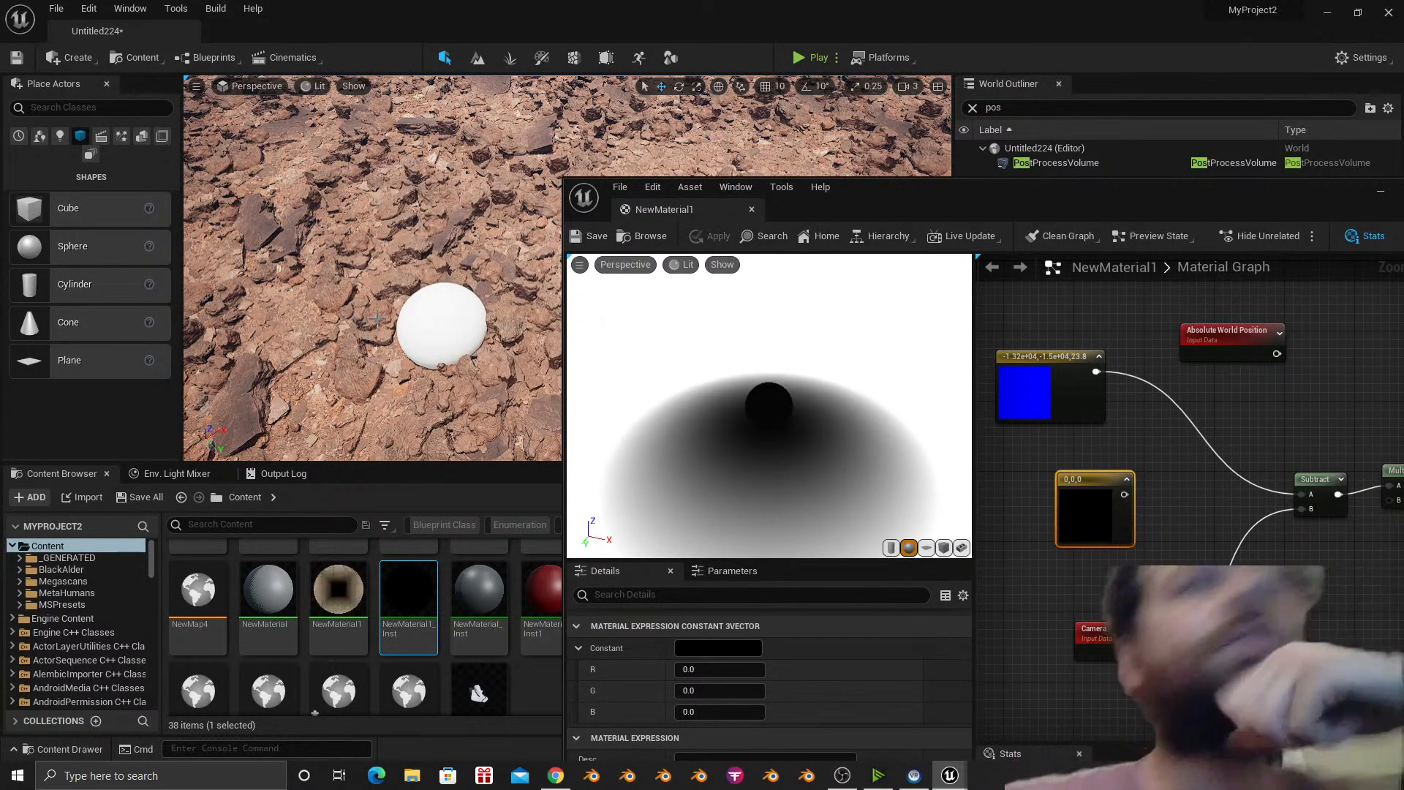
right_drag(430, 338, 401, 318)
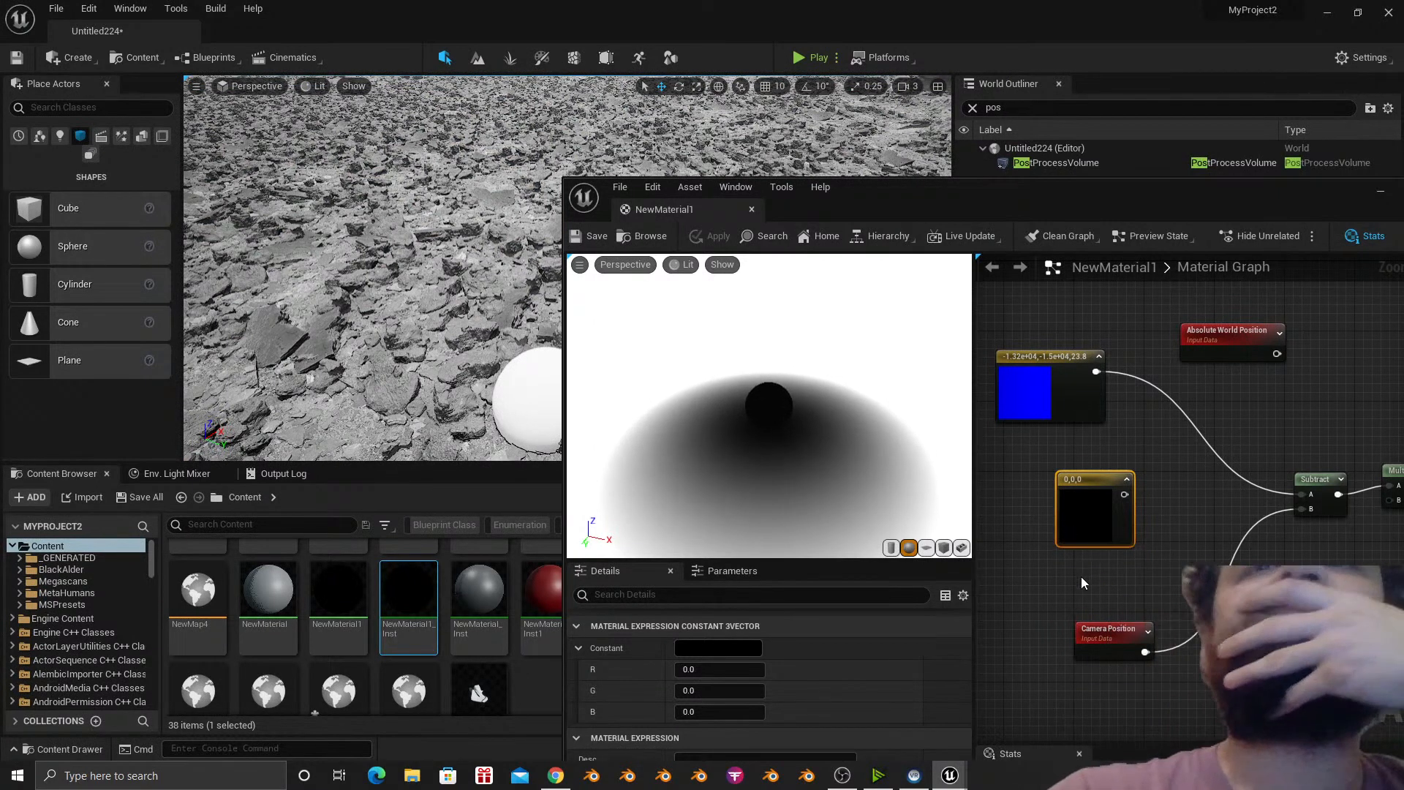
Move the blue vector constant just above the 0,0,0 constant and Absolute World Position just below it.
right_drag(1081, 576, 1050, 599)
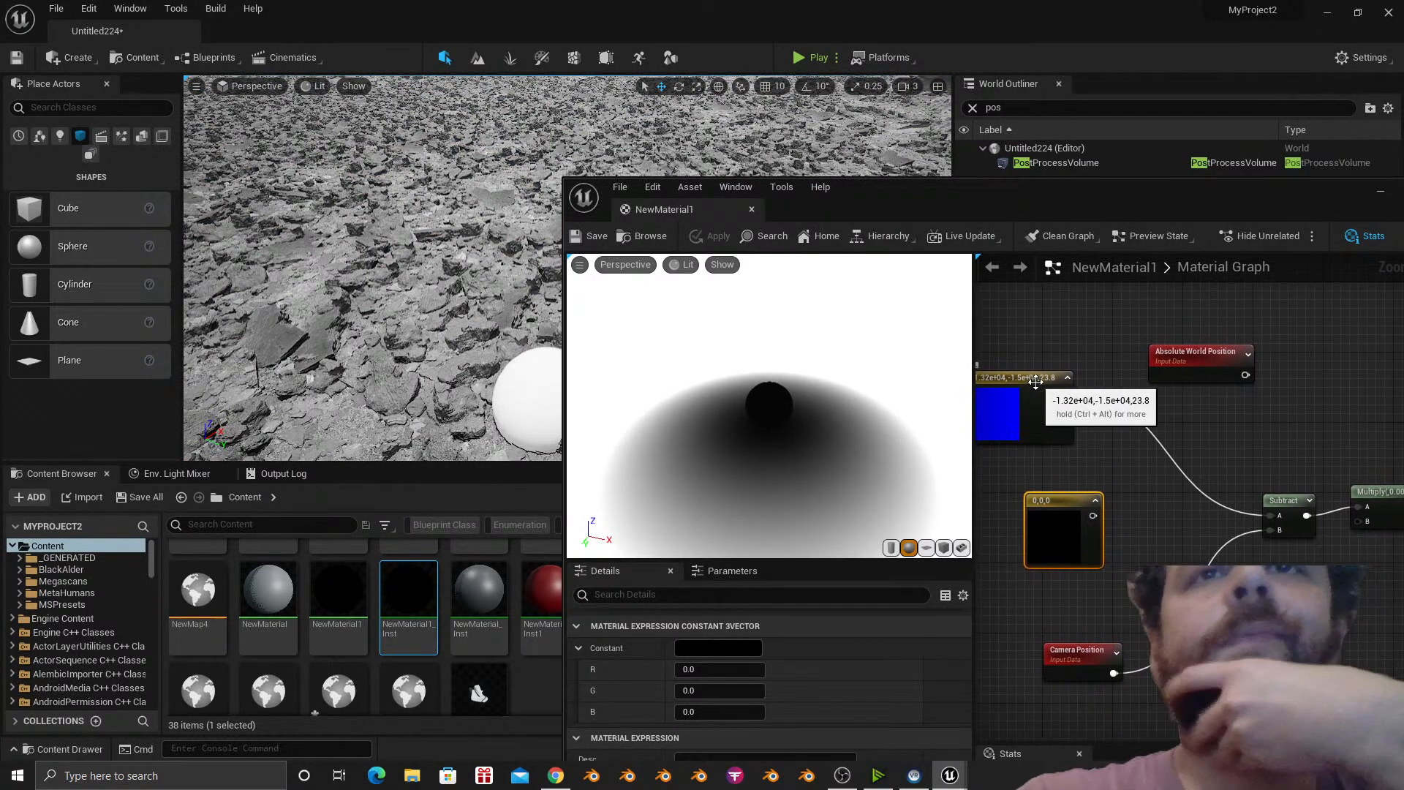
drag(1032, 397, 1058, 412)
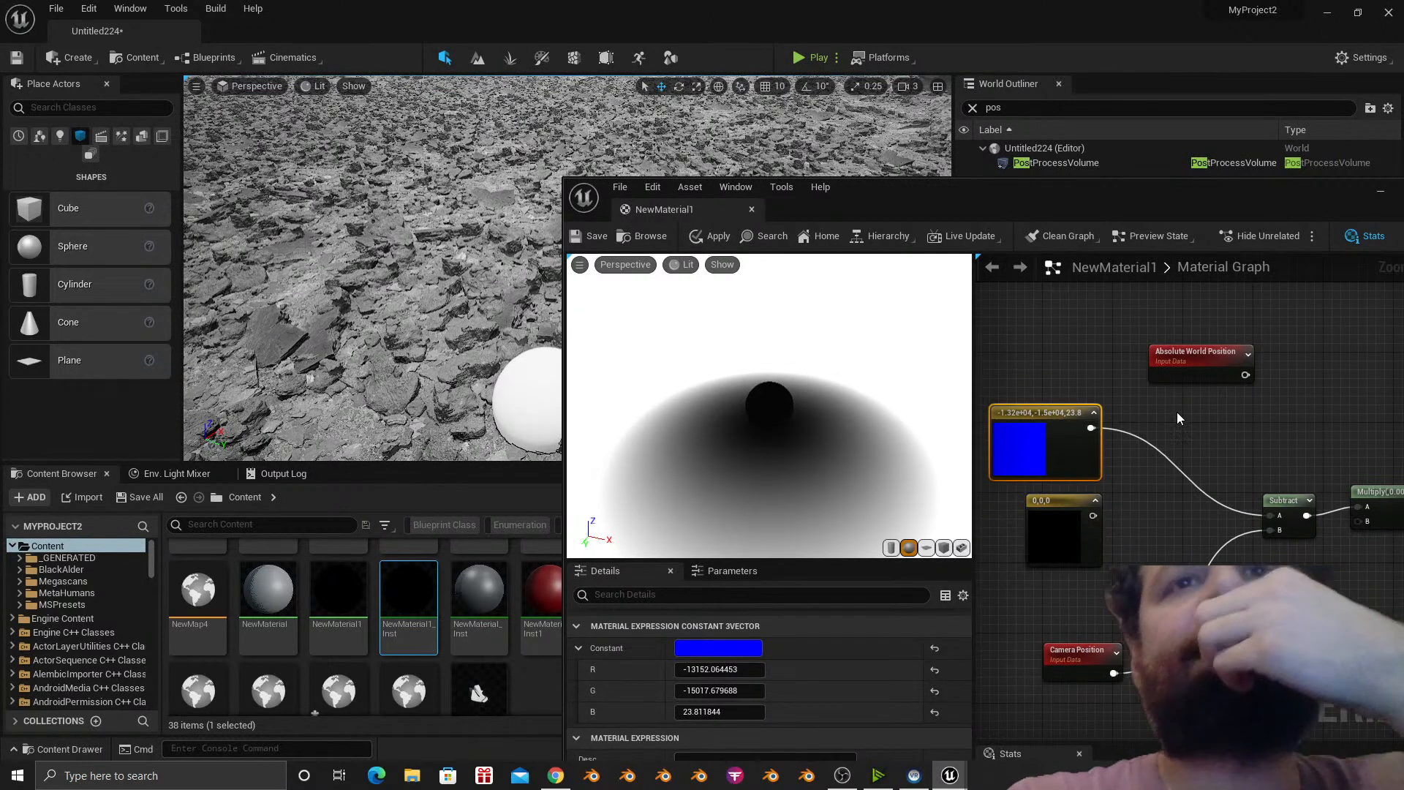
drag(1188, 360, 1047, 579)
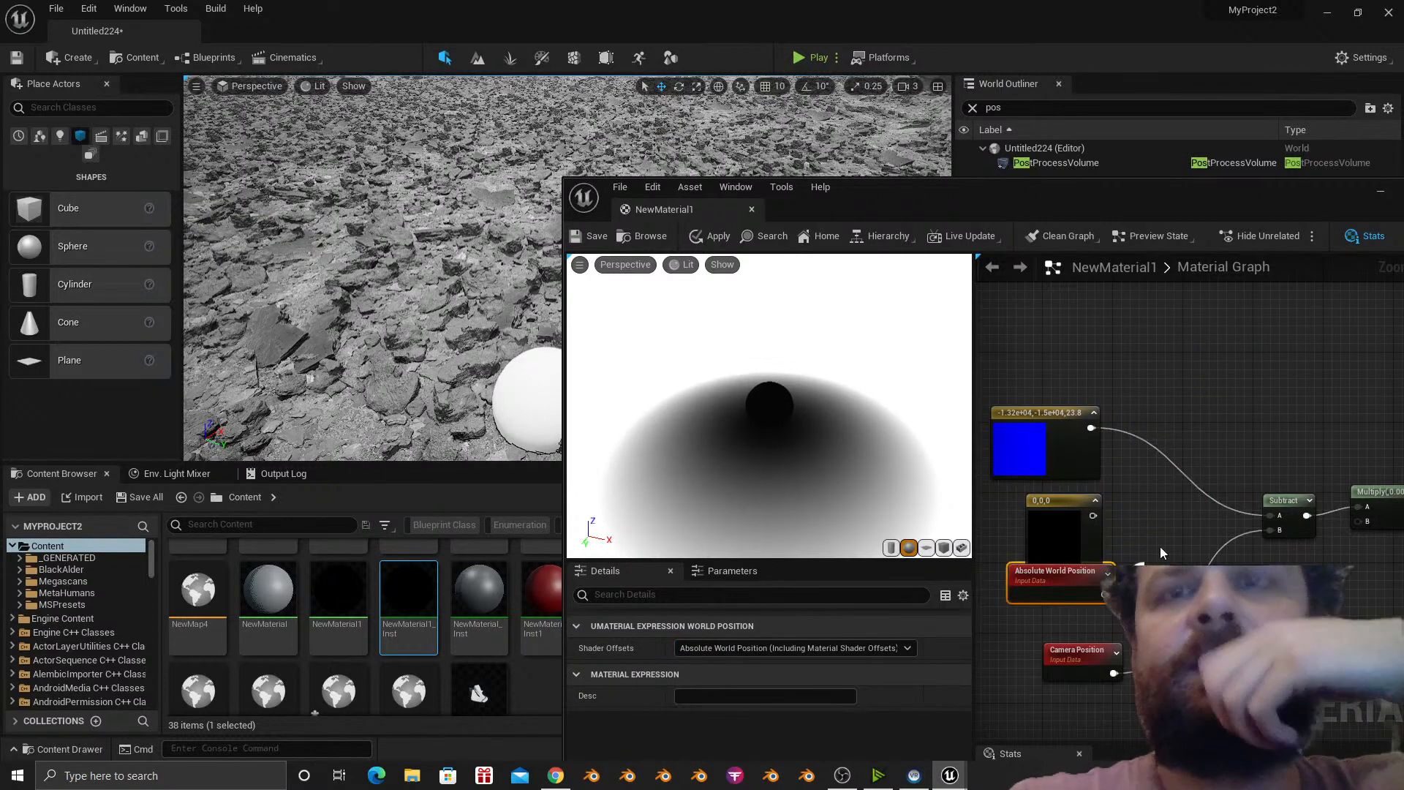
Connect Absolute World Position to Subtract input A and the blue vector constant to B, save, and inspect the area around the sphere.
drag(1259, 520, 1090, 429)
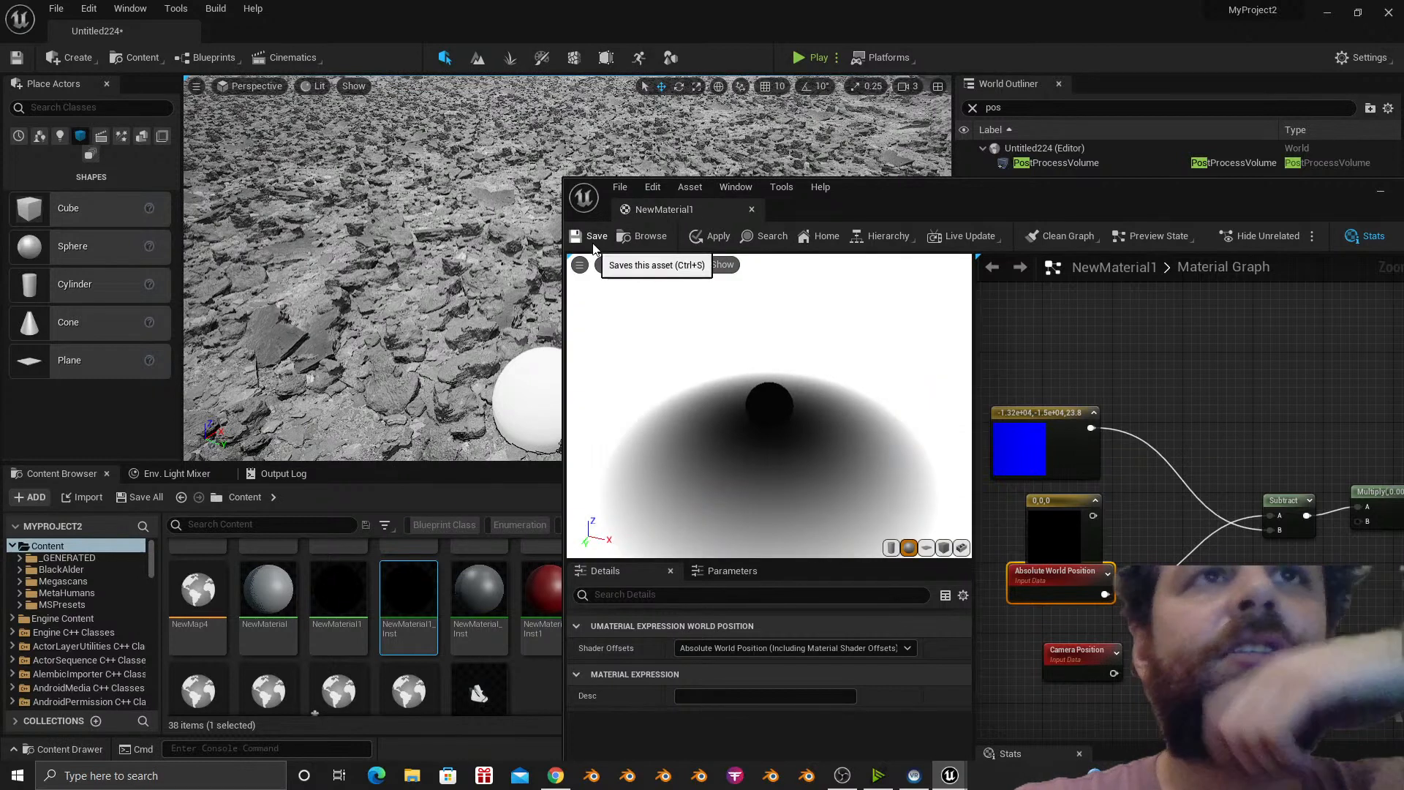
click(596, 245)
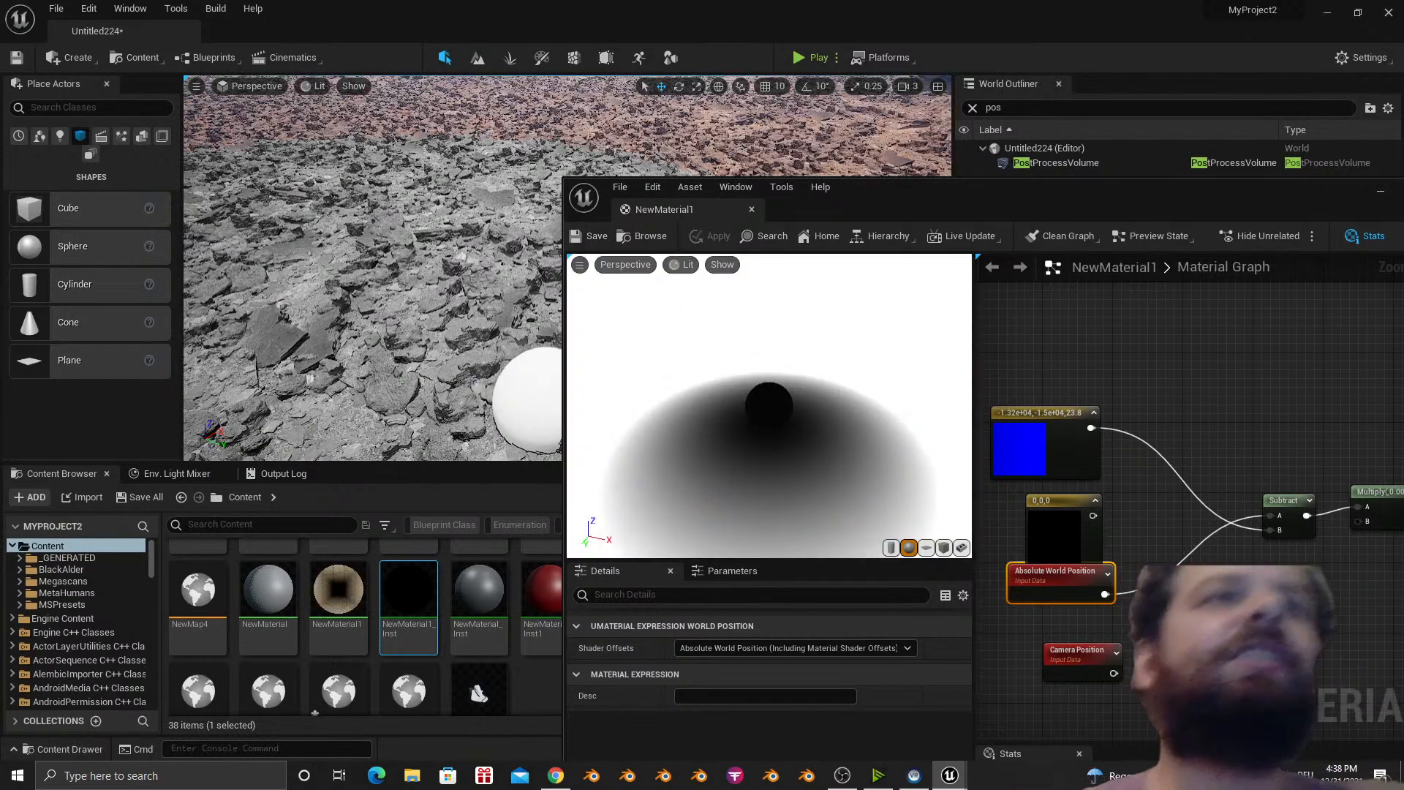
key(s)
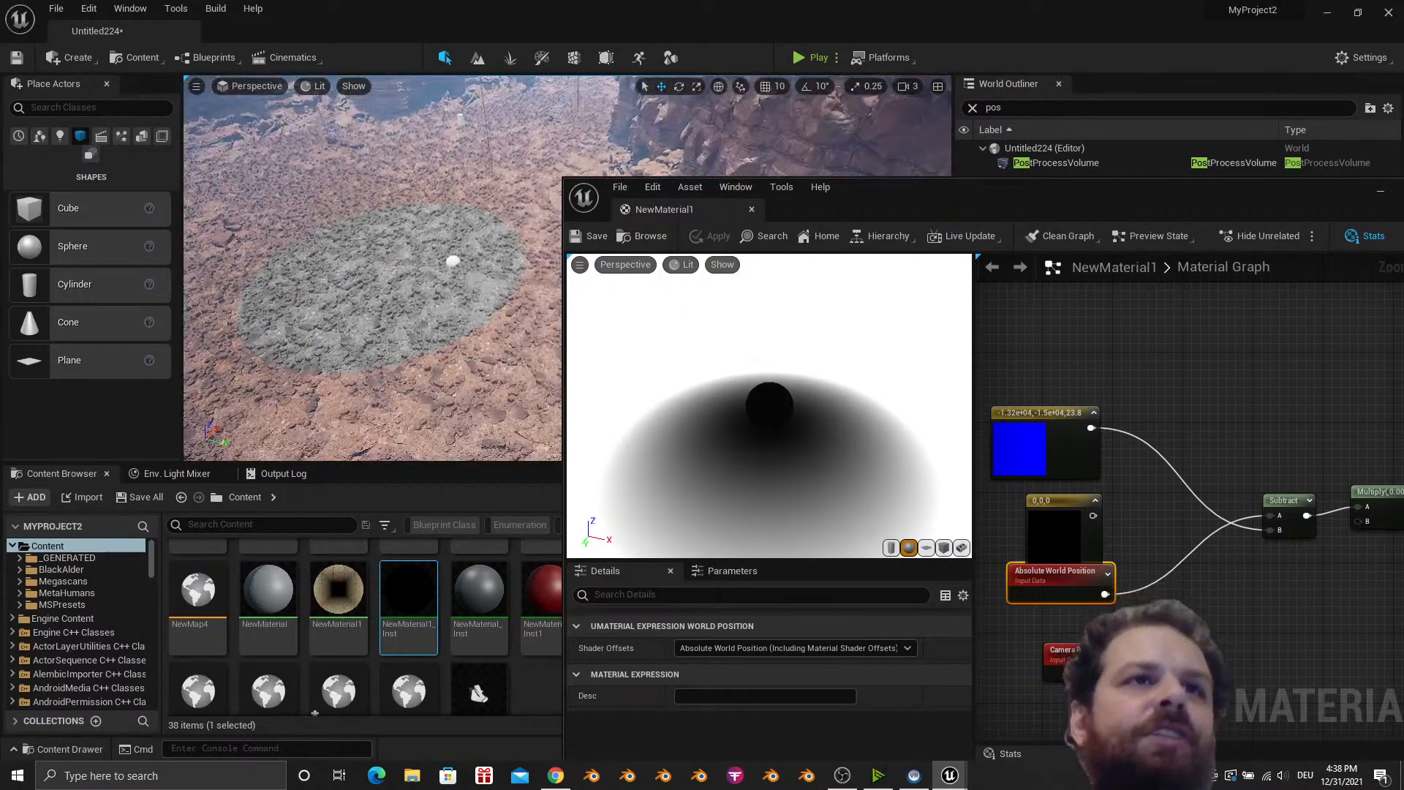
key(w)
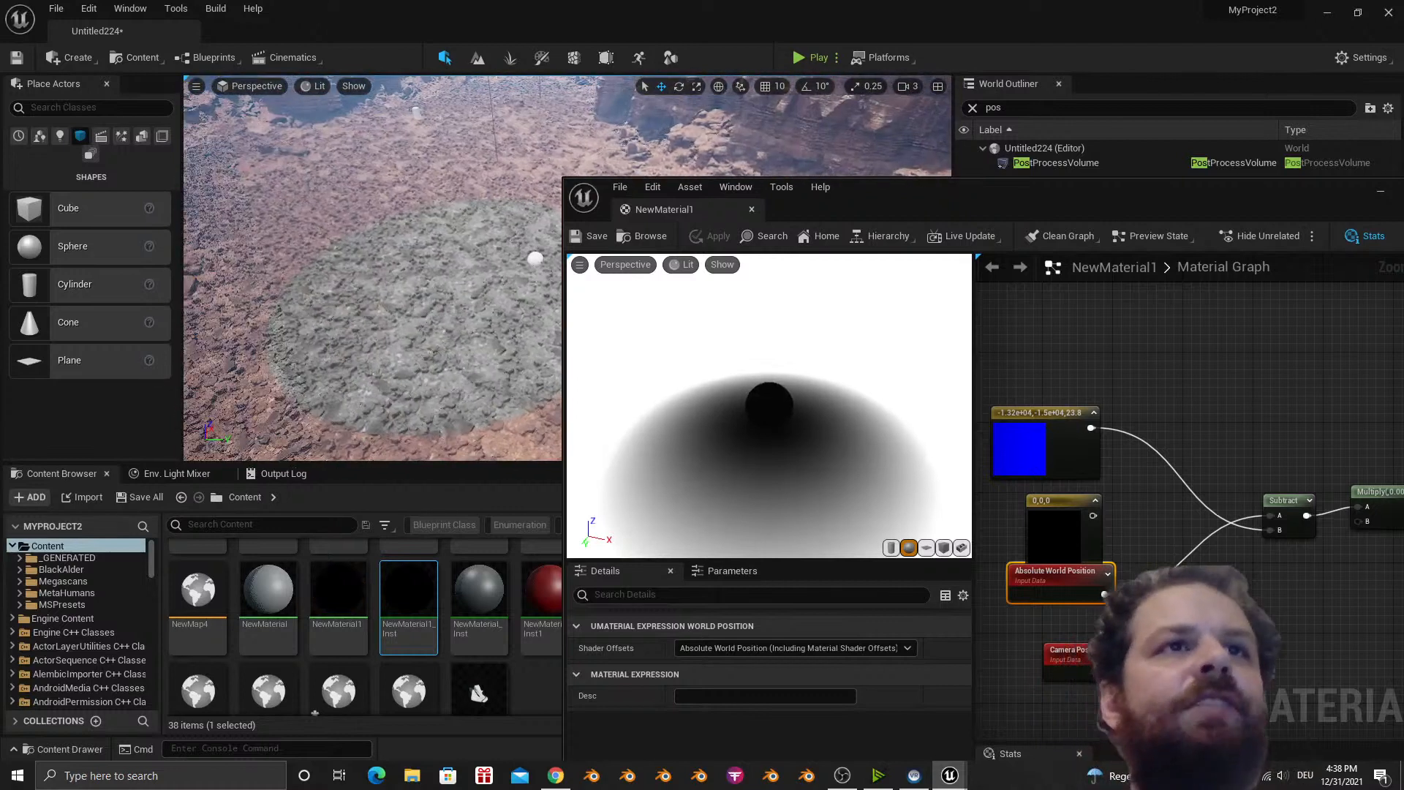
key(s)
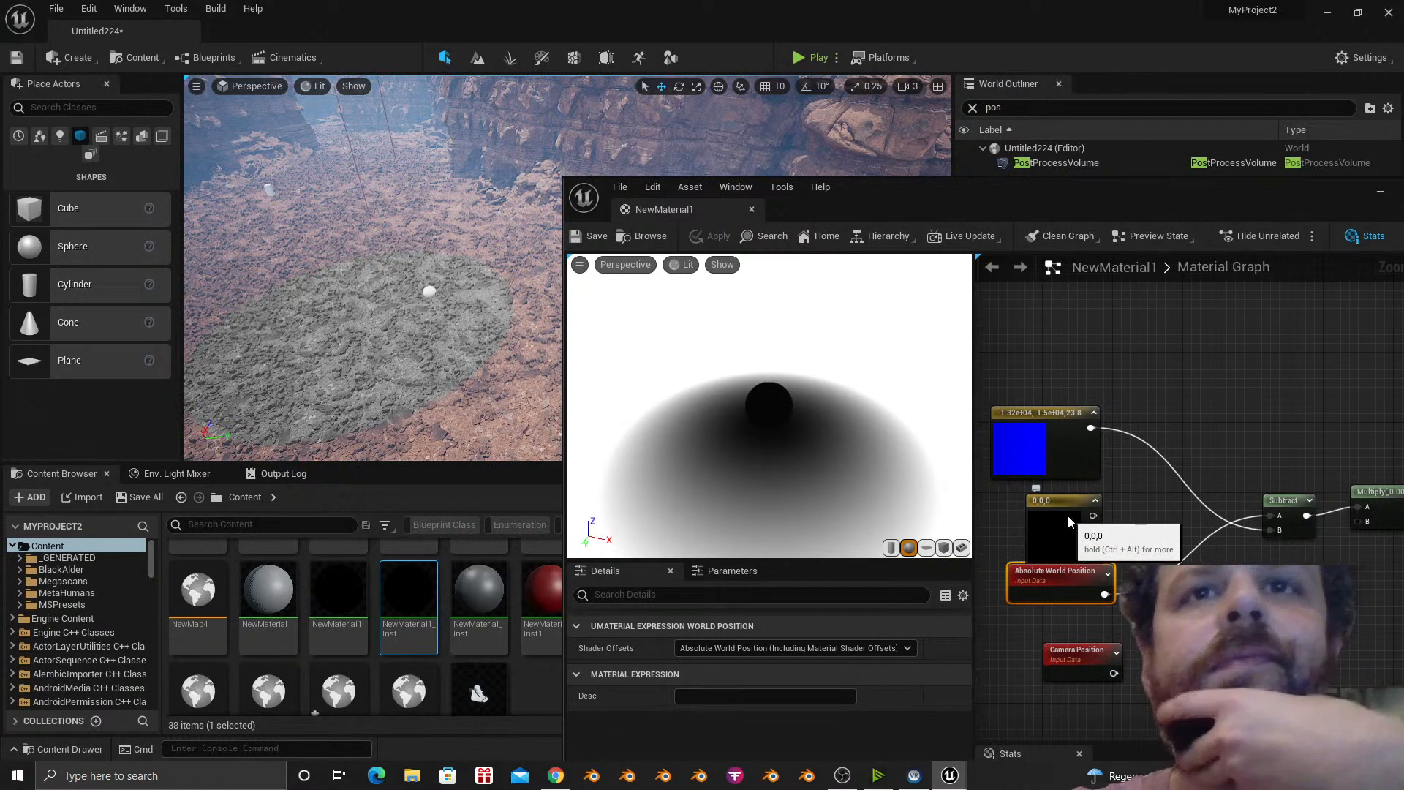
Move the 0,0,0 constant out of the way, below the Subtract node.
drag(1064, 519, 1262, 612)
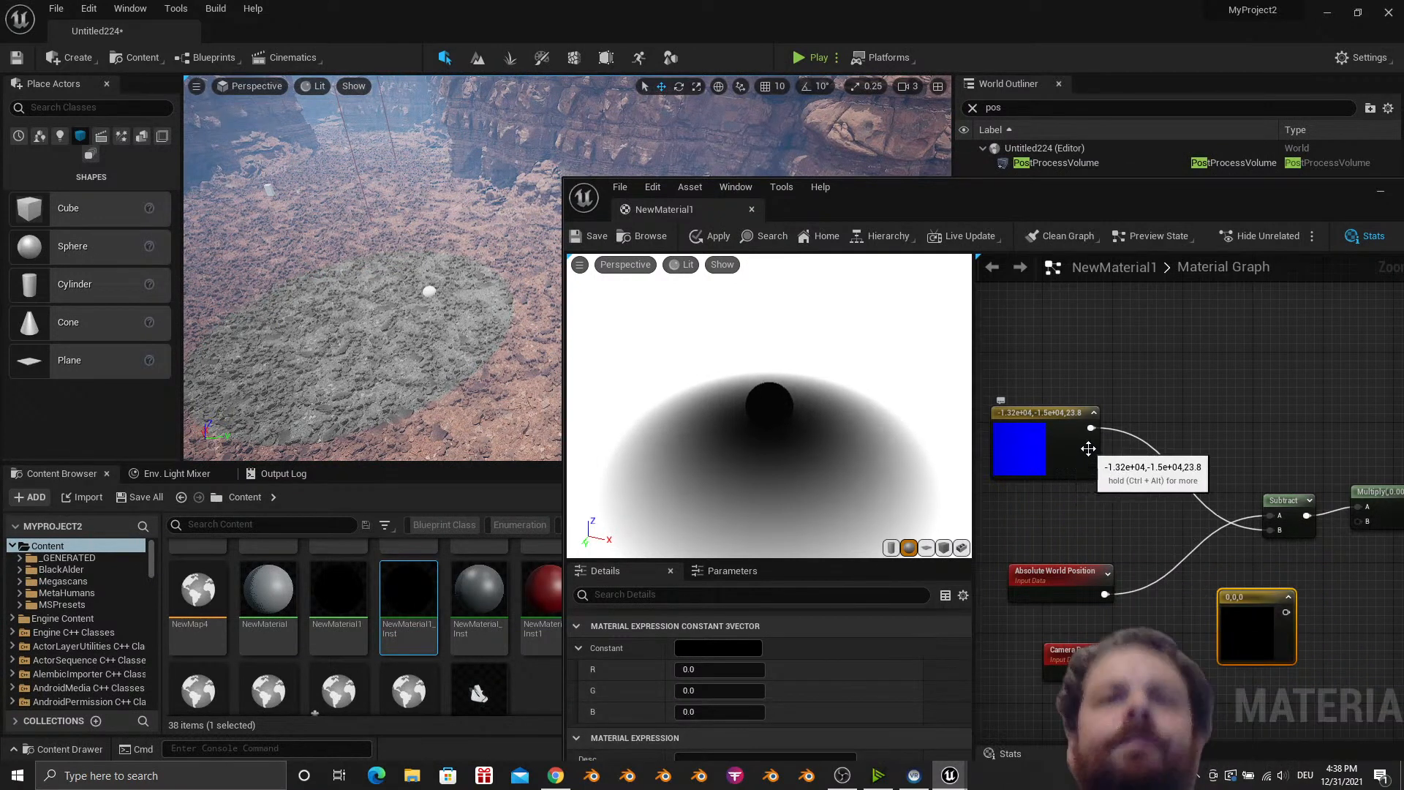
Search the available material nodes for "sca", "vectorfr", "combin", "brea" and "vector" to find a suitable vector node.
right_click(1082, 509)
text(sca)
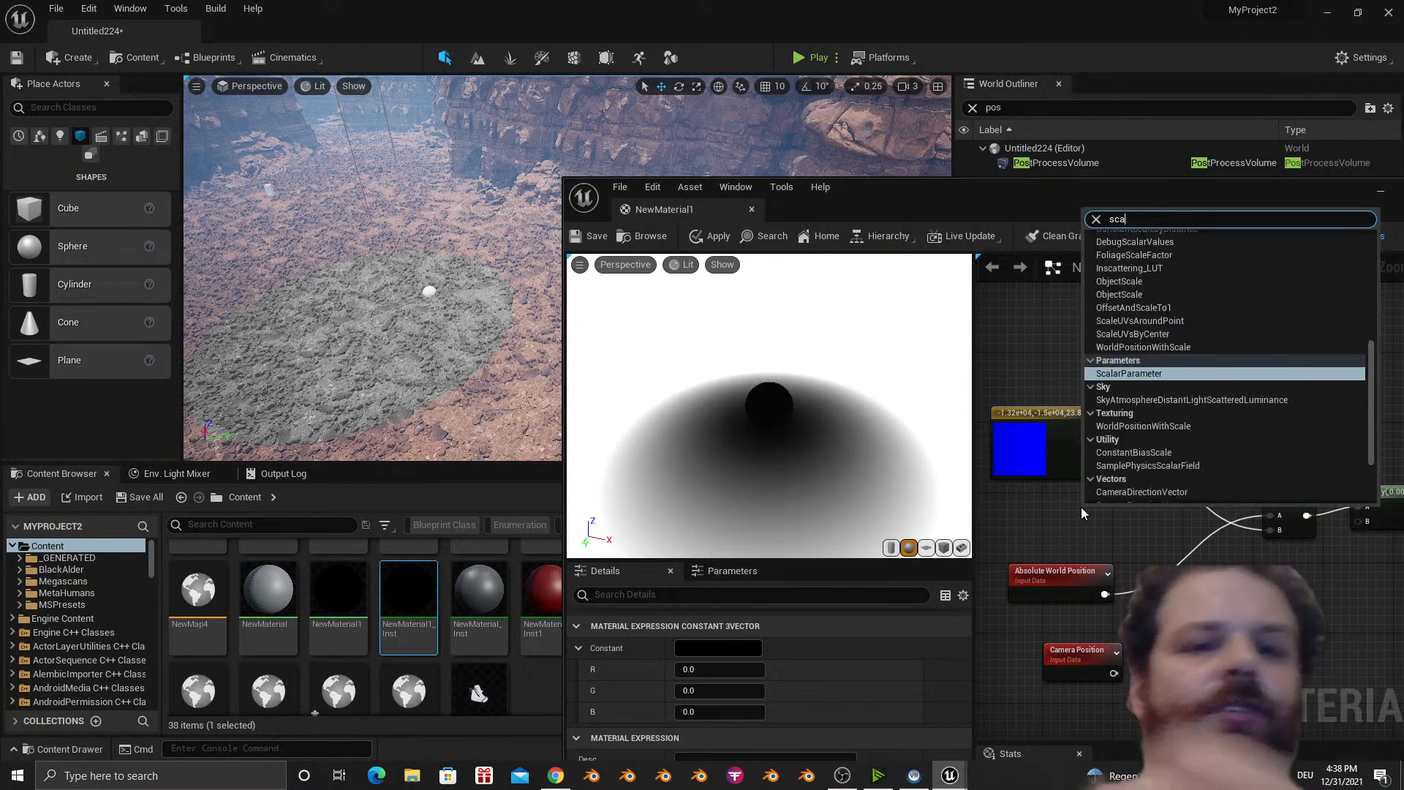
key(BackSpace)
key(BackSpace)
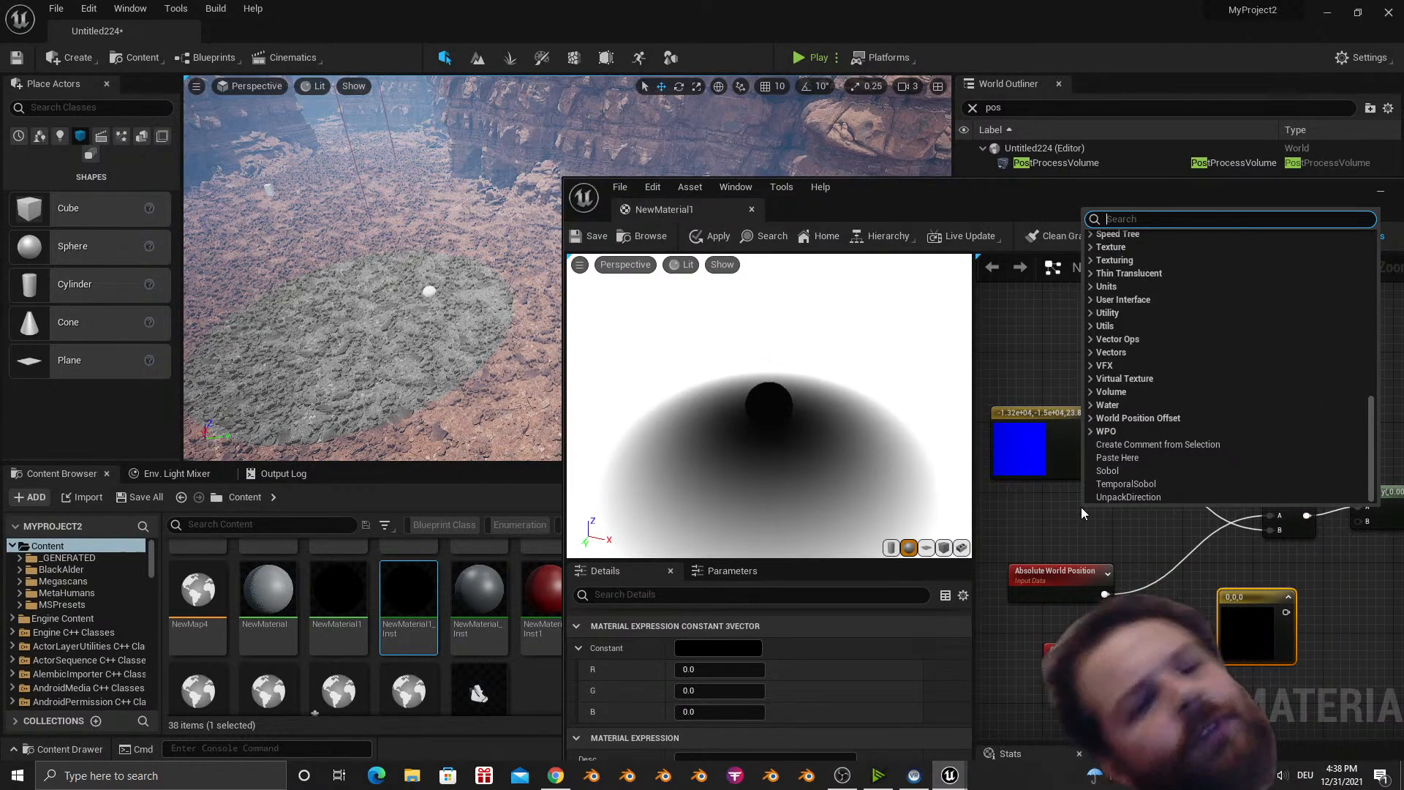
text(vectorfr)
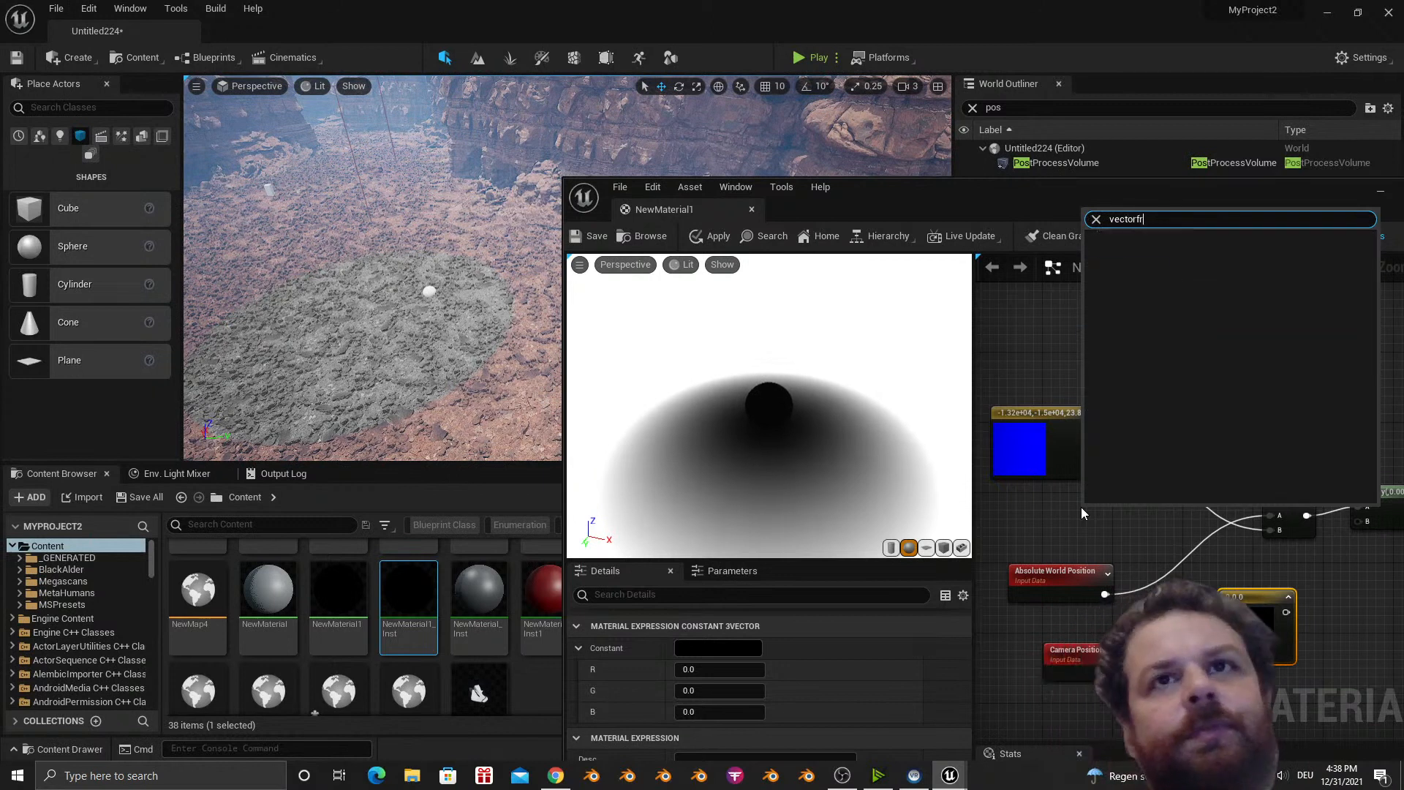
key(BackSpace)
key(BackSpace)
key(BackSpace)
key(BackSpace)
key(BackSpace)
key(BackSpace)
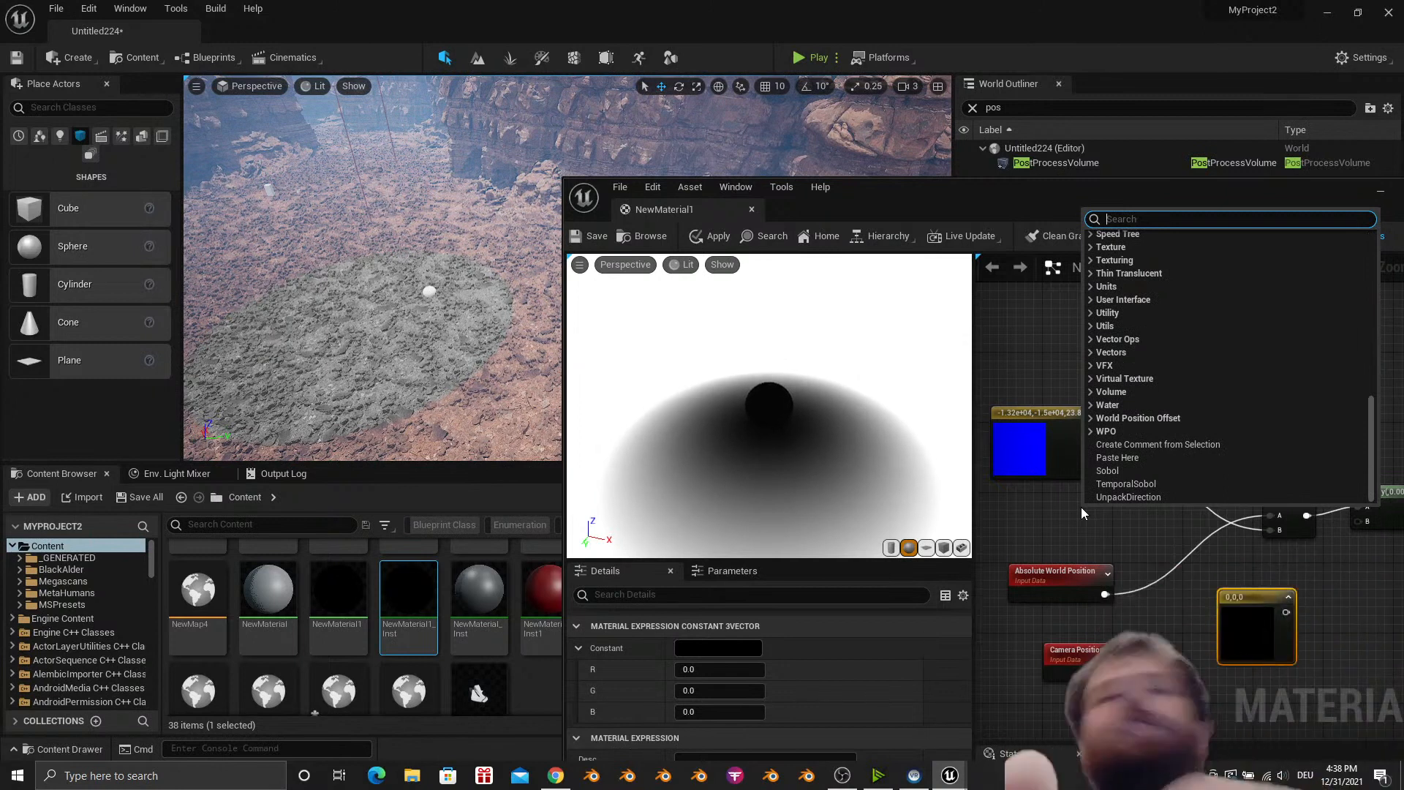
text(combin)
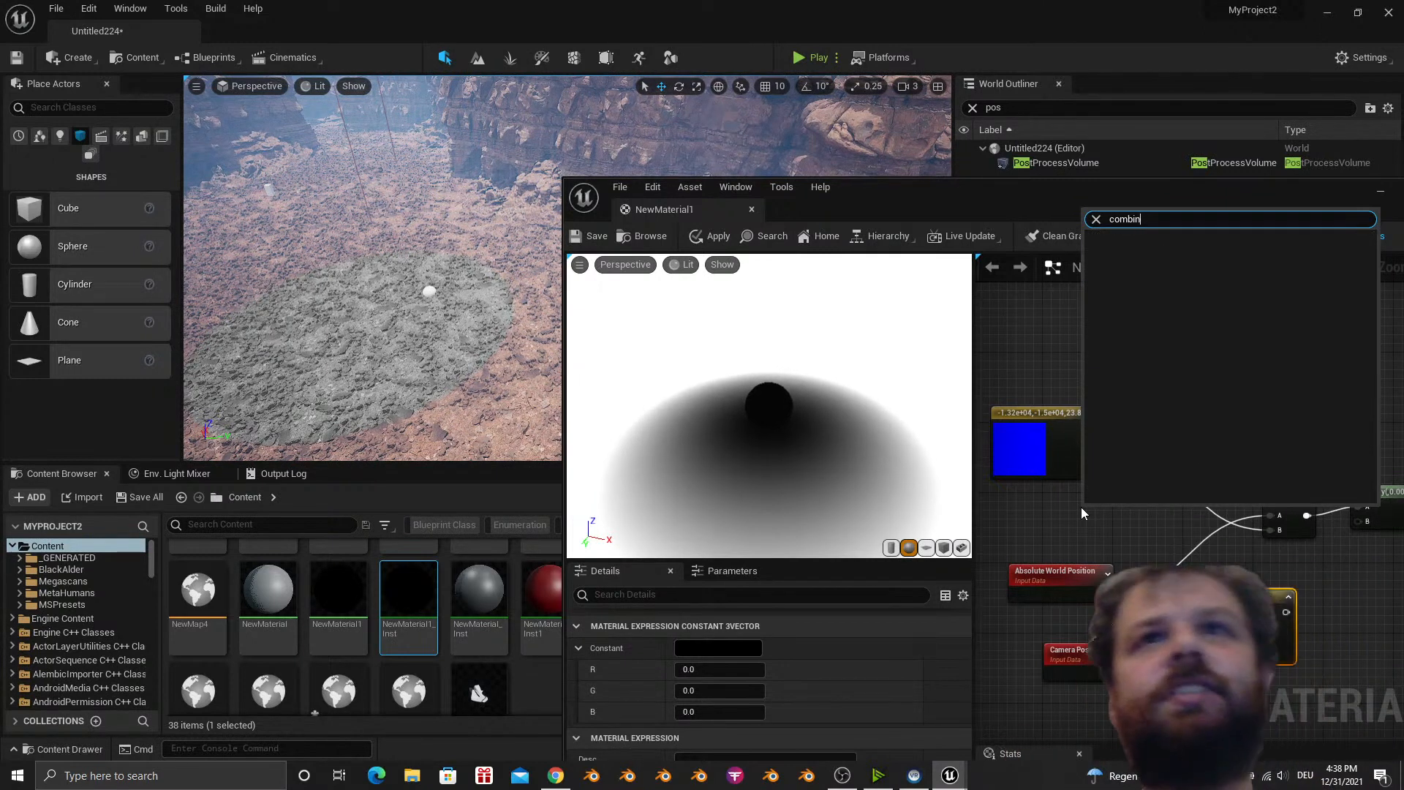
key(BackSpace)
key(BackSpace)
key(BackSpace)
key(BackSpace)
key(BackSpace)
key(BackSpace)
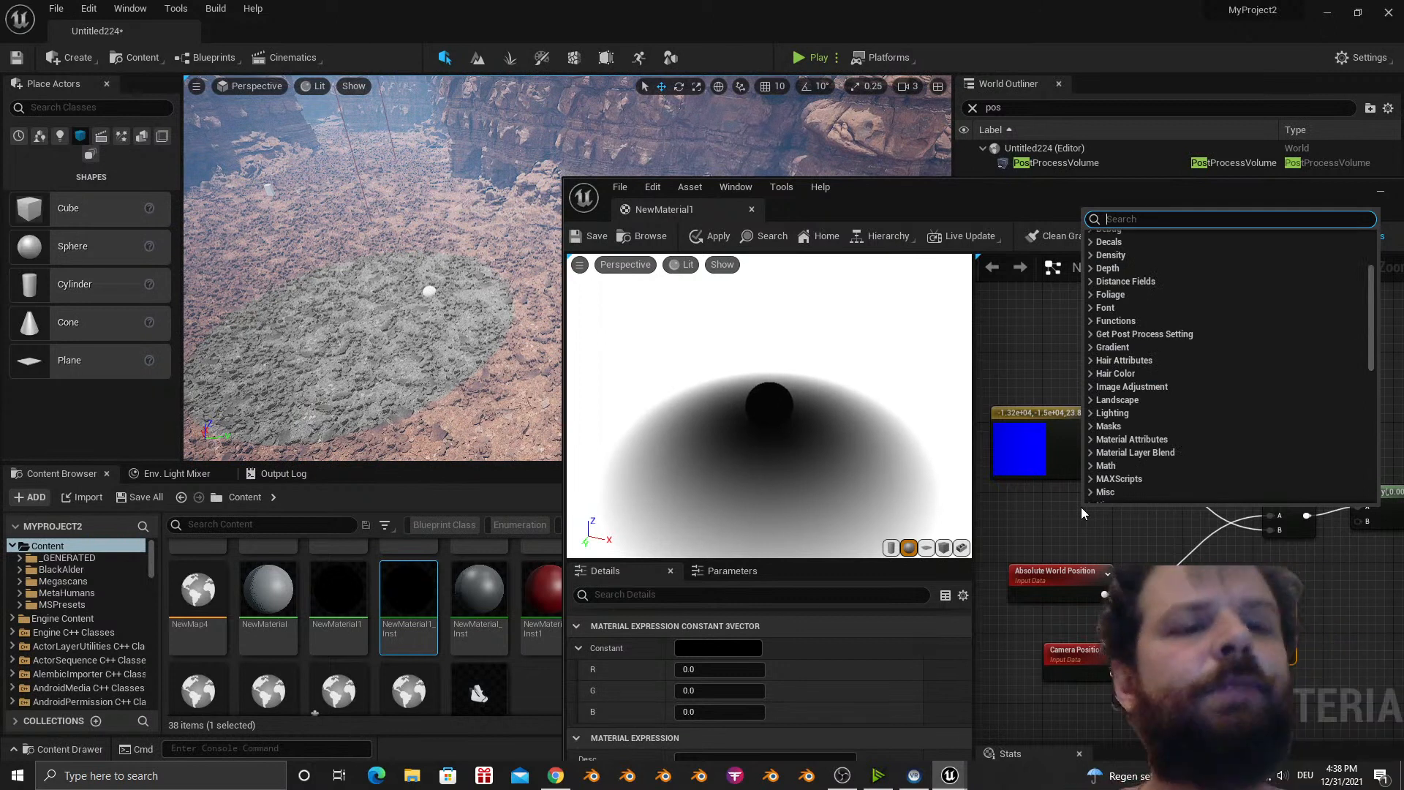
text(brea)
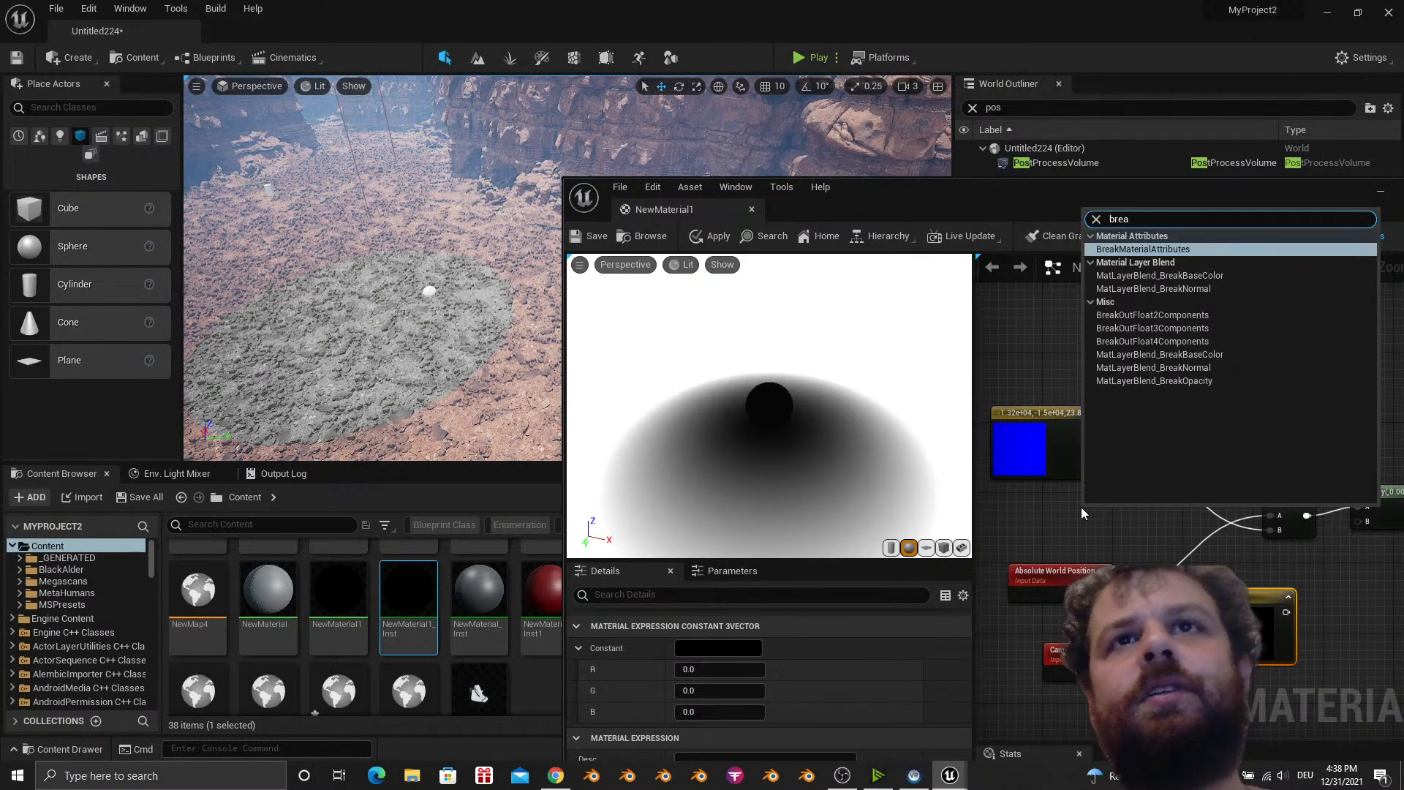
key(BackSpace)
key(BackSpace)
key(BackSpace)
key(BackSpace)
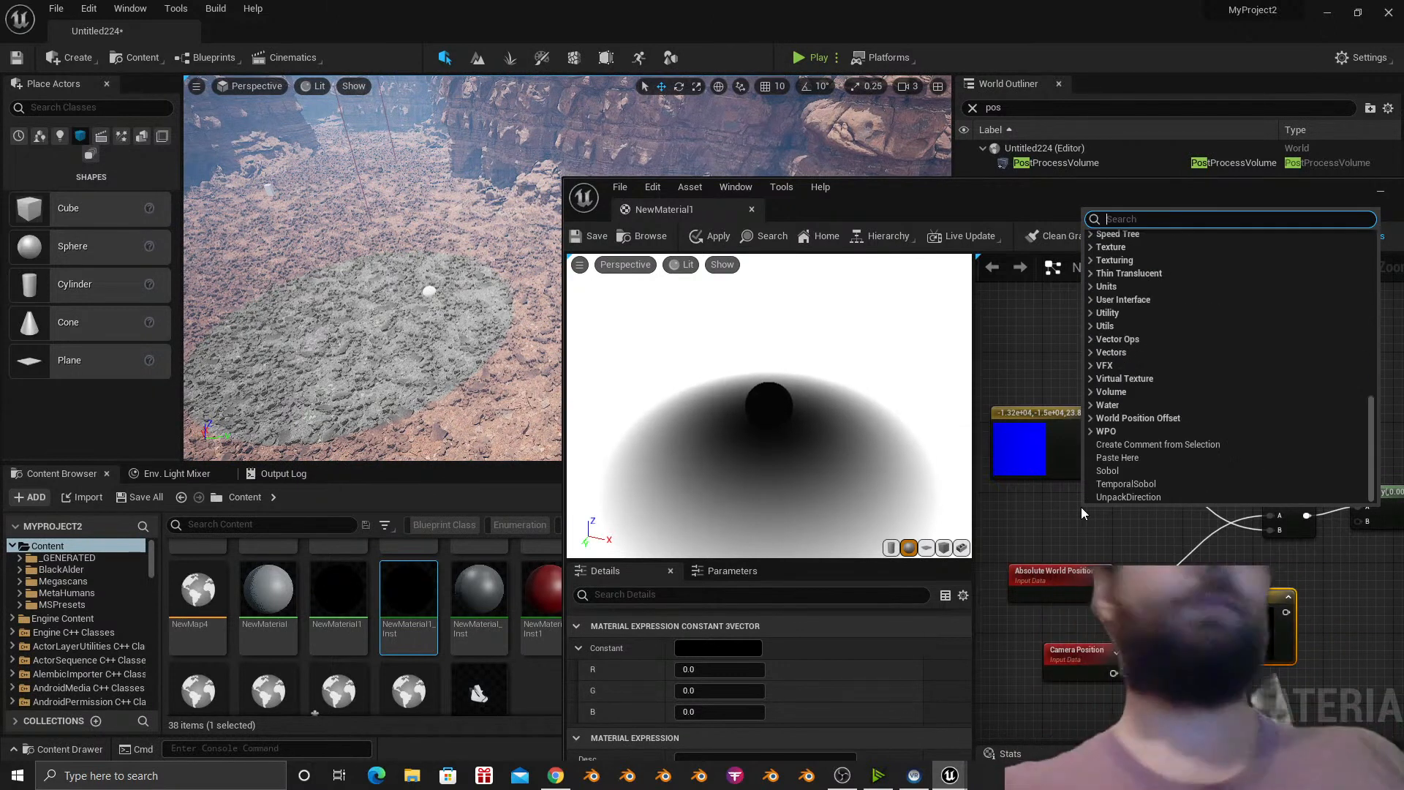
text(vector)
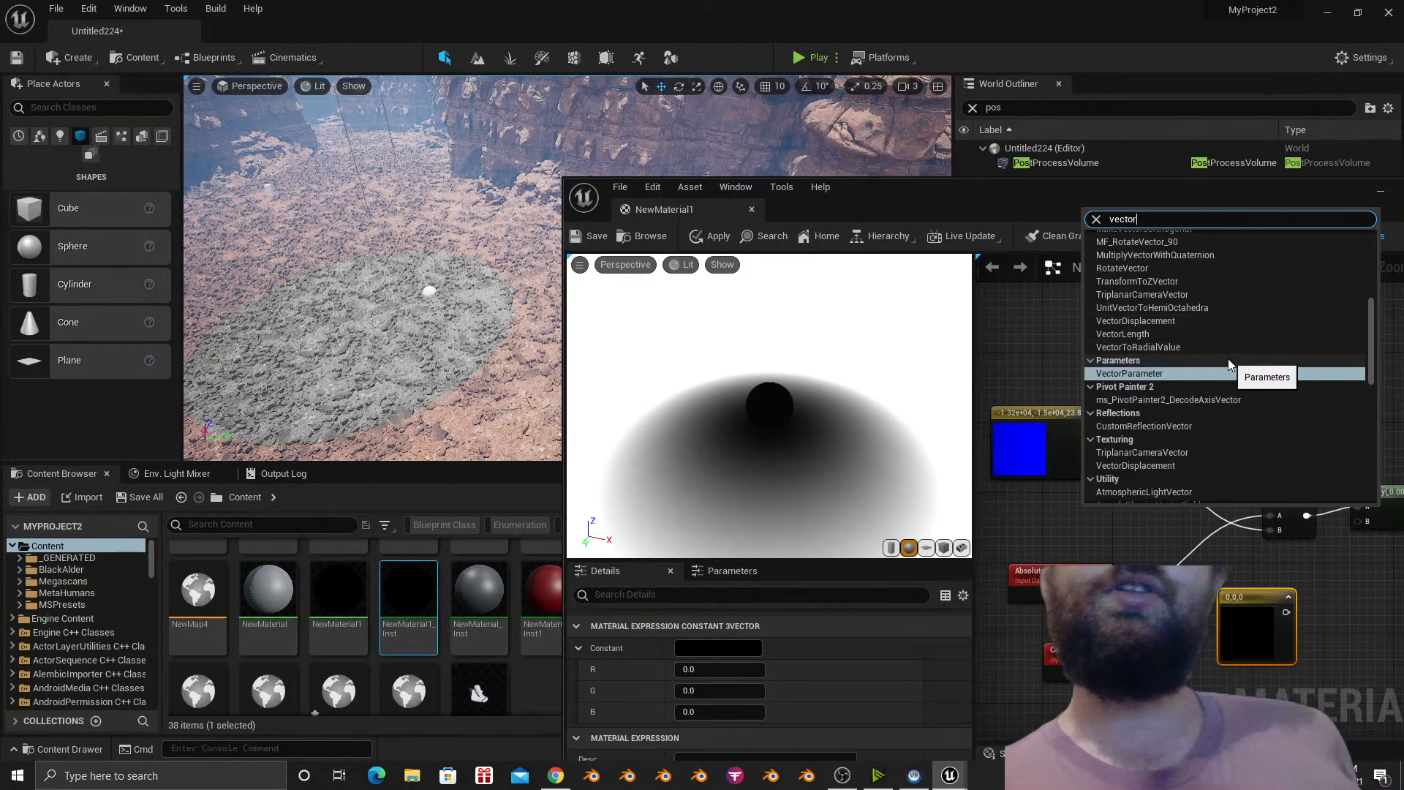
scroll(1229, 363, down, 5)
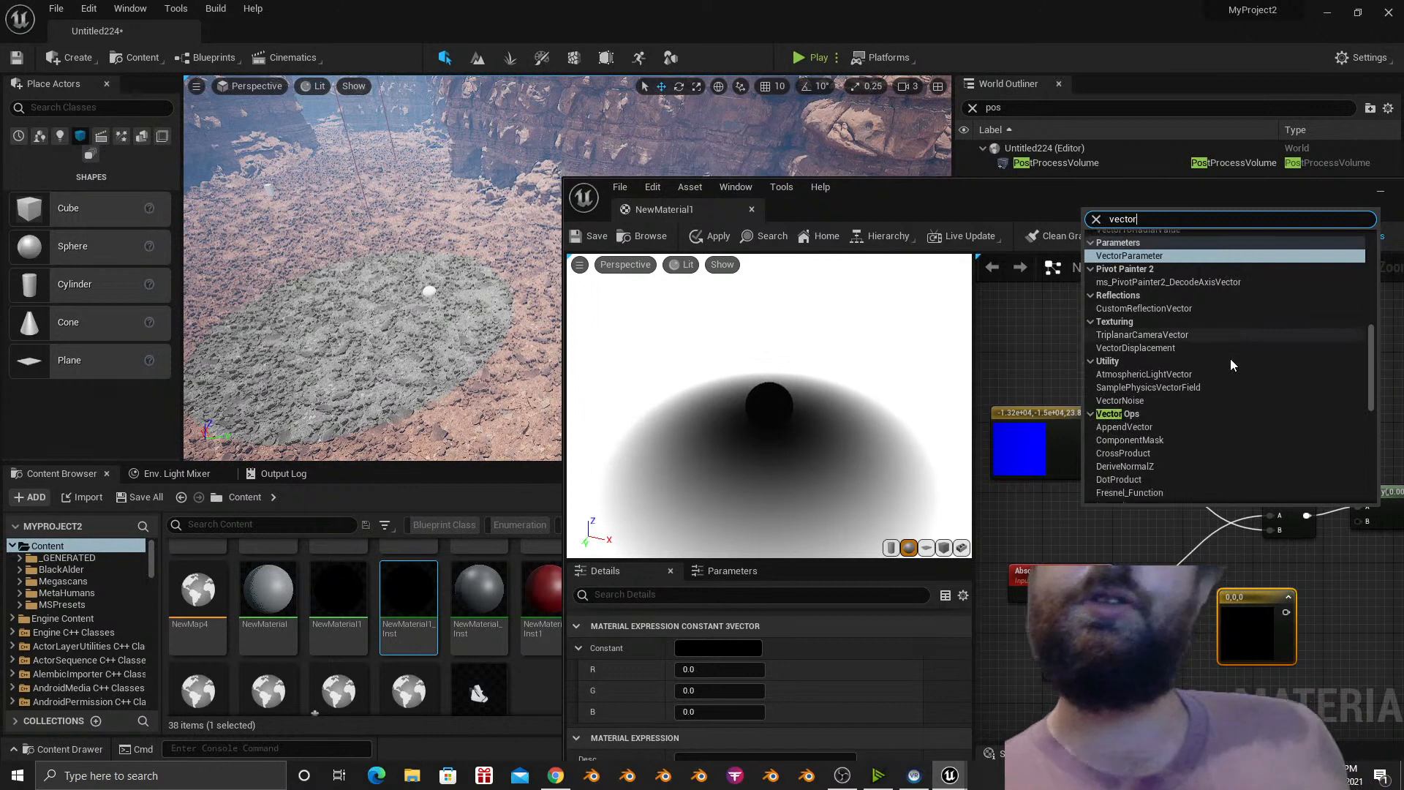
scroll(1230, 360, down, 12)
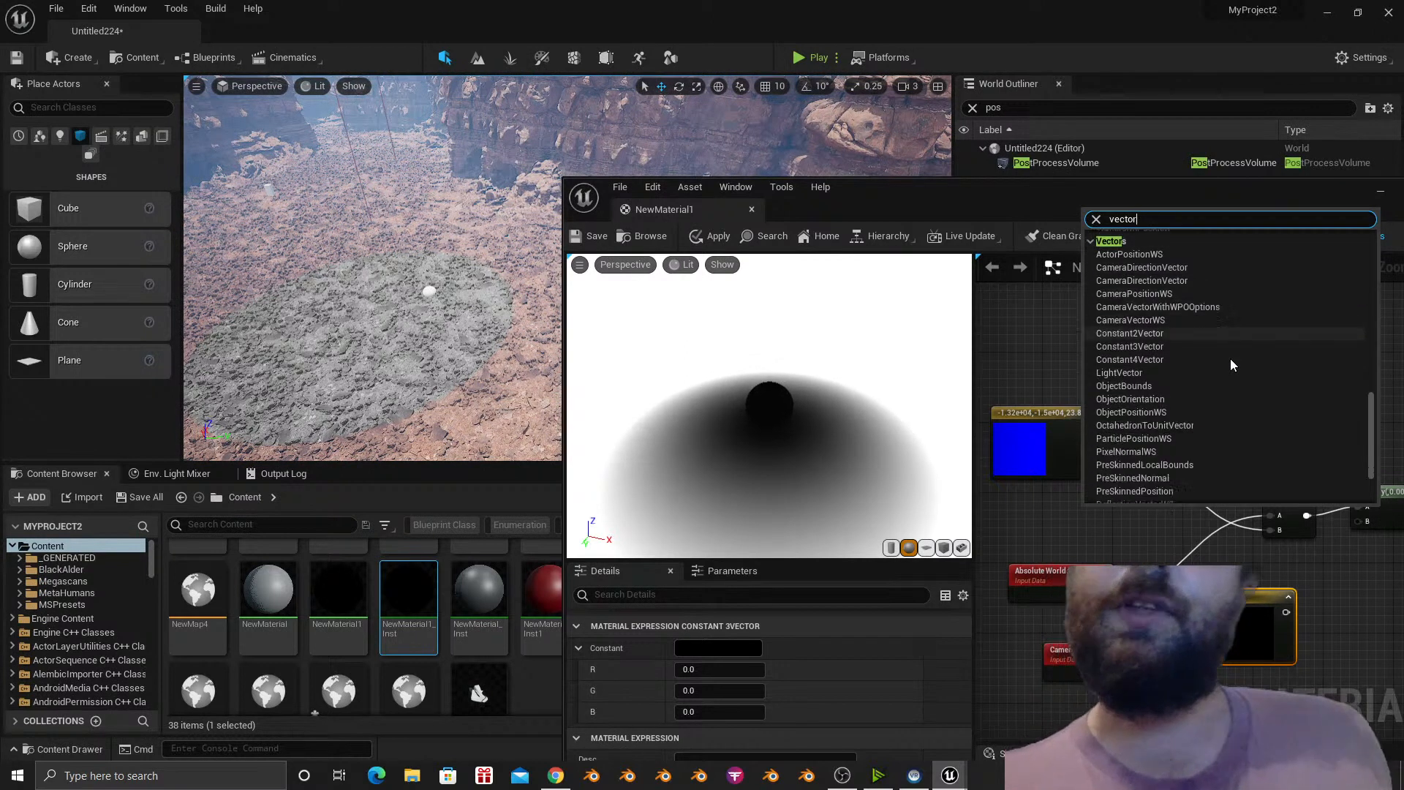
key(BackSpace)
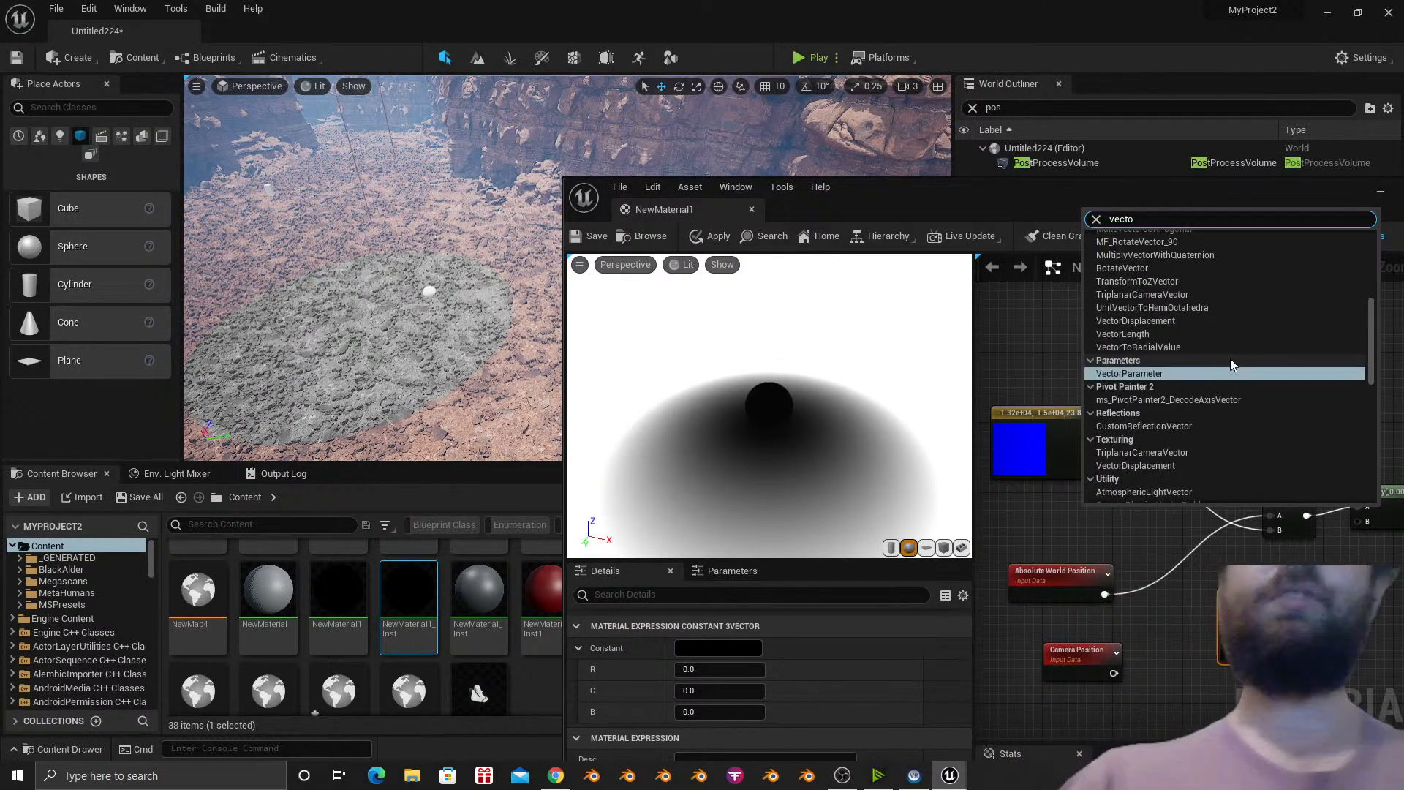
key(BackSpace)
key(BackSpace)
key(BackSpace)
key(BackSpace)
key(BackSpace)
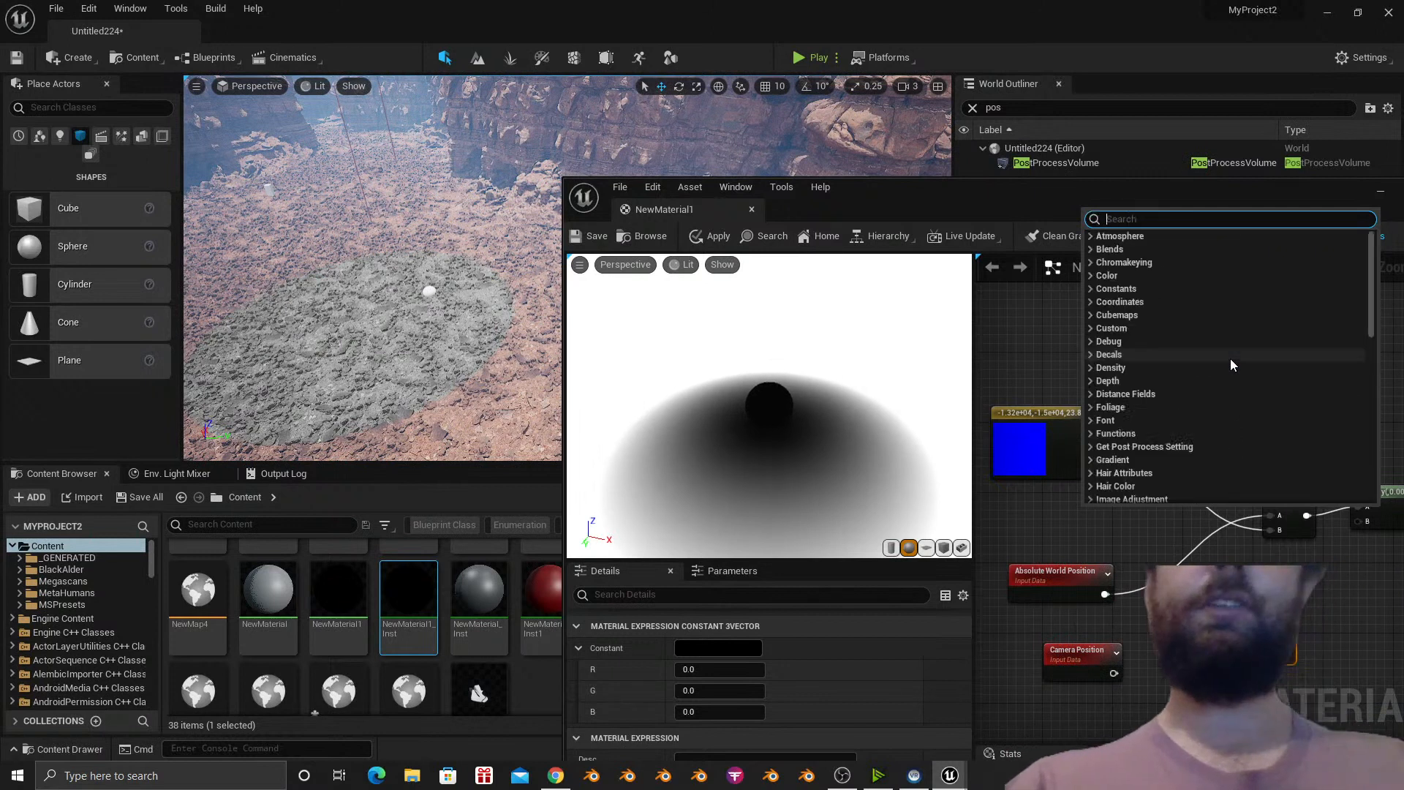
text(ve)
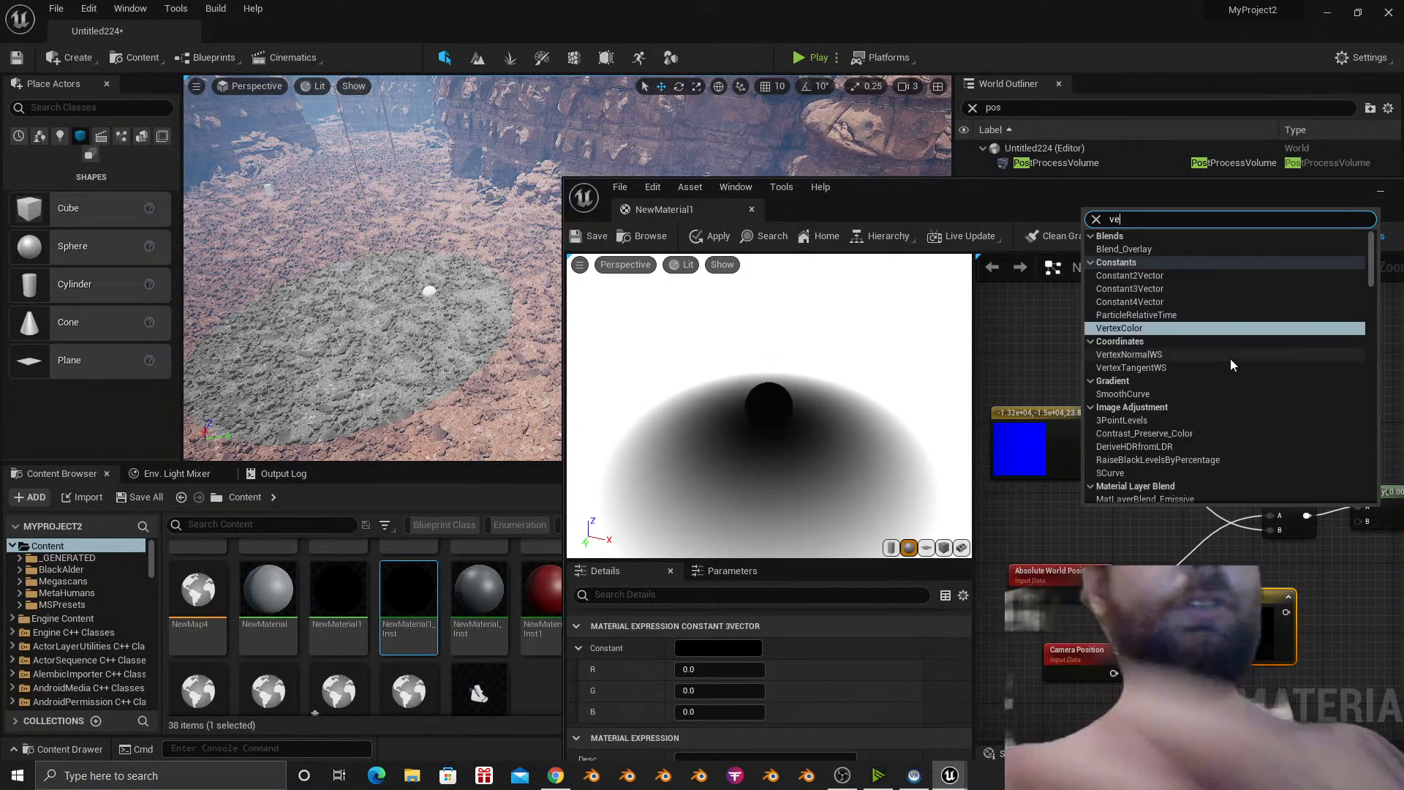
text(ctor)
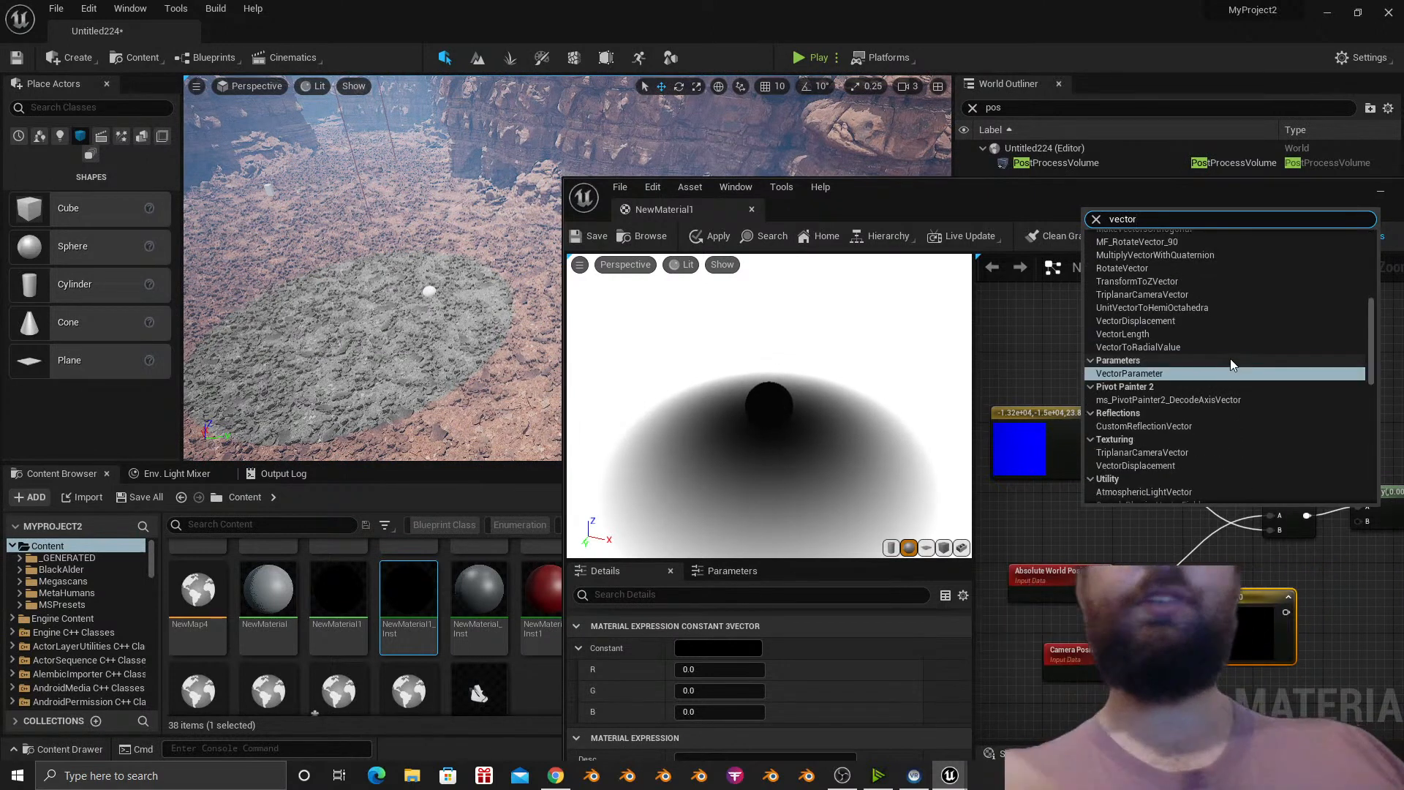
Search for "3vector", add a Constant3Vector node, and place it above the blue vector constant.
key(BackSpace)
key(BackSpace)
key(BackSpace)
key(BackSpace)
key(BackSpace)
key(BackSpace)
text(3ve)
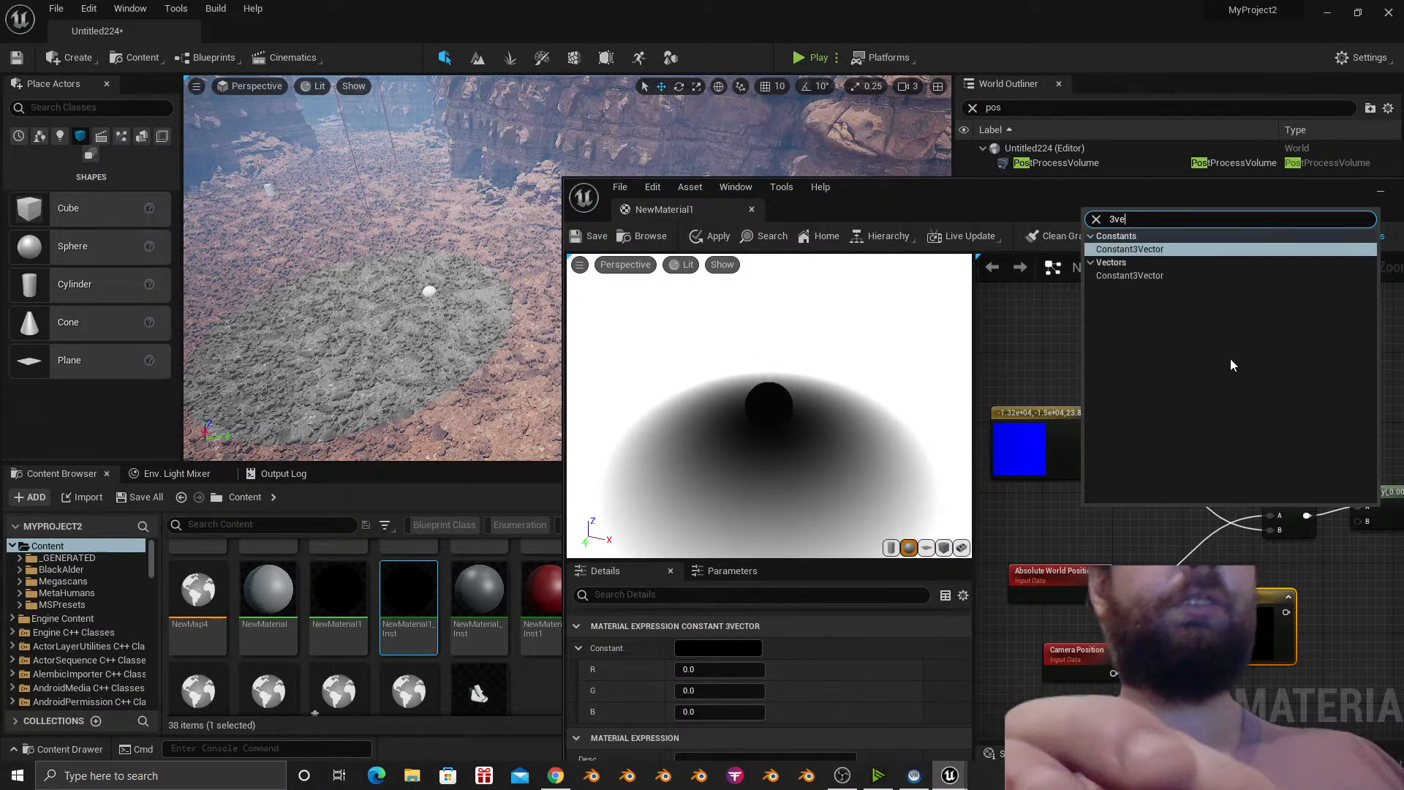
text(ctor)
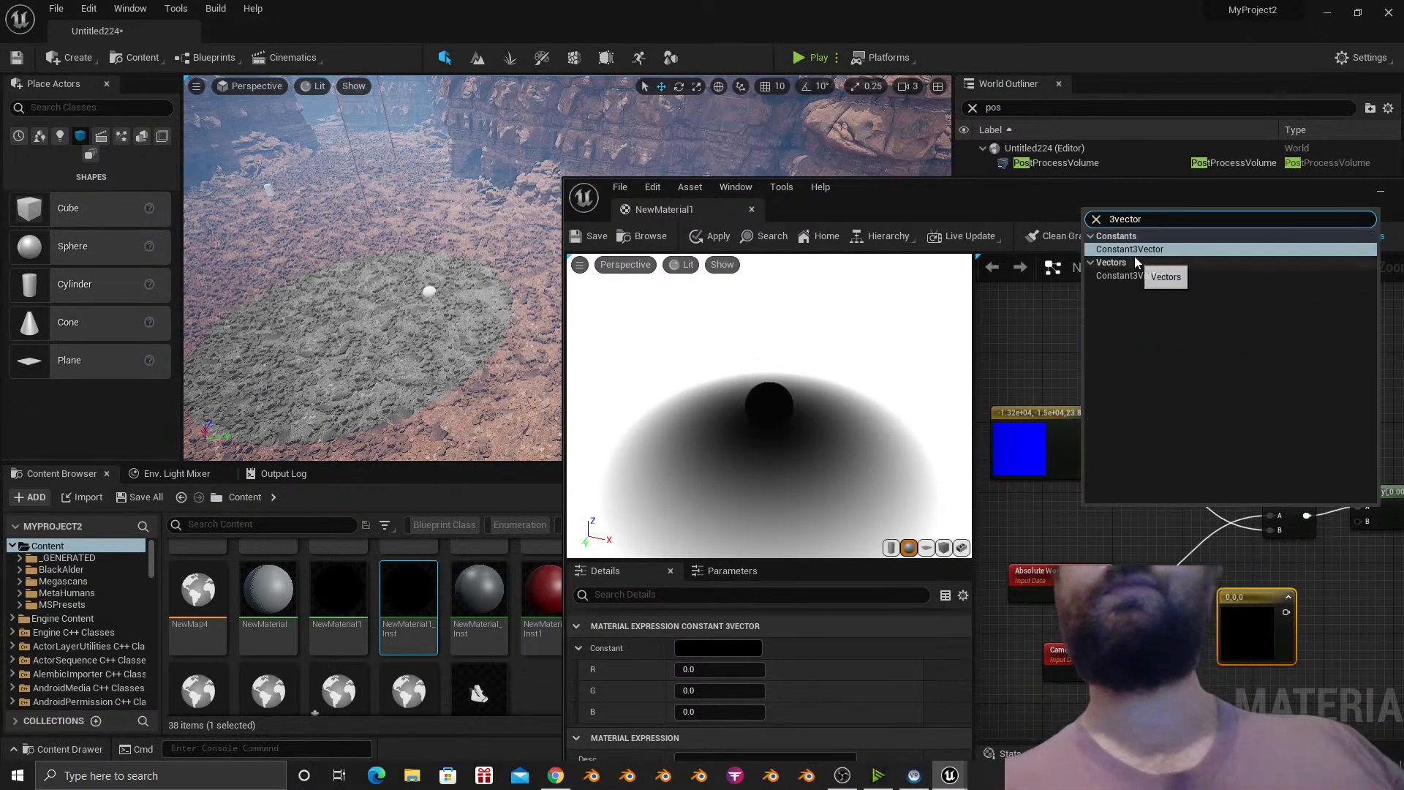
click(1135, 251)
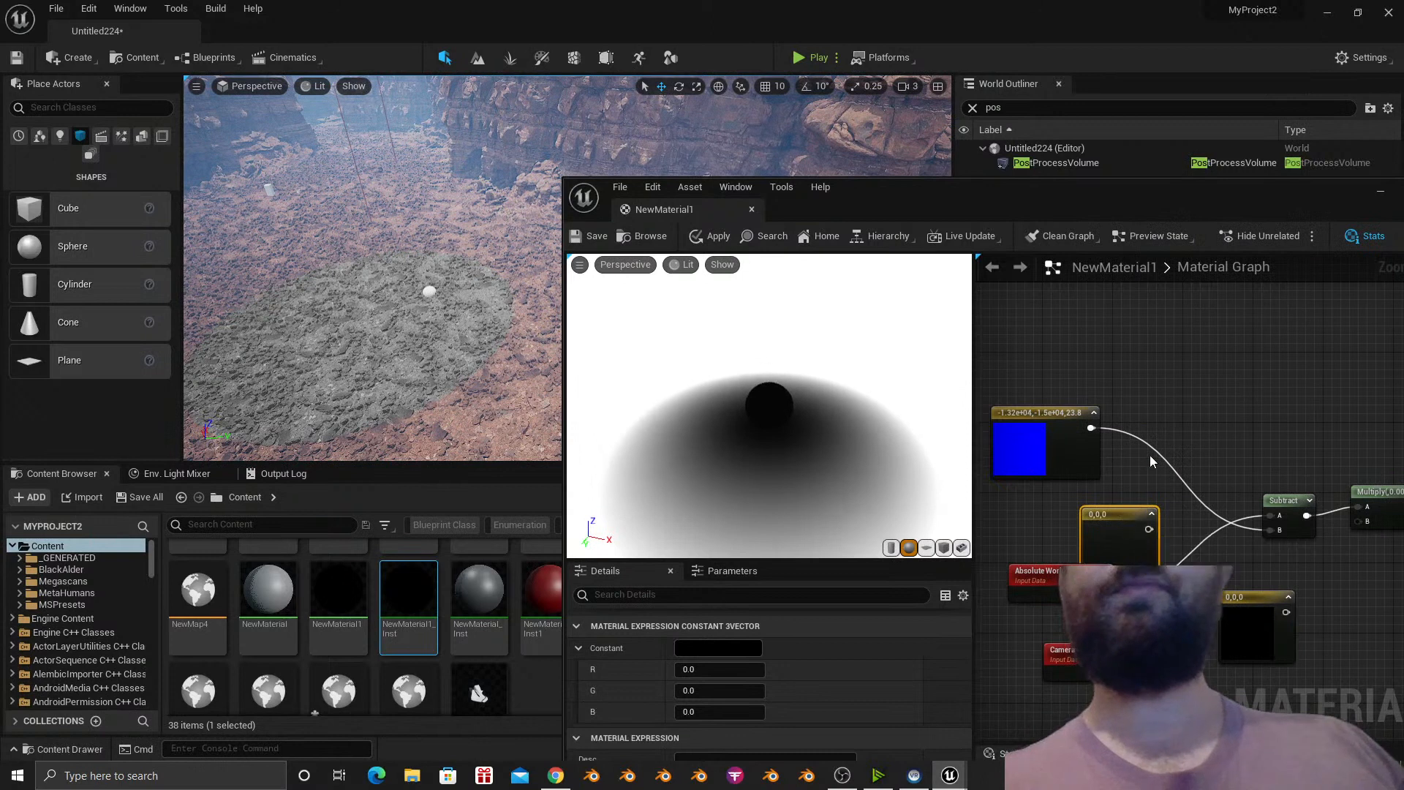
drag(1123, 531, 1190, 350)
Convert the new 0,0,0 vector constant above the blue one to a parameter.
right_click(1190, 356)
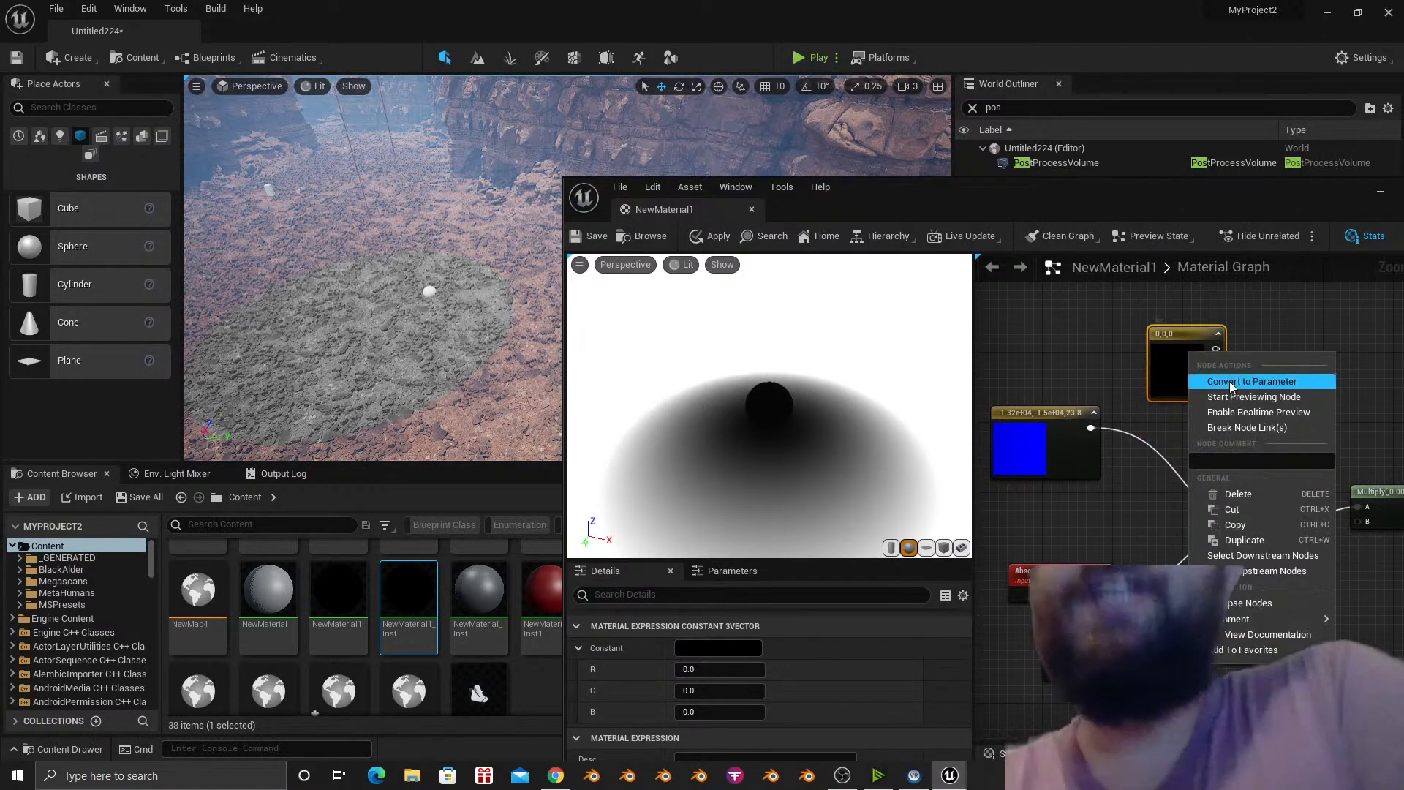
click(1244, 429)
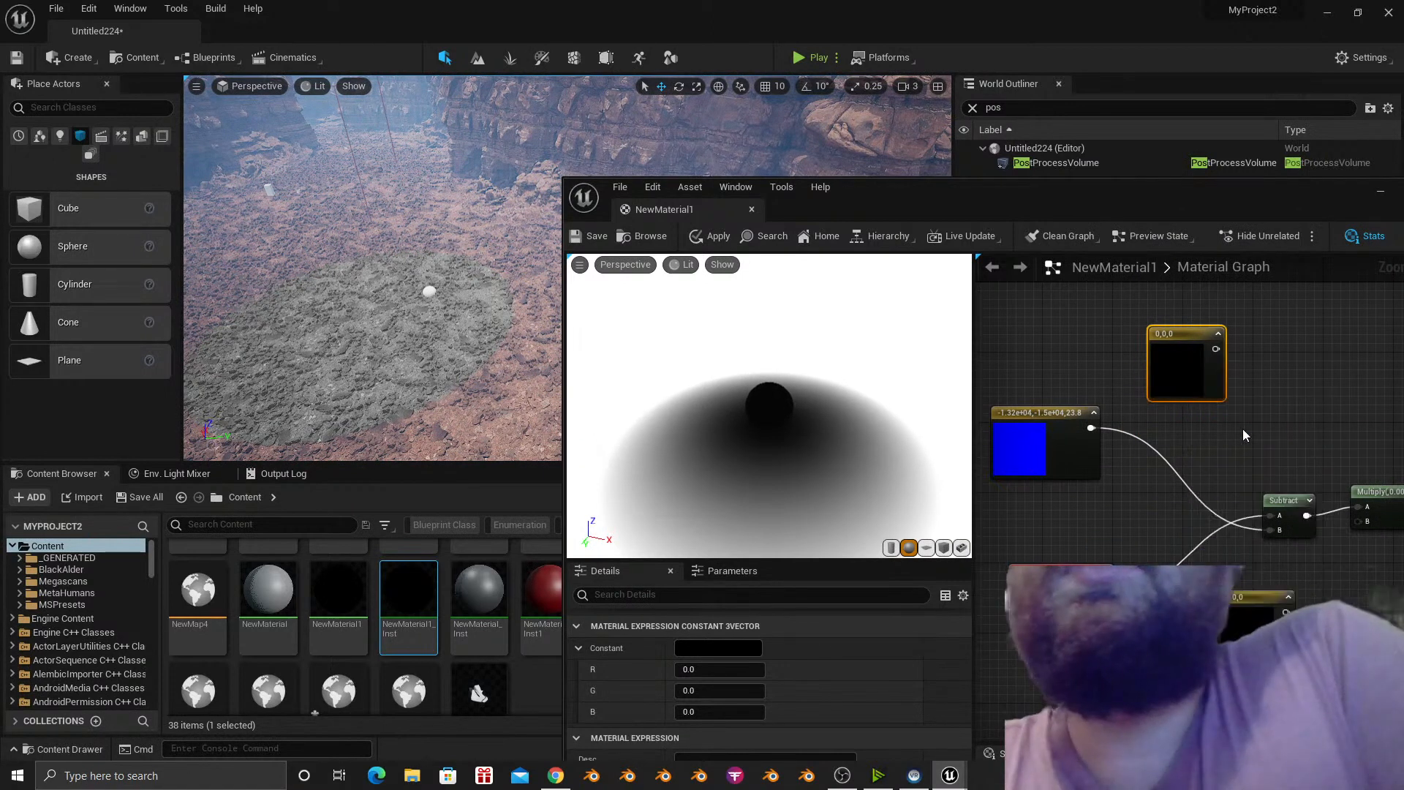
right_click(1183, 344)
click(1222, 373)
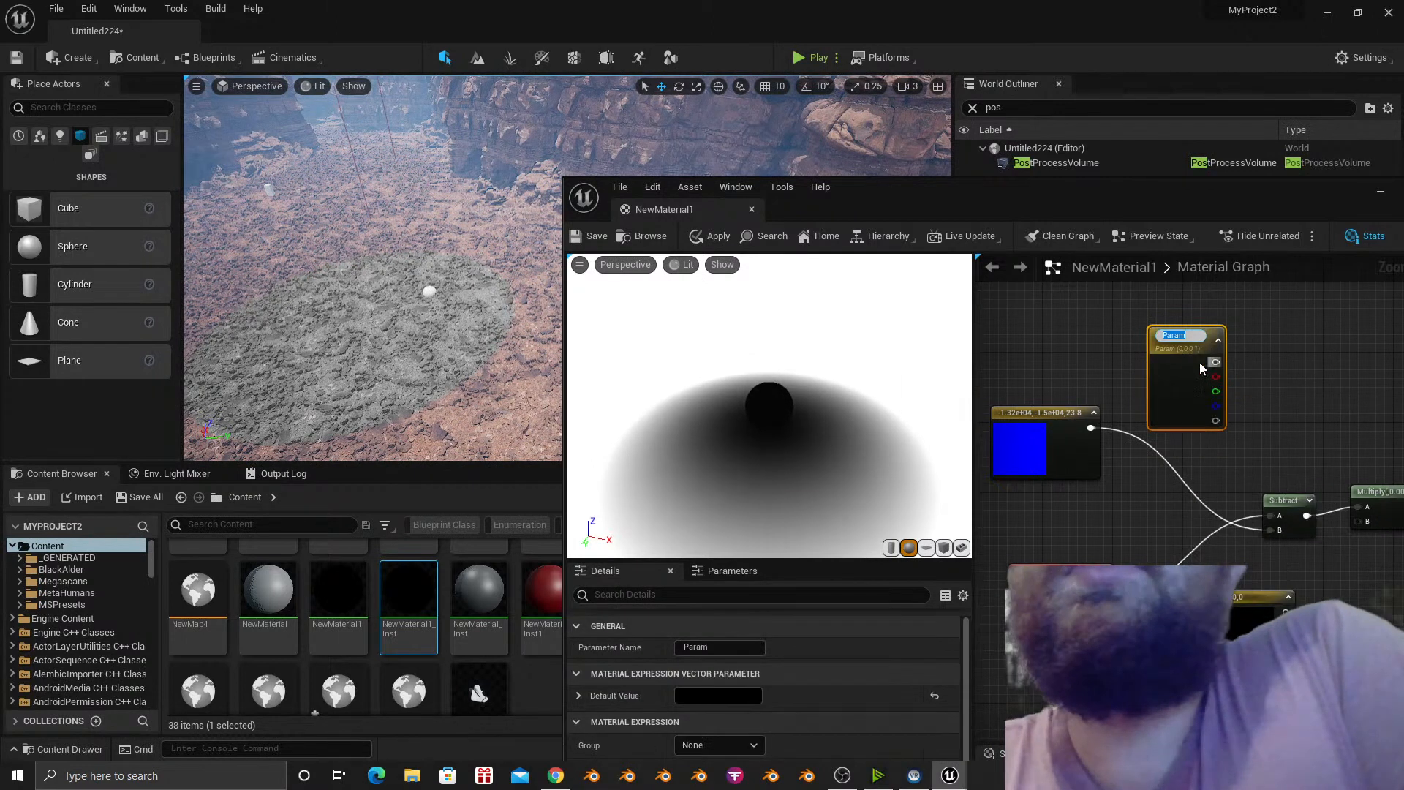
Delete the unconnected Param vector parameter.
click(1187, 370)
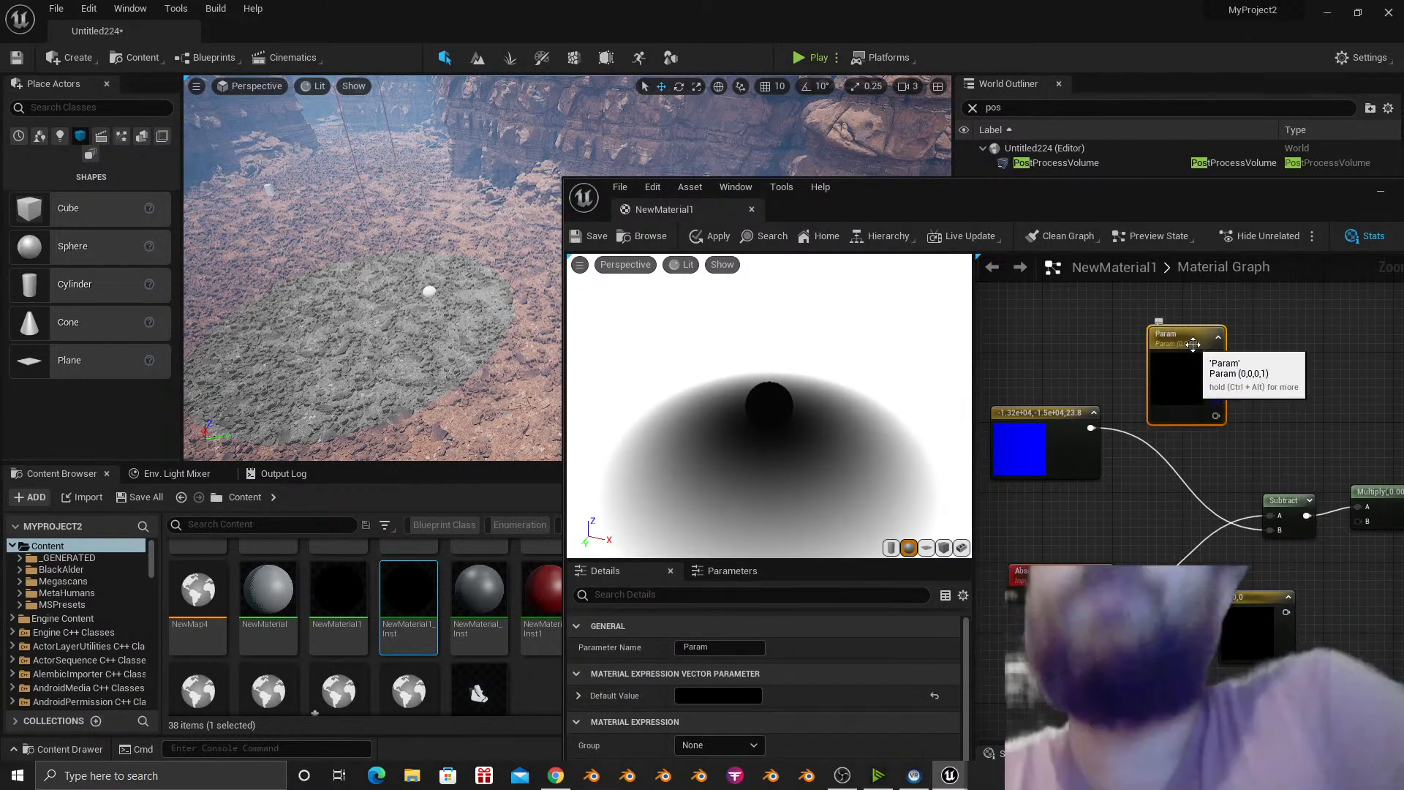
key(Delete)
Set the blue vector constant's R value to about -64391656 and save the material.
right_drag(1222, 481, 1163, 442)
click(1090, 408)
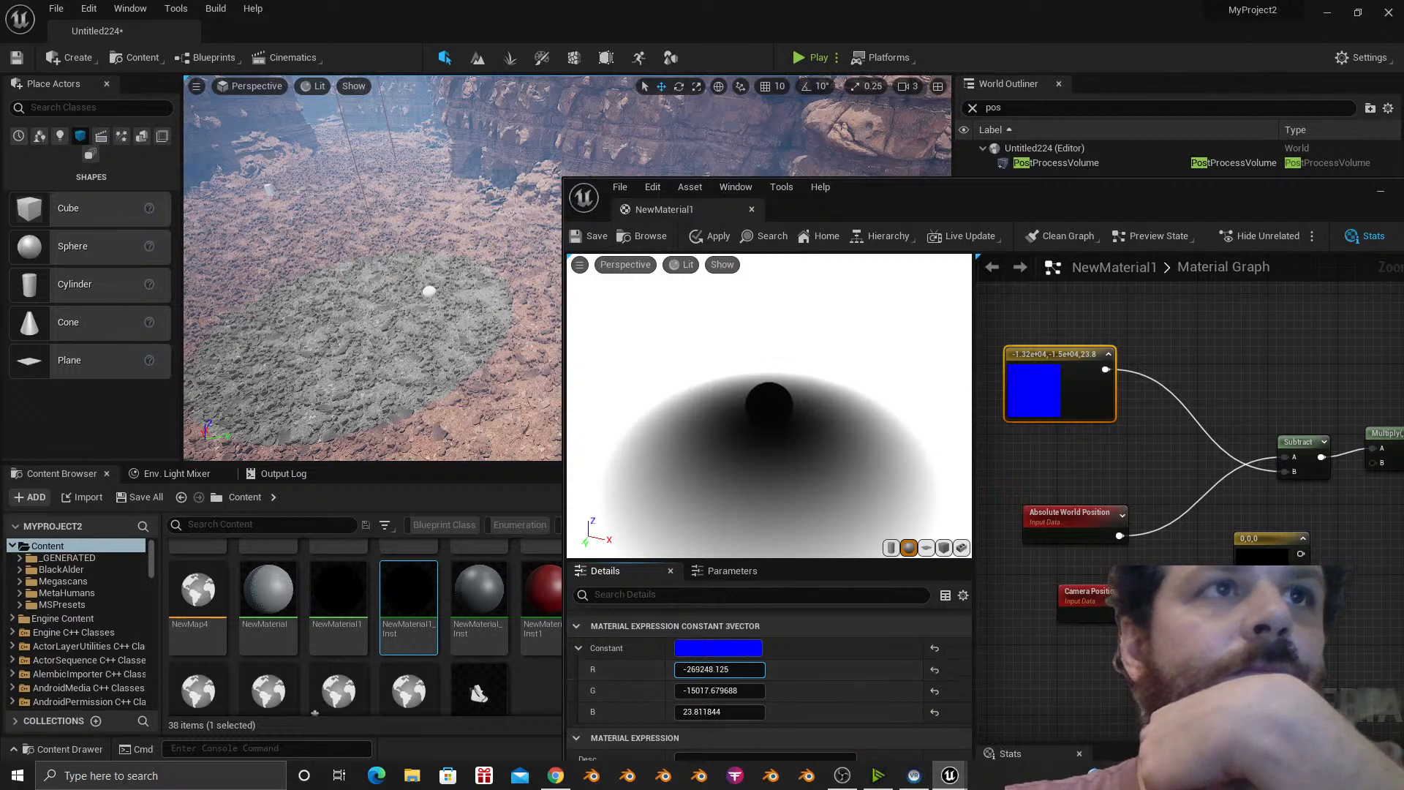
drag(705, 669, 704, 670)
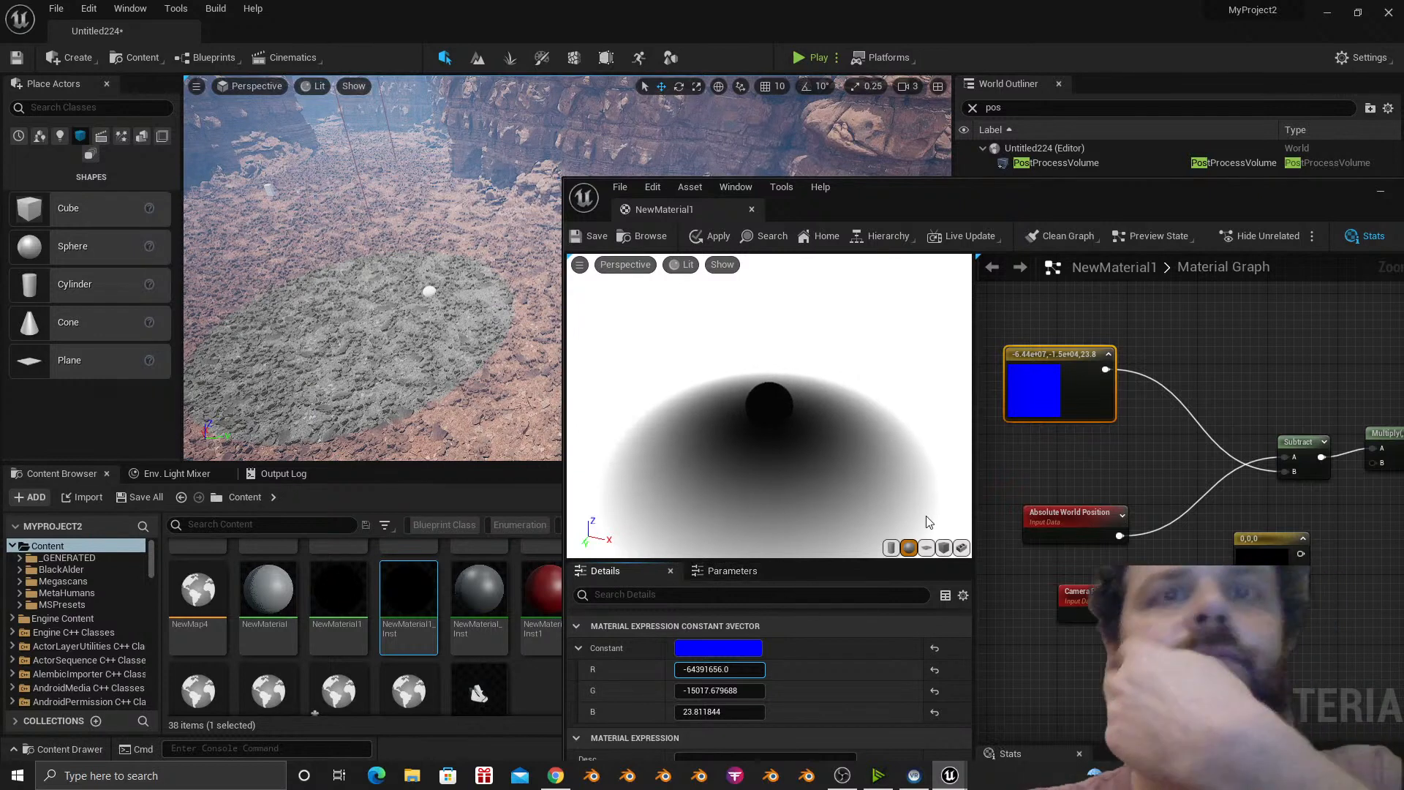
click(590, 237)
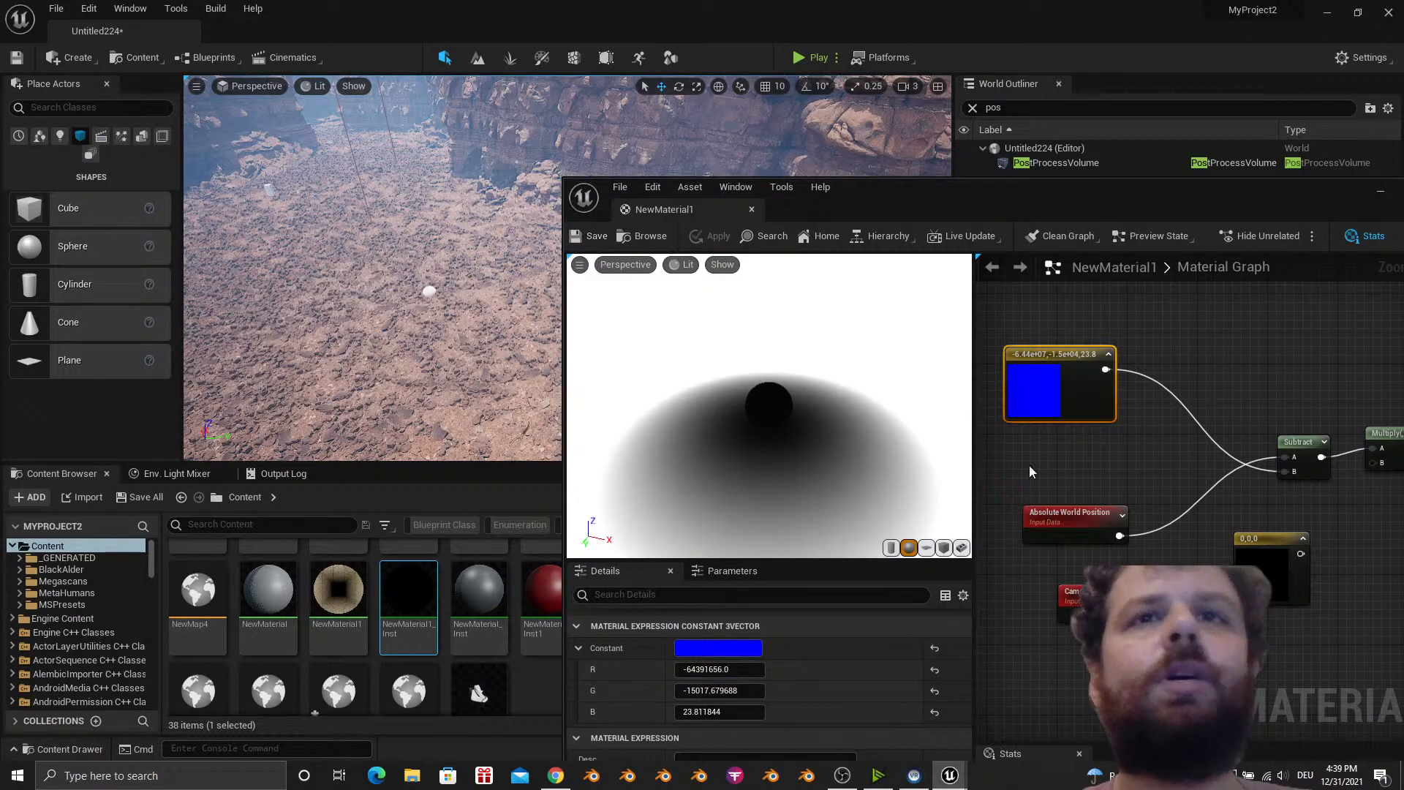
Undo the blue constant's R change and the parameter's deletion, and save the material.
key(ctrl+z)
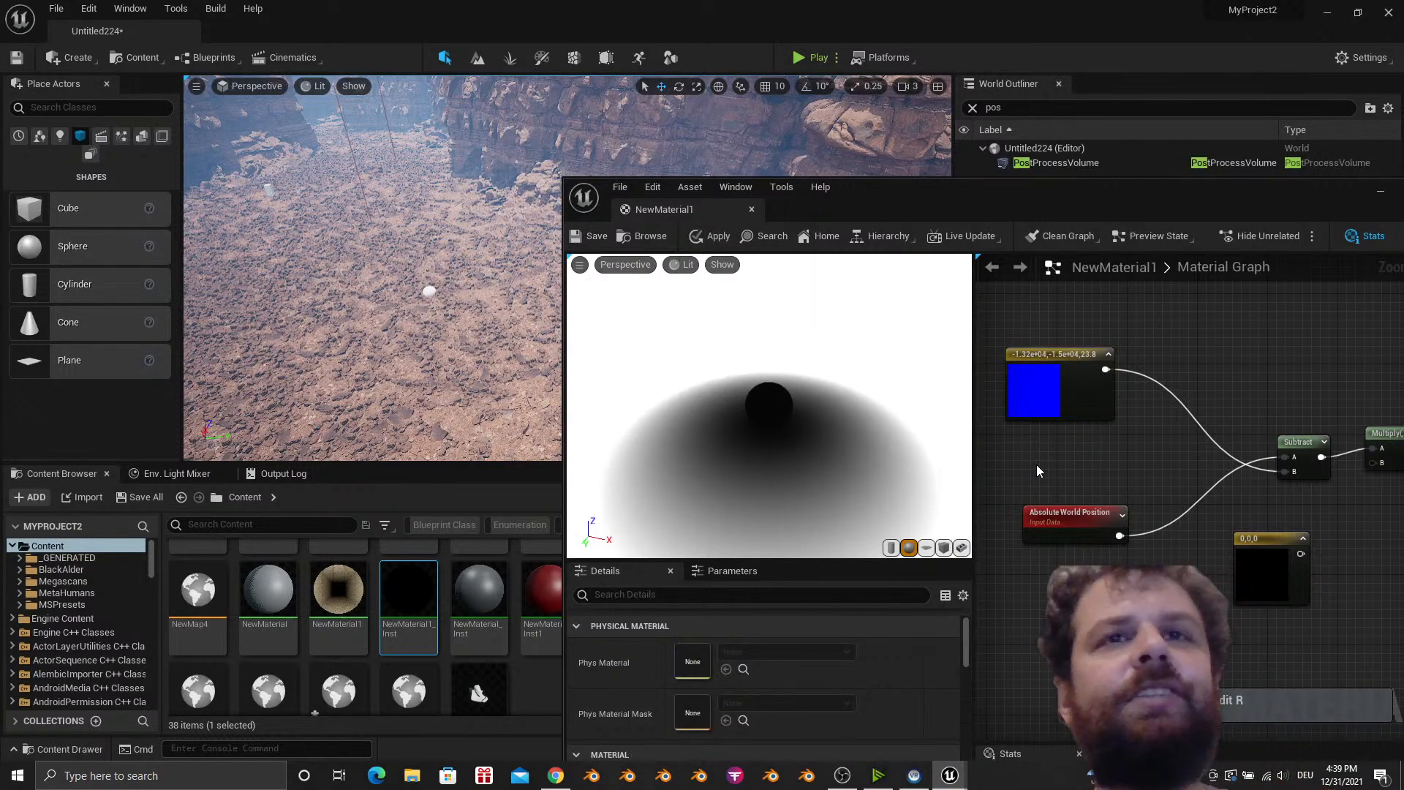
key(ctrl+z)
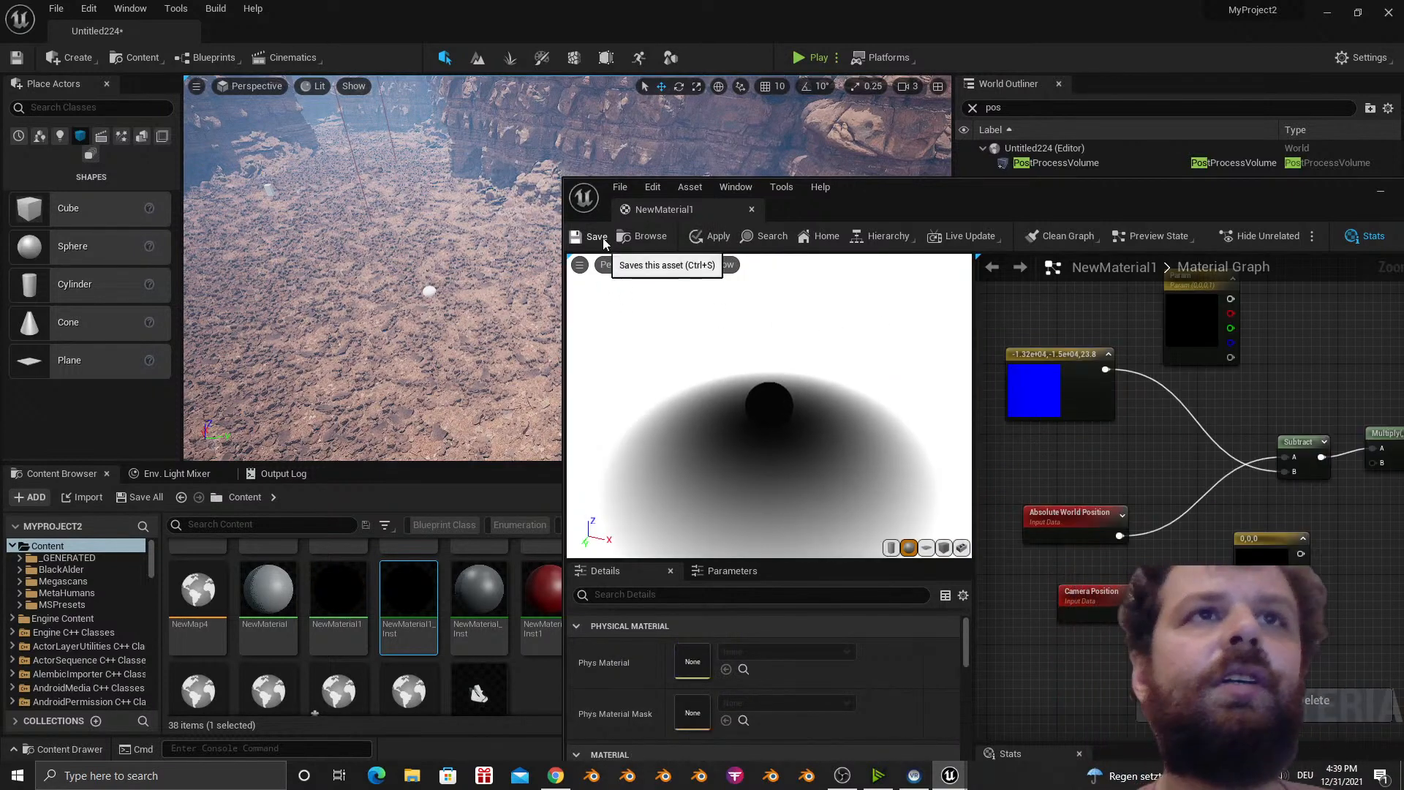
click(604, 243)
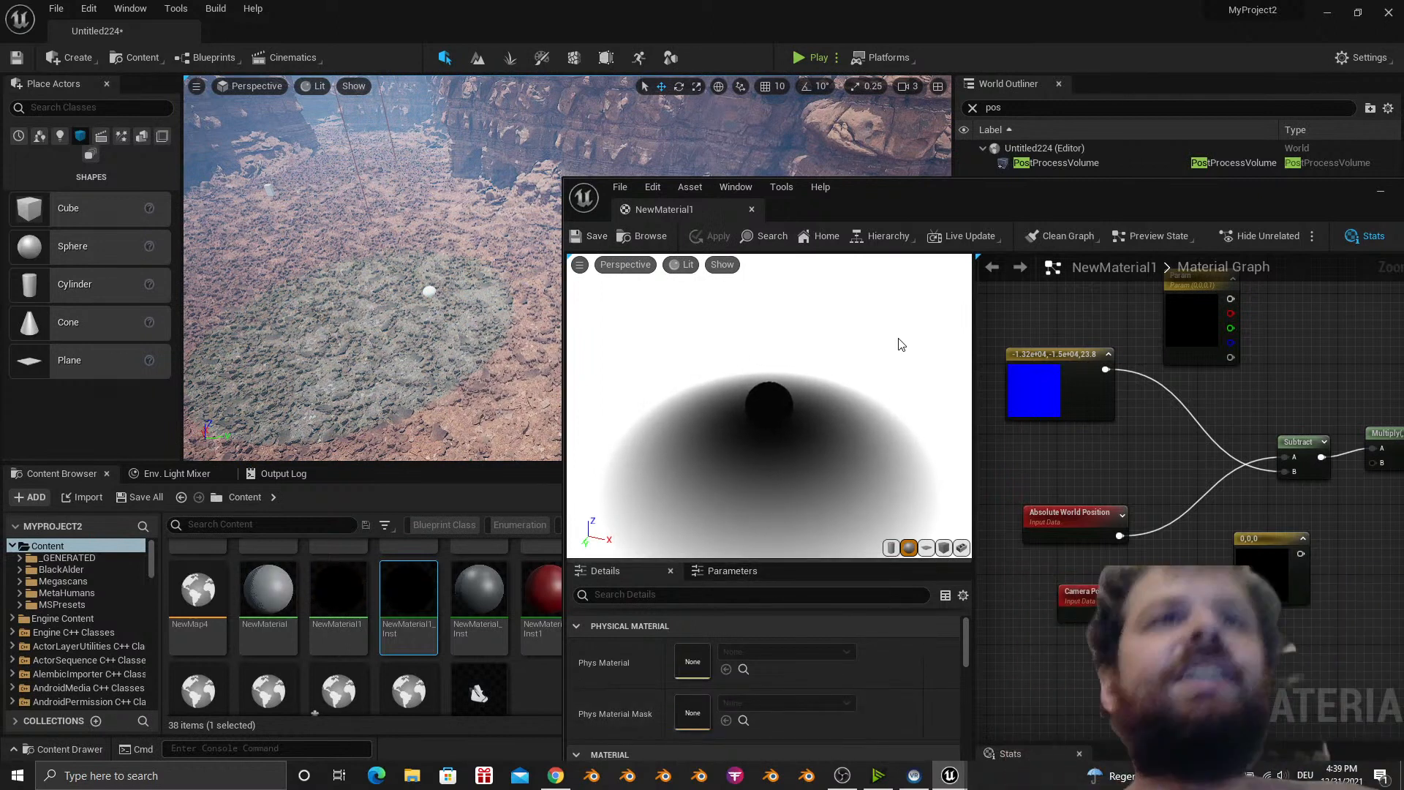
Convert the blue vector constant feeding Subtract input B to a parameter and save the material.
click(1062, 355)
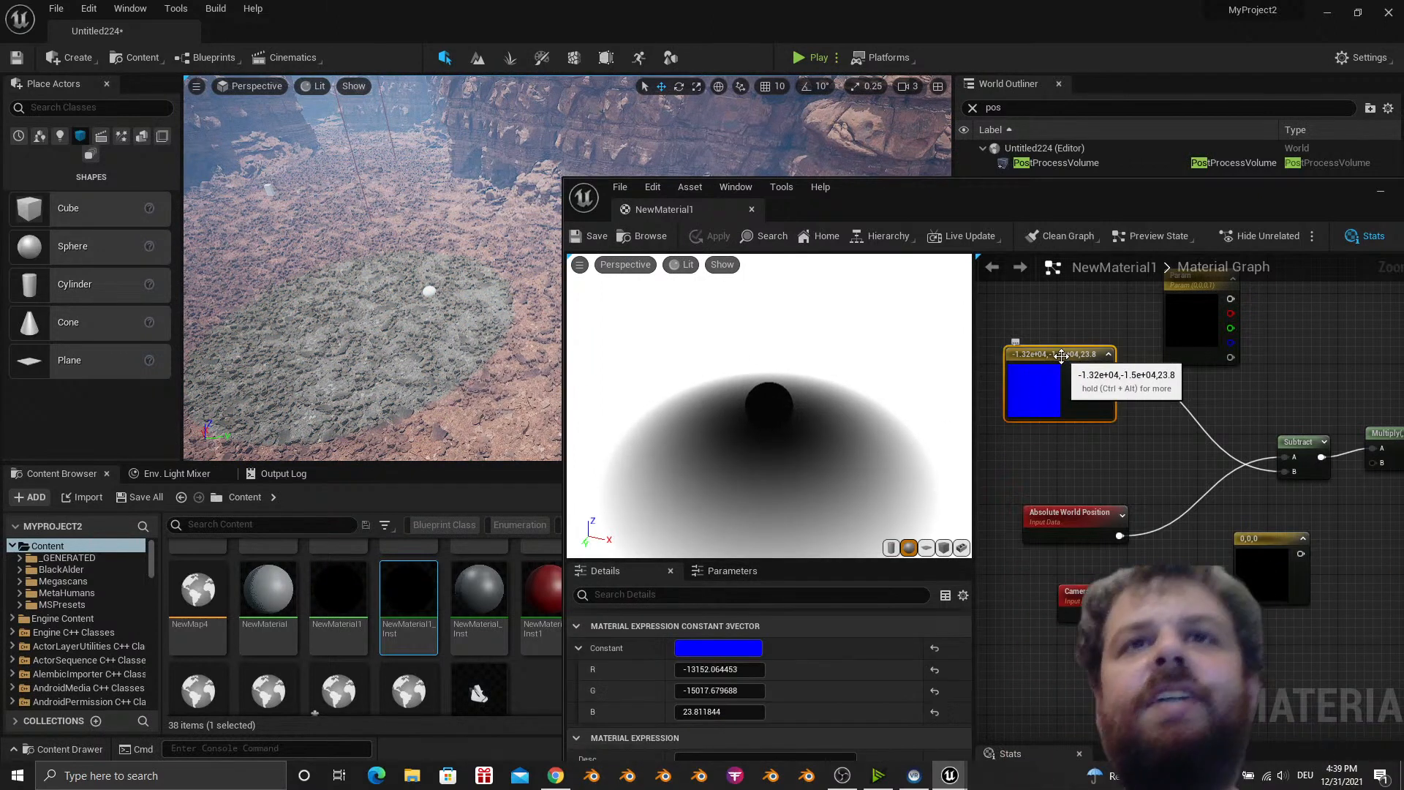
right_click(1062, 357)
click(1086, 387)
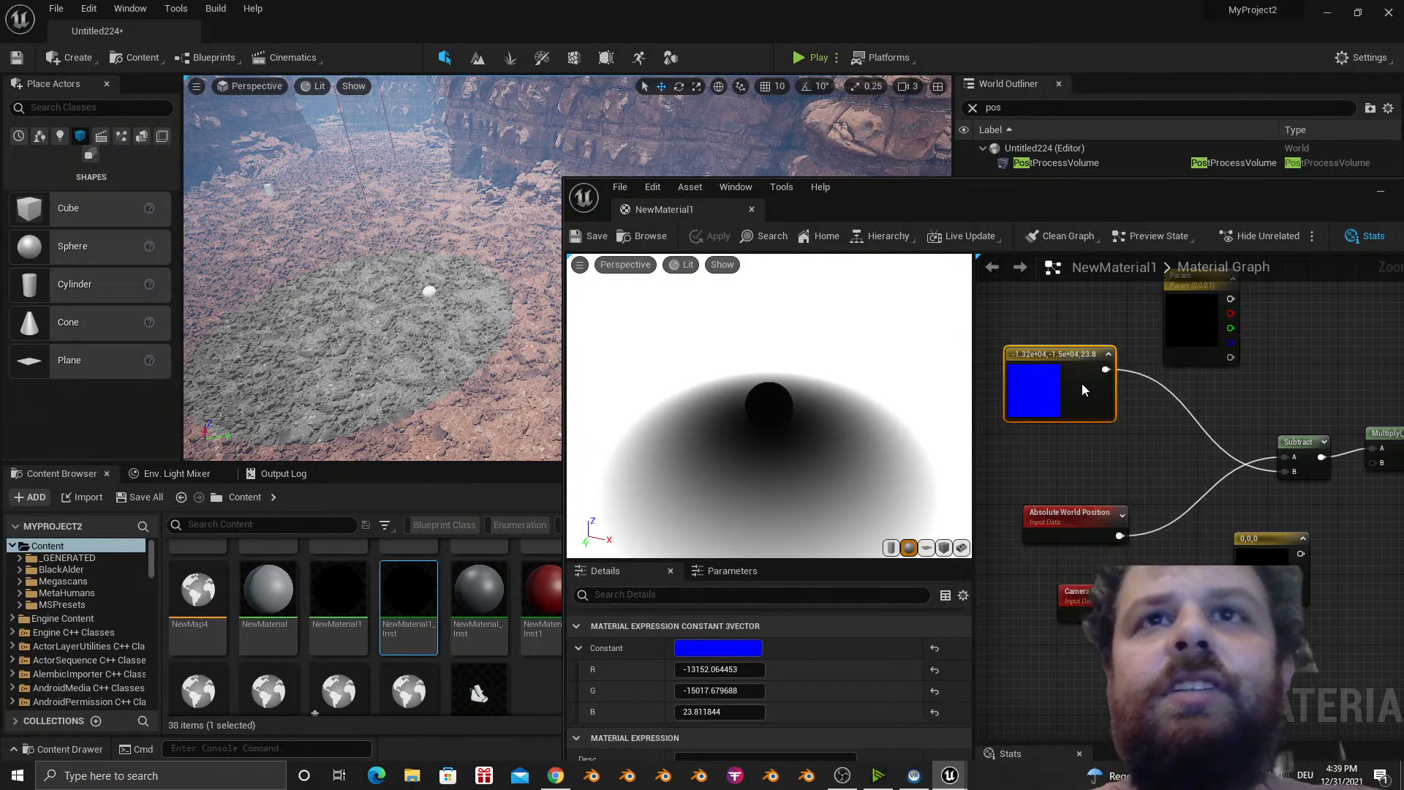
click(597, 241)
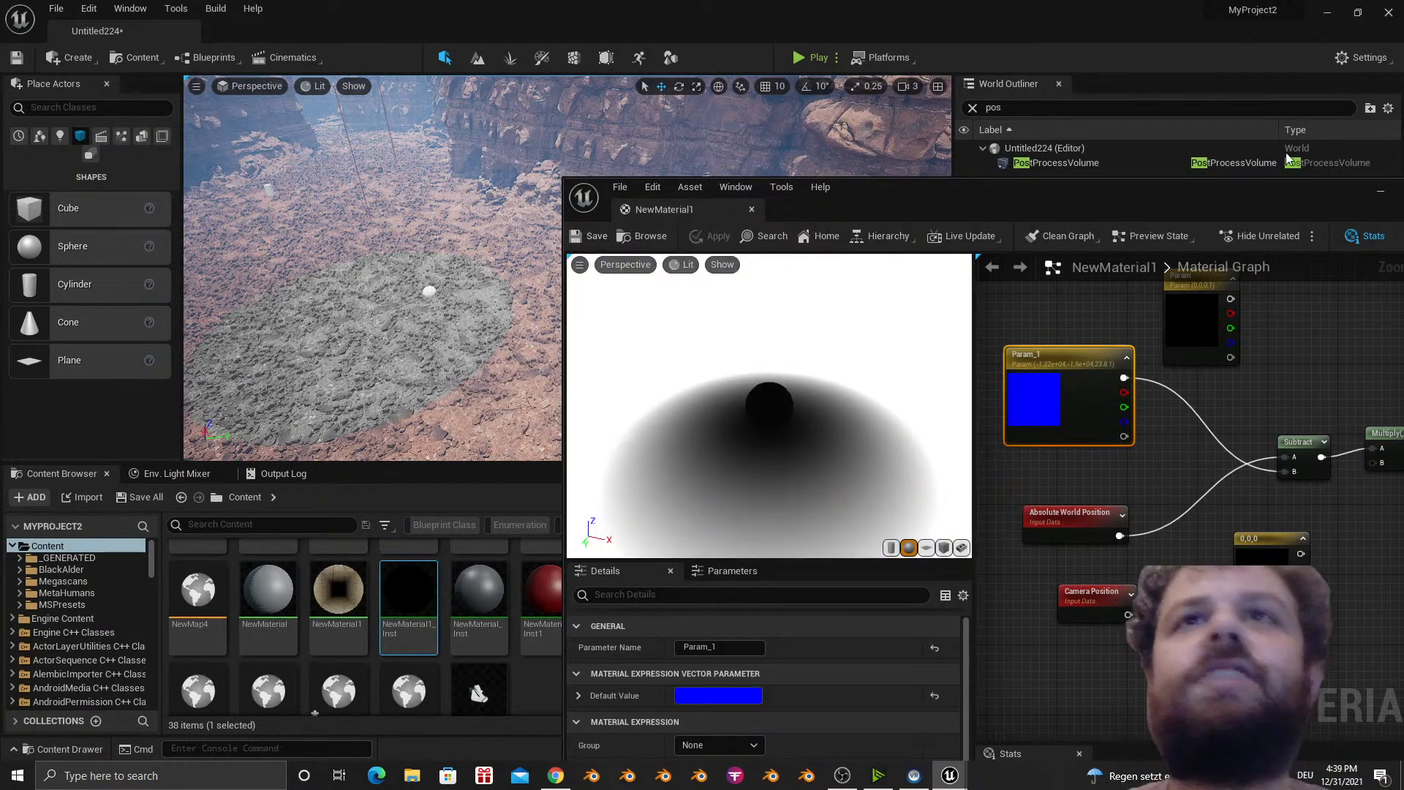
Open the NewMaterial1_Inst material instance, enable its Param_1 override and expand the R, G, B and A values.
drag(1310, 194, 1134, 192)
click(1202, 190)
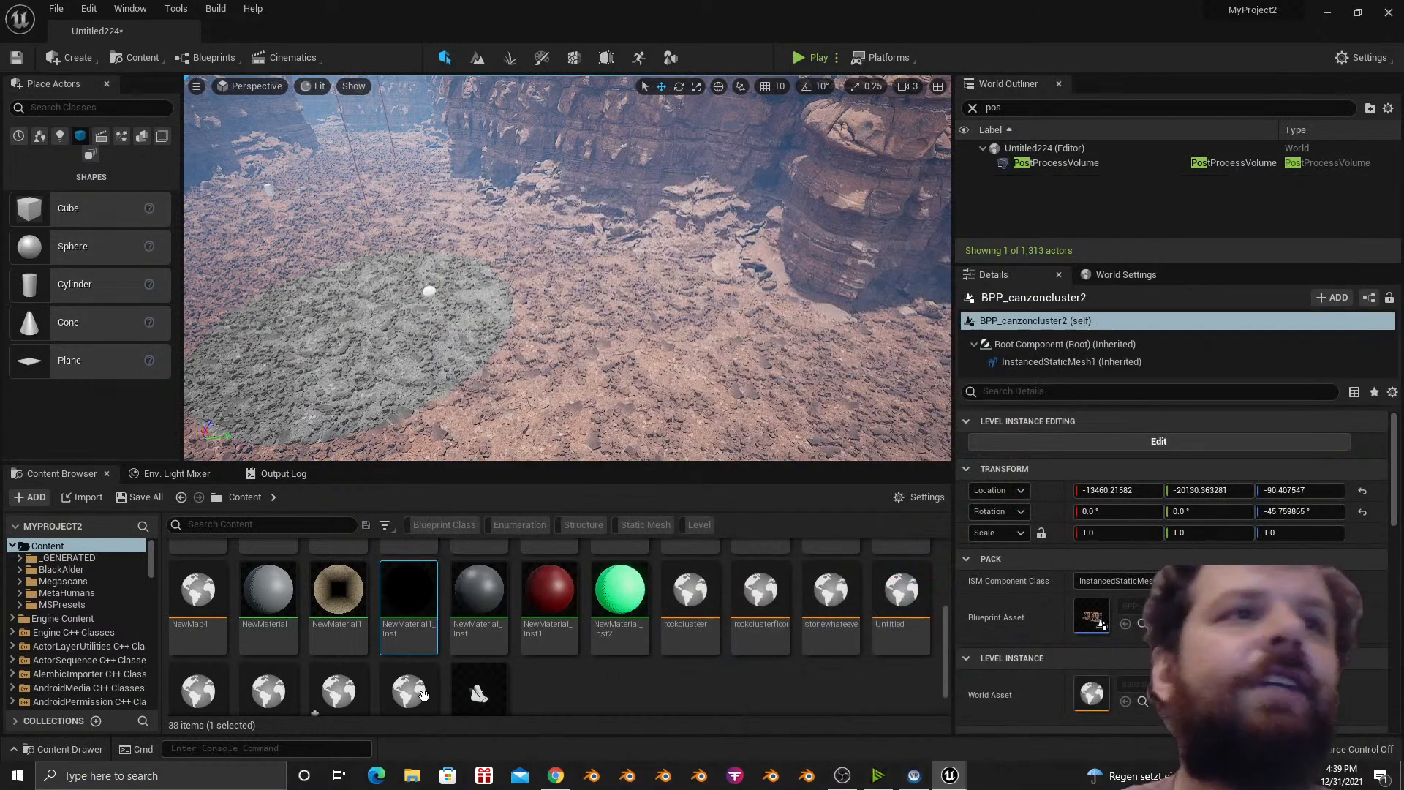
double_click(428, 622)
drag(947, 192, 1174, 141)
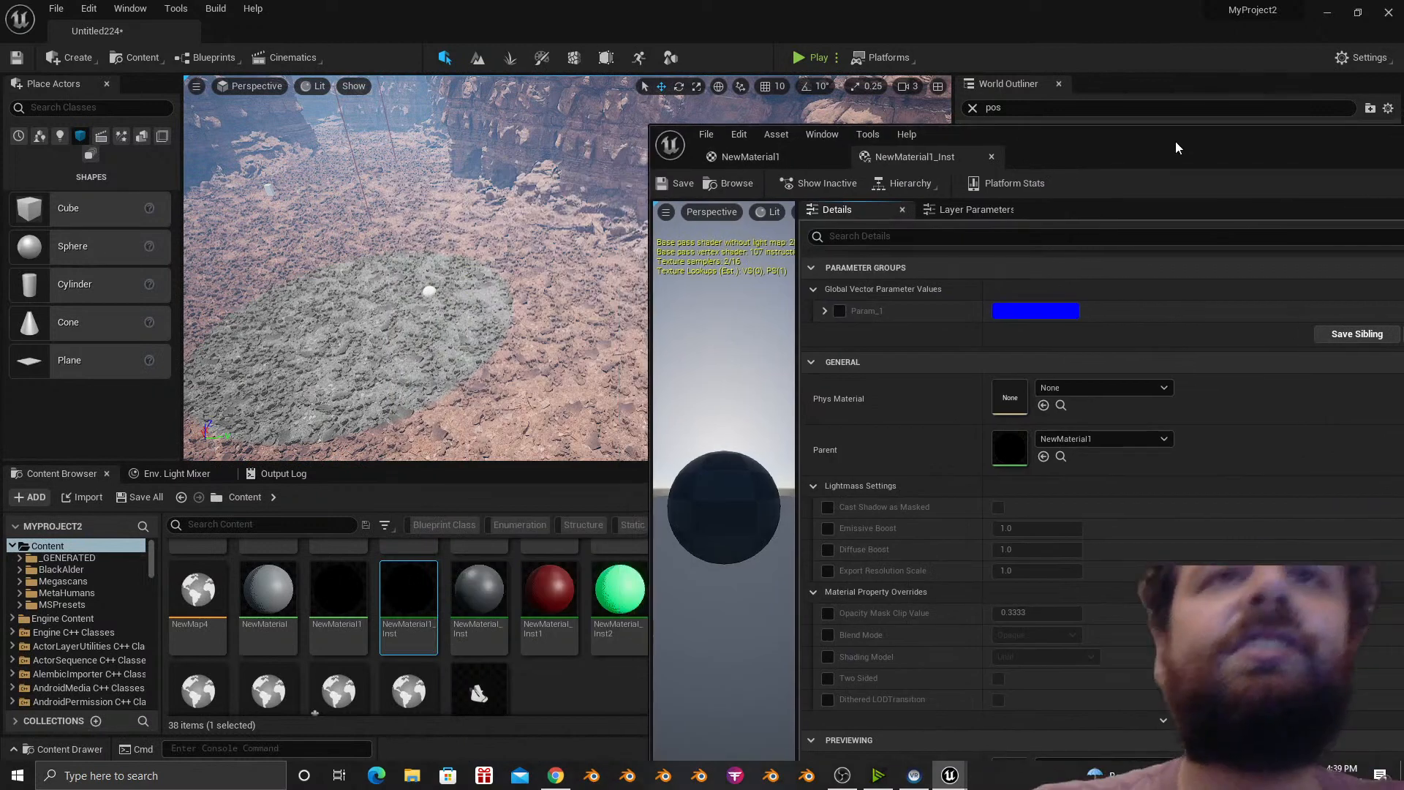
click(824, 311)
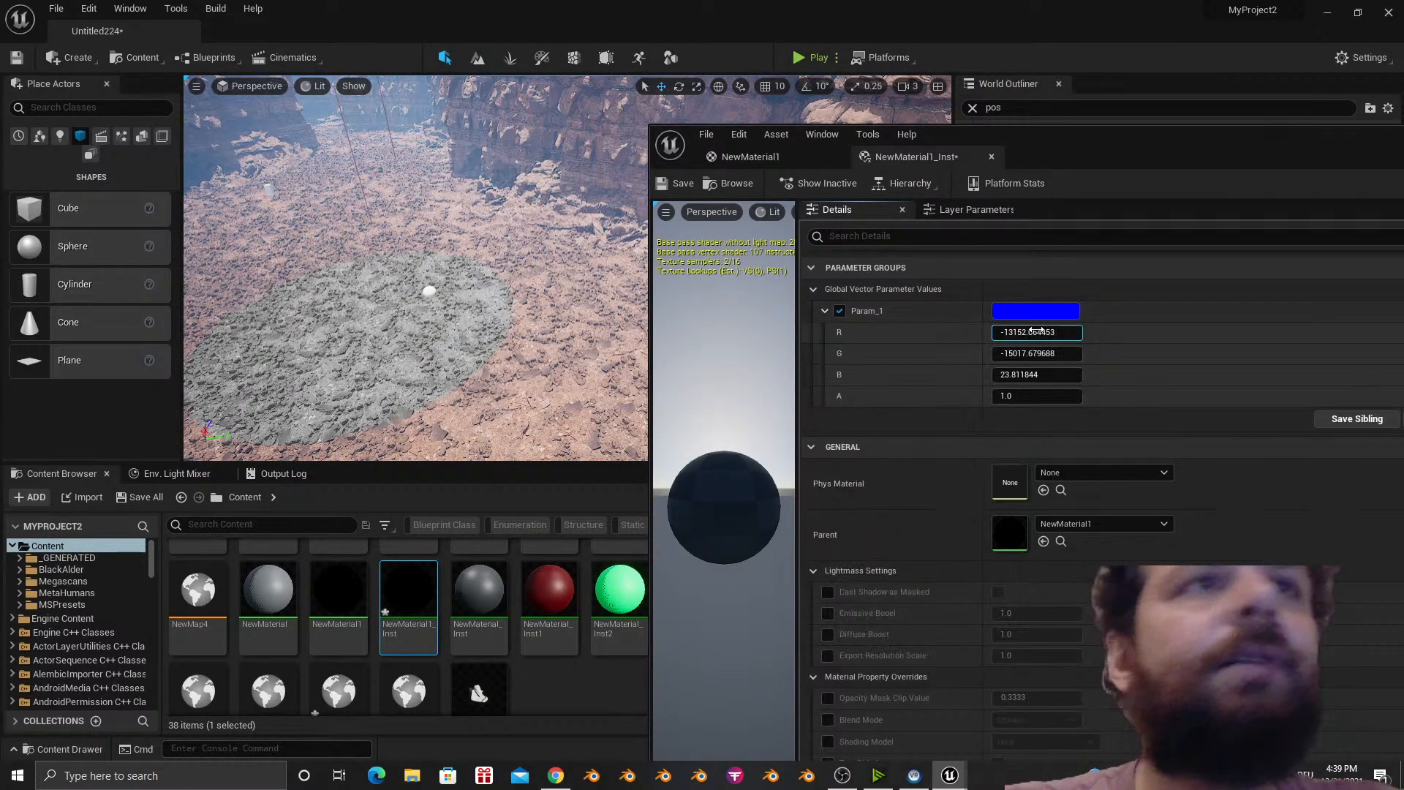
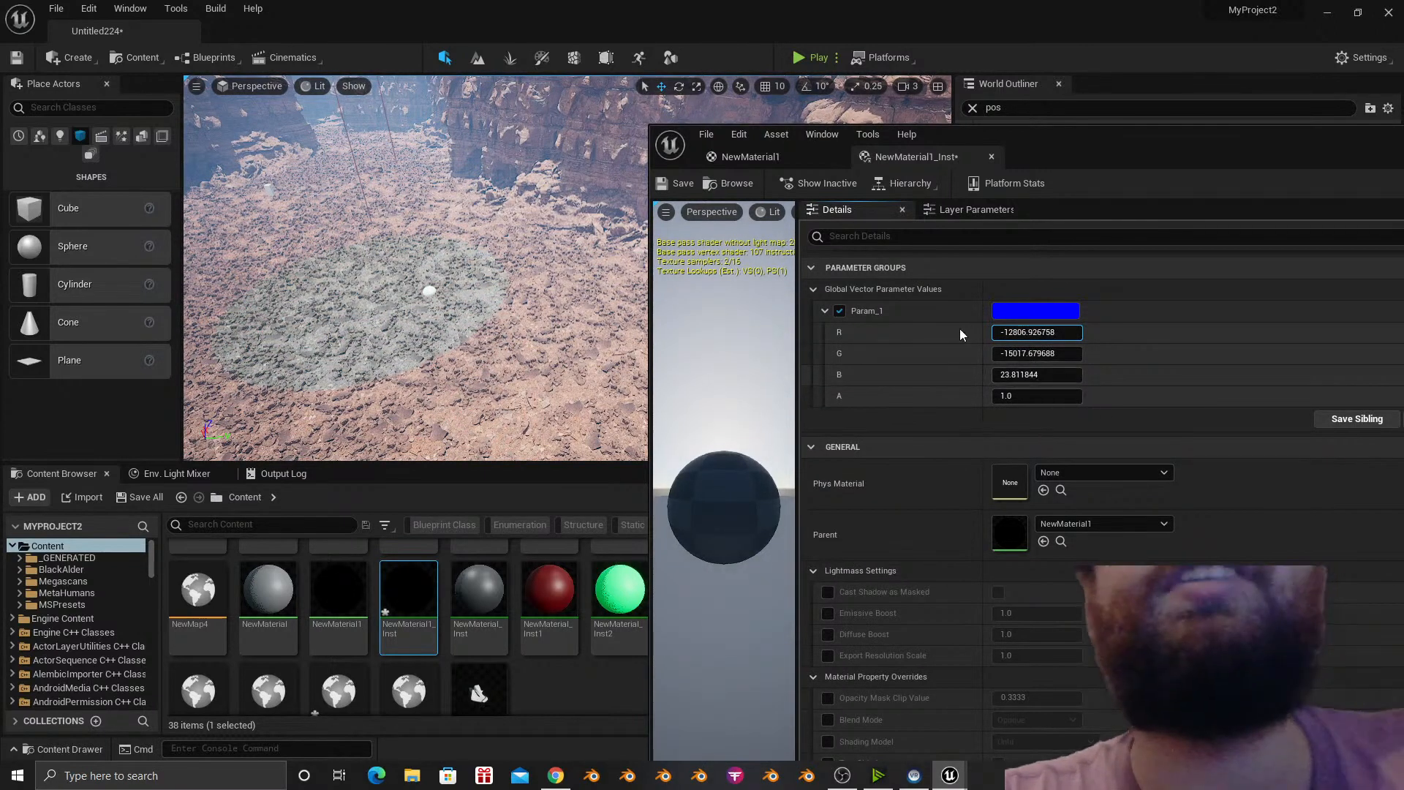
In the NewMaterial1 graph, feed the Power node's Exp input from a new scalar parameter.
click(800, 155)
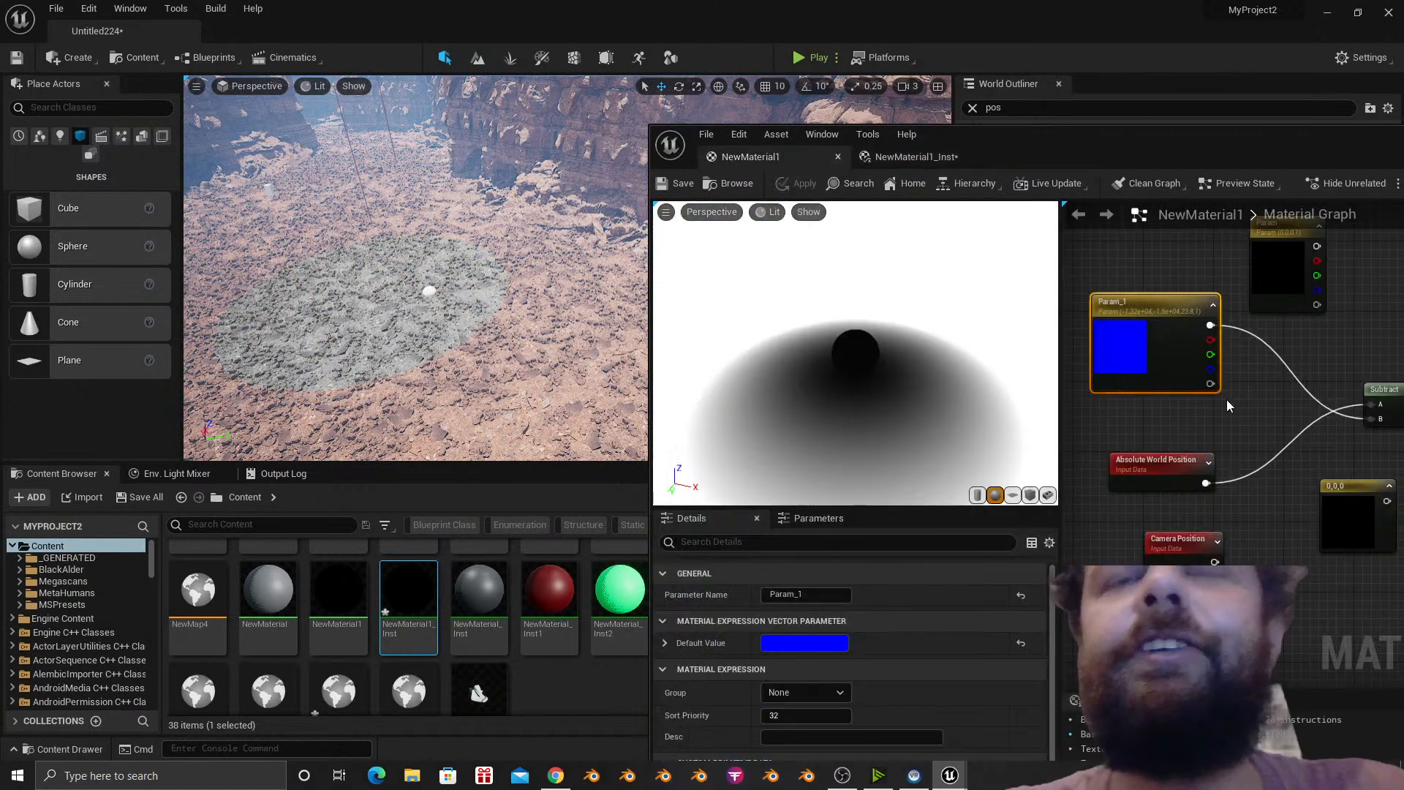
drag(1062, 398, 844, 381)
scroll(1078, 551, down, 5)
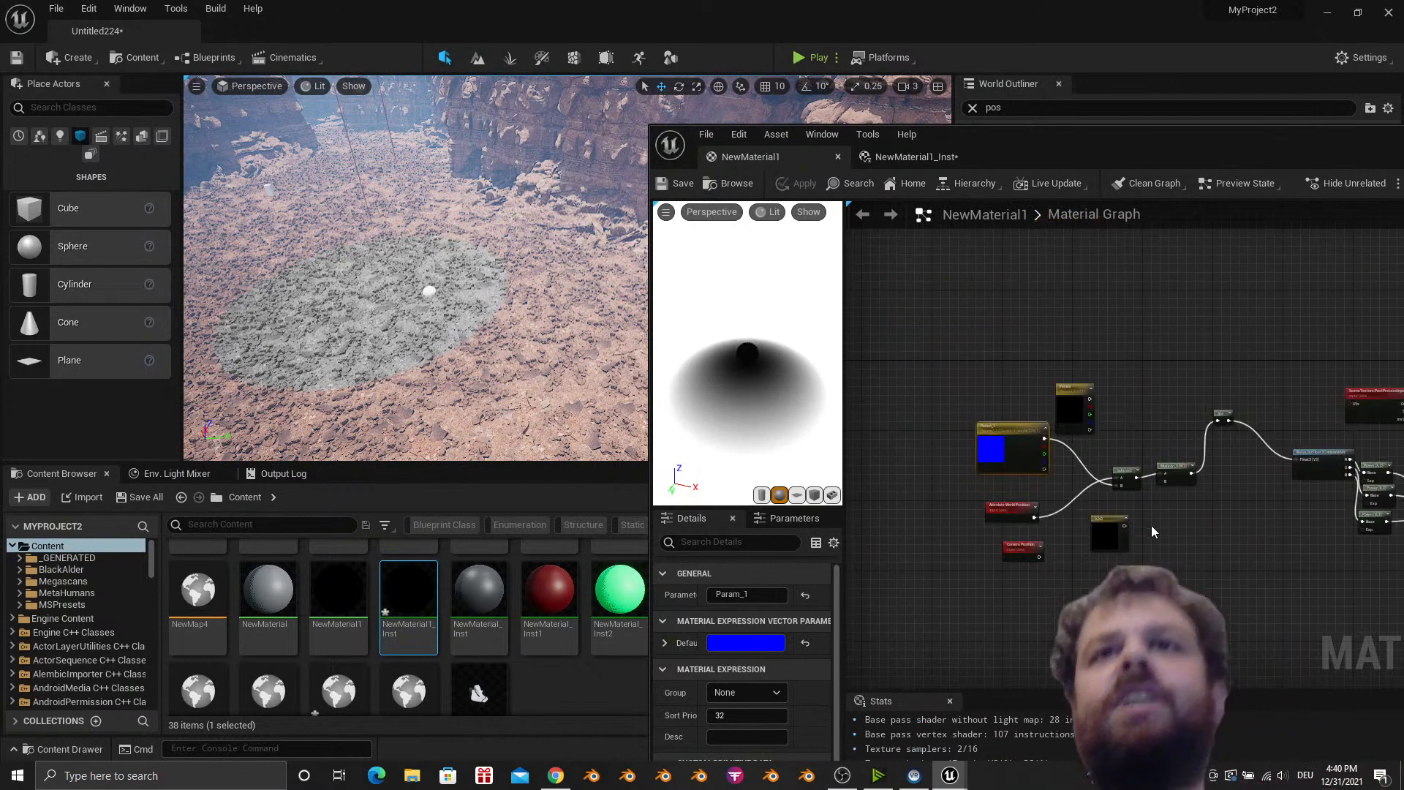
scroll(1148, 533, up, 5)
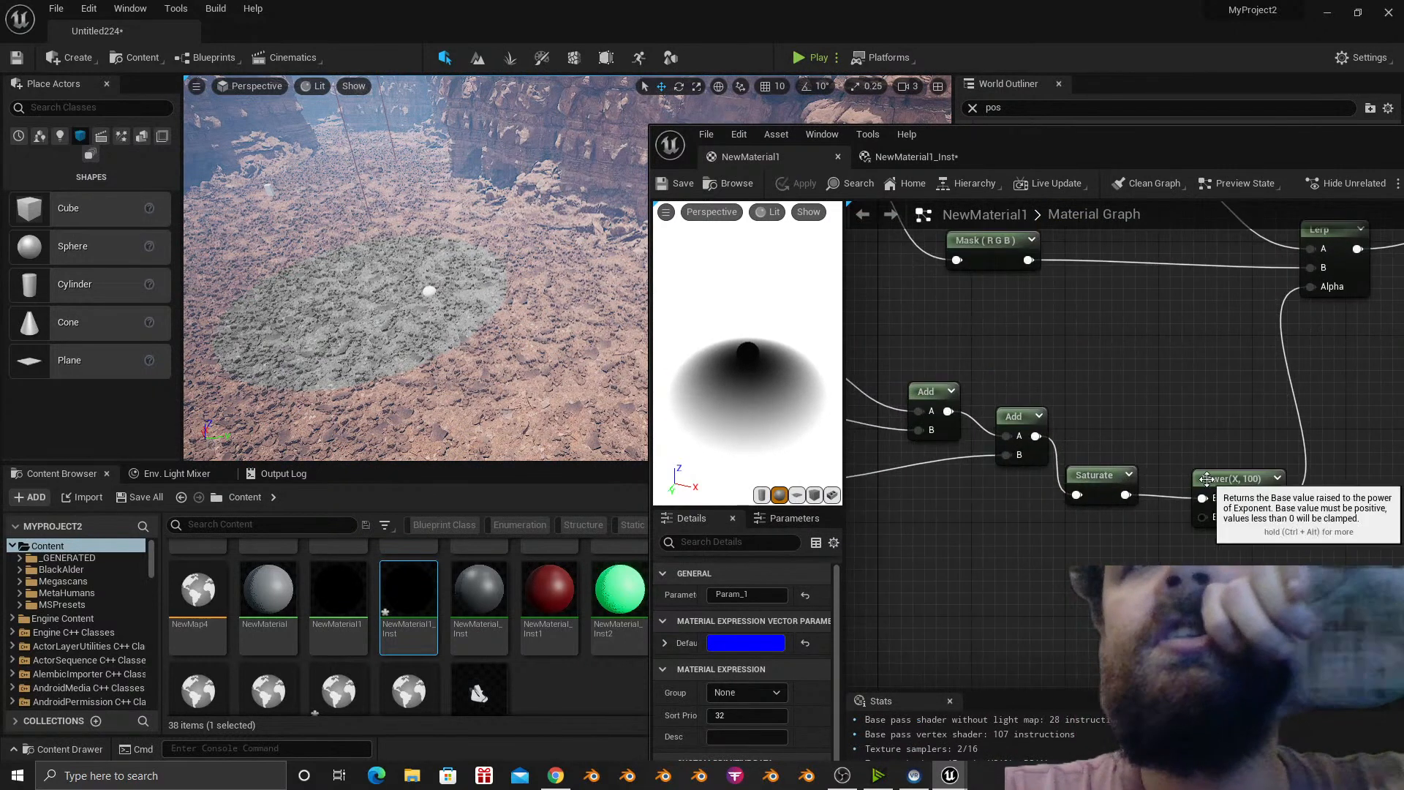
drag(1227, 507, 1120, 559)
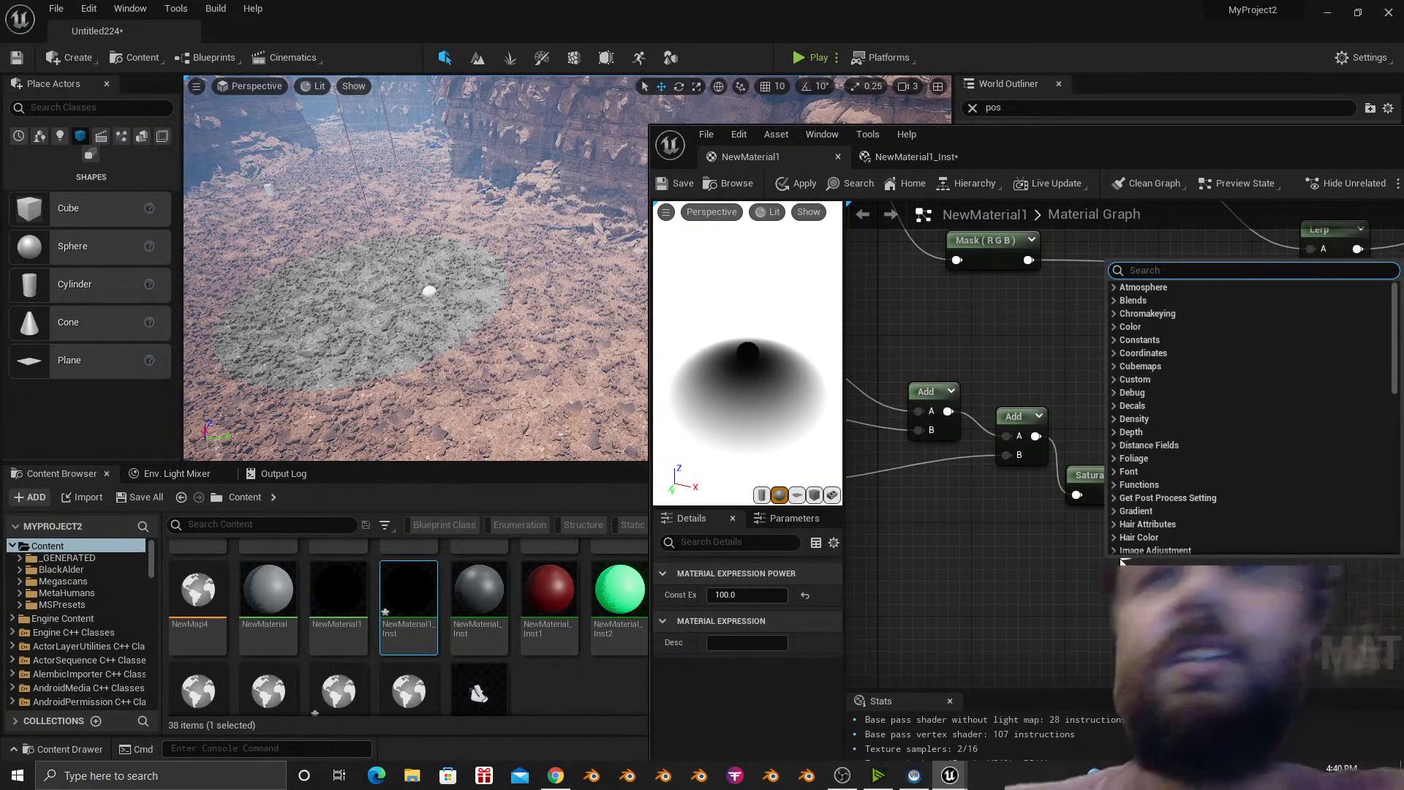
text(sca)
click(1169, 424)
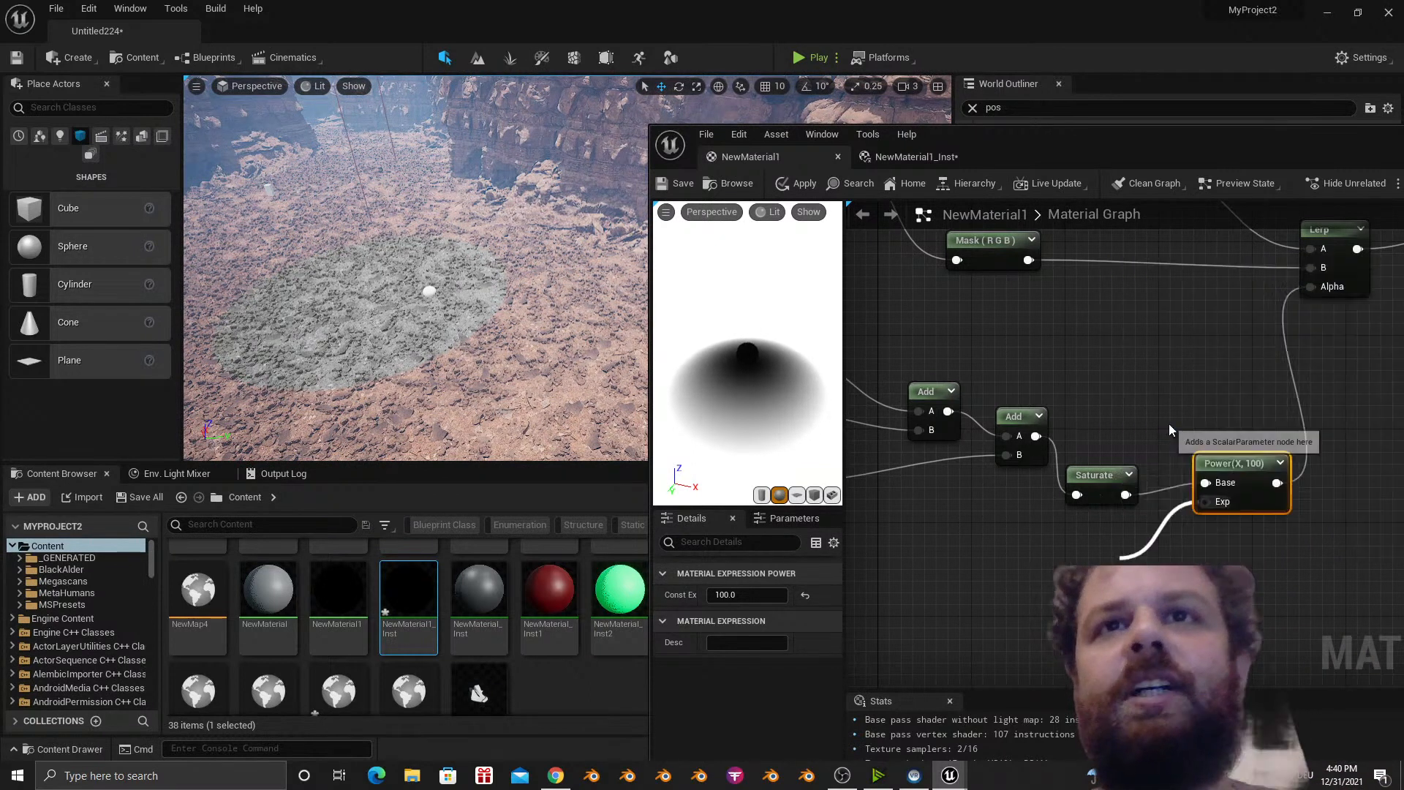
Name the new scalar parameter powerofgradient and save the material.
text(power)
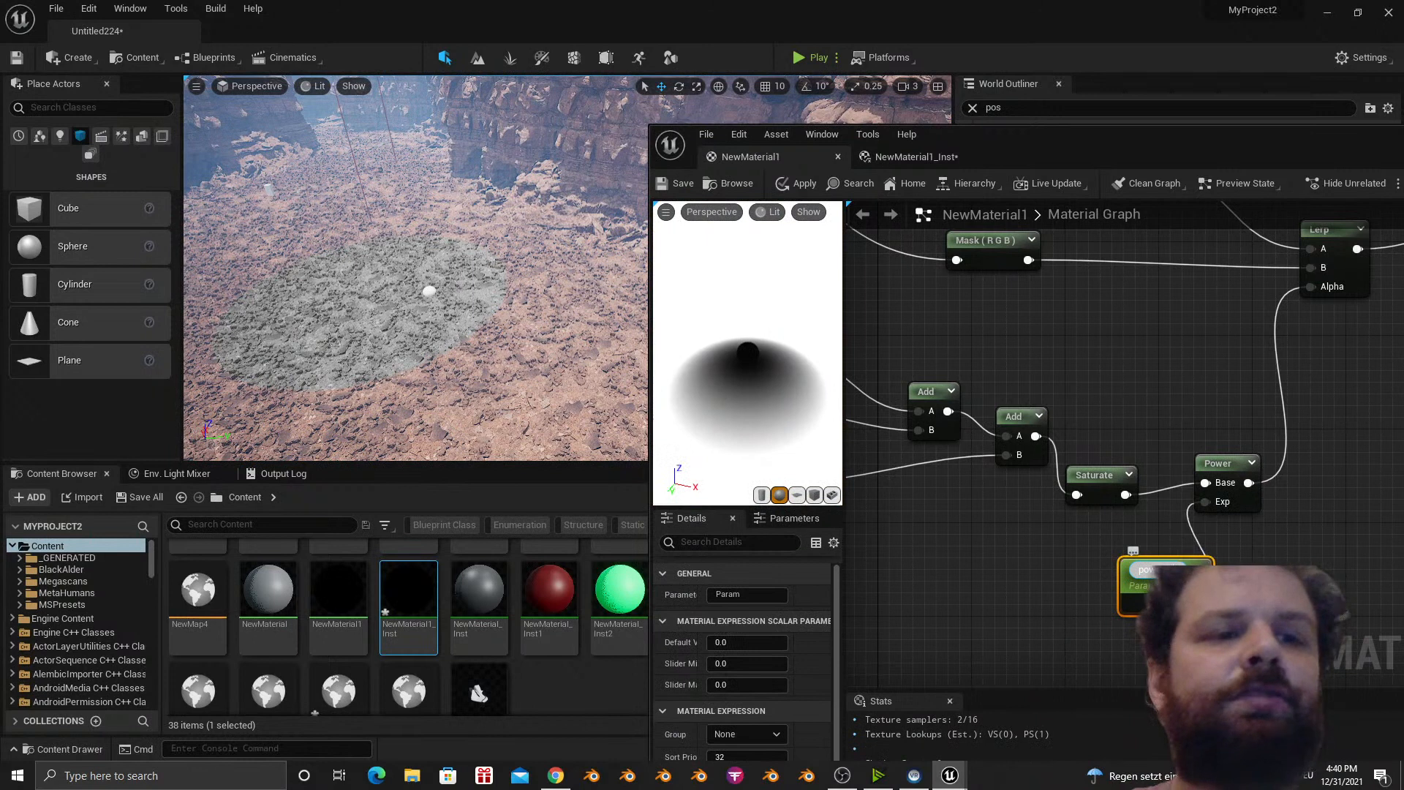
text(ofgradient)
key(Return)
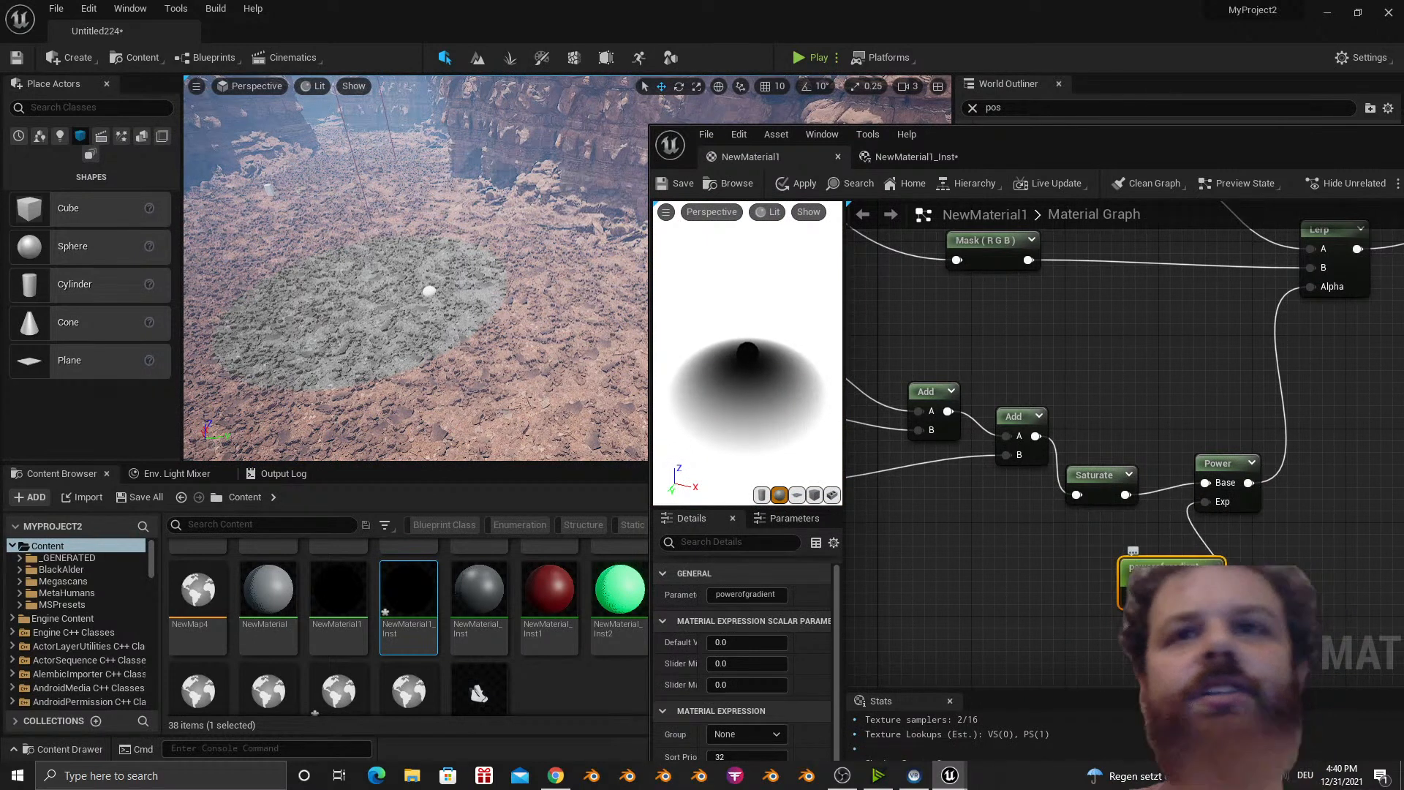
right_click(1168, 565)
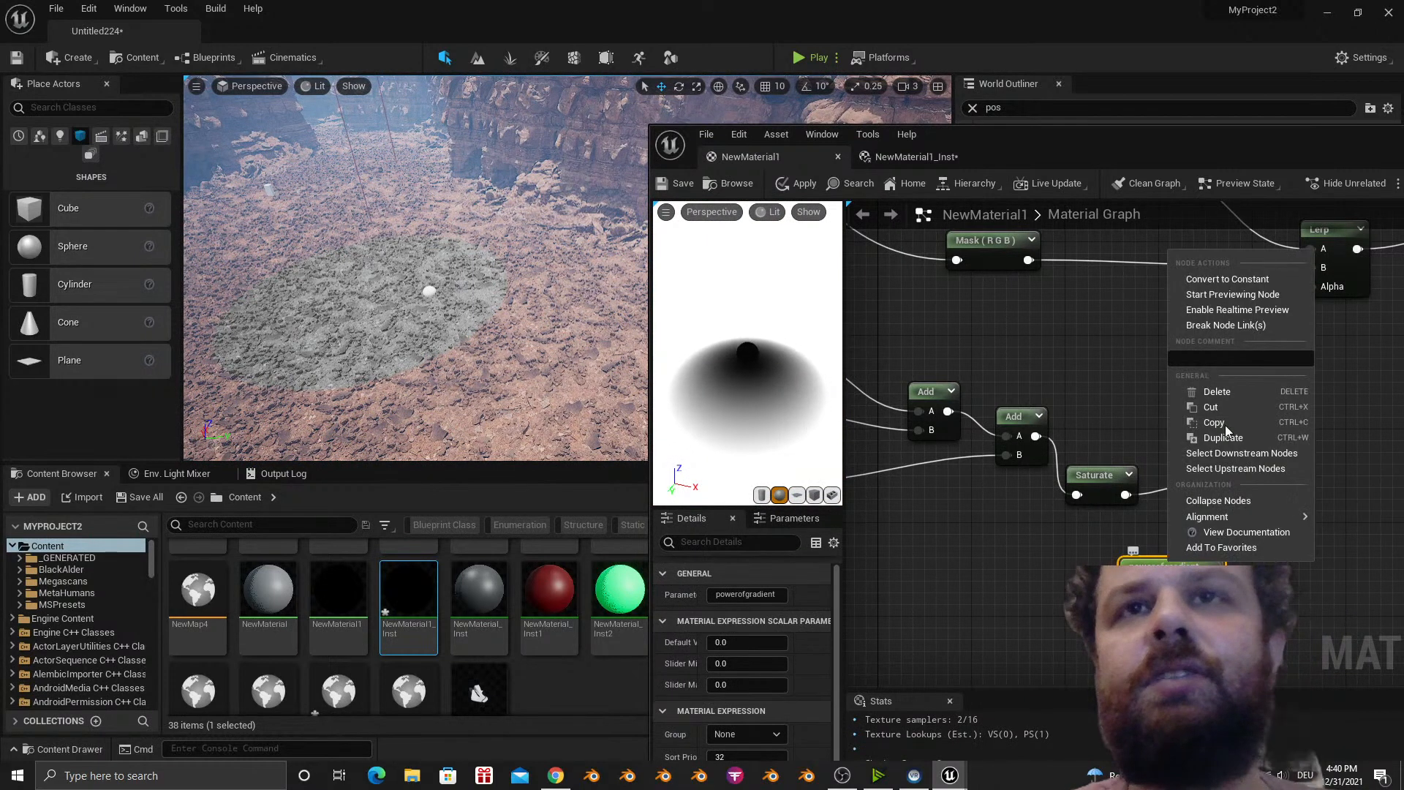
click(683, 186)
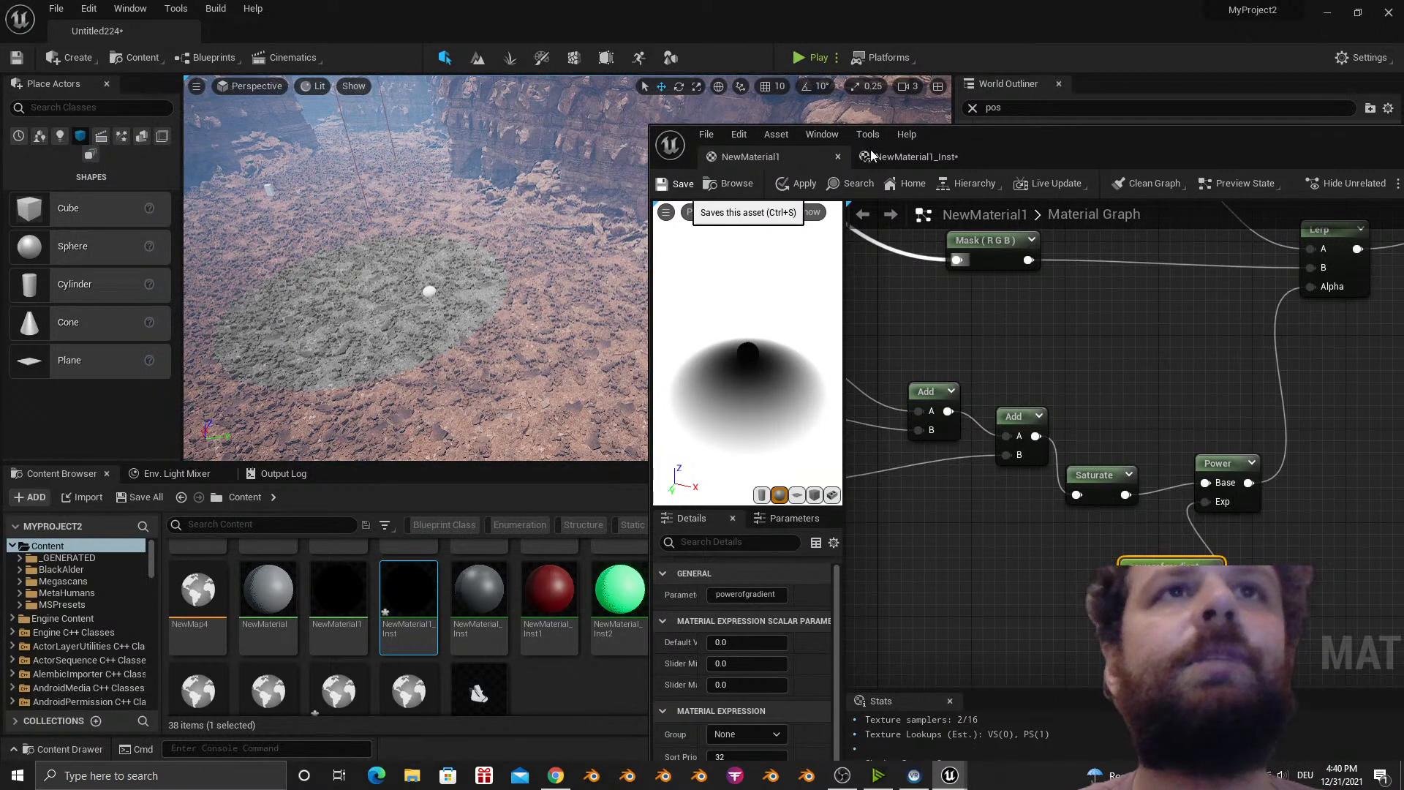
In NewMaterial1_Inst, enable the powerofgradient override and set it to 1.
click(900, 157)
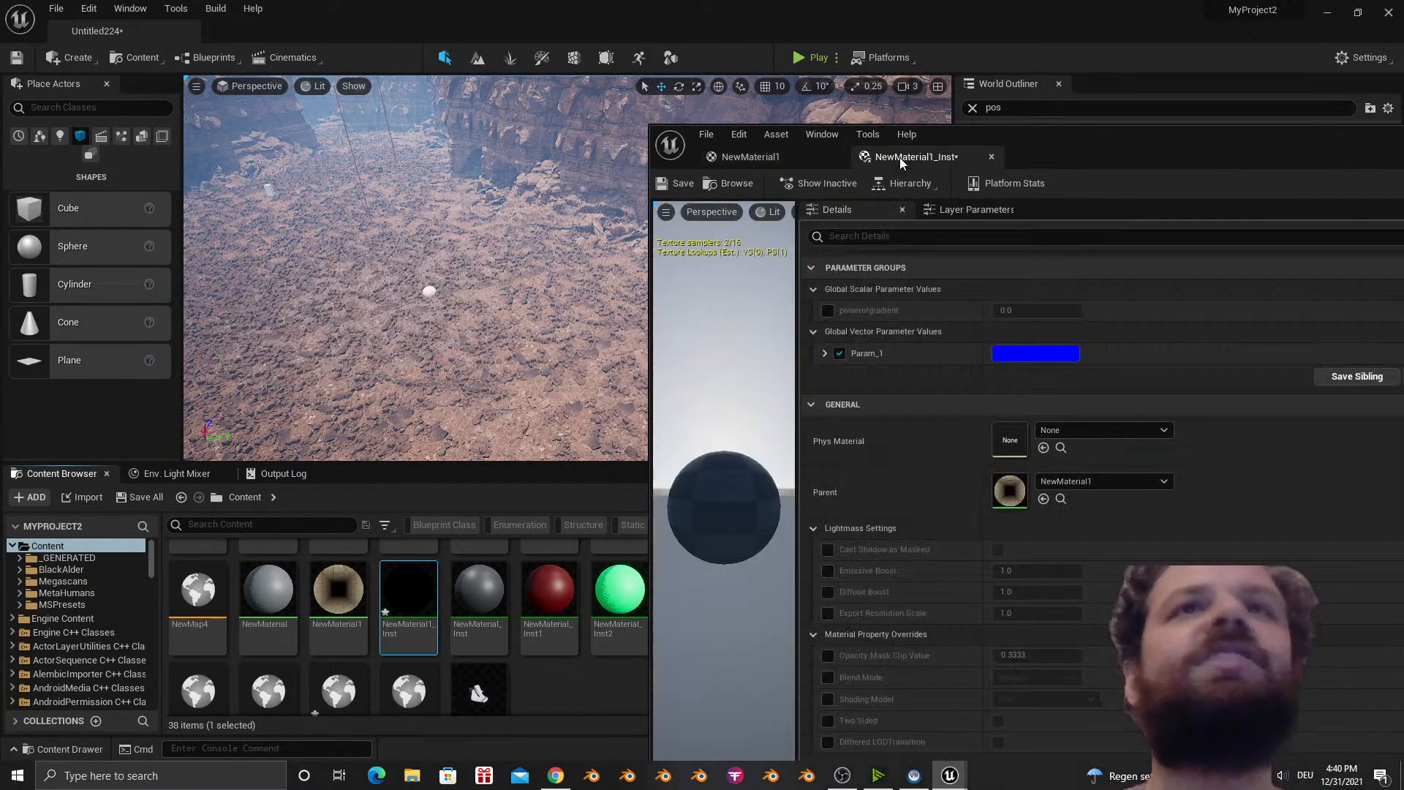
click(827, 310)
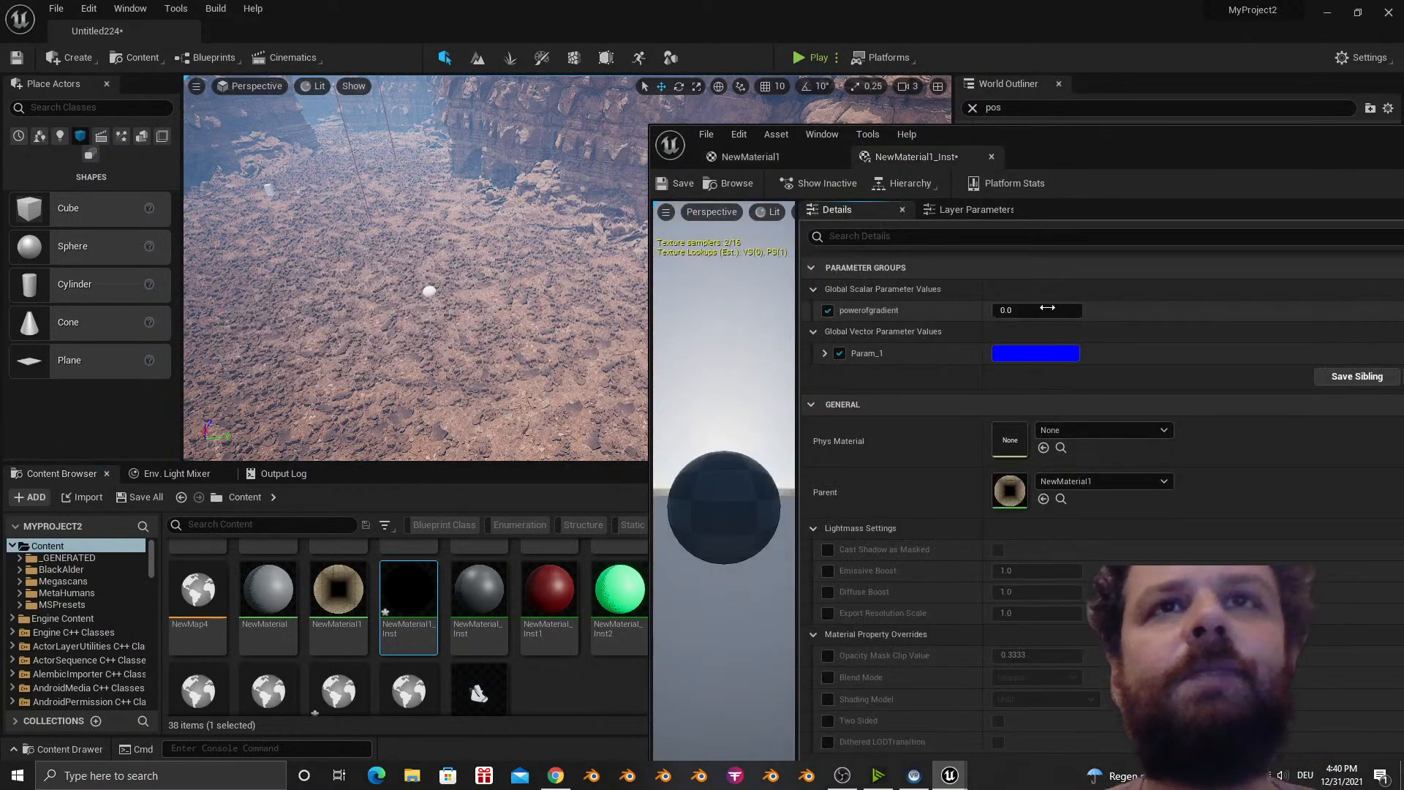
click(1046, 310)
text(1)
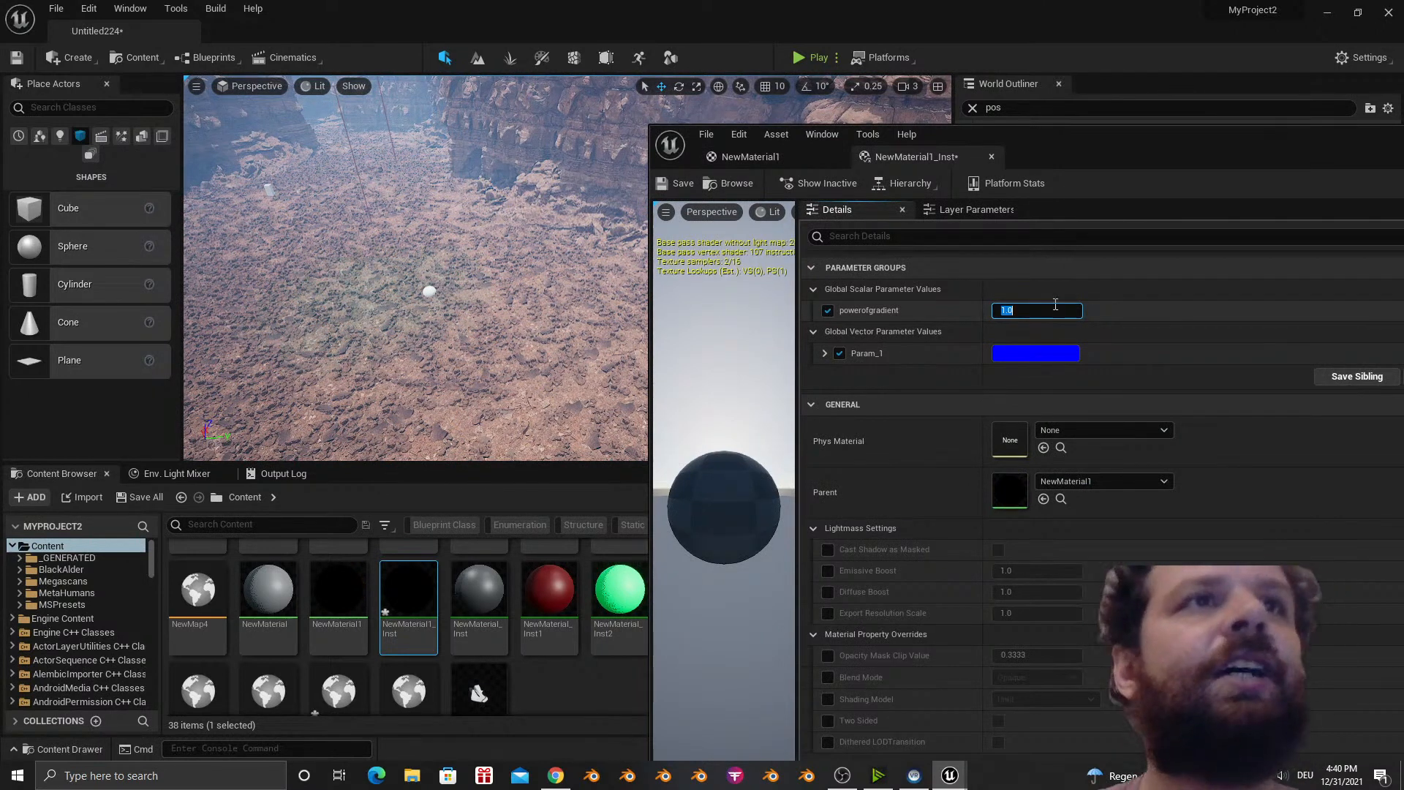
Set powerofgradient to about 51515 and inspect the edge of the desaturated area around the sphere.
key(w)
right_drag(541, 307, 491, 320)
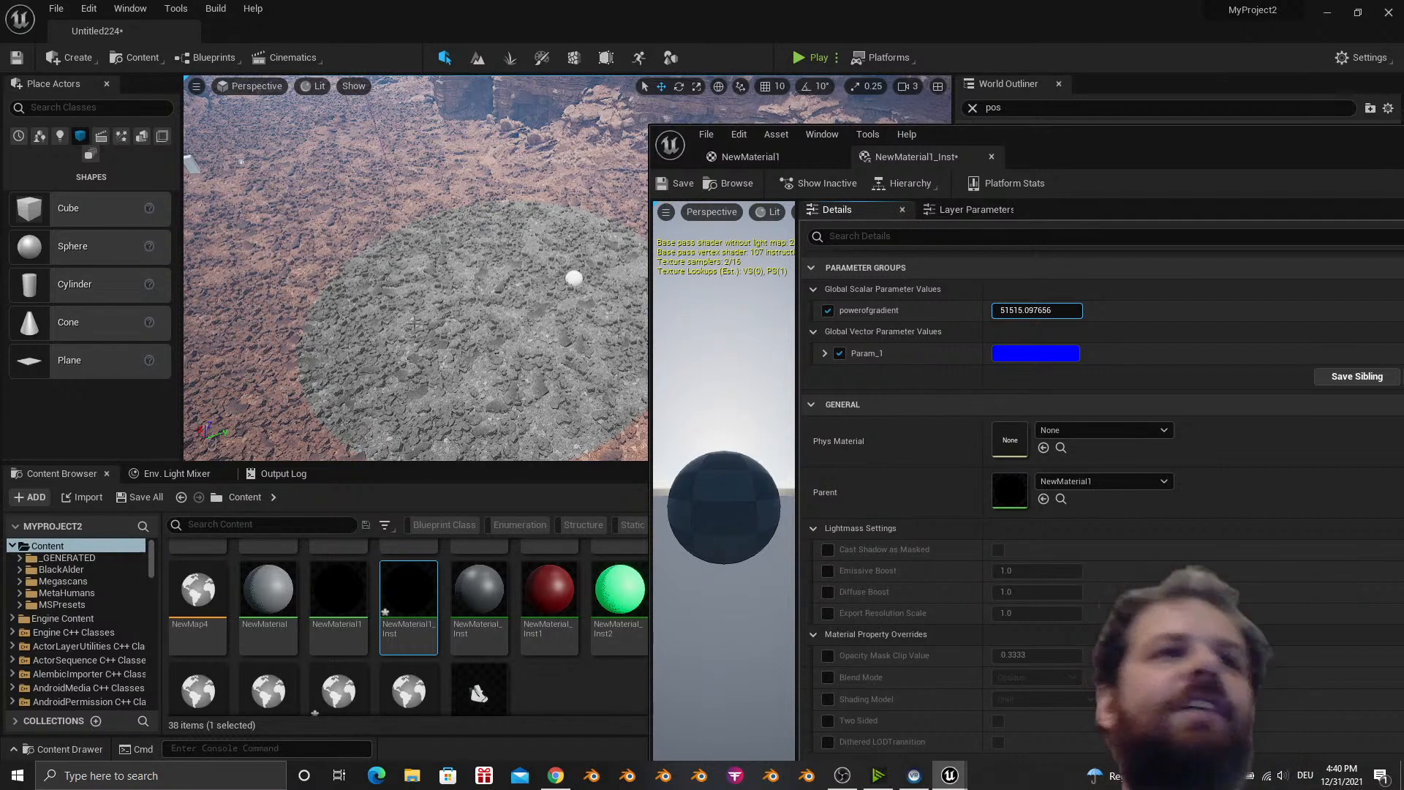
key(w)
mouse_move(415, 324)
right_down()
mouse_move(395, 344)
mouse_move(406, 352)
mouse_move(388, 355)
mouse_move(432, 341)
mouse_move(406, 333)
mouse_move(460, 316)
mouse_move(414, 310)
right_up()
key(s)
key(w)
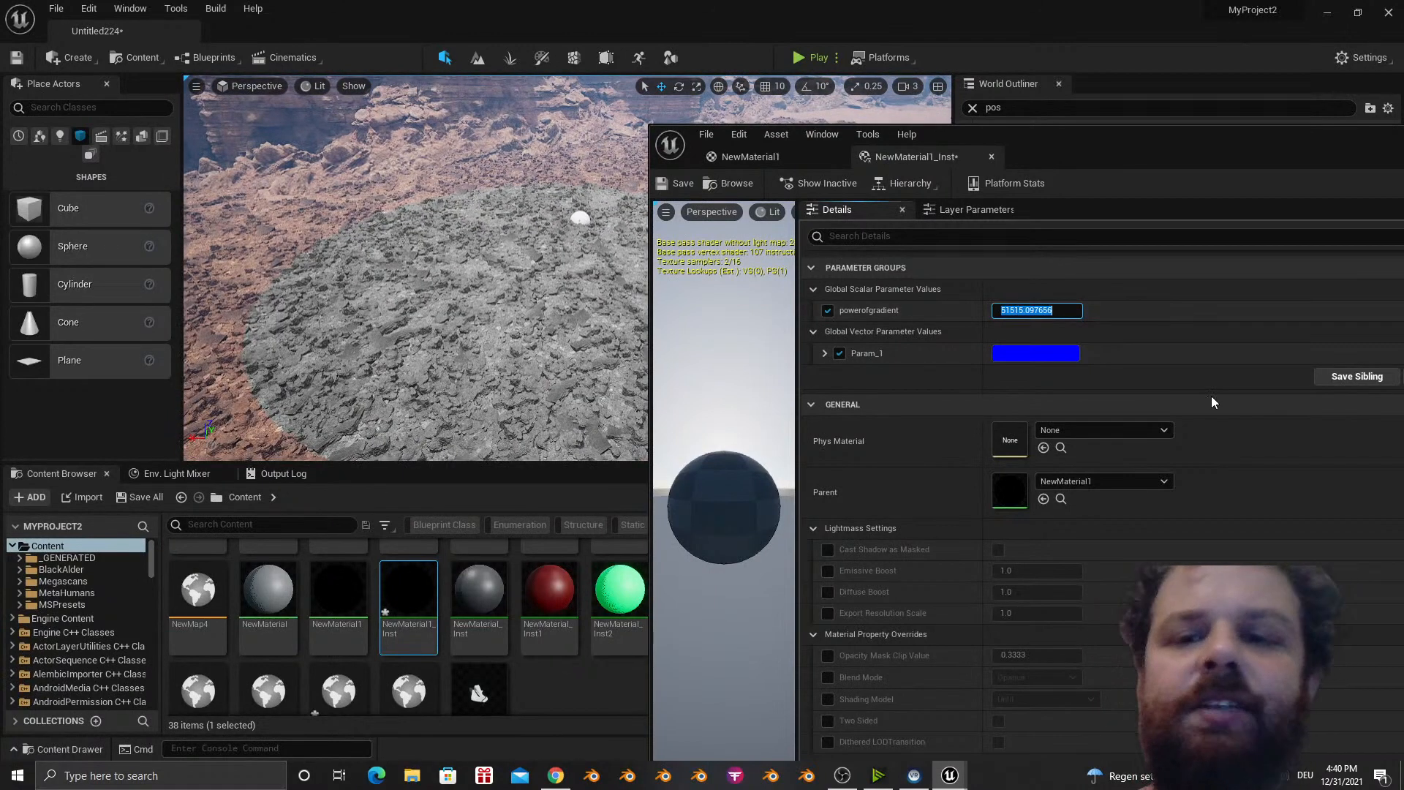
Set powerofgradient to 5 and check the falloff around the sphere in the level.
text(5)
key(Return)
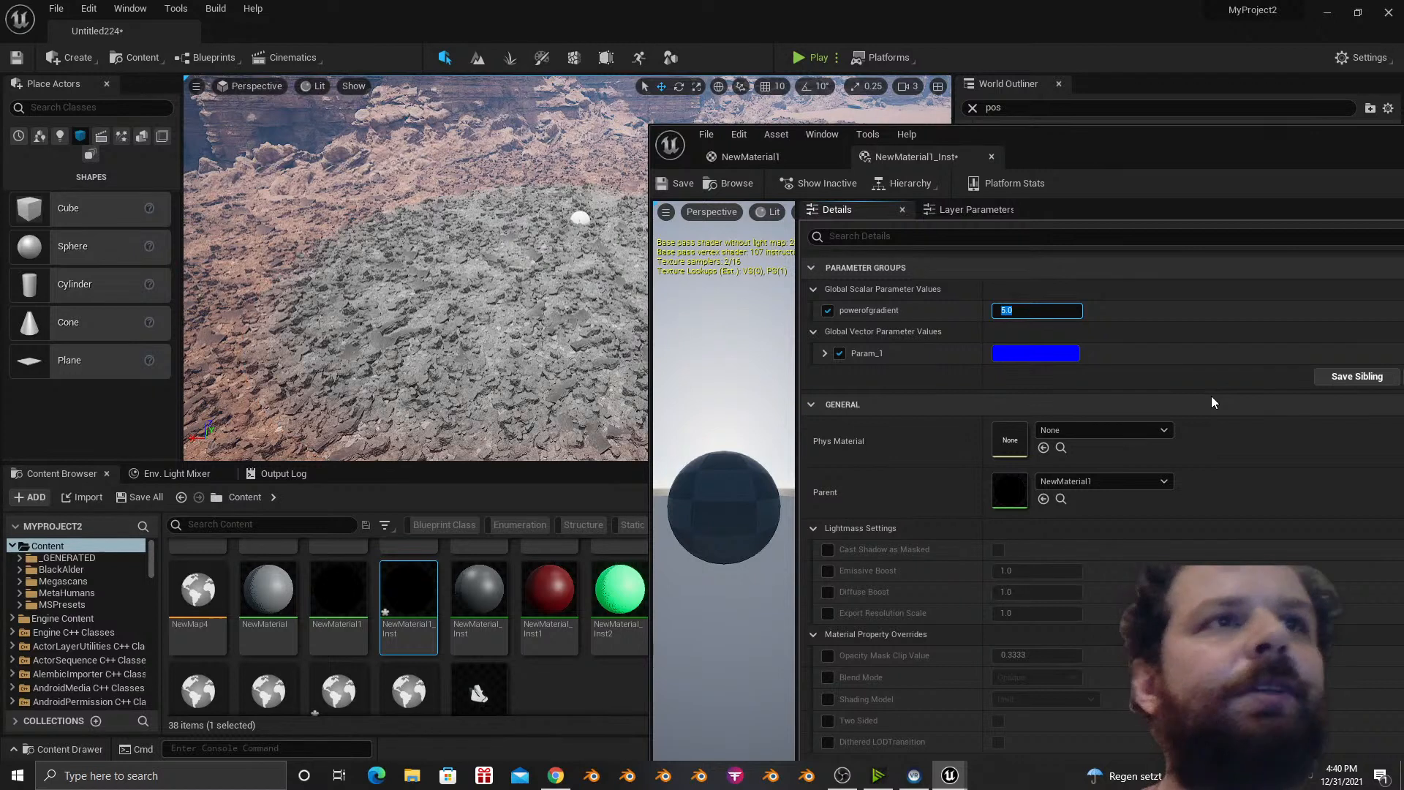
right_drag(439, 315, 468, 307)
key(s)
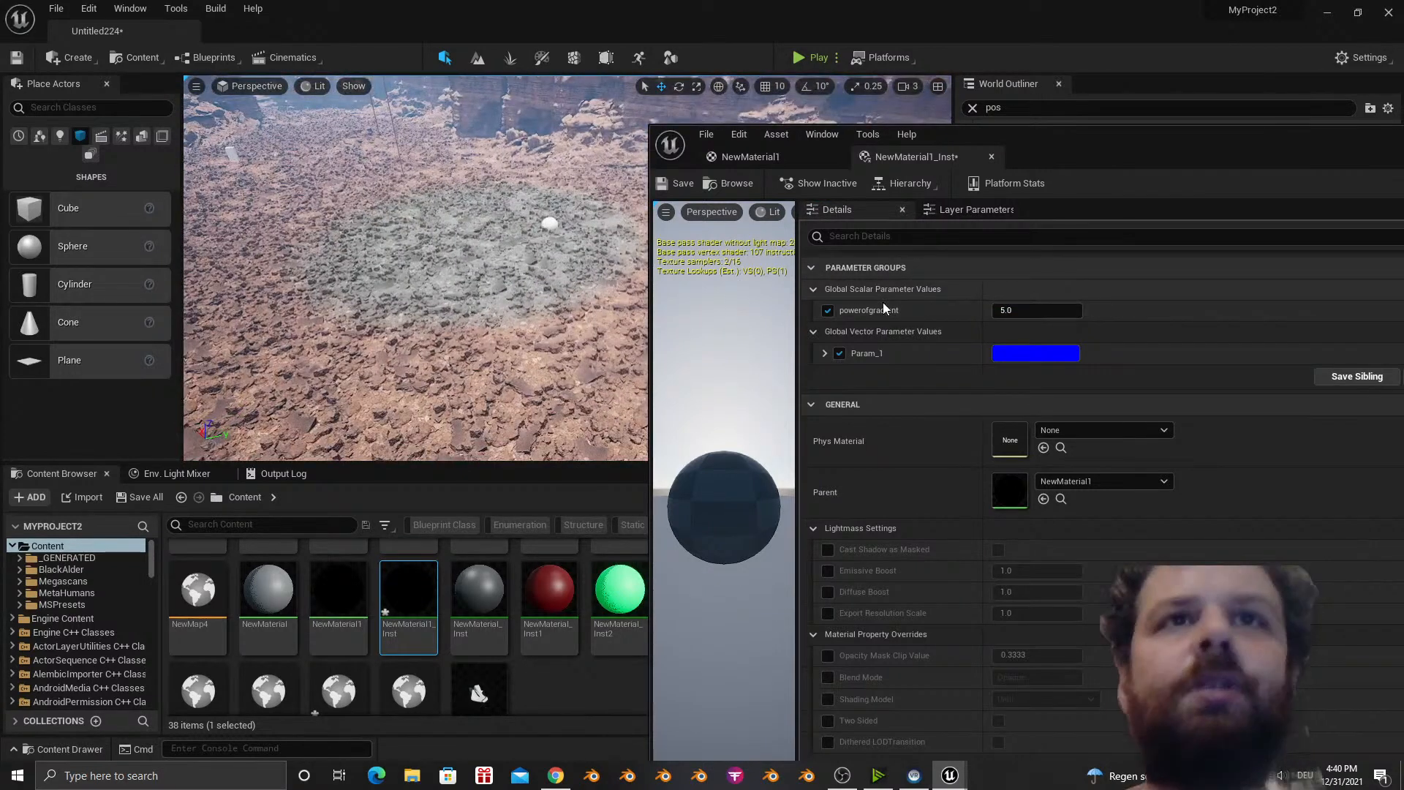
Set Param_1's R to about -12756.21 and G to about -14766.07.
click(825, 354)
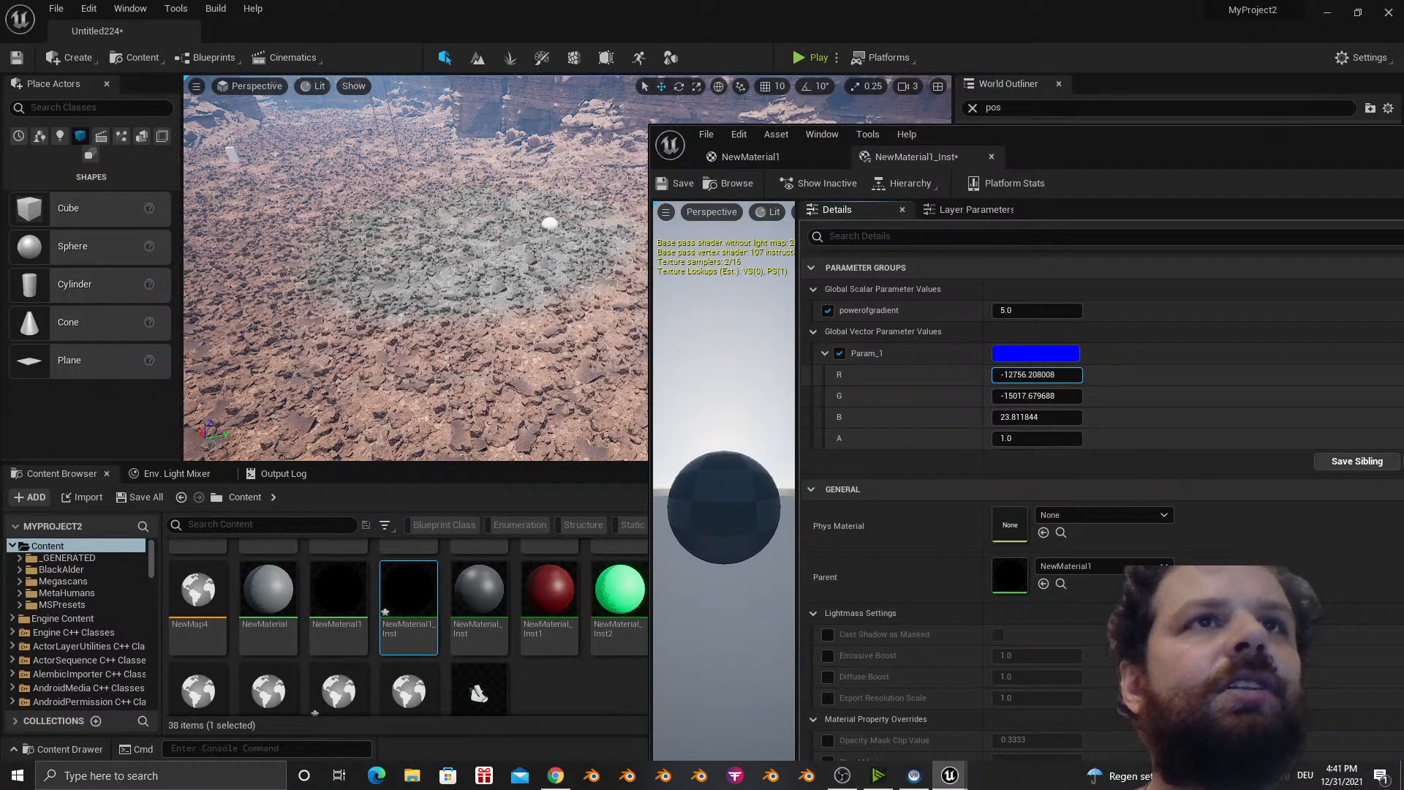
drag(1039, 396, 1061, 396)
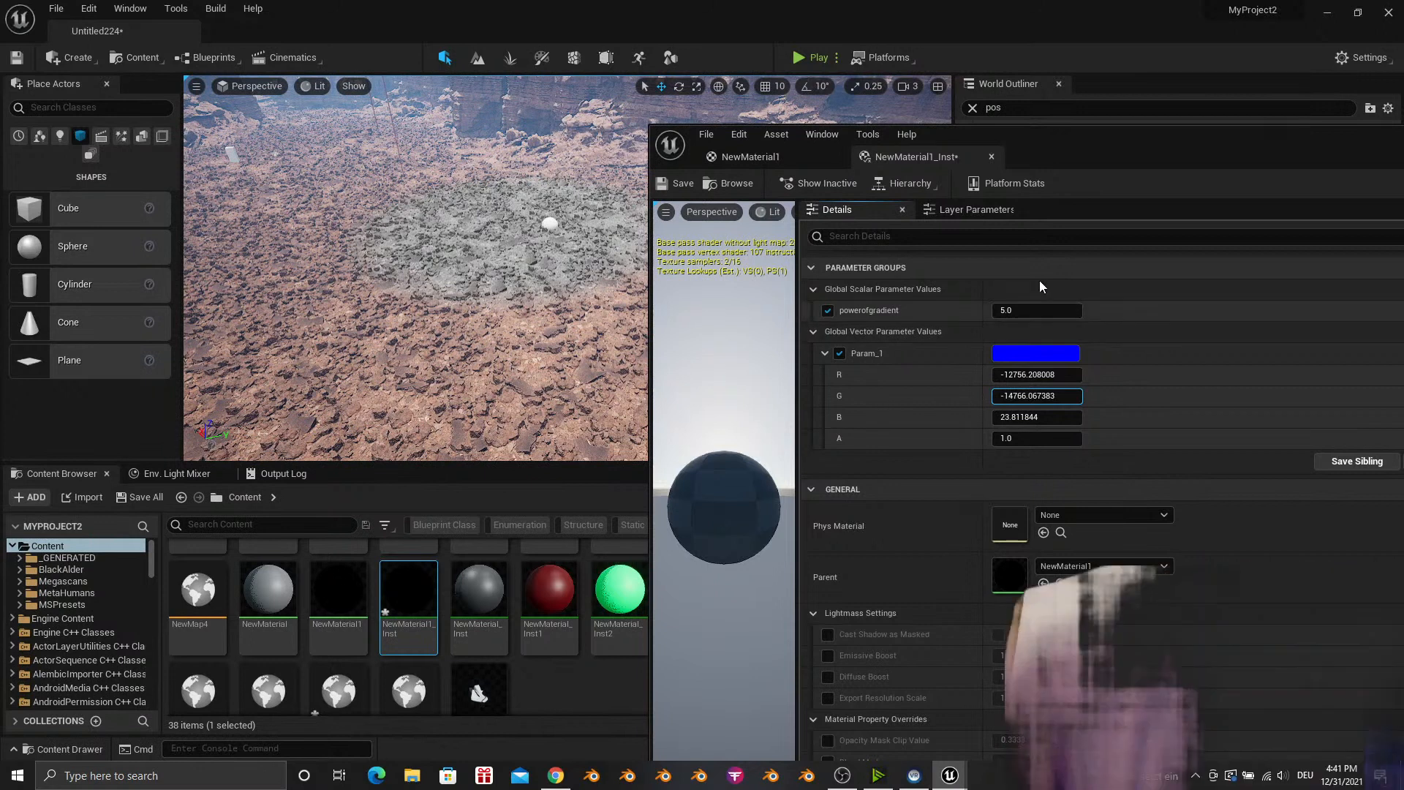
In the NewMaterial1 graph, move the Multiply node farther away from the Subtract node.
click(793, 160)
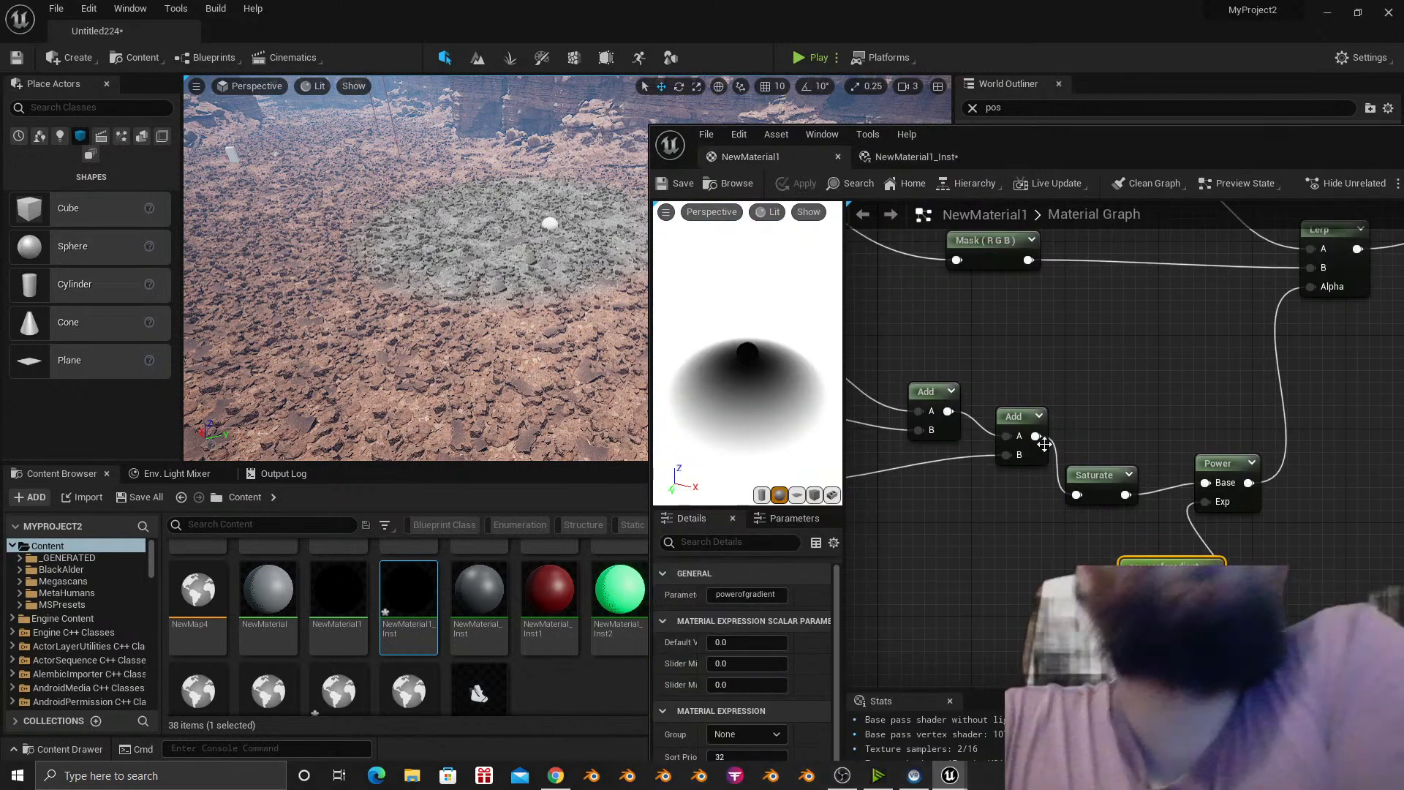
scroll(1148, 435, down, 5)
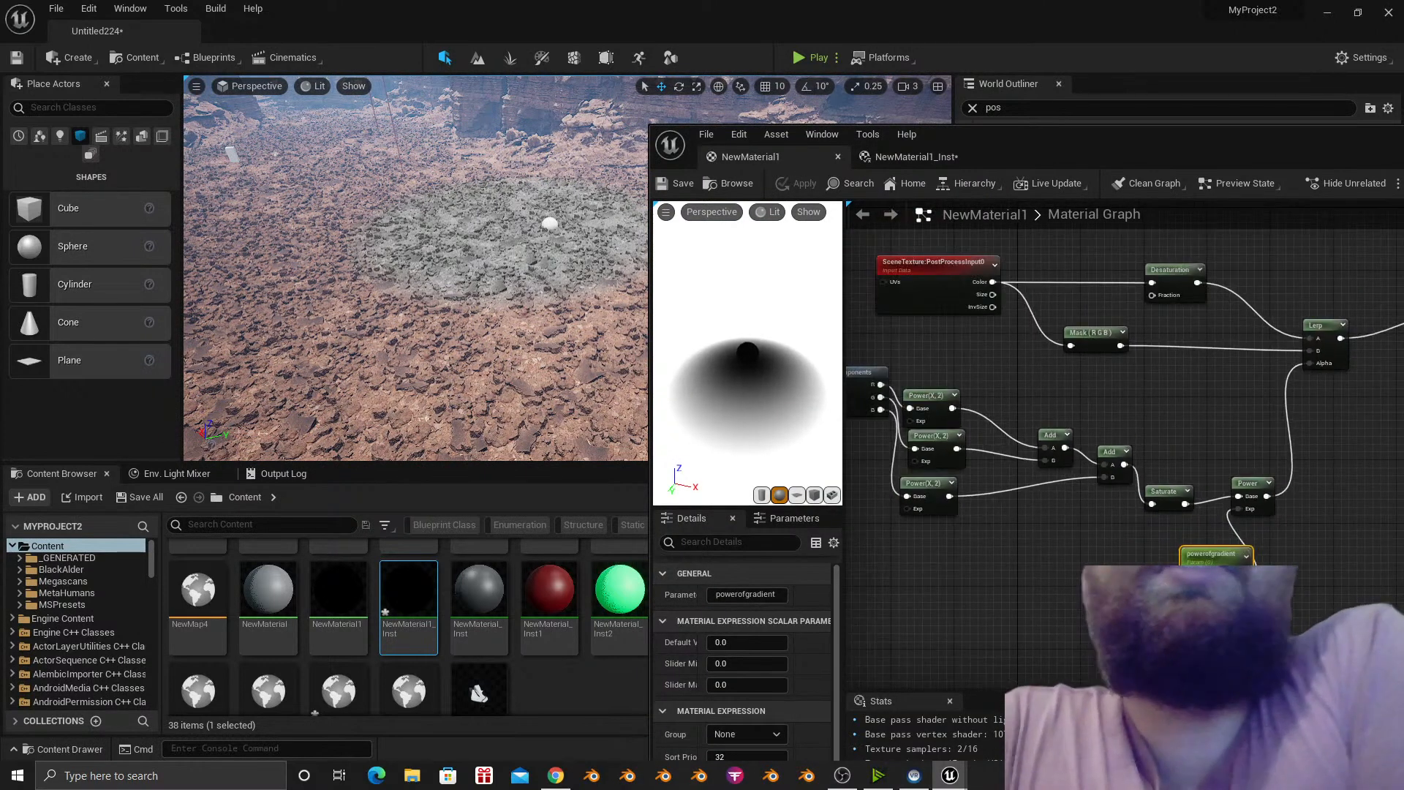
right_drag(1091, 420, 1192, 436)
right_drag(1050, 478, 1373, 530)
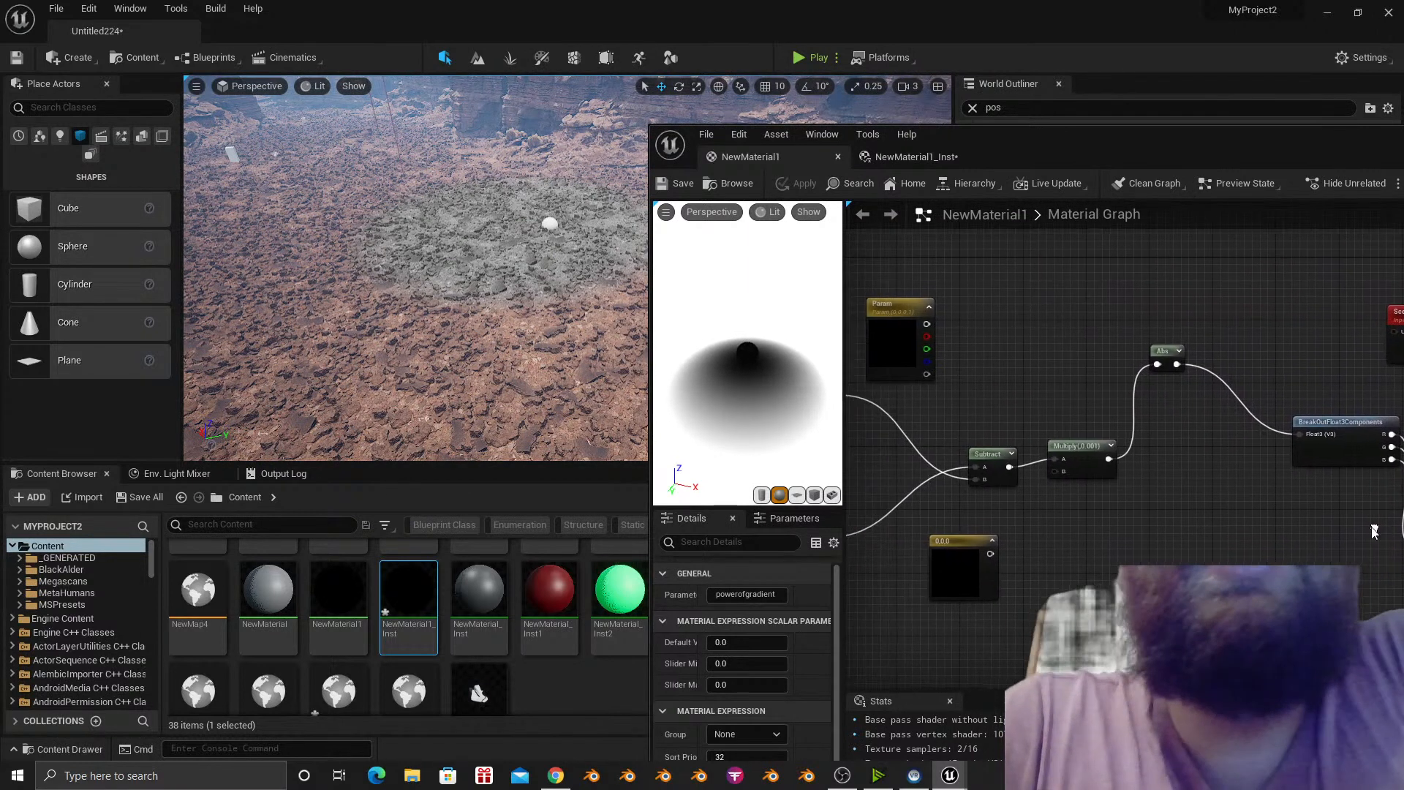
scroll(1109, 455, up, 2)
right_drag(1077, 452, 1147, 453)
drag(1147, 454, 1139, 538)
click(1138, 529)
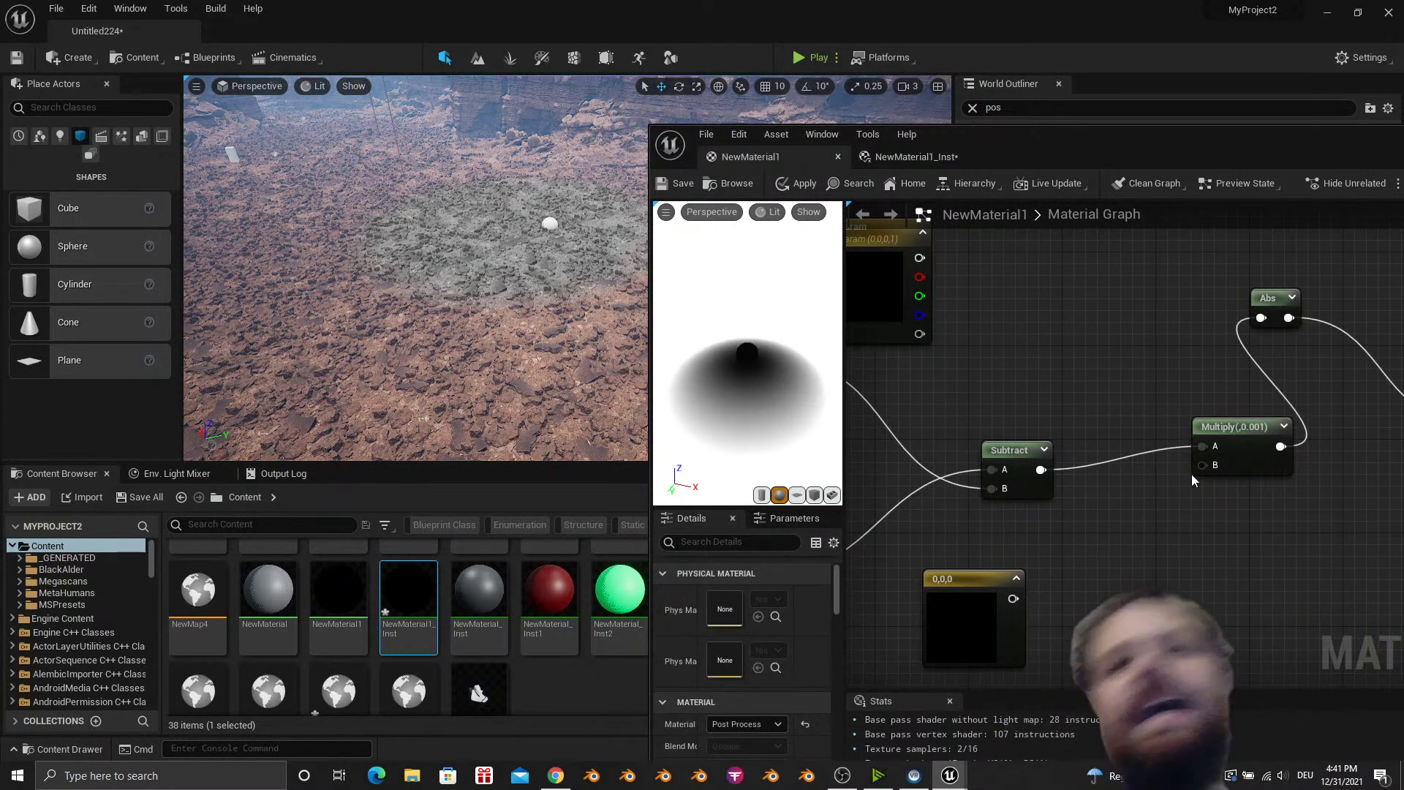
Feed the Multiply node's B input from a new scalar parameter named size and save the material.
drag(1202, 465, 1162, 512)
text(scalar)
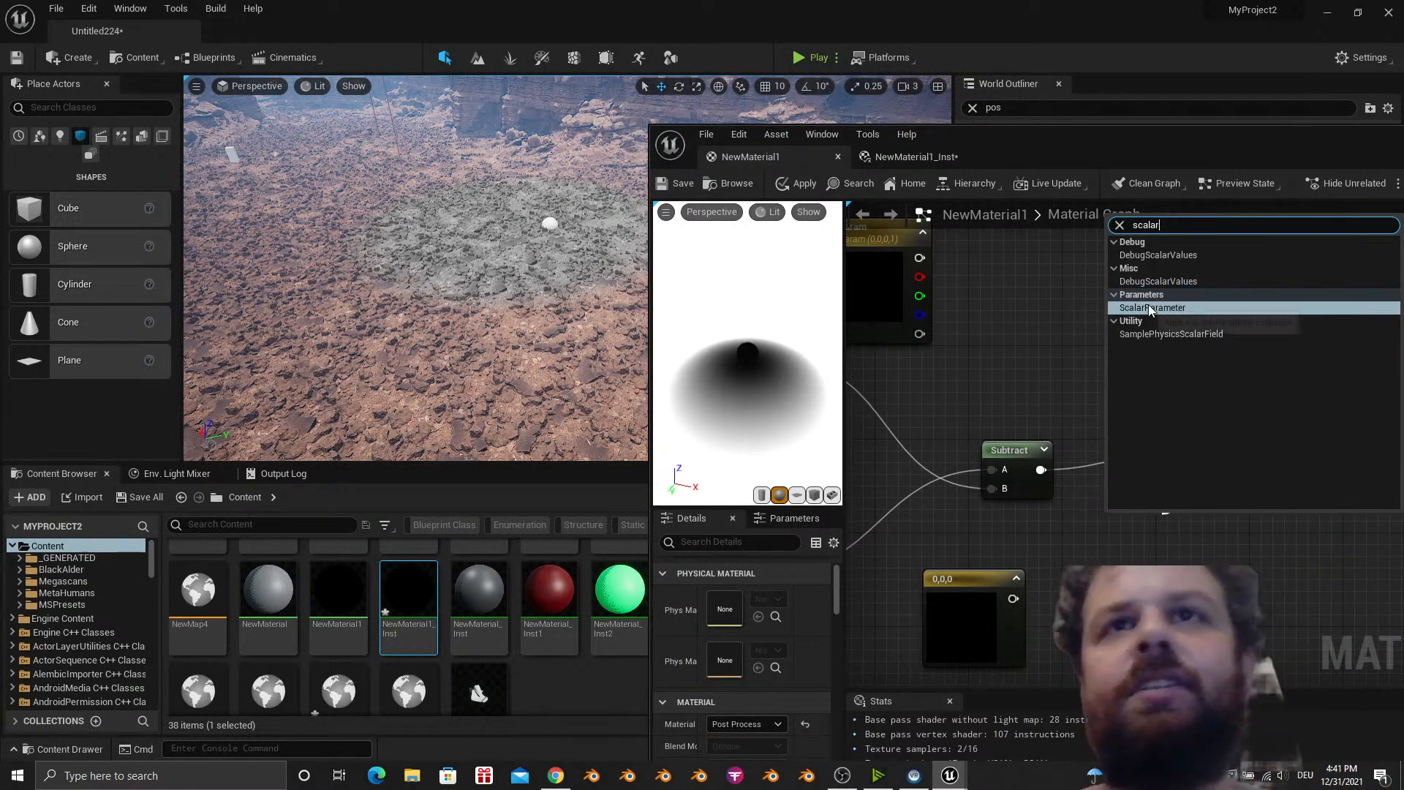
click(1150, 307)
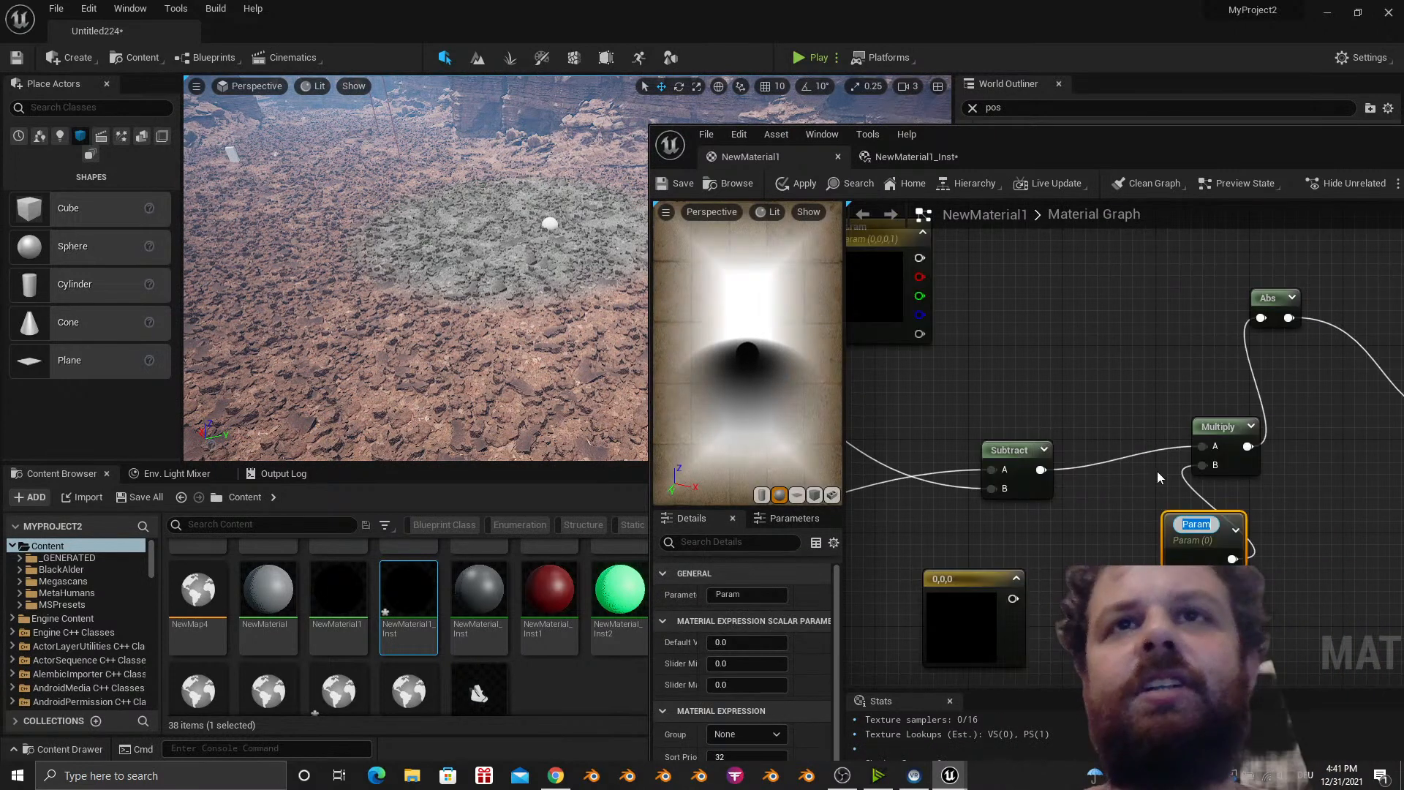
text(size)
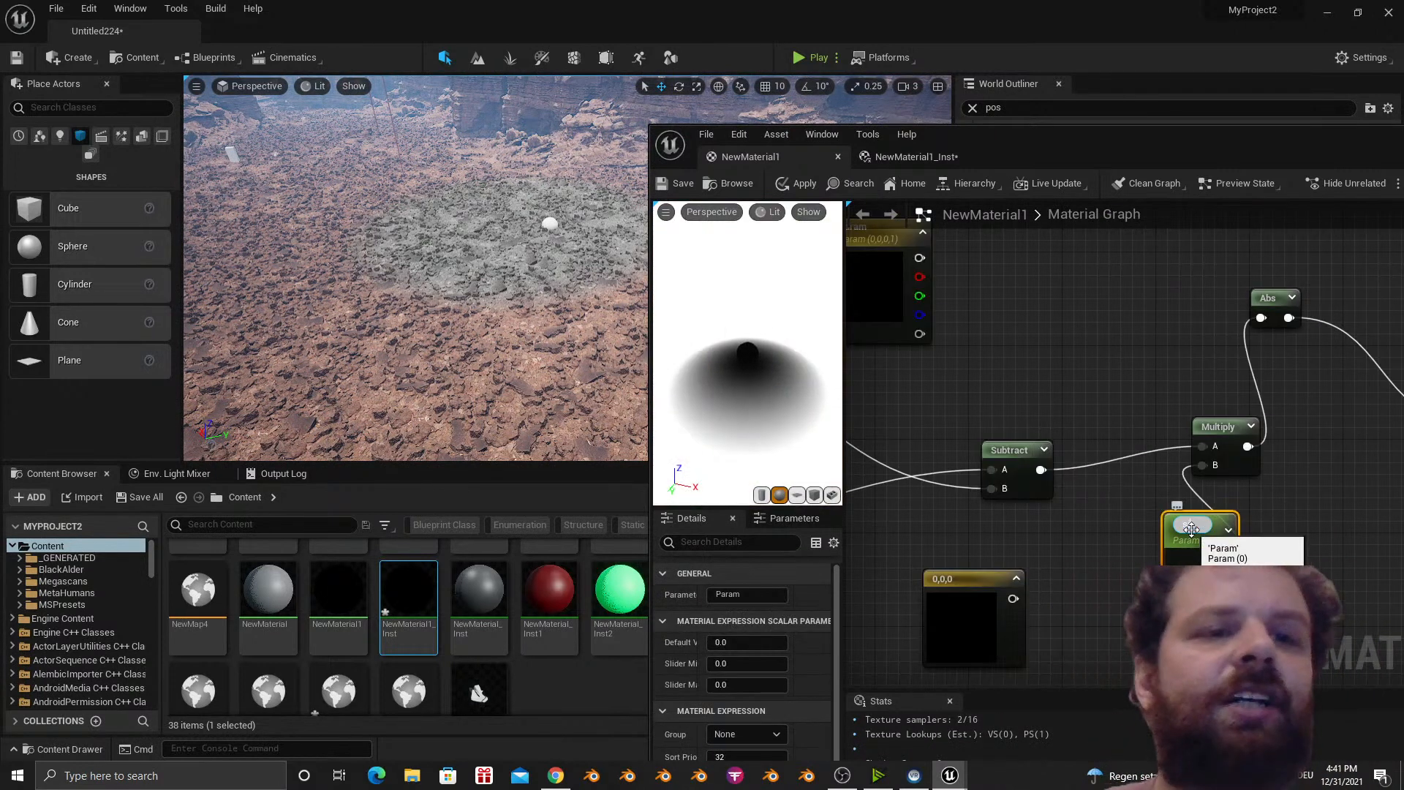
key(Return)
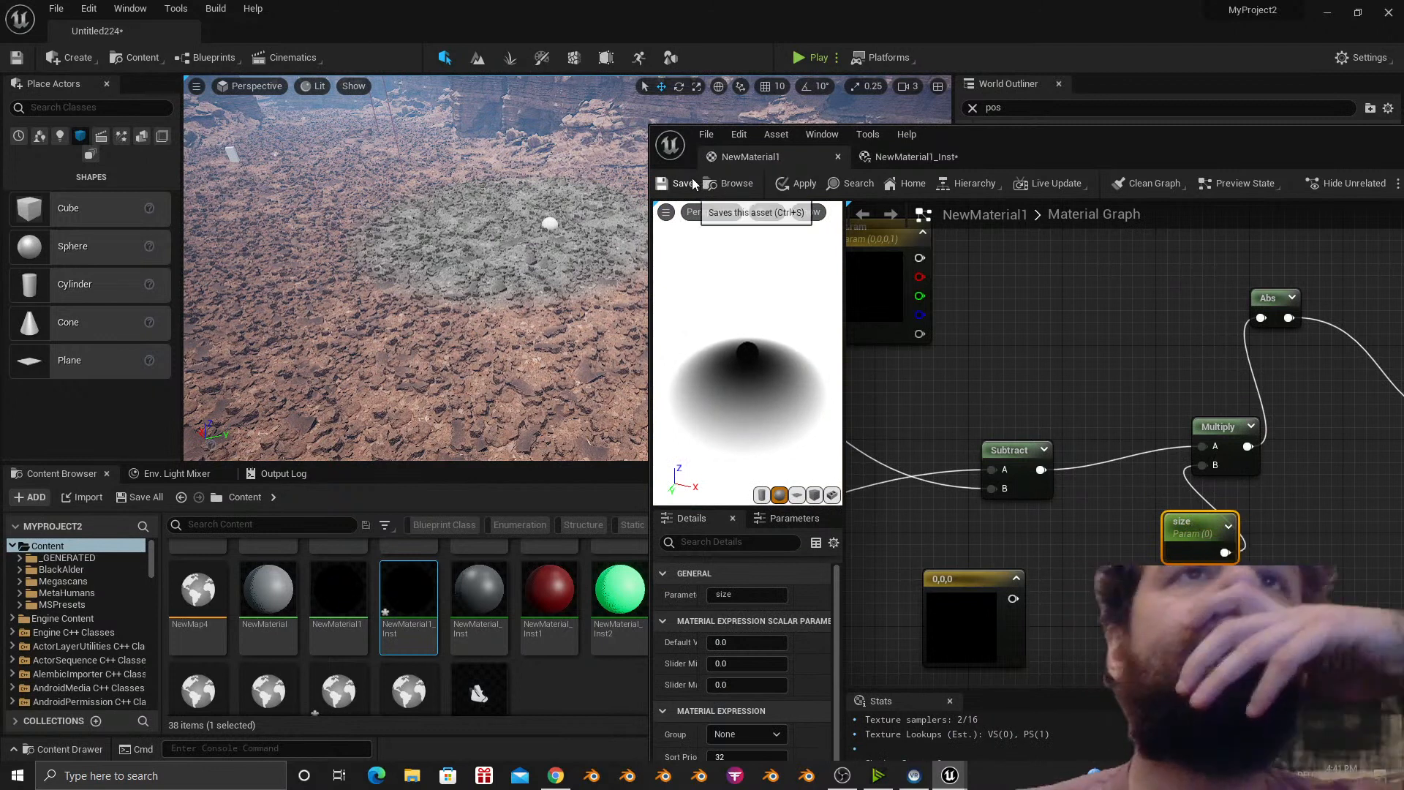
click(692, 179)
In NewMaterial1_Inst, enable the size override and set it to 0.001.
click(888, 155)
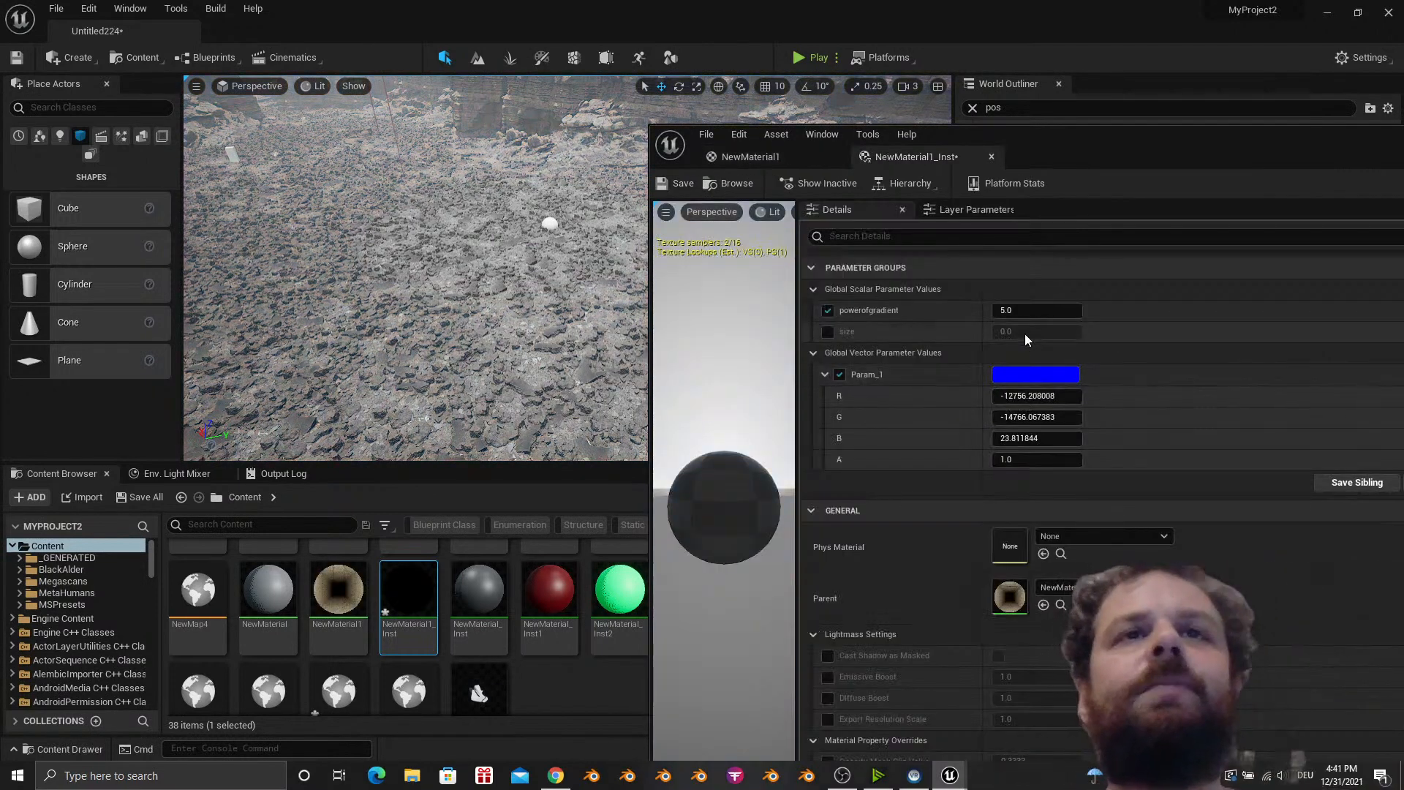
click(829, 331)
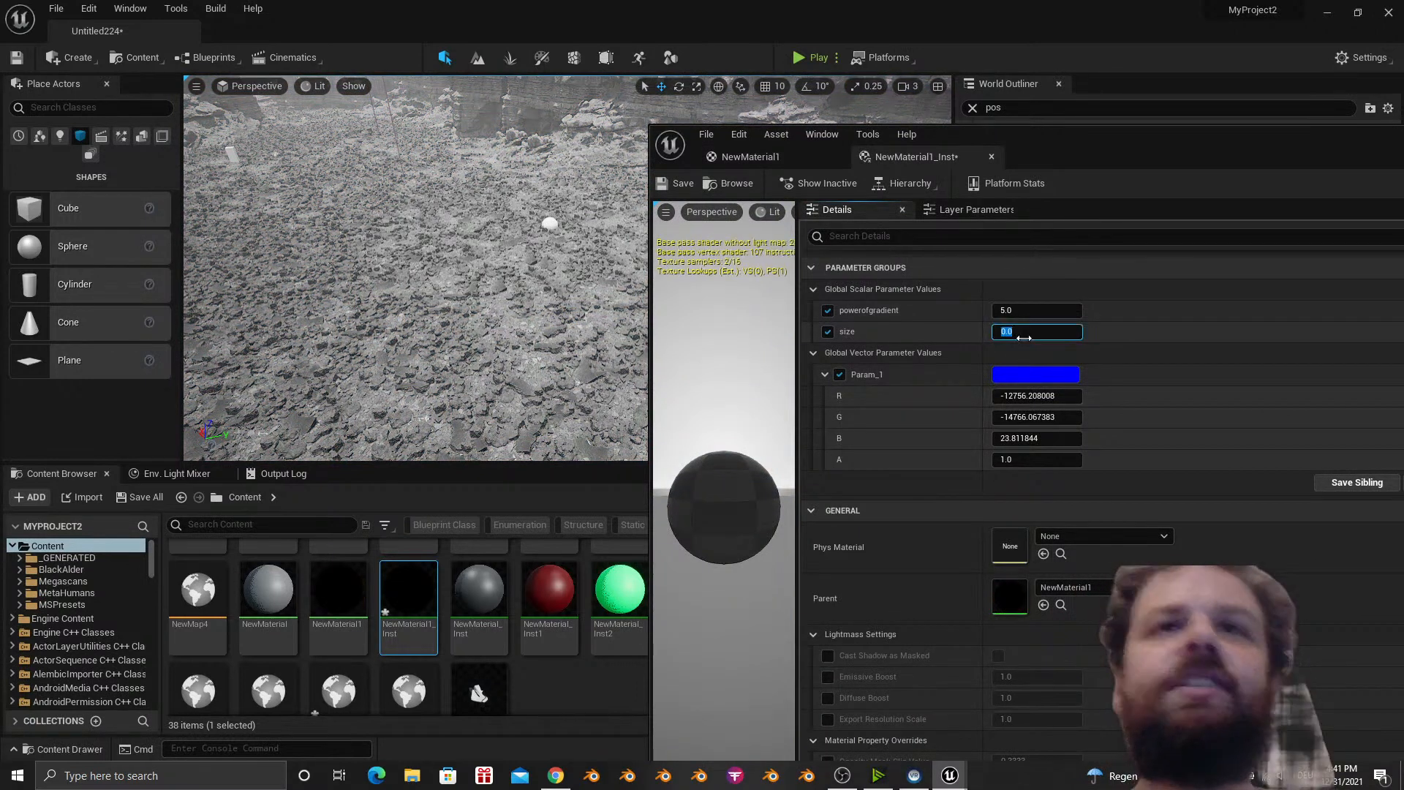
click(1023, 333)
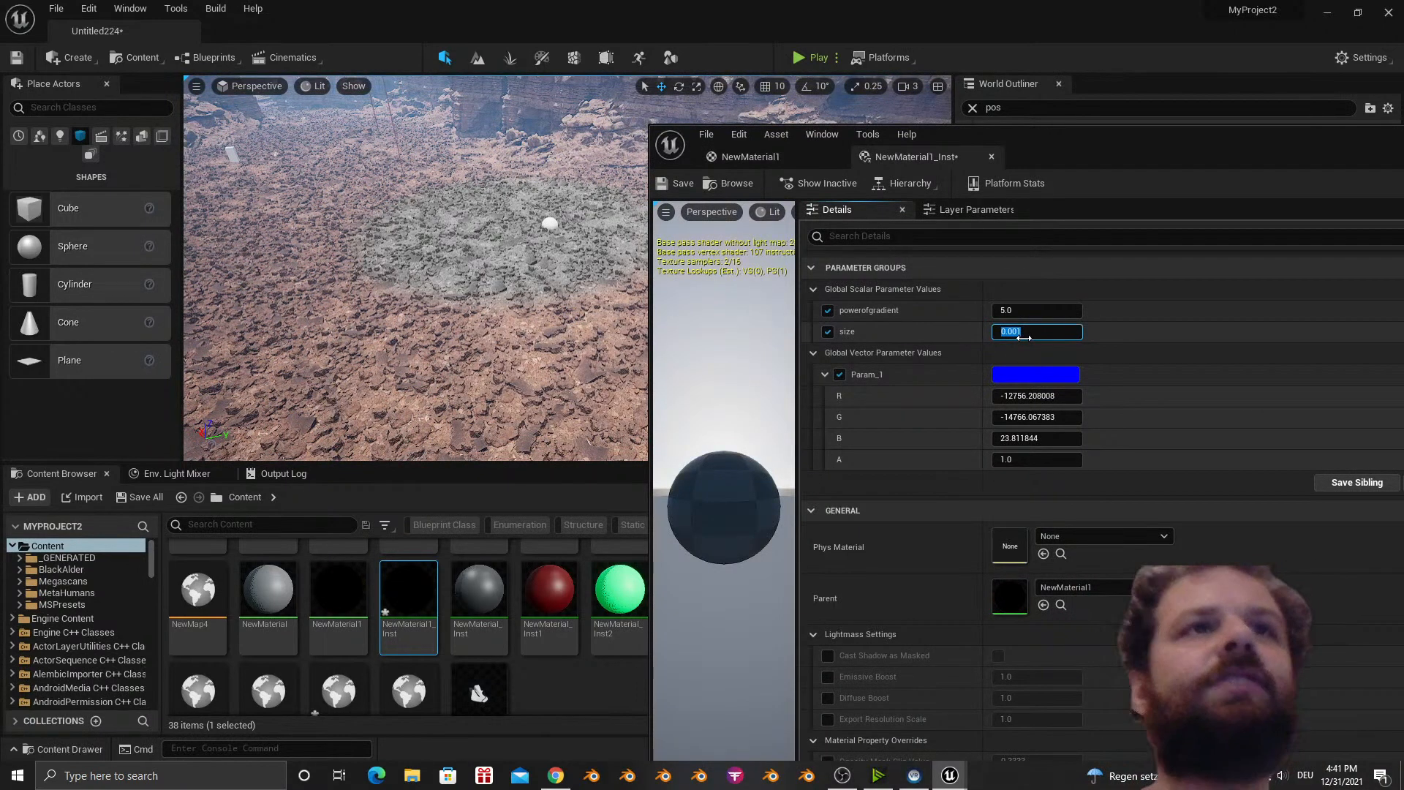
Try size values of 0.1 and 0.01 and inspect the desaturated area near the sphere.
text(0.1)
key(Return)
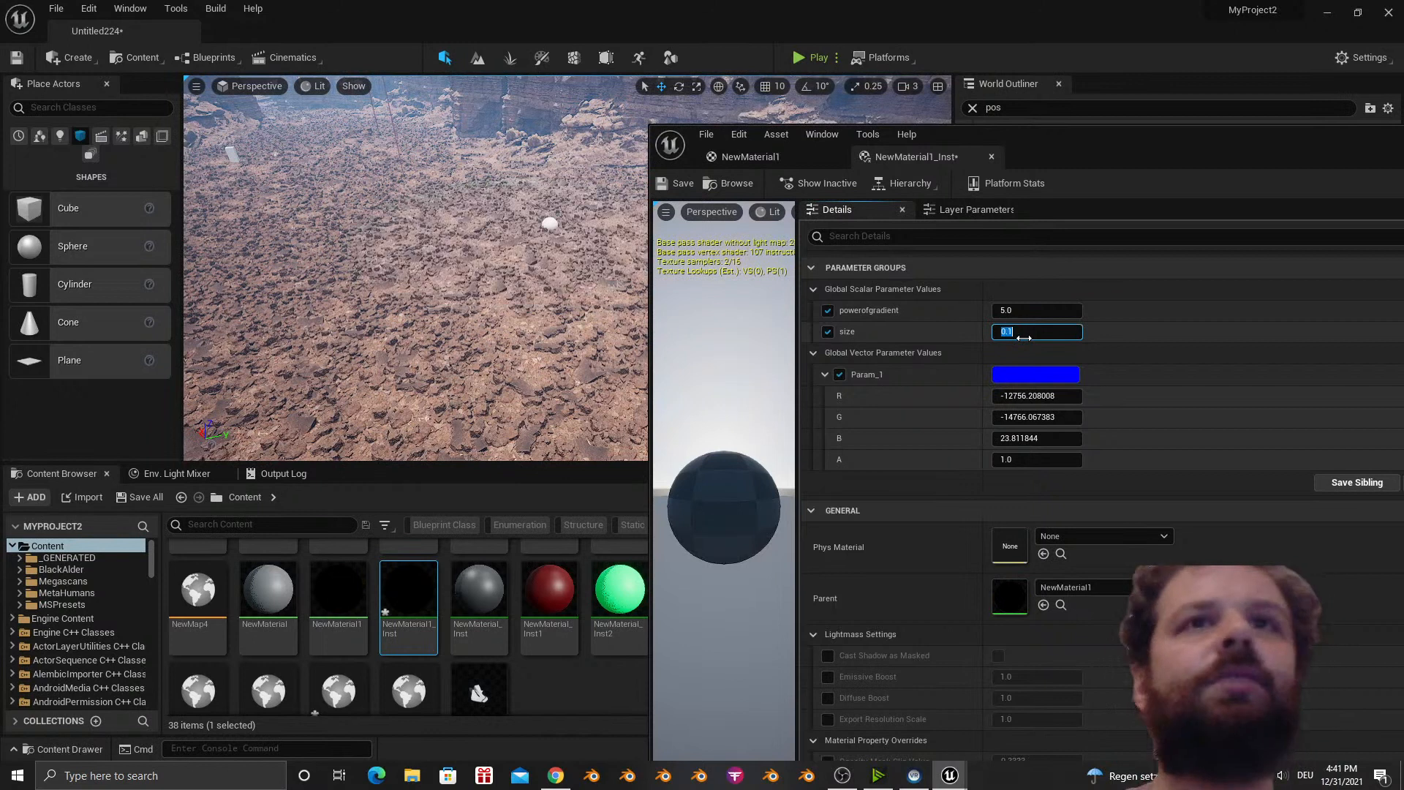
text(.01)
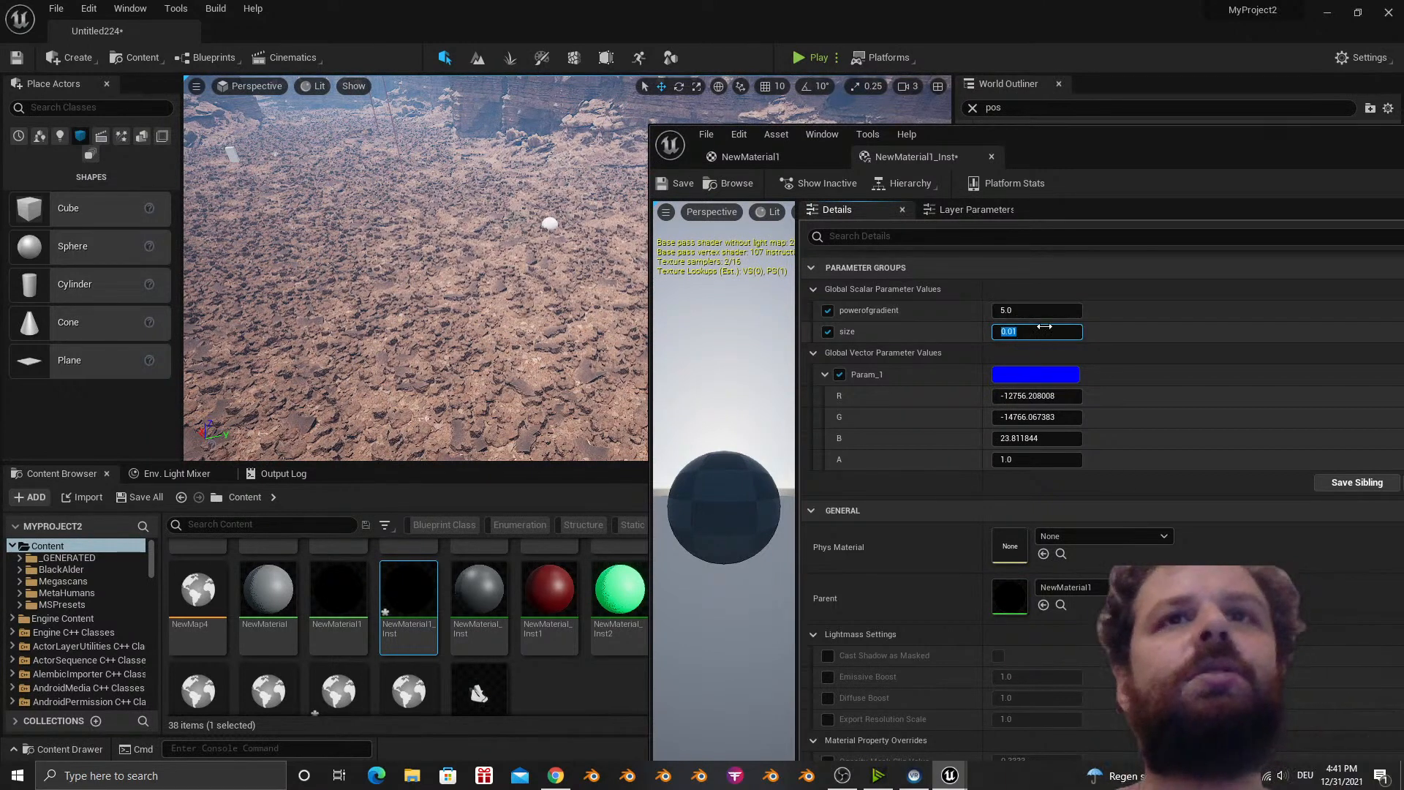
right_drag(574, 292, 585, 329)
key(w)
key(s)
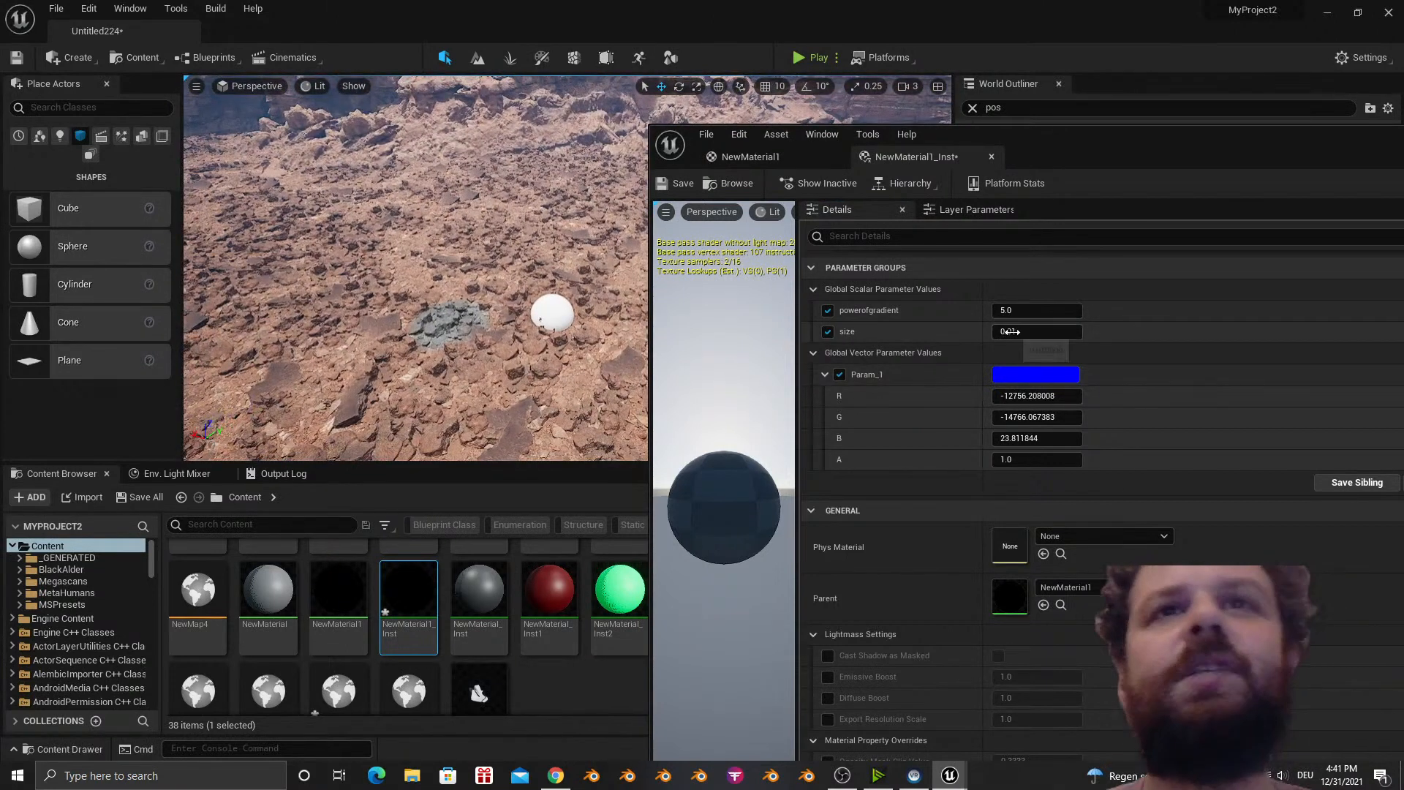
Set size back to 0.001, save the material instance and check the desaturated area around the sphere.
click(1011, 332)
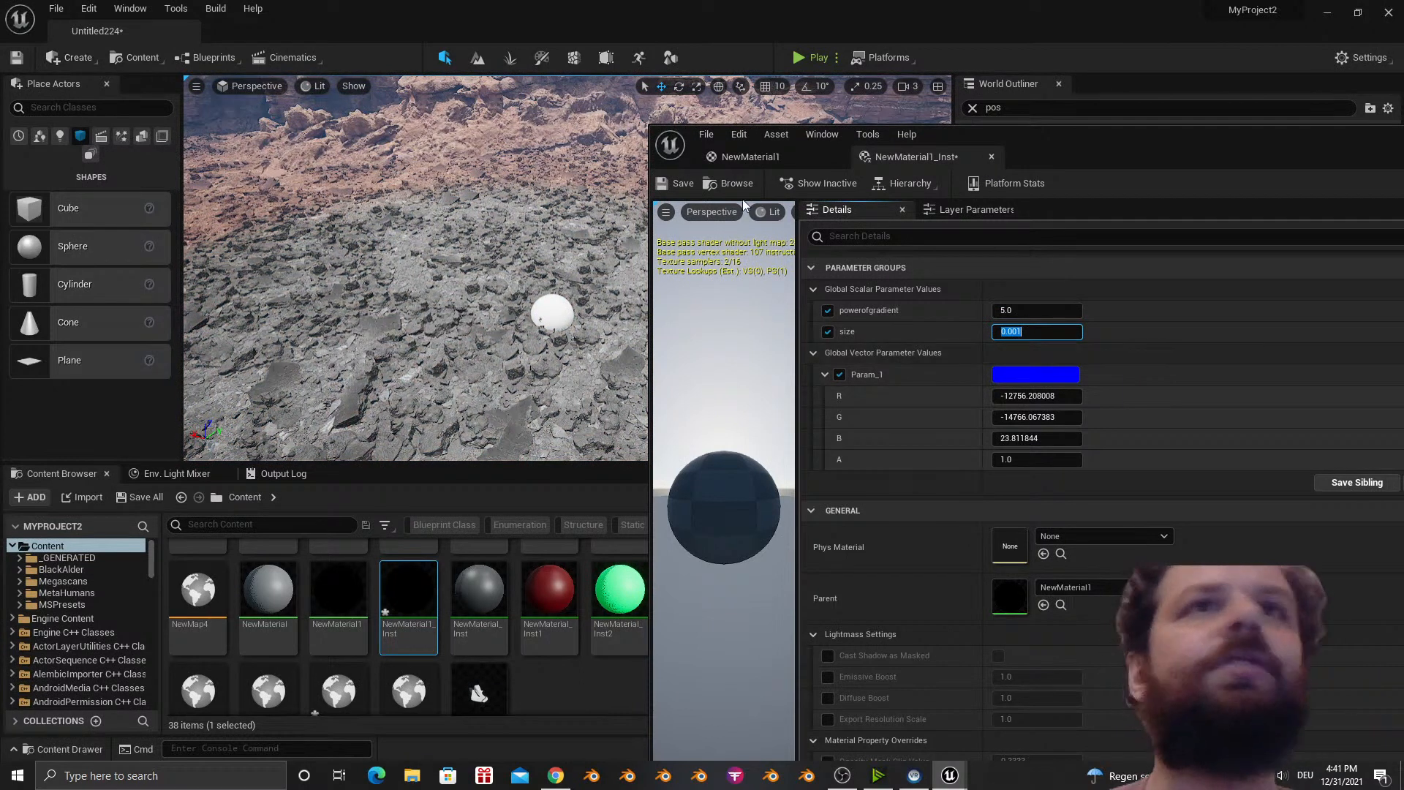
click(679, 183)
key(s)
right_drag(388, 282, 442, 298)
click(1020, 332)
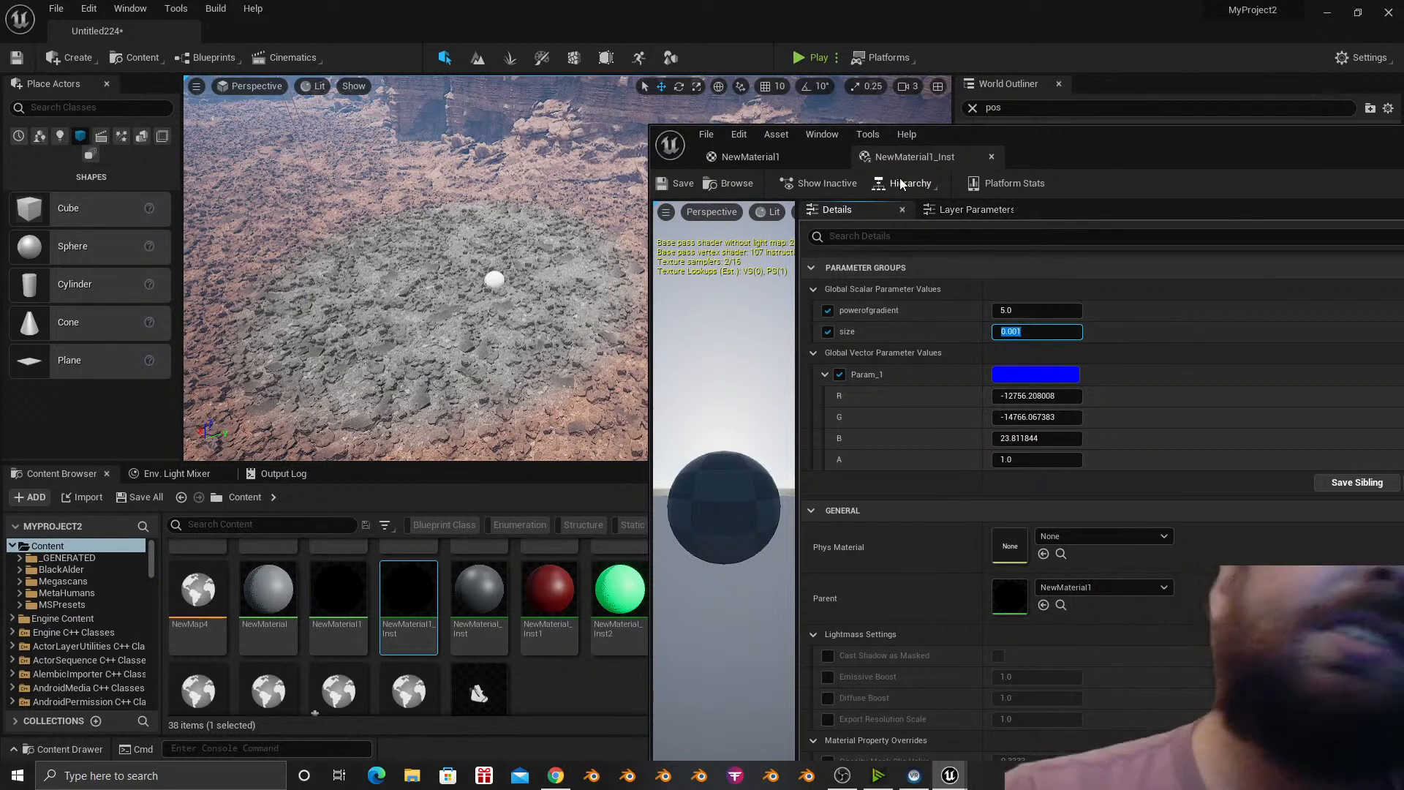
In NewMaterial1, route size through the B input of a new Divide node into the Multiply node's B input and save the material.
click(811, 155)
right_drag(988, 463, 847, 422)
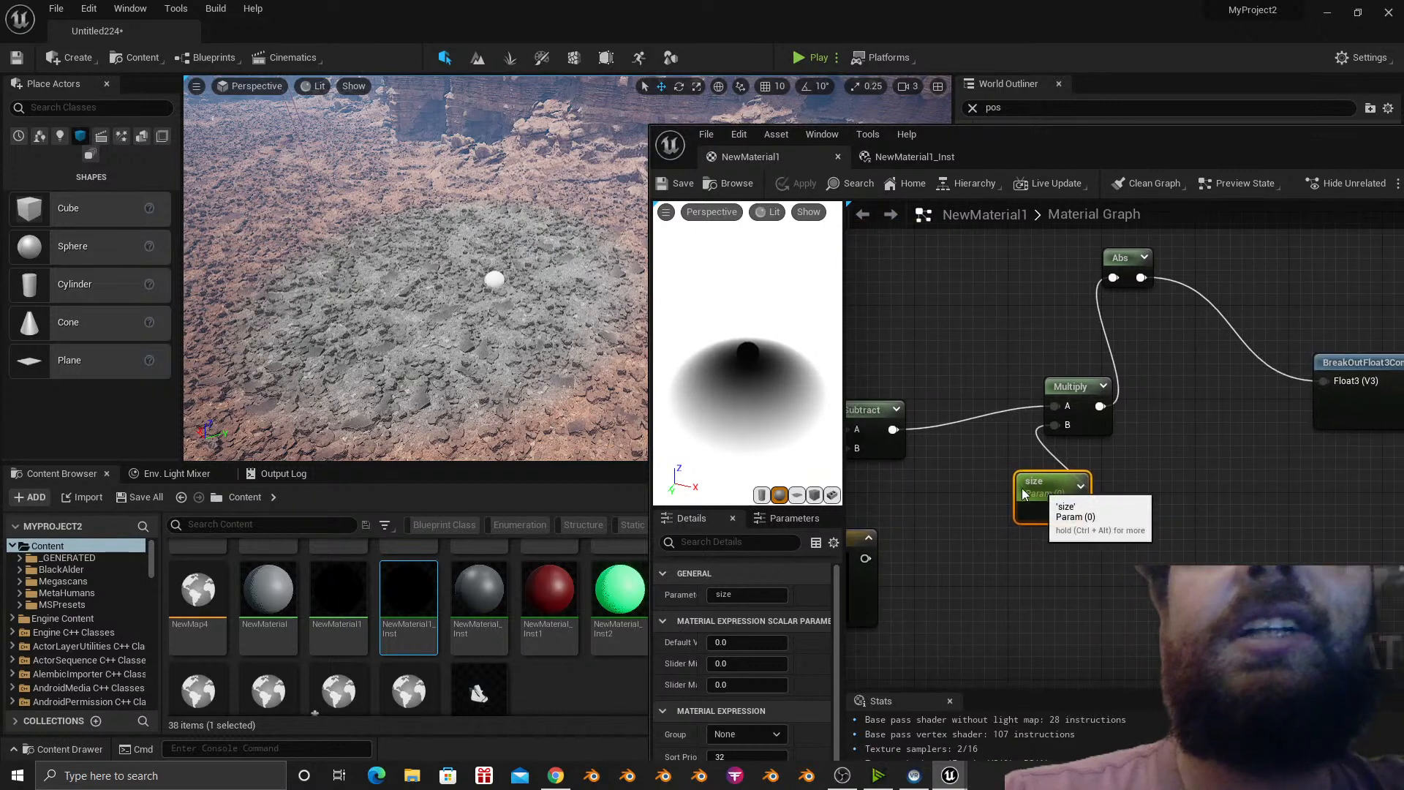
drag(1045, 486, 1051, 533)
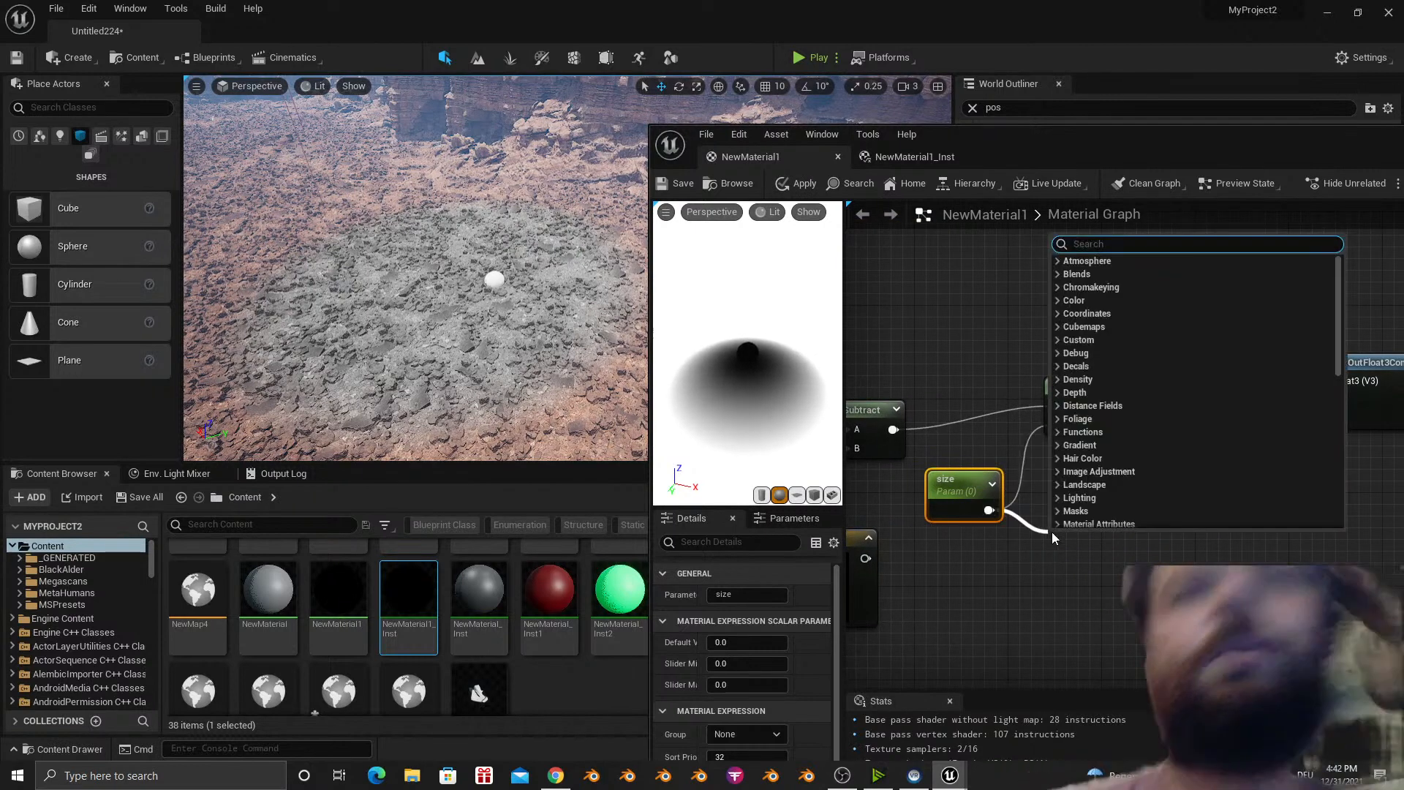
text(divide)
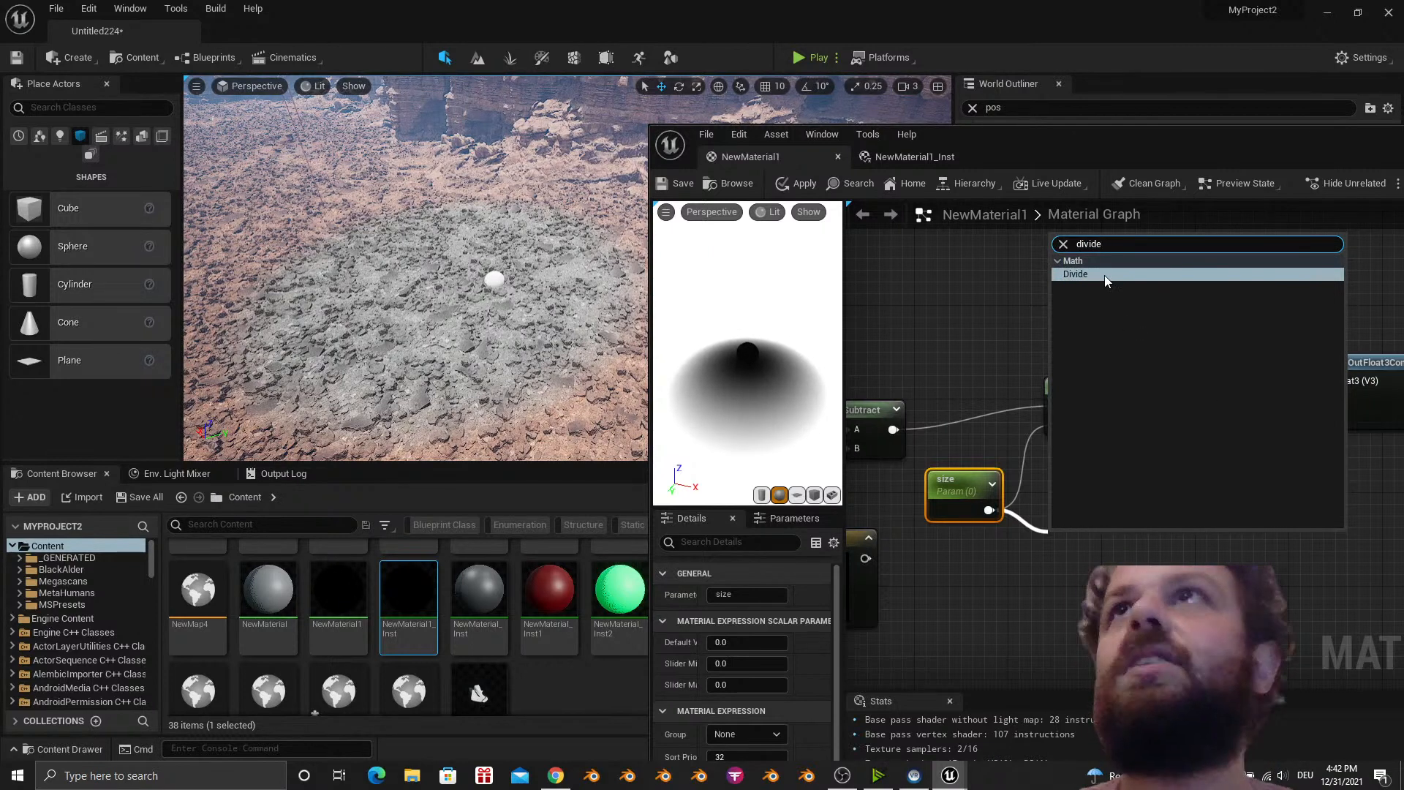
click(1105, 274)
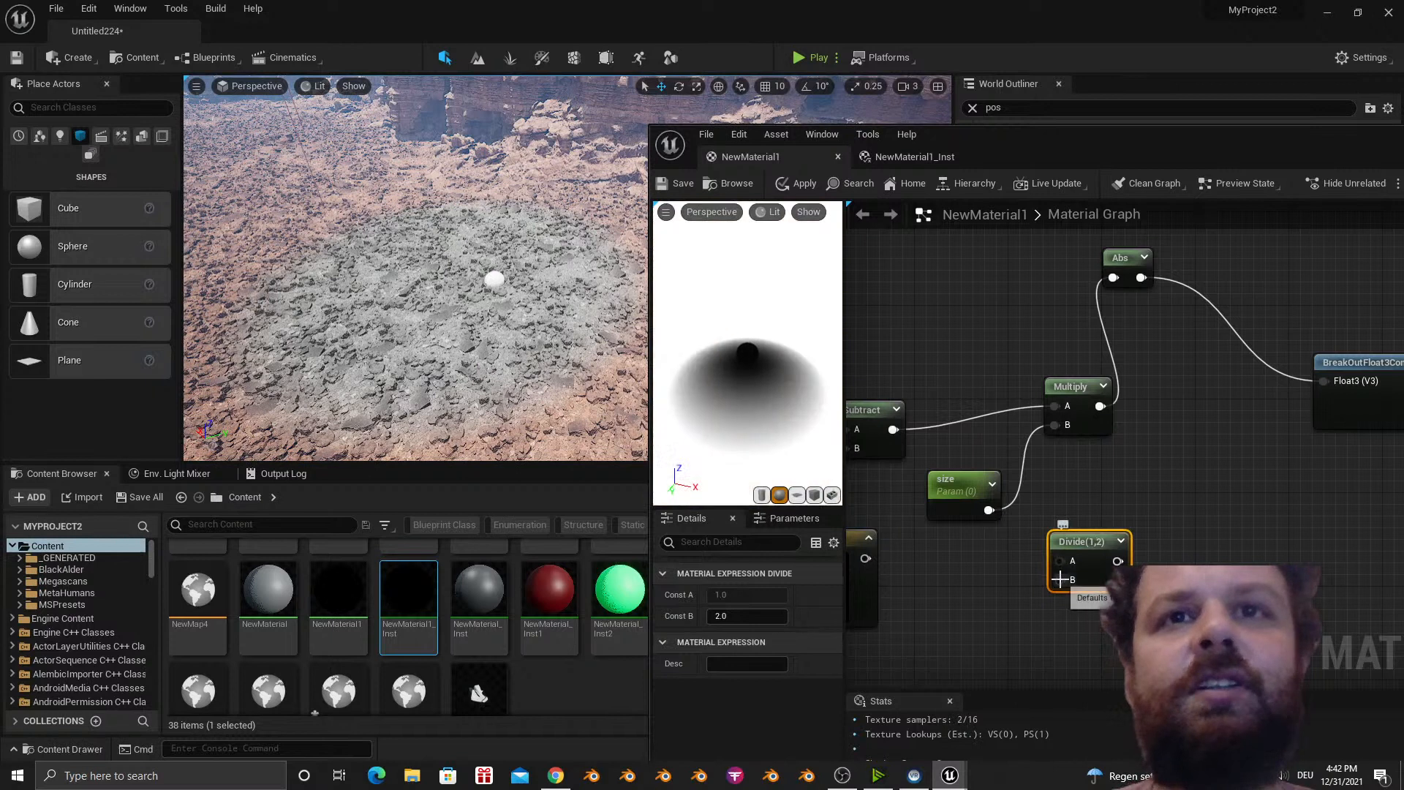
drag(1062, 580, 991, 513)
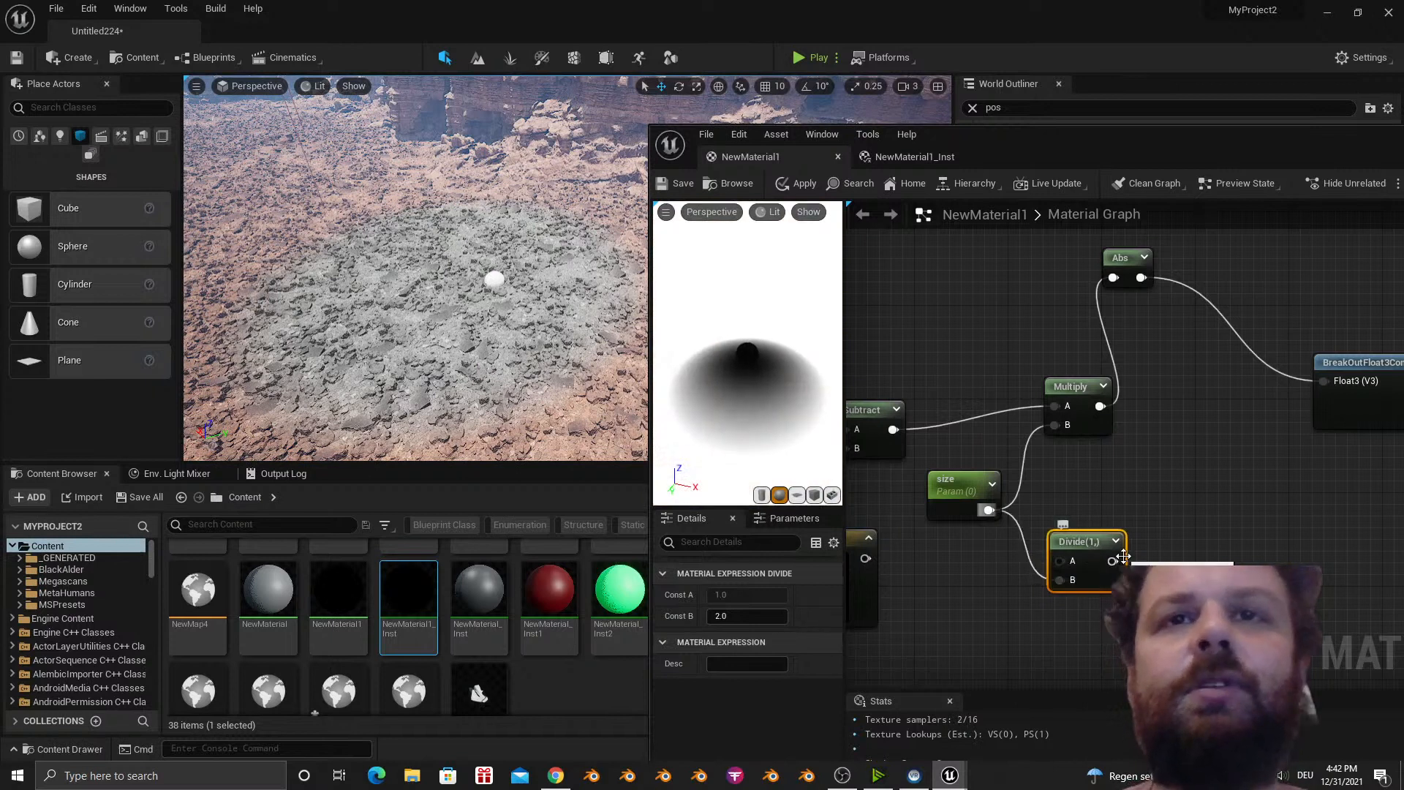
drag(1123, 557, 1065, 427)
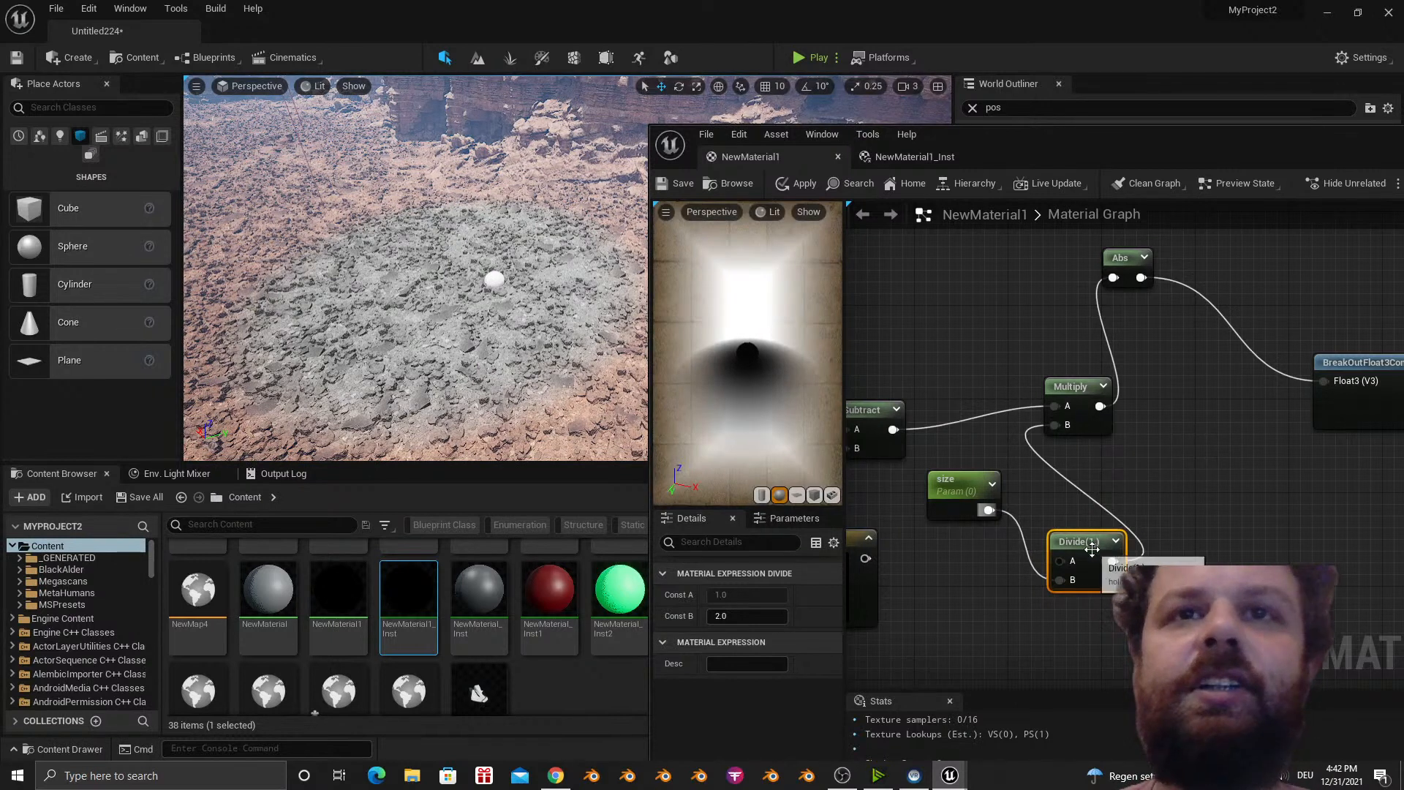
click(677, 184)
In NewMaterial1_Inst, set size to 1000 and check the Divide node's constants in the parent material graph.
click(907, 157)
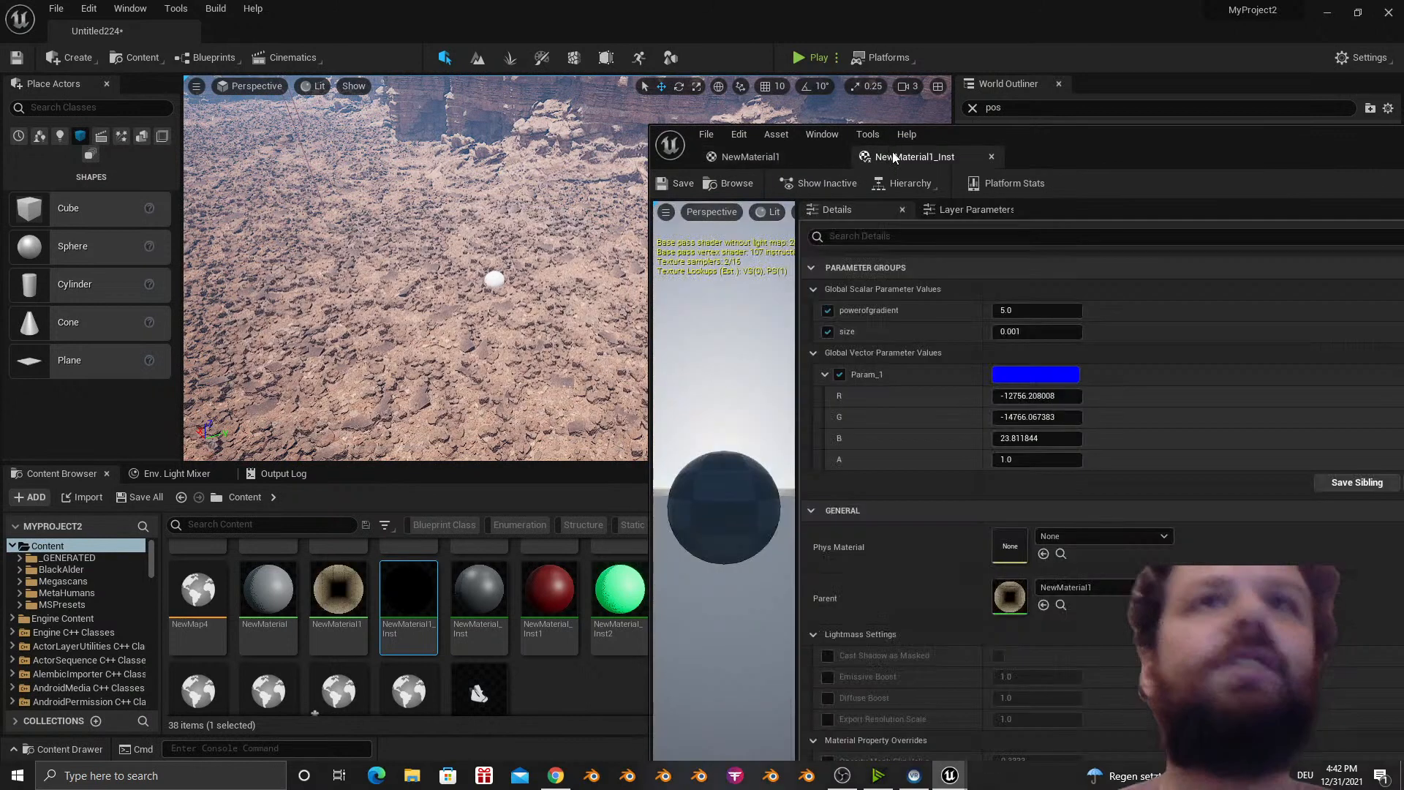
click(1014, 331)
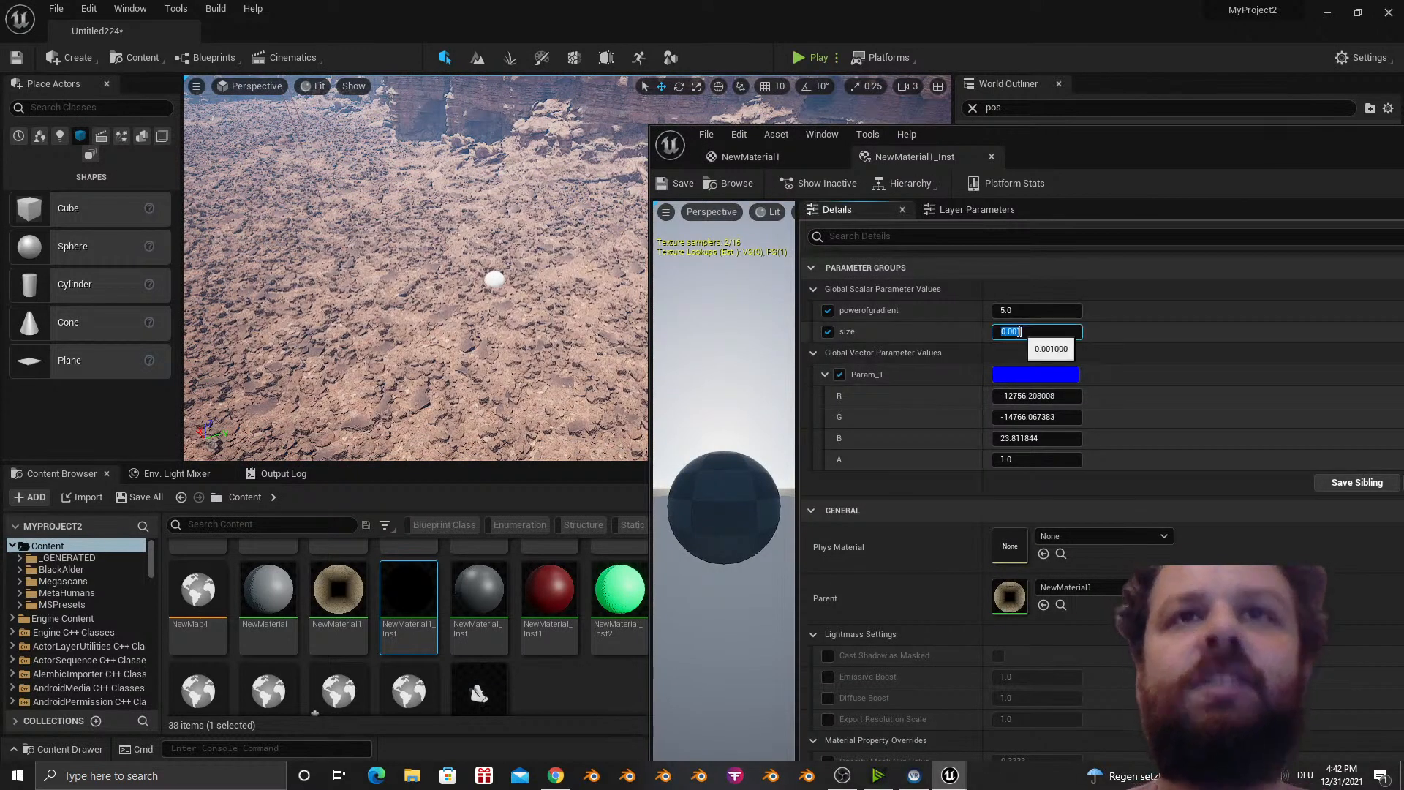
key(Return)
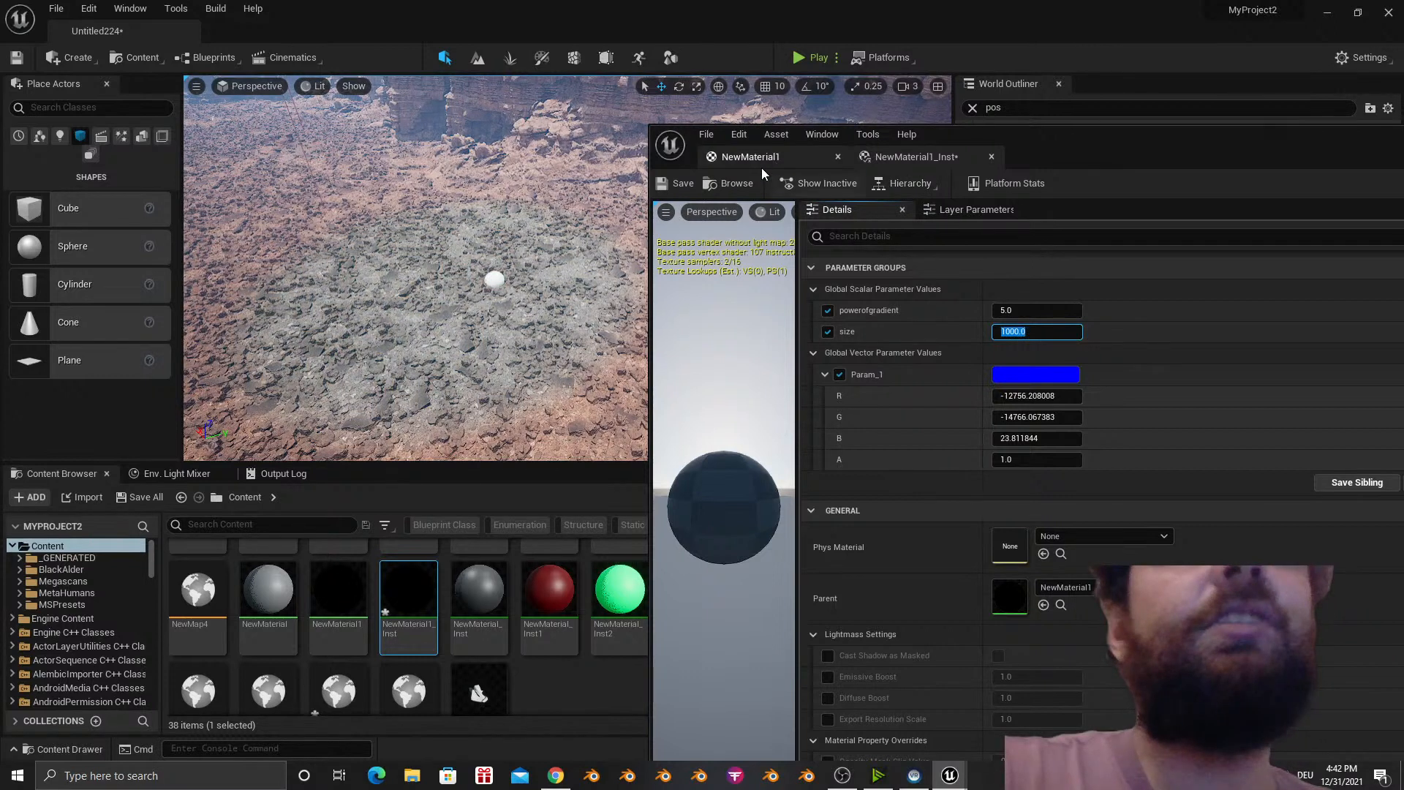
click(735, 160)
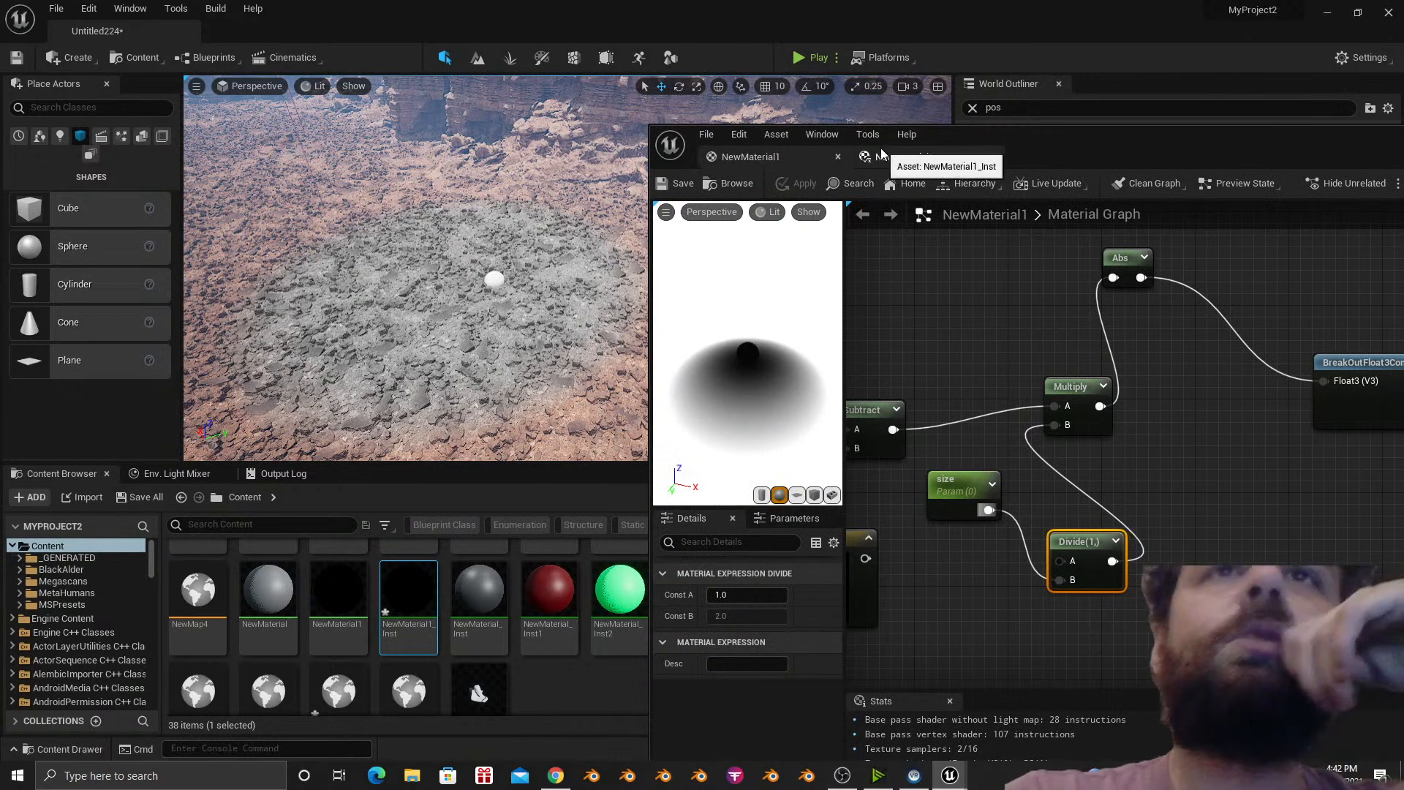
click(914, 157)
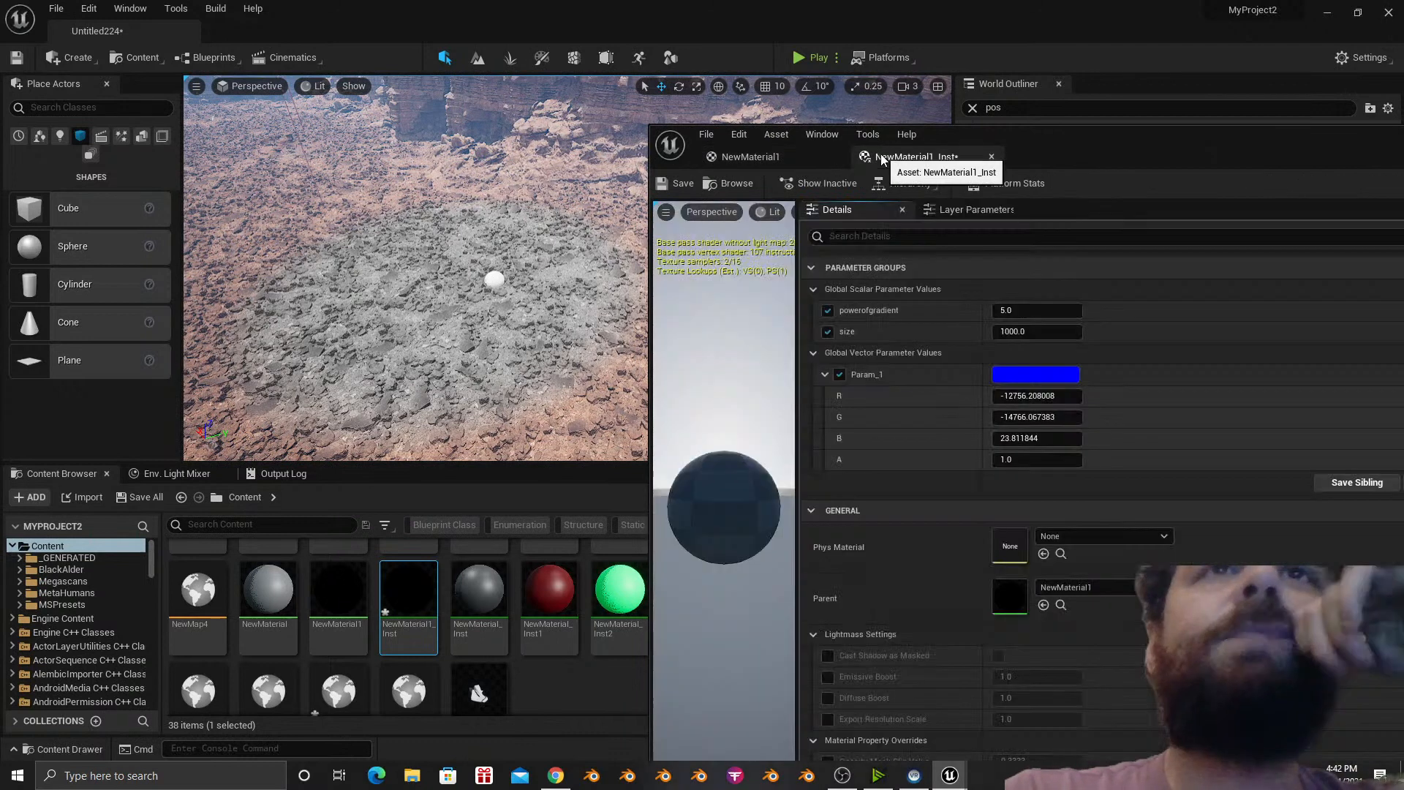
Set powerofgradient to 1000, enlarge size to about 4004 and view the desaturated area from farther away.
click(1033, 311)
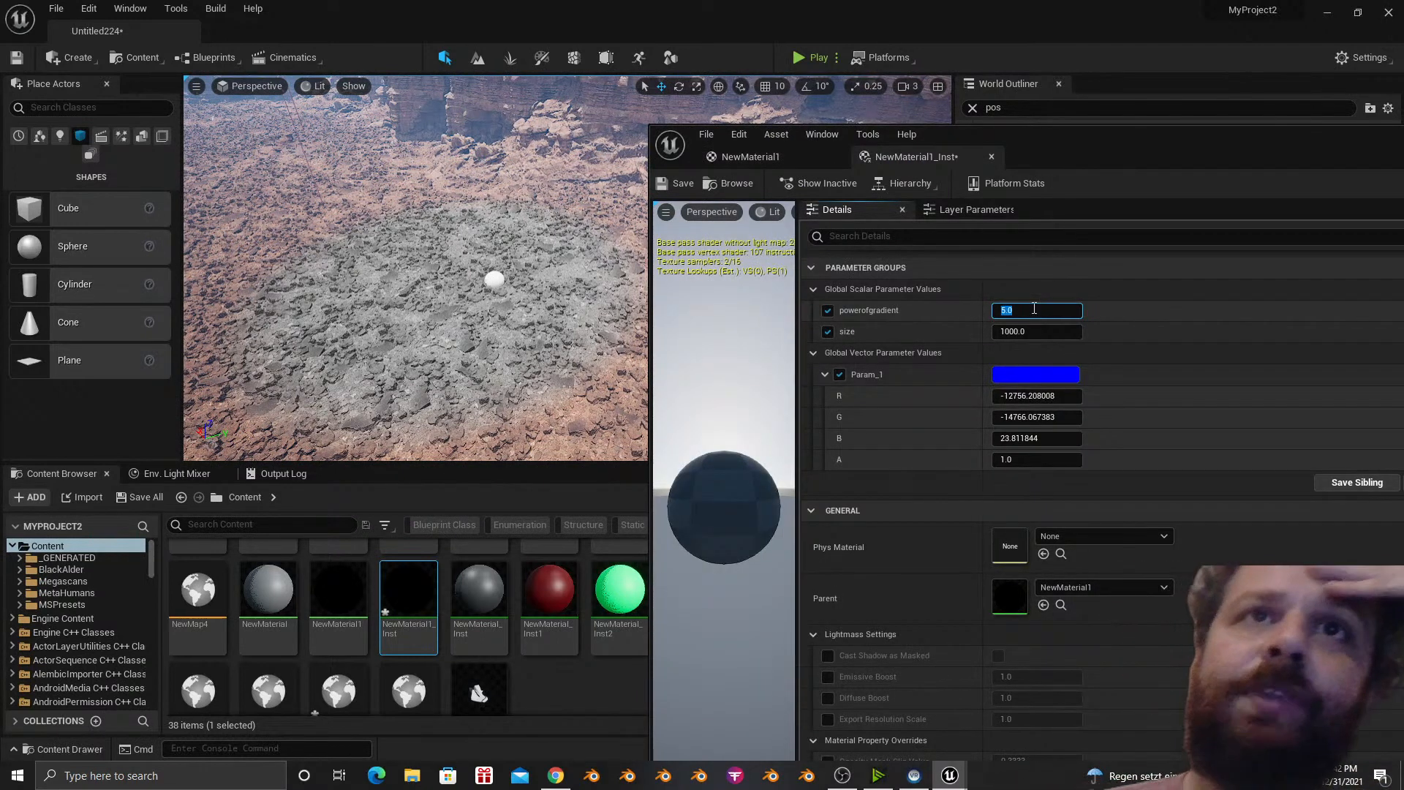
text(7)
key(Return)
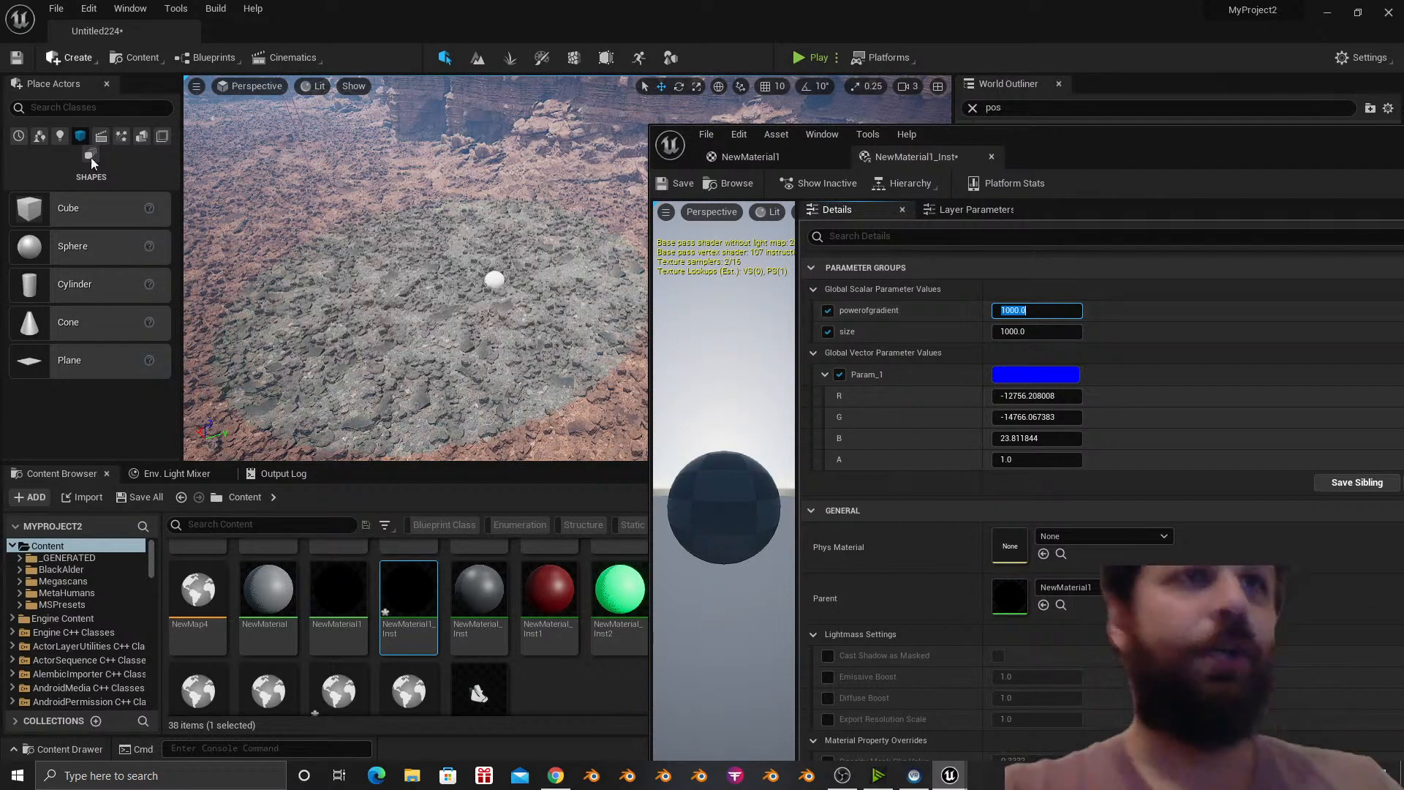
key(s)
mouse_move(592, 431)
right_down()
mouse_move(585, 443)
mouse_move(594, 432)
right_up()
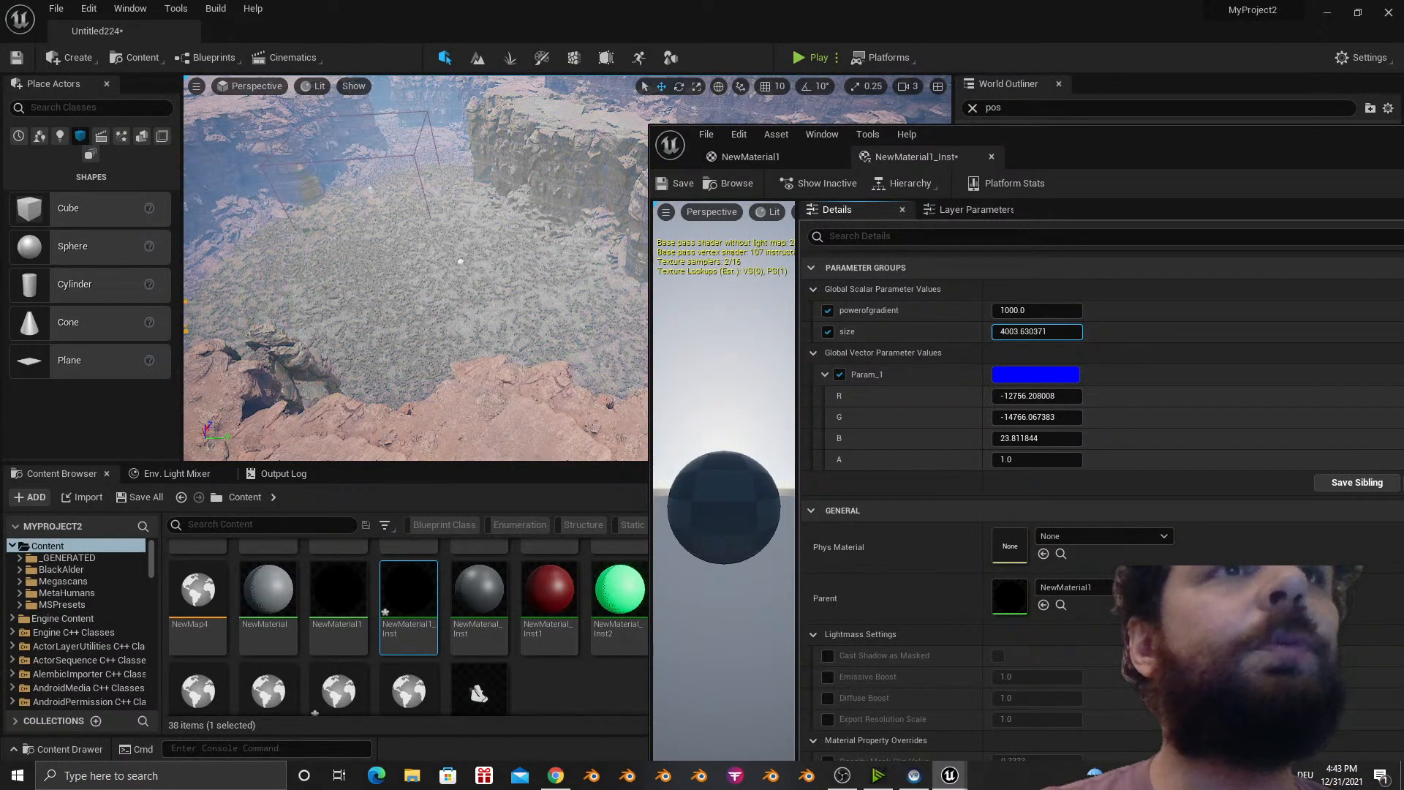
Set size to about 4405 and powerofgradient to 20 while viewing the terrain around the sphere.
key(w)
right_drag(591, 275, 548, 234)
key(s)
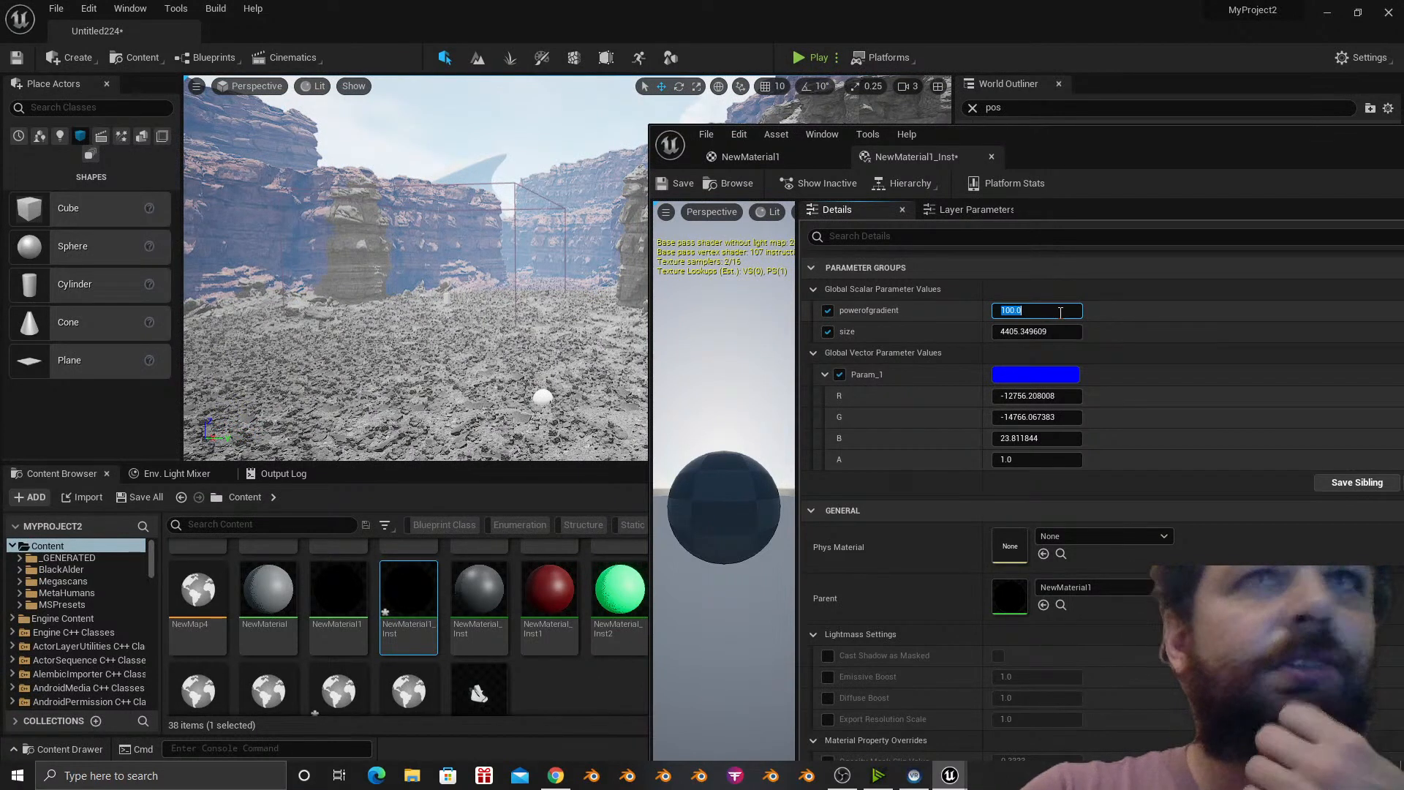
click(1060, 312)
text(20)
key(Return)
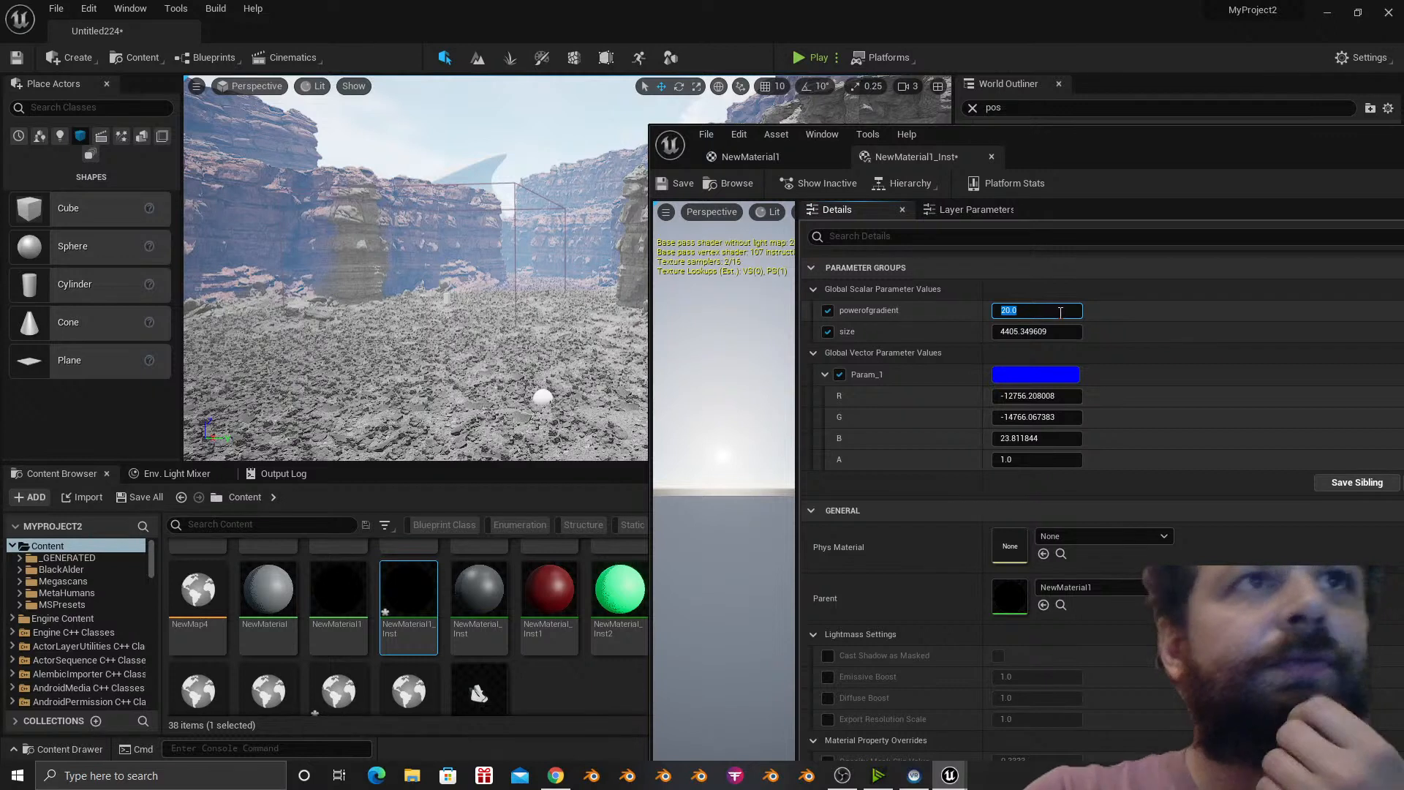
Examine the extent and edge of the desaturated area from high above and from ground level near the sphere.
right_drag(259, 298, 340, 344)
key(s)
key(w)
key(w)
key(s)
key(s)
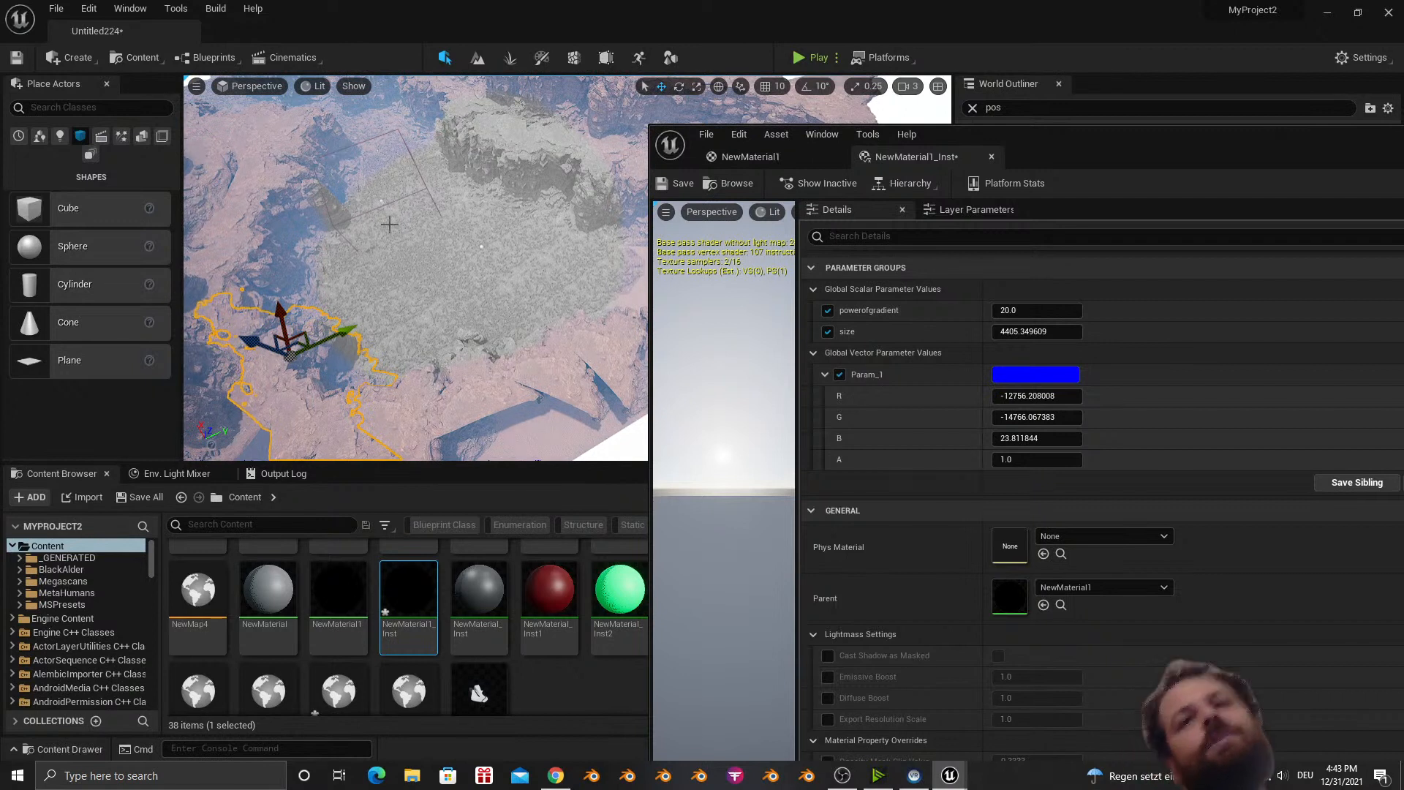
right_drag(490, 235, 614, 249)
key(w)
key(w)
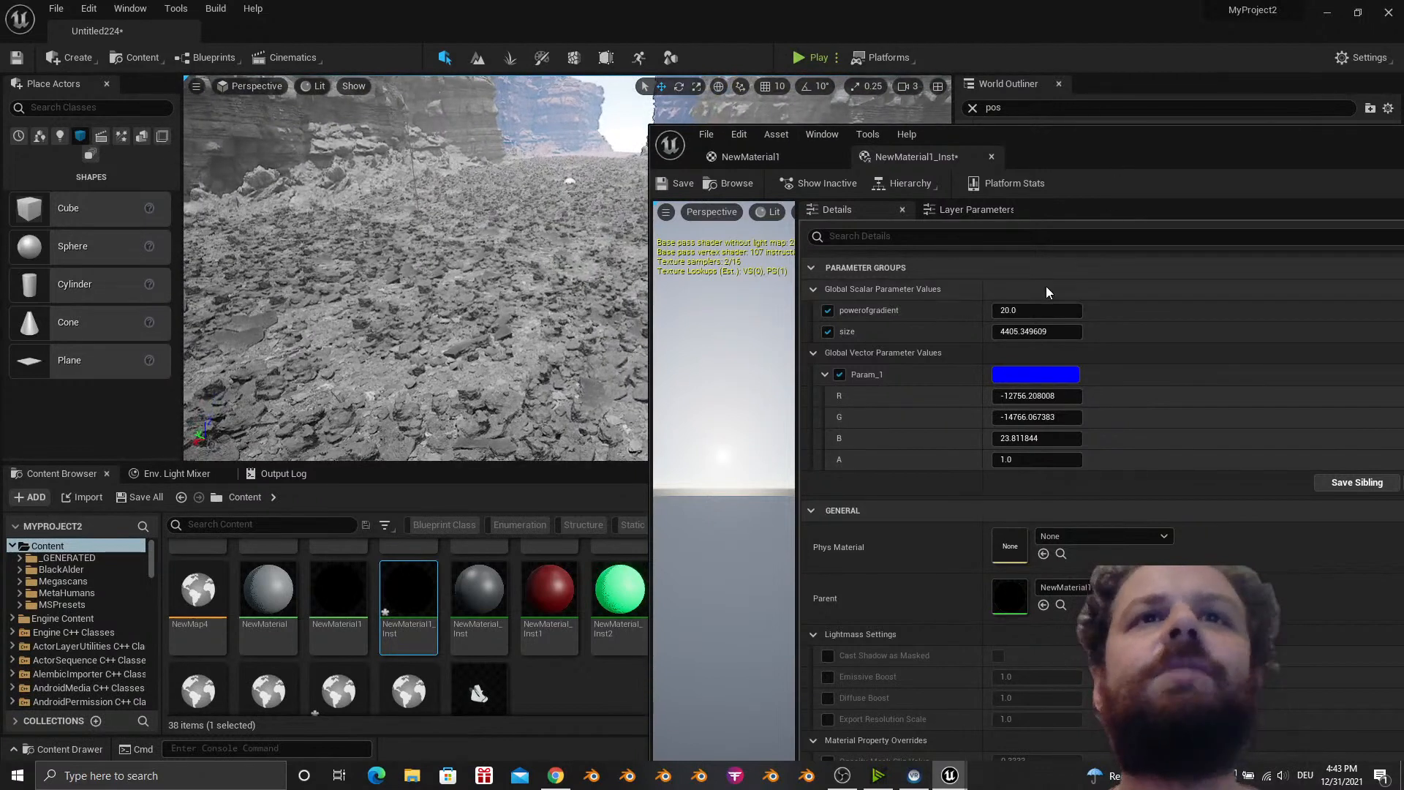
Try a size of 1000000 with powerofgradient at 100 and inspect the desaturation across the canyon.
click(1041, 332)
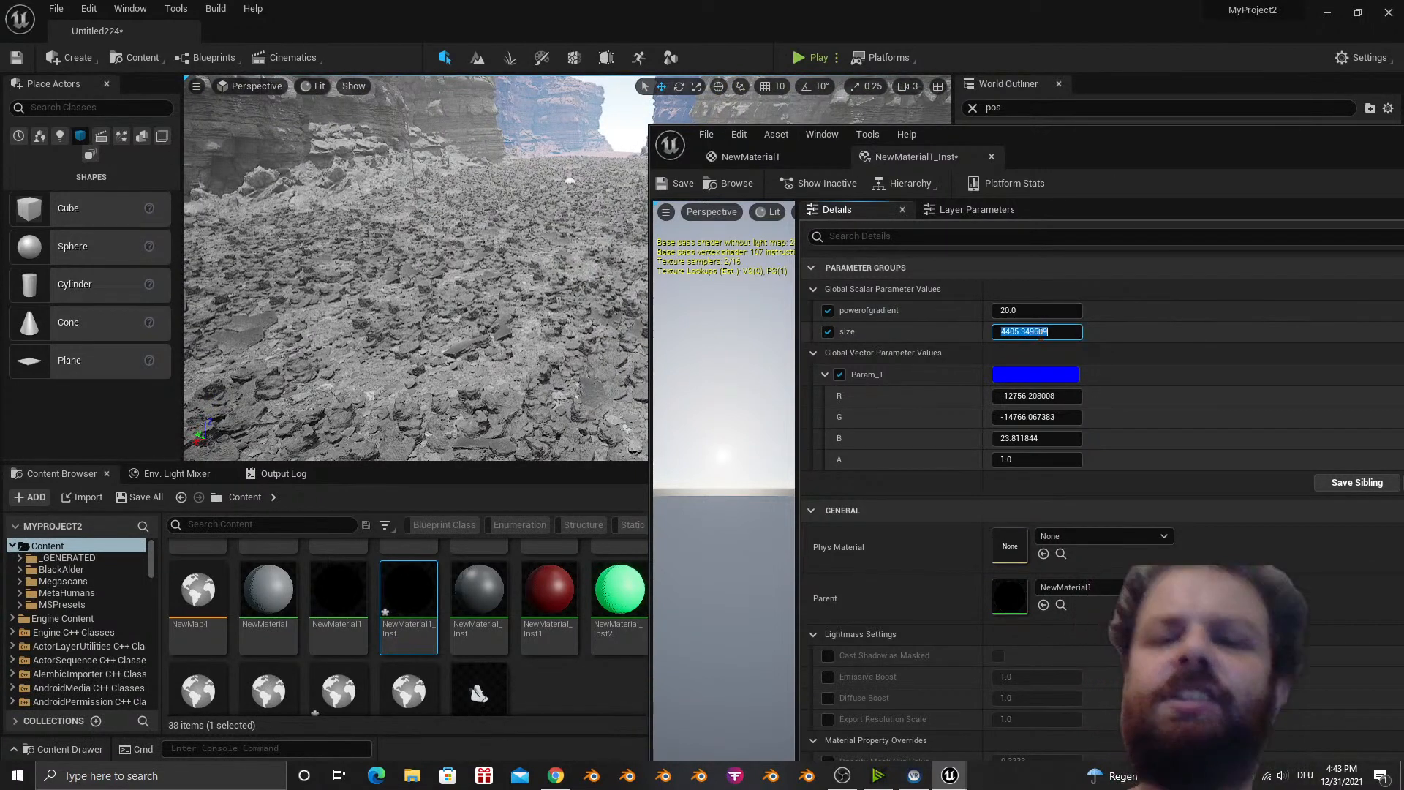
text(1000000)
key(Return)
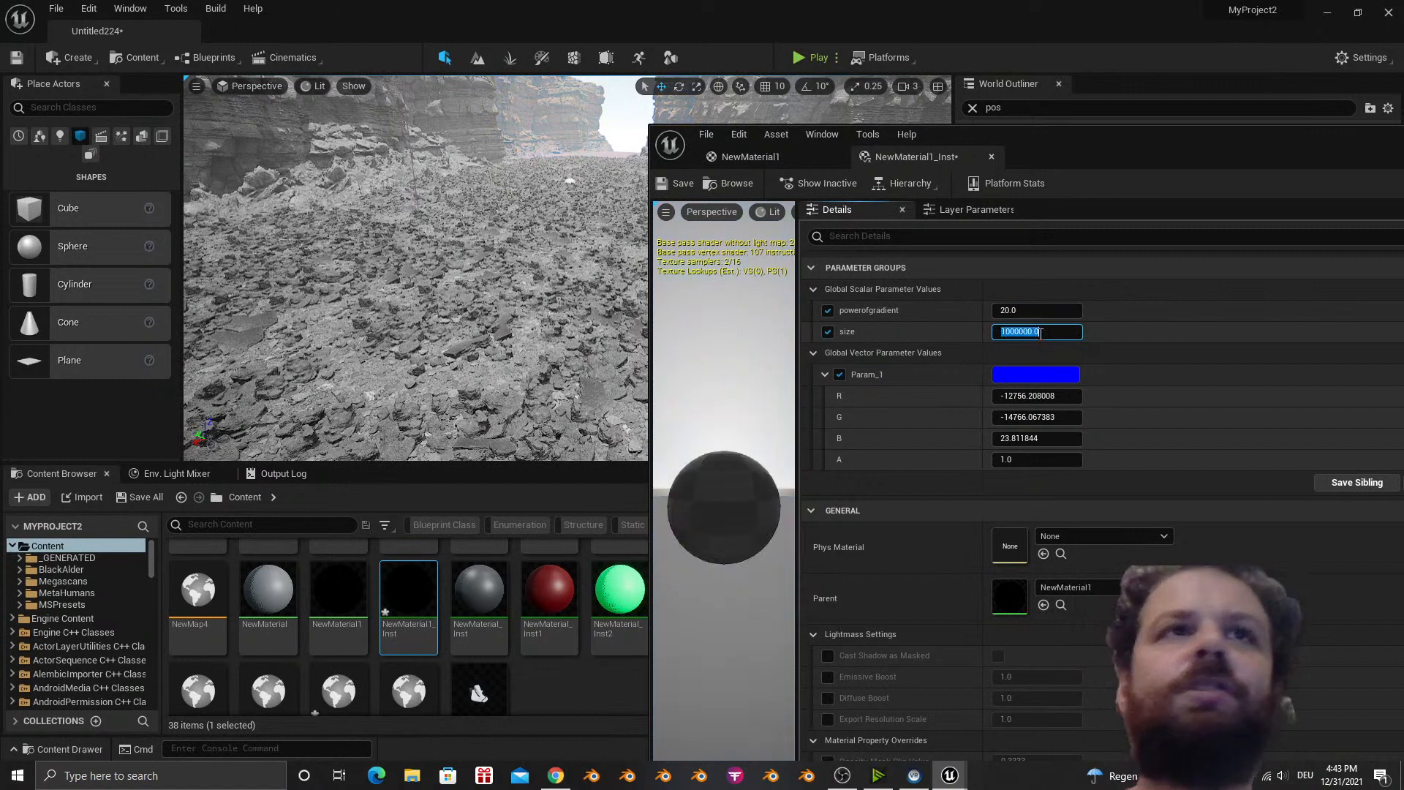
right_drag(400, 97, 400, 97)
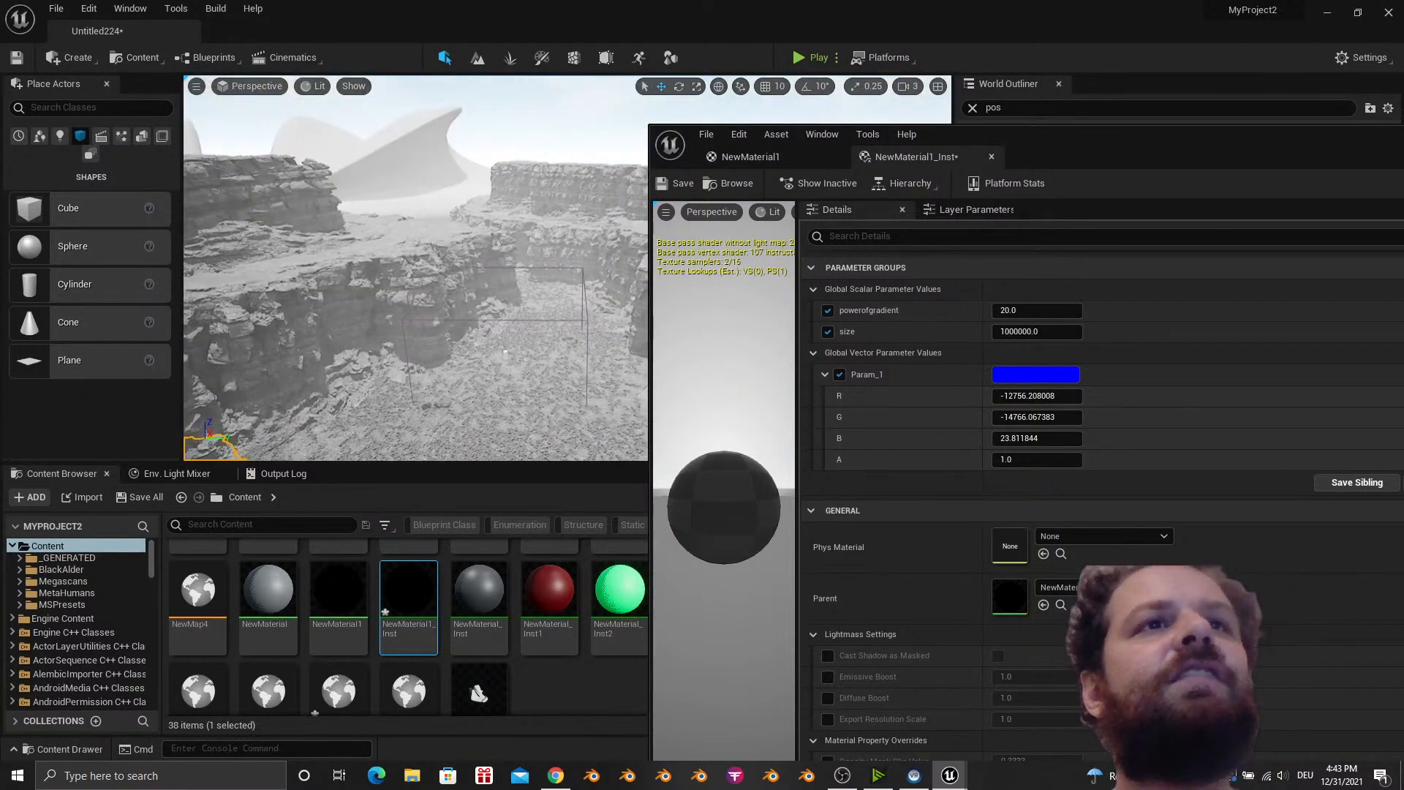
key(w)
right_drag(400, 97, 400, 98)
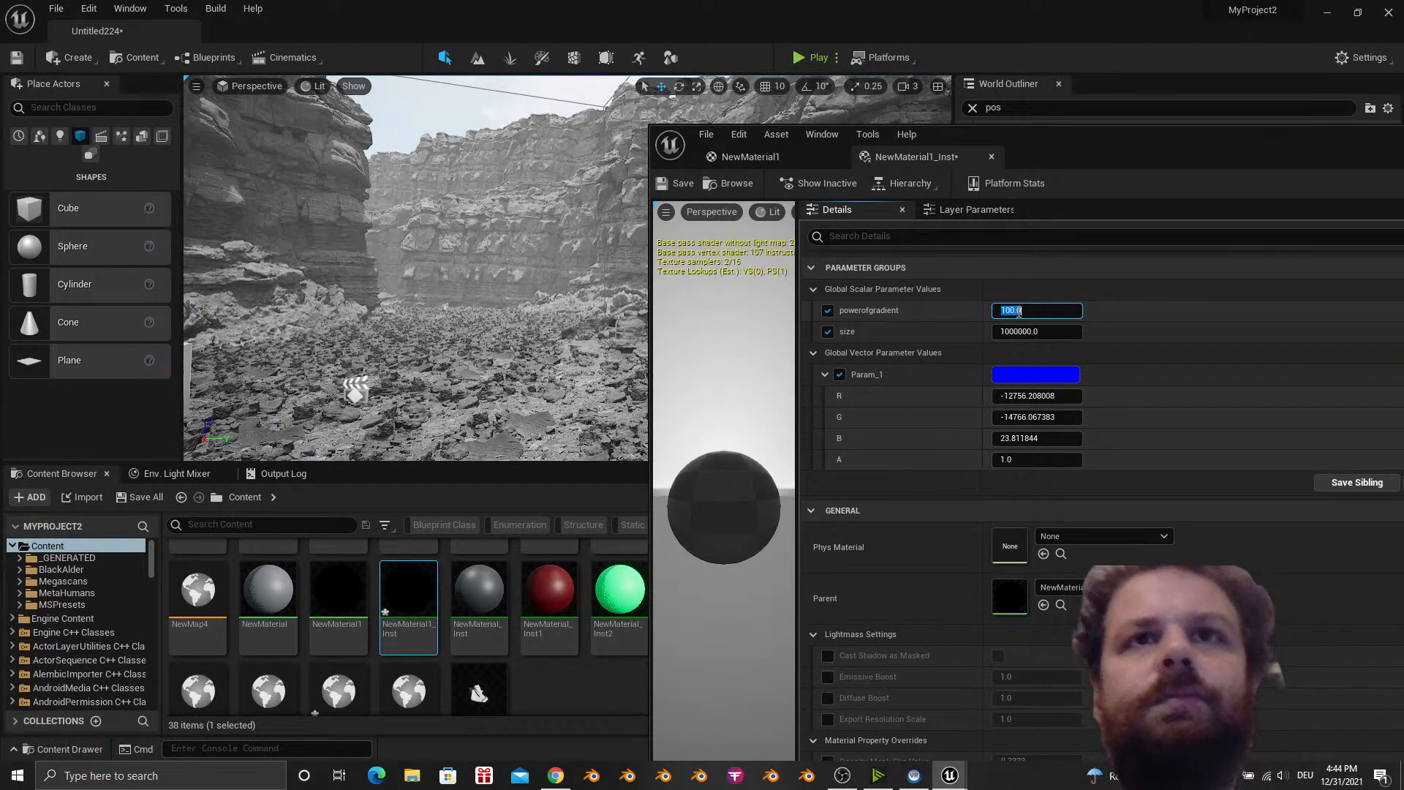
Try size values of 100 and 1000 and inspect the desaturated circle around the sphere.
click(1015, 333)
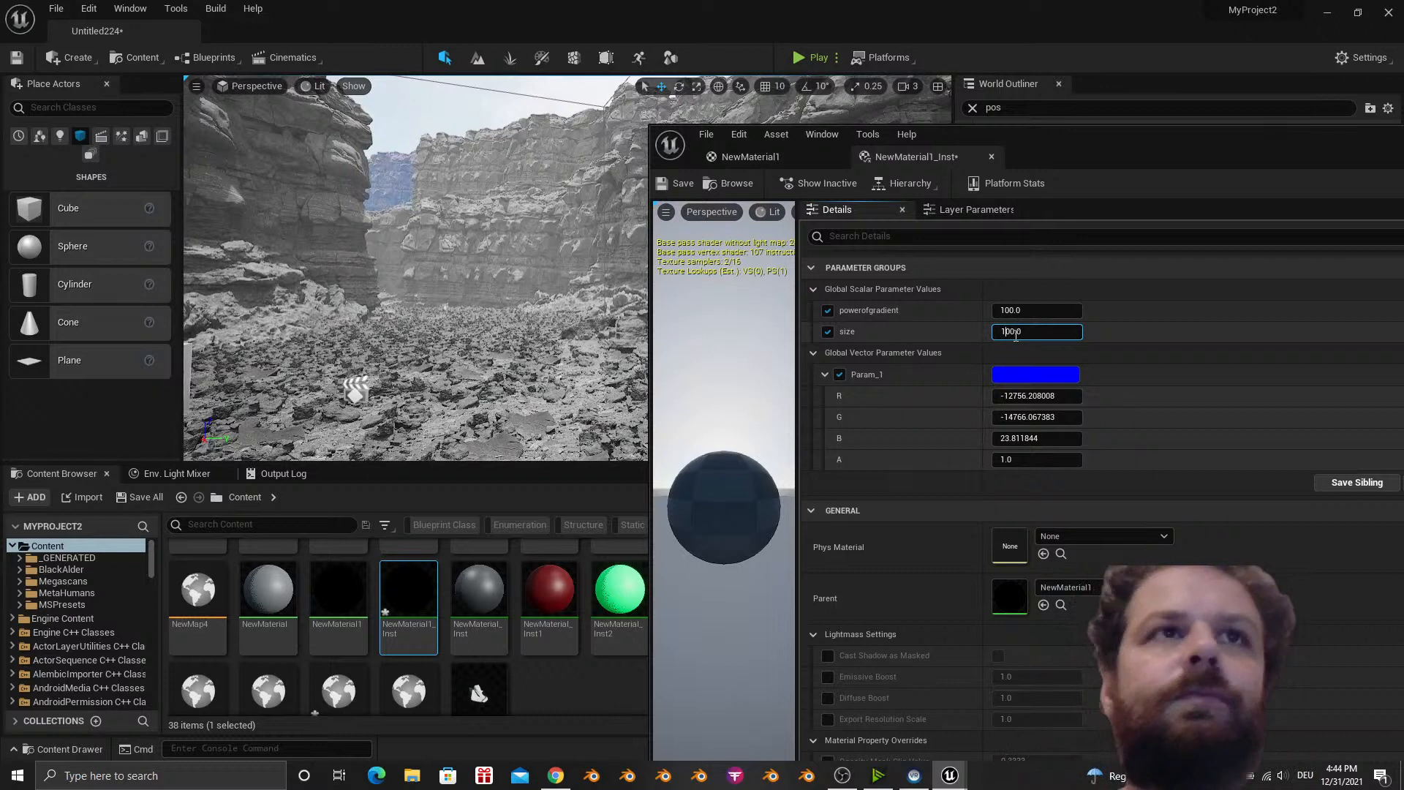
right_drag(351, 293, 444, 367)
click(1004, 332)
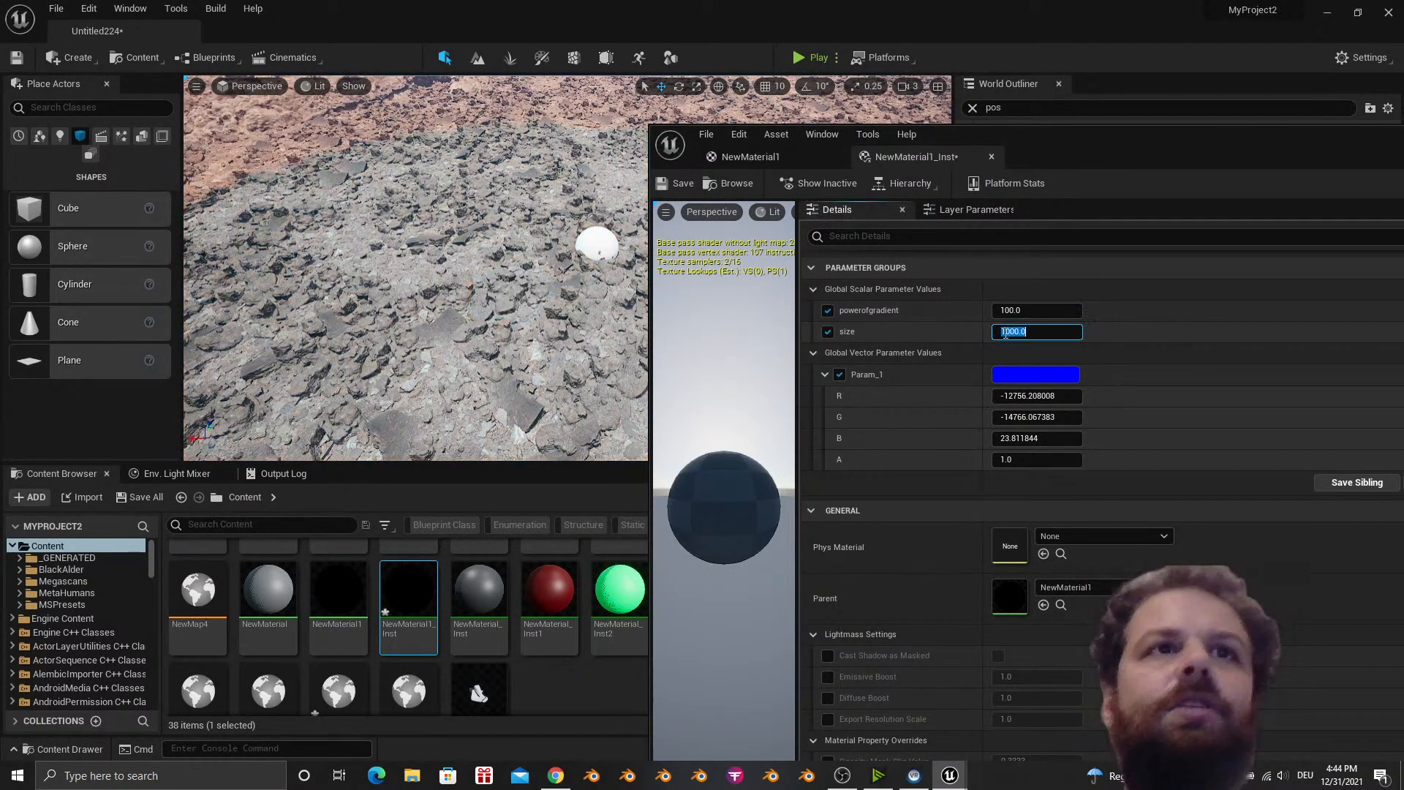
mouse_move(629, 248)
right_down()
mouse_move(644, 259)
mouse_move(628, 241)
right_up()
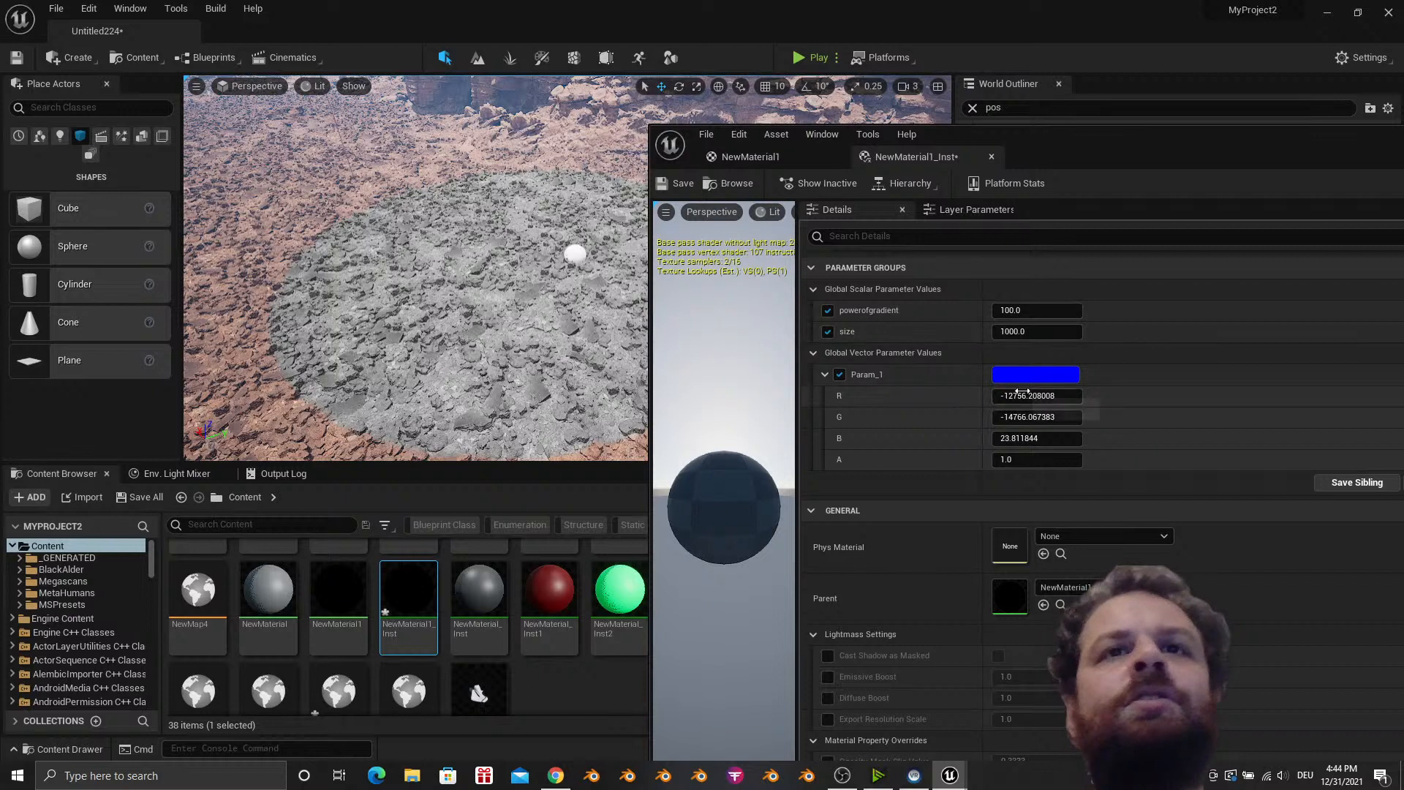
Set Param_1's R to about -12420, powerofgradient to about 2210 and size to 1000.
click(1046, 397)
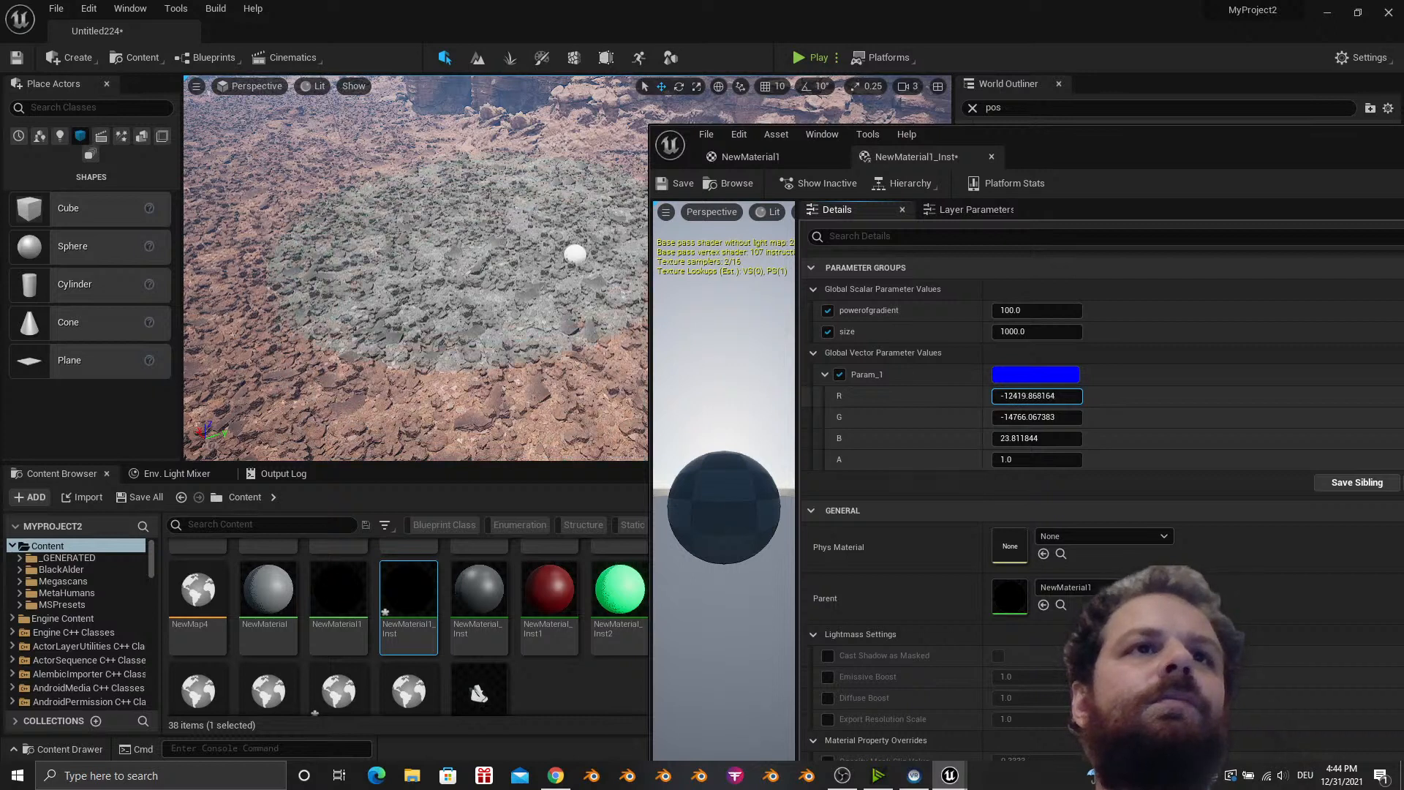
click(1023, 313)
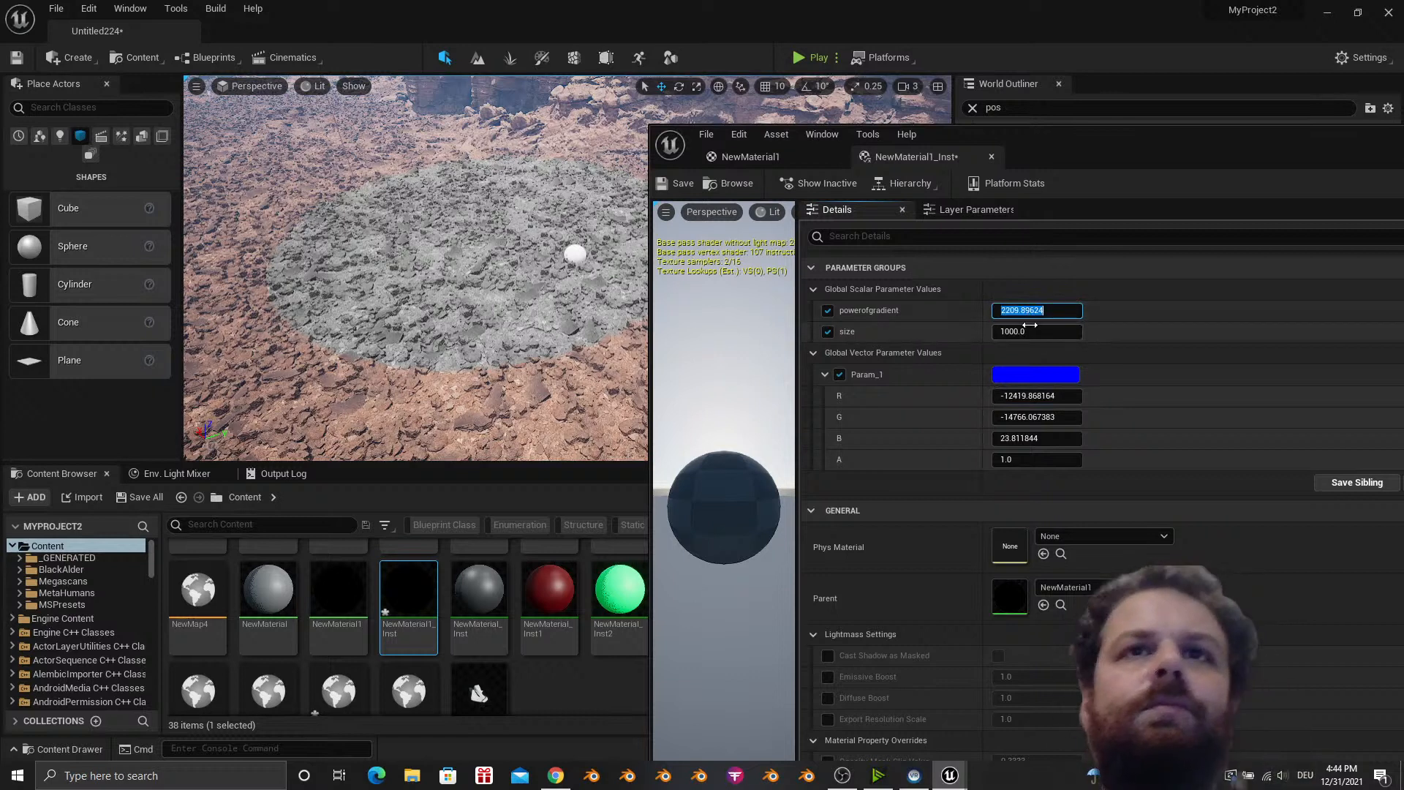
click(1029, 327)
text(100)
key(Return)
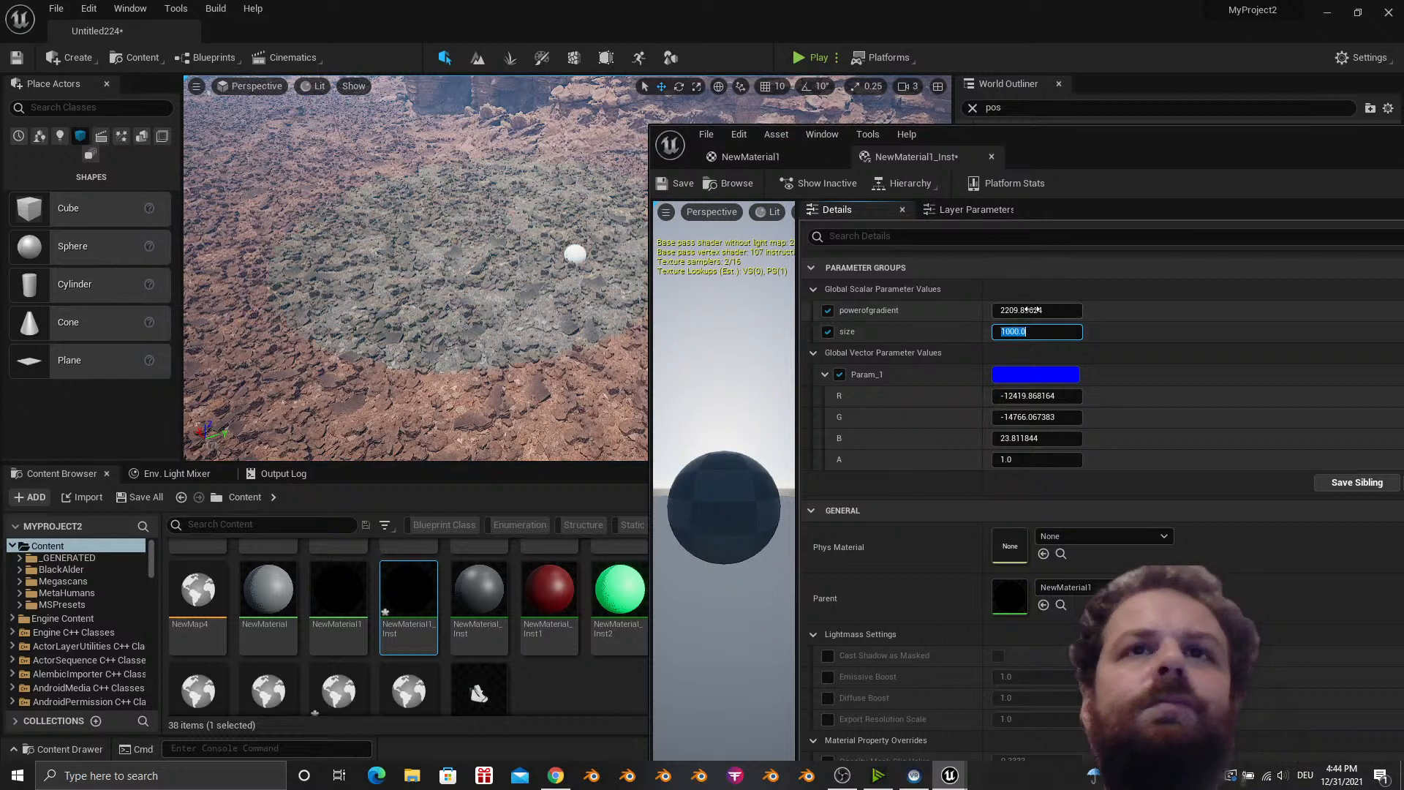
Set powerofgradient to 10 and inspect the softness of the desaturated circle's edge.
click(1031, 309)
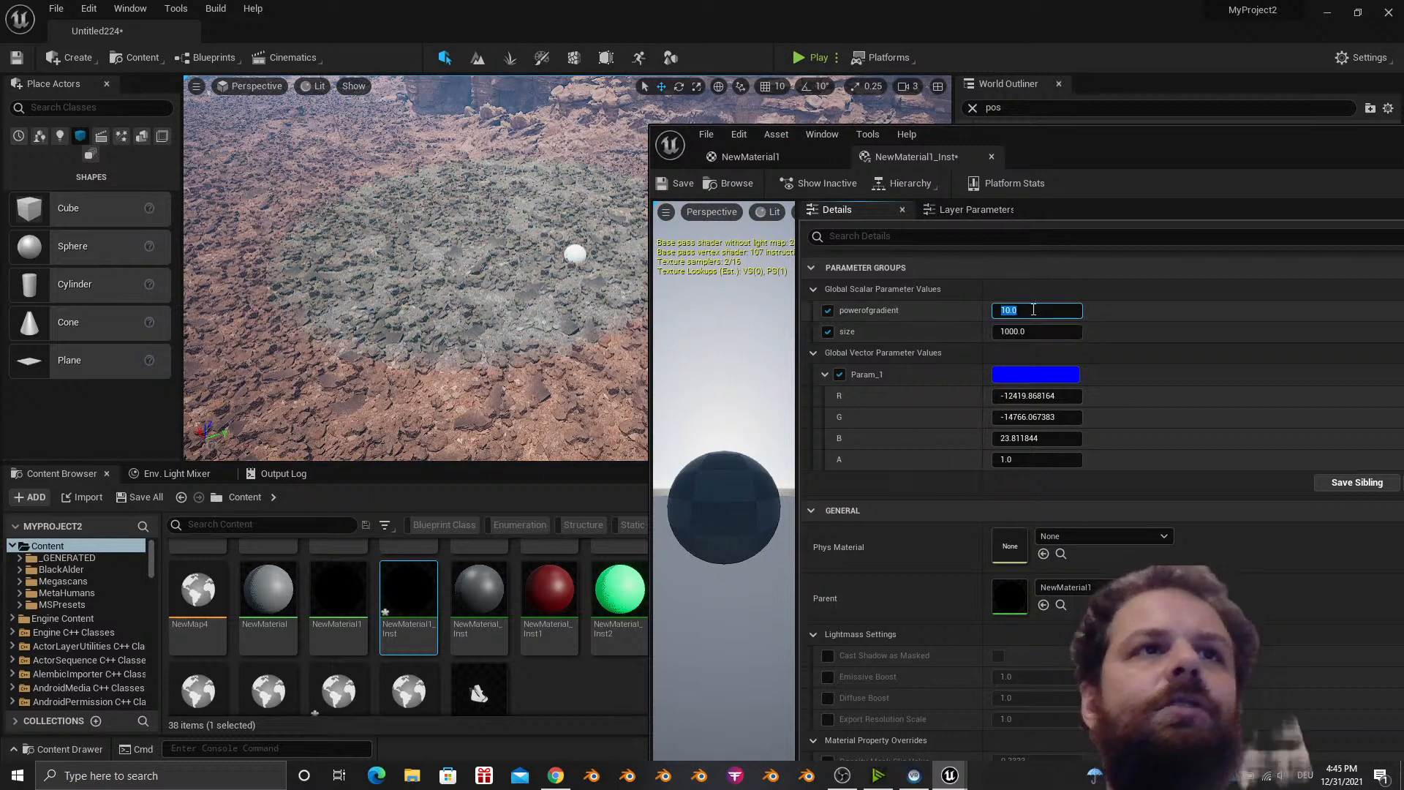
right_drag(499, 306, 636, 315)
key(w)
key(s)
Set powerofgradient to 1 and inspect the gradient around the sphere.
click(1028, 311)
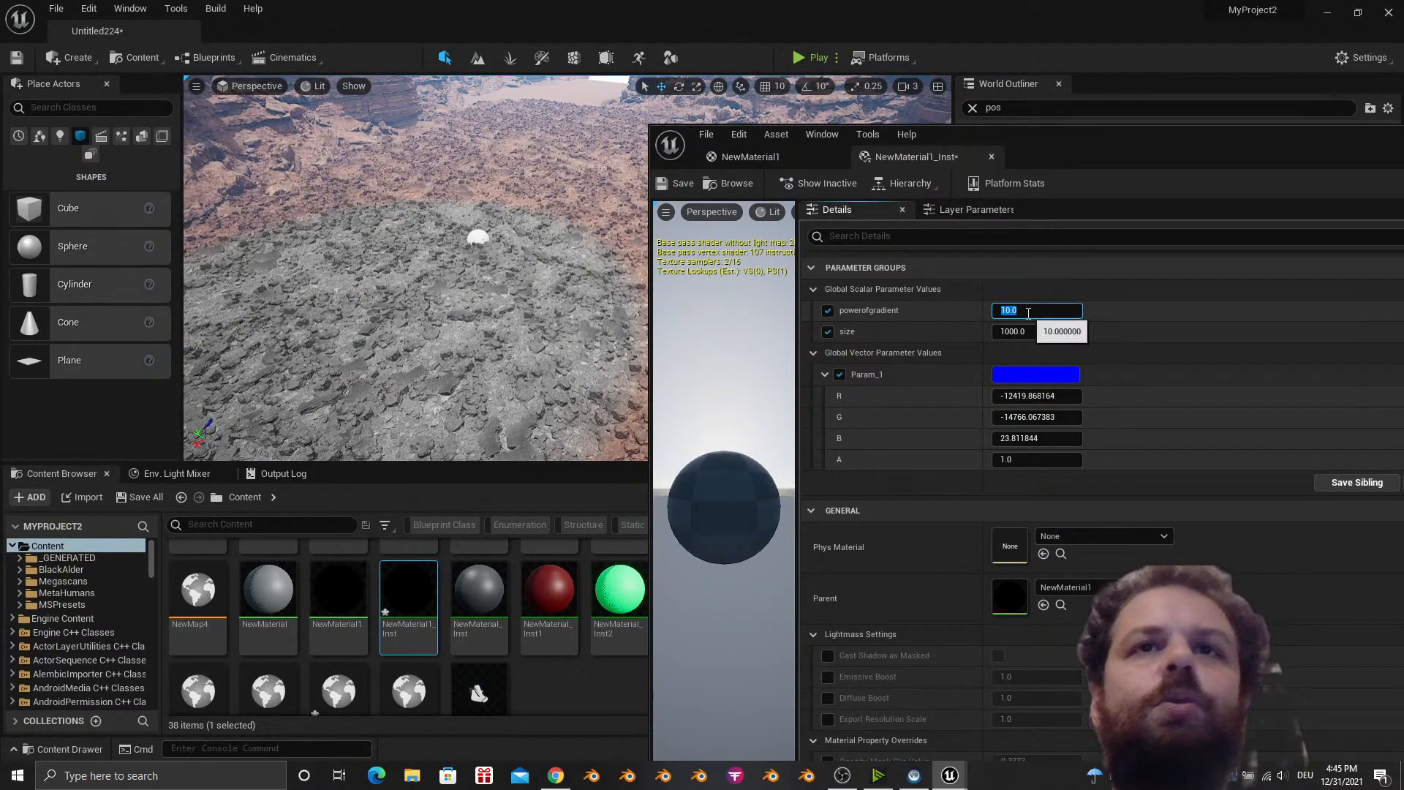
text(1)
right_drag(578, 293, 519, 271)
key(s)
Try a size of 10000 and inspect the falloff over the canyon from a distance.
click(1016, 331)
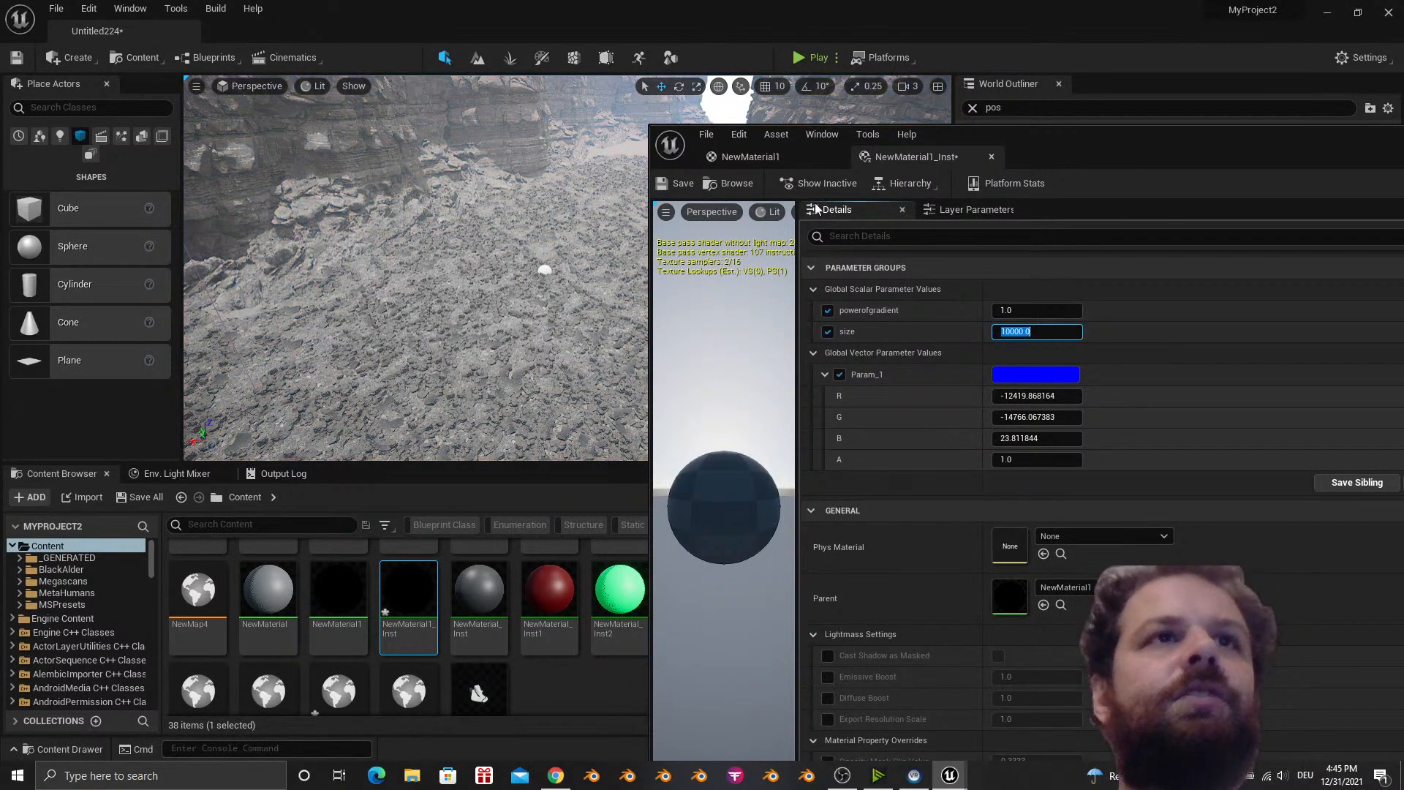
right_drag(585, 190, 585, 138)
key(s)
key(s)
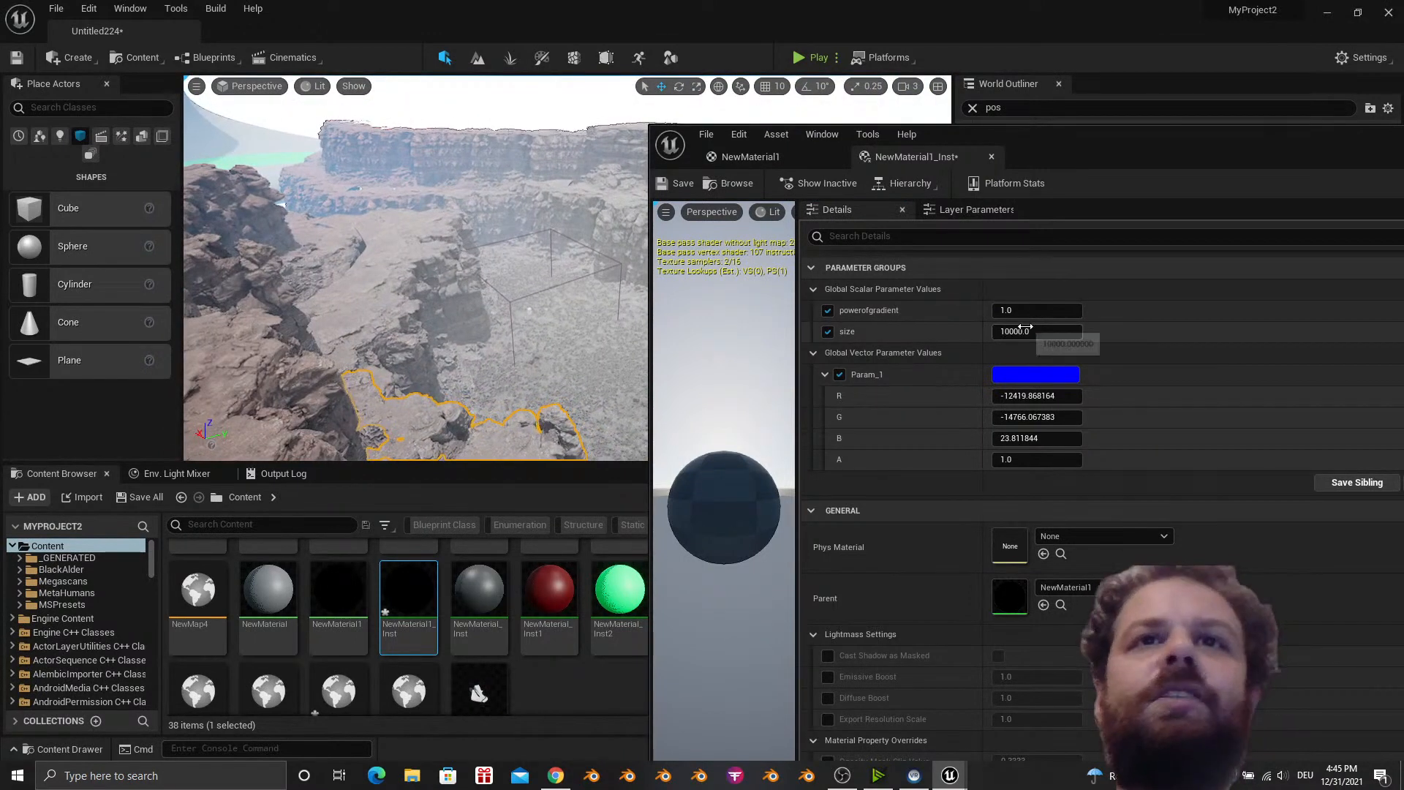
Set size to 3000 and inspect the soft desaturated area around the sphere from above.
click(1019, 331)
drag(1012, 332, 969, 337)
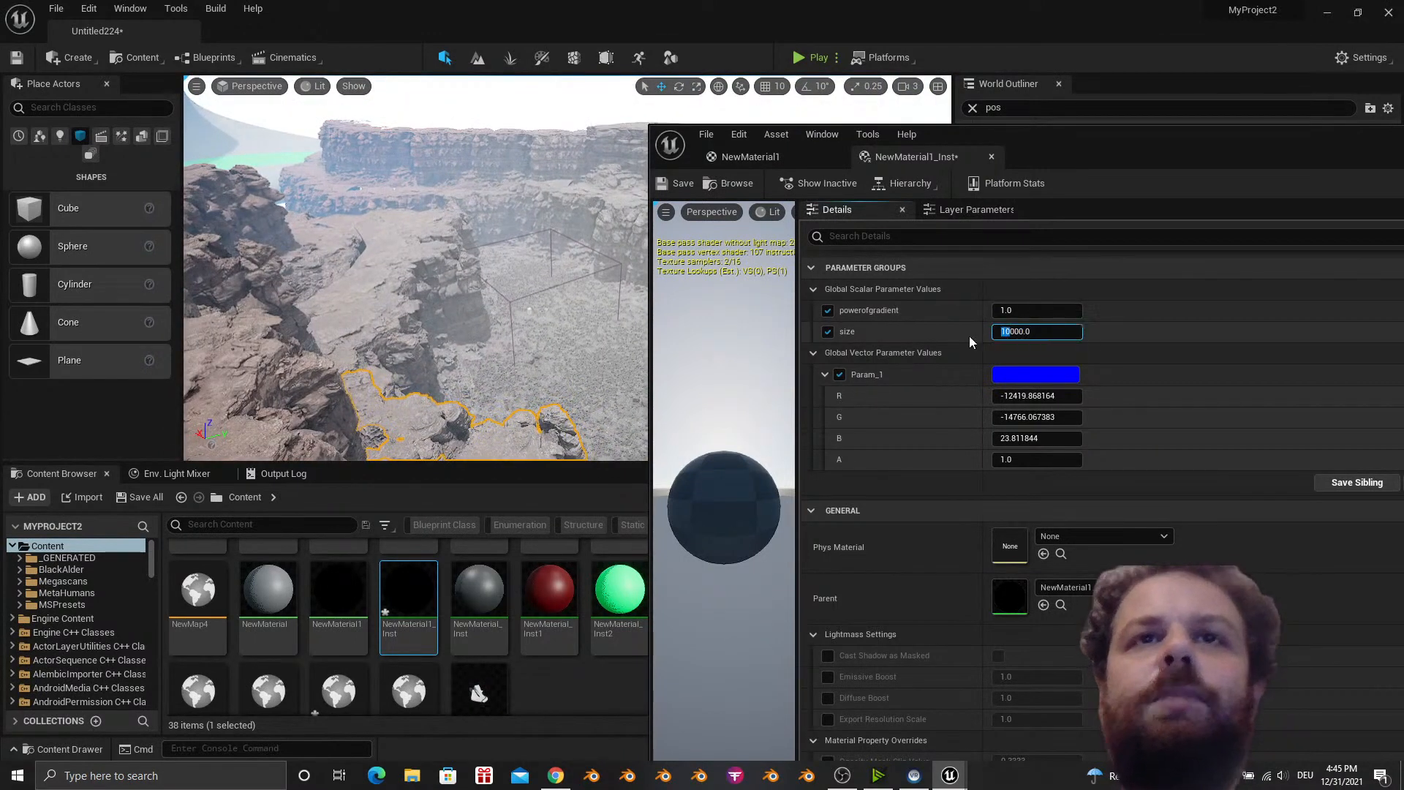
text(3)
key(Return)
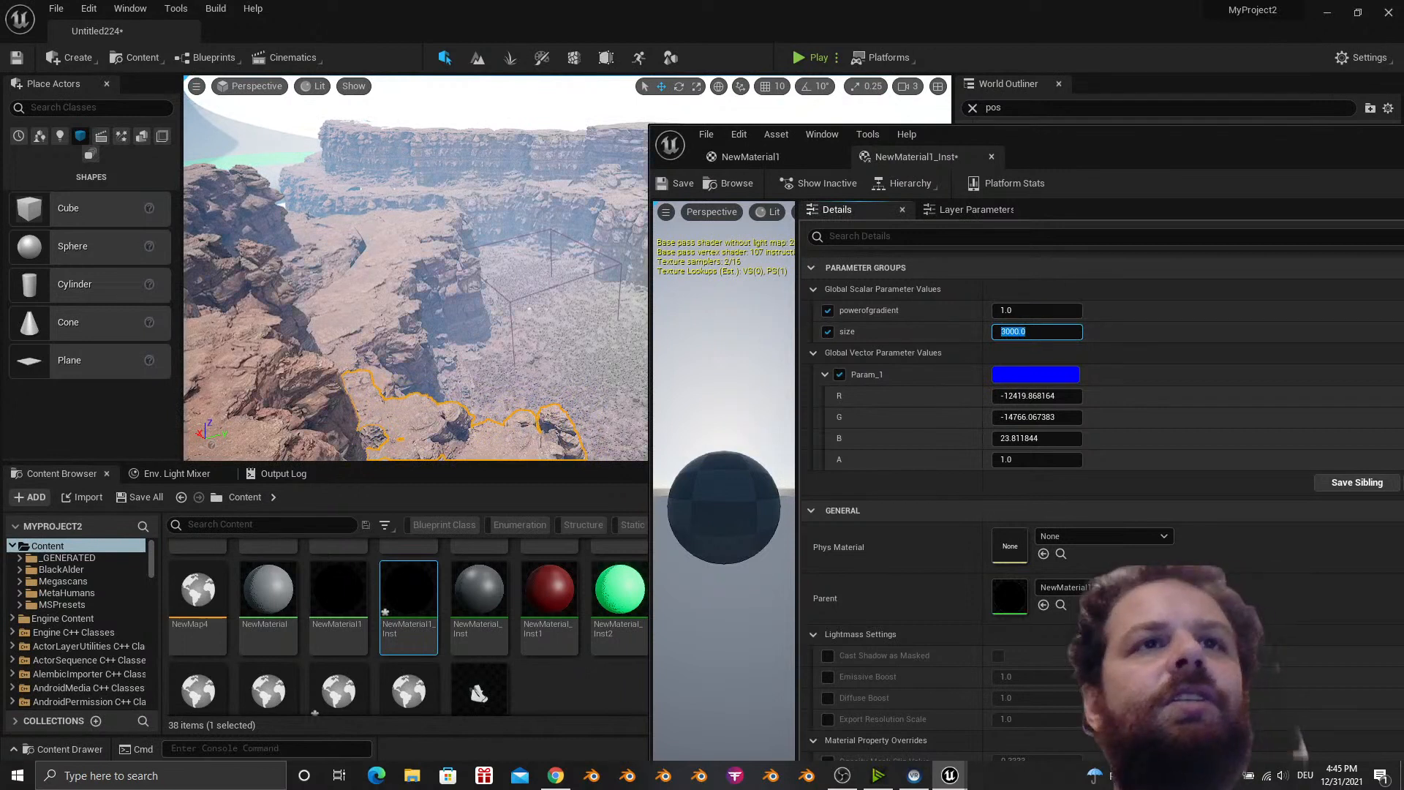
key(w)
right_drag(529, 309, 449, 299)
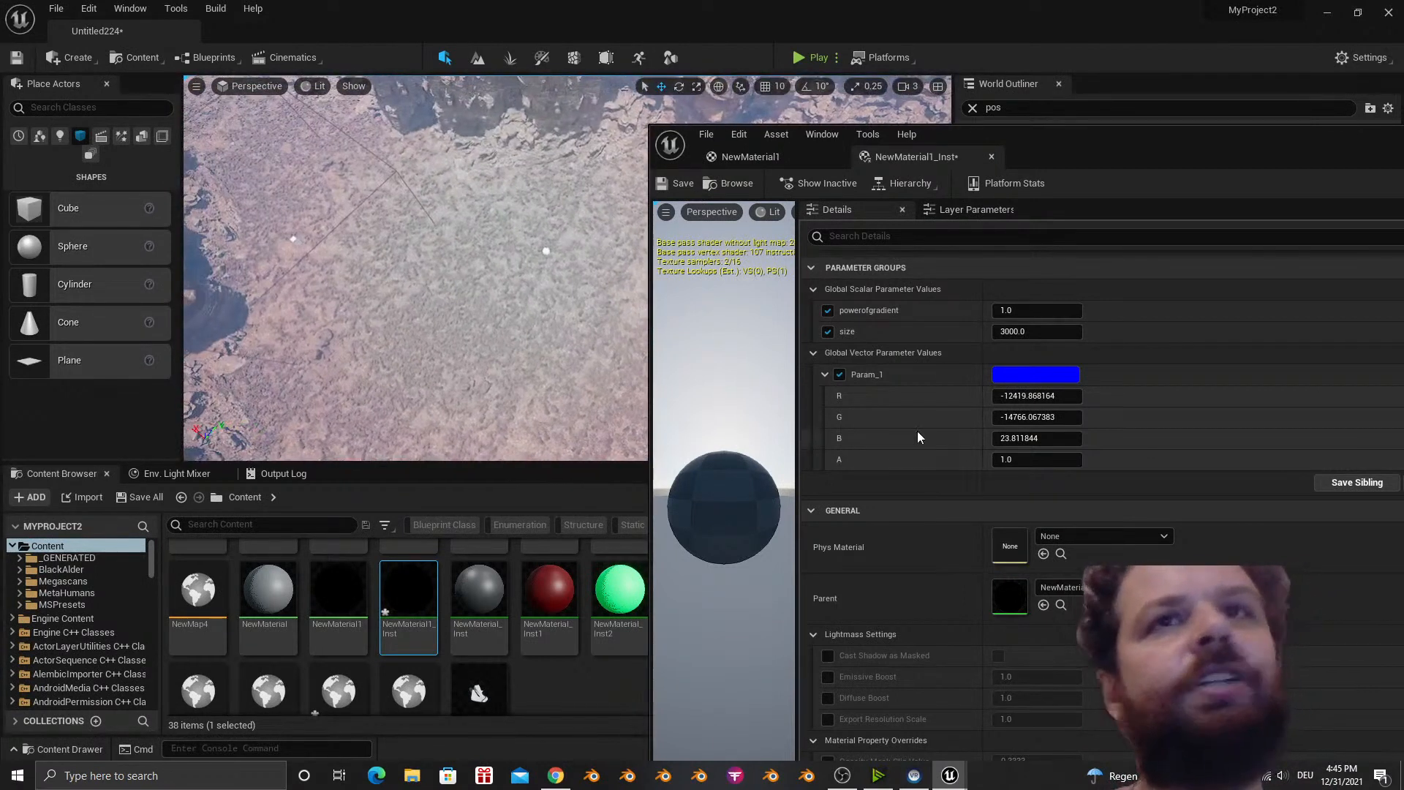
Set powerofgradient to 2 and inspect the desaturated area around the sphere from near ground level.
click(1004, 332)
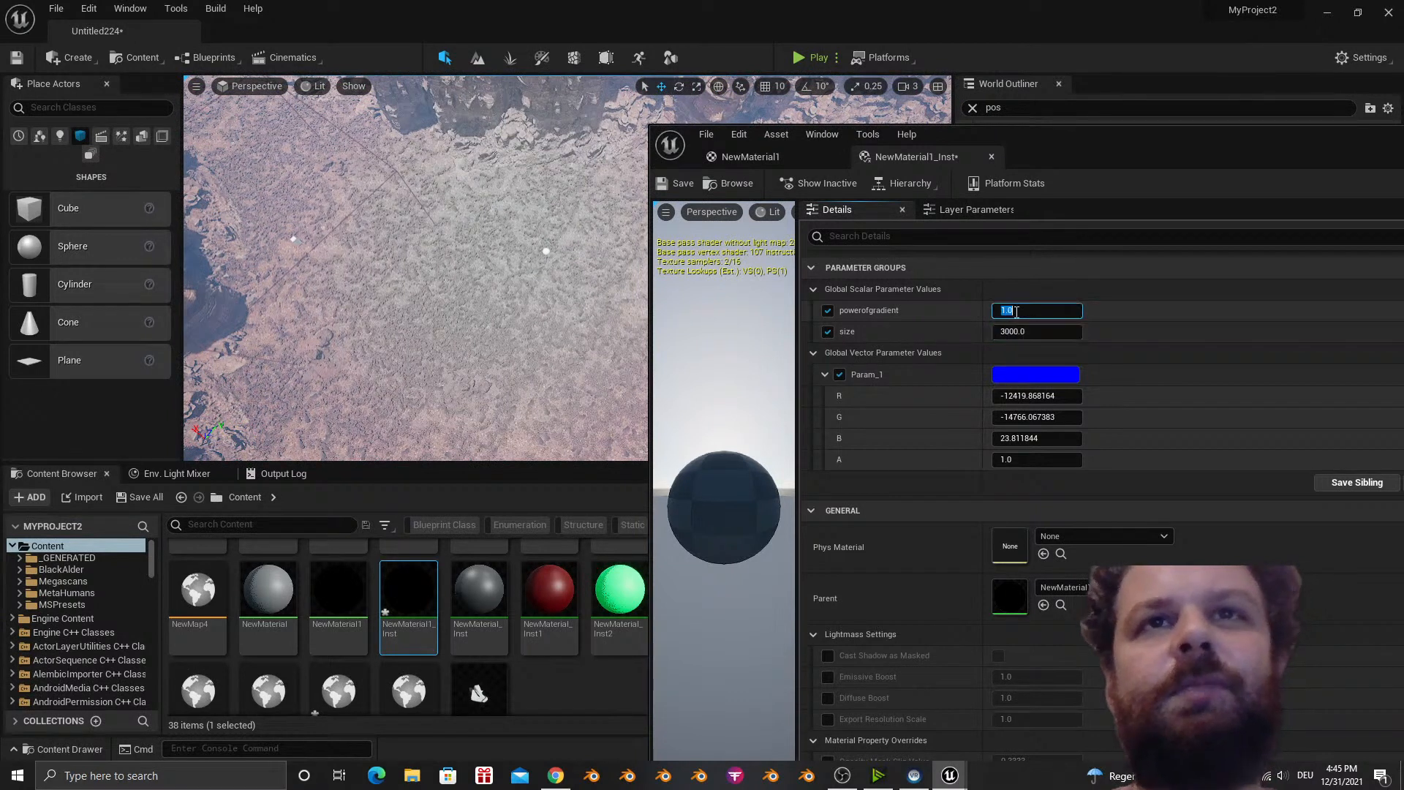
right_drag(468, 274, 480, 218)
key(w)
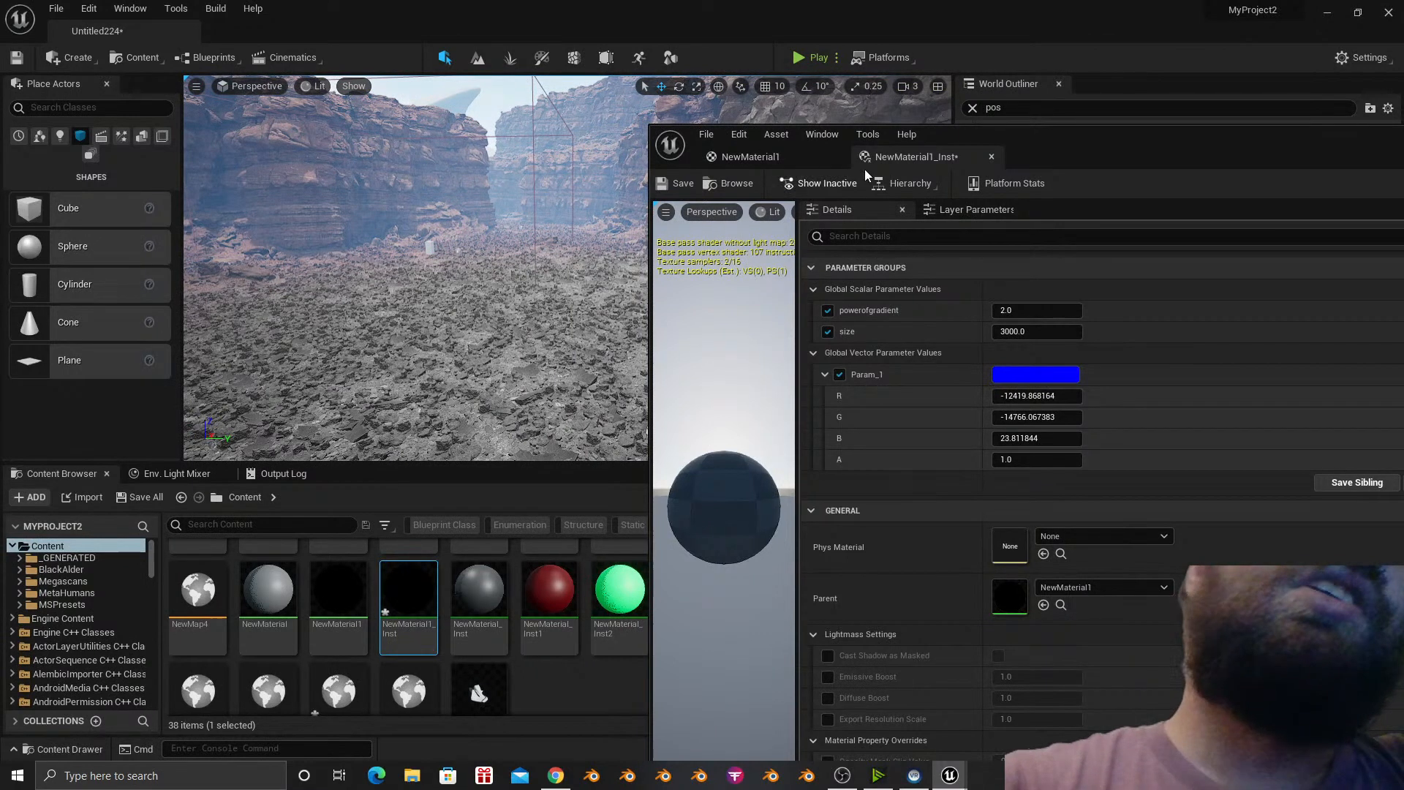
drag(1021, 137, 738, 102)
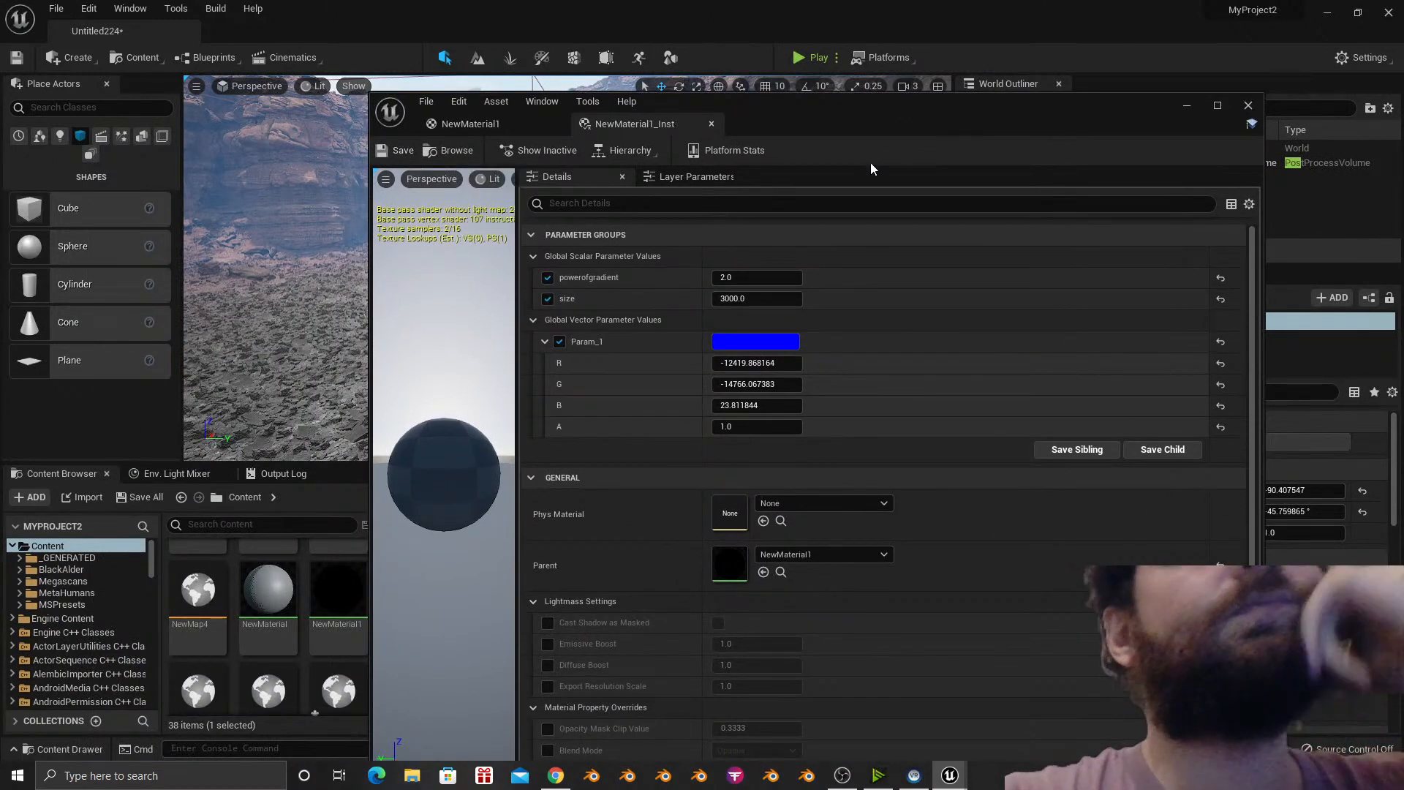
drag(874, 125, 1005, 227)
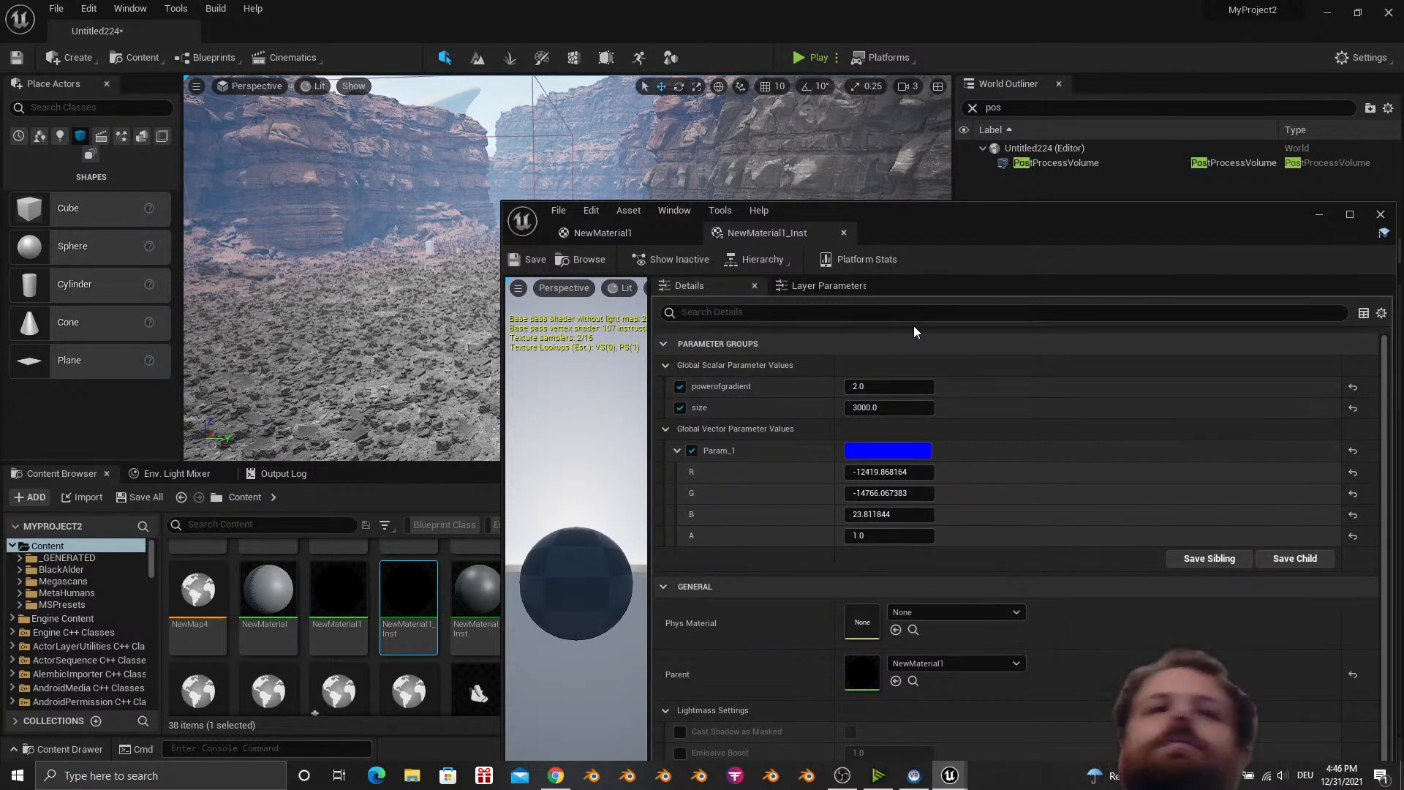
Switch to Chrome and open the run-time post process settings article and the Post Process Blend Weight answer from the image results in new tabs.
click(556, 775)
click(155, 58)
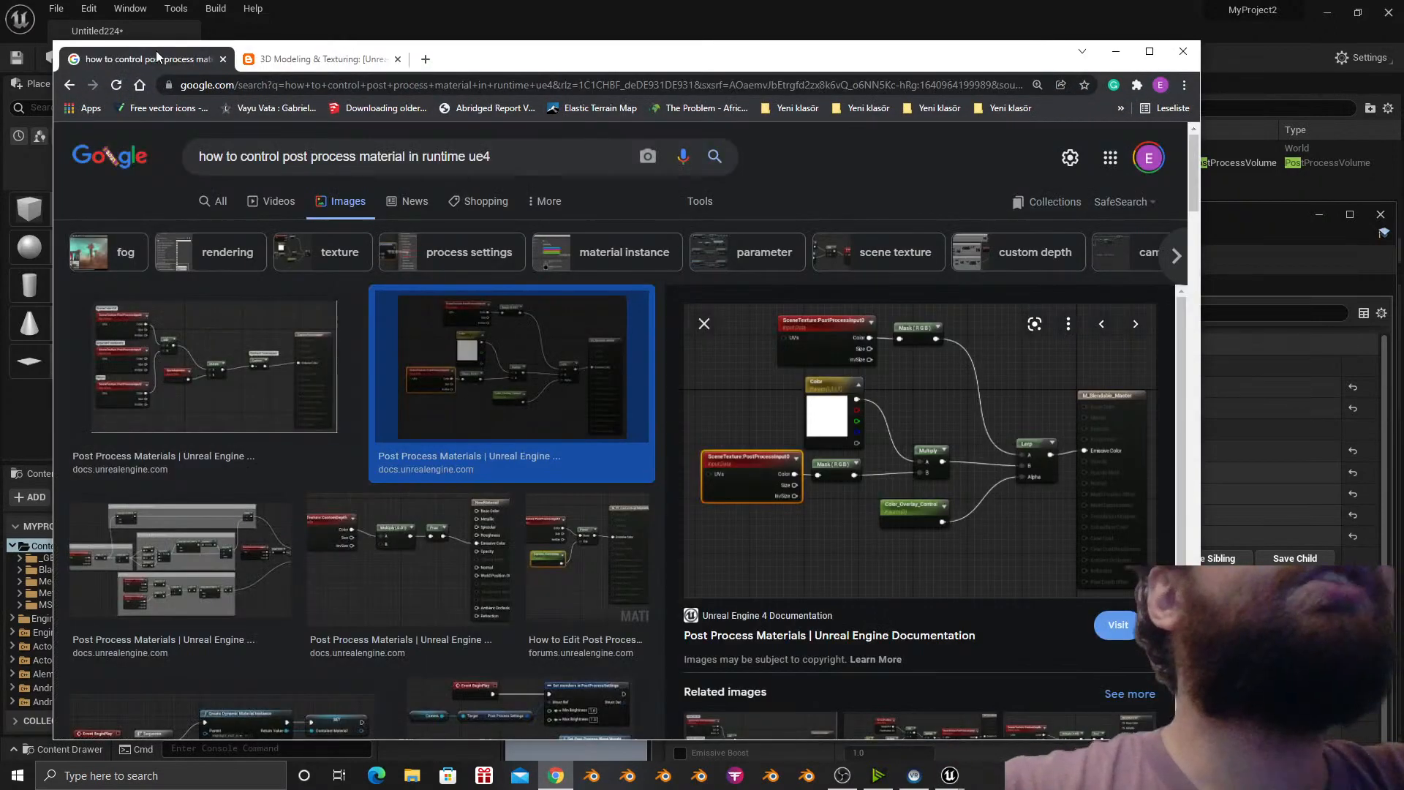
scroll(449, 363, down, 5)
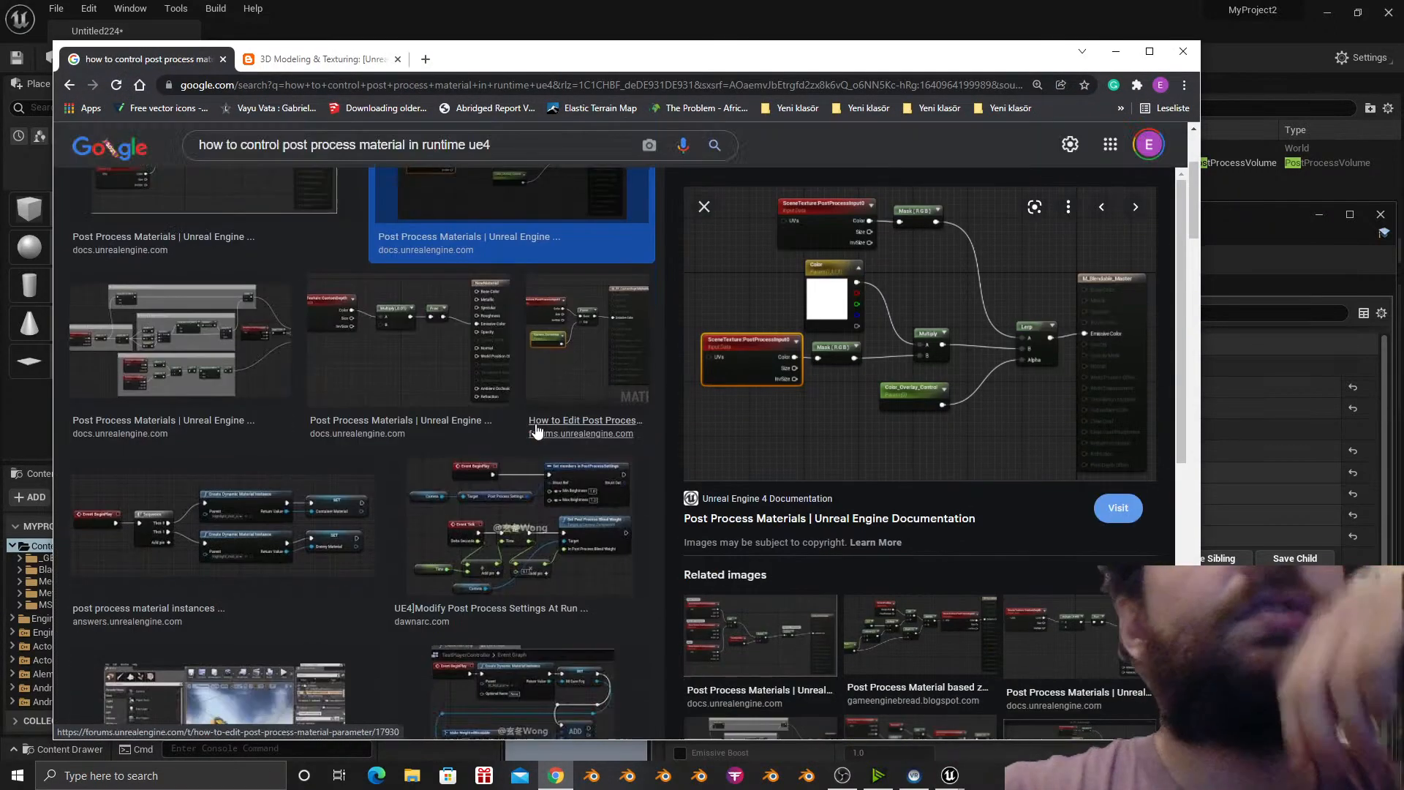
click(534, 390)
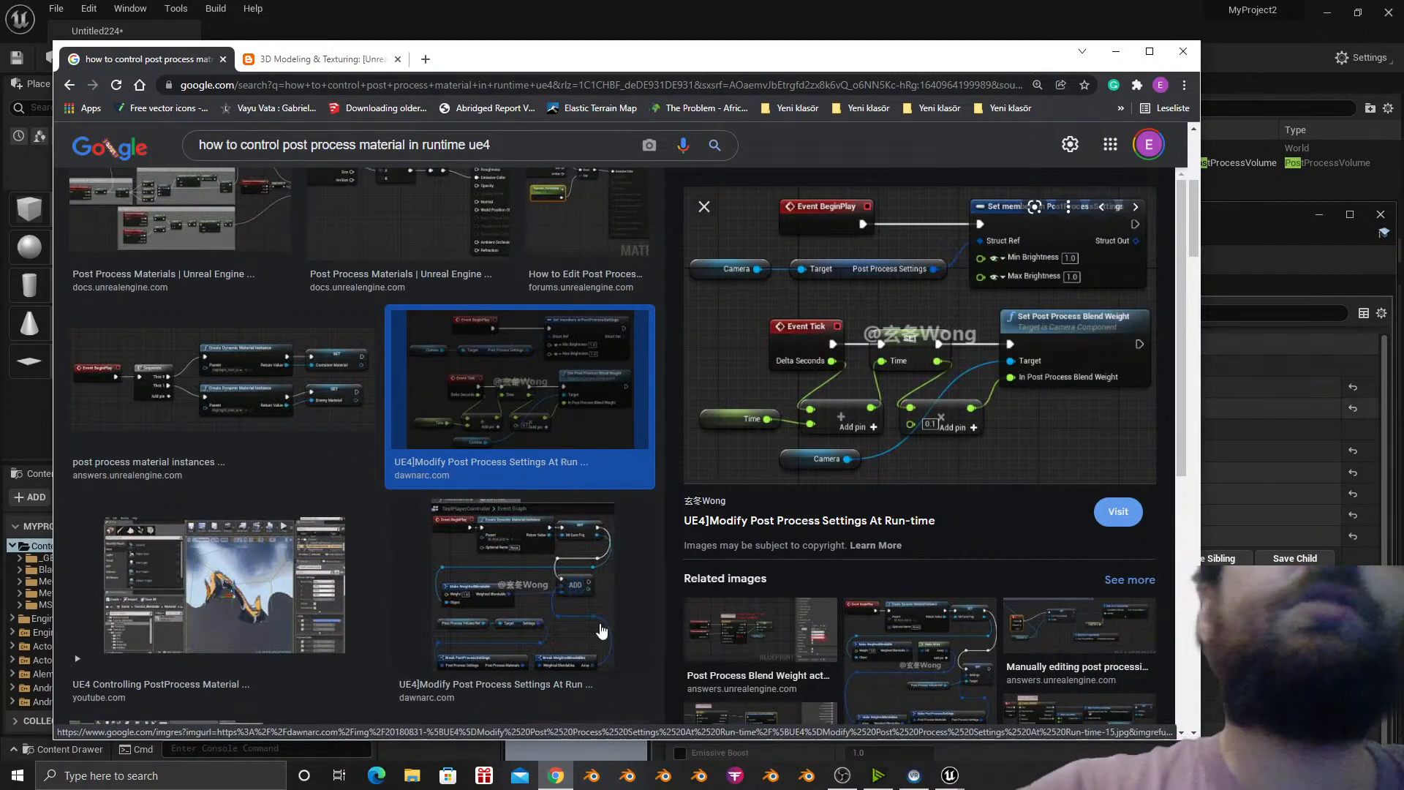
right_click(746, 522)
click(766, 535)
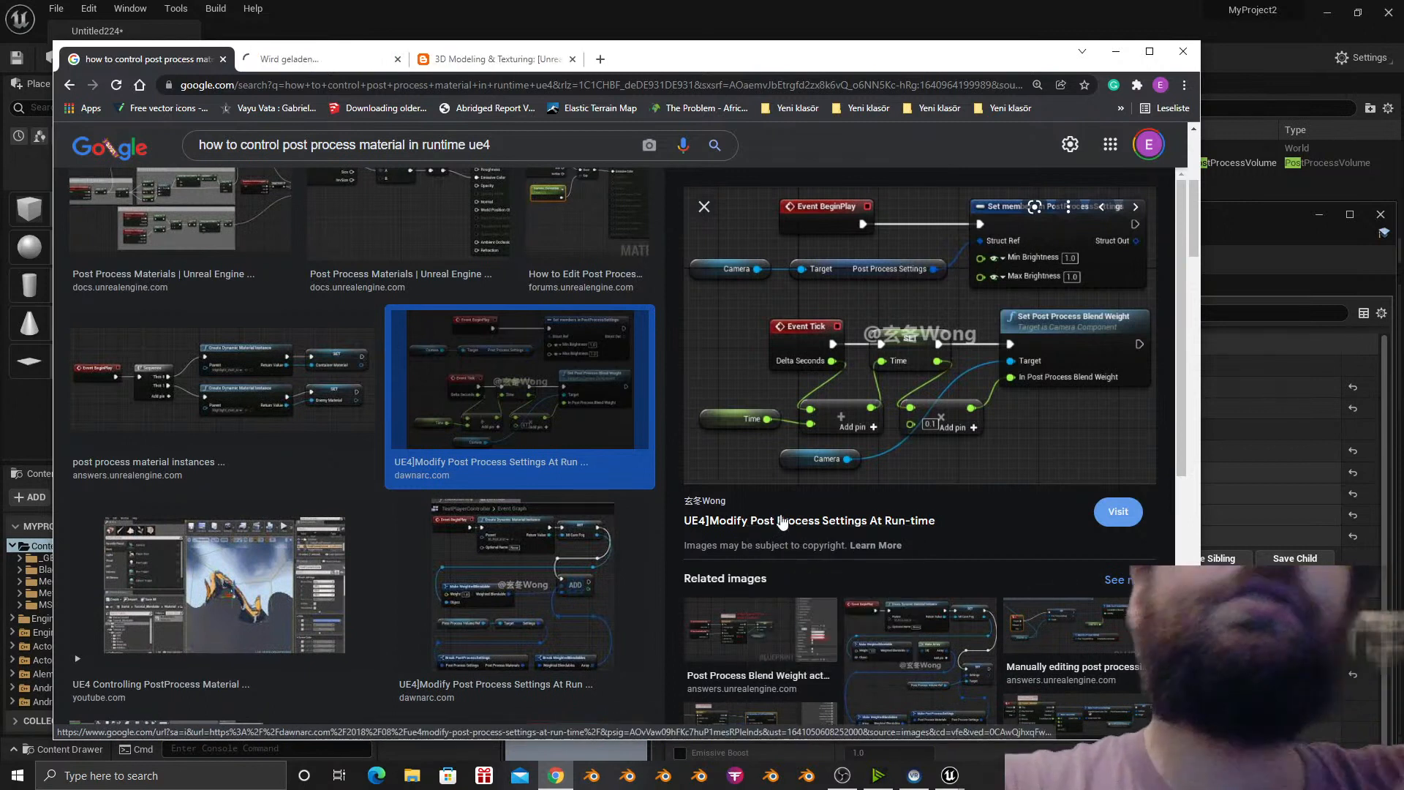
click(794, 562)
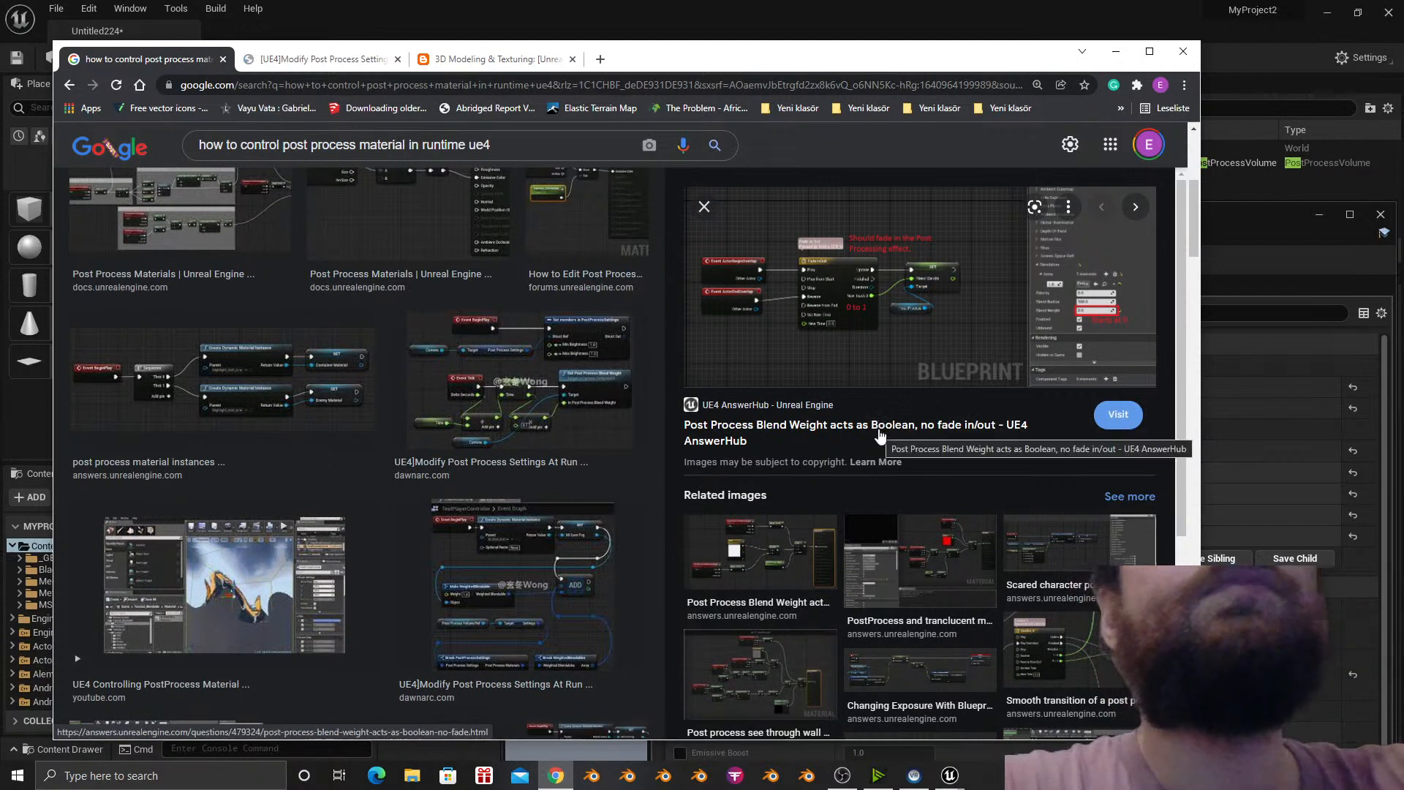
right_click(879, 435)
click(910, 453)
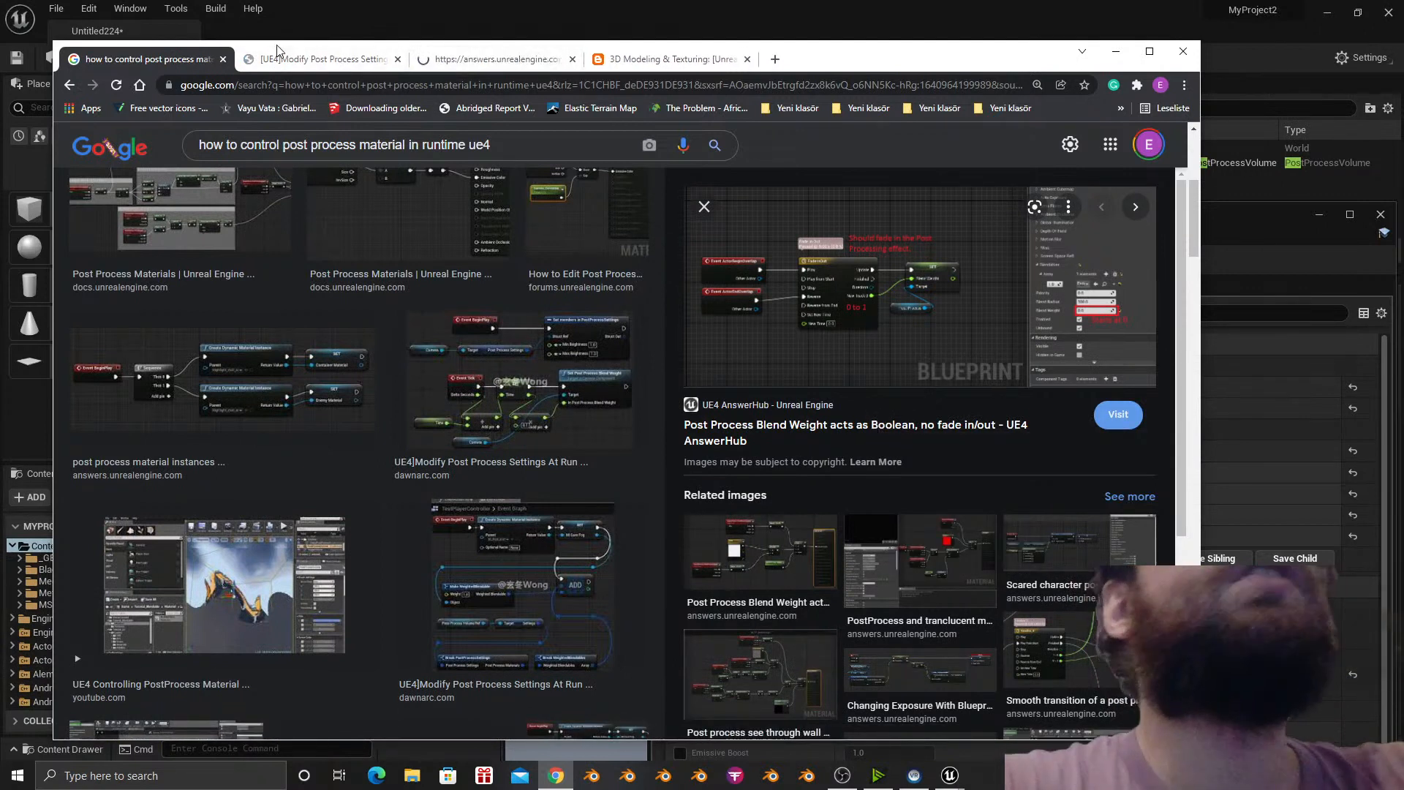
Accept the dawnarc.com consent request and read how to pass parameters to post process materials at run-time, up to making the Post Process Settings.
click(306, 57)
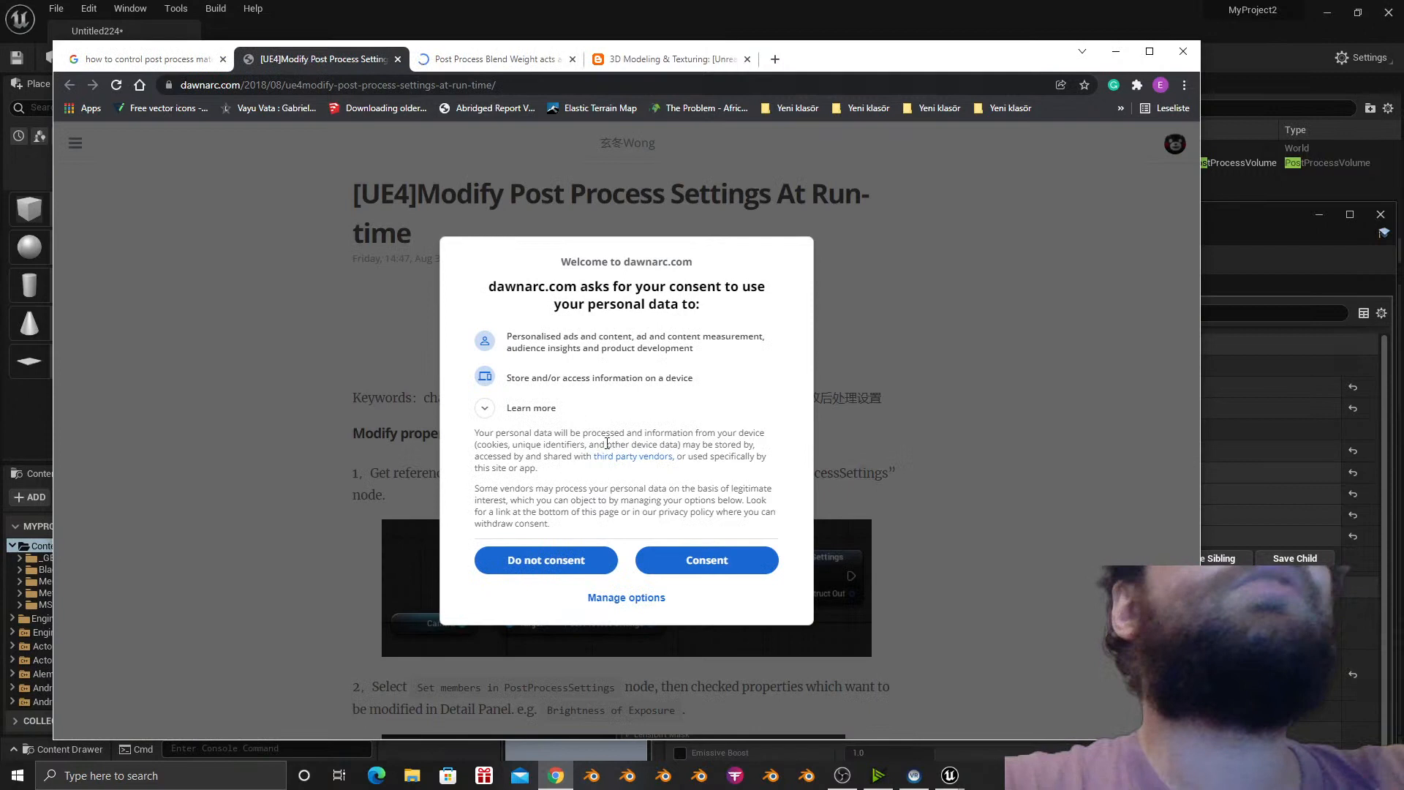
click(691, 561)
scroll(644, 451, down, 1)
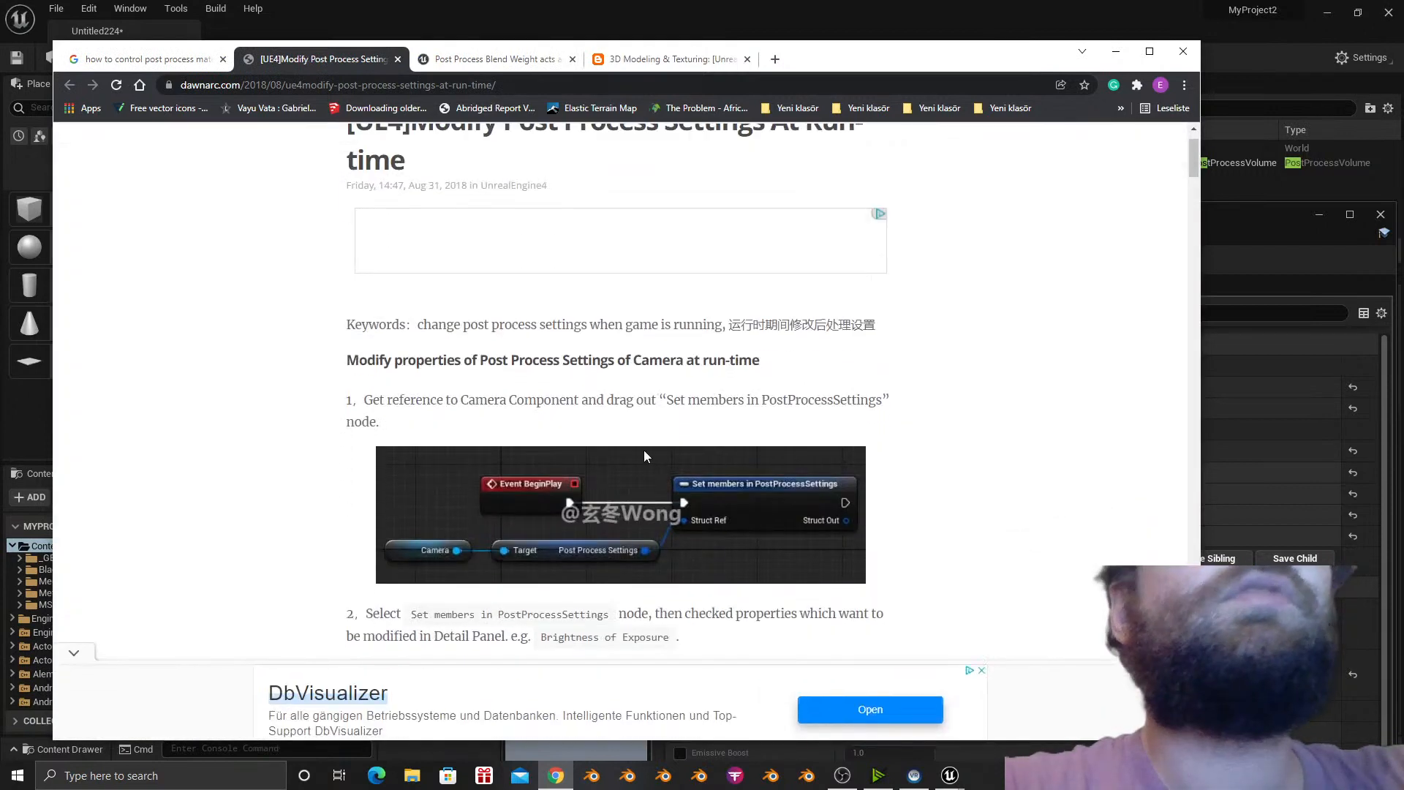
scroll(644, 451, down, 4)
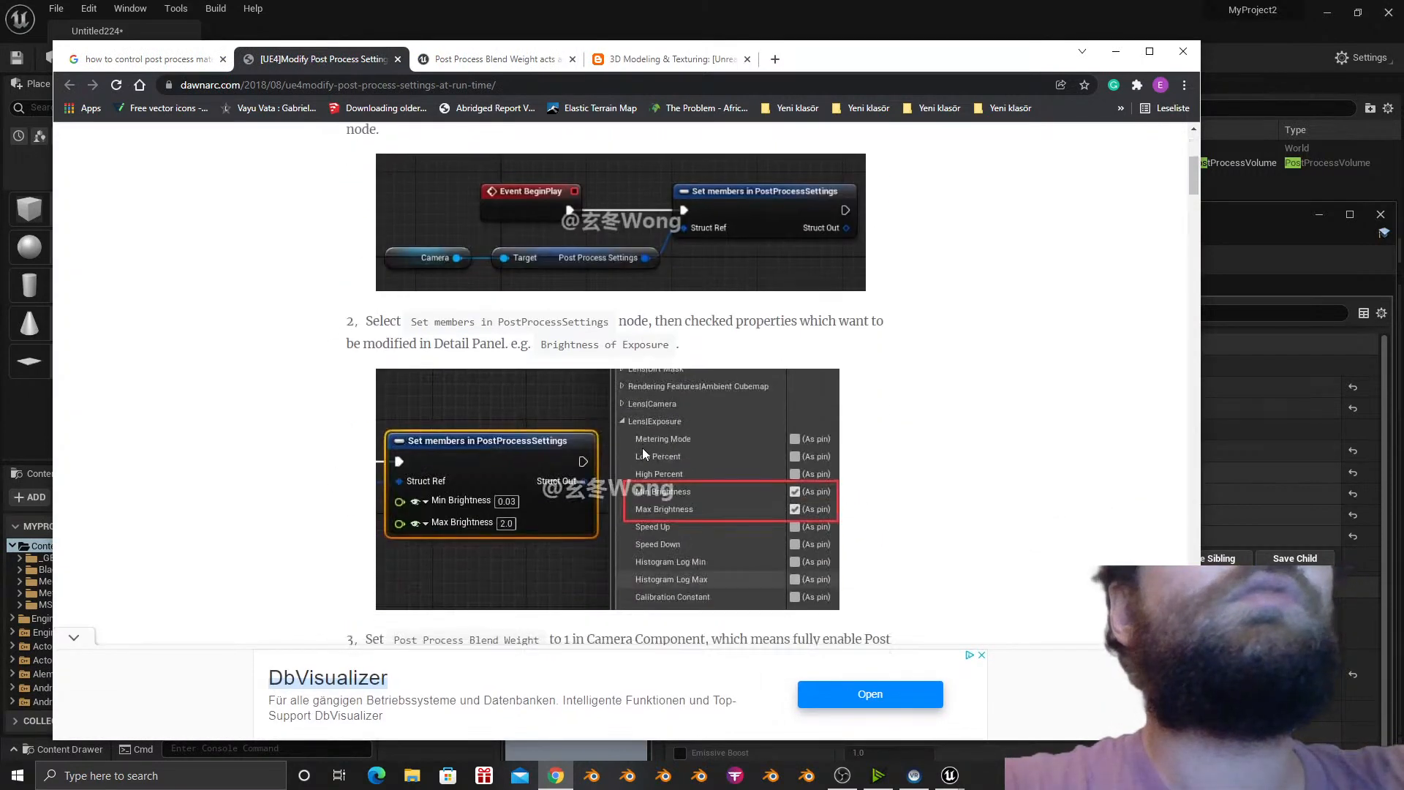
scroll(643, 448, down, 2)
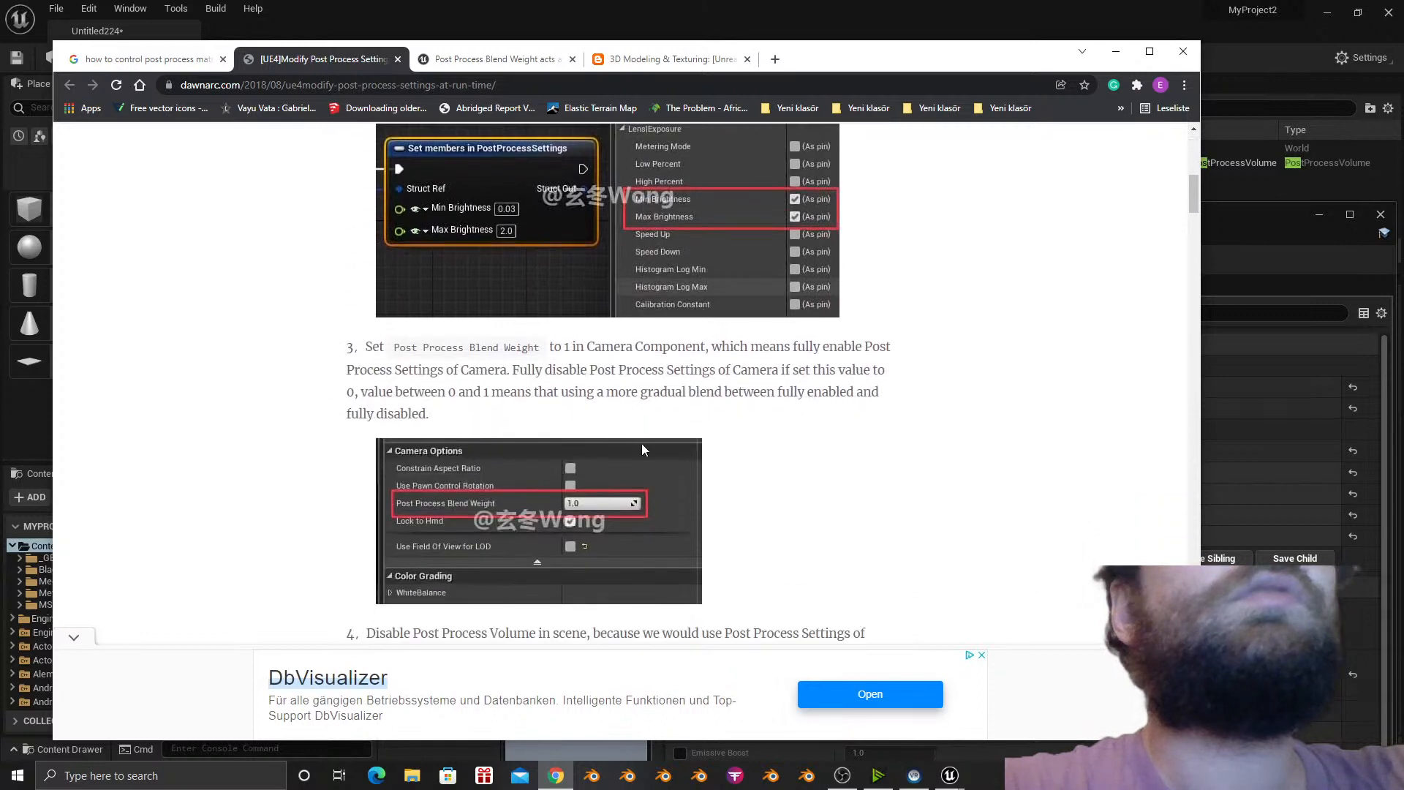
scroll(642, 443, down, 6)
scroll(642, 443, down, 18)
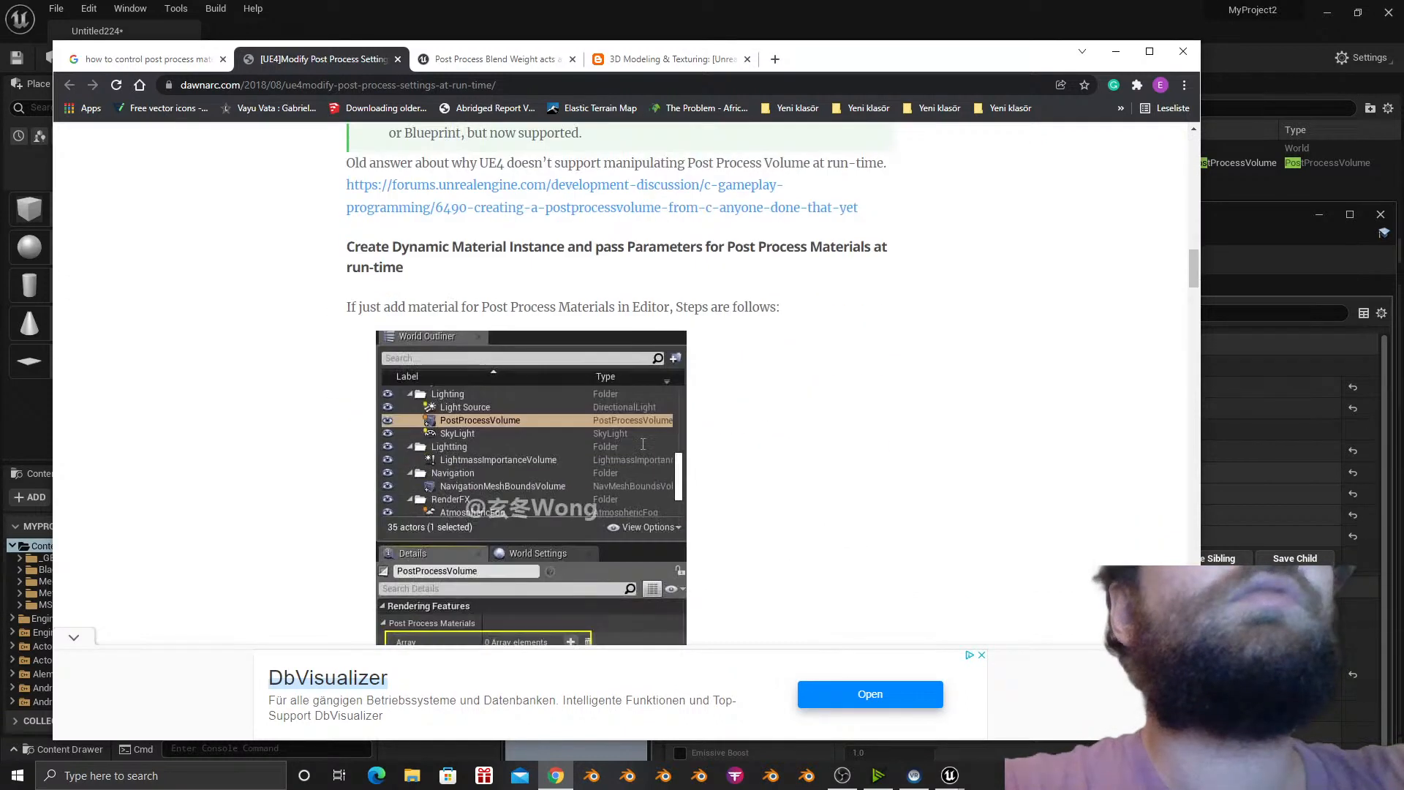
scroll(642, 443, down, 12)
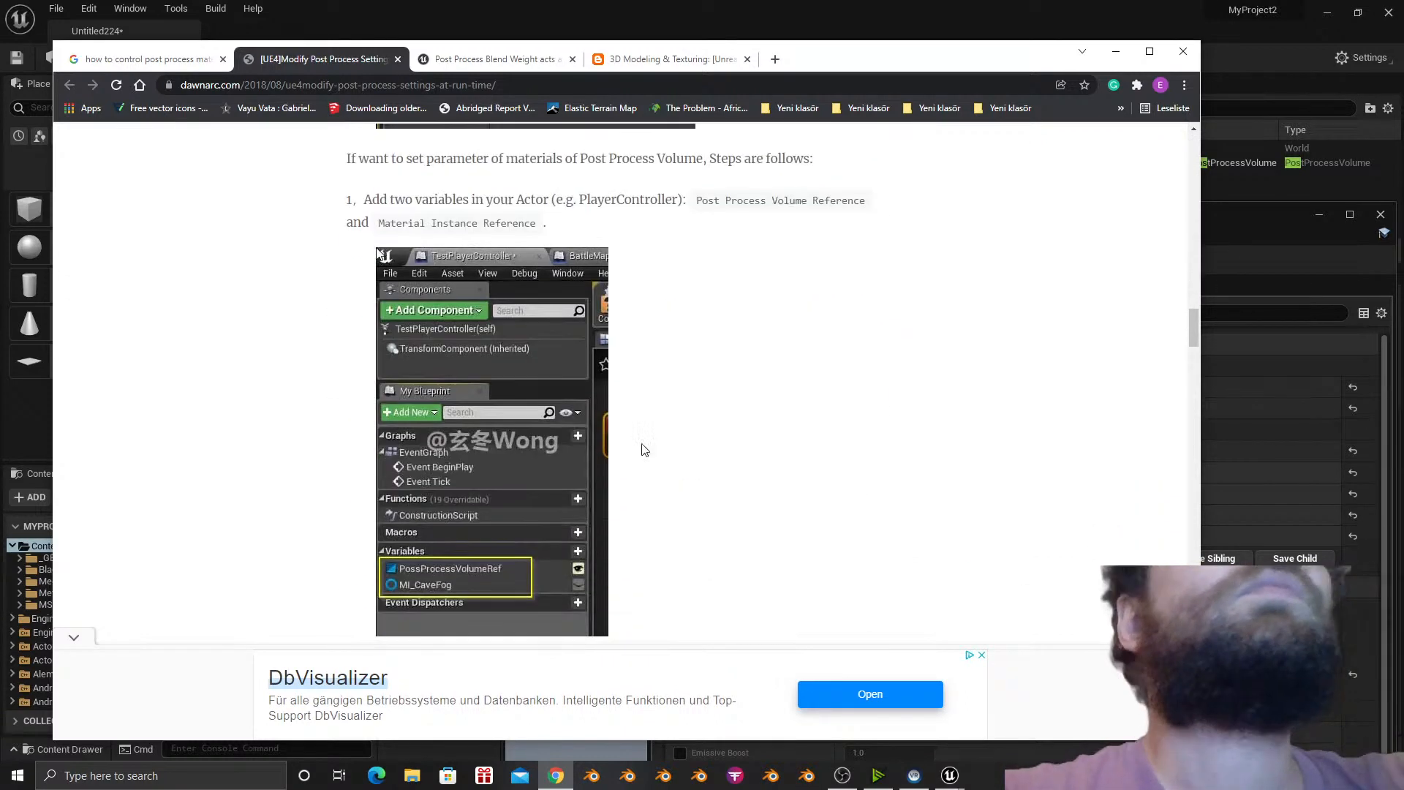
scroll(642, 443, down, 1)
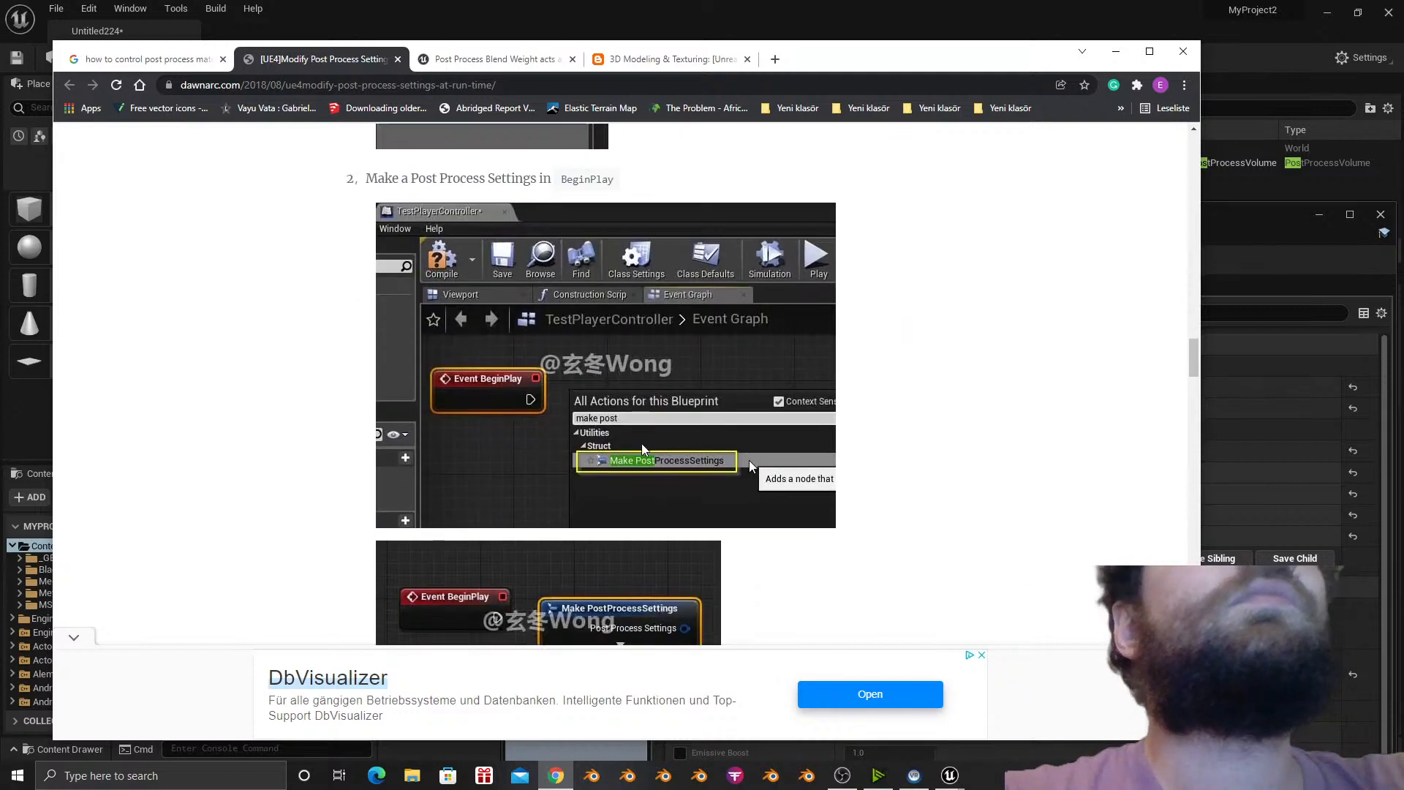
click(1116, 51)
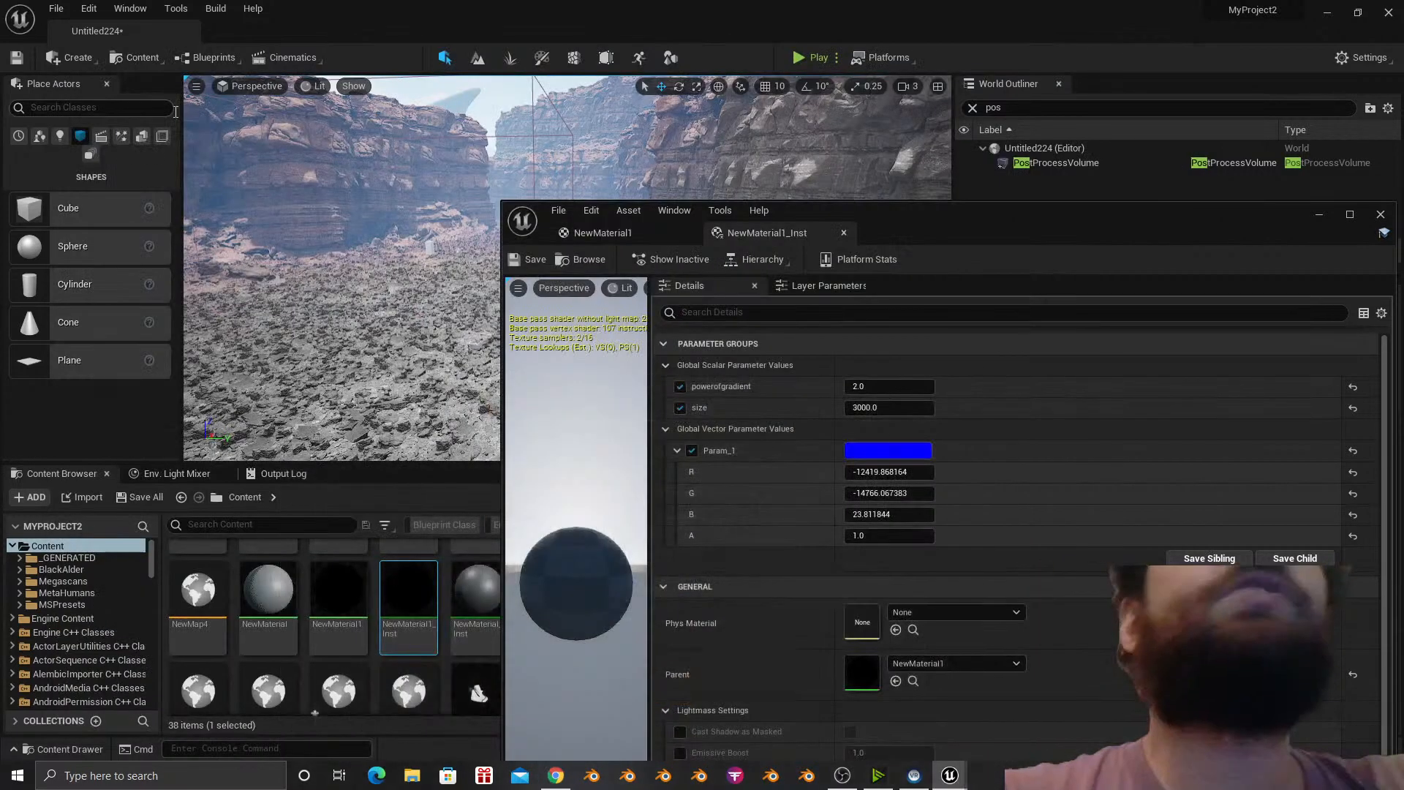
Open the level blueprint and delete the PostProcessVolume reference, Brush Component and Create Dynamic Material Instance nodes from its event graph.
click(199, 56)
click(256, 161)
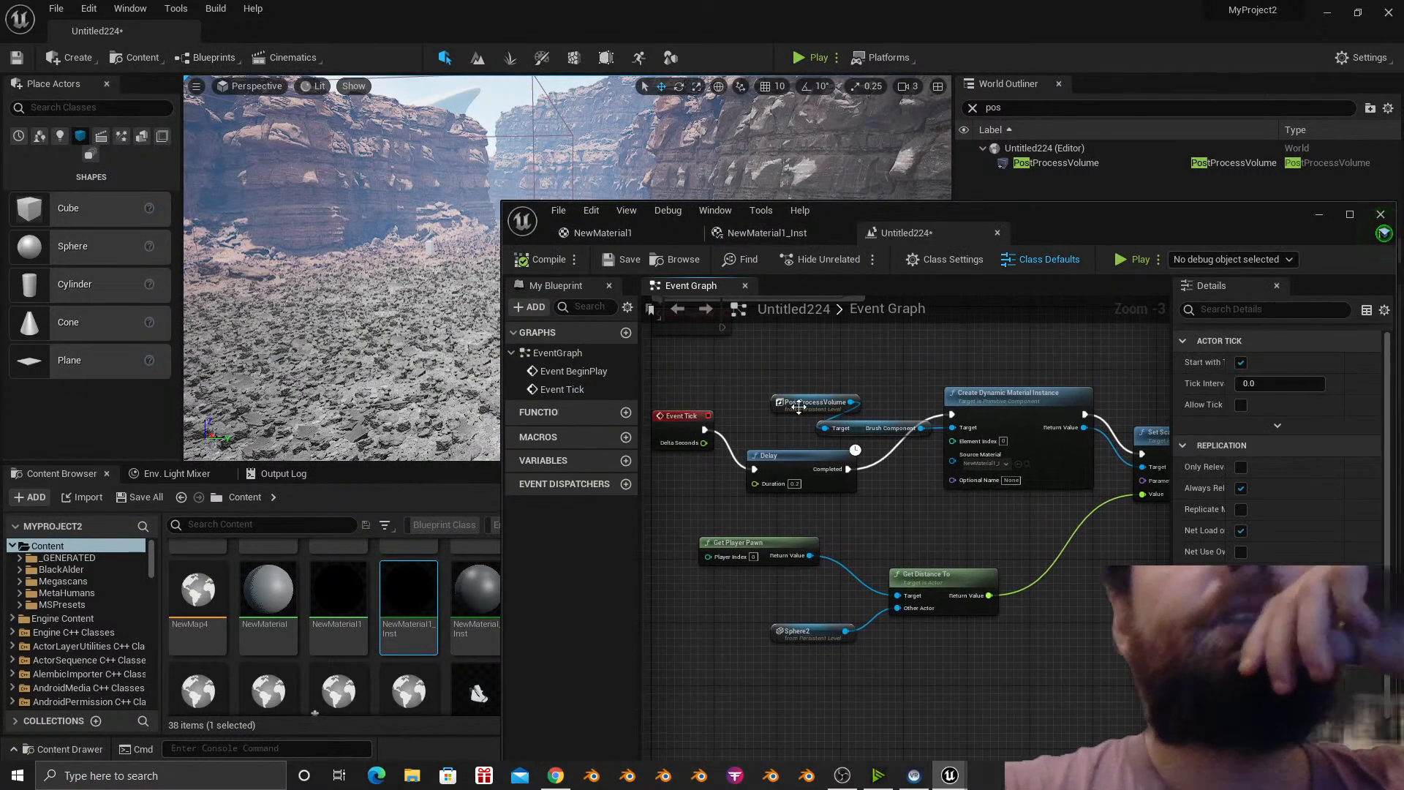
click(803, 399)
key(Delete)
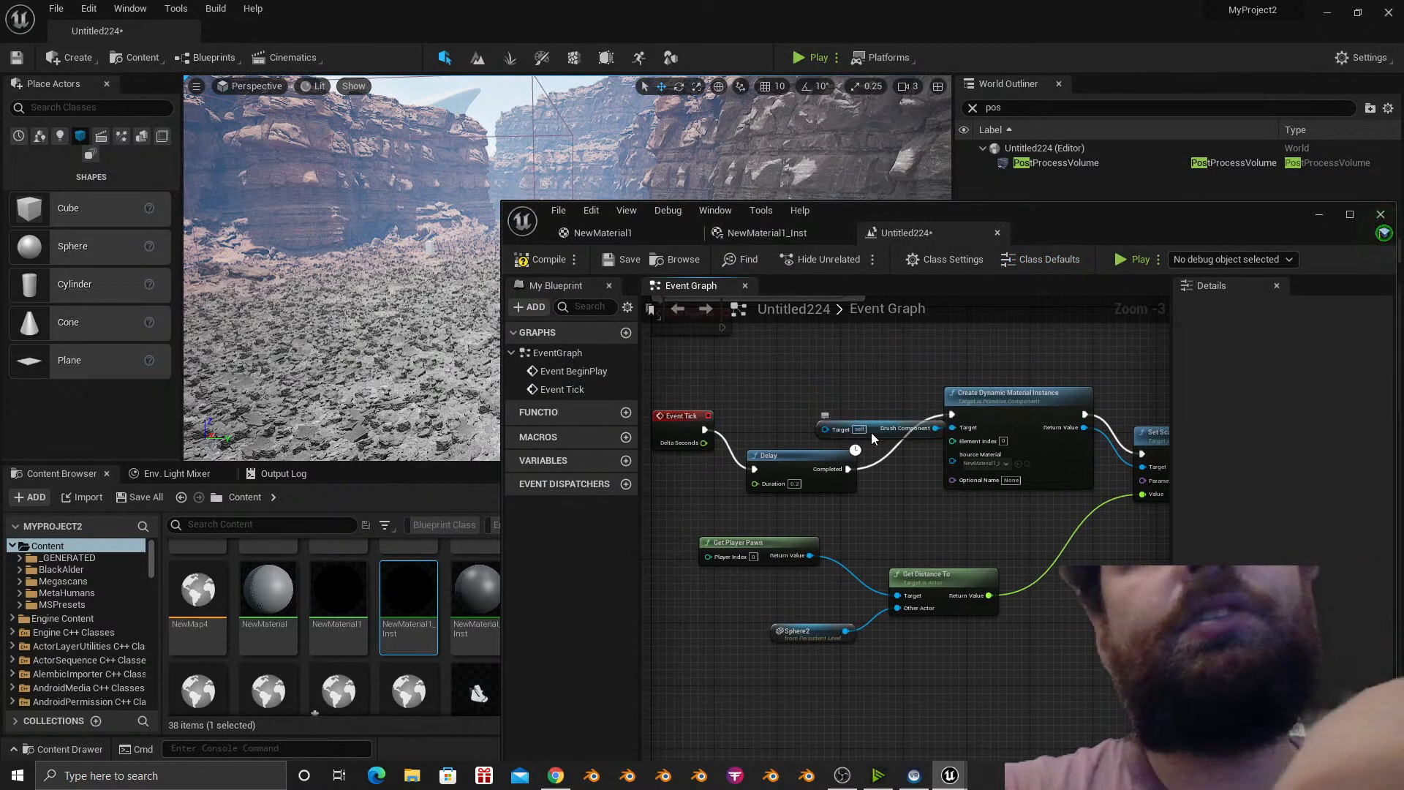
click(872, 434)
key(Delete)
click(963, 392)
key(Delete)
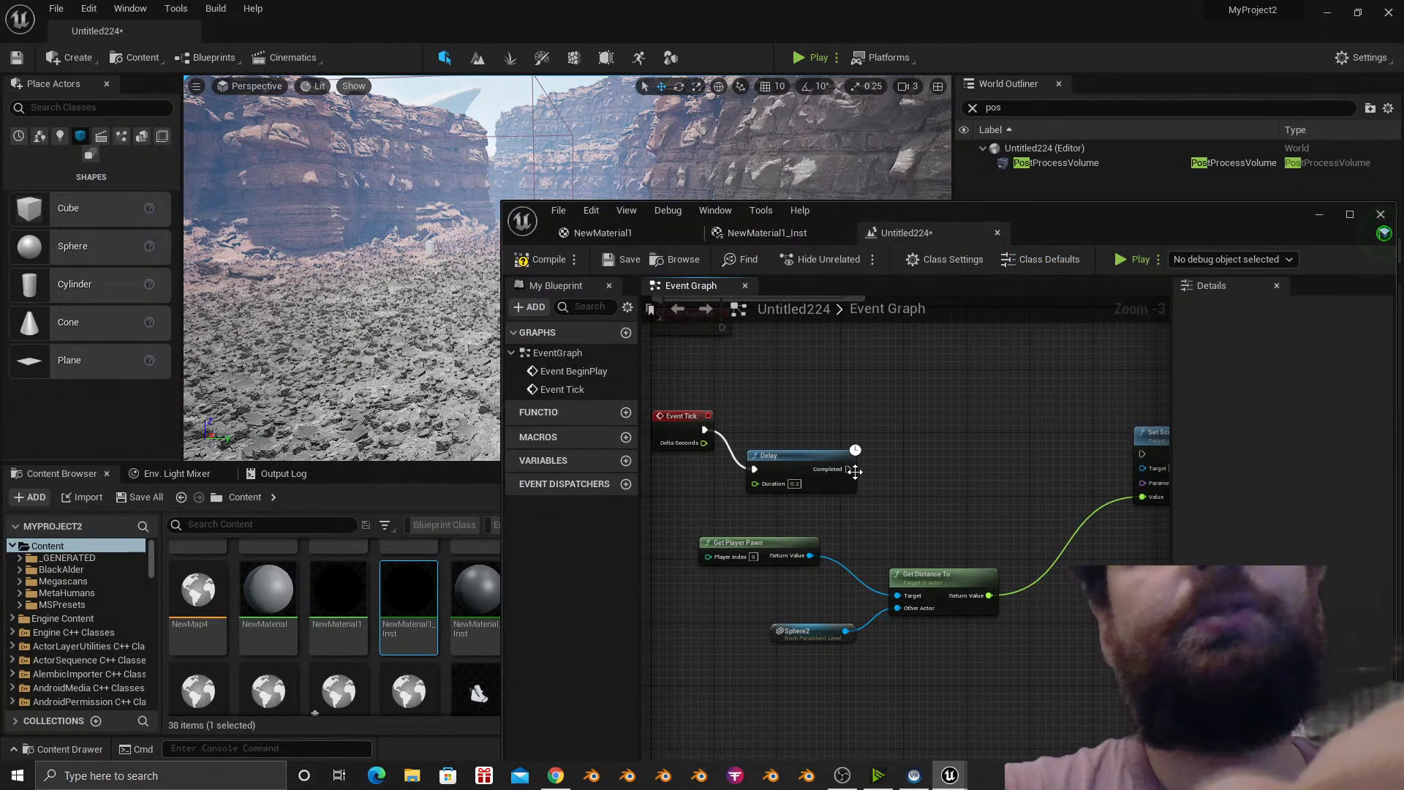
Turn off context-sensitive filtering and add a Make PostProcessSettings node beside the Delay node.
drag(897, 442, 893, 443)
text(ma)
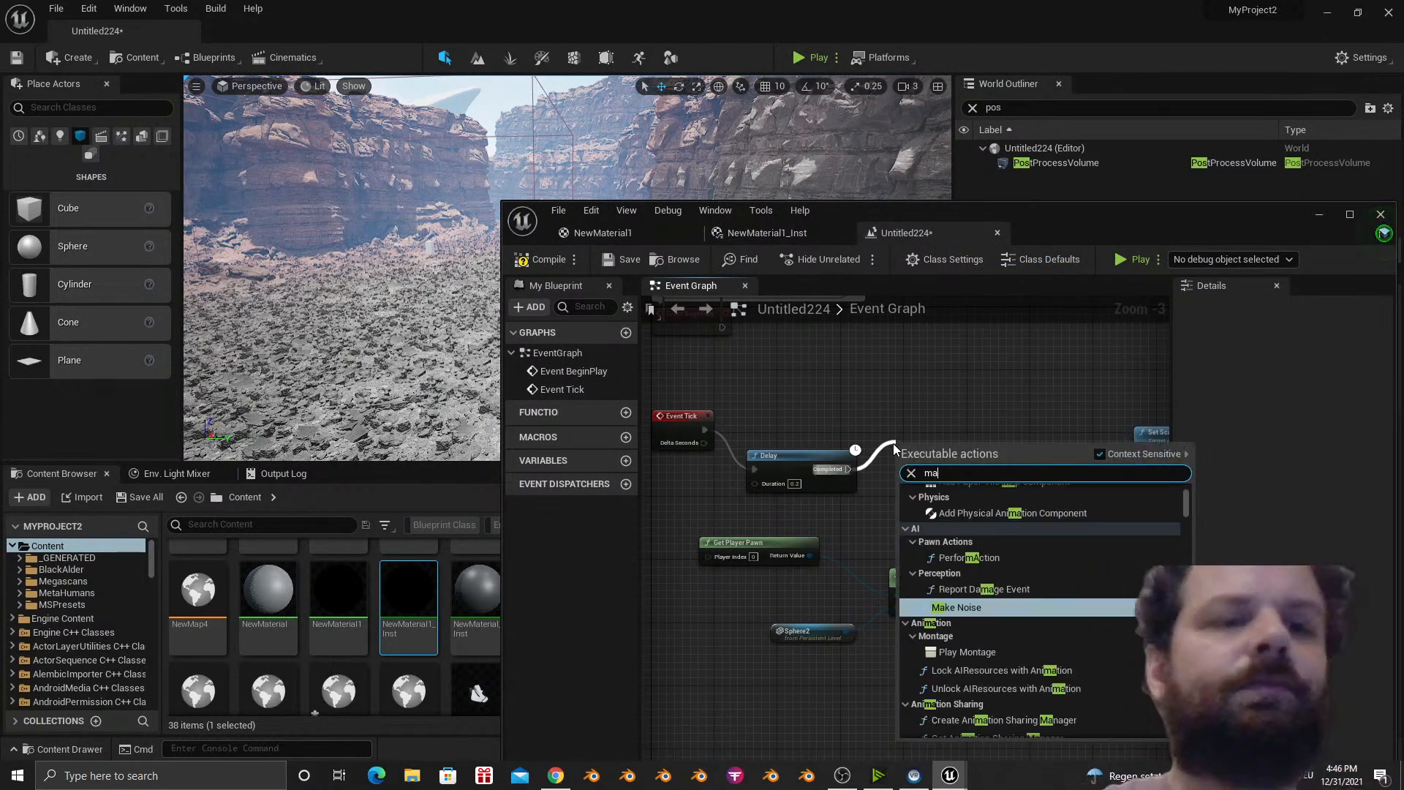
text(kepost)
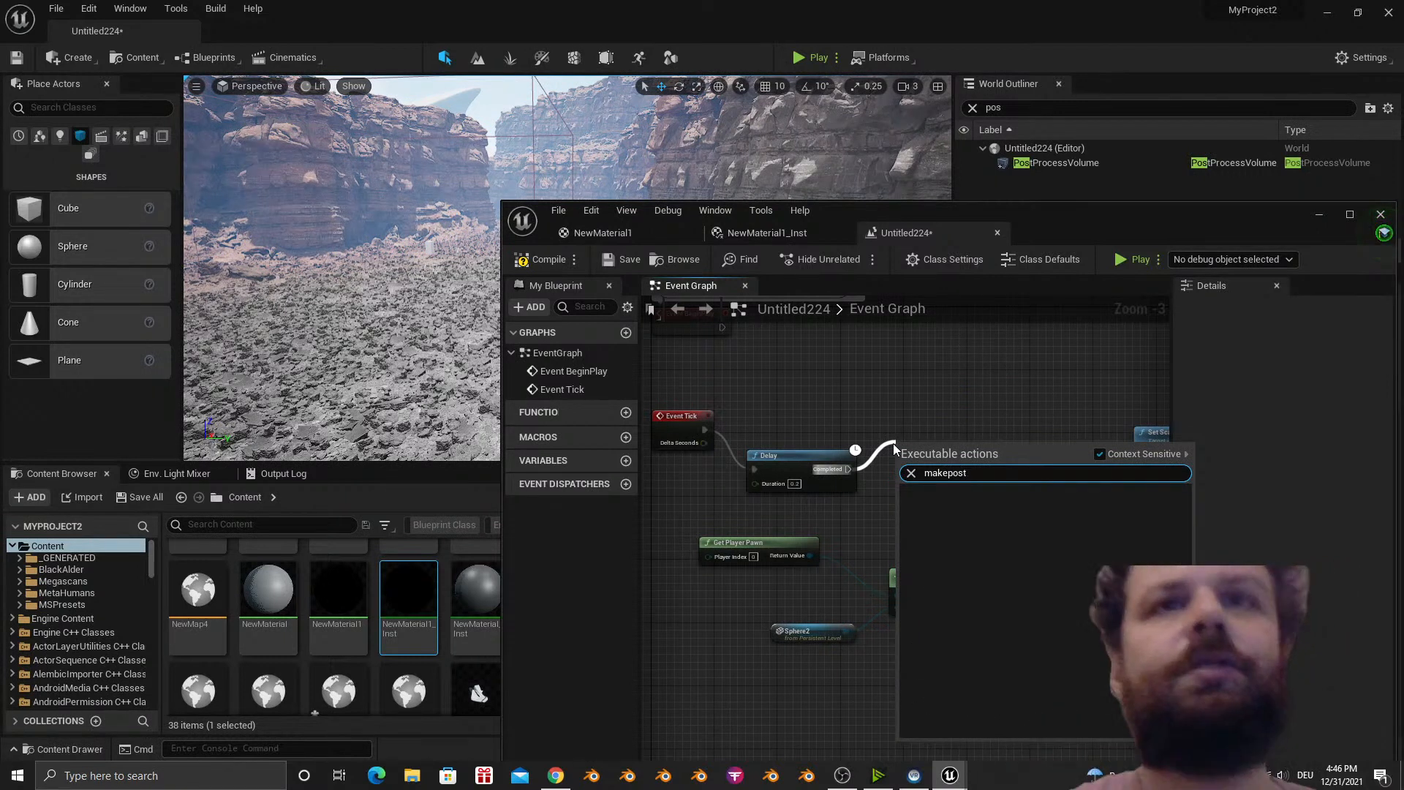
click(1100, 454)
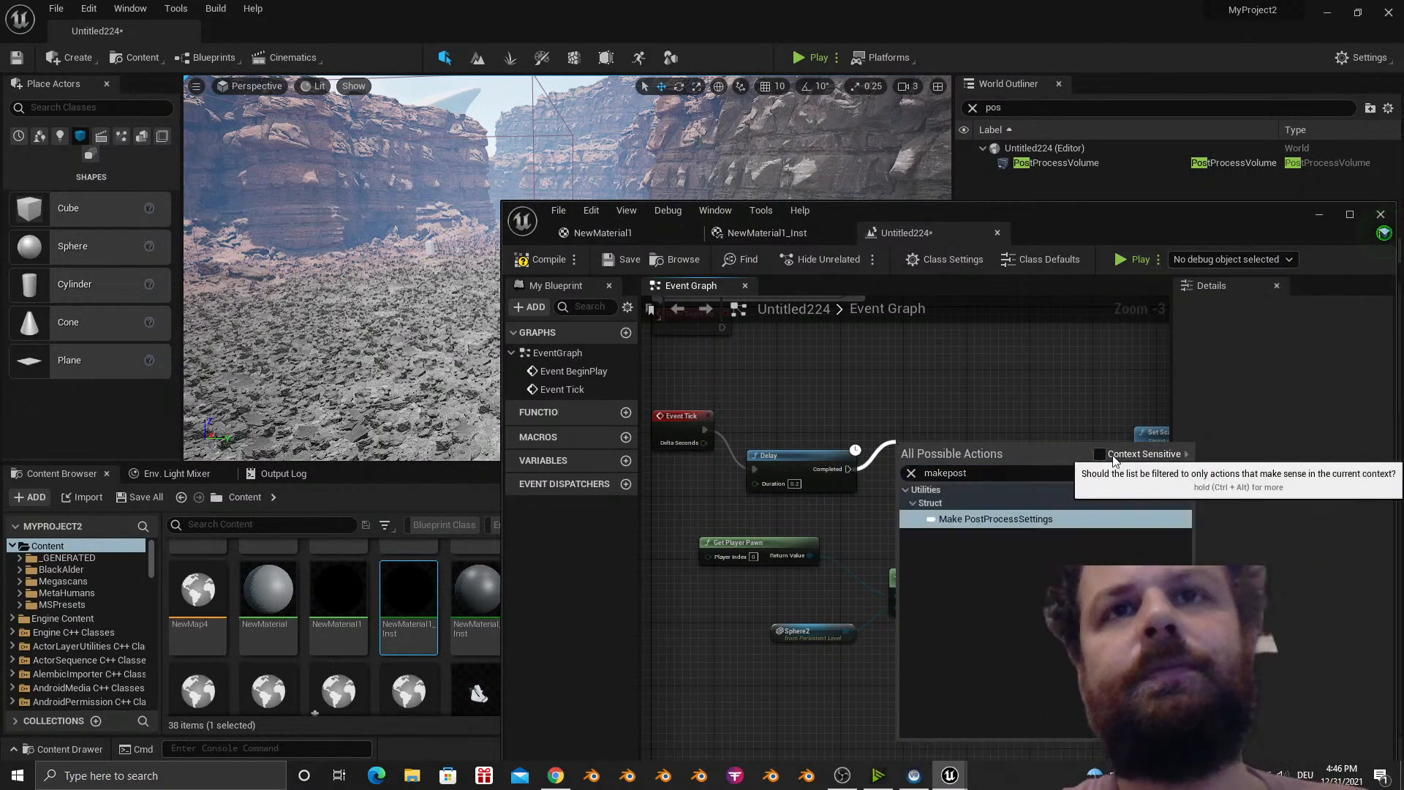
click(1051, 521)
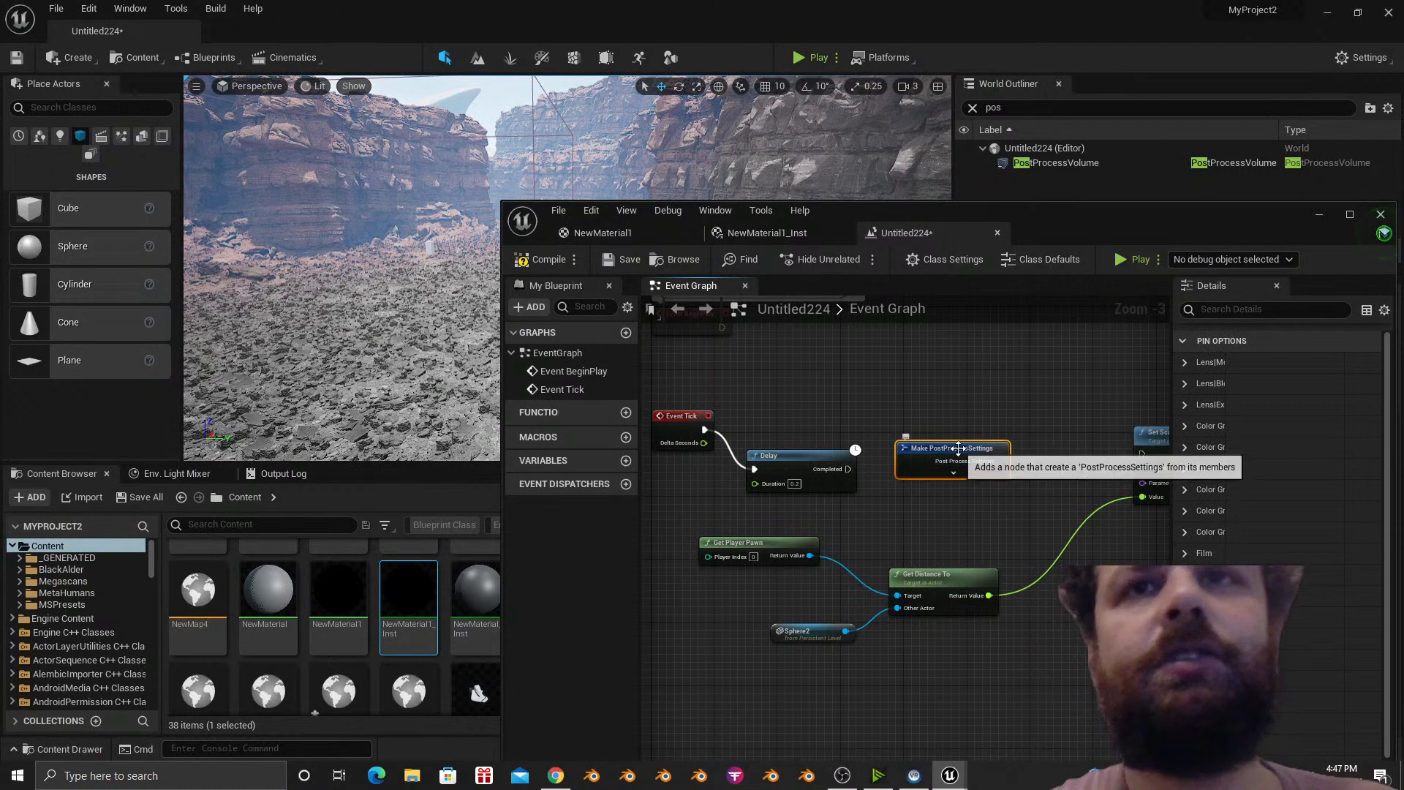
Move the Make PostProcessSettings node higher in the graph, expand it and widen the area showing its pin options.
scroll(965, 463, up, 3)
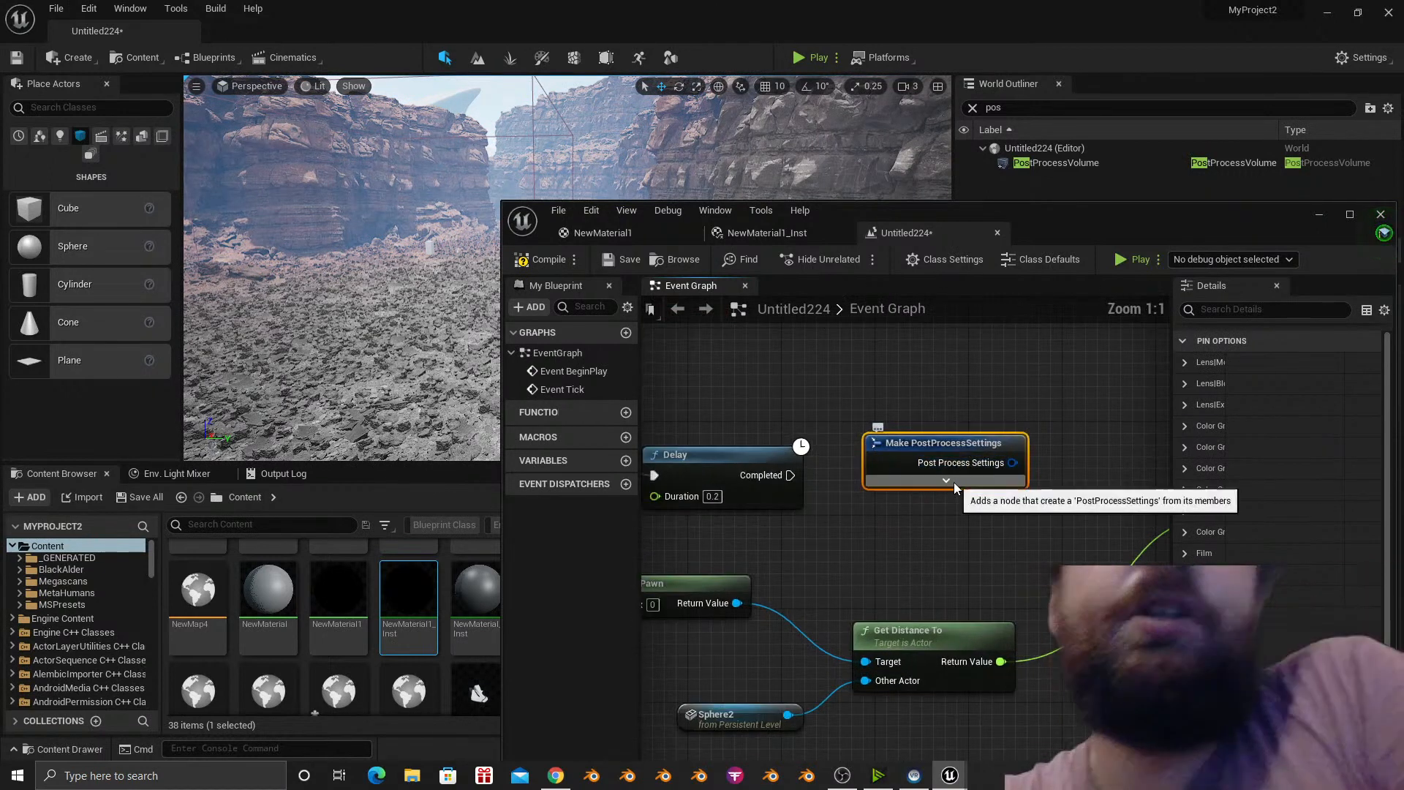
drag(963, 440, 963, 382)
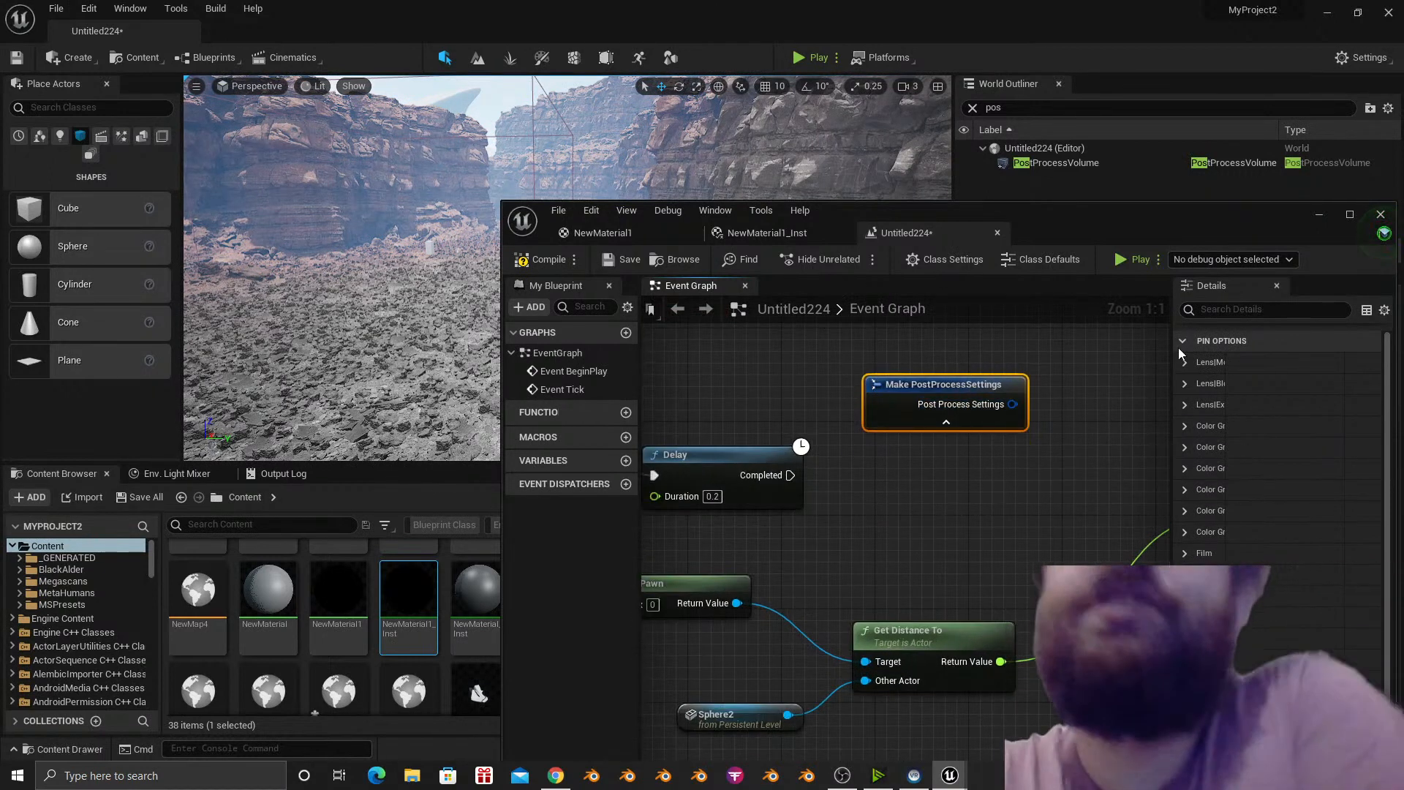
drag(1172, 351, 1065, 352)
scroll(1133, 372, down, 1)
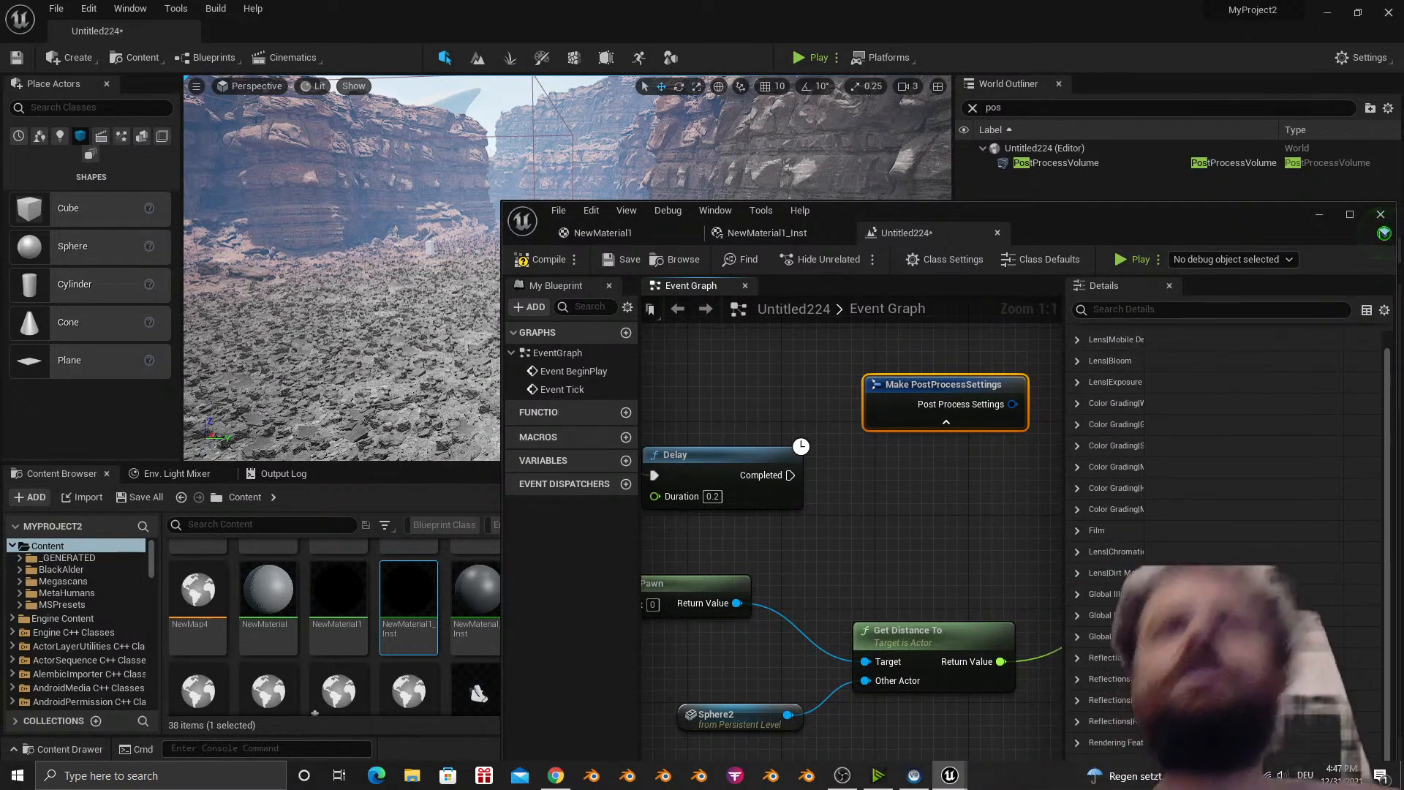
right_drag(902, 665, 835, 677)
Switch to Chrome and read the article's instructions on the Post Process Materials pin, the Set Settings node and the final blueprint.
click(556, 776)
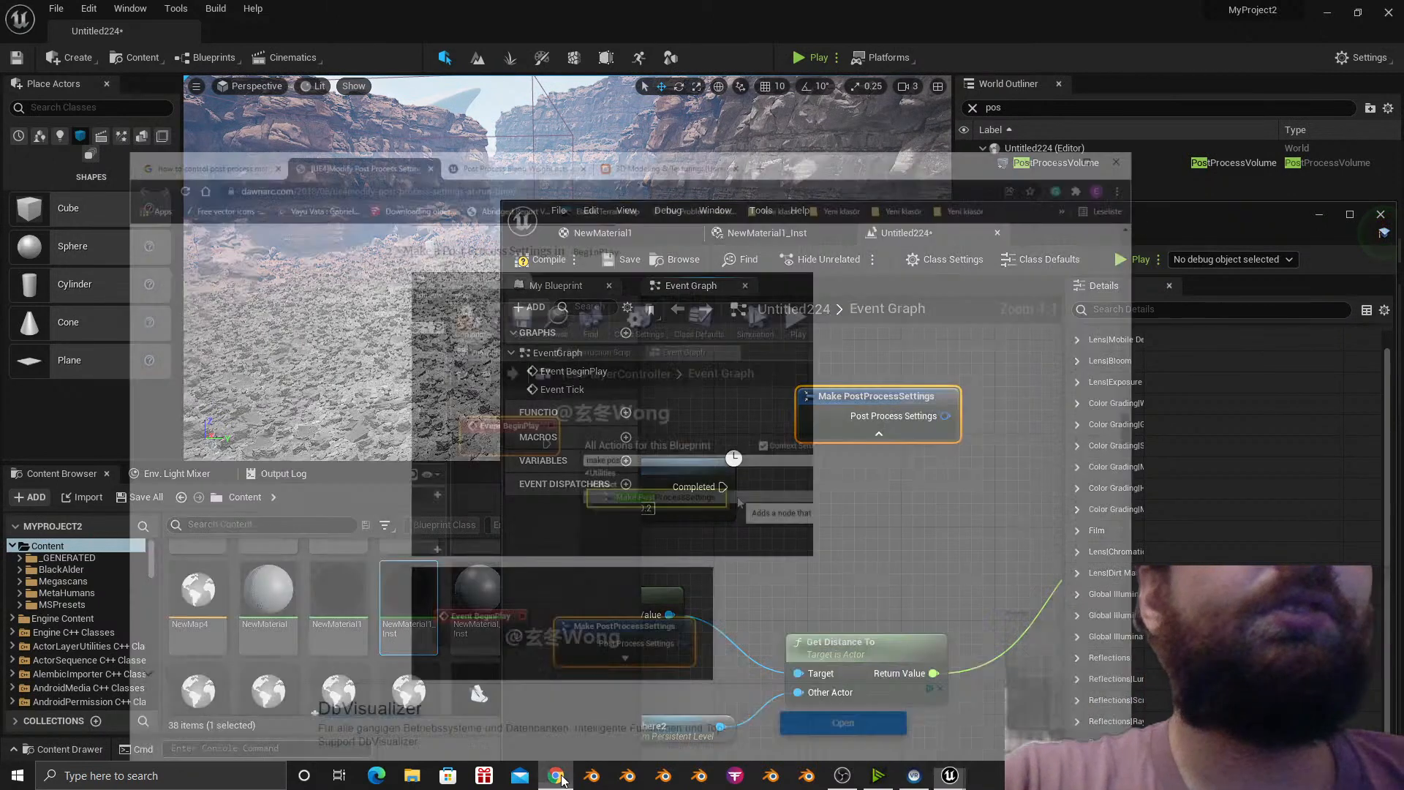
scroll(739, 474, down, 3)
scroll(739, 475, down, 3)
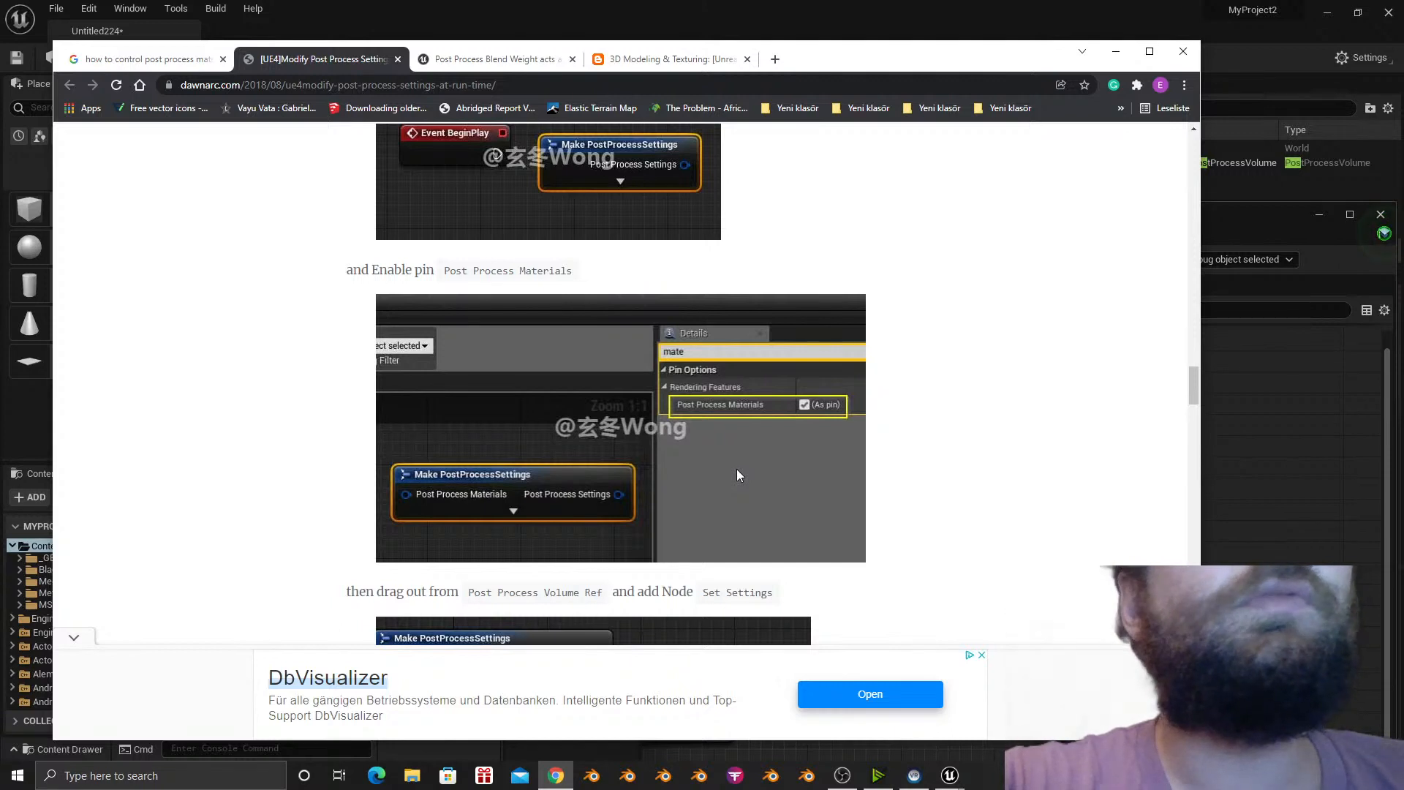
scroll(739, 476, down, 4)
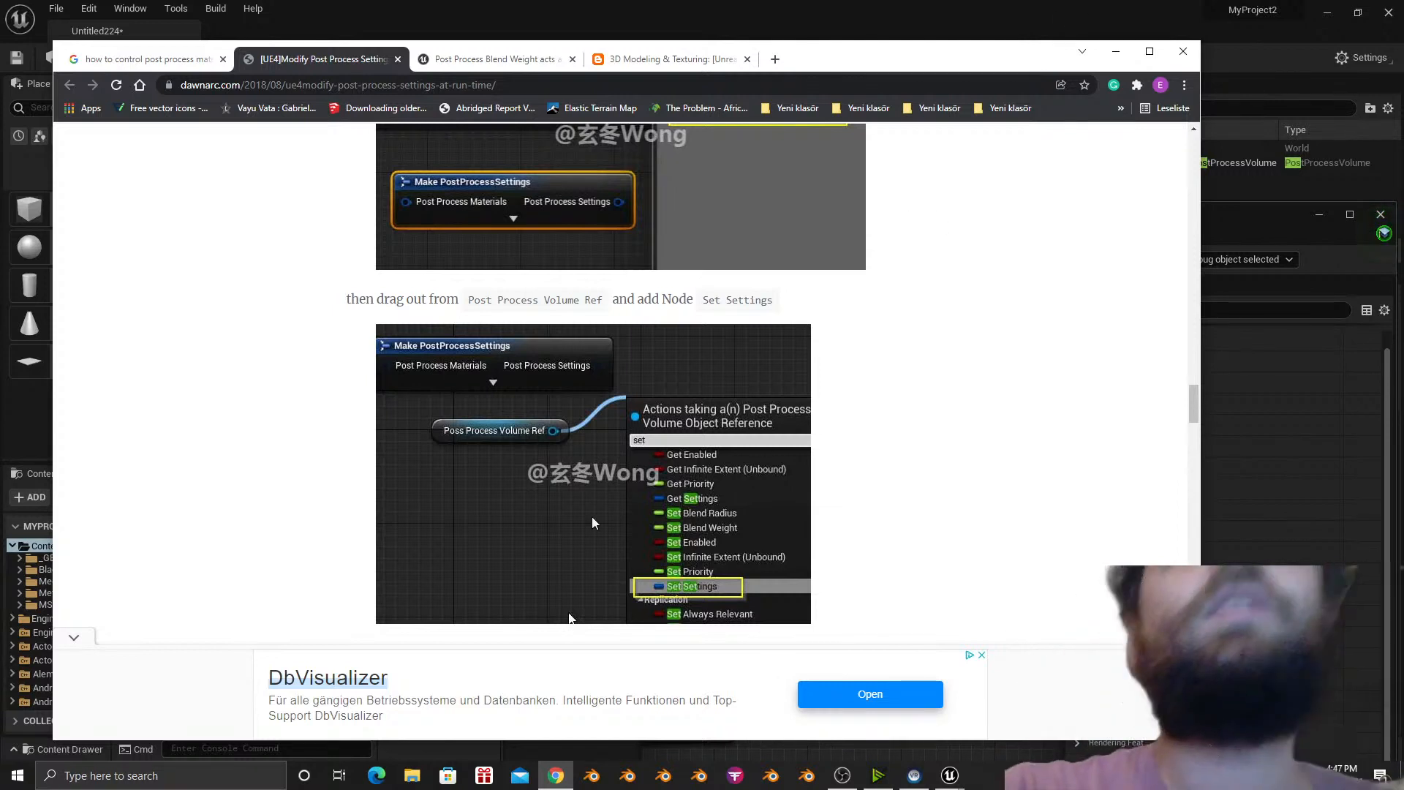
scroll(591, 516, down, 5)
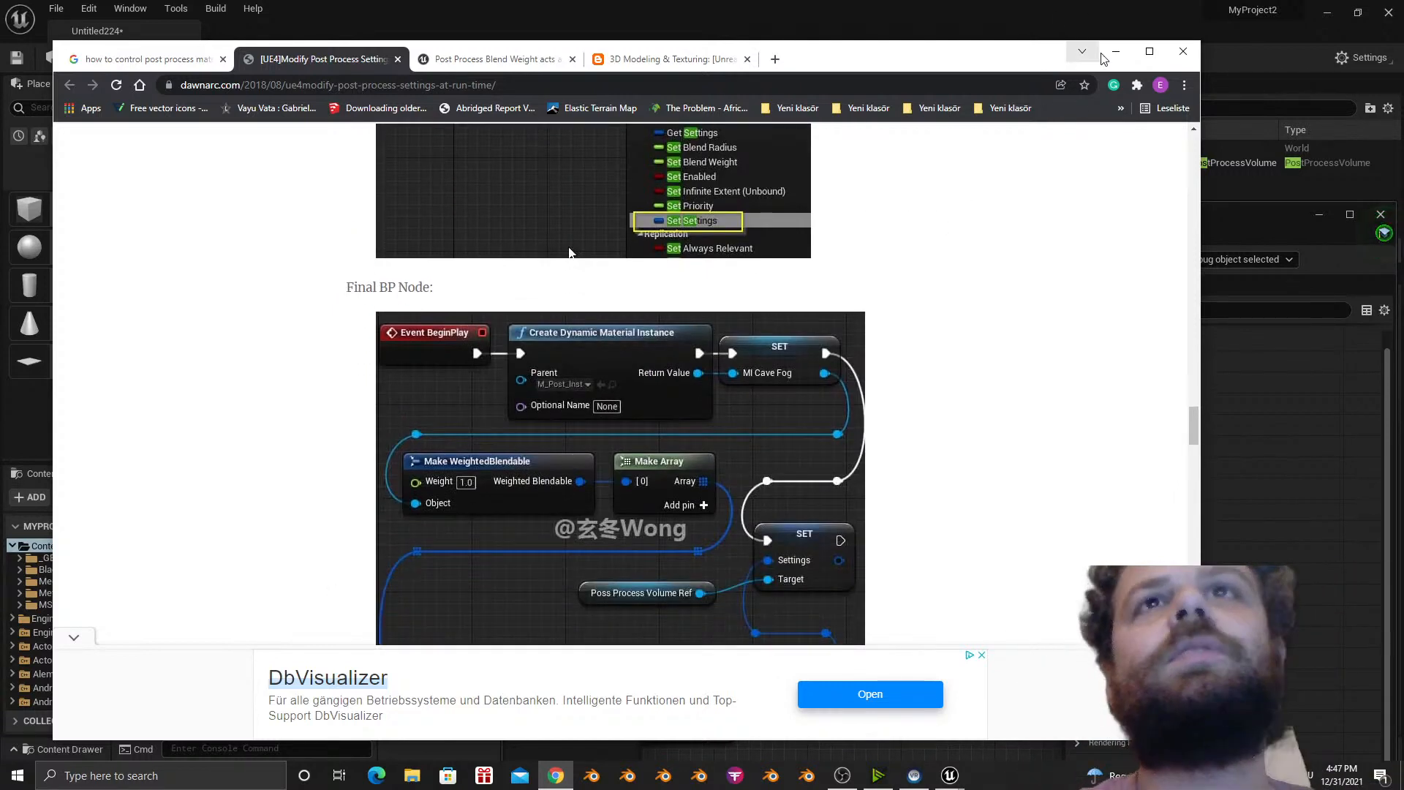
click(1113, 53)
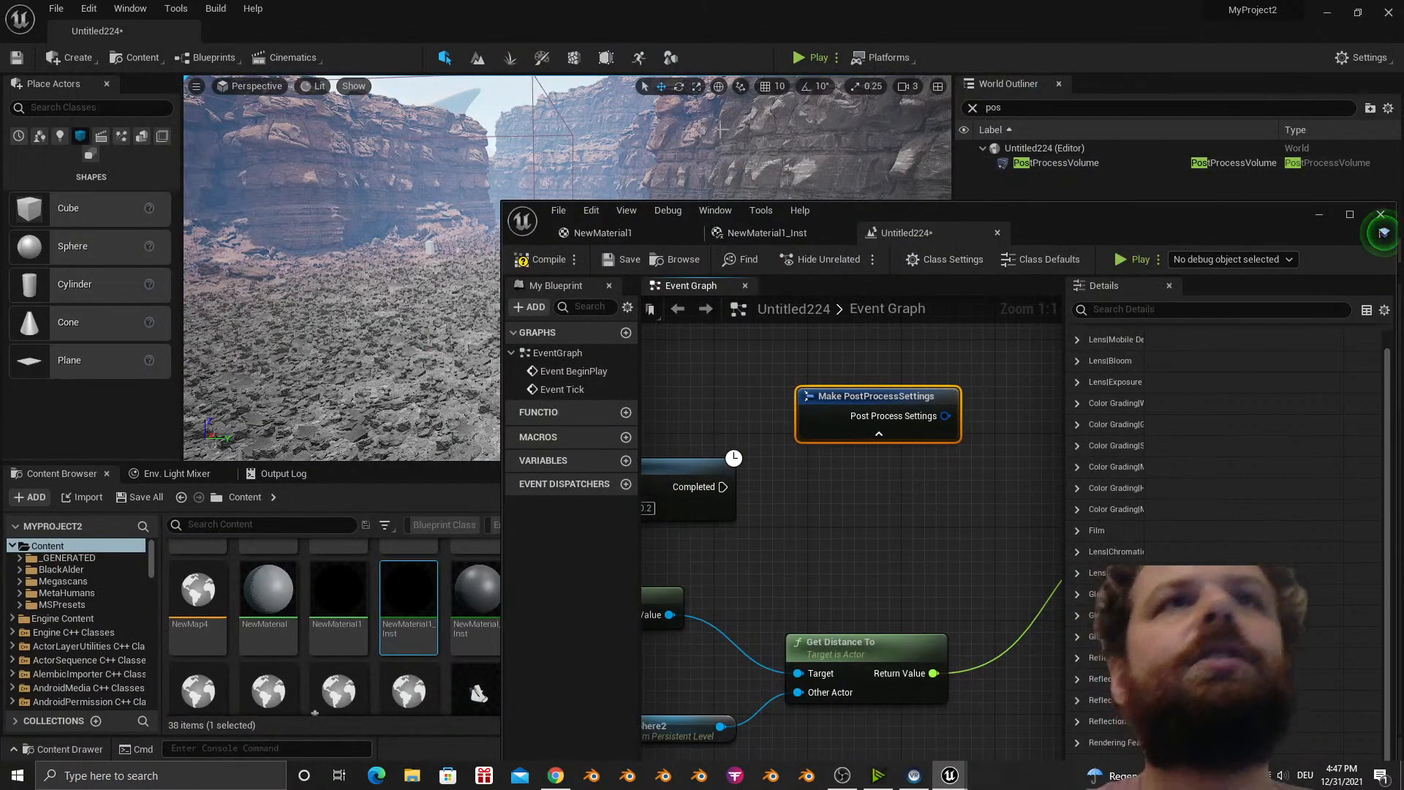
click(1105, 163)
right_click(901, 557)
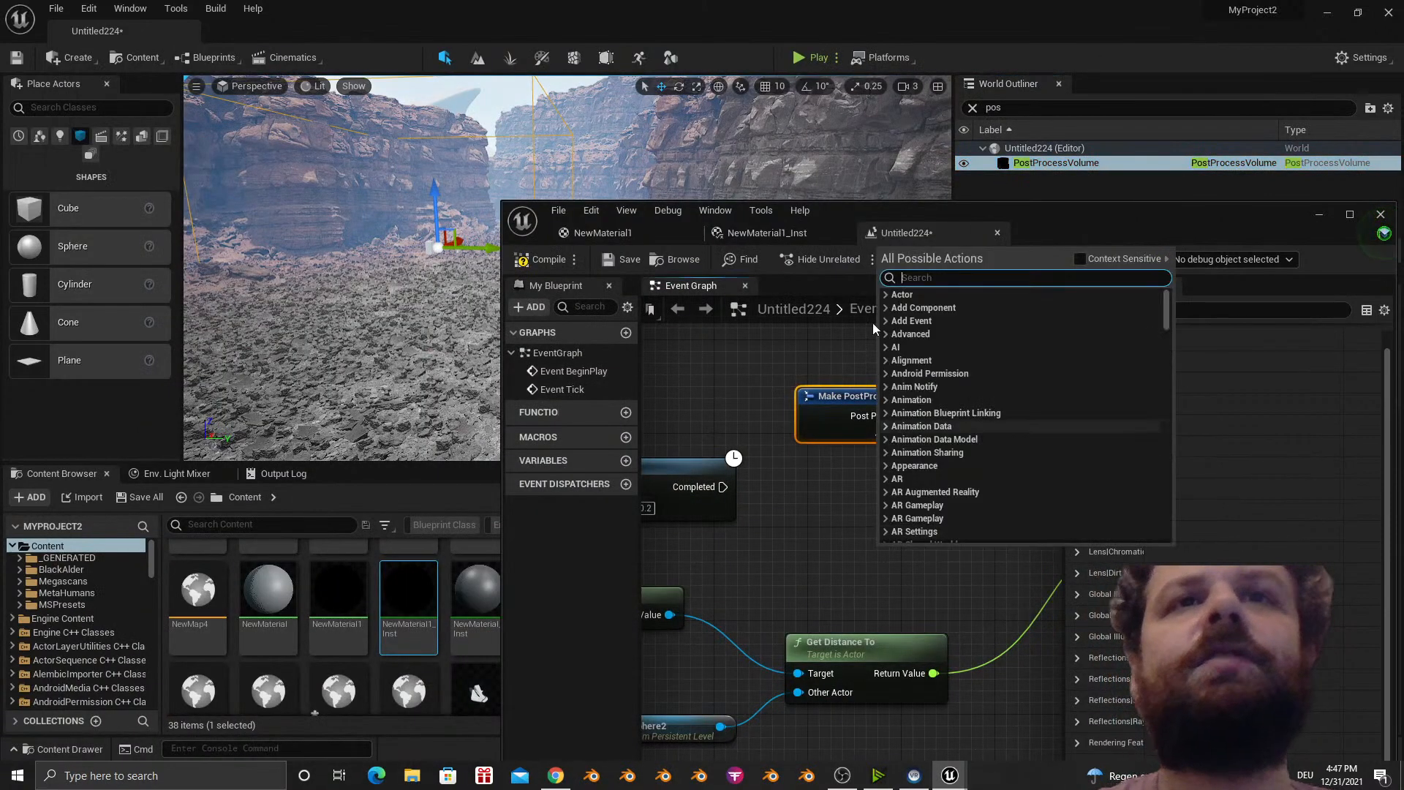
click(1086, 163)
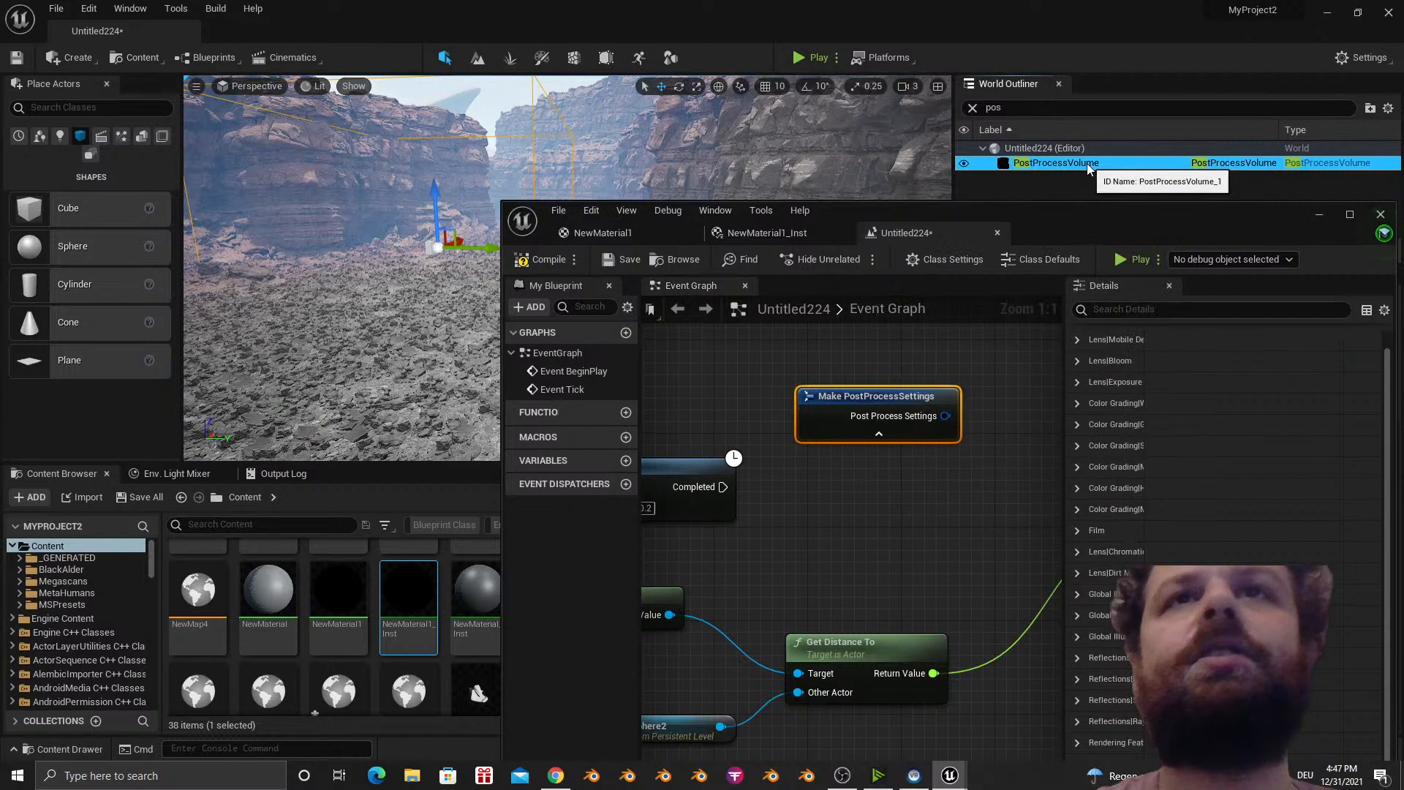
right_click(866, 564)
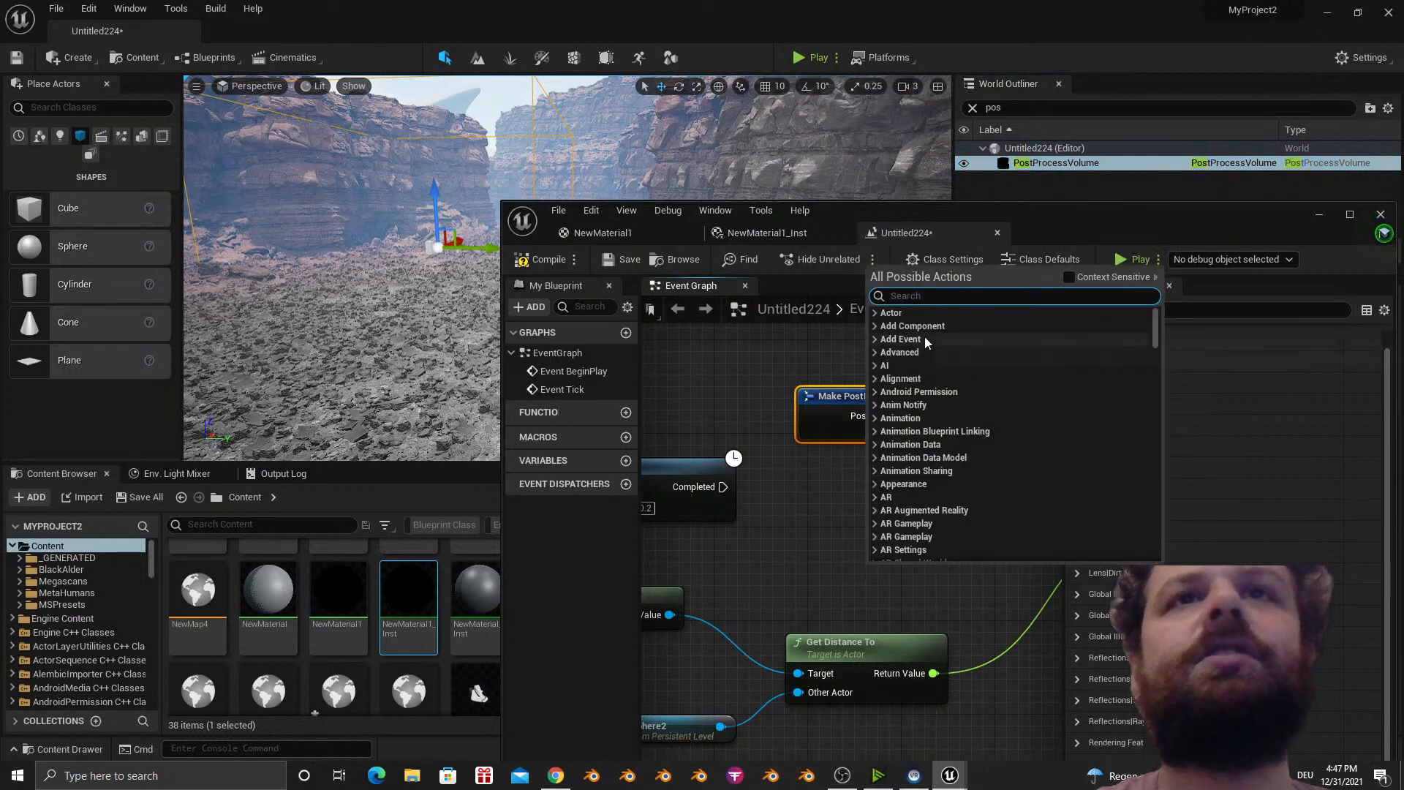
click(784, 552)
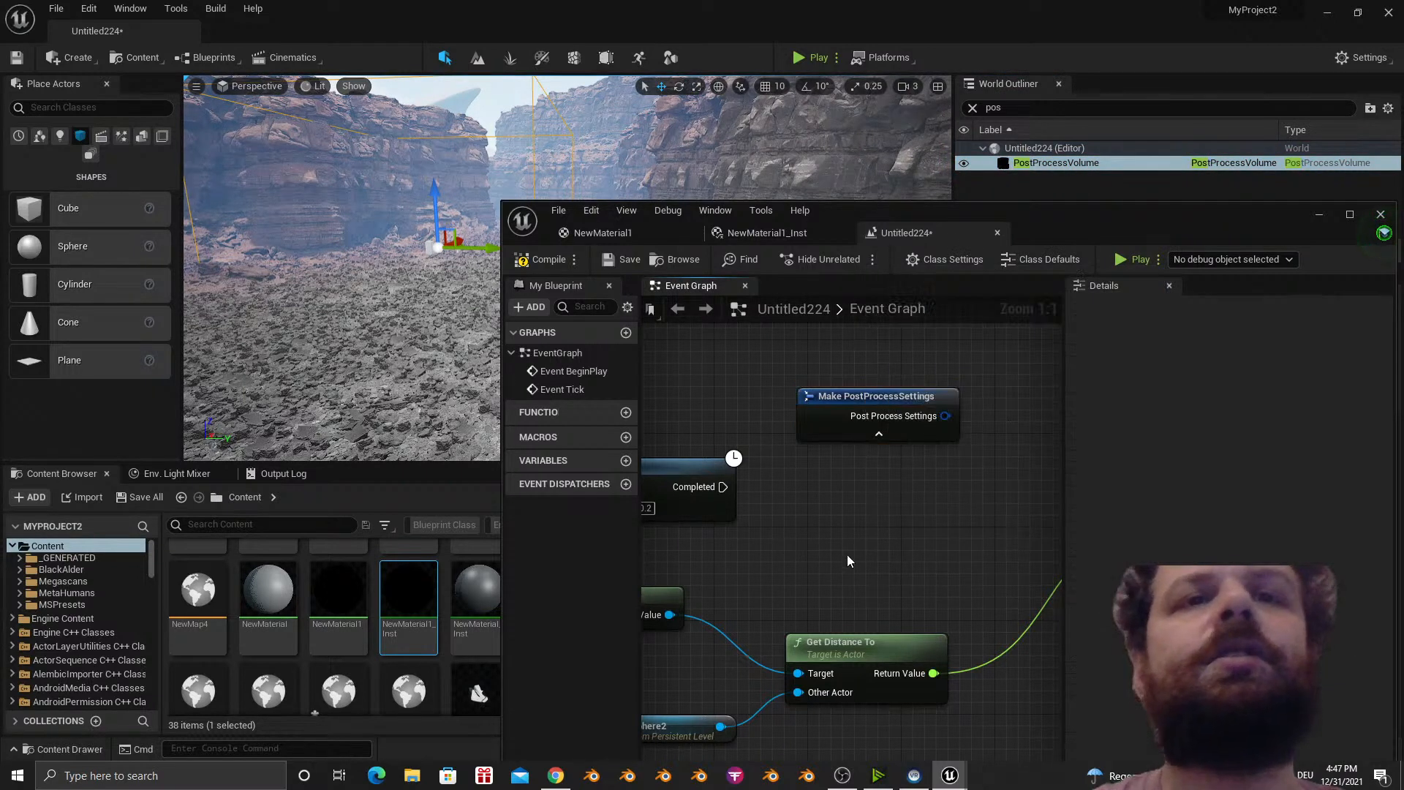
scroll(849, 561, down, 7)
scroll(764, 500, up, 4)
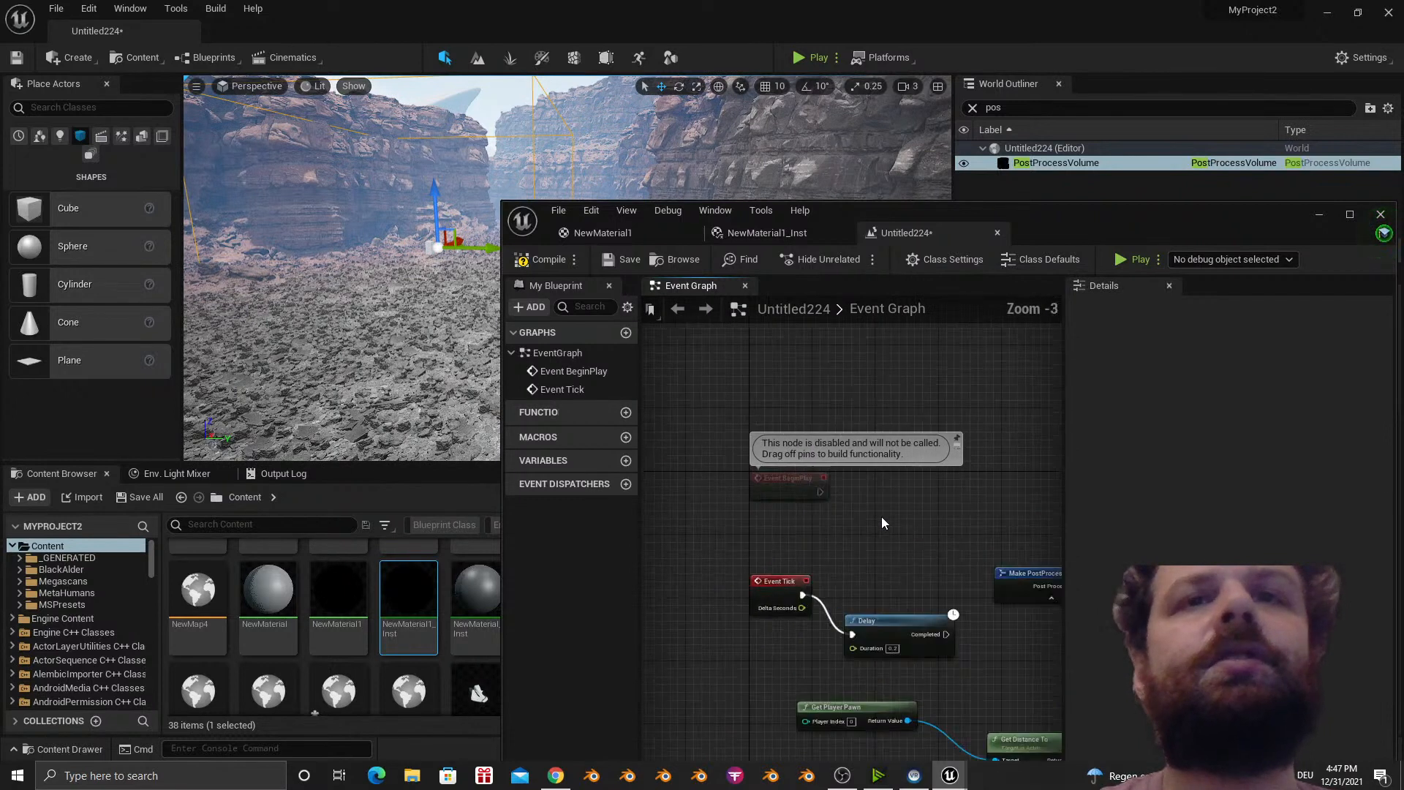
right_drag(882, 522, 803, 502)
right_click(803, 502)
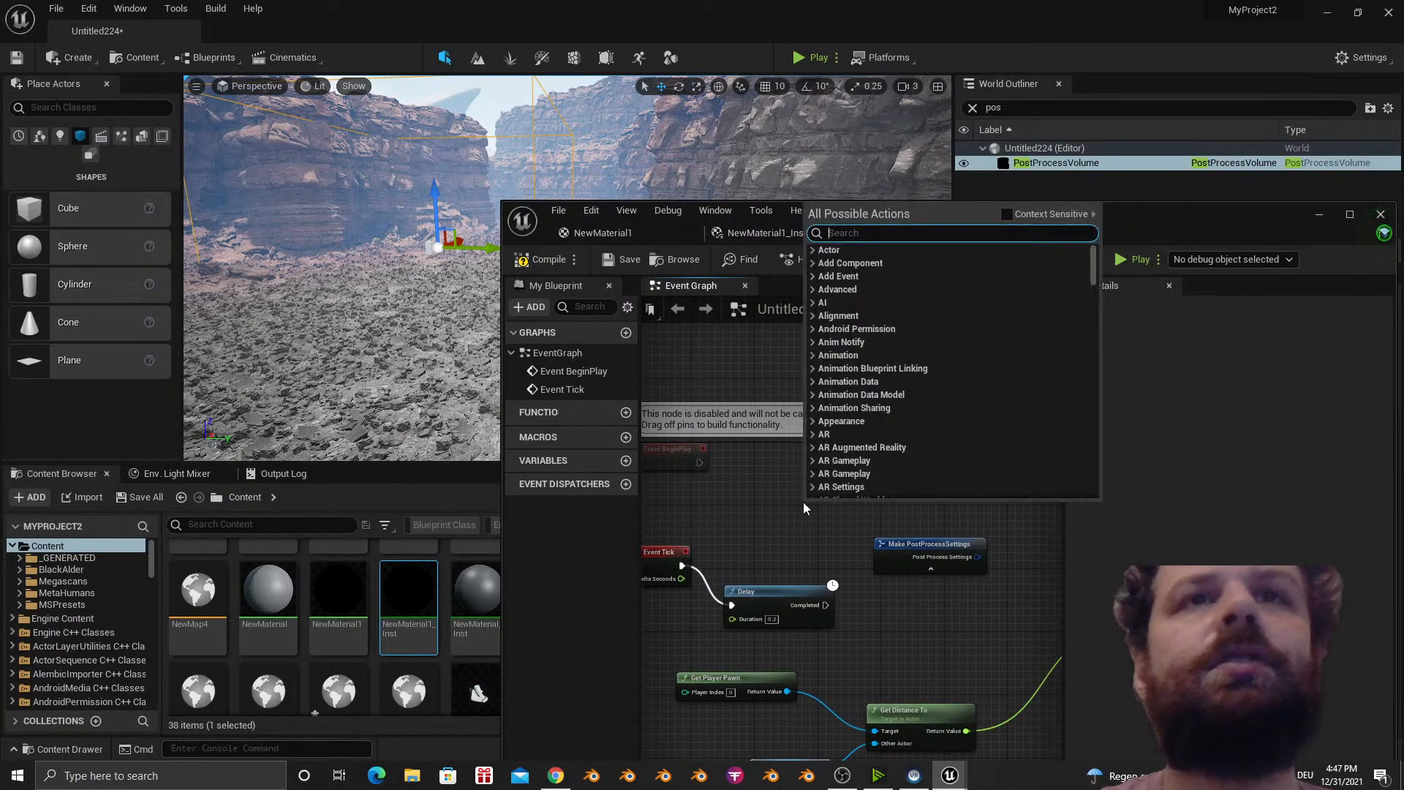
click(1055, 165)
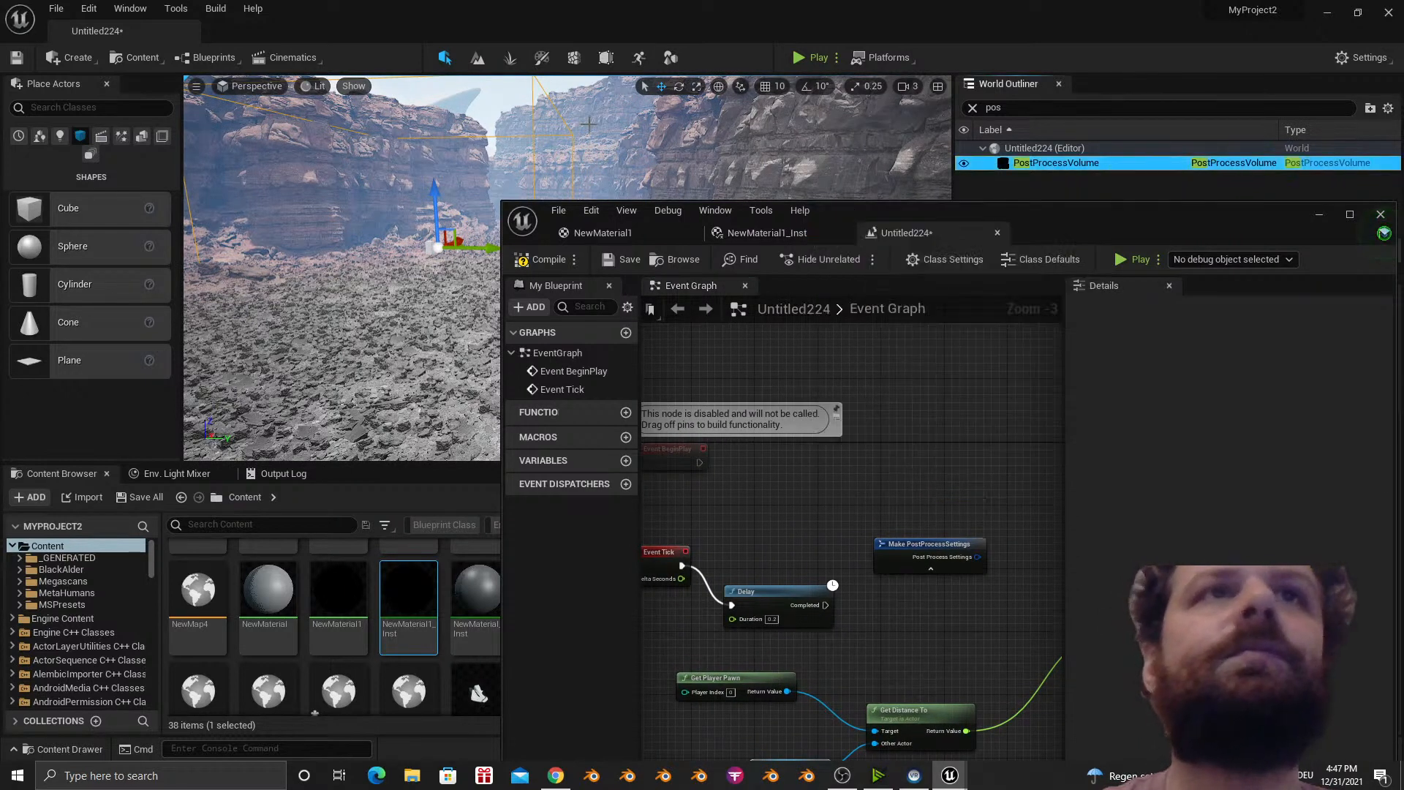
Search the graph's available actions for "postpro" and look through the whole list for a PostProcessVolume entry.
right_click(862, 446)
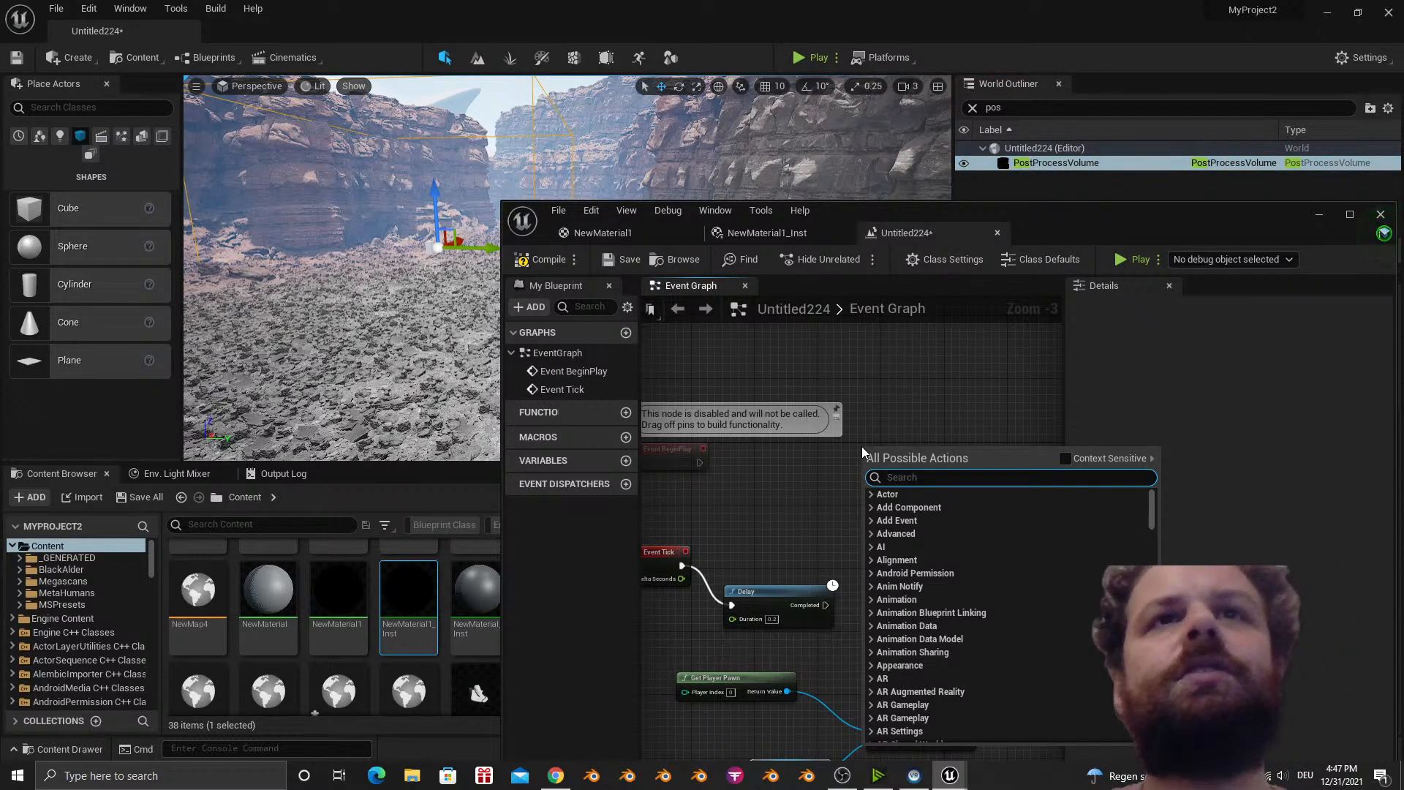
text(postpro)
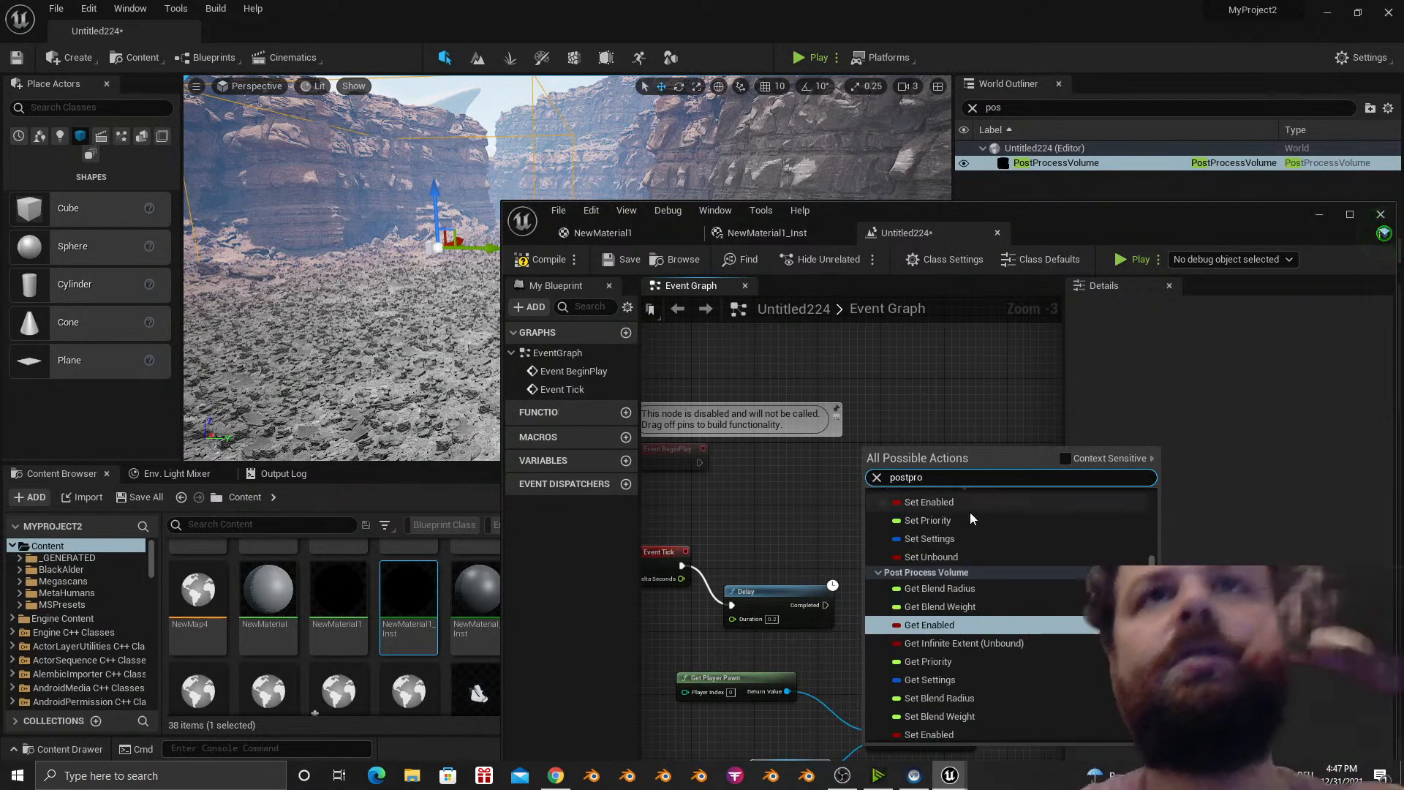
scroll(996, 535, up, 3)
scroll(997, 534, up, 5)
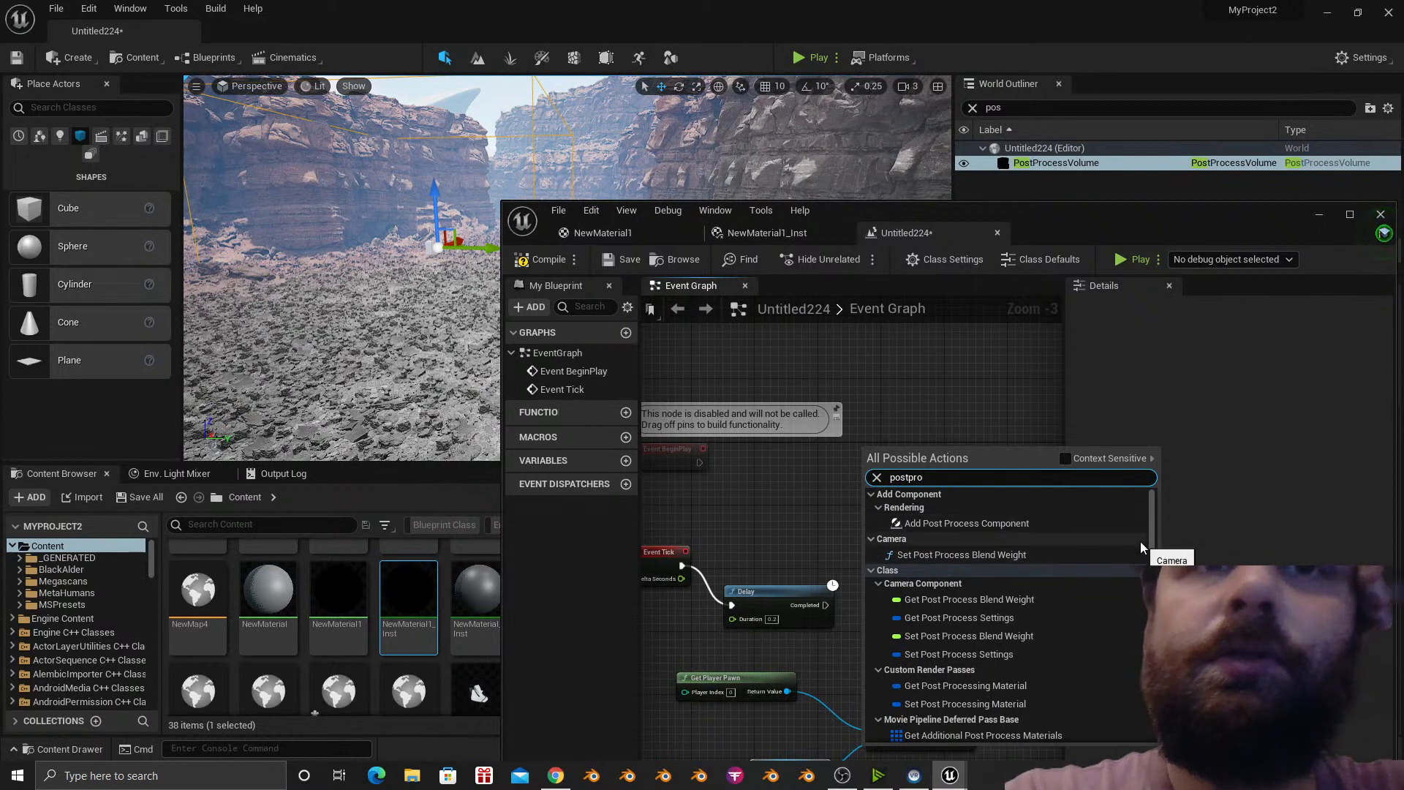
drag(1152, 537, 1156, 733)
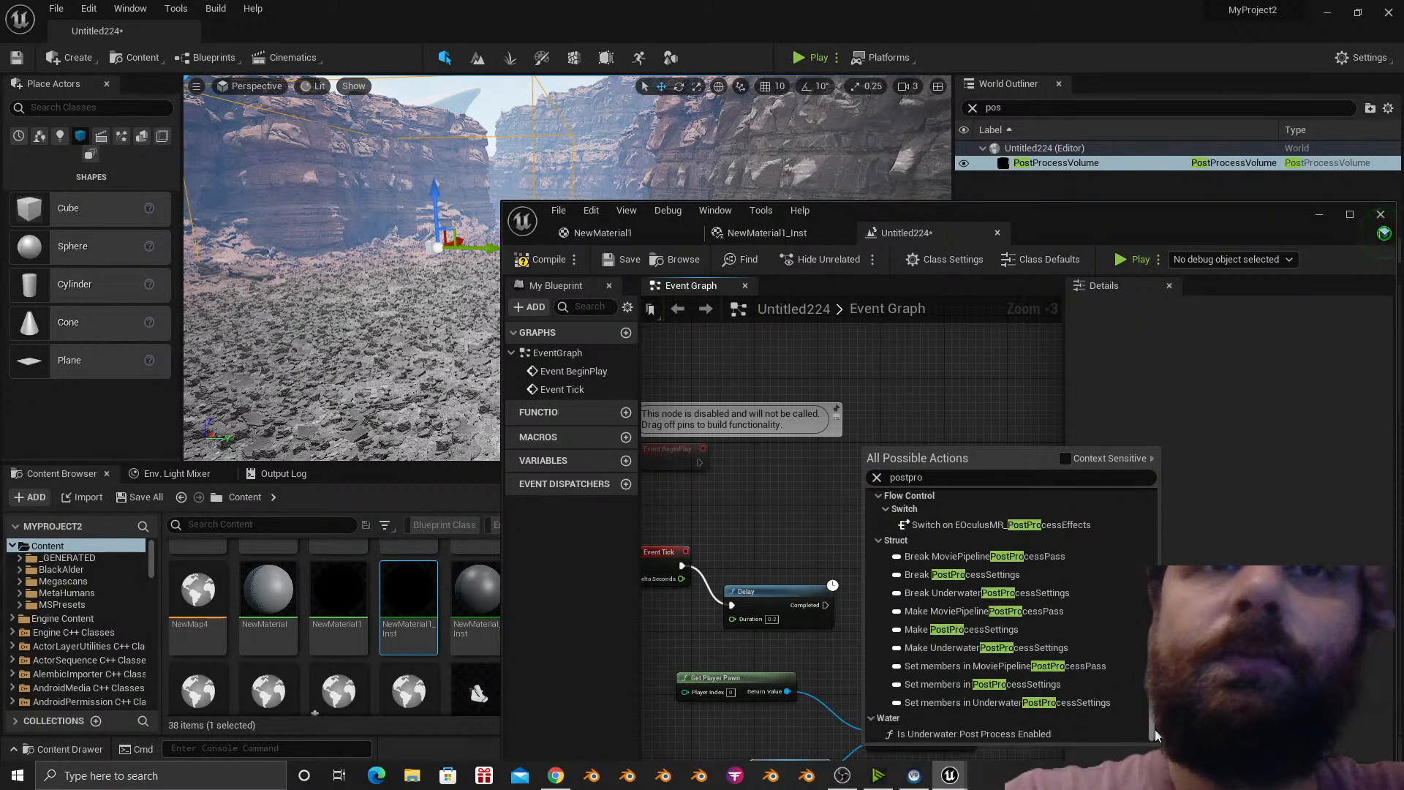
click(963, 629)
Move the blueprint window aside, turn context-sensitive filtering back on and add a reference to the level's PostProcessVolume above Make PostProcessSettings.
drag(1059, 219, 684, 301)
click(169, 341)
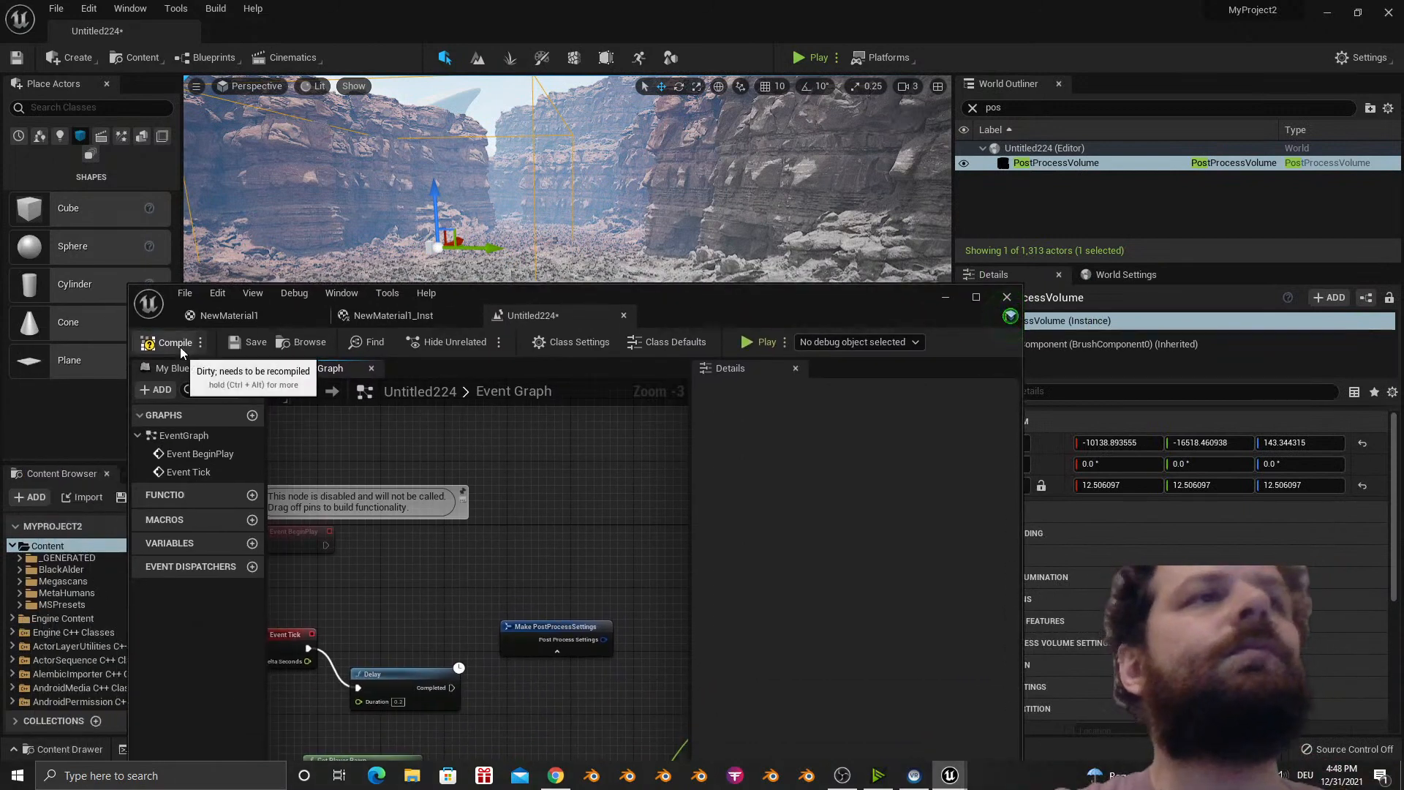
double_click(1080, 167)
right_click(504, 565)
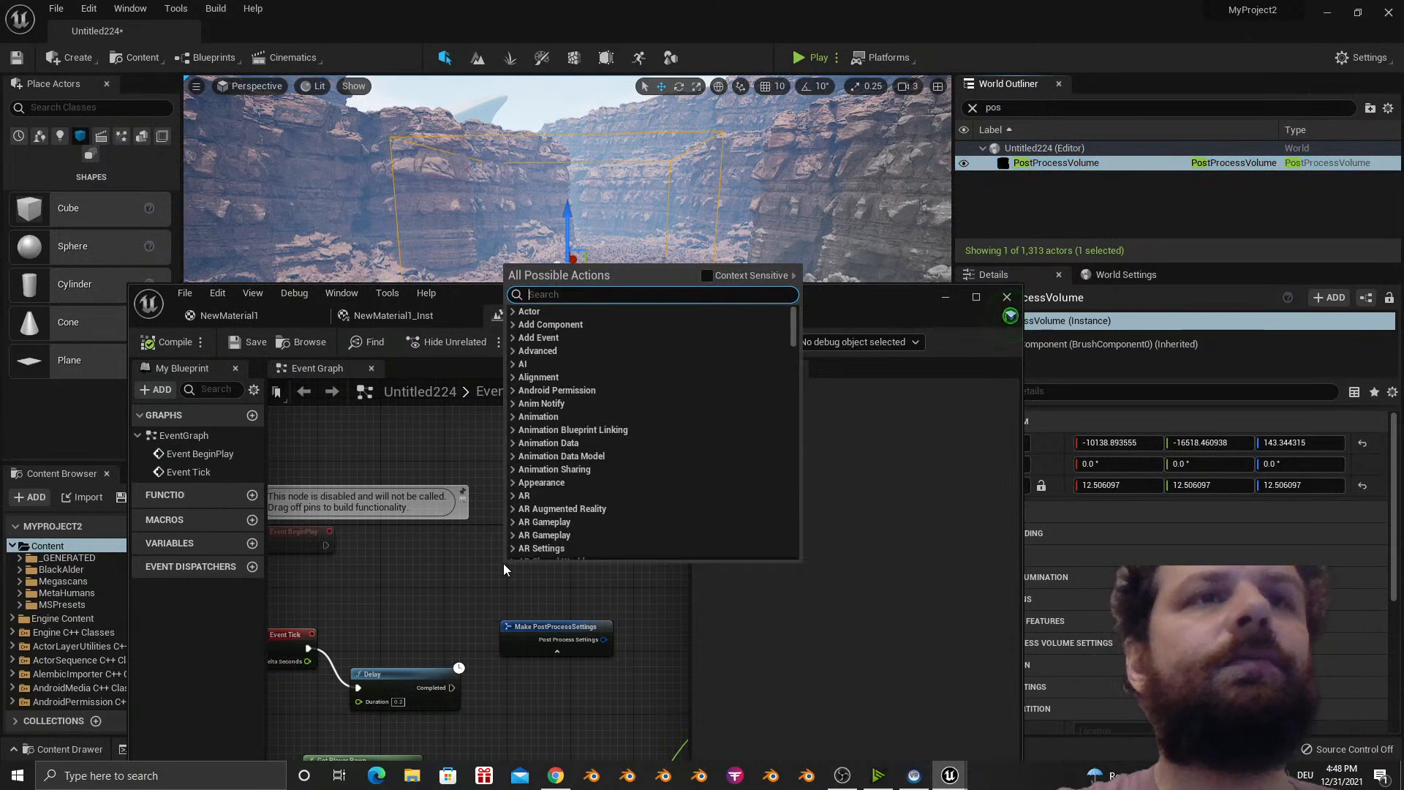
click(707, 275)
click(614, 341)
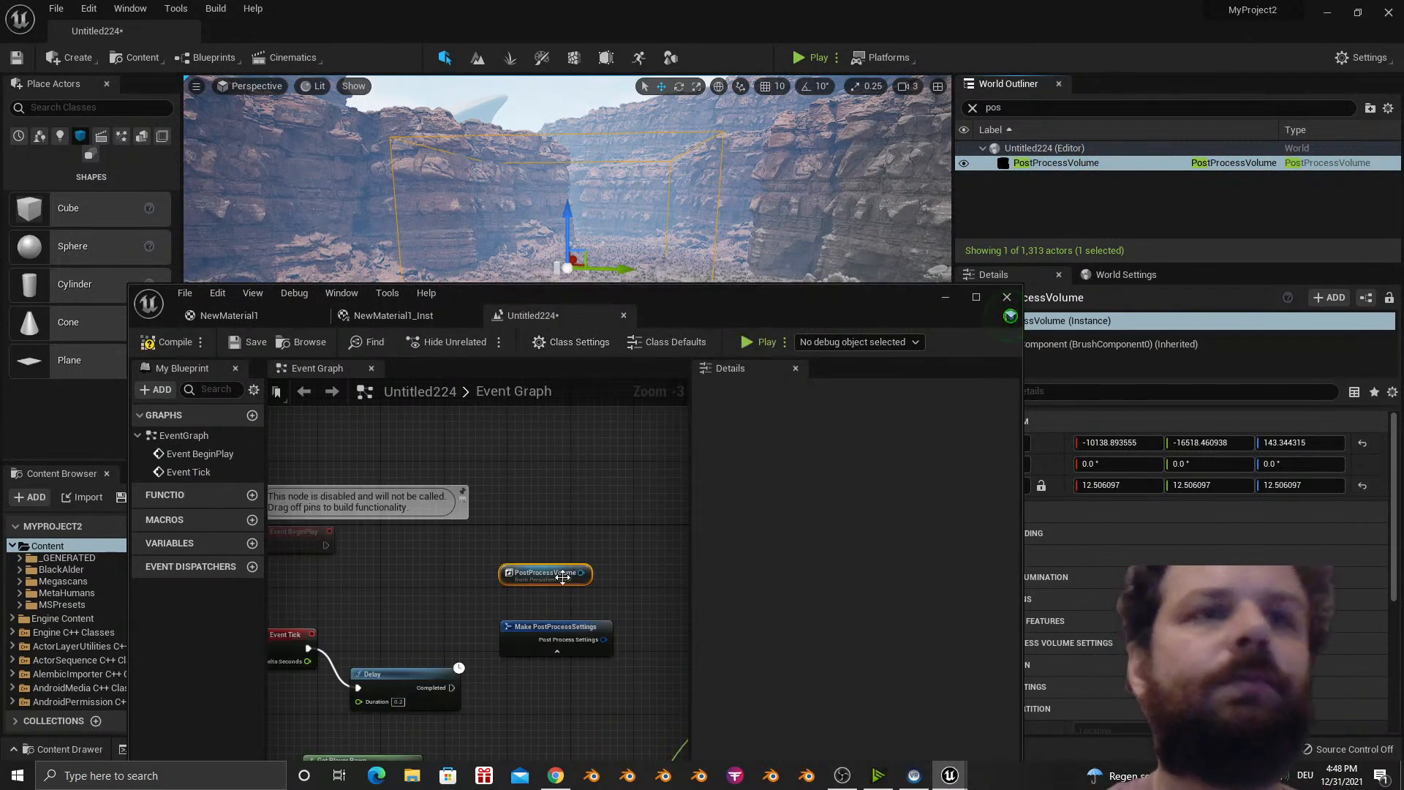
Add a Set Settings node from the PostProcessVolume reference's output and place it beside the reference.
scroll(599, 568, up, 2)
drag(631, 512, 626, 514)
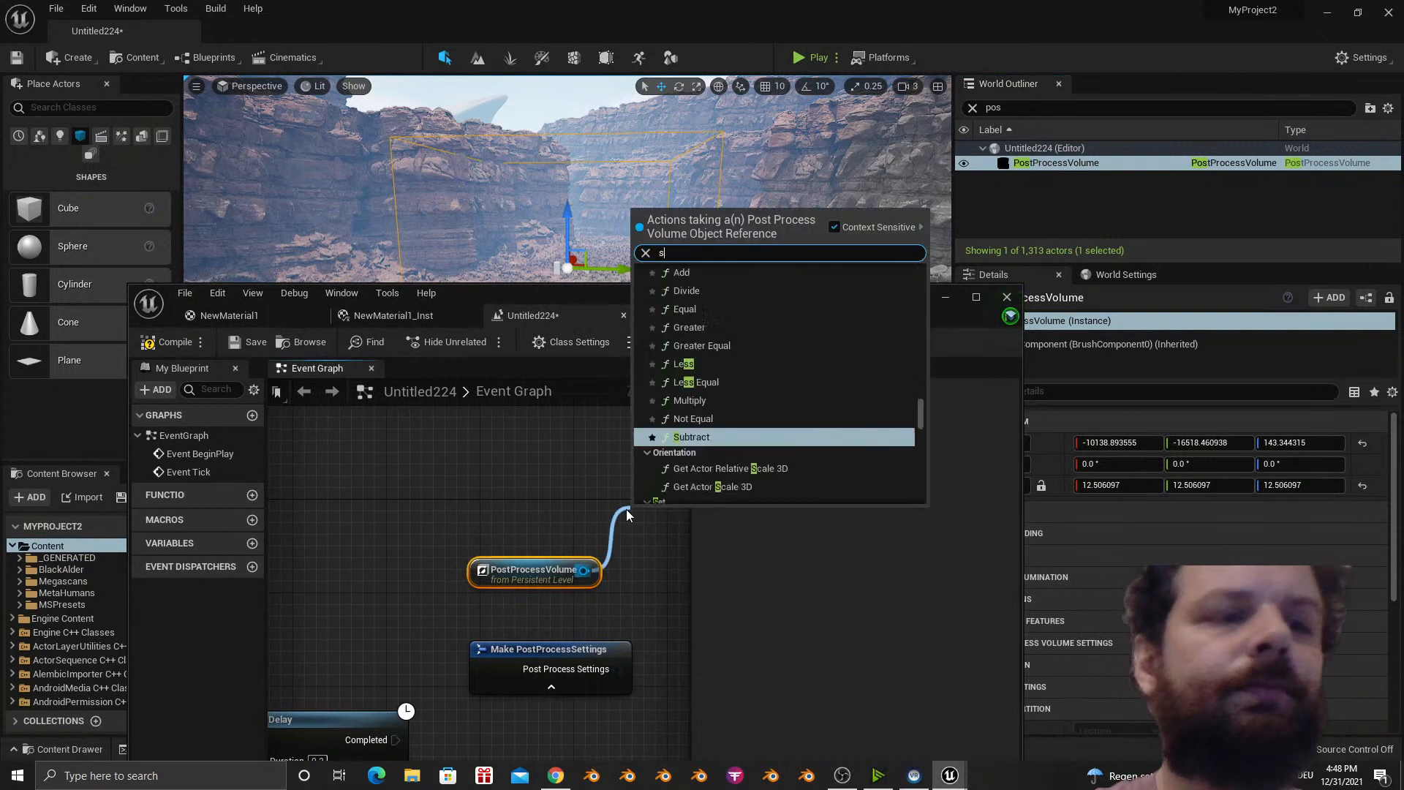
text(set)
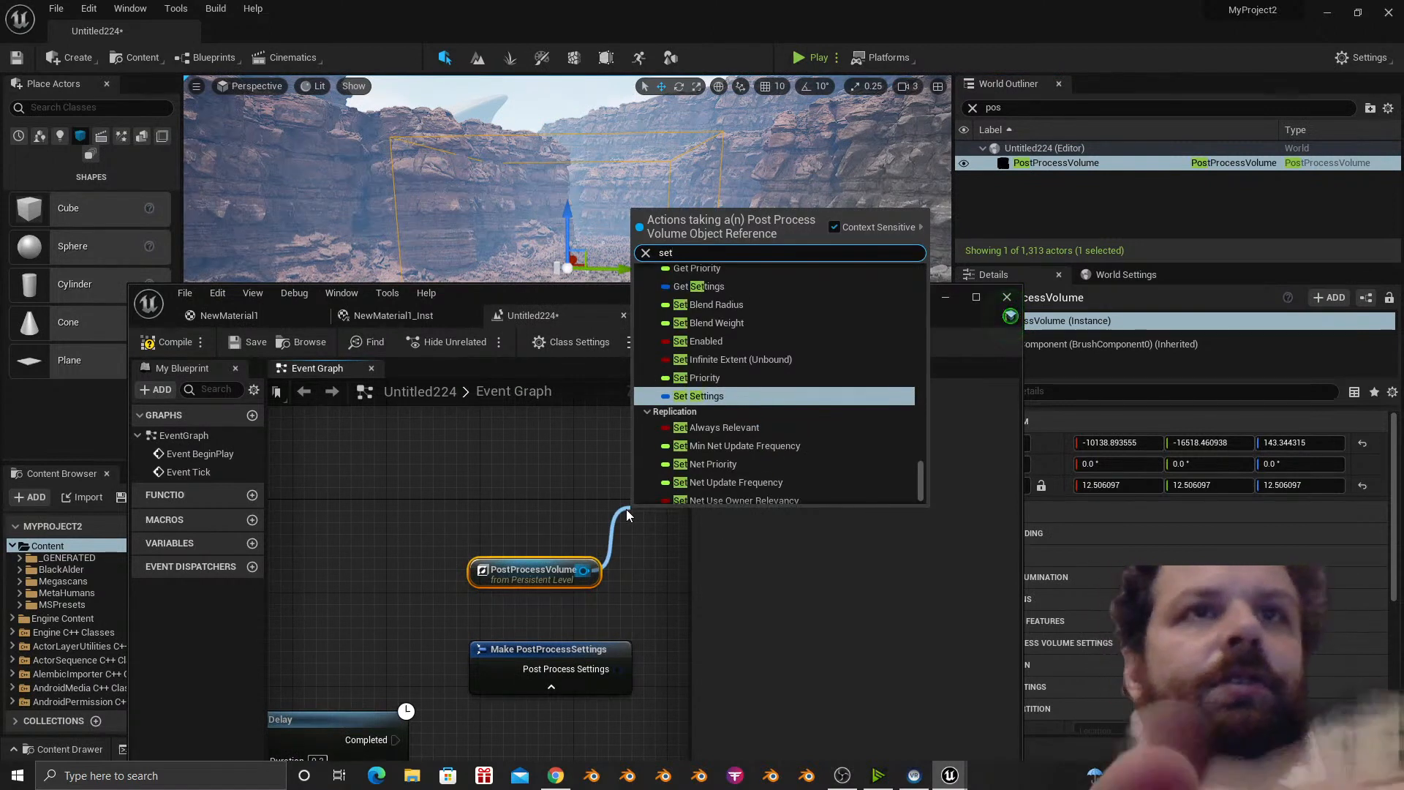
text(po)
key(BackSpace)
key(BackSpace)
key(BackSpace)
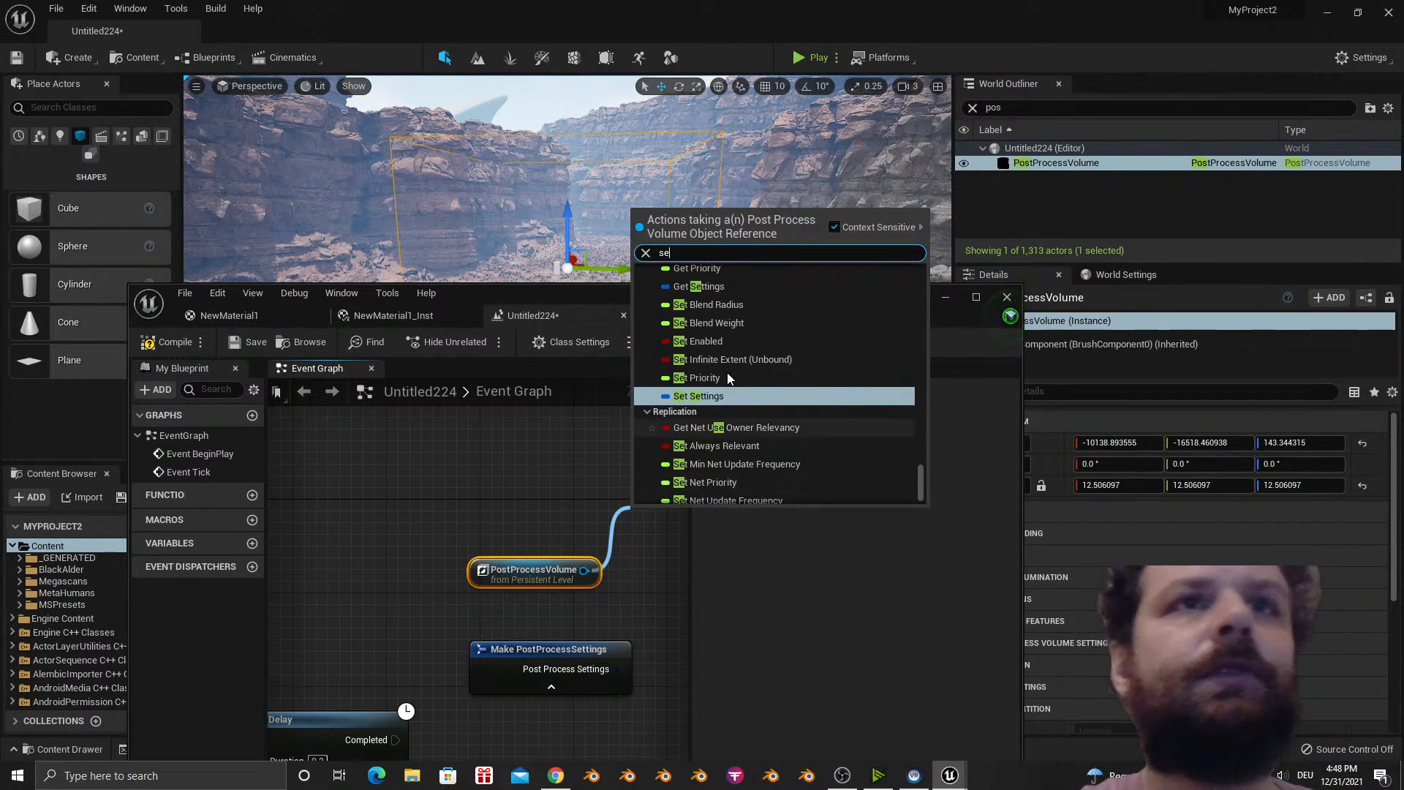
click(714, 397)
right_drag(599, 511, 403, 482)
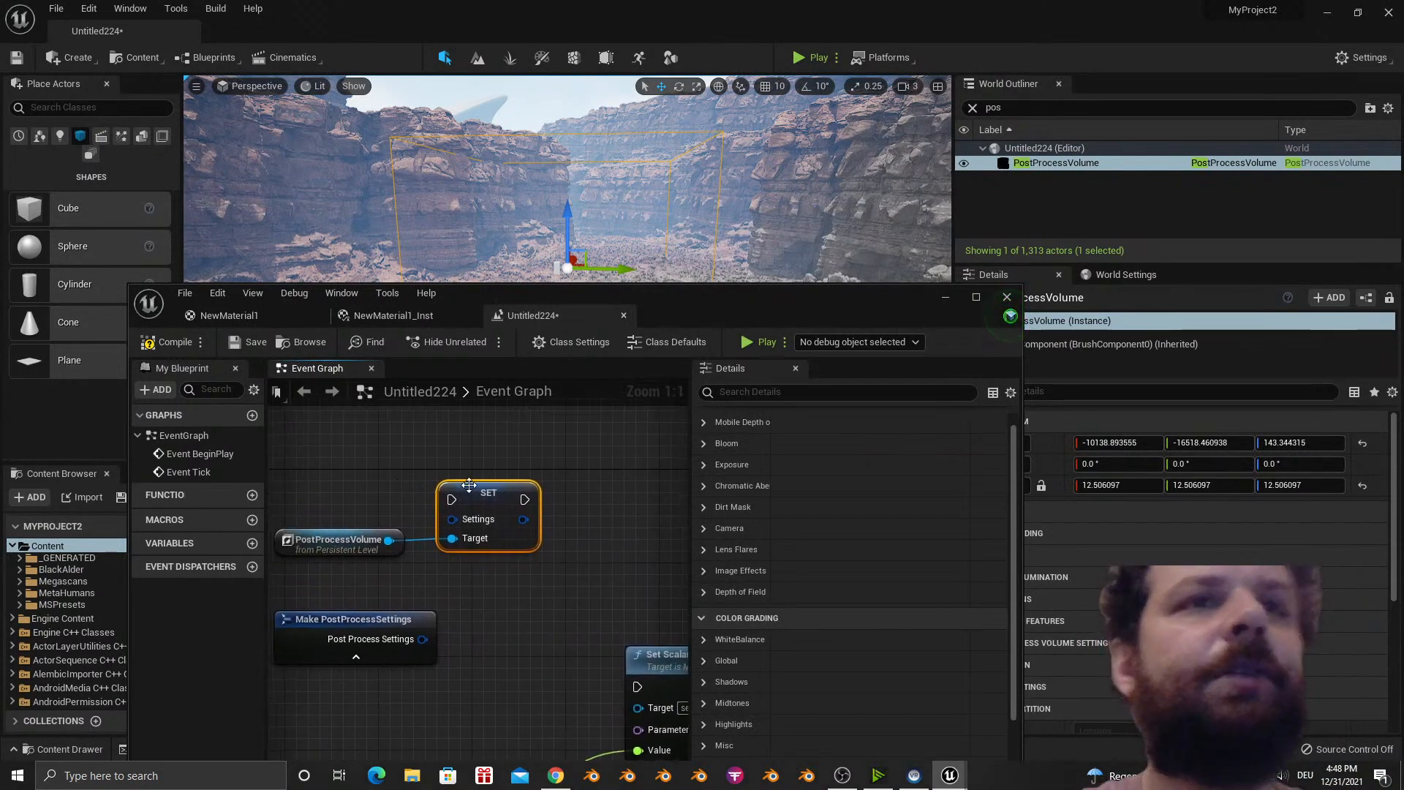
drag(468, 485, 480, 485)
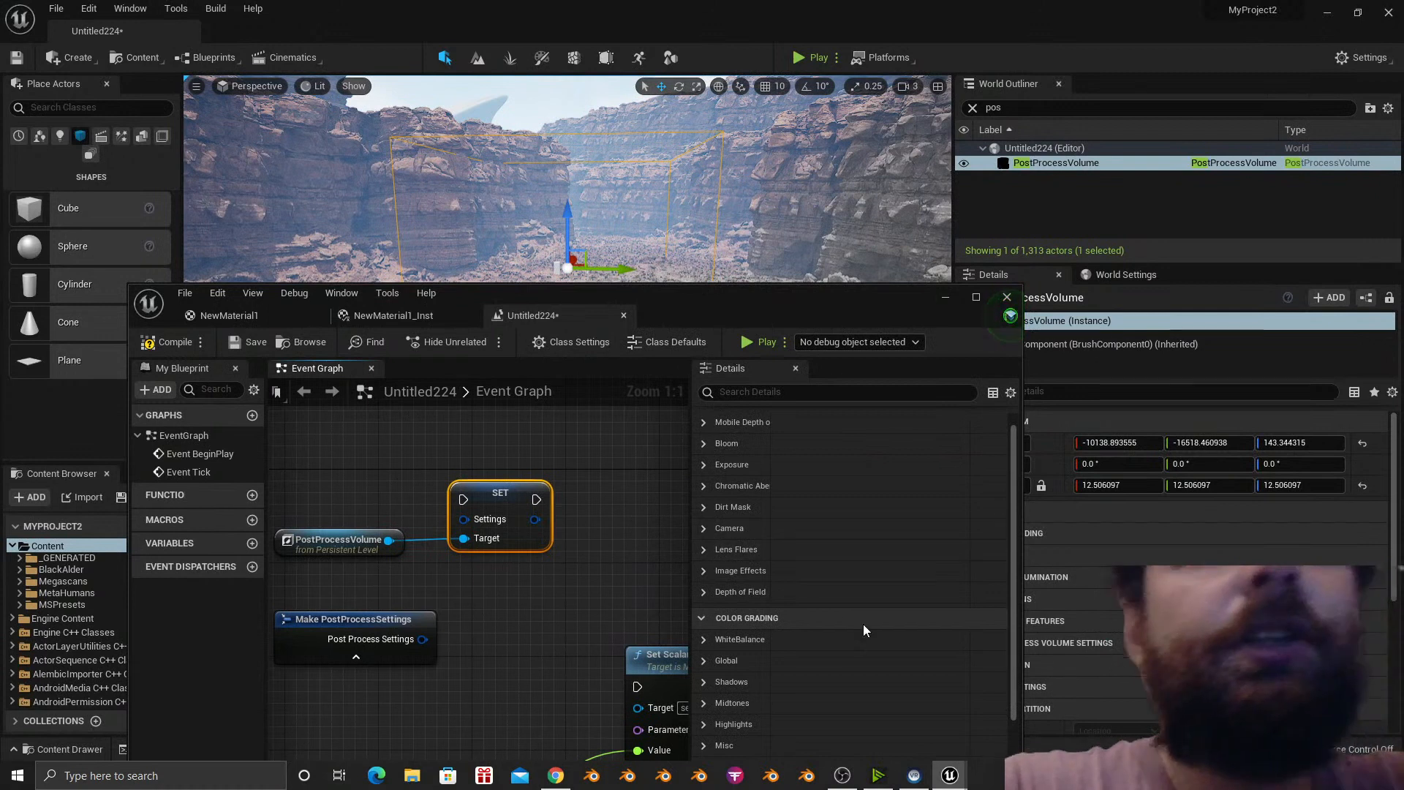
Filter the SET node's details by "mate" and add one Post Process Materials array element as an asset reference.
scroll(841, 560, up, 2)
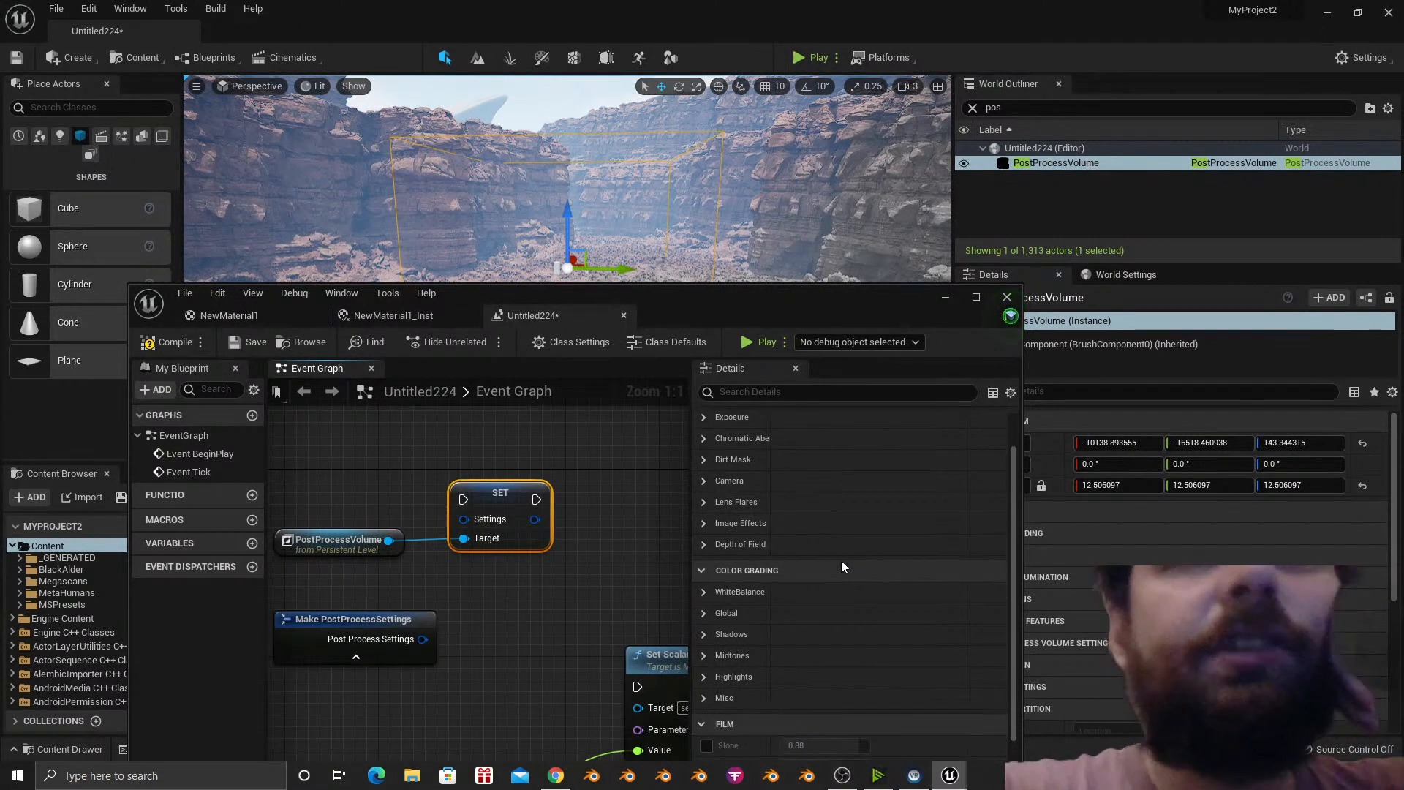
click(825, 394)
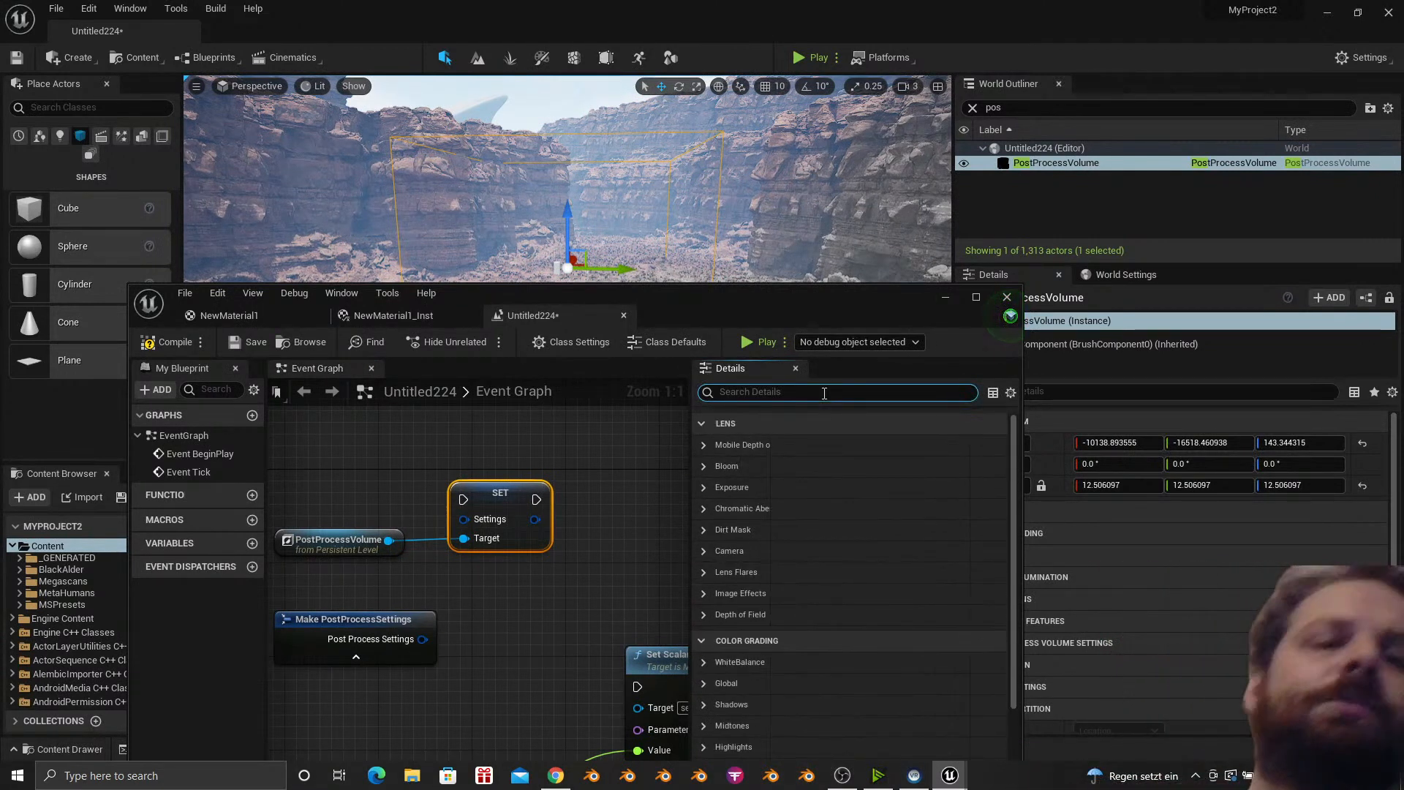
text(mater)
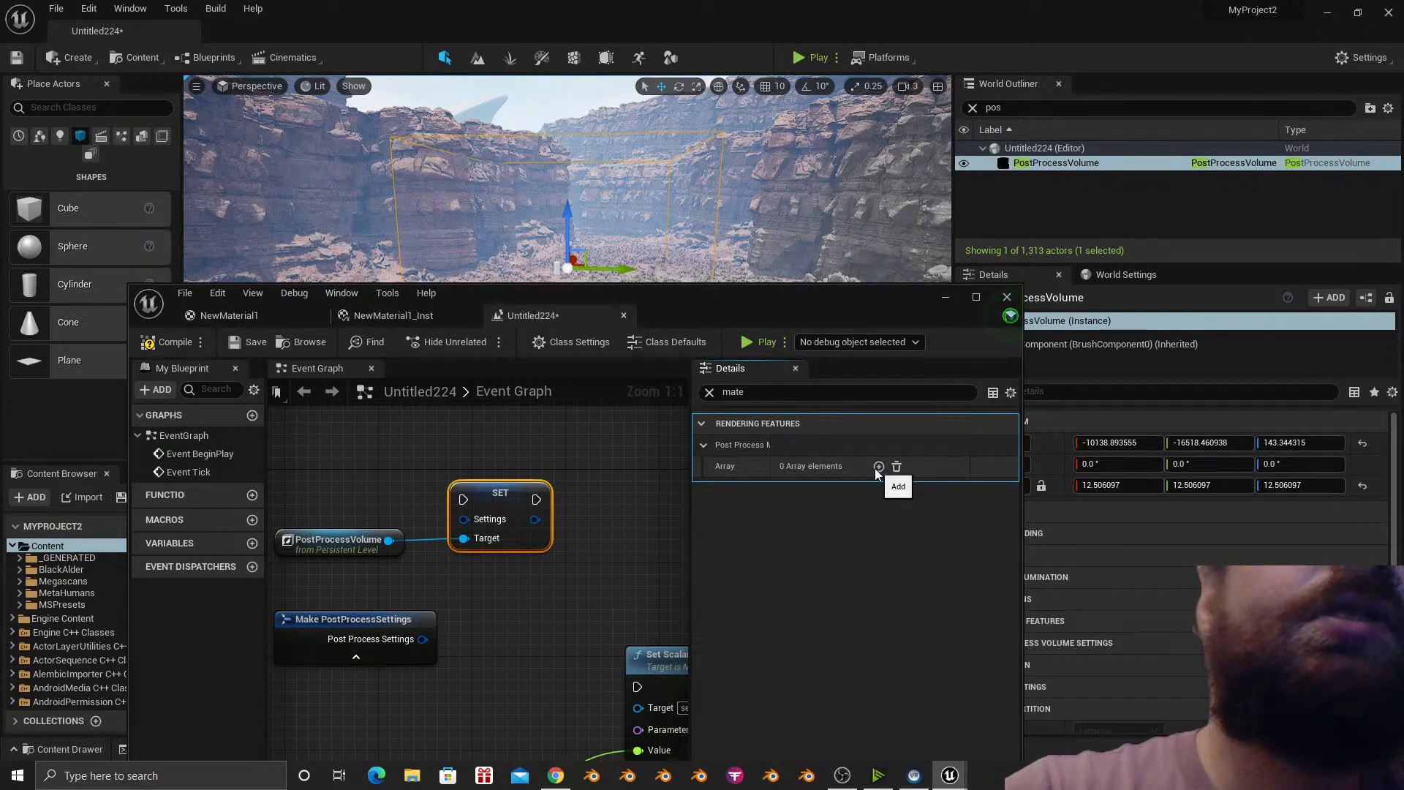
click(878, 468)
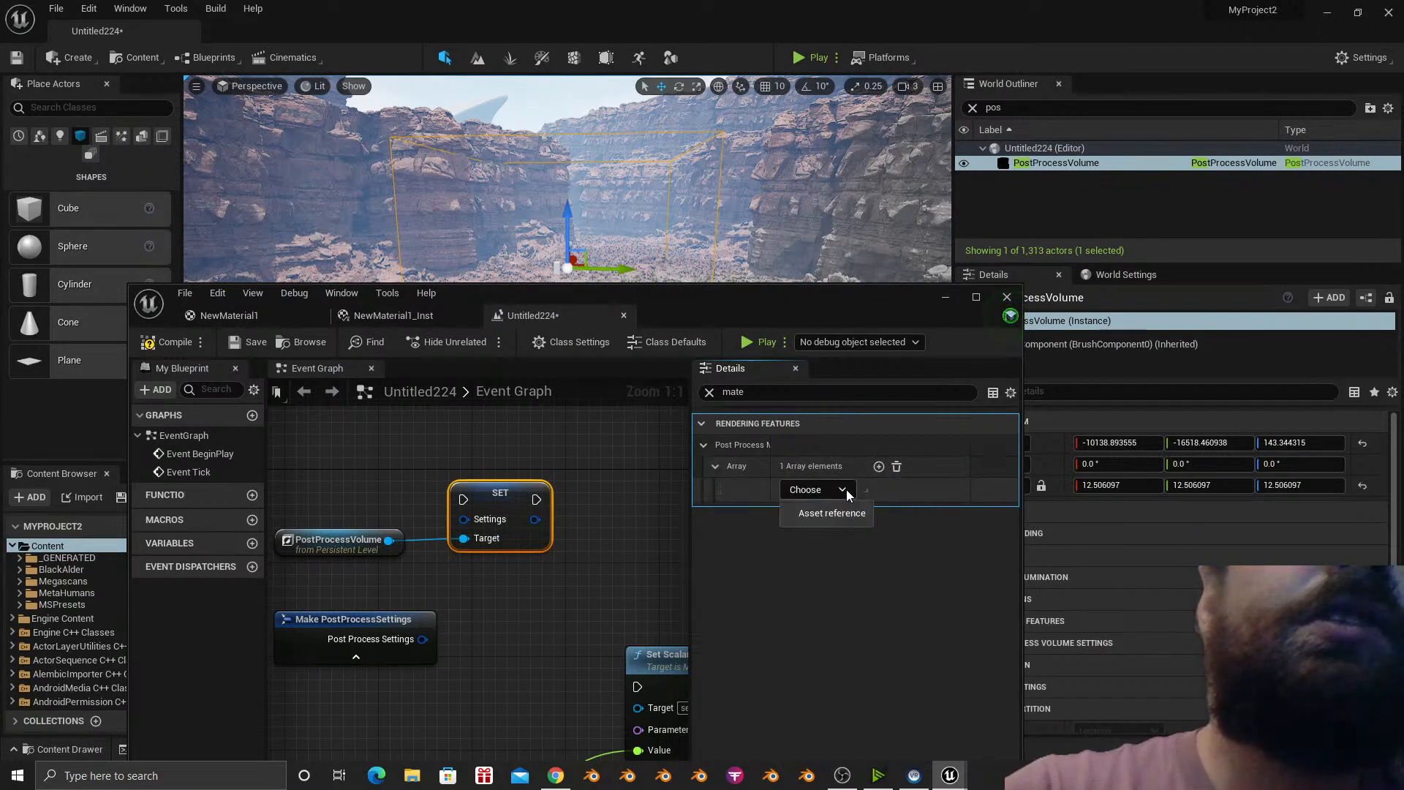
click(844, 510)
click(815, 488)
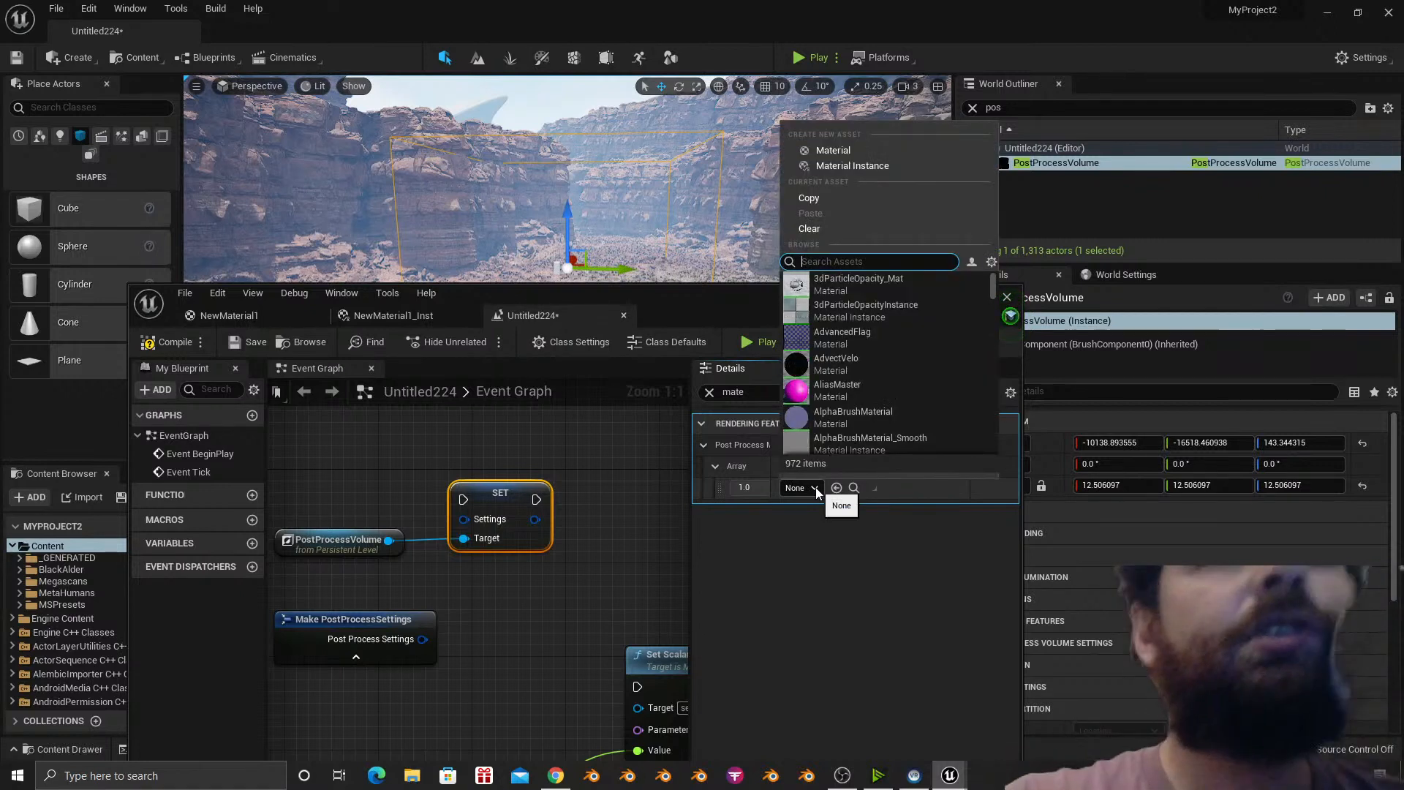
click(815, 487)
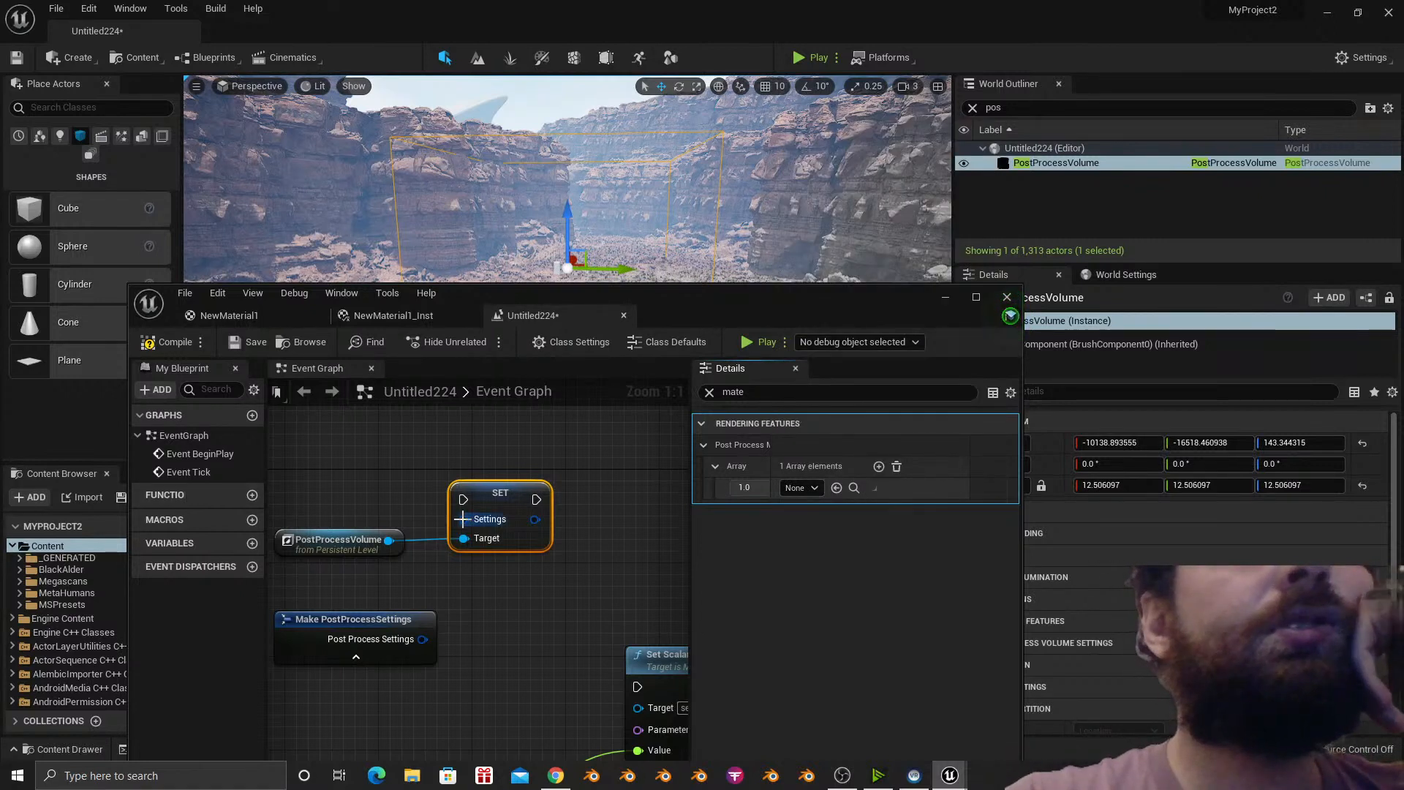
Add a Set members in PostProcessSettings node feeding the SET node's Settings input and place it above the PostProcessVolume reference.
drag(462, 518, 368, 498)
text(mat)
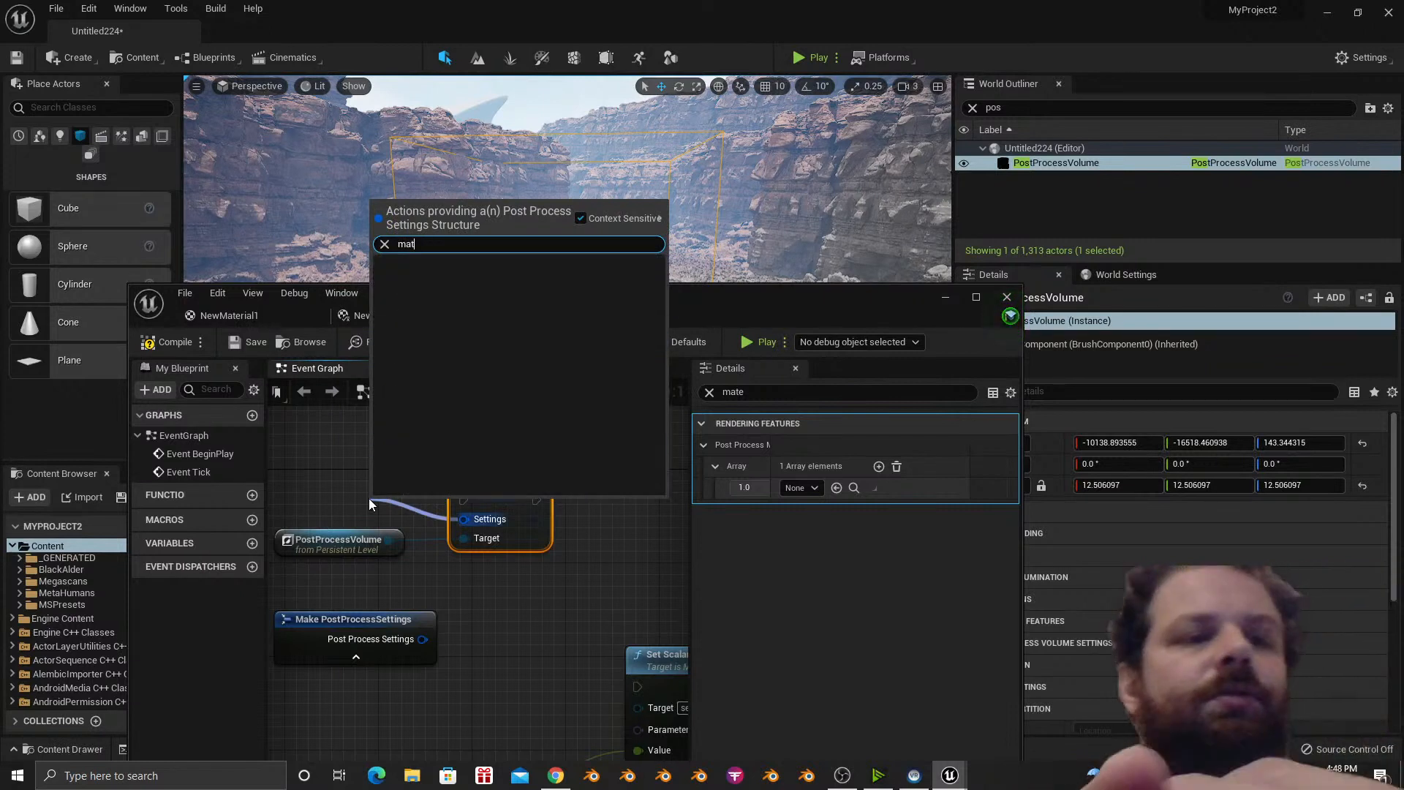
key(BackSpace)
key(BackSpace)
key(BackSpace)
key(BackSpace)
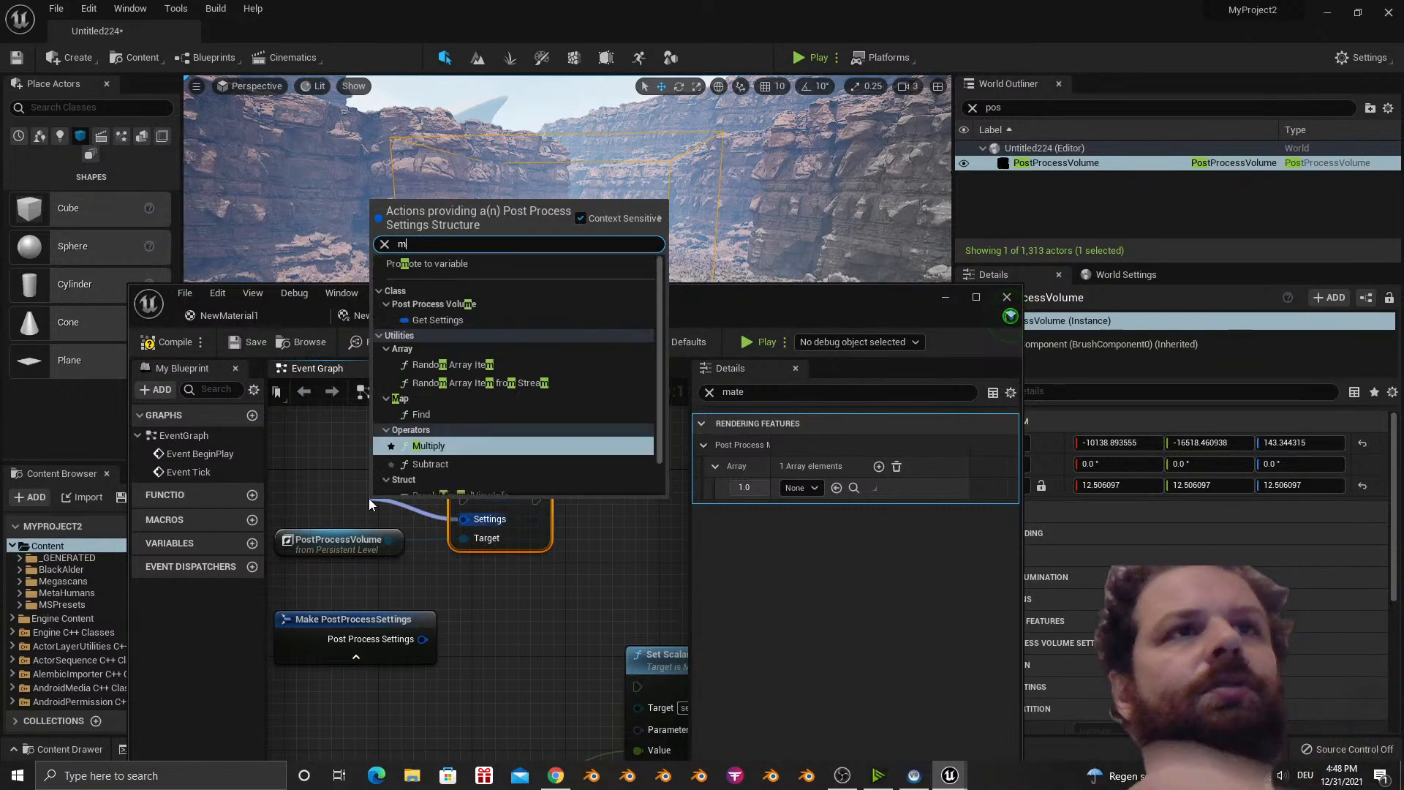
text(p)
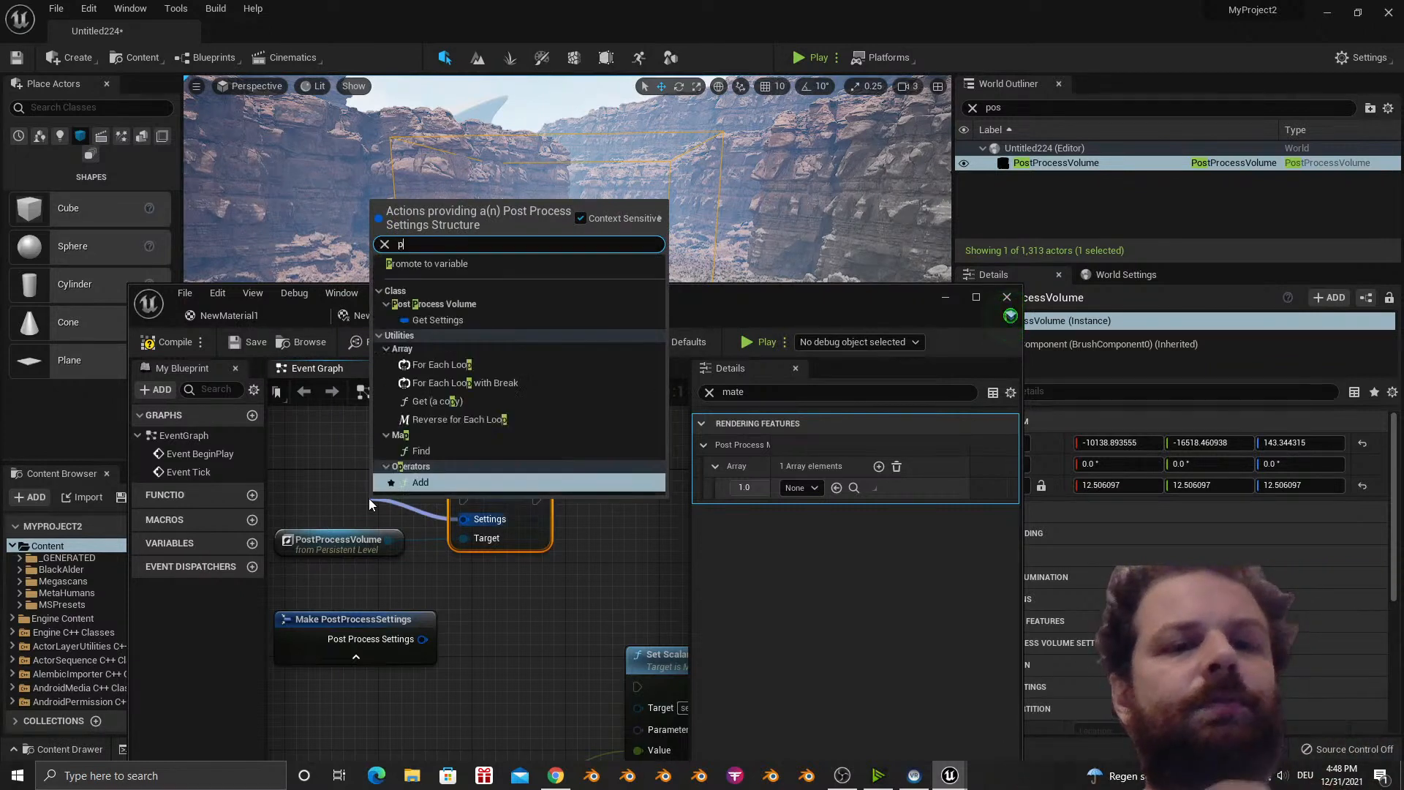
text(ostprocess)
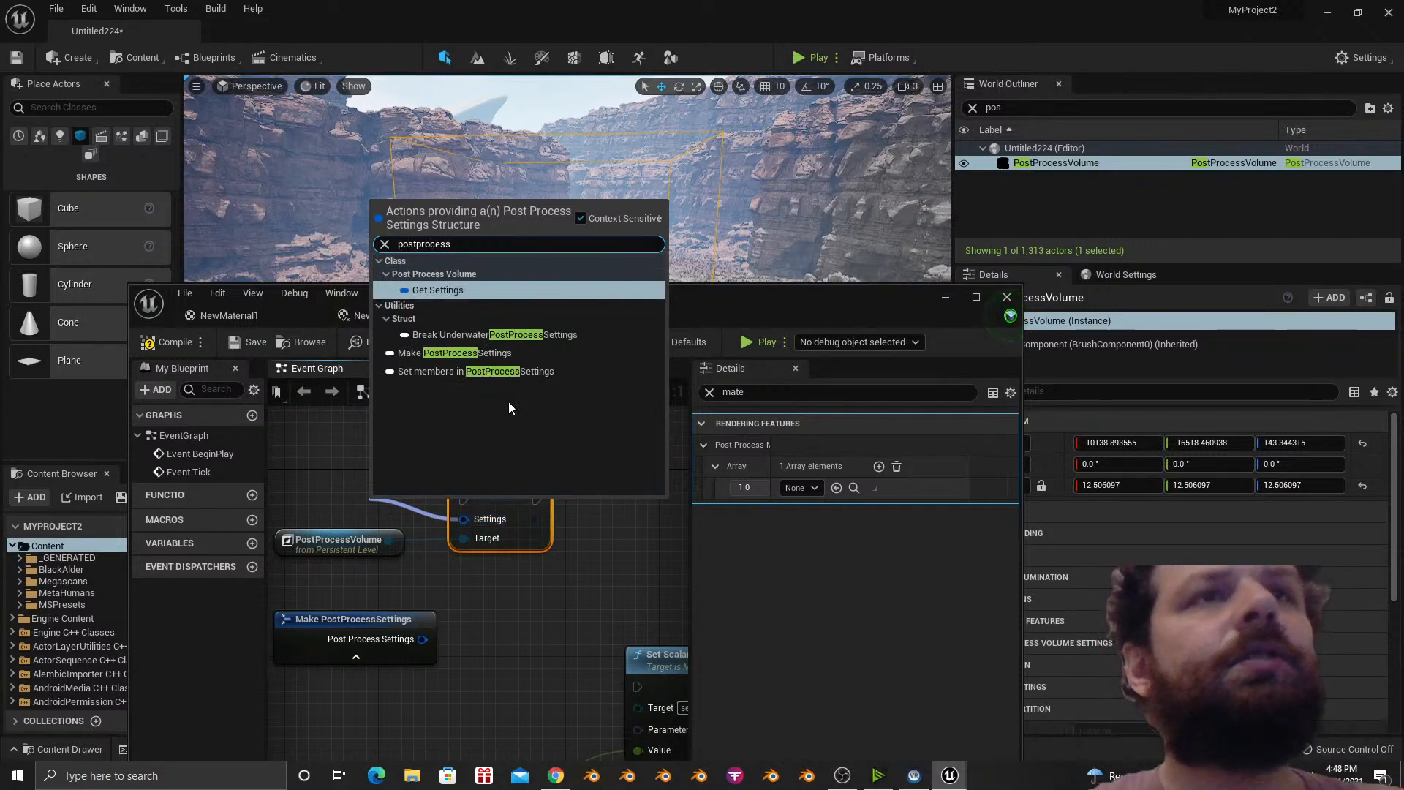
click(506, 372)
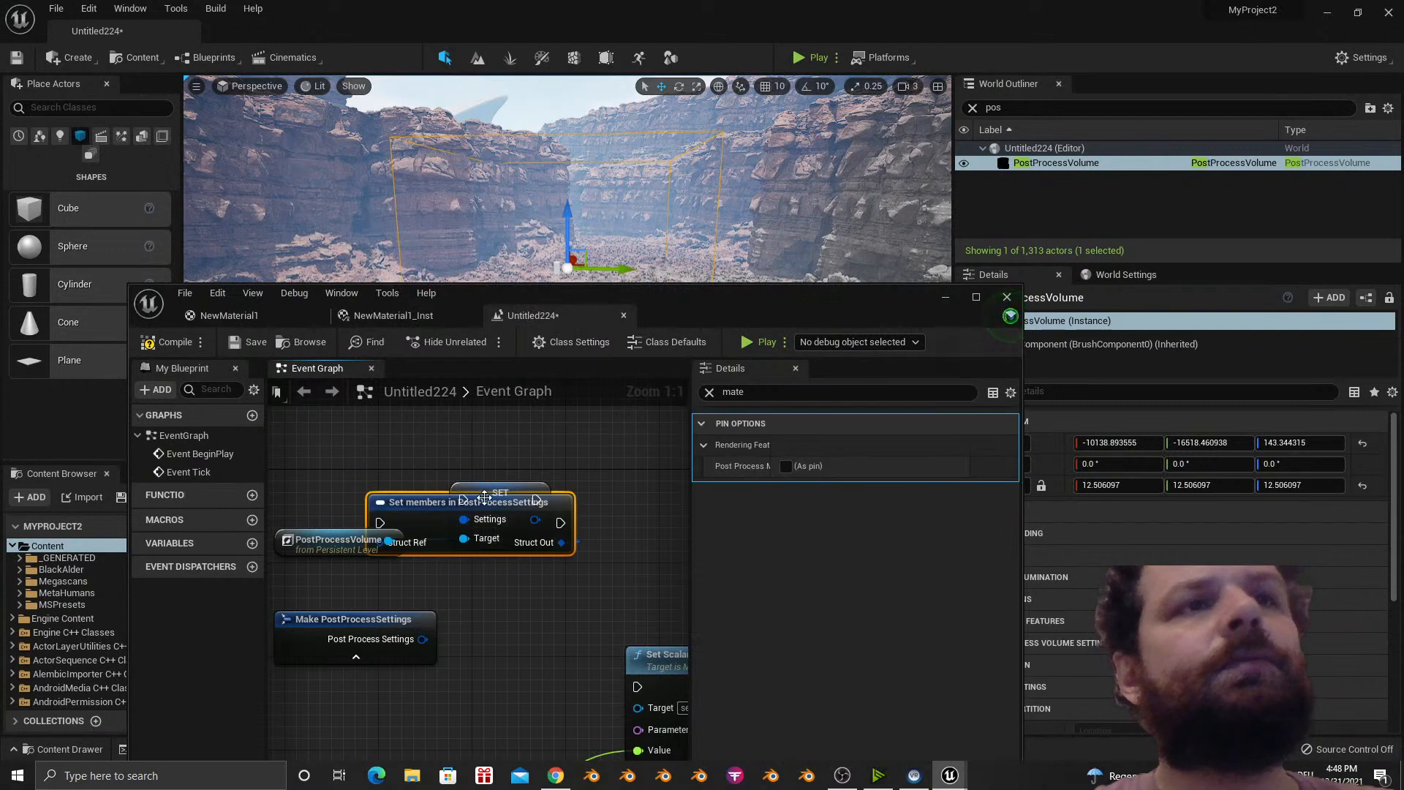
drag(463, 501, 367, 441)
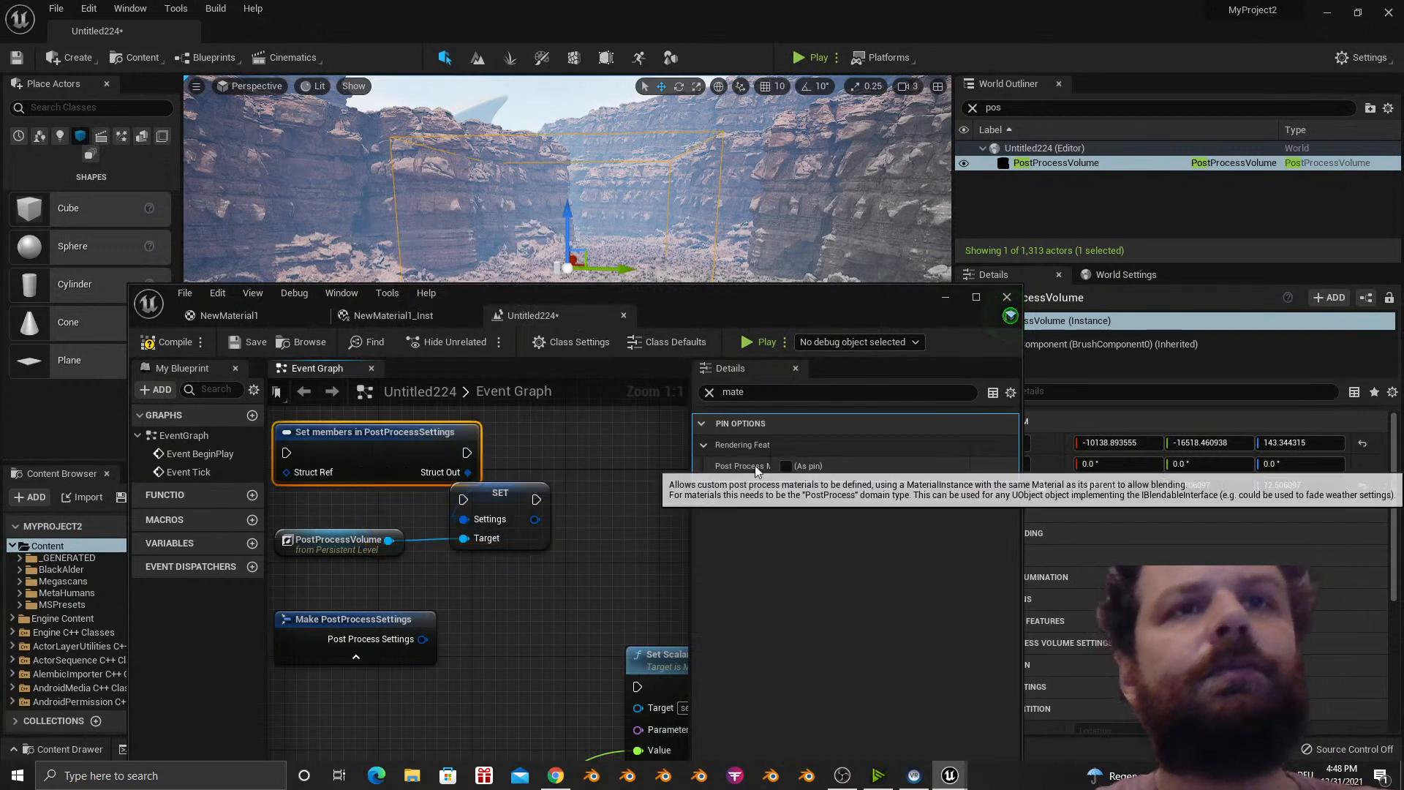
Expose Post Process Materials as a pin on the Set members node and move the node clear of the SET node.
click(787, 466)
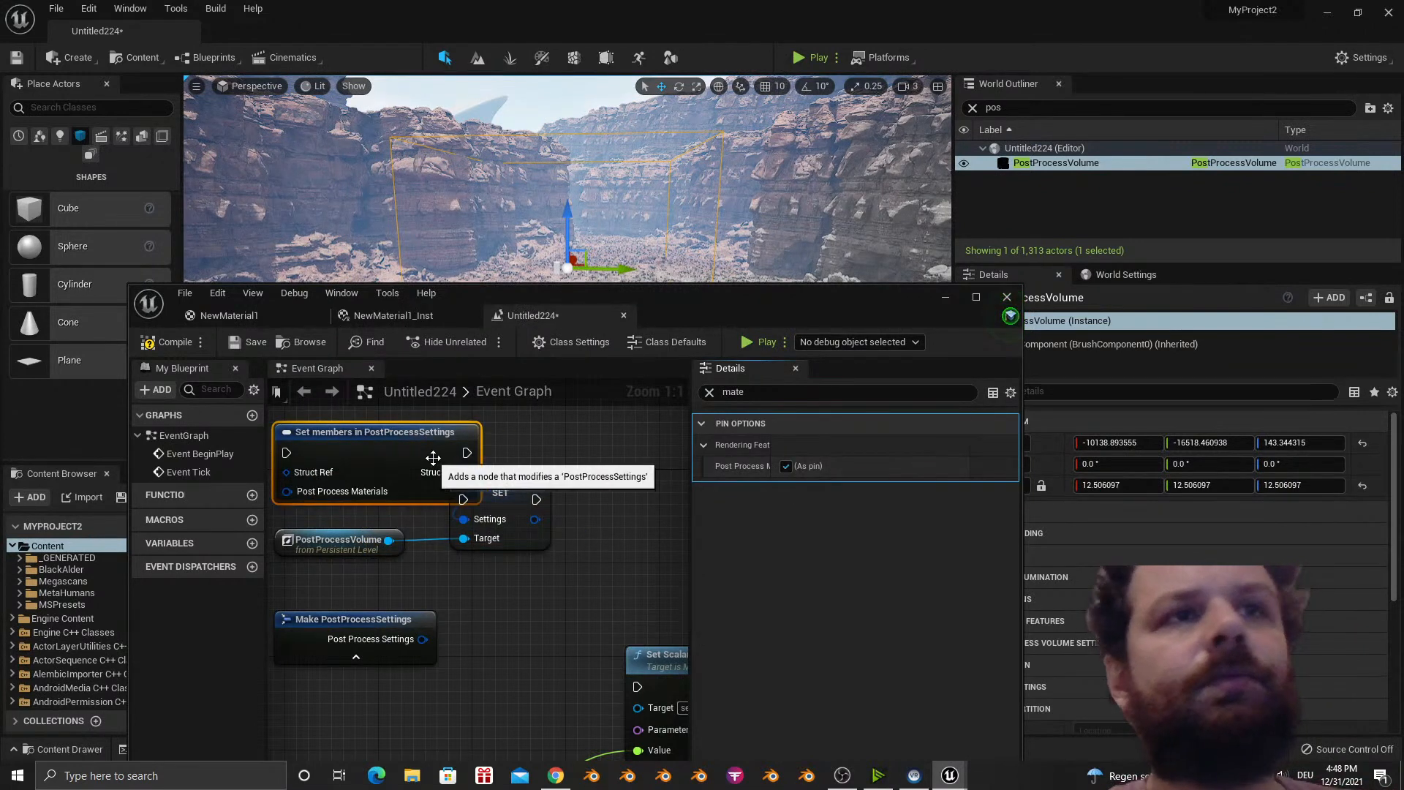
drag(425, 448, 448, 448)
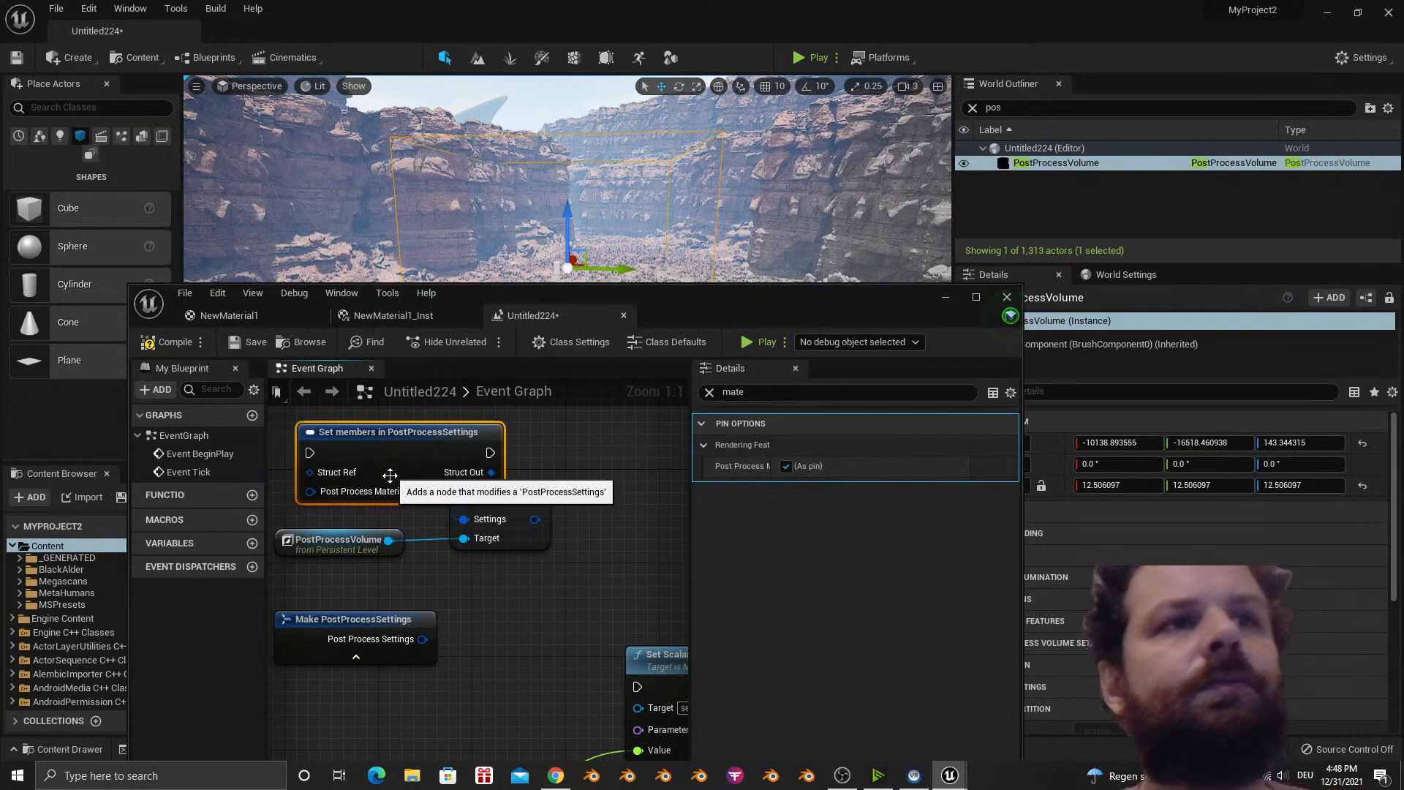
right_drag(389, 471, 586, 513)
drag(604, 483, 494, 479)
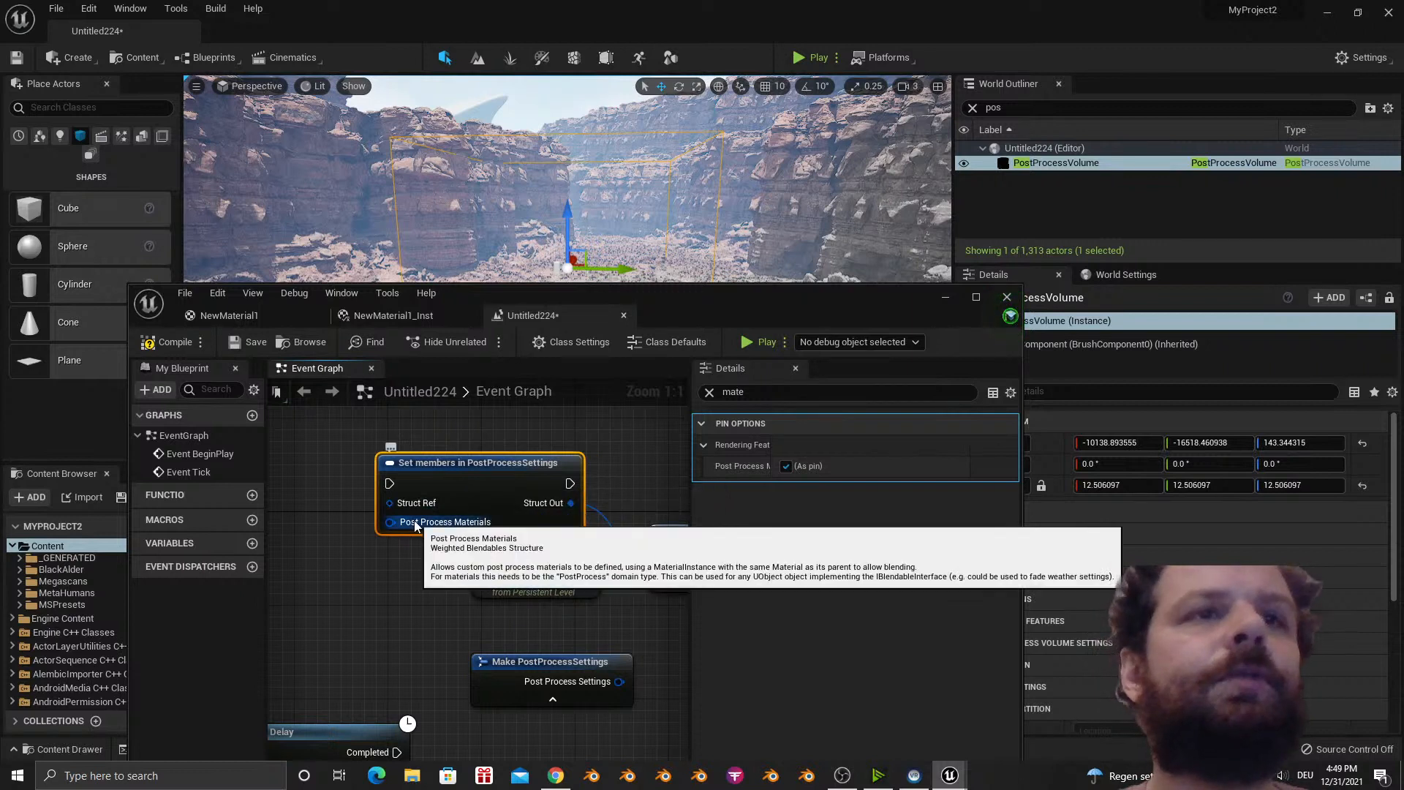
Move the Event Tick and Delay nodes together up and to the left, below Event BeginPlay.
right_drag(415, 527, 599, 467)
drag(365, 603, 443, 544)
right_drag(443, 547, 387, 616)
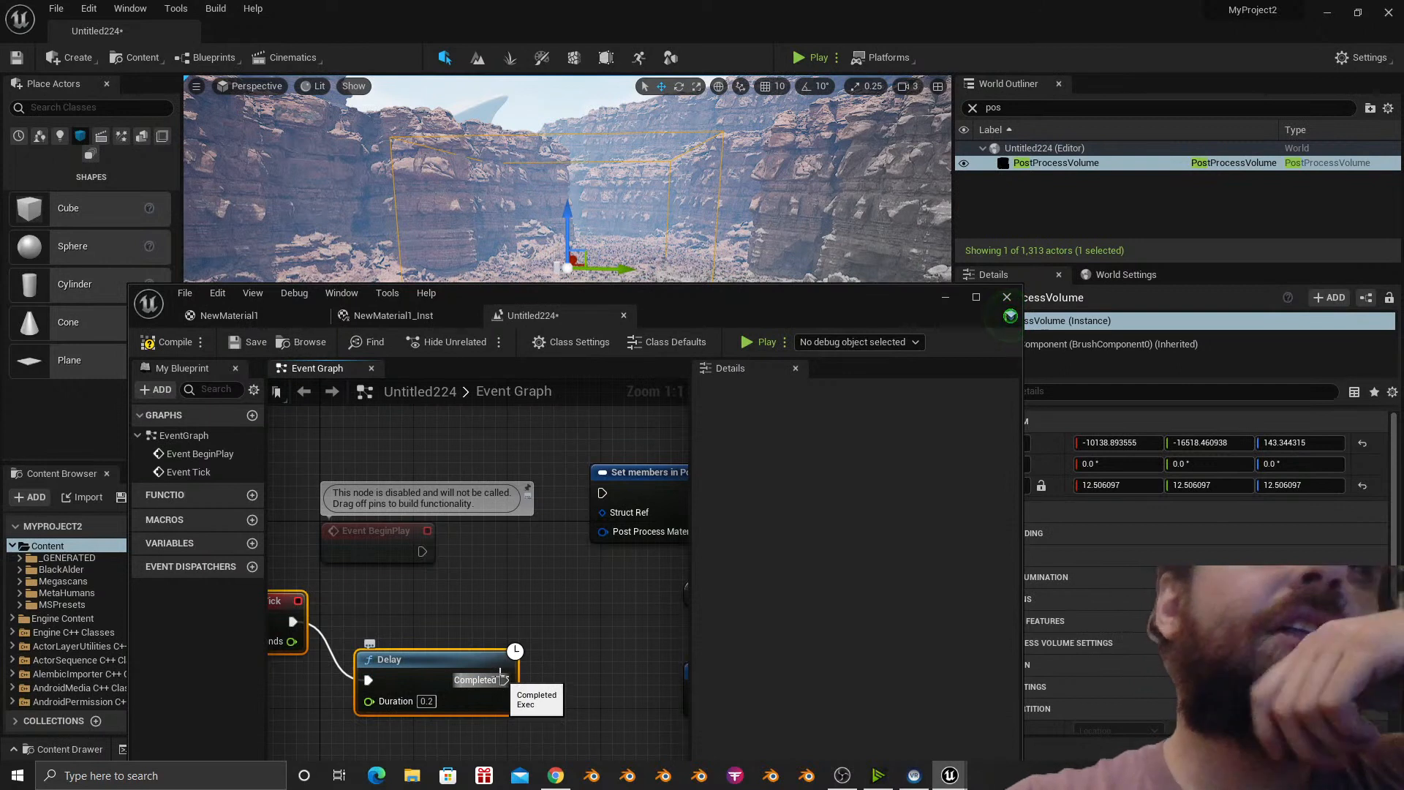
Add a Create Dynamic Material Instance node from the Delay's Completed output and place it above the Delay, beside the Set members node.
right_drag(504, 569, 361, 541)
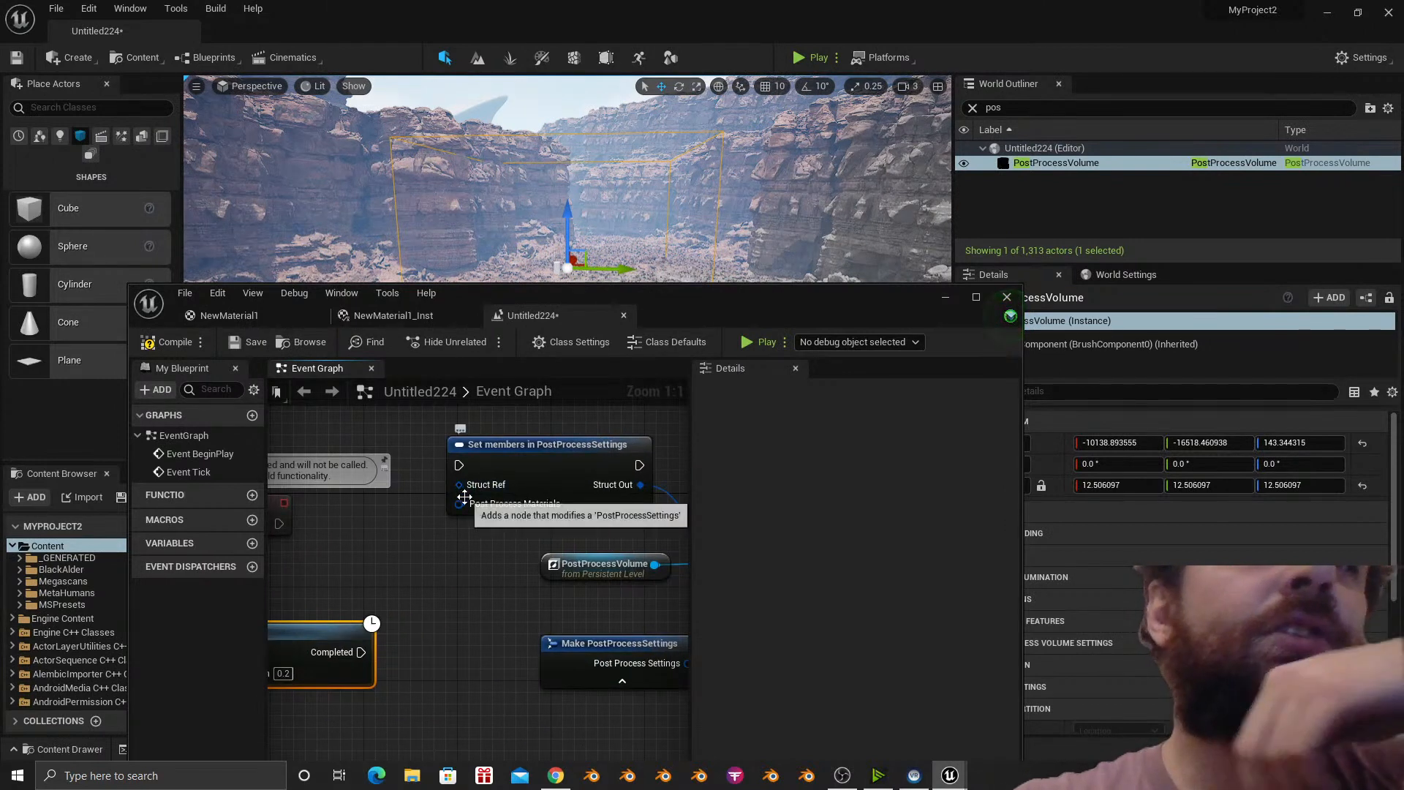
drag(360, 651, 405, 557)
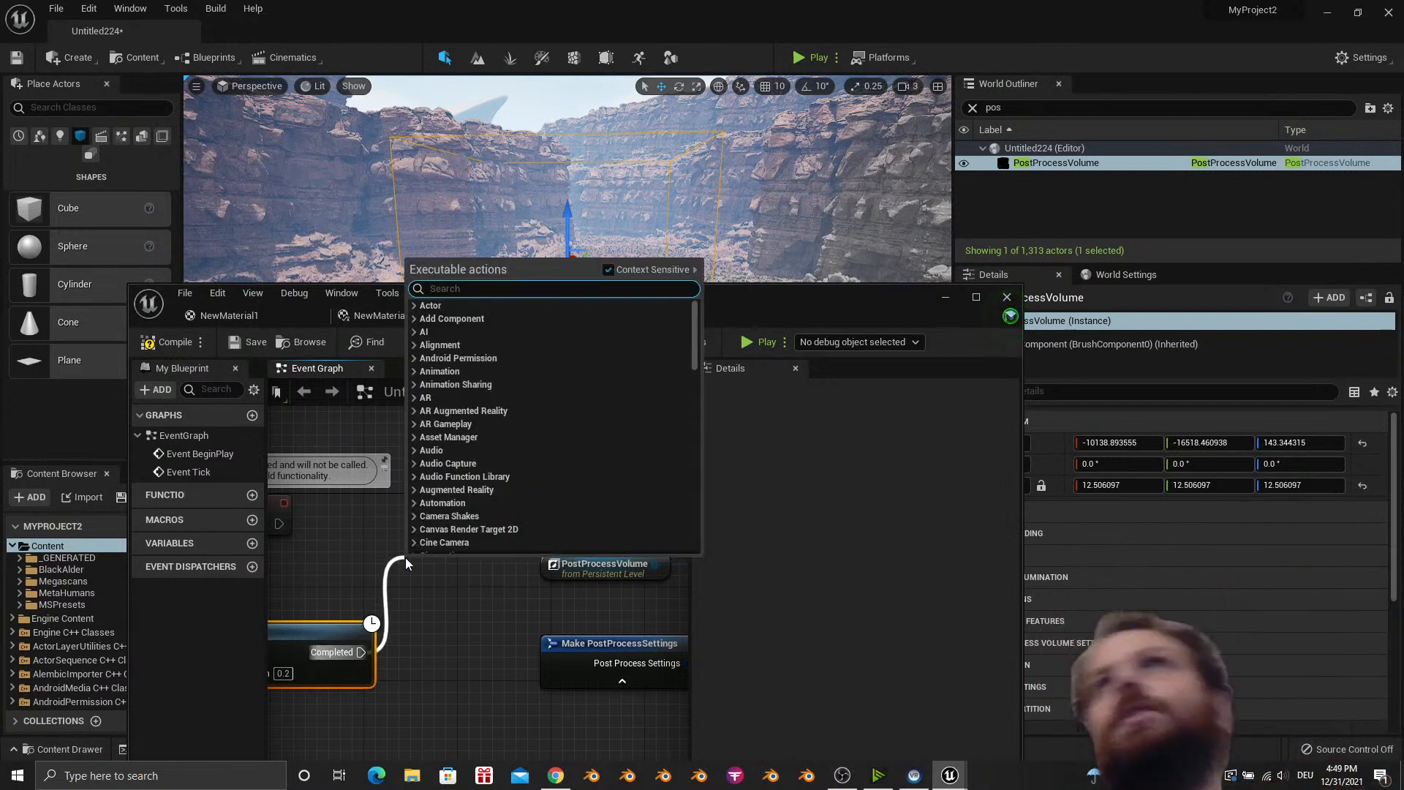
text(dyna)
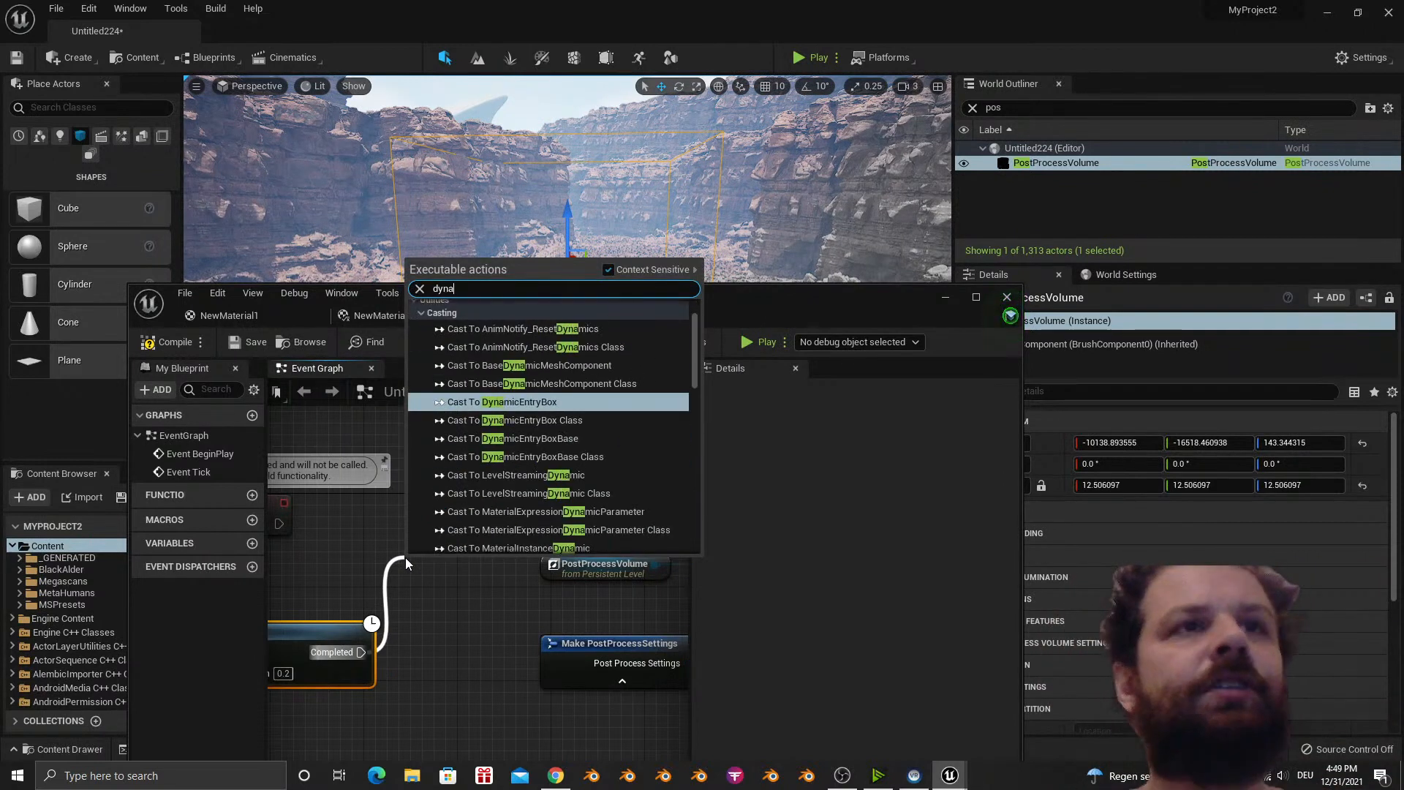
text(micma)
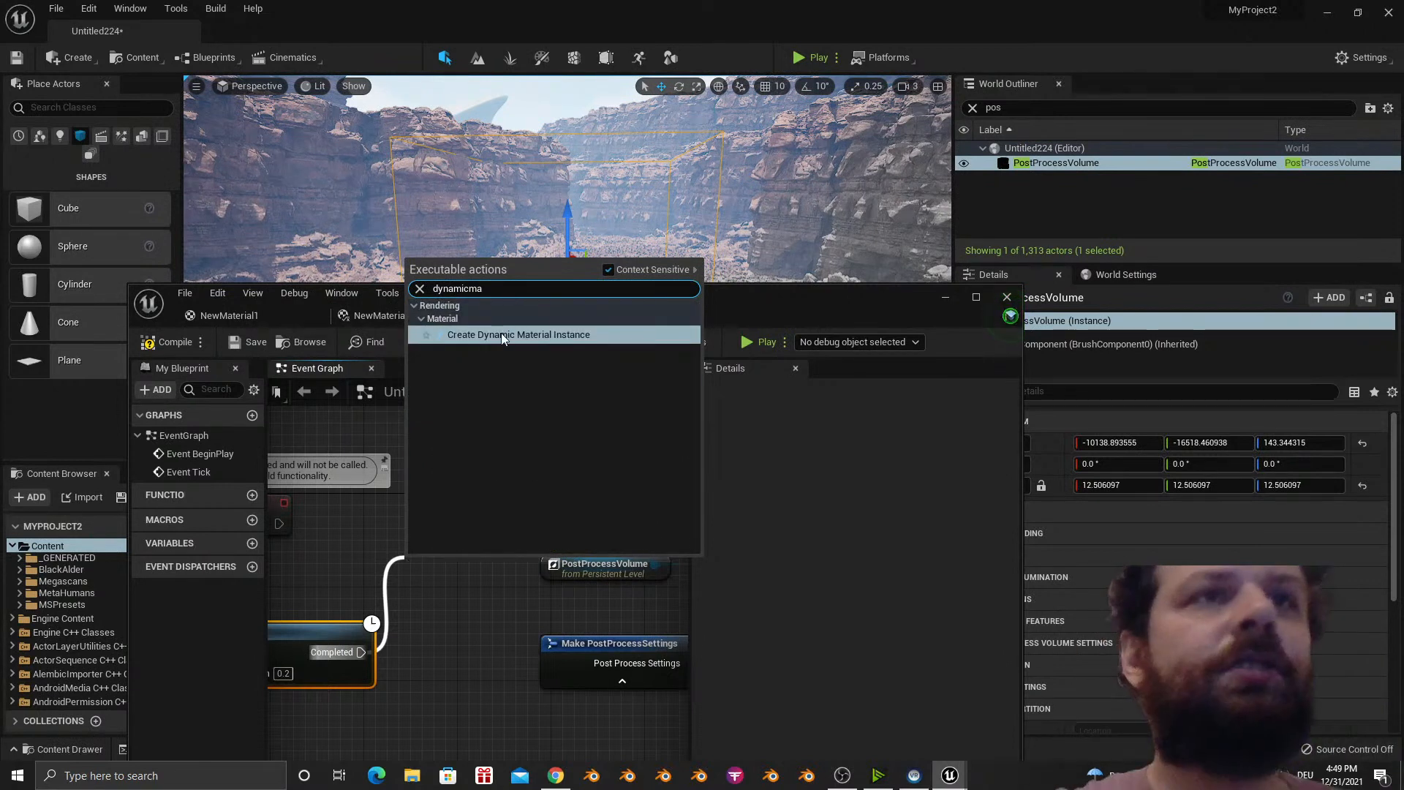
click(502, 335)
drag(500, 565, 329, 459)
right_drag(418, 496, 556, 514)
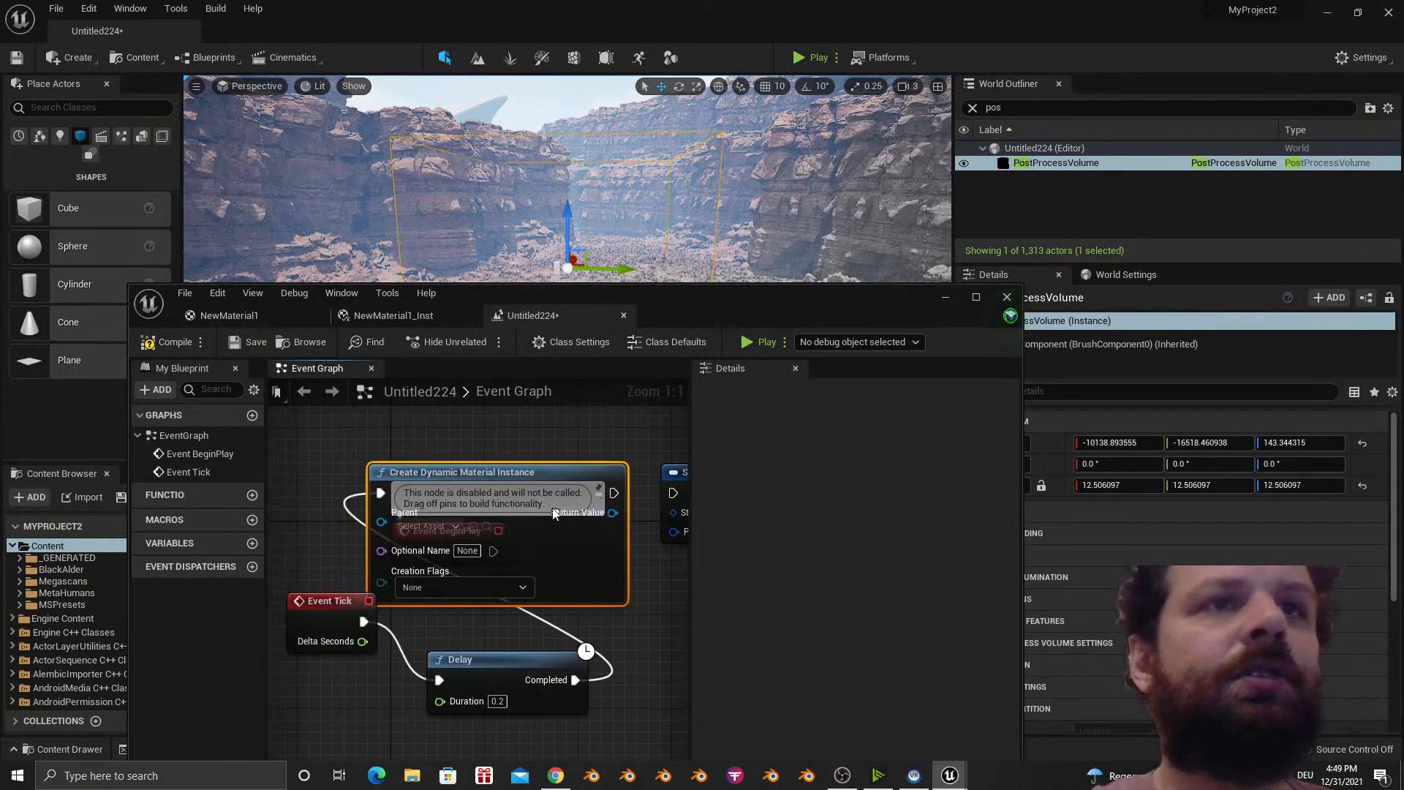
drag(503, 467, 492, 407)
right_drag(560, 473, 506, 529)
drag(544, 501, 548, 510)
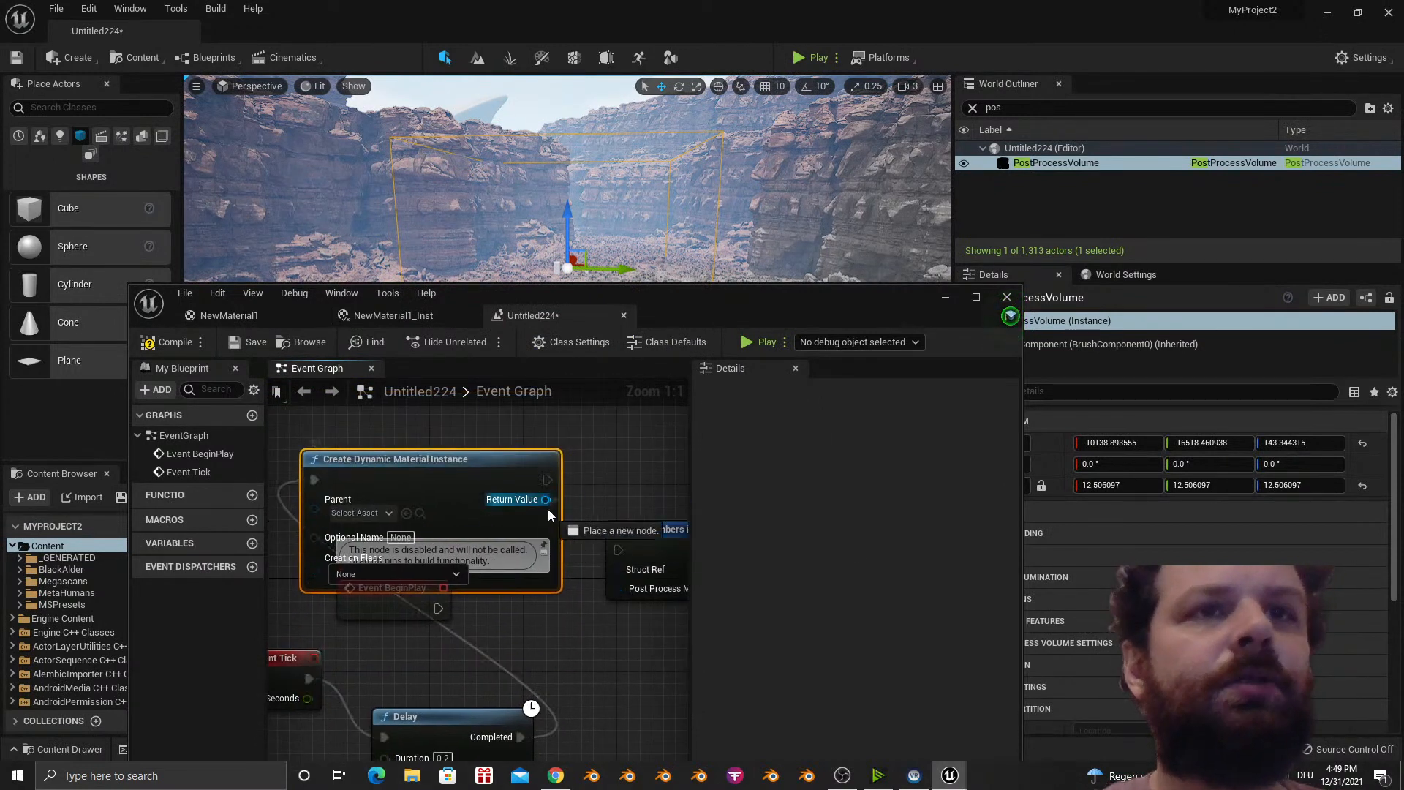
drag(598, 569, 414, 467)
click(390, 437)
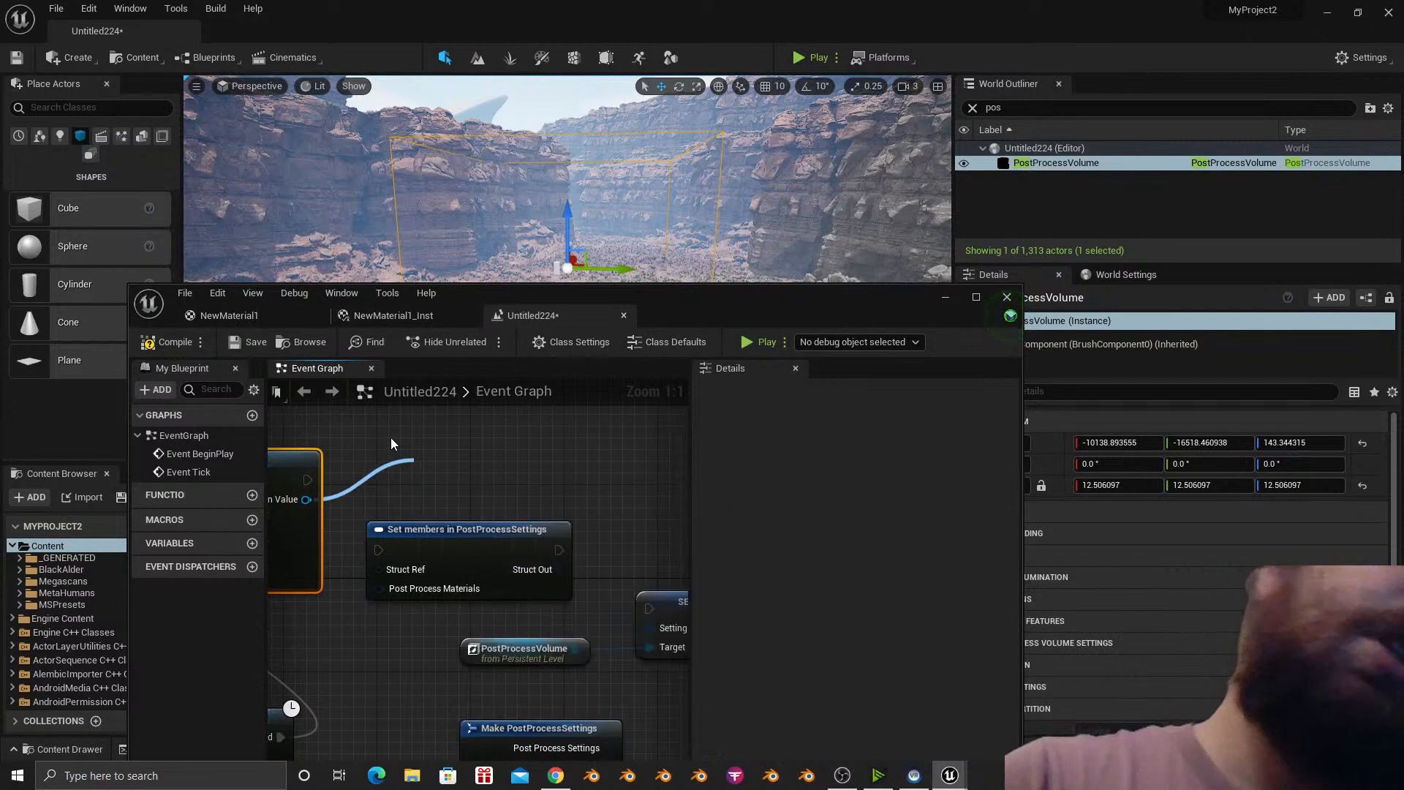
right_drag(390, 438, 465, 436)
Promote the Set members node's Struct Ref input to a variable and shift the Set members node away from the new variable node.
right_click(472, 581)
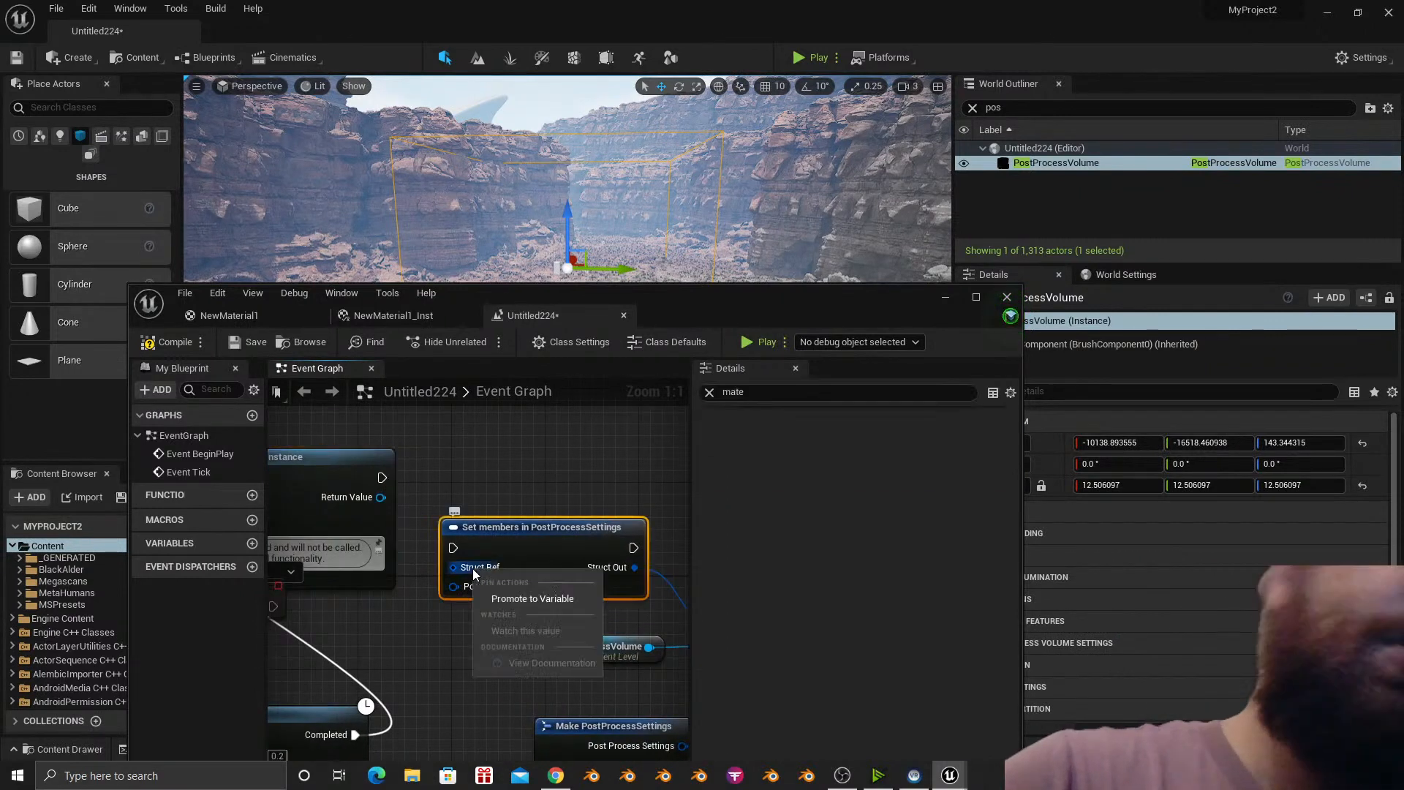
click(511, 601)
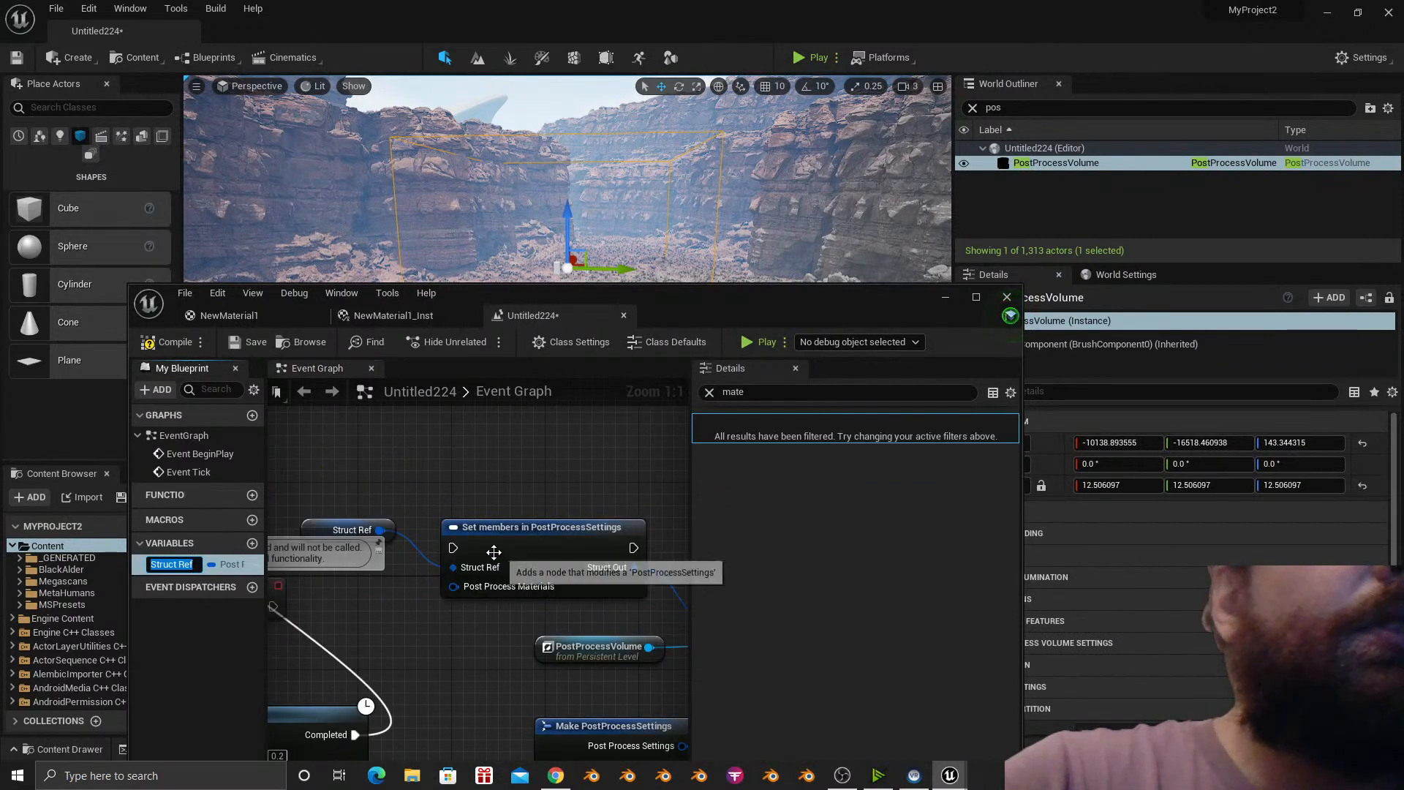
drag(493, 542, 550, 529)
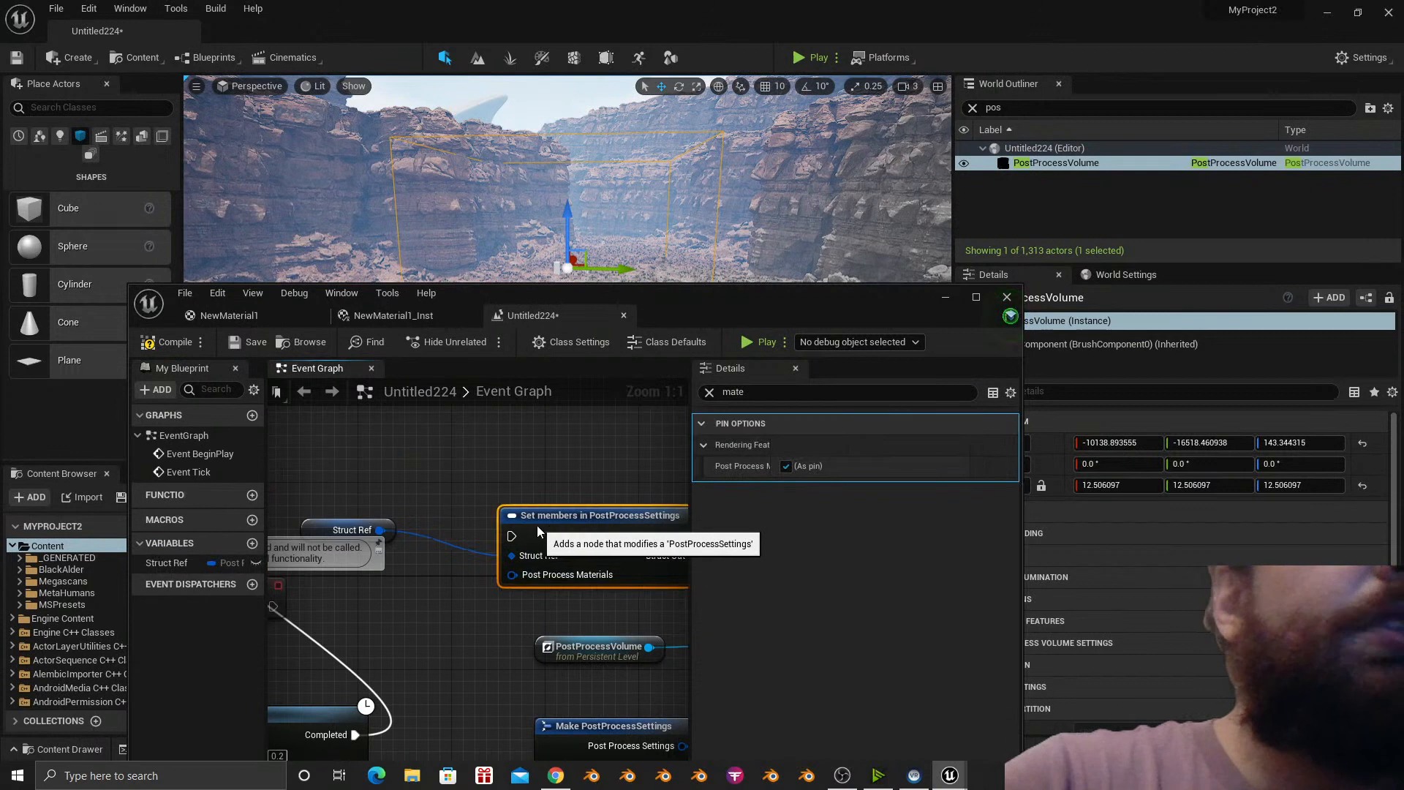
Delete the Struct Ref variable node from the graph.
click(324, 519)
right_drag(323, 520, 378, 521)
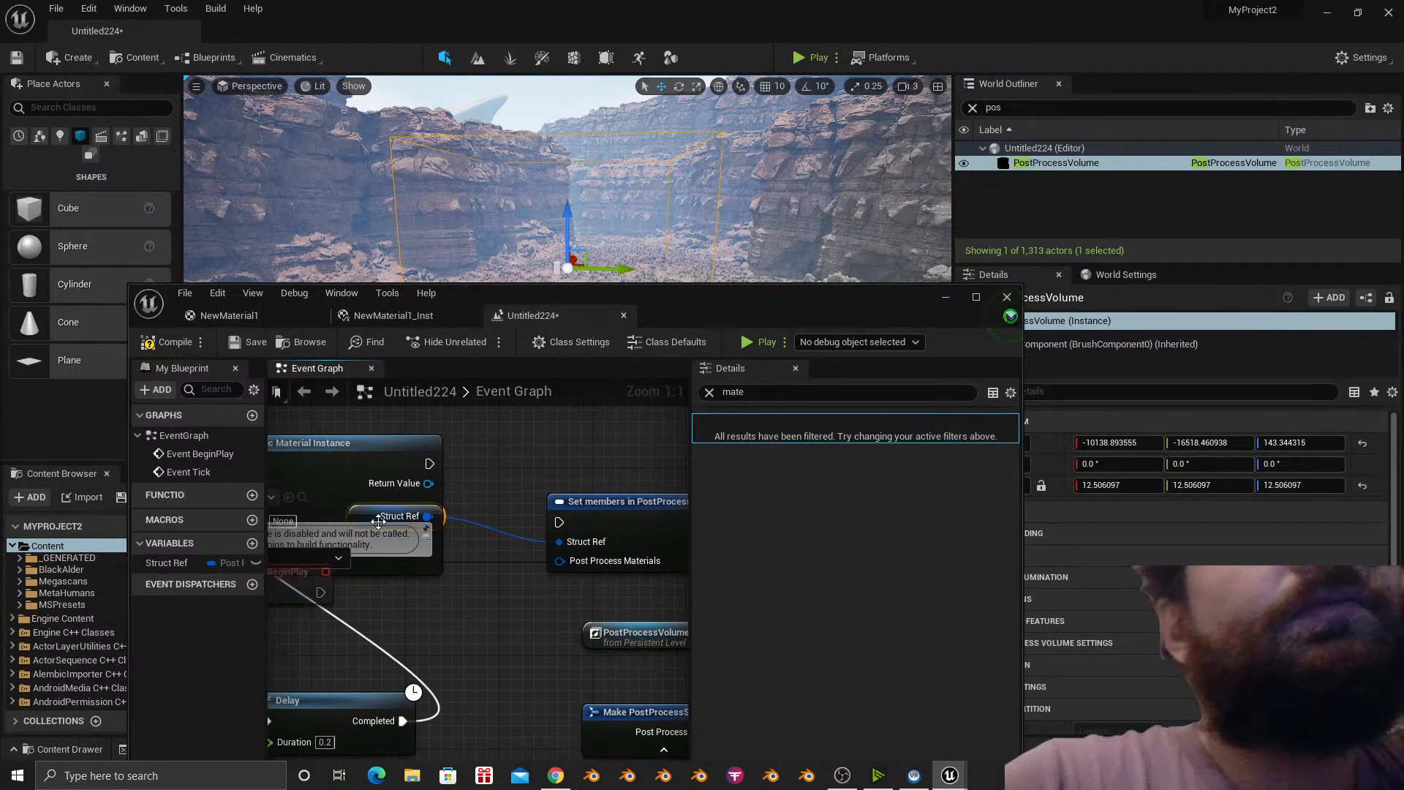
drag(378, 520, 482, 481)
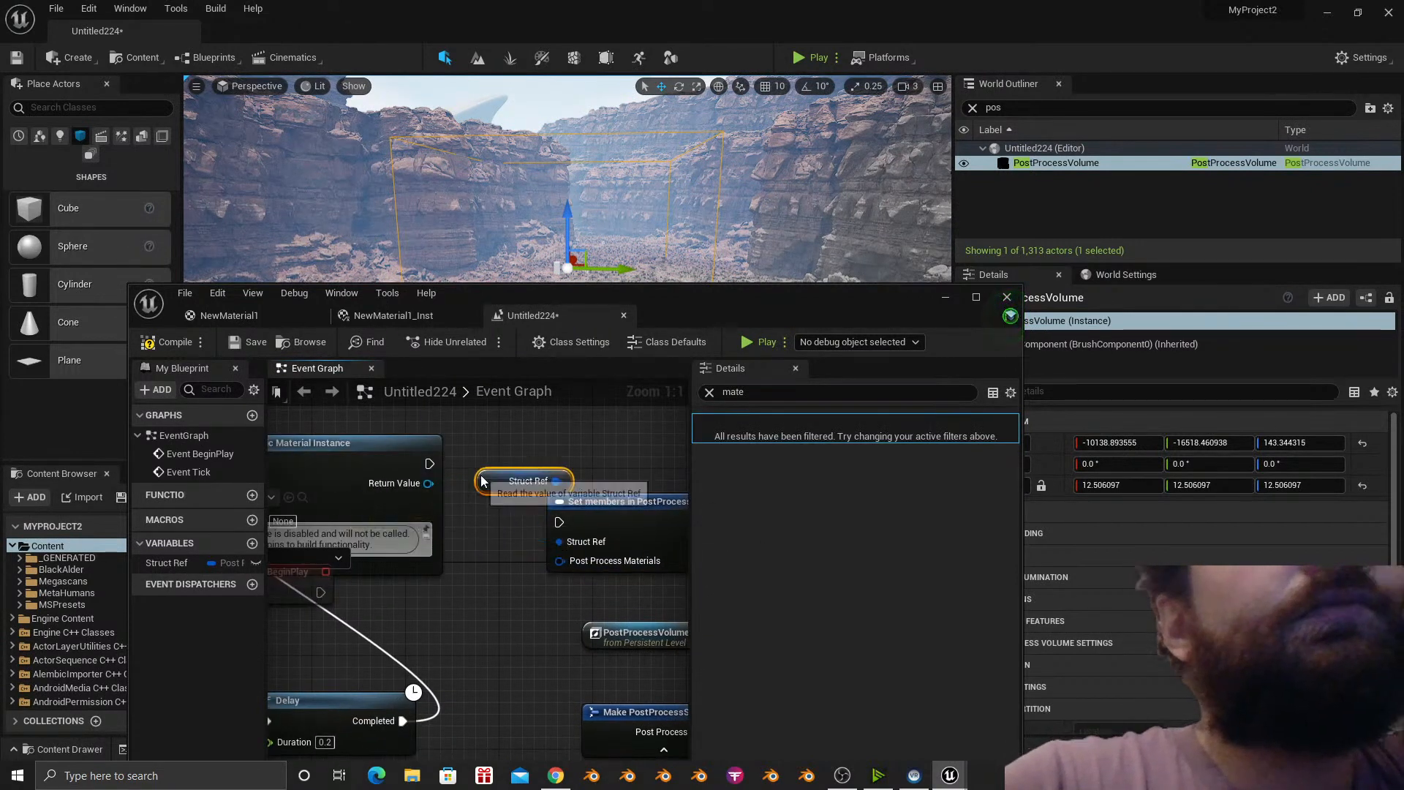
key(Delete)
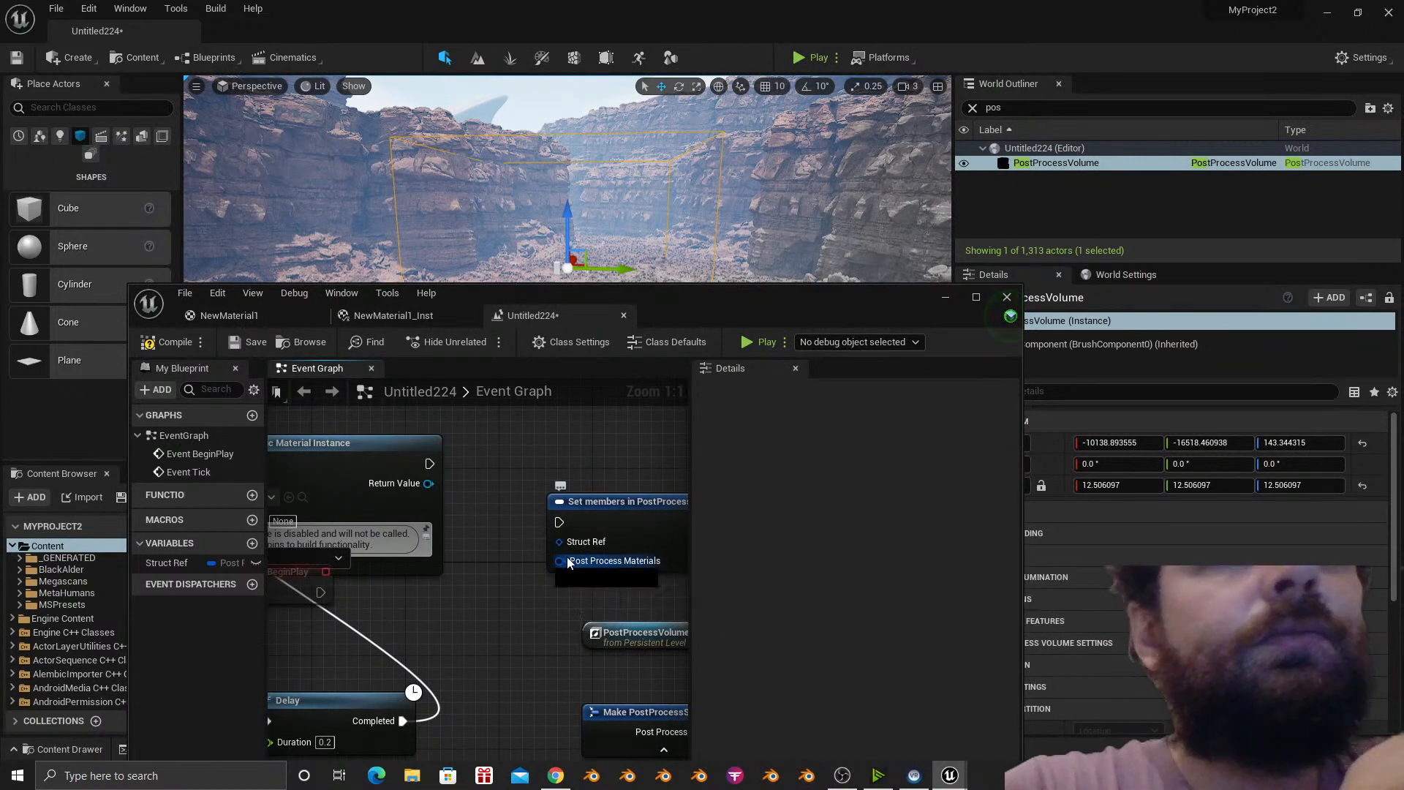
Promote the Set members node's Post Process Materials input to a variable and select its variable node.
drag(503, 572, 503, 572)
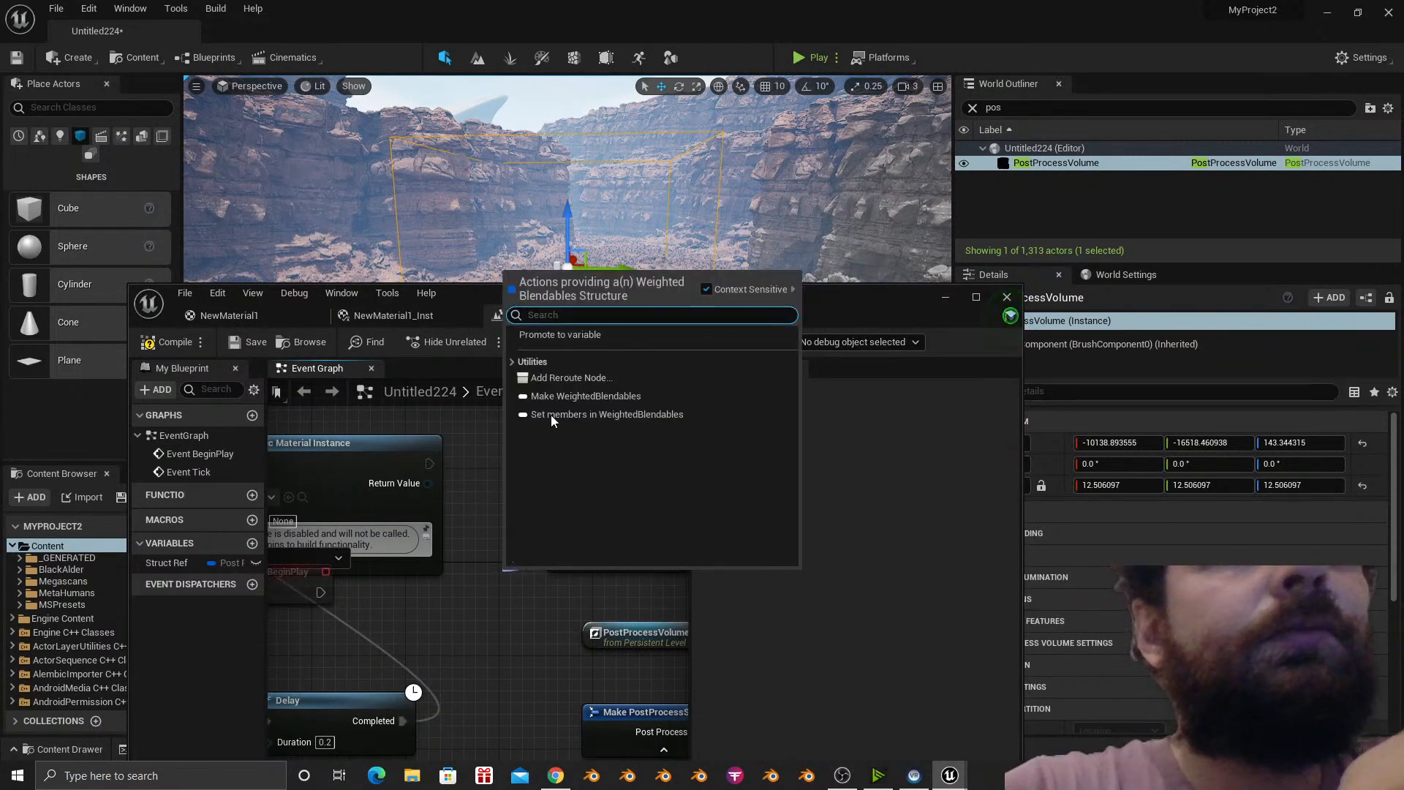
click(567, 334)
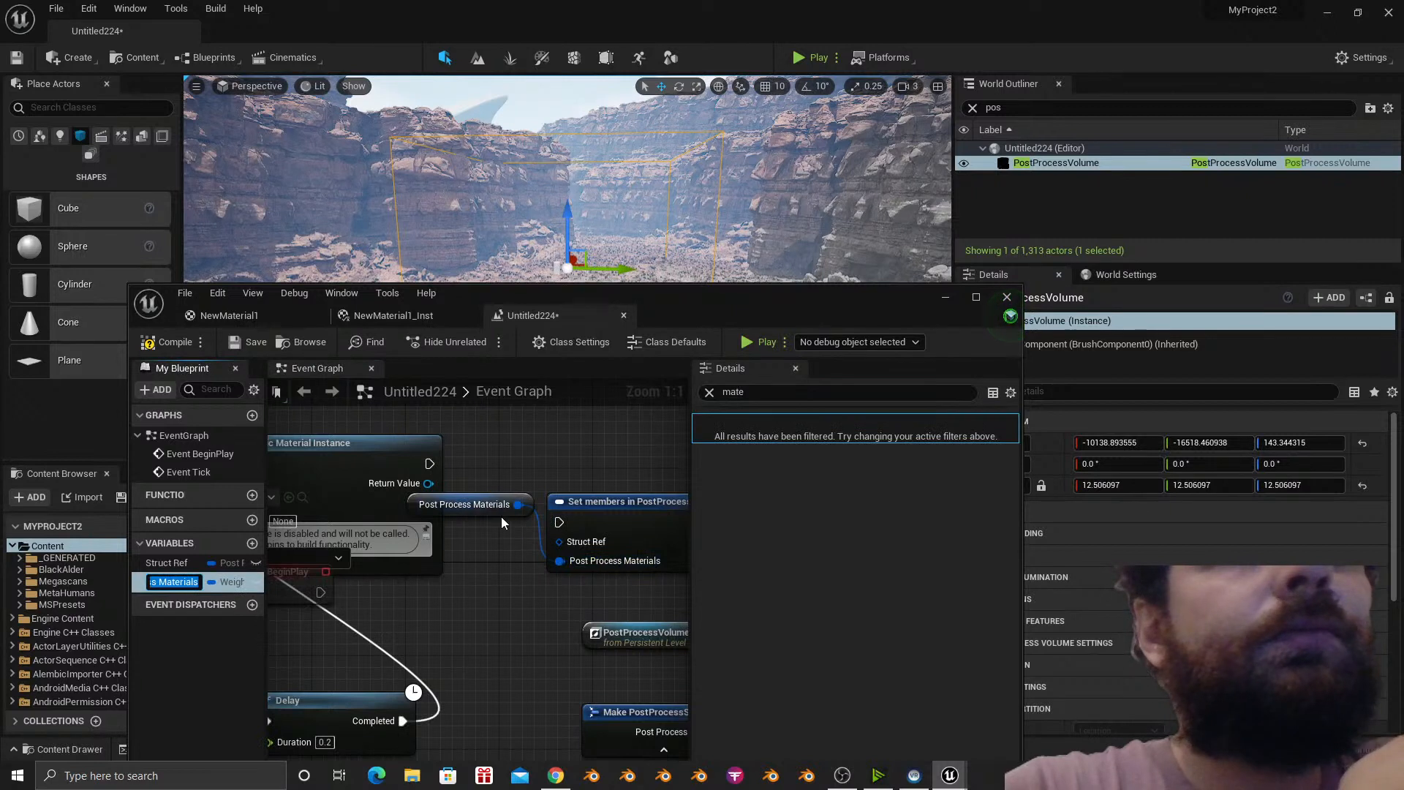
click(414, 502)
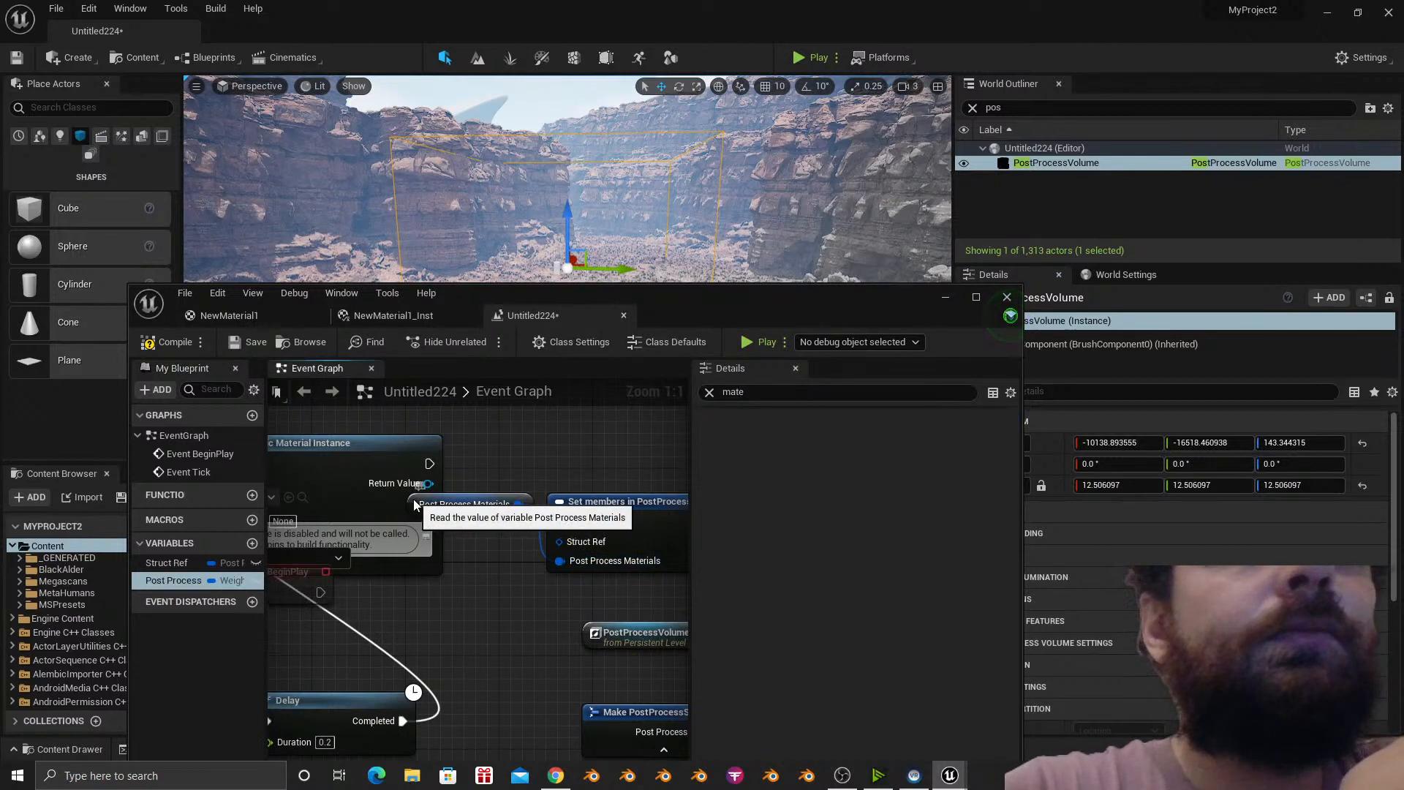
click(448, 507)
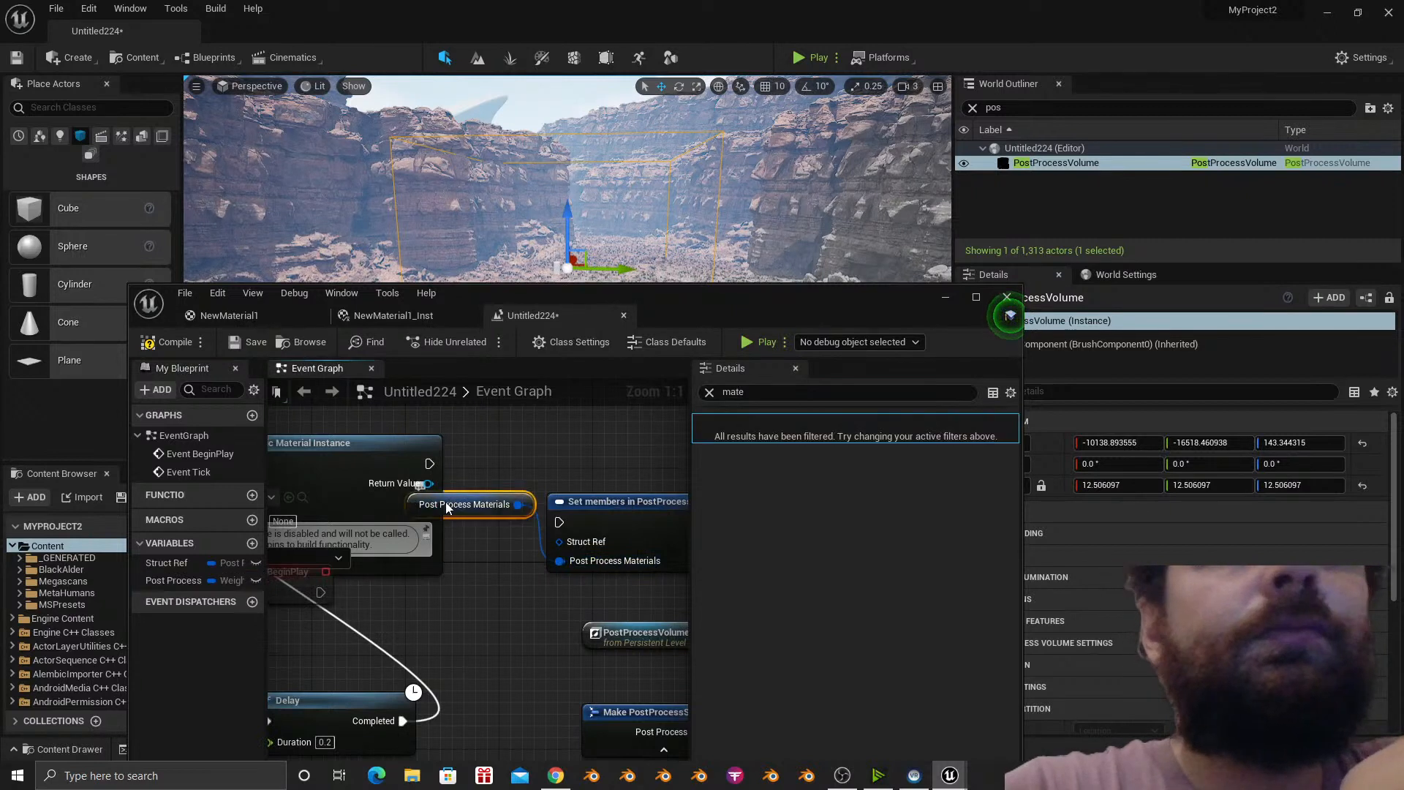
Clear the details filter, compile the blueprint, and add one array element to the Post Process Materials variable's default value.
click(708, 392)
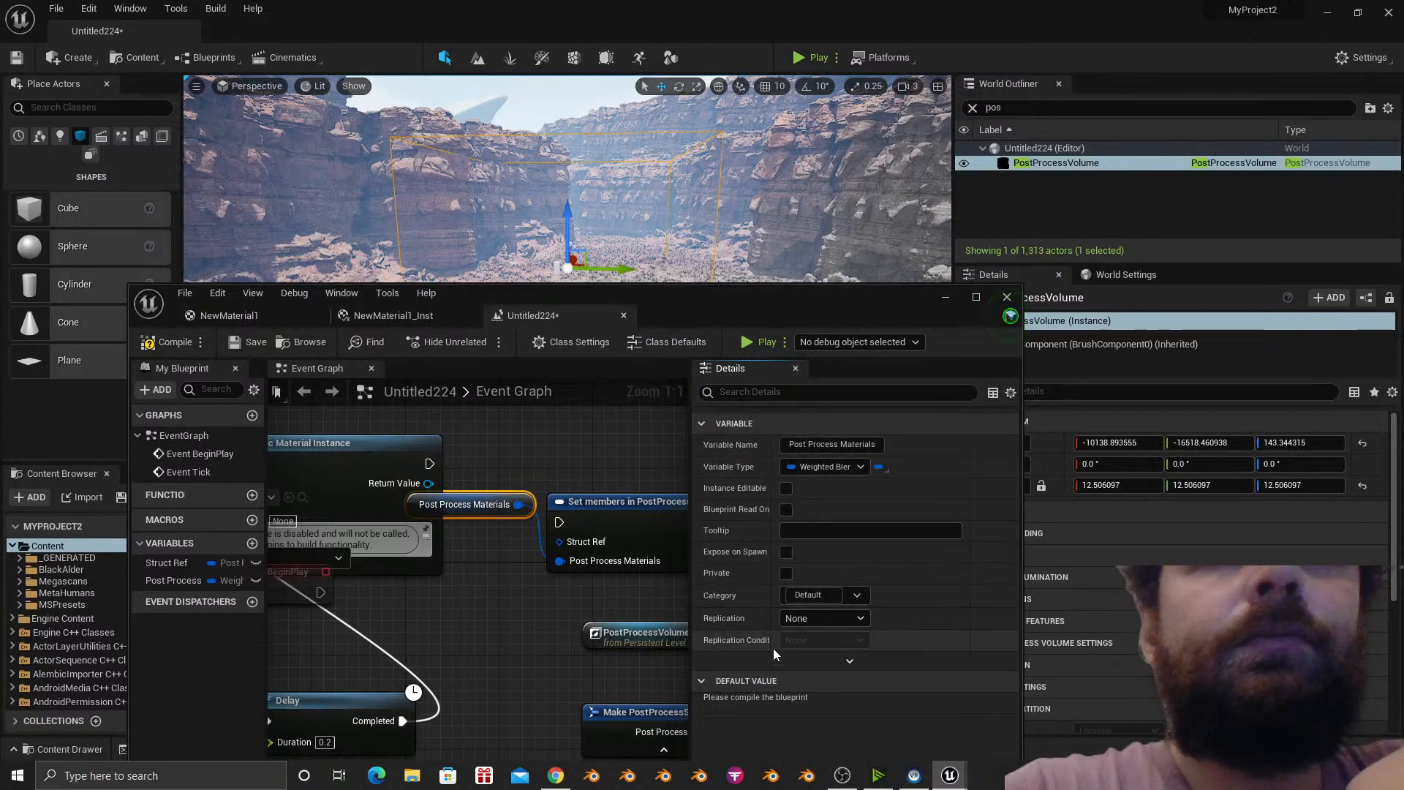
click(167, 342)
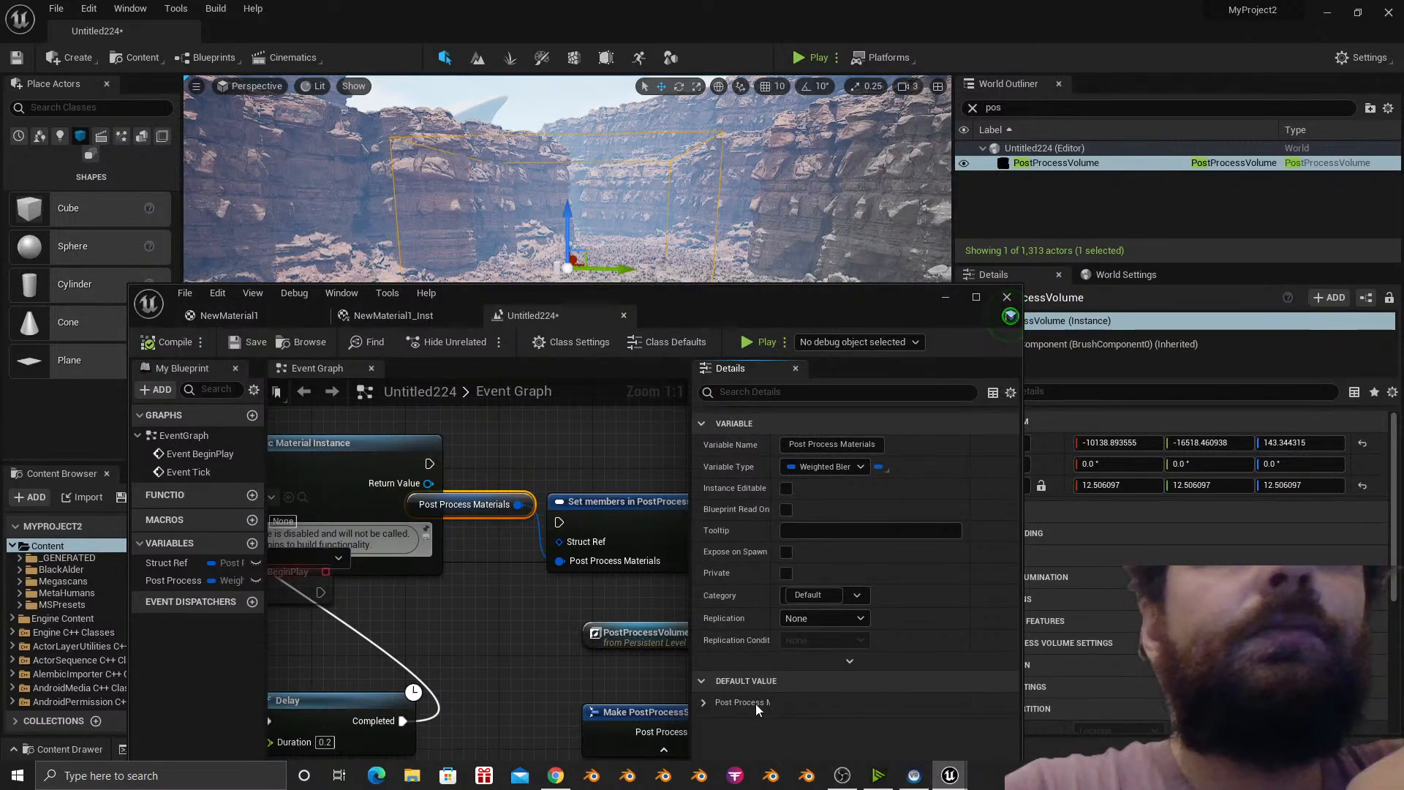
click(704, 702)
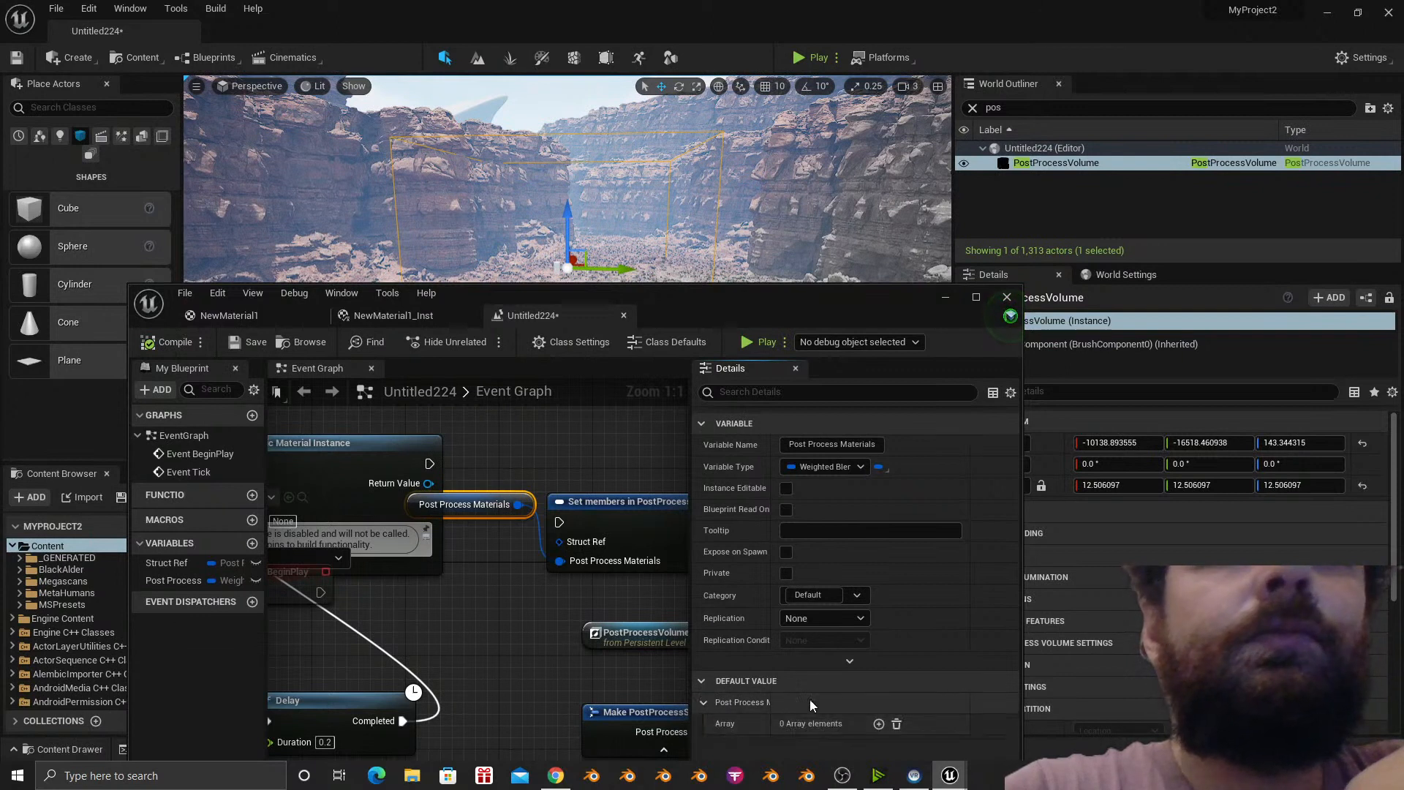
click(879, 724)
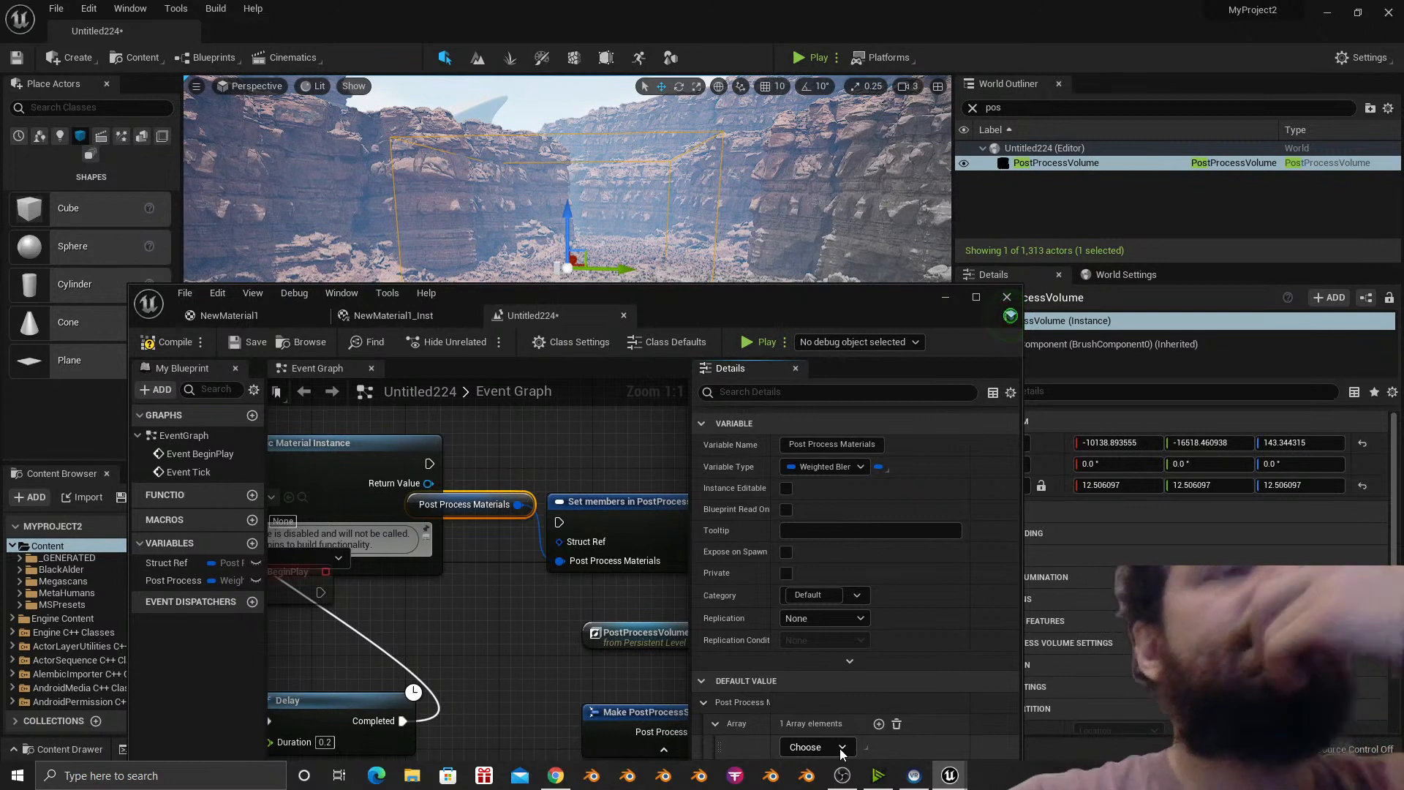
Search the blueprint's actions, including those following the Delay's Completed output, for "setdyna", "dynamicp" and "dynamicma".
right_click(453, 571)
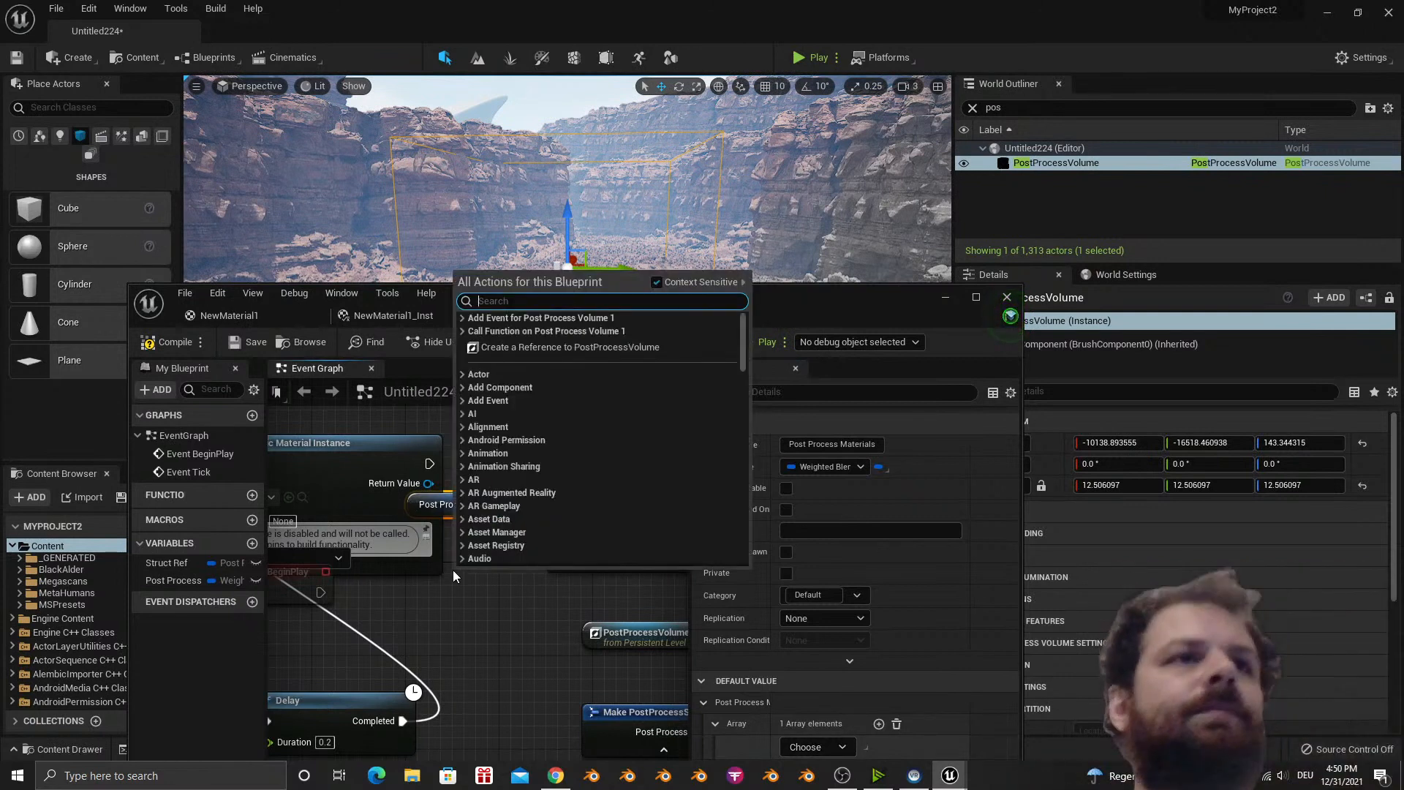
text(setd)
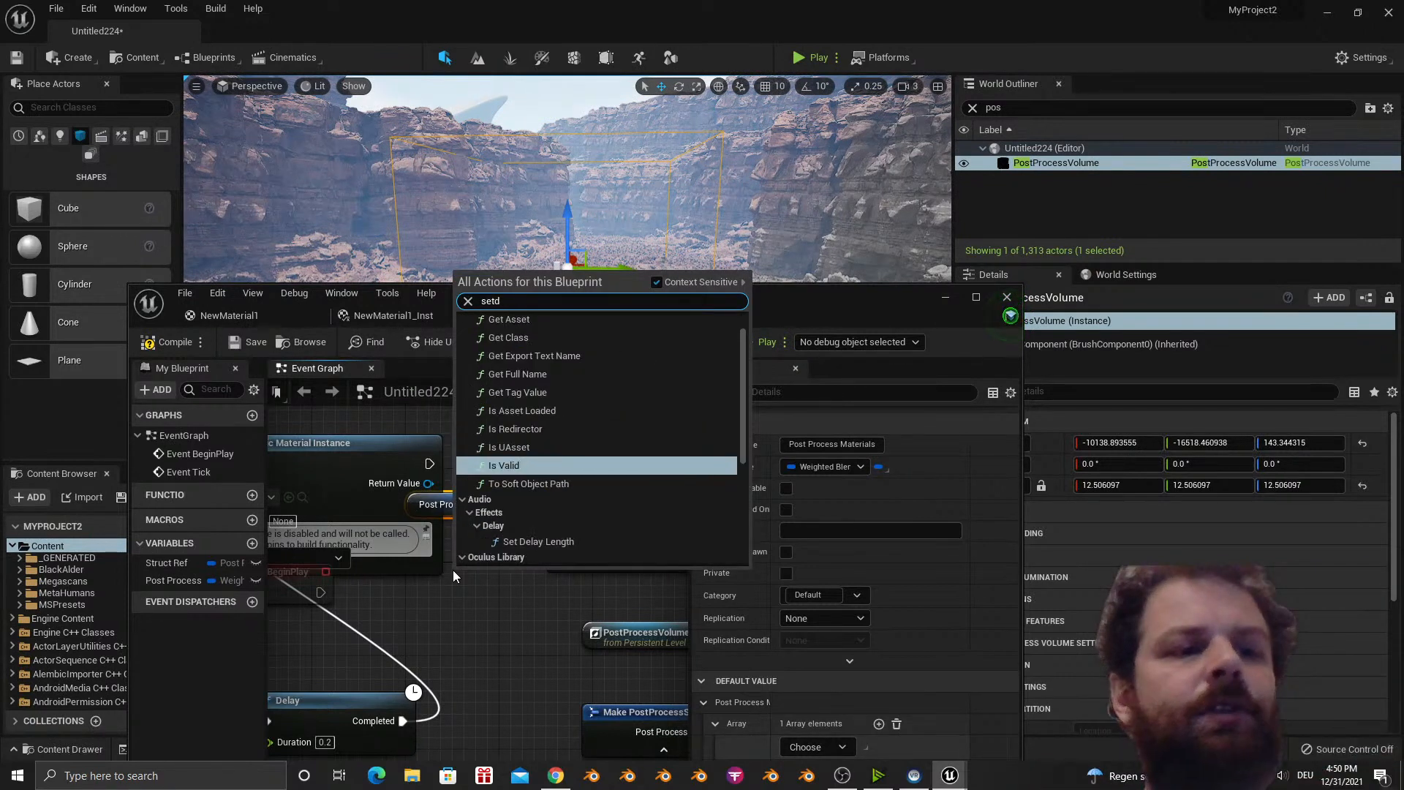
text(yna)
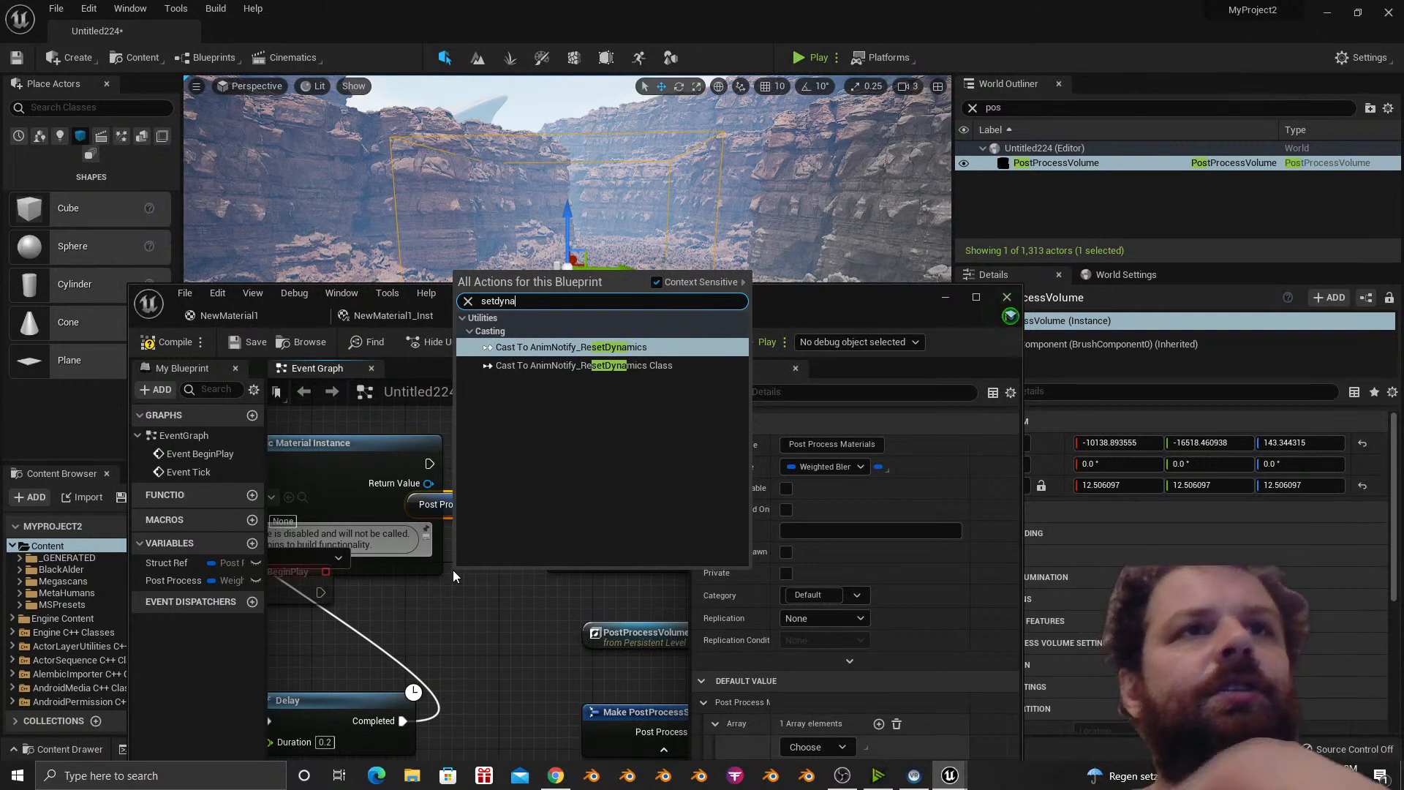
key(Escape)
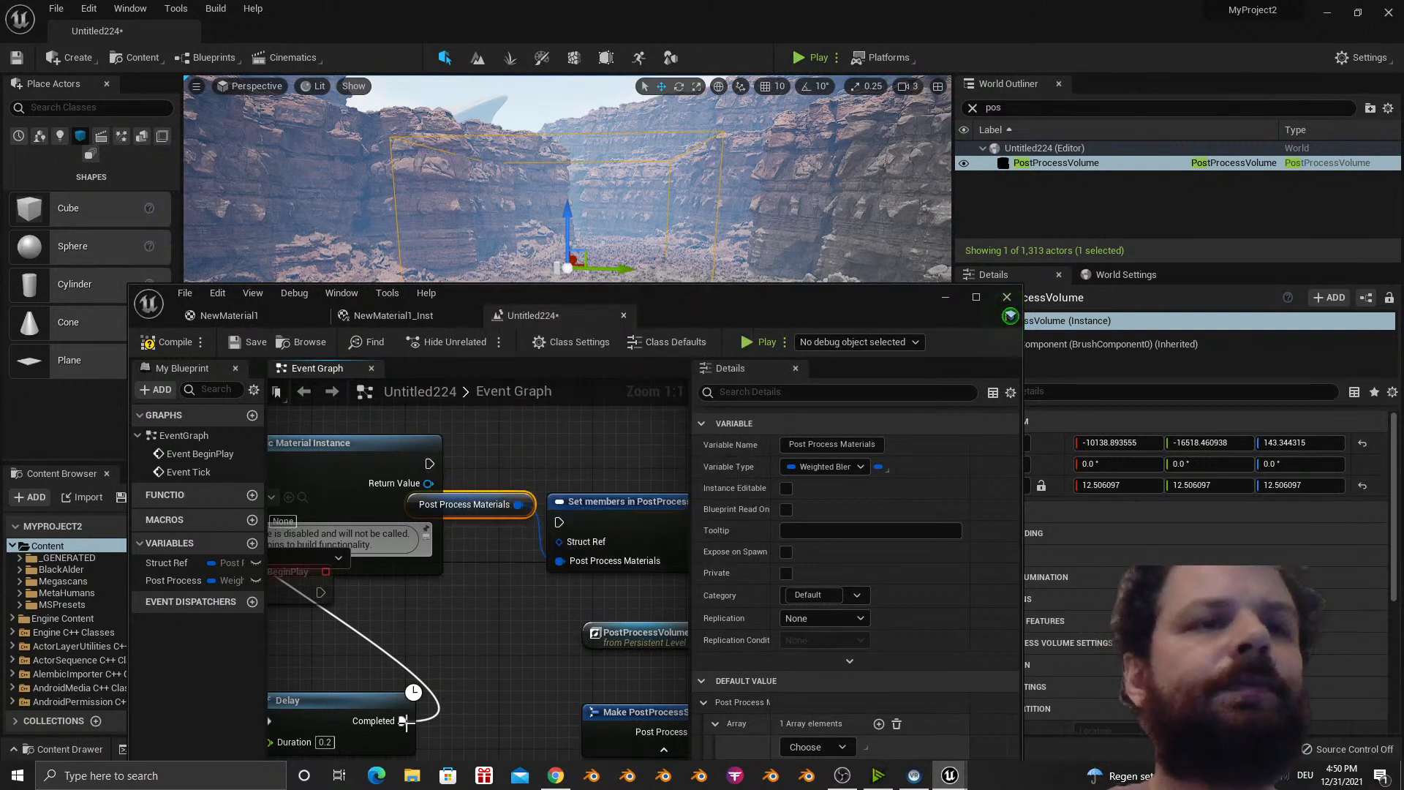
drag(404, 721, 476, 655)
text(set)
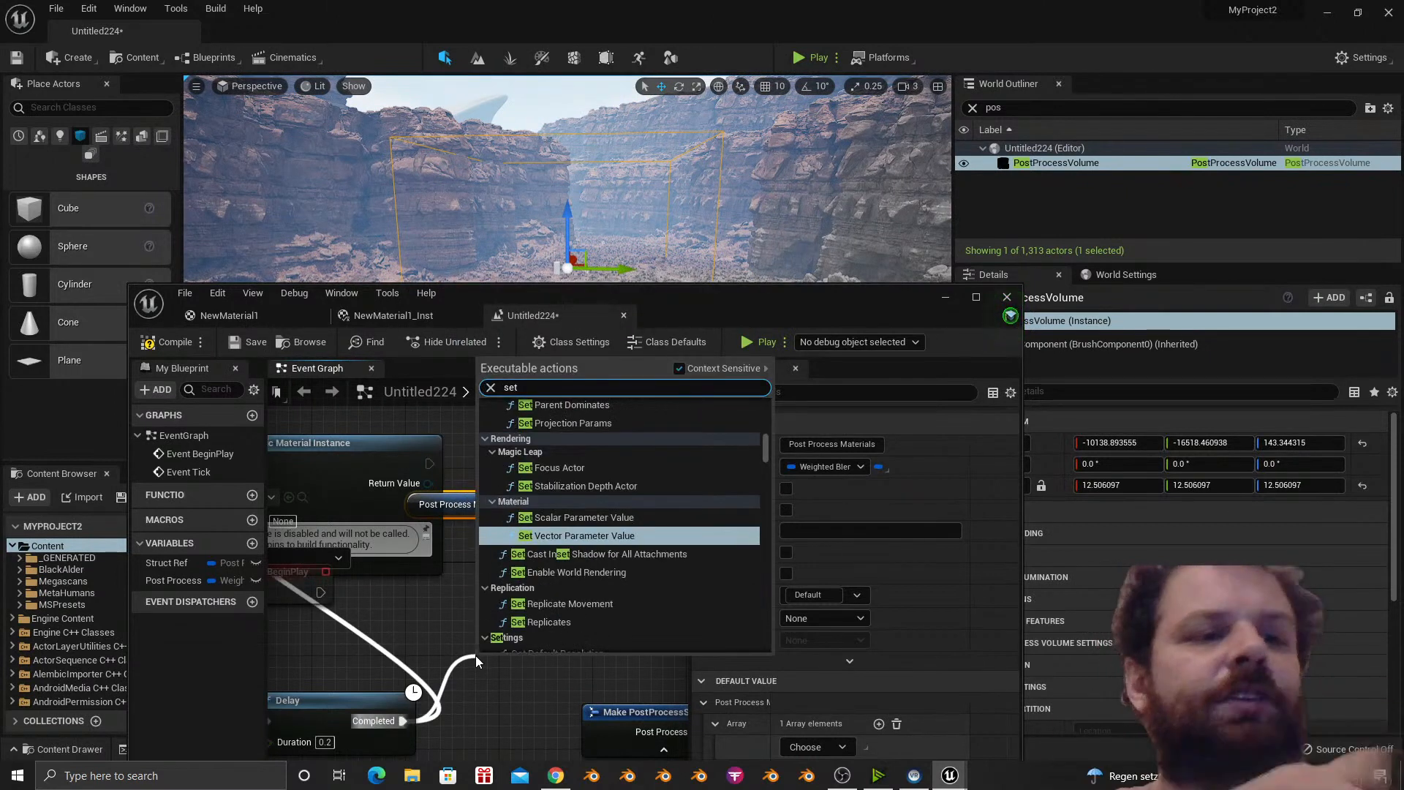
text(dy)
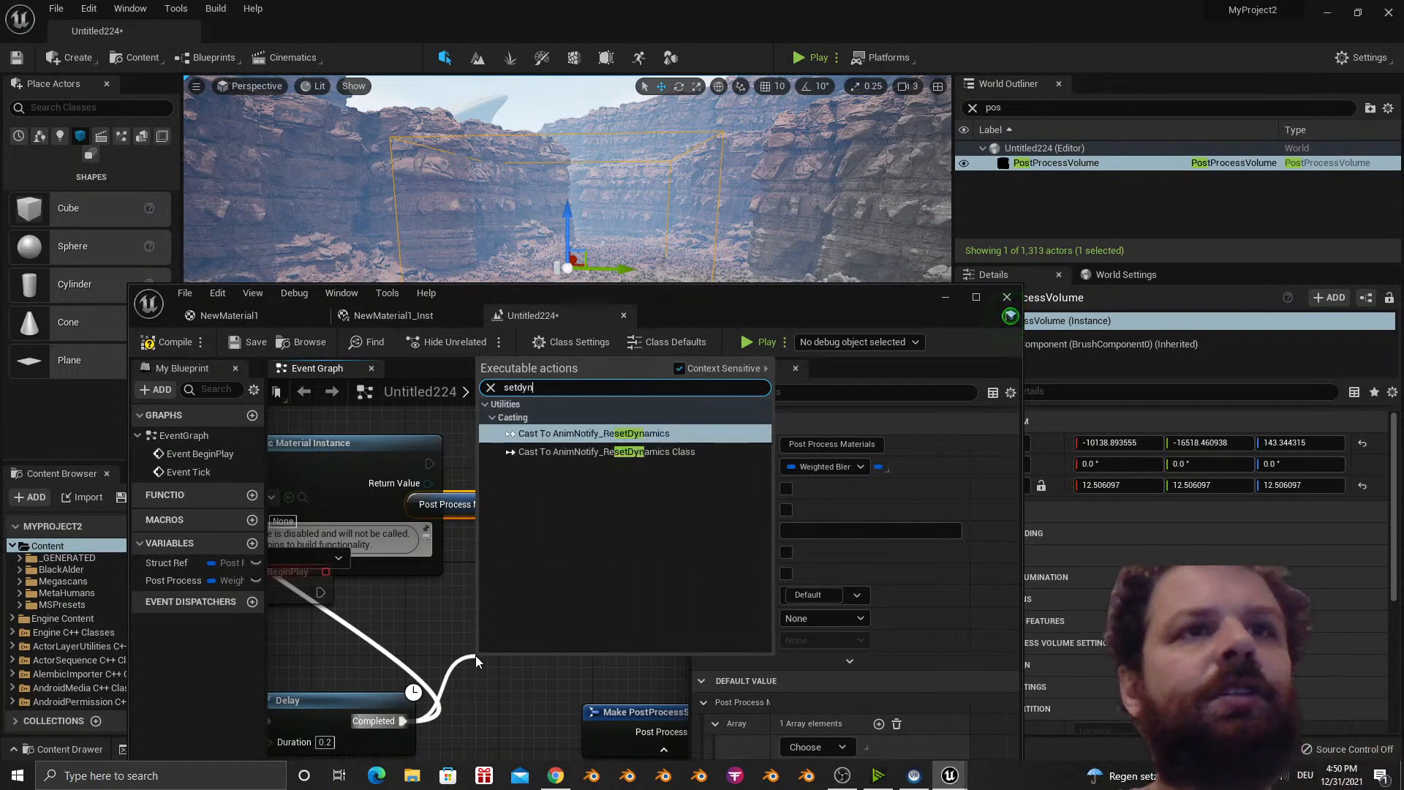
text(n)
key(BackSpace)
key(BackSpace)
key(BackSpace)
key(BackSpace)
key(BackSpace)
key(BackSpace)
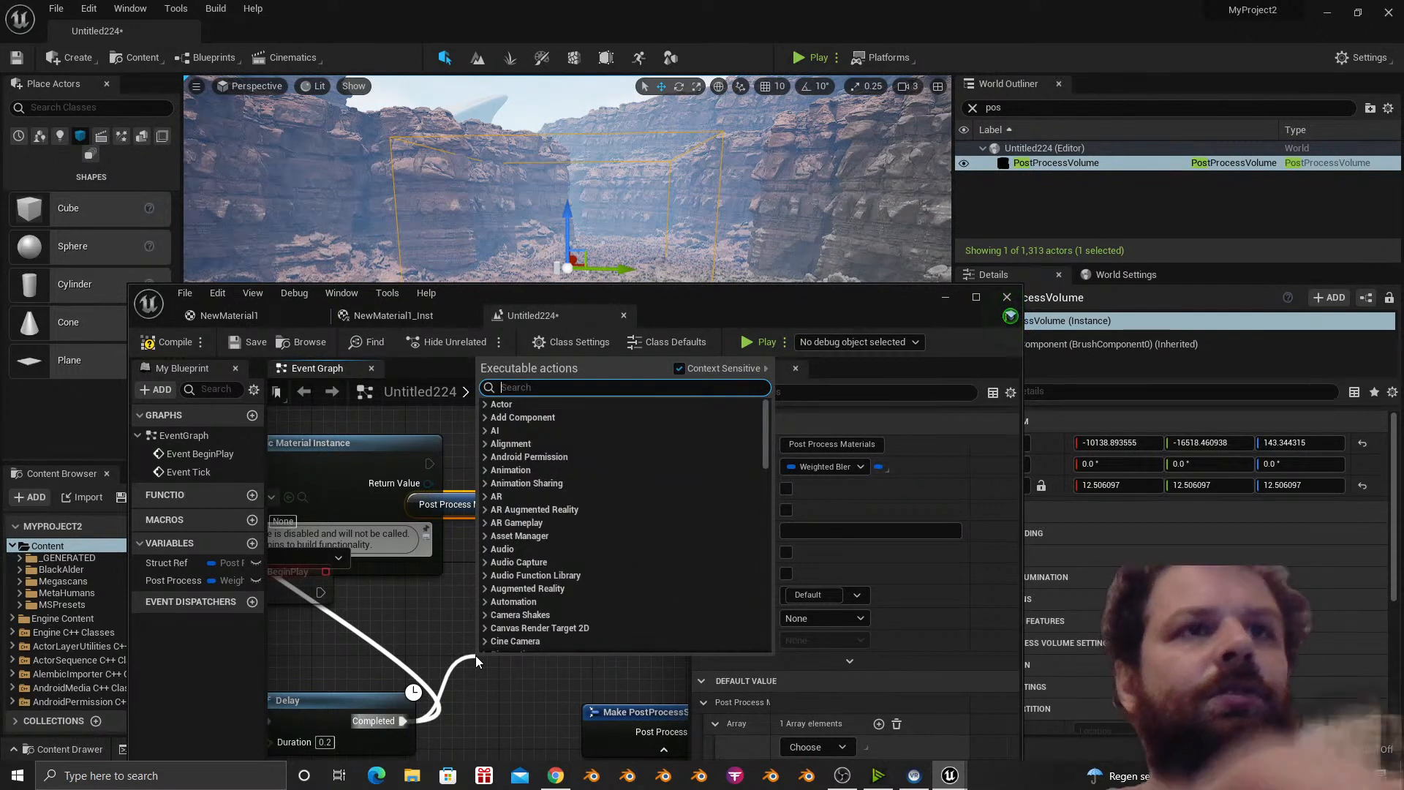
text(d)
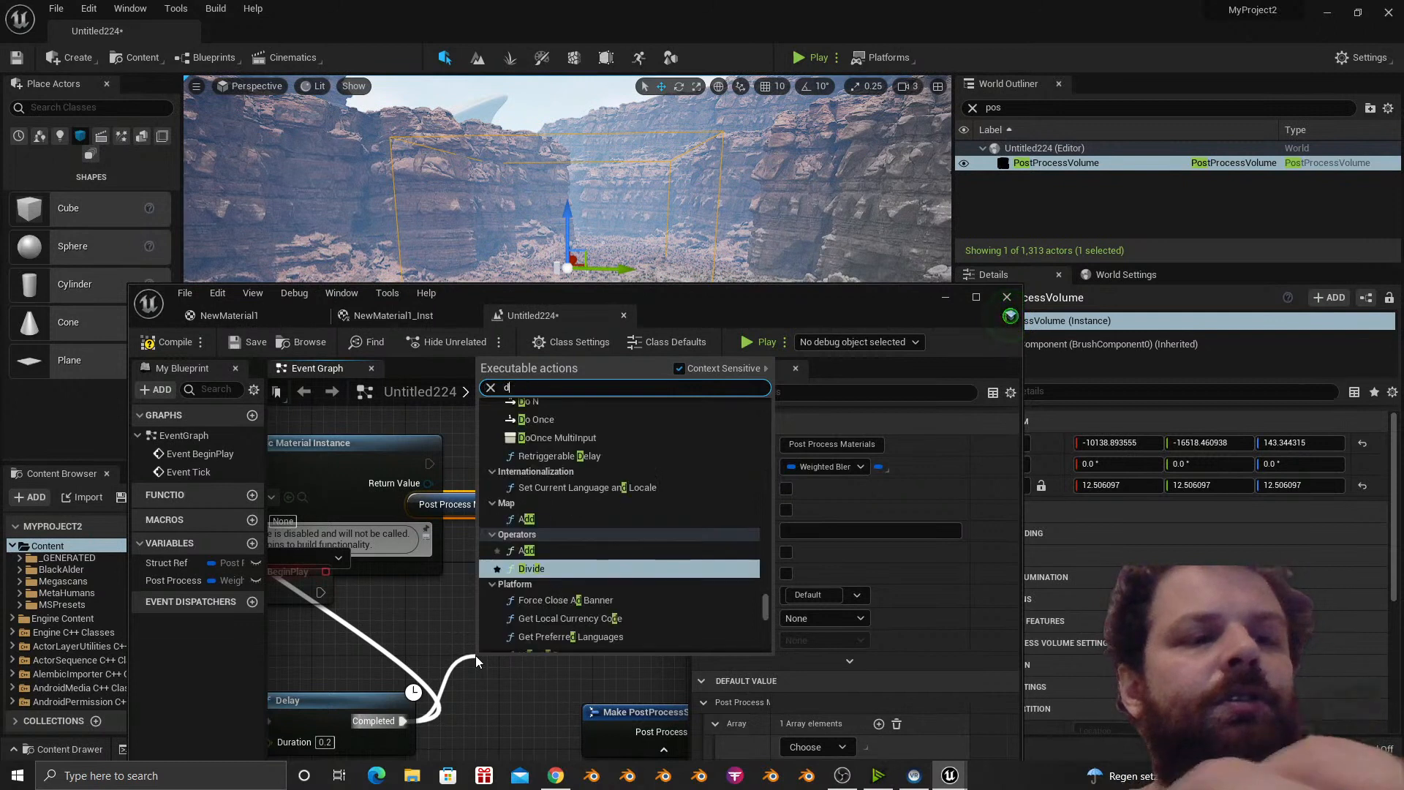
text(ynamicp)
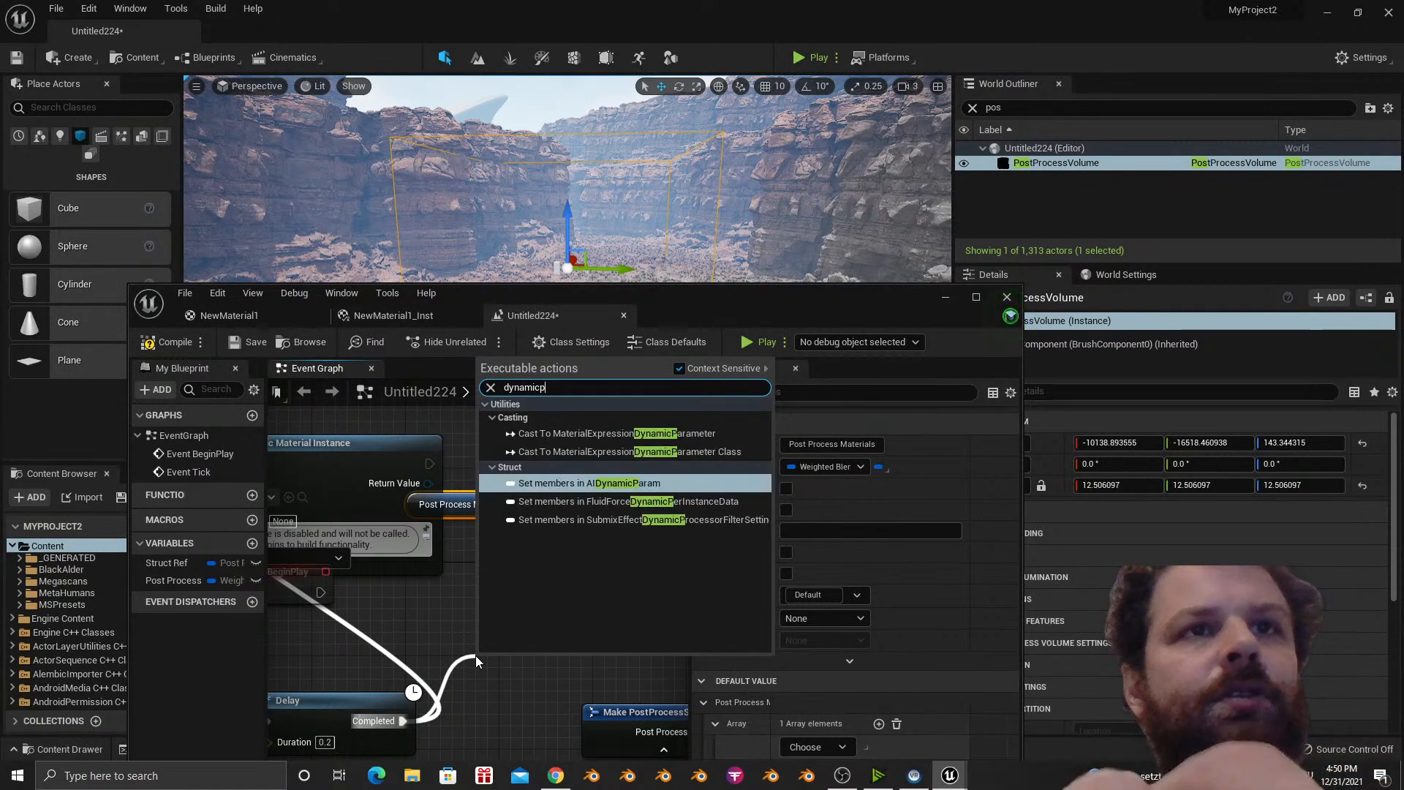
key(BackSpace)
key(BackSpace)
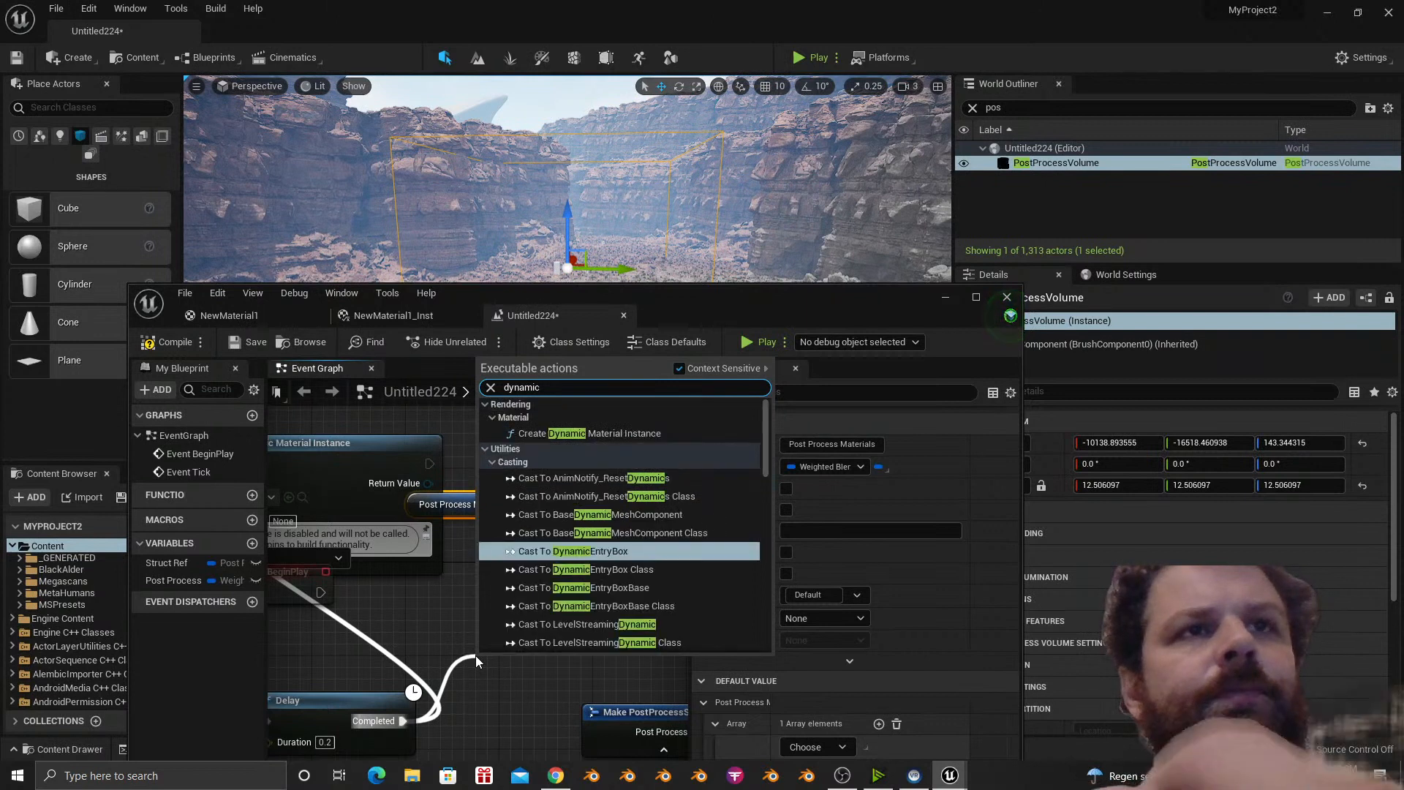
text(cma)
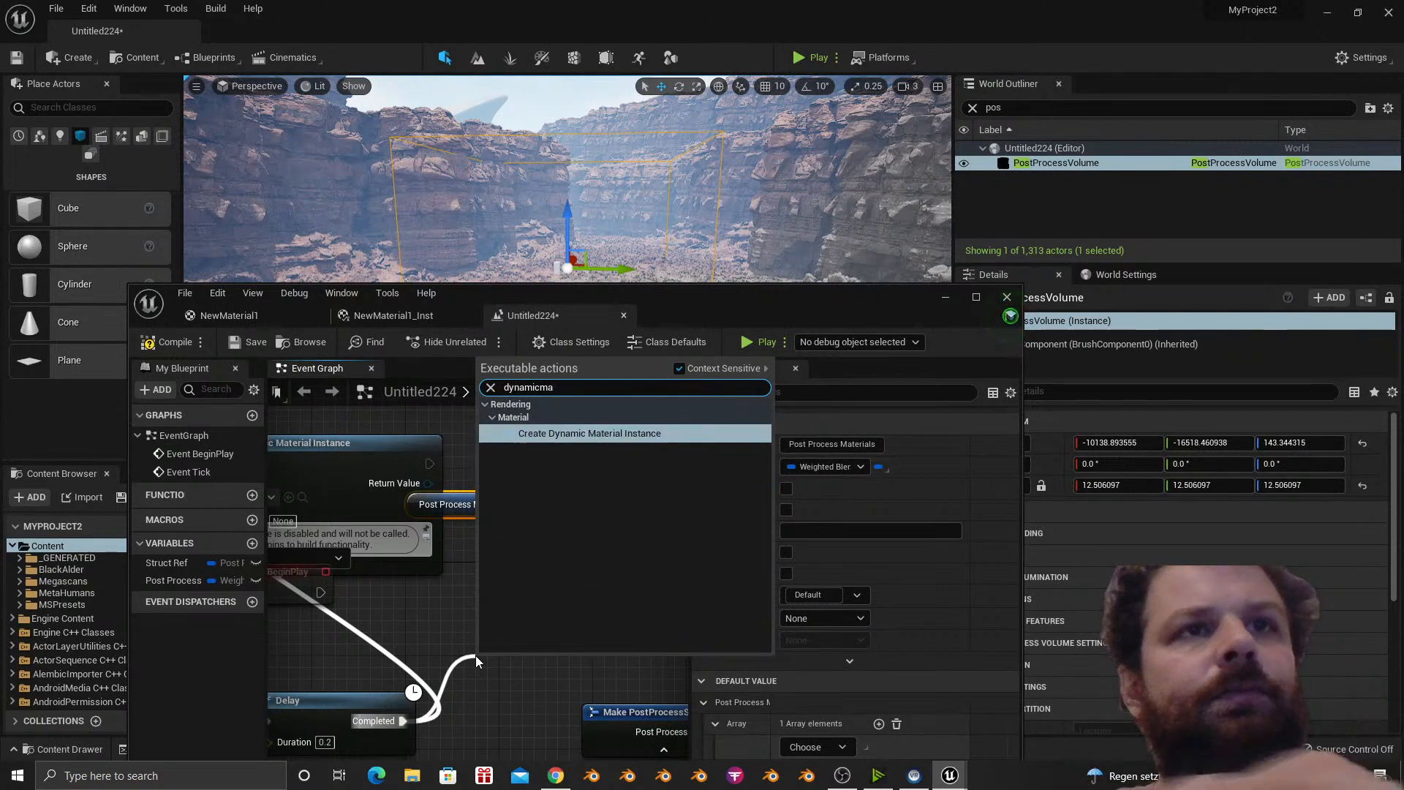
key(BackSpace)
key(BackSpace)
key(BackSpace)
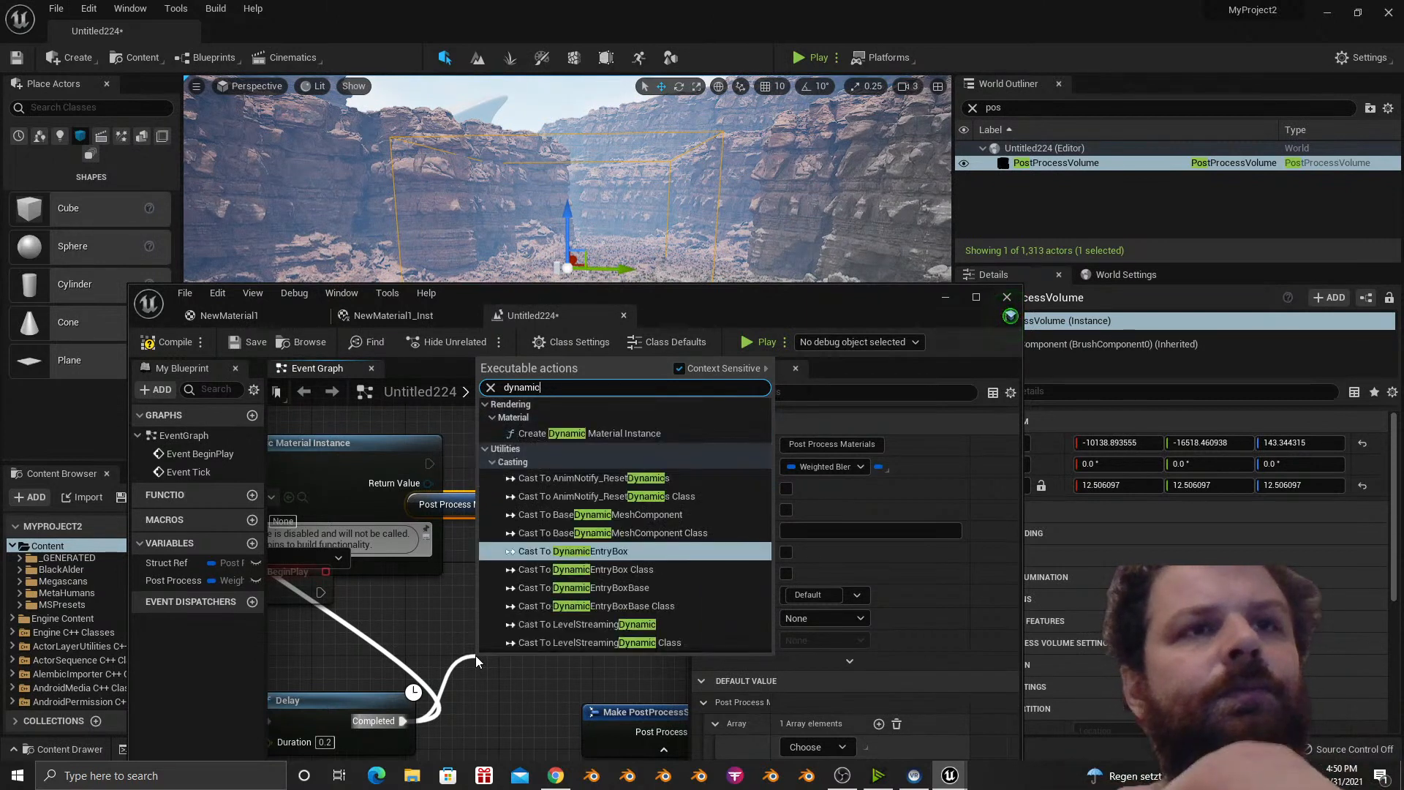
key(Escape)
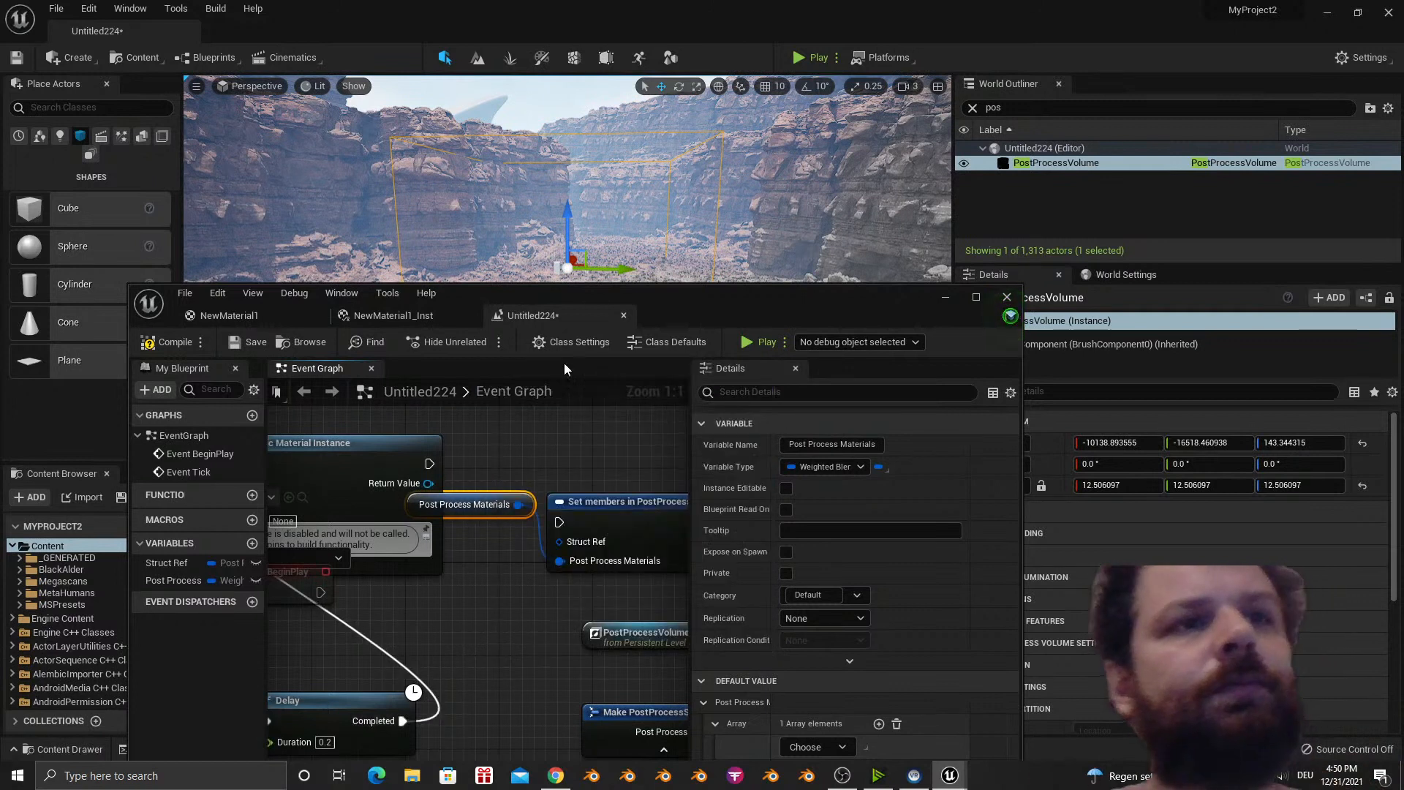
Search the PostProcessVolume reference's available actions for "material", look through the list and dismiss it.
right_drag(461, 681, 285, 626)
mouse_move(545, 604)
mouse_down()
mouse_move(421, 621)
mouse_move(535, 629)
mouse_up()
text(material)
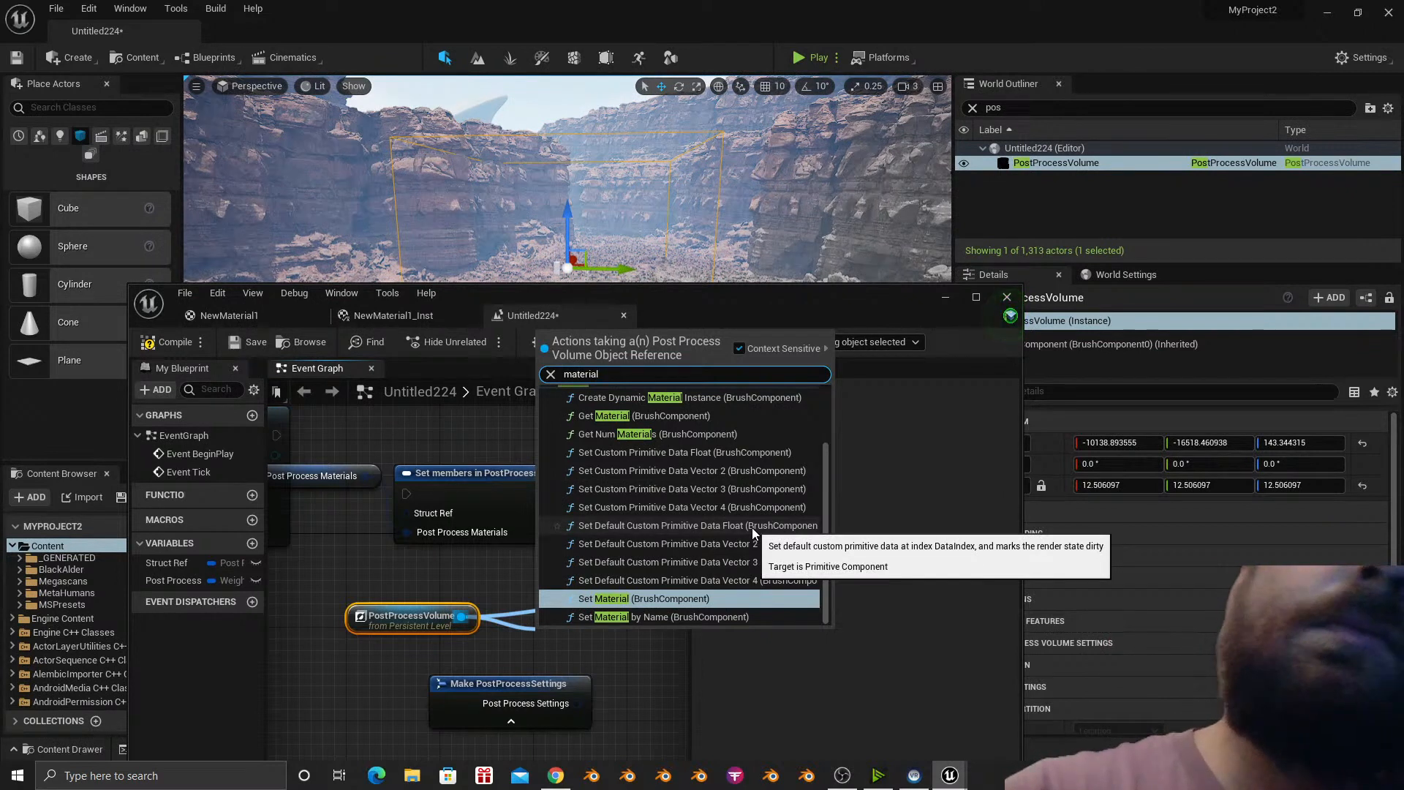
scroll(752, 528, up, 2)
scroll(752, 528, down, 2)
scroll(752, 528, up, 2)
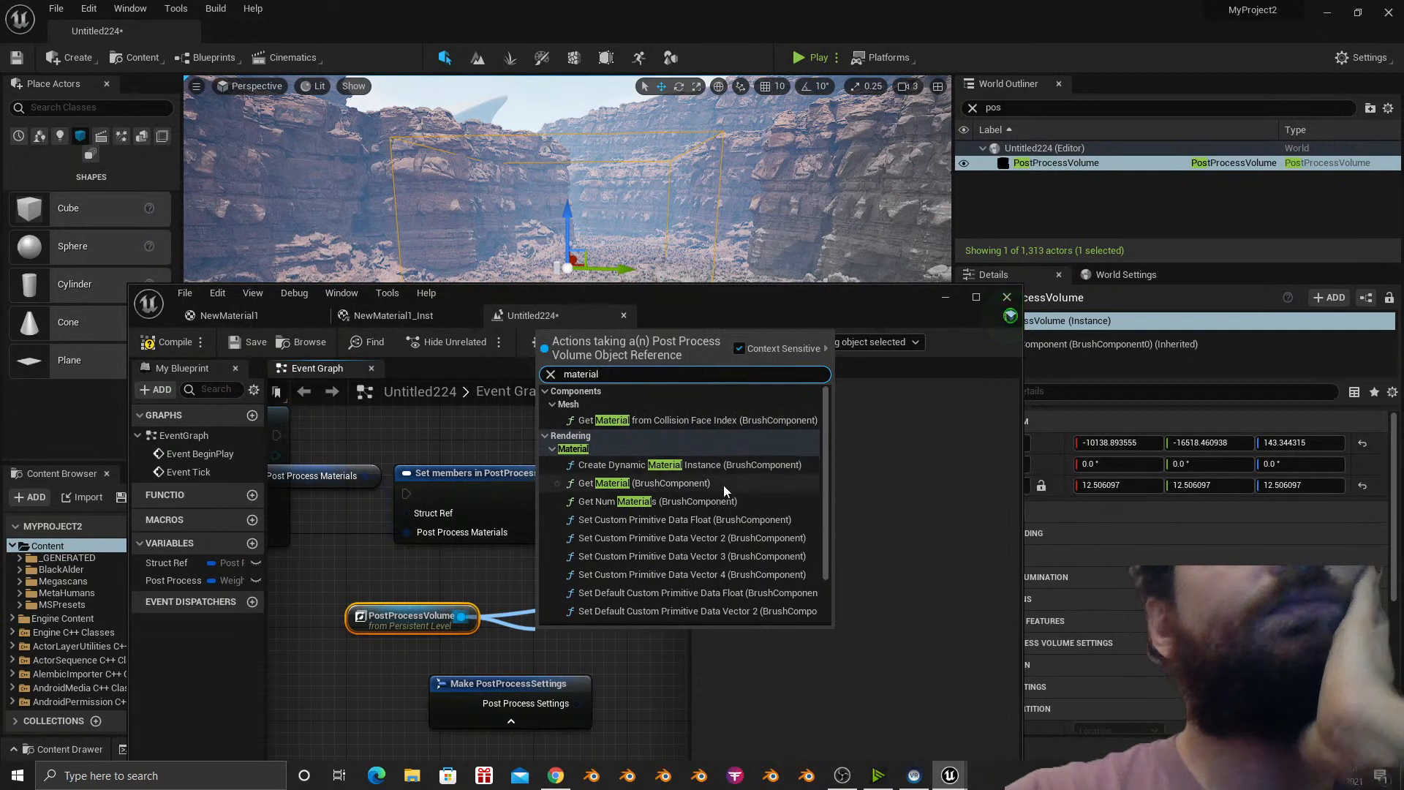
click(477, 565)
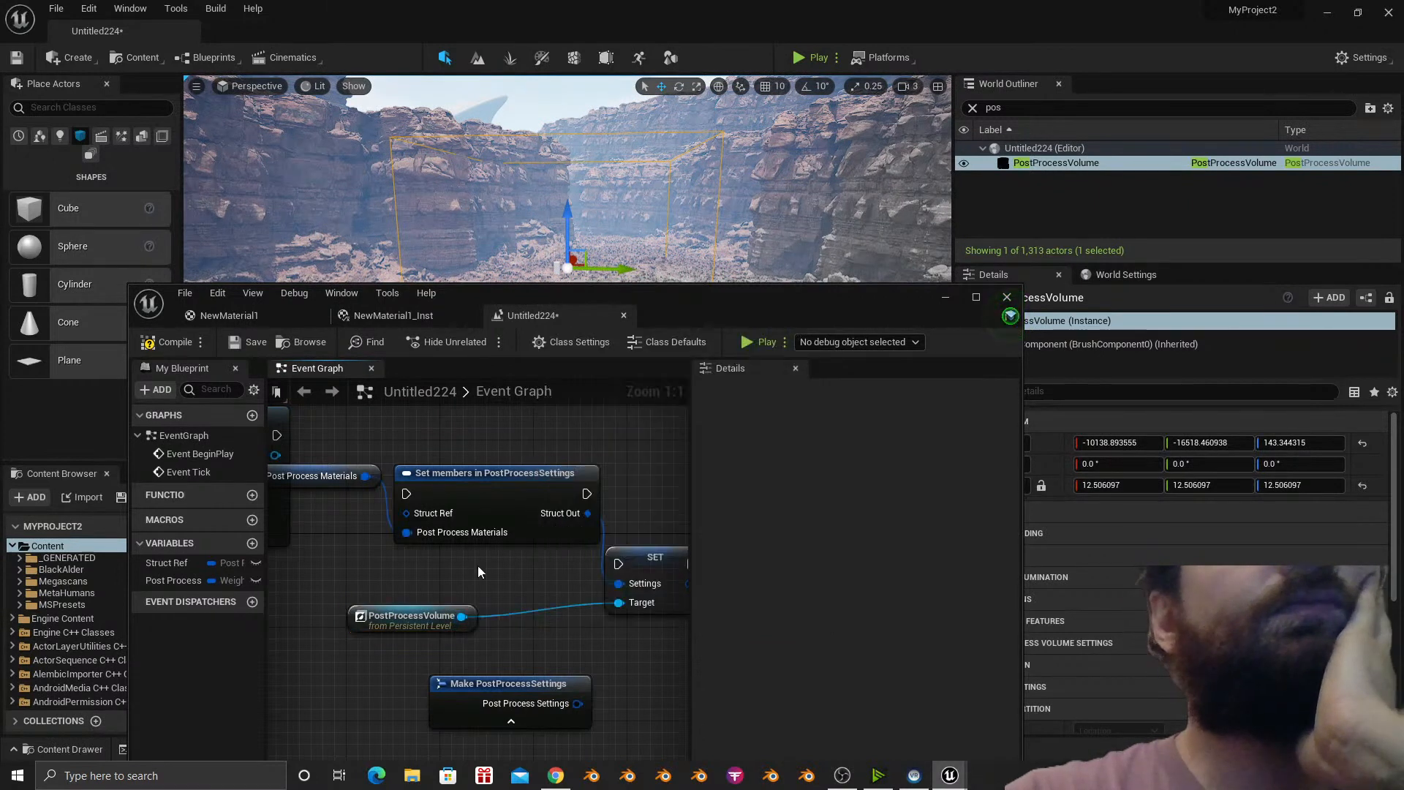
Filter the pin options of the Set members in PostProcessSettings node by "materia", then clear the filter.
right_drag(477, 564, 390, 570)
click(384, 482)
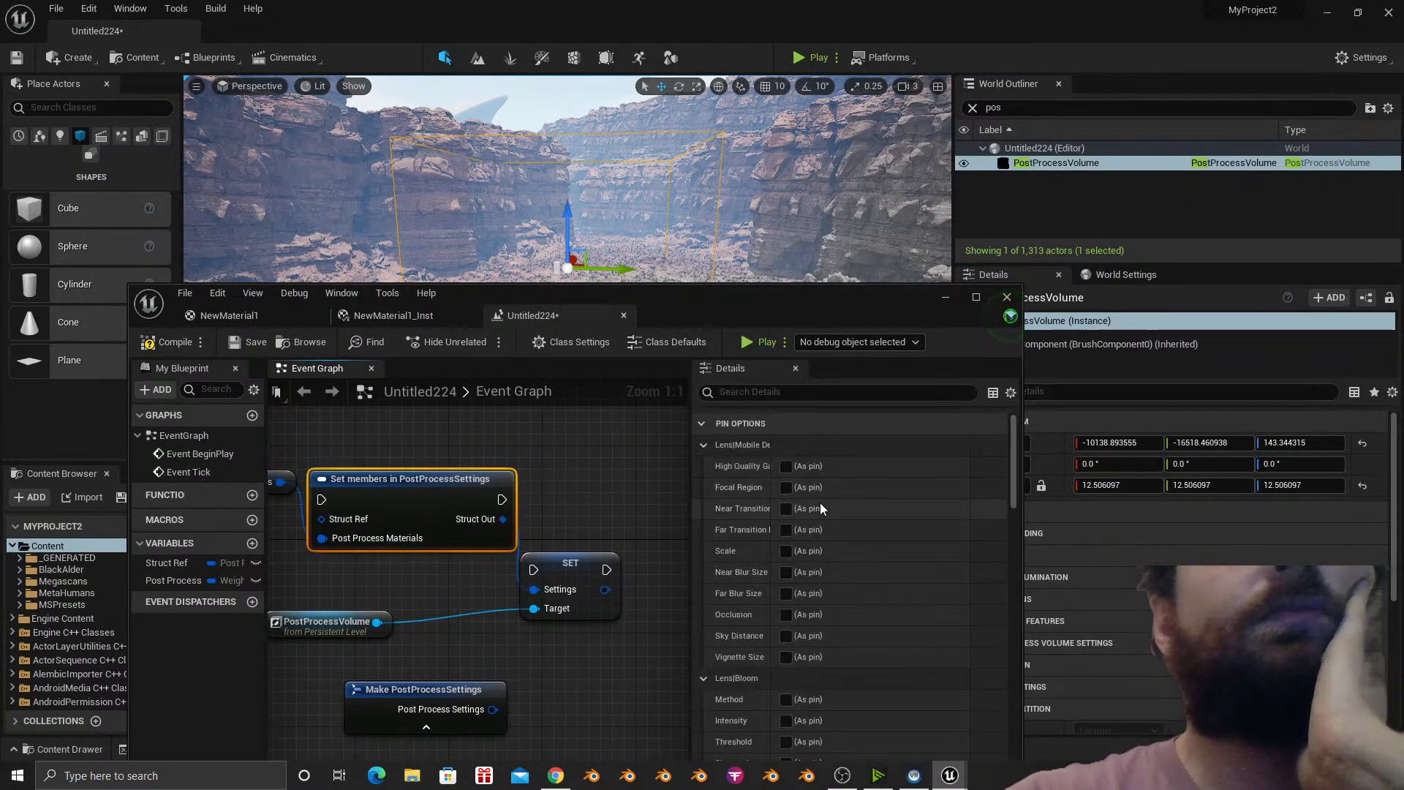
scroll(819, 503, down, 8)
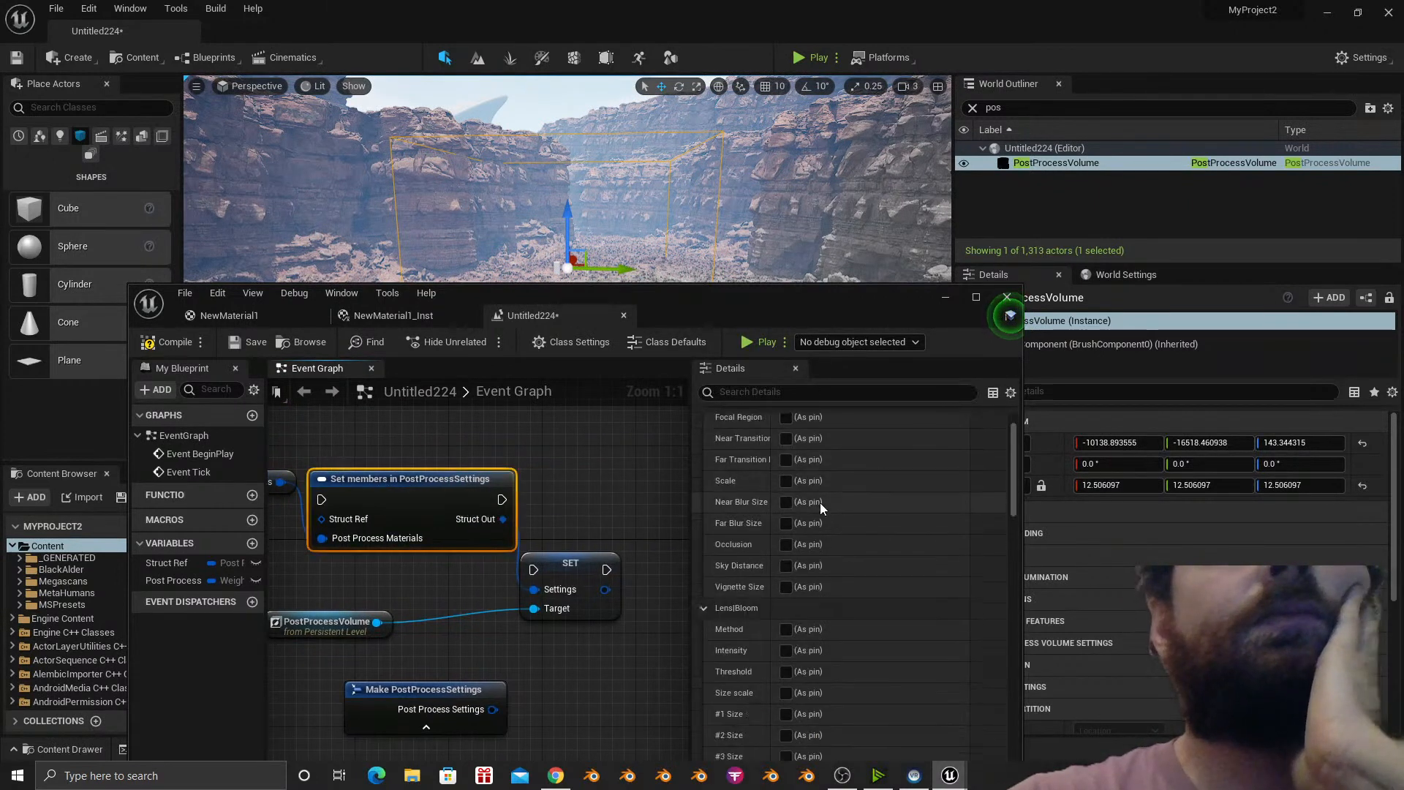
click(818, 393)
text(p)
key(BackSpace)
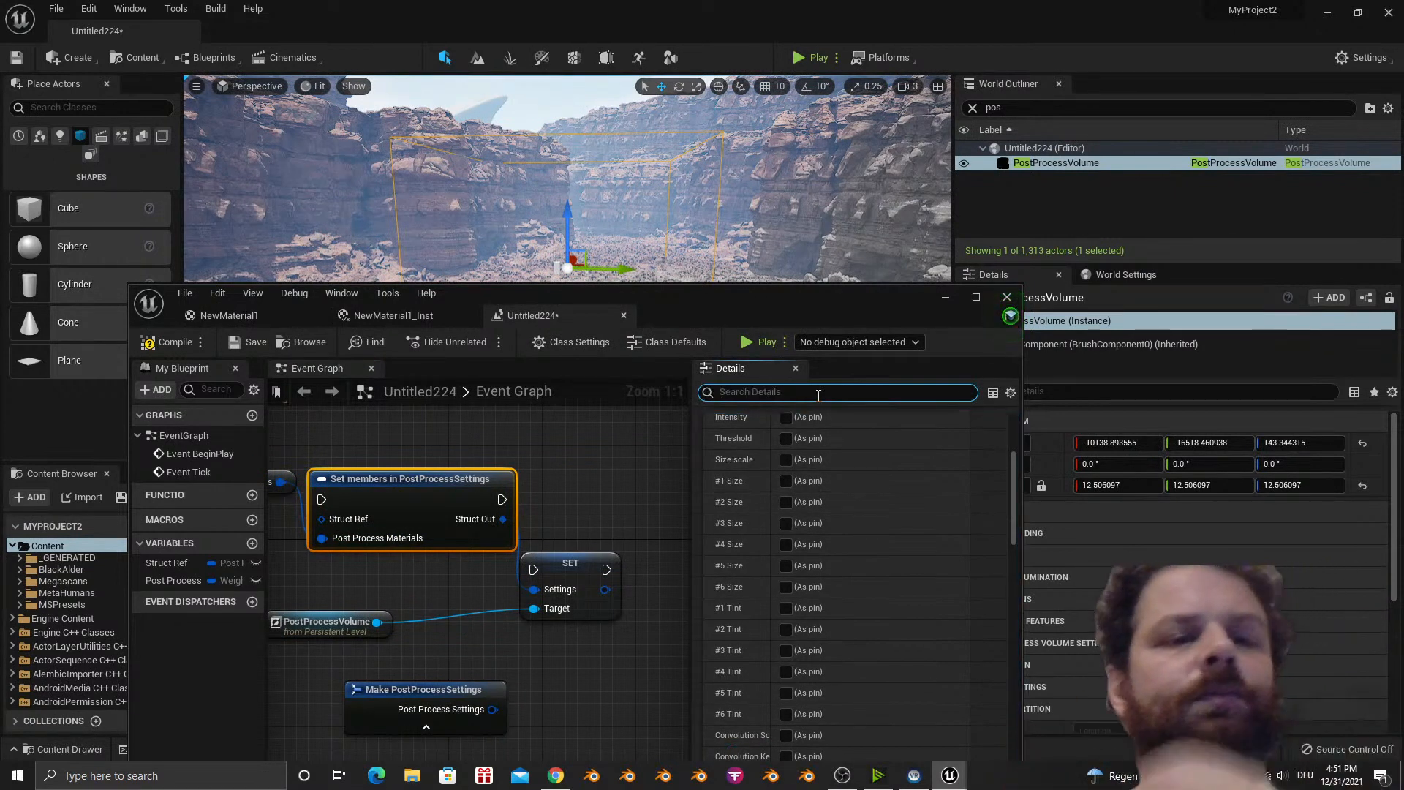
text(materi)
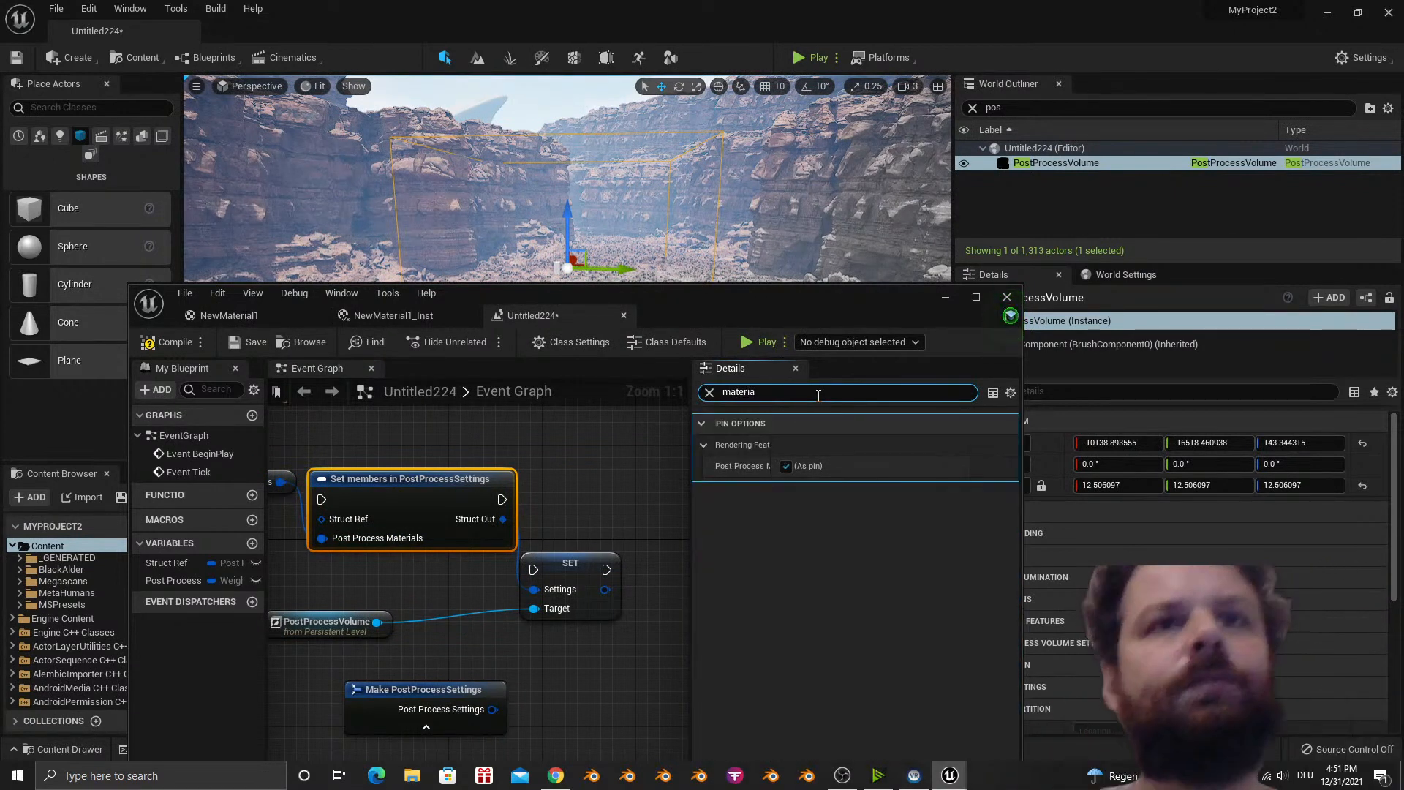
text(a)
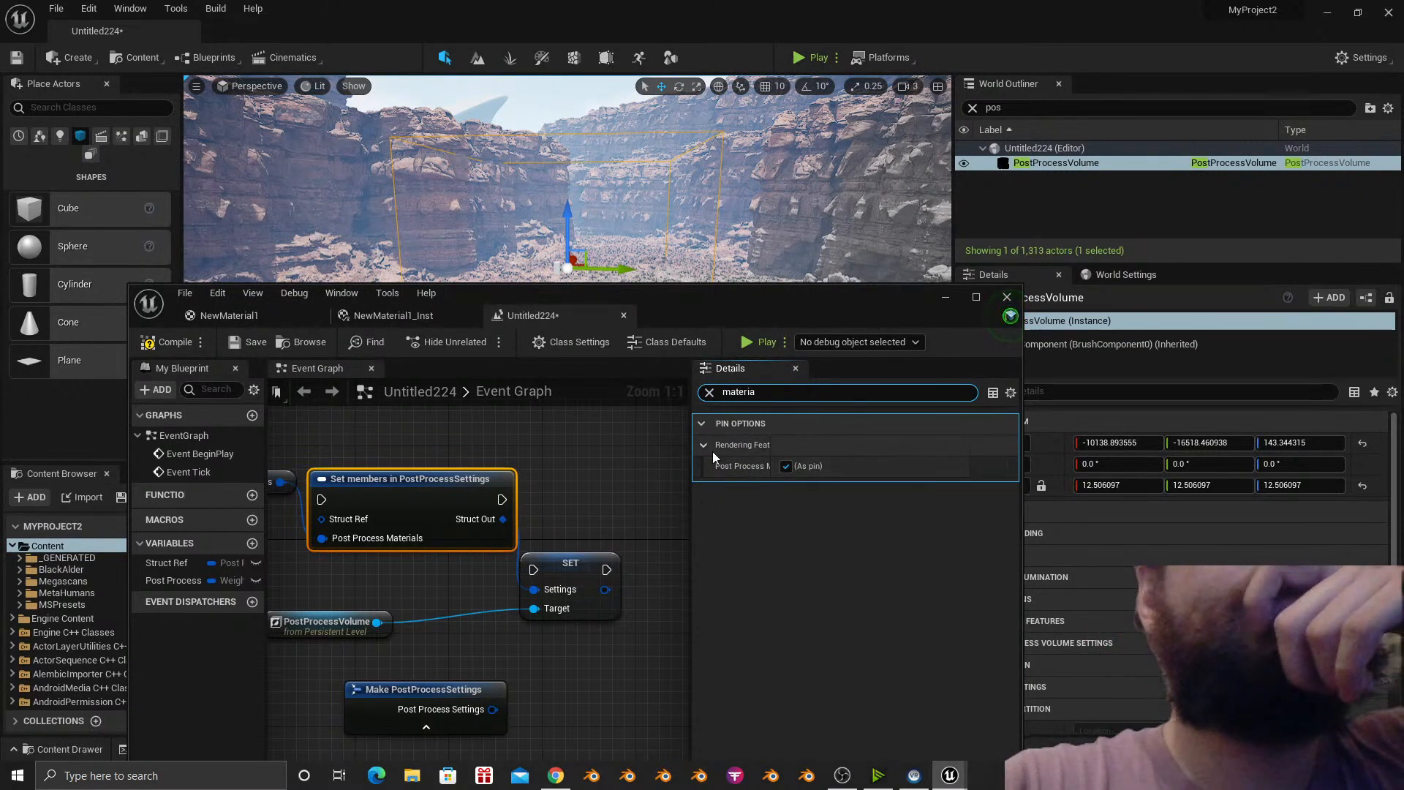
click(709, 393)
Move the Post Process Materials variable node lower in the graph and add a Set node for the same variable.
right_drag(272, 498, 419, 485)
drag(398, 471, 385, 564)
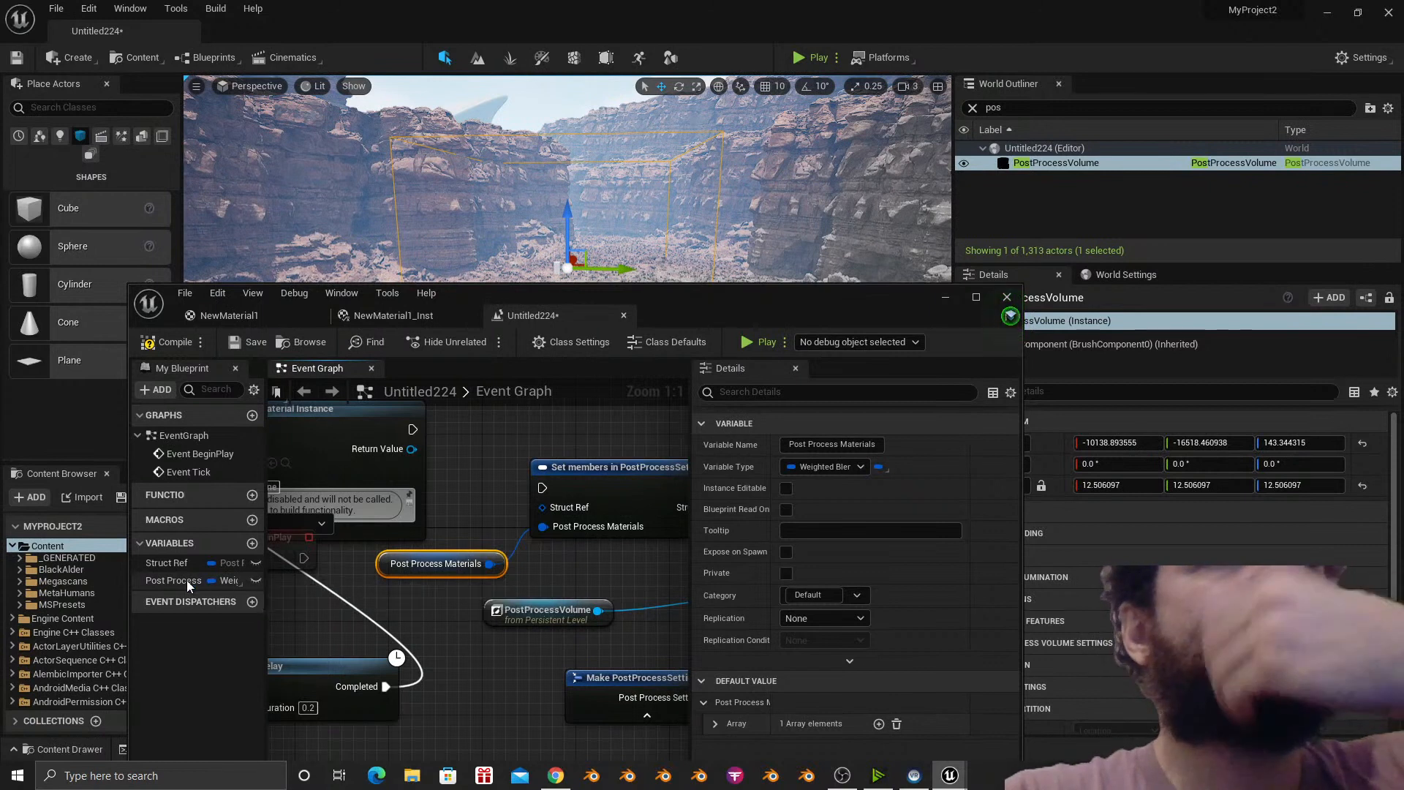
drag(187, 581, 363, 607)
click(432, 656)
Delete the Create Dynamic Material Instance node from the event graph.
right_drag(326, 480, 517, 488)
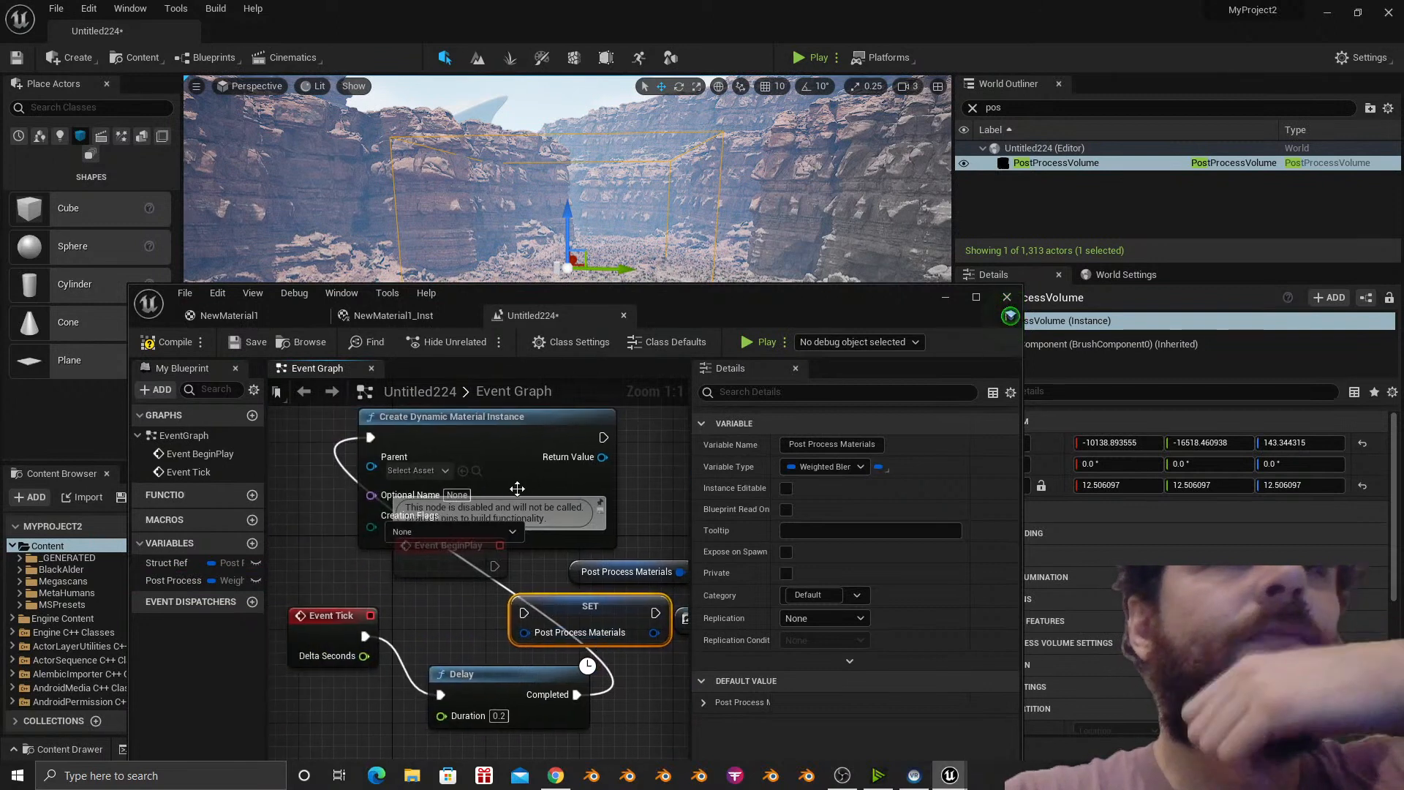
drag(518, 487, 475, 733)
right_drag(474, 679, 338, 524)
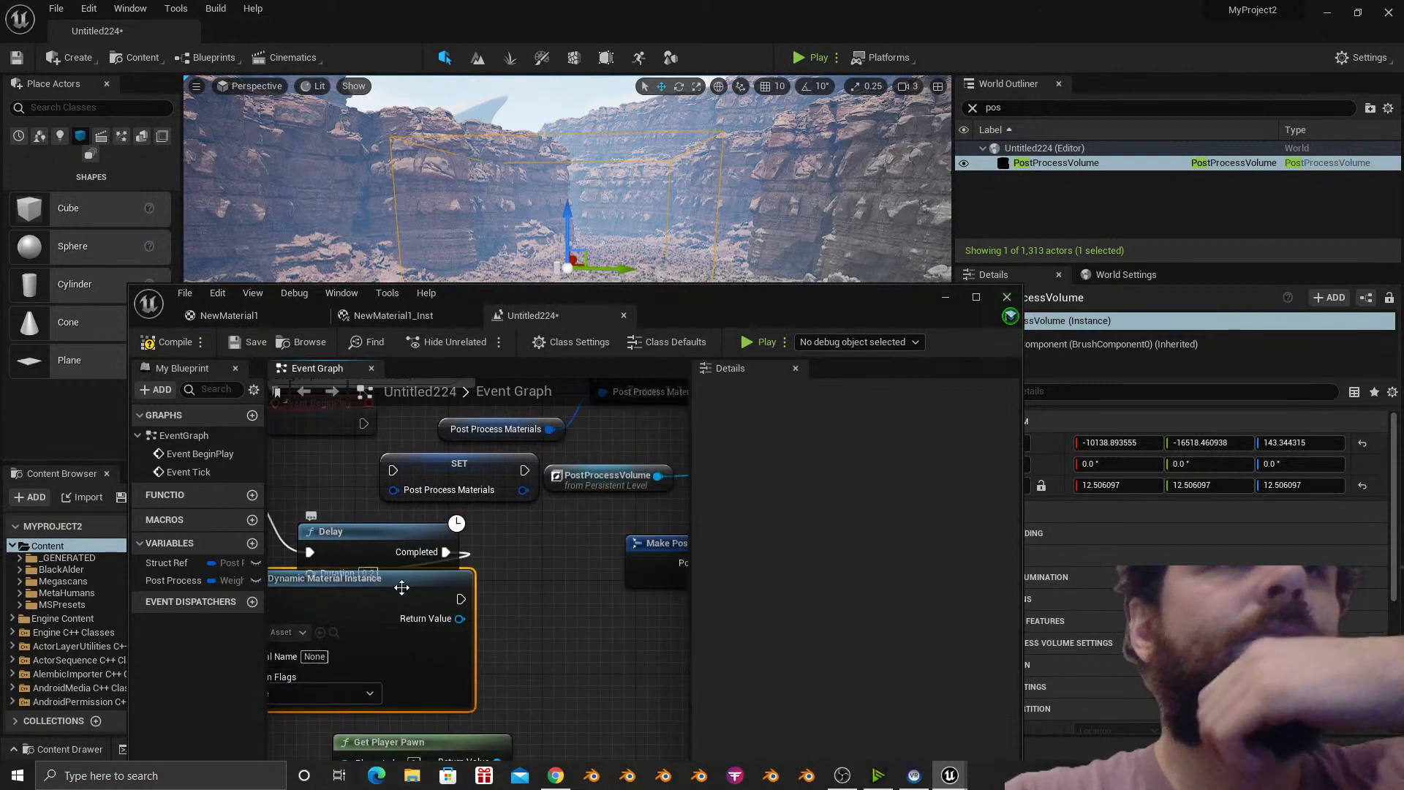
key(Delete)
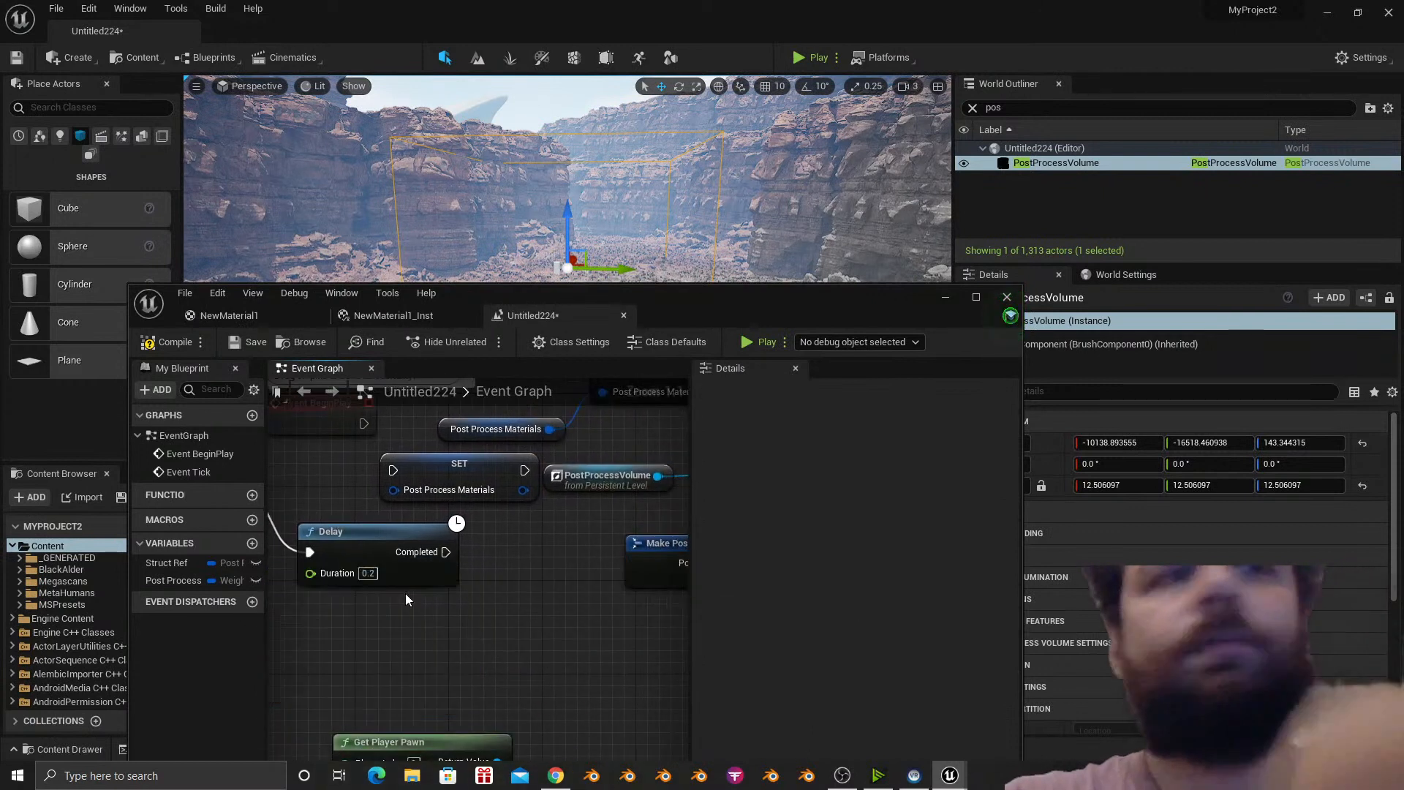
Switch to Chrome and read through the dawnarc.com article on modifying post process settings at run-time.
click(556, 776)
scroll(548, 494, down, 10)
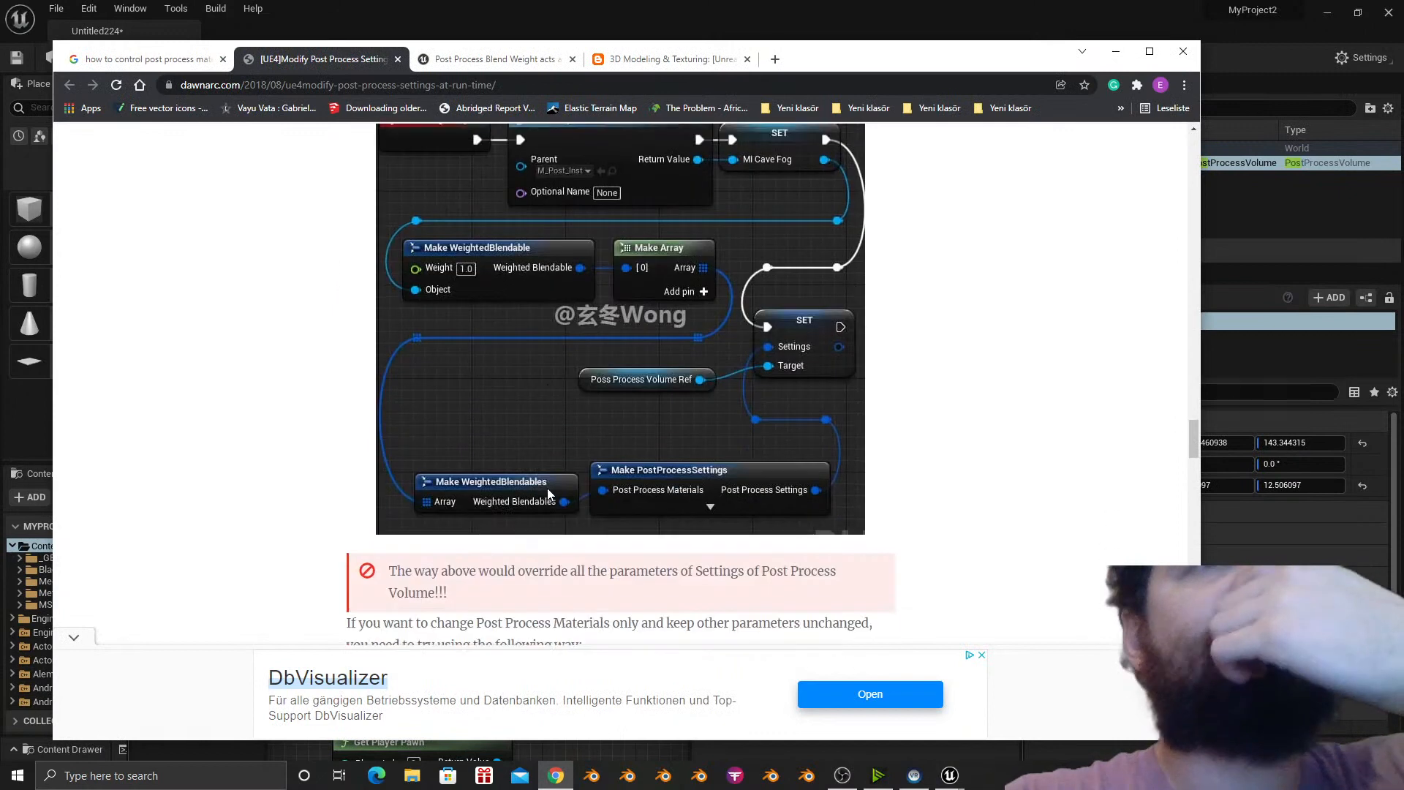
scroll(547, 489, down, 12)
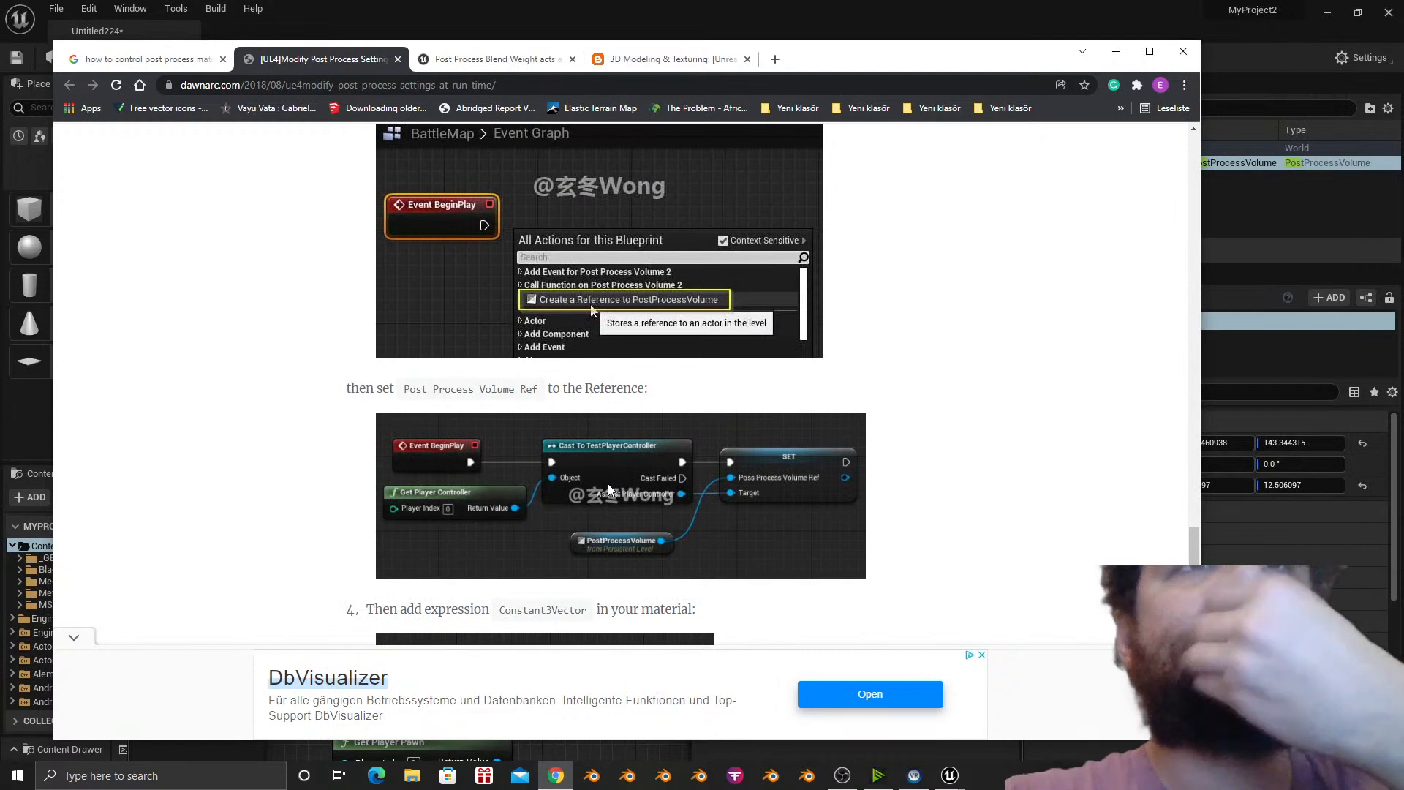
scroll(608, 484, down, 15)
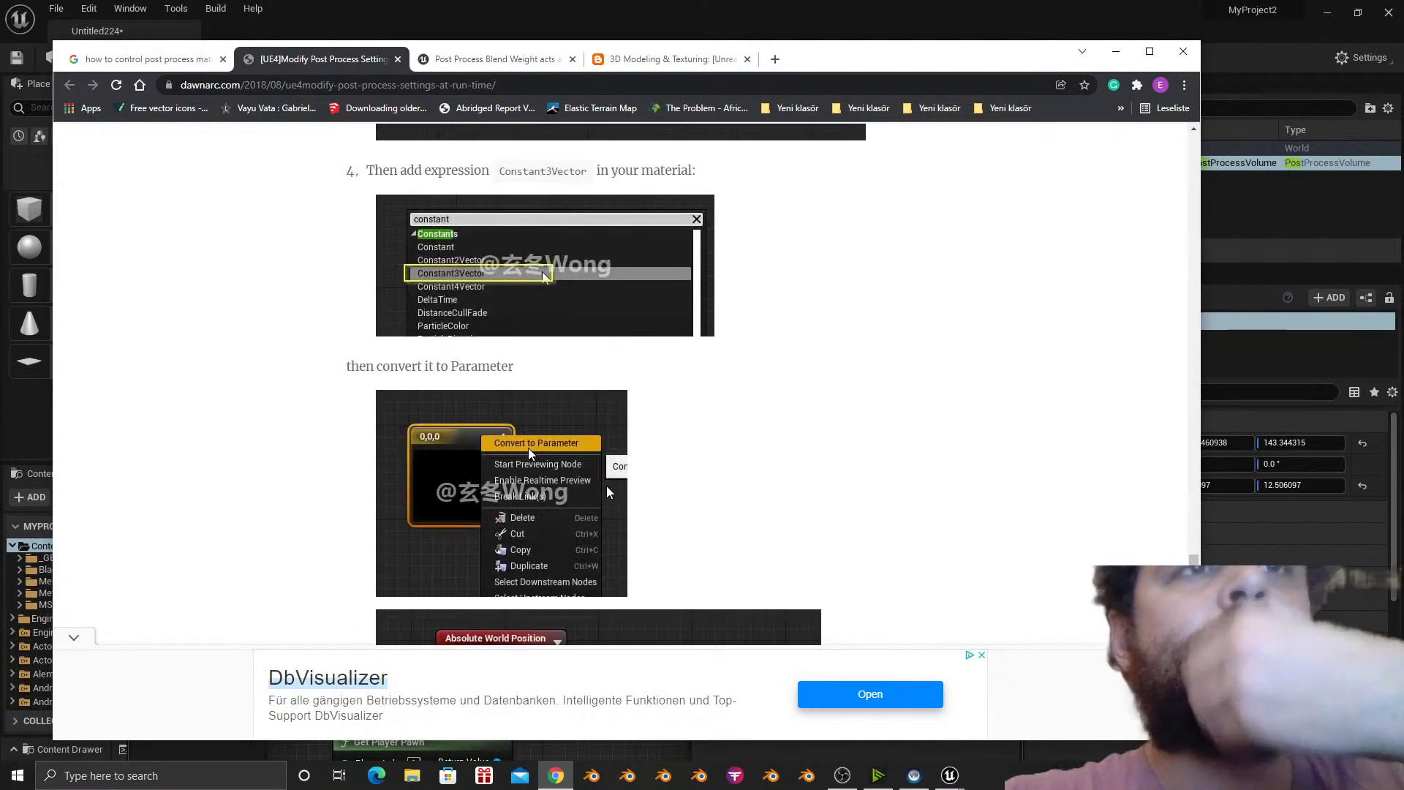
scroll(604, 493, down, 10)
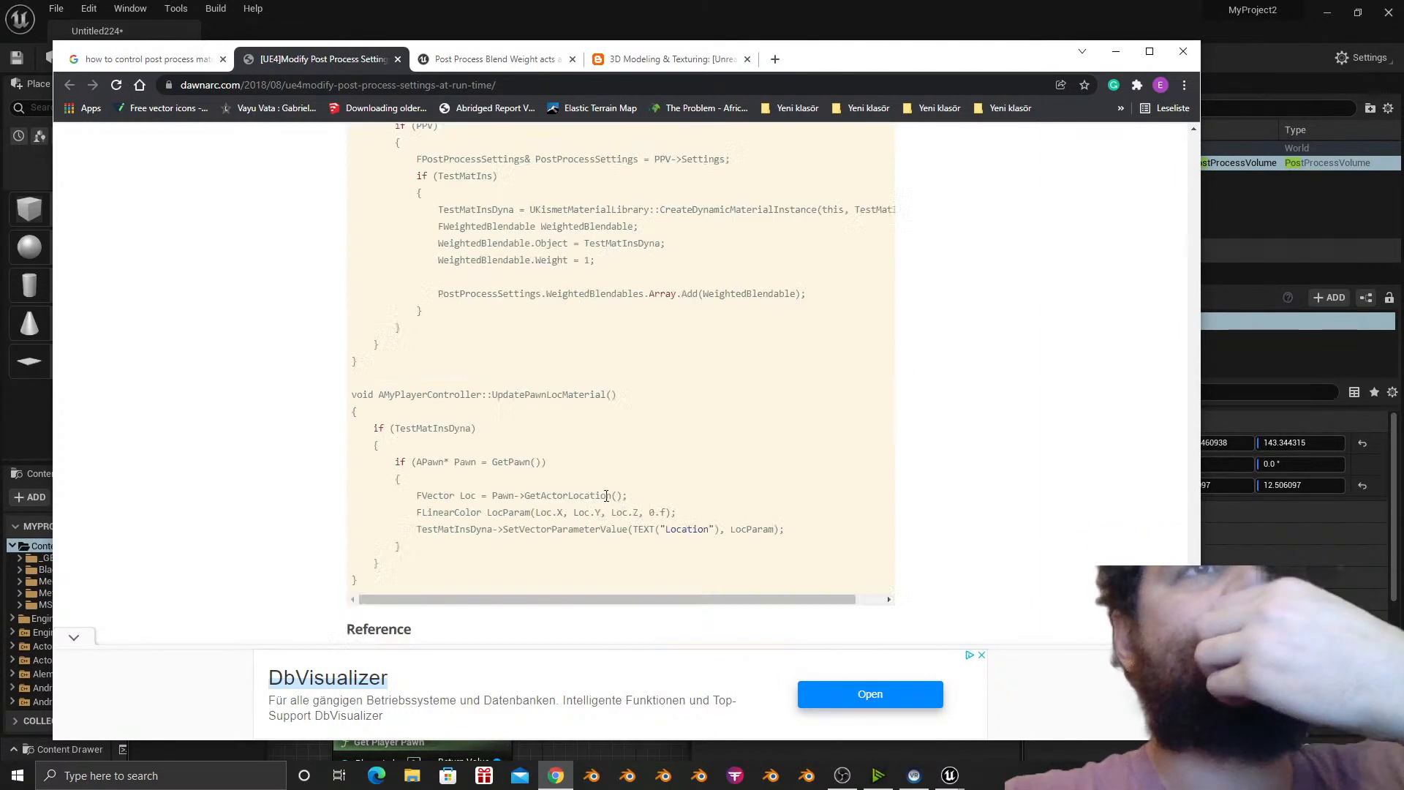
Read the AnswerHub thread on post process blend weight, examining its material graphs and the answers on blending.
click(517, 63)
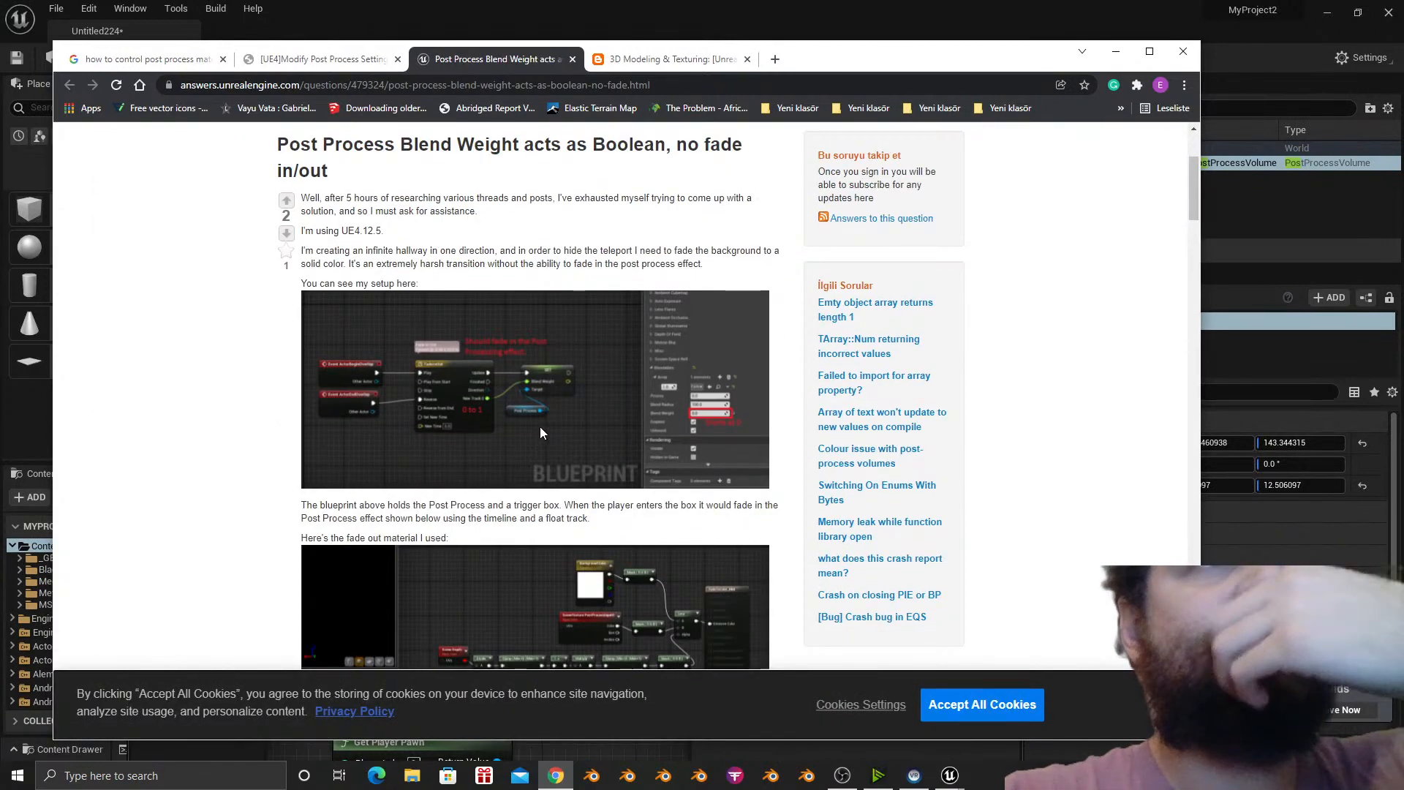
scroll(541, 430, down, 5)
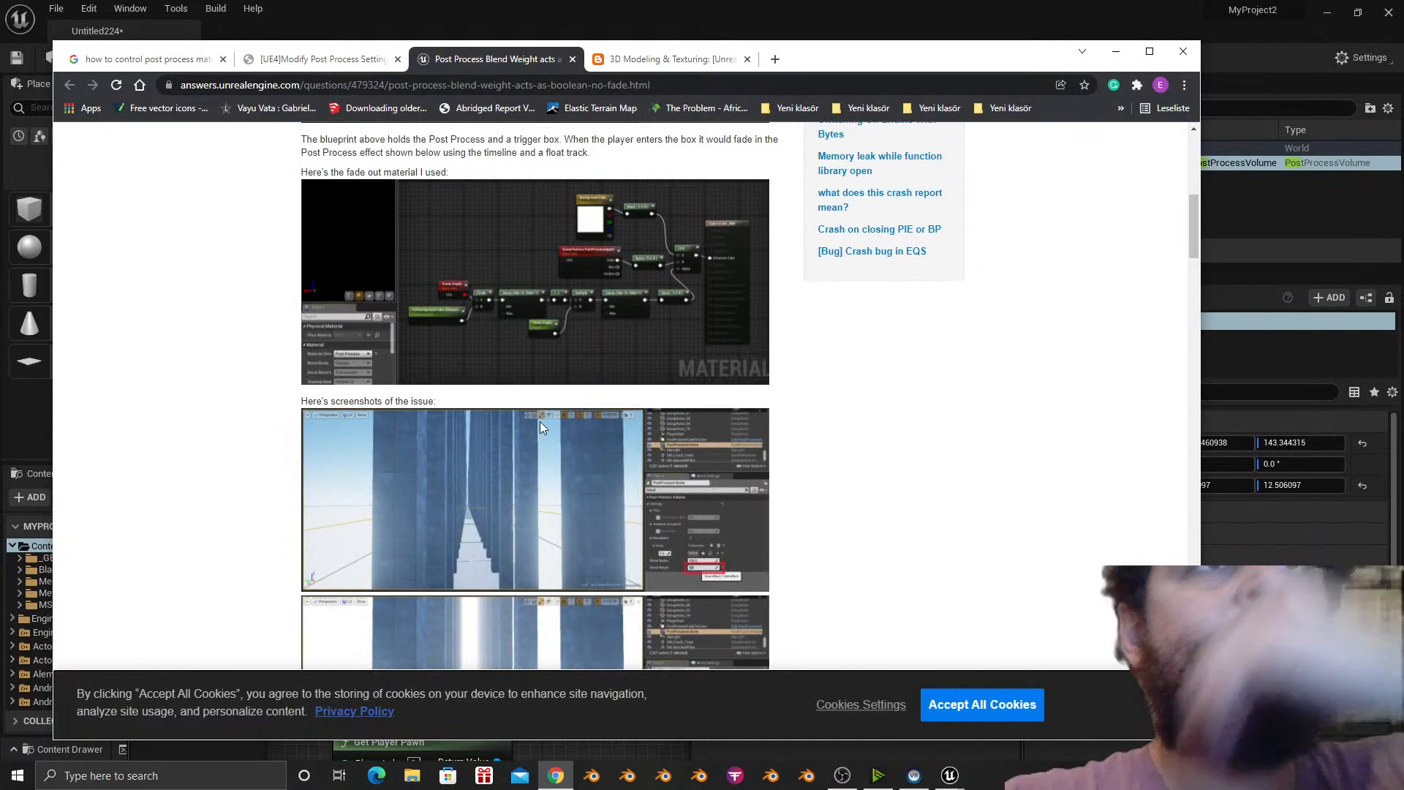
scroll(569, 358, down, 7)
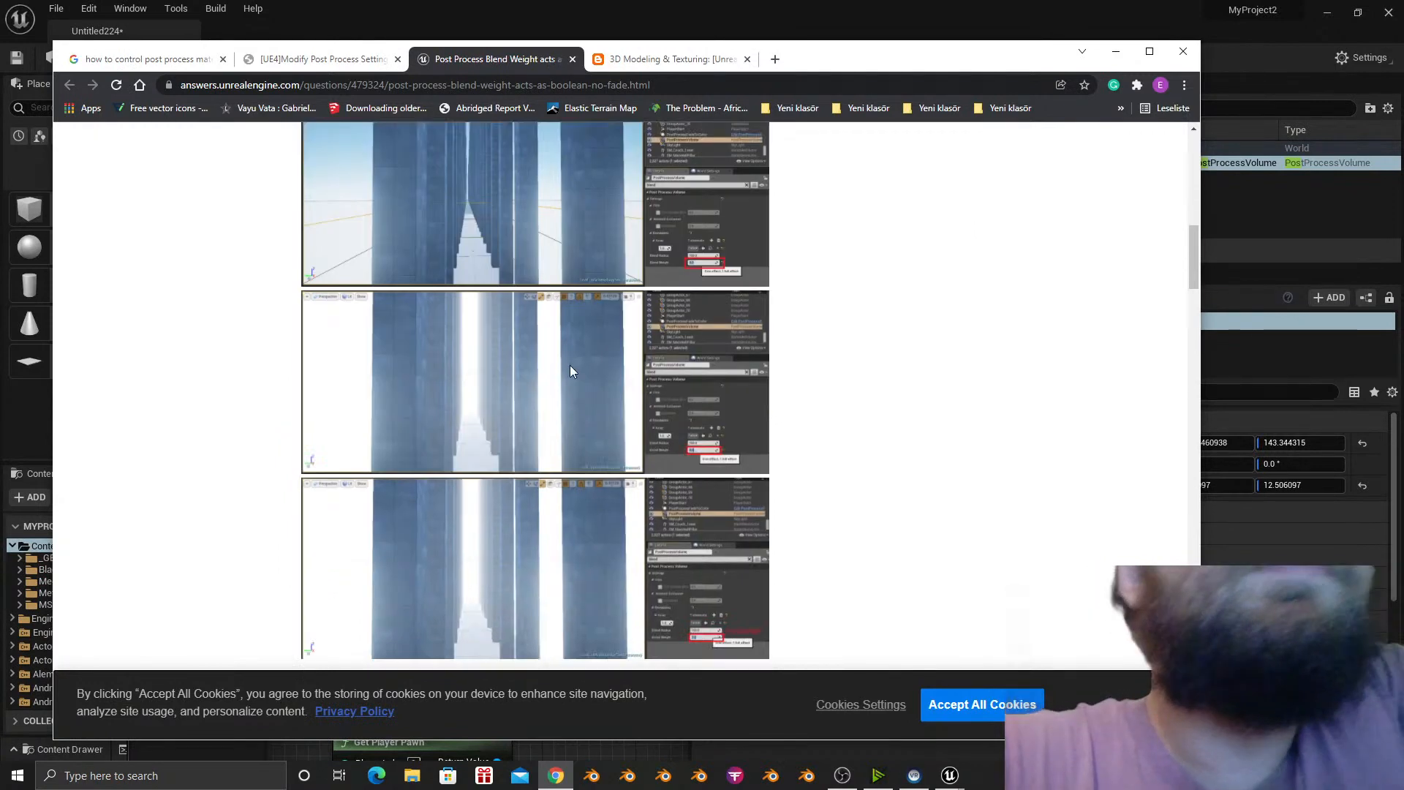
scroll(571, 370, down, 20)
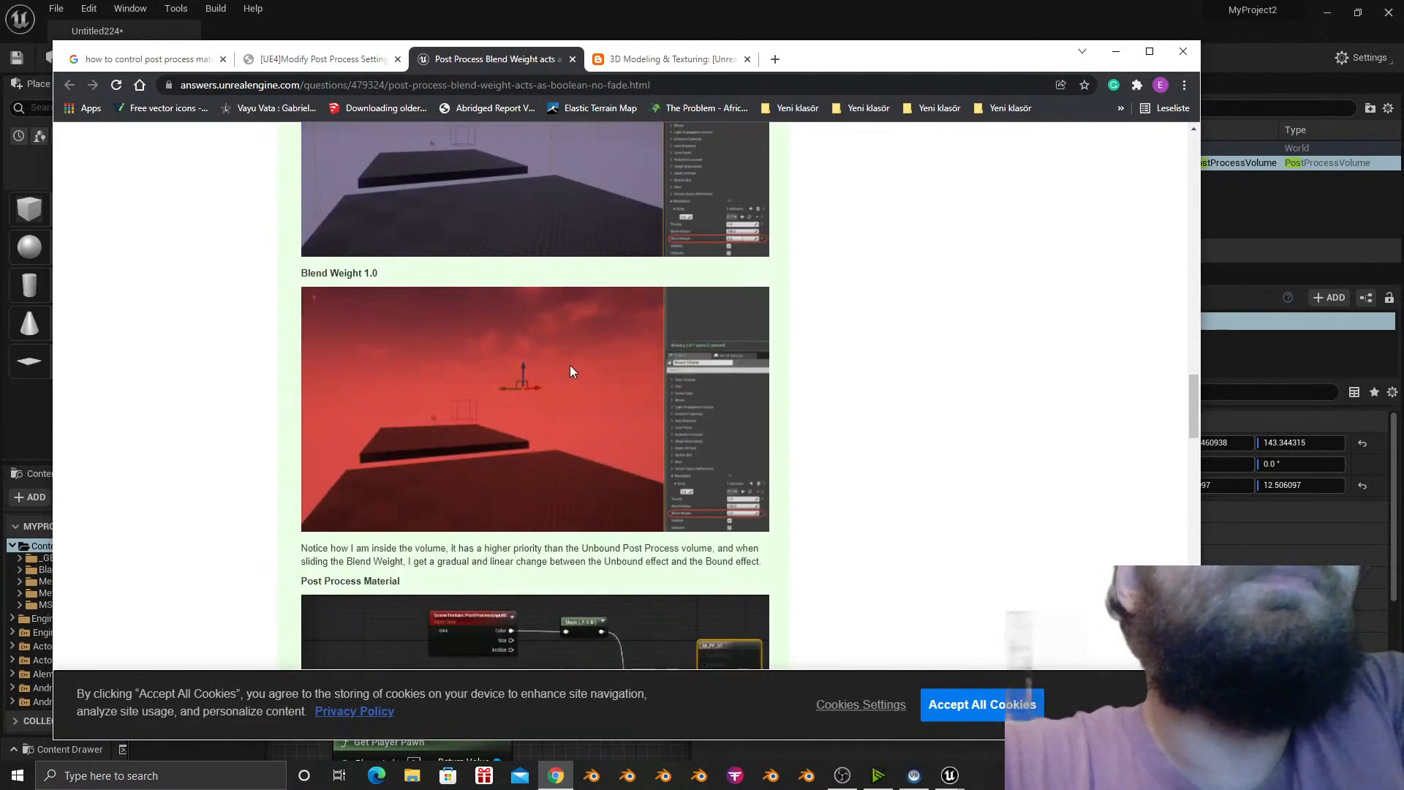
scroll(587, 396, down, 1)
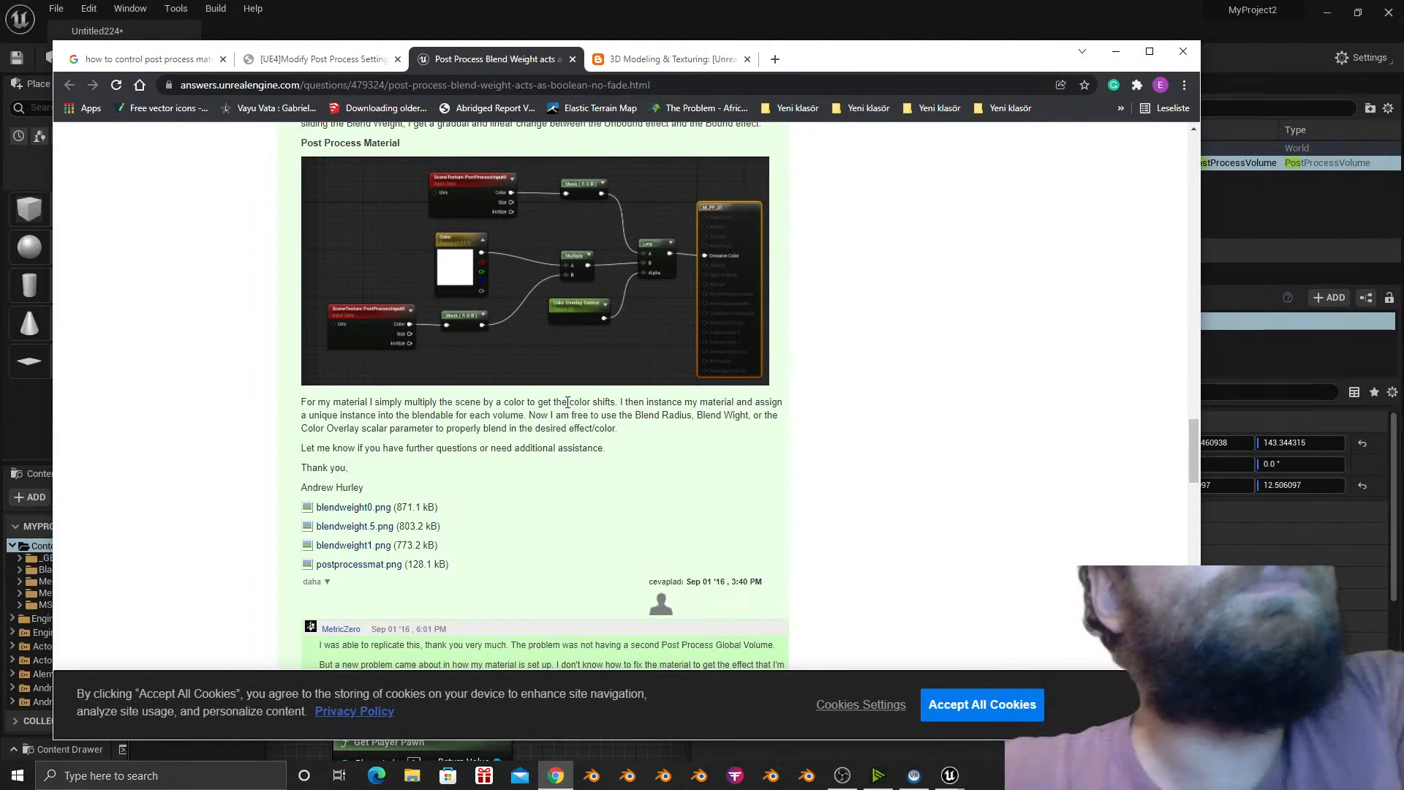
scroll(568, 402, down, 2)
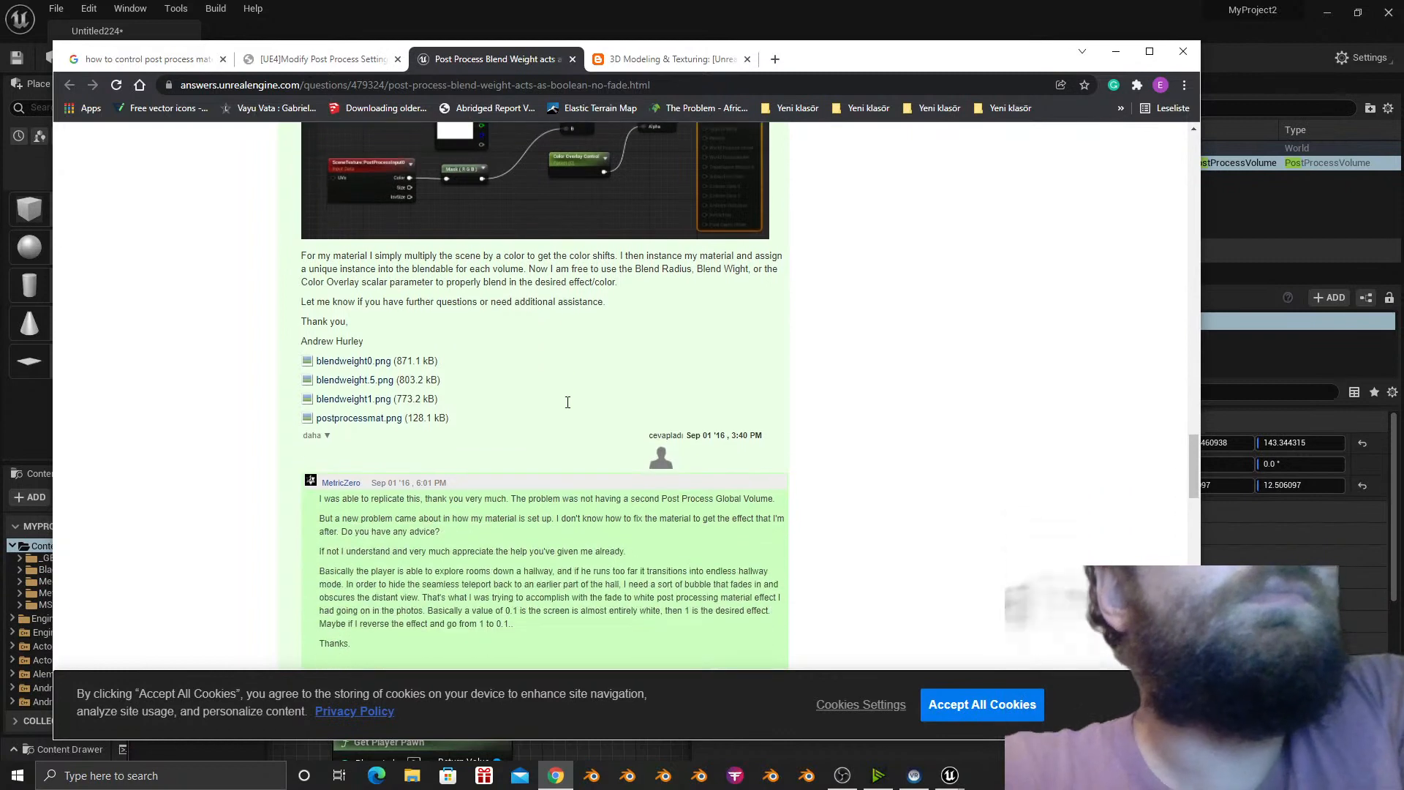
scroll(570, 408, down, 4)
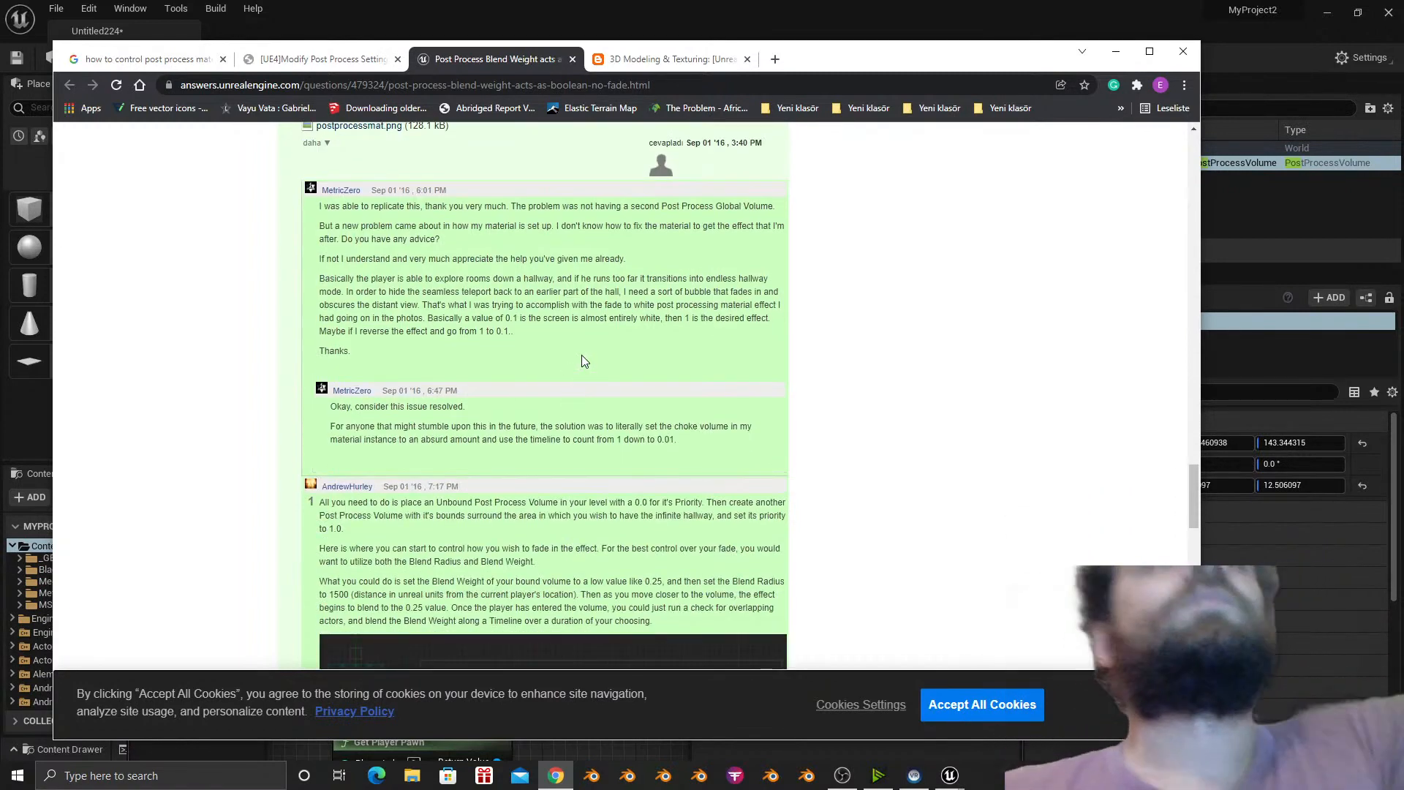
scroll(757, 331, down, 5)
scroll(710, 345, down, 5)
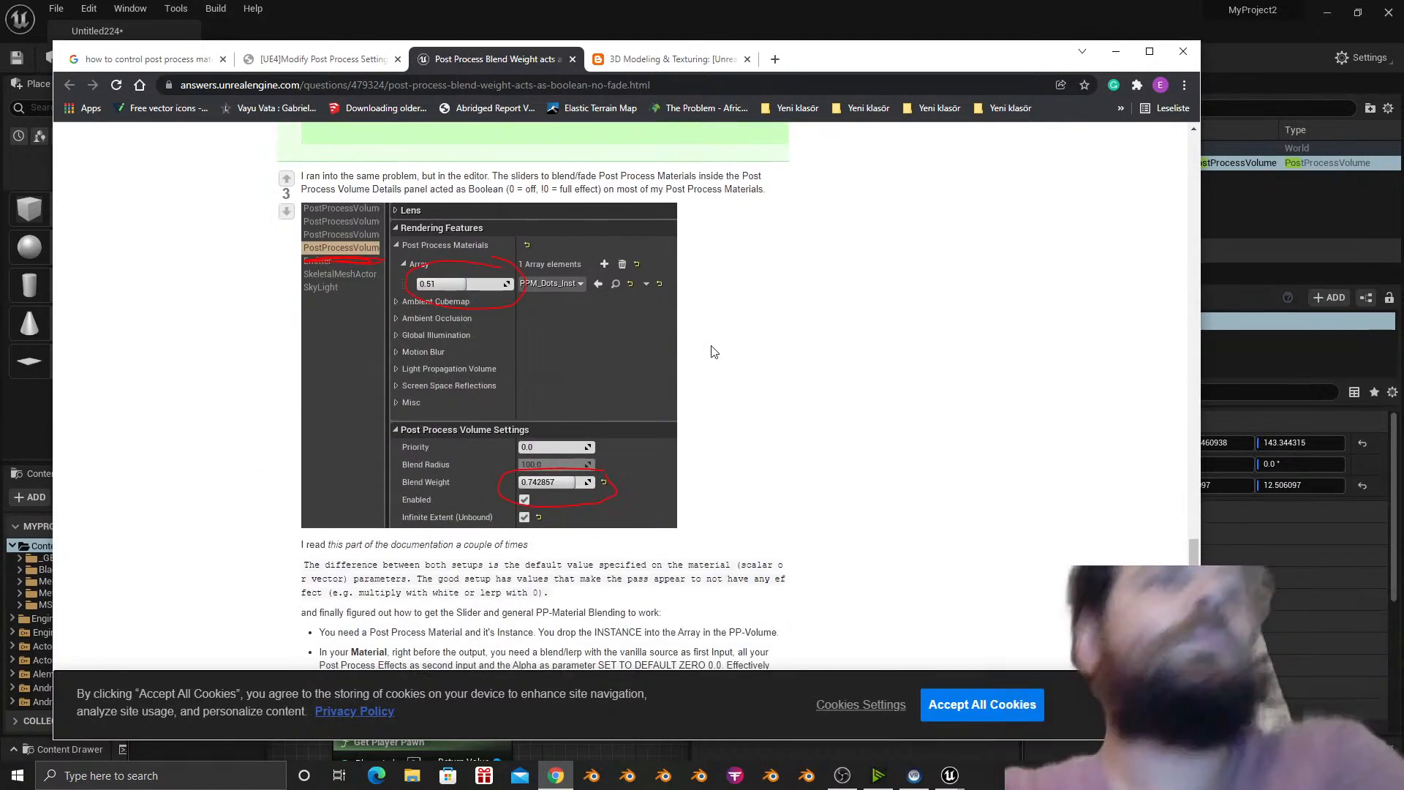
scroll(713, 335, down, 7)
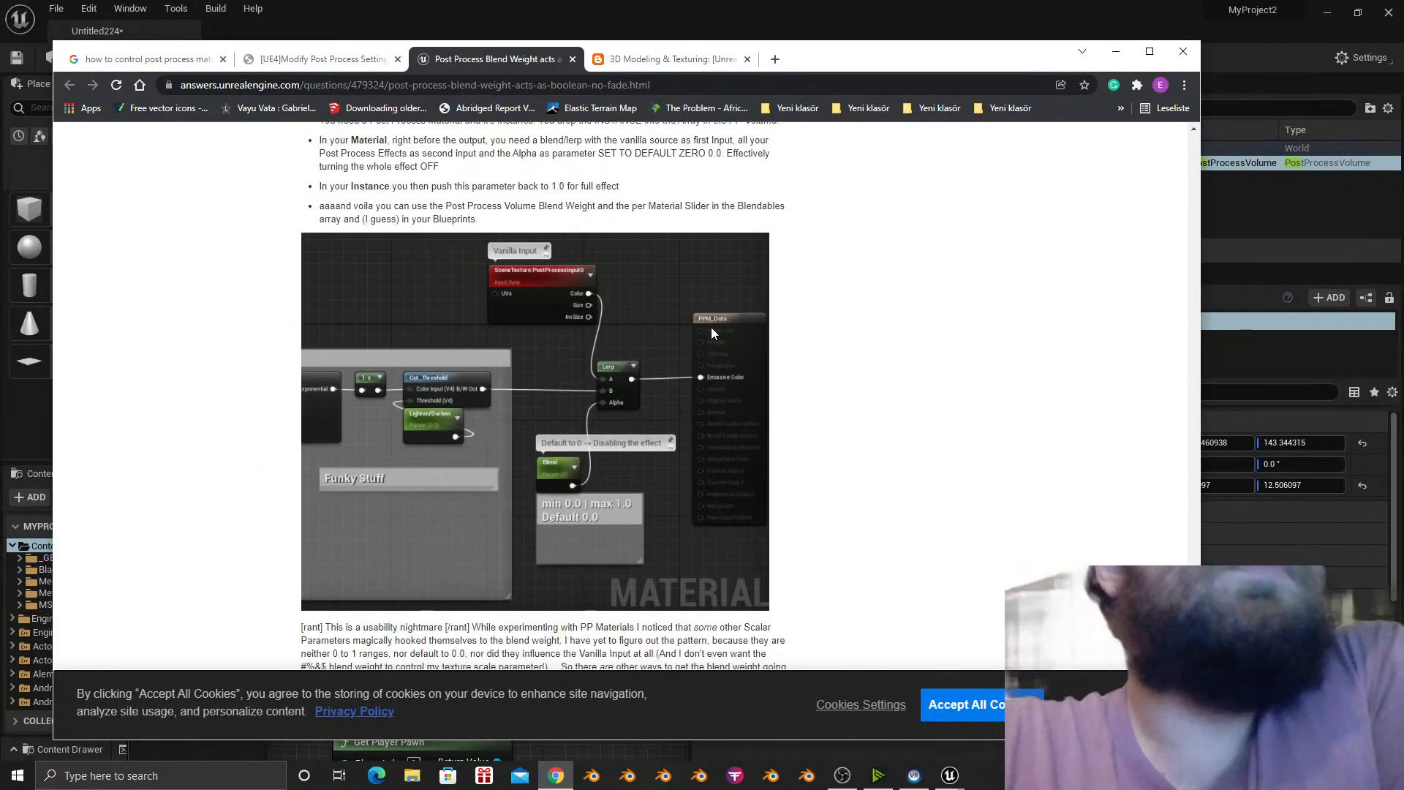
Return to Unreal Engine from the browser and close the level blueprint editor window.
click(1110, 55)
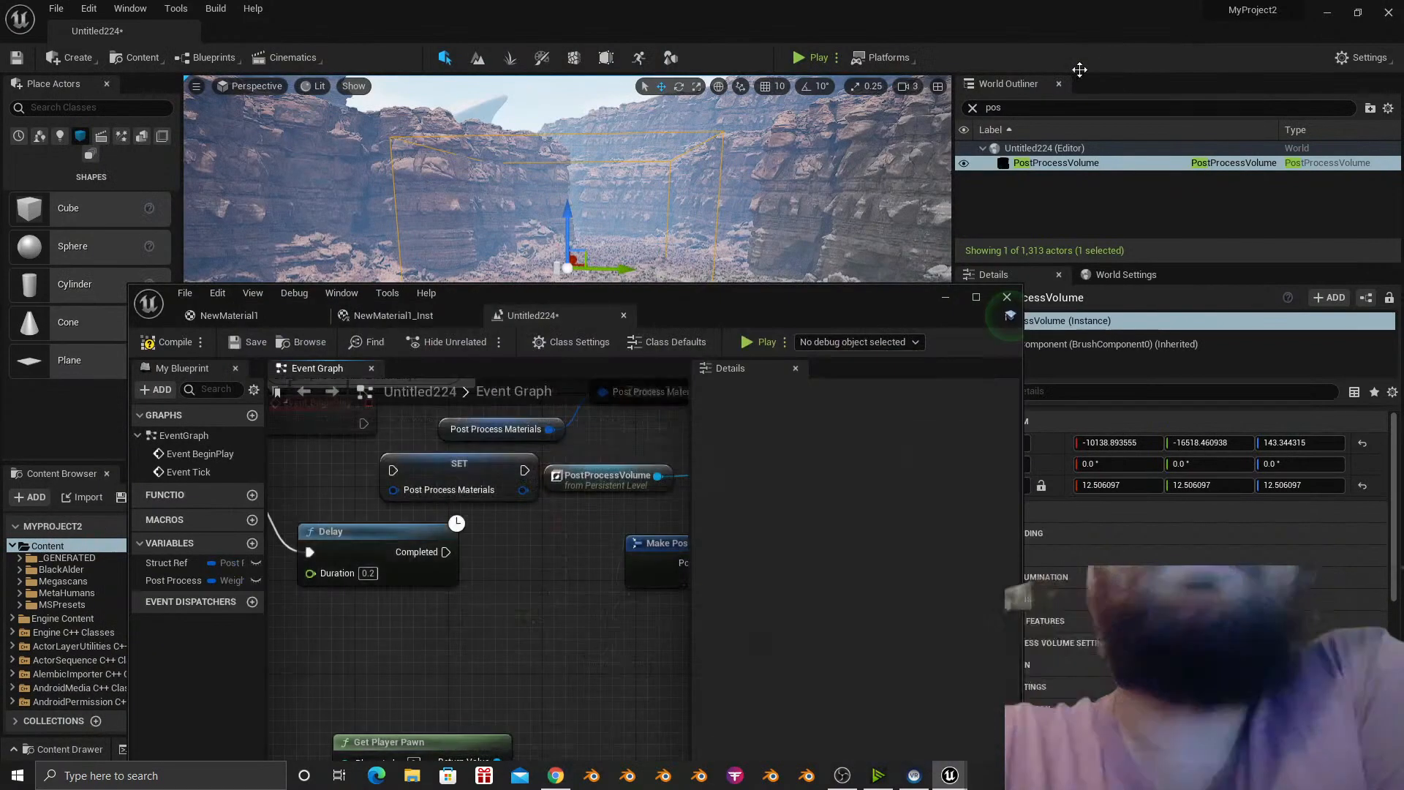
scroll(503, 531, down, 4)
scroll(503, 531, up, 2)
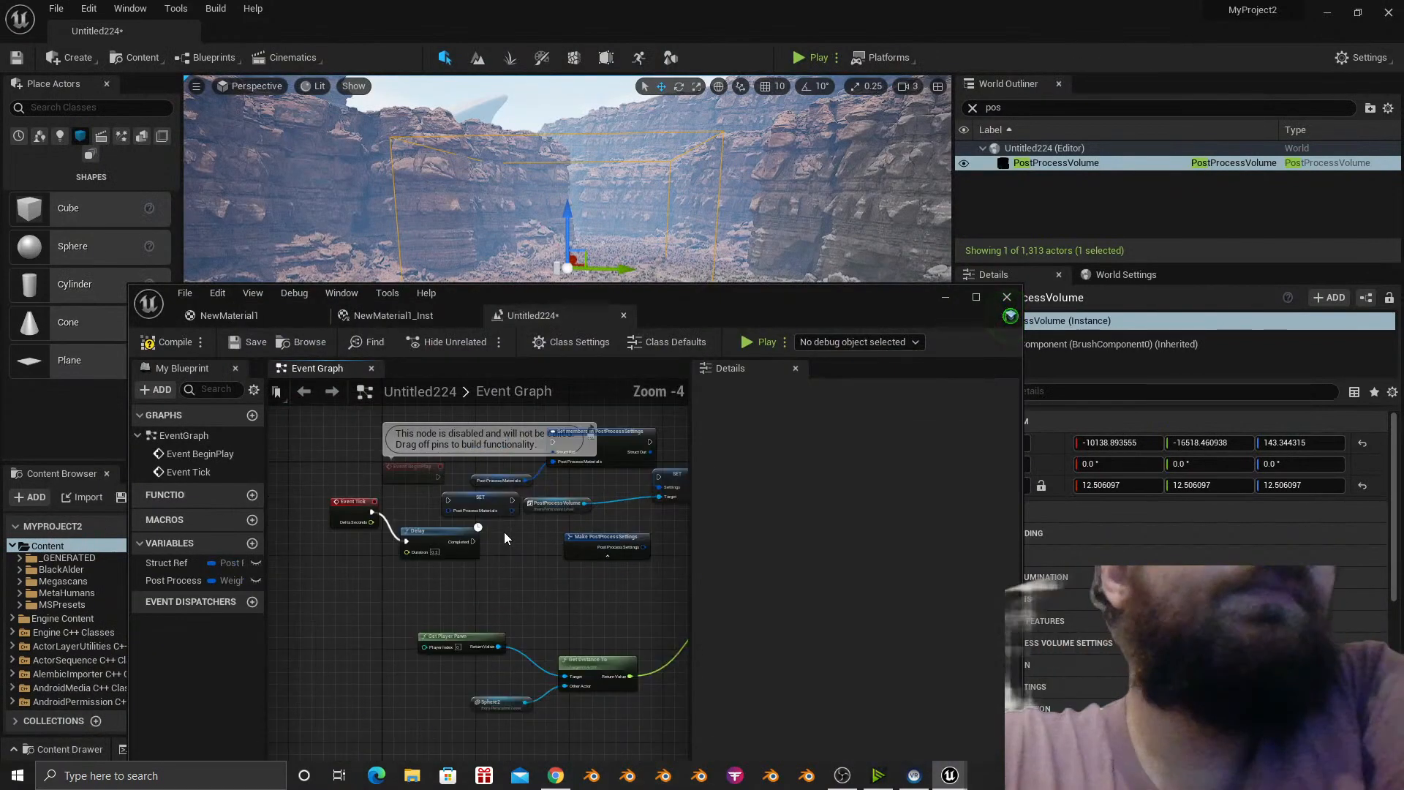
click(1005, 297)
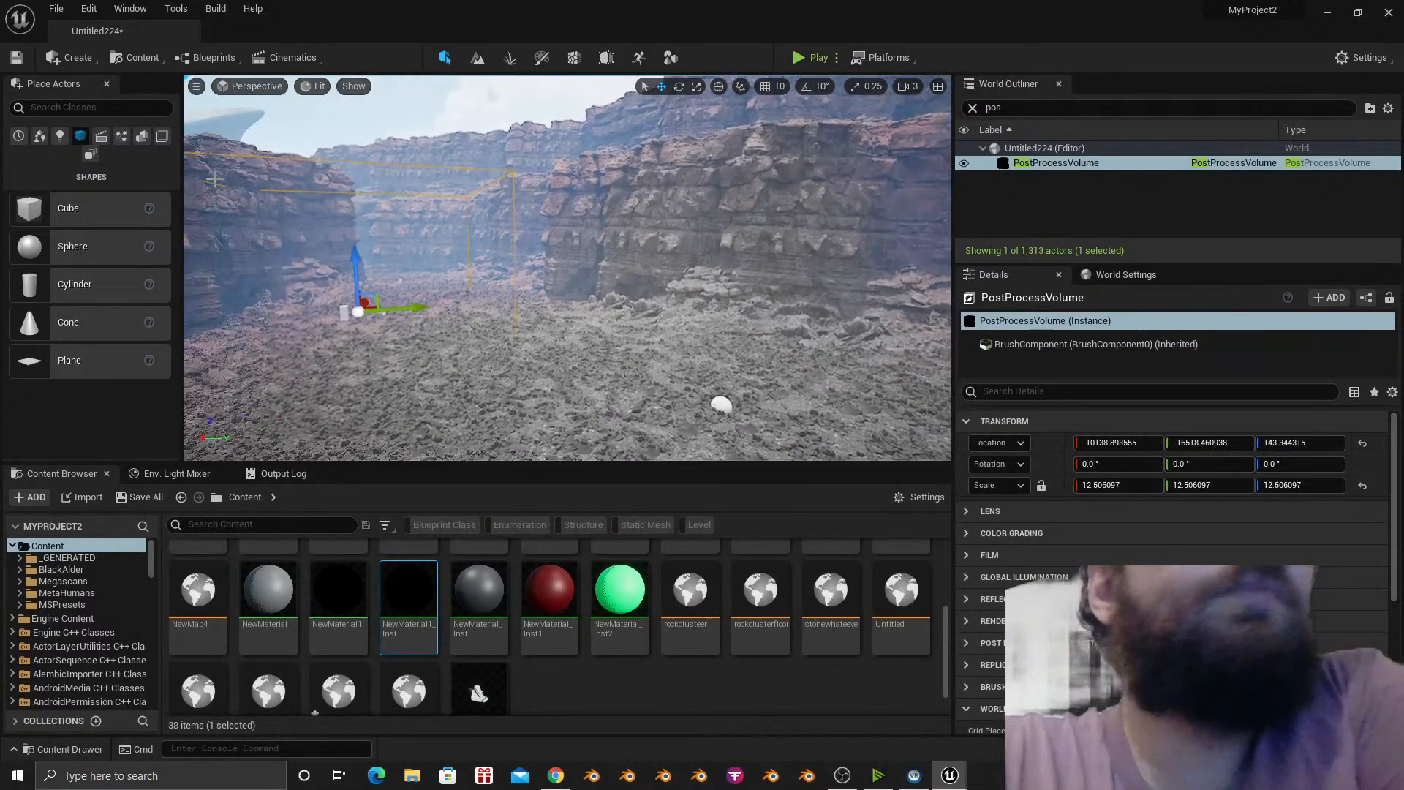
click(843, 775)
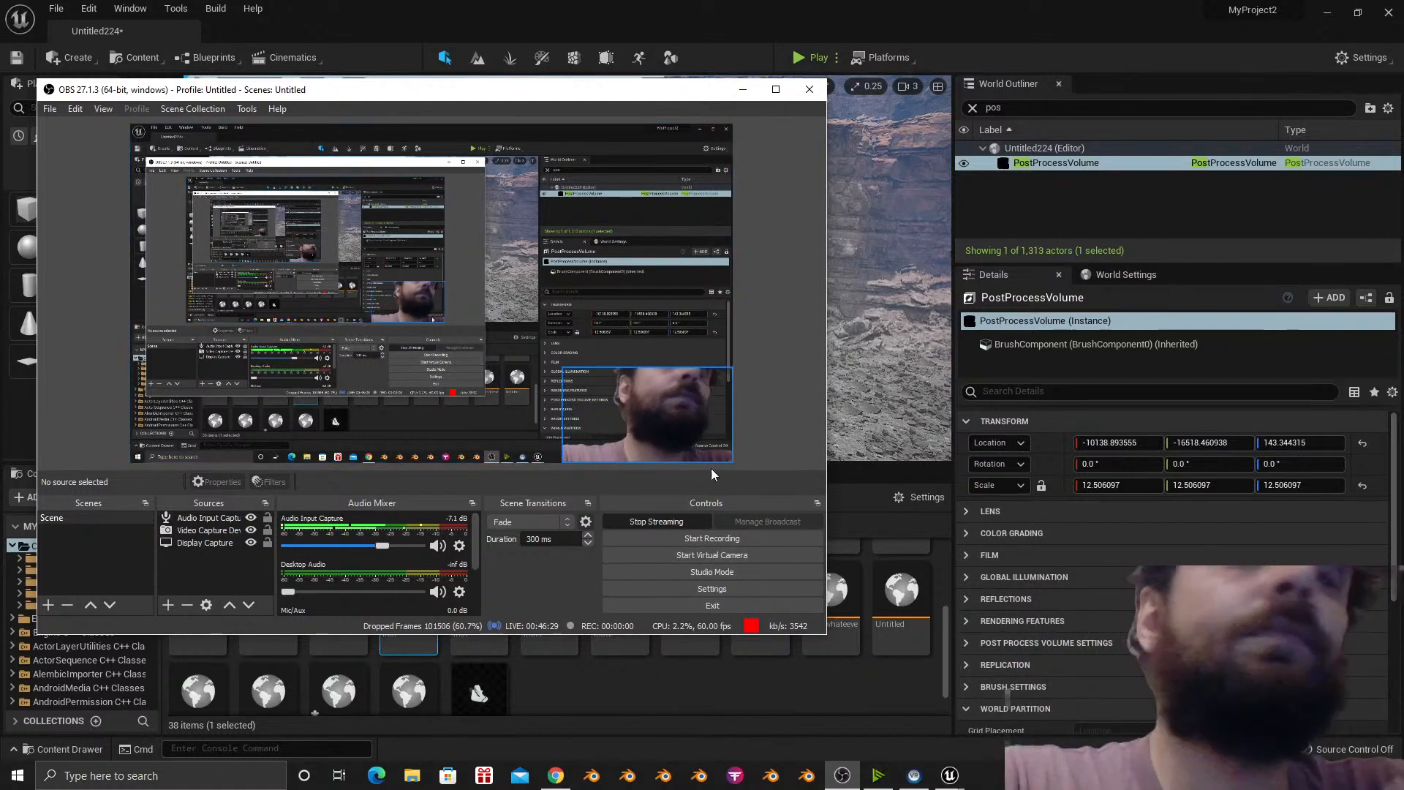
click(744, 89)
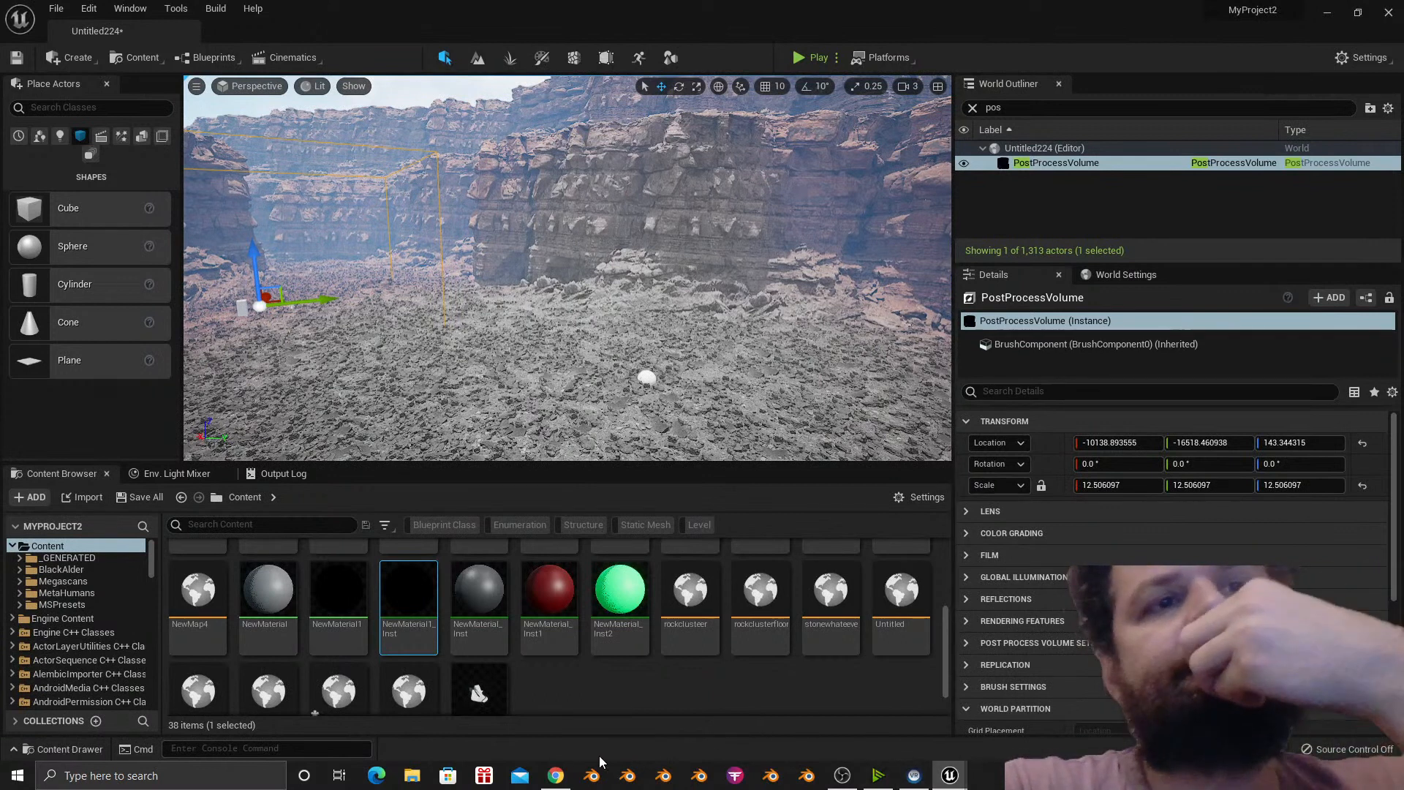
Switch to Chrome, browse the image results on run-time post process control, and open the dawnarc.com Set Settings result's article in a new tab.
click(556, 775)
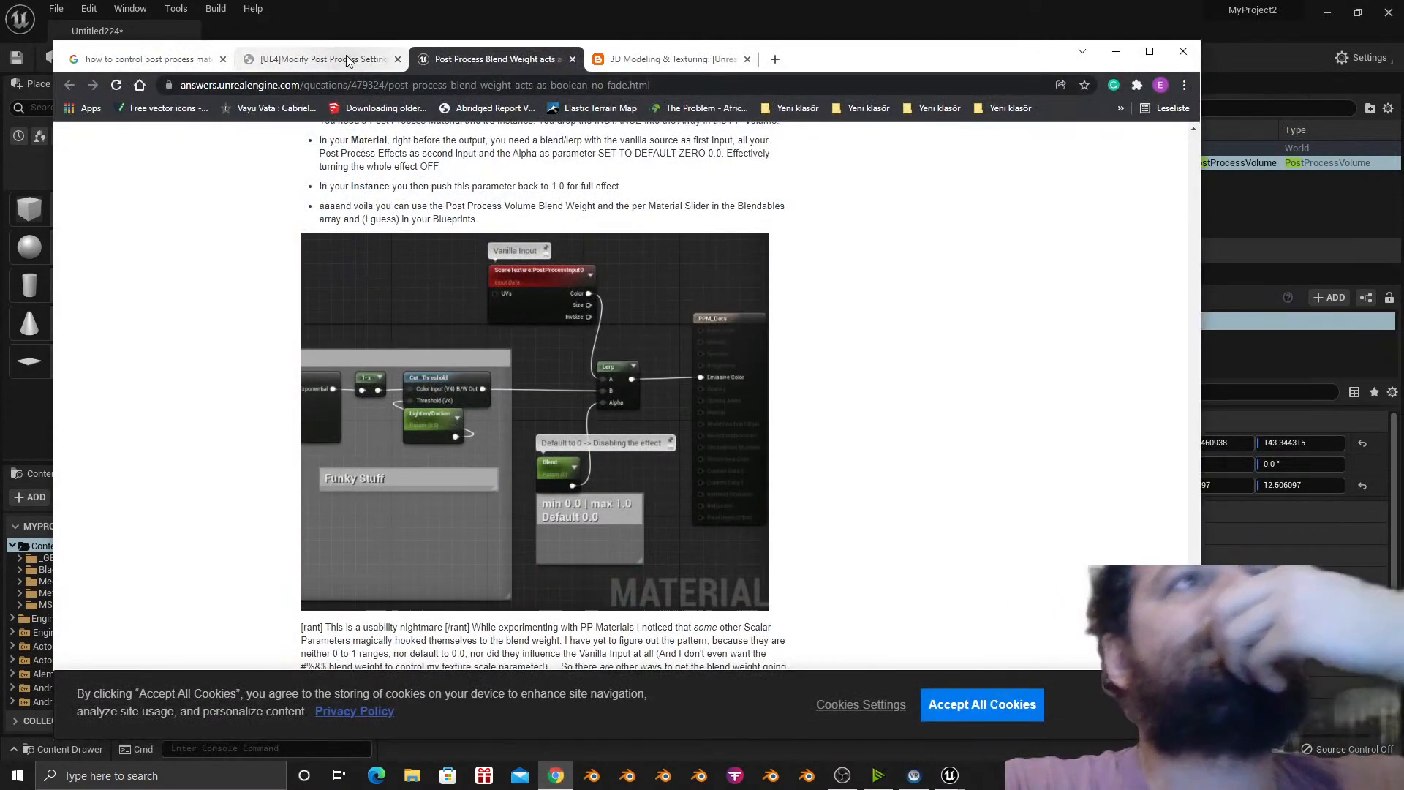
click(147, 58)
scroll(519, 438, down, 4)
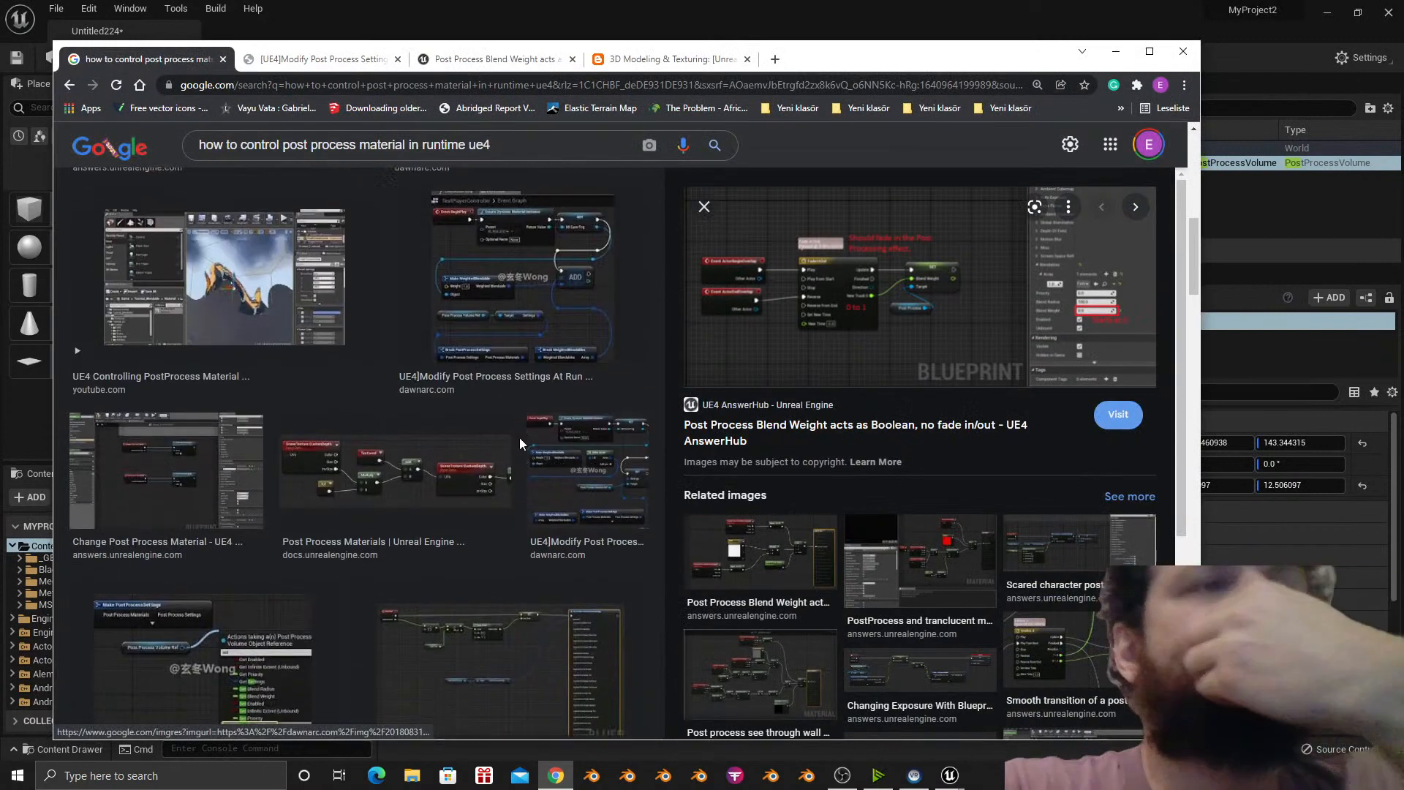
scroll(471, 399, down, 4)
click(296, 415)
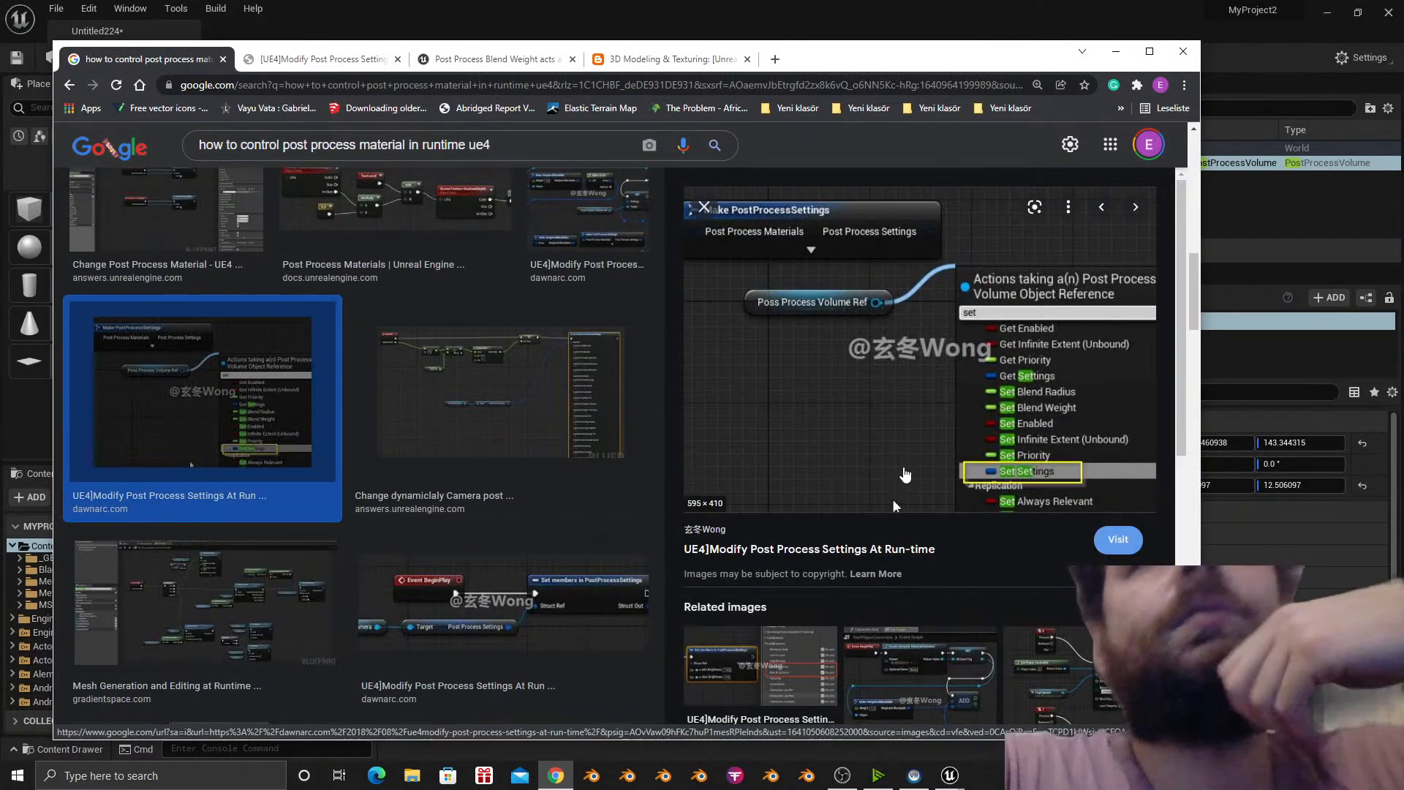
key(Right)
key(Left)
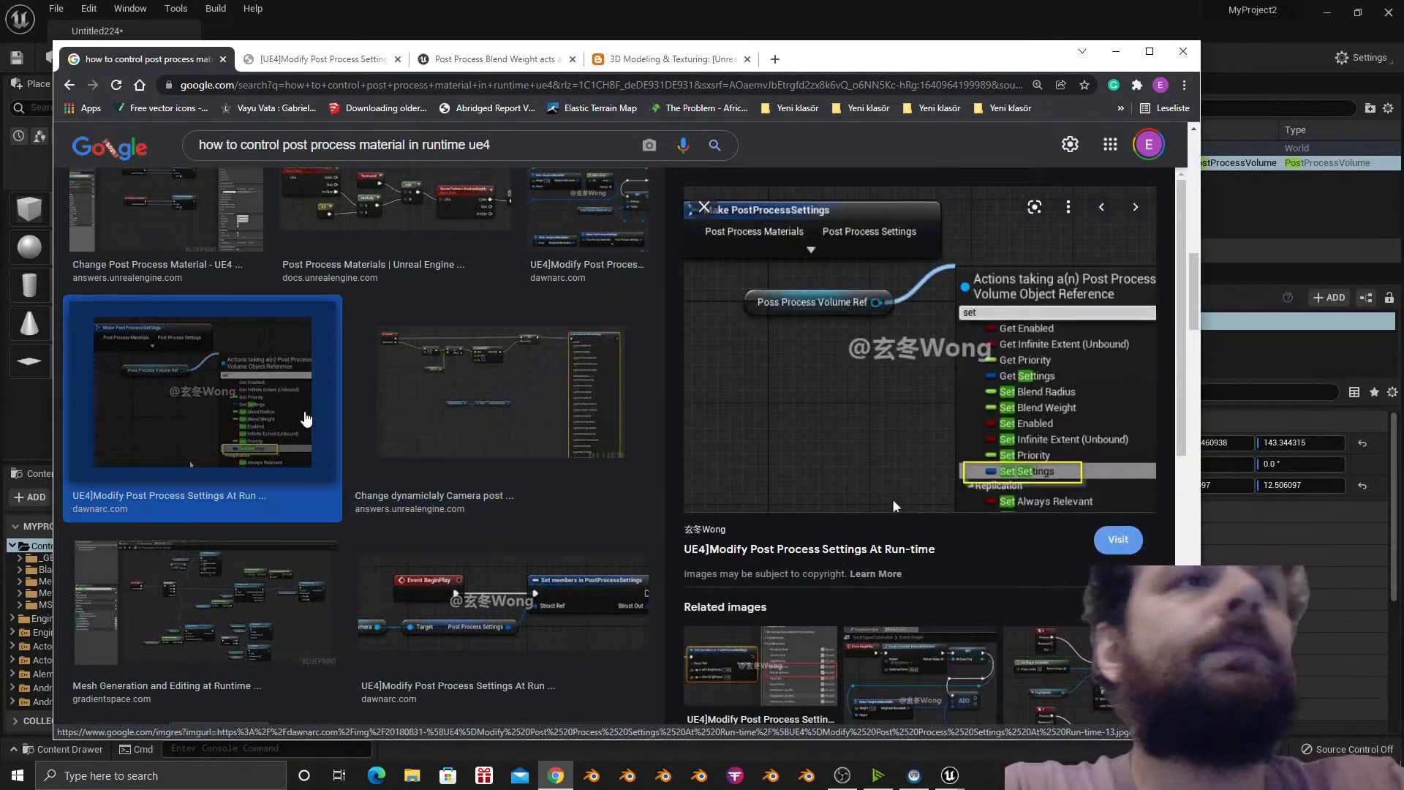
right_click(848, 553)
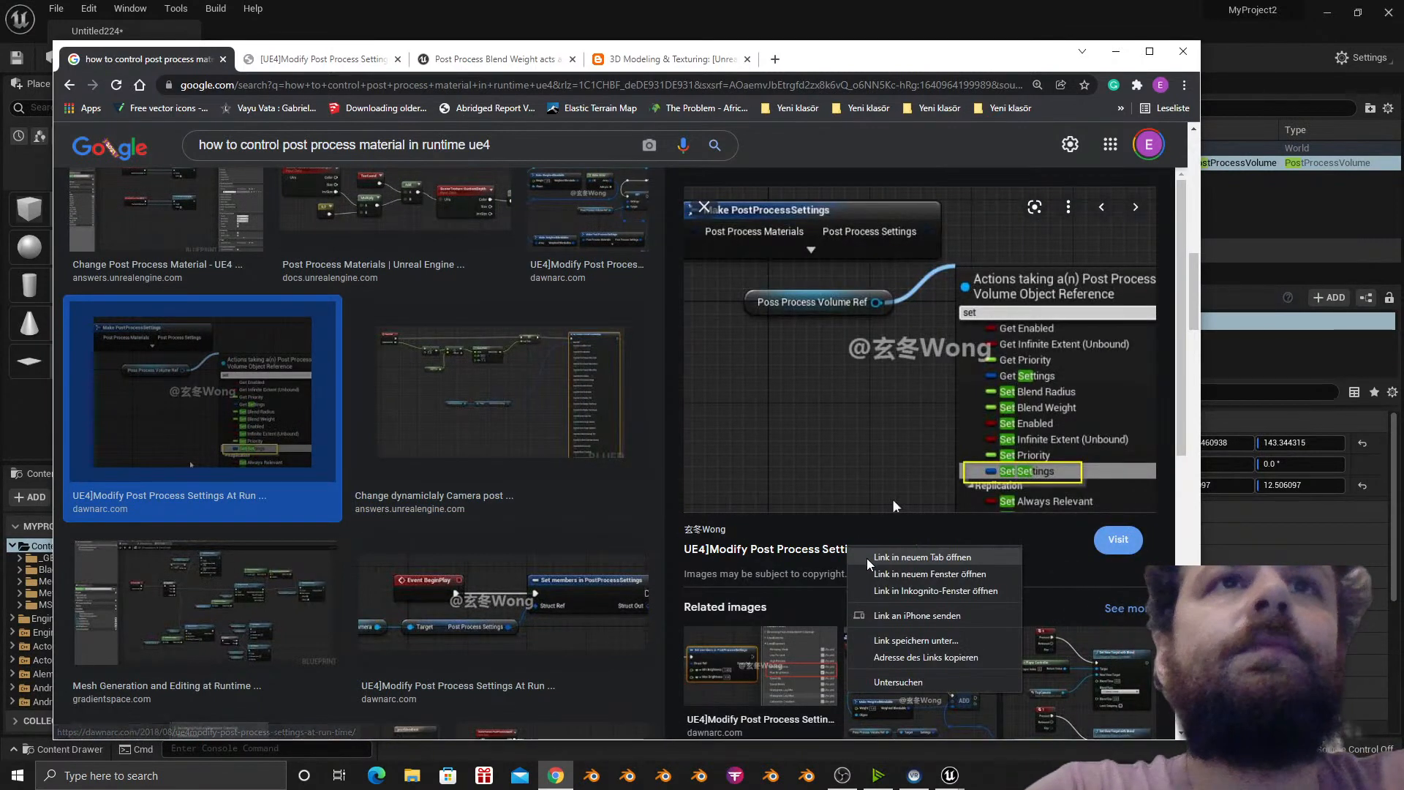
click(877, 558)
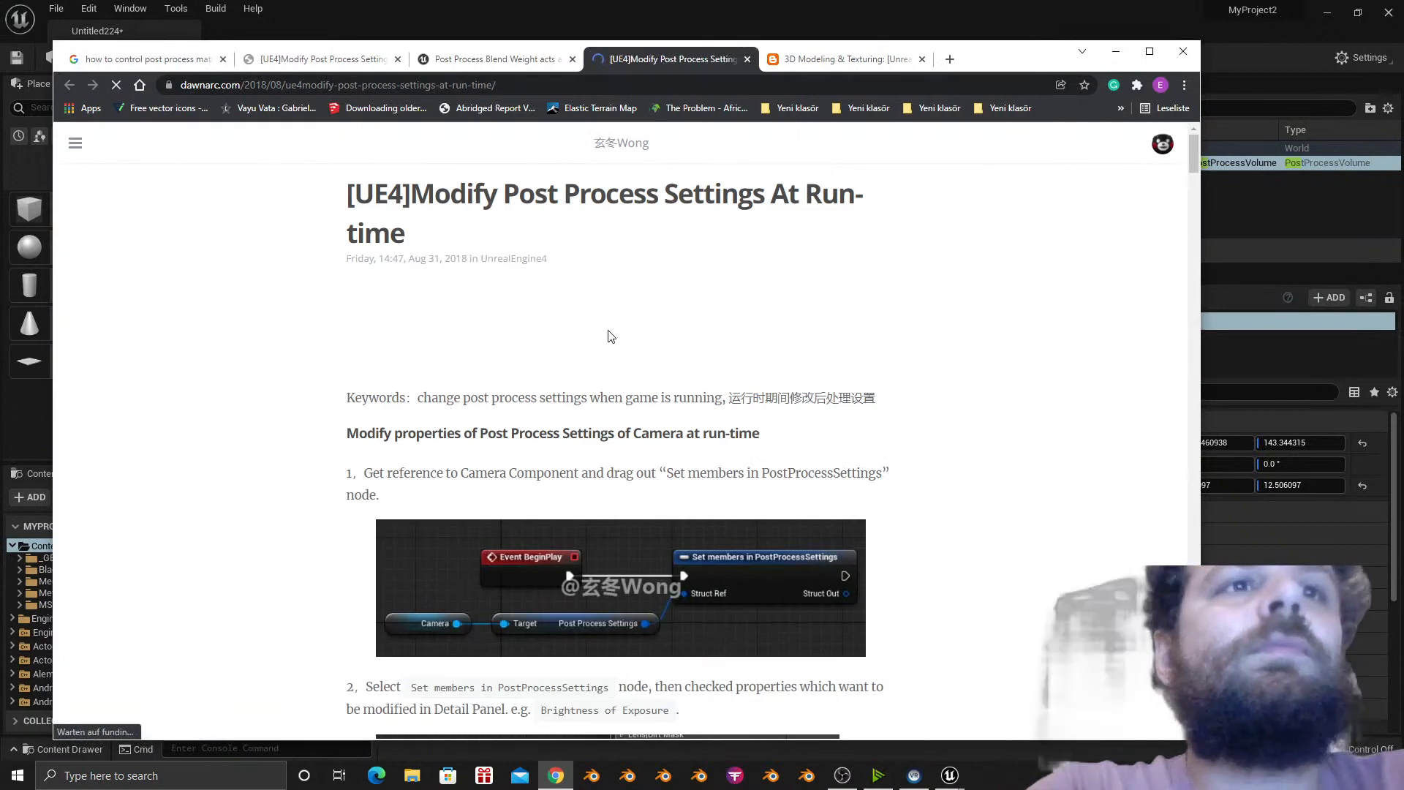
Read through the dawnarc.com article, examining the event graph that changes only the Post Process Materials through a dynamic material instance.
scroll(621, 340, down, 5)
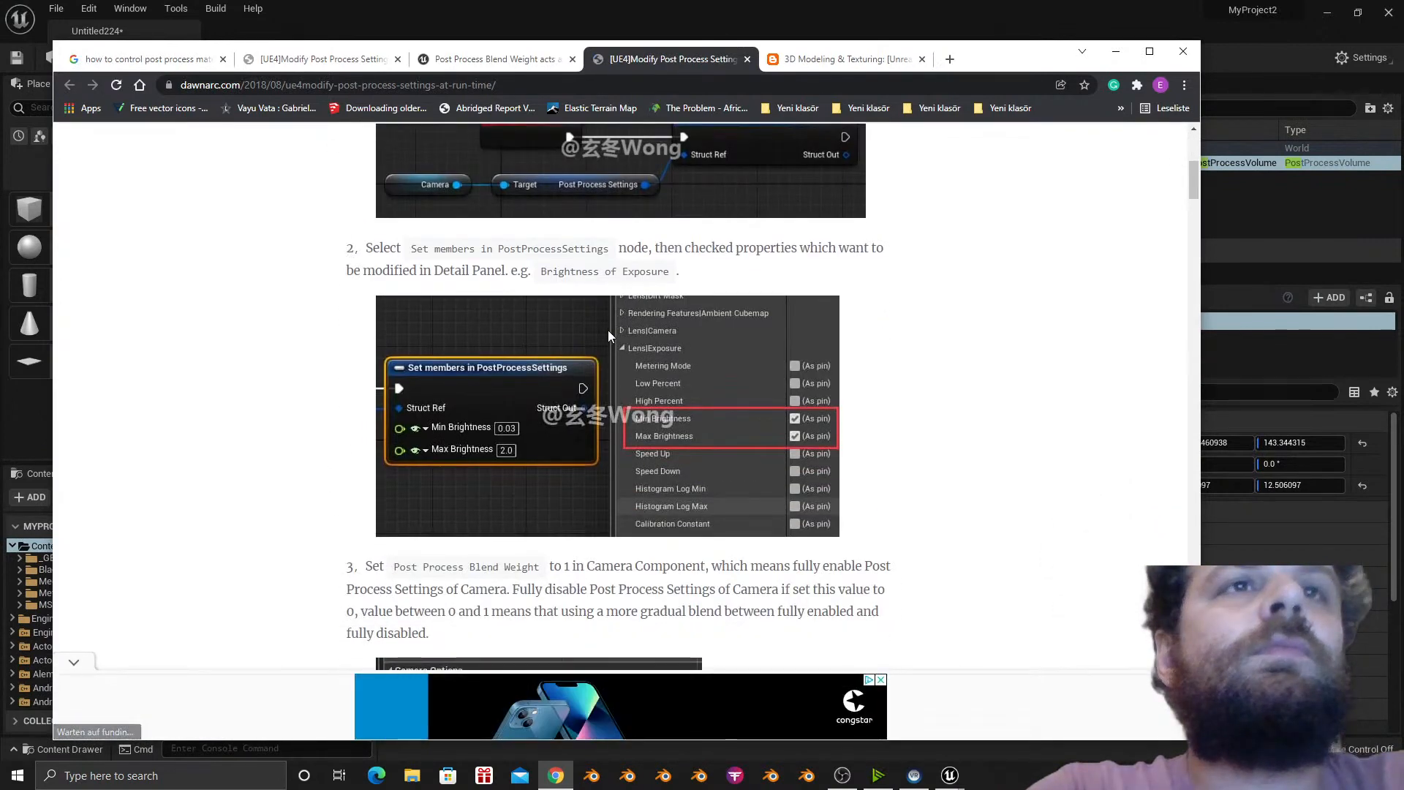
scroll(608, 330, down, 5)
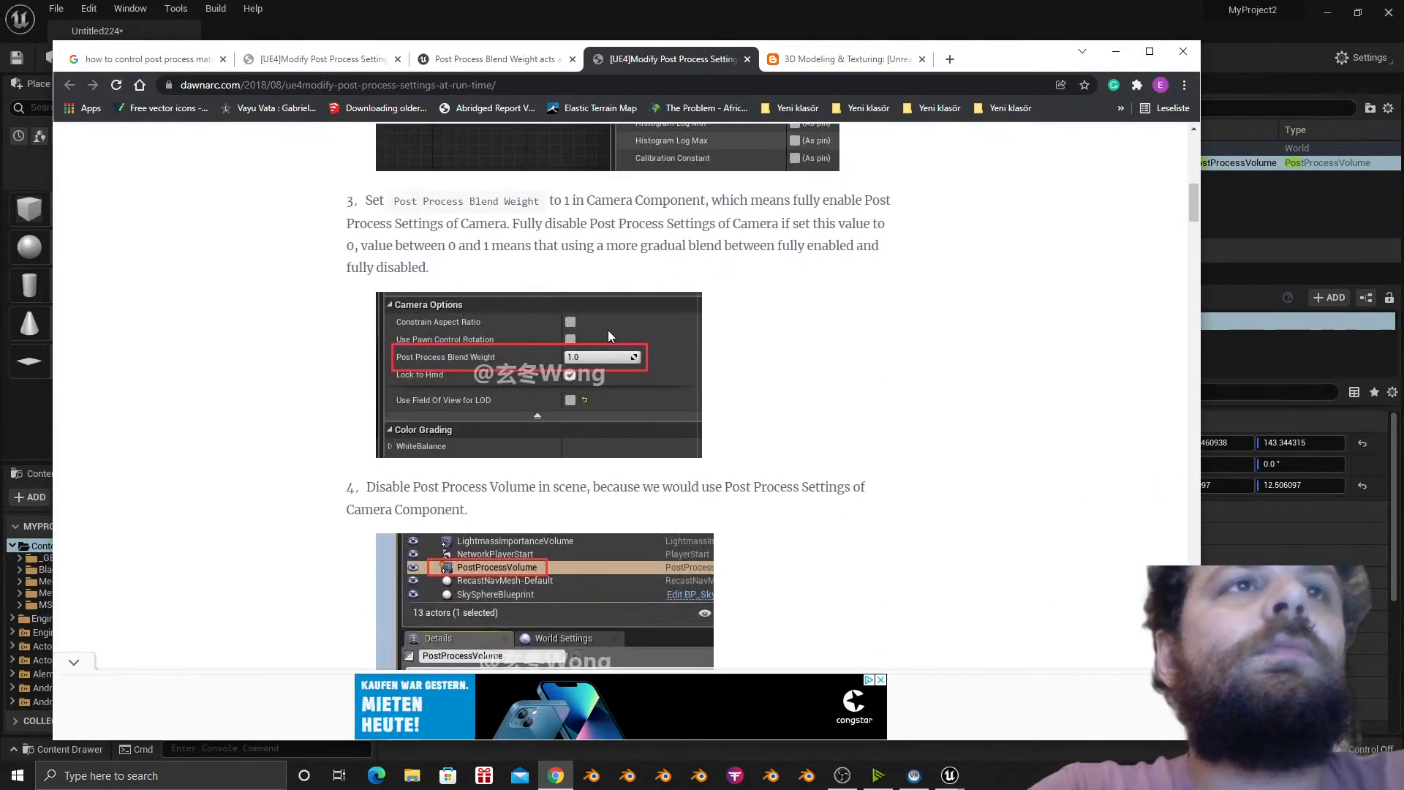
scroll(608, 331, down, 4)
scroll(608, 330, down, 3)
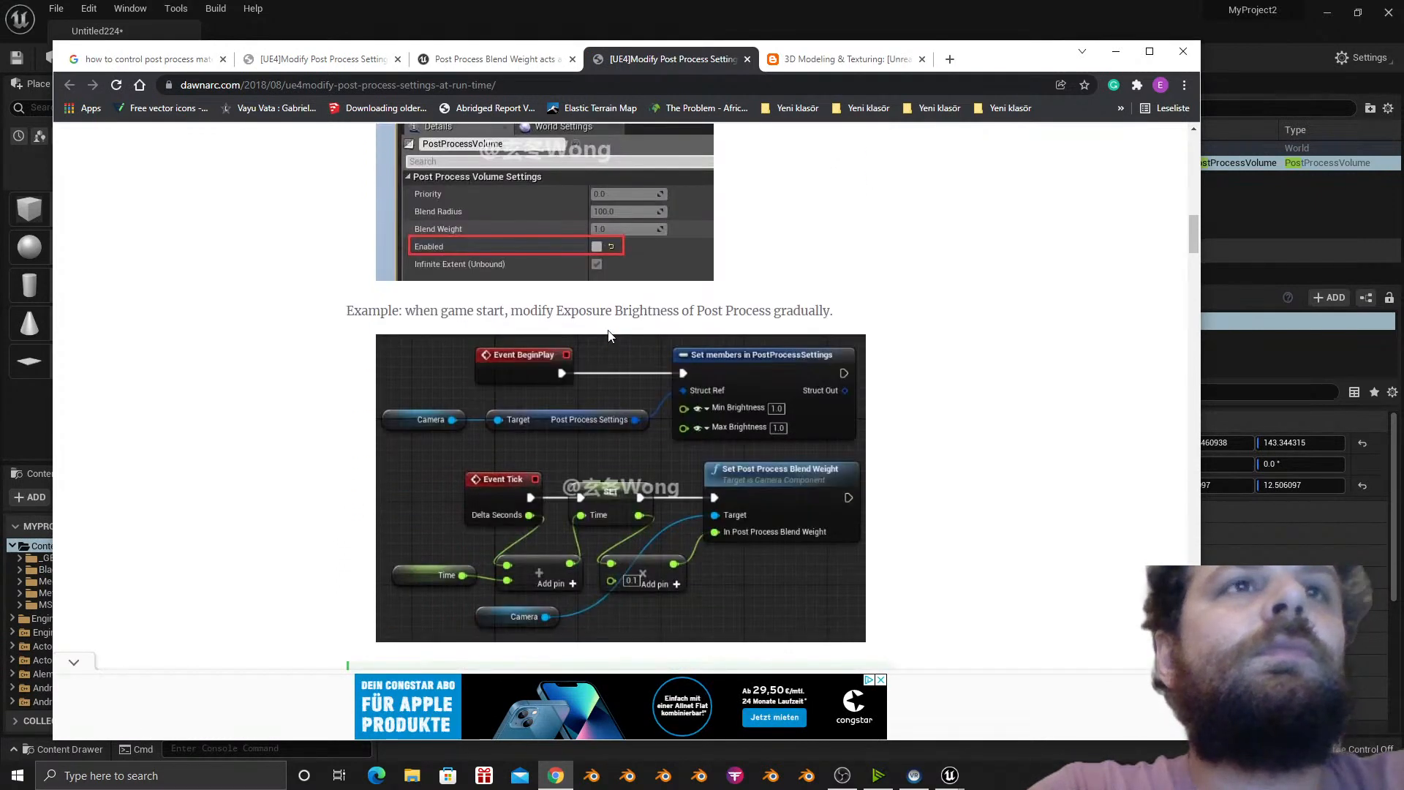
scroll(608, 330, down, 9)
scroll(608, 330, down, 5)
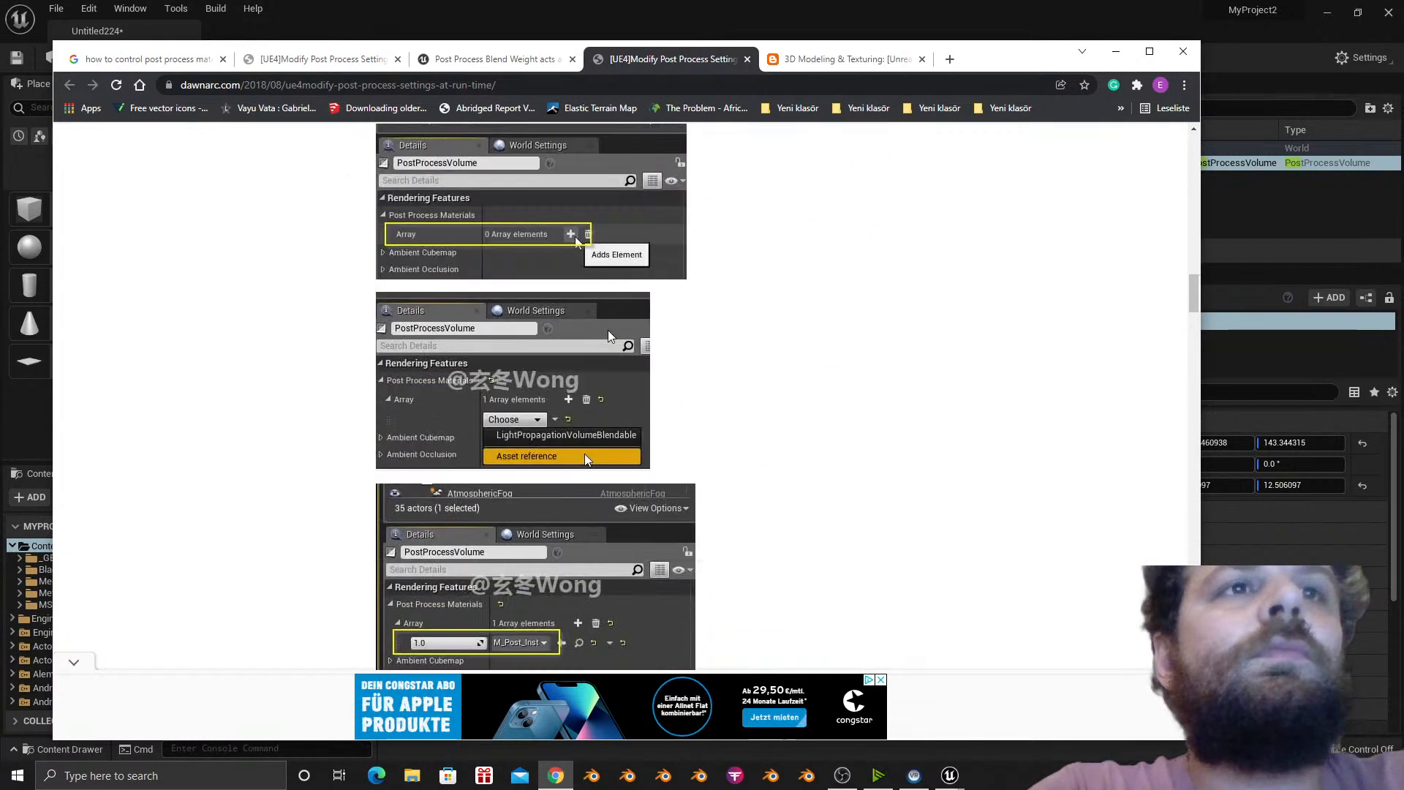
scroll(608, 330, down, 15)
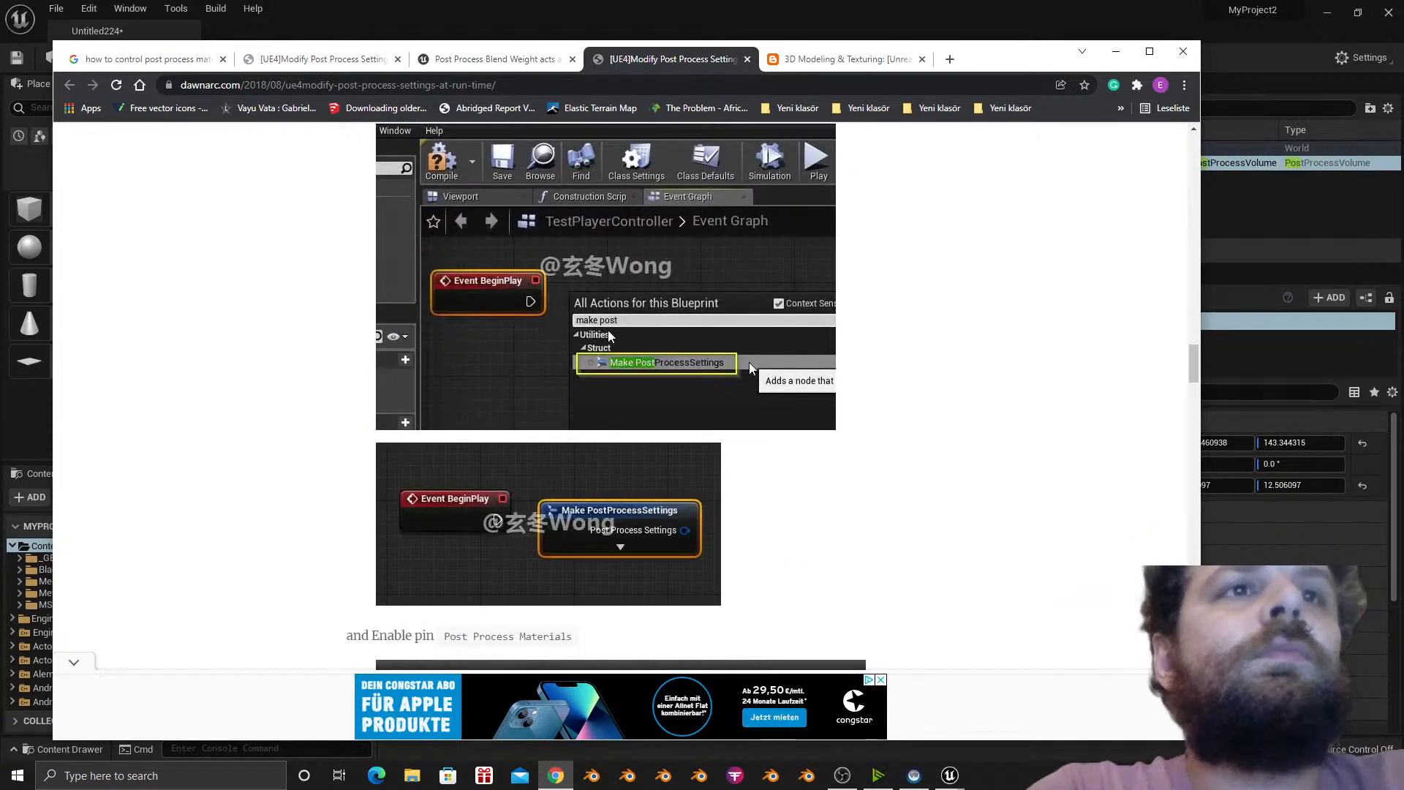
scroll(608, 330, down, 4)
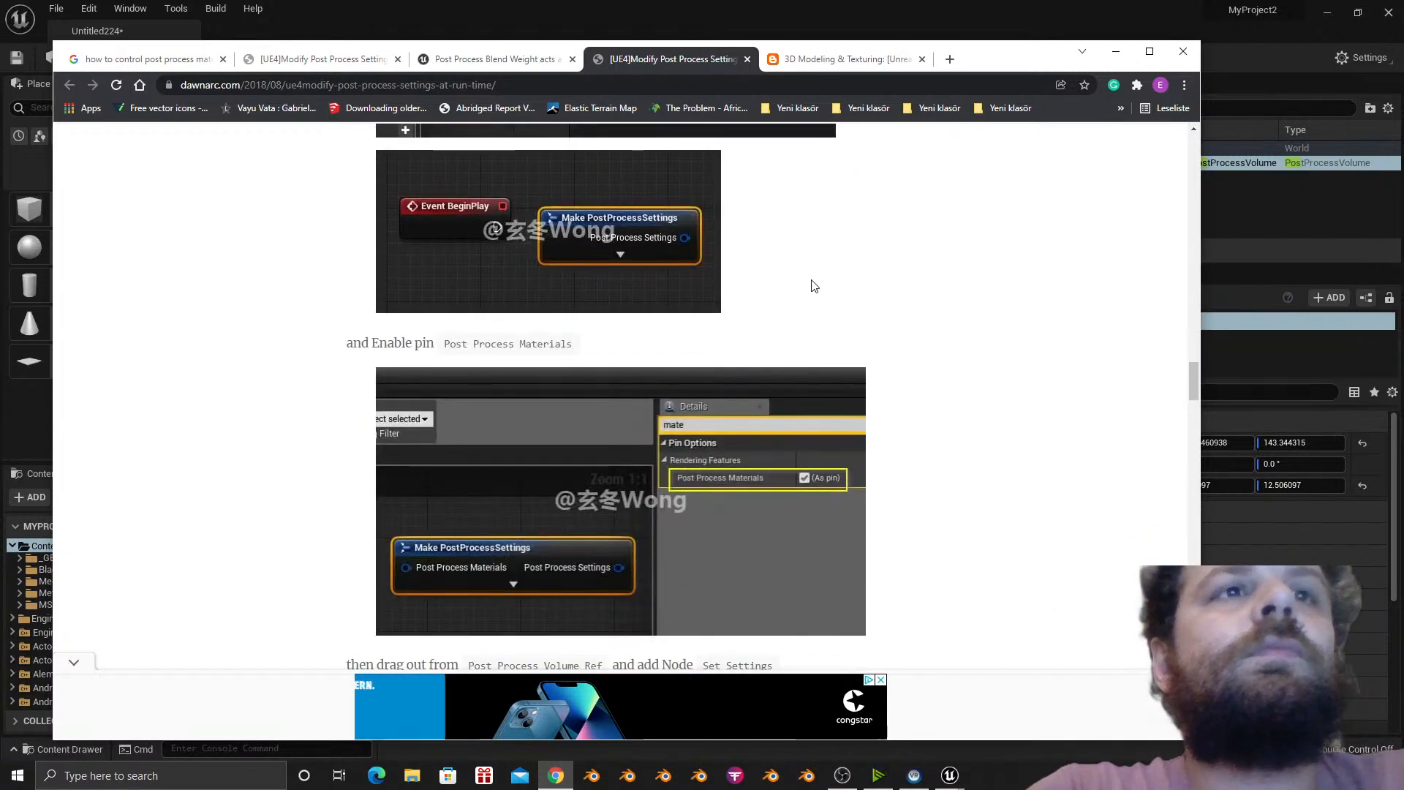
scroll(816, 283, down, 5)
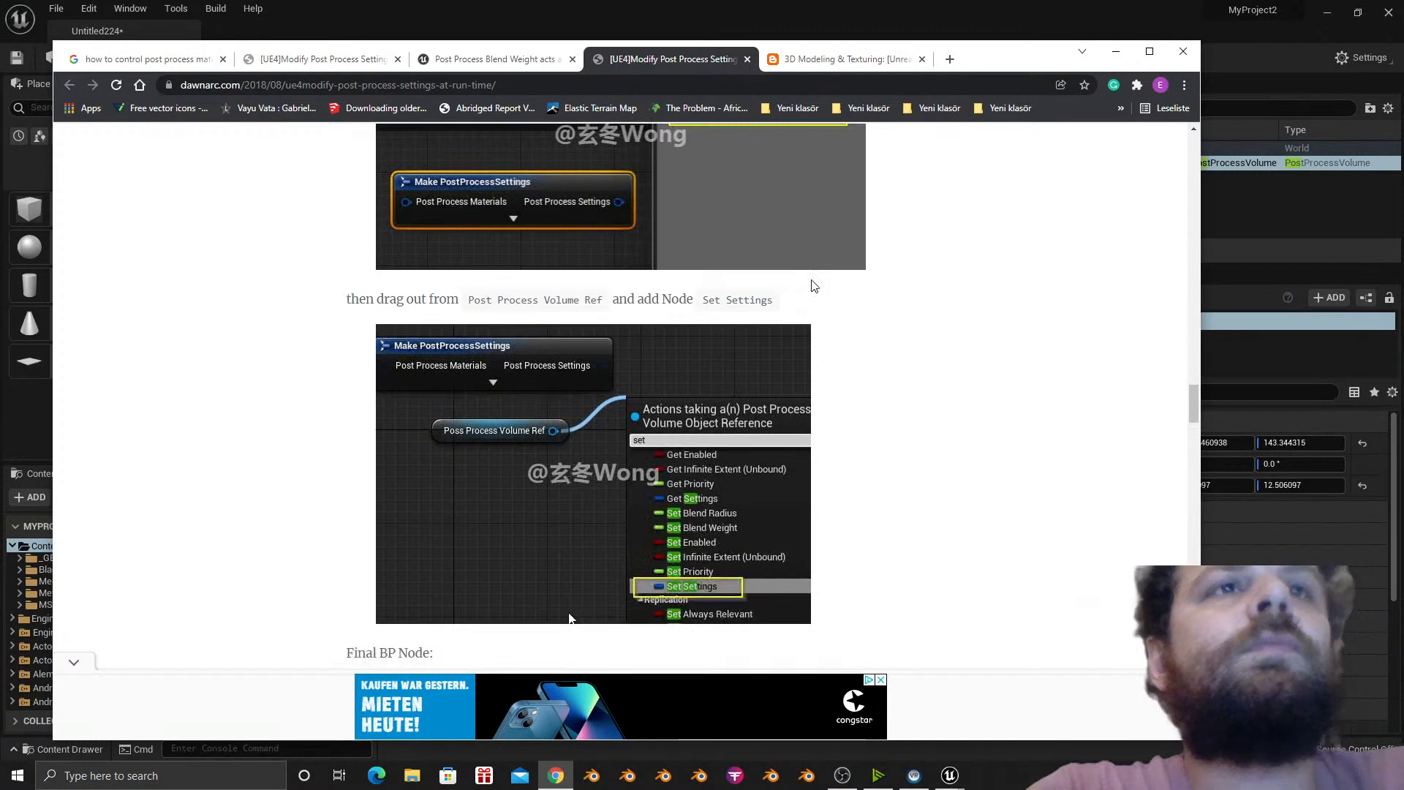
scroll(812, 285, down, 5)
scroll(812, 286, down, 10)
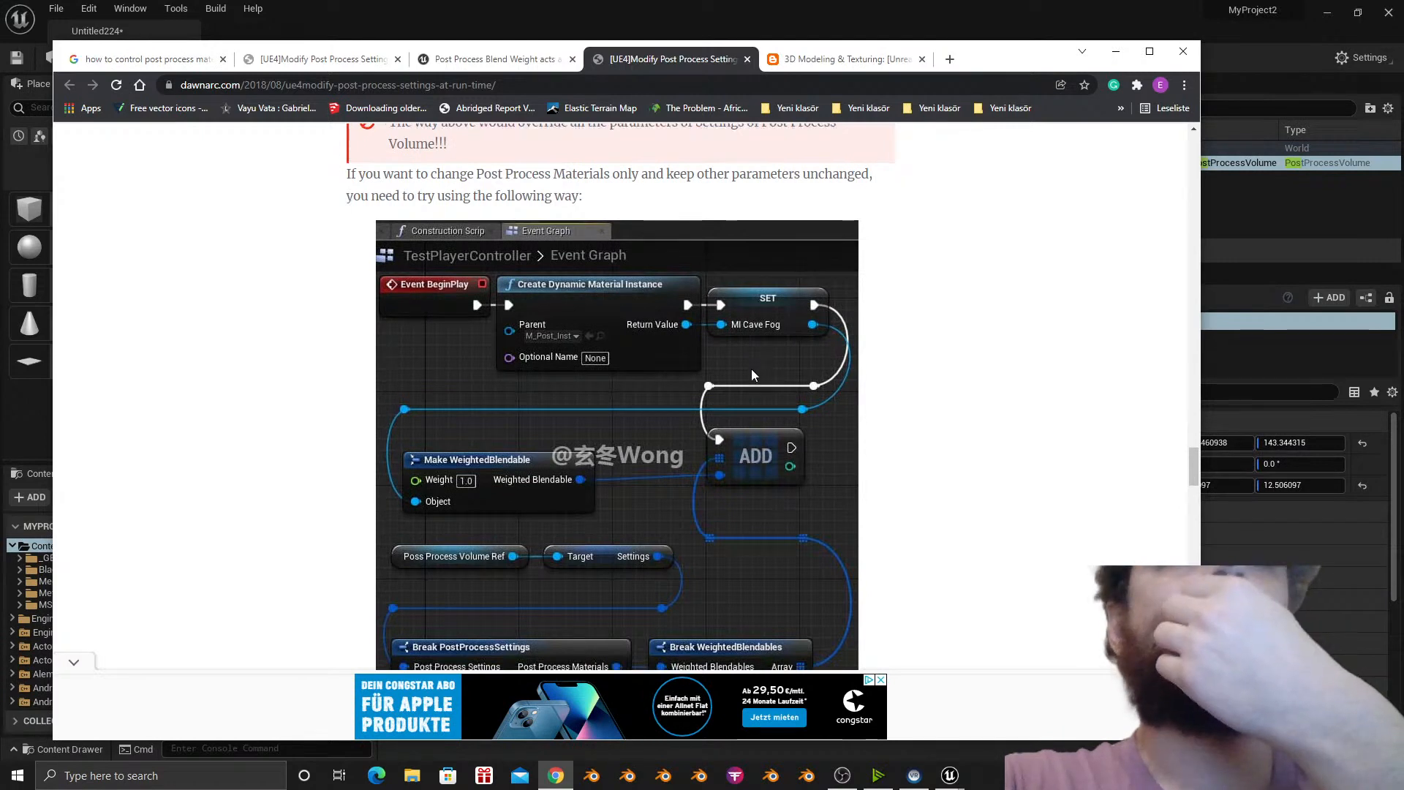
scroll(751, 375, down, 2)
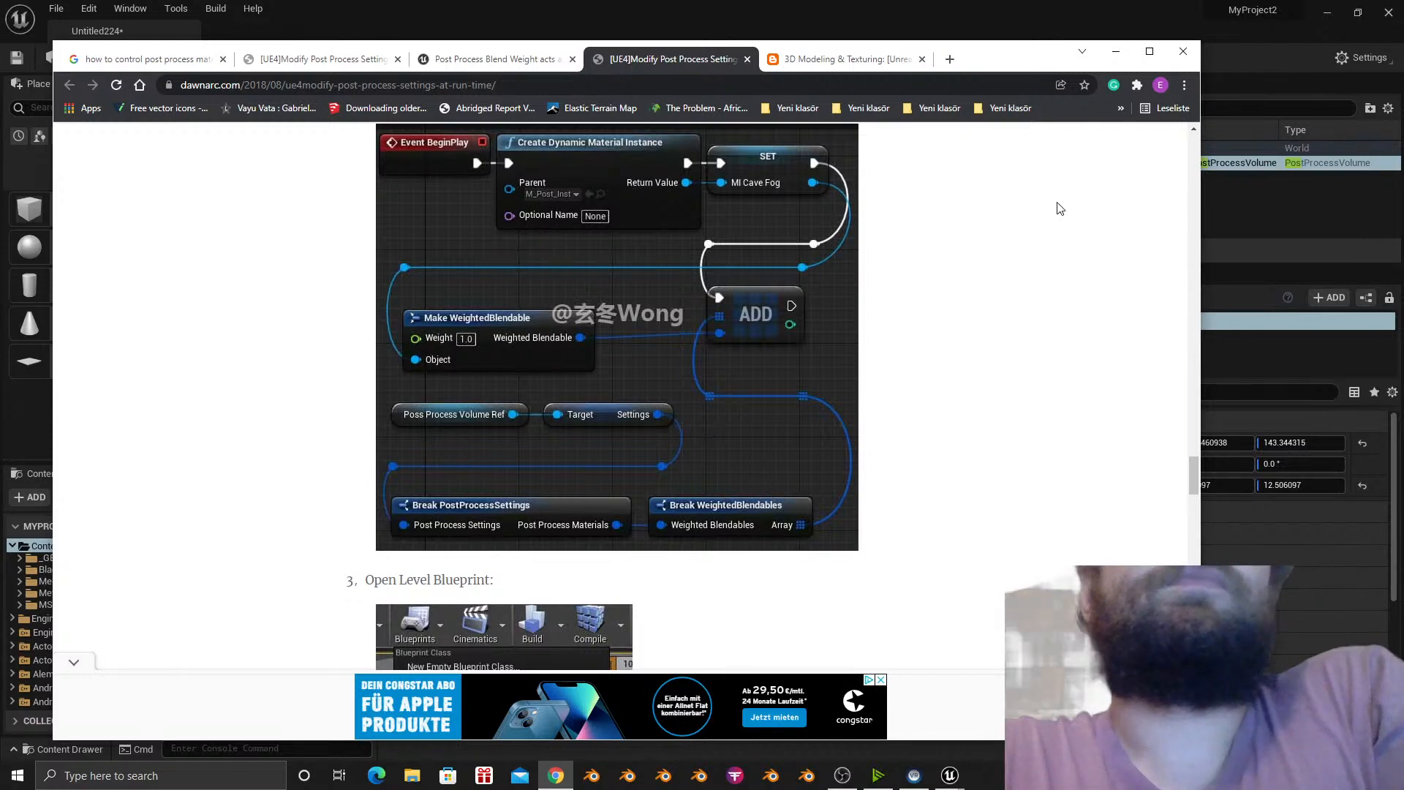
scroll(904, 338, up, 4)
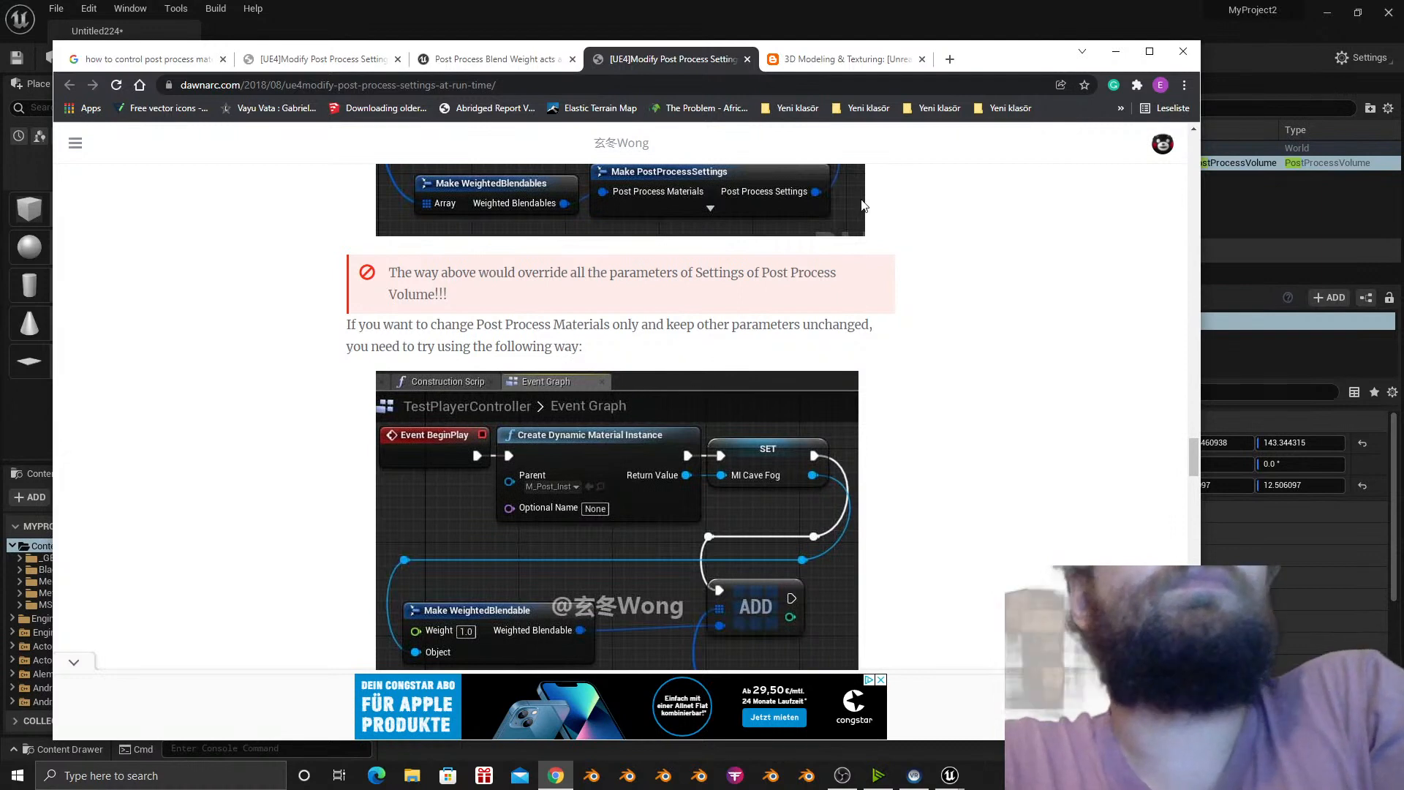
scroll(711, 401, down, 2)
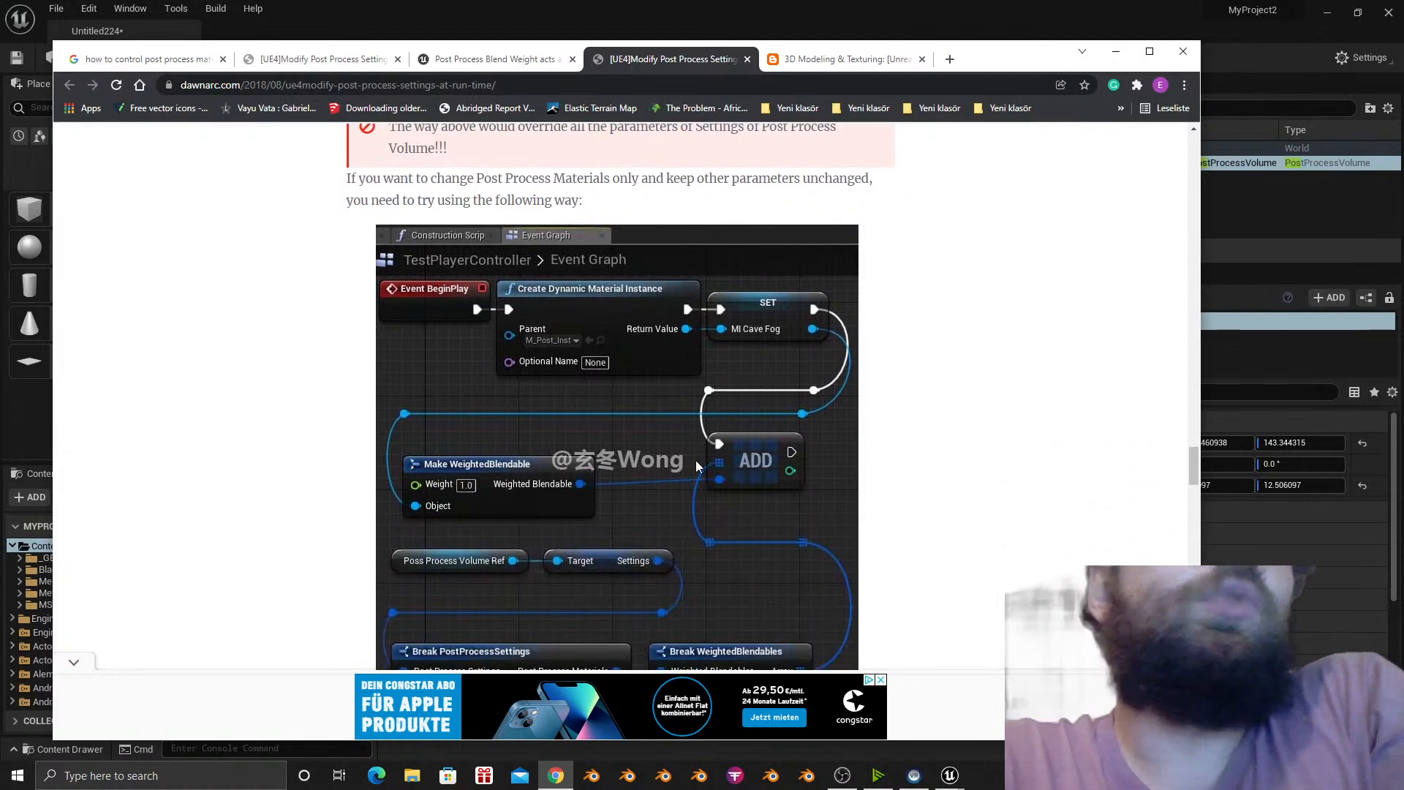
Arrange the browser and Unreal Engine side by side and open the level blueprint, moving its window to expose the event graph.
drag(976, 55, 1403, 59)
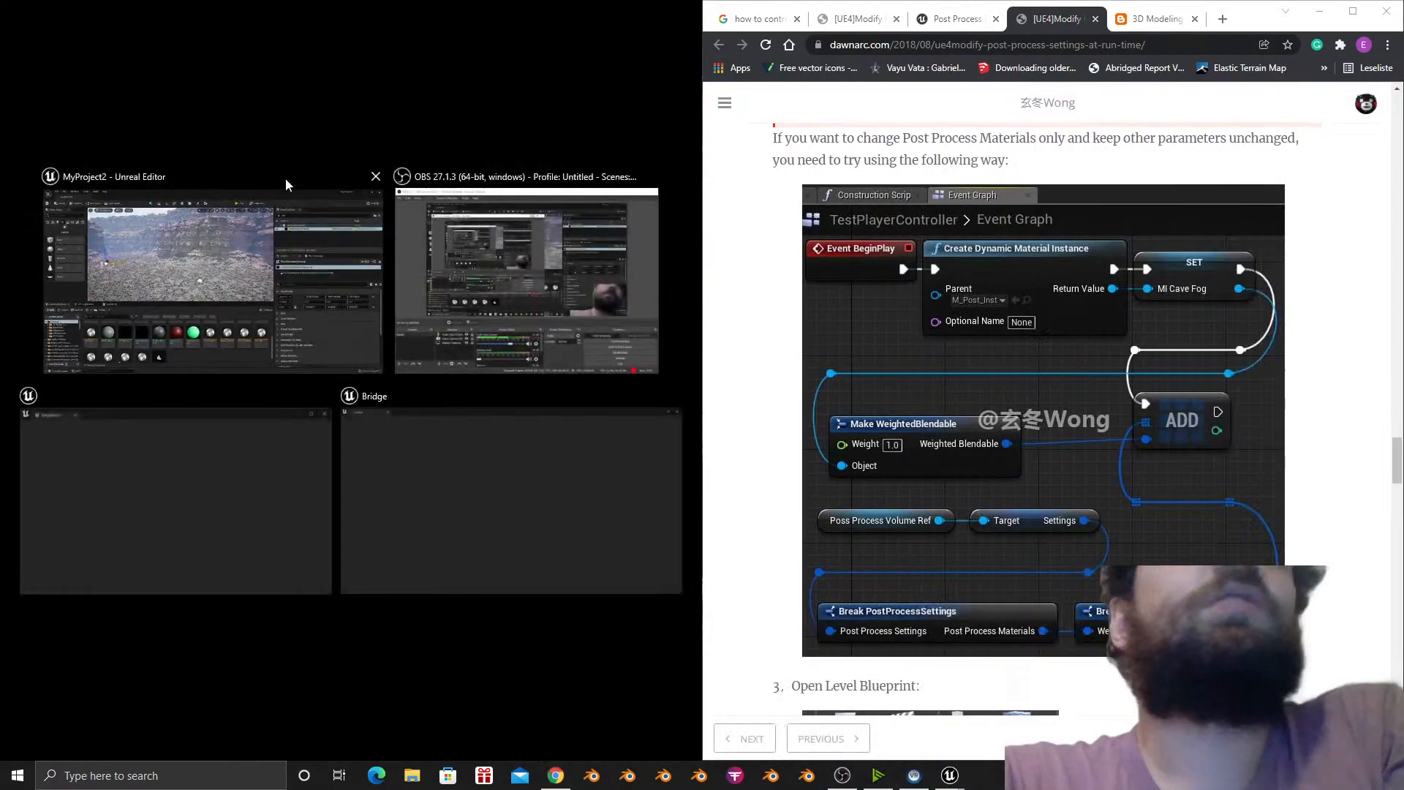
click(285, 177)
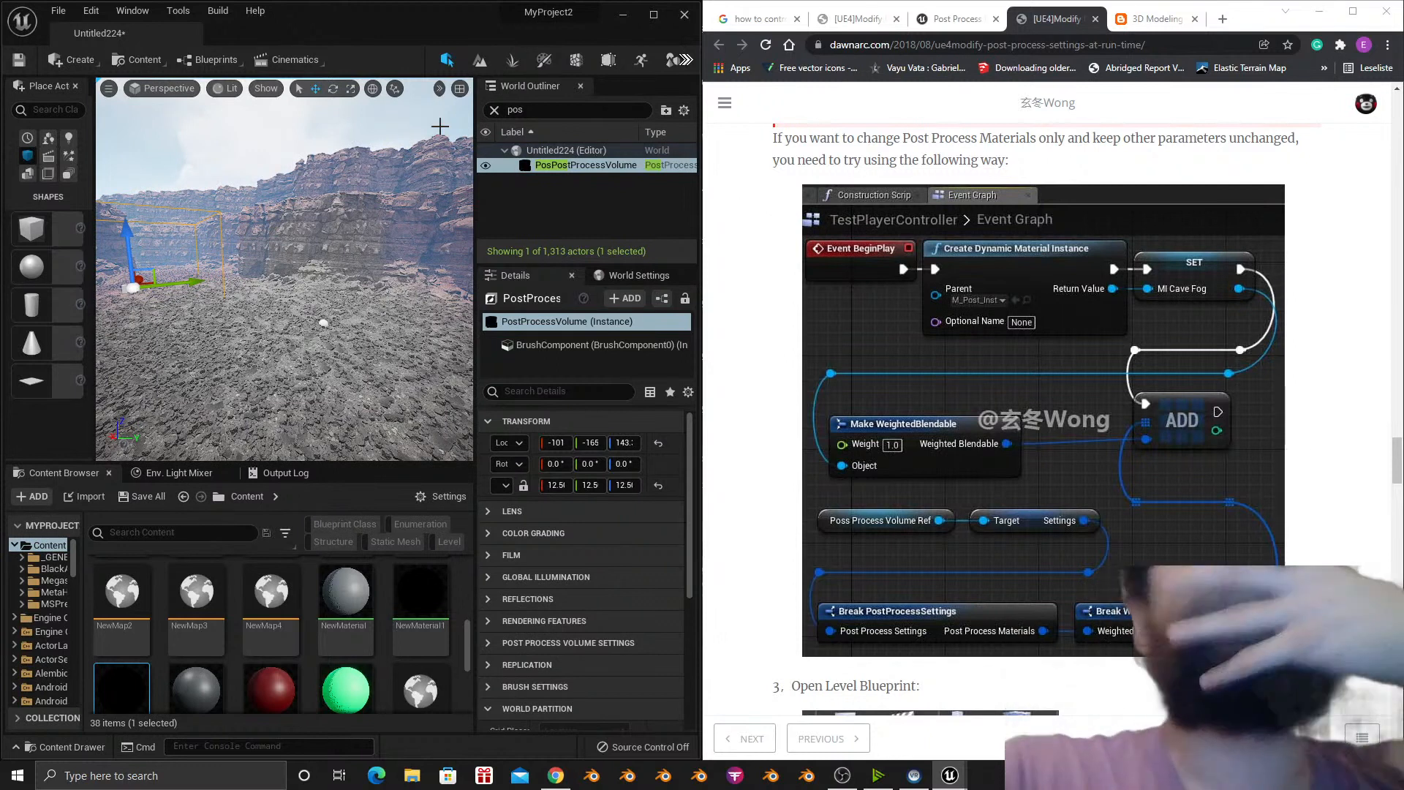
click(223, 59)
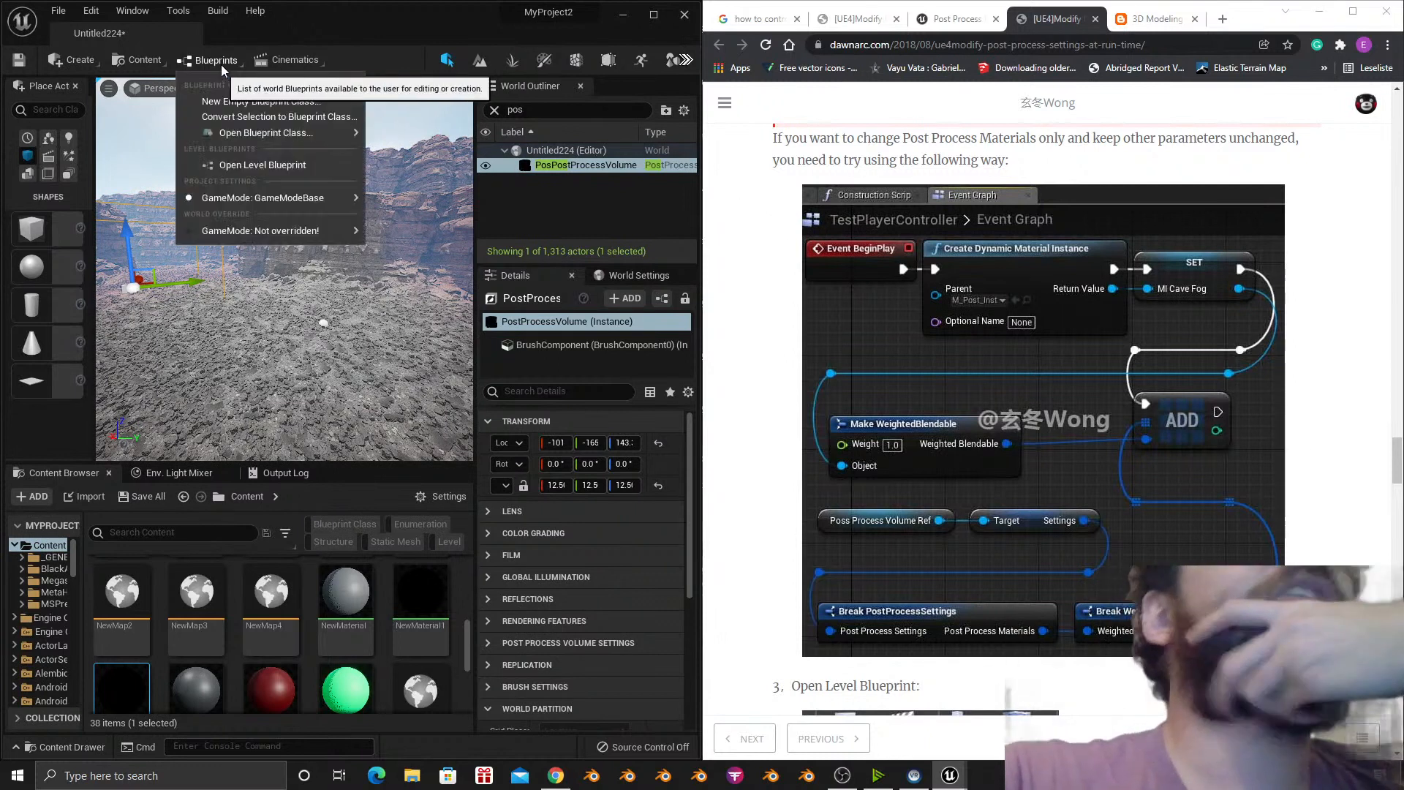
click(241, 168)
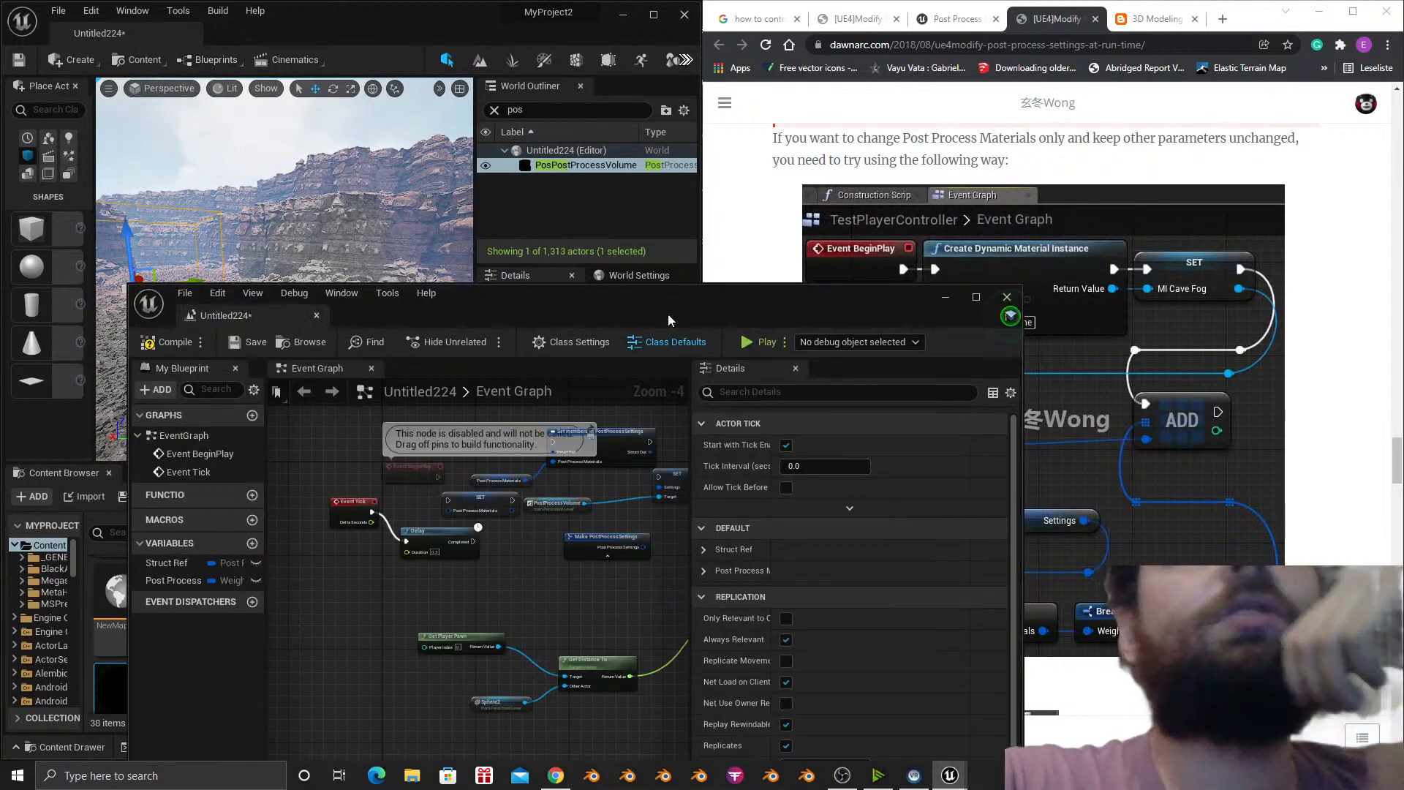
drag(668, 314, 538, 119)
Delete the Delay node connected to Event Tick in the level blueprint.
scroll(417, 422, down, 4)
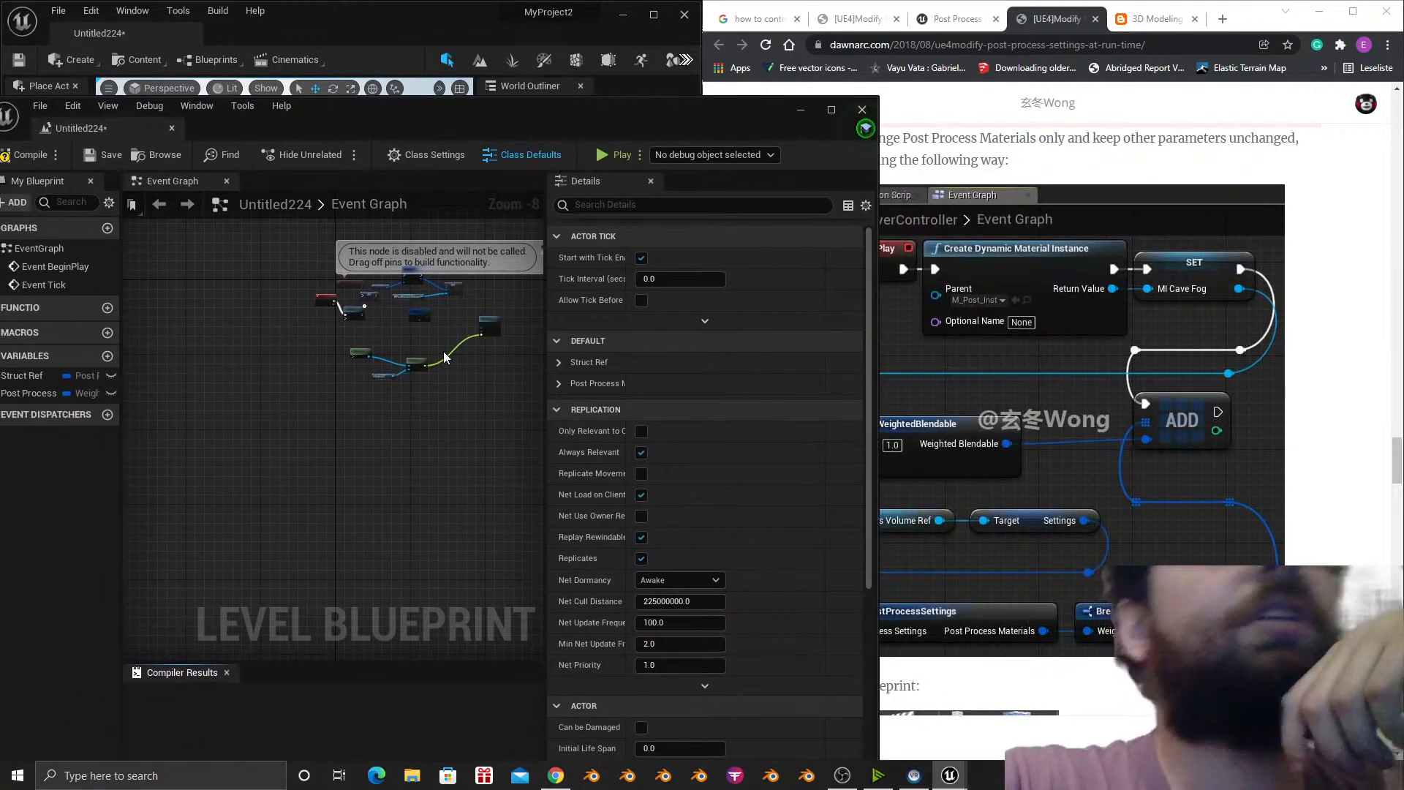
scroll(444, 351, up, 7)
right_drag(421, 410, 407, 472)
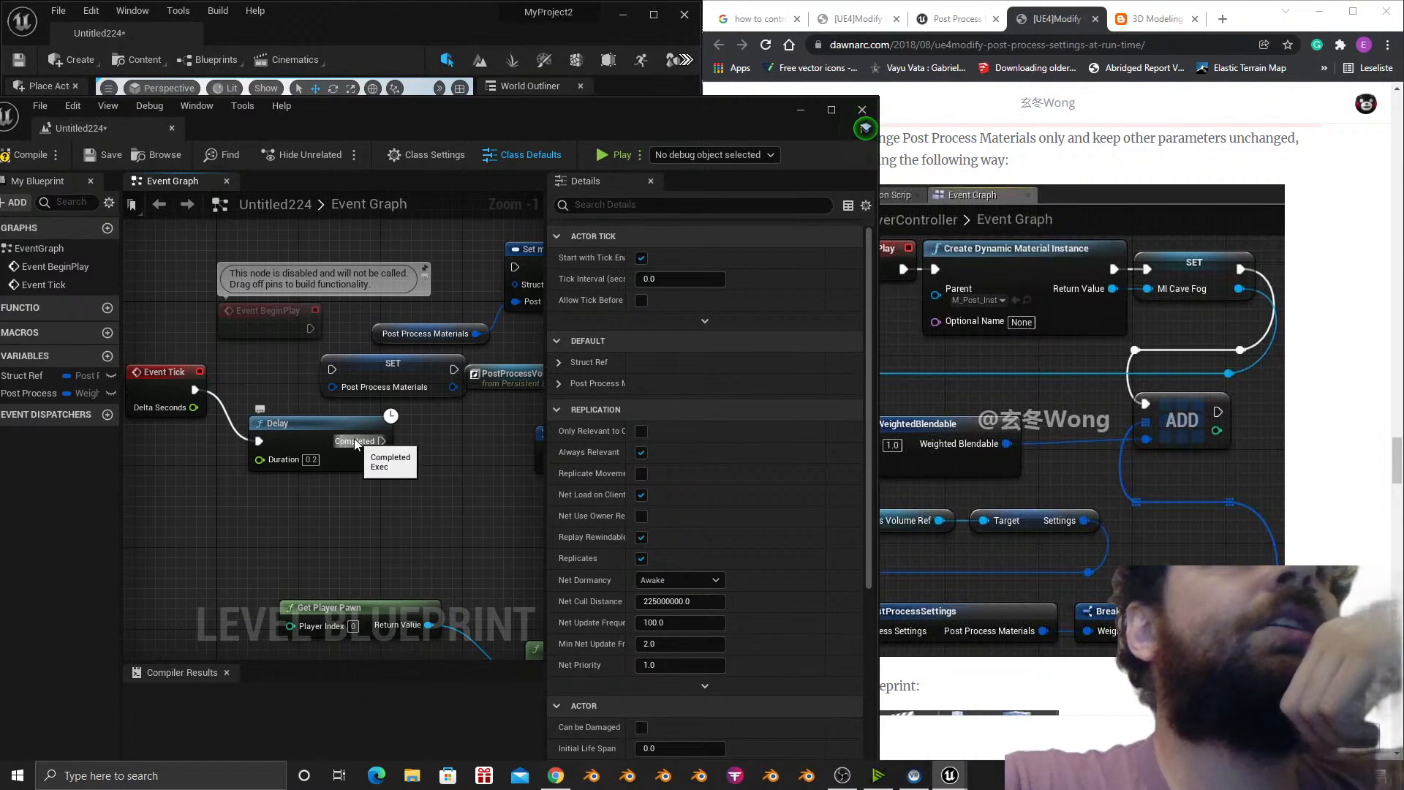
click(320, 420)
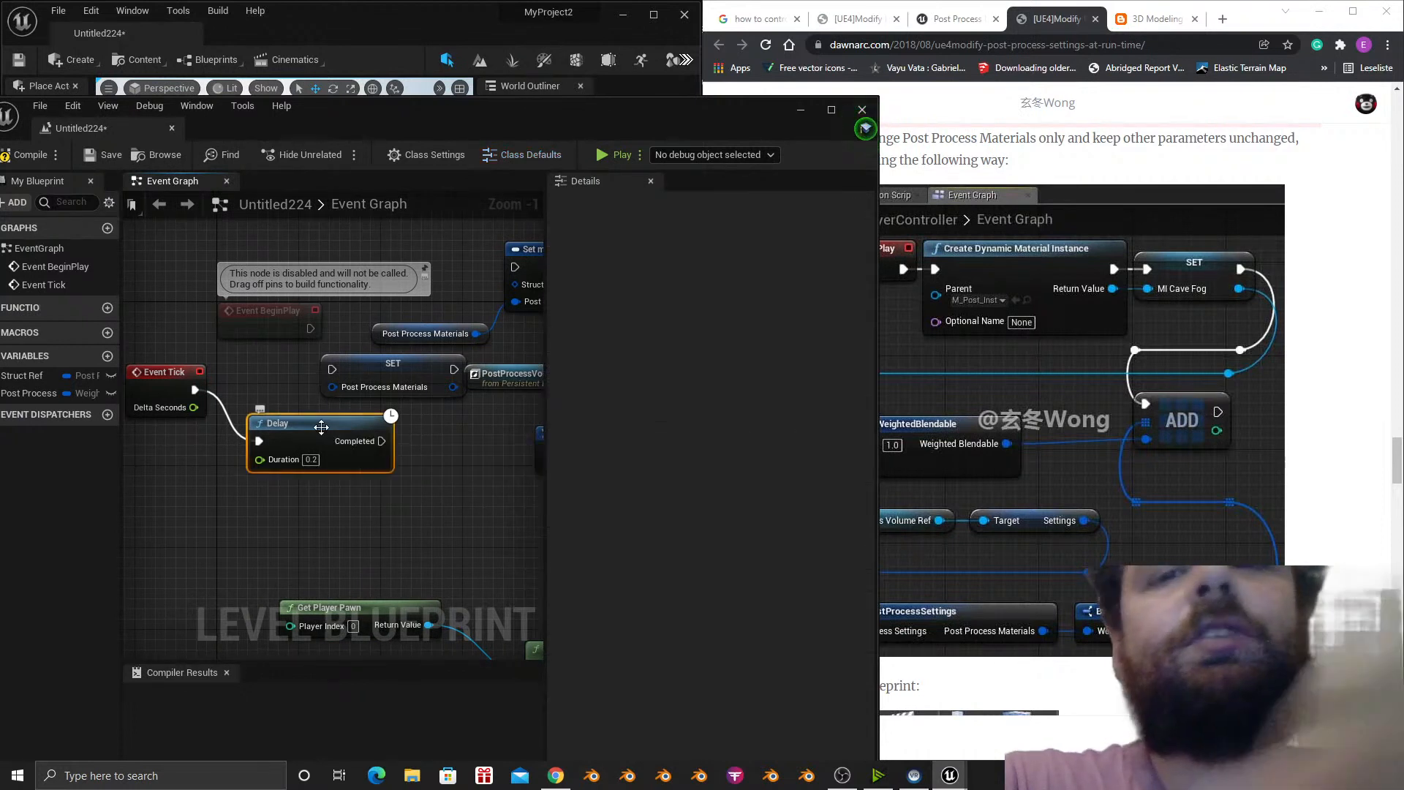
key(Delete)
Delete the Post Process Materials nodes, the PostProcessVolume reference, Set members in PostProcessSettings and the other leftover nodes around them.
right_drag(320, 420, 244, 457)
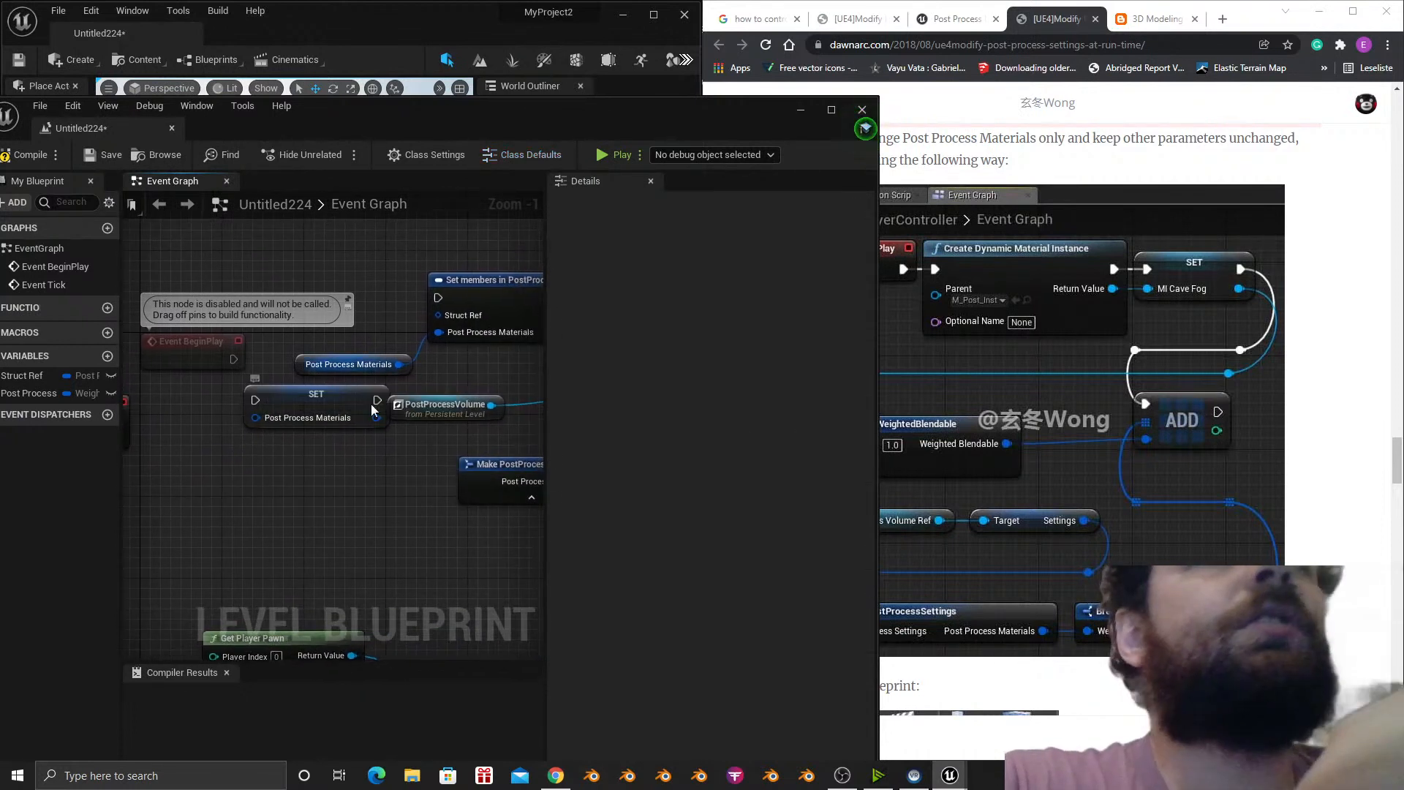
drag(436, 490, 326, 366)
key(Delete)
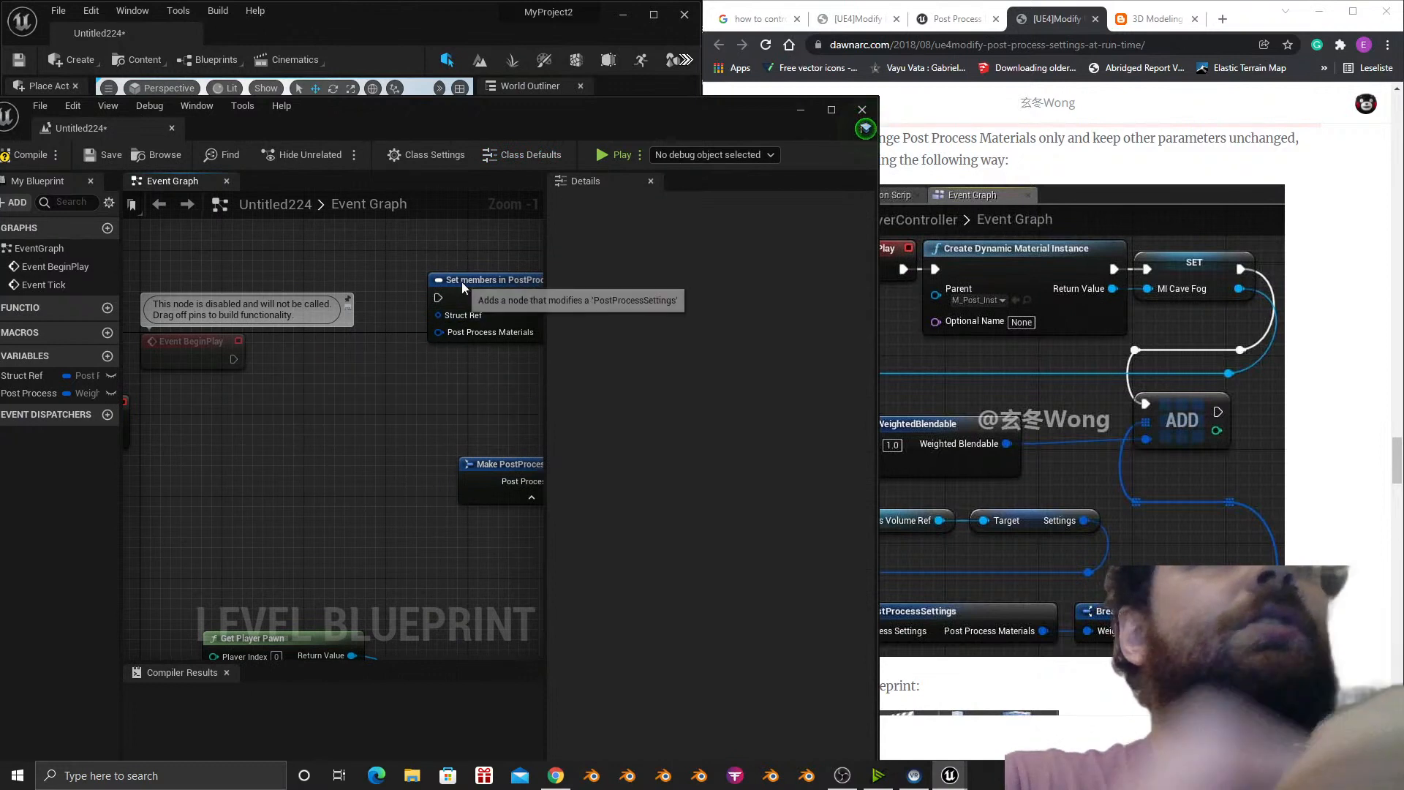
click(462, 283)
key(Delete)
scroll(349, 322, down, 4)
drag(495, 548, 313, 352)
key(Delete)
Add a Create Dynamic Material Instance node driven by Event BeginPlay and set its Parent to NewMaterial1_Inst.
scroll(248, 325, up, 6)
text(create)
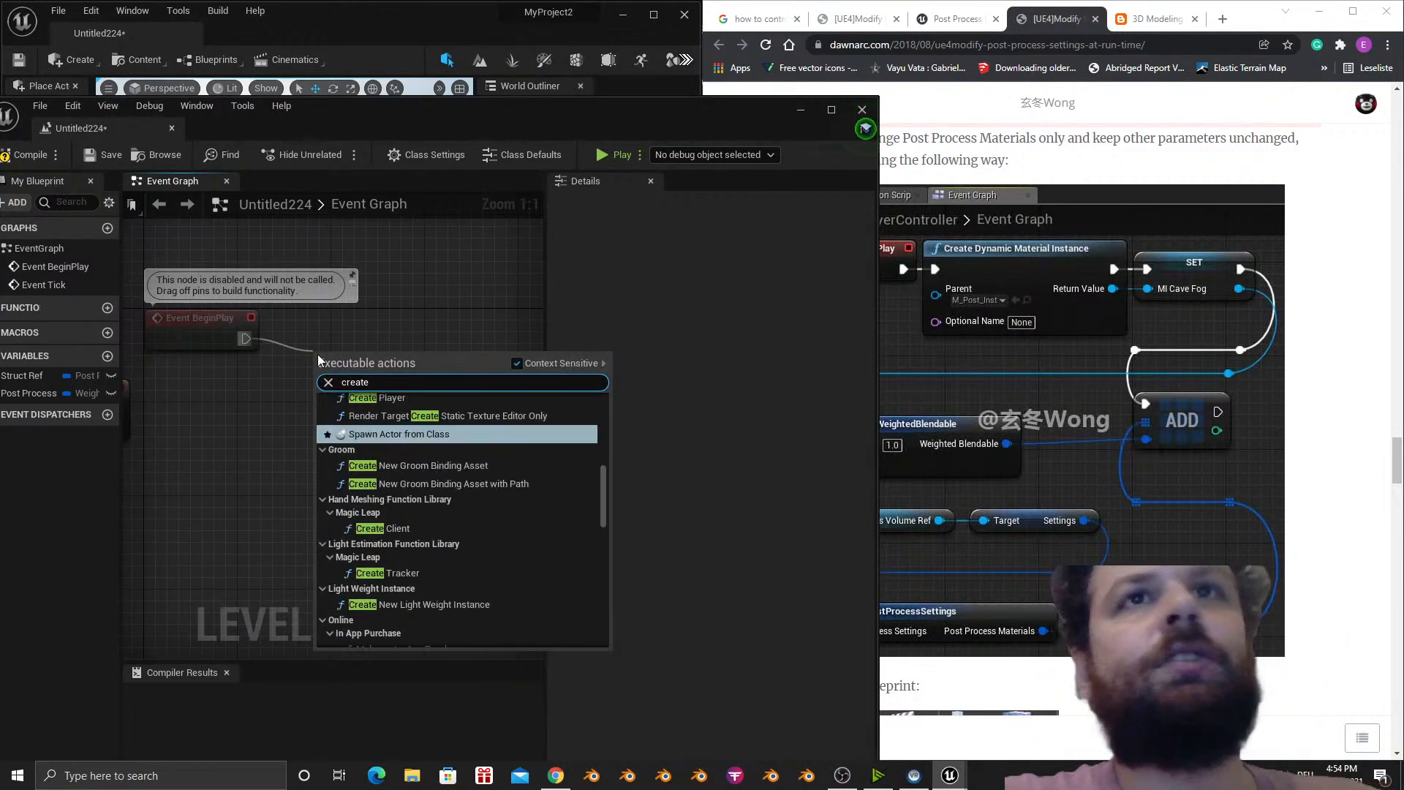
text( dynamic)
click(398, 423)
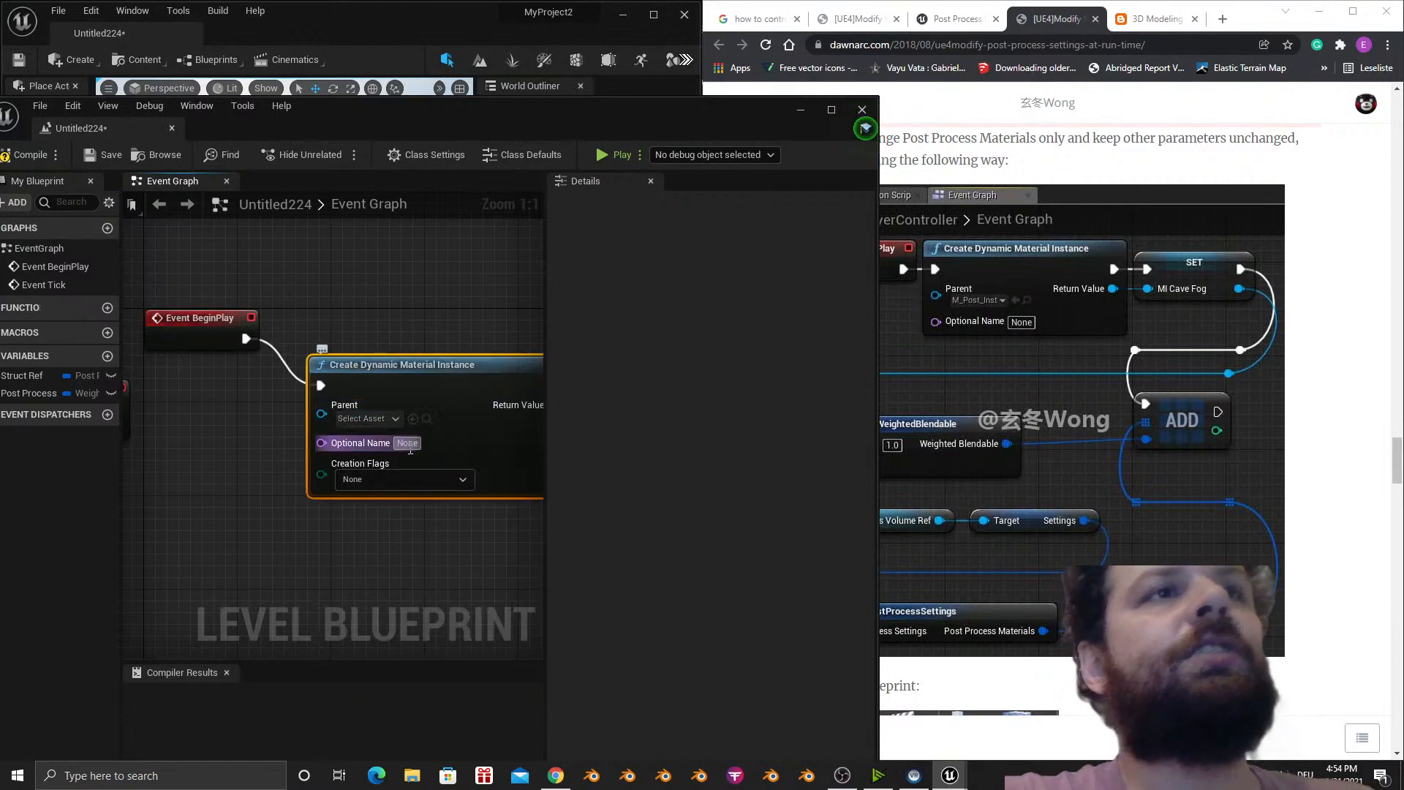
click(380, 420)
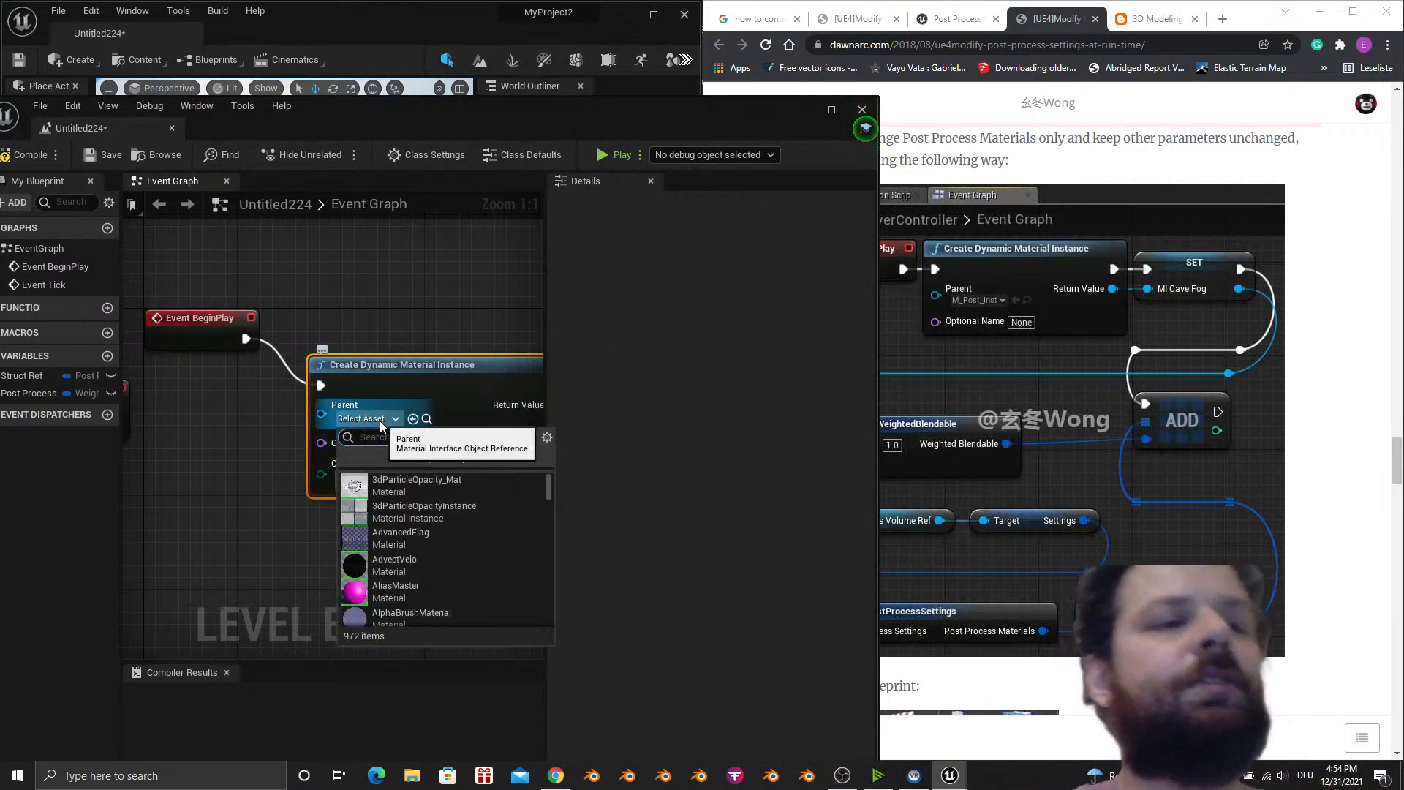
text(newmat)
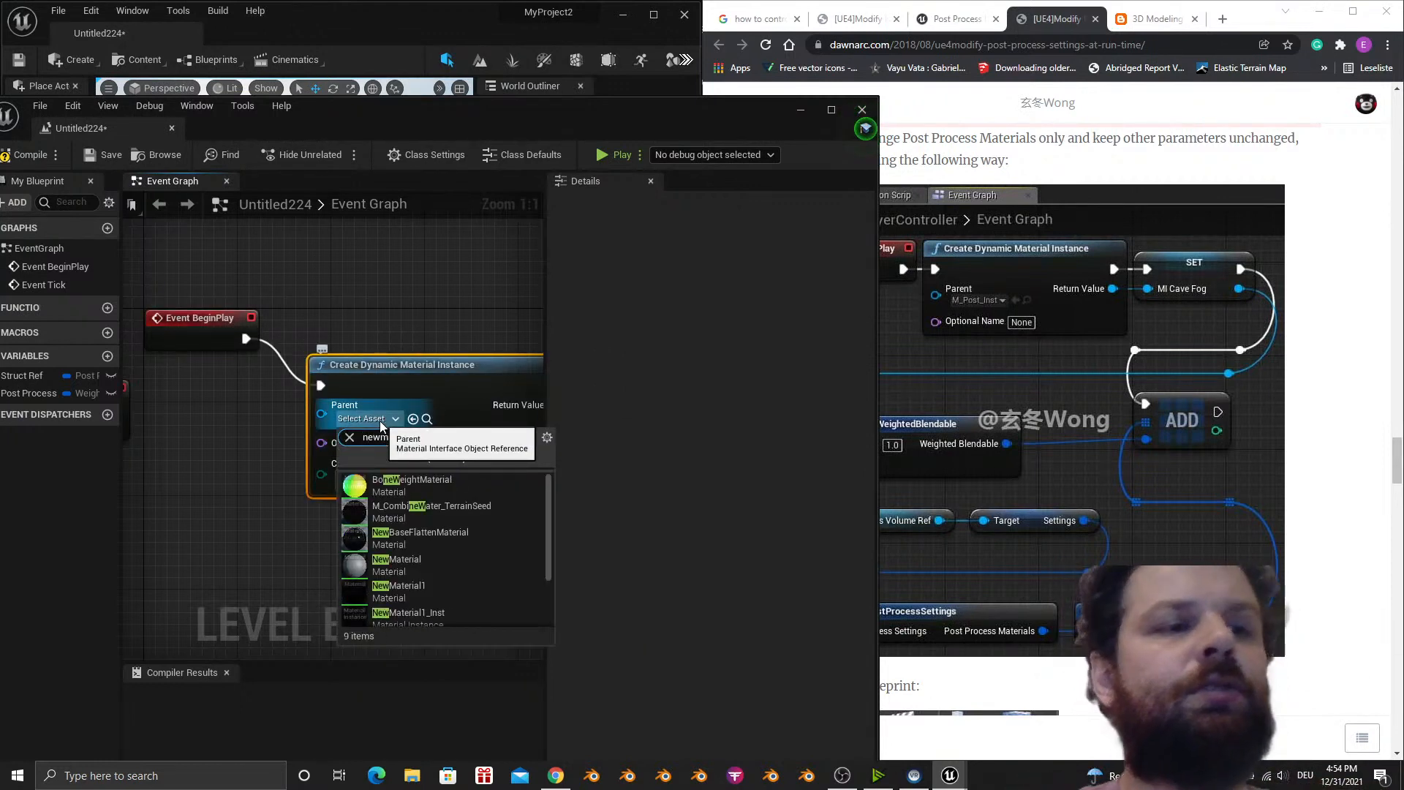
text(er)
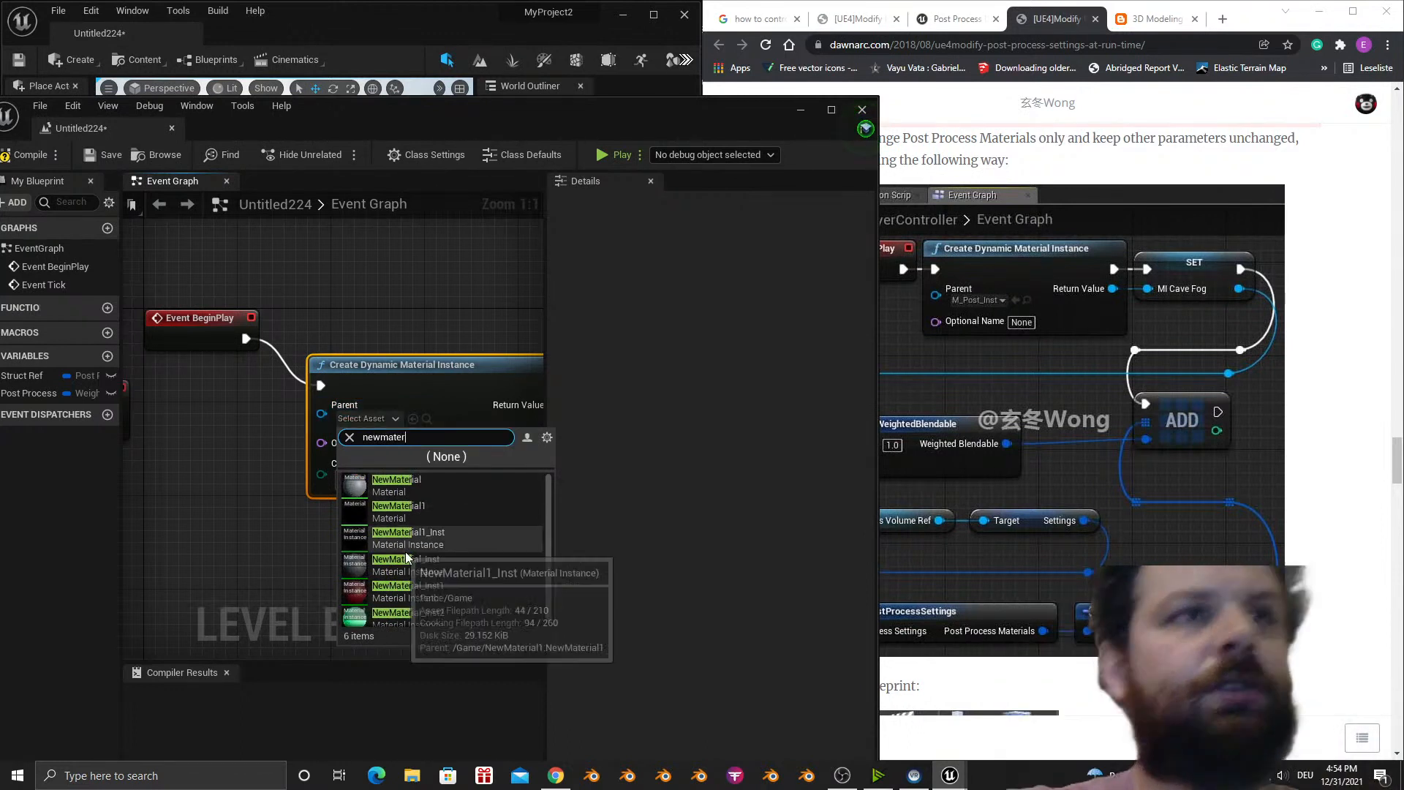
click(430, 537)
Add a GetScalarParameterValue node driven by the execution output of Create Dynamic Material Instance.
right_drag(428, 514, 322, 534)
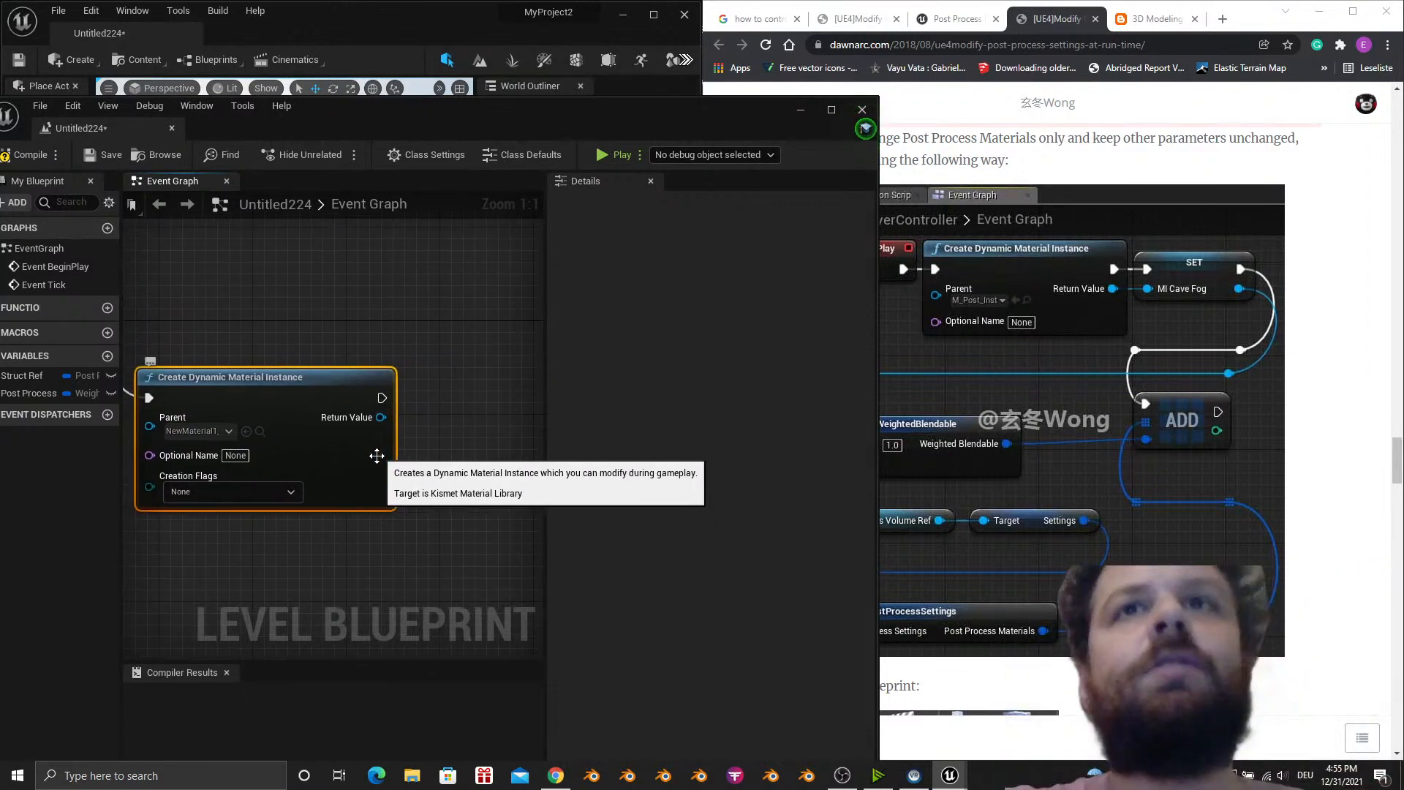
drag(382, 397, 435, 398)
text(create)
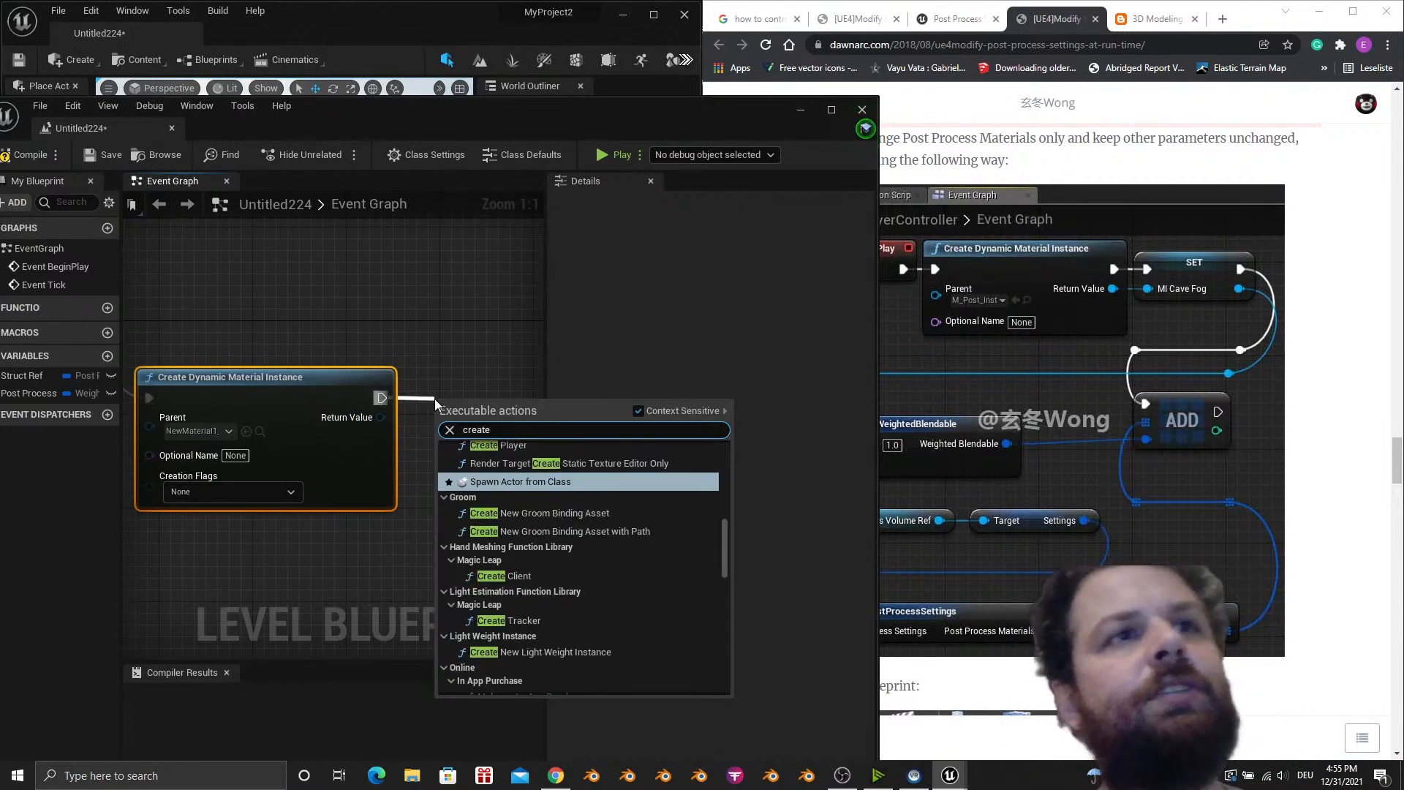
key(BackSpace)
key(BackSpace)
key(BackSpace)
key(BackSpace)
key(BackSpace)
key(BackSpace)
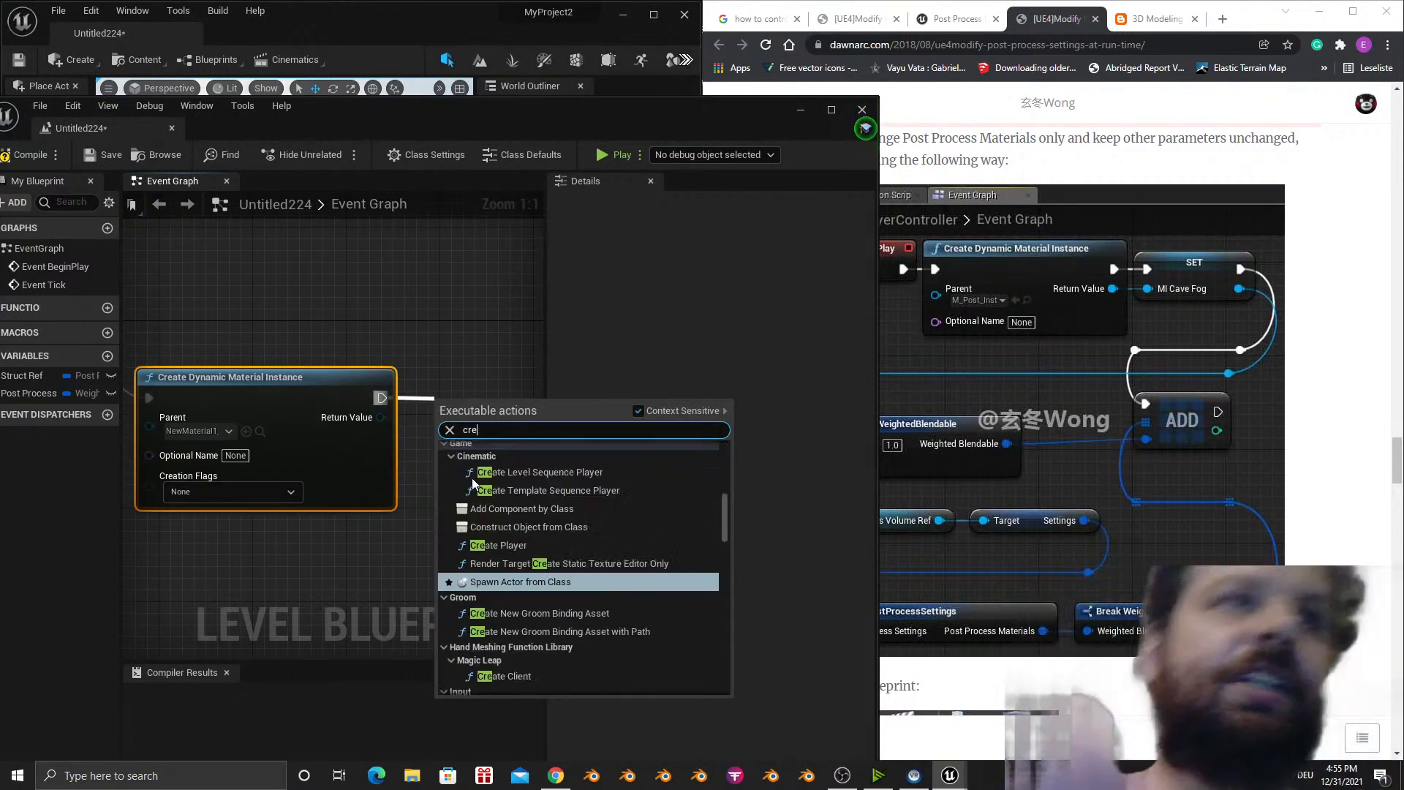
text(parameter)
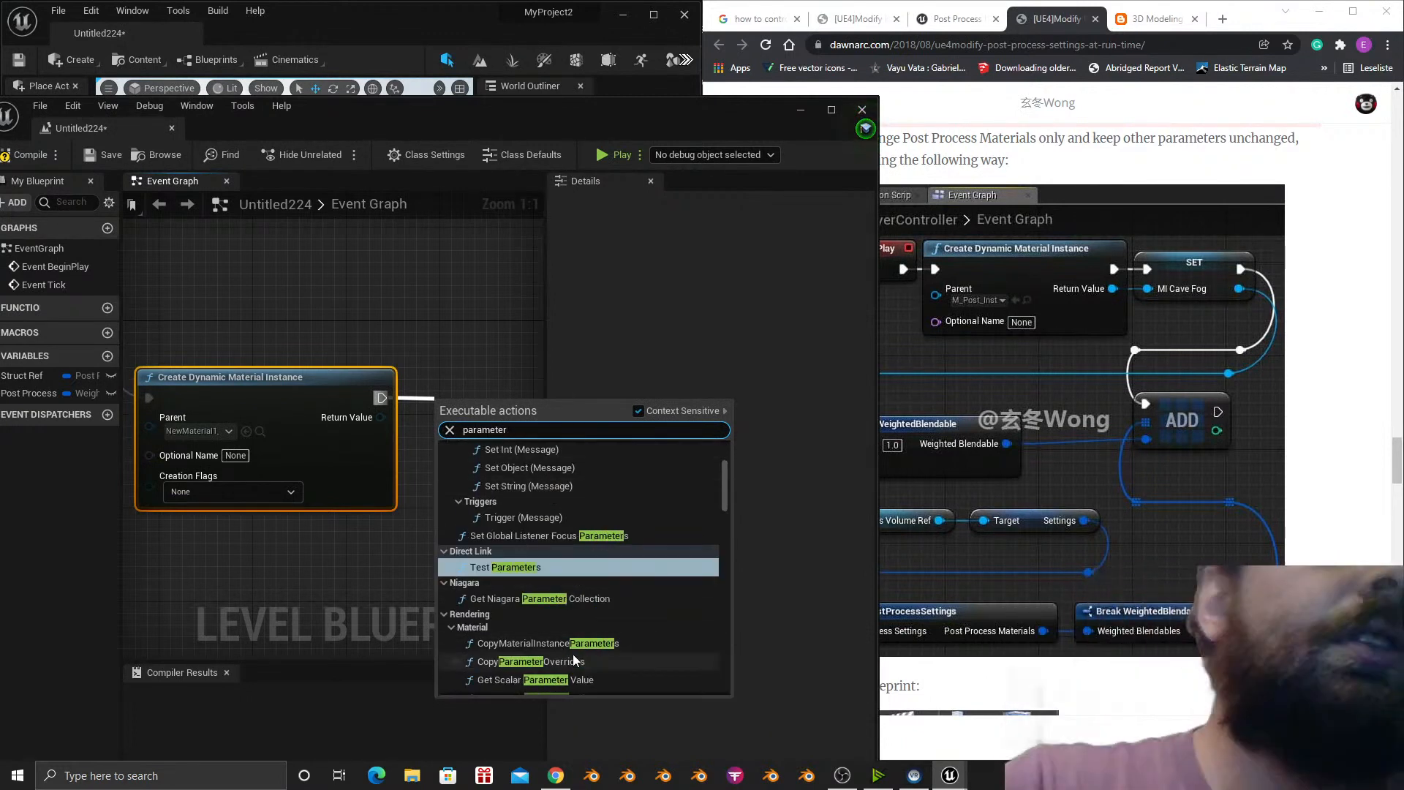
scroll(573, 654, down, 2)
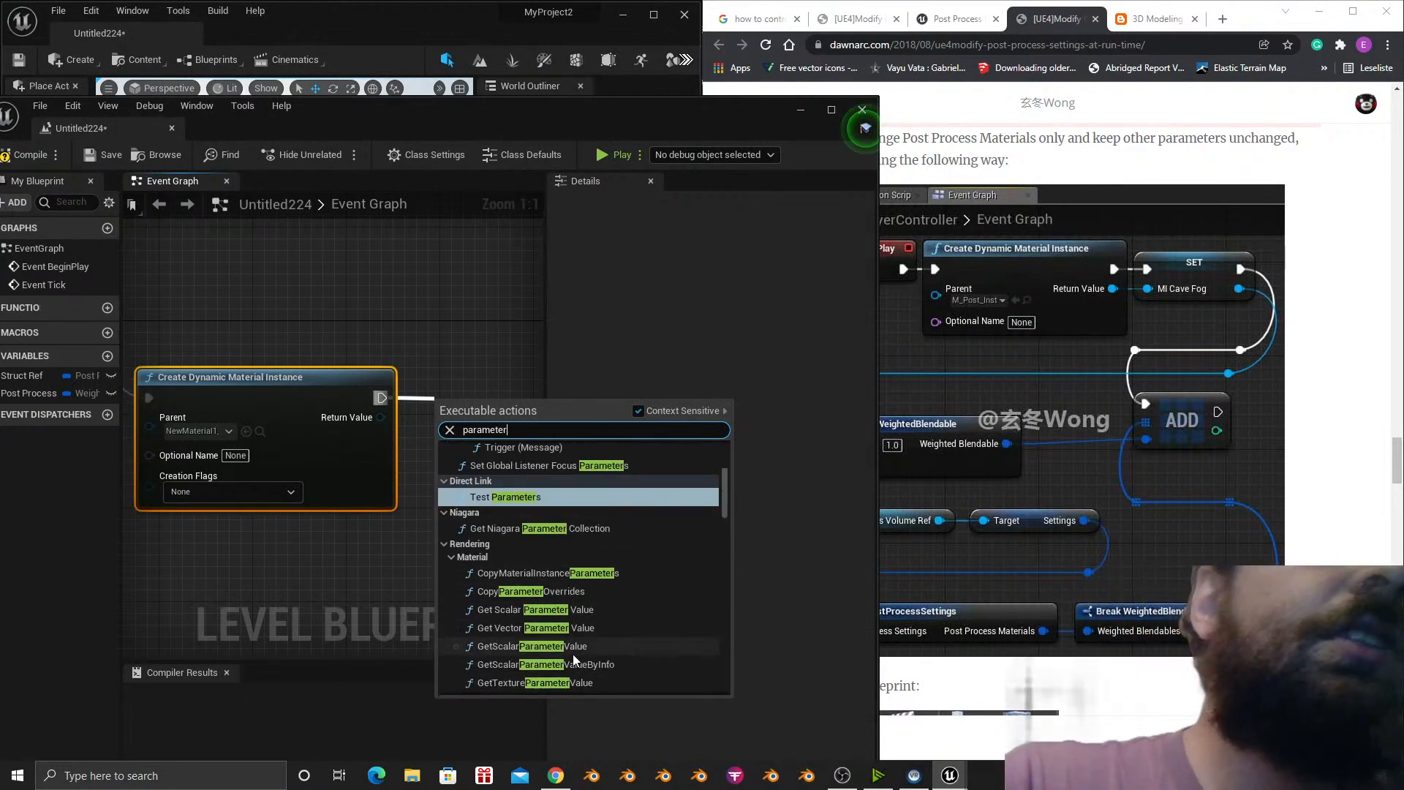
click(514, 645)
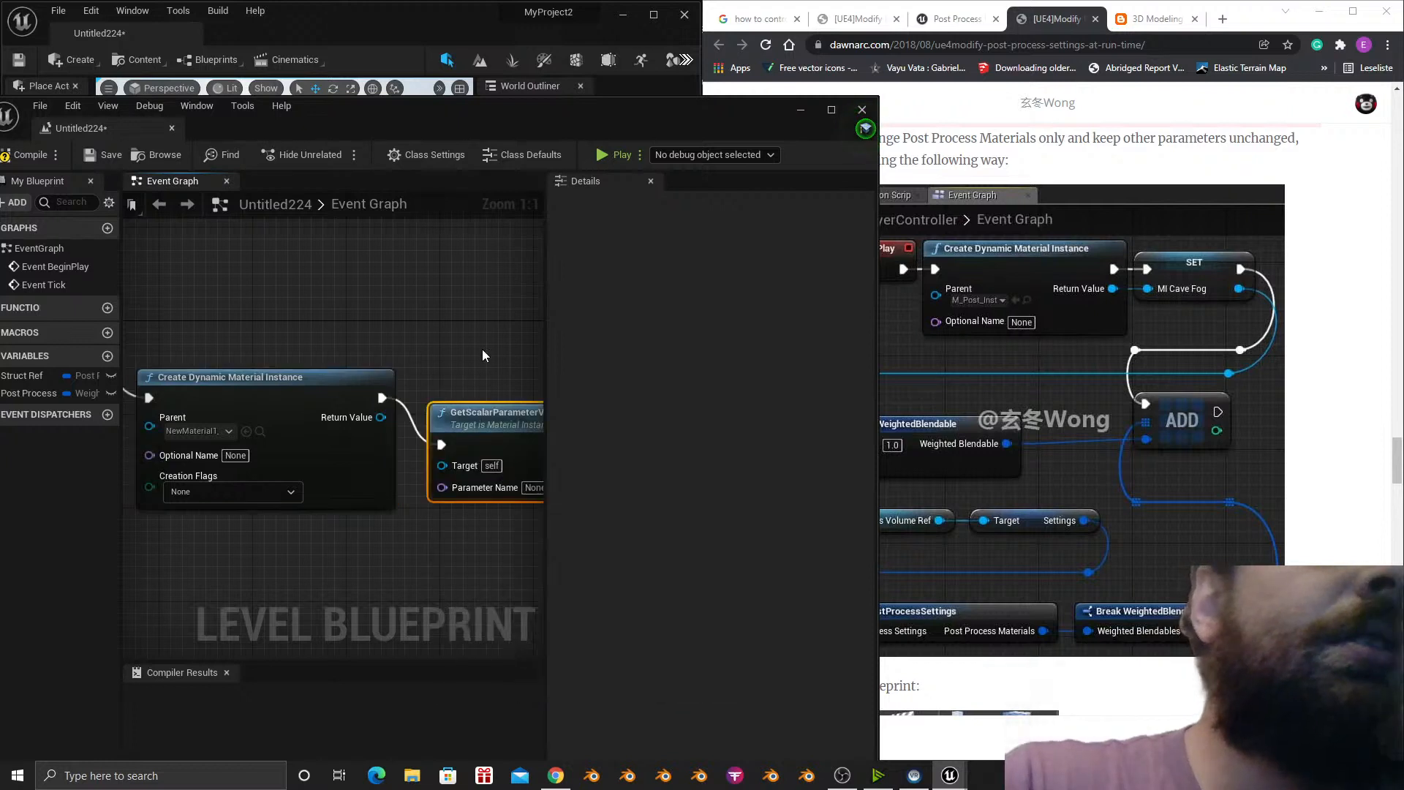
Move the level blueprint window clear of the Content Browser and open the NewMaterial1_Inst material instance.
drag(462, 109, 917, 216)
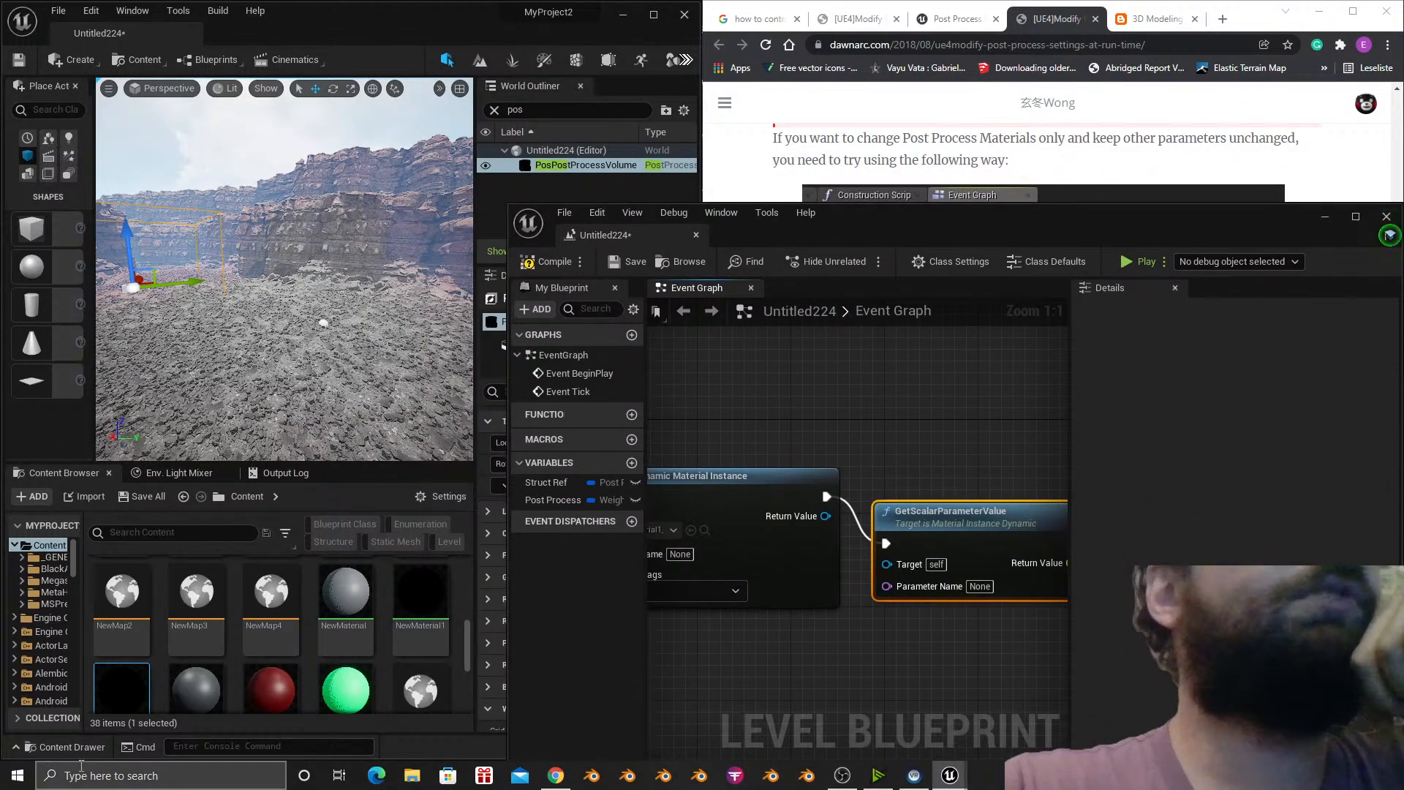
scroll(138, 660, down, 1)
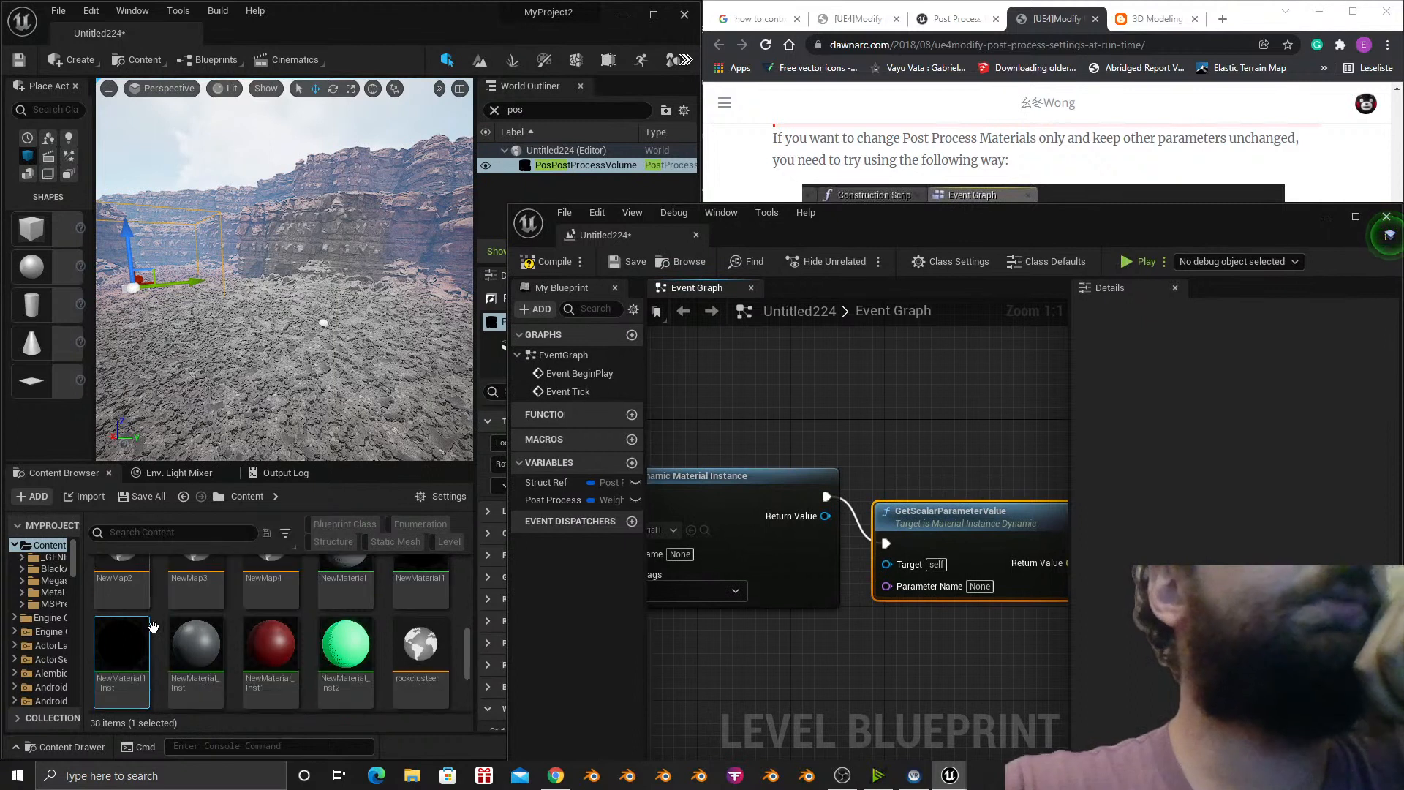
double_click(138, 660)
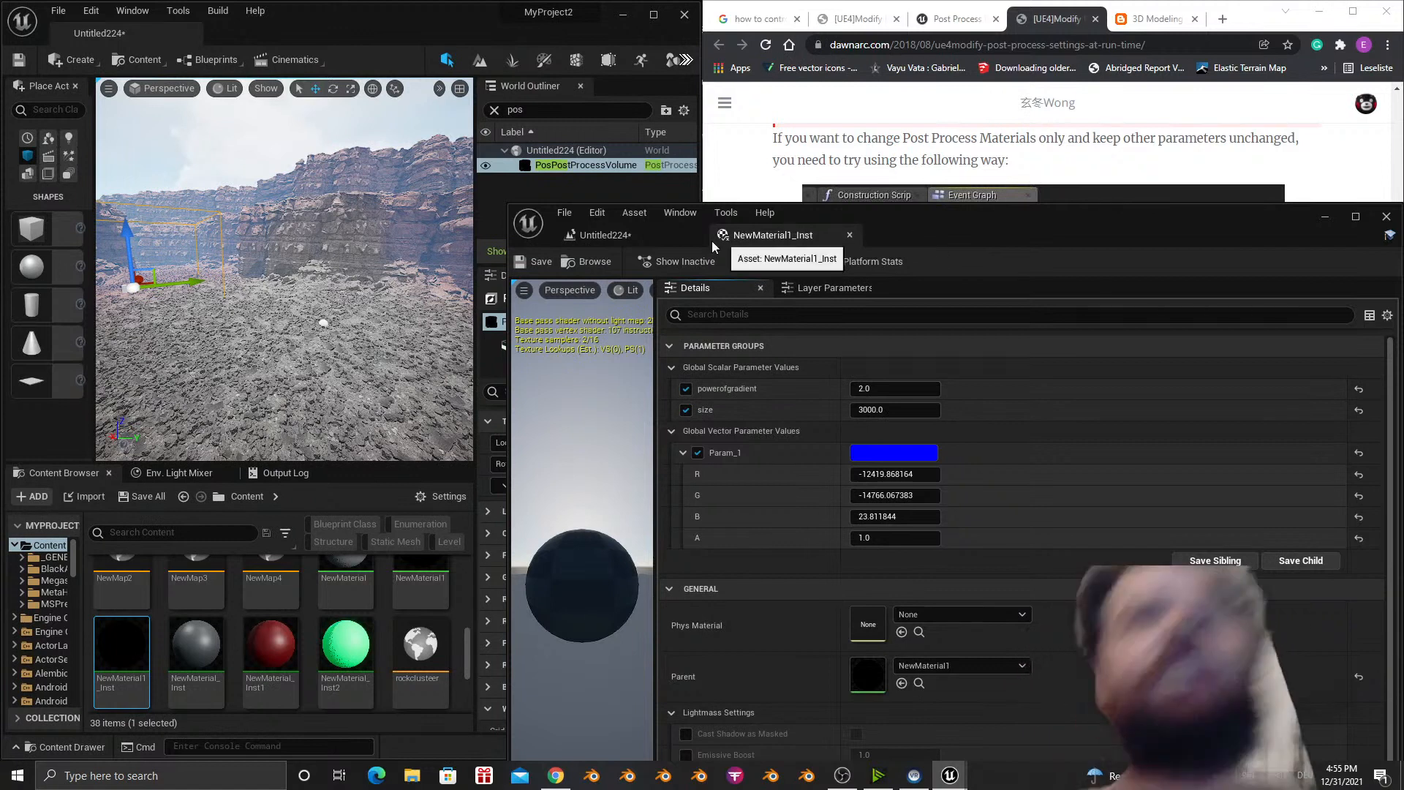
Compare the instance's parameters with the blueprint and set the GetScalarParameterValue node's Parameter Name to size.
click(596, 234)
right_drag(831, 444, 777, 416)
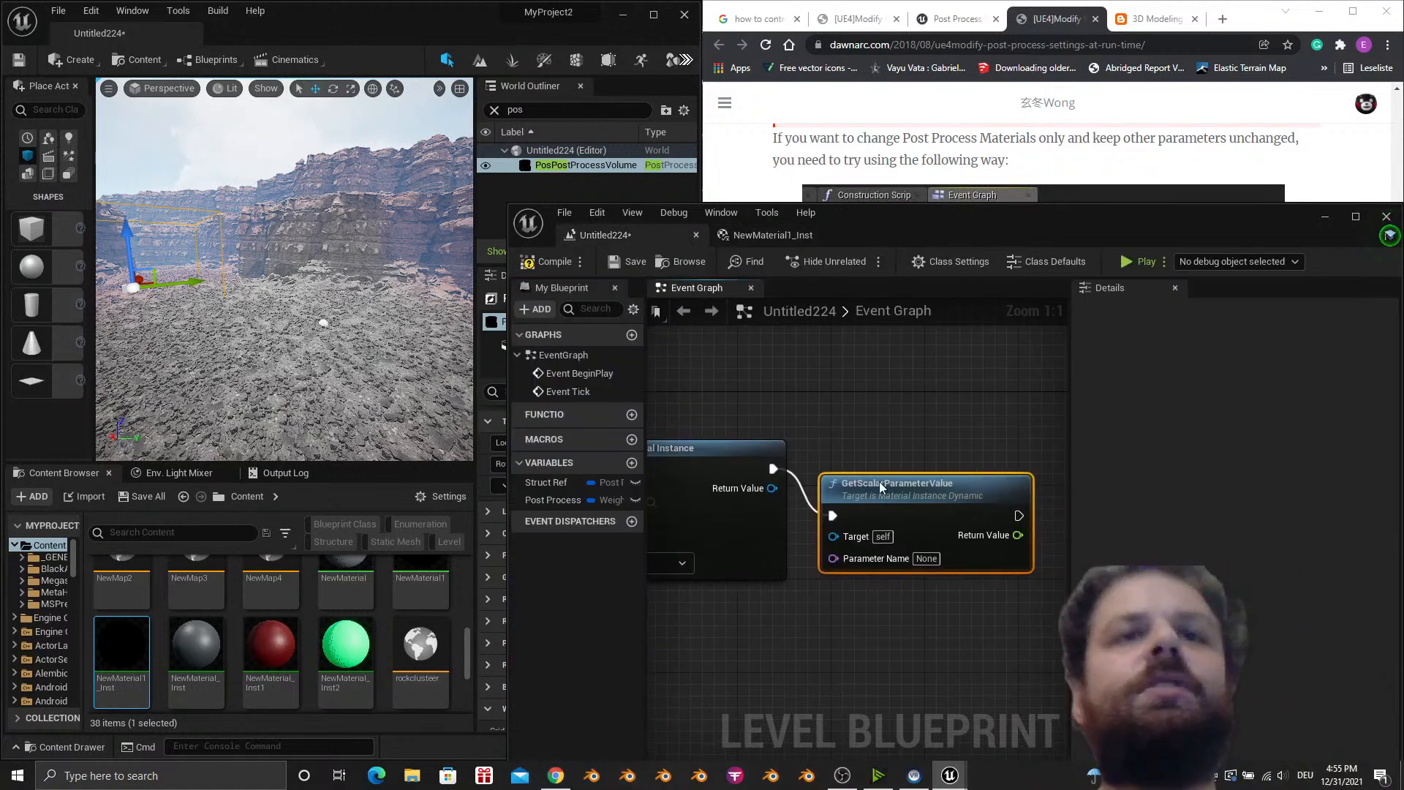
click(754, 235)
click(684, 236)
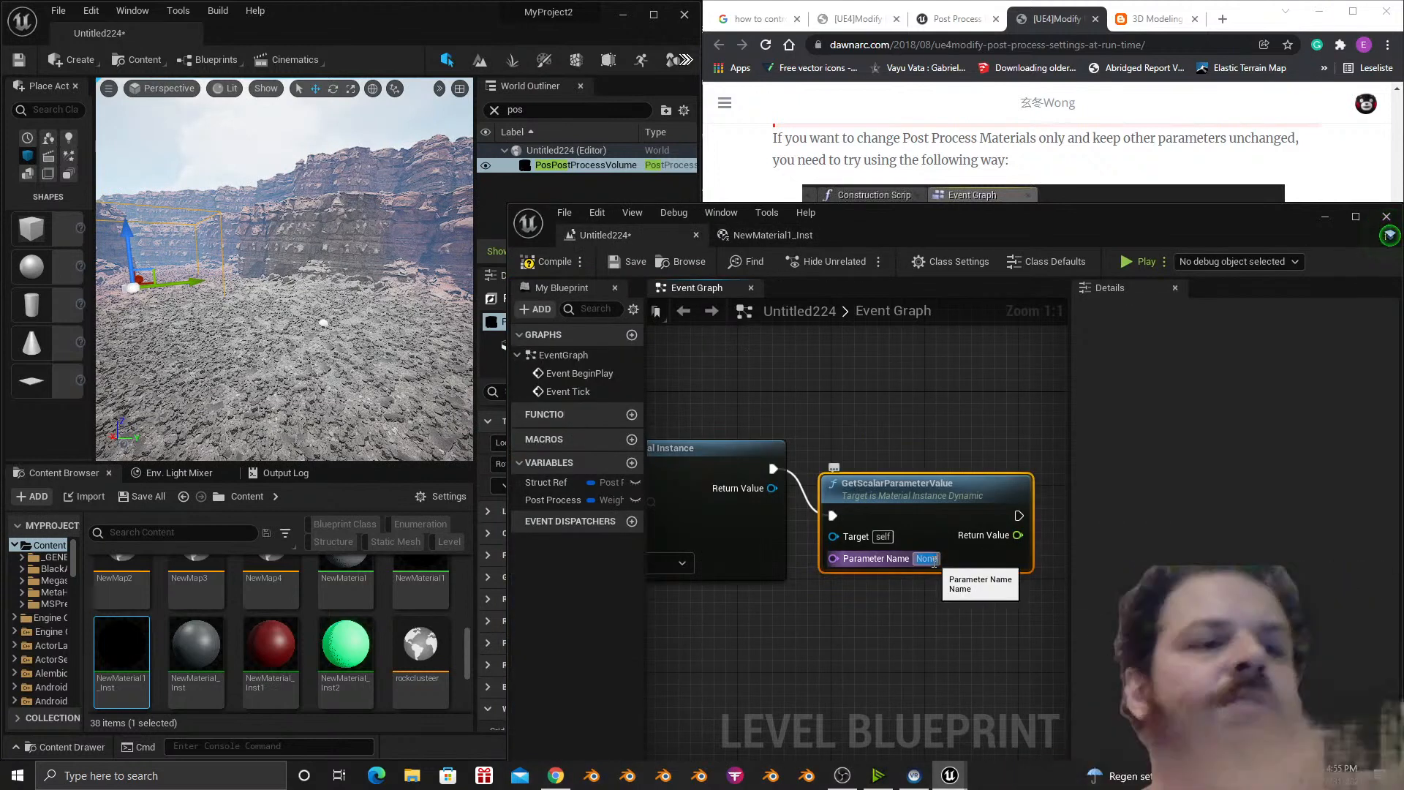
text(size)
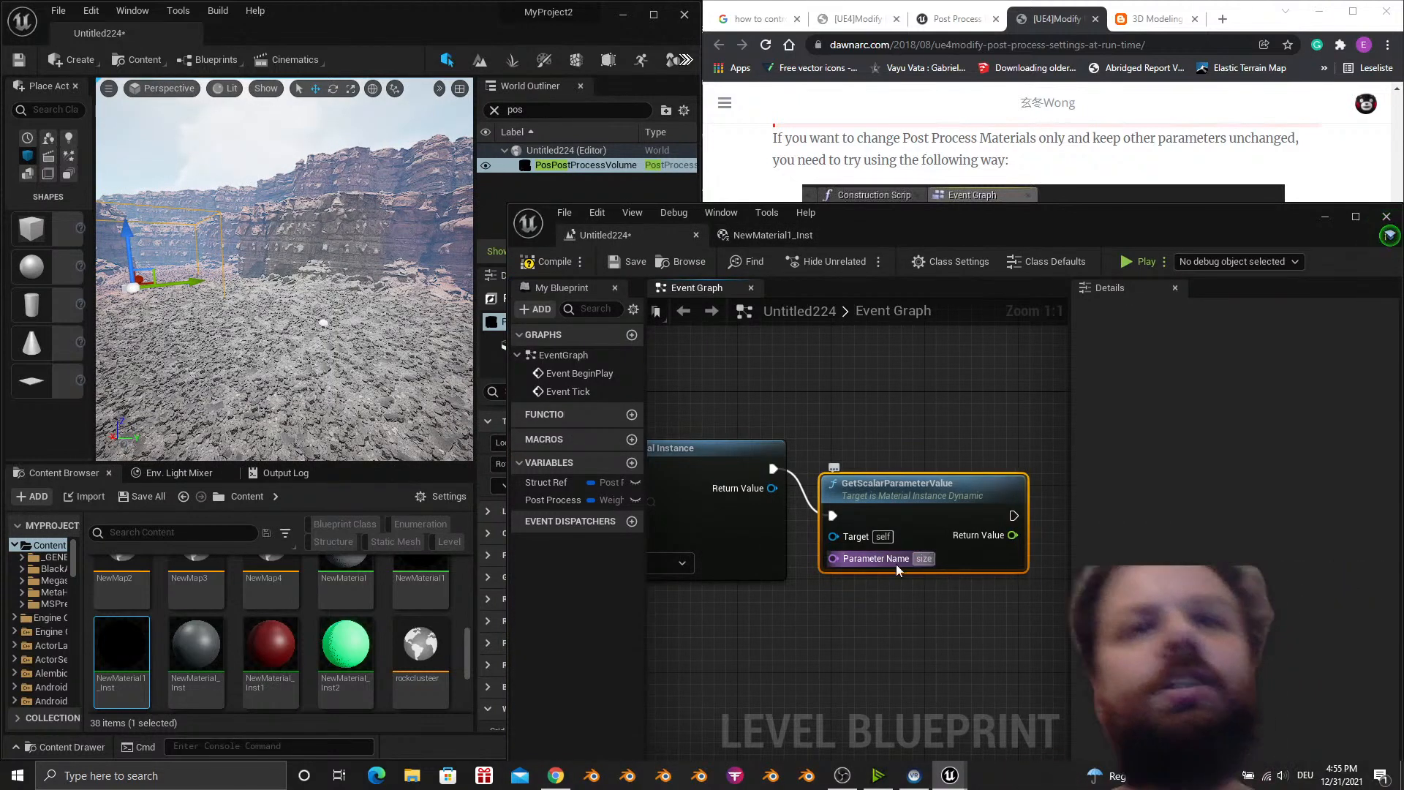
Move the level blueprint window to expose the article's reference graph and start a connection from GetScalarParameterValue's execution output.
drag(976, 234, 433, 151)
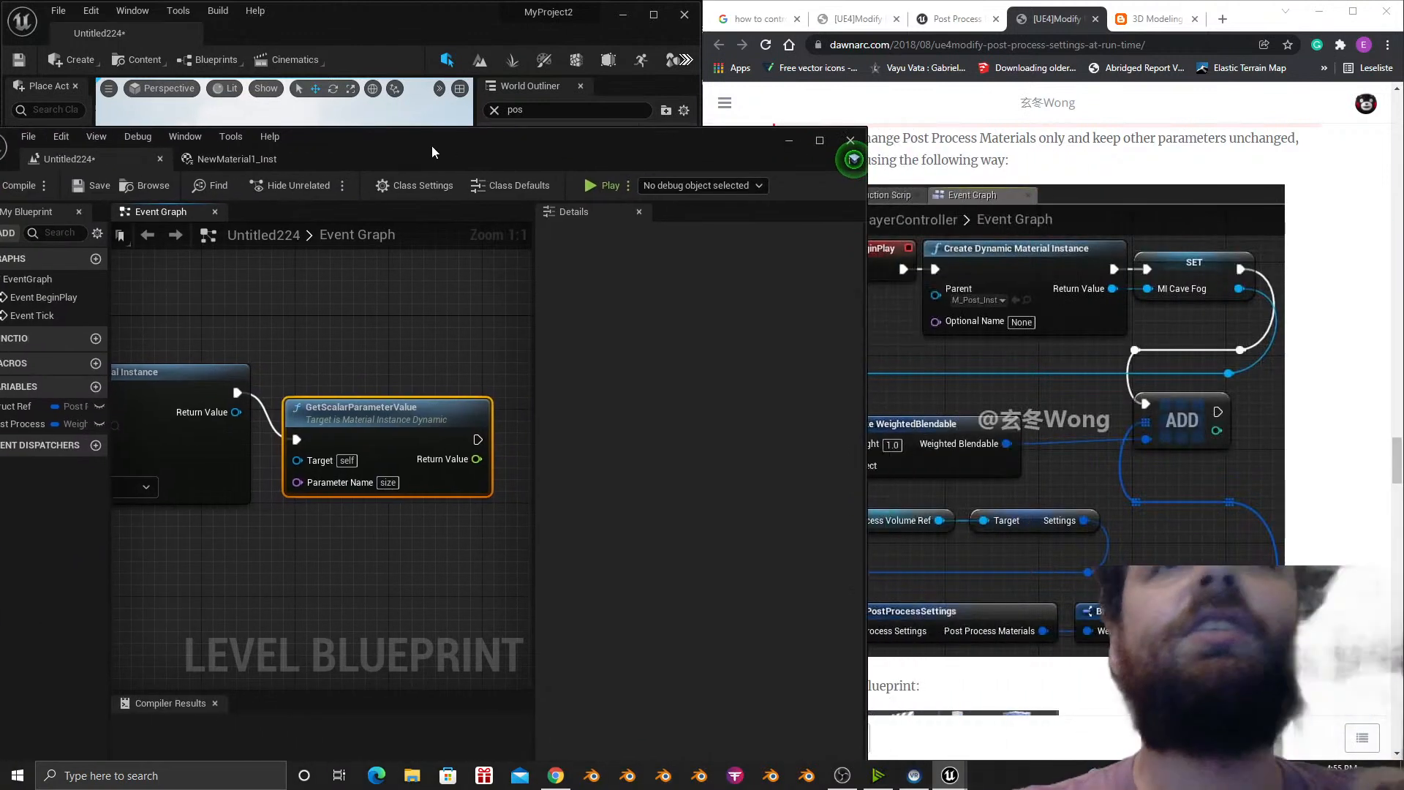
scroll(270, 489, down, 3)
right_drag(356, 506, 303, 477)
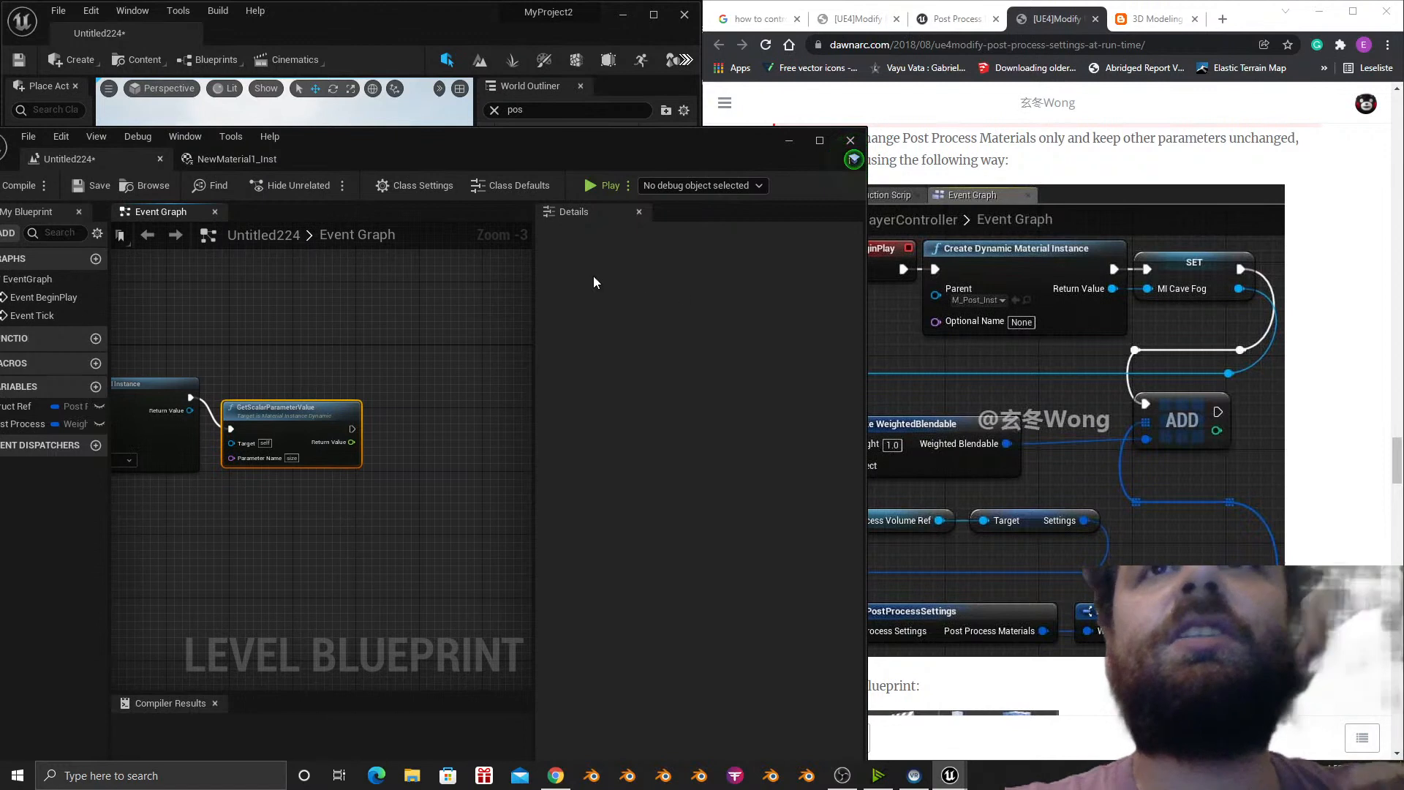
drag(577, 151, 545, 124)
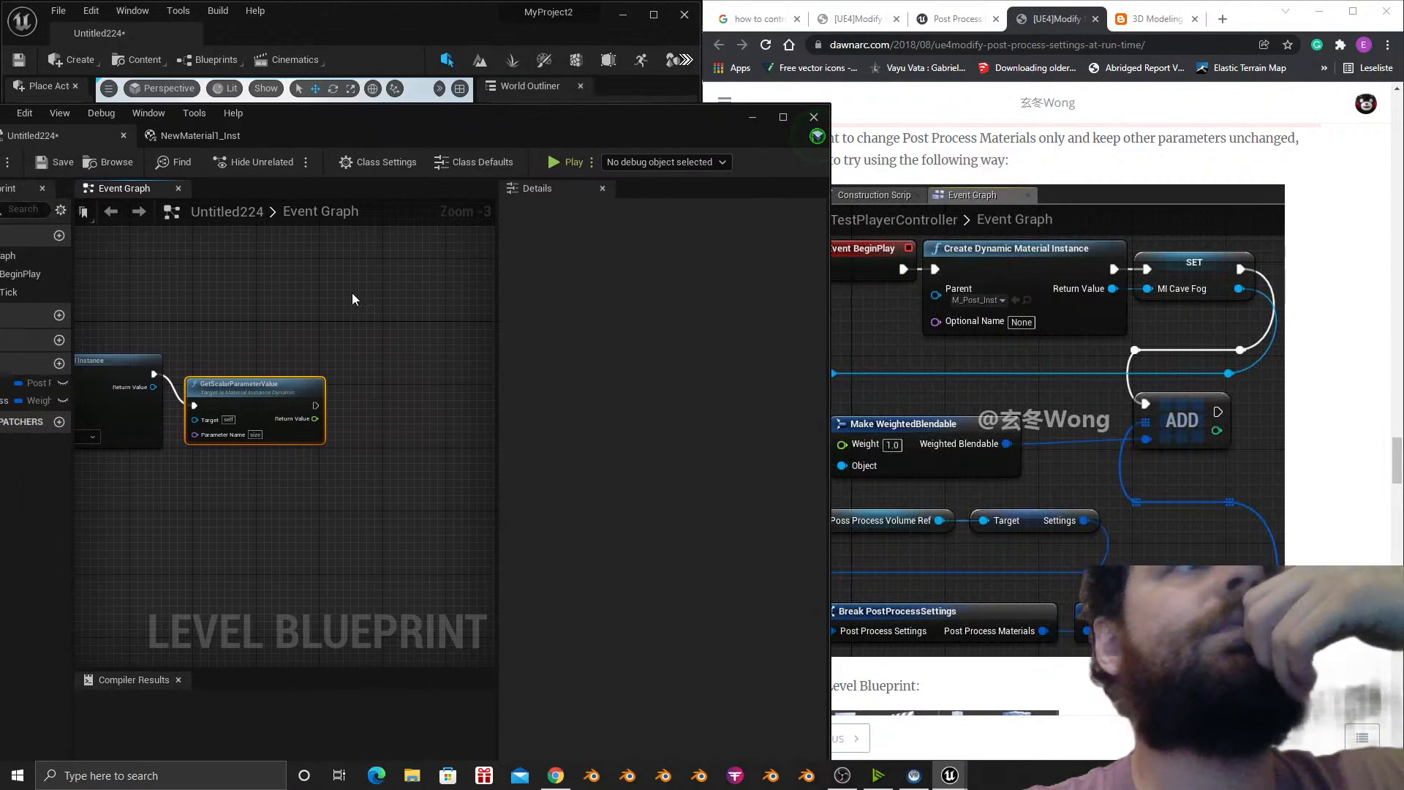
right_drag(353, 292, 291, 306)
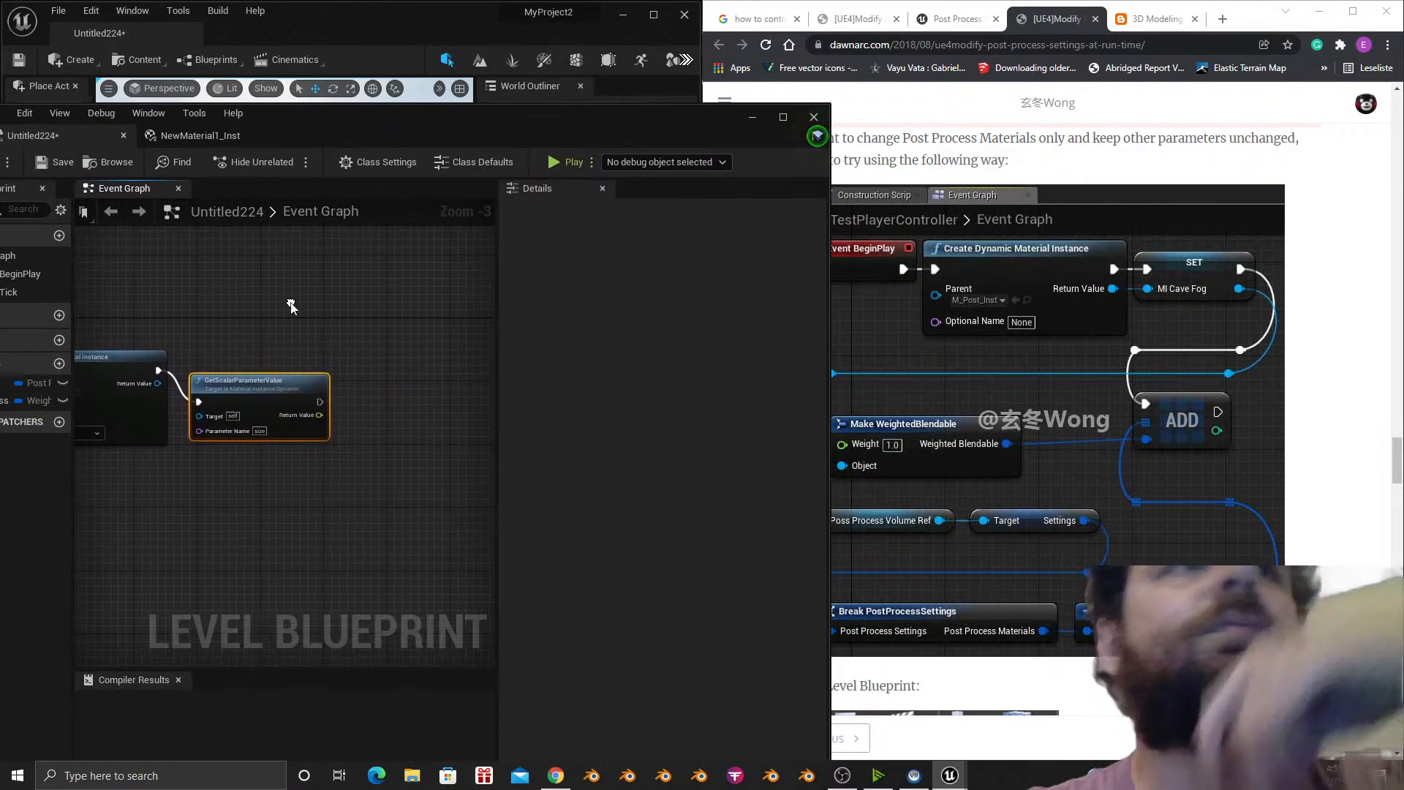
drag(320, 402, 379, 395)
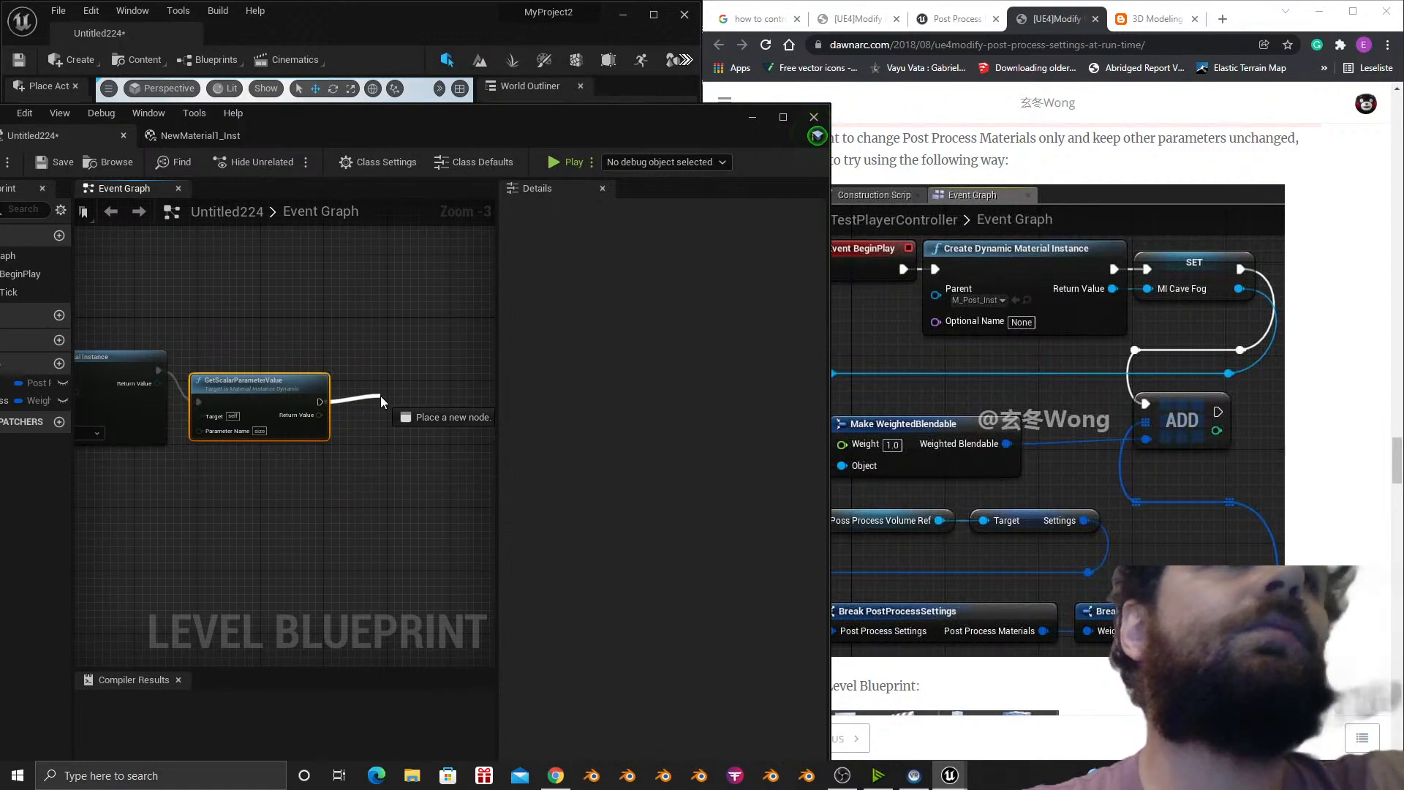
drag(381, 397, 380, 397)
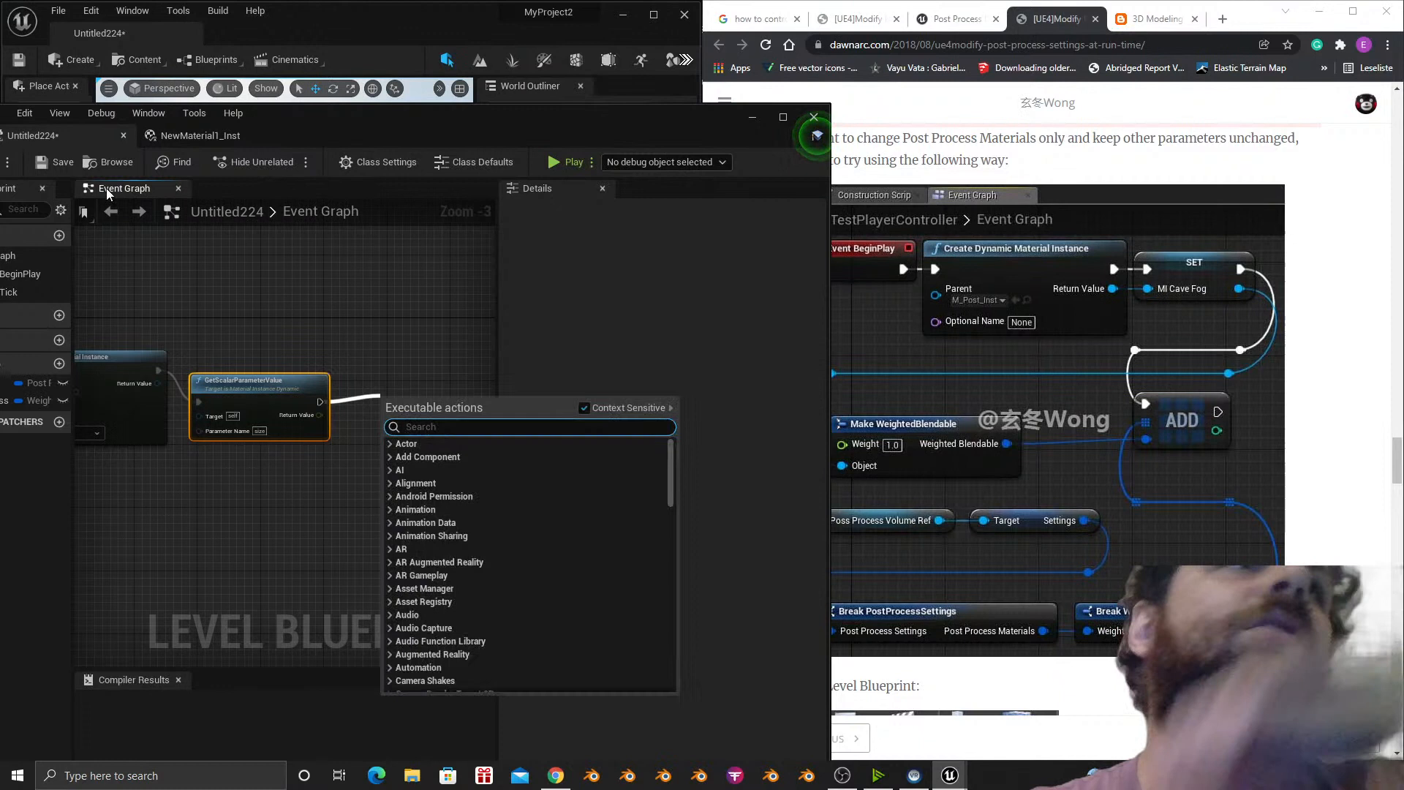
Detach the NewMaterial1_Inst editor into its own window and save the material instance.
click(253, 130)
drag(265, 126, 271, 122)
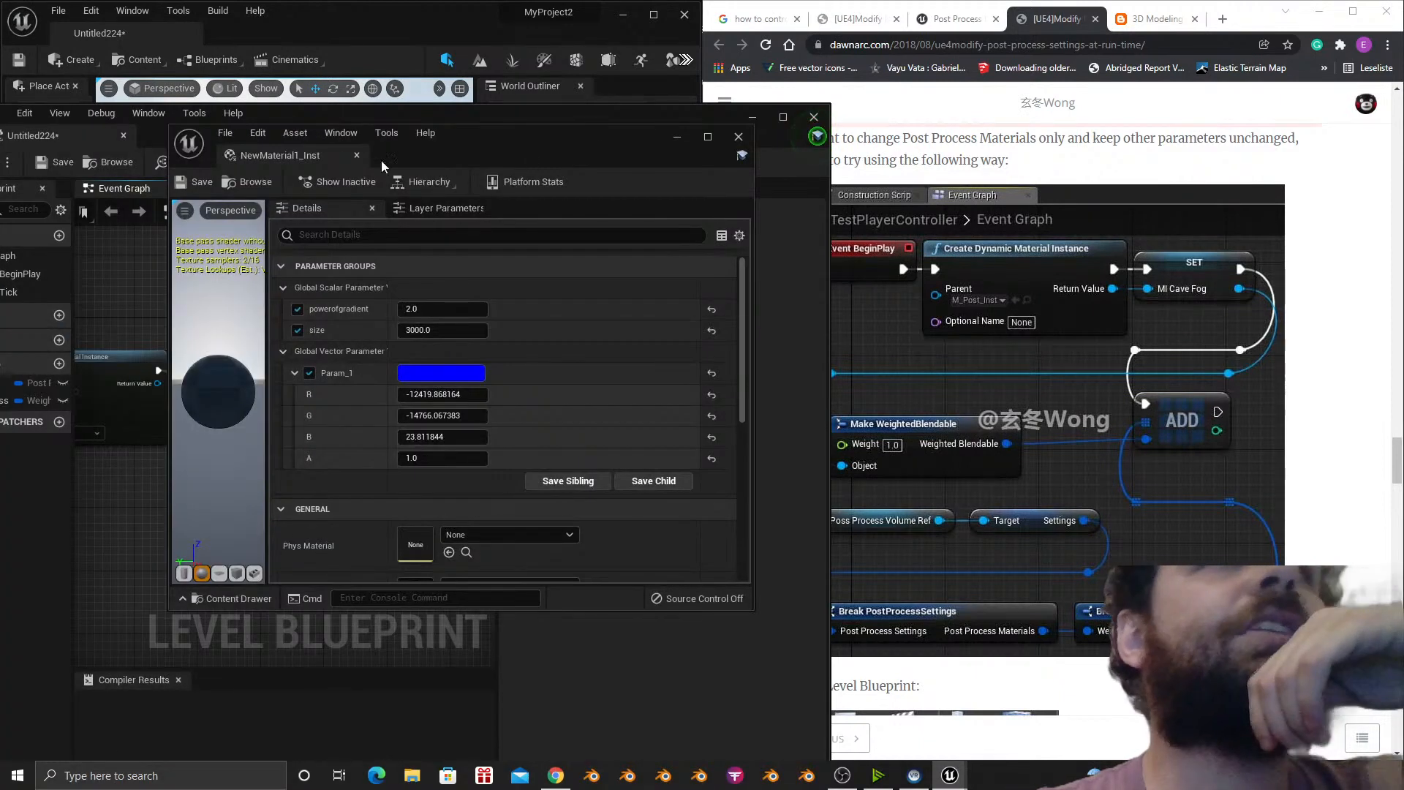
click(200, 183)
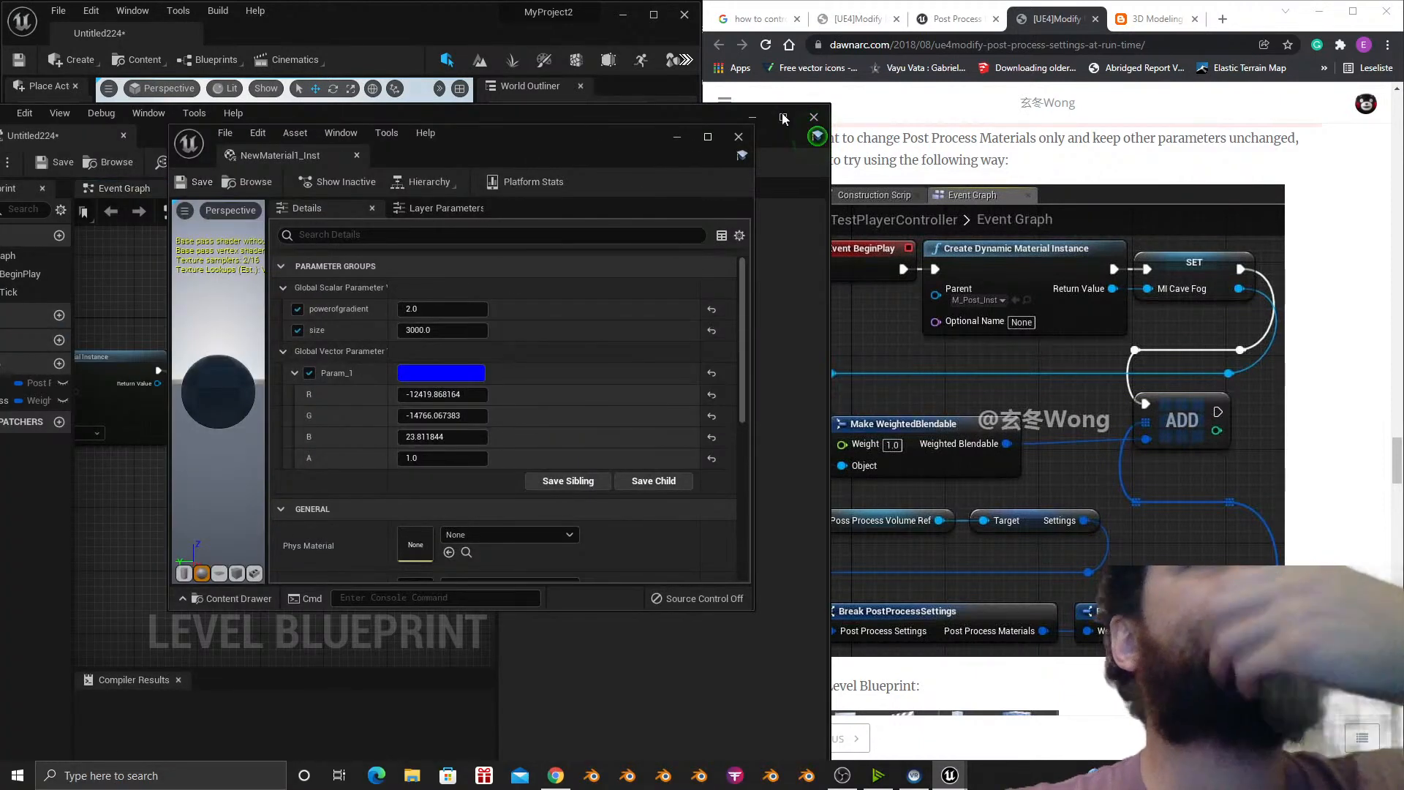